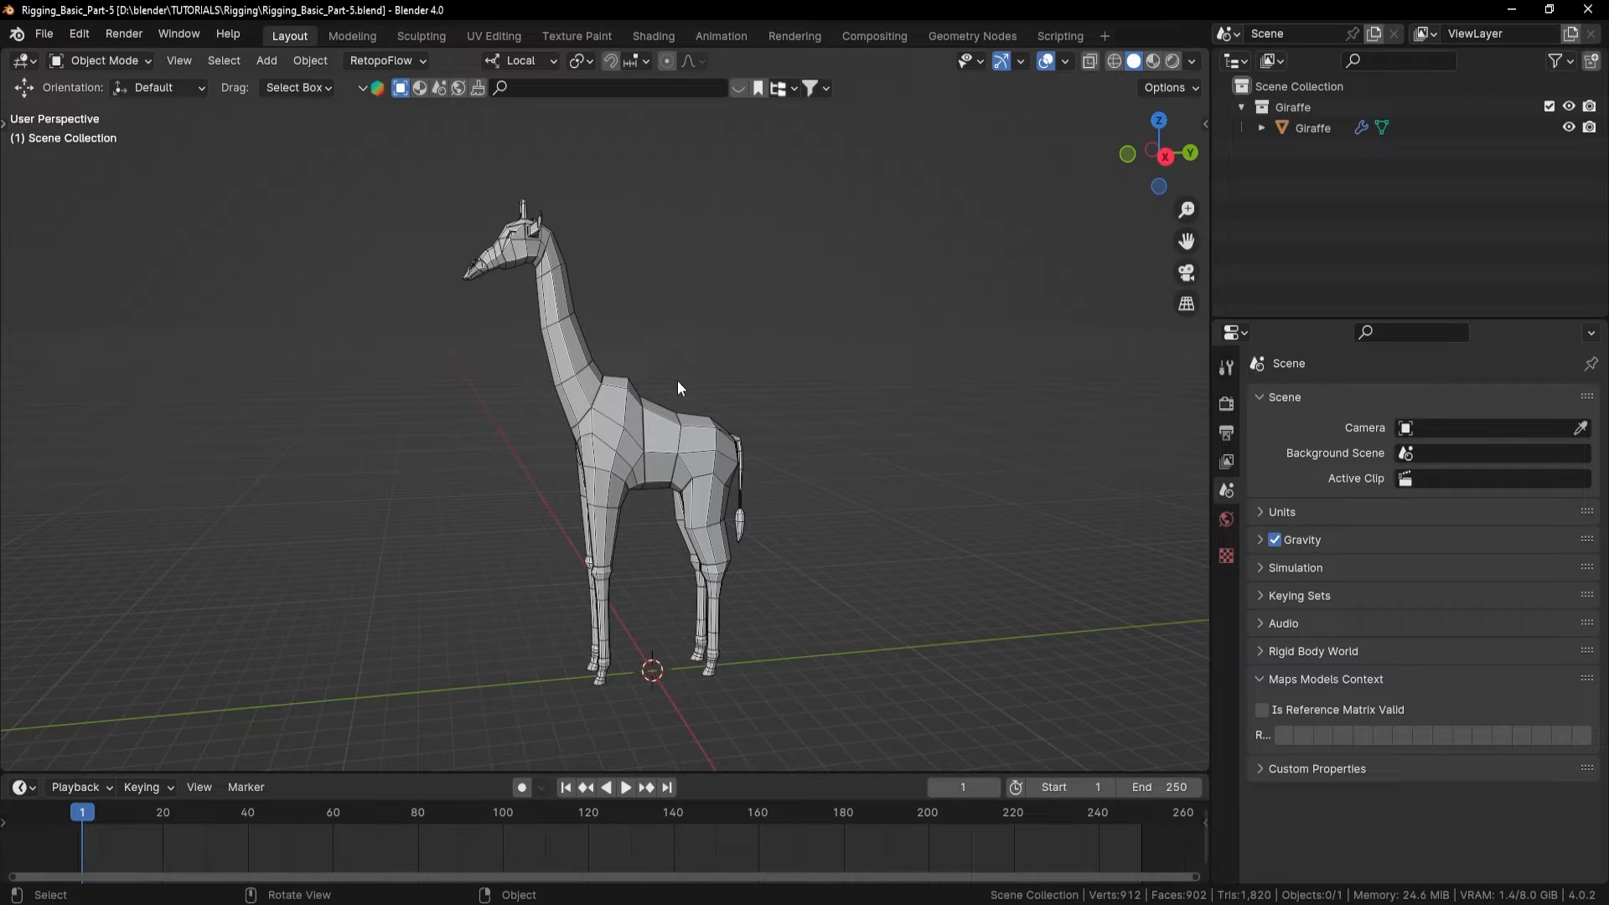
- Toggle the program window to fullscreen
middle_click_drag(633, 360, 748, 401)
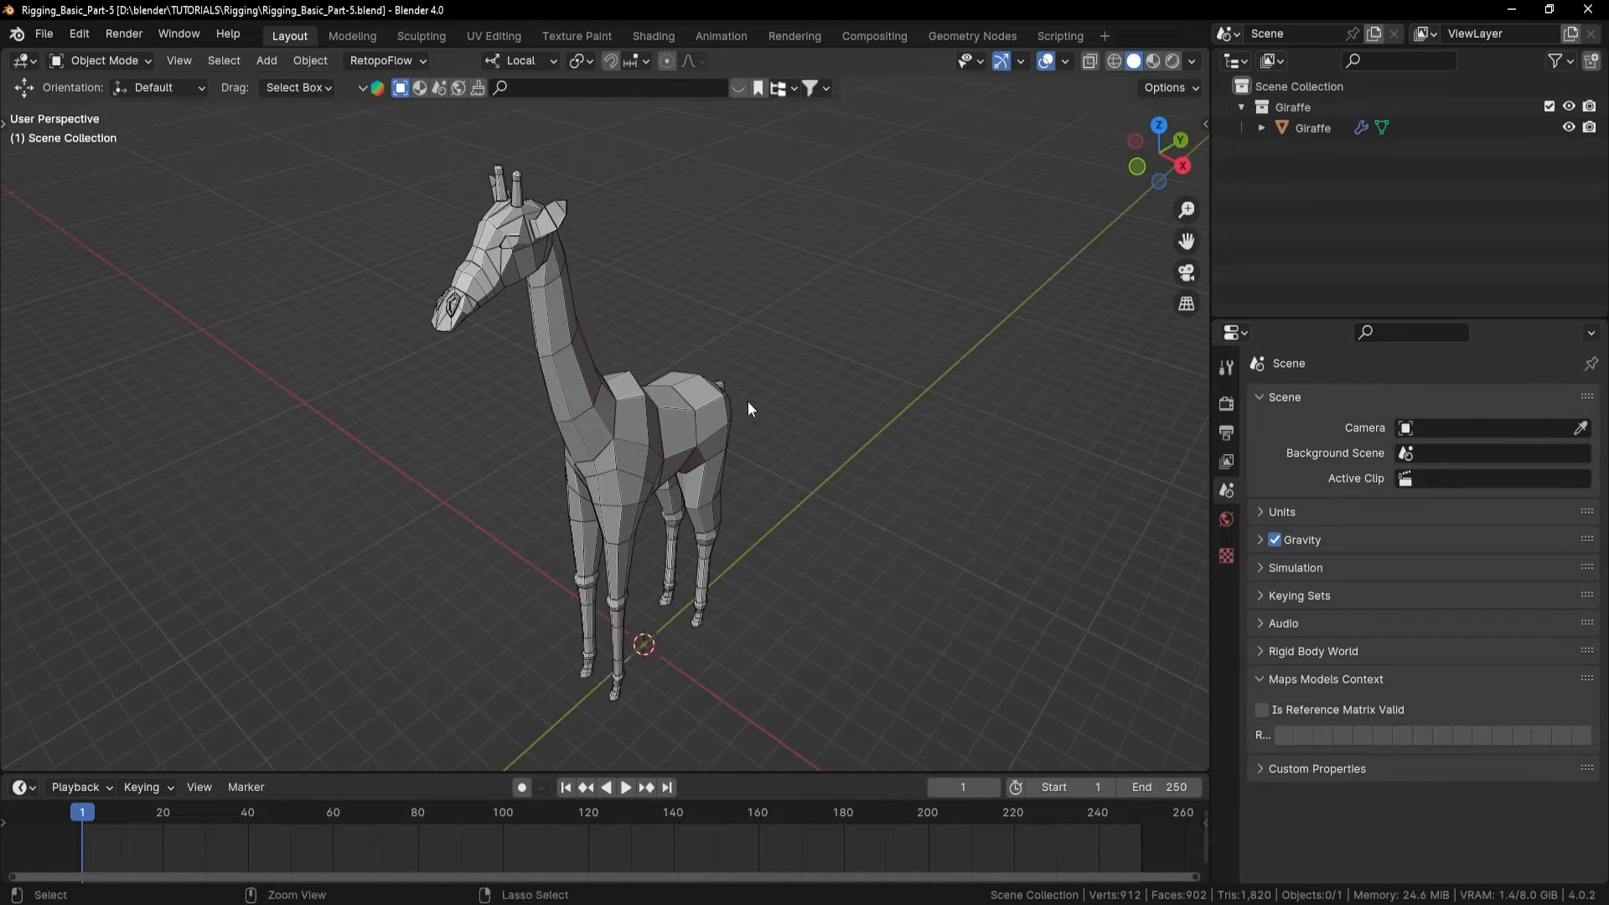
scroll(687, 391, "up", 3)
scroll(746, 419, "down", 3)
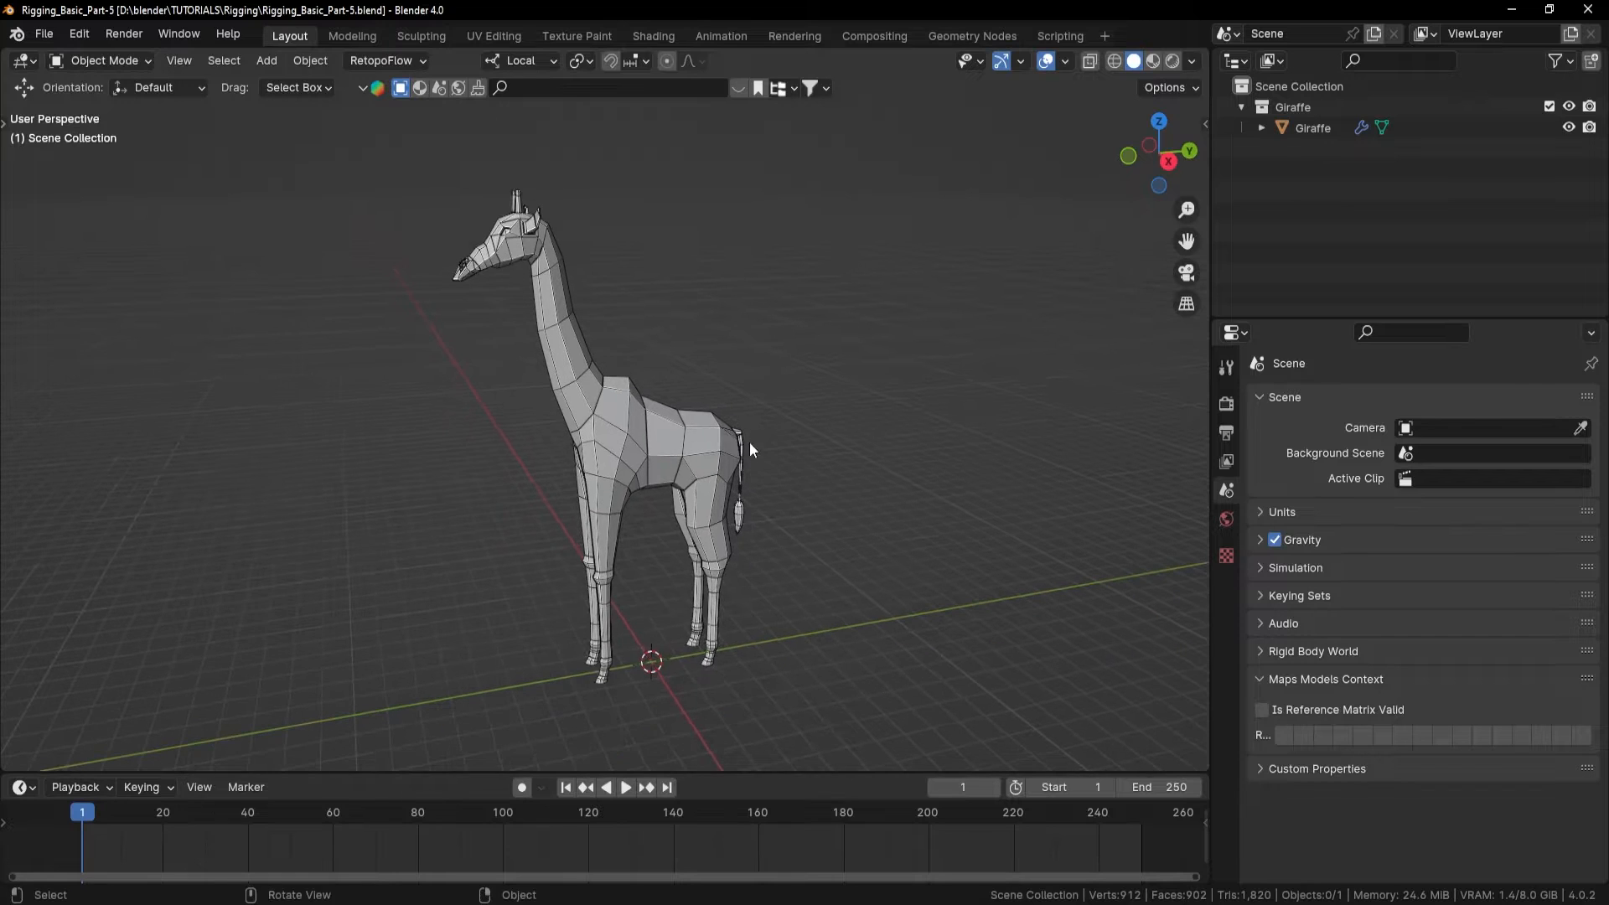
key("shift+a")
middle_click_drag(910, 357, 848, 382)
key("q")
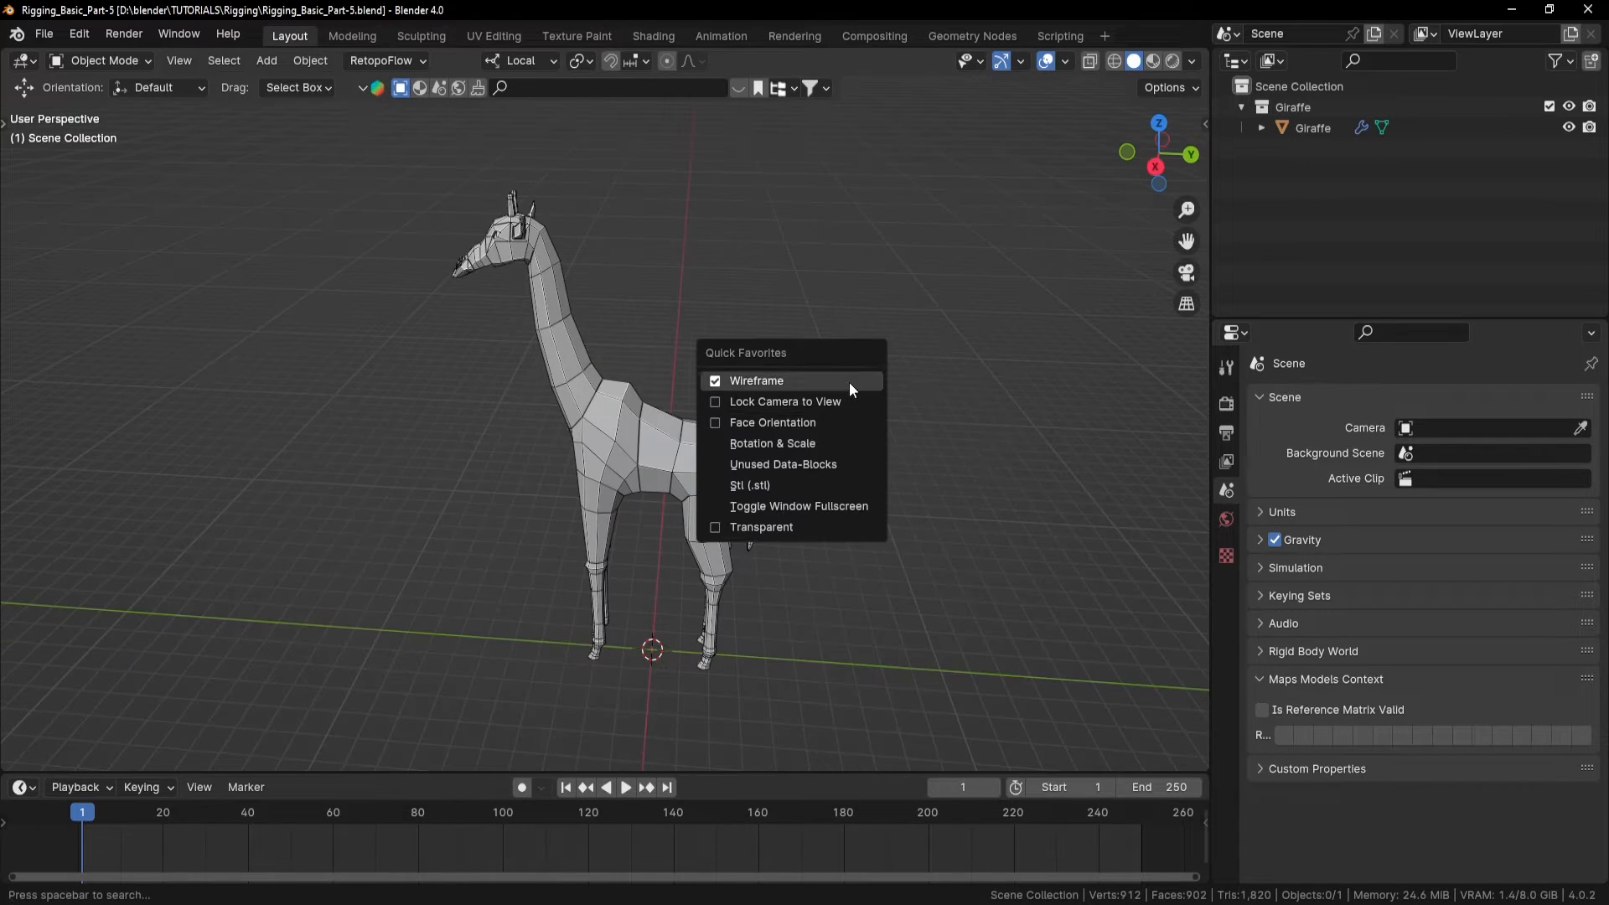
left_click(759, 507)
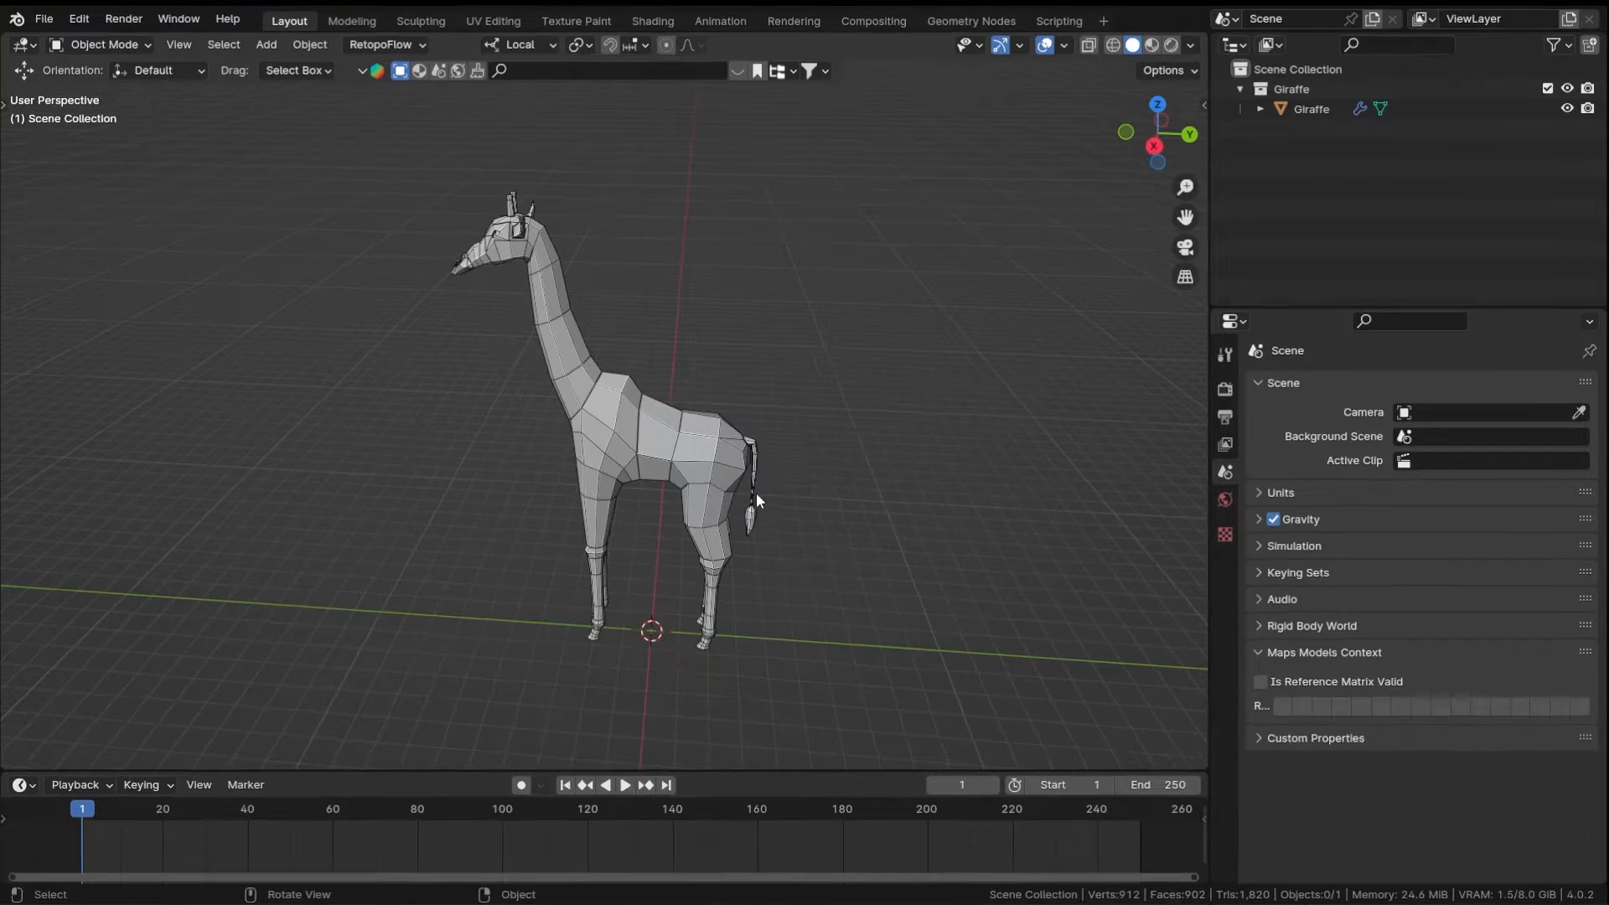
- Show the giraffe in the right orthographic view and save the file
middle_click_drag(735, 434, 804, 457)
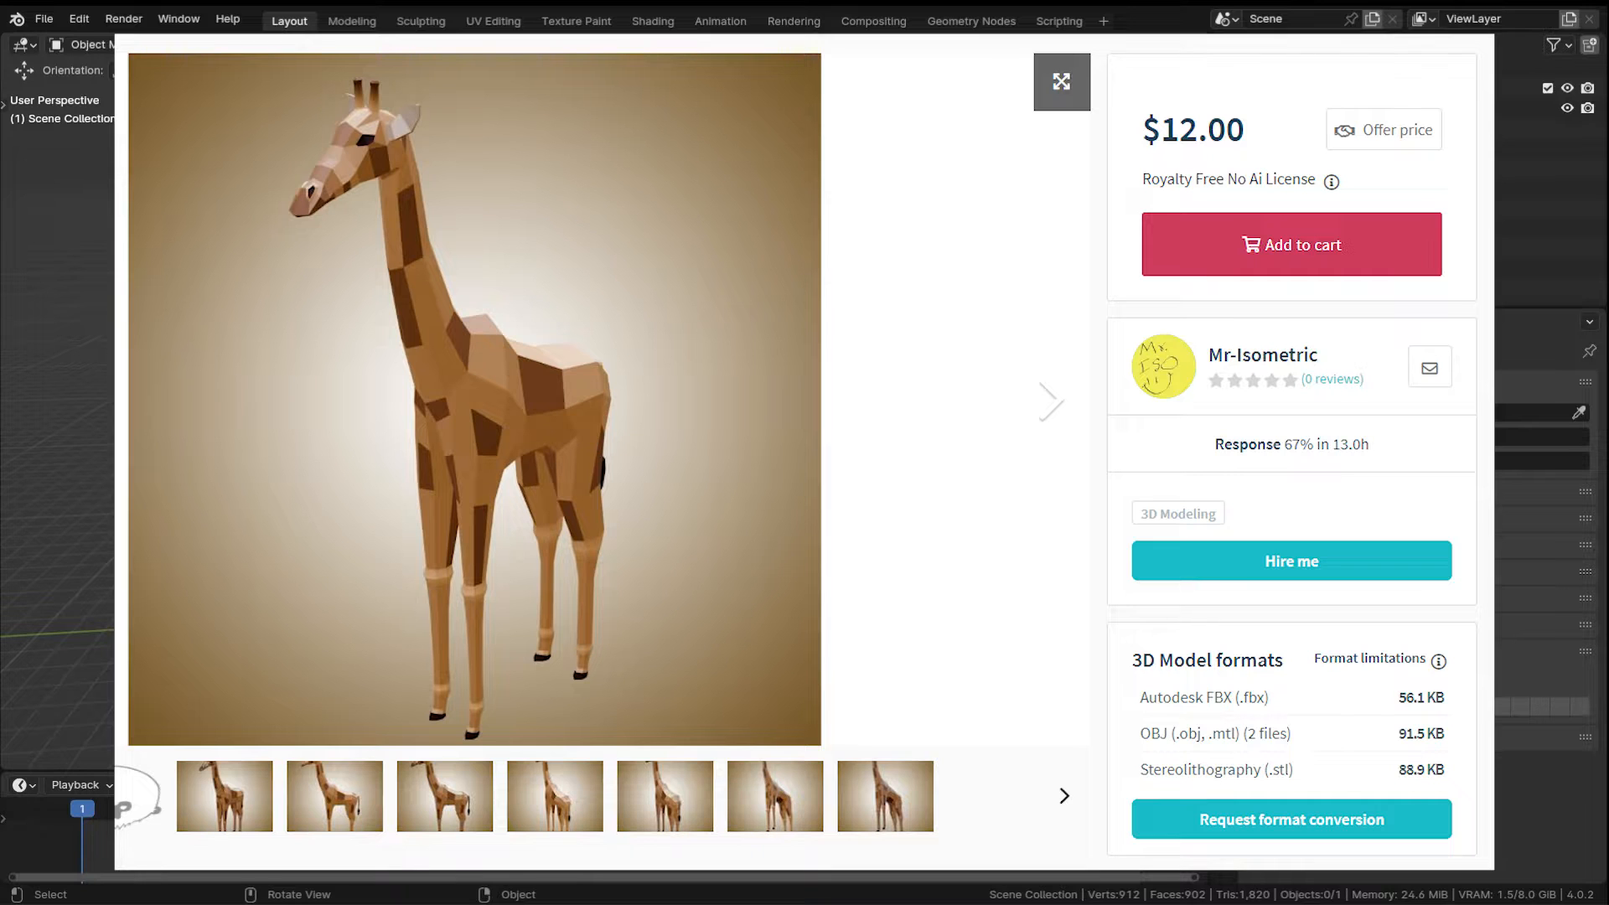
key("KP_1")
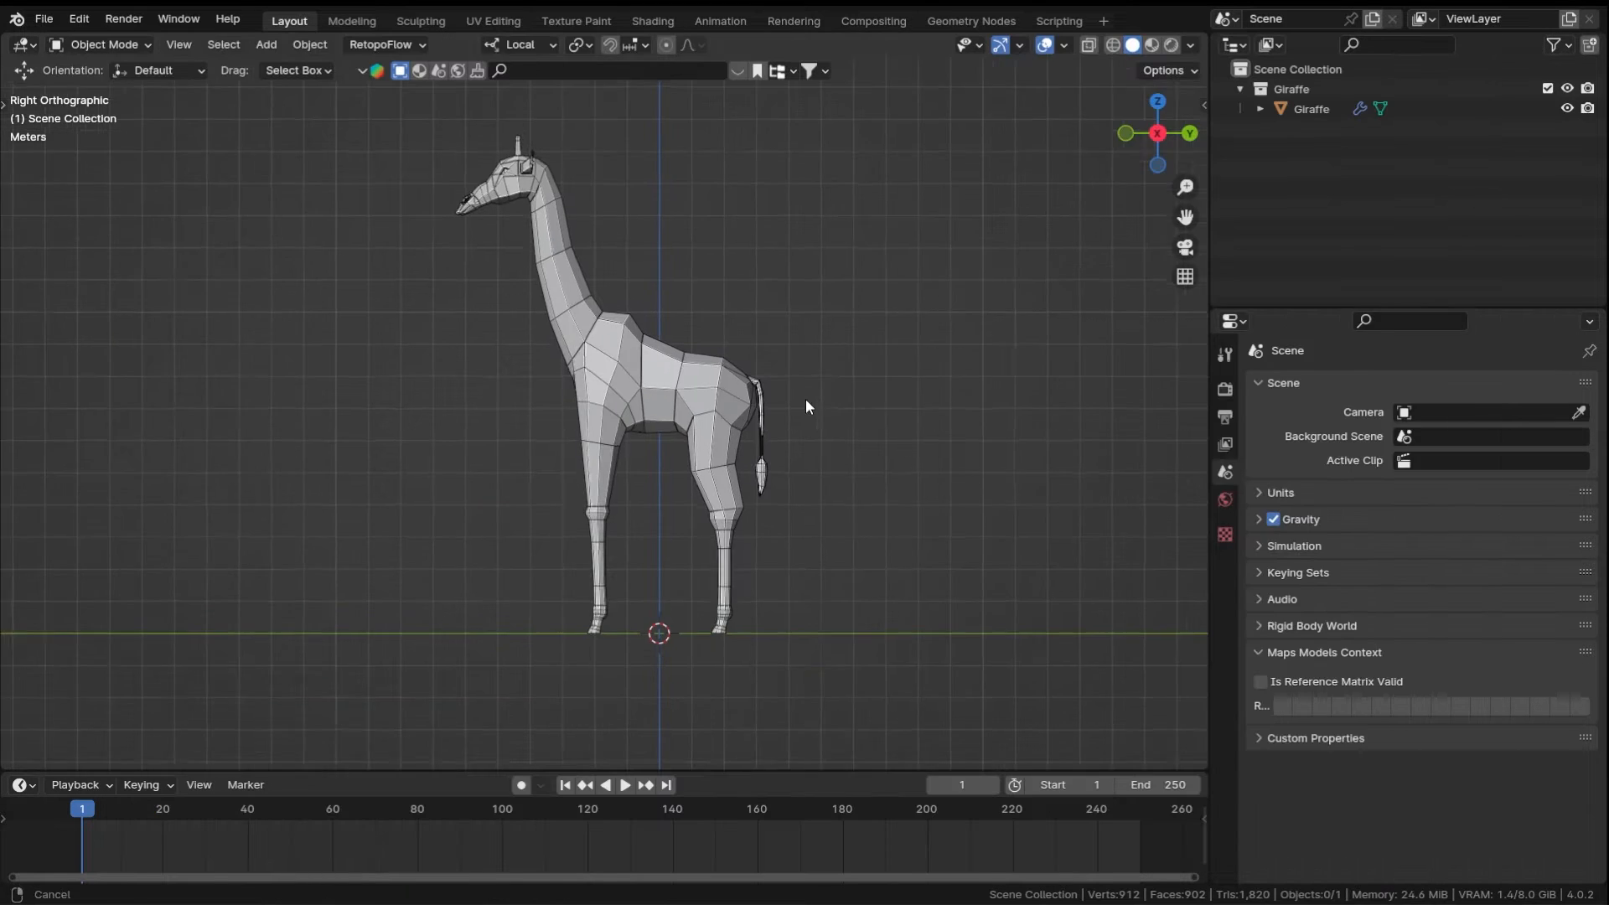
mouse_move(806, 399)
middle_mouse_down()
mouse_move(803, 383)
mouse_move(814, 417)
mouse_move(802, 413)
middle_mouse_up()
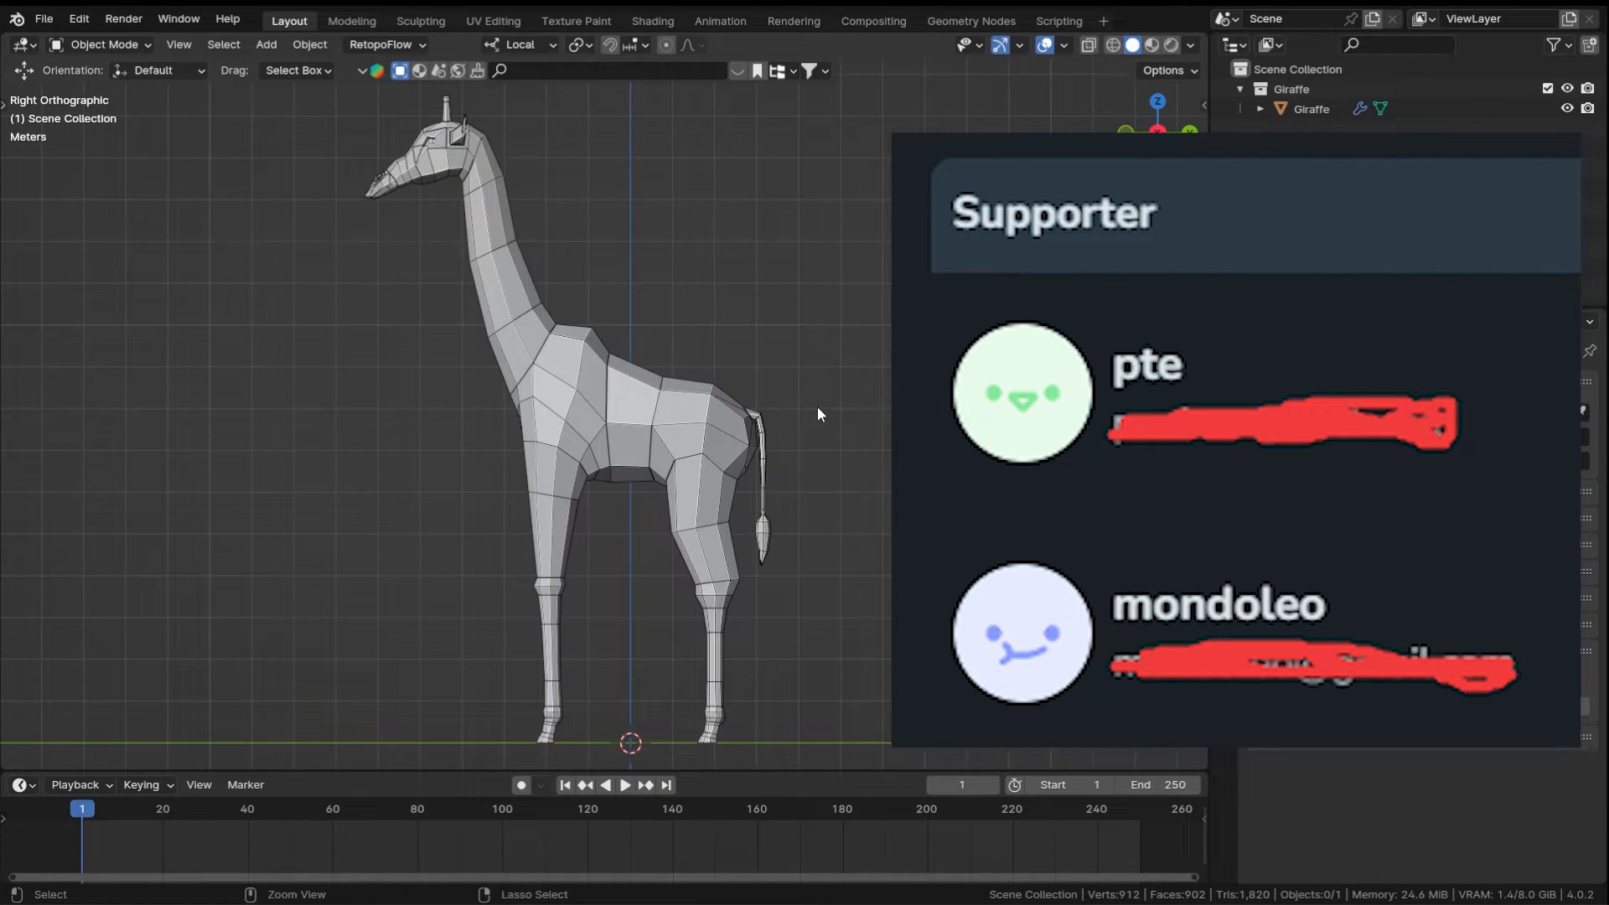
key("ctrl+s")
key("shift+a")
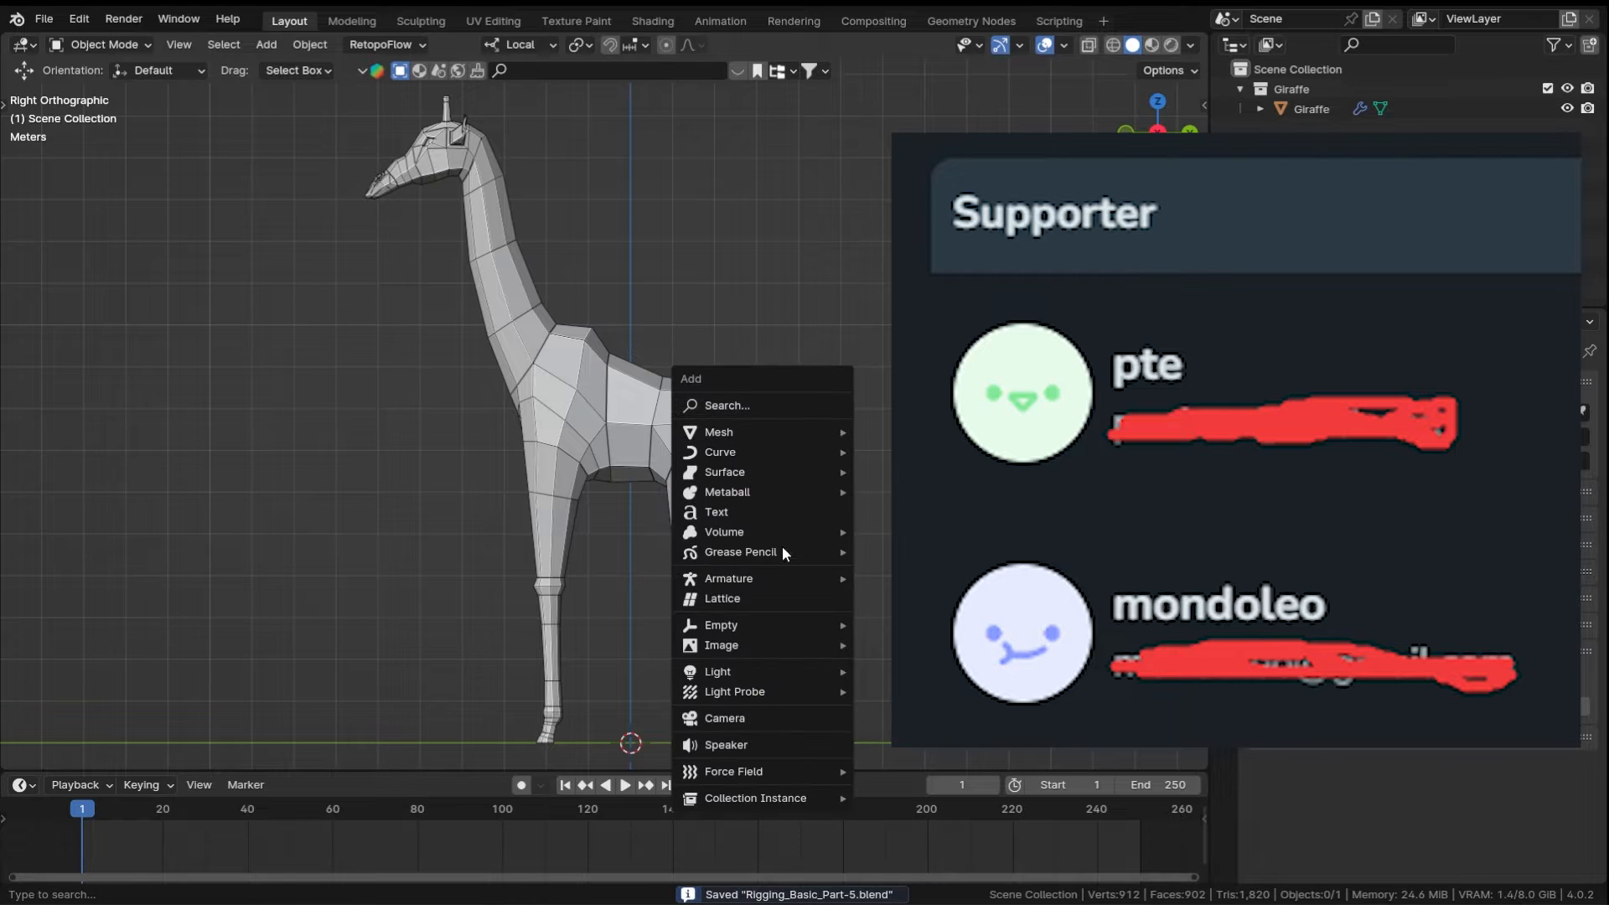
mouse_move(781, 575)
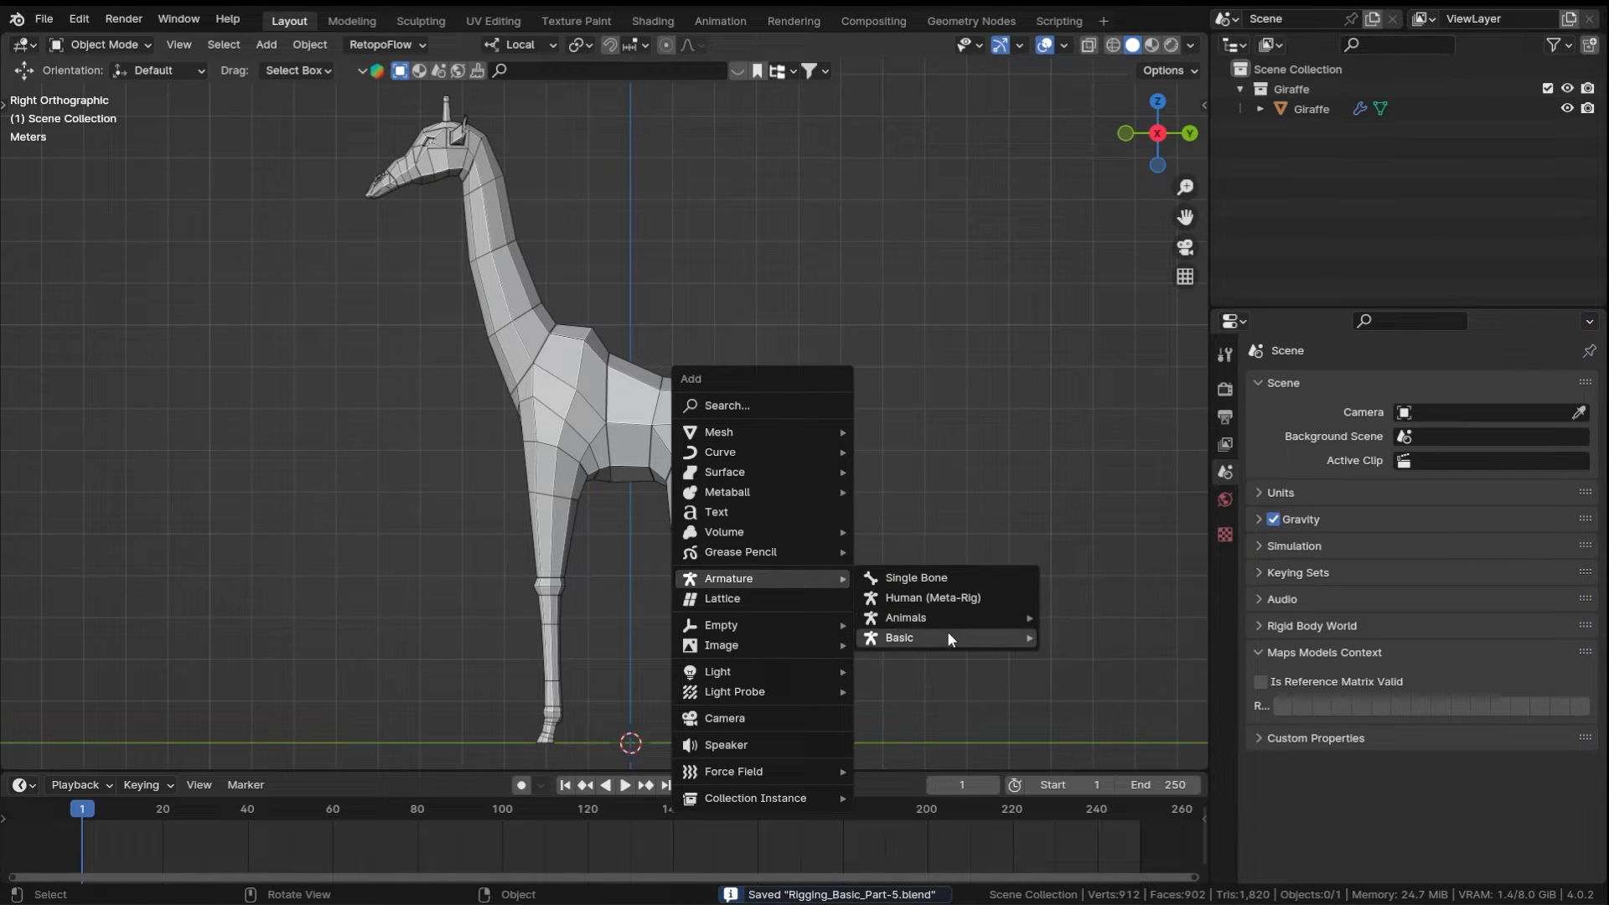
mouse_move(943, 643)
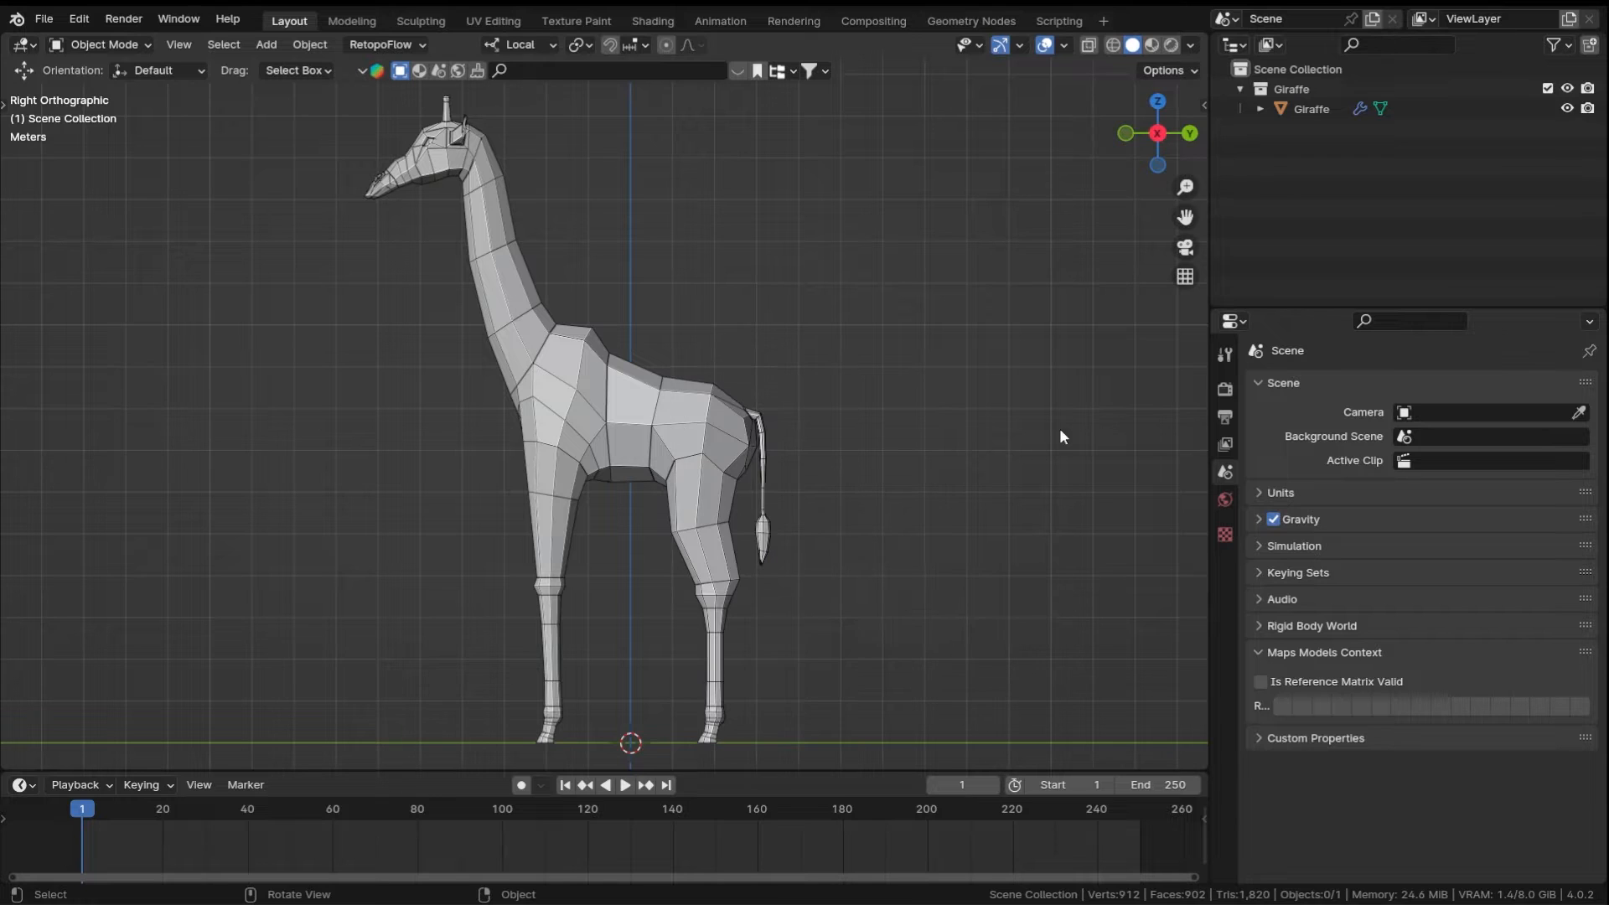
- Add a single-bone armature at the world origin beneath the giraffe
key("shift+a")
mouse_move(647, 586)
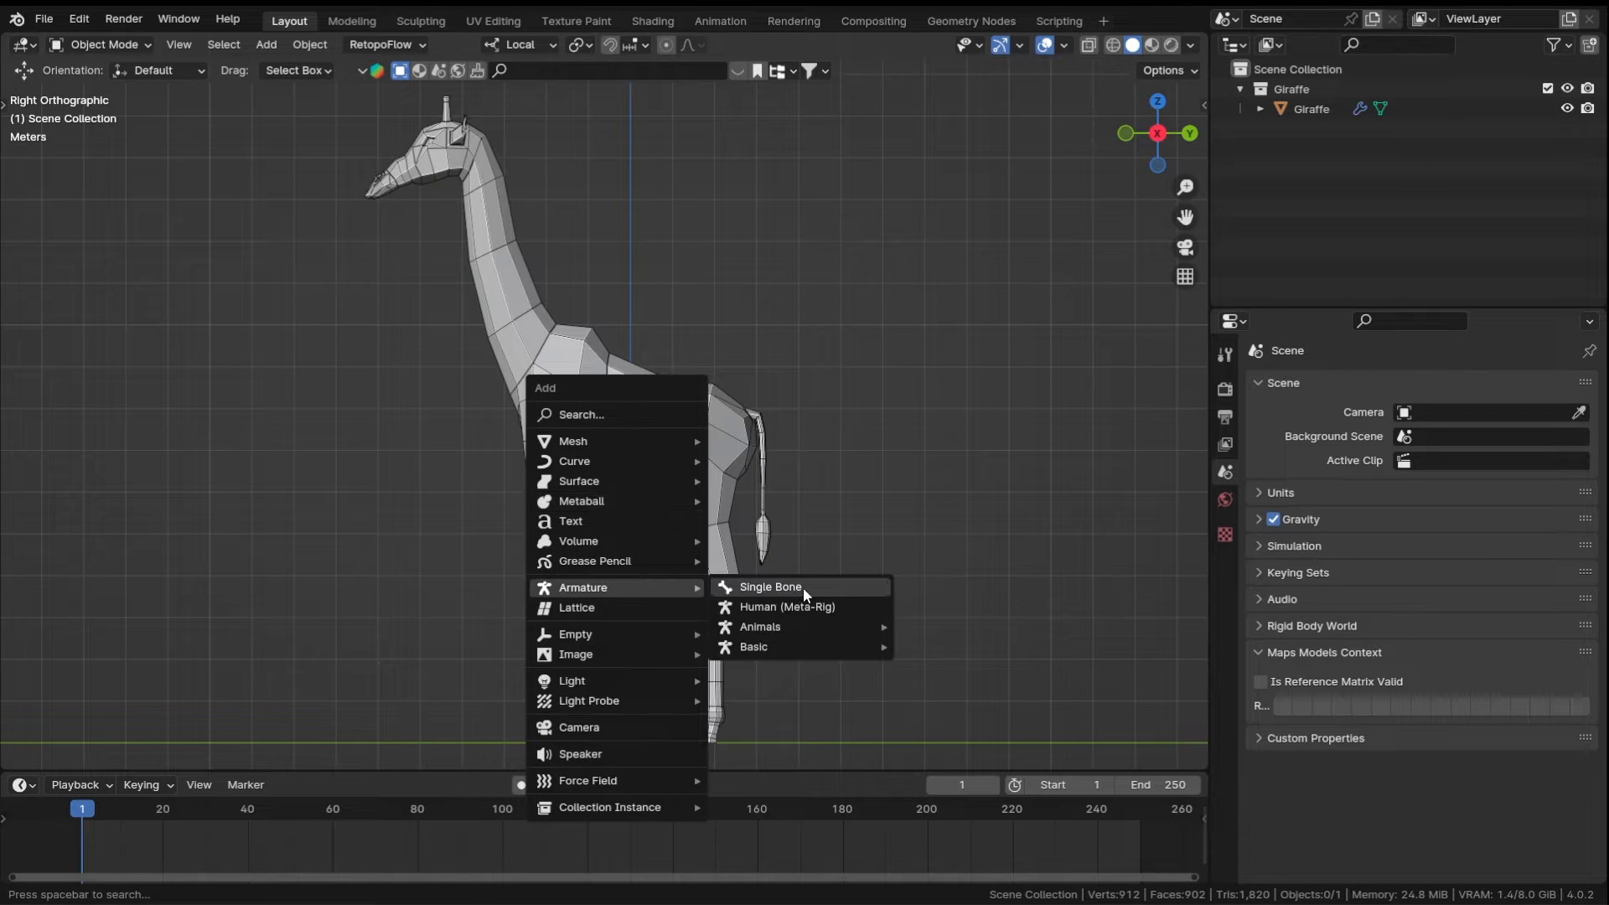
left_click(802, 586)
scroll(734, 511, "down", 2)
middle_click_drag(734, 519, 728, 523, "shift")
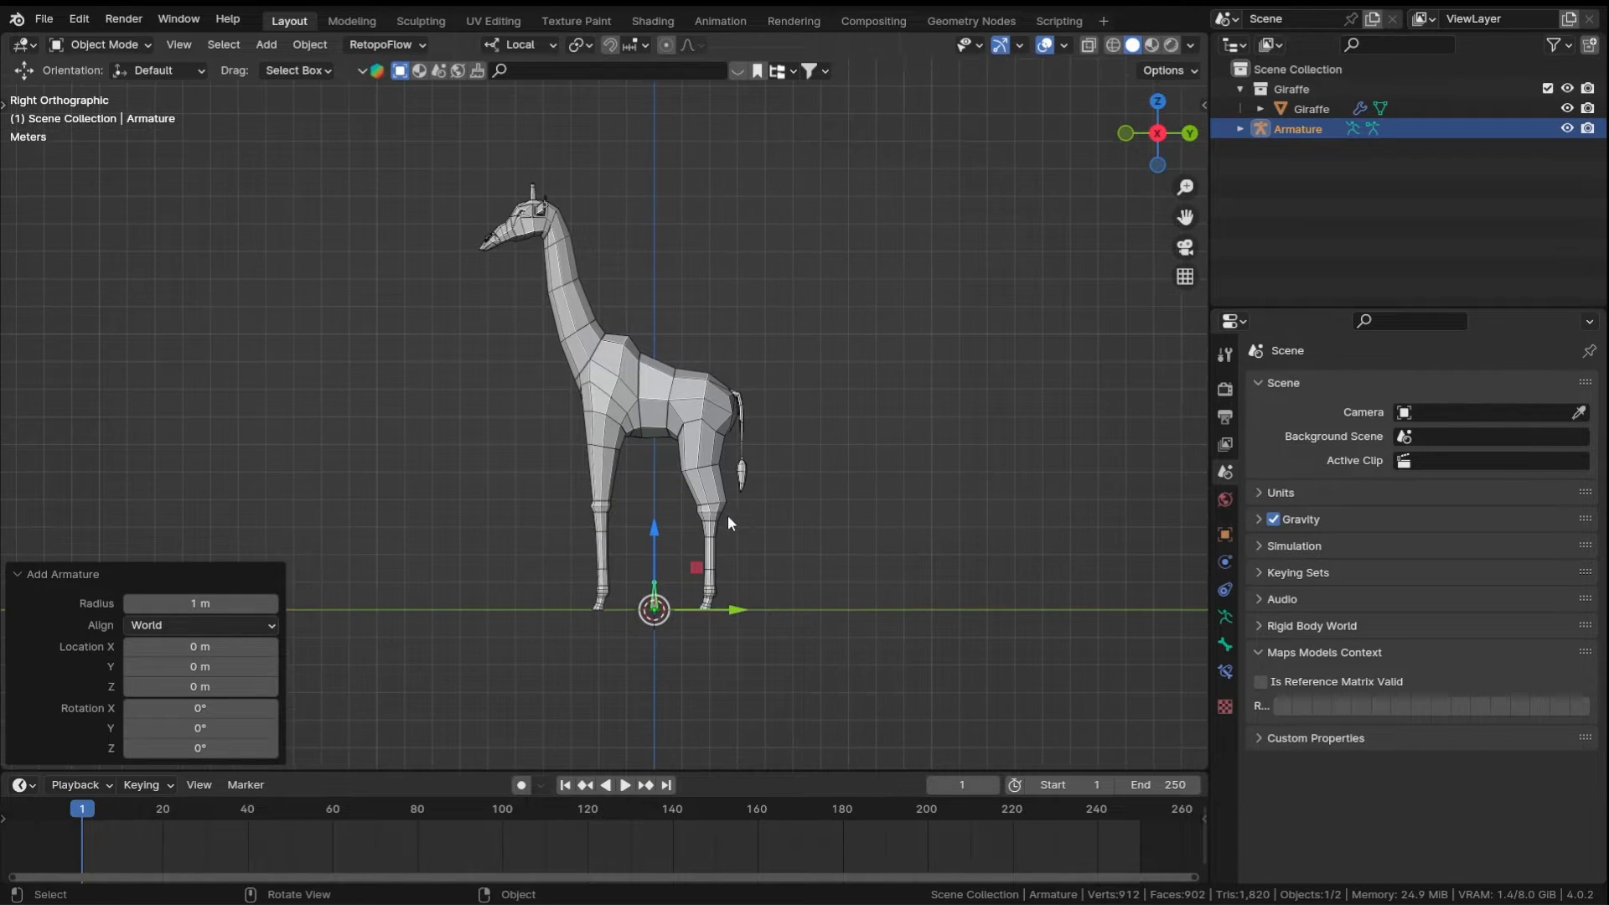
- In Edit Mode, move the whole bone up into the giraffe's hips, about 1.33 m in Y and 7.45 m in Z
key("Tab")
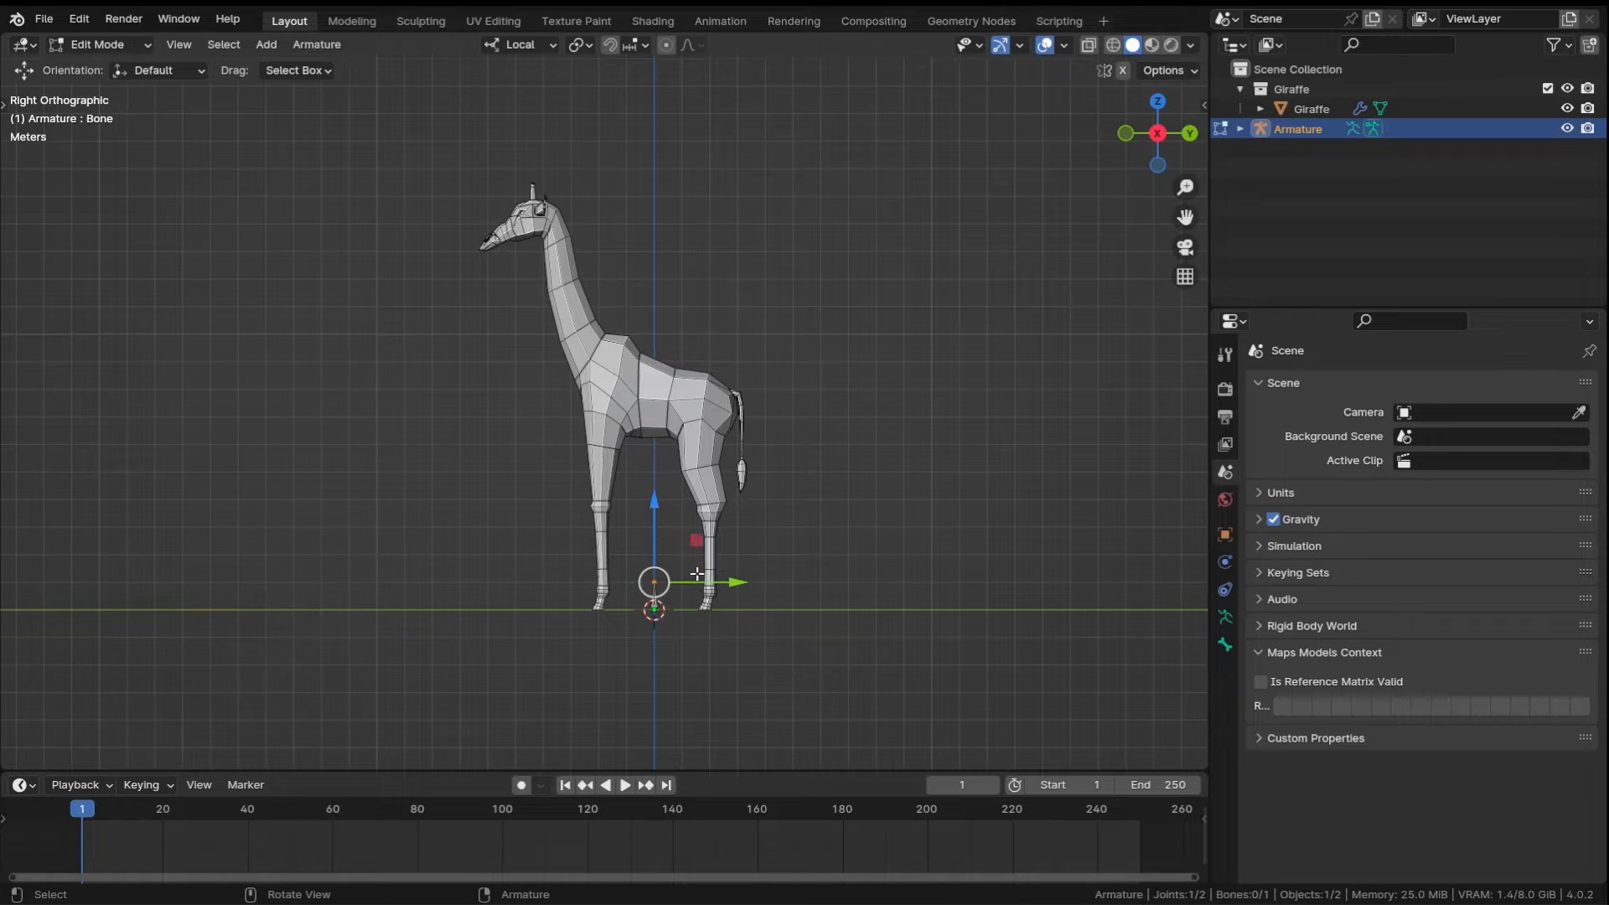
key("g")
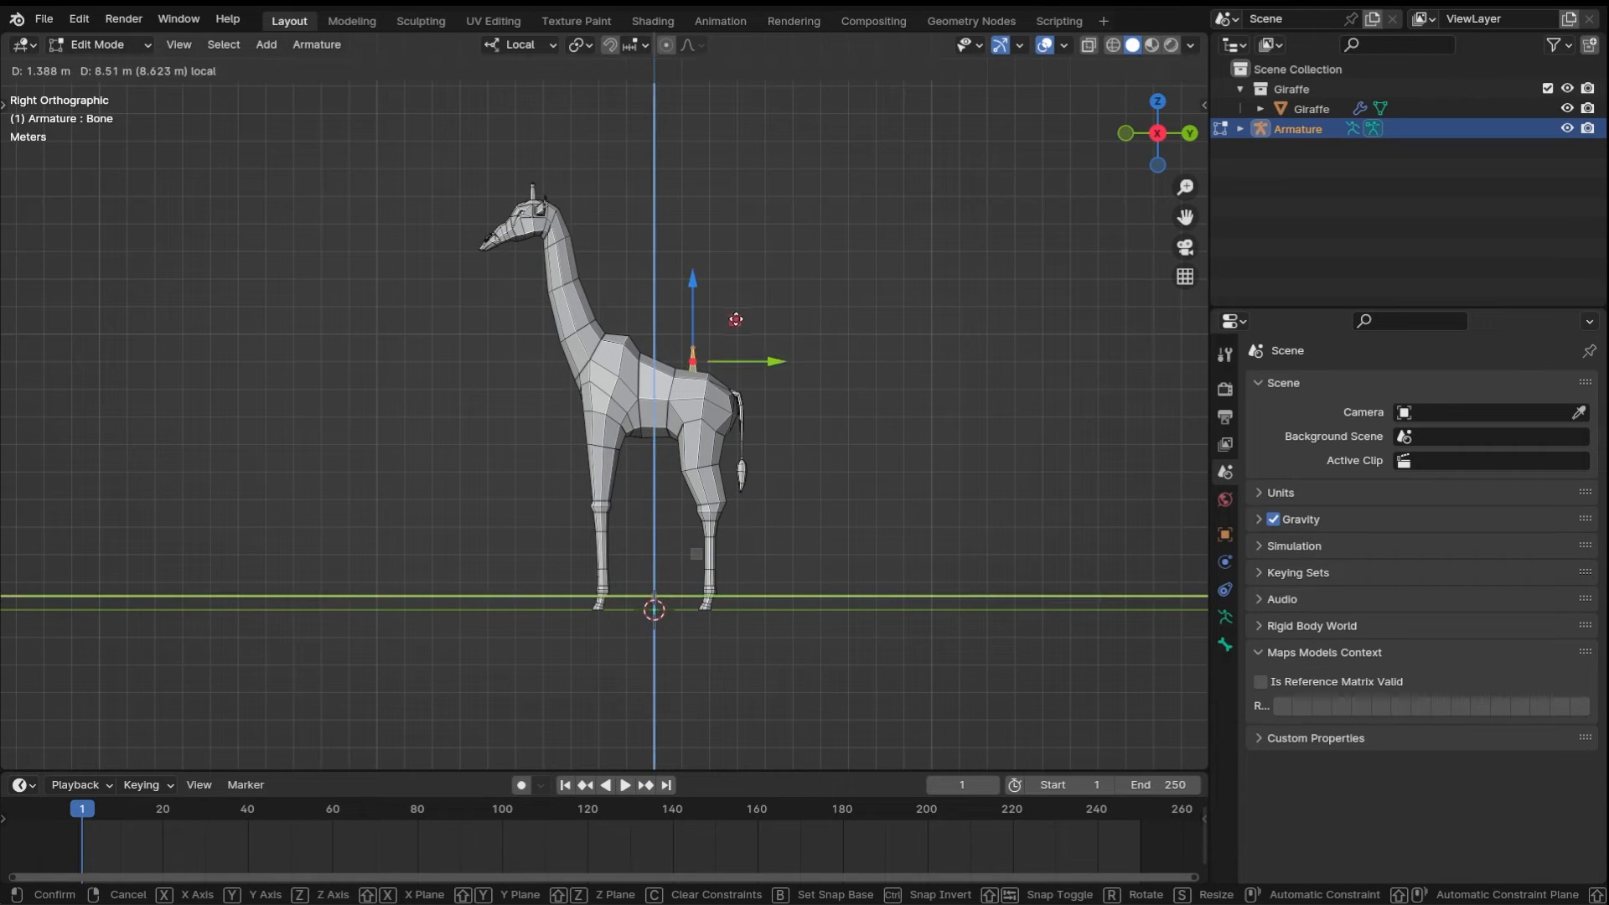
left_click(729, 349)
scroll(787, 470, "up", 3)
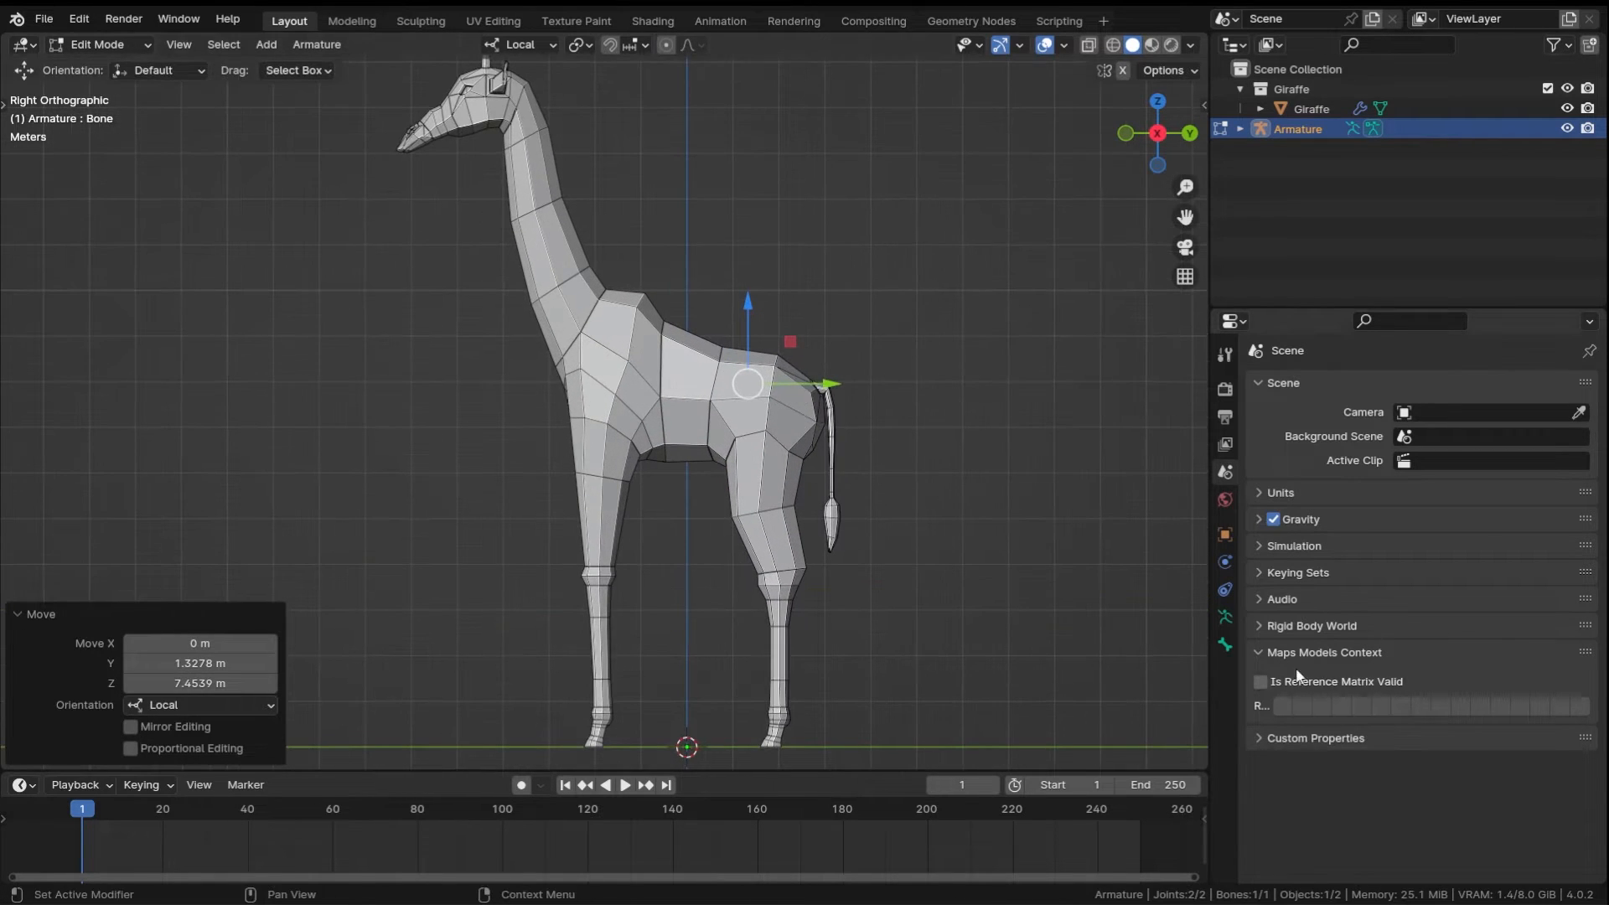
- Set the armature to display In Front of the giraffe mesh
left_click(1222, 619)
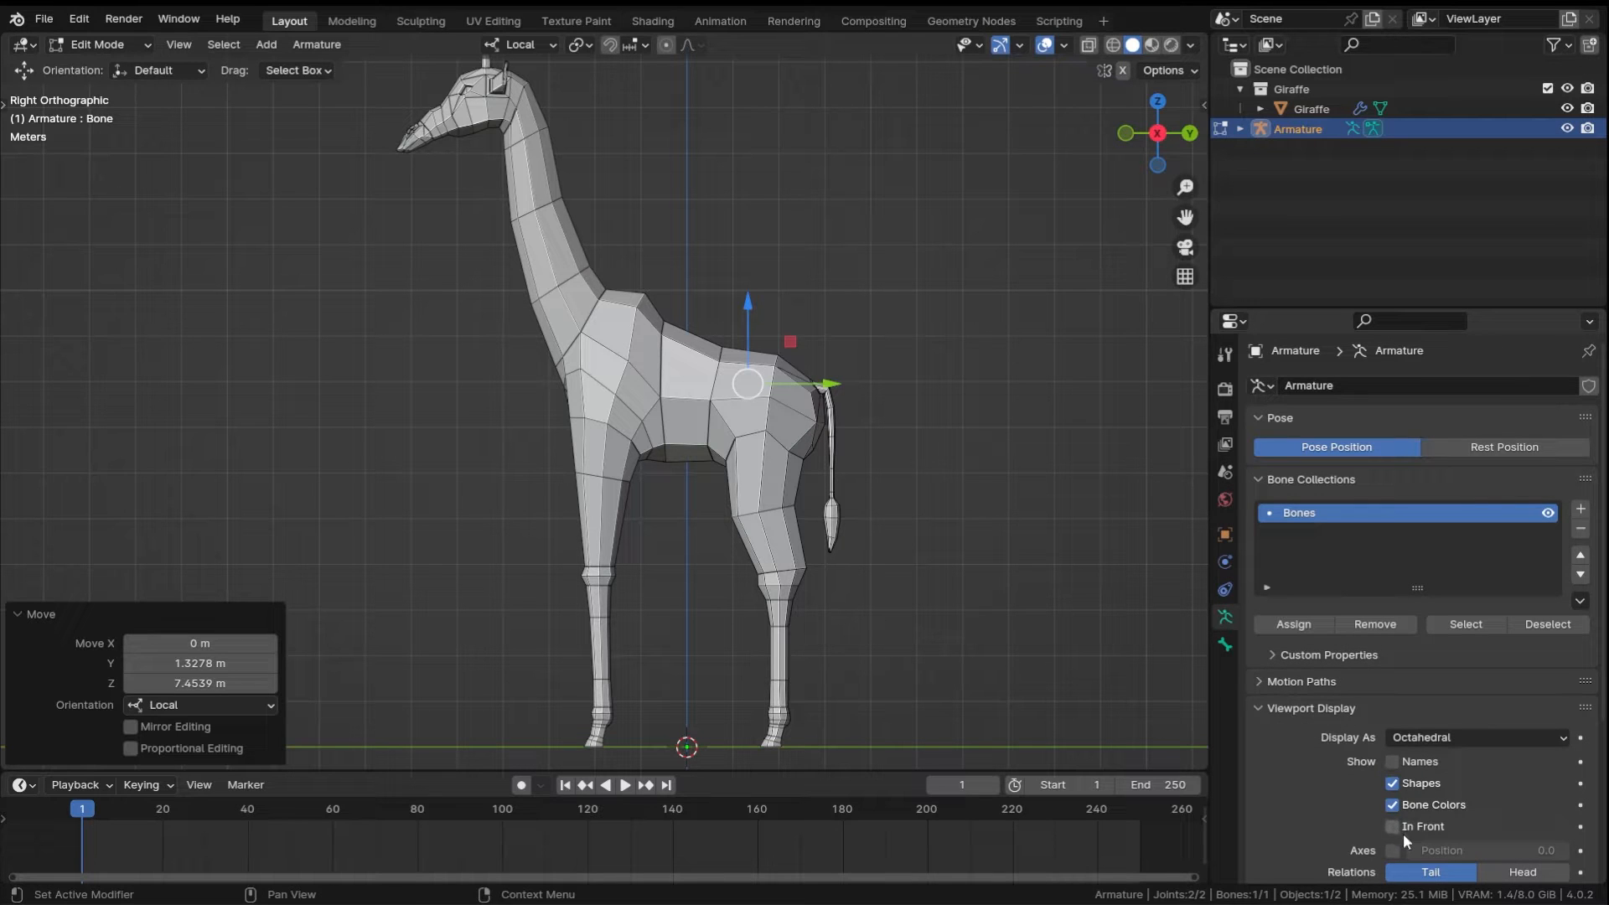
left_click(1396, 825)
middle_click_drag(922, 419, 762, 450, "shift")
scroll(1379, 749, "down", 5)
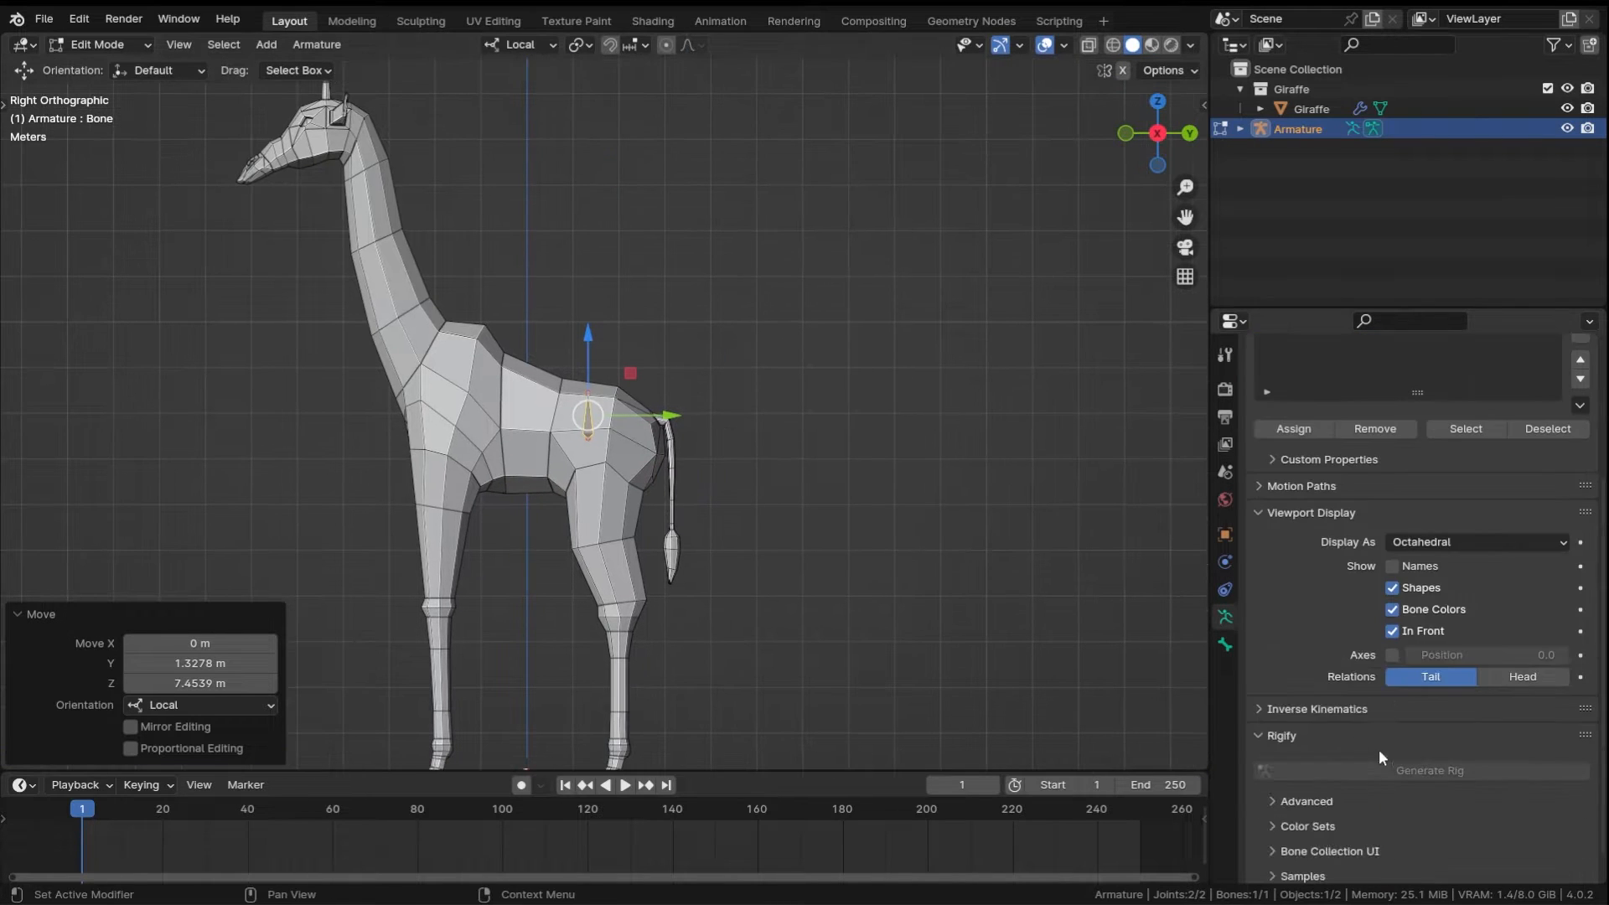
- Move the bone's base joint toward the rear of the hips, about 0.5 m in Y and 0.41 m in Z
scroll(610, 395, "up", 4)
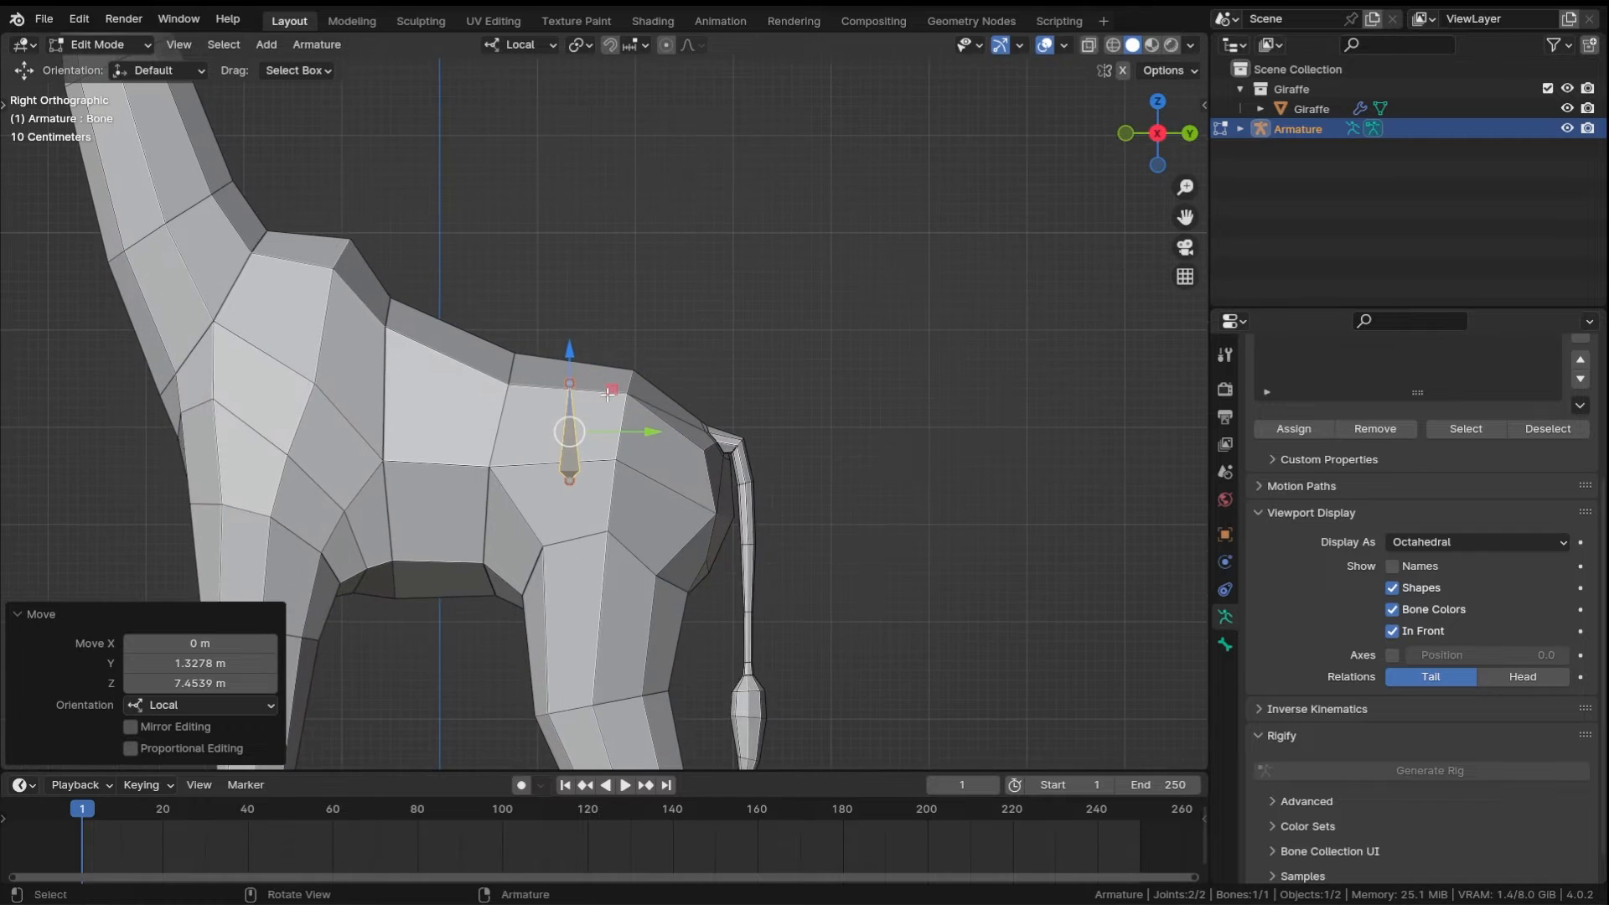
middle_click_drag(608, 394, 706, 412, "shift")
scroll(778, 389, "up", 3)
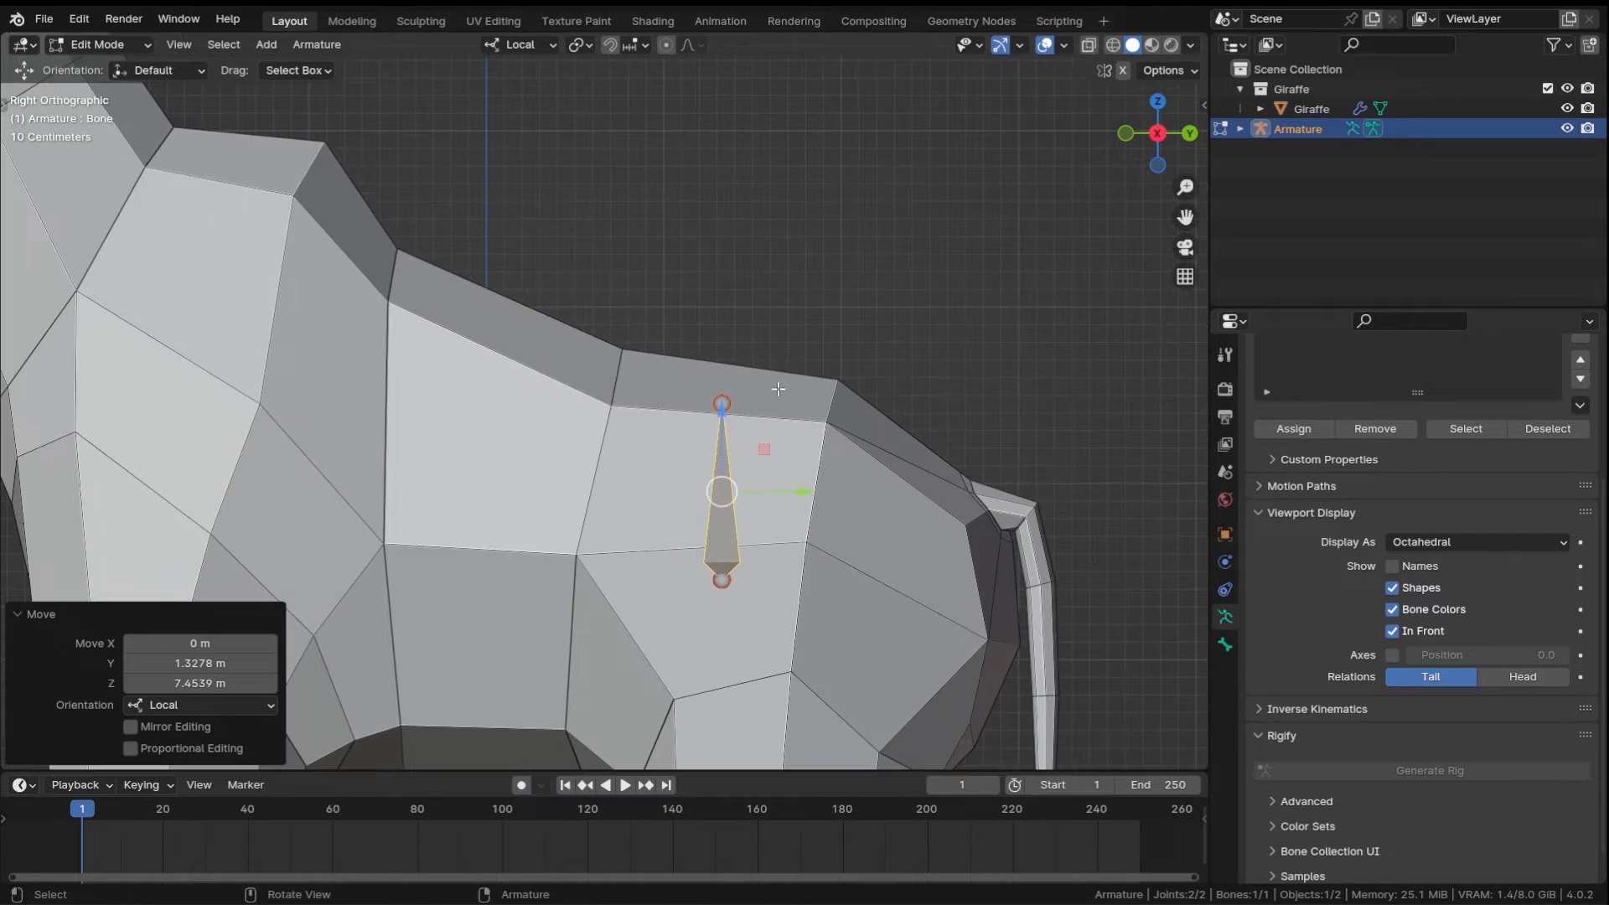
left_click(725, 581)
key("g")
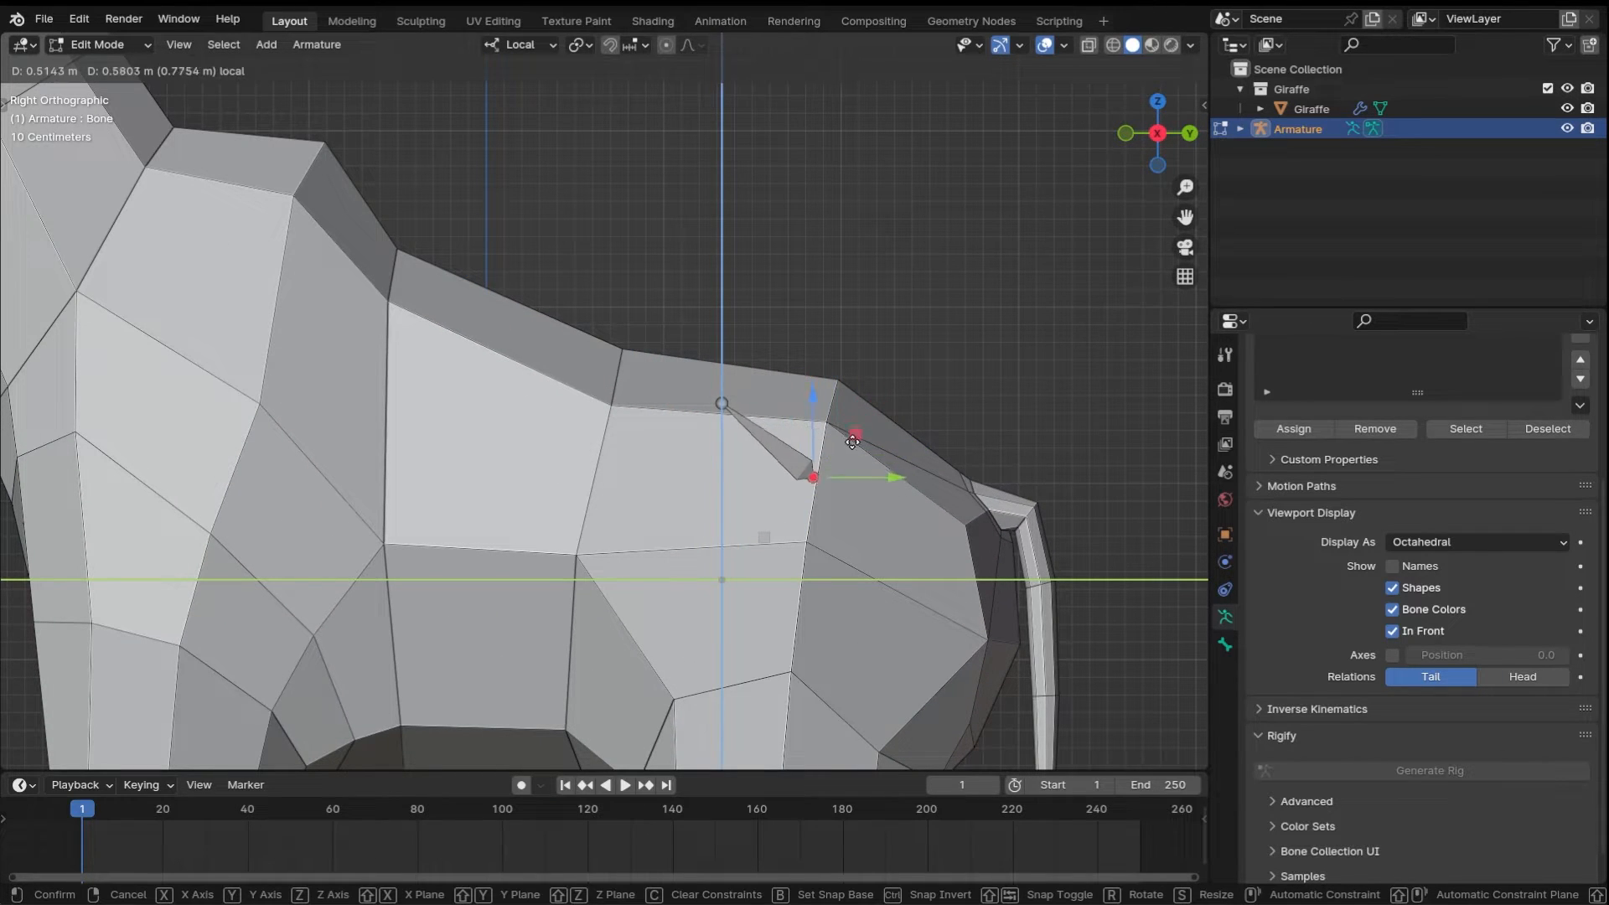
left_click(856, 452)
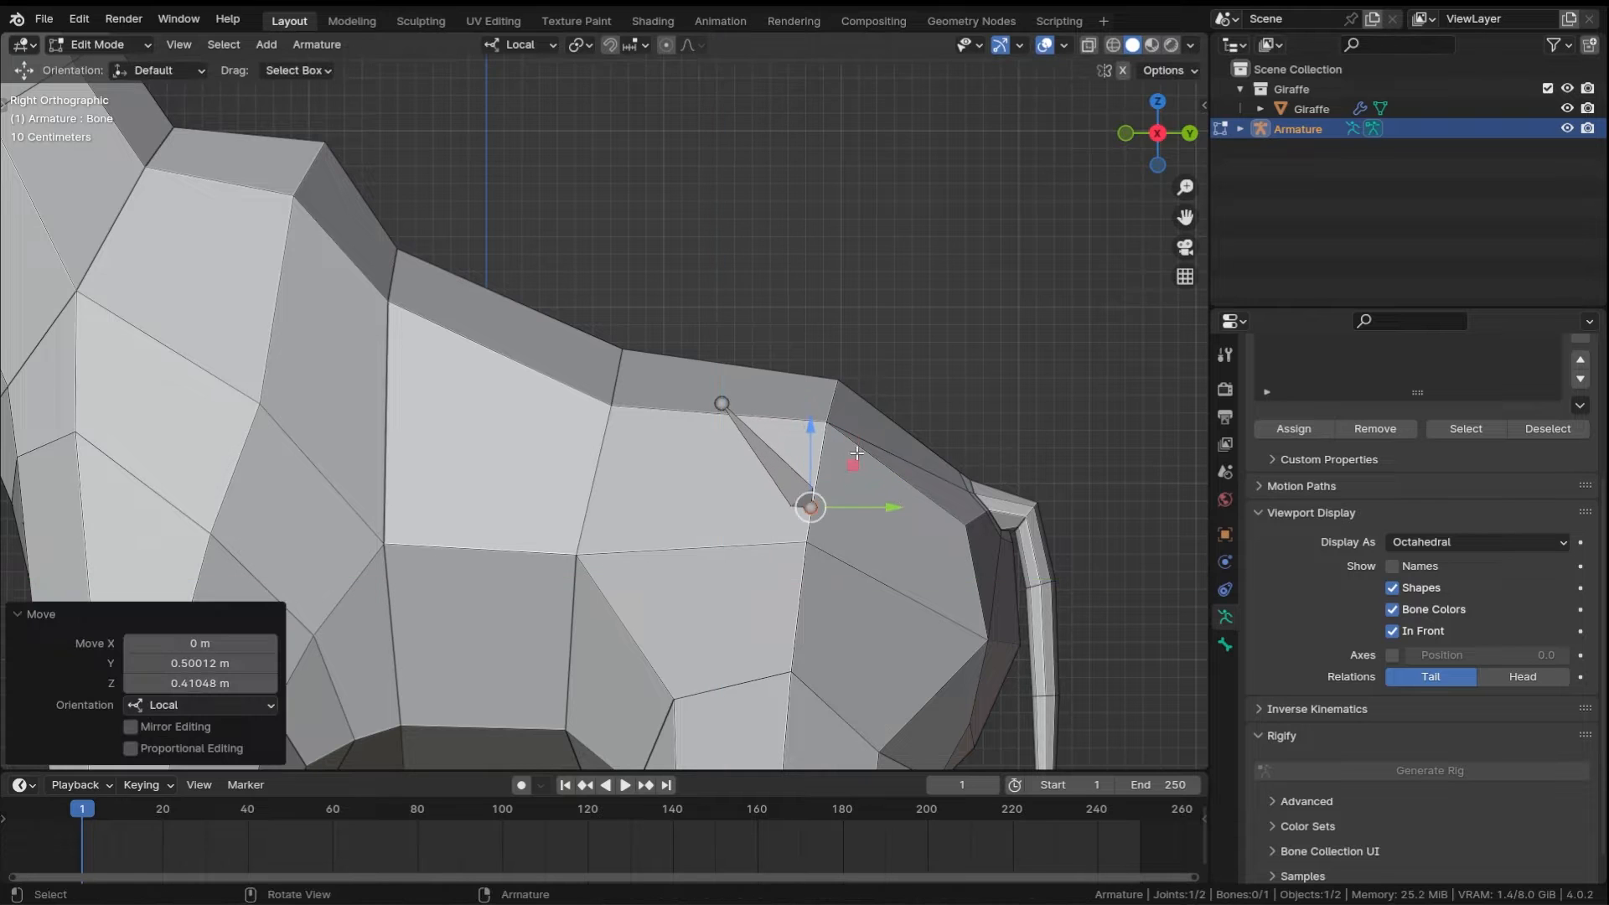
- Move the bone's tip forward along the lower back, about -0.71 m in Y and -0.33 m in Z, keeping X locked
scroll(788, 407, "down", 3)
middle_click_drag(718, 359, 814, 377, "shift")
left_click(767, 418)
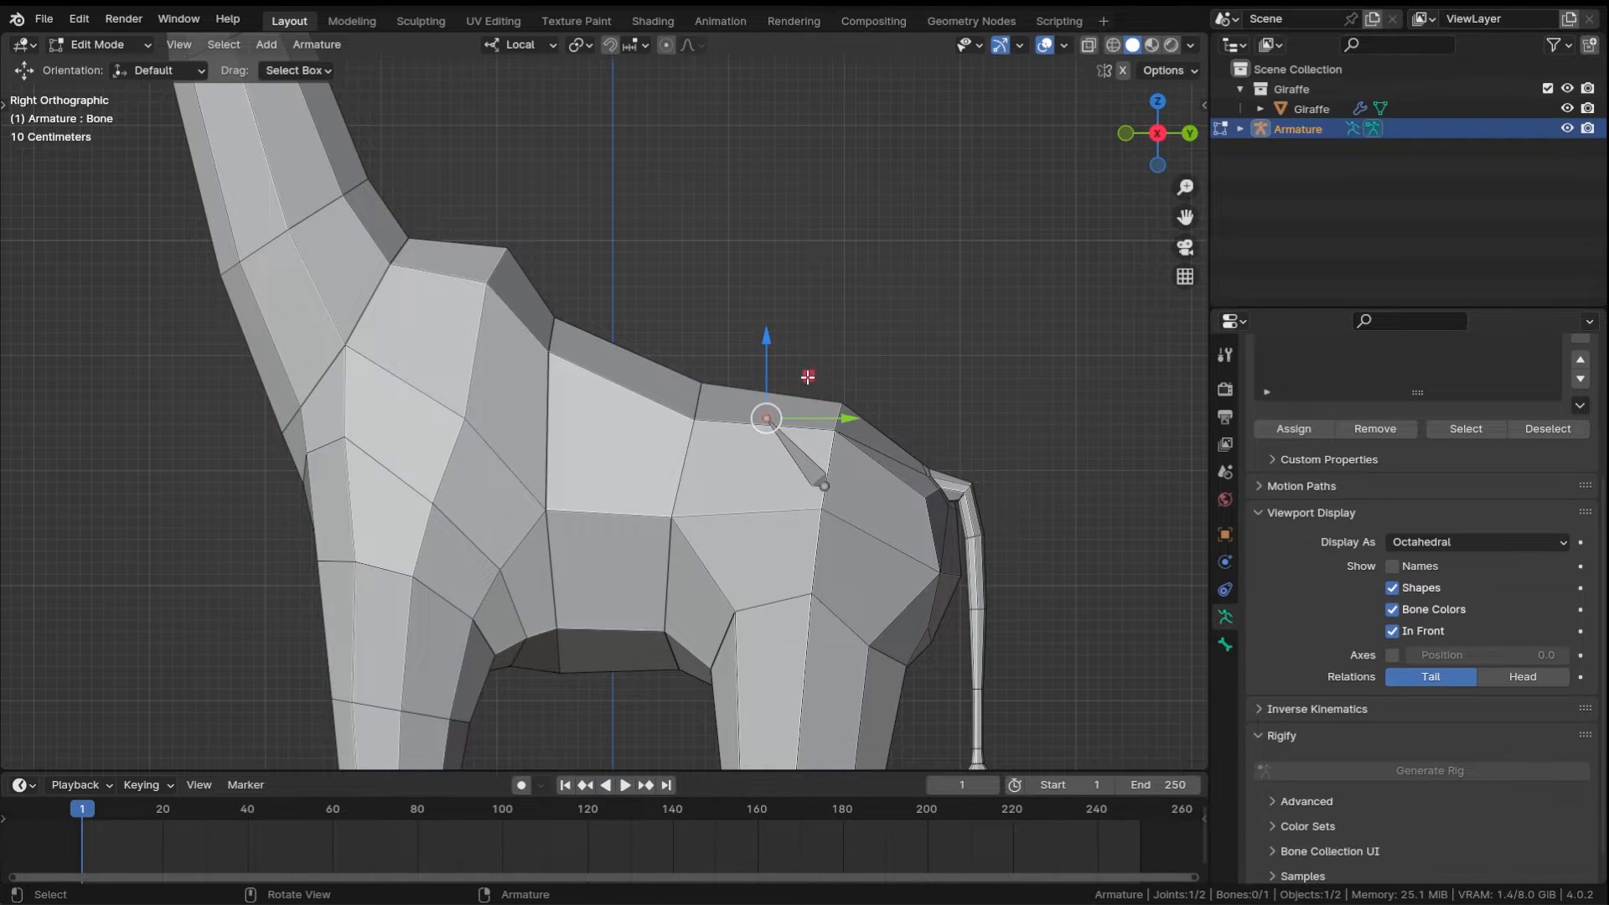
key("g")
key("shift+x")
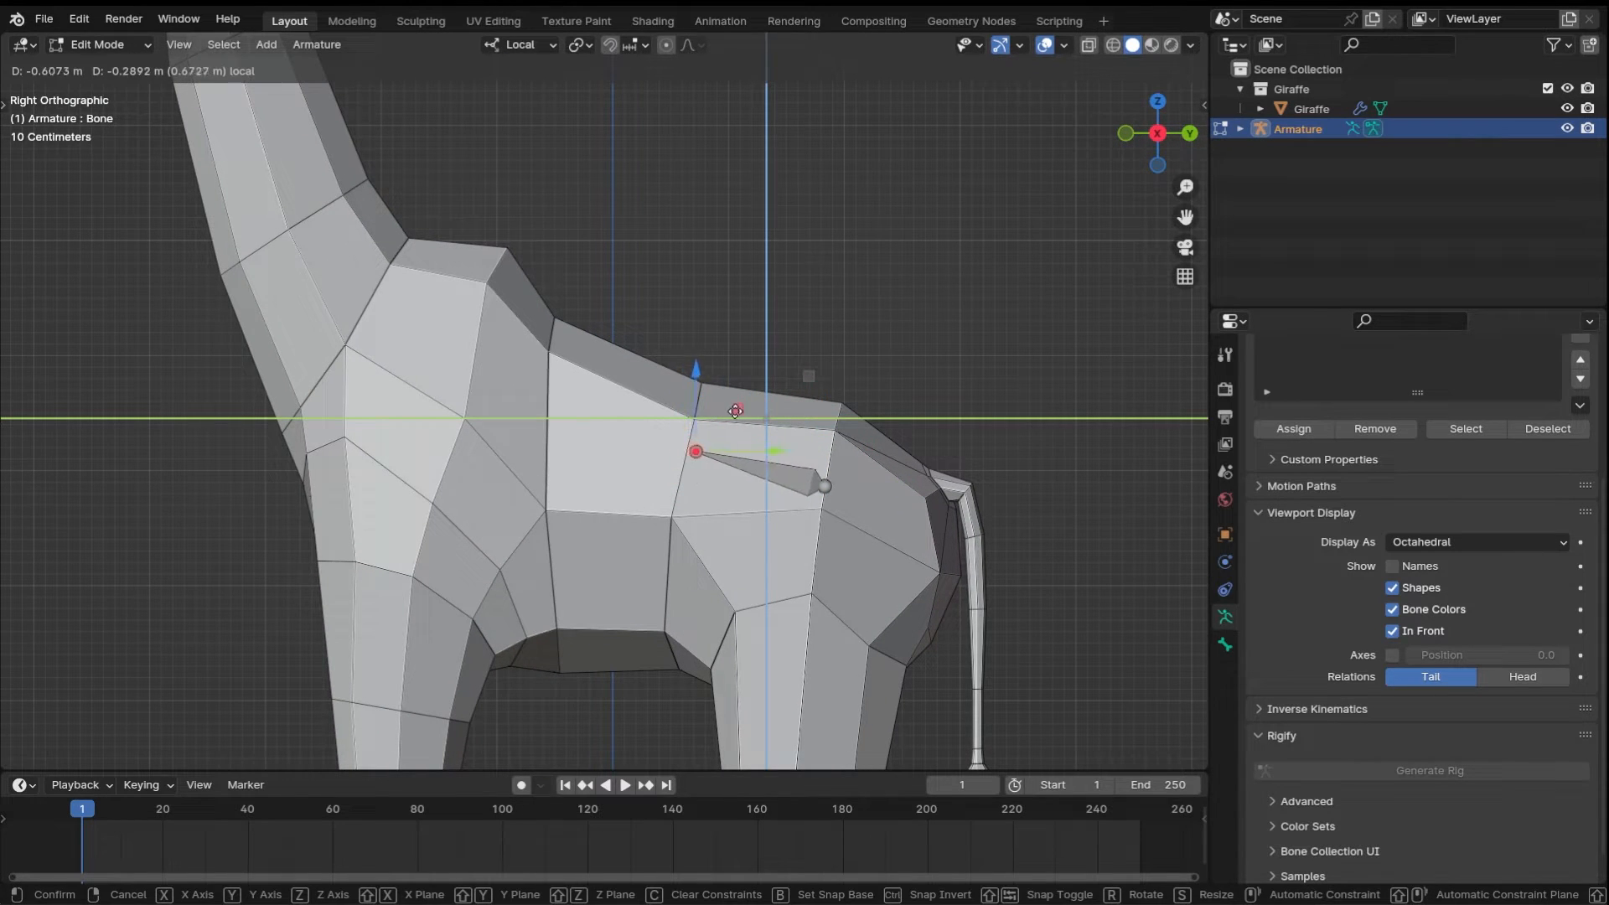
left_click(727, 414)
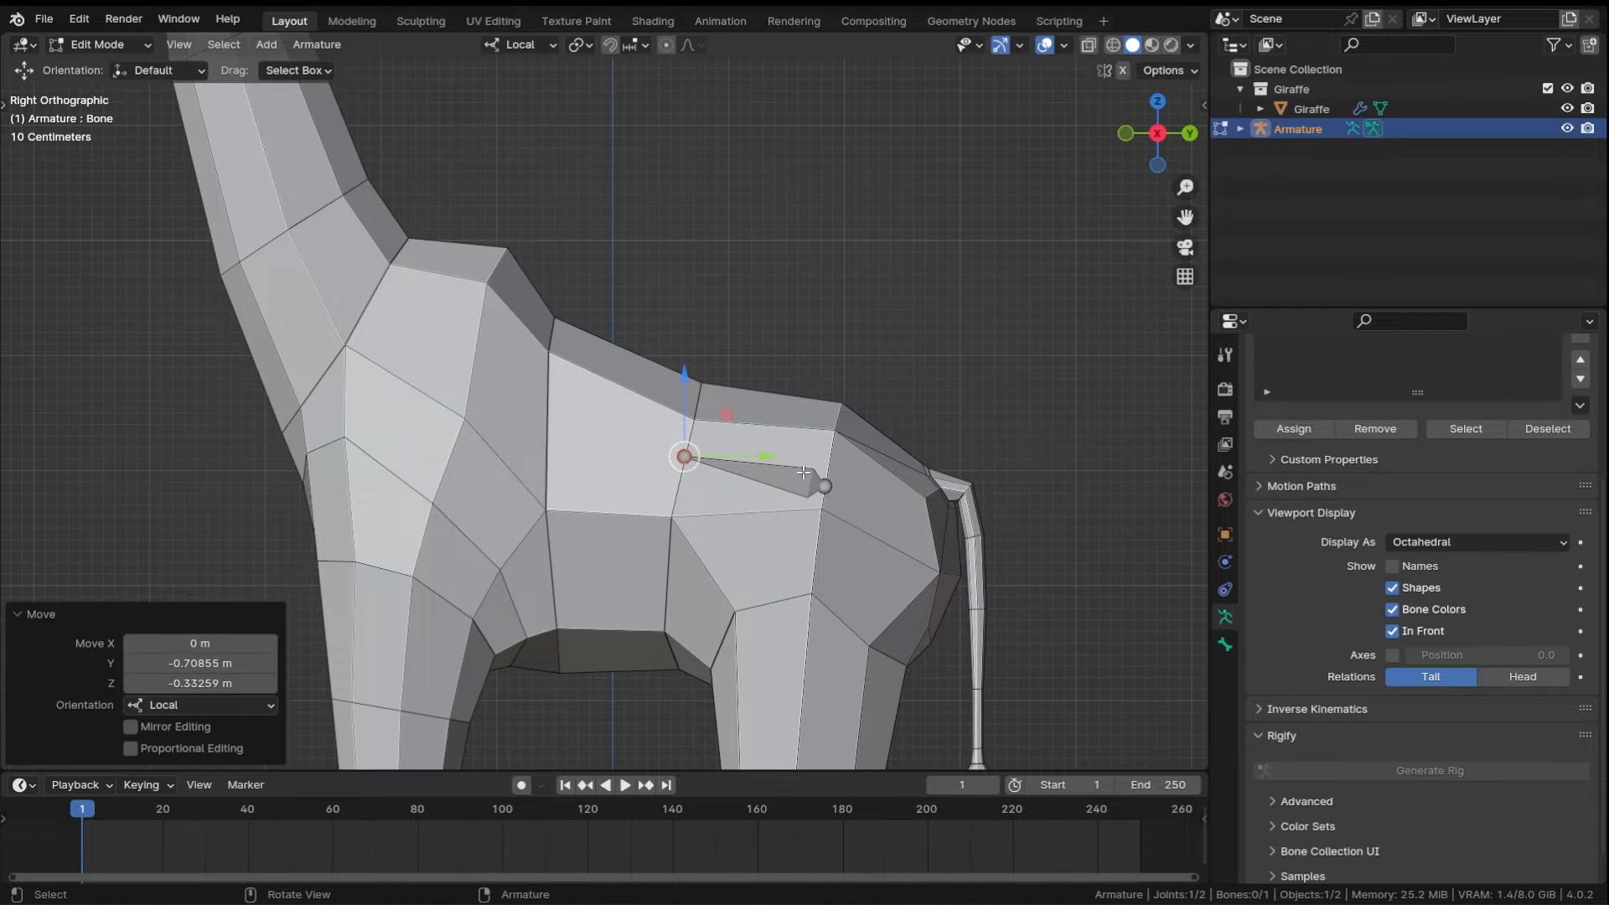
- Fine-tune the hip bone's base joint in two small moves with X locked, the last about 0.014 m in Y and 0.087 m in Z
left_click(826, 481)
key("g")
key("shift+x")
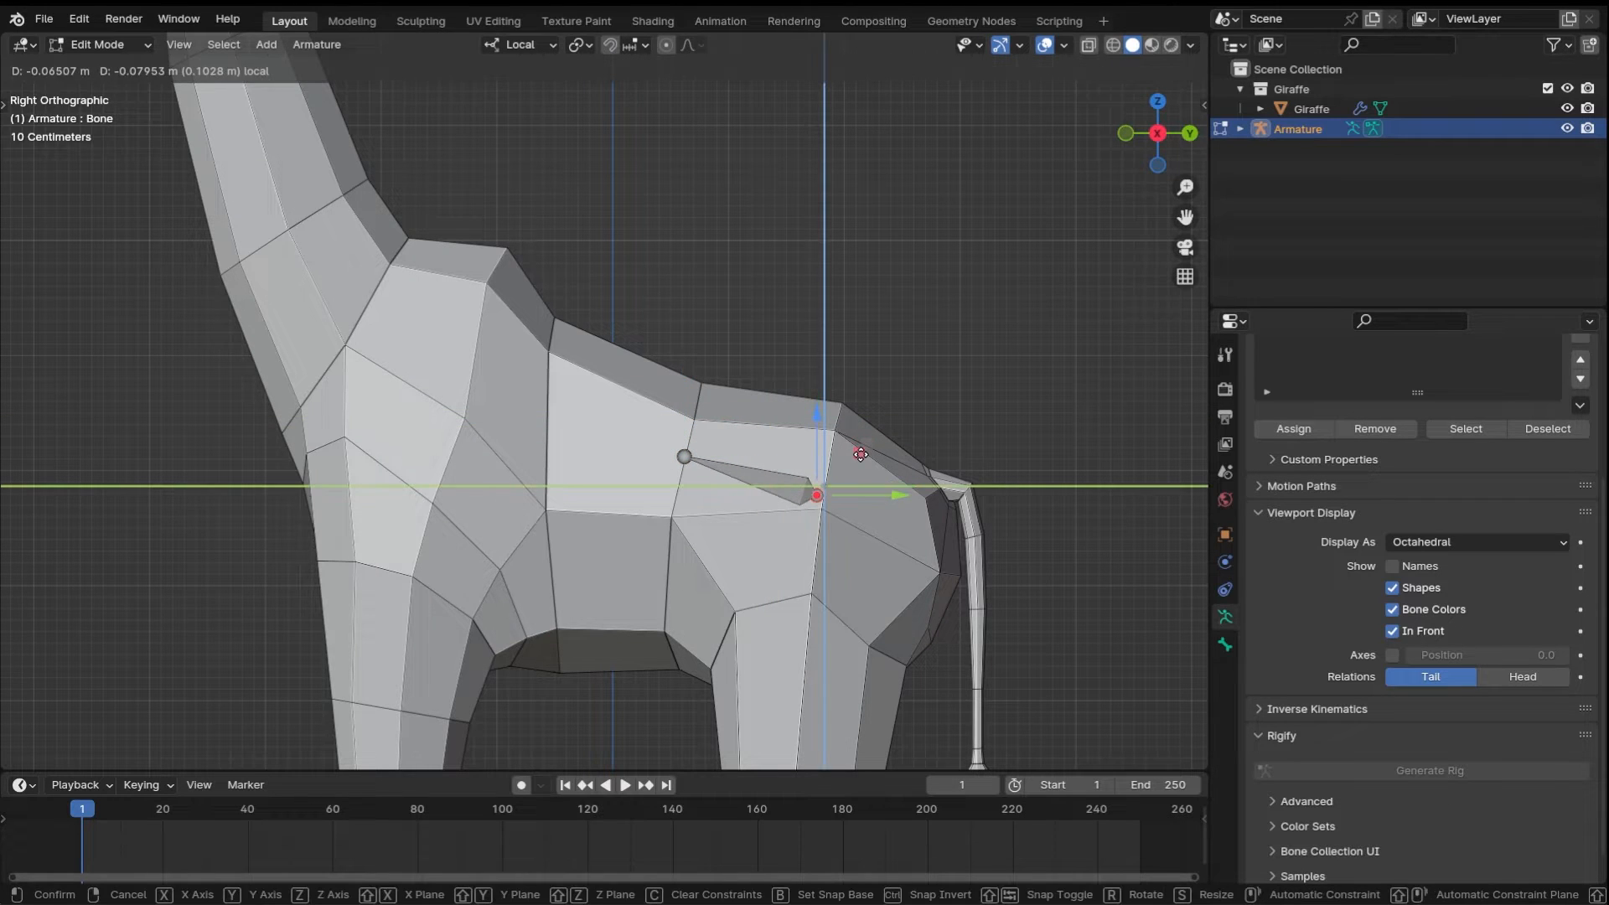
left_click(867, 460)
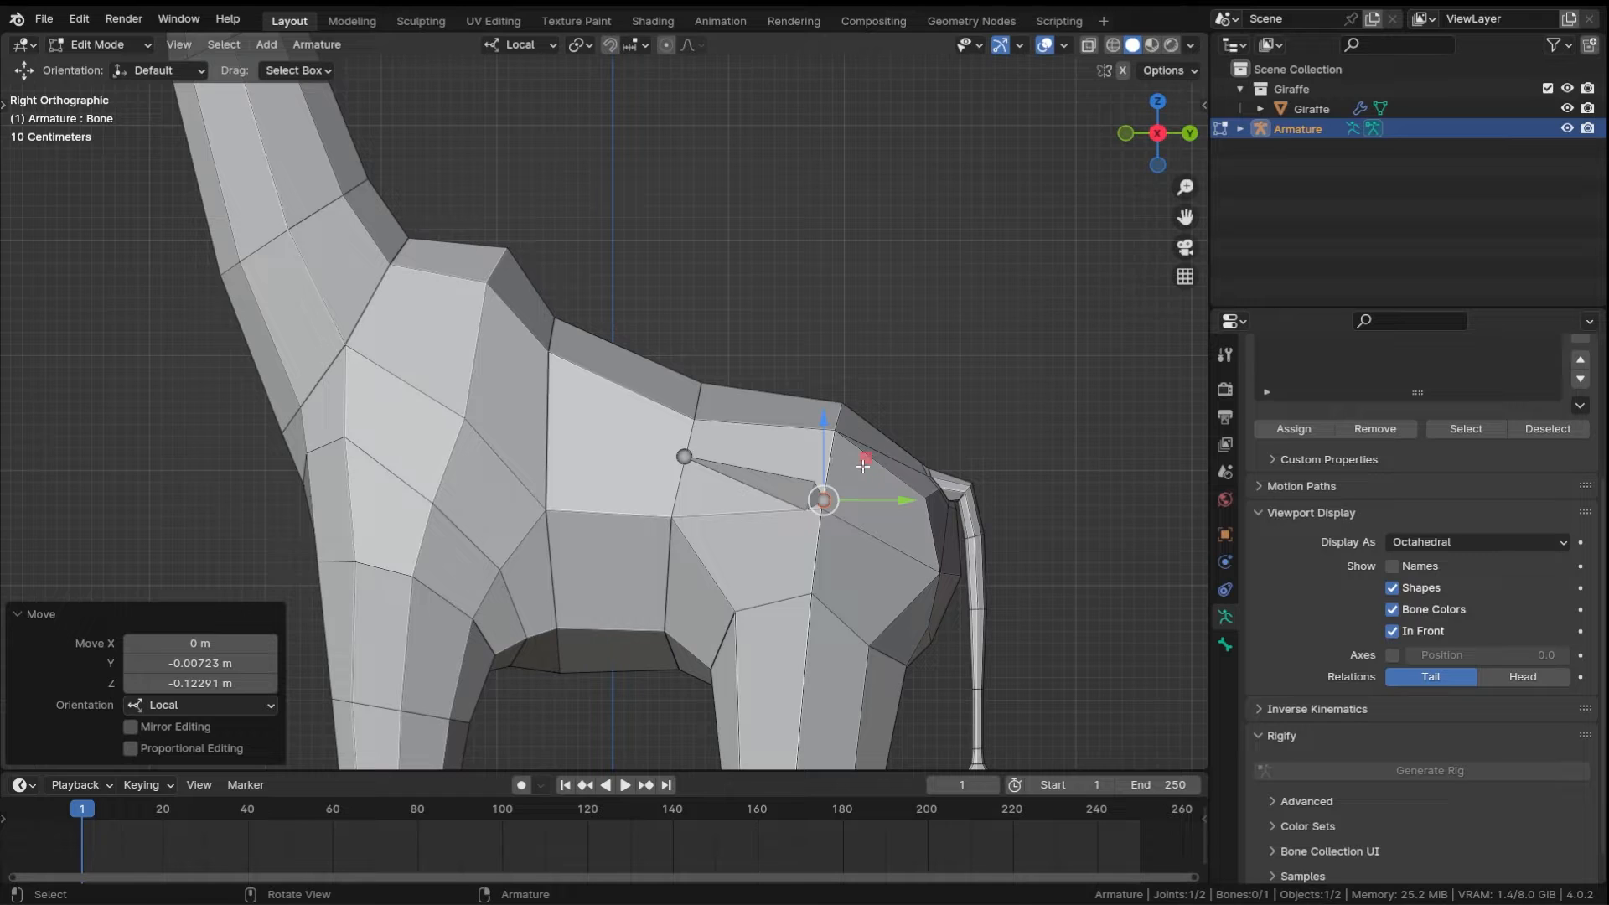
key("g")
key("shift+x")
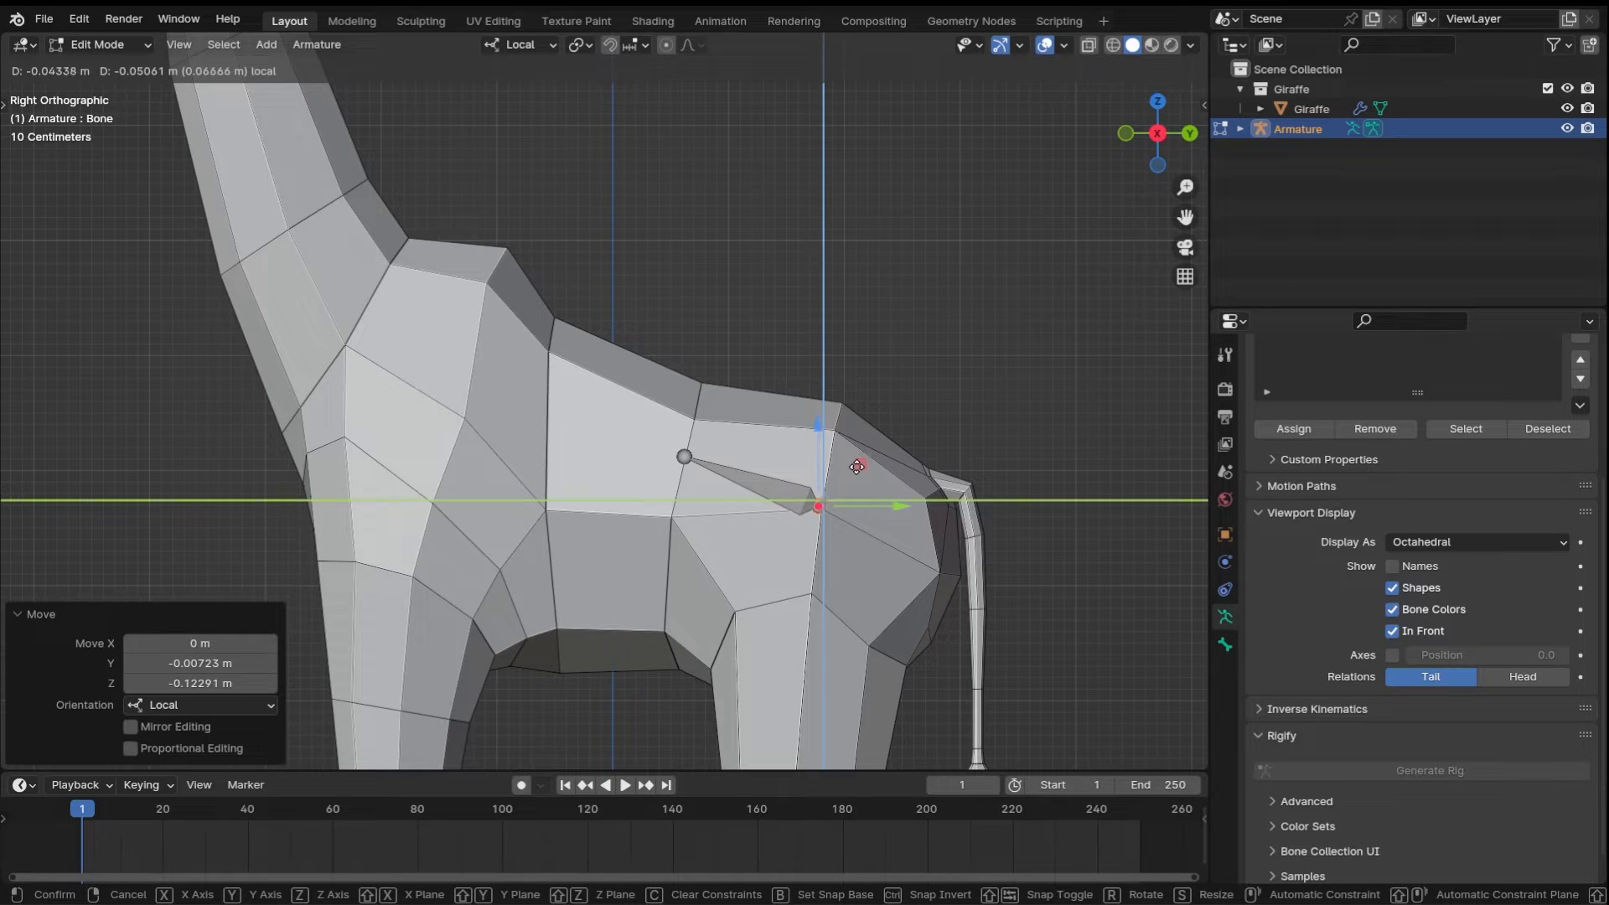
left_click(863, 450)
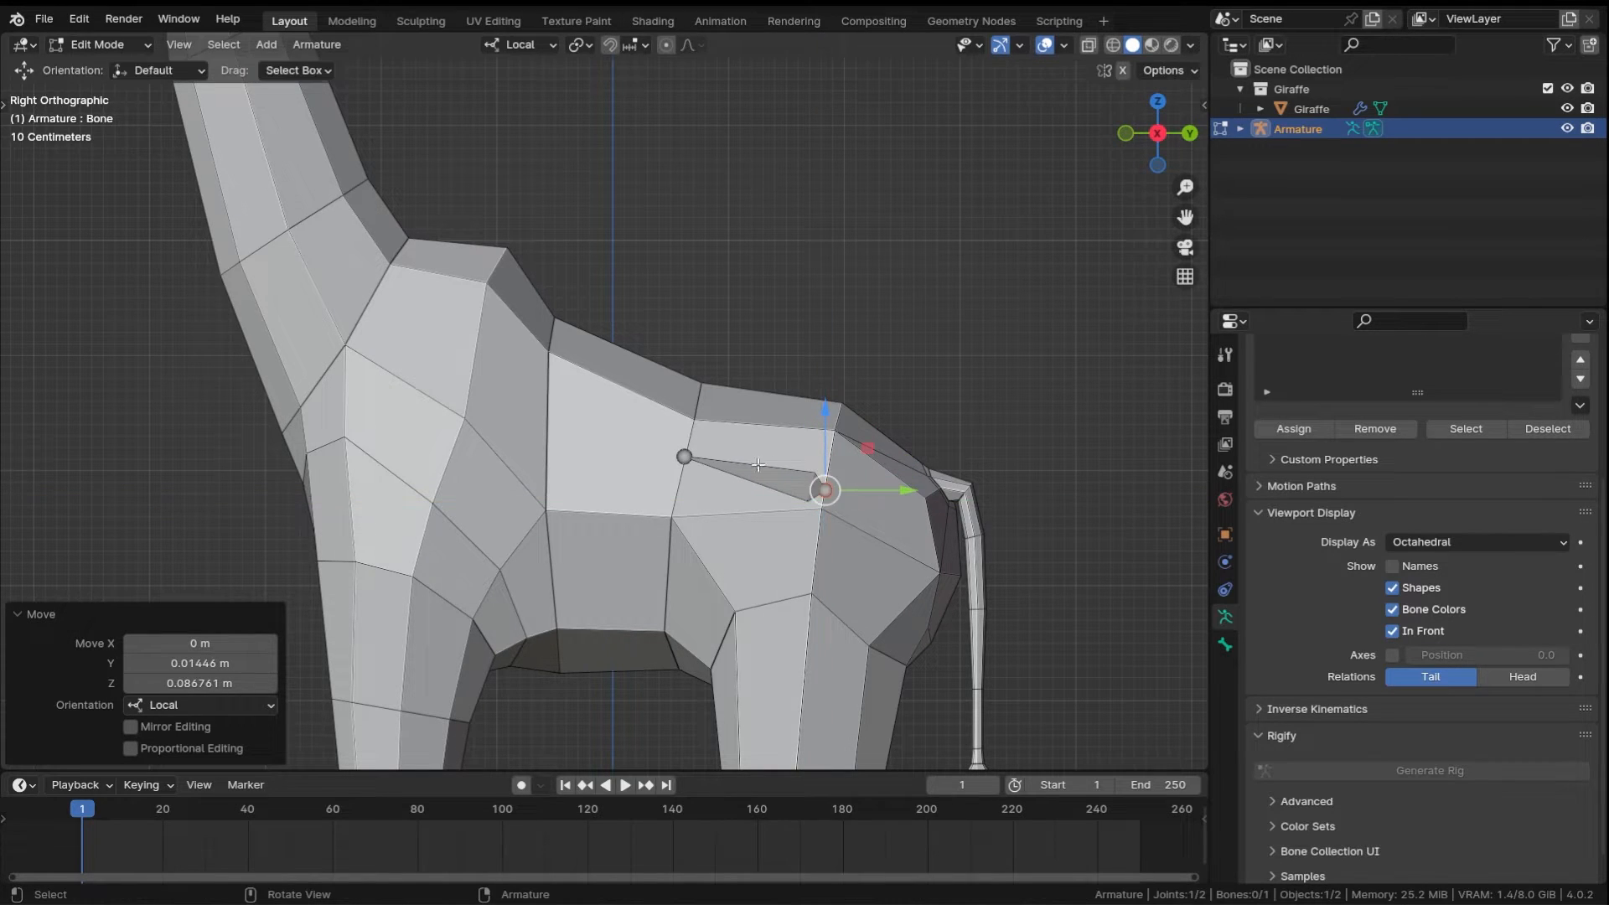
- Raise the hip bone's tip toward the back line, about 0.065 m in Y and 0.145 m in Z, with X locked
left_click(684, 455)
key("g")
key("shift+x")
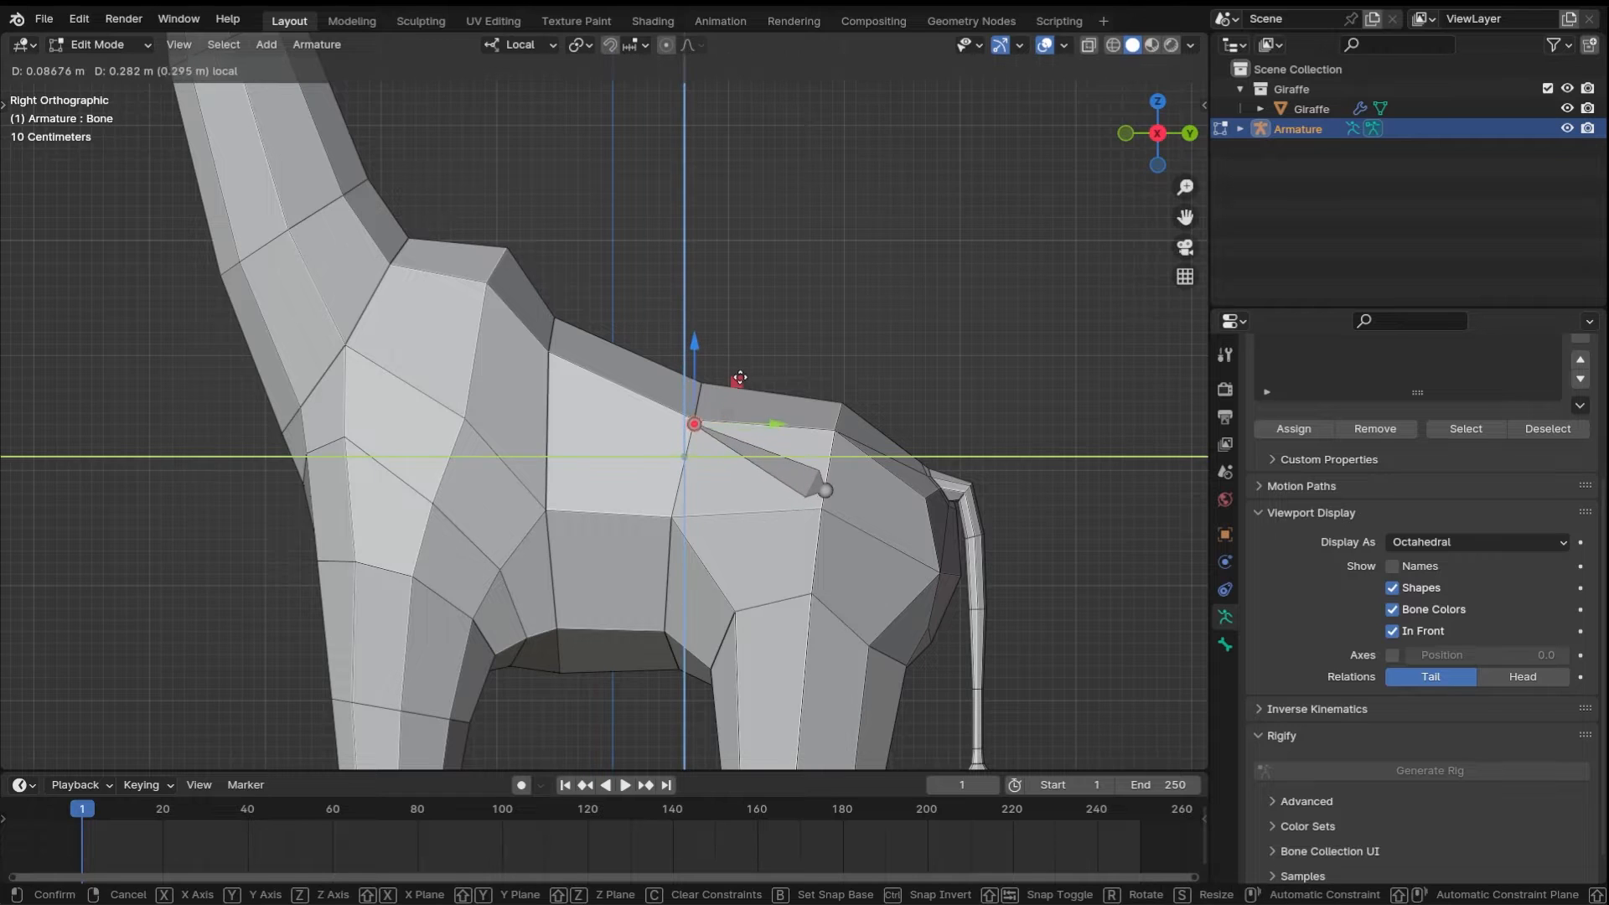
left_click(738, 389)
- Extrude a second spine bone forward from the hip bone's tip, about -1.23 m in Y and 0.73 m in Z
middle_click_drag(758, 339, 881, 407, "shift")
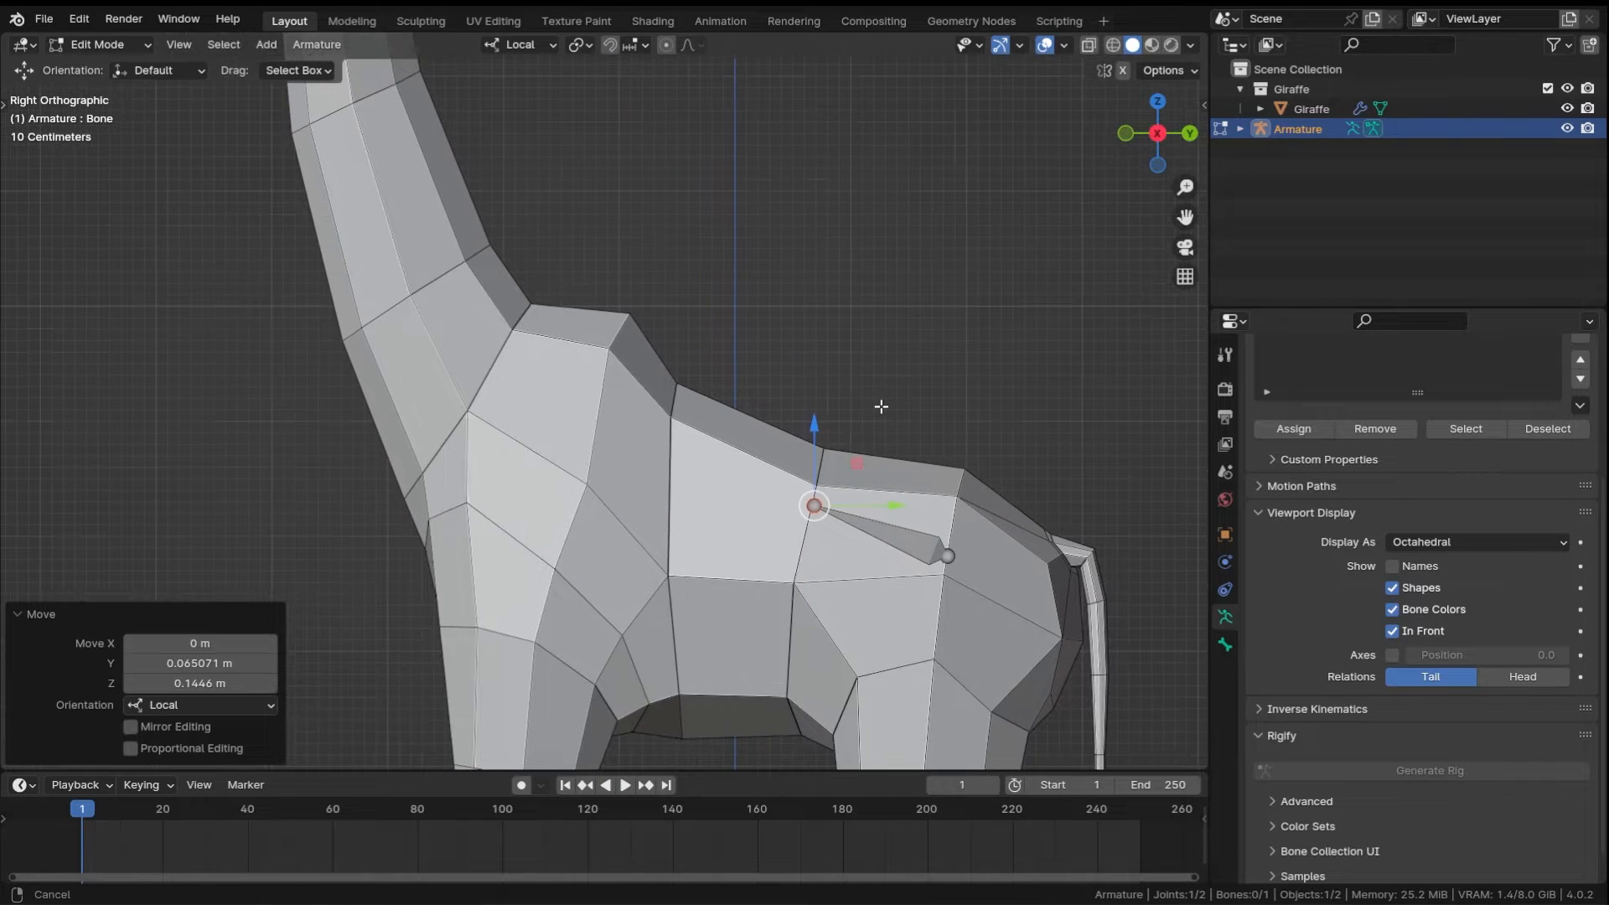
key("e")
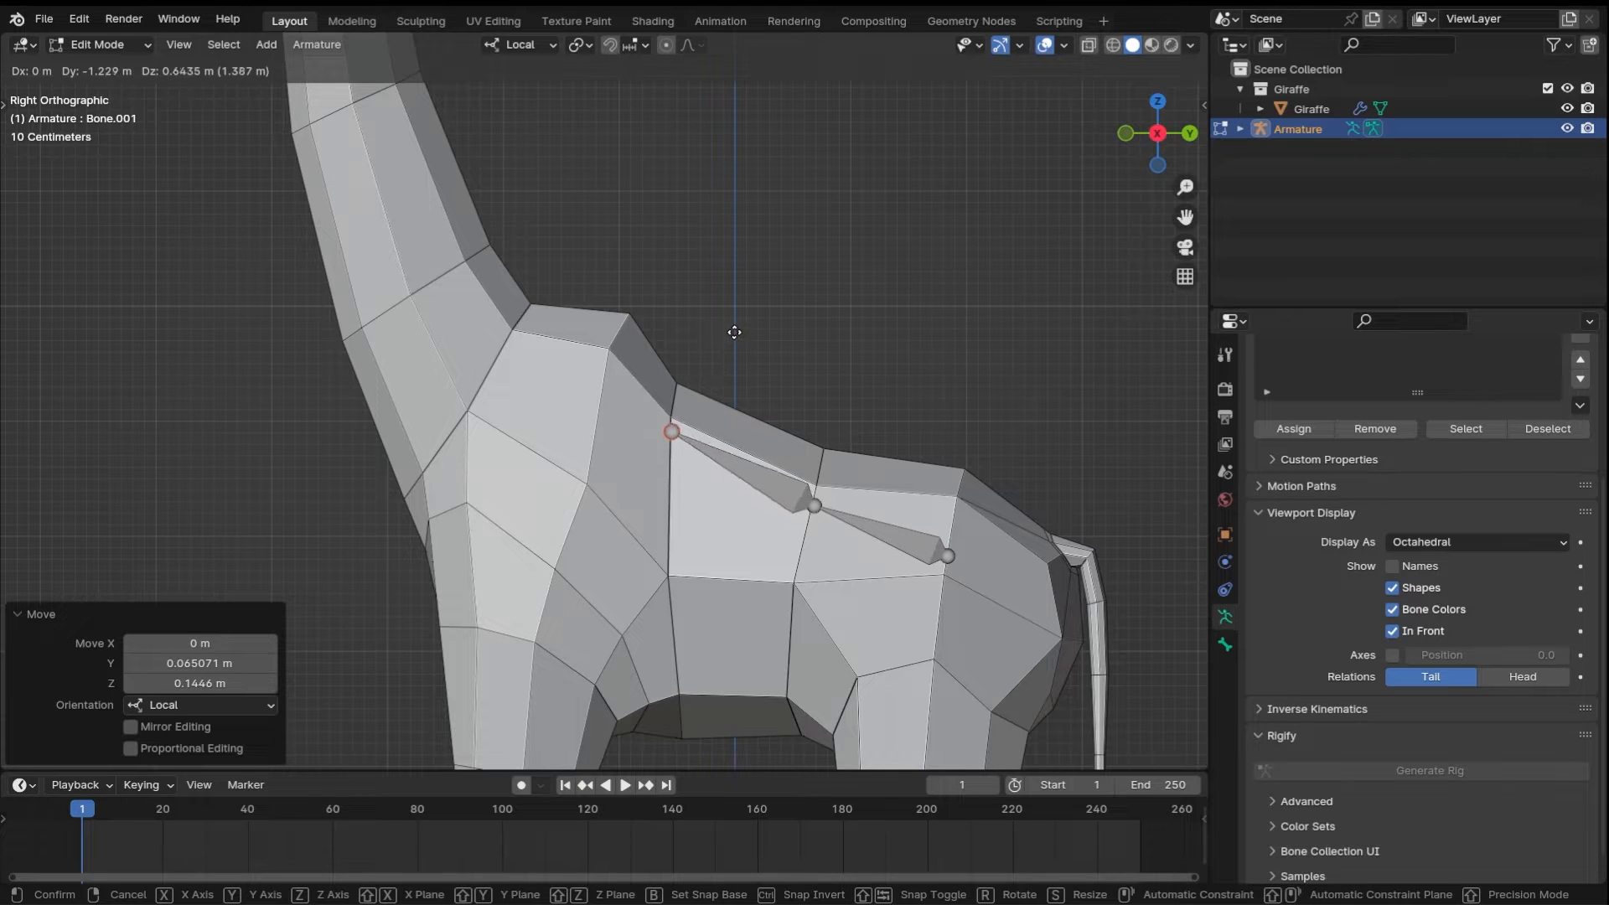
left_click(734, 322)
- Nudge the second spine bone's tip and the joint between the two bones slightly to follow the giraffe's back
left_click_drag(854, 433, 853, 448)
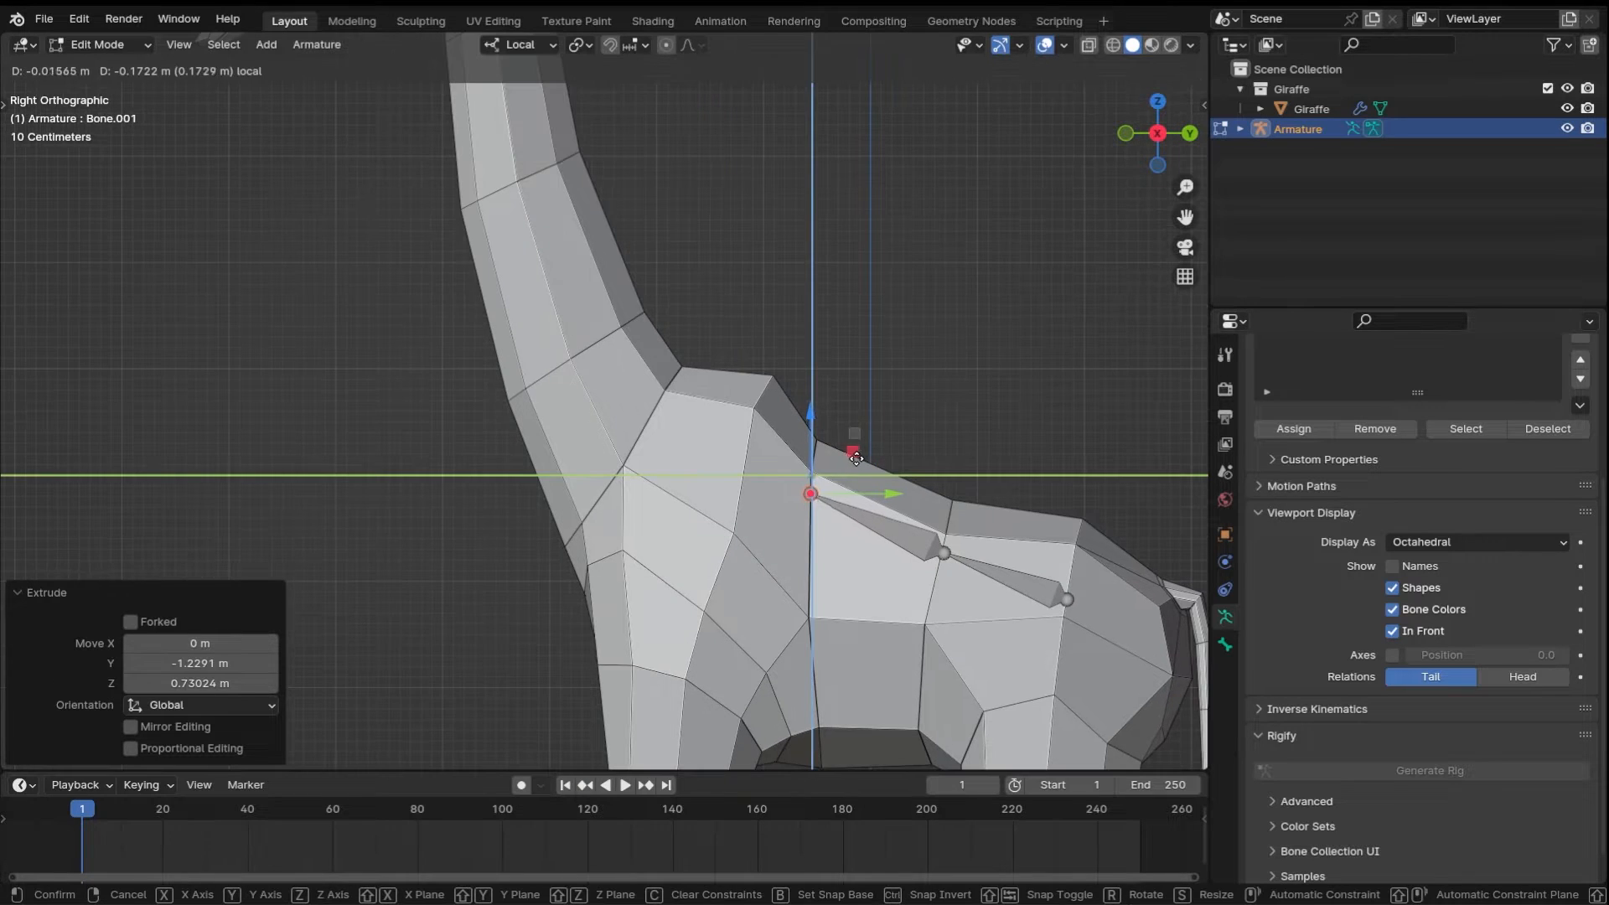
left_click(955, 529)
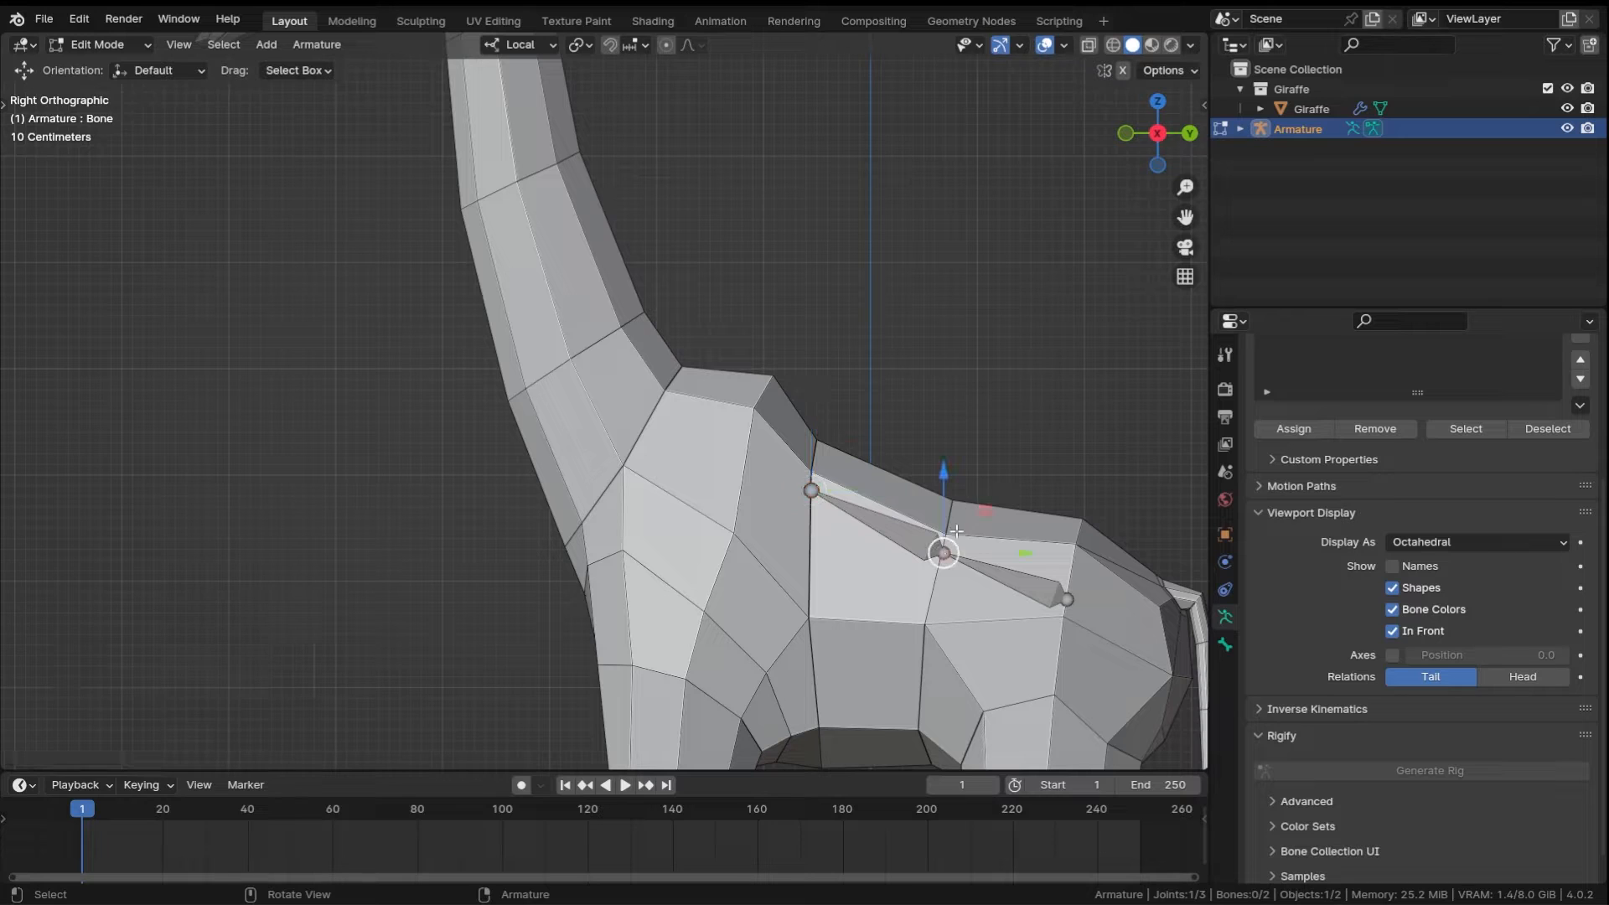
left_click_drag(987, 506, 982, 513)
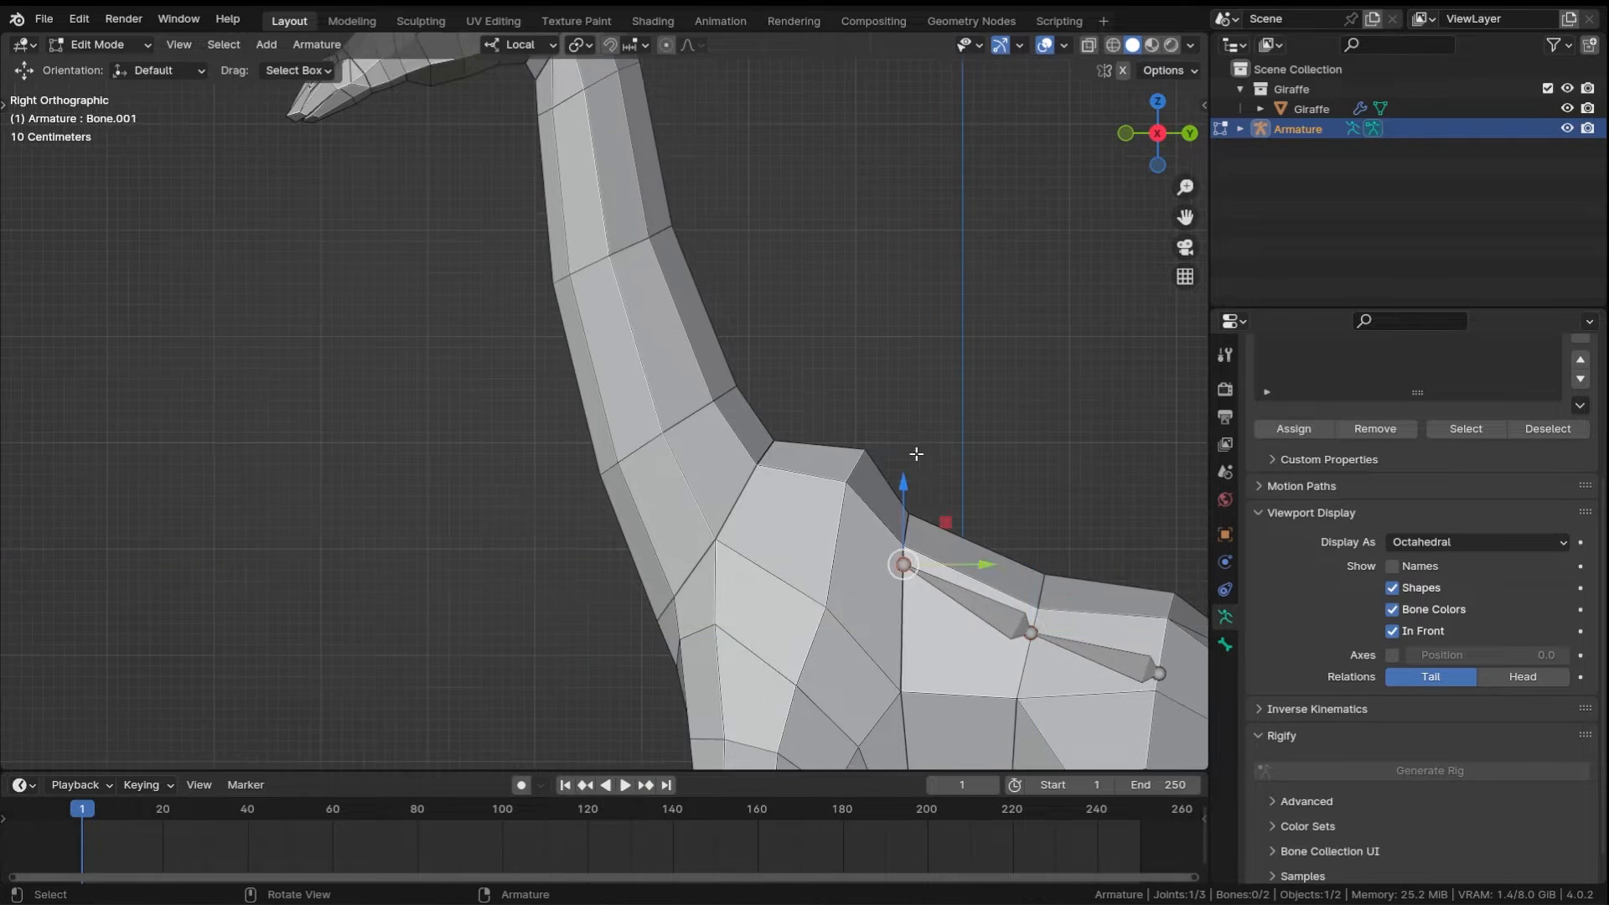
- Extrude a third spine bone from the front end of the chain into the giraffe's shoulder area
key("e")
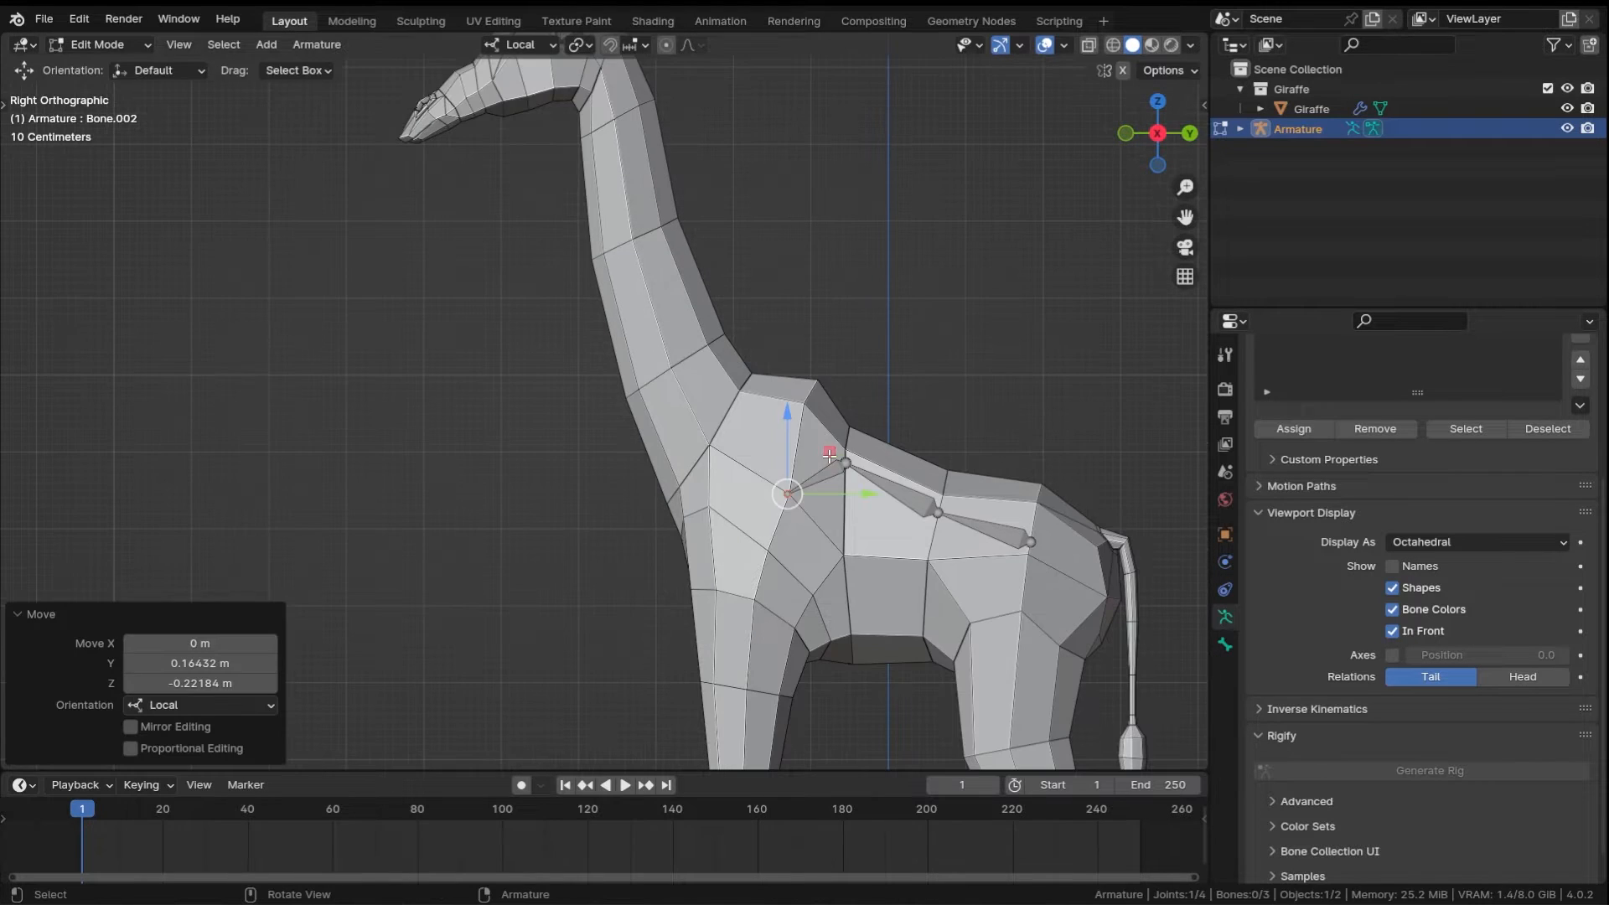
- Move the third spine bone's tip to the base of the neck, about -0.99 m in Y and 0.63 m in Z
left_click_drag(826, 384, 748, 402)
middle_click_drag(755, 297, 856, 426, "shift")
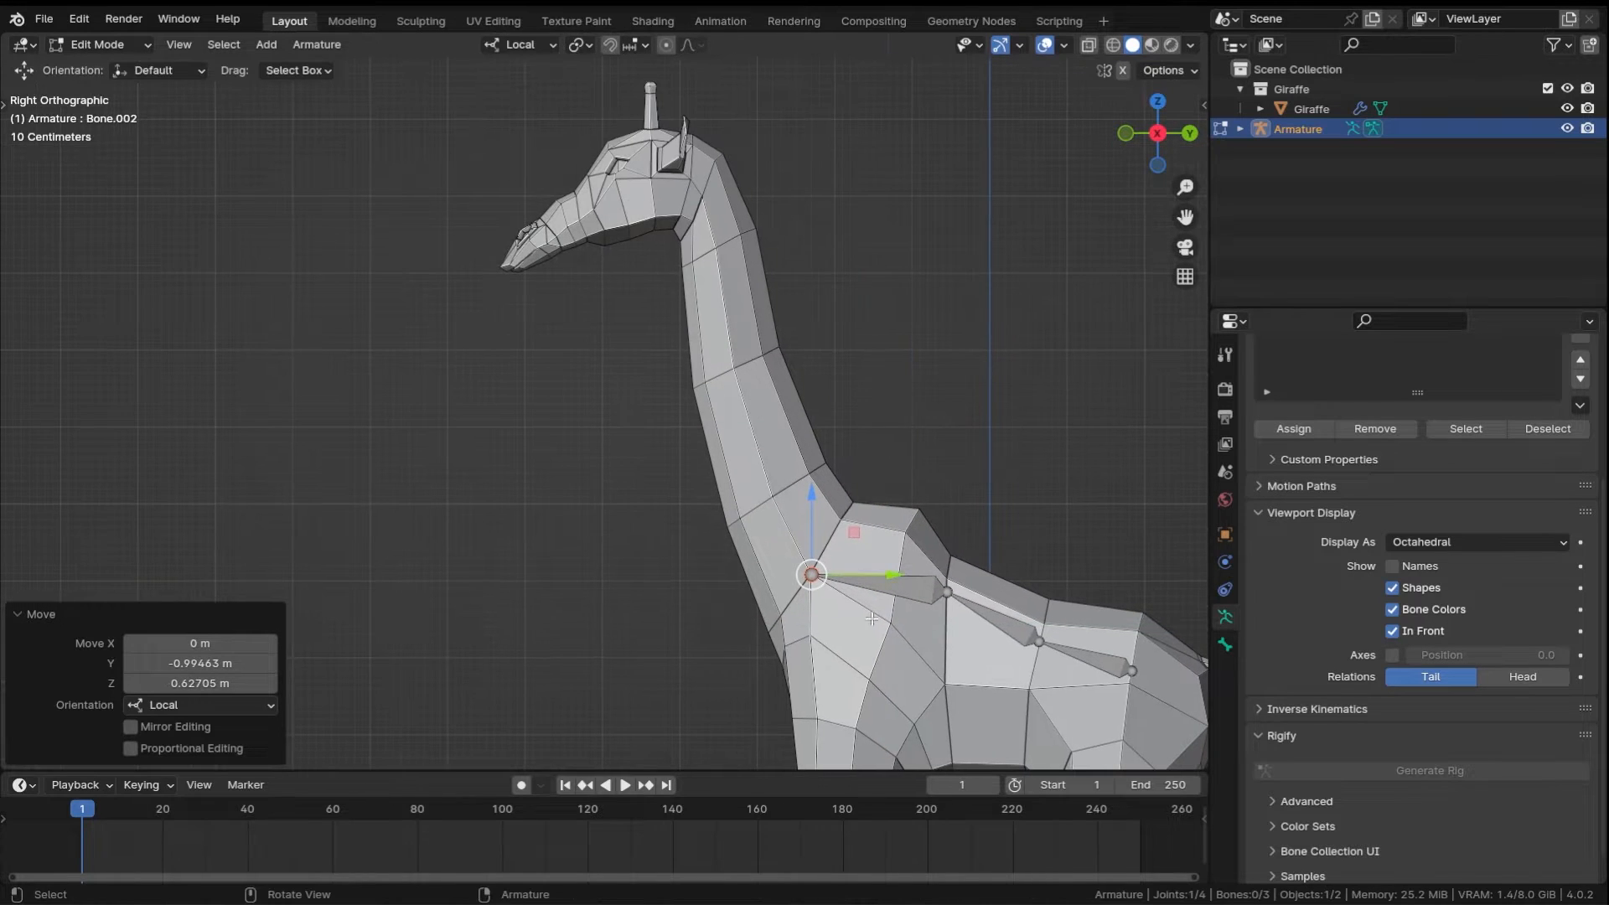
- Extrude three neck bones upward, about -0.51, -0.48 and -0.24 m in Y and 1.02, 1.64 and 1.57 m in Z
key("e")
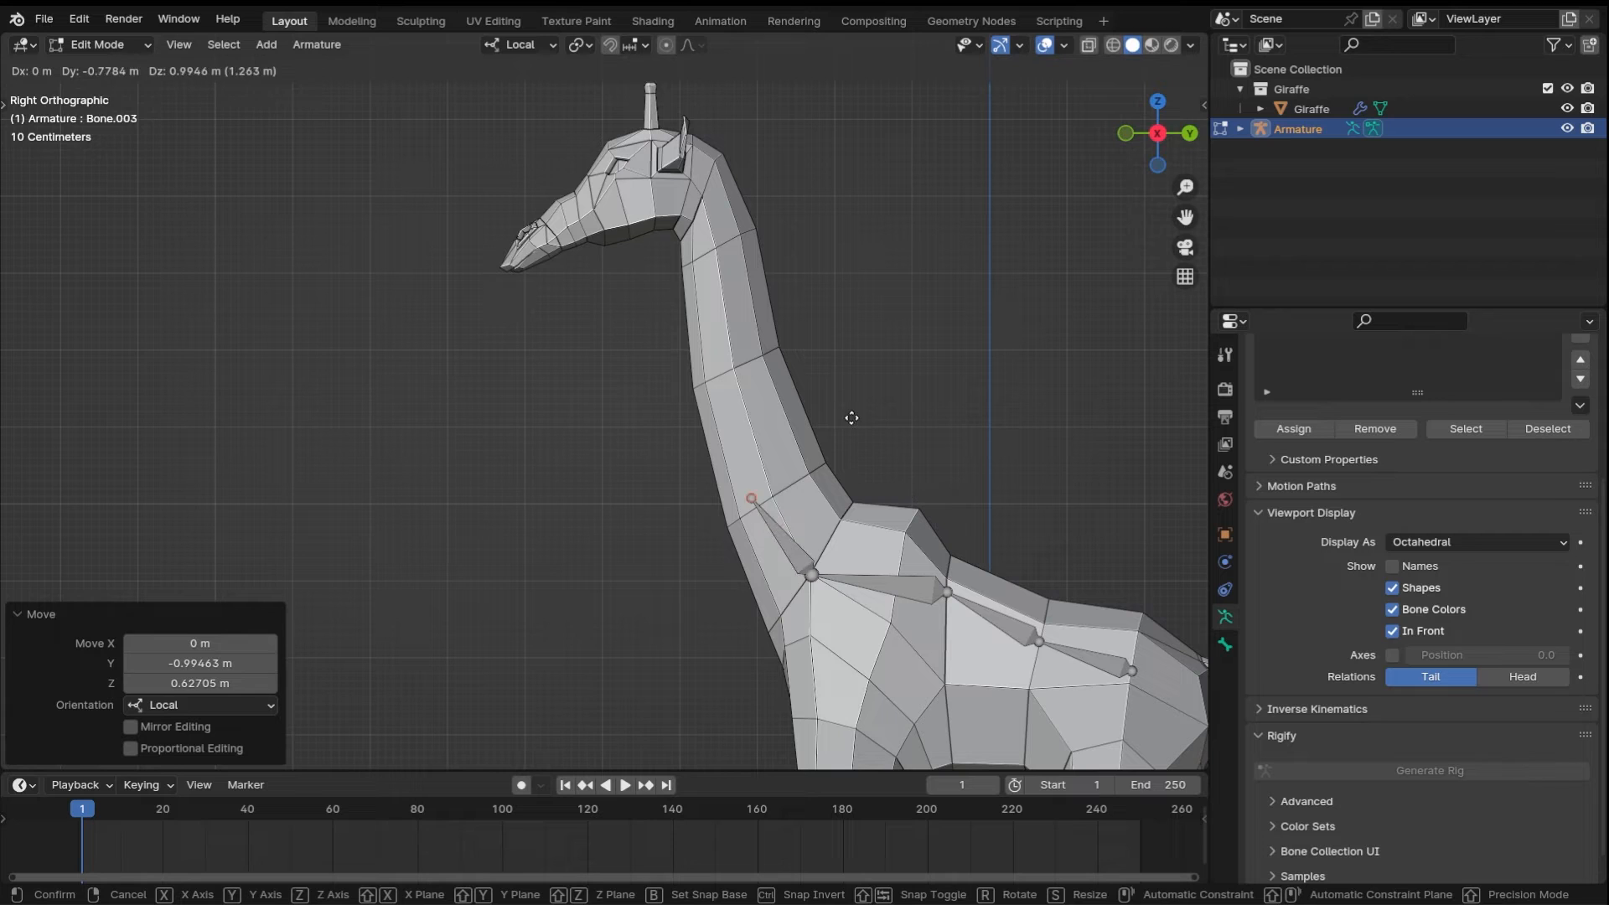
left_click(872, 416)
key("e")
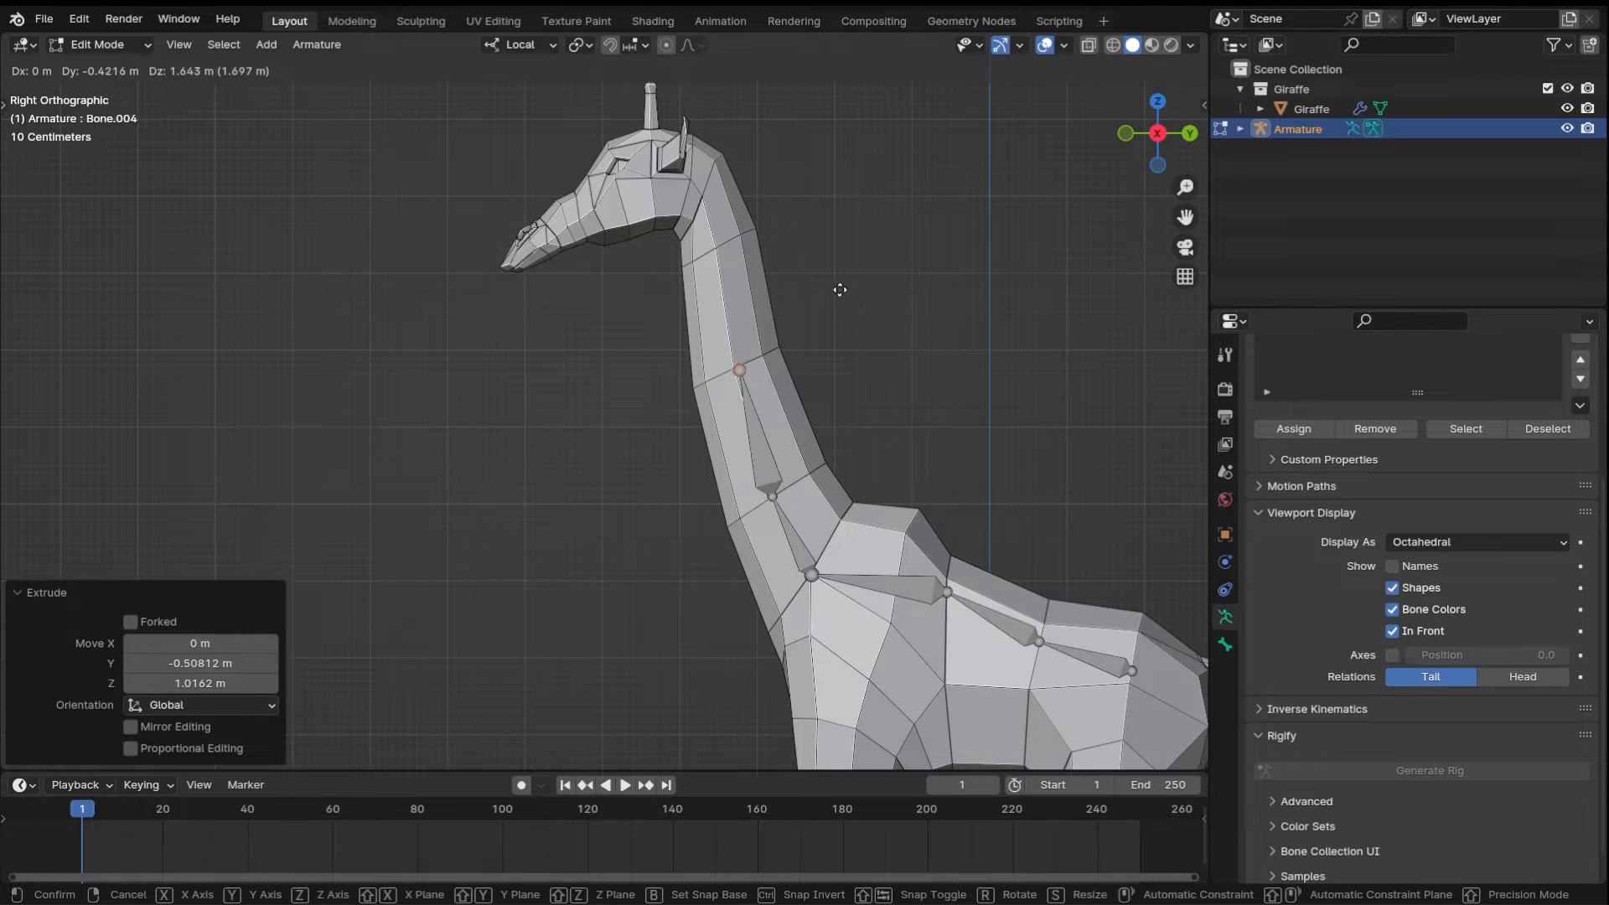
left_click(833, 288)
key("e")
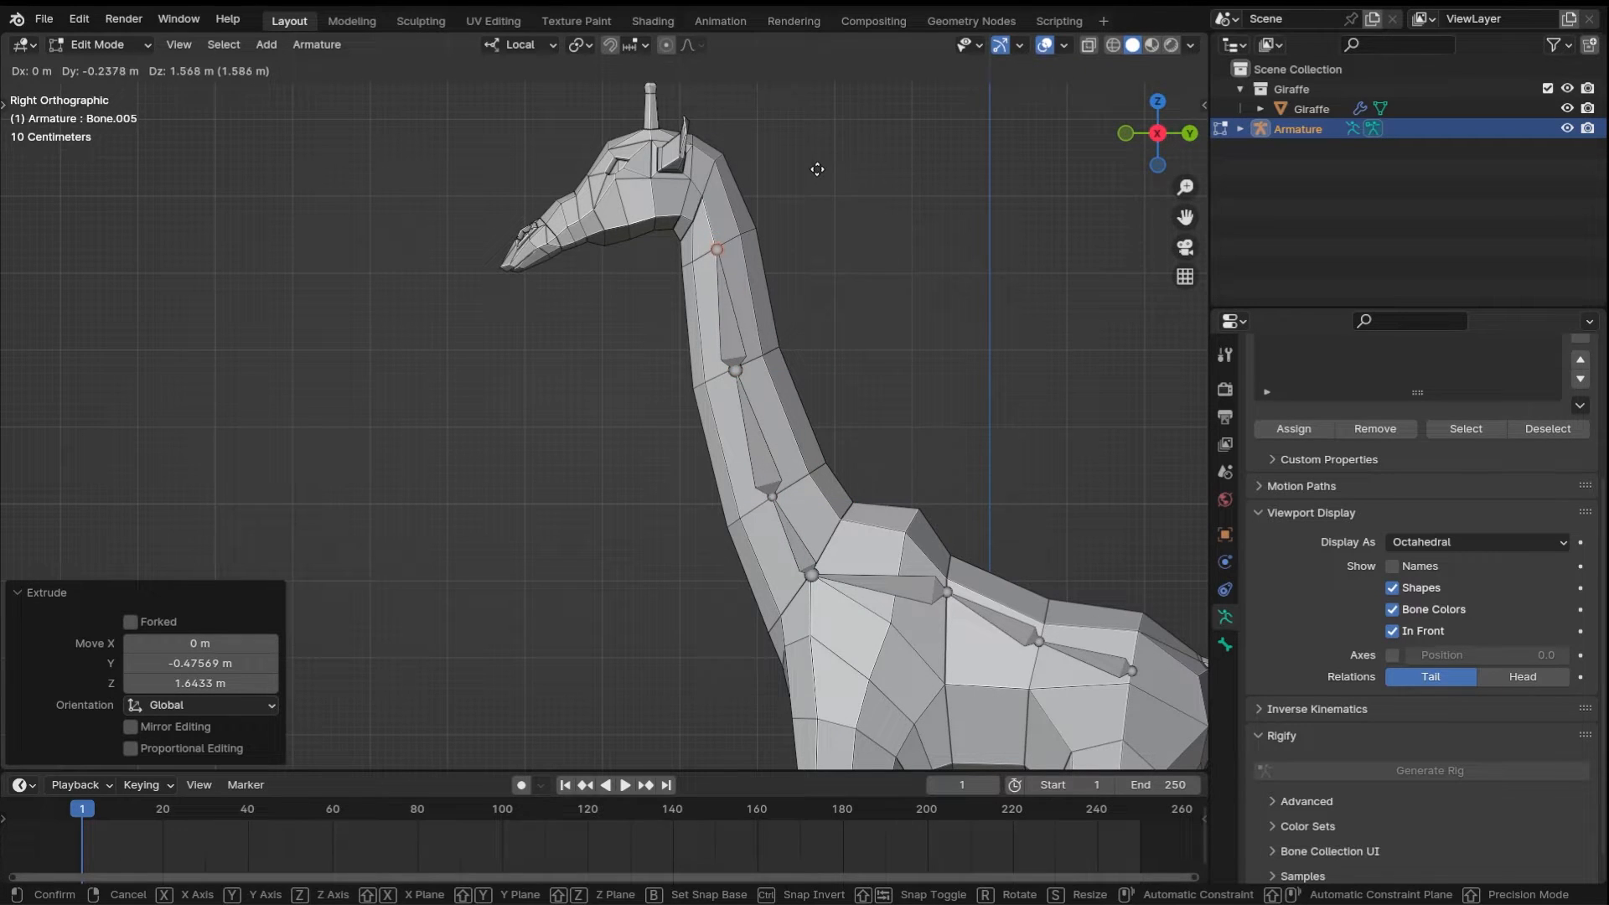
left_click(819, 167)
- Extrude two more bones from the top of the neck to the back of the head, the second about -0.14 m in Y and 0.23 m in Z
middle_click_drag(808, 234, 970, 558, "shift")
scroll(970, 558, "up", 3)
middle_click_drag(1115, 607, 912, 469, "shift")
scroll(913, 469, "up", 2)
key("e")
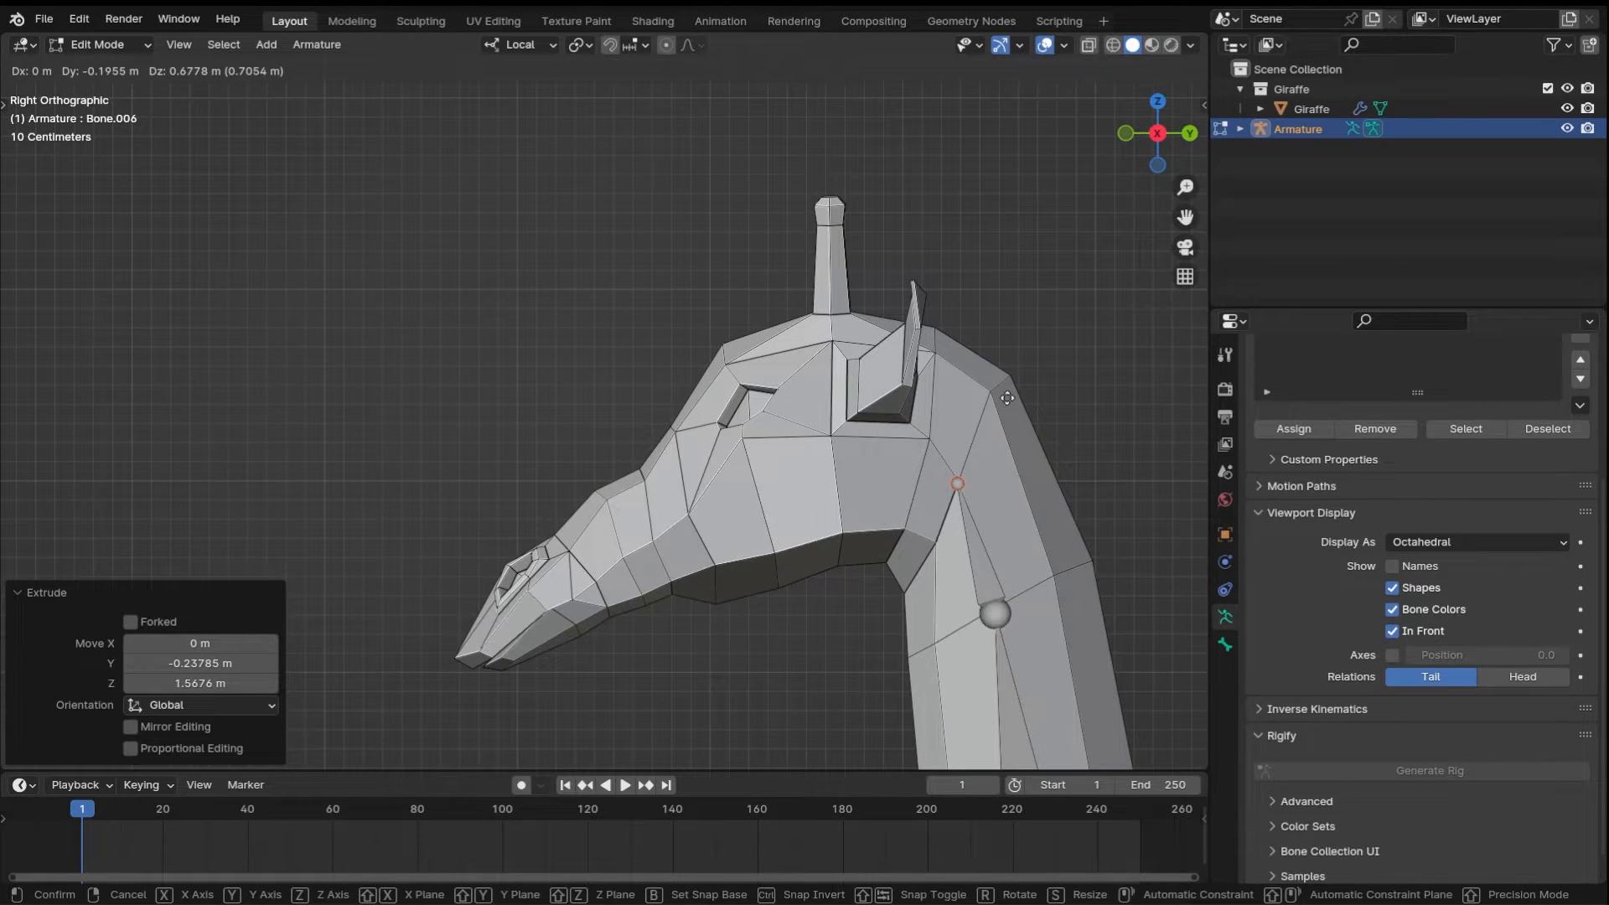
left_click(1007, 398)
key("e")
left_click(979, 354)
- Extrude three head bones toward the muzzle, about -0.95, -0.48 and -0.30 m in Y and 0, -0.53 and -0.20 m in Z
key("e")
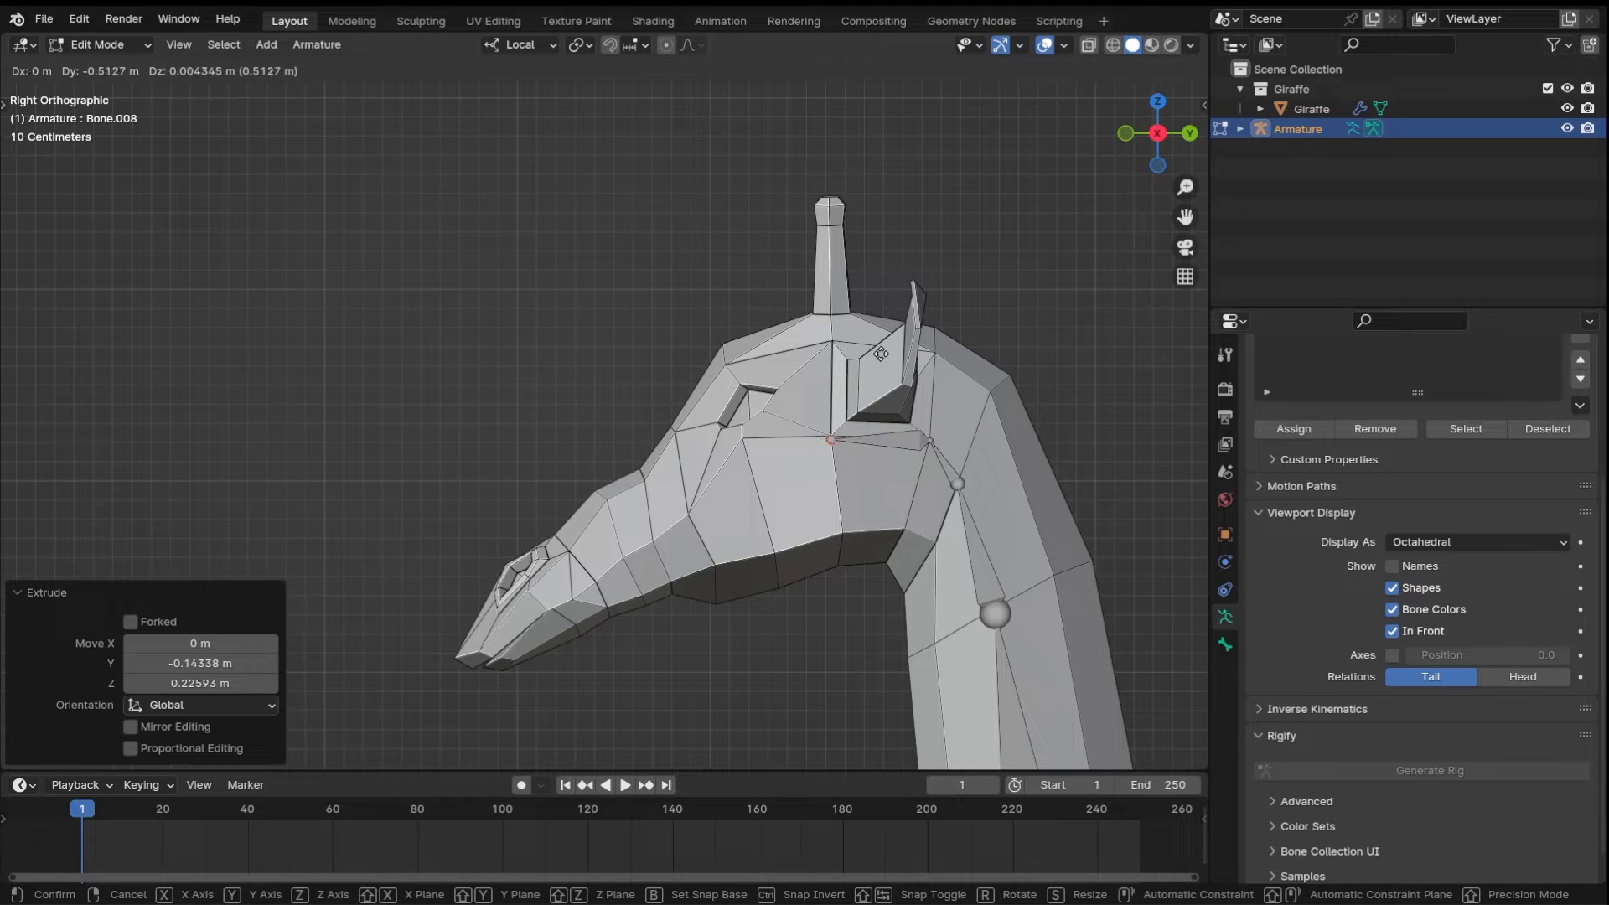
left_click(797, 356)
key("e")
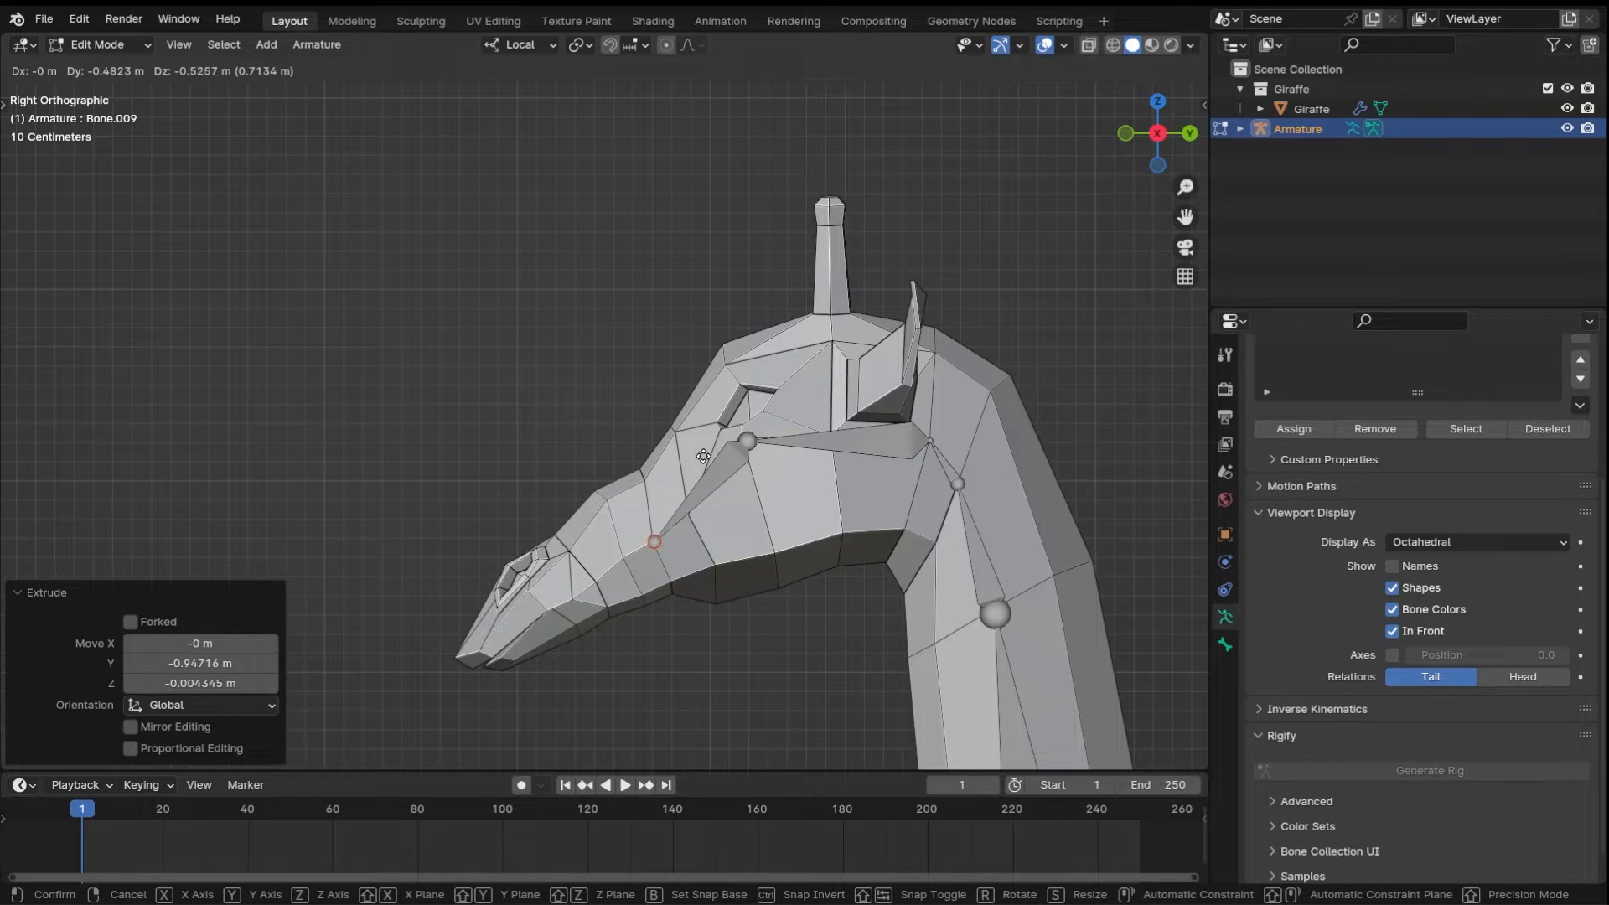
left_click(703, 456)
key("e")
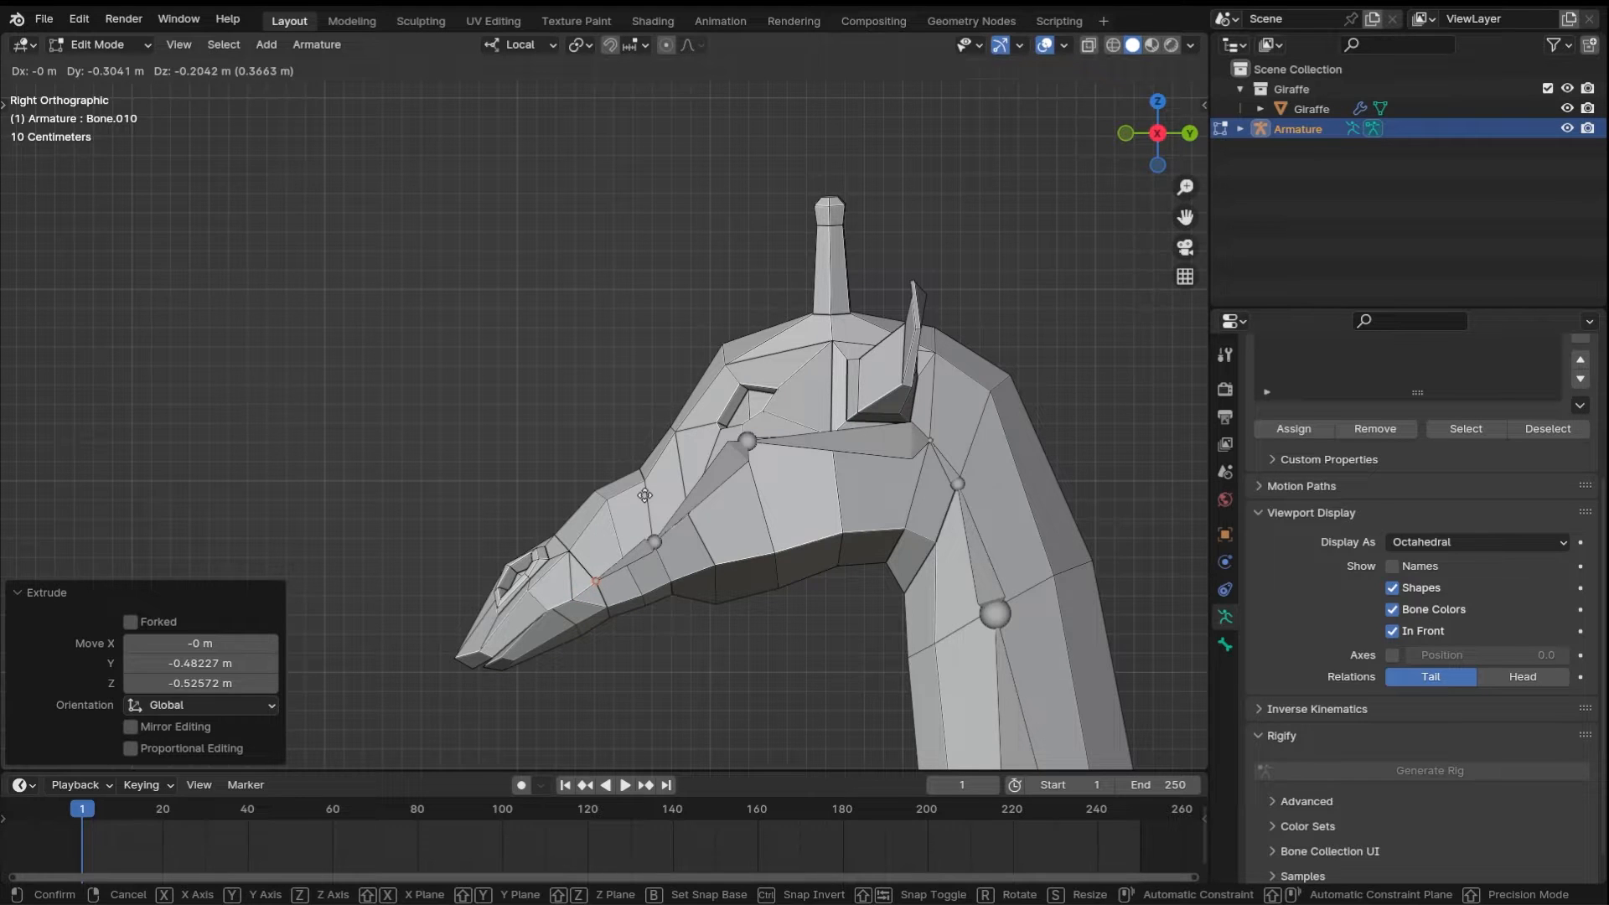
left_click(645, 495)
- Extrude two bones along the upper muzzle to the nose tip, the first about -0.30 m in Y and -0.10 m in Z
scroll(645, 495, "up", 5)
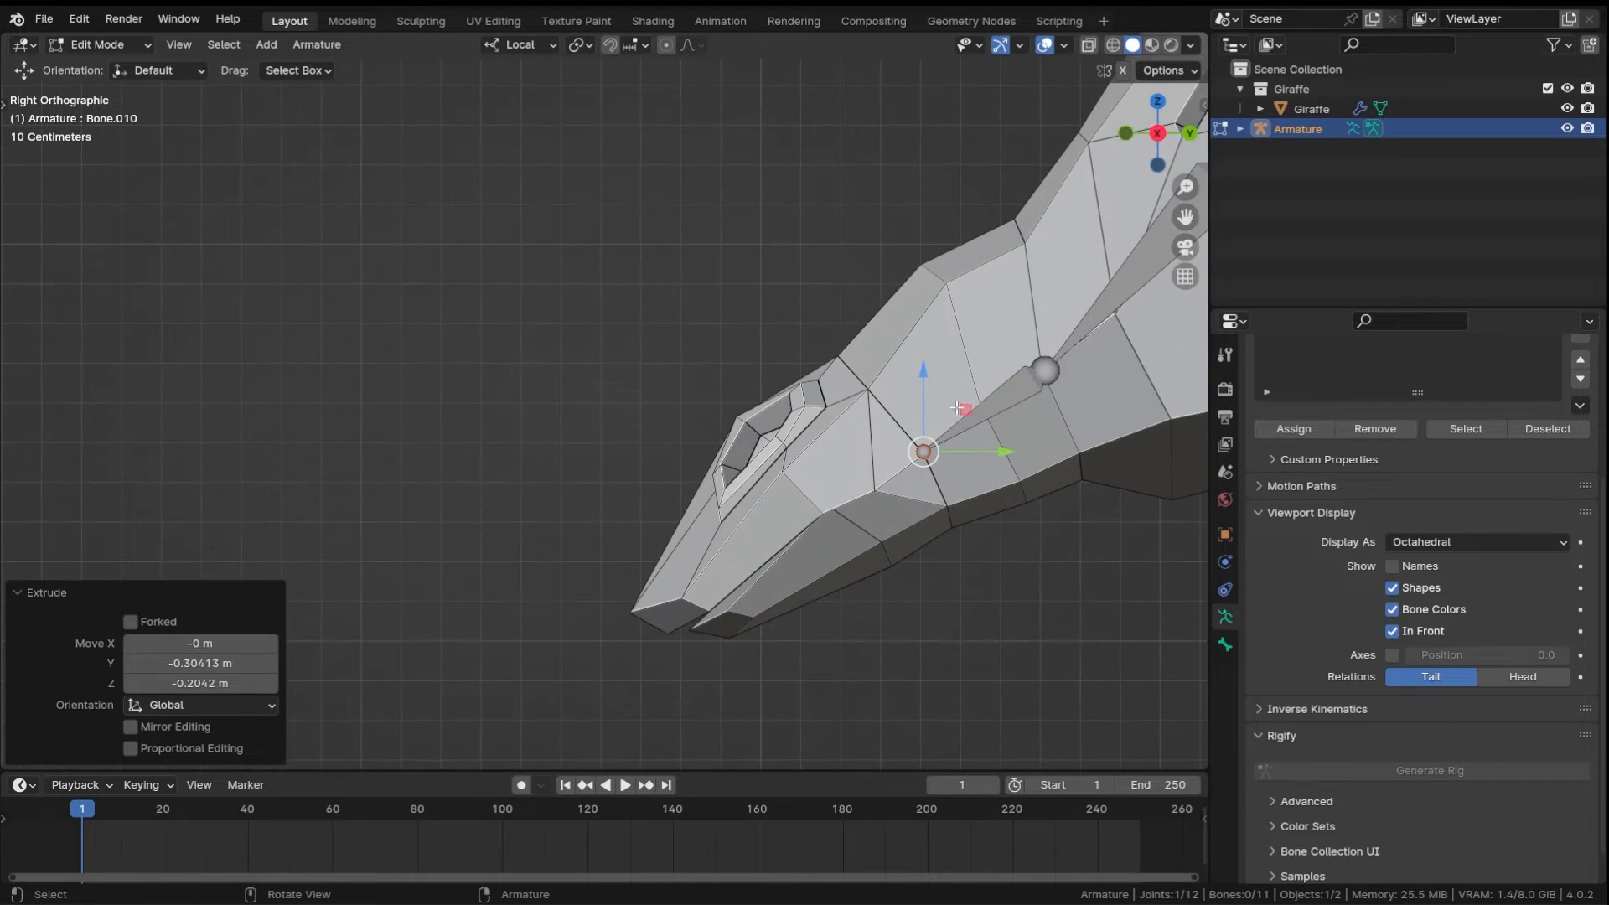
key("e")
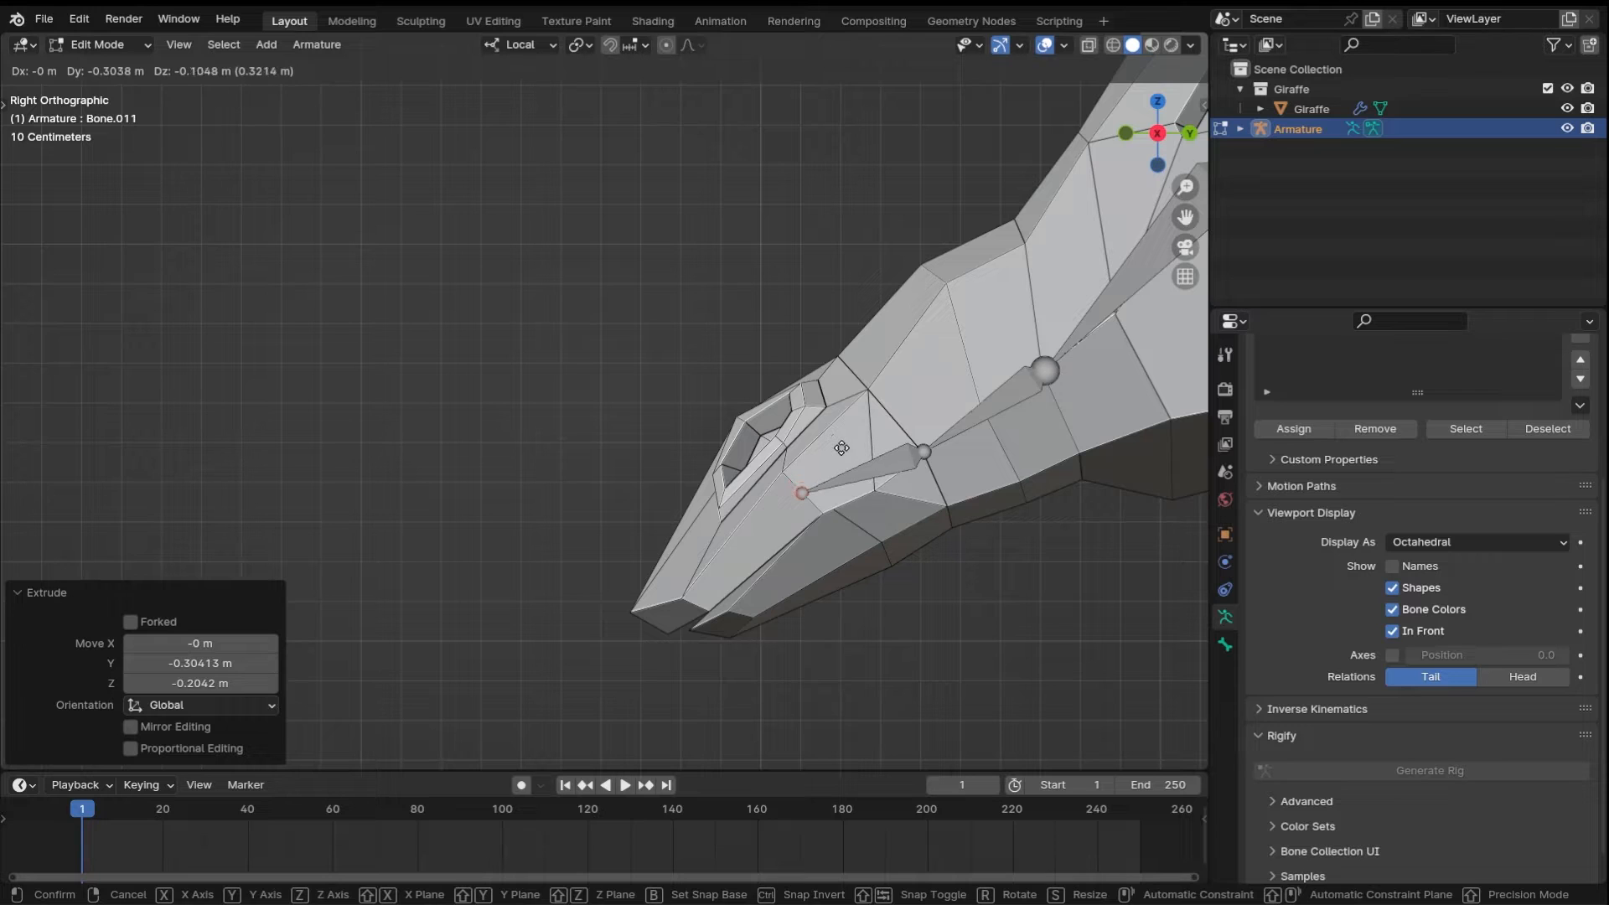
left_click(839, 445)
key("e")
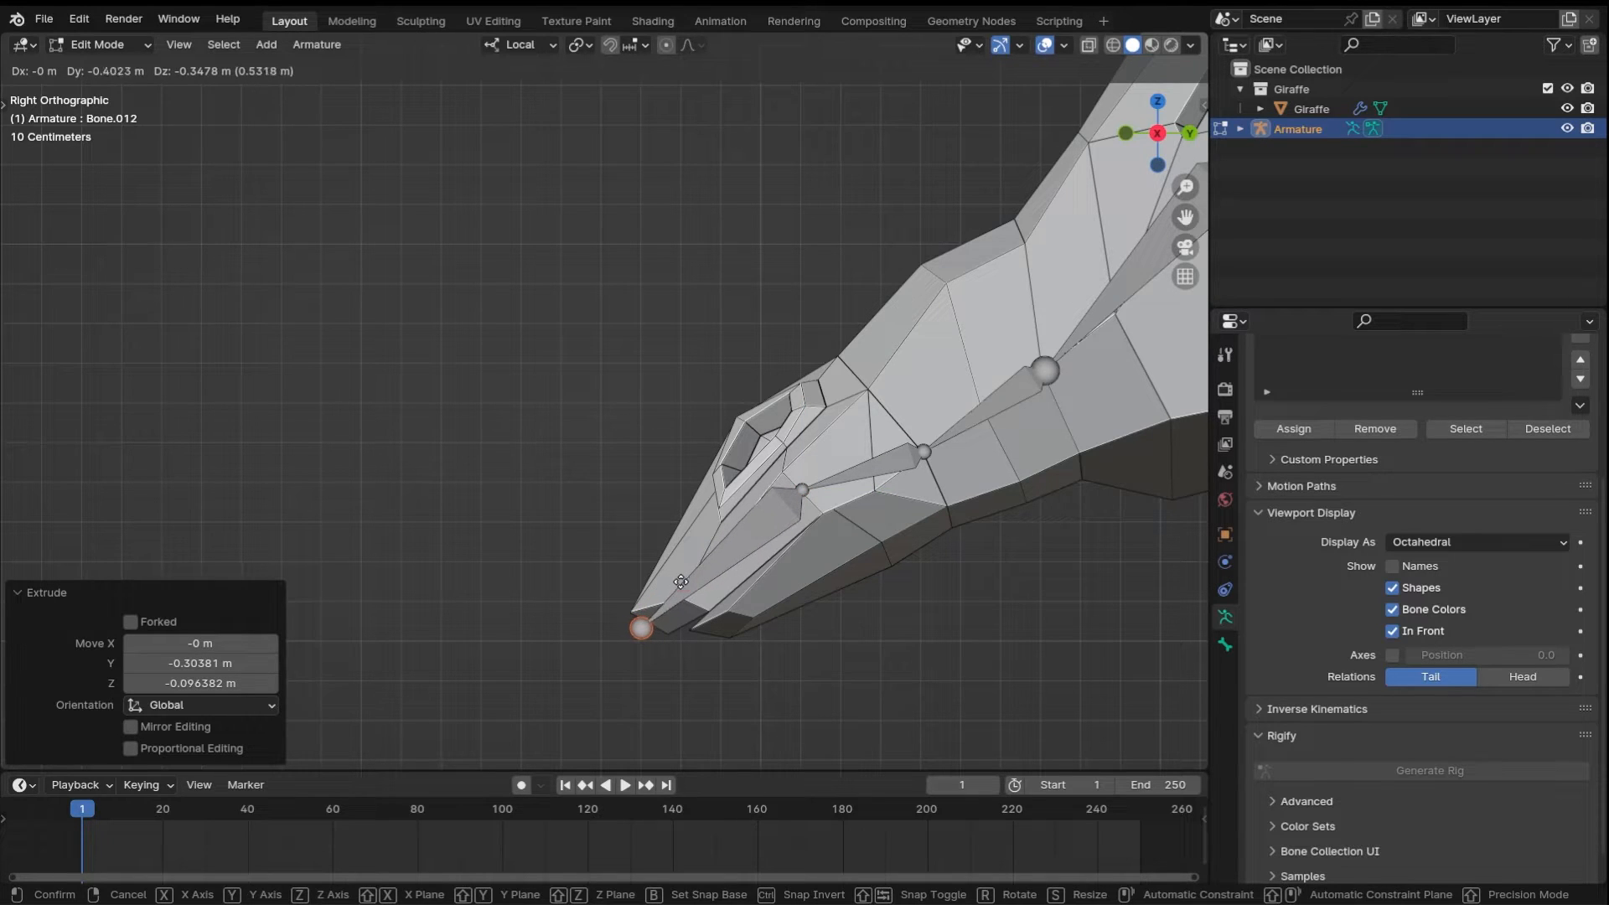
left_click(680, 580)
- Branch two lower-jaw bones from the muzzle joint, about -0.12 and -0.41 m in Y and -0.22 and -0.26 m in Z
left_click(925, 453)
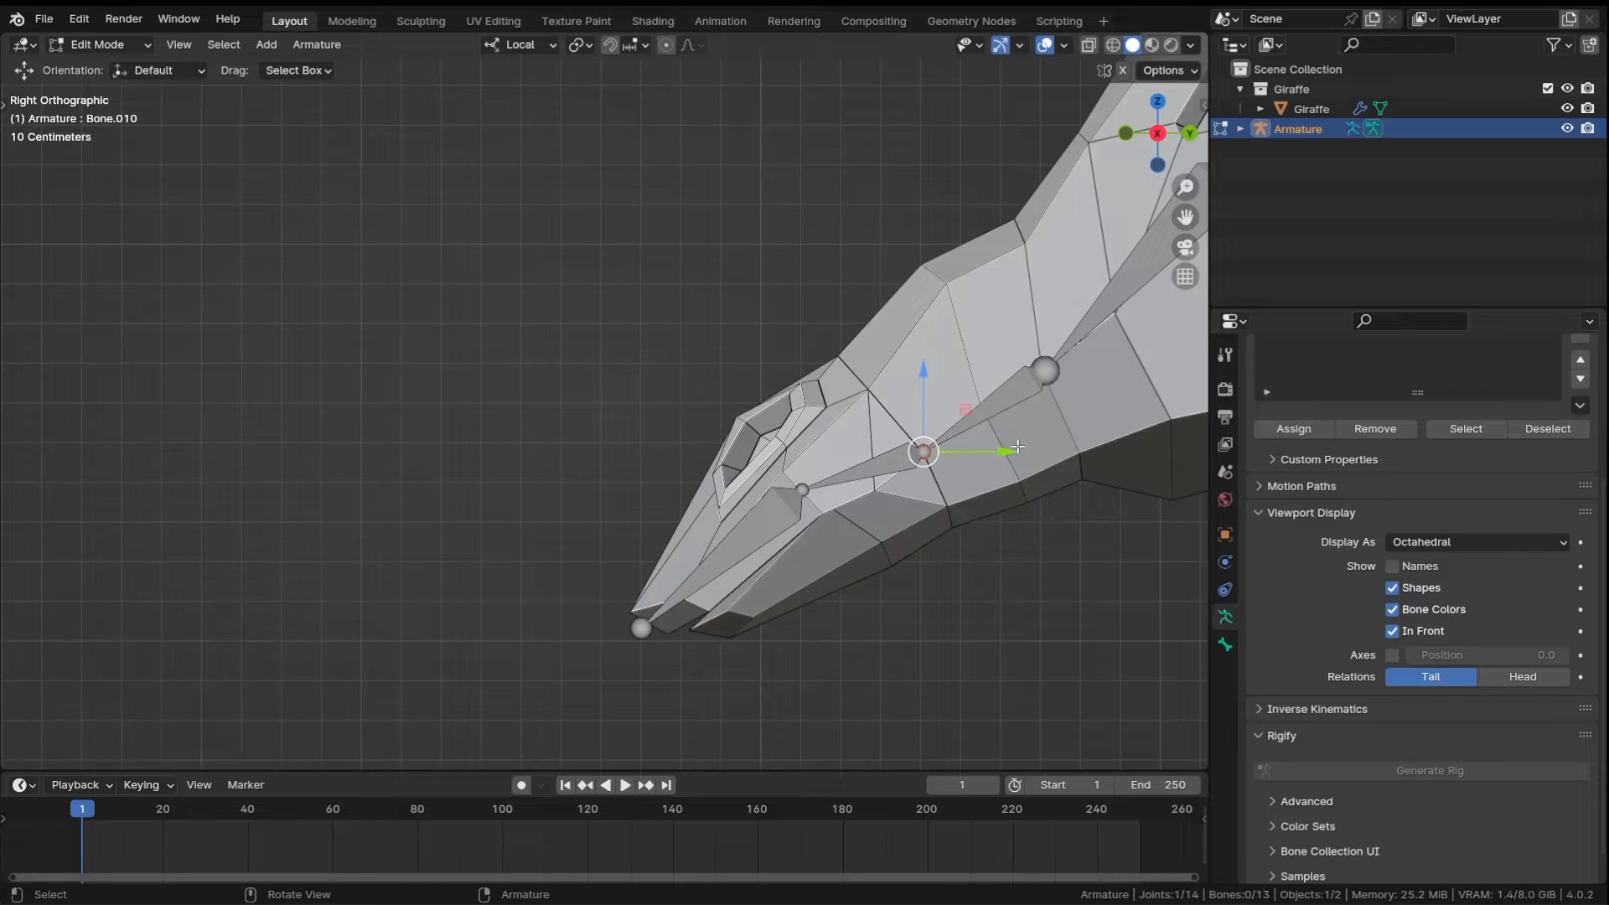
key("e")
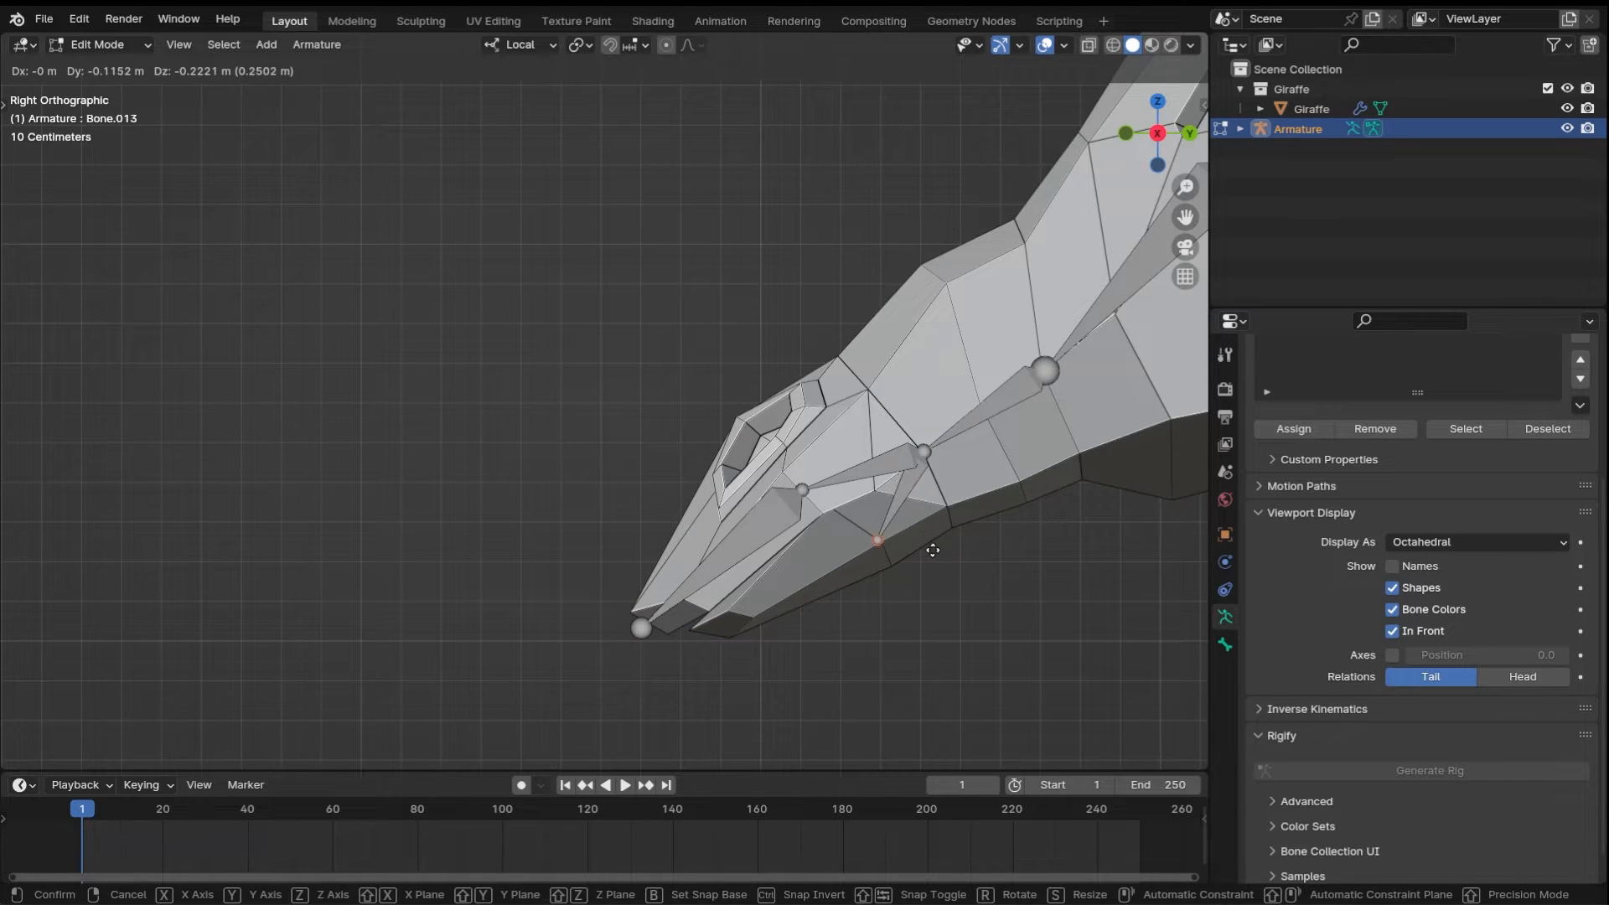
left_click(931, 549)
key("e")
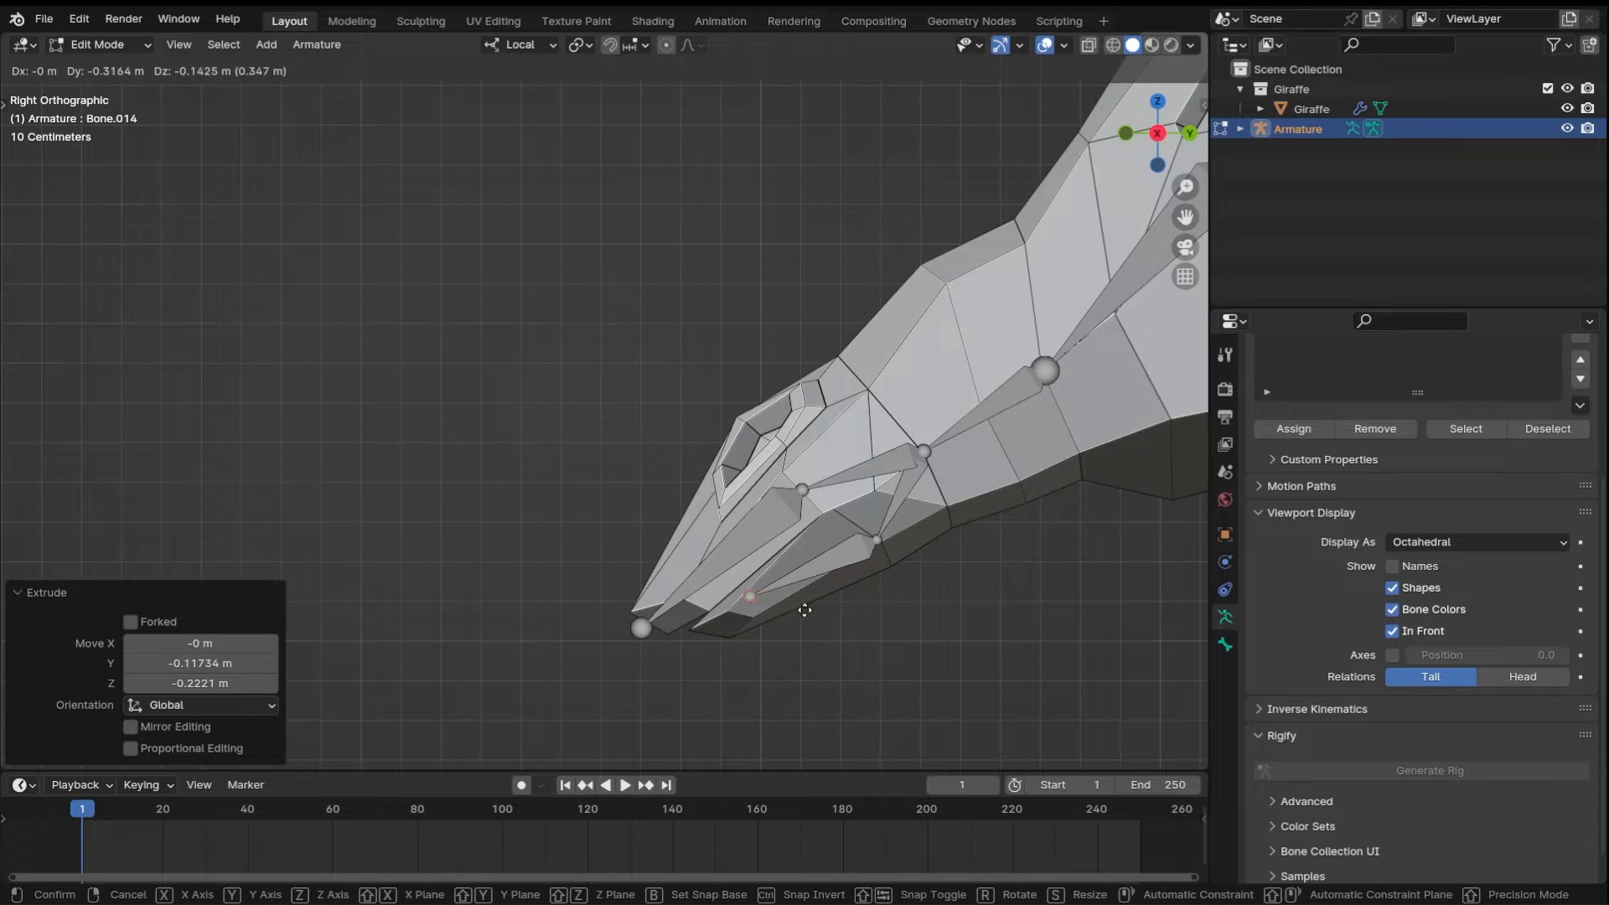
left_click(772, 651)
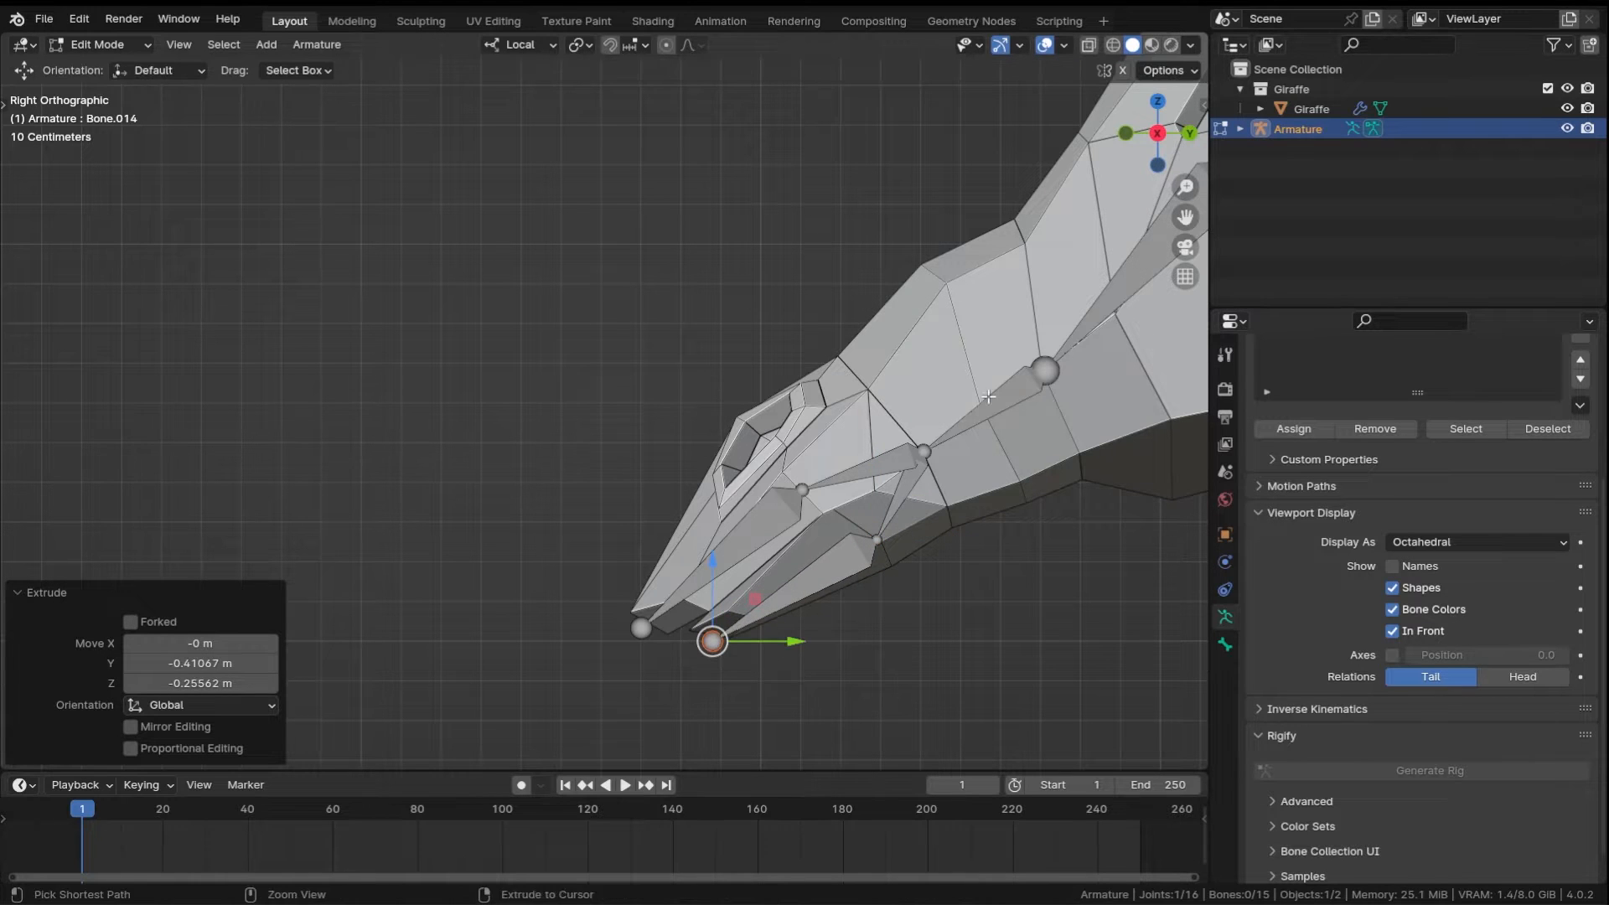
- Examine how the bone chain fits the giraffe from the head down the neck to the hips and shoulder
middle_click_drag(1005, 369, 705, 520, "ctrl")
middle_click_drag(791, 440, 821, 528, "ctrl")
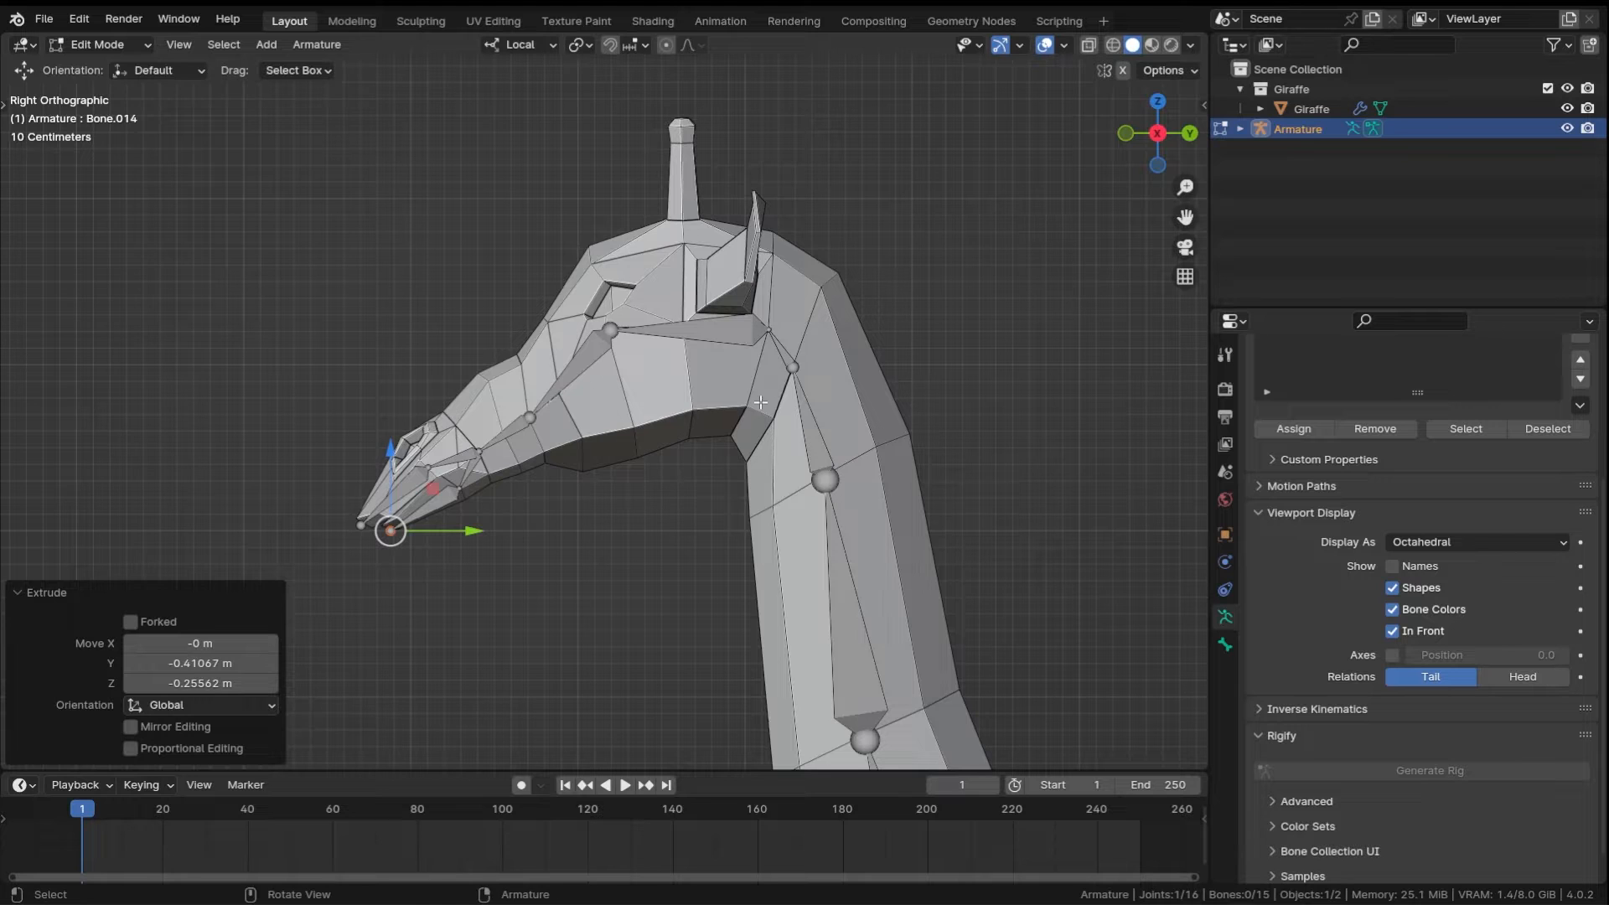
middle_click_drag(877, 481, 867, 574, "shift")
middle_click_drag(868, 574, 774, 383, "shift")
middle_click_drag(774, 384, 690, 252, "shift")
middle_click_drag(697, 419, 704, 343, "ctrl")
middle_click_drag(704, 344, 500, 325, "shift")
left_click(694, 327)
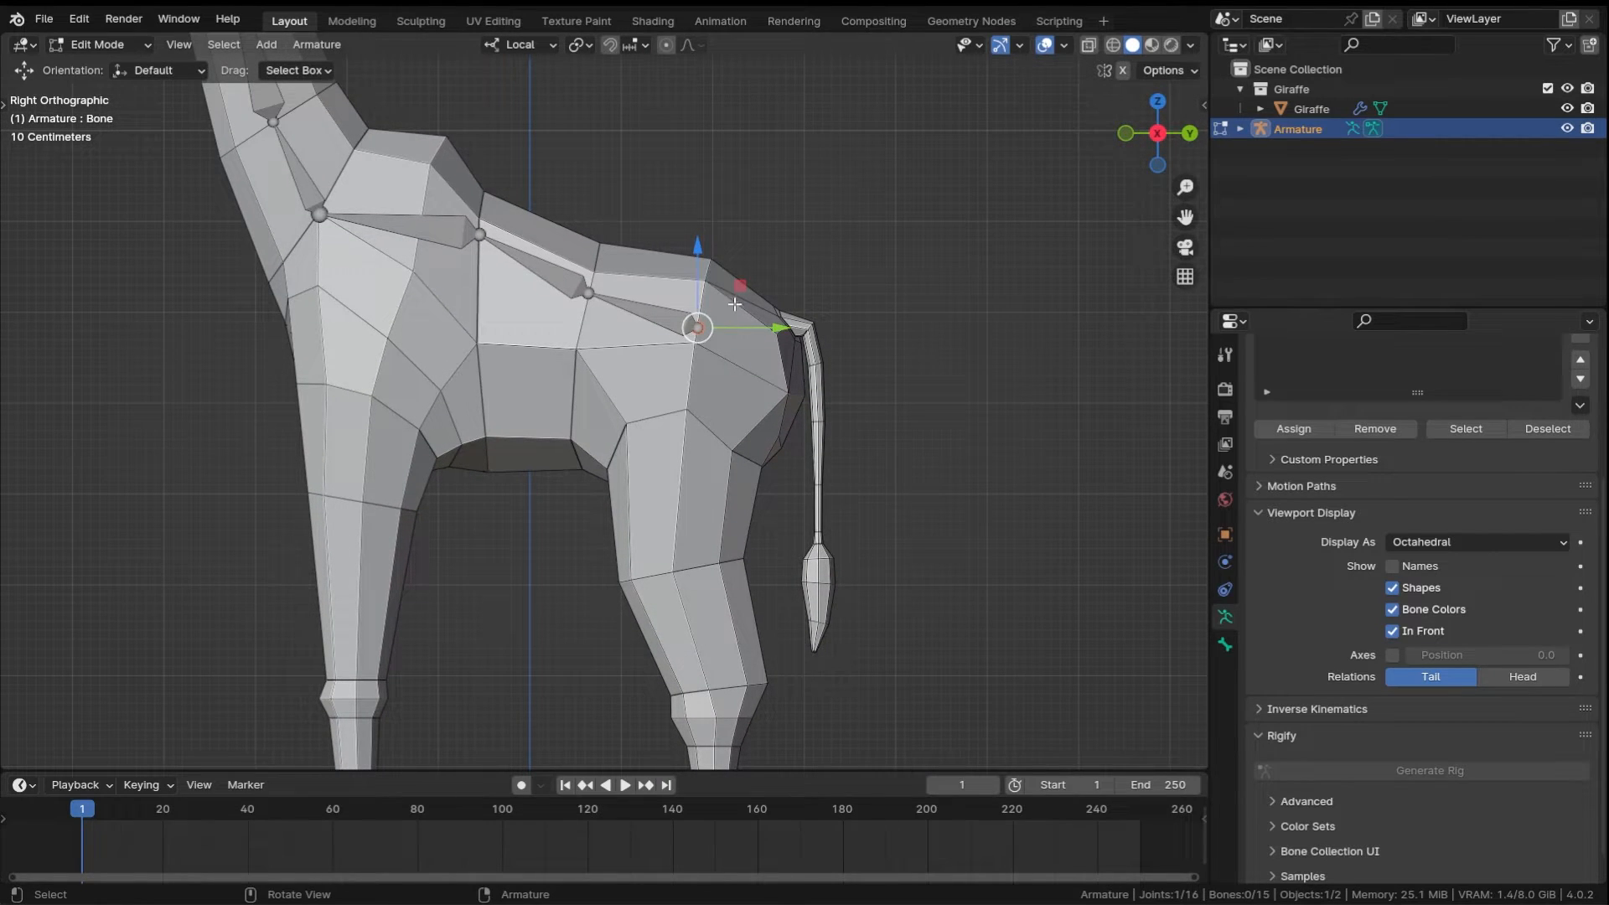
middle_click_drag(770, 294, 782, 349, "shift")
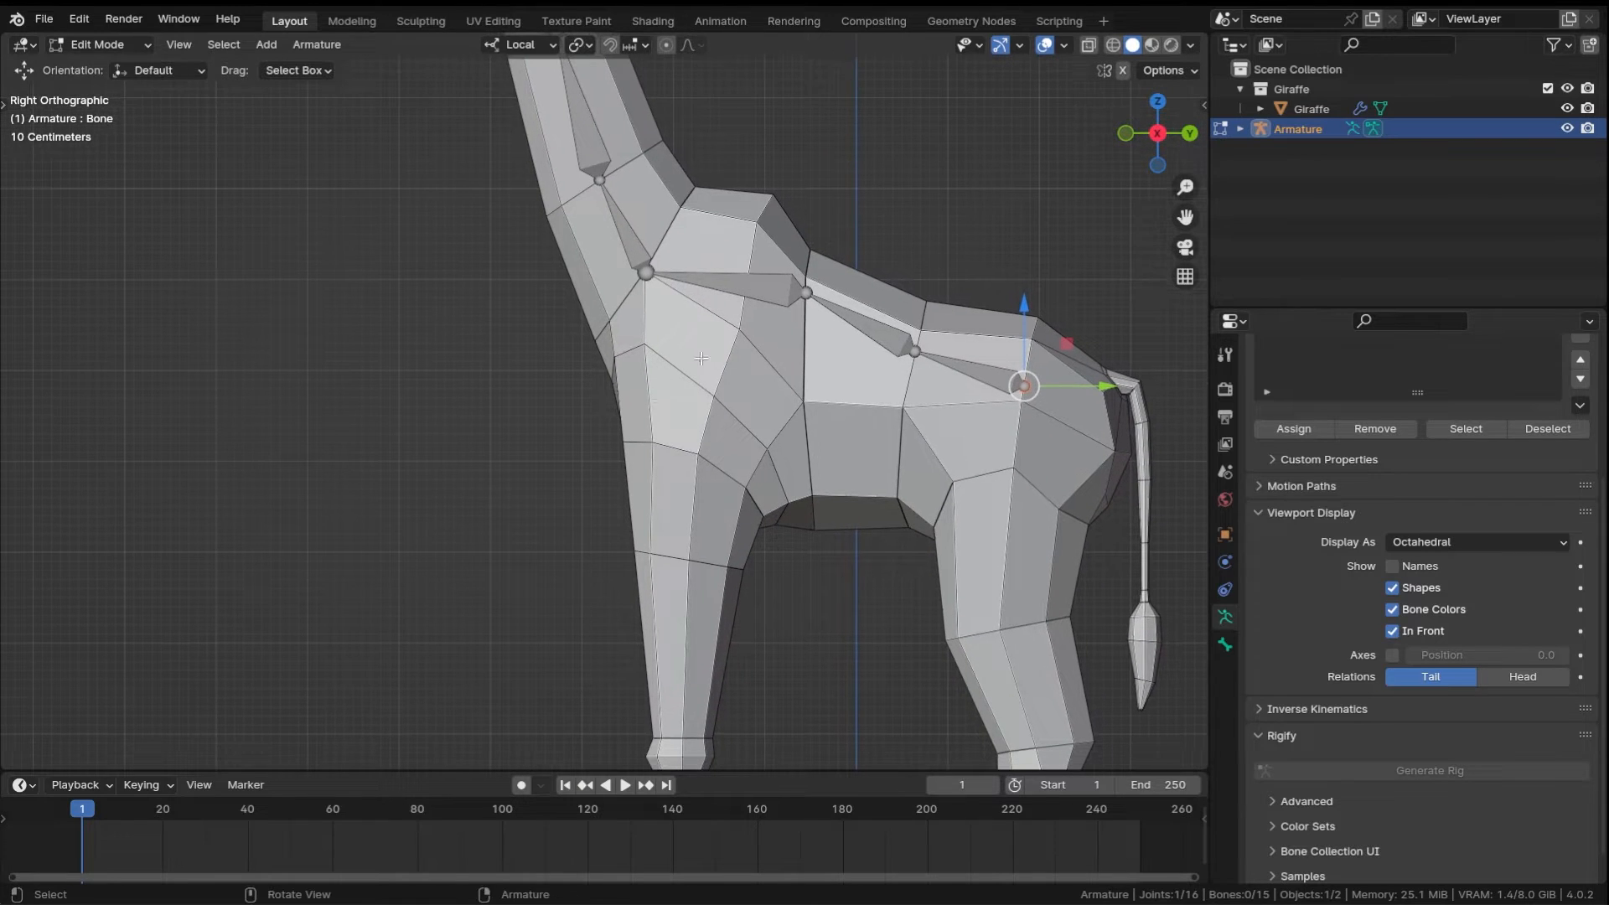
scroll(708, 384, "up", 2)
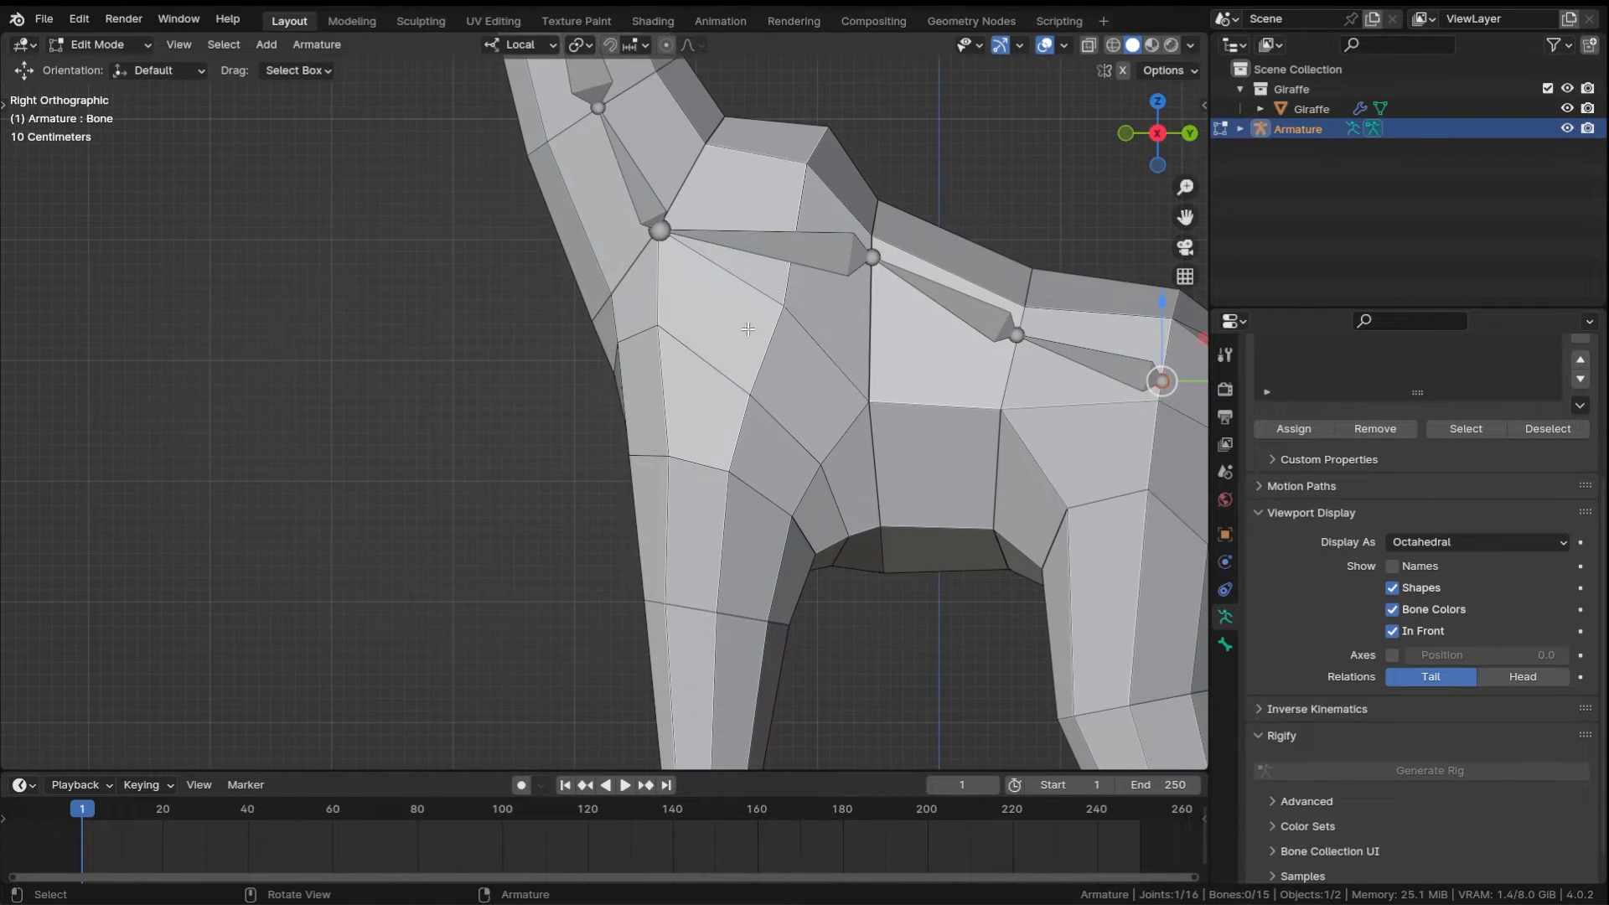
- Try subdividing the third spine bone at the shoulder and lowering its new middle joint about 0.43 m in Z
left_click(811, 251)
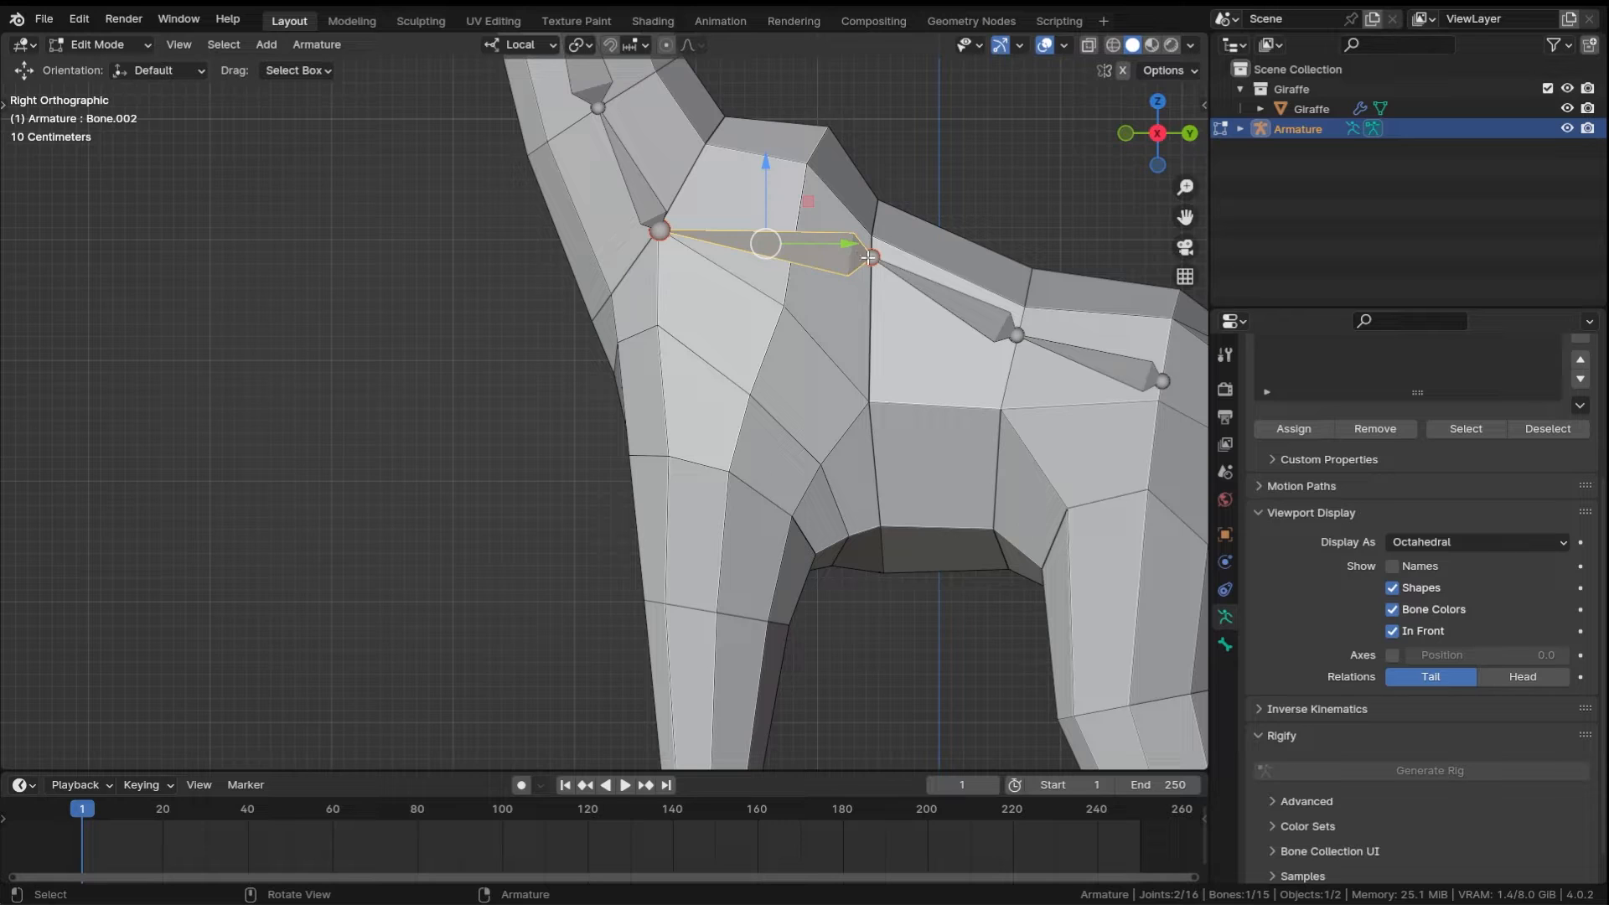
right_click(829, 250)
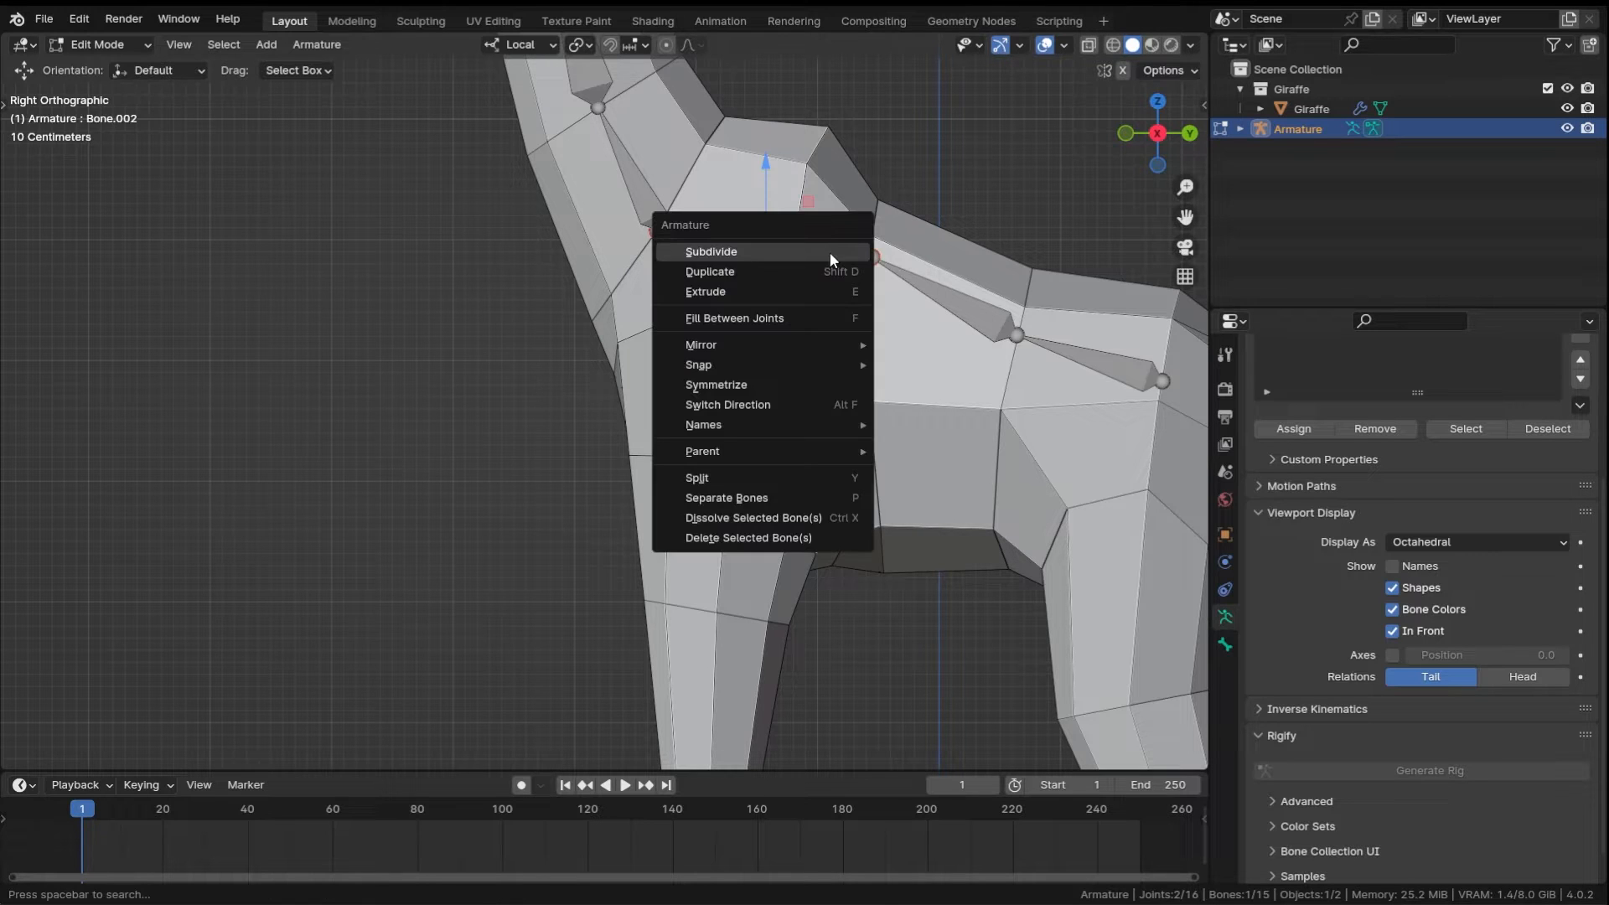
left_click(787, 250)
left_click(767, 251)
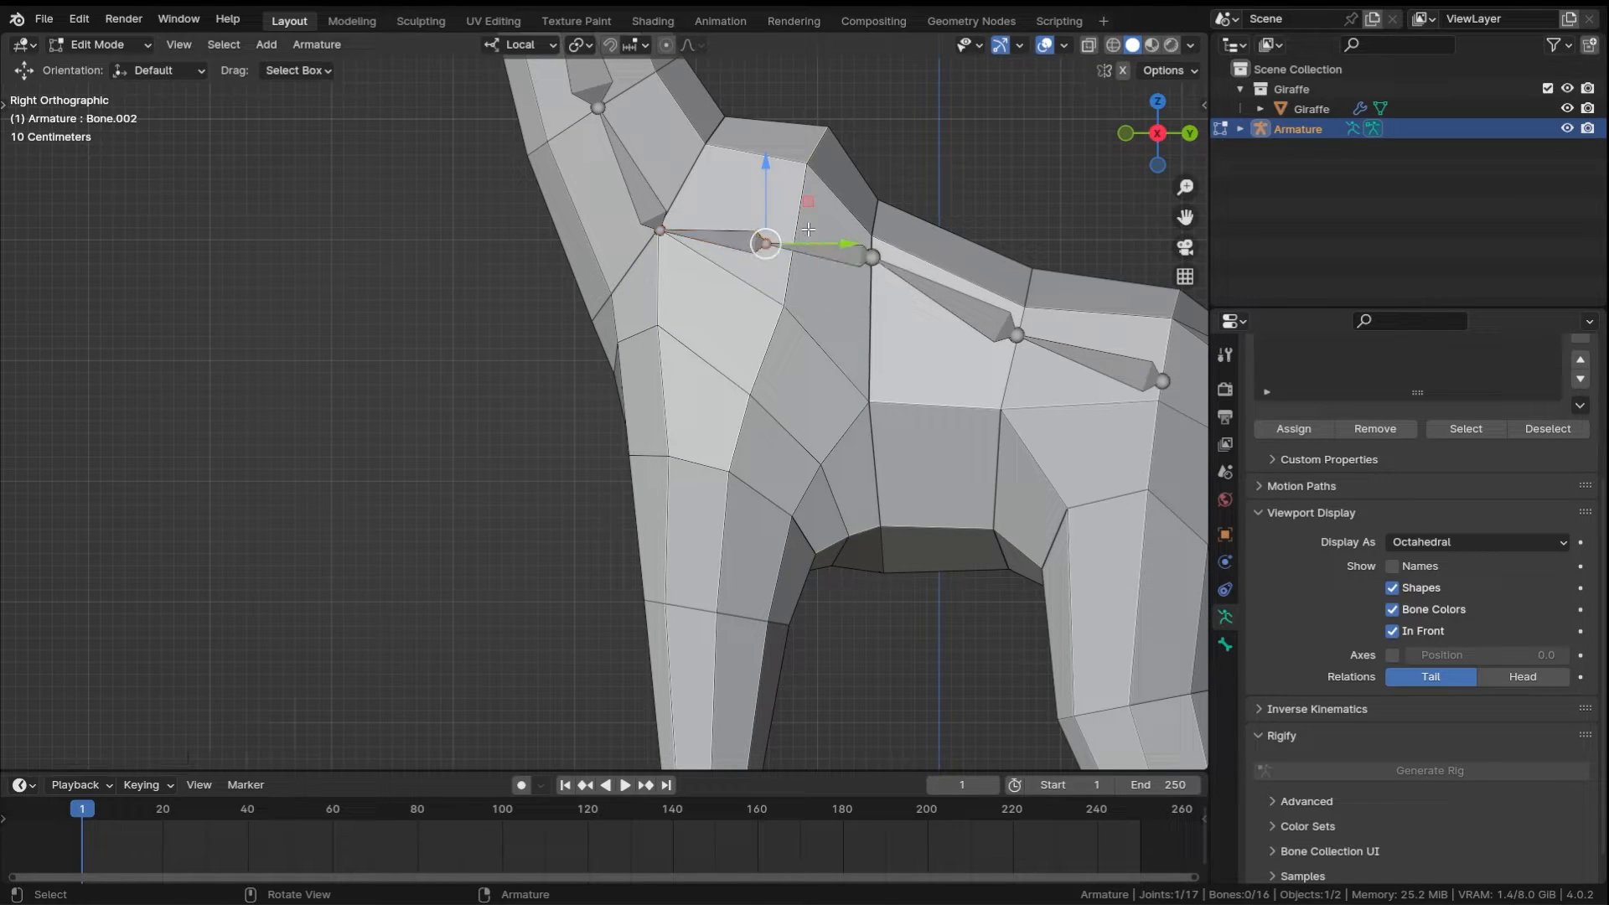
left_click_drag(765, 164, 773, 217)
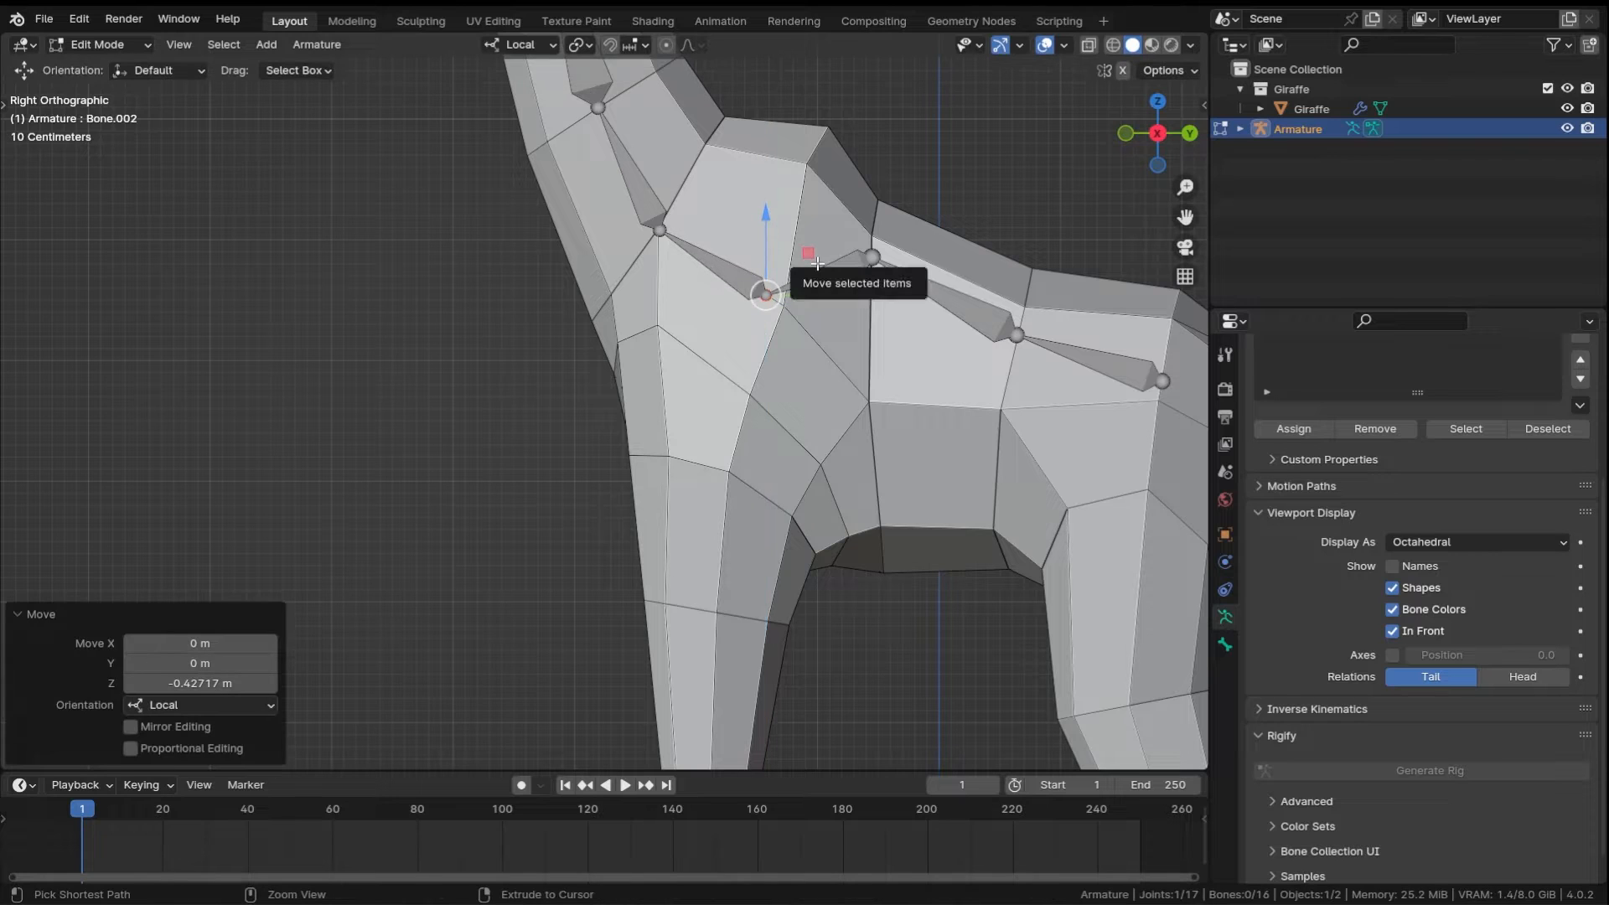
- Undo the joint move and the subdivision of the shoulder spine bone, and save the file
key("ctrl+z")
key("ctrl+z")
key("ctrl+z")
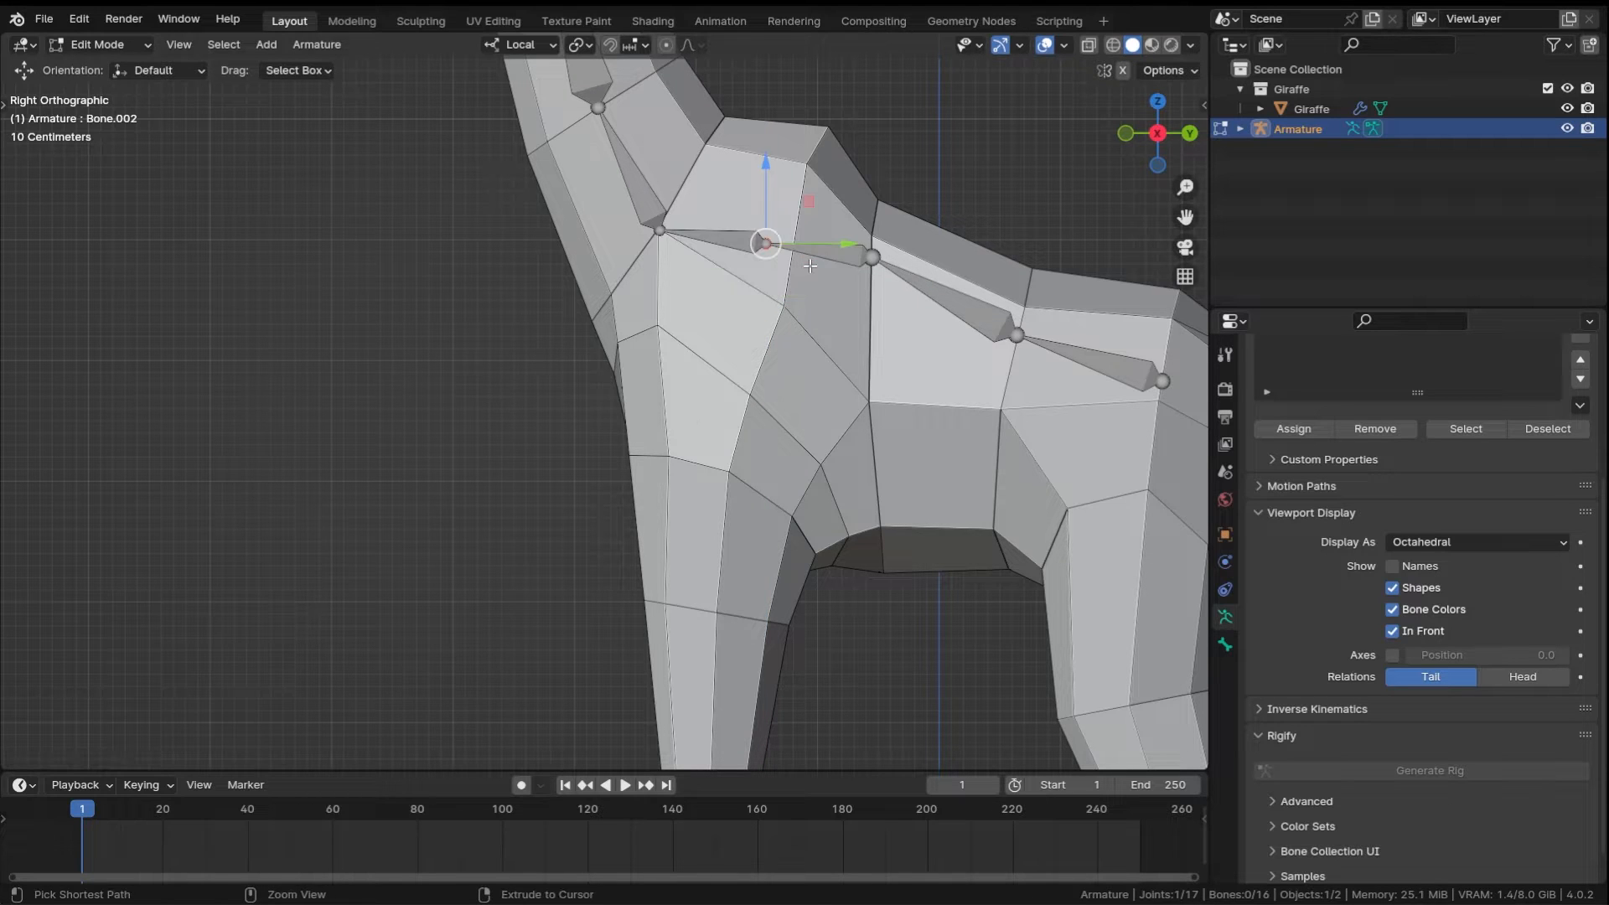
scroll(826, 248, "down", 3)
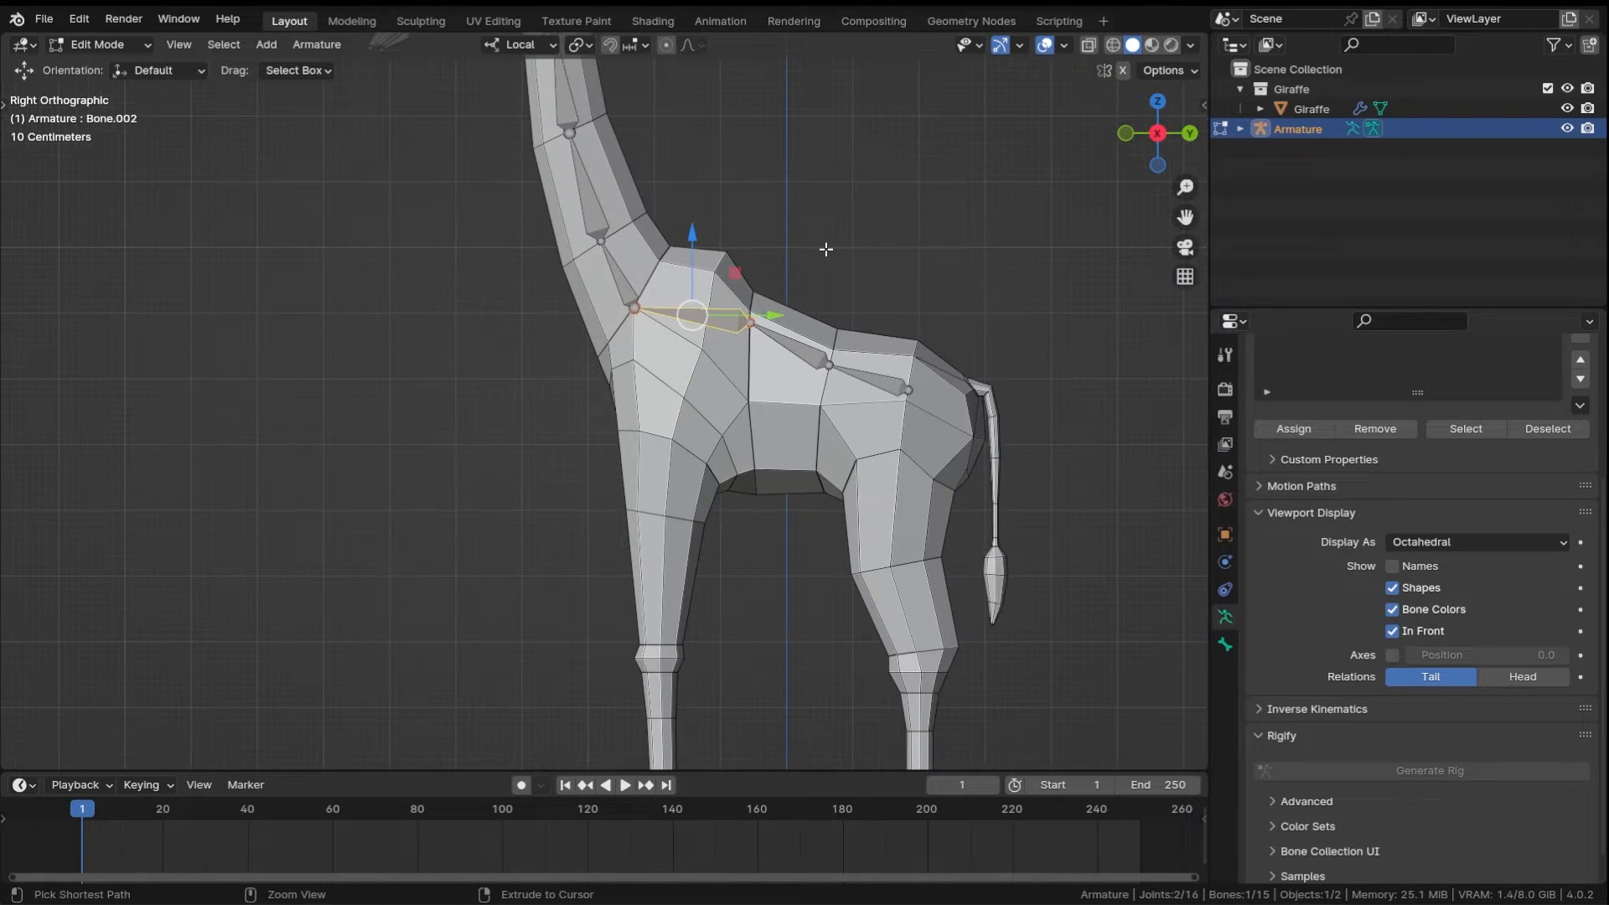
key("ctrl+s")
- Place the 3D cursor at the top of the front leg and turn on the Screencast Keys display
scroll(767, 284, "up", 2)
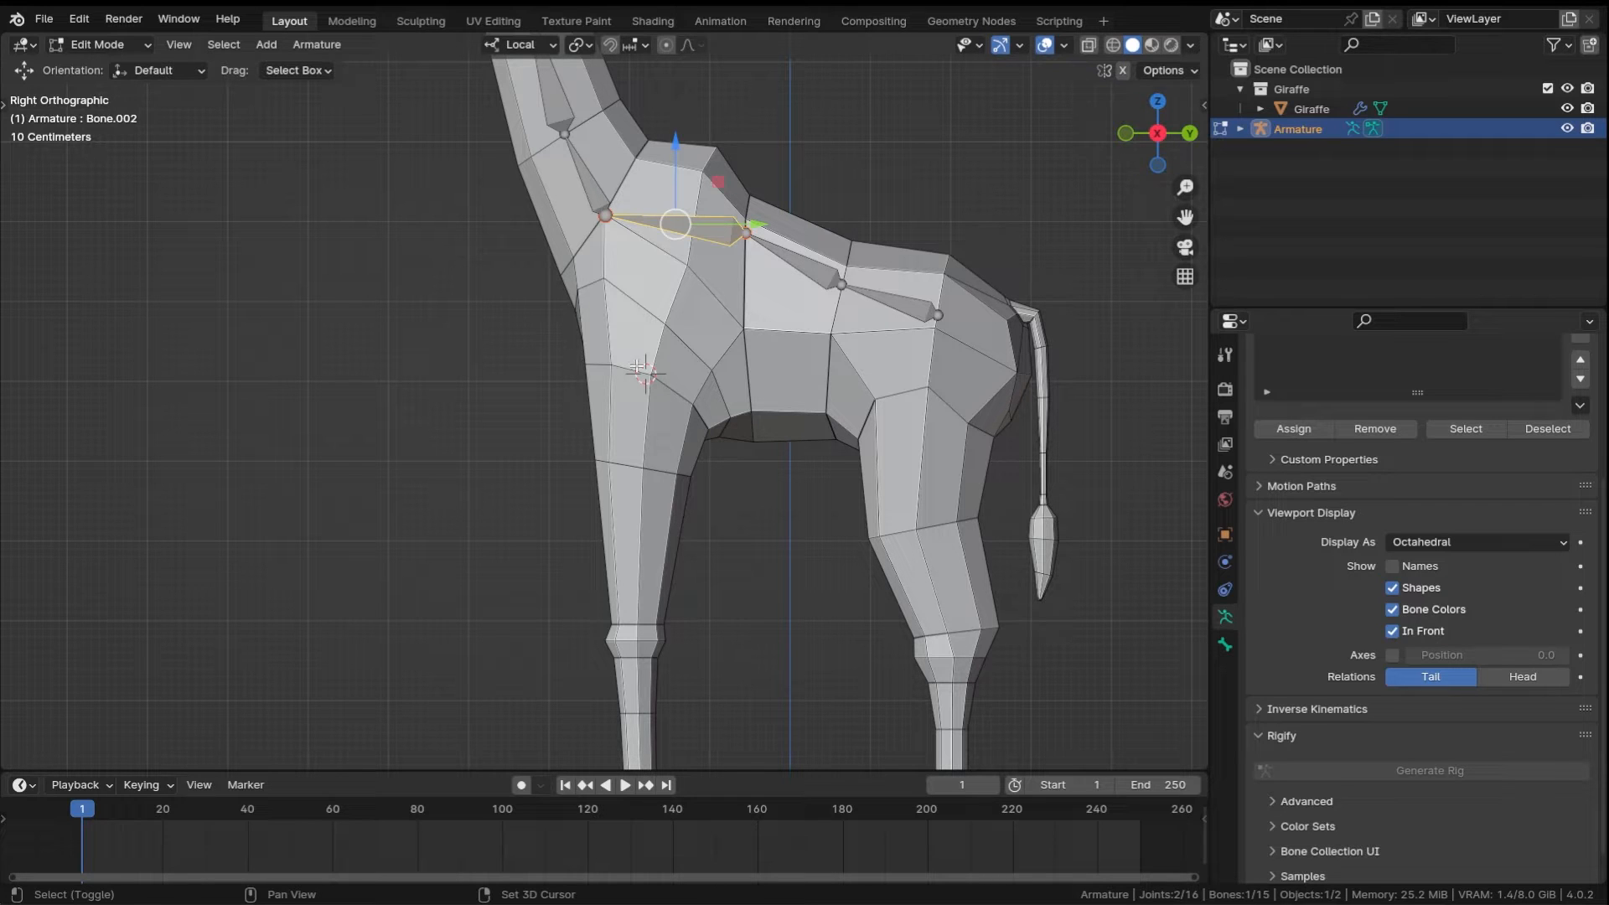
key("n")
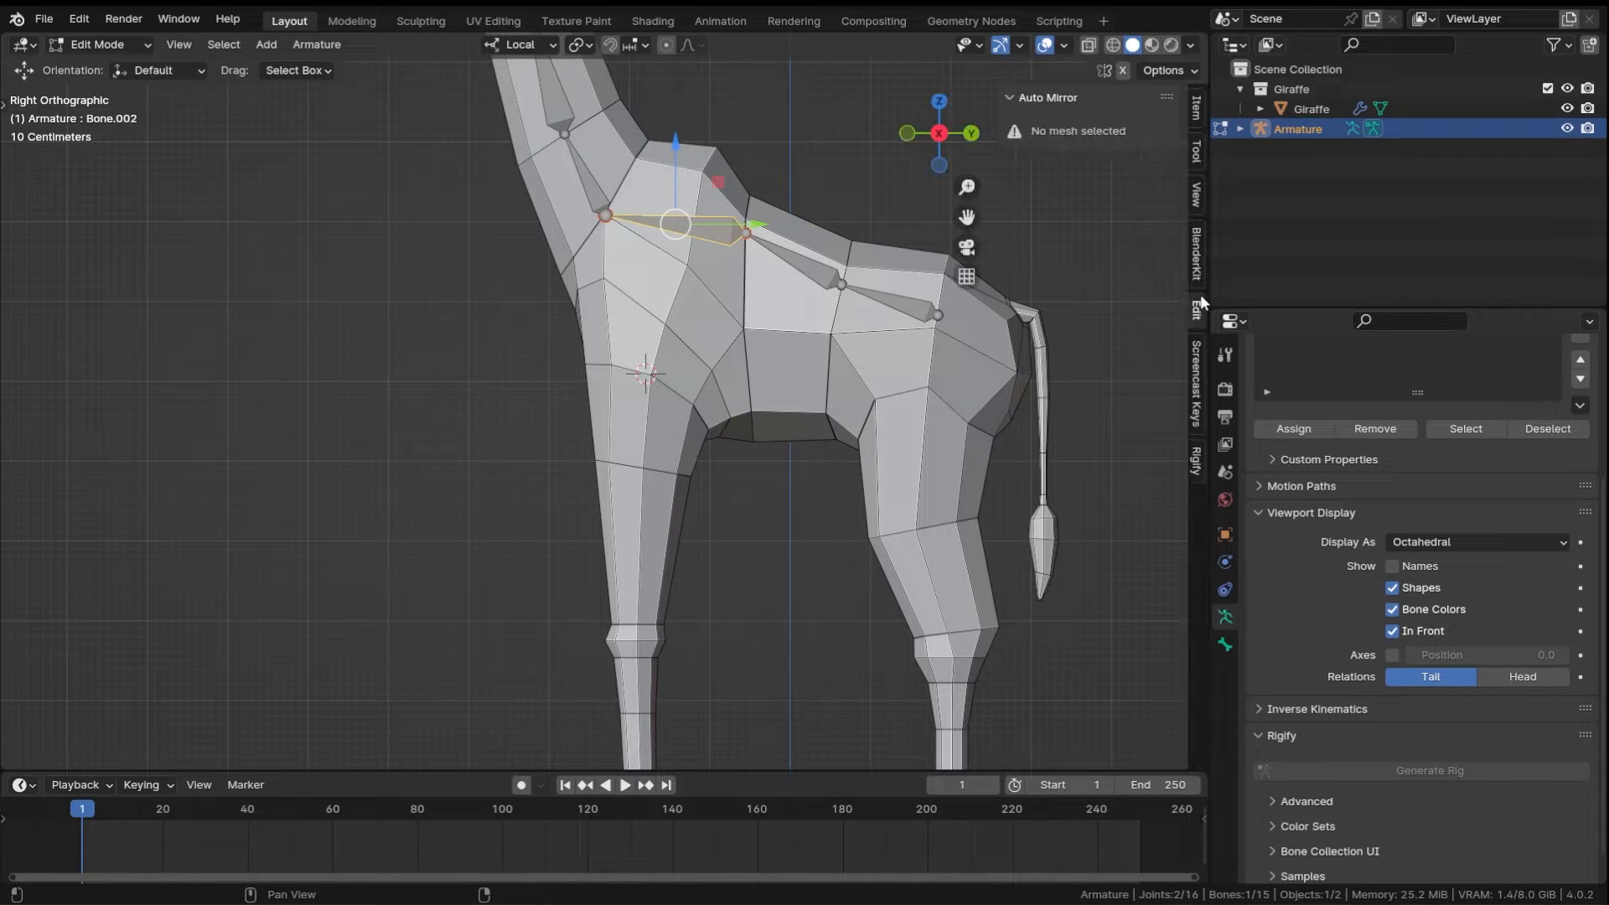
left_click(1197, 405)
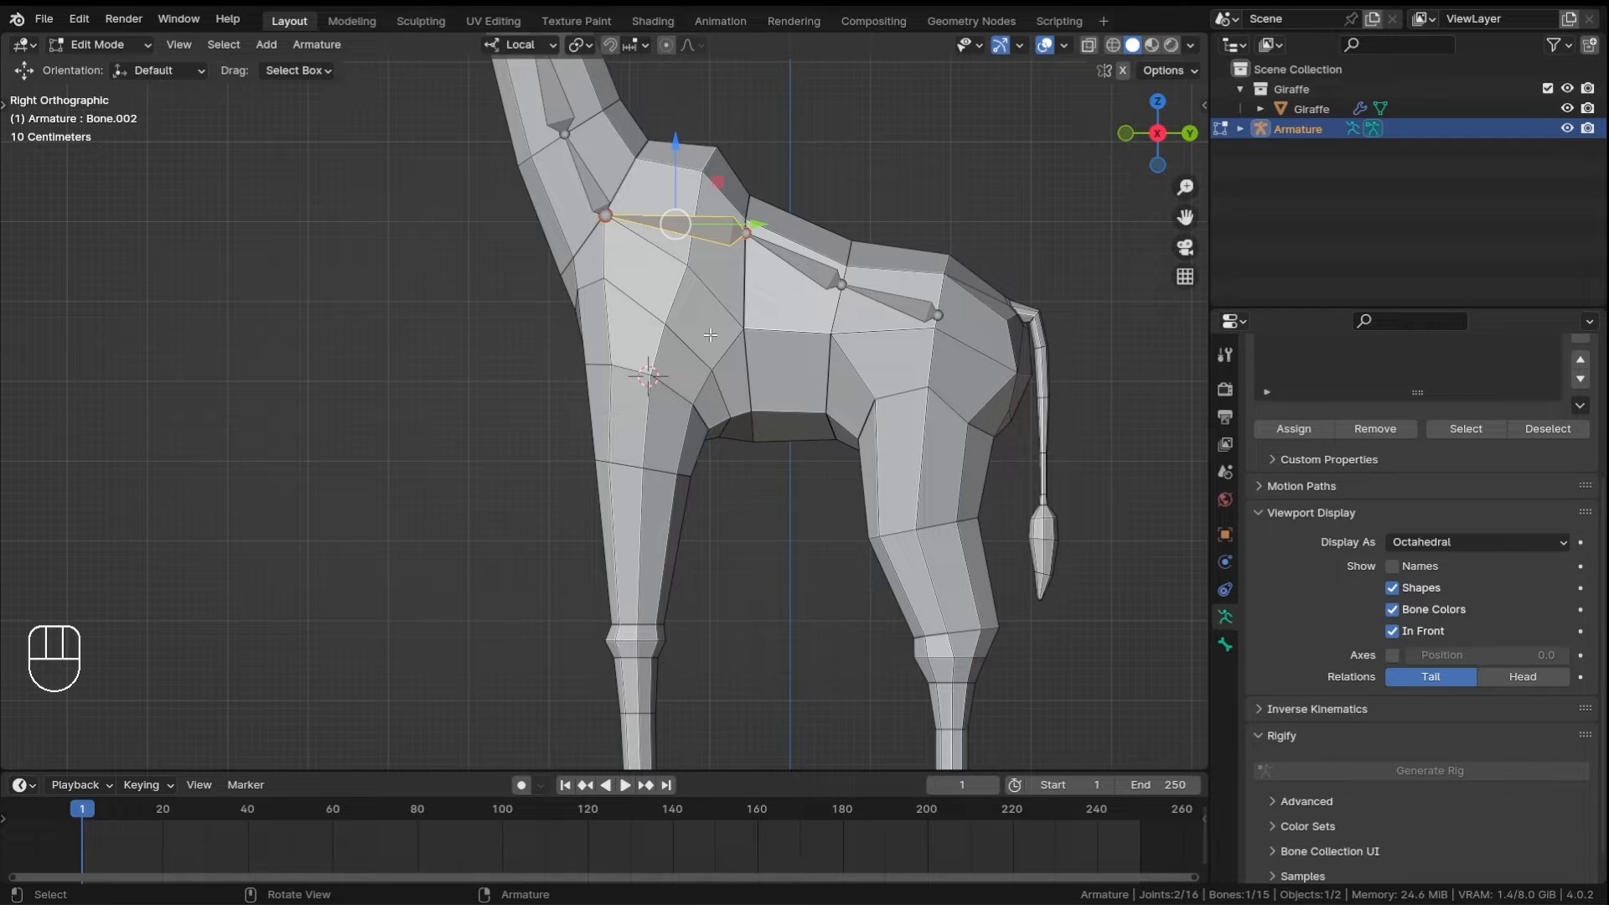
- Add a bone at the 3D cursor and lower its tip about 4.35 m in Z to the front knee, nudging it in Y
key("shift+a")
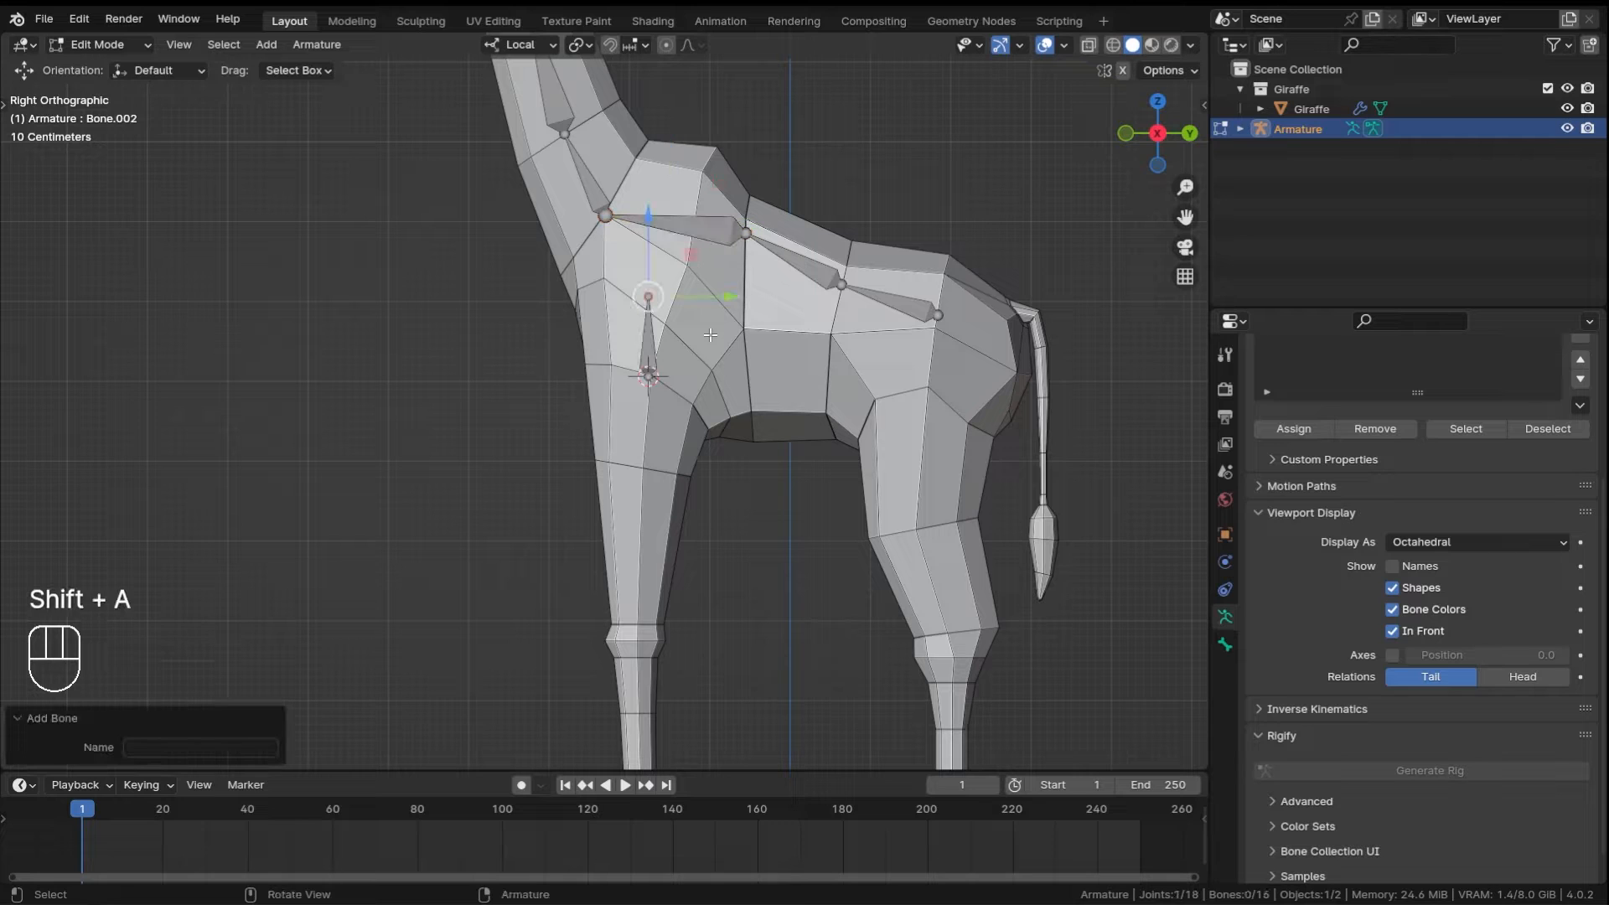
left_click_drag(648, 228, 661, 579)
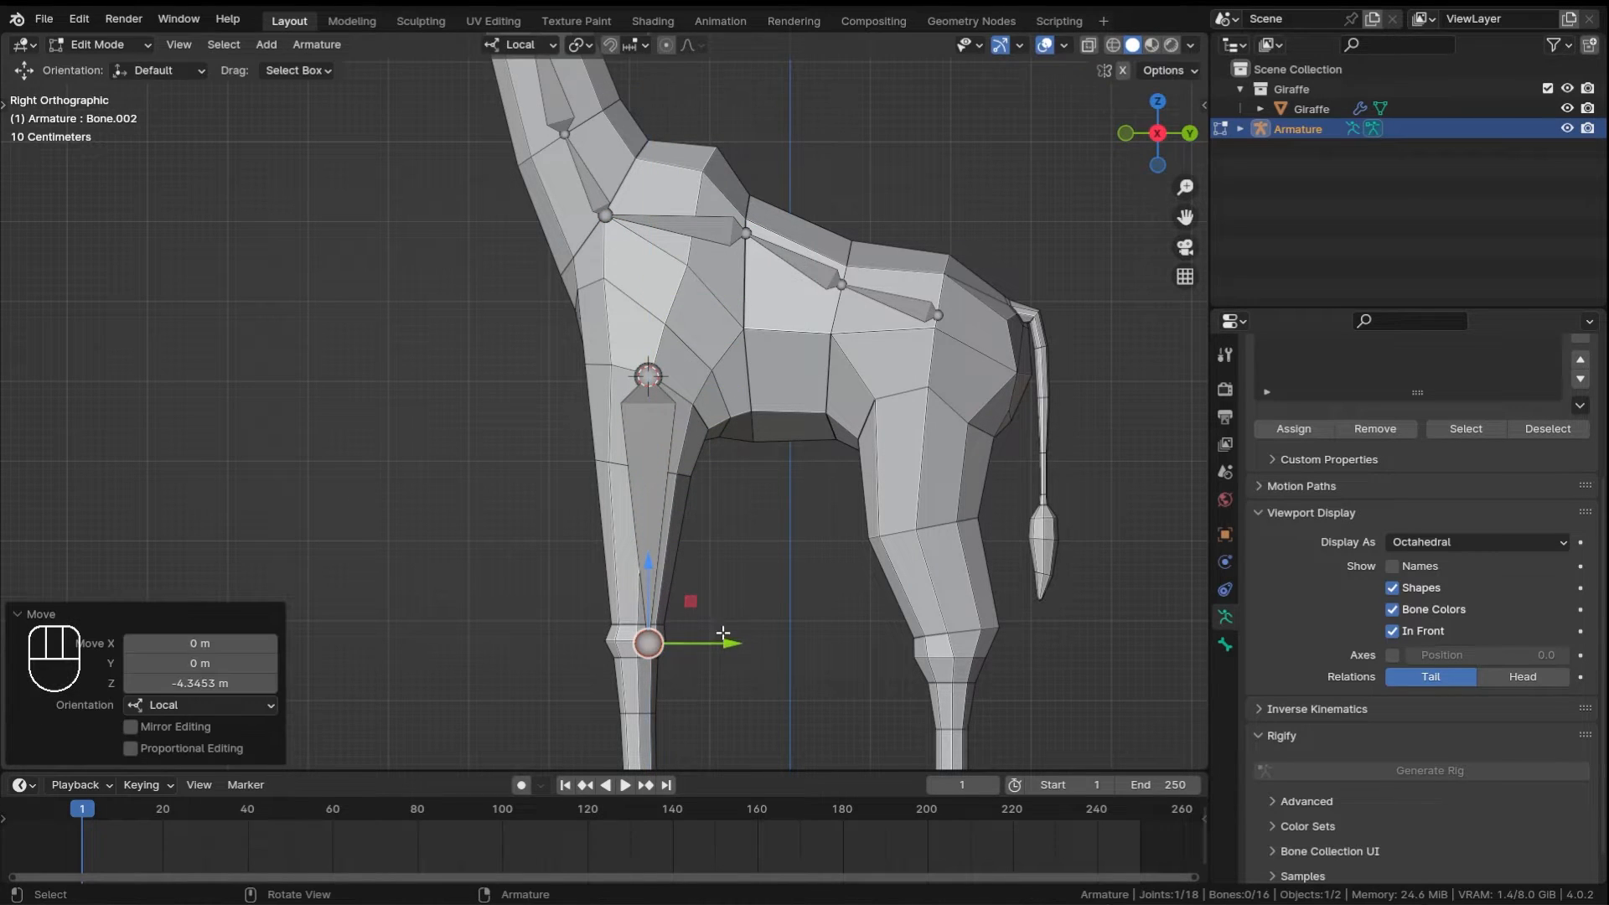
left_click_drag(725, 644, 719, 655)
- Raise the front leg bone's upper joint into the shoulder area above the 3D cursor
middle_click_drag(719, 650, 739, 562, "shift")
left_click(690, 372)
left_click_drag(734, 331, 746, 254)
- Adjust the front leg bone's lower joint within the knee, slightly in Z and about -0.08 m in Y
scroll(747, 254, "down", 5, "shift")
scroll(746, 254, "down", 2, "shift")
left_click(671, 389, "shift")
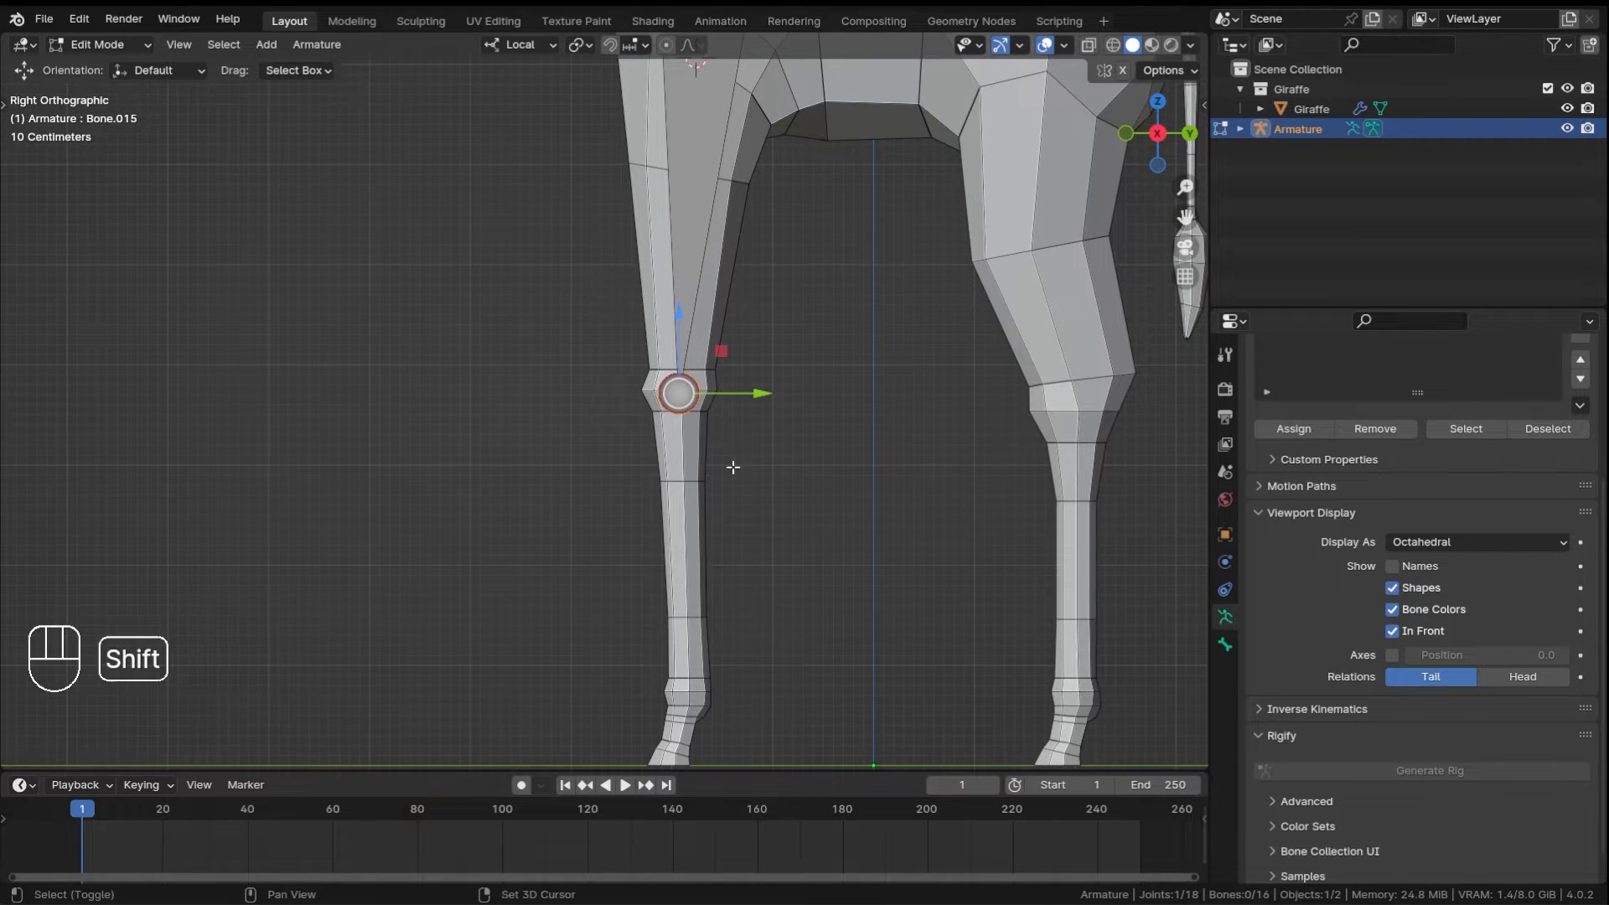
scroll(732, 460, "down", 4, "shift")
scroll(682, 276, "up", 3, "shift")
middle_click_drag(705, 408, 702, 330, "ctrl")
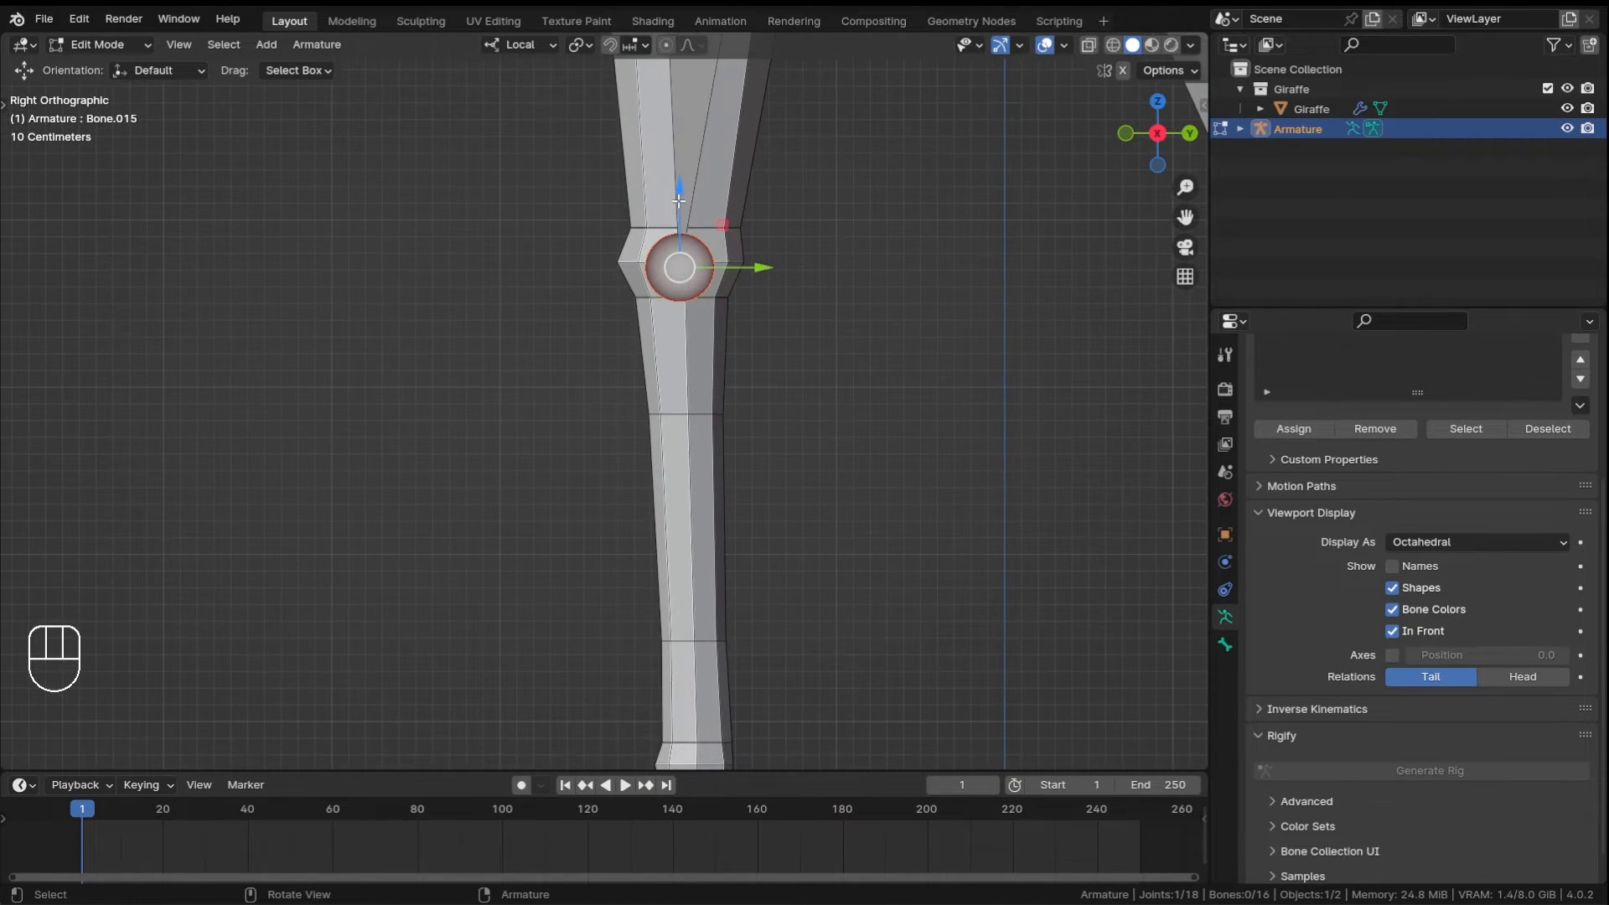
left_click_drag(682, 200, 682, 196)
left_click_drag(766, 263, 776, 346)
scroll(776, 345, "down", 5)
scroll(776, 346, "down", 2)
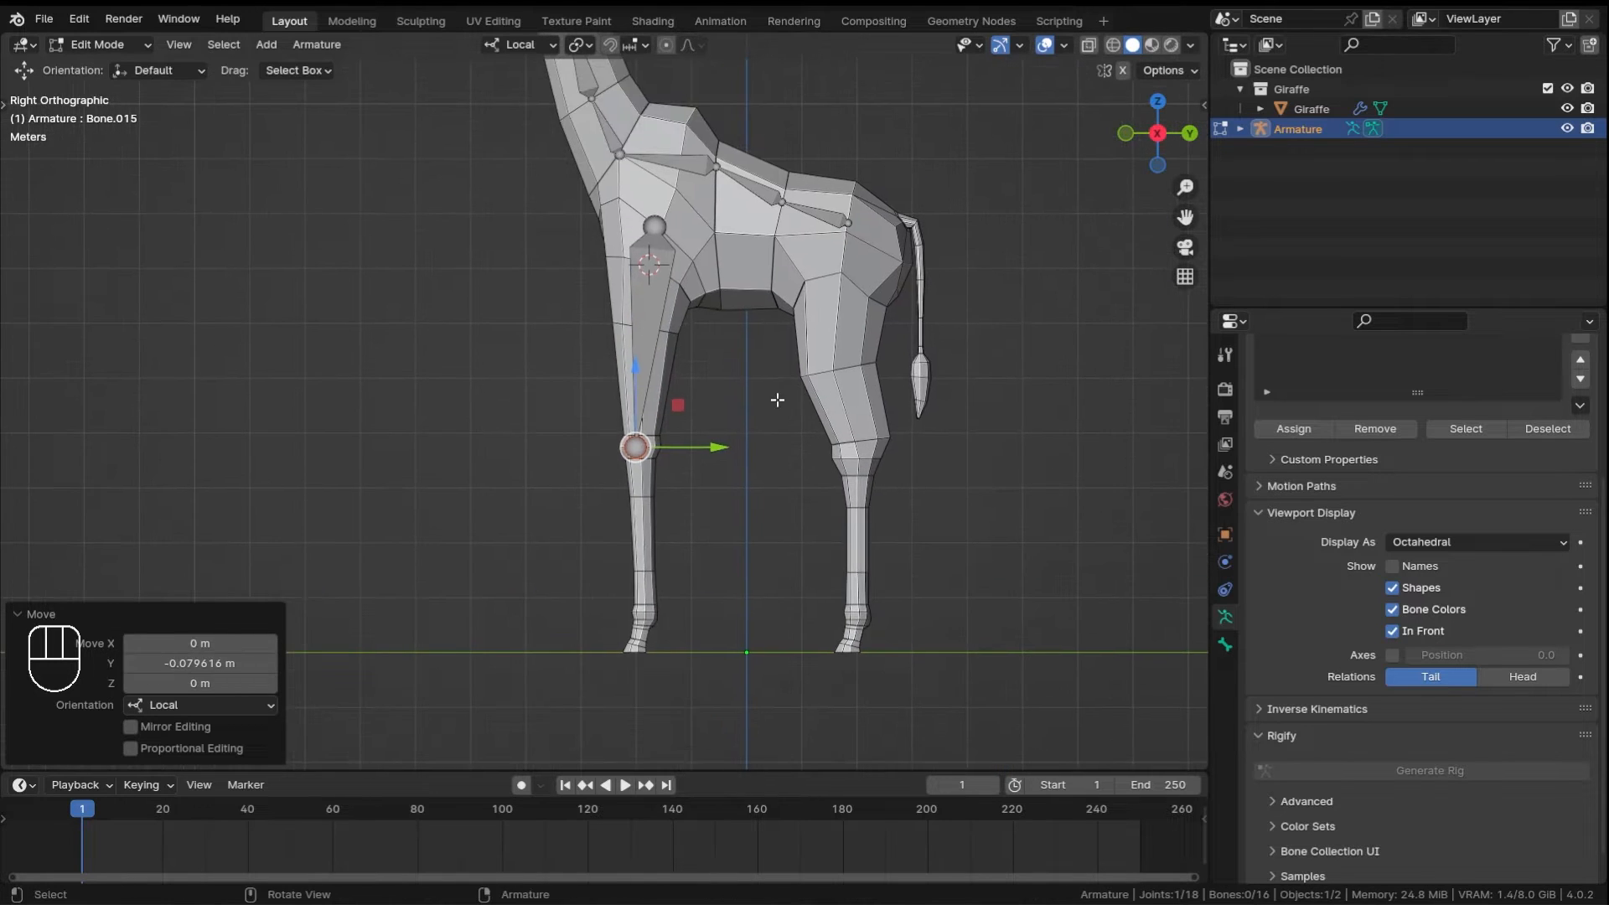
scroll(732, 575, "up", 6)
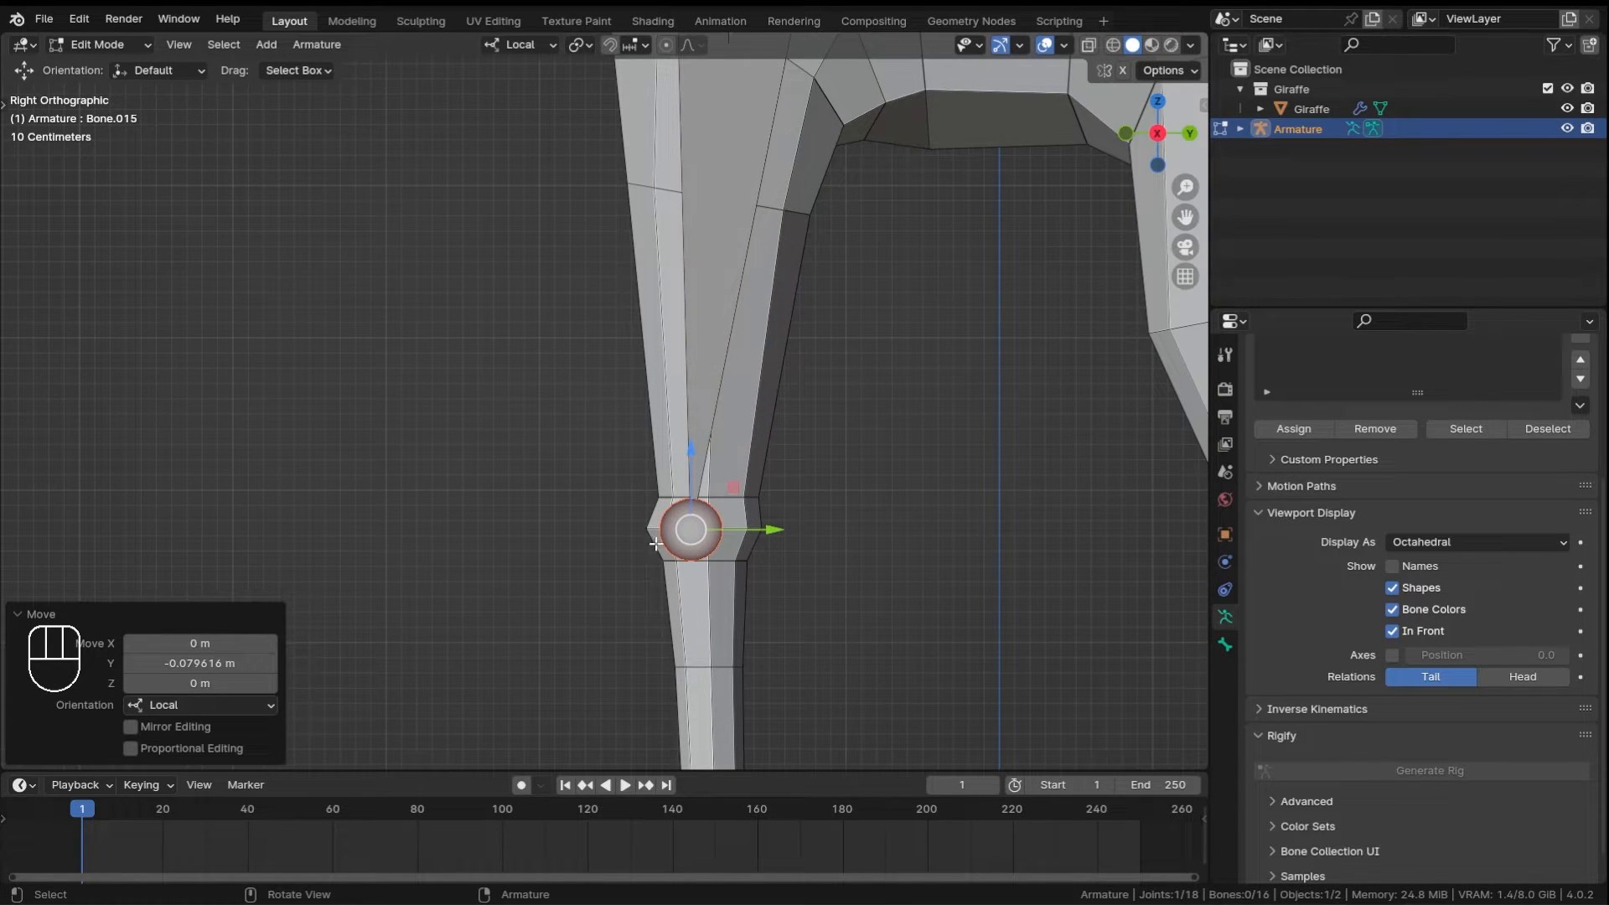
middle_click_drag(656, 543, 678, 206, "ctrl")
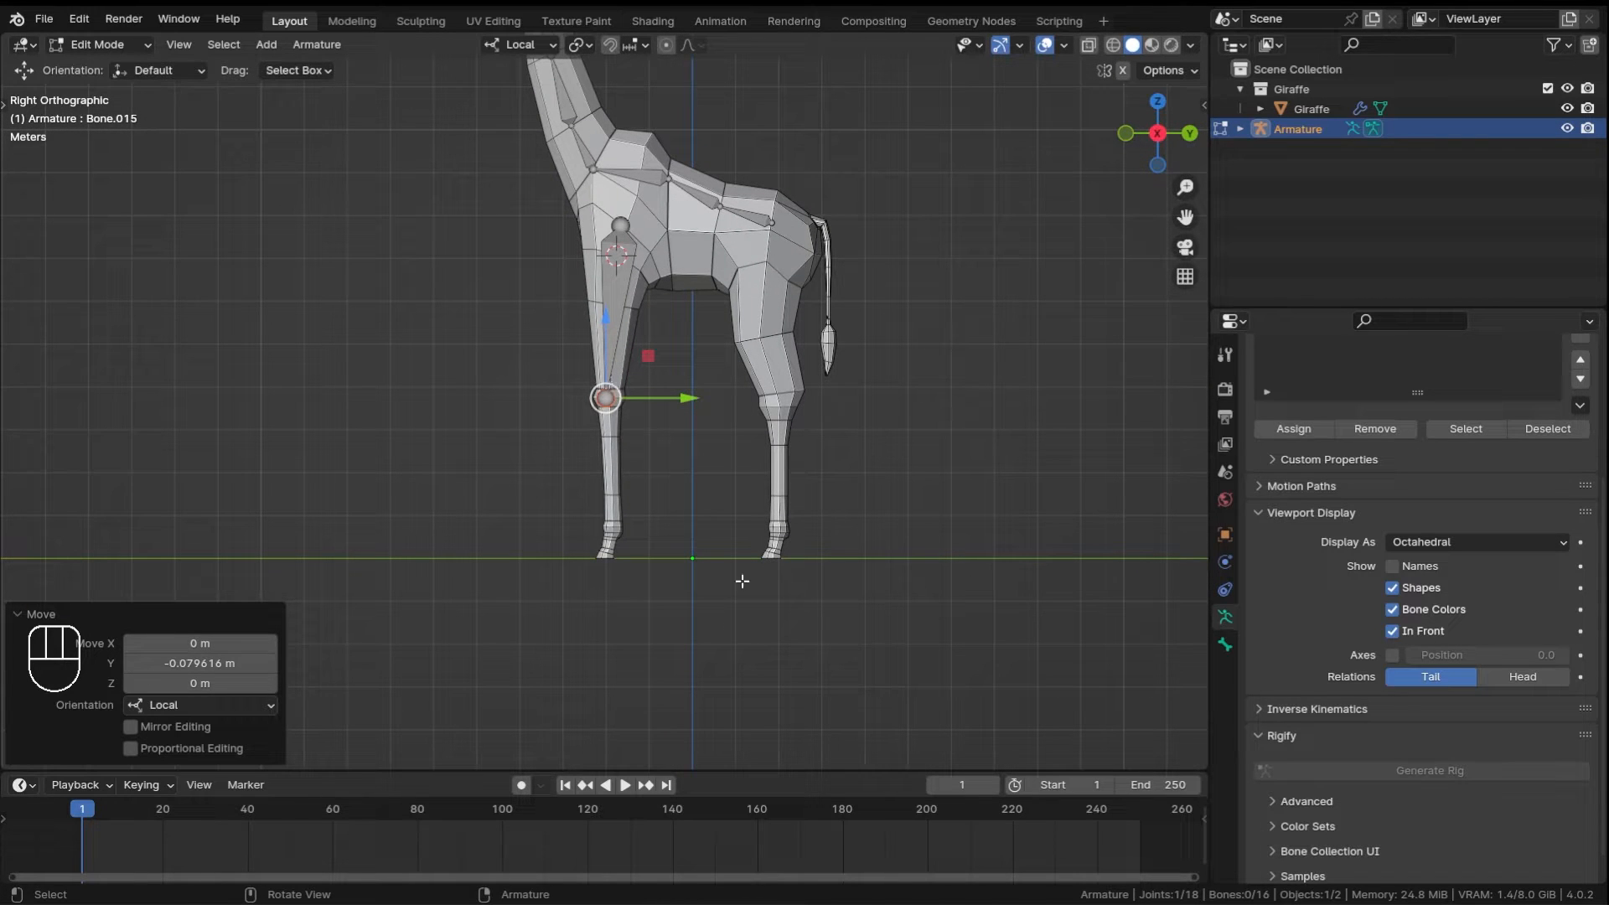
- Shift the front leg's knee joint about 0.03 m in Y
middle_click_drag(634, 334, 682, 405, "ctrl")
scroll(673, 334, "up", 2)
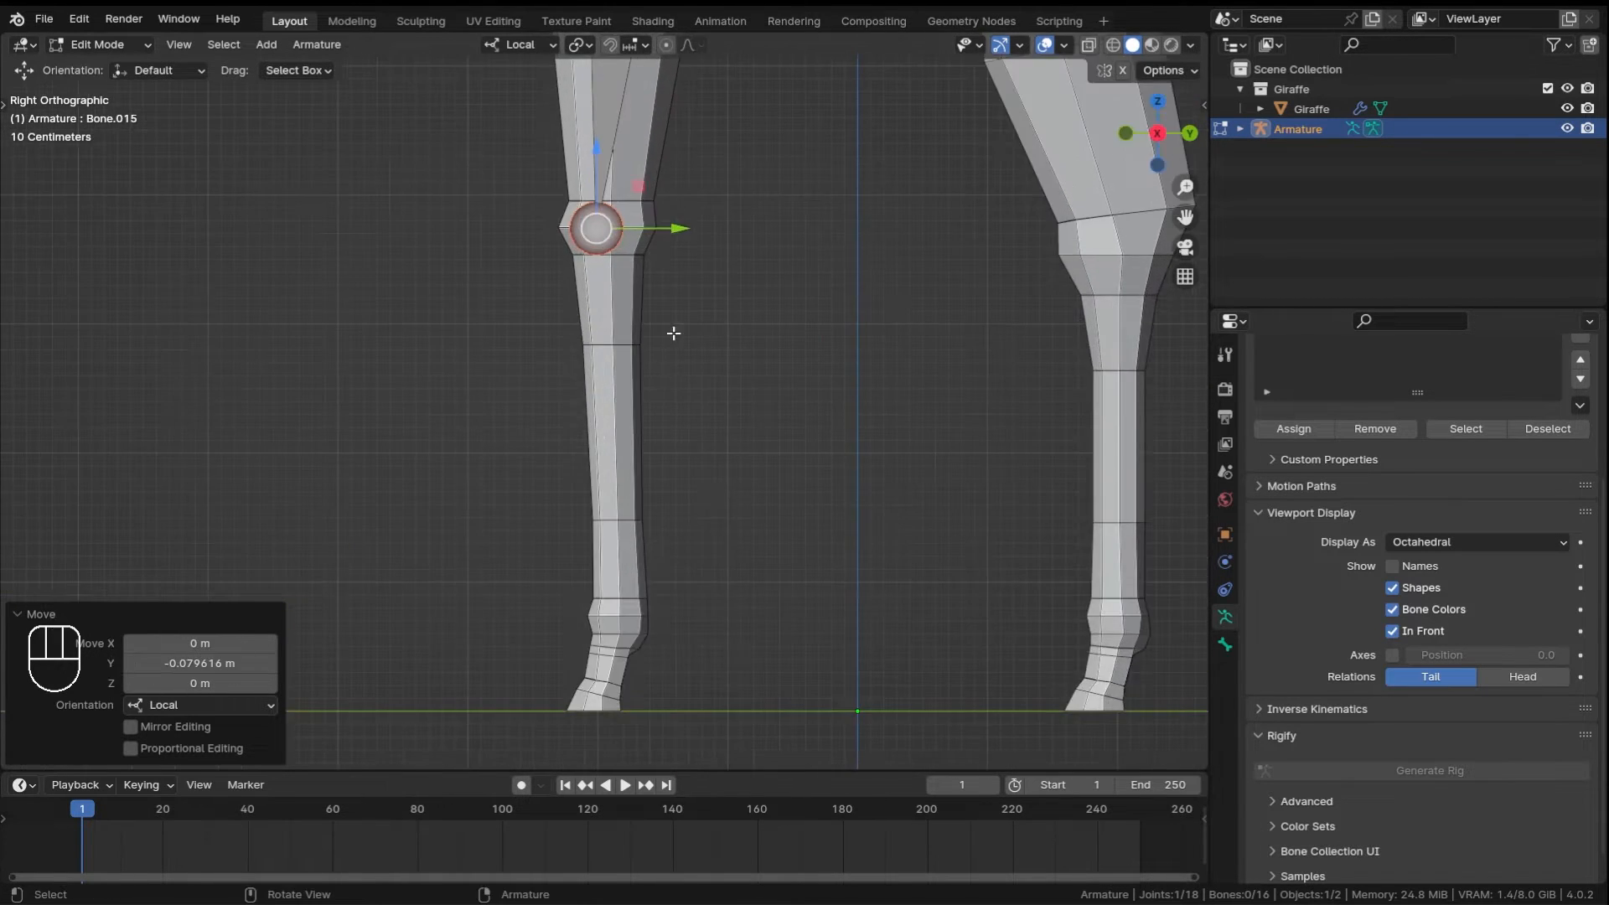
left_click_drag(670, 229, 682, 233)
- Extrude a lower front leg bone about 3.05 m down from the knee to the ankle, then raise its tip about 0.05 m
scroll(679, 276, "down", 4, "shift")
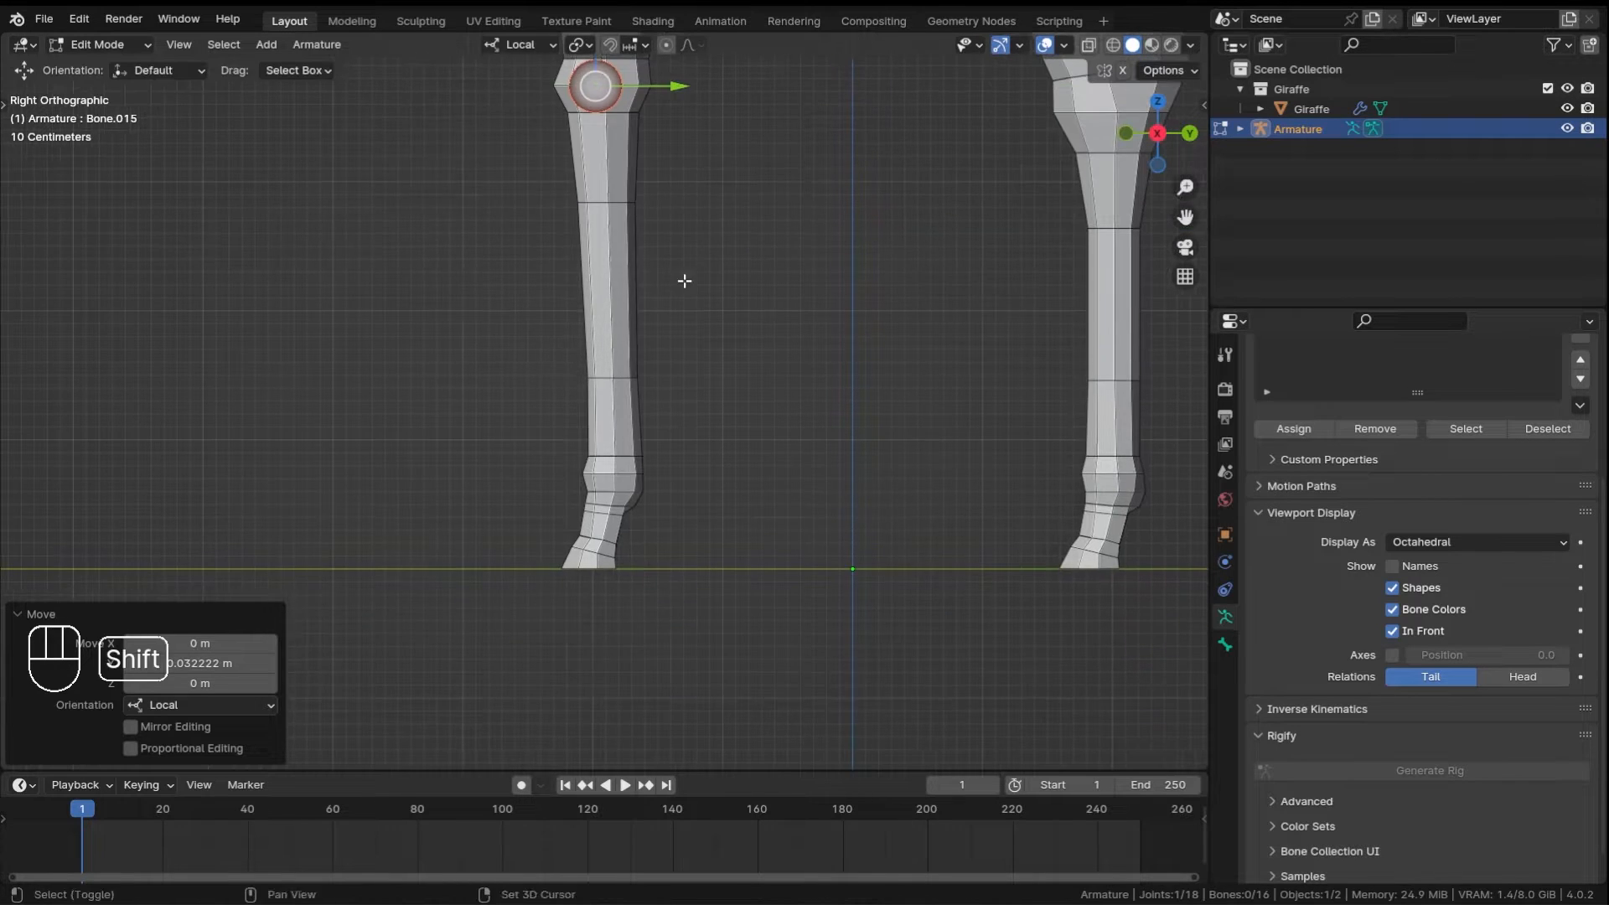
key("e")
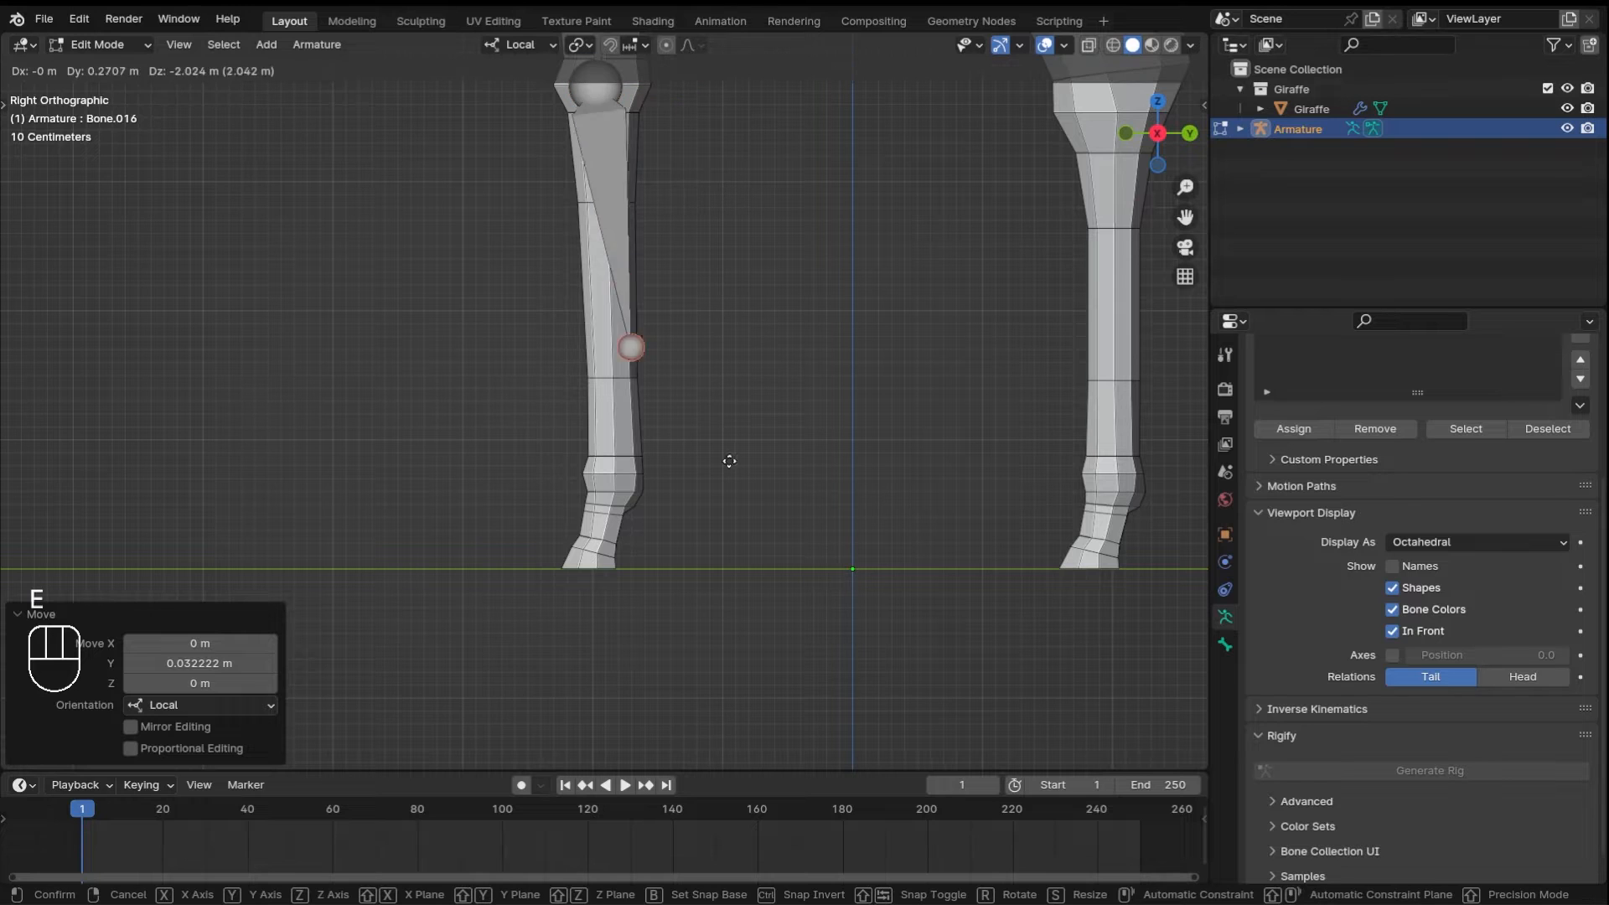
left_click(711, 585)
middle_click_drag(728, 495, 761, 417, "shift")
mouse_move(761, 416)
middle_mouse_down("ctrl")
mouse_move(772, 332)
mouse_move(781, 414)
middle_mouse_up("ctrl")
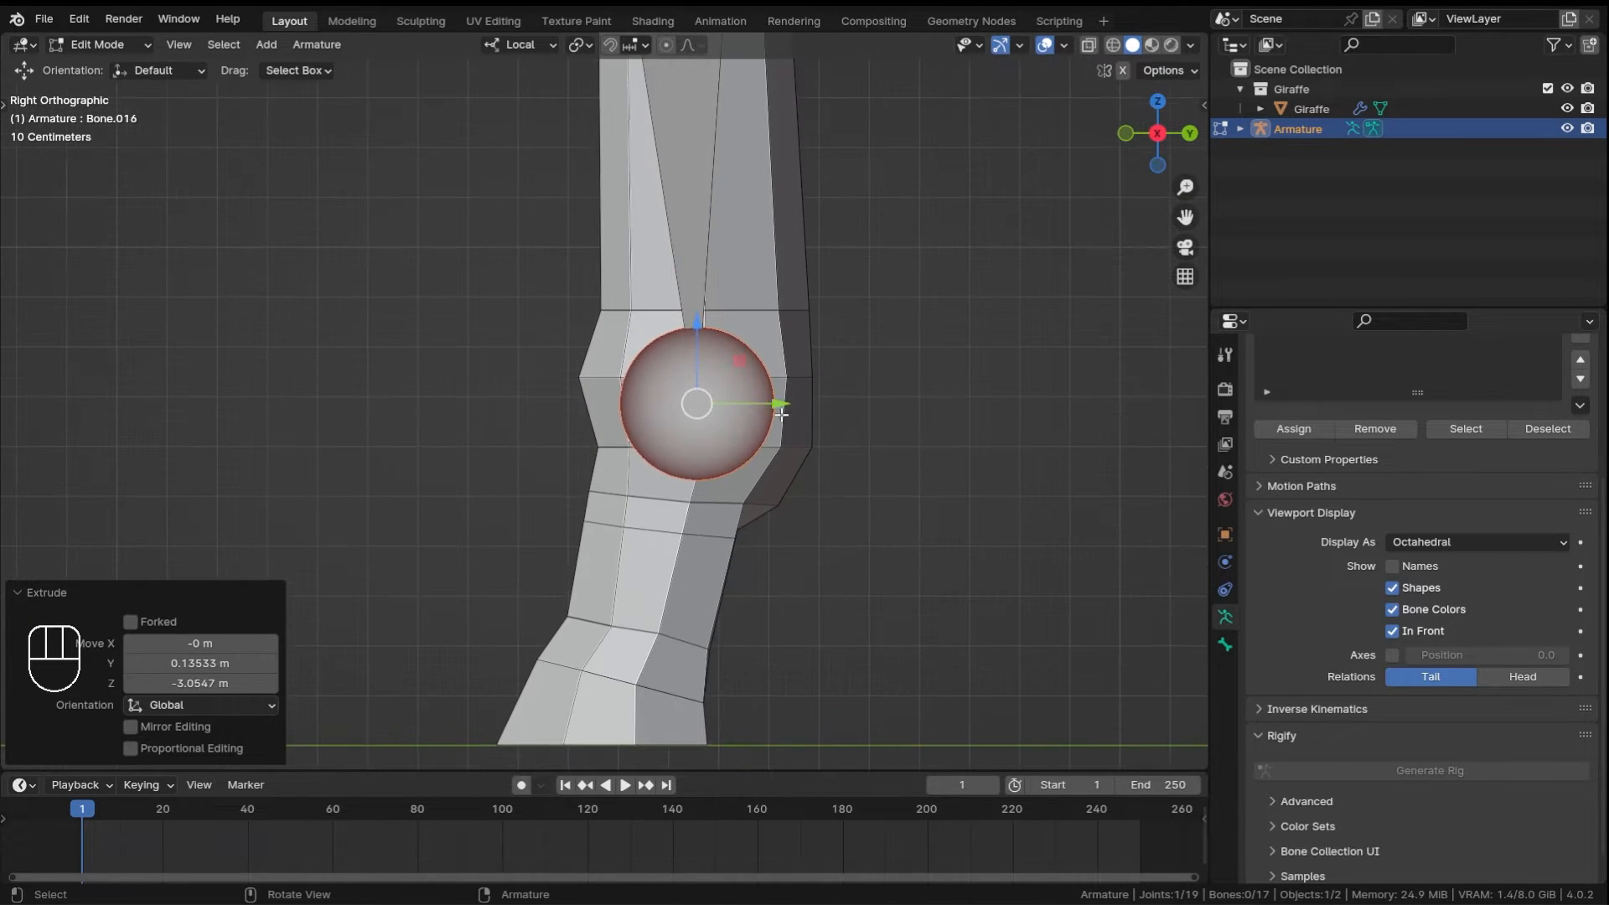
mouse_move(697, 352)
left_mouse_down()
mouse_move(701, 291)
mouse_move(706, 324)
left_mouse_up()
middle_click_drag(851, 471, 819, 355, "shift")
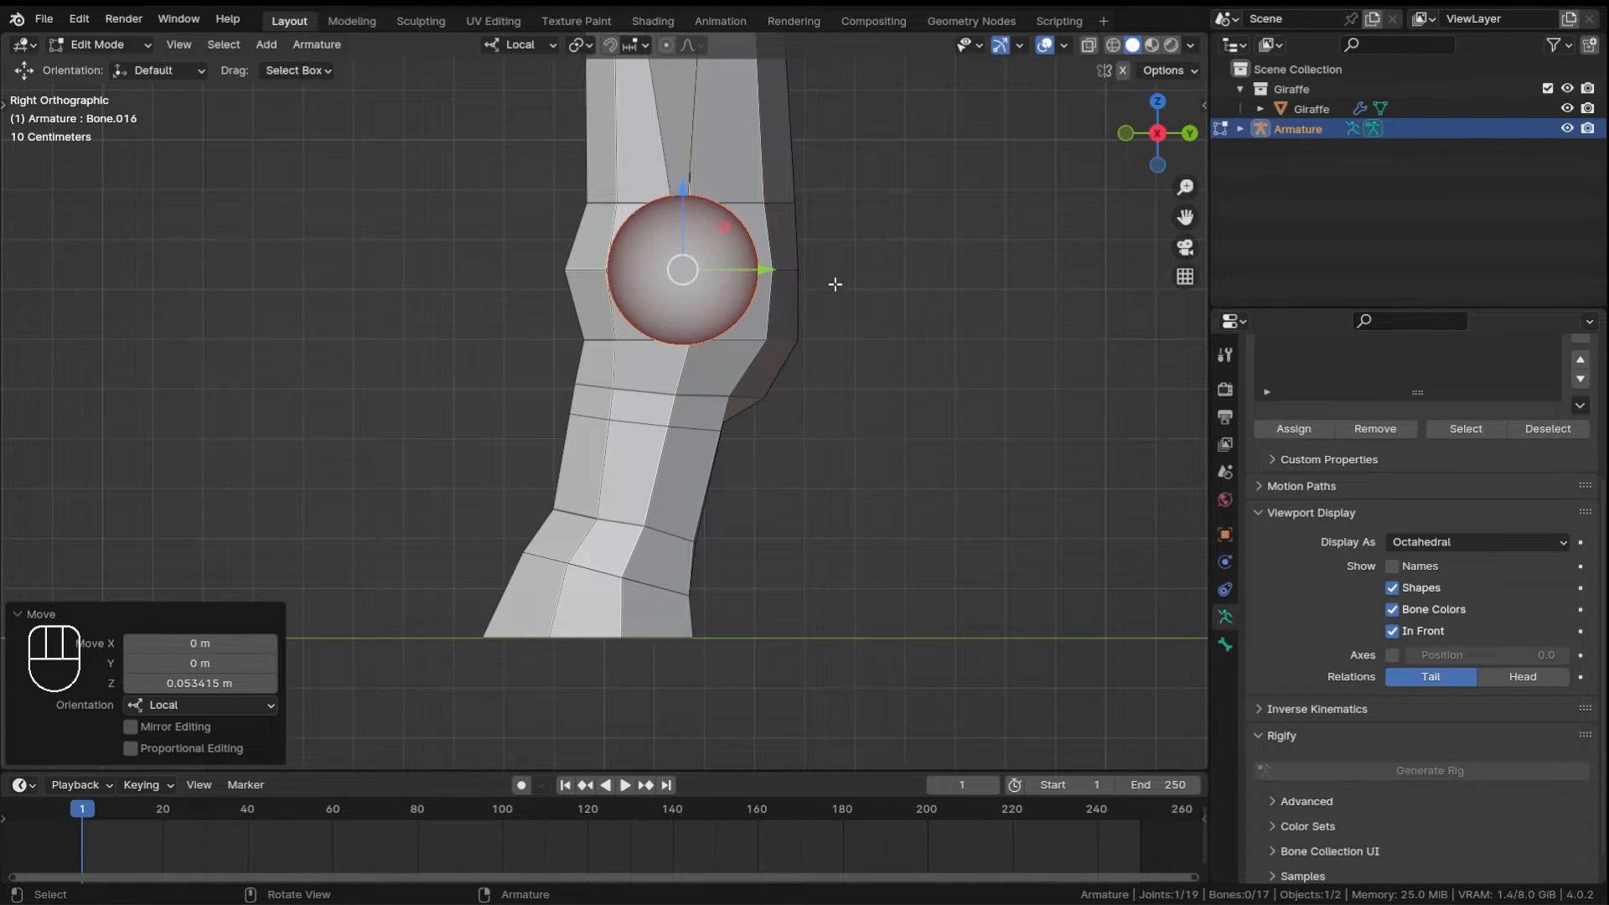
- Extrude a short bone from the front ankle, about -0.10 m in Y and -0.50 m in Z, and nudge its tip into the lower foot
middle_click_drag(835, 284, 839, 349, "ctrl")
key("e")
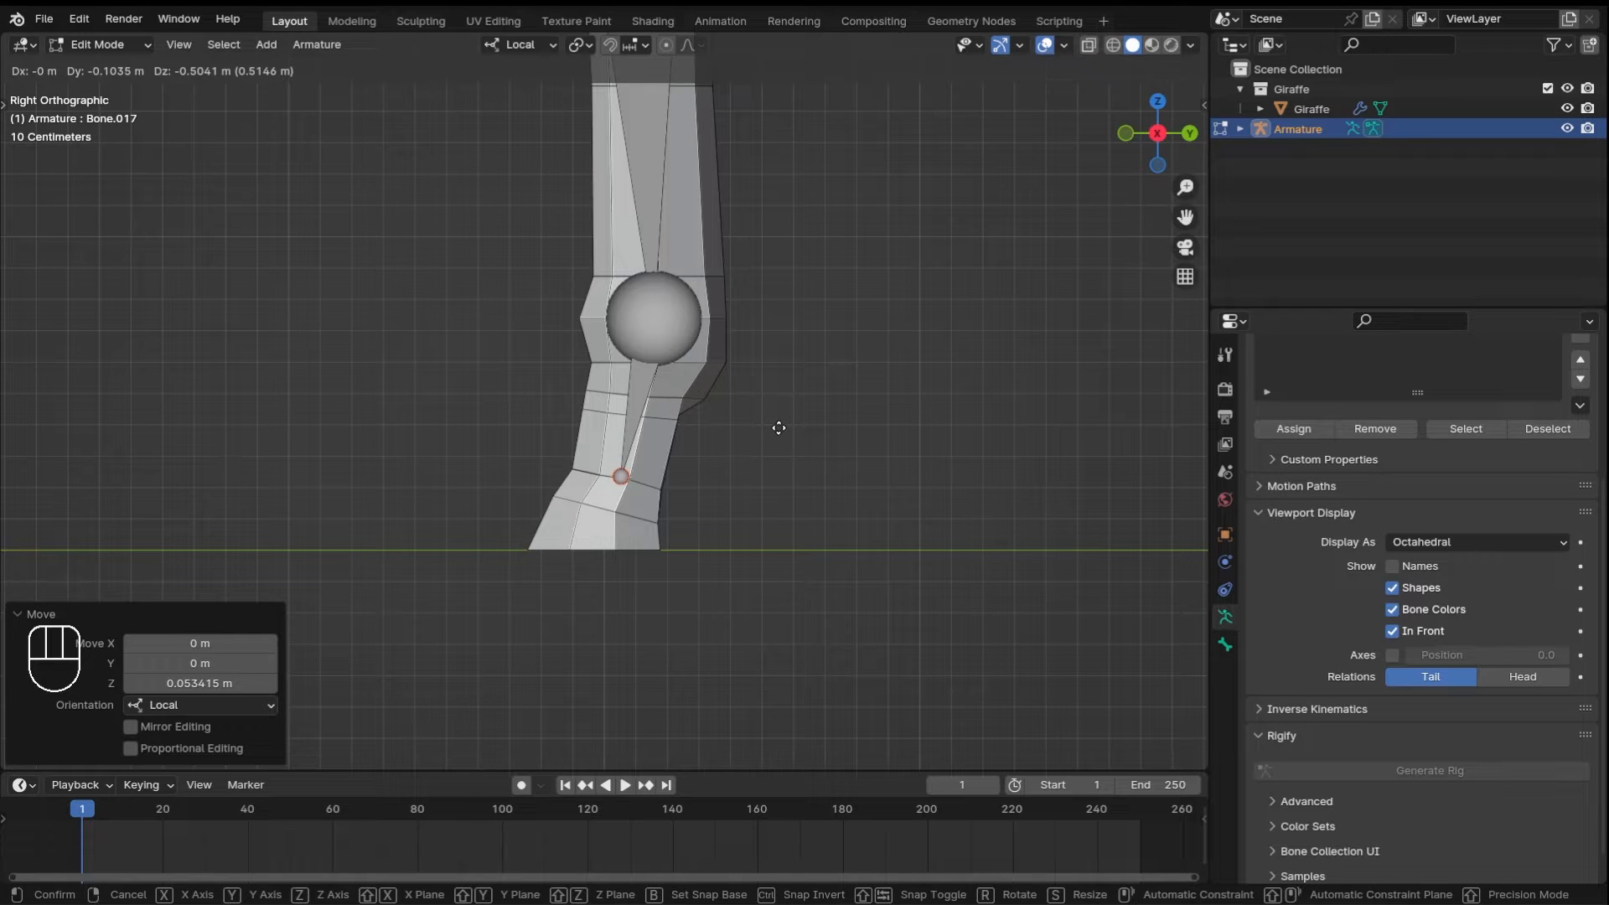
left_click(778, 428)
middle_click_drag(858, 284, 510, 423, "ctrl")
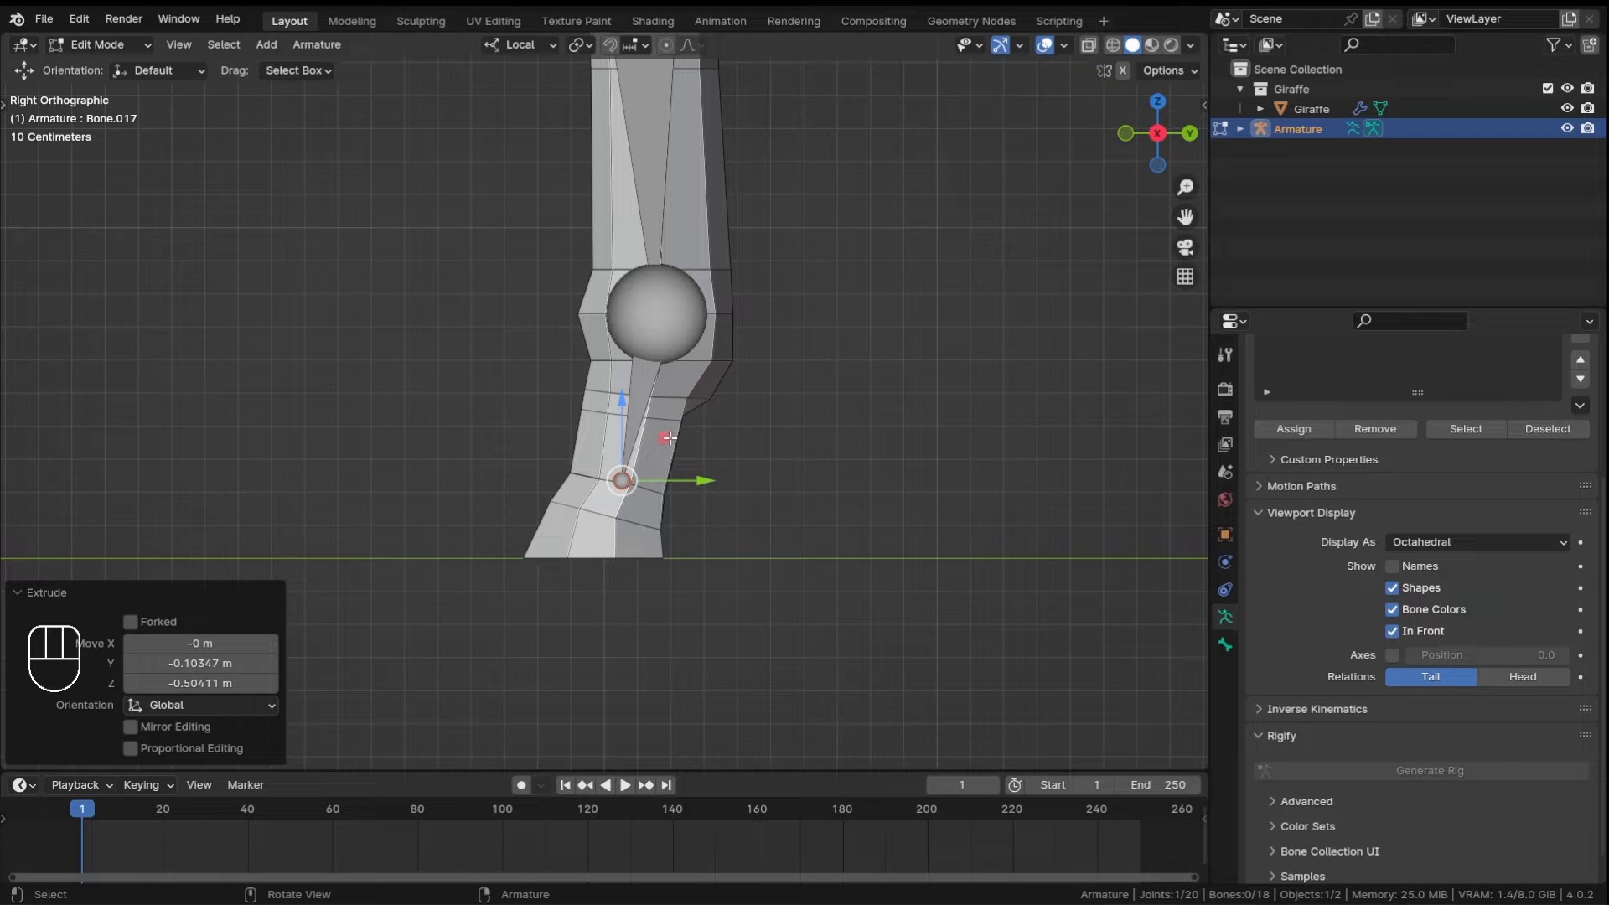
left_click_drag(668, 437, 669, 440)
key("r")
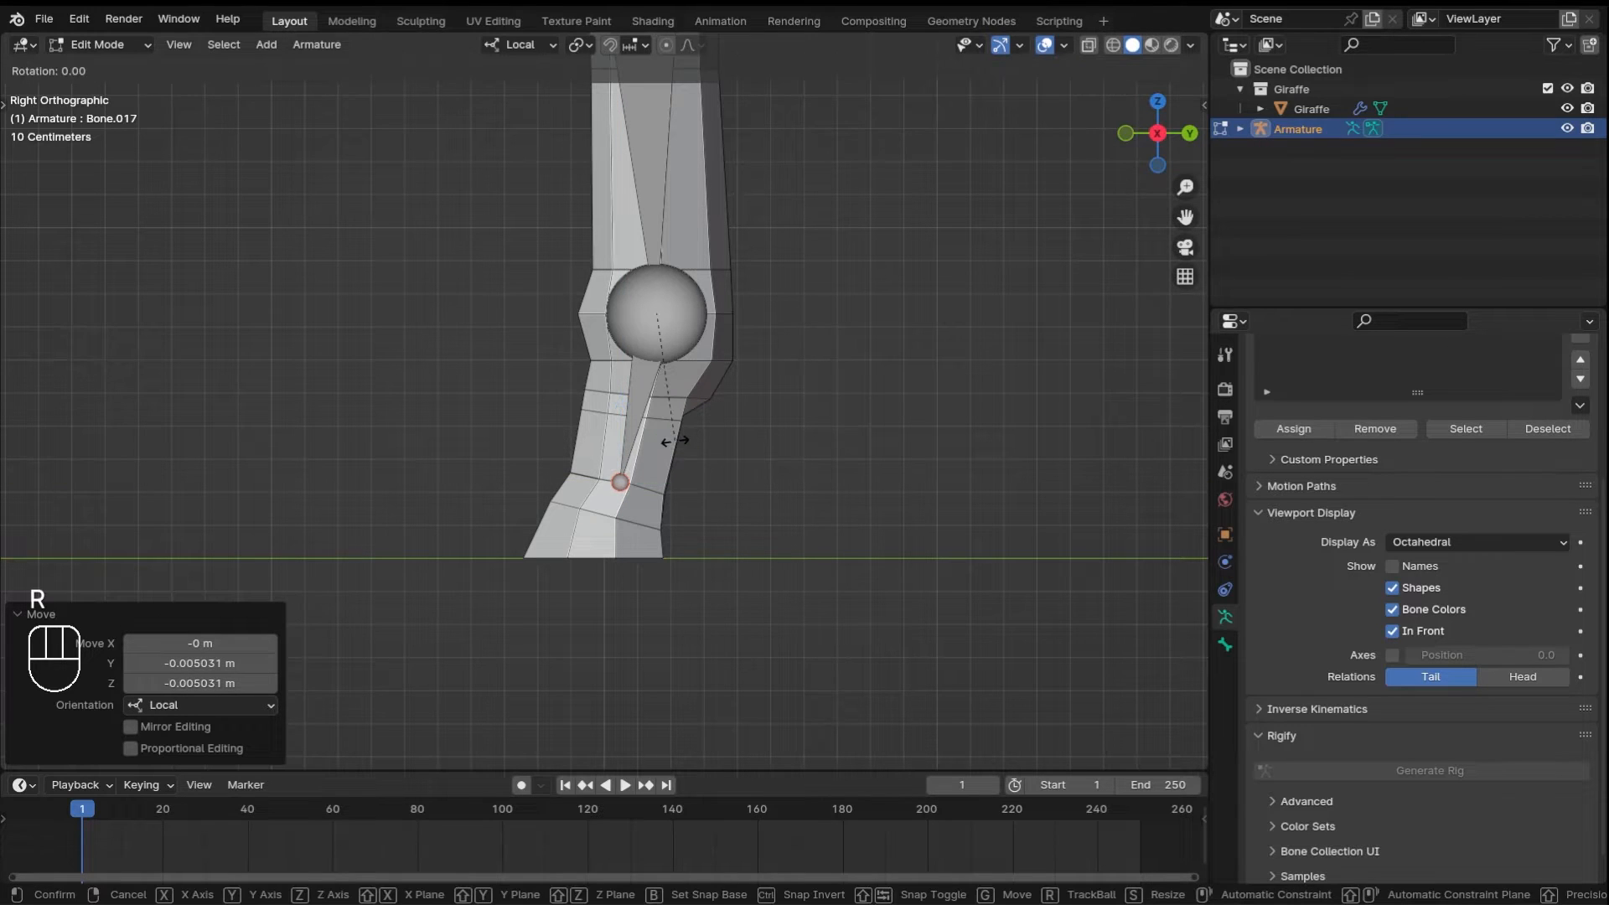
right_click(675, 442)
- Extrude a hoof bone from the lower foot joint, about -0.29 m in Y and -0.23 m in Z, toward the front of the hoof
key("e")
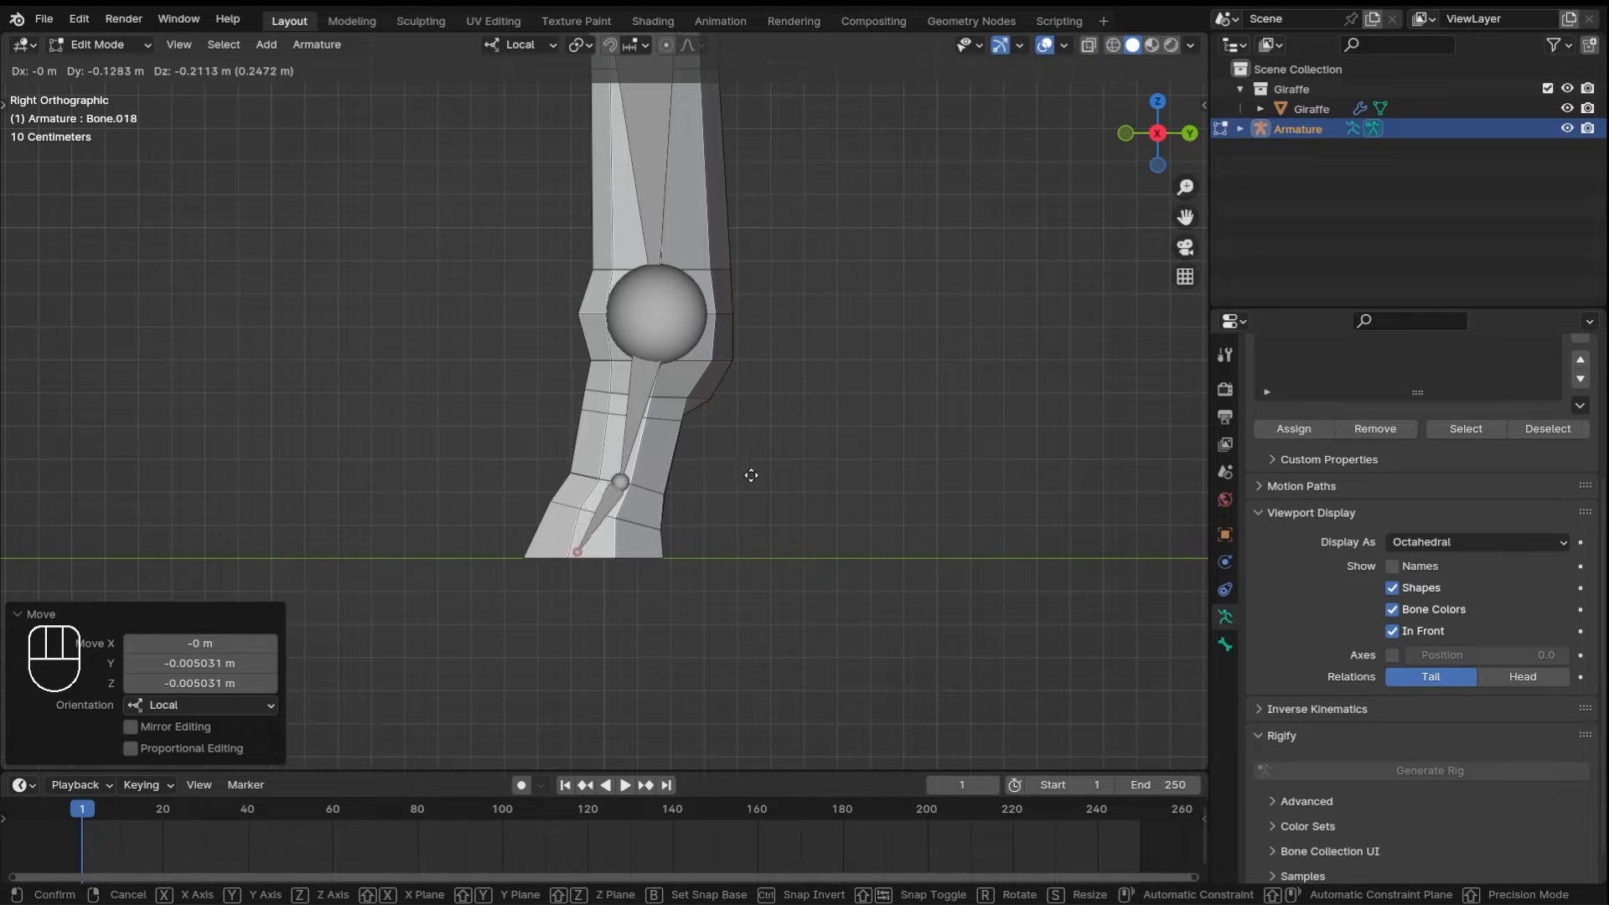
left_click(697, 481)
middle_click_drag(464, 557, 672, 456, "shift")
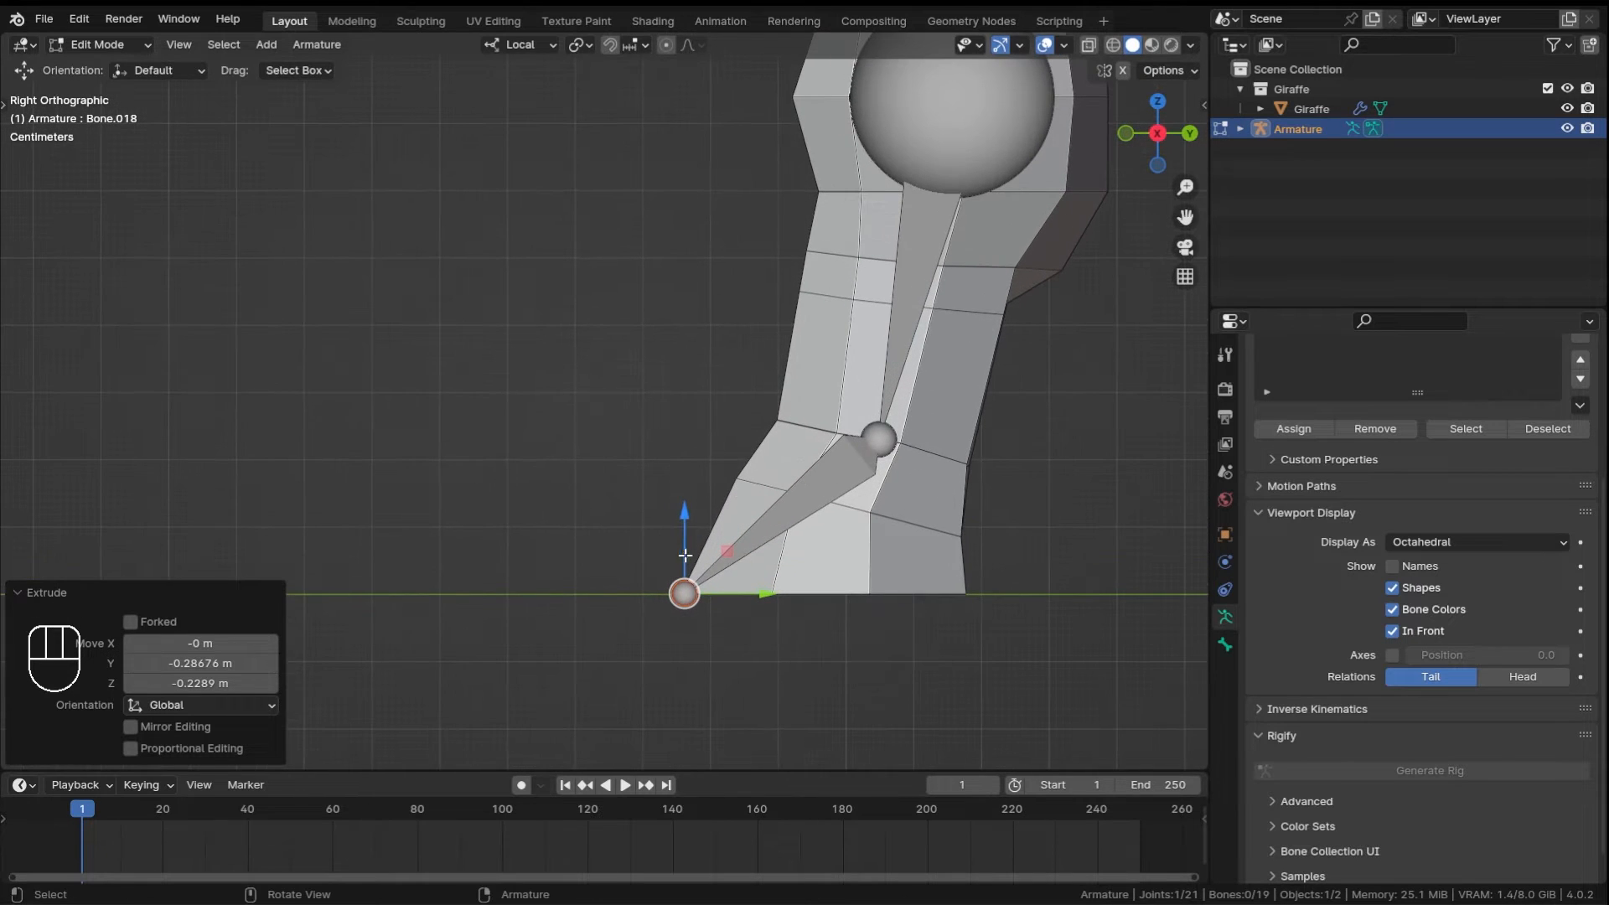
- Set the snap target to Vertex and lower the hoof bone's tip slightly in Z to ground level
left_click(644, 45)
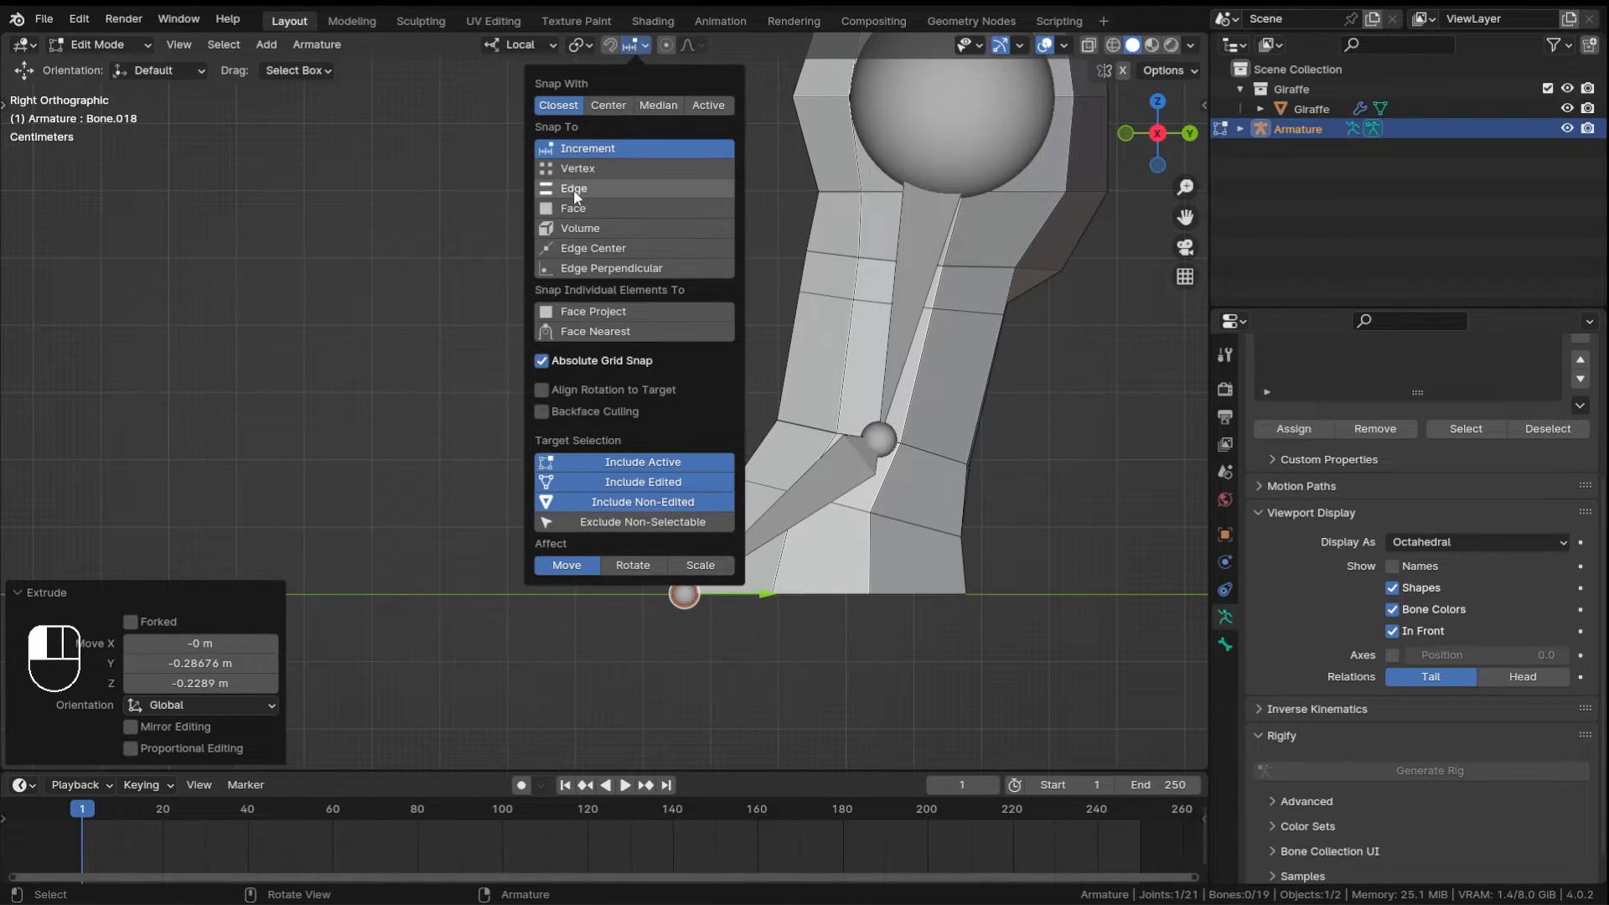
left_click(590, 173)
left_click_drag(685, 518, 781, 597)
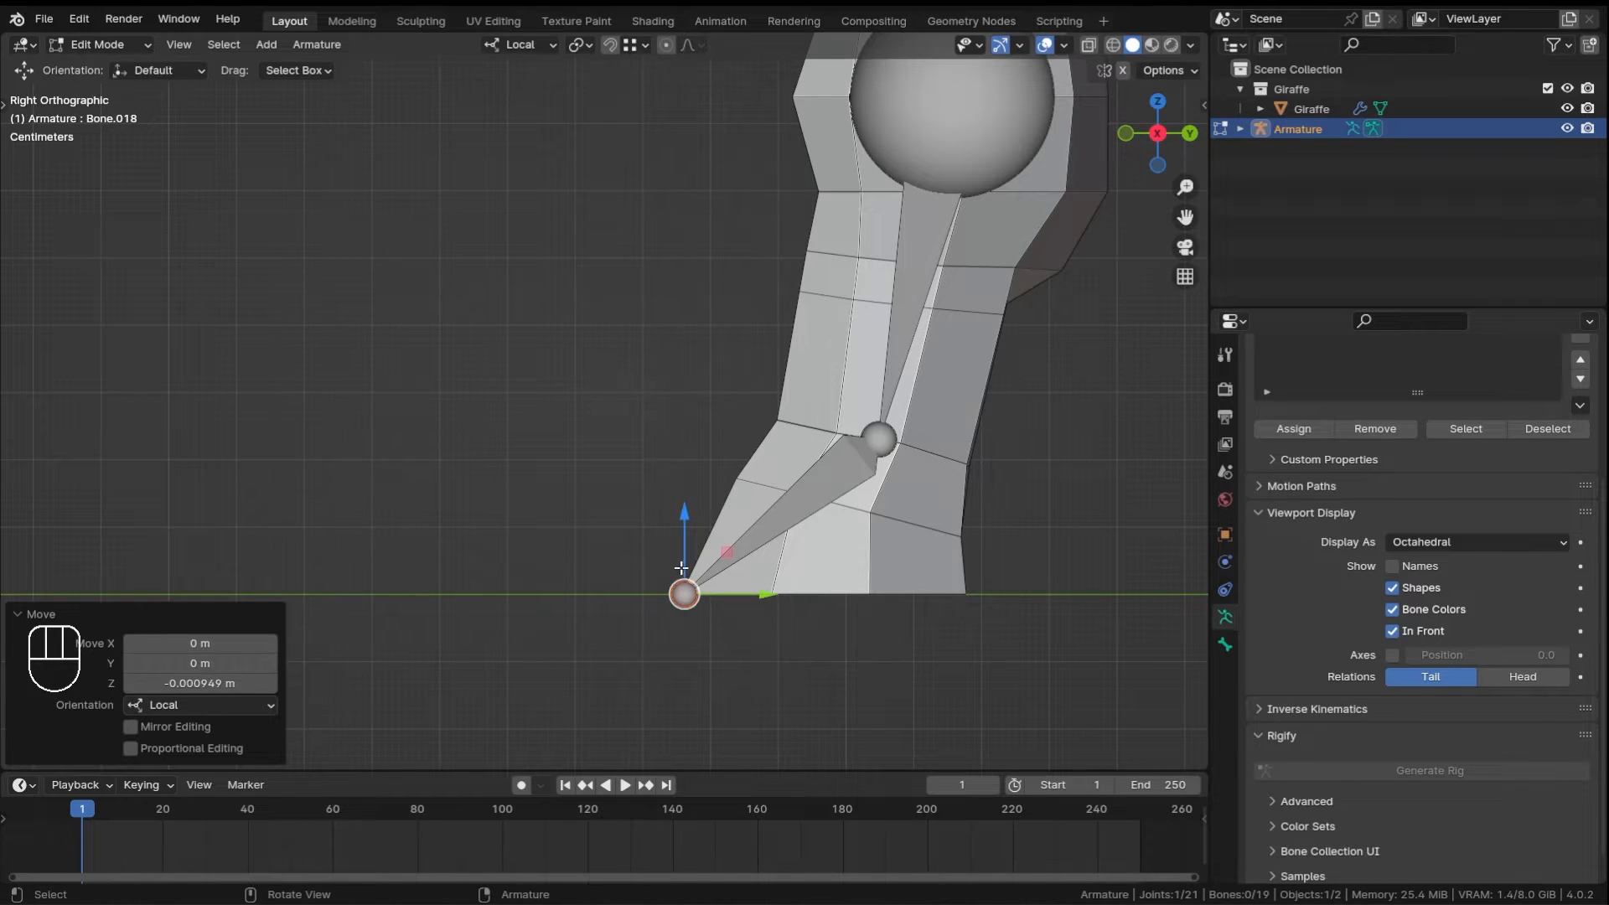
middle_click_drag(815, 439, 812, 539, "ctrl")
middle_click_drag(883, 481, 692, 536, "shift")
middle_click_drag(722, 469, 681, 509, "shift")
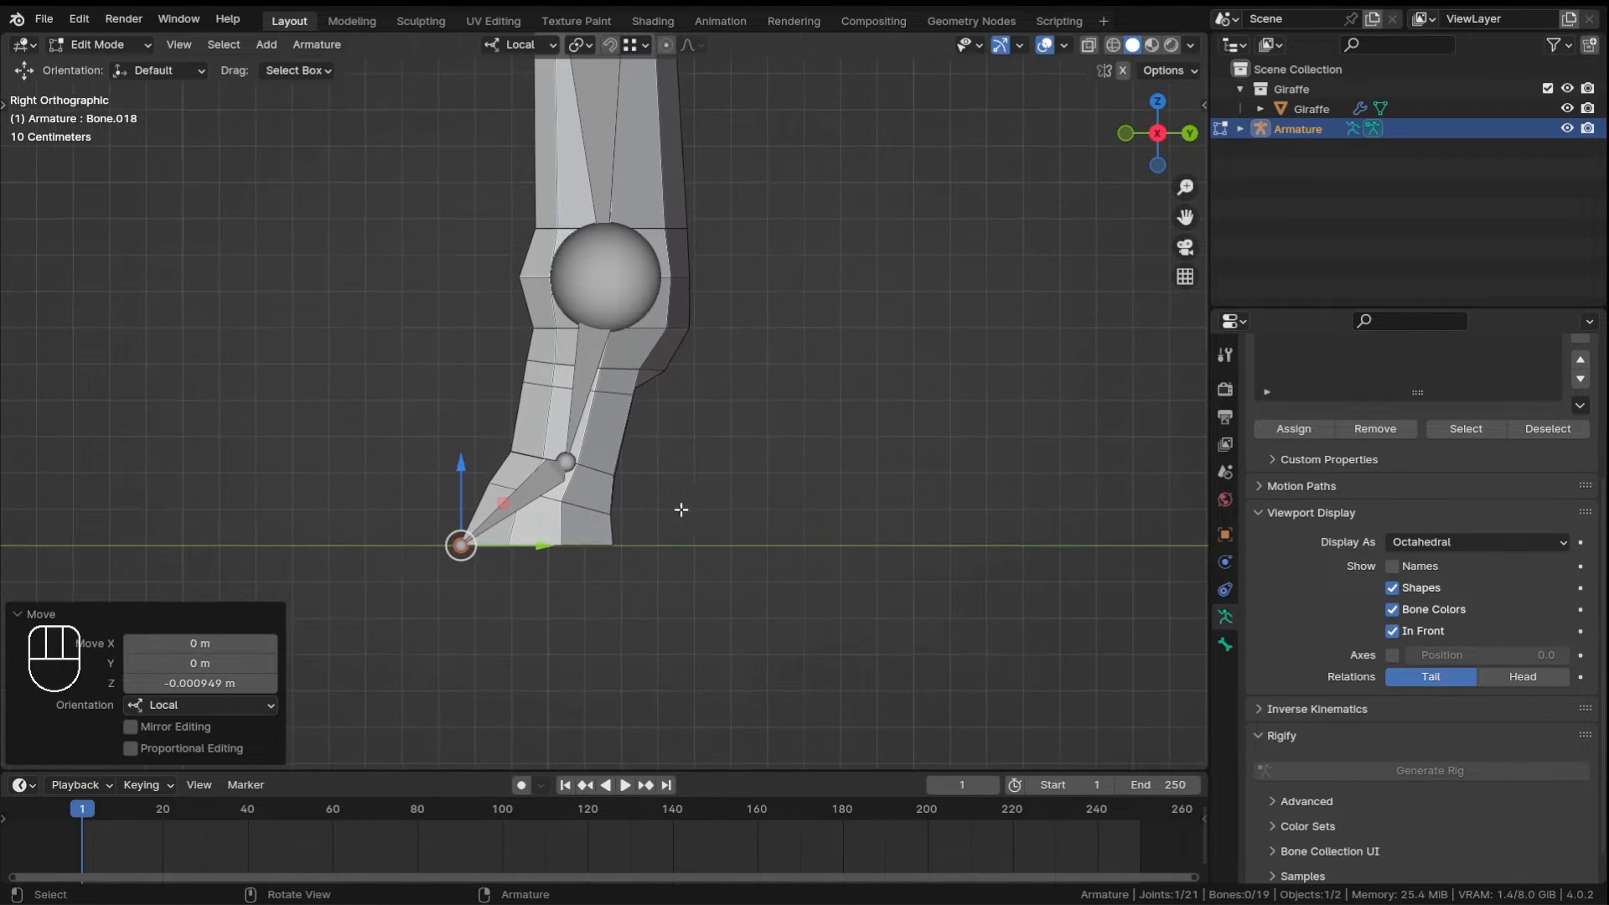
- Duplicate the four front leg bones and move the copy about 3.9 m along local Y onto the hind leg
left_click(574, 467)
middle_click_drag(733, 463, 683, 579, "shift")
middle_click_drag(737, 456, 743, 633, "ctrl")
middle_click_drag(787, 301, 750, 610, "shift")
middle_click_drag(710, 298, 703, 347, "shift")
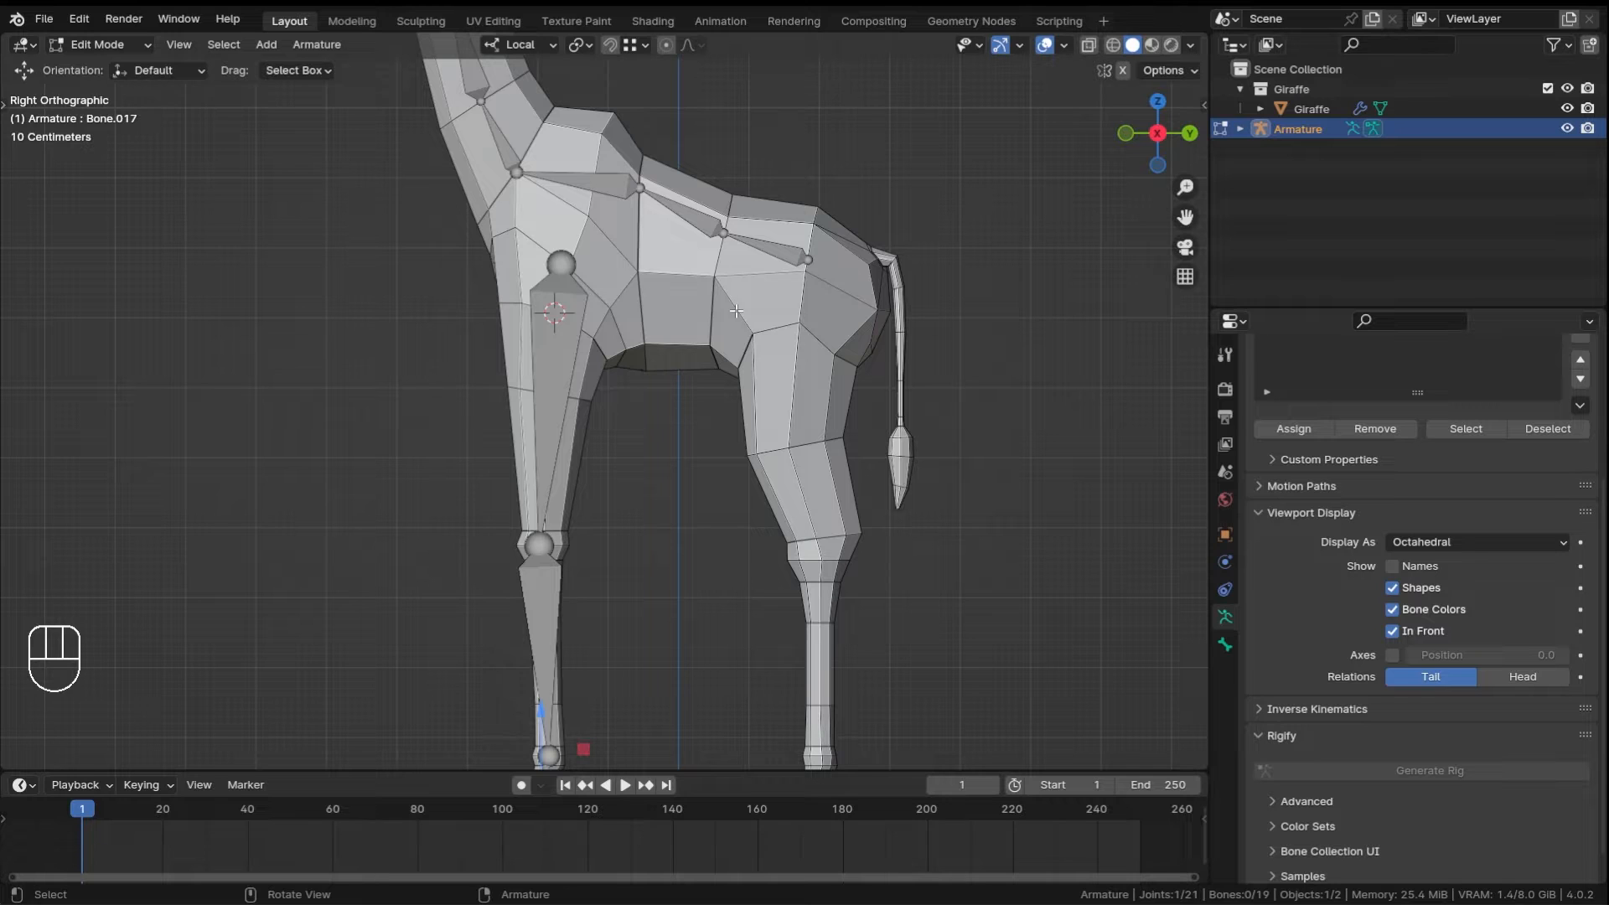
middle_click_drag(802, 289, 647, 321, "shift")
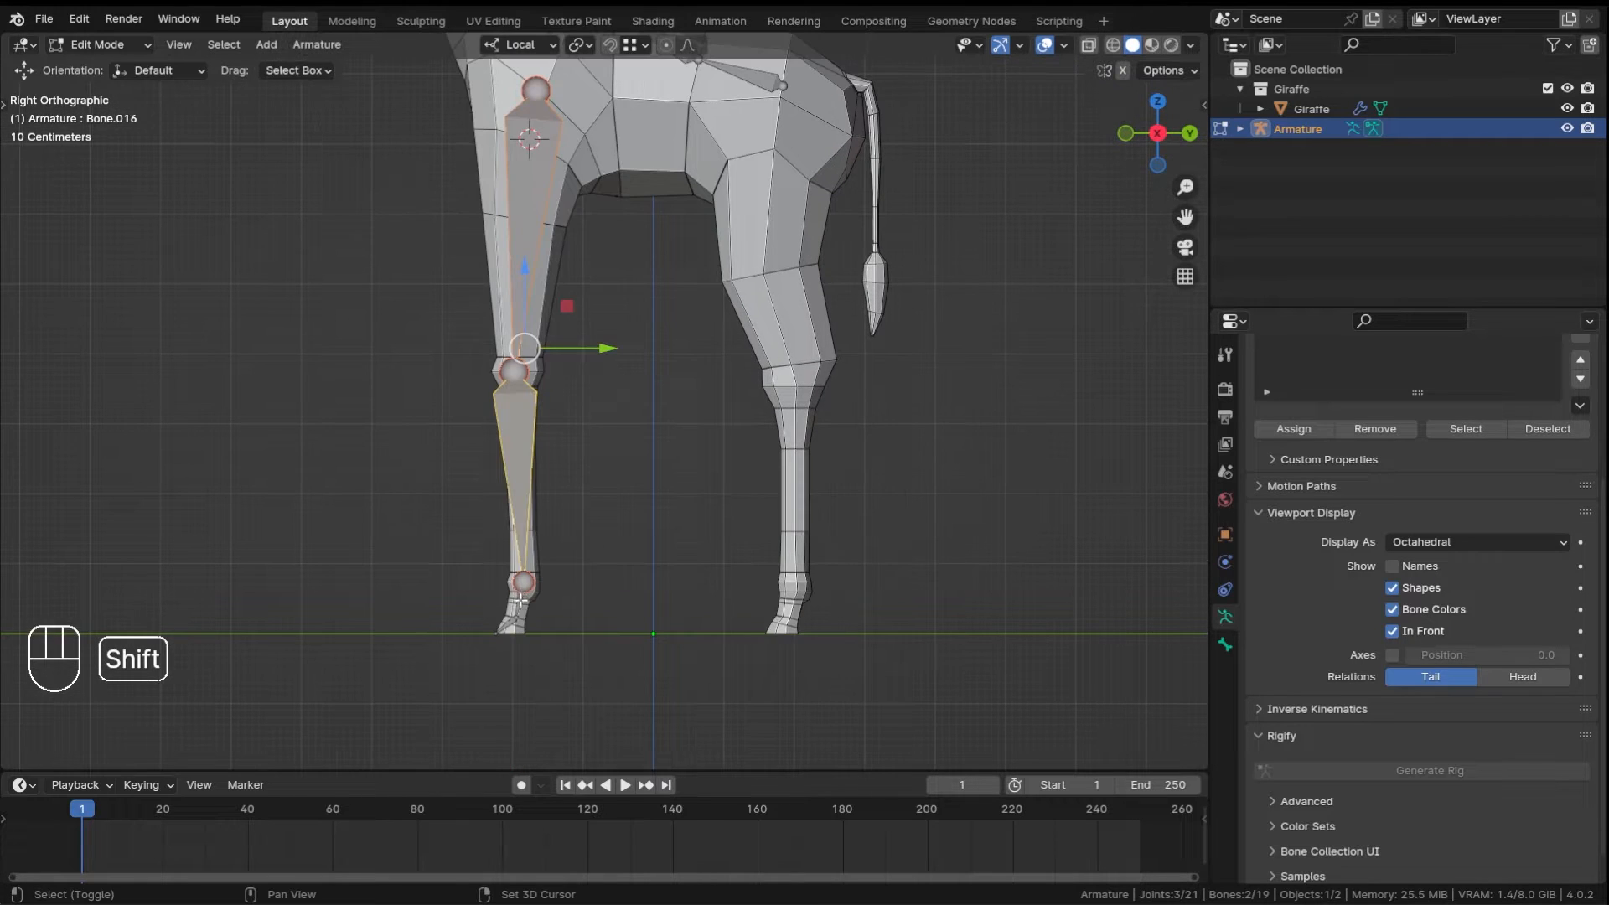
left_click(520, 604, "shift")
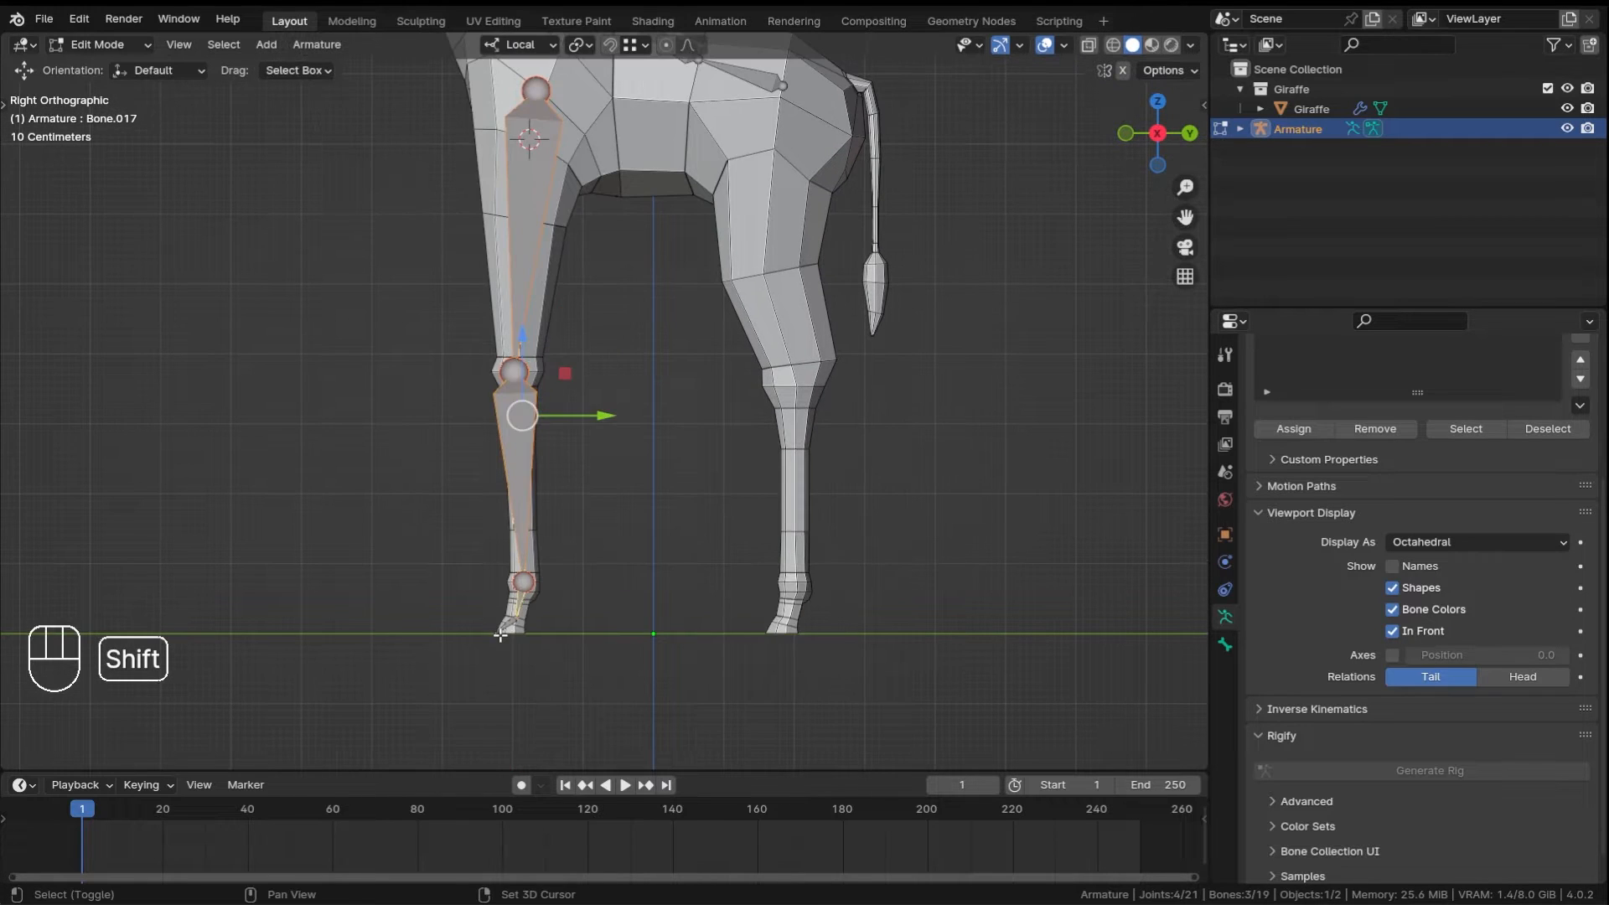
middle_click_drag(651, 511, 605, 541, "shift")
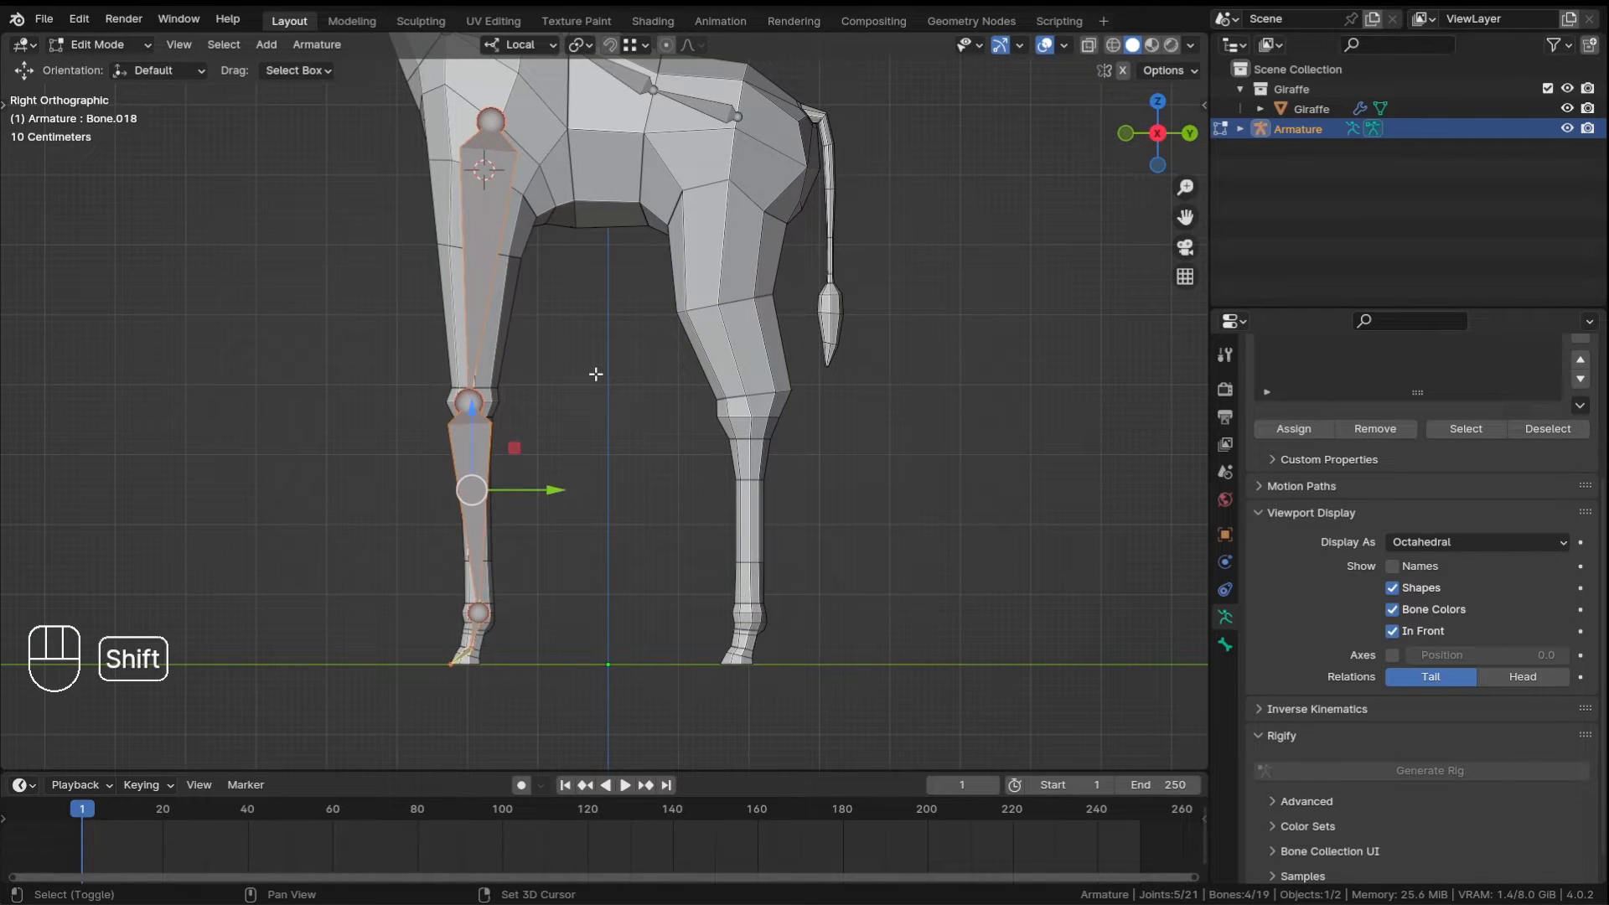
key("shift+d")
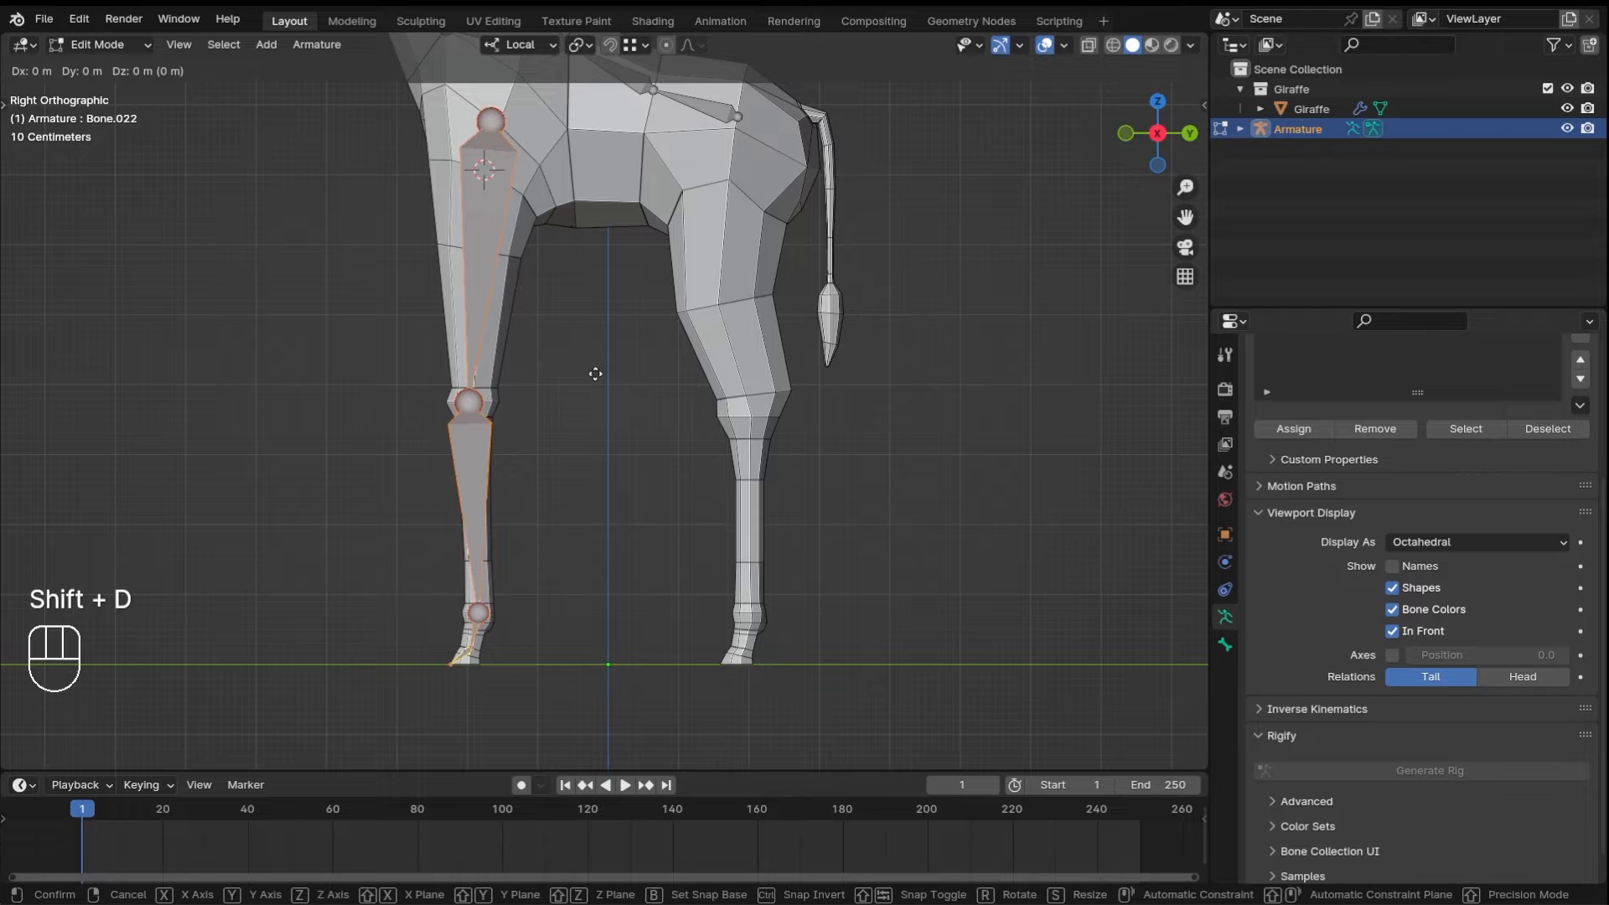
key("y")
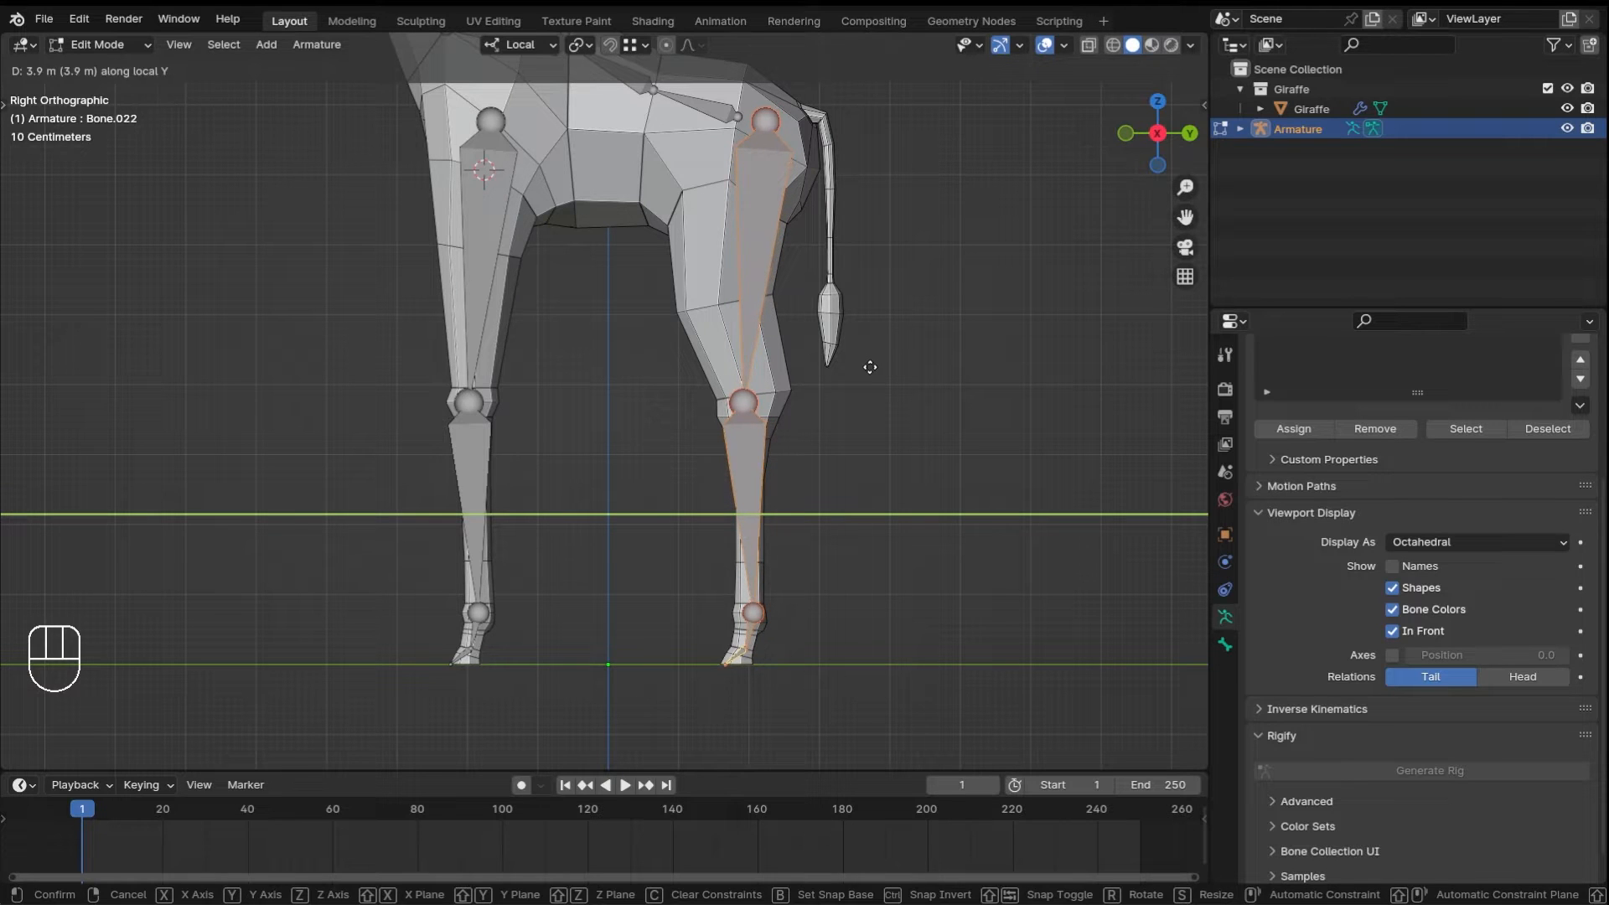
left_click(869, 367)
- Center the hind leg's lower foot joint in the mesh and shift its ankle joint about -0.04 m in Y
middle_click_drag(846, 587, 761, 432, "shift")
middle_click_drag(761, 432, 765, 325, "ctrl")
middle_click_drag(840, 564, 758, 314, "shift")
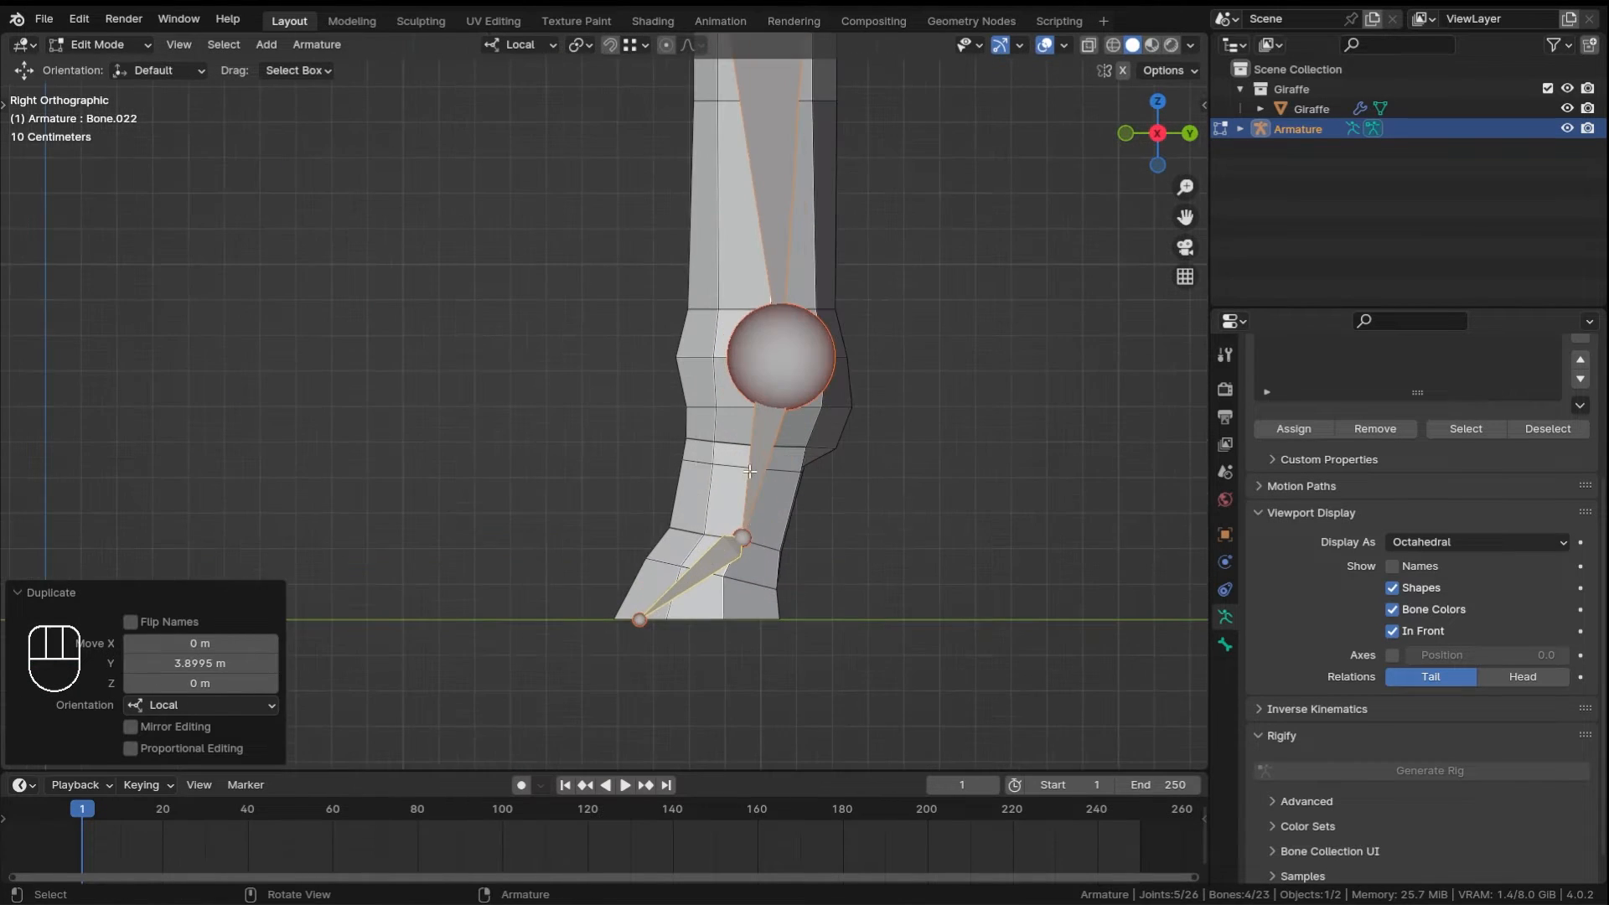
left_click(744, 539)
left_click_drag(818, 537, 812, 534)
left_click(770, 355)
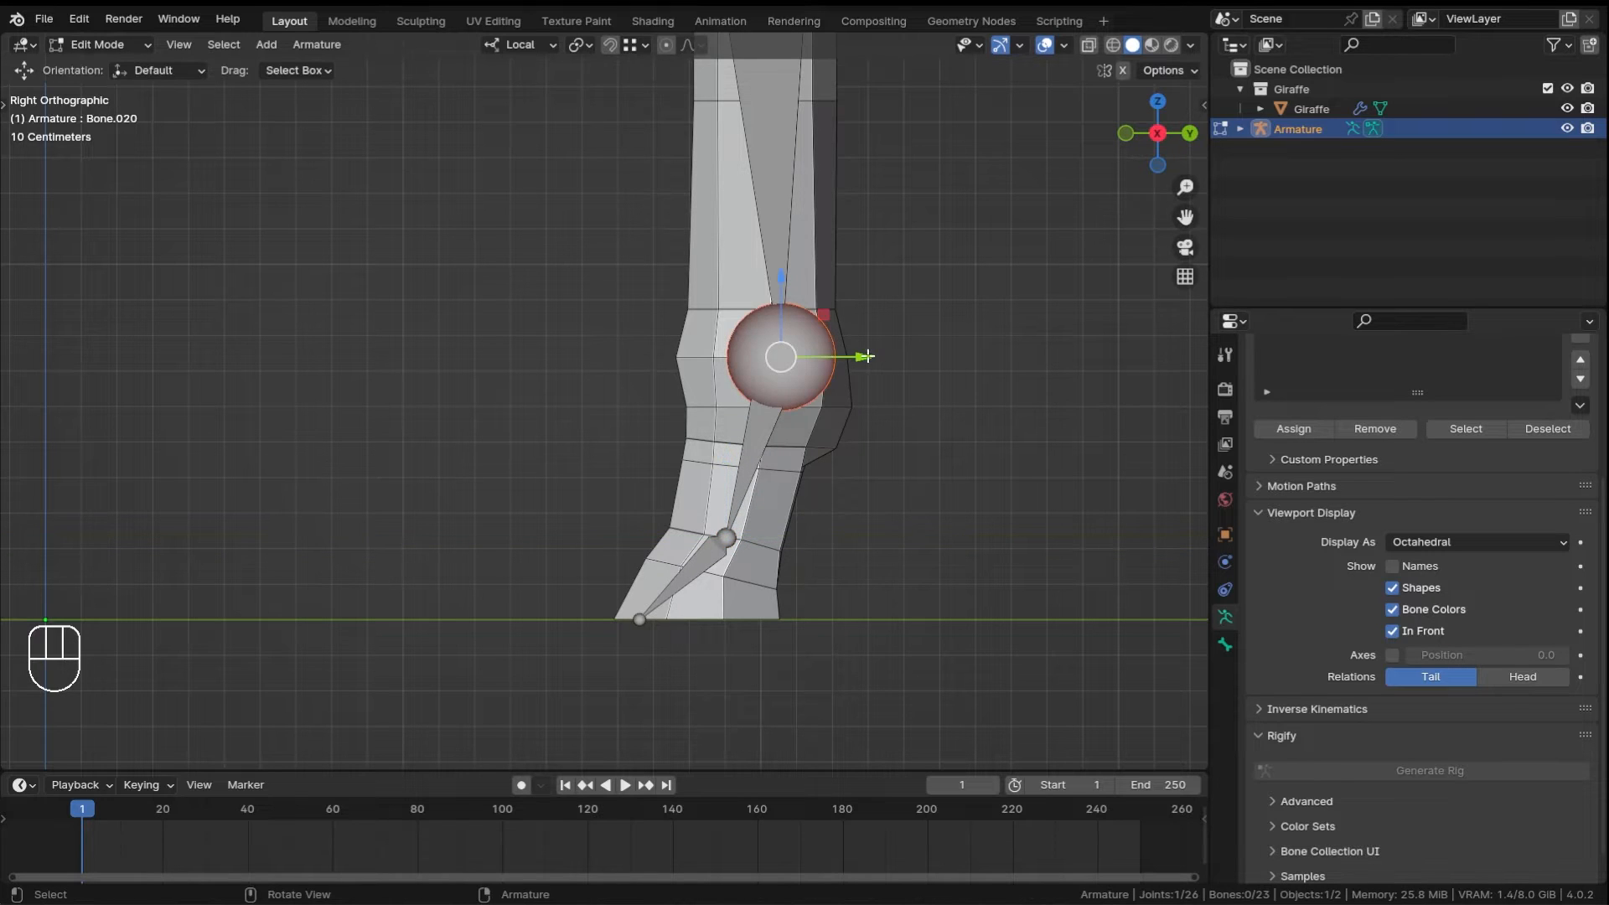
left_click_drag(868, 356, 854, 355)
- Reposition the hind leg's knee joint within the mesh knee, fine-tuning it in Z
middle_click_drag(875, 243, 808, 583, "shift")
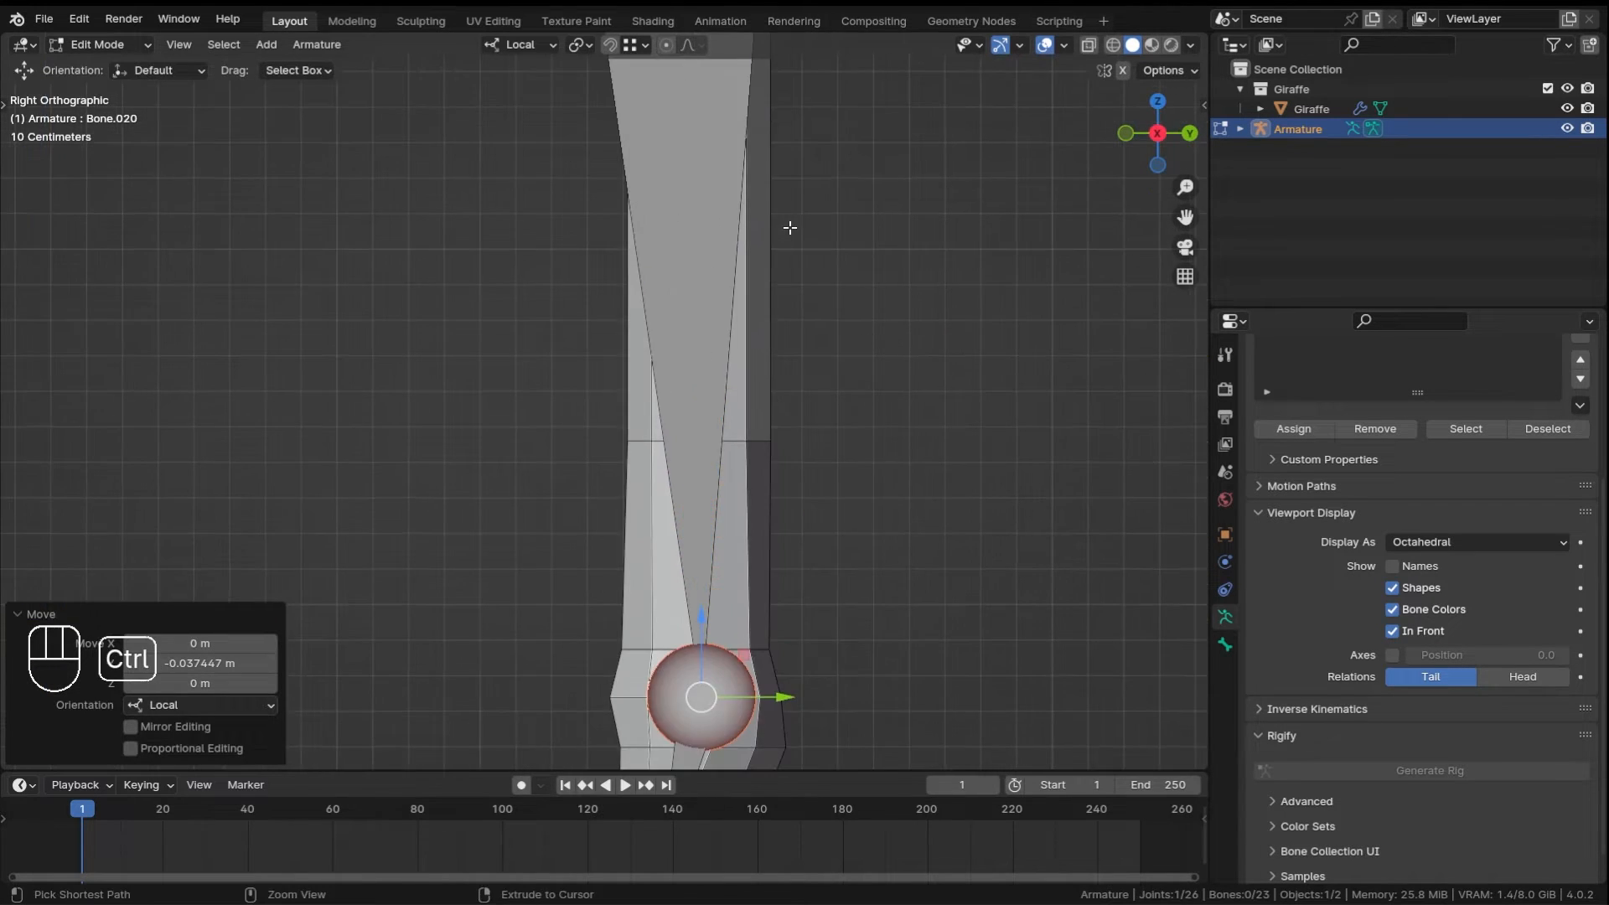
middle_click_drag(790, 226, 783, 353, "ctrl")
middle_click_drag(738, 183, 712, 497, "shift")
left_click(613, 381)
middle_click_drag(637, 376, 646, 239, "shift")
left_click_drag(634, 243, 636, 284)
middle_click_drag(652, 264, 659, 171, "ctrl")
left_click_drag(482, 360, 483, 357)
middle_click_drag(599, 369, 586, 460, "ctrl")
middle_click_drag(603, 201, 650, 460, "shift")
middle_click_drag(646, 216, 641, 322, "ctrl")
middle_click_drag(644, 159, 630, 354, "shift")
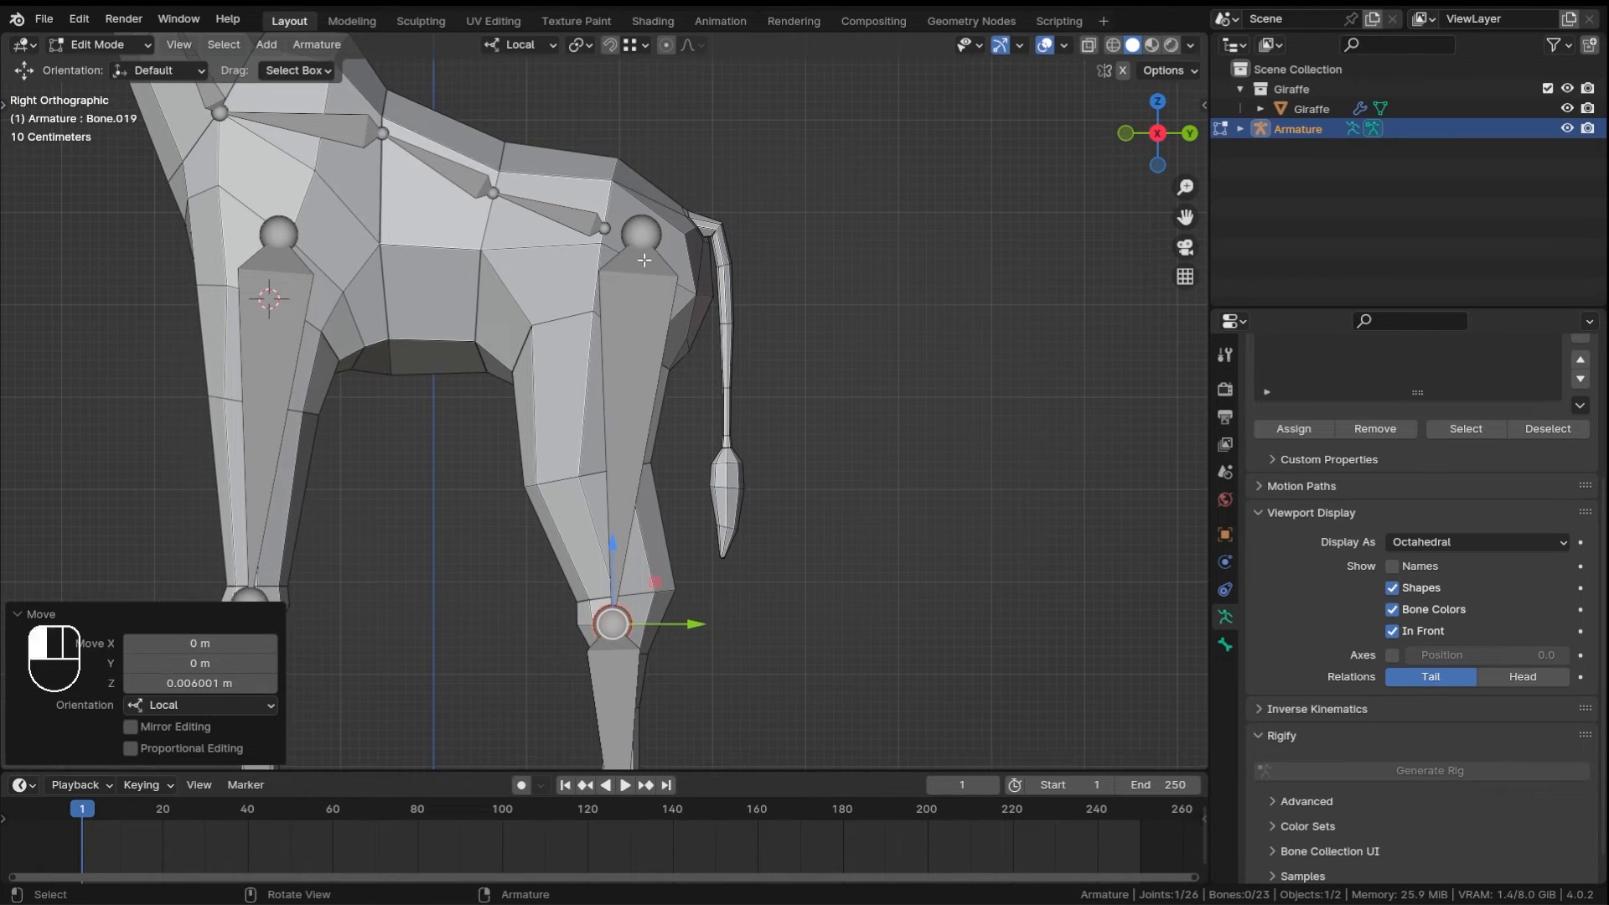
- Move the hind leg's top joint about -0.49 m in Y and -0.85 m in Z into the upper thigh
left_click(629, 354)
left_click(641, 233)
left_click_drag(683, 192, 639, 272)
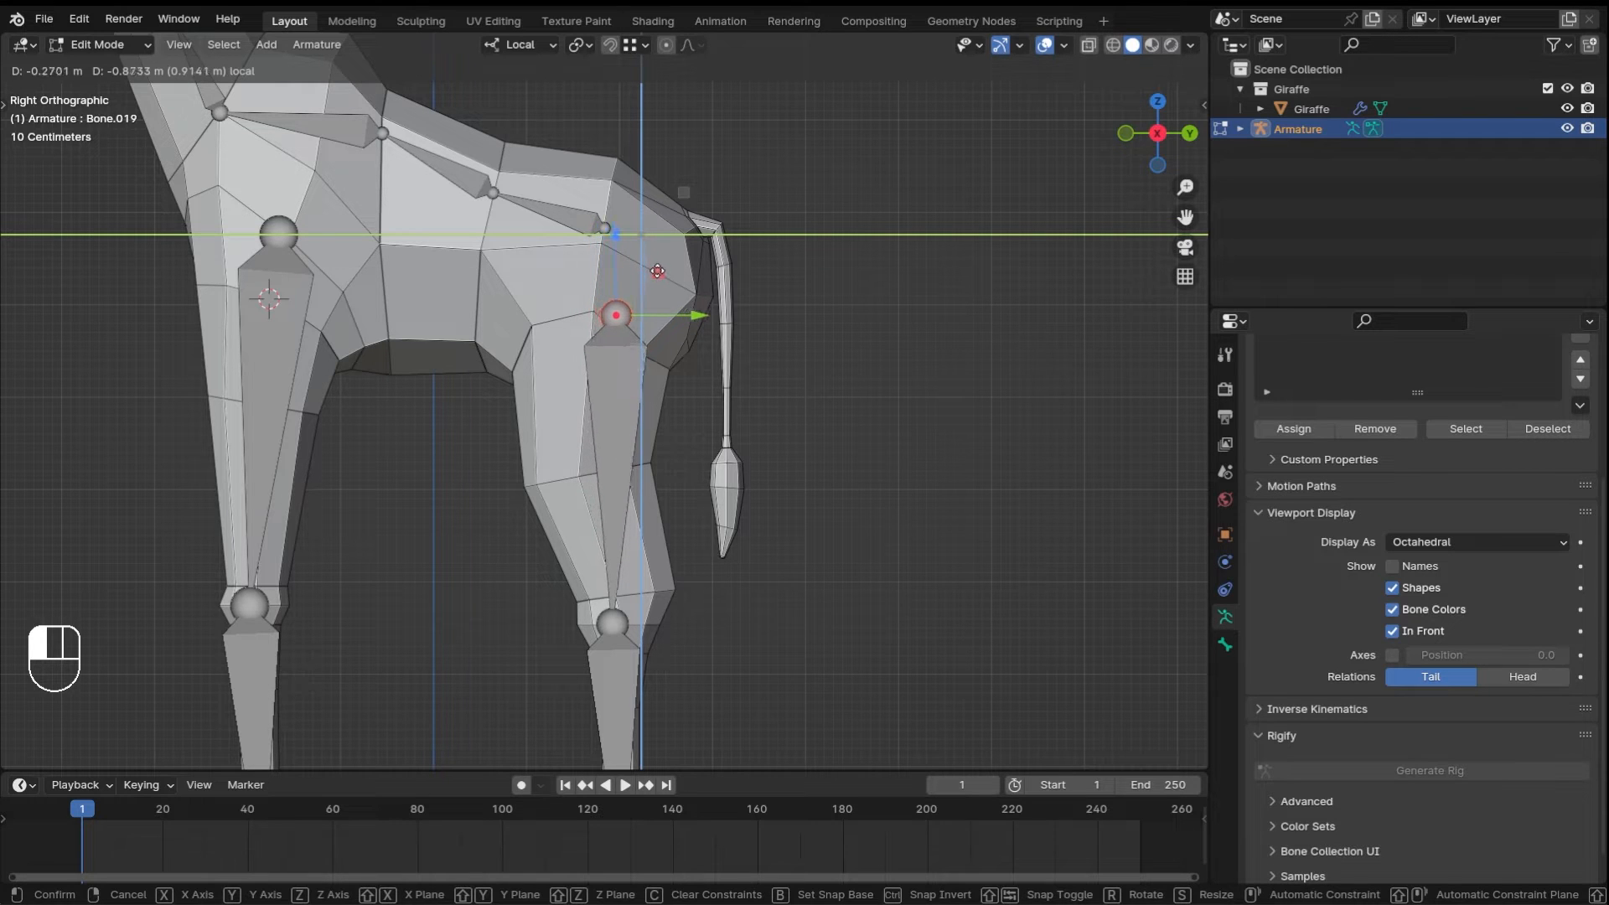
left_click_drag(638, 269, 638, 269)
middle_click_drag(697, 510, 704, 371, "shift")
middle_click_drag(704, 371, 671, 459, "ctrl")
middle_click_drag(650, 532, 685, 437, "ctrl")
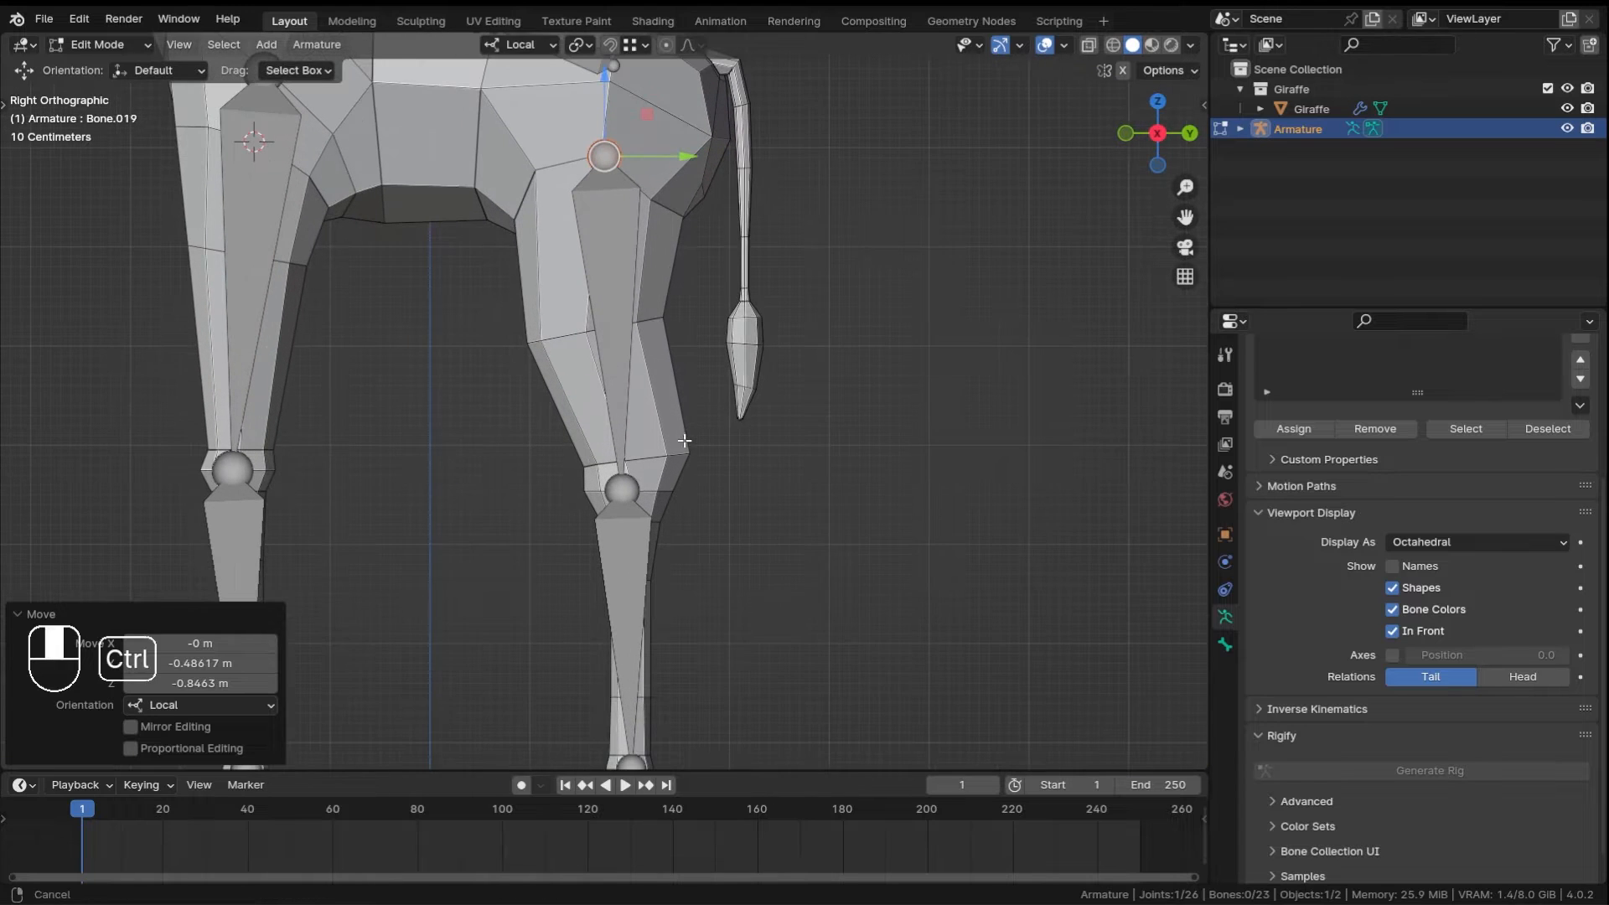
middle_click_drag(650, 316, 772, 264, "ctrl")
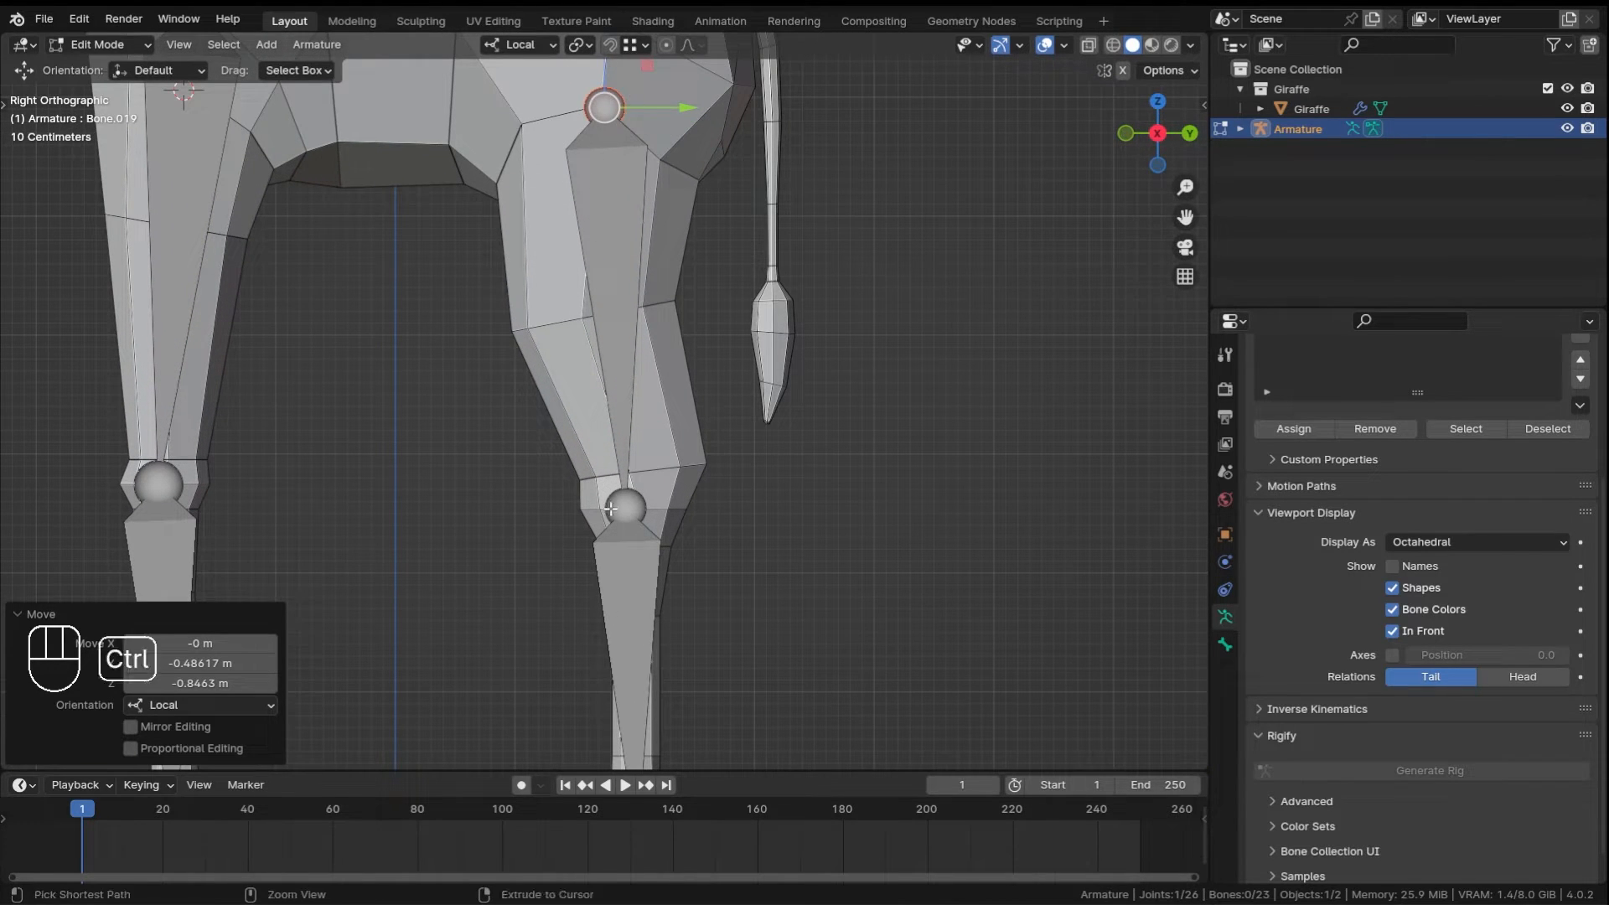
middle_click_drag(589, 212, 692, 467, "ctrl")
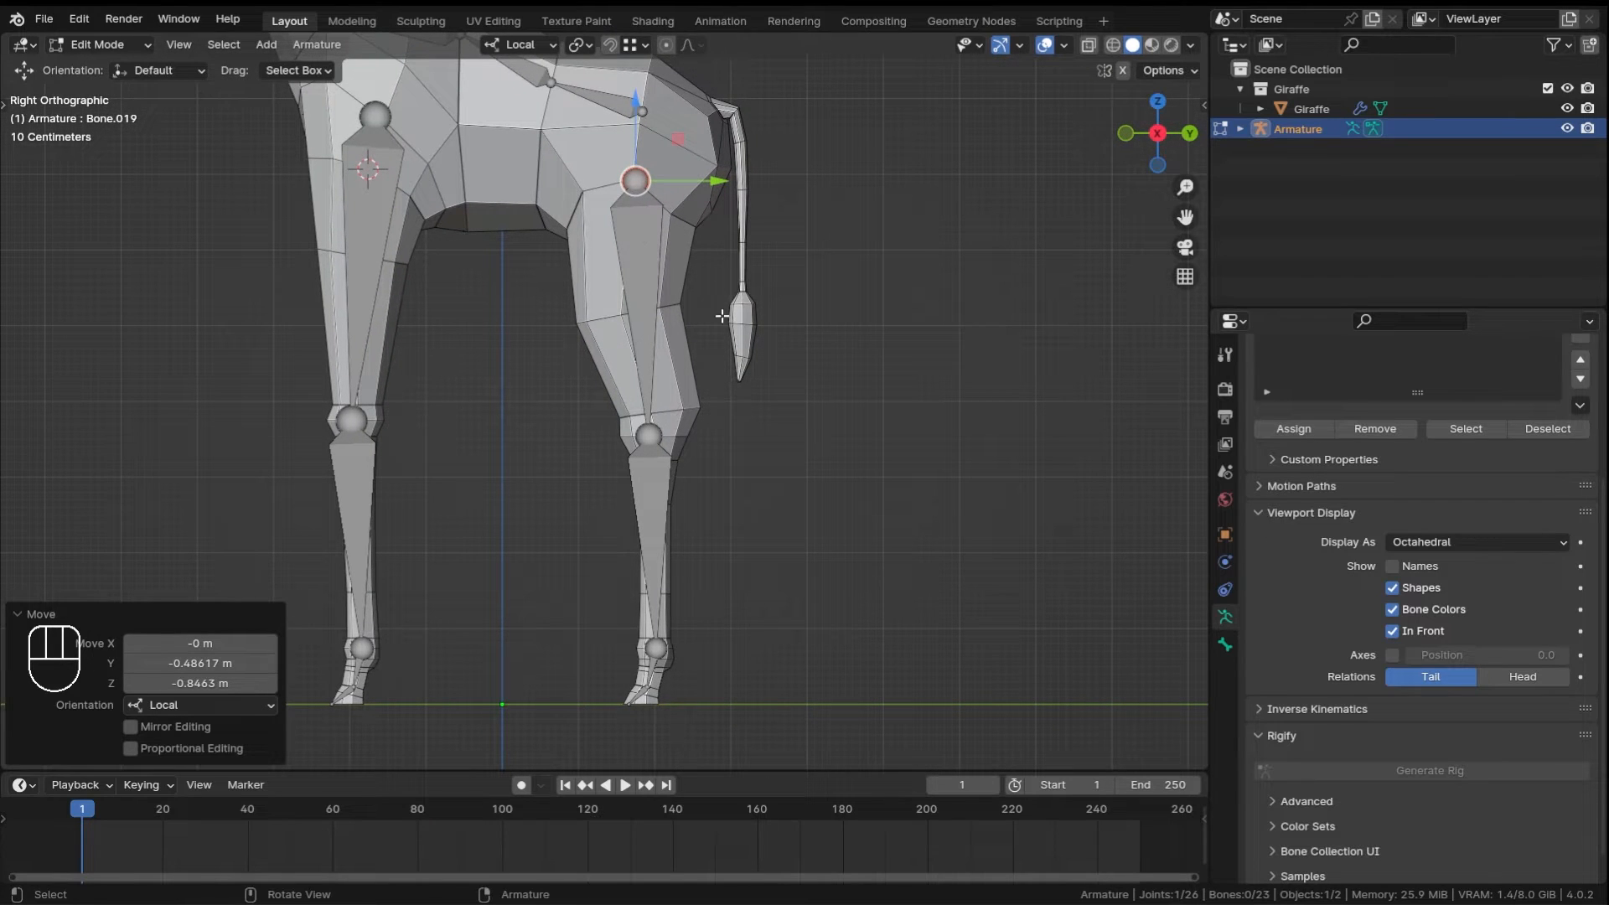
- Nudge the hind knee joint in Y and shift the hind leg's top joint about 0.08 m in Y
left_click(650, 437)
left_click_drag(721, 437, 719, 438)
middle_click_drag(635, 164, 645, 307, "shift")
left_click(645, 323)
left_click_drag(704, 326, 717, 328)
left_click_drag(652, 245, 658, 249)
right_click(659, 249)
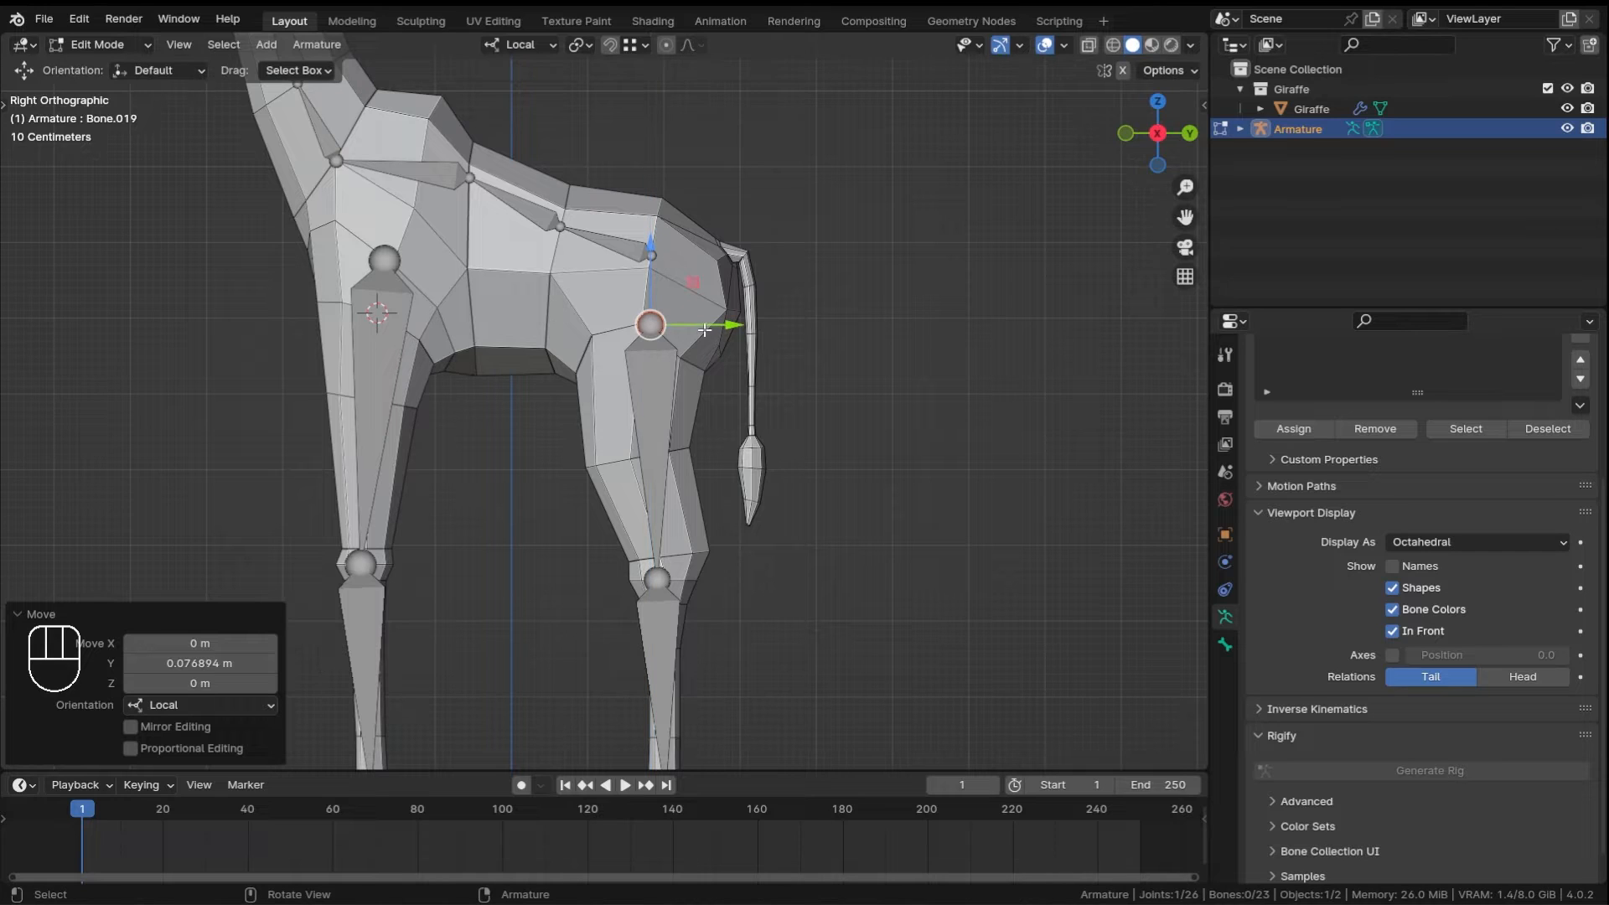
- Subdivide the upper hind leg bone and shift the new middle joint forward to the bend in the leg
left_click(651, 472)
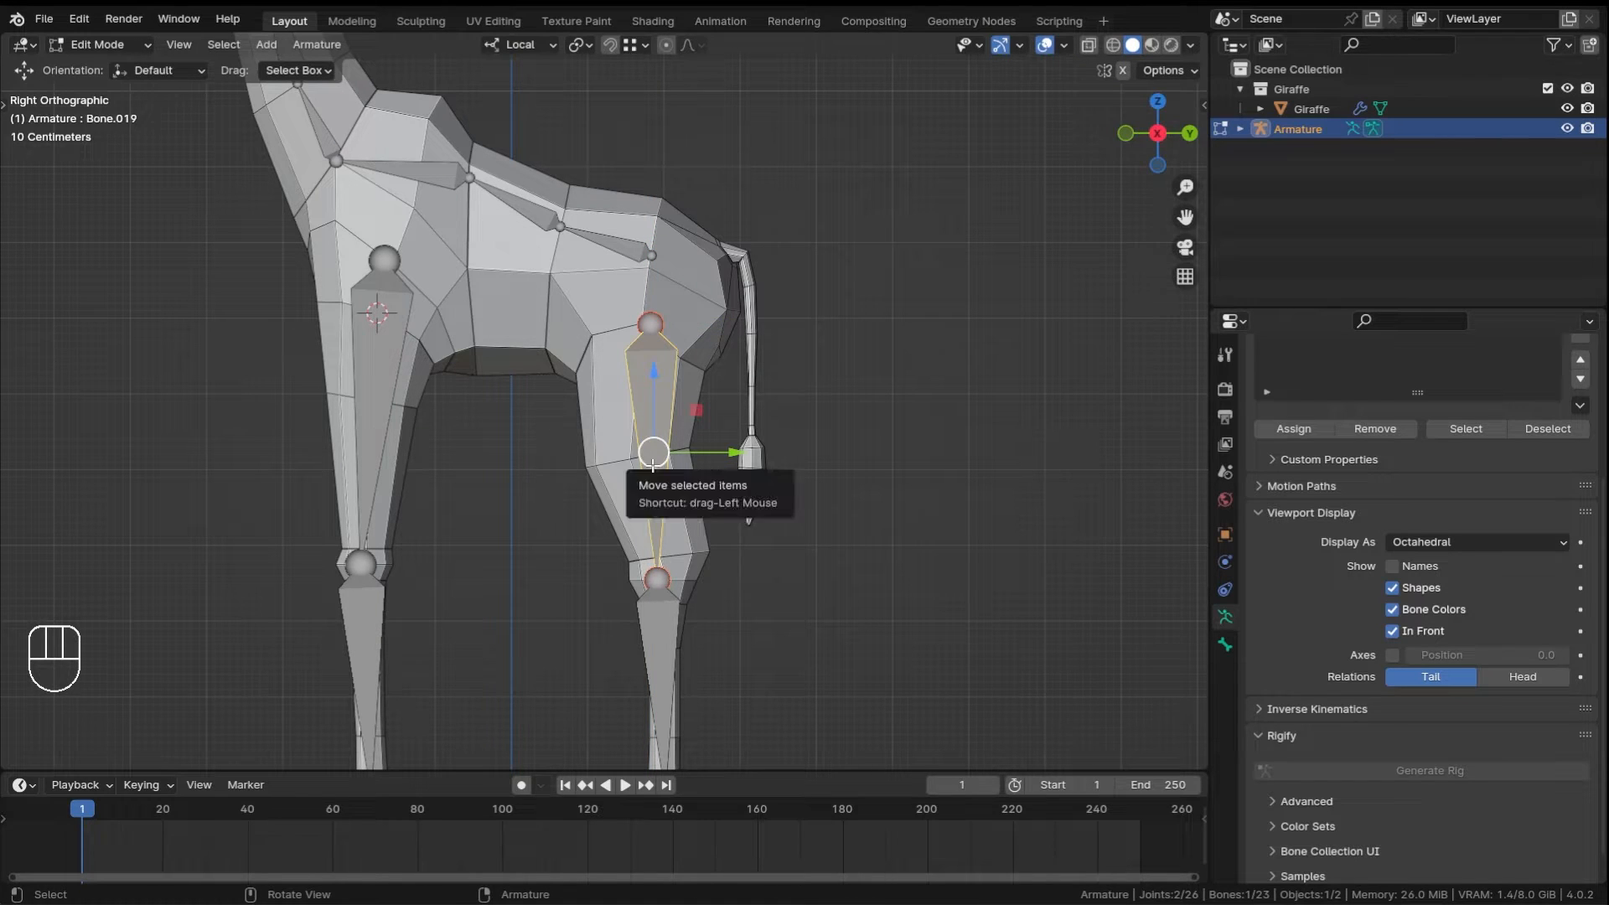
right_click(643, 486)
left_click(646, 468)
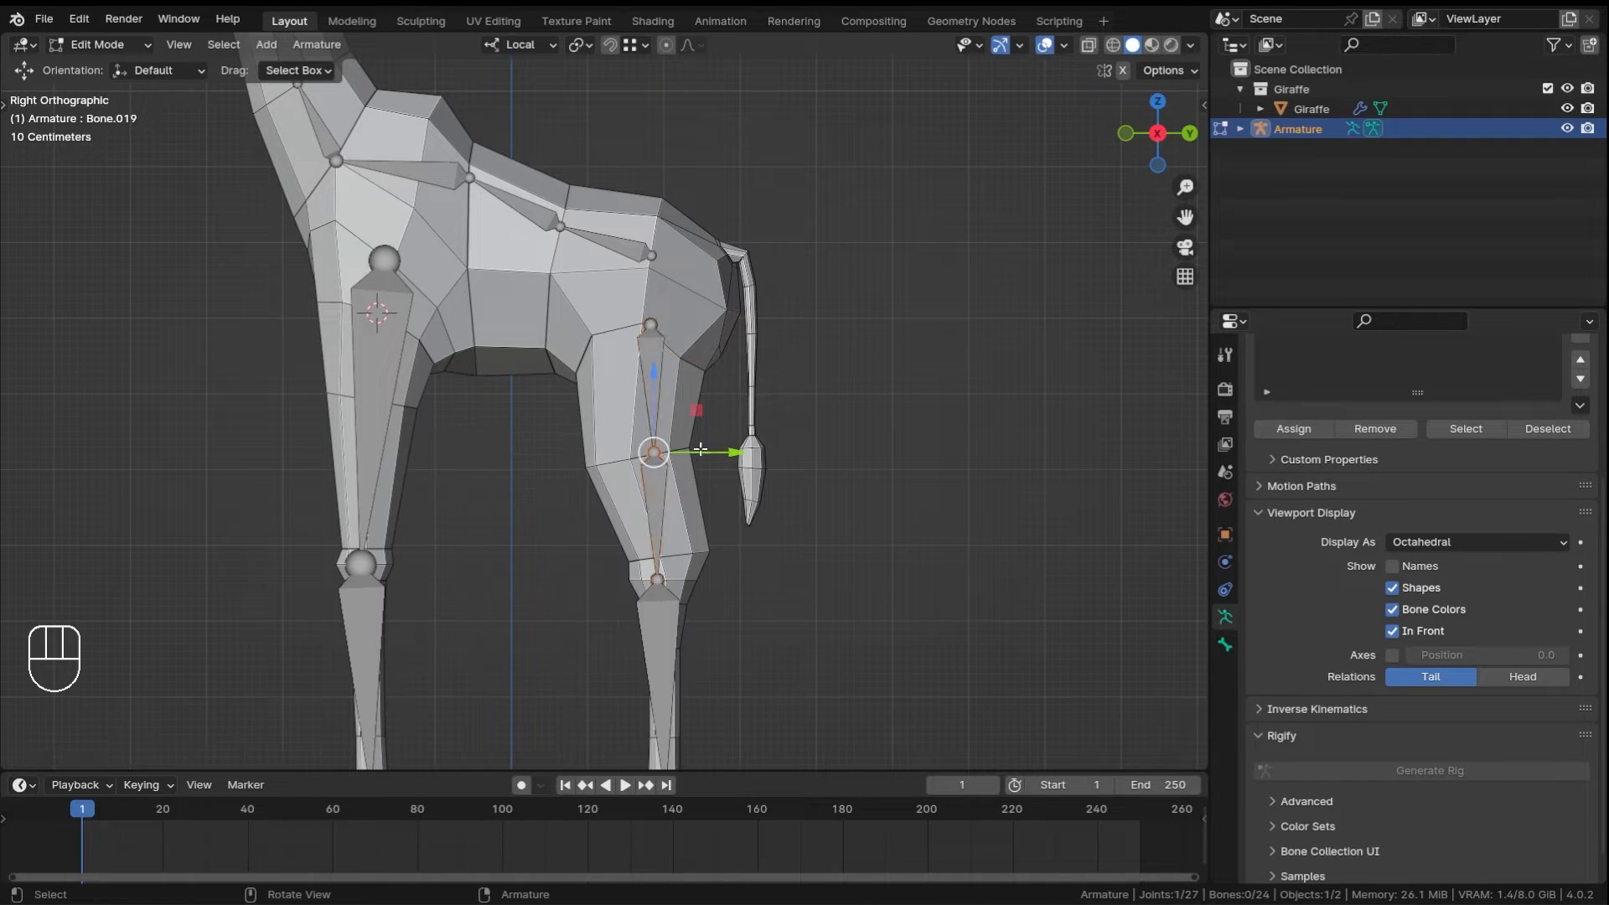
left_click_drag(696, 411, 676, 415)
- Raise the hind leg's top joint slightly toward the hip and nudge the knee joint backward in Y
left_click(656, 322)
mouse_move(705, 282)
left_mouse_down()
mouse_move(711, 244)
mouse_move(702, 255)
left_mouse_up()
left_click(659, 581)
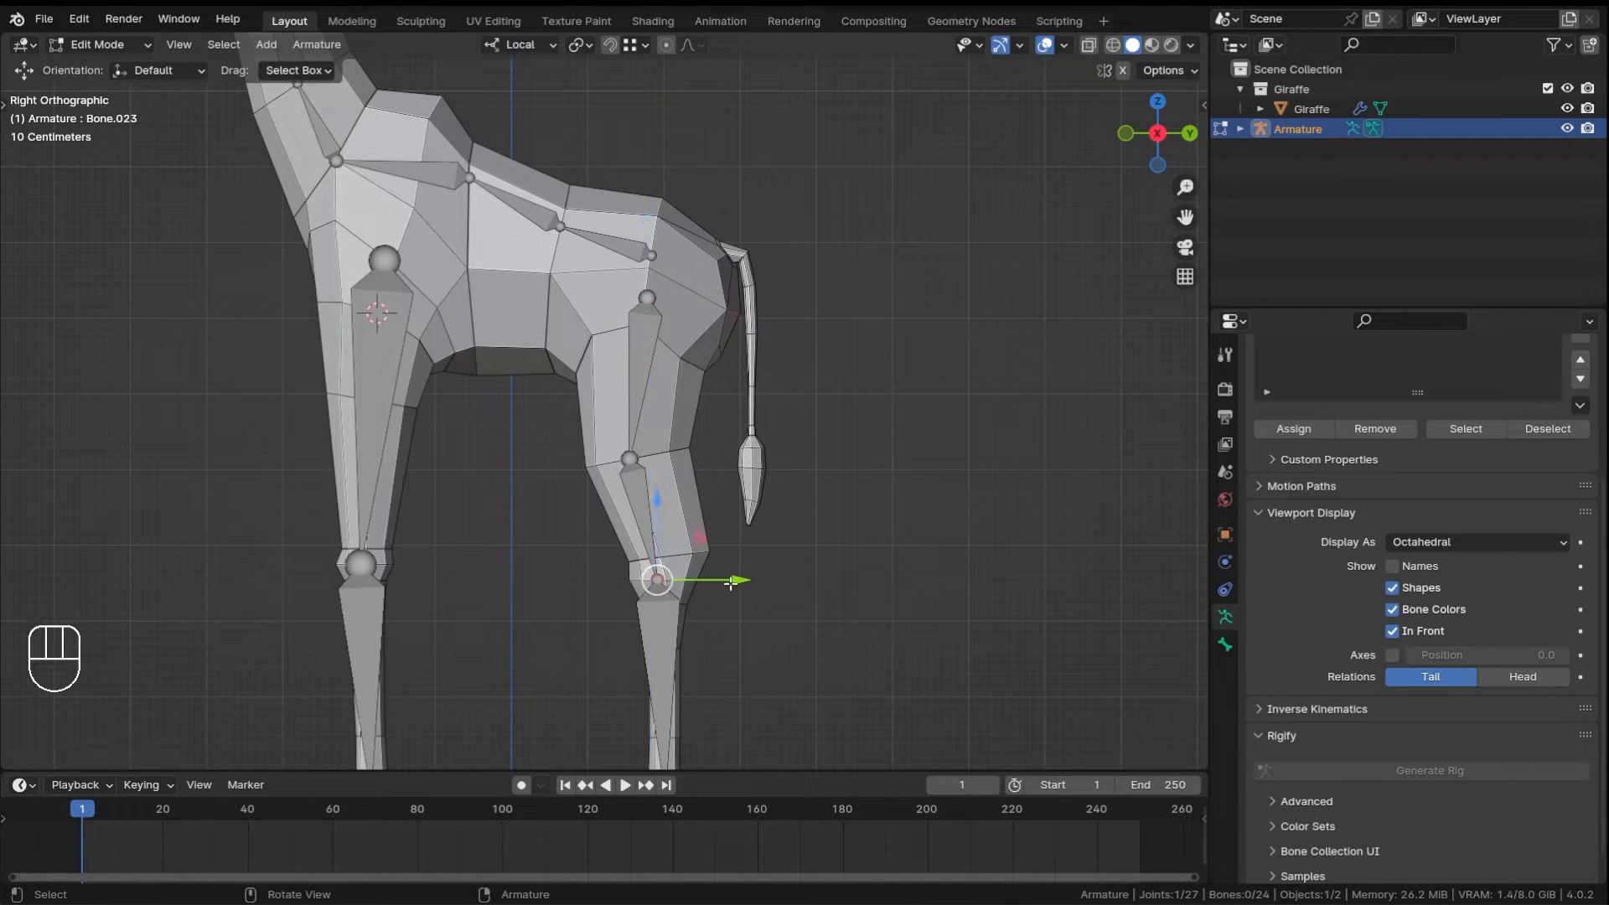
left_click_drag(731, 583, 737, 582)
middle_click_drag(822, 424, 792, 460, "ctrl")
middle_click_drag(786, 458, 774, 382, "shift")
middle_click_drag(658, 417, 627, 322, "ctrl")
- Shift the middle joint between the two upper hind leg bones slightly backward in Y and save the file
left_click(626, 309)
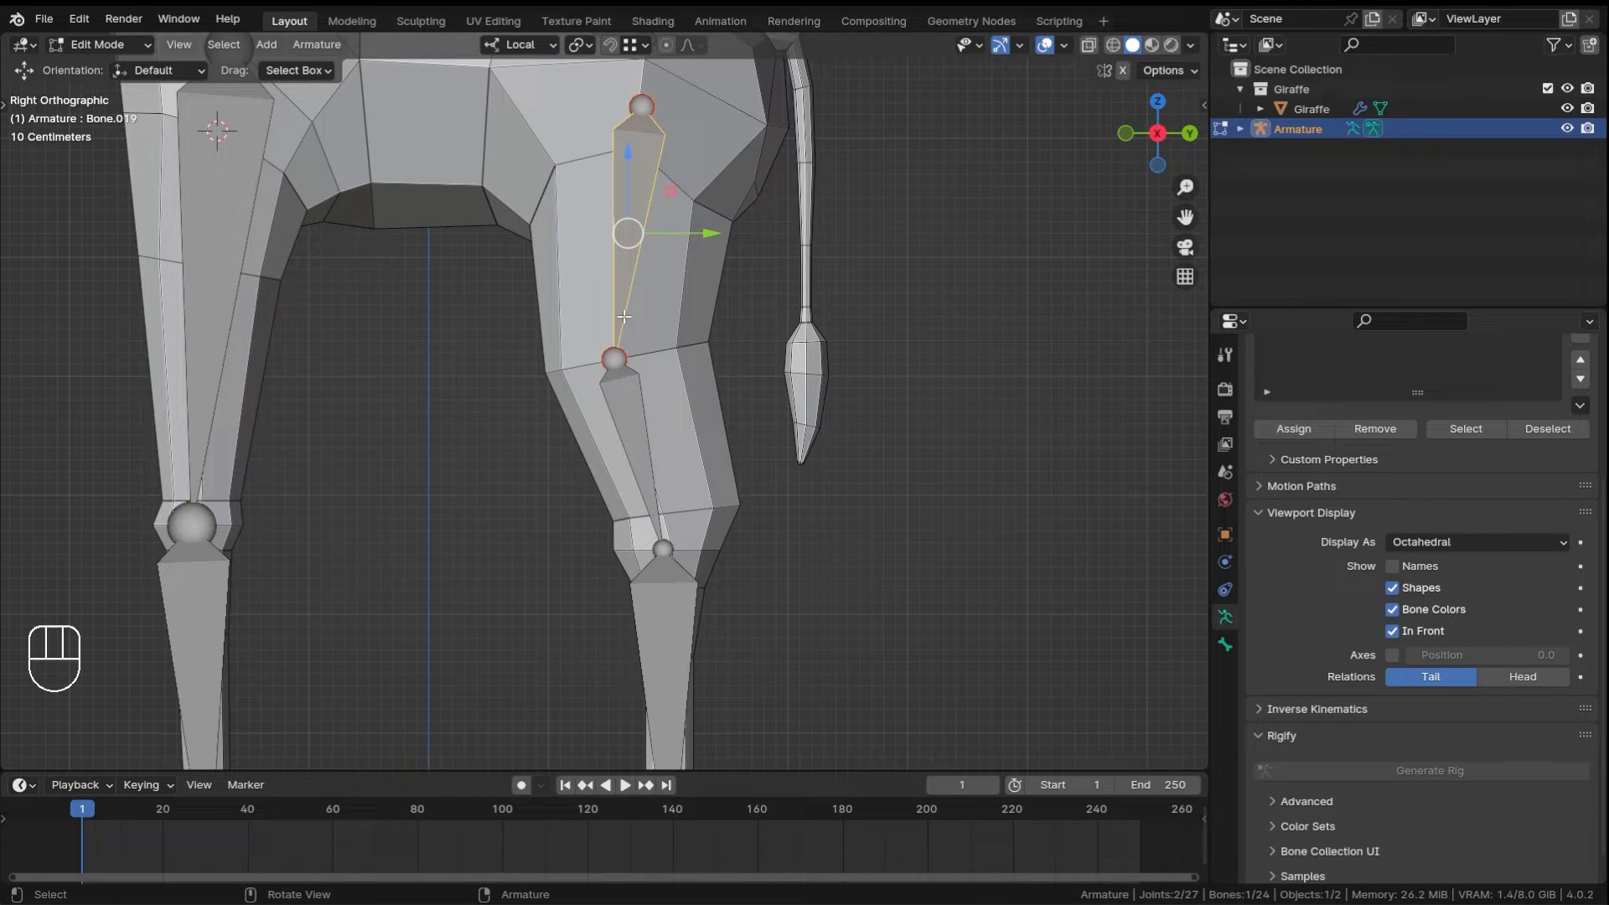
left_click(636, 430, "shift")
middle_click_drag(737, 252, 649, 290, "ctrl")
left_click(618, 520)
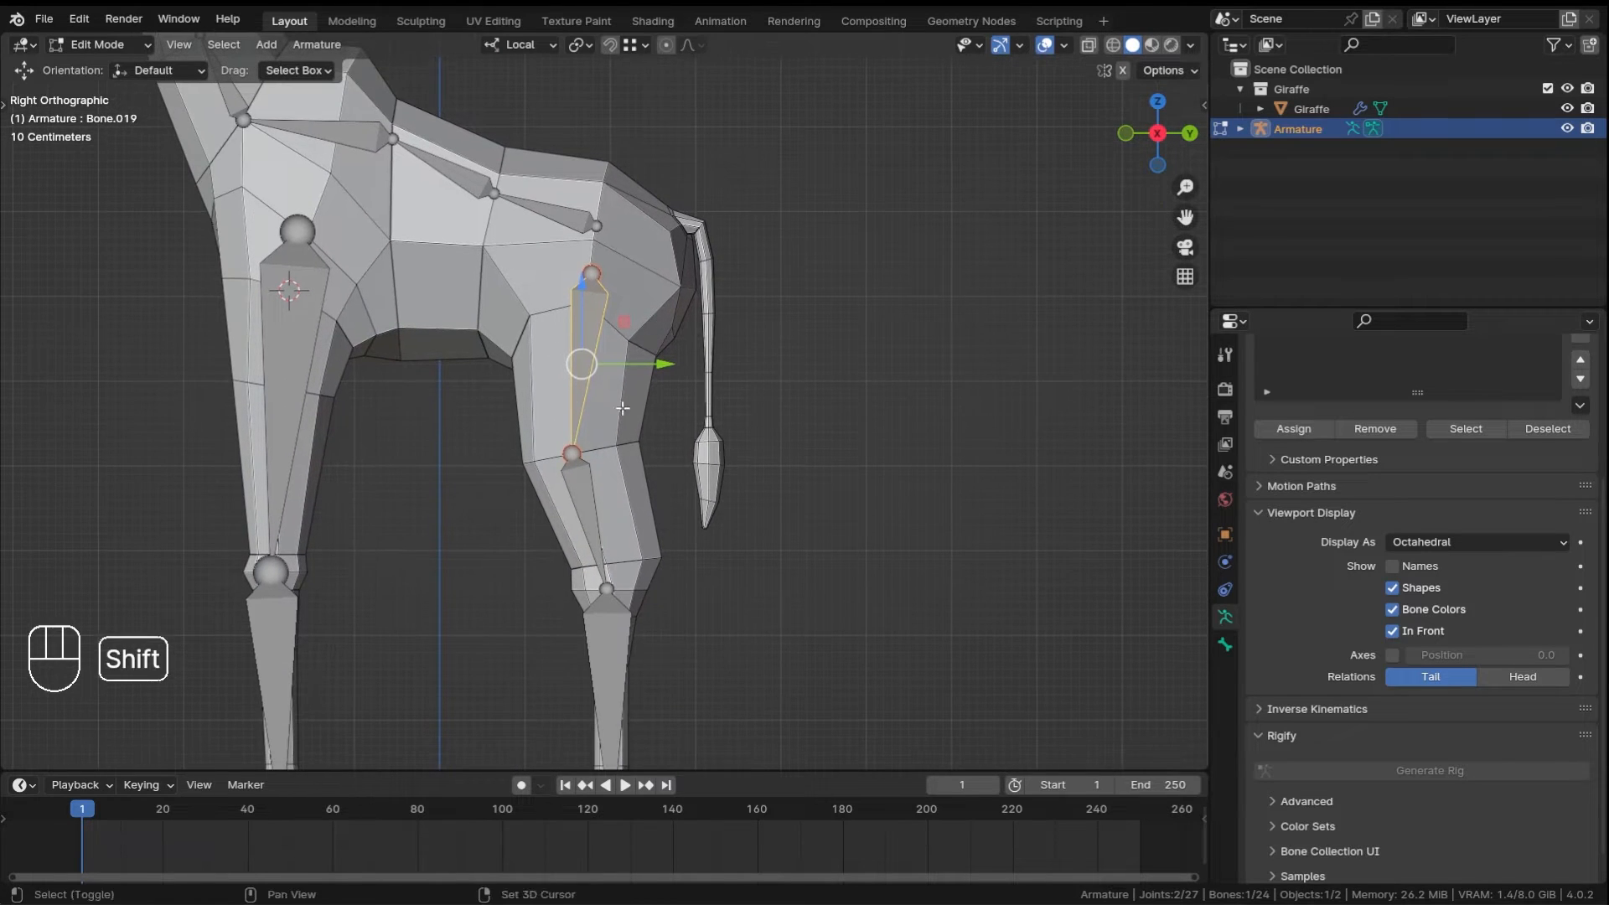
left_click(574, 453)
left_click_drag(626, 451, 678, 442)
middle_click_drag(737, 295, 743, 313, "ctrl")
middle_click_drag(744, 313, 740, 330, "shift")
key("ctrl+s")
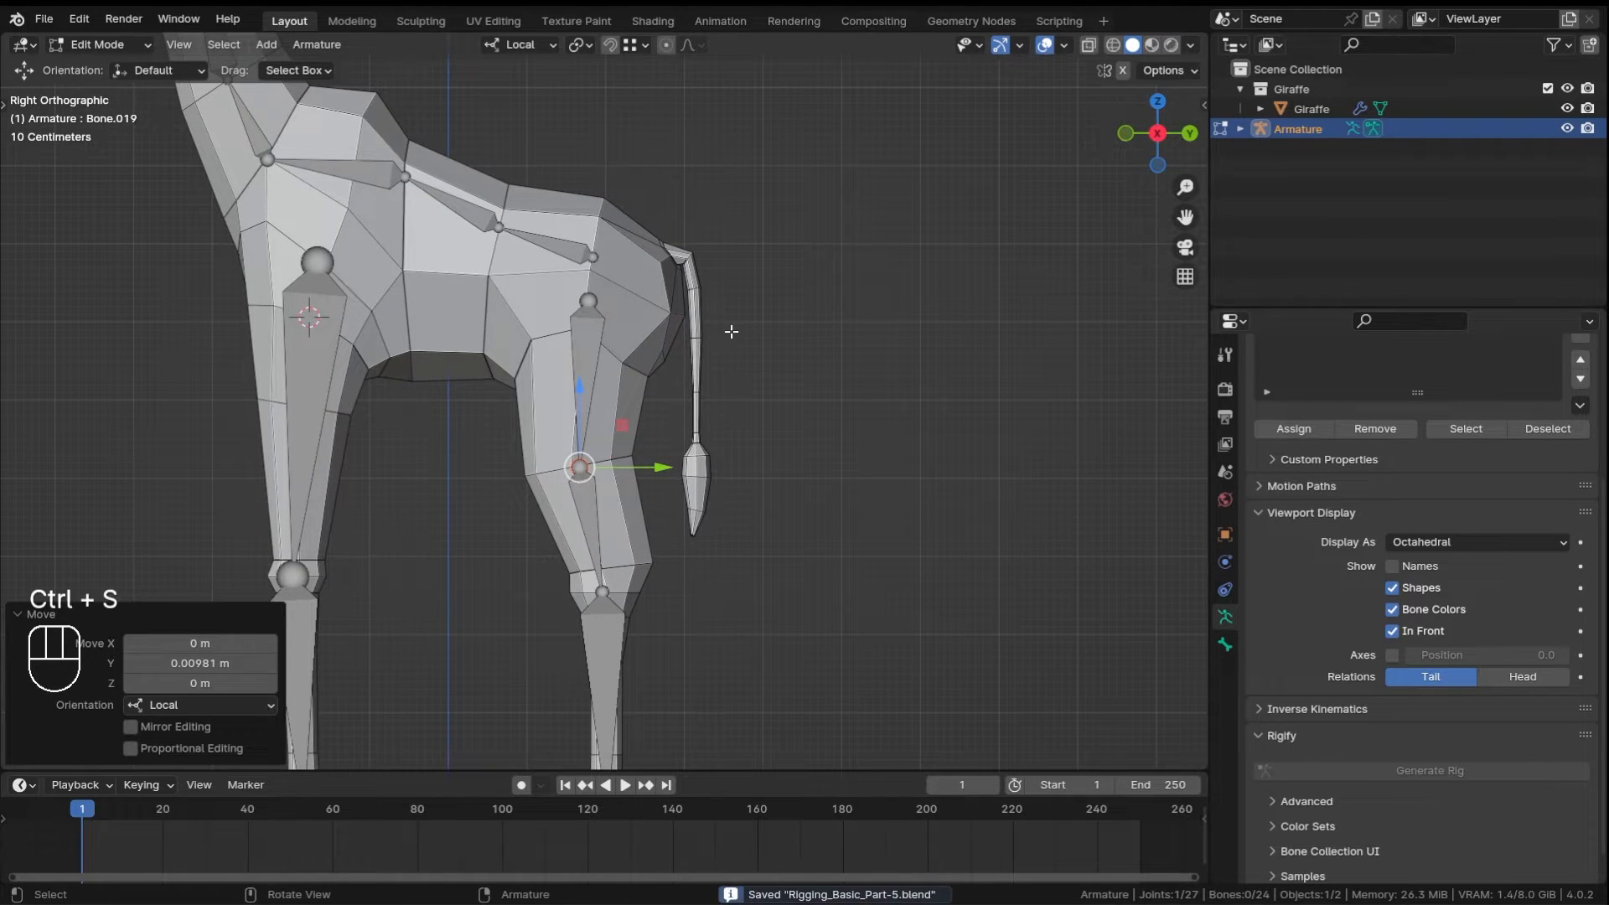
- Extrude a bone from the rear spine joint to the tail's base, plus a short bone into the tail's upper bend
middle_click_drag(781, 226, 745, 361, "shift")
middle_click_drag(647, 448, 684, 324, "ctrl")
middle_click_drag(683, 323, 676, 438, "shift")
left_click(413, 355)
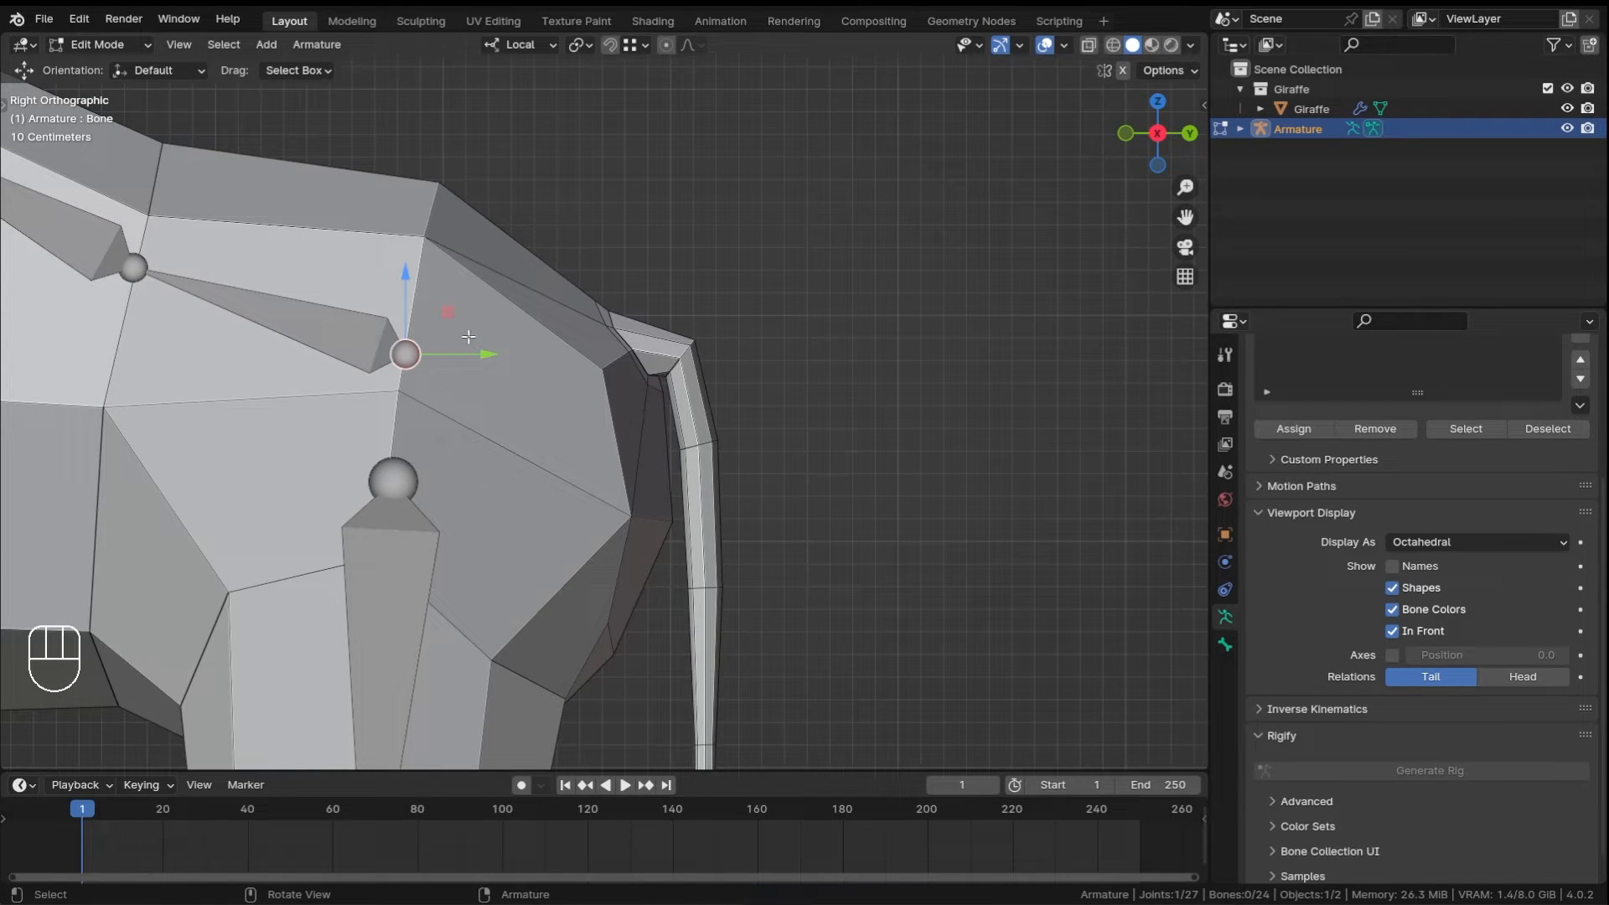
key("e")
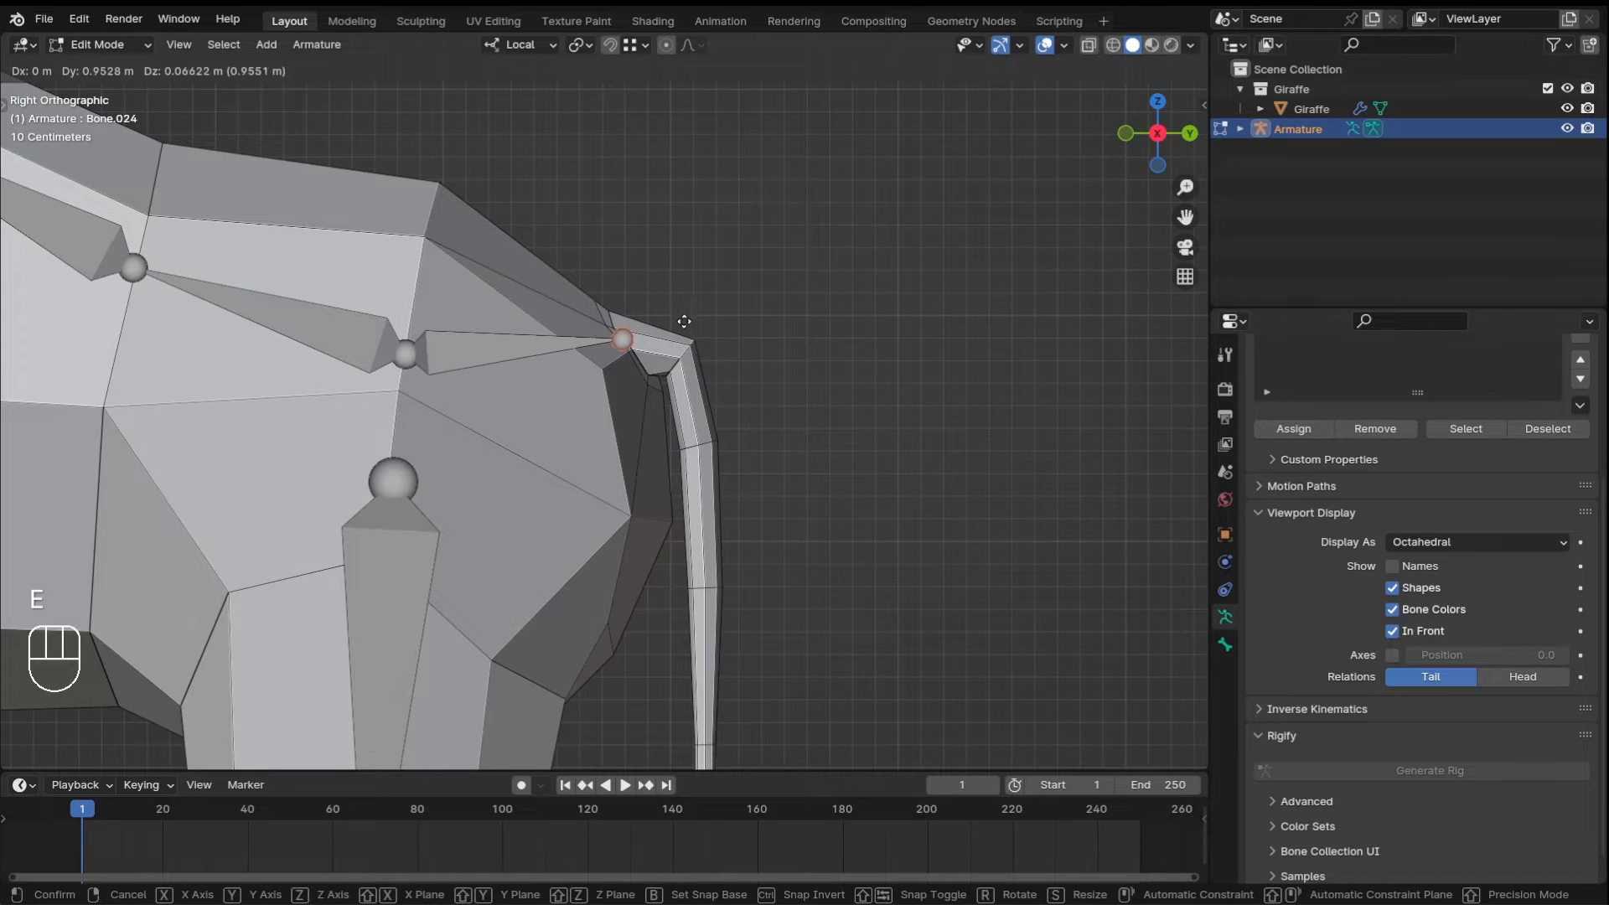
left_click(689, 326)
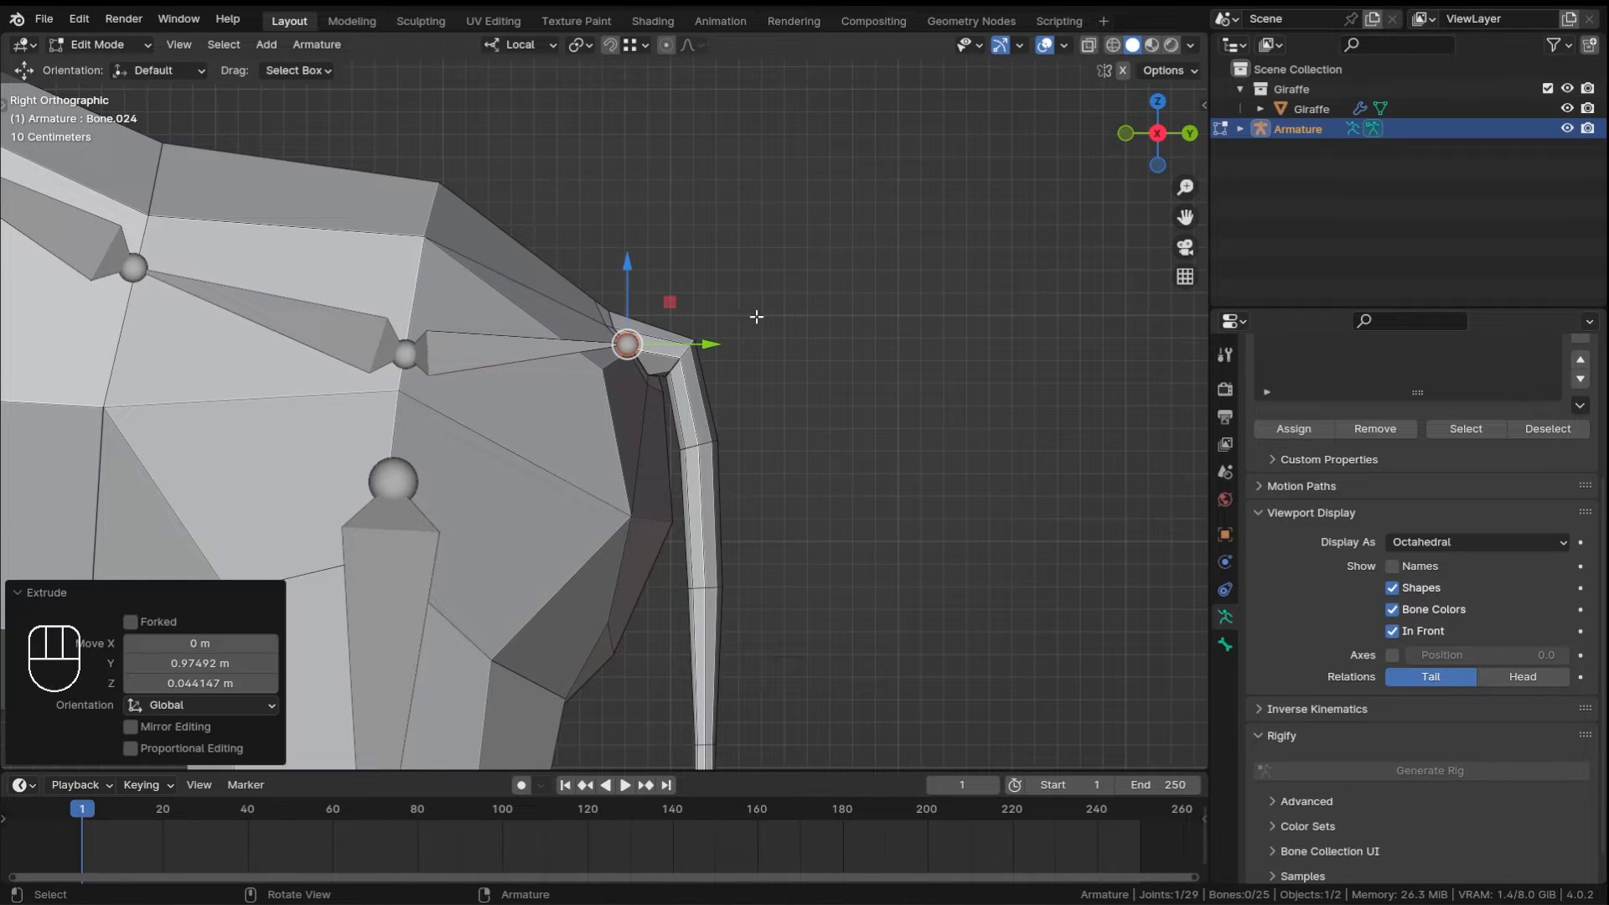
key("e")
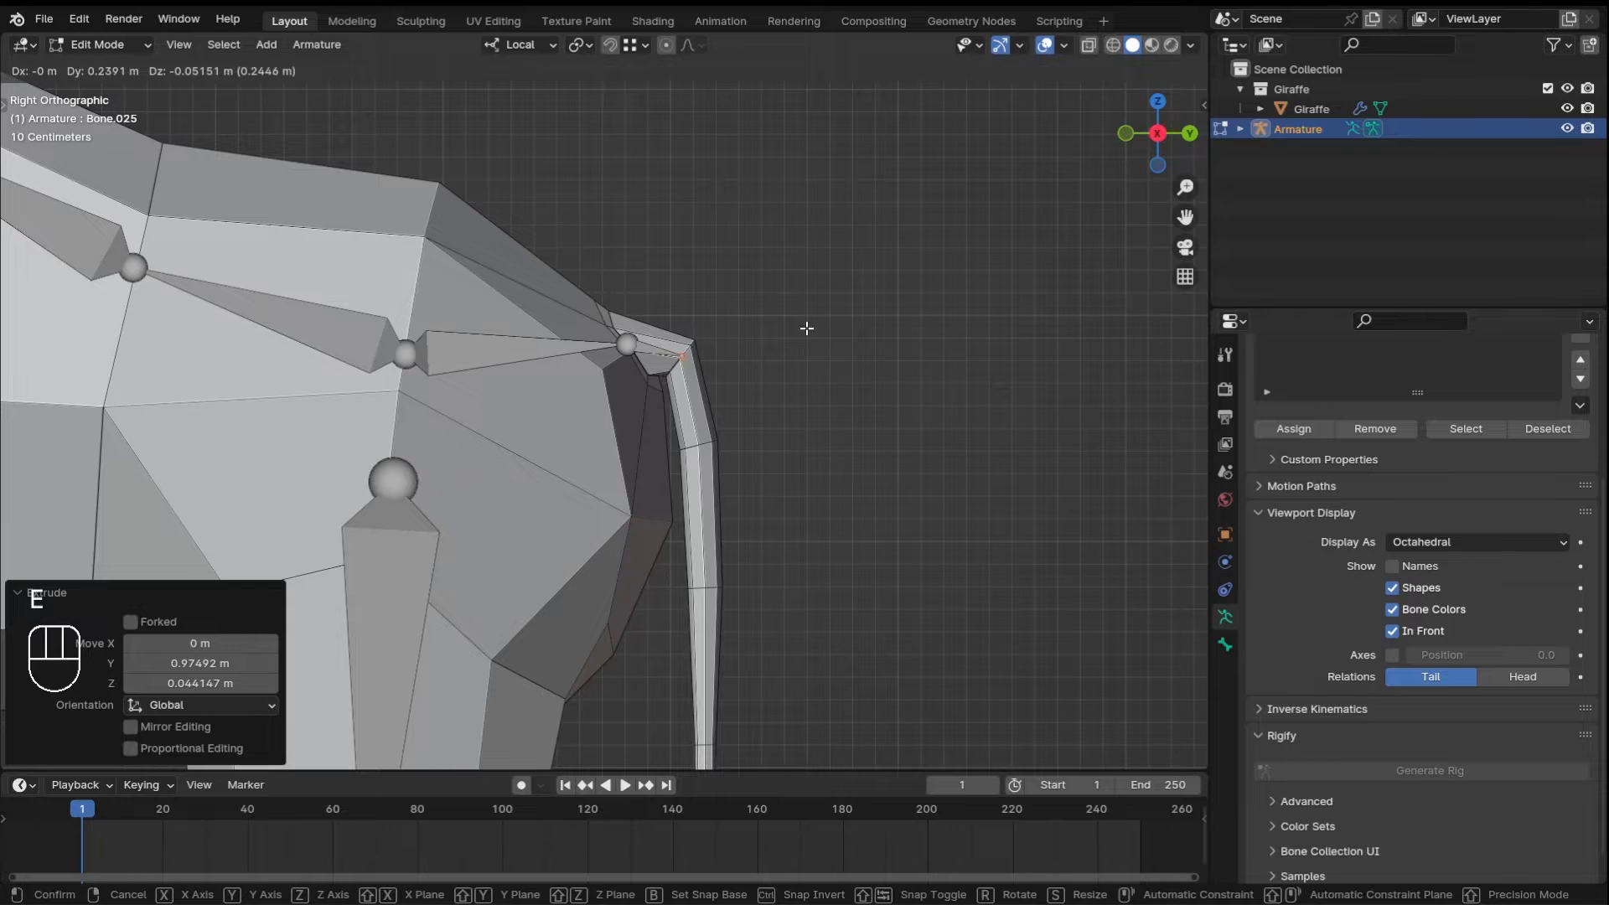
left_click(806, 328)
- Delete the bone connecting the rear spine to the tail's base
middle_click_drag(804, 399, 804, 301, "shift")
left_click(516, 264)
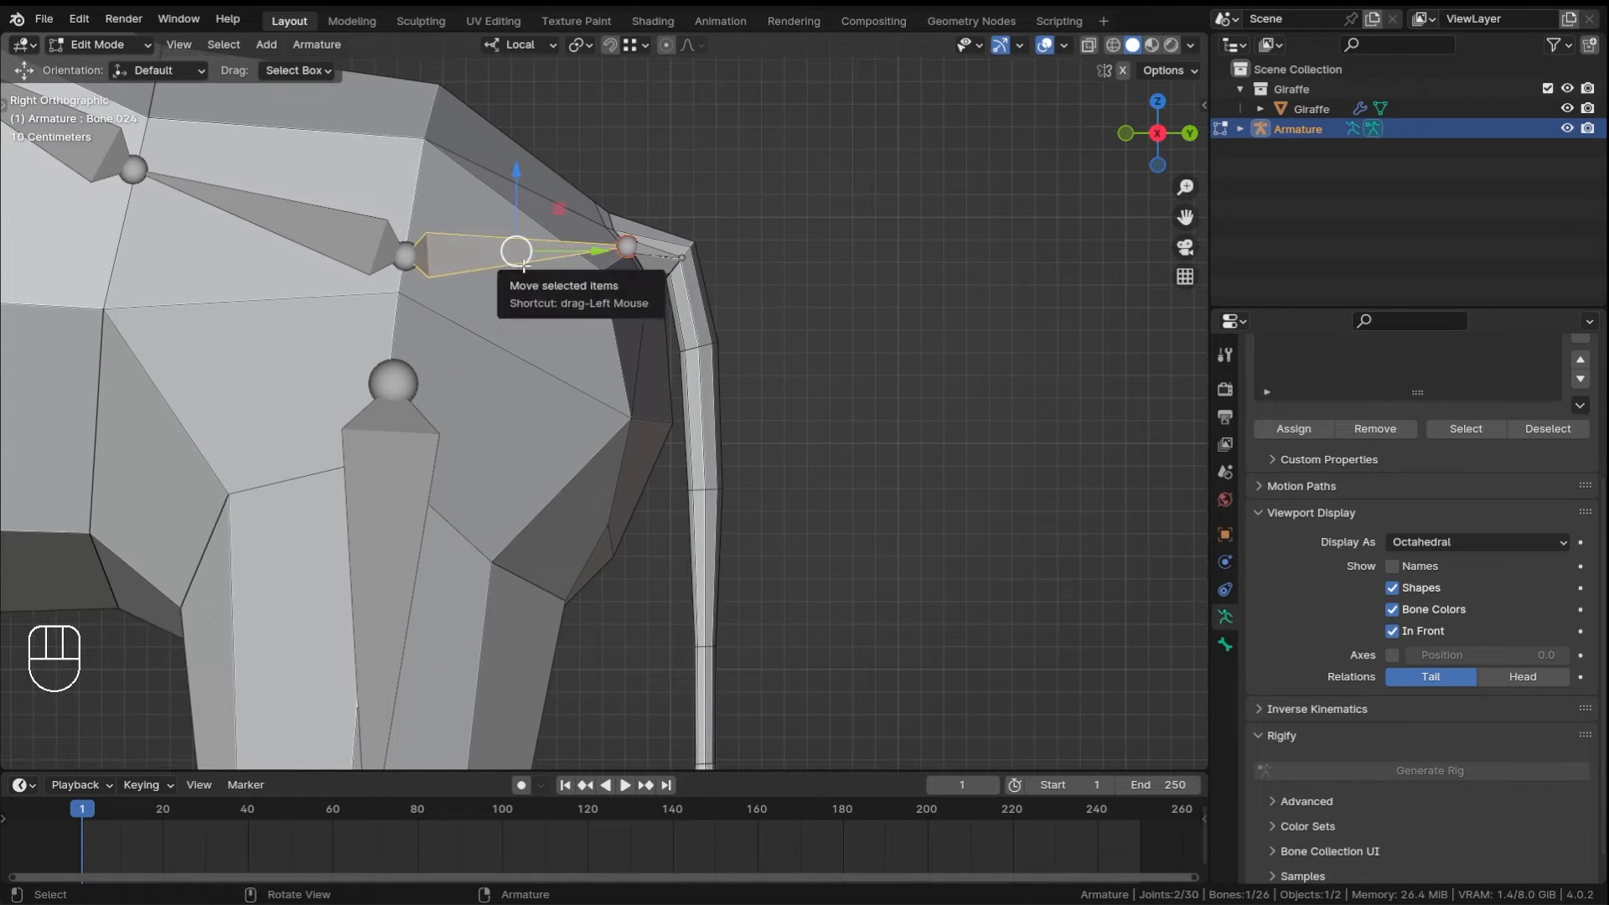
key("x")
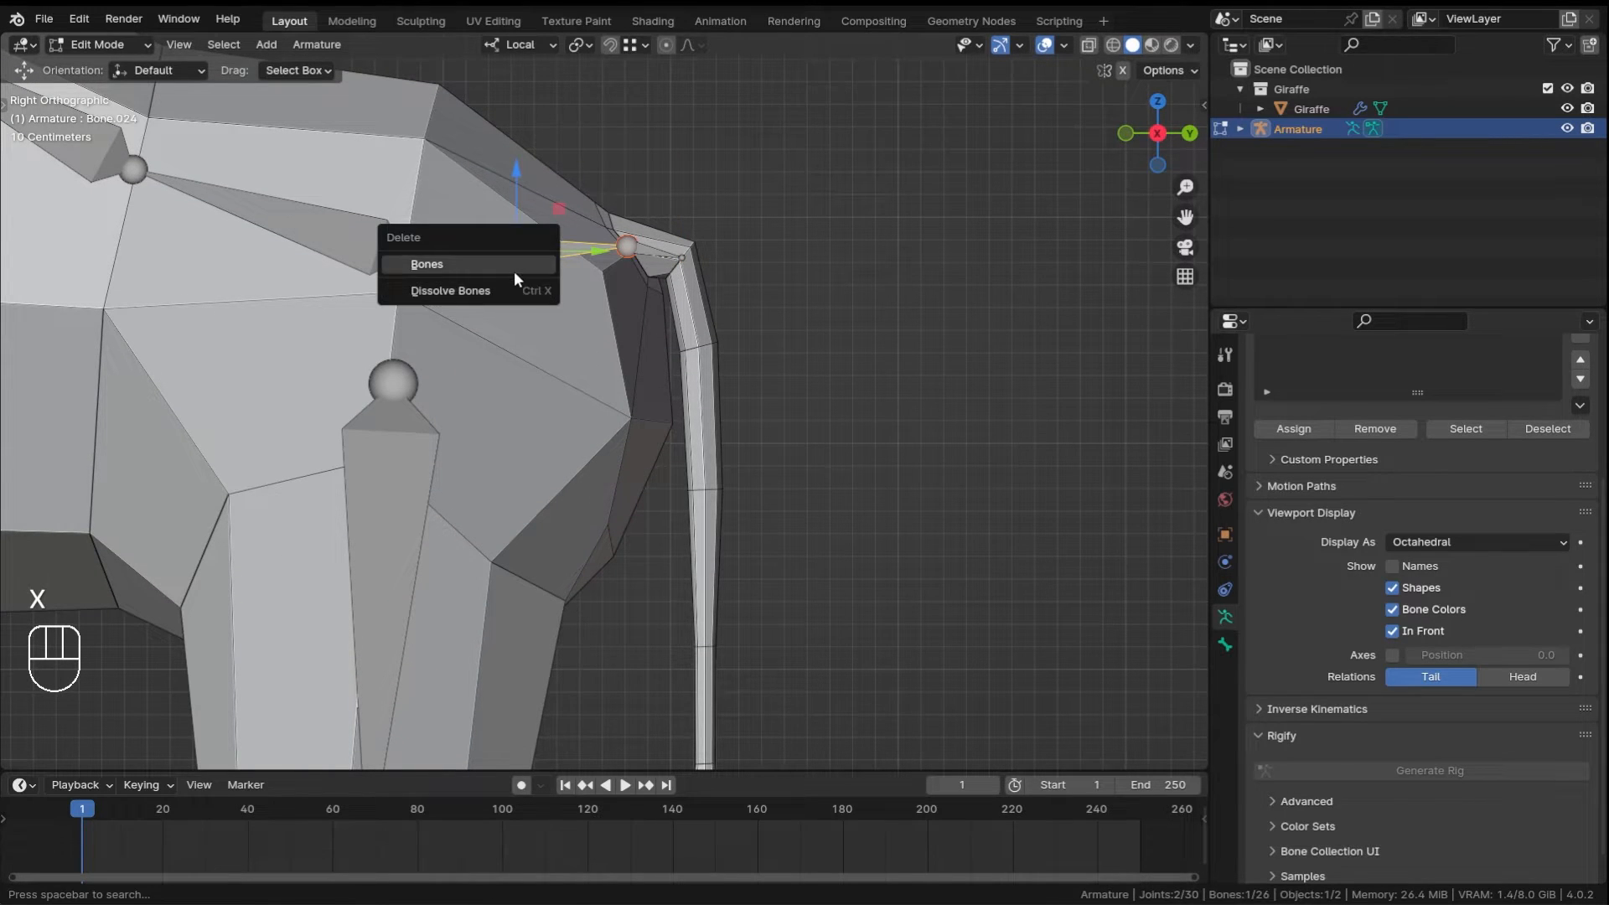
left_click(514, 268)
- Extrude three bones down the tail from the joint at its upper bend, placing each joint on a mesh edge loop
middle_click_drag(706, 249, 646, 184, "ctrl")
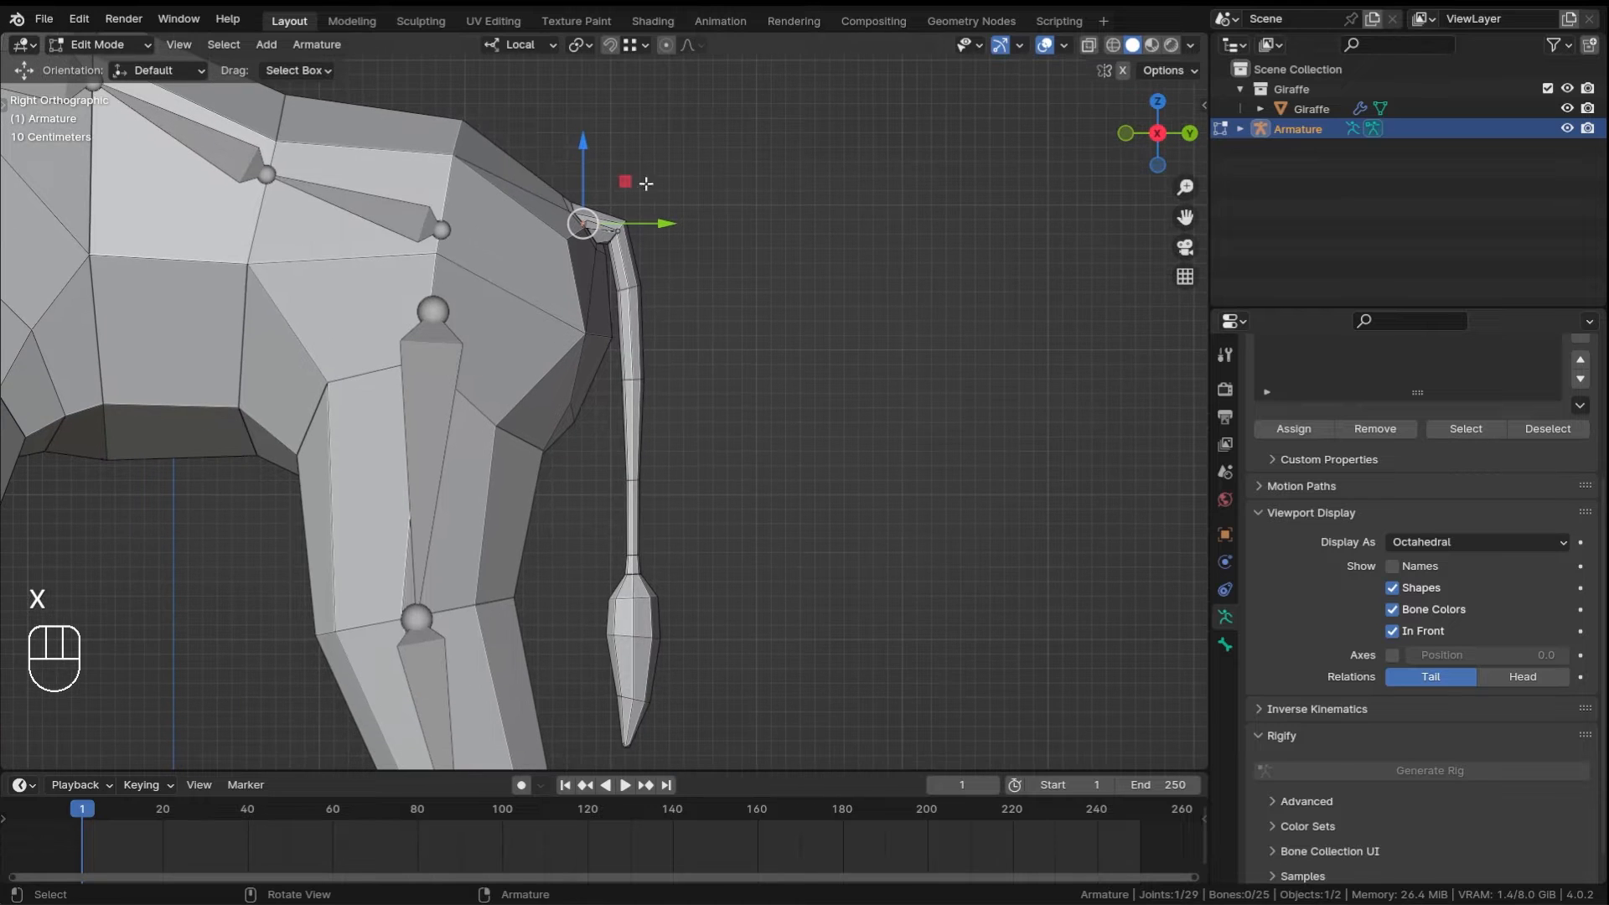
left_click(607, 239)
middle_click_drag(608, 239, 572, 169, "shift")
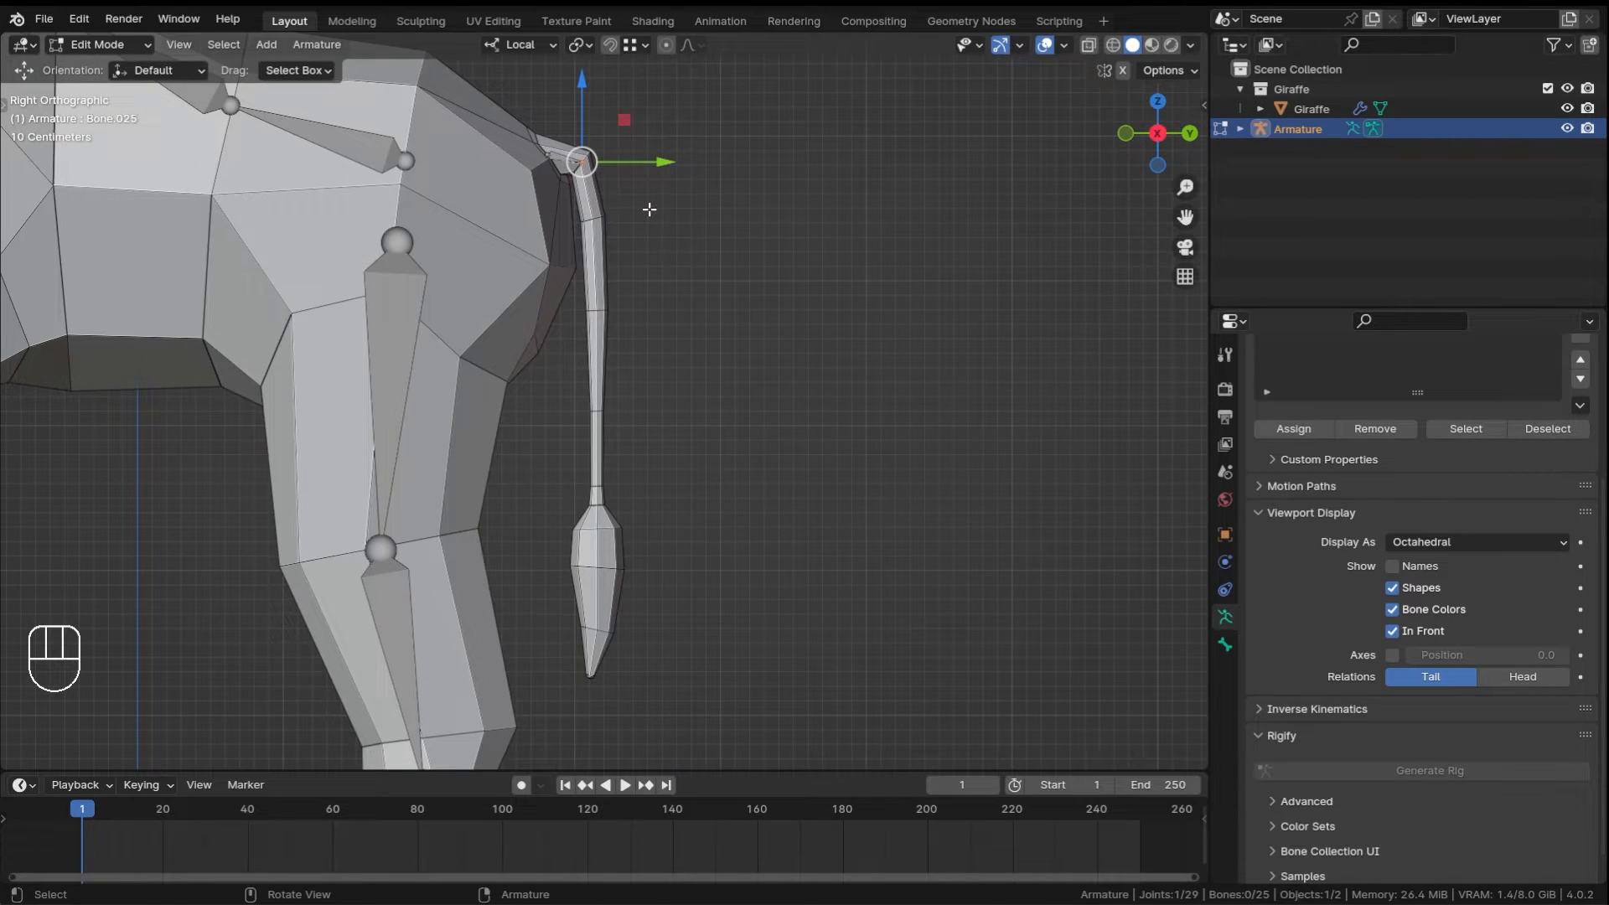
key("e")
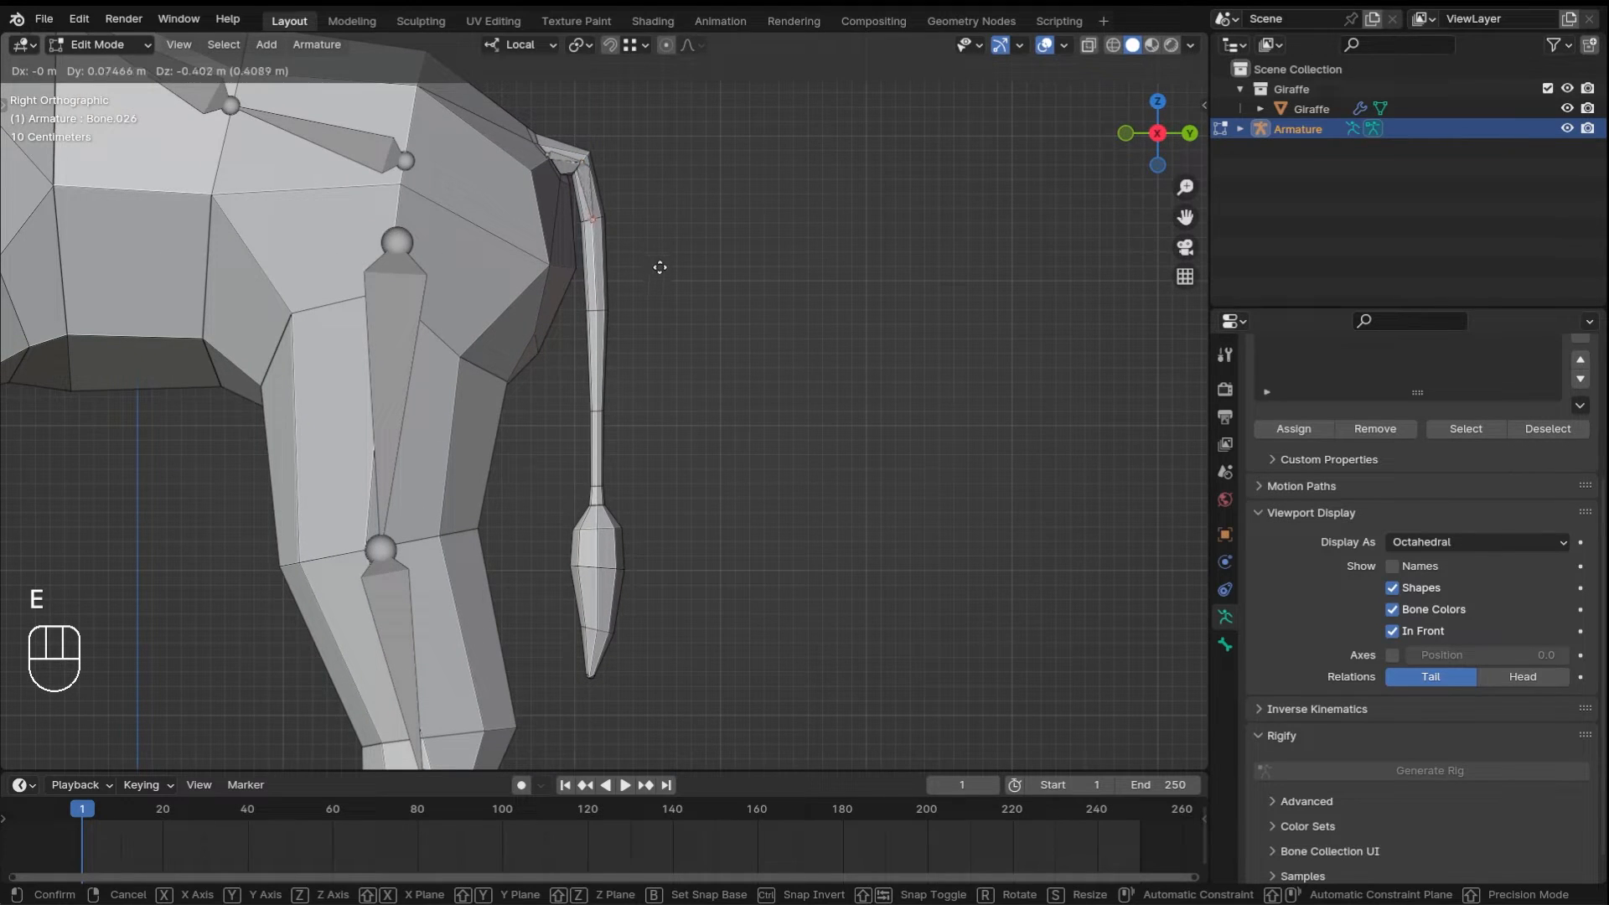
left_click(657, 267)
key("e")
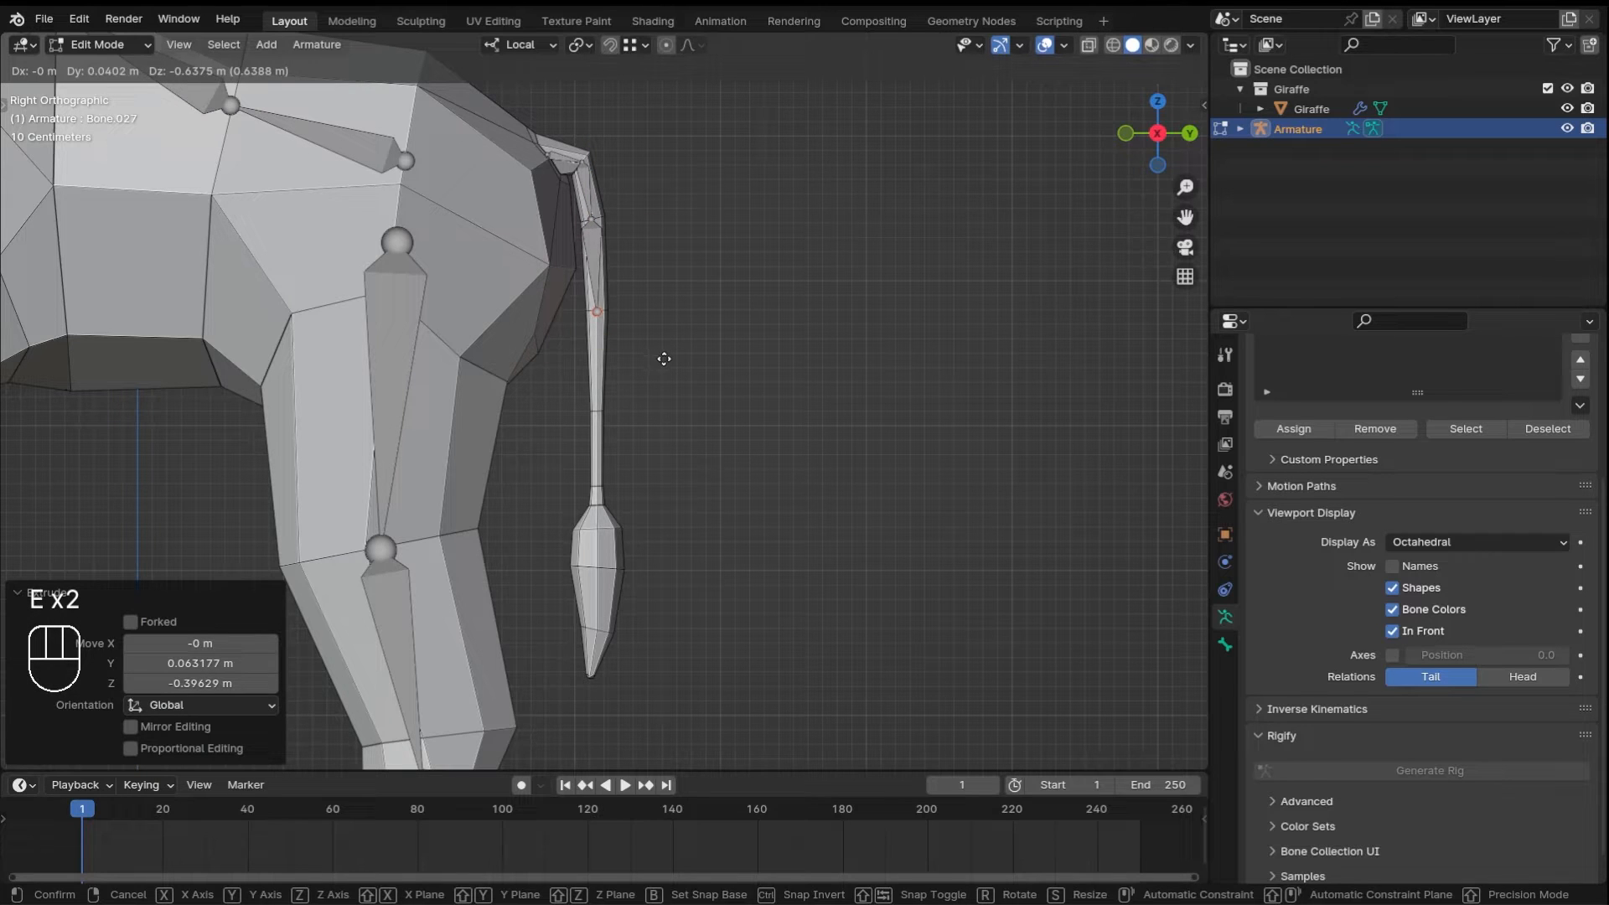
left_click(663, 357)
key("e")
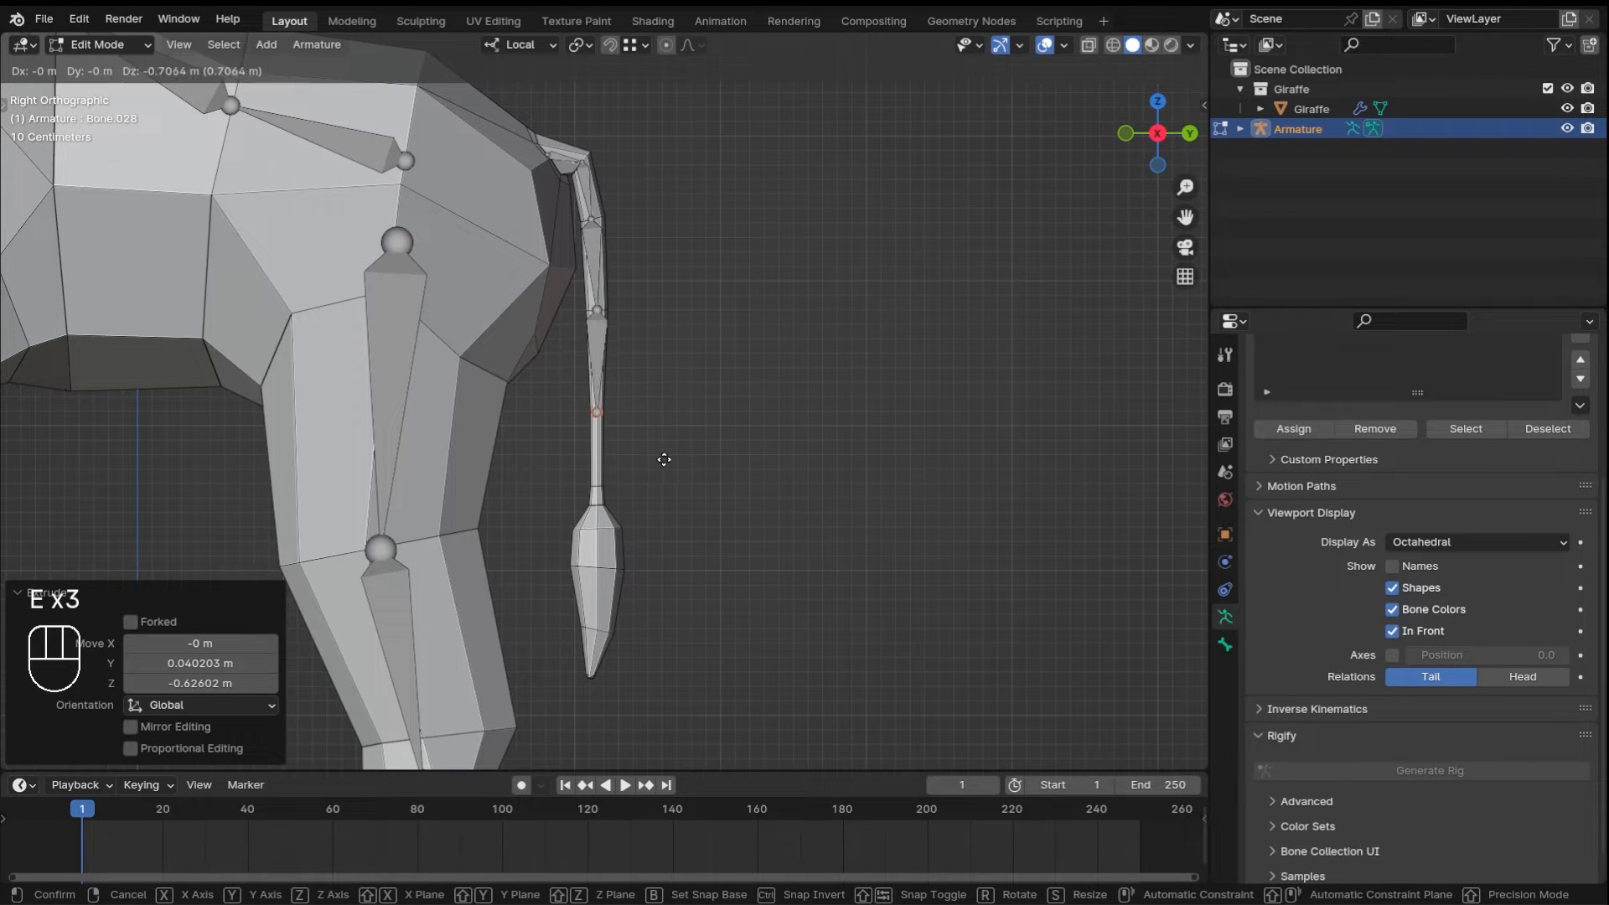
left_click(663, 459)
- Extrude one more bone to the top of the tail tuft and another about 1.24 m down to its tip
key("e")
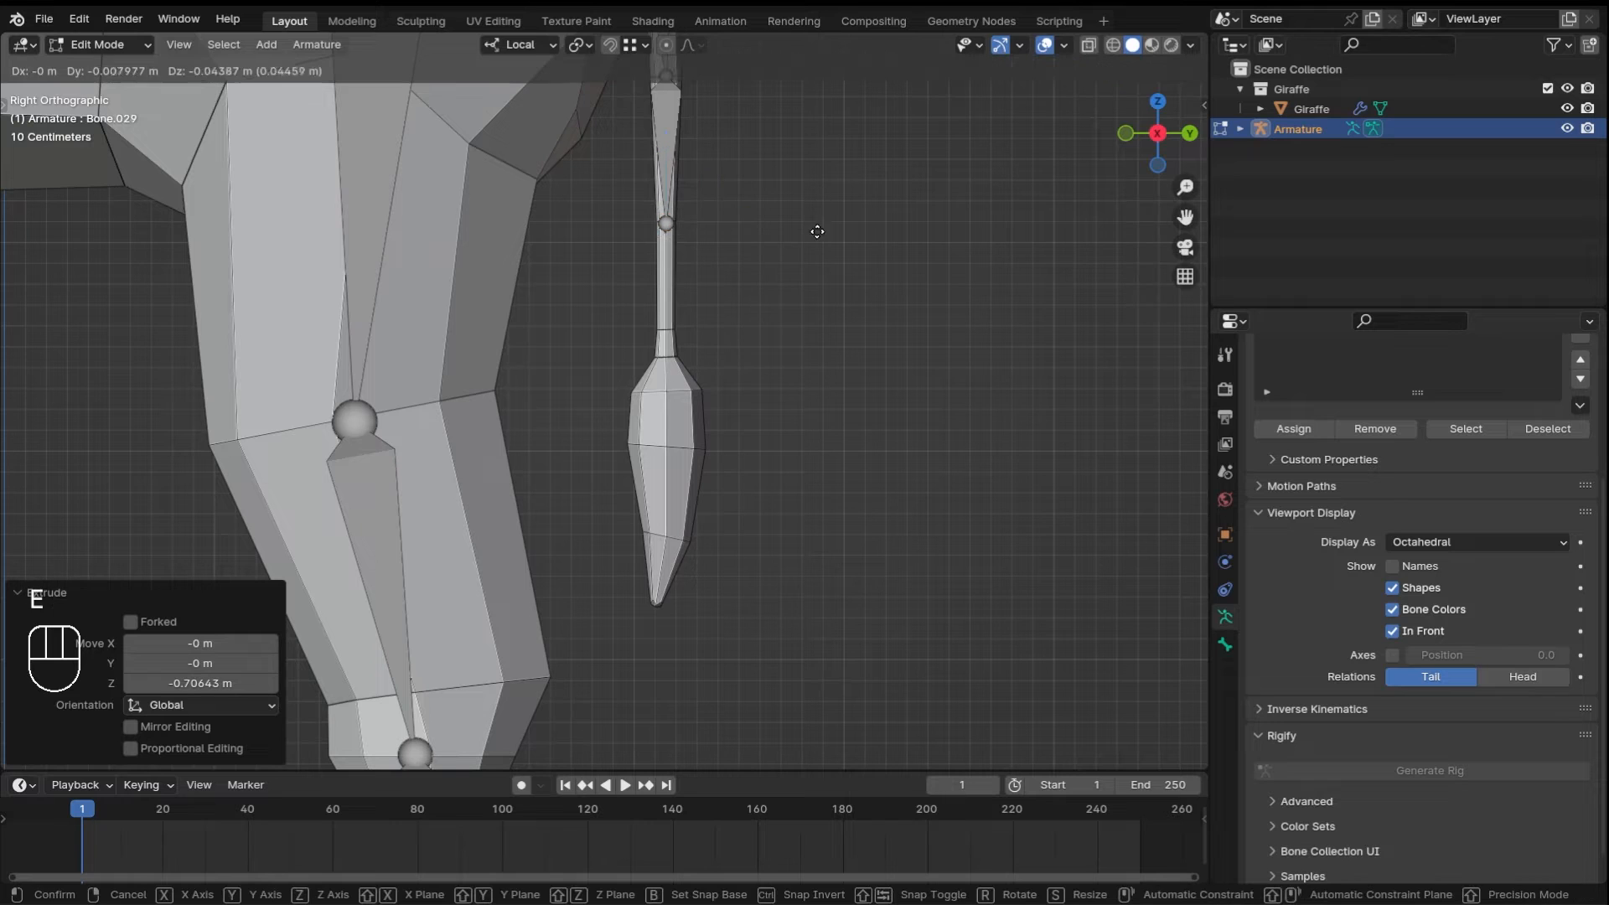
left_click(819, 345)
key("e")
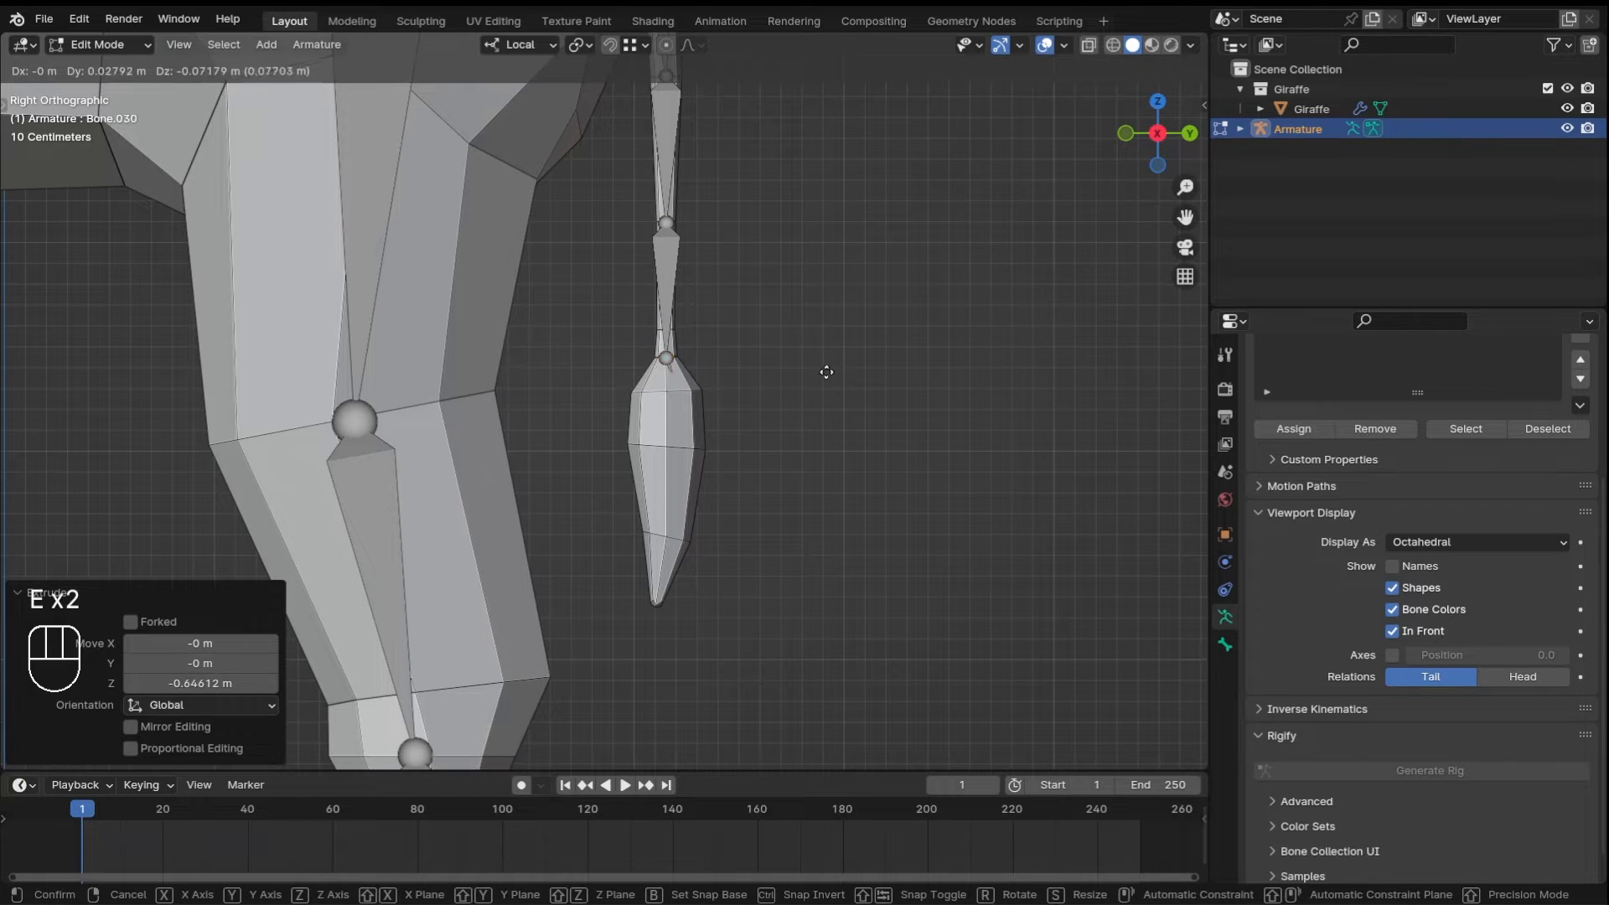
left_click(807, 600)
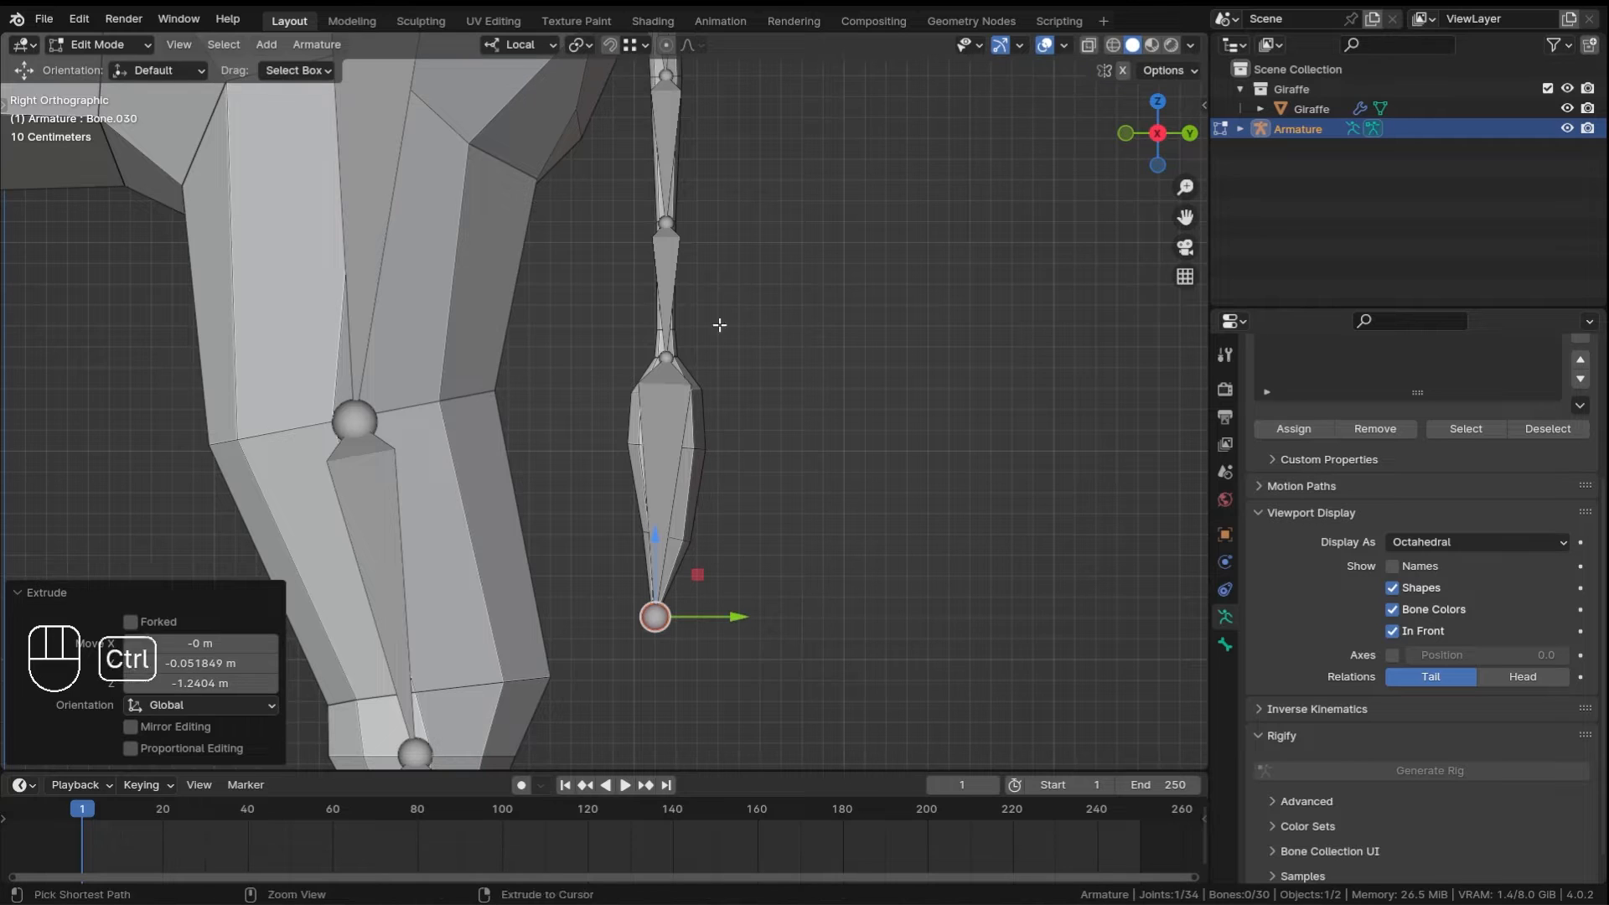
- Try to subdivide the tail tuft bone and shift its new middle joint in Y
left_click(677, 435)
right_click(677, 436)
left_click(677, 441)
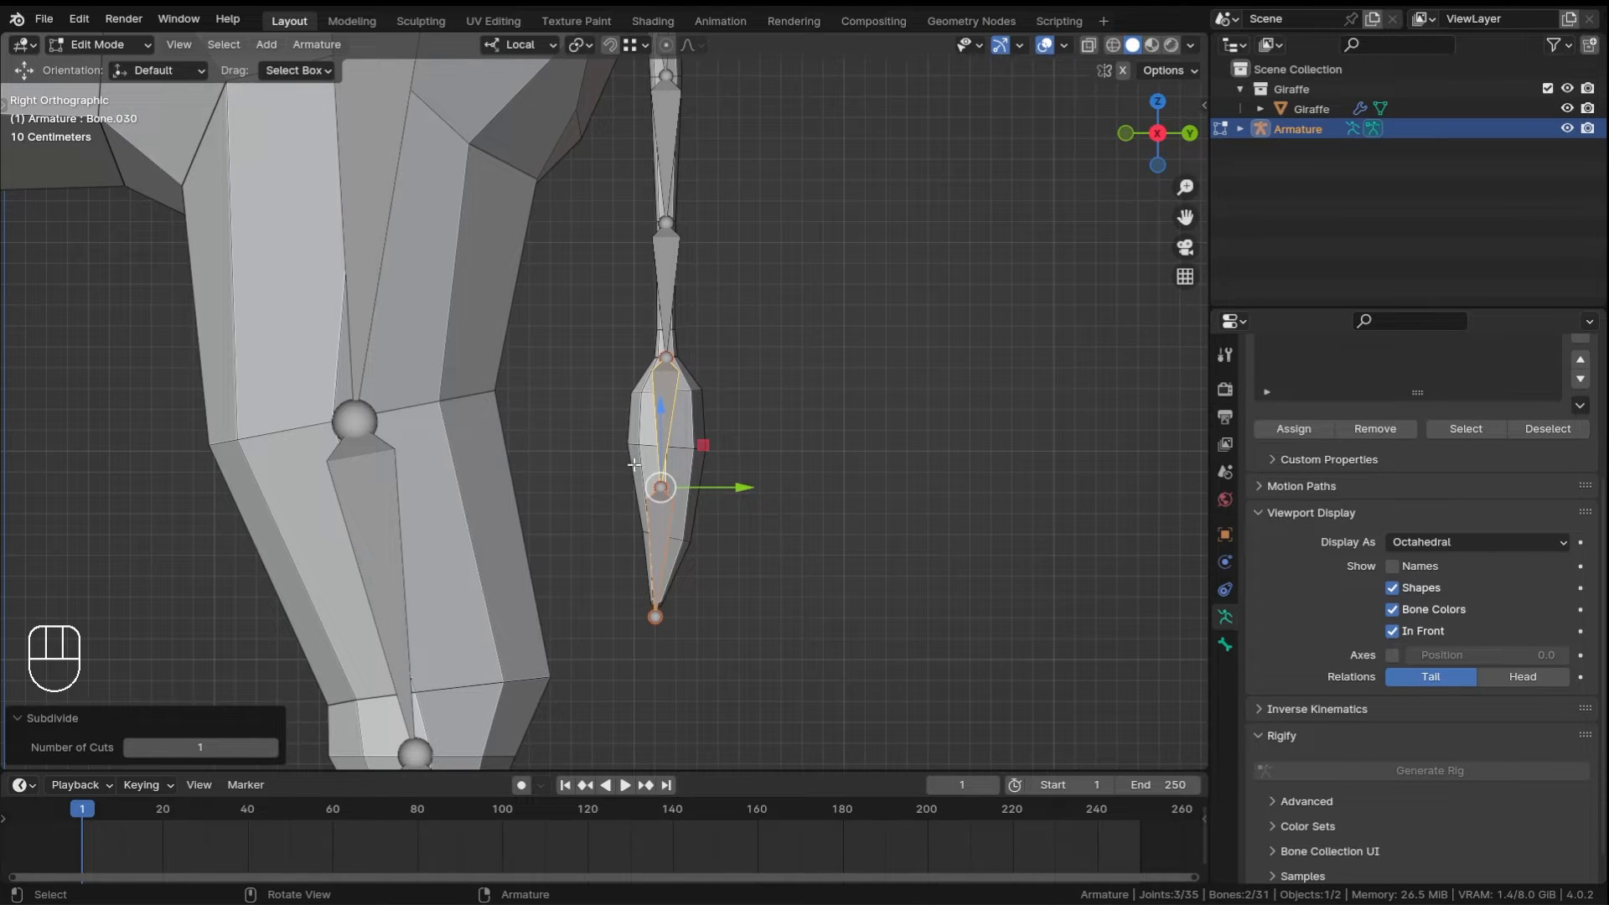
left_click(659, 490)
left_click_drag(714, 486, 752, 478)
key("ctrl+z")
key("ctrl+z")
key("ctrl+z")
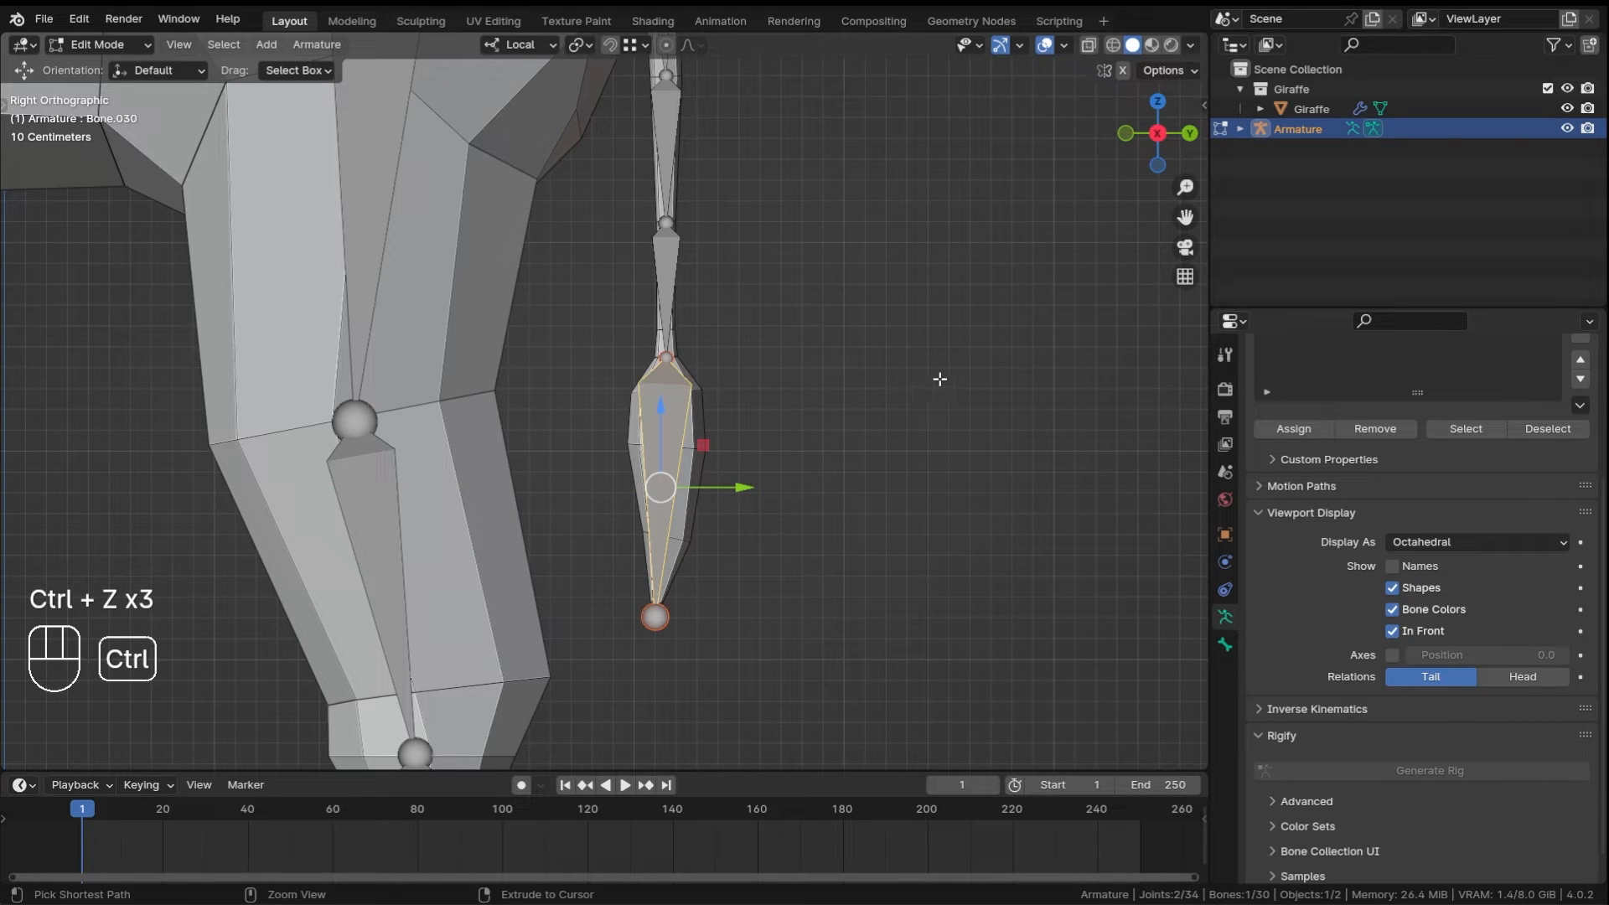
middle_click_drag(810, 300, 770, 545, "ctrl")
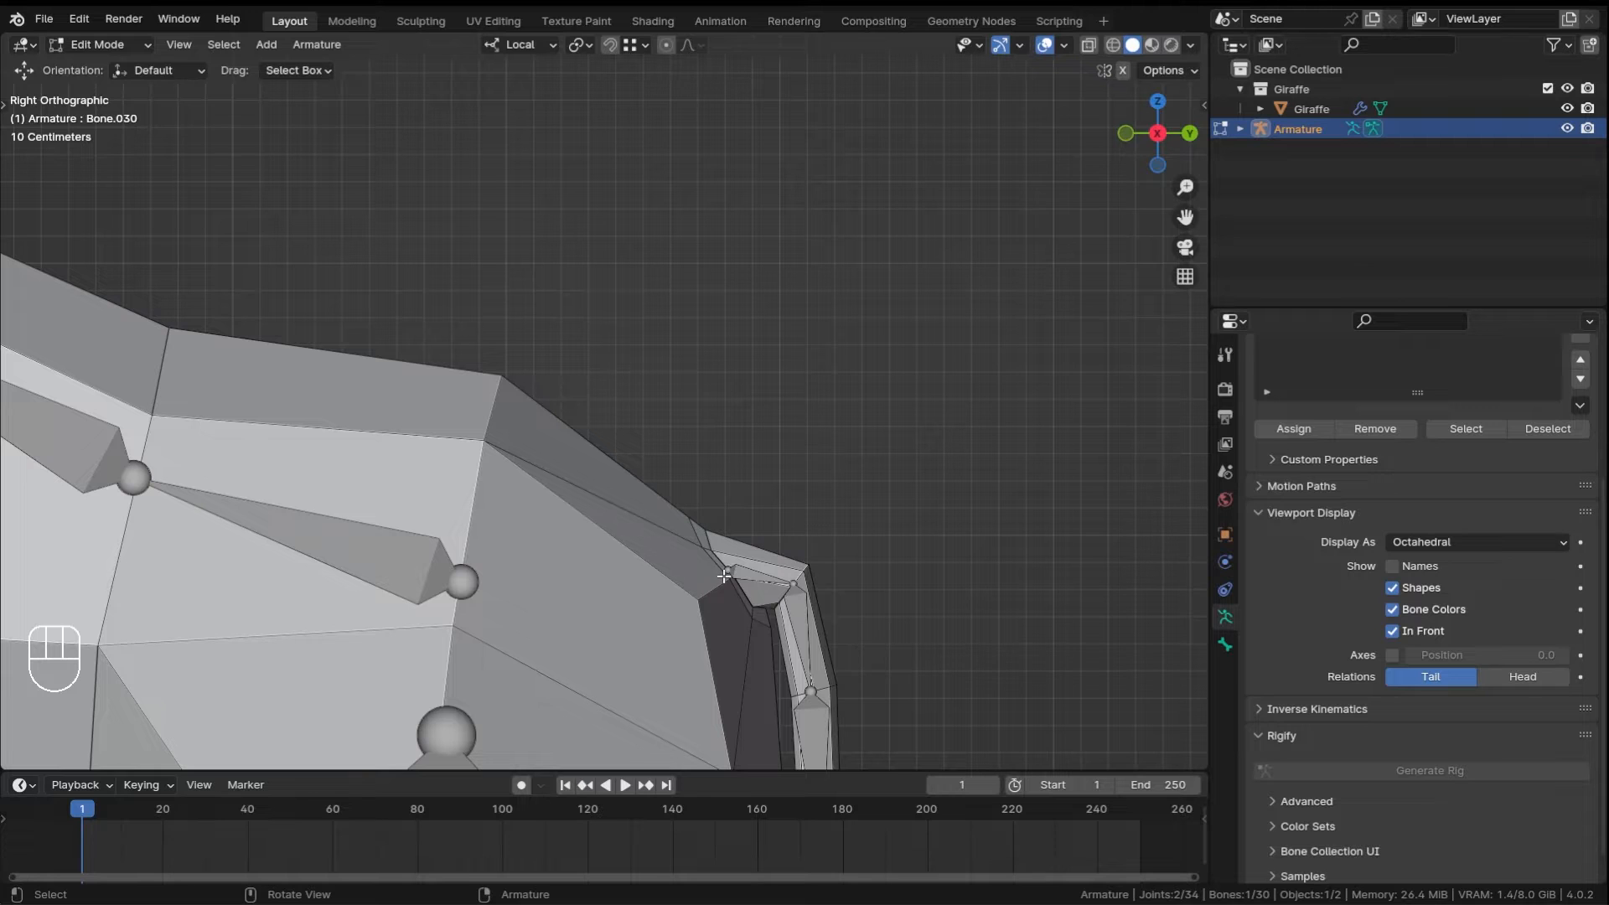
middle_click_drag(781, 418, 702, 526, "ctrl")
middle_click_drag(688, 360, 838, 220, "shift")
middle_click_drag(838, 219, 827, 315, "ctrl")
middle_click_drag(634, 240, 775, 393, "shift")
middle_click_drag(789, 506, 687, 277, "shift")
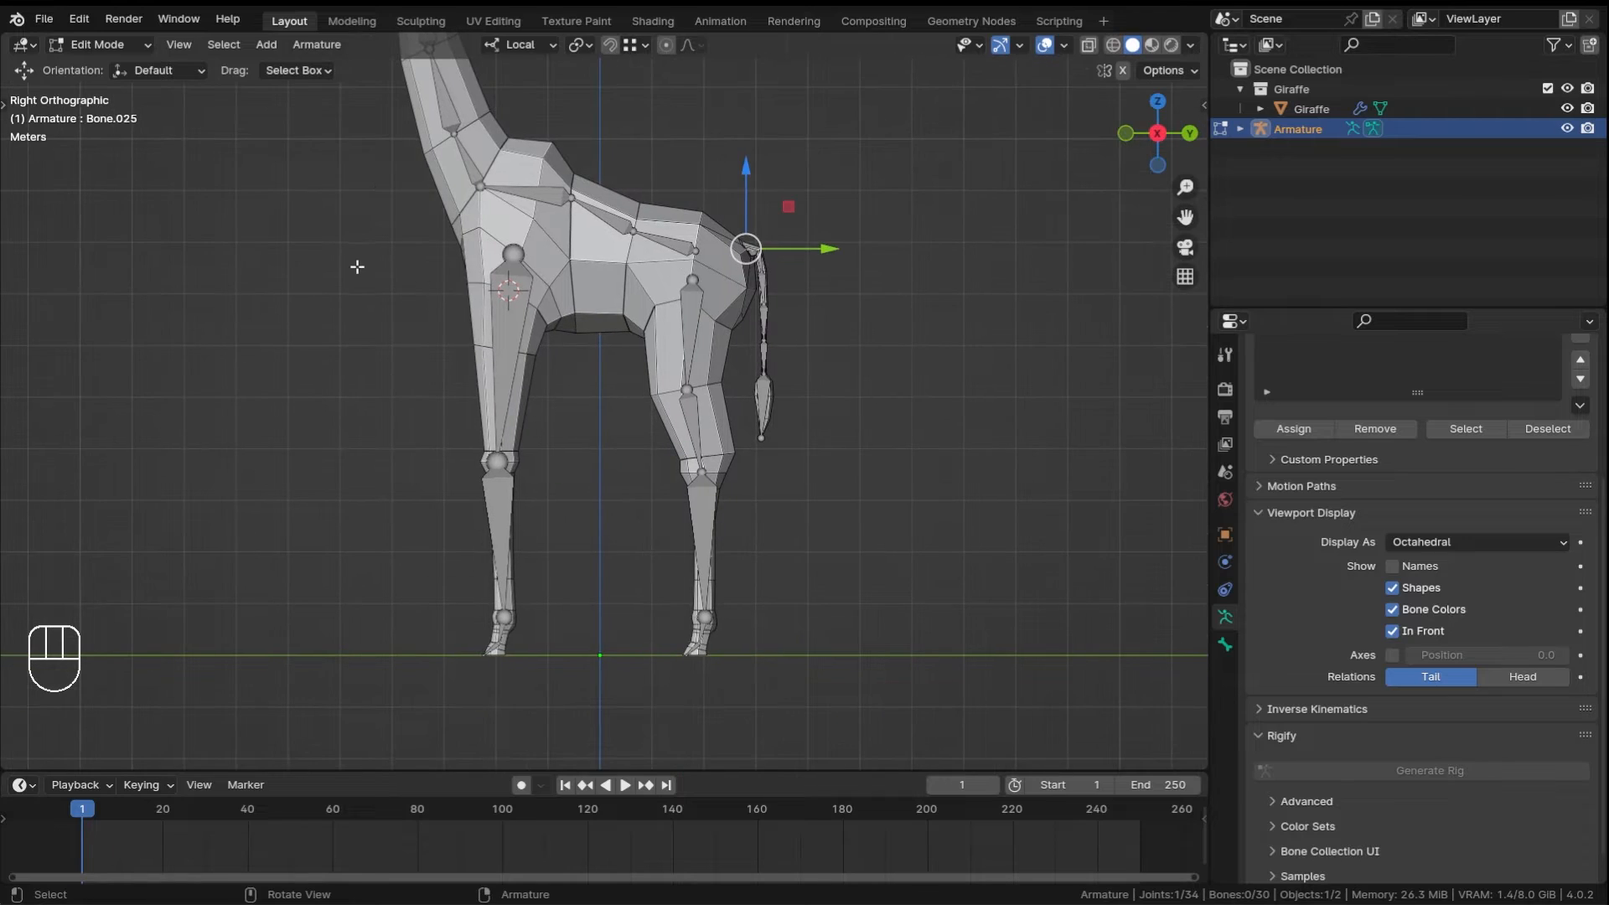
- Select all the front leg bones down to the hoof and move them about -0.49 m along local X into the leg
middle_click_drag(357, 266, 593, 327)
middle_click_drag(593, 327, 588, 410)
left_click(589, 404)
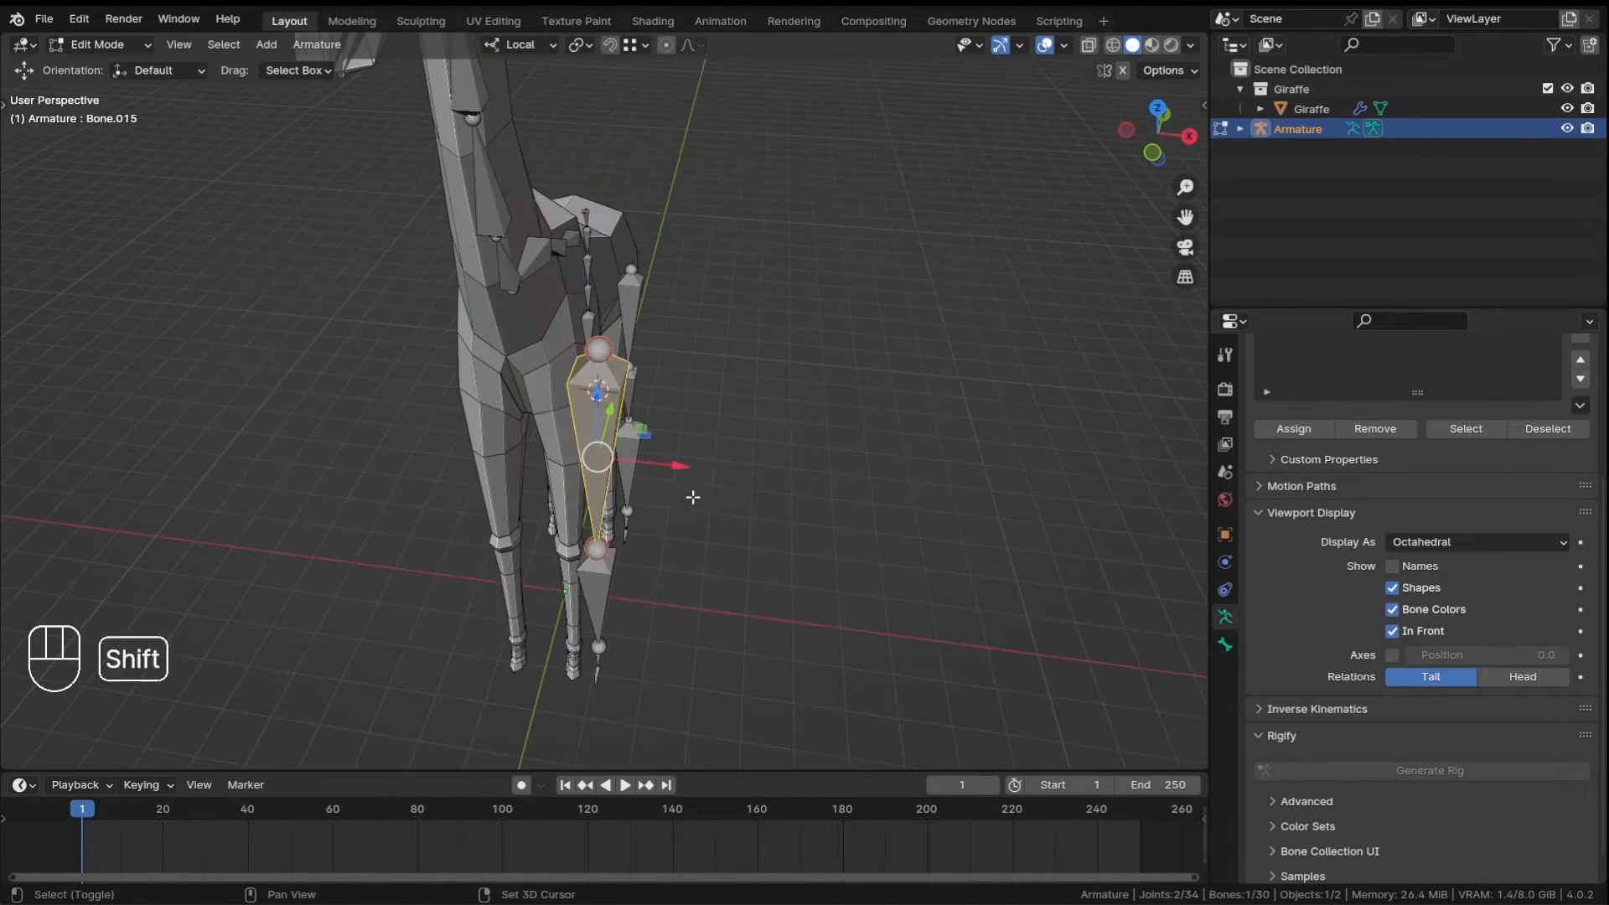
middle_click_drag(693, 496, 520, 405, "shift")
middle_click_drag(528, 327, 551, 418, "shift")
left_click(568, 552, "shift")
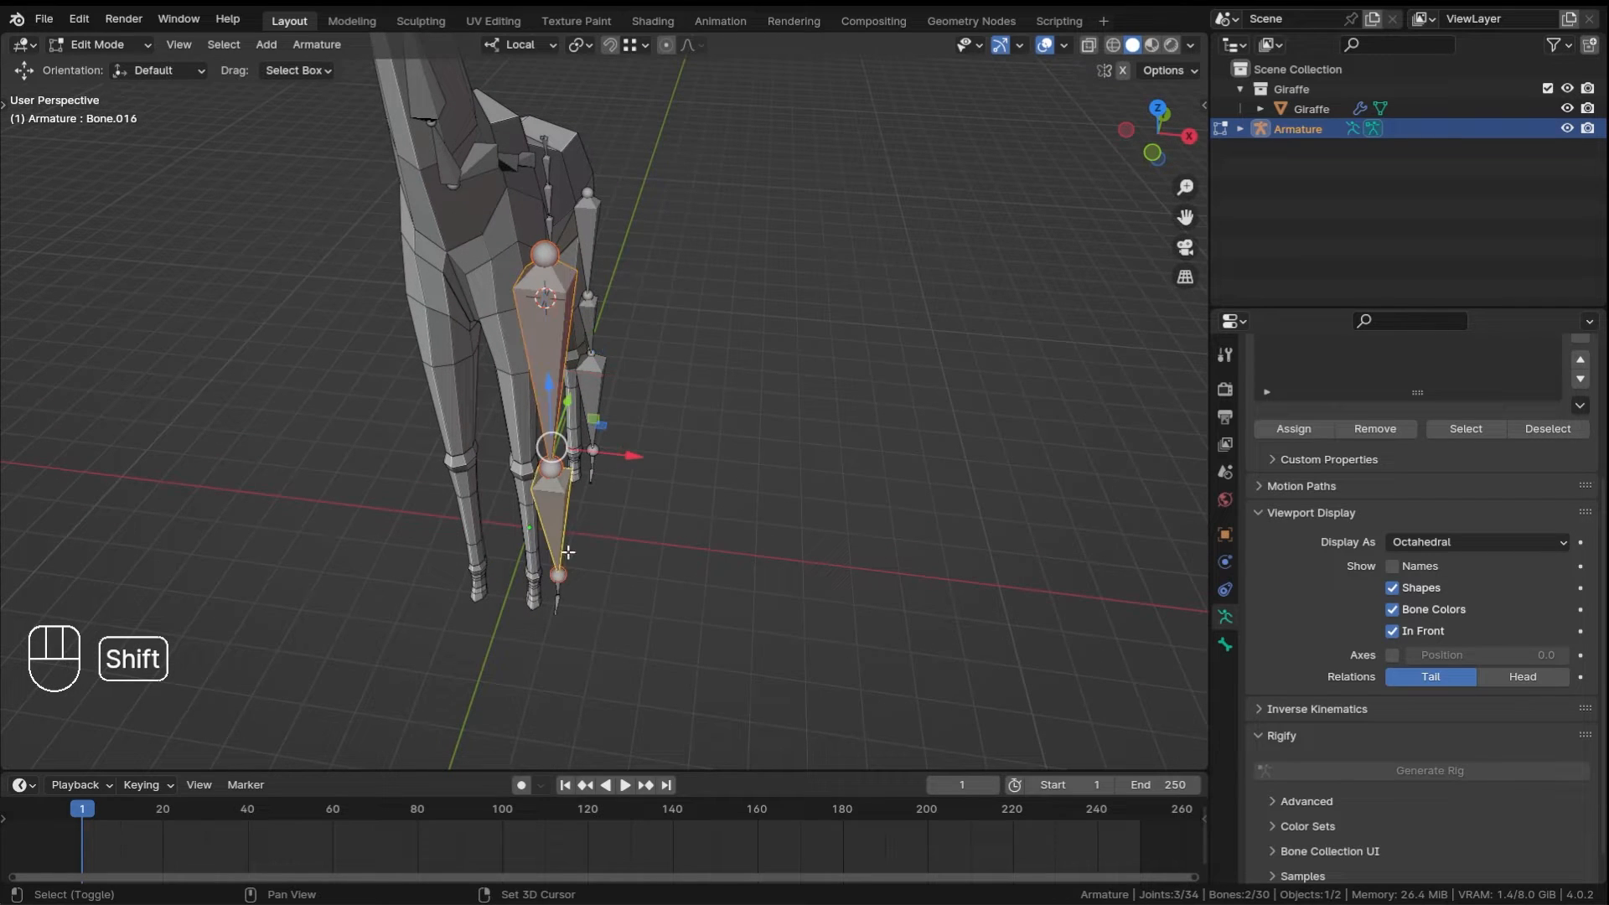
left_click(556, 609, "shift")
middle_click_drag(555, 609, 718, 578)
key("g")
key("x")
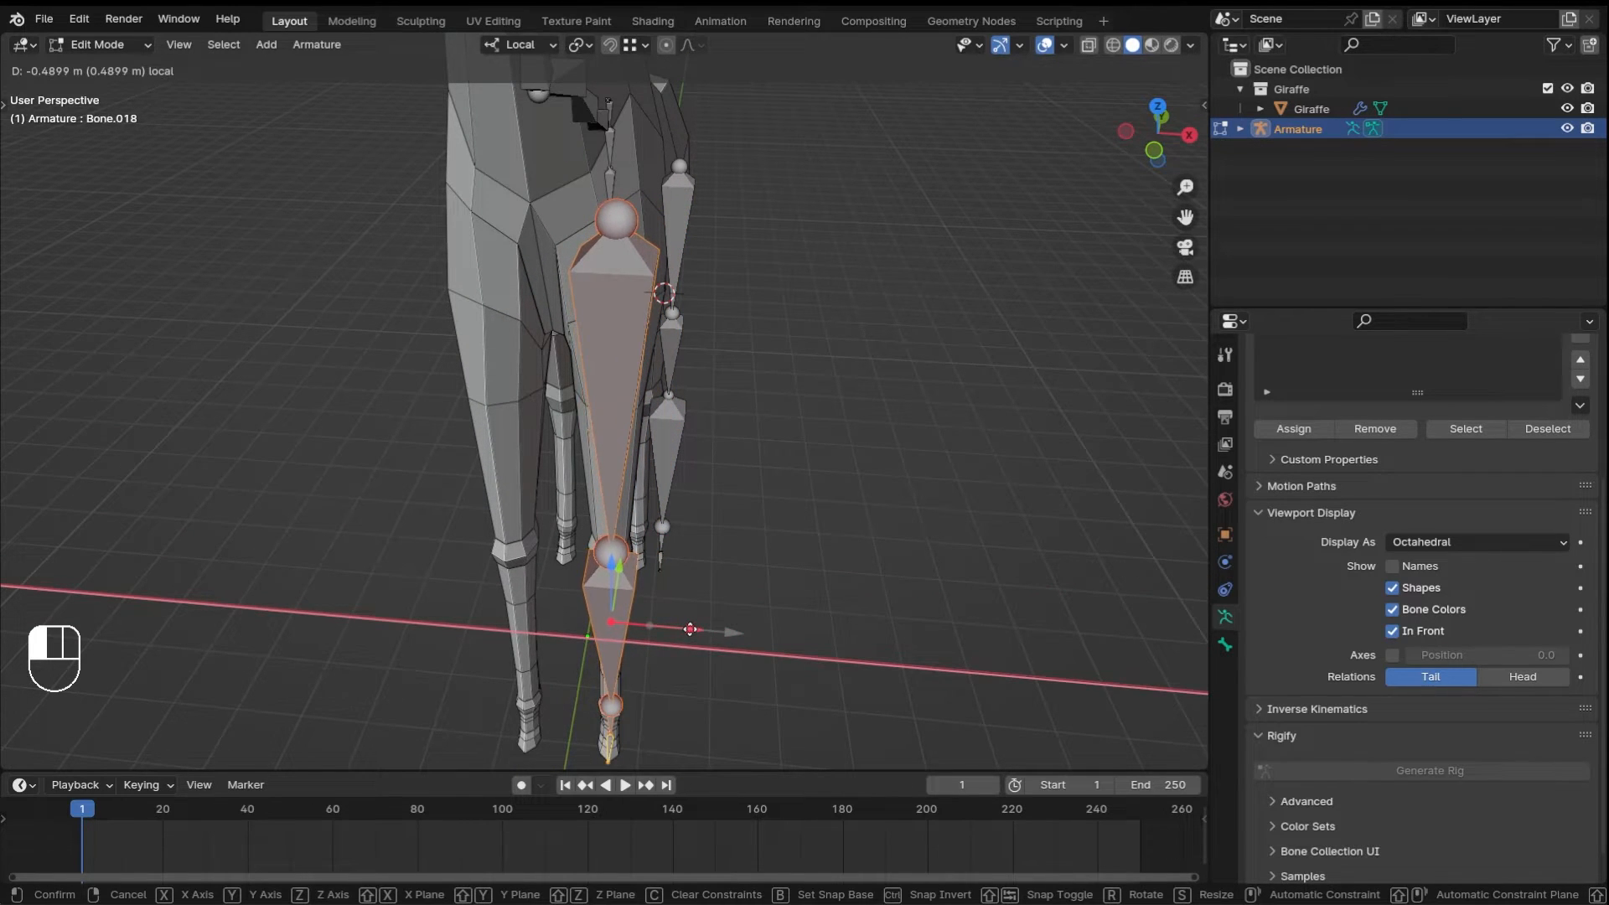
left_click(689, 629)
- Fine-tune the front leg bones by about 0.015 m along local X to centre them in the lower leg
middle_click_drag(689, 629, 720, 595, "shift")
mouse_move(754, 444)
middle_mouse_down("ctrl")
mouse_move(785, 467)
mouse_move(758, 463)
mouse_move(769, 429)
middle_mouse_up("ctrl")
key("g")
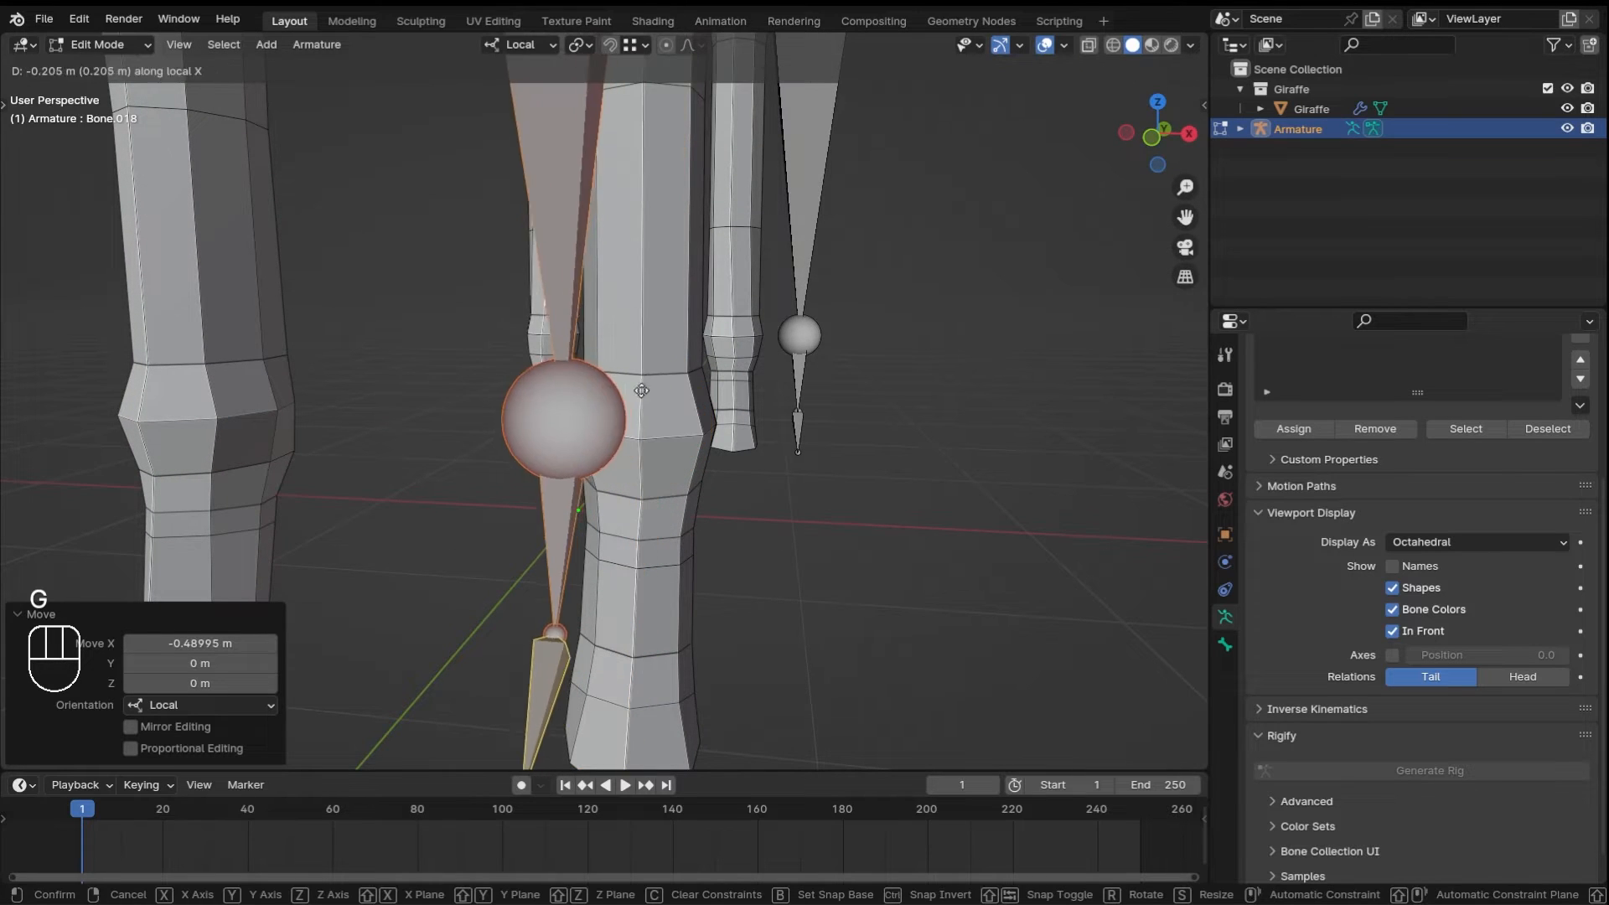
key("x")
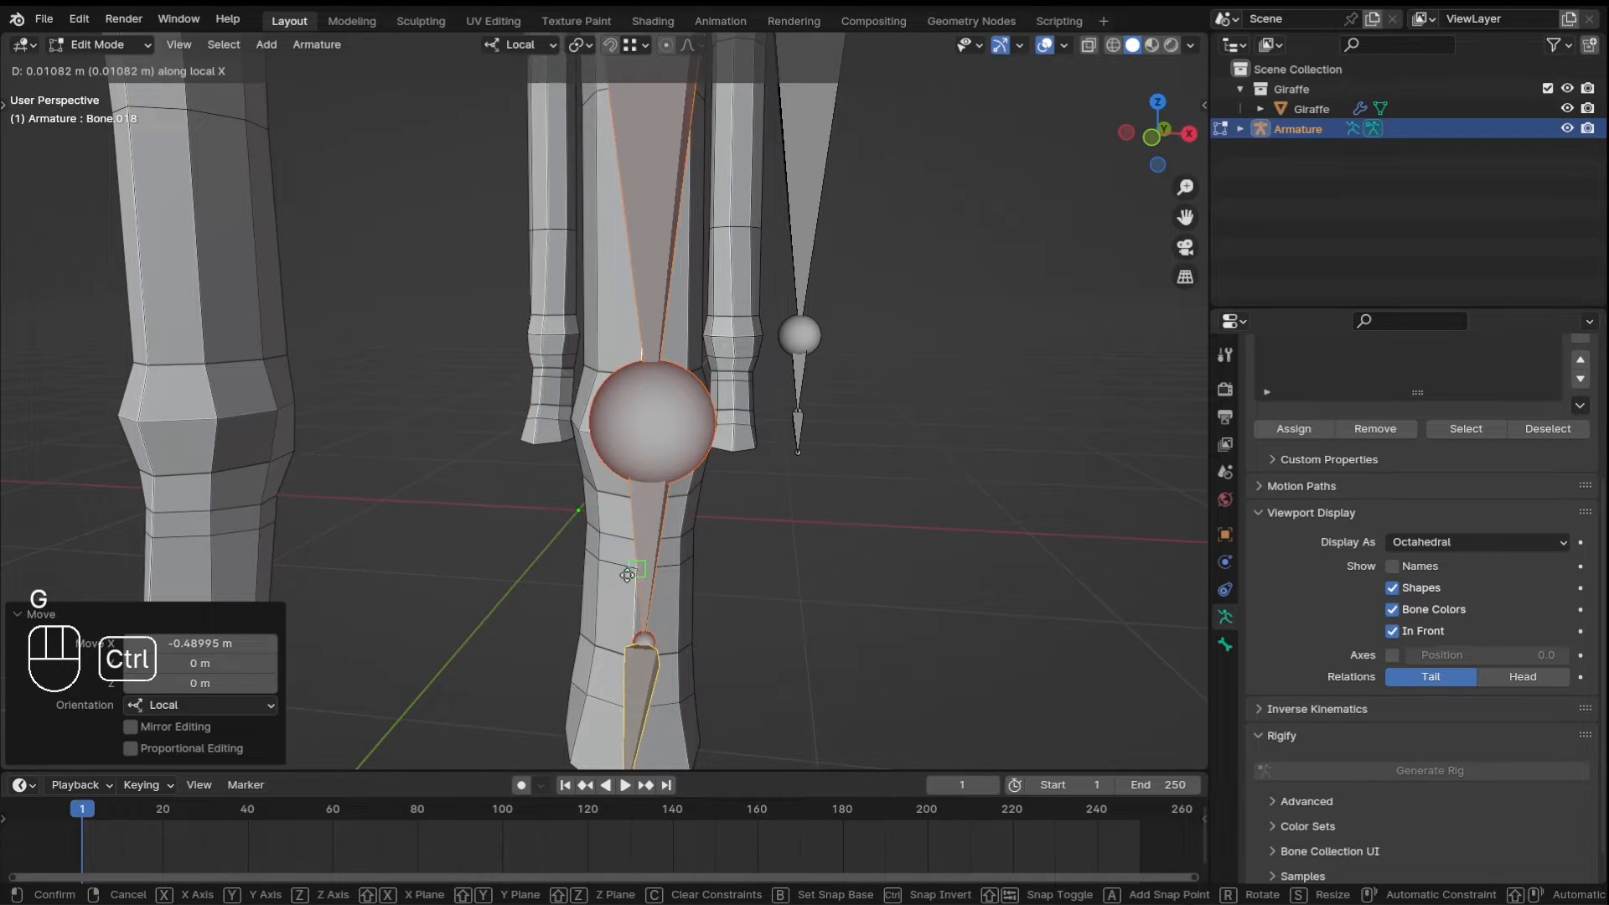
left_click(629, 382)
scroll(723, 322, "down", 8)
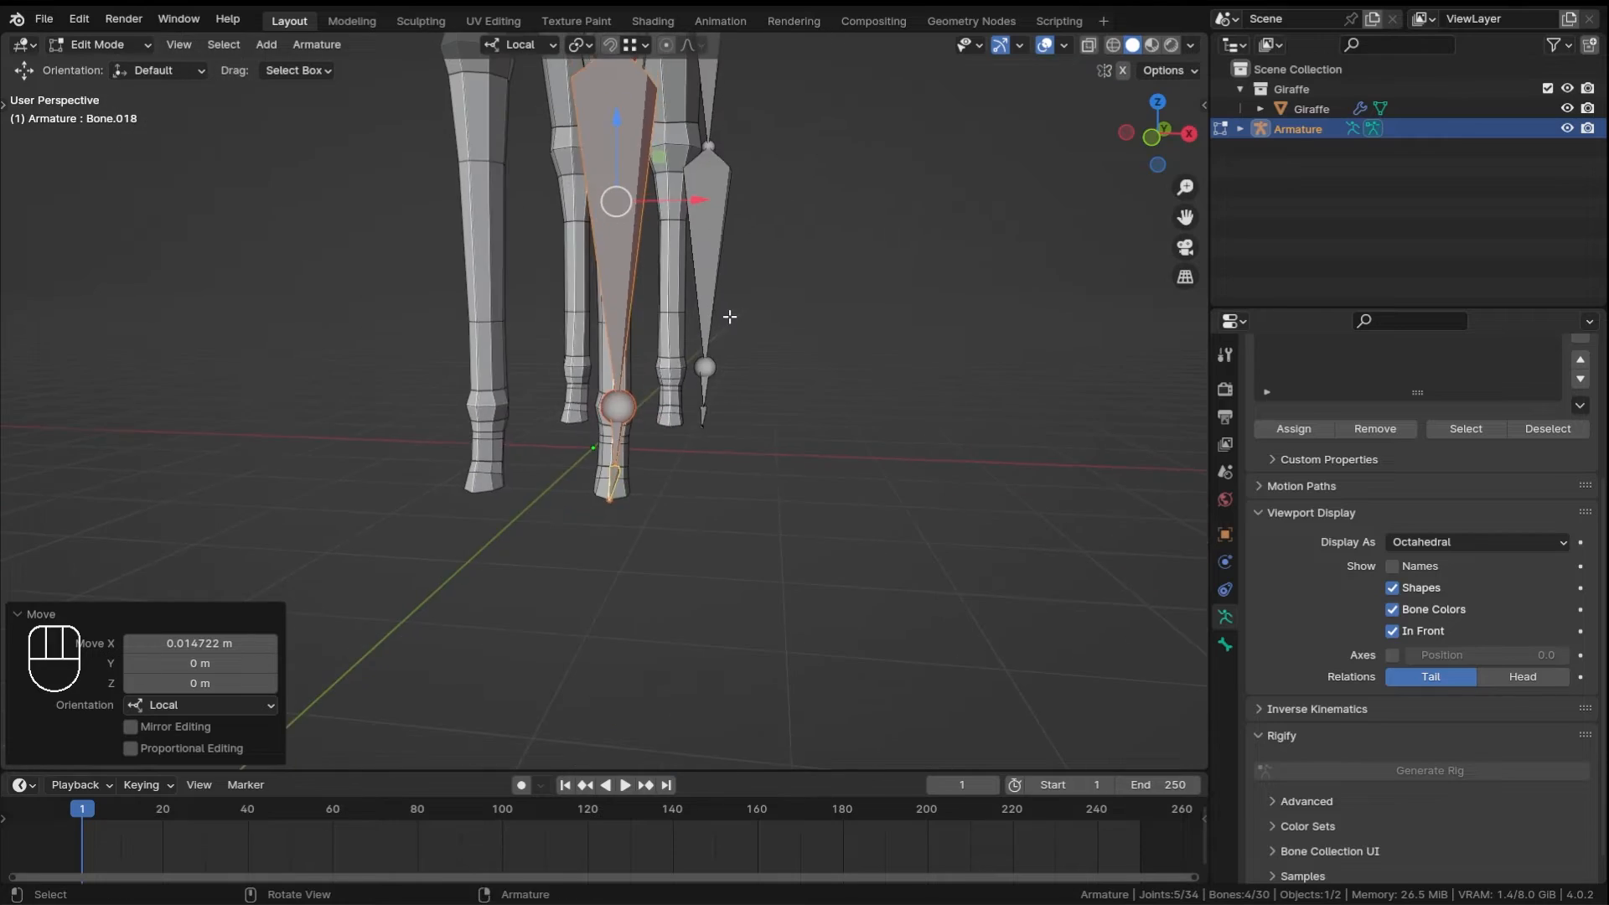
- Nudge the front knee joint slightly inward in X to centre it in the leg
middle_click_drag(729, 316, 779, 536)
scroll(781, 503, "down", 3)
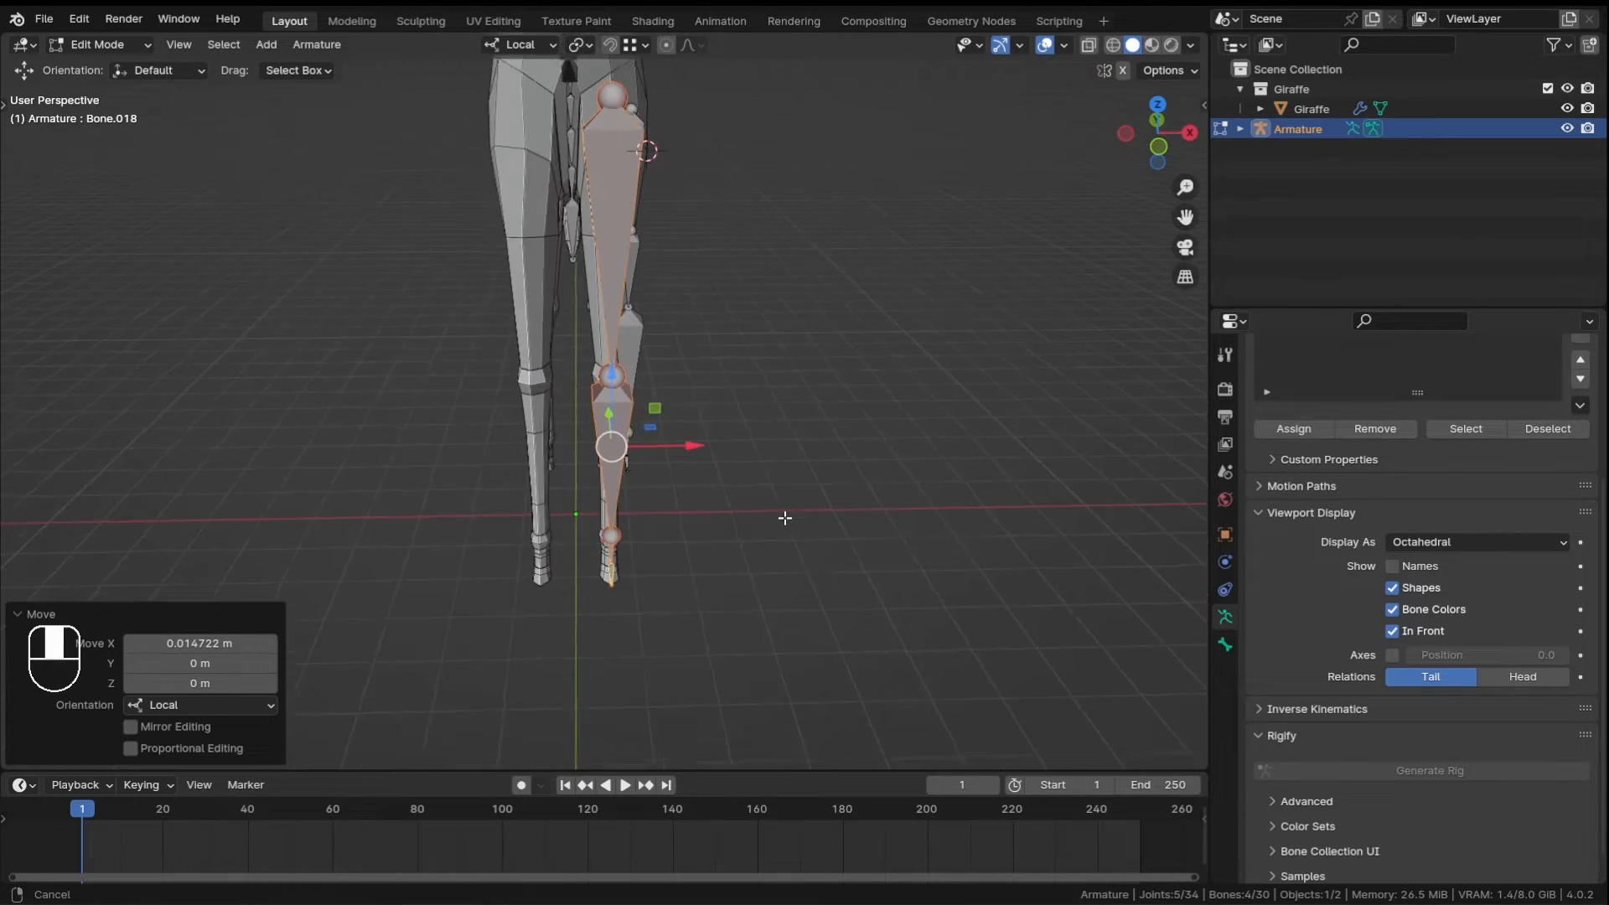
middle_click_drag(802, 294, 776, 416)
left_click(939, 480)
middle_click_drag(962, 453, 754, 441, "ctrl")
middle_click_drag(754, 441, 774, 454, "shift")
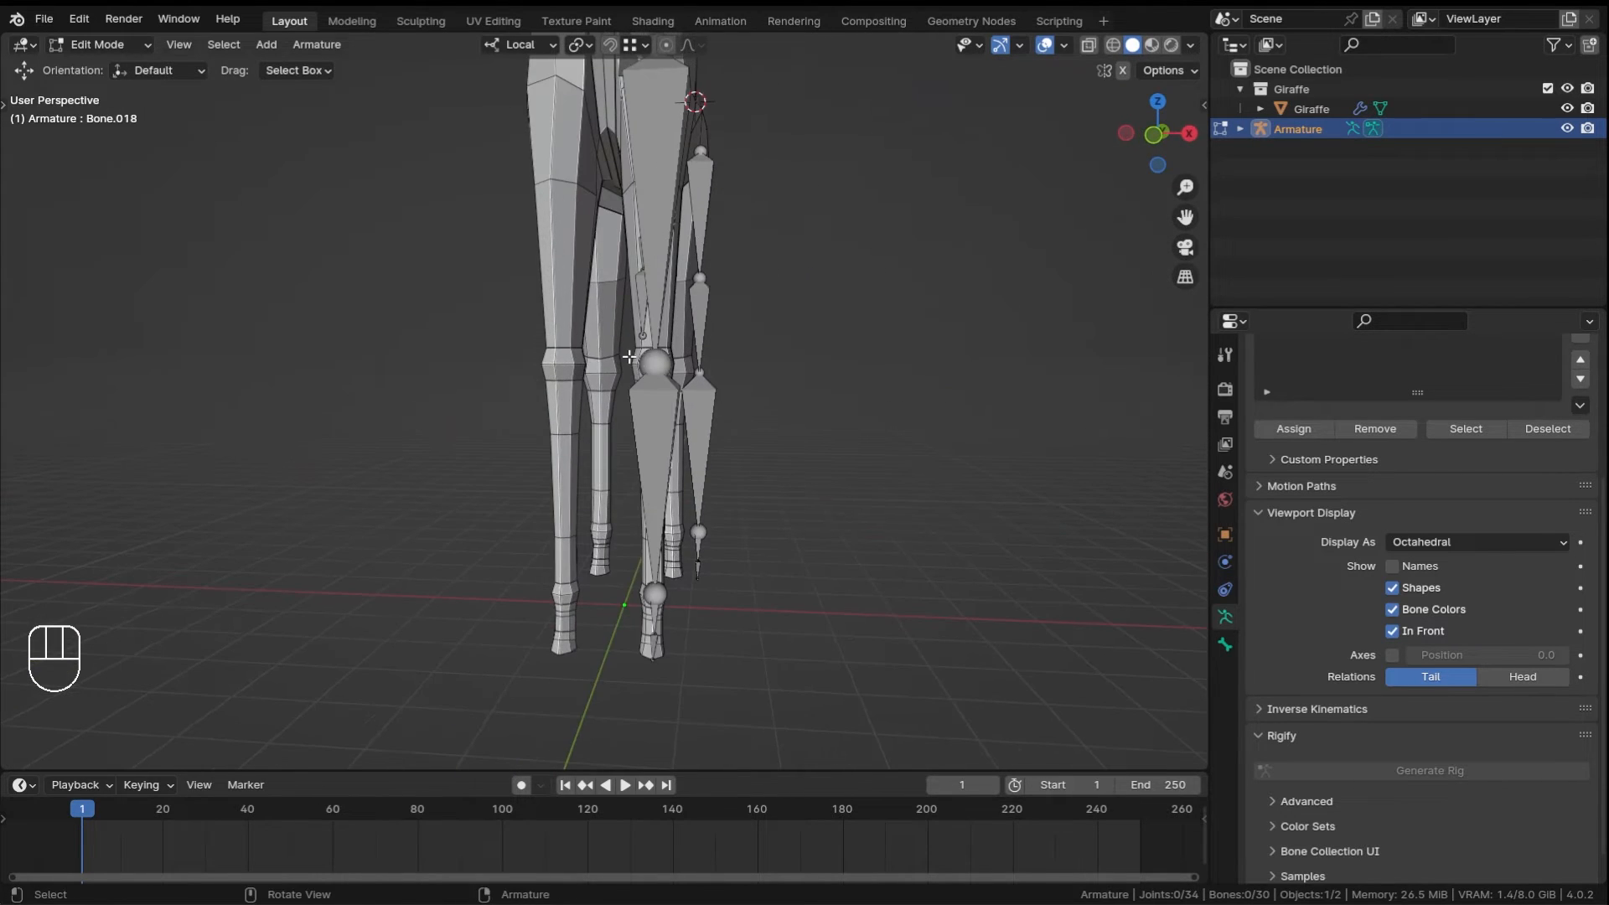
left_click_drag(737, 364, 729, 366)
- Move the hind leg's top joint and the middle joint below it inward in X into the leg mesh
middle_click_drag(838, 368, 677, 408)
middle_click_drag(809, 430, 617, 767)
middle_click_drag(520, 369, 701, 406)
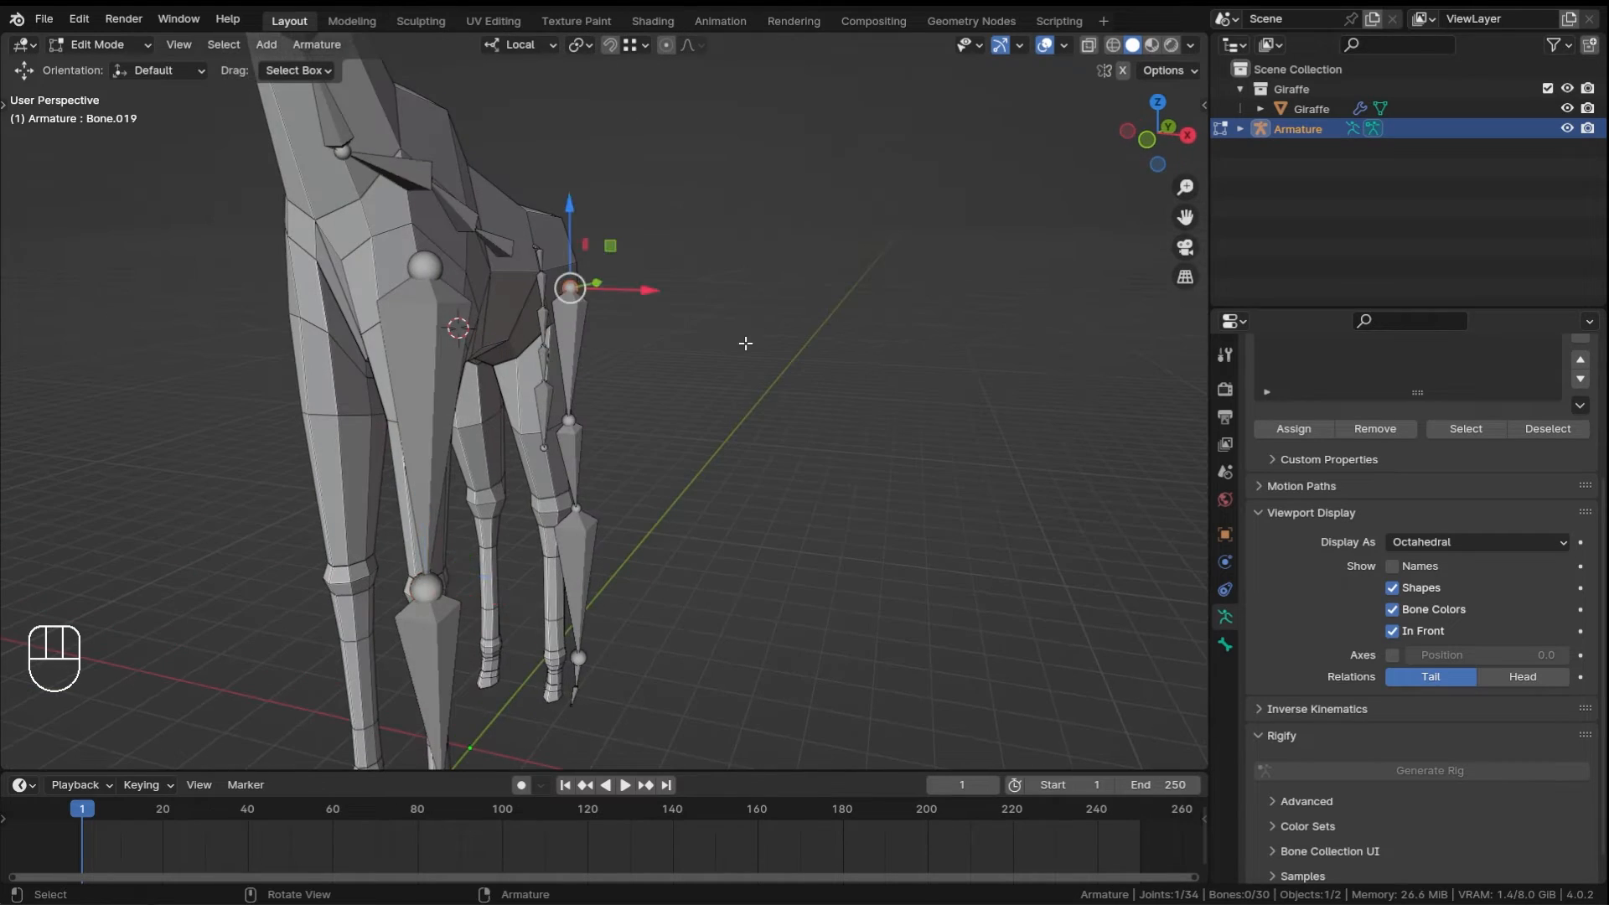
middle_click_drag(745, 343, 639, 391)
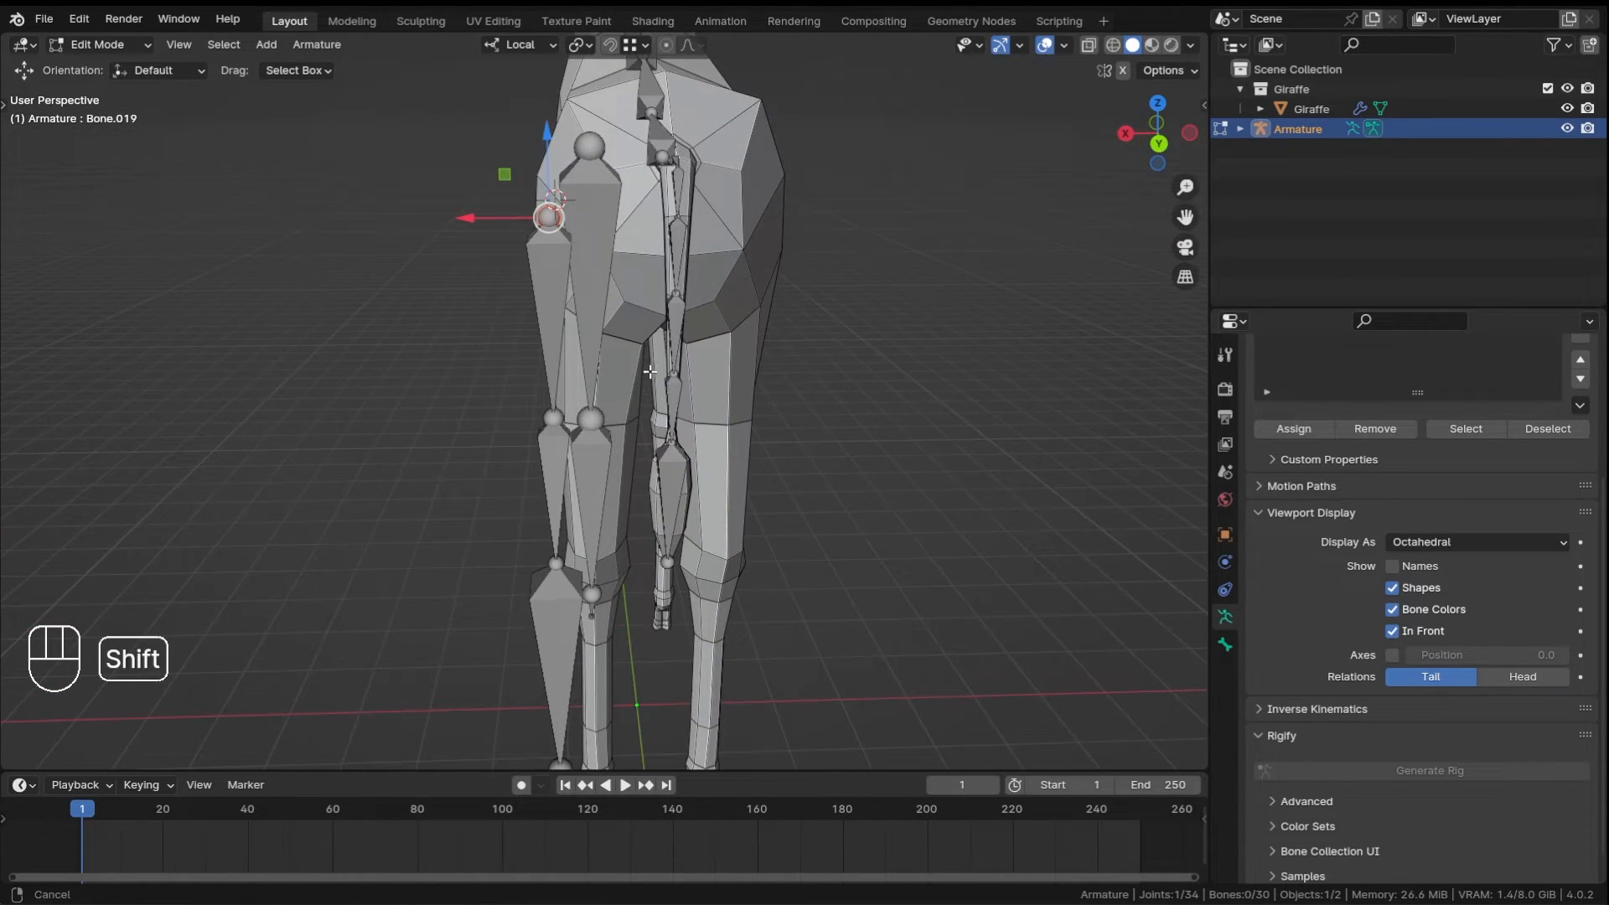
scroll(650, 371, "down", 4)
scroll(608, 226, "up", 5)
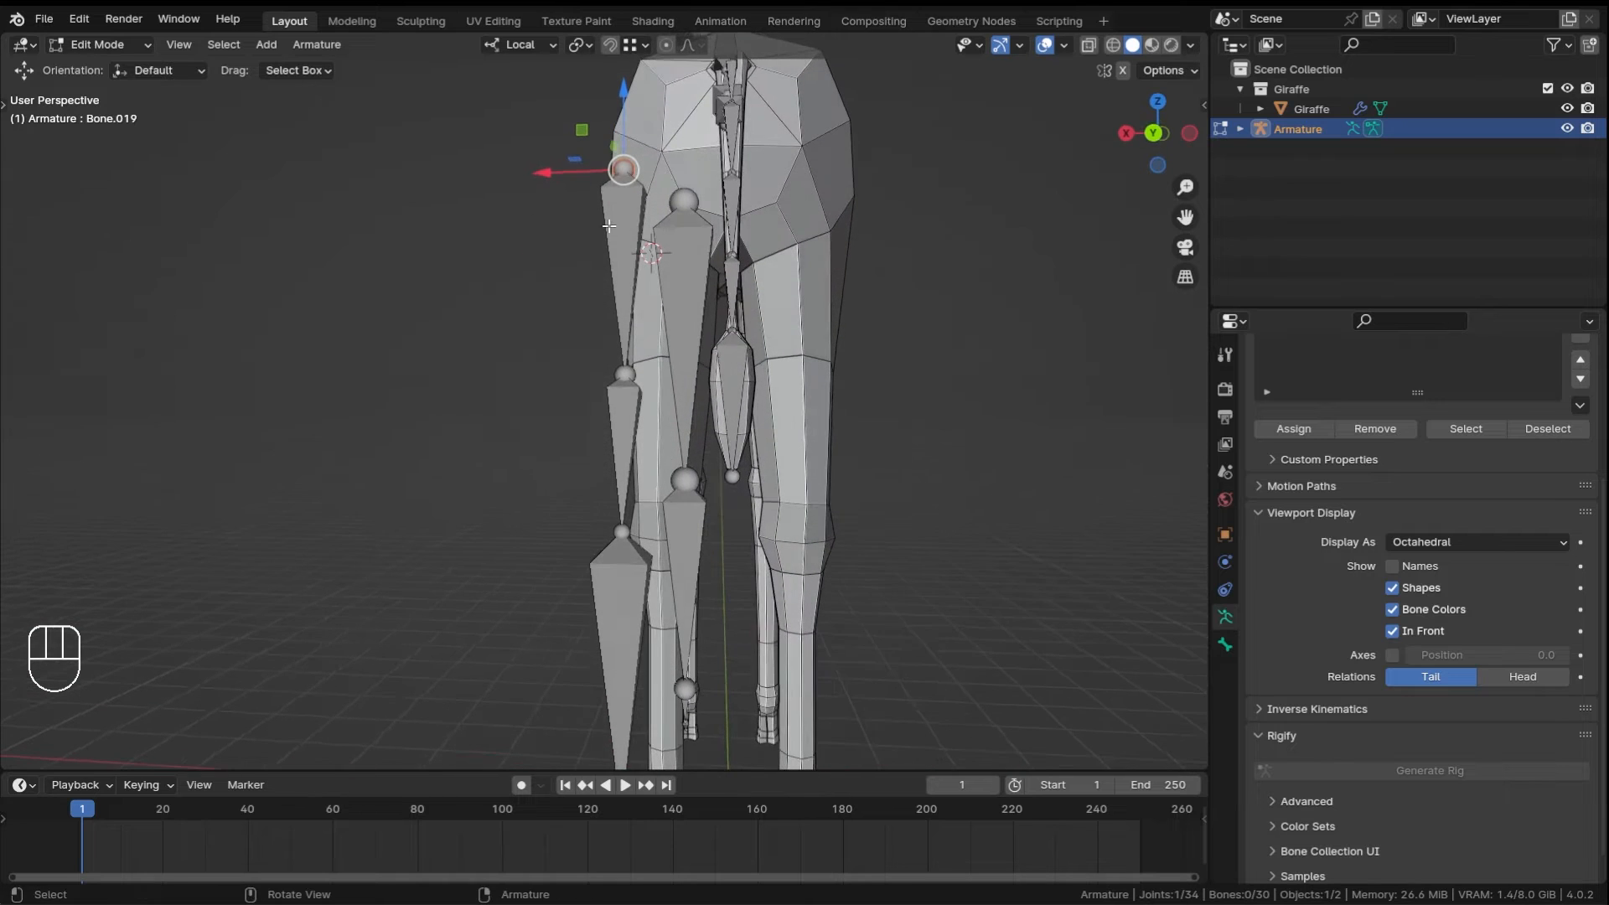
left_click_drag(534, 167, 578, 171)
left_click(591, 382)
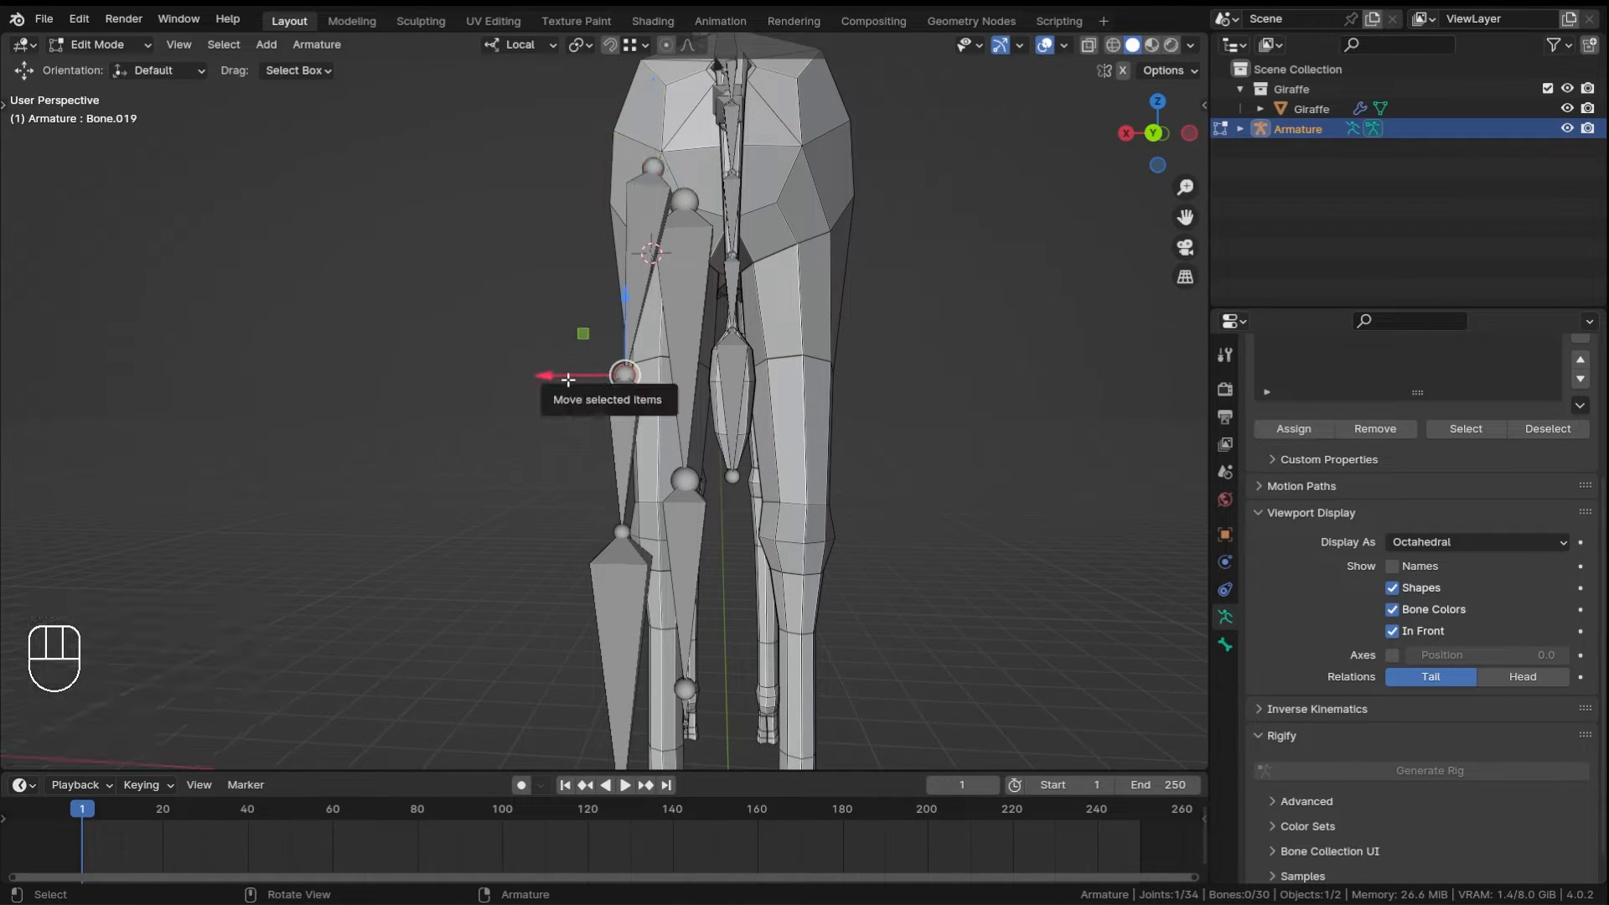
left_click_drag(568, 380, 610, 380)
- Move the hind knee joint about -0.43 m along local X into the leg
middle_click_drag(611, 419, 596, 307, "shift")
left_click(602, 419)
middle_click_drag(555, 389, 562, 419)
left_click_drag(523, 418, 566, 428)
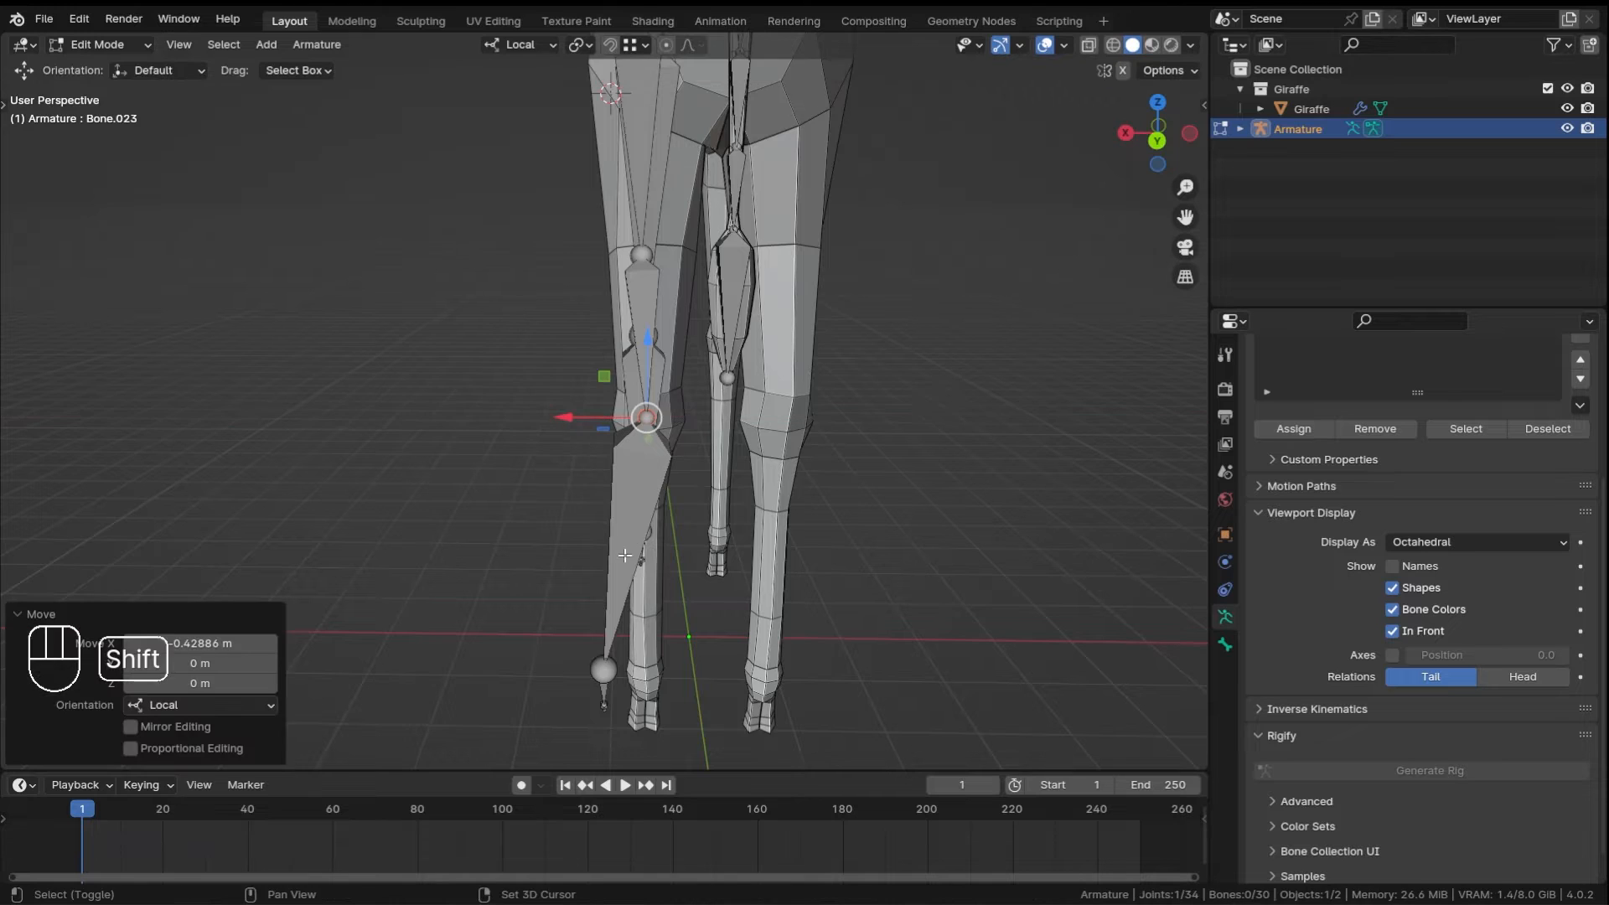
- Select the hind ankle joint with the foot bones and move them about -0.42 m along local X into the leg
middle_click_drag(647, 733, 605, 423, "shift")
left_click(568, 465)
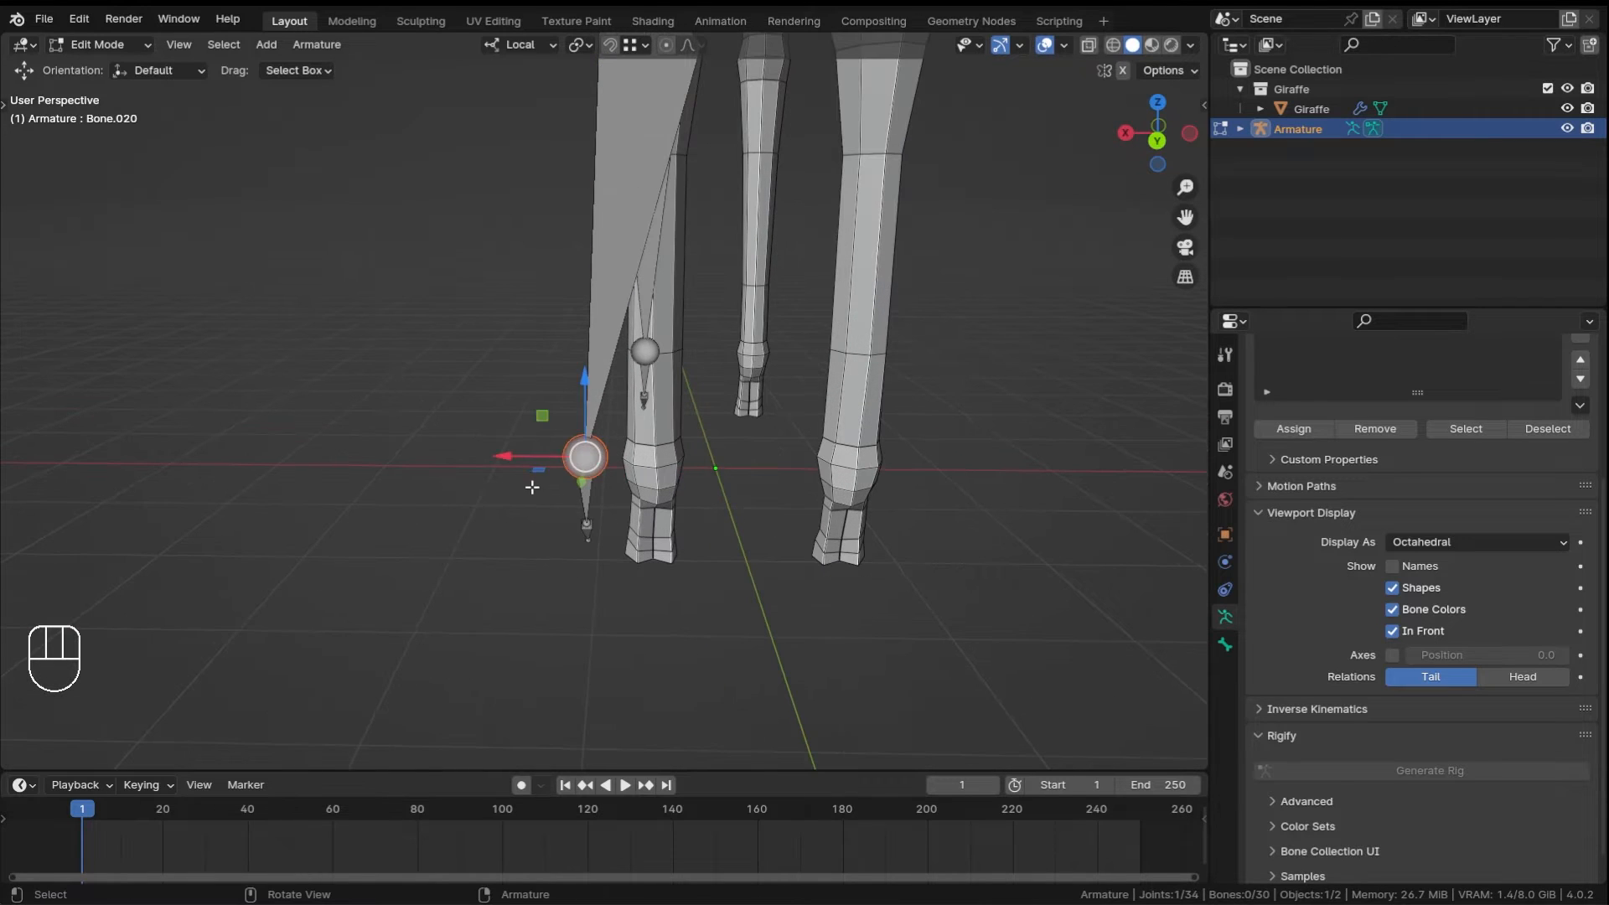
middle_click_drag(589, 504, 591, 556)
left_click(591, 556, "shift")
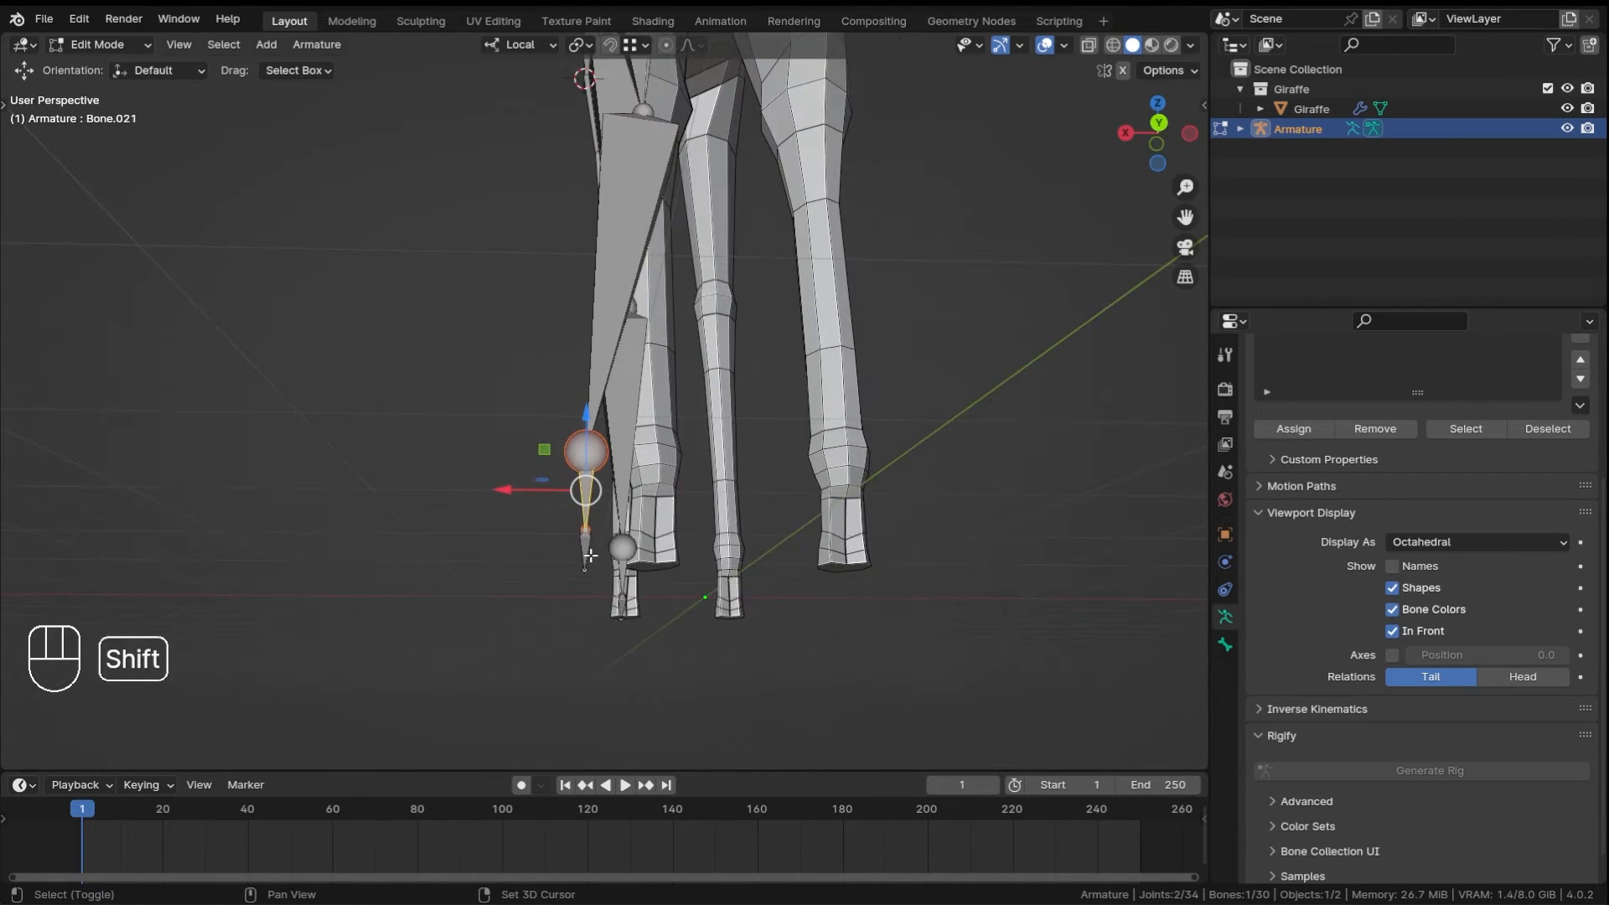
middle_click_drag(636, 483, 584, 518)
left_click_drag(509, 514, 575, 515)
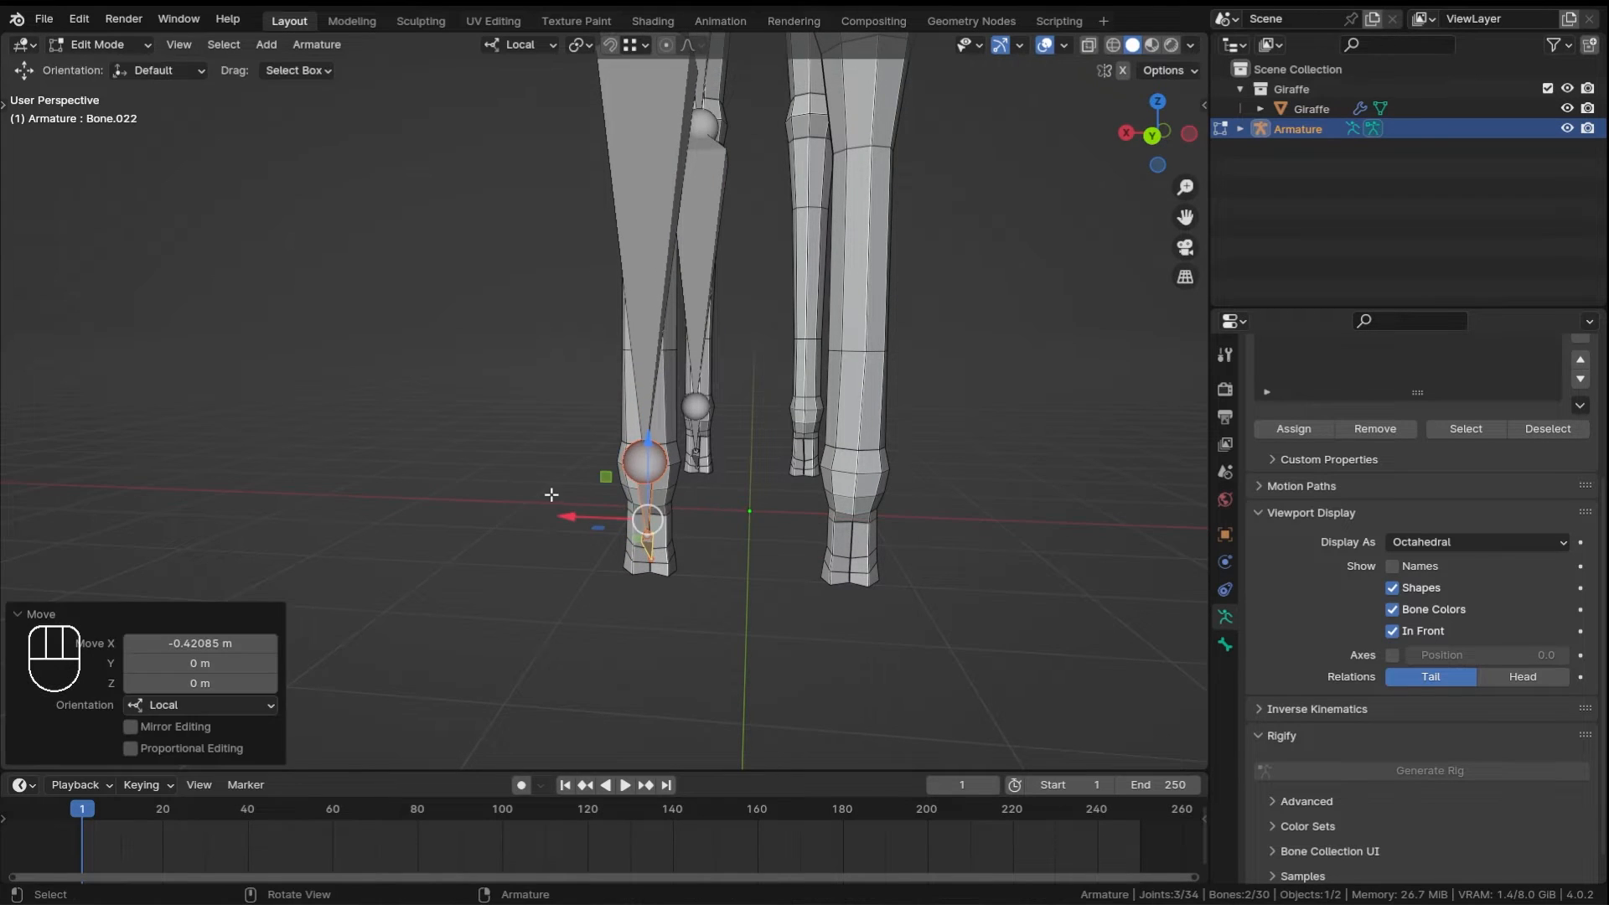
- Nudge the hind ankle joint and the foot joint below it along local X to centre them in the leg mesh
middle_click_drag(550, 495, 836, 549)
middle_click_drag(841, 606, 843, 419, "ctrl")
mouse_move(843, 419)
middle_mouse_down()
mouse_move(721, 399)
mouse_move(891, 431)
mouse_move(820, 431)
middle_mouse_up()
left_click(721, 399)
left_click_drag(772, 420, 764, 419)
left_click(695, 613)
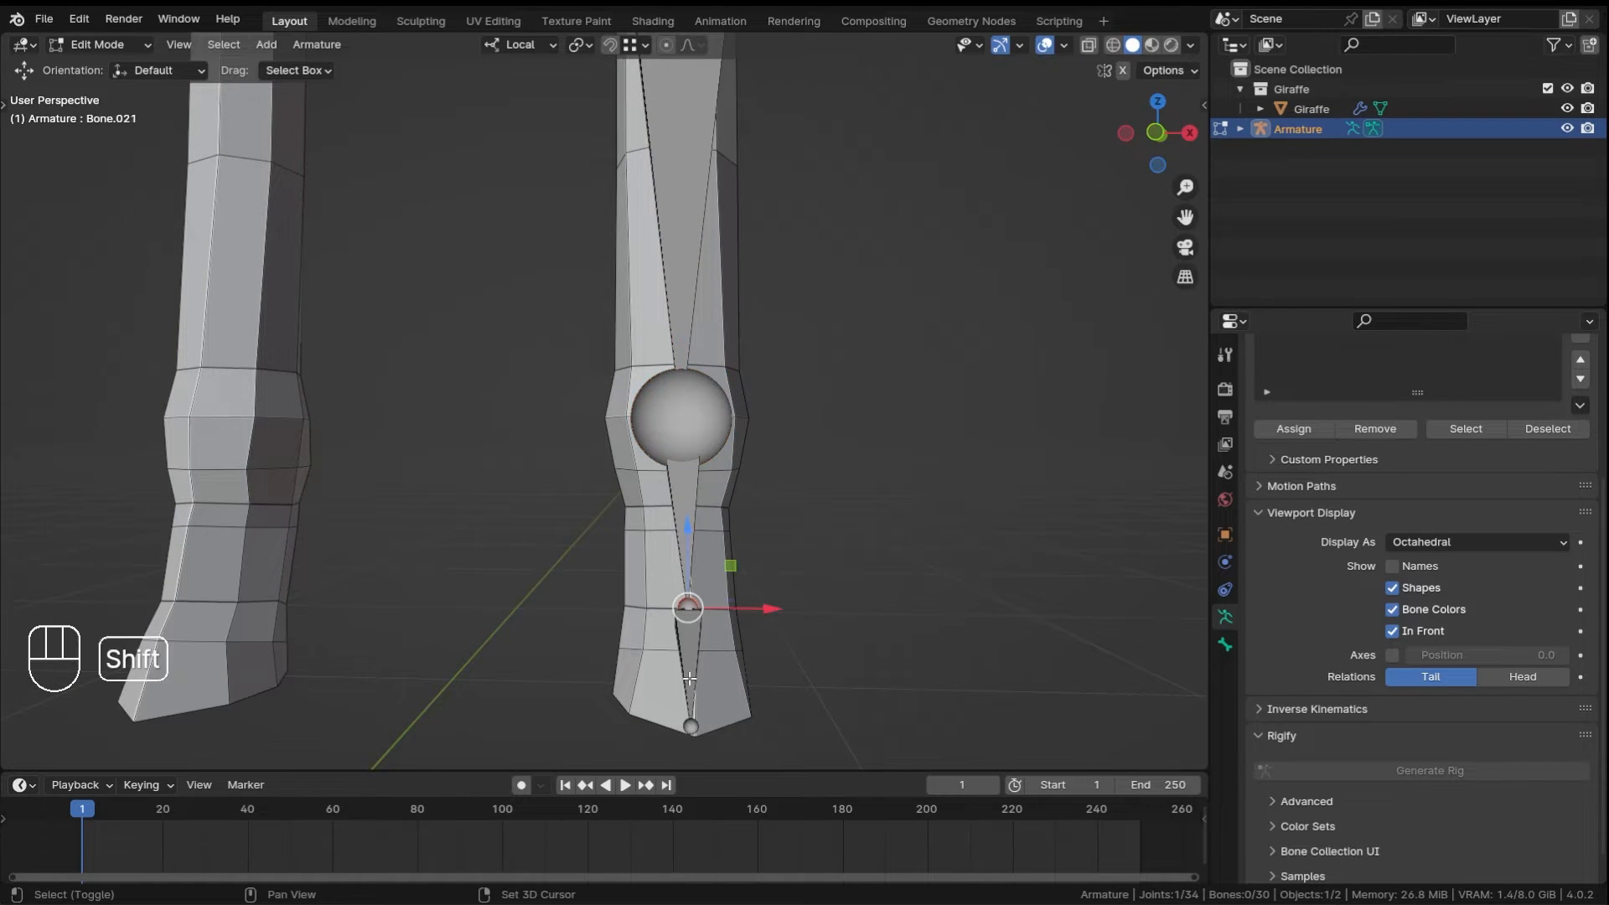
left_click_drag(766, 662, 769, 662)
left_click(719, 443)
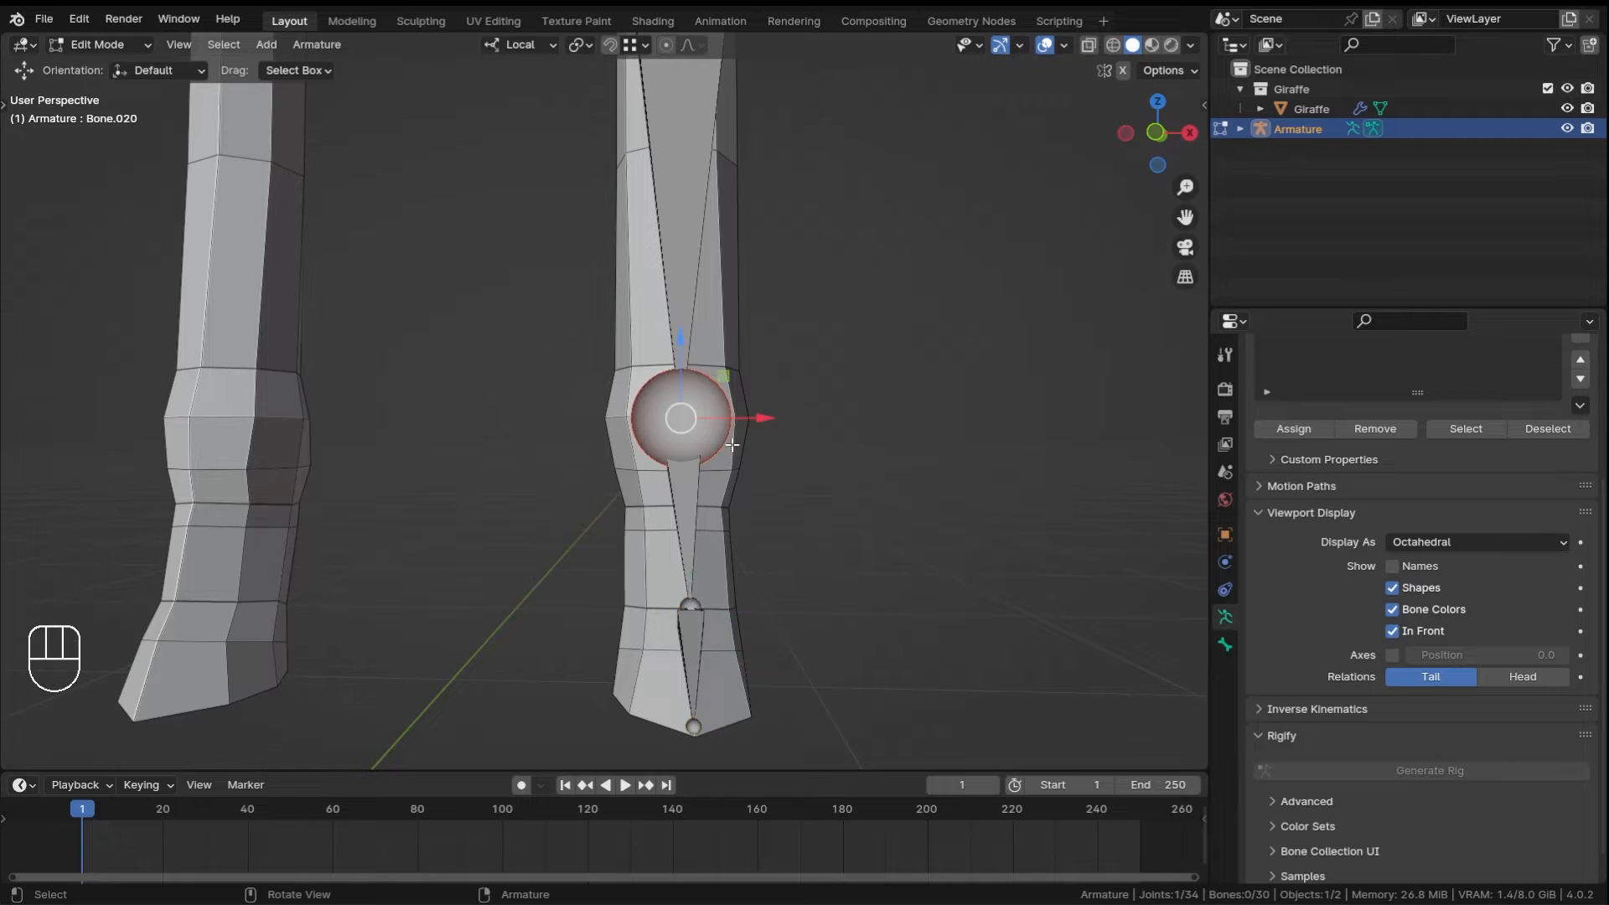
left_click_drag(769, 414, 774, 413)
- Parent the first tail bone and the upper hind leg bone to the rearmost spine bone with Keep Offset
middle_click_drag(796, 150, 800, 403, "ctrl")
middle_click_drag(792, 335, 783, 419, "ctrl")
middle_click_drag(780, 398, 624, 444)
middle_click_drag(650, 252, 650, 457, "shift")
middle_click_drag(649, 494, 754, 436)
middle_click_drag(759, 326, 708, 373, "ctrl")
left_click(733, 367)
middle_click_drag(610, 417, 625, 370)
middle_click_drag(503, 436, 620, 470)
middle_click_drag(511, 495, 545, 441, "shift")
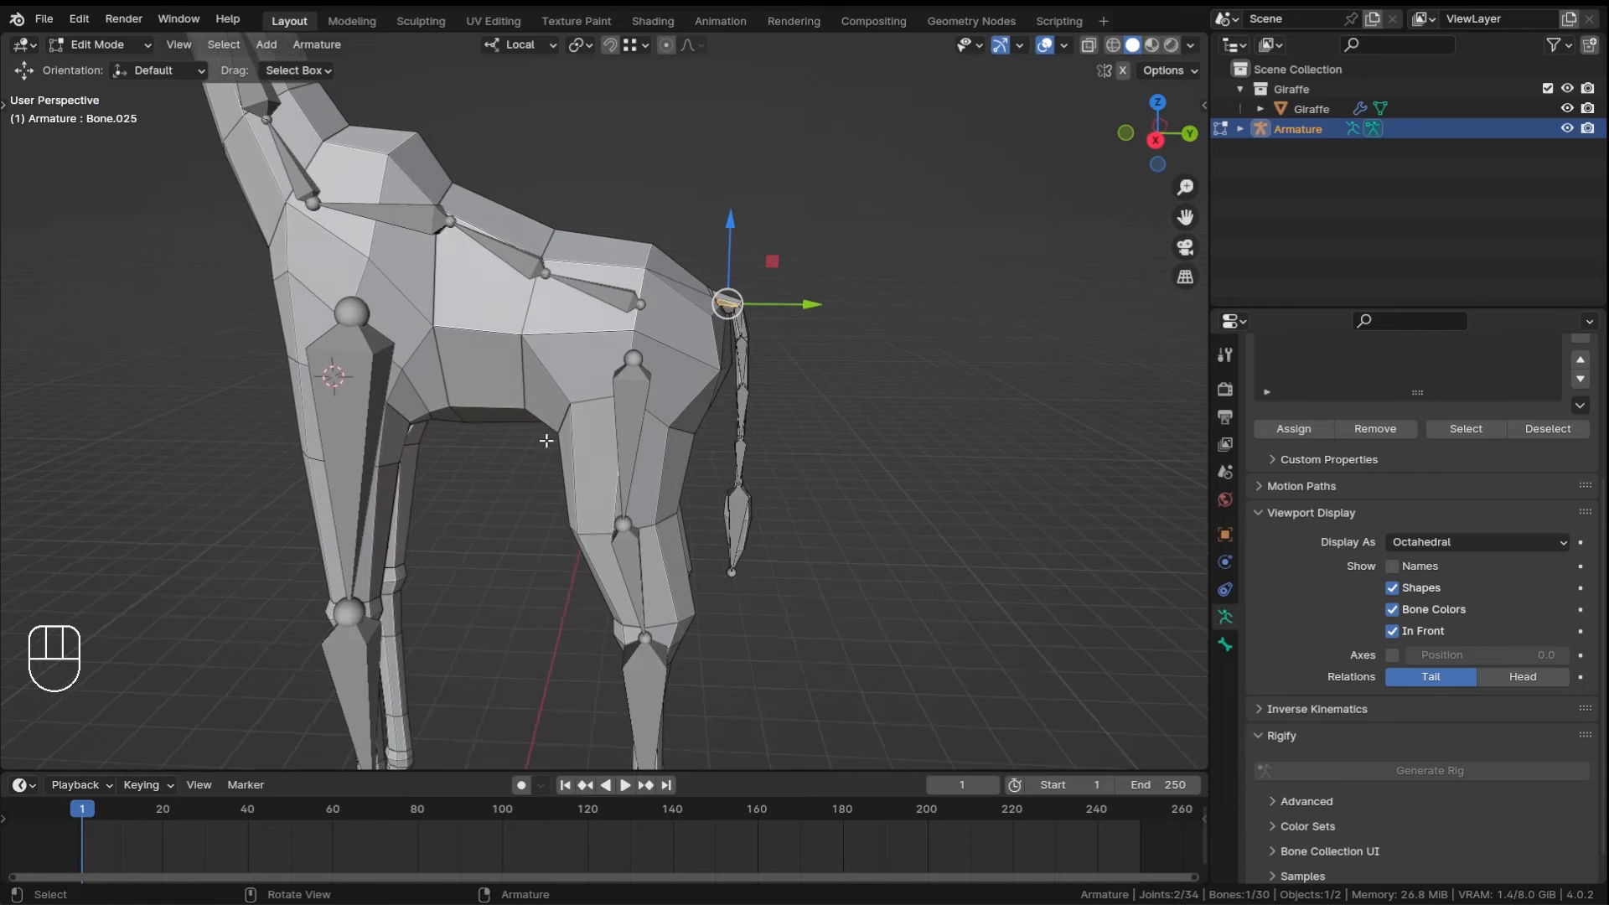
middle_click_drag(708, 388, 660, 427)
middle_click_drag(660, 427, 639, 387, "ctrl")
left_click(623, 401, "shift")
left_click(647, 240, "shift")
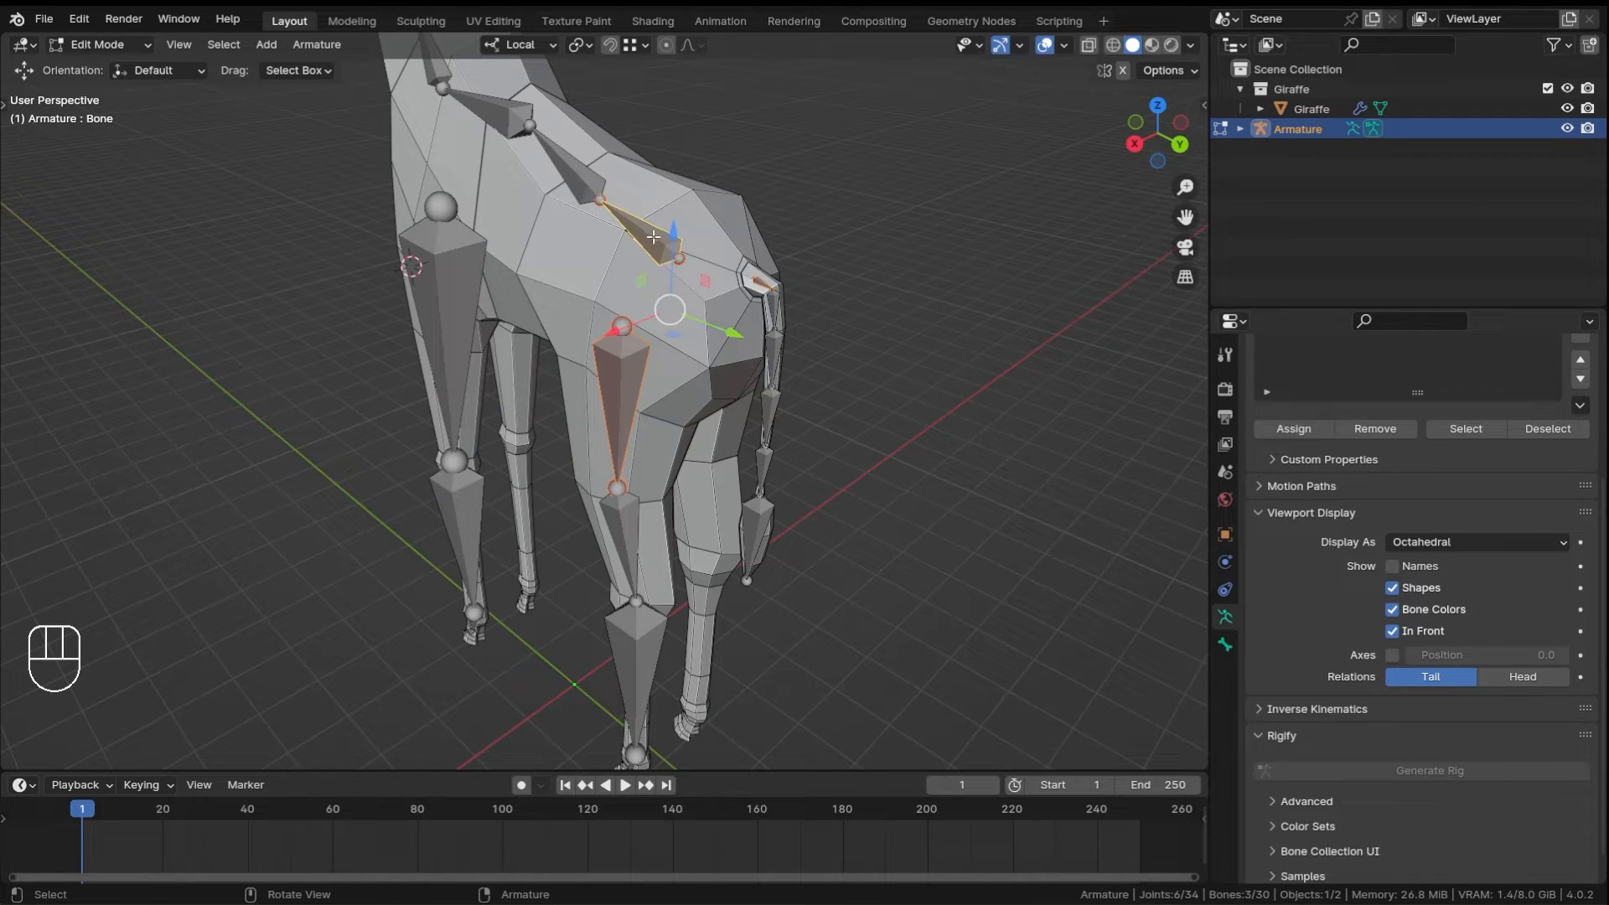
key("ctrl+p")
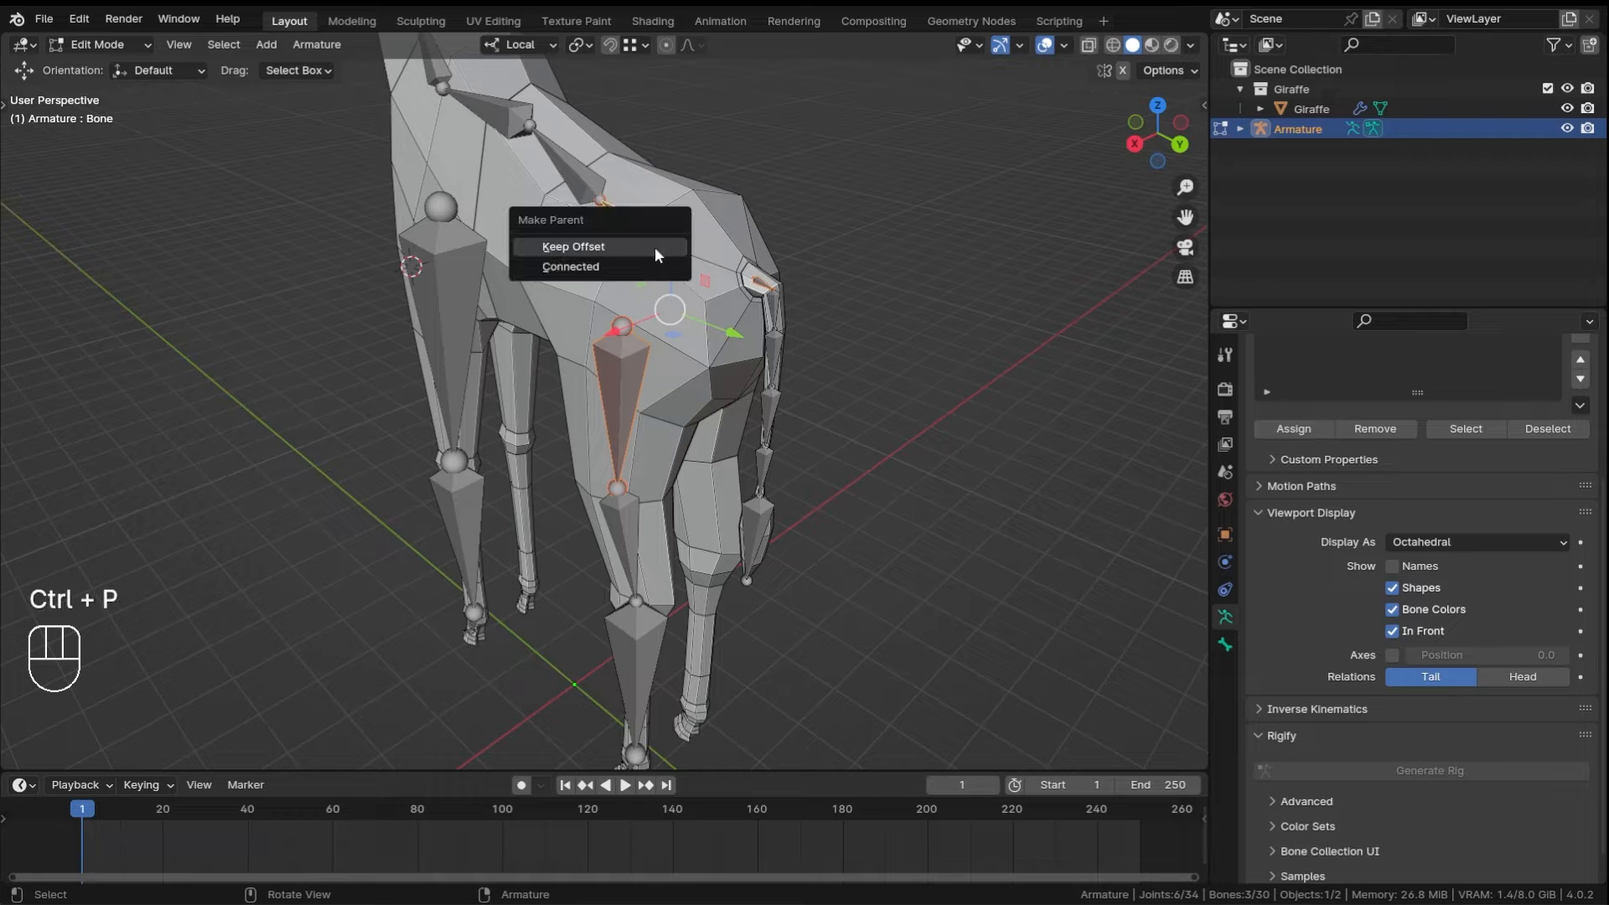
left_click(655, 248)
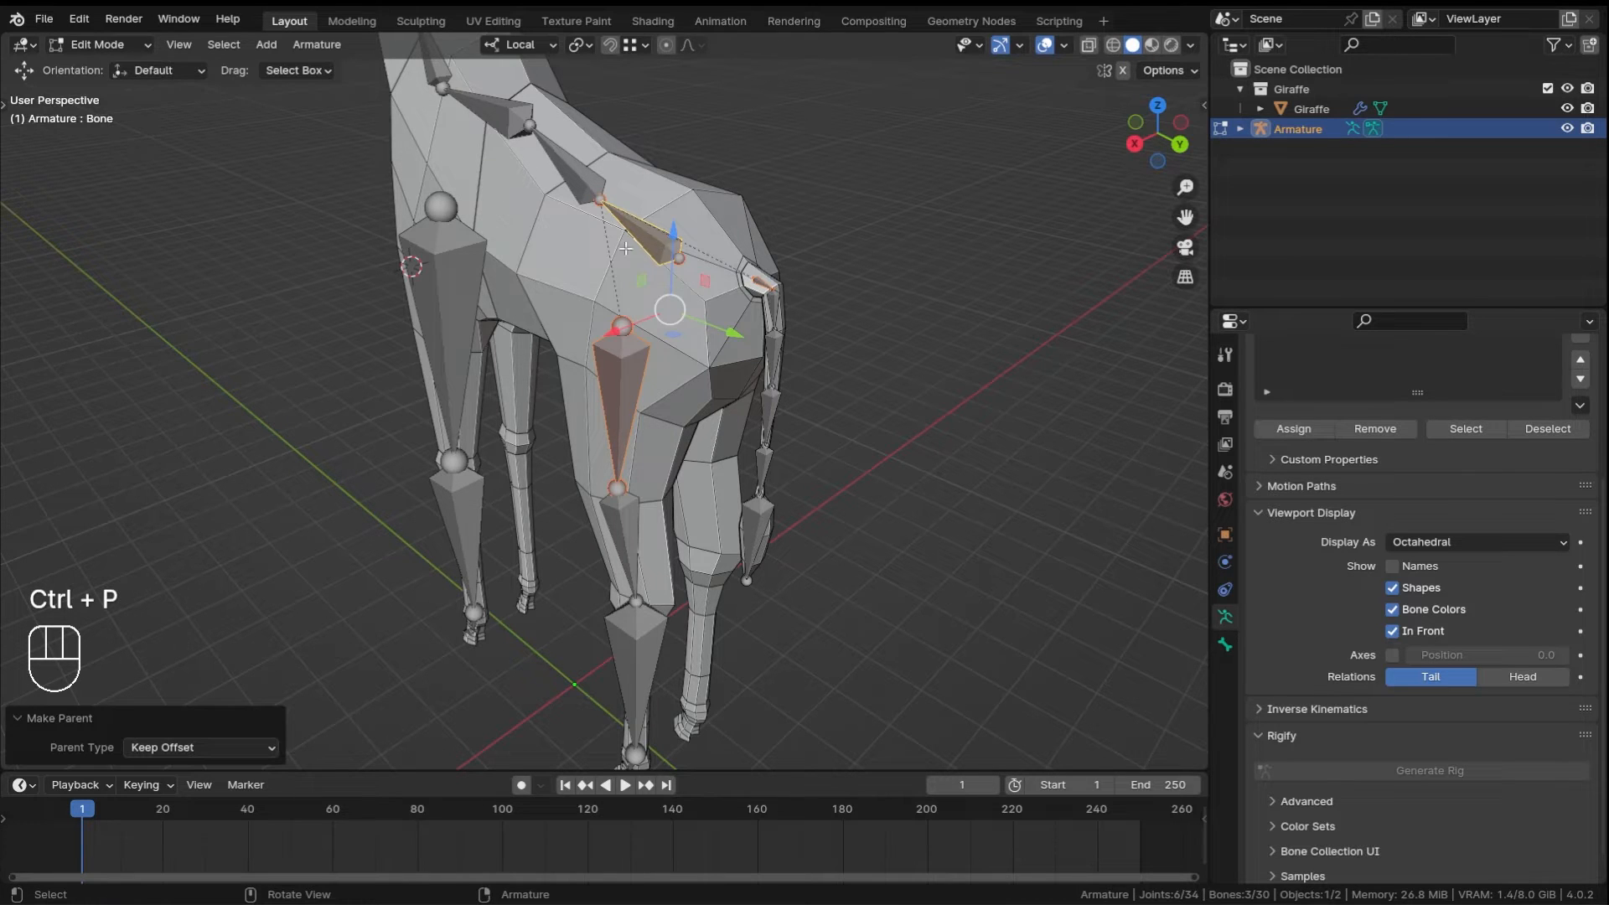
- Parent the upper front leg bone to the spine bone at the shoulders with Keep Offset
middle_click_drag(655, 248, 744, 248)
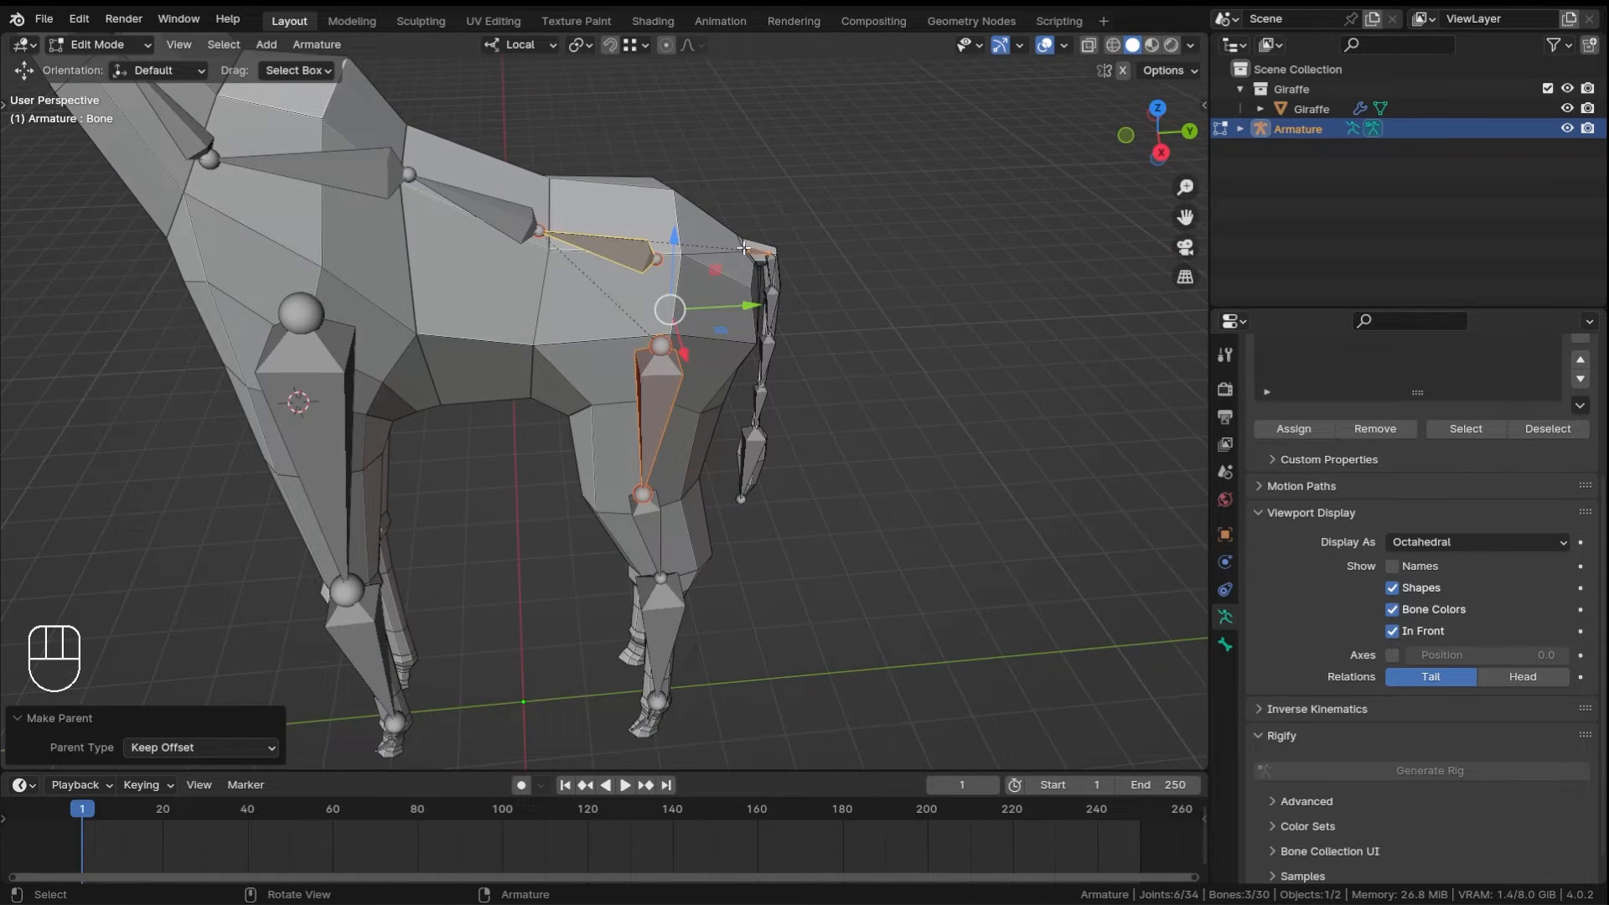
left_click(650, 259)
middle_click_drag(538, 318, 656, 339, "shift")
left_click(481, 385)
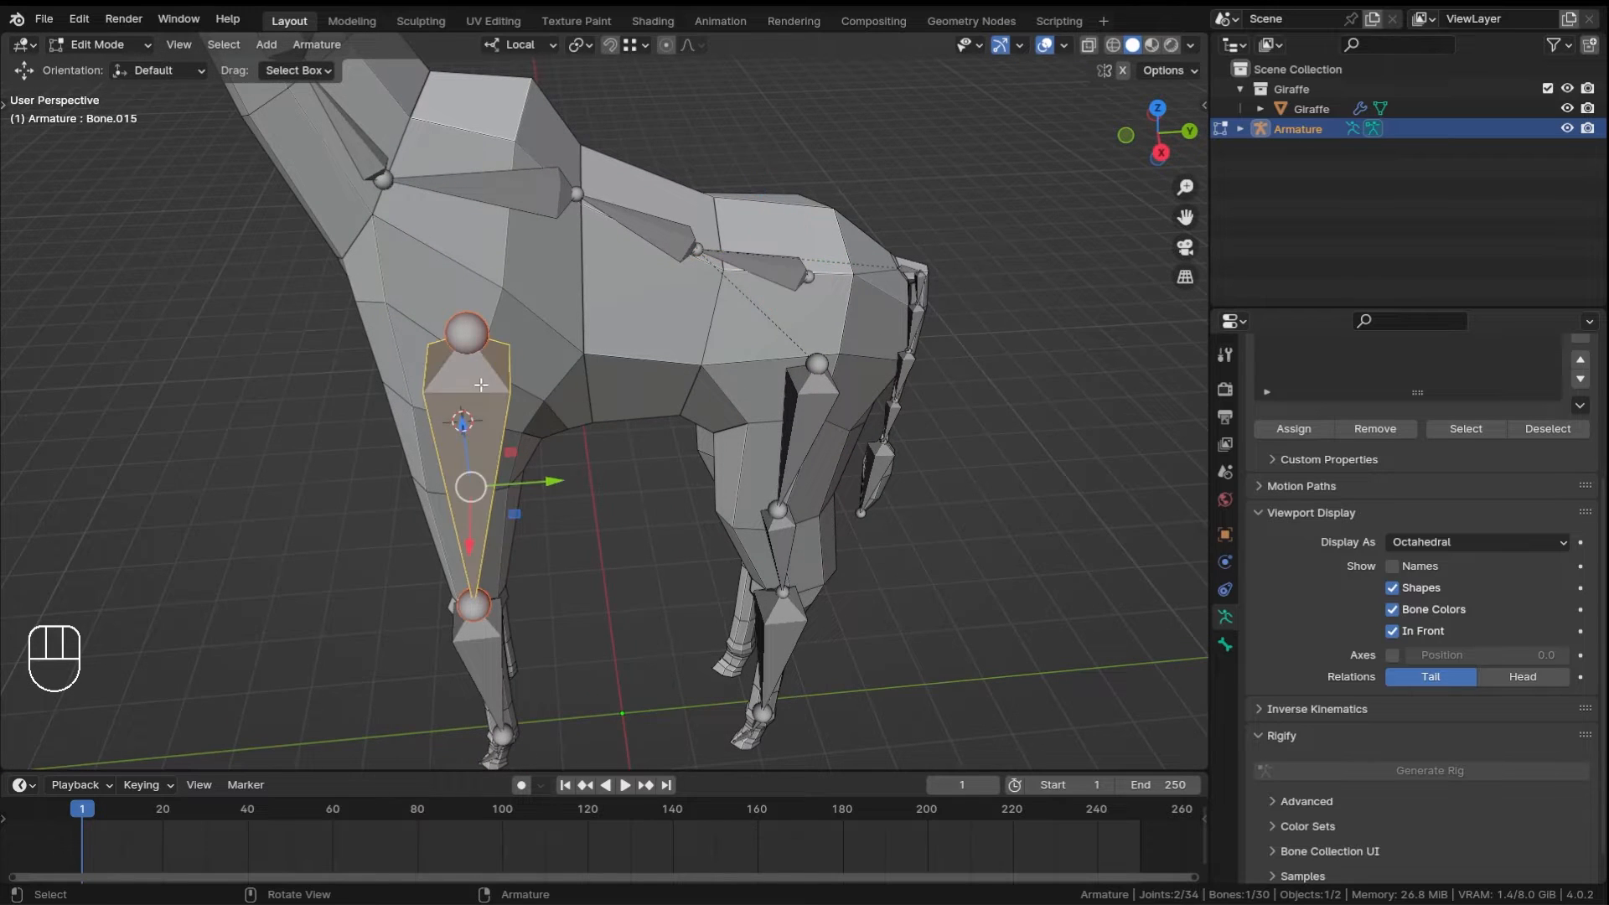
middle_click_drag(558, 382, 657, 376)
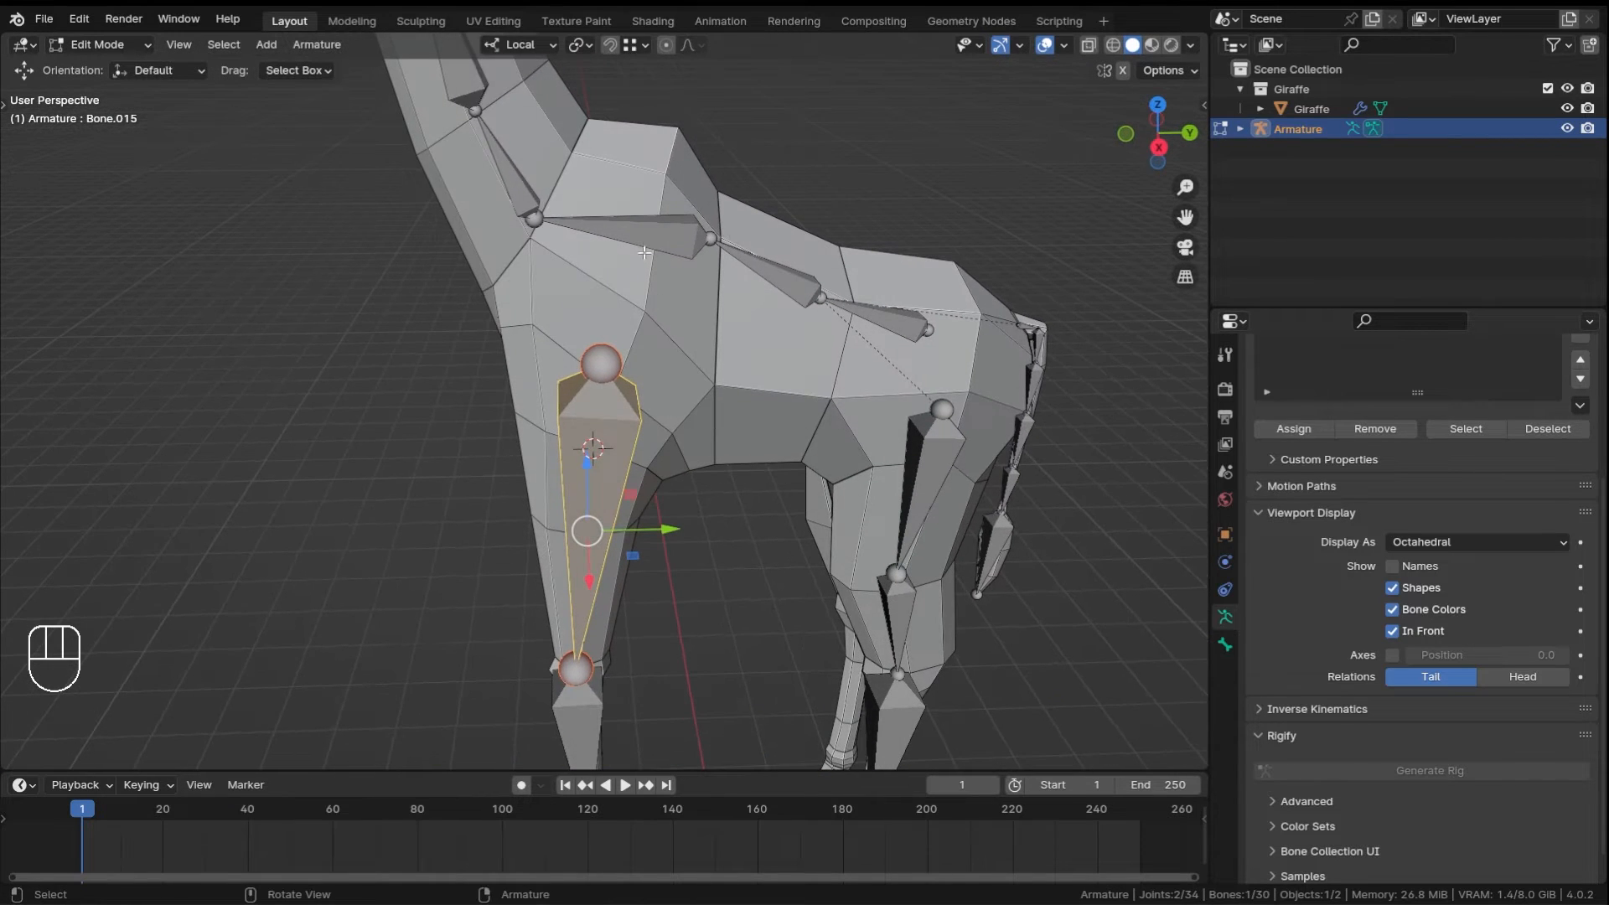
left_click(644, 243, "shift")
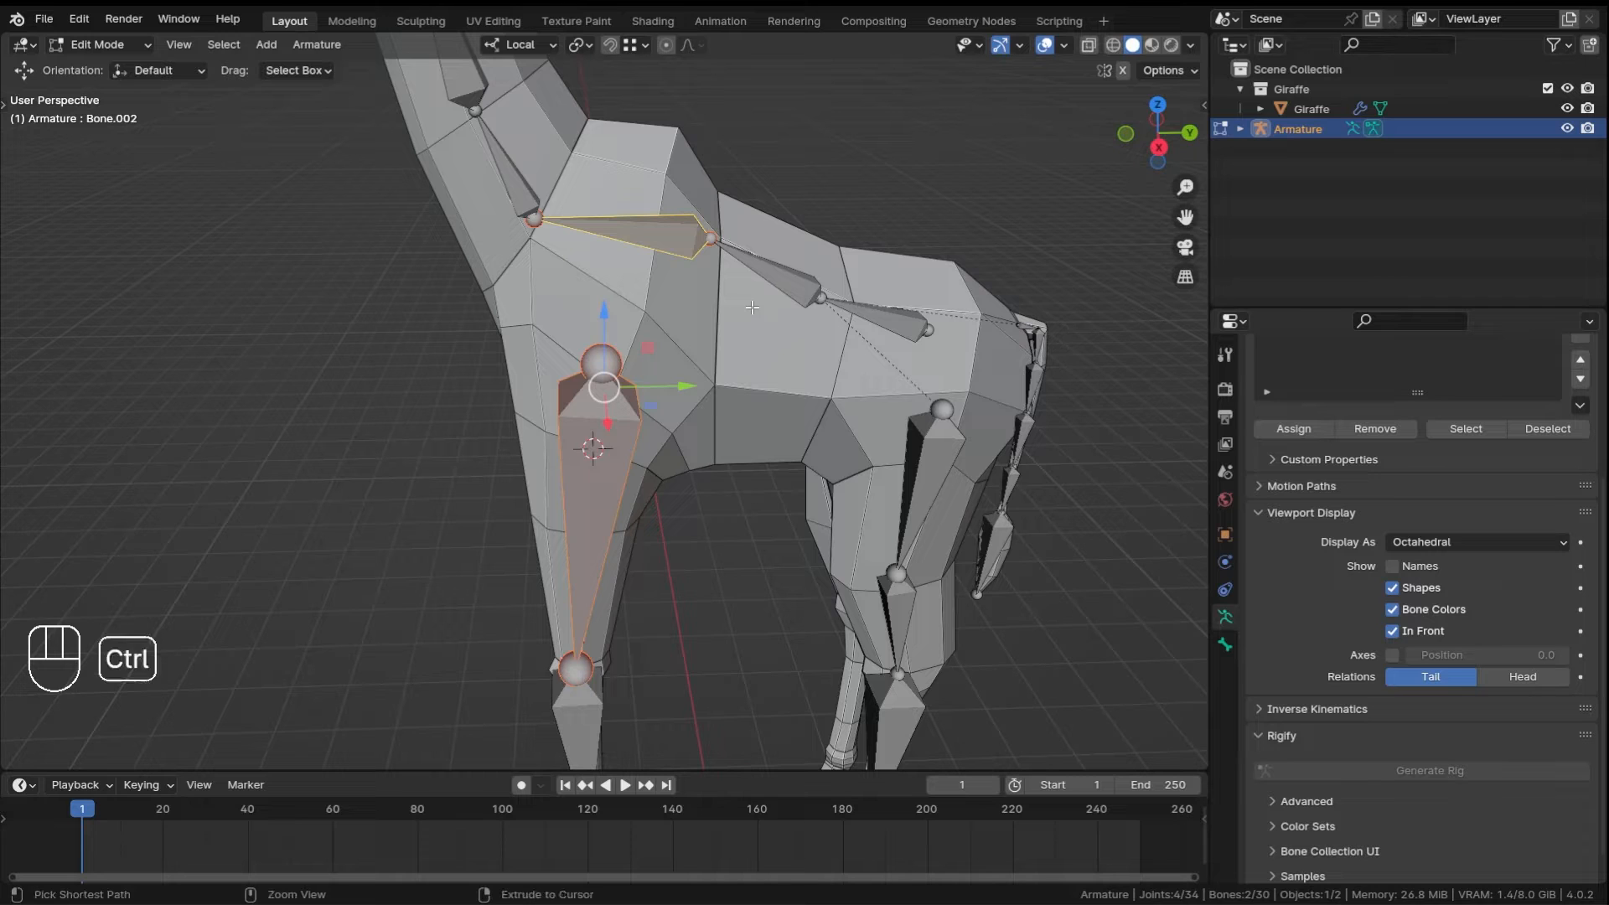
key("ctrl+p")
left_click(751, 305)
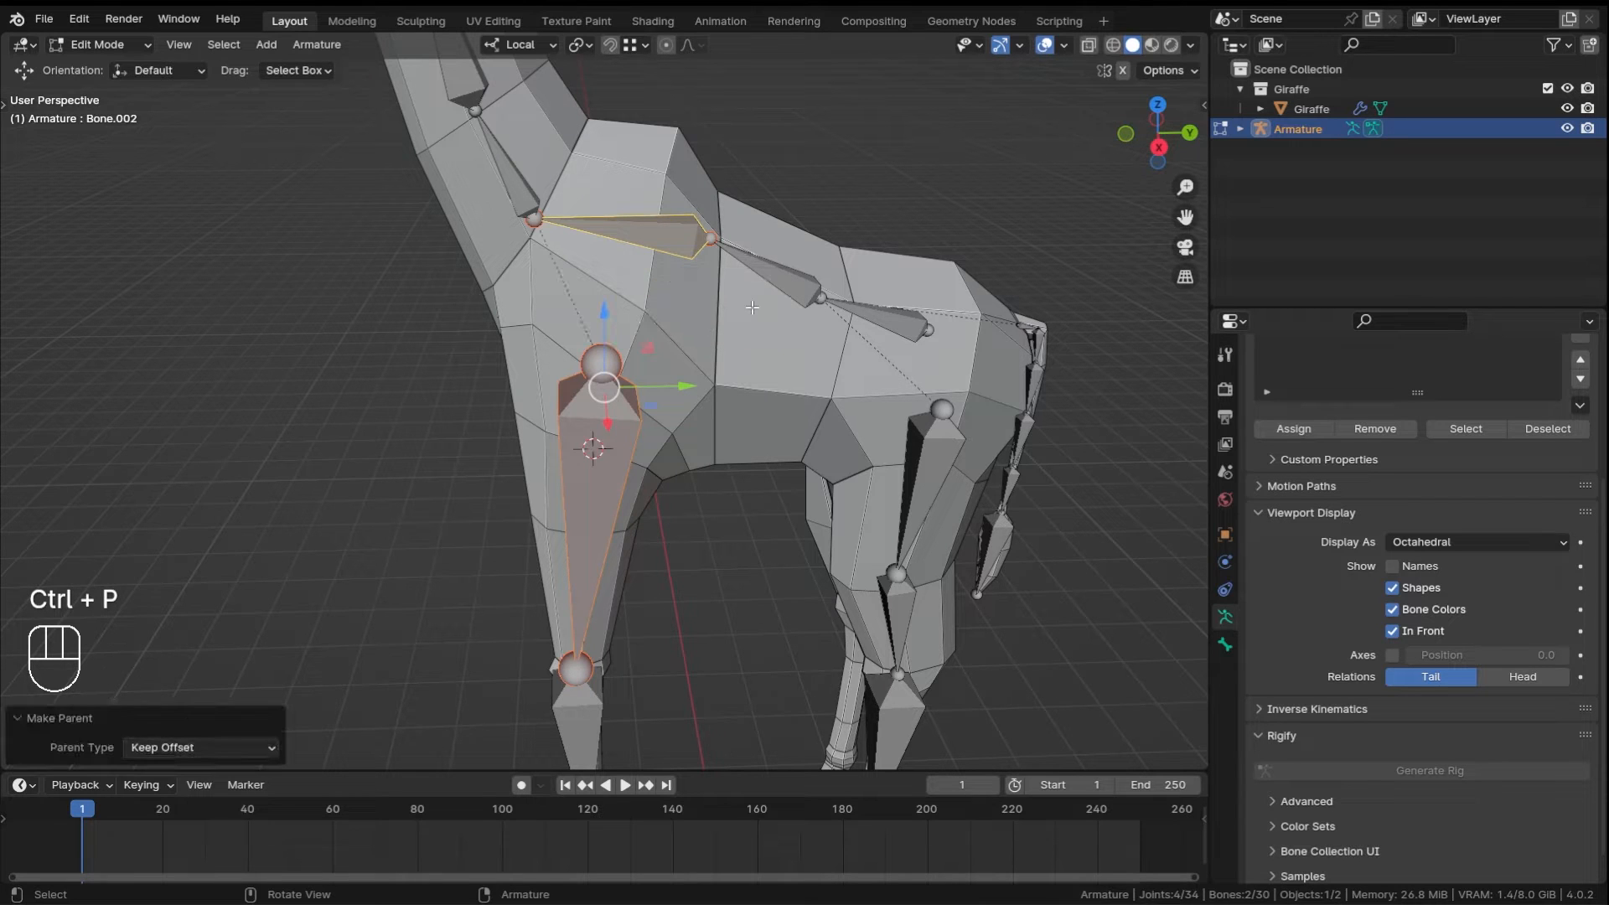
- Test the front leg's parenting in Pose Mode by freely rotating the shoulder spine bone, and cancel the rotation
middle_click_drag(752, 305, 534, 476)
left_click(584, 458)
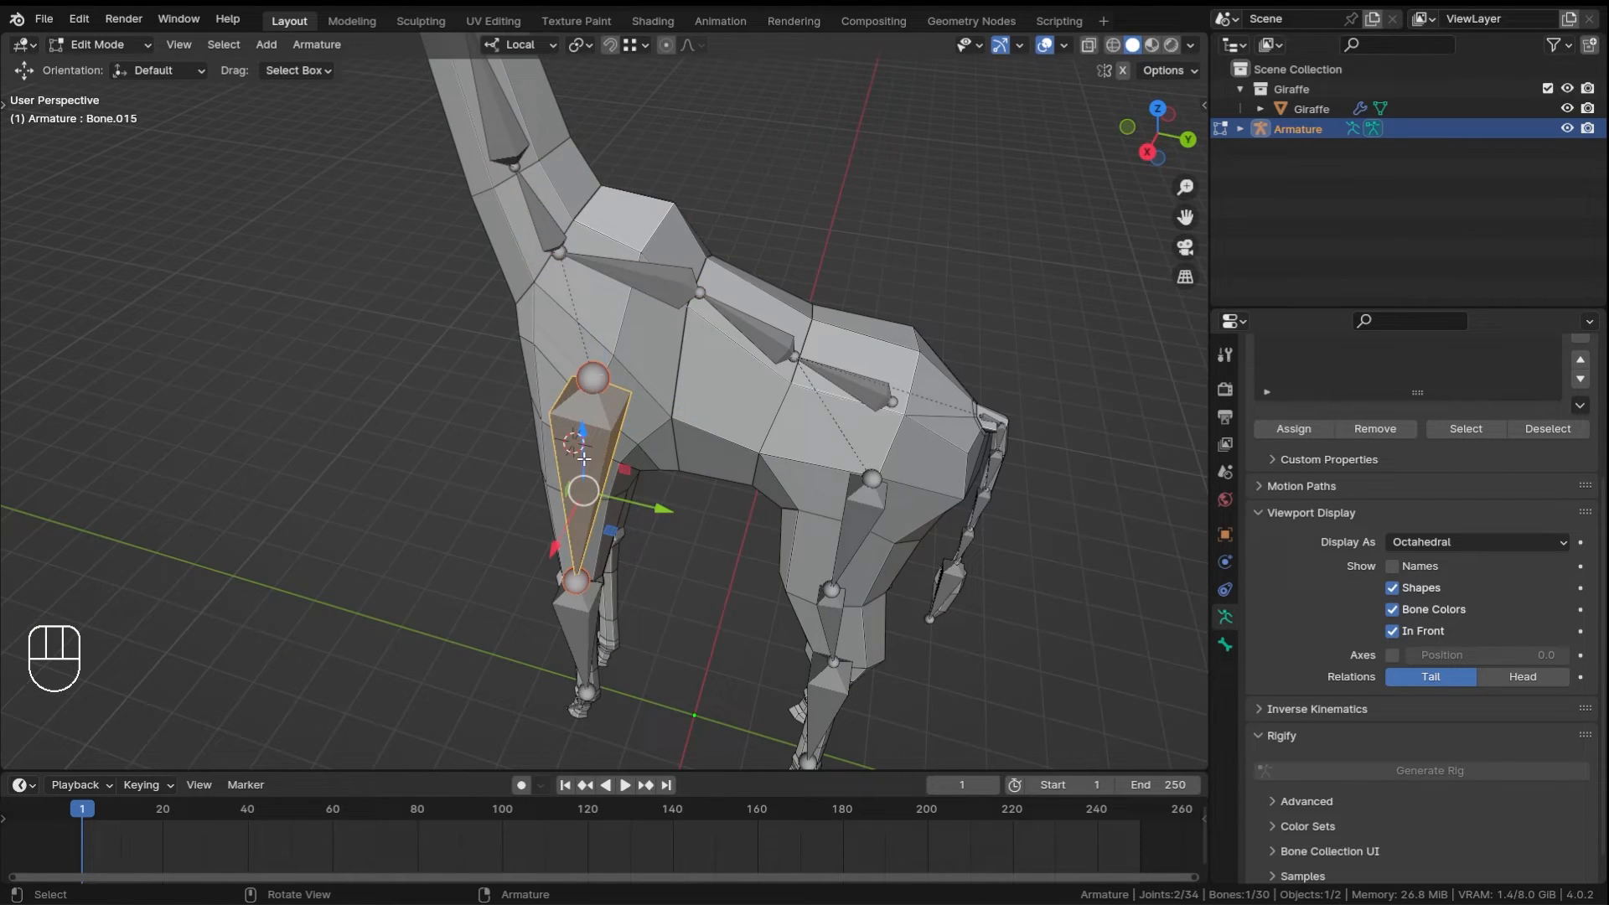
left_click(656, 265)
key("ctrl+Tab")
left_click(798, 402)
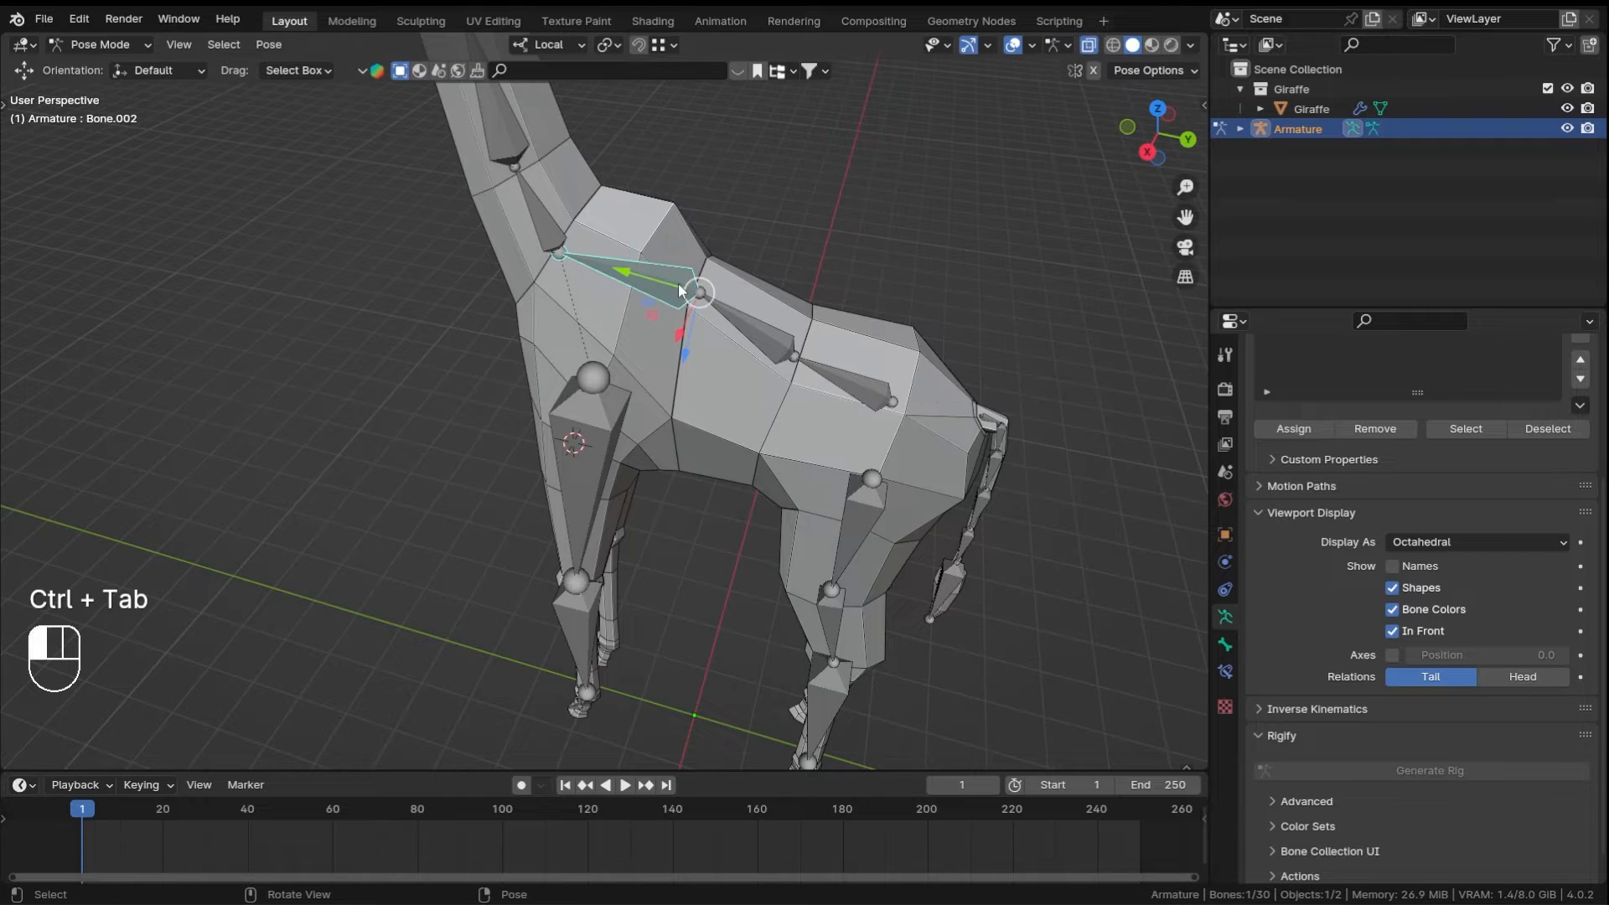
key("r")
key("r")
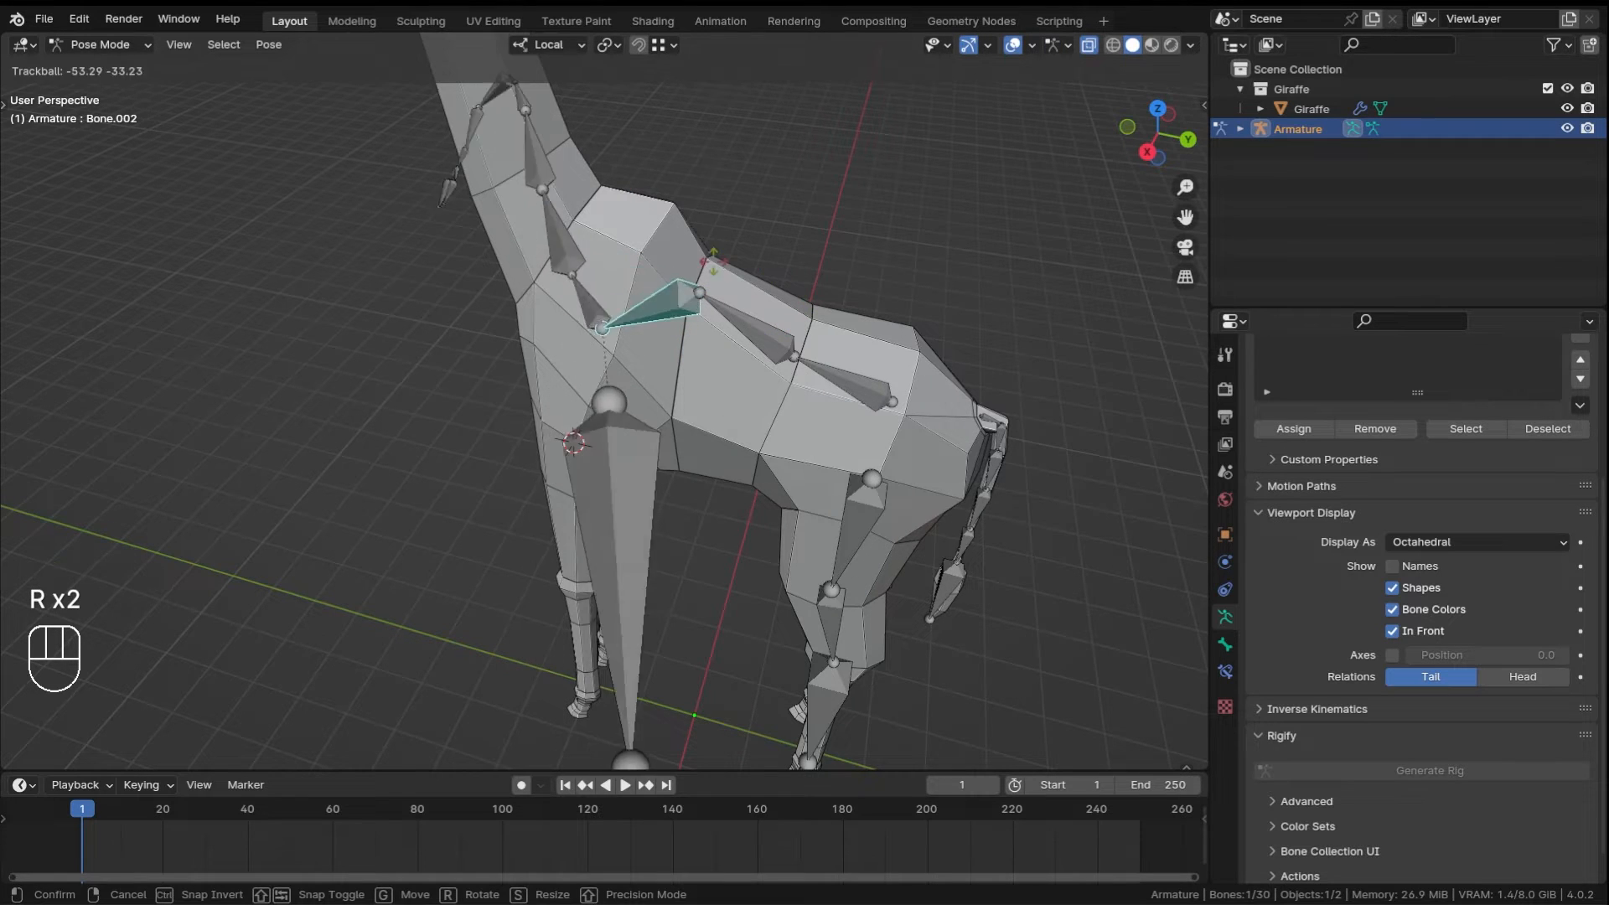
right_click(842, 361)
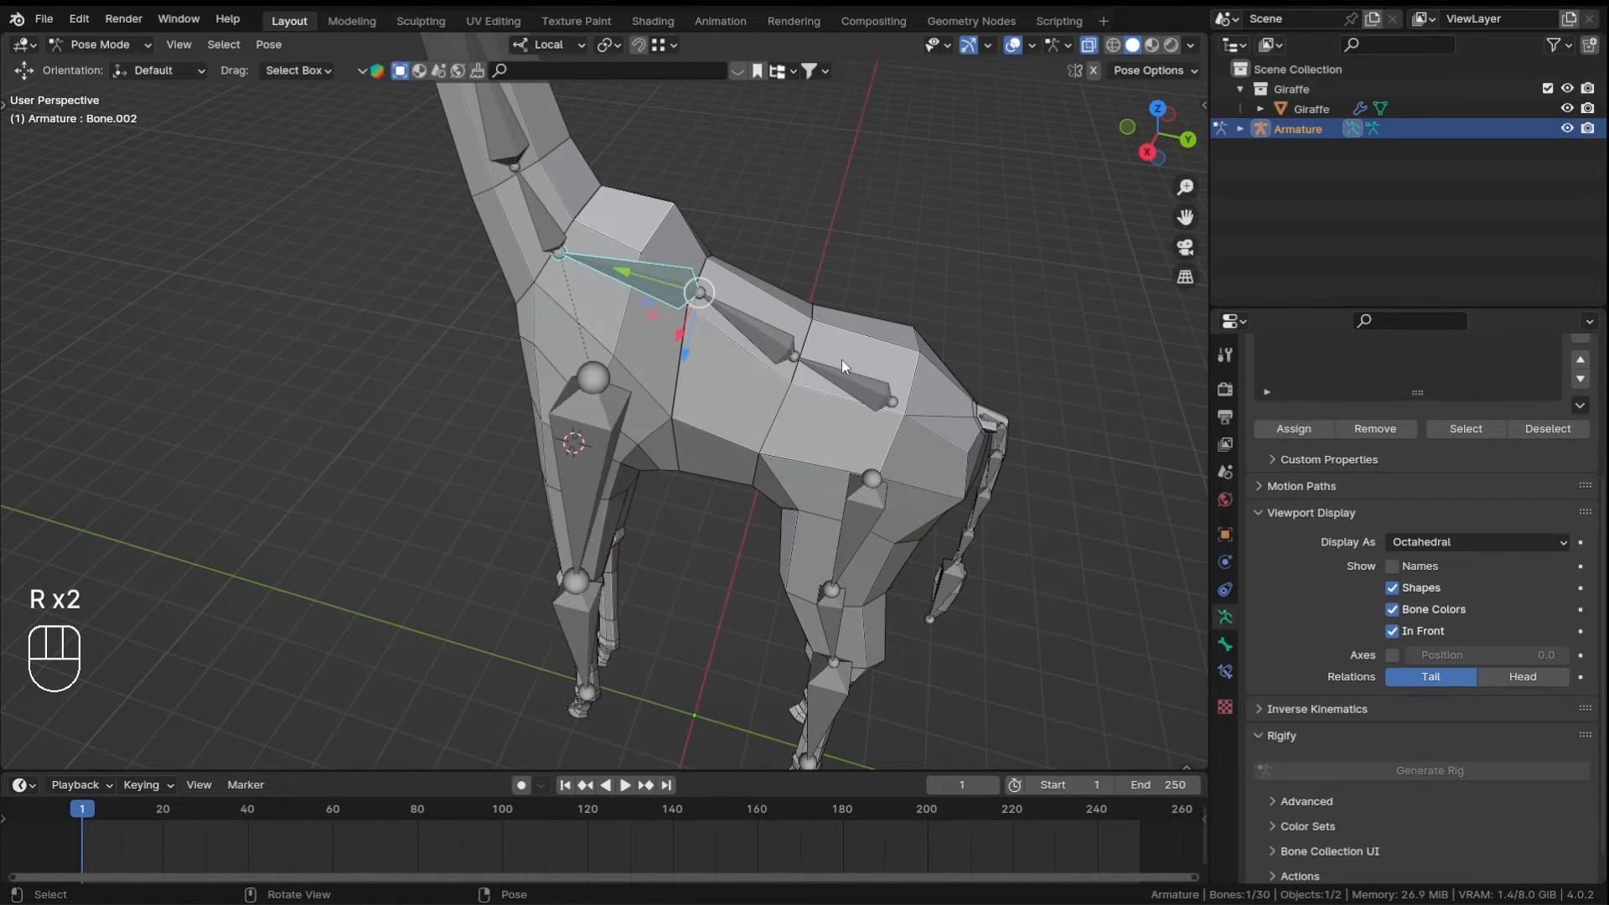
- Test the hind leg and tail parenting by freely rotating the rearmost spine bone, and cancel the rotation
left_click(853, 383)
key("r")
key("r")
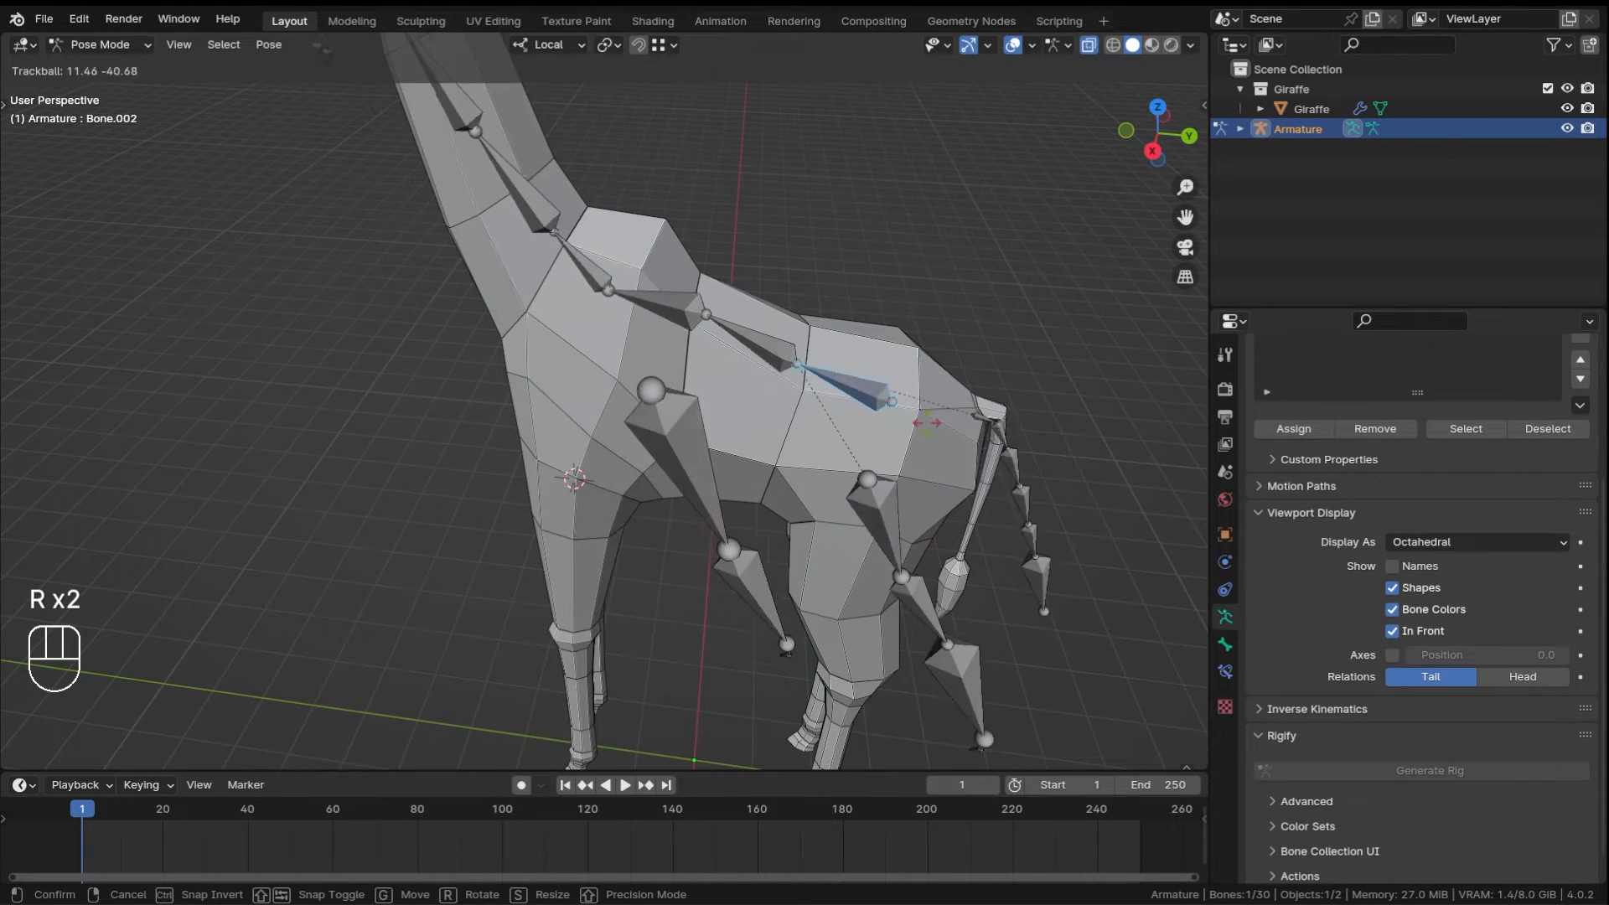
right_click(847, 380)
scroll(901, 424, "down", 3)
middle_click_drag(901, 425, 815, 418)
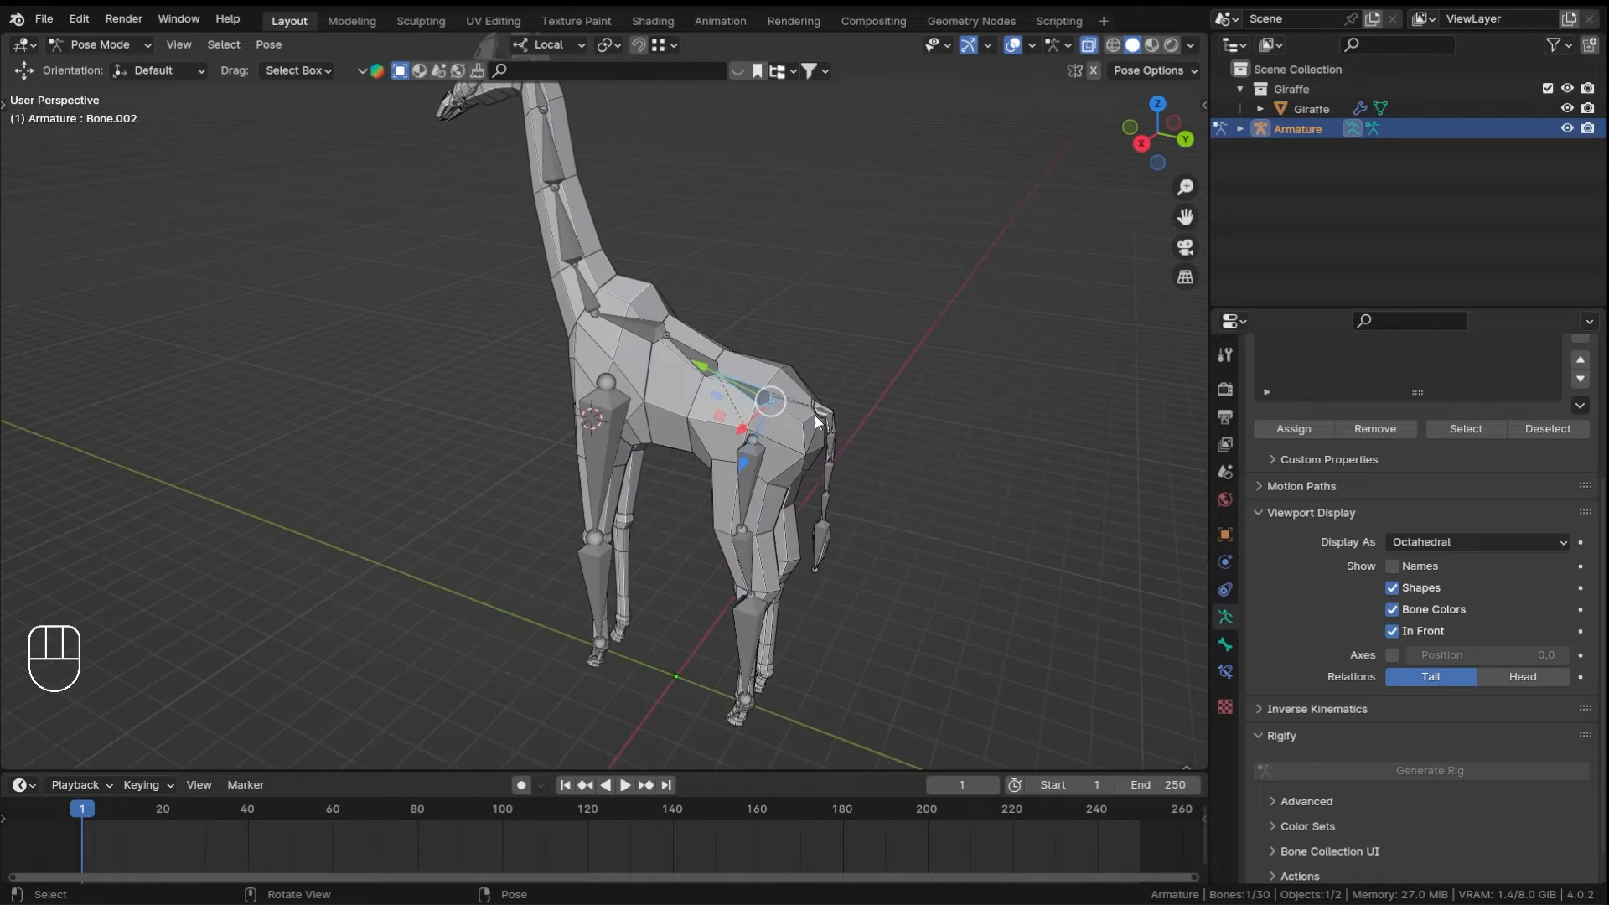
- Return the armature to Edit Mode and save the file
scroll(815, 418, "up", 2)
middle_click_drag(912, 451, 829, 407, "shift")
key("ctrl+Tab")
key("Tab")
key("ctrl+s")
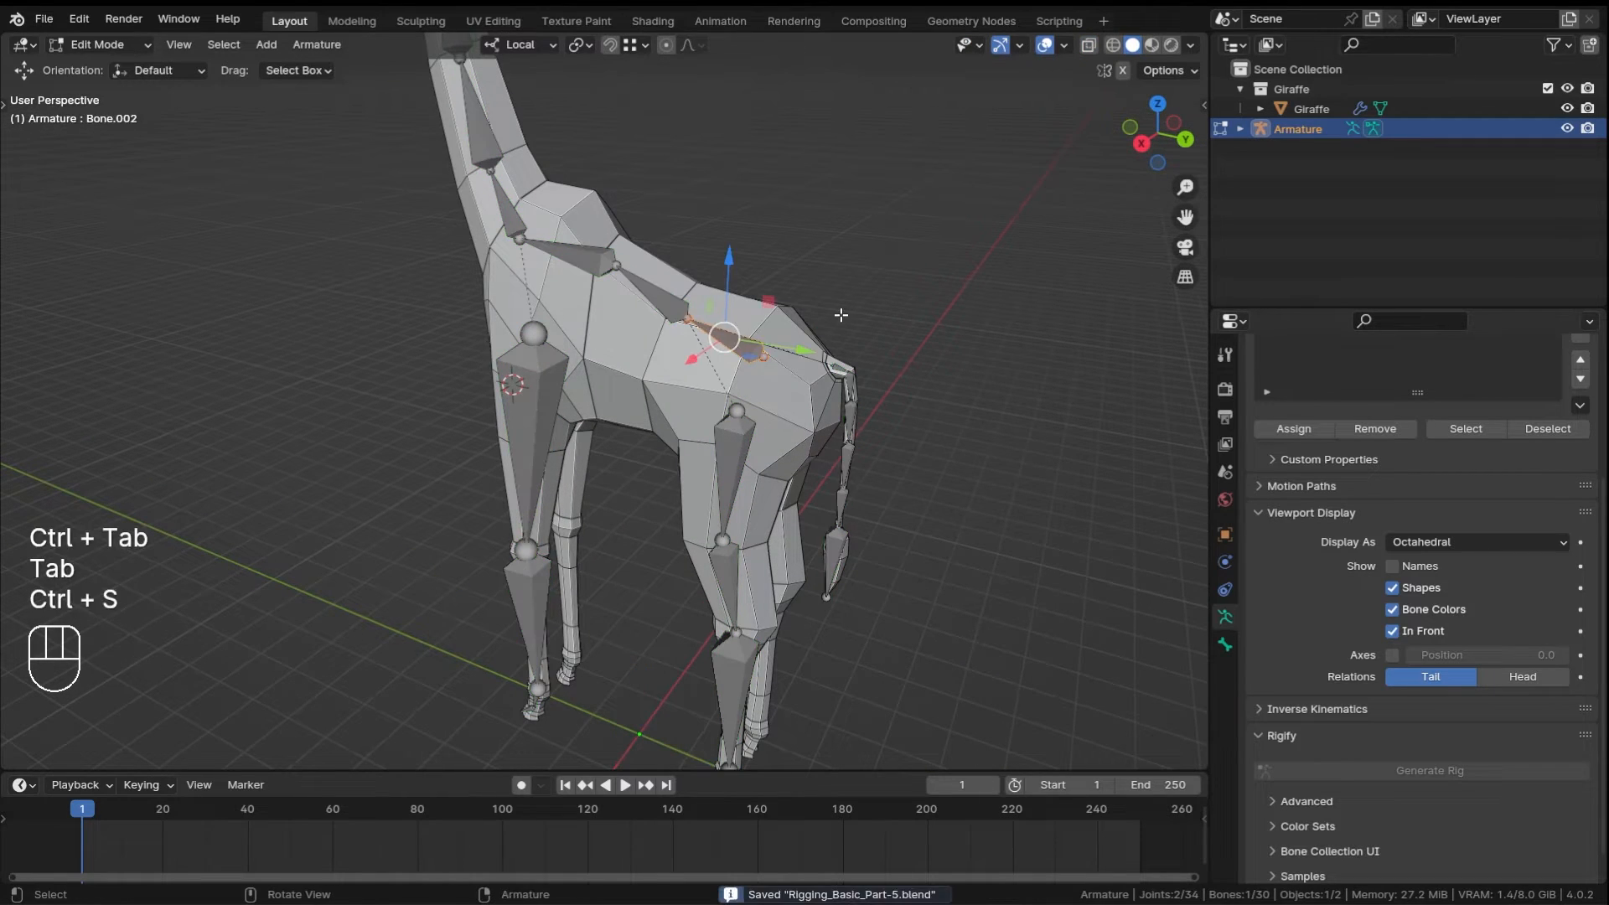
- Extrude a bone backward along local Y from the foot joint below the ankle on both the front and hind legs
middle_click_drag(639, 442, 711, 369)
mouse_move(711, 394)
middle_mouse_down("shift")
mouse_move(704, 359)
mouse_move(729, 410)
middle_mouse_up("shift")
scroll(708, 394, "up", 1)
middle_click_drag(742, 553, 783, 294, "shift")
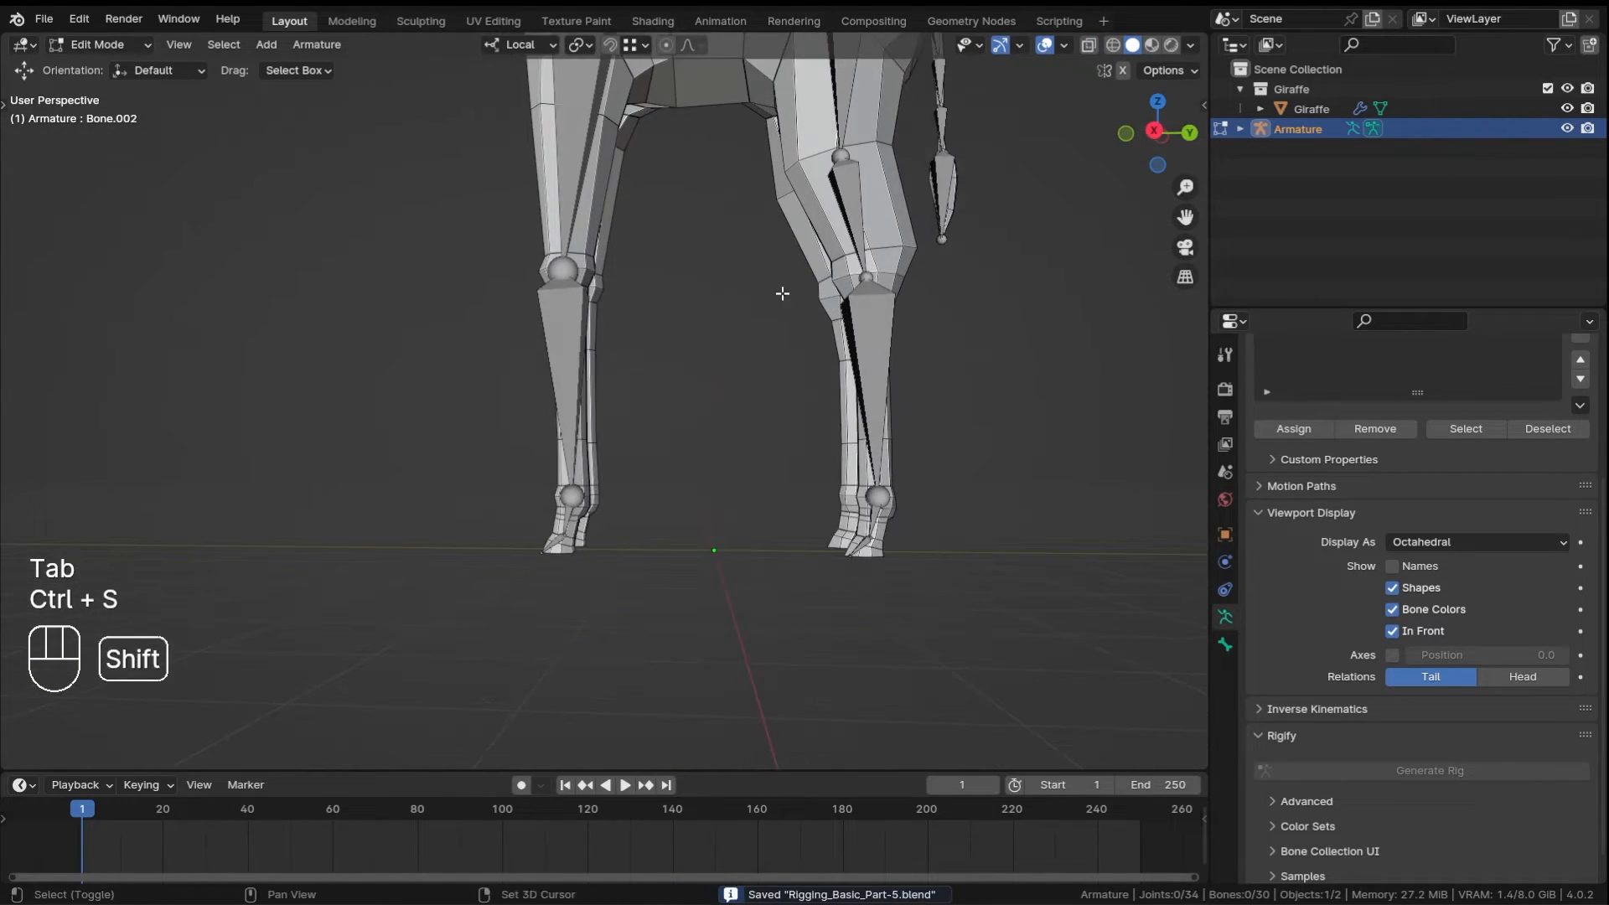
middle_click_drag(561, 361, 578, 404)
middle_click_drag(615, 558, 607, 363, "shift")
middle_click_drag(669, 317, 512, 375)
middle_click_drag(533, 369, 837, 394, "ctrl")
left_click(801, 394, "shift")
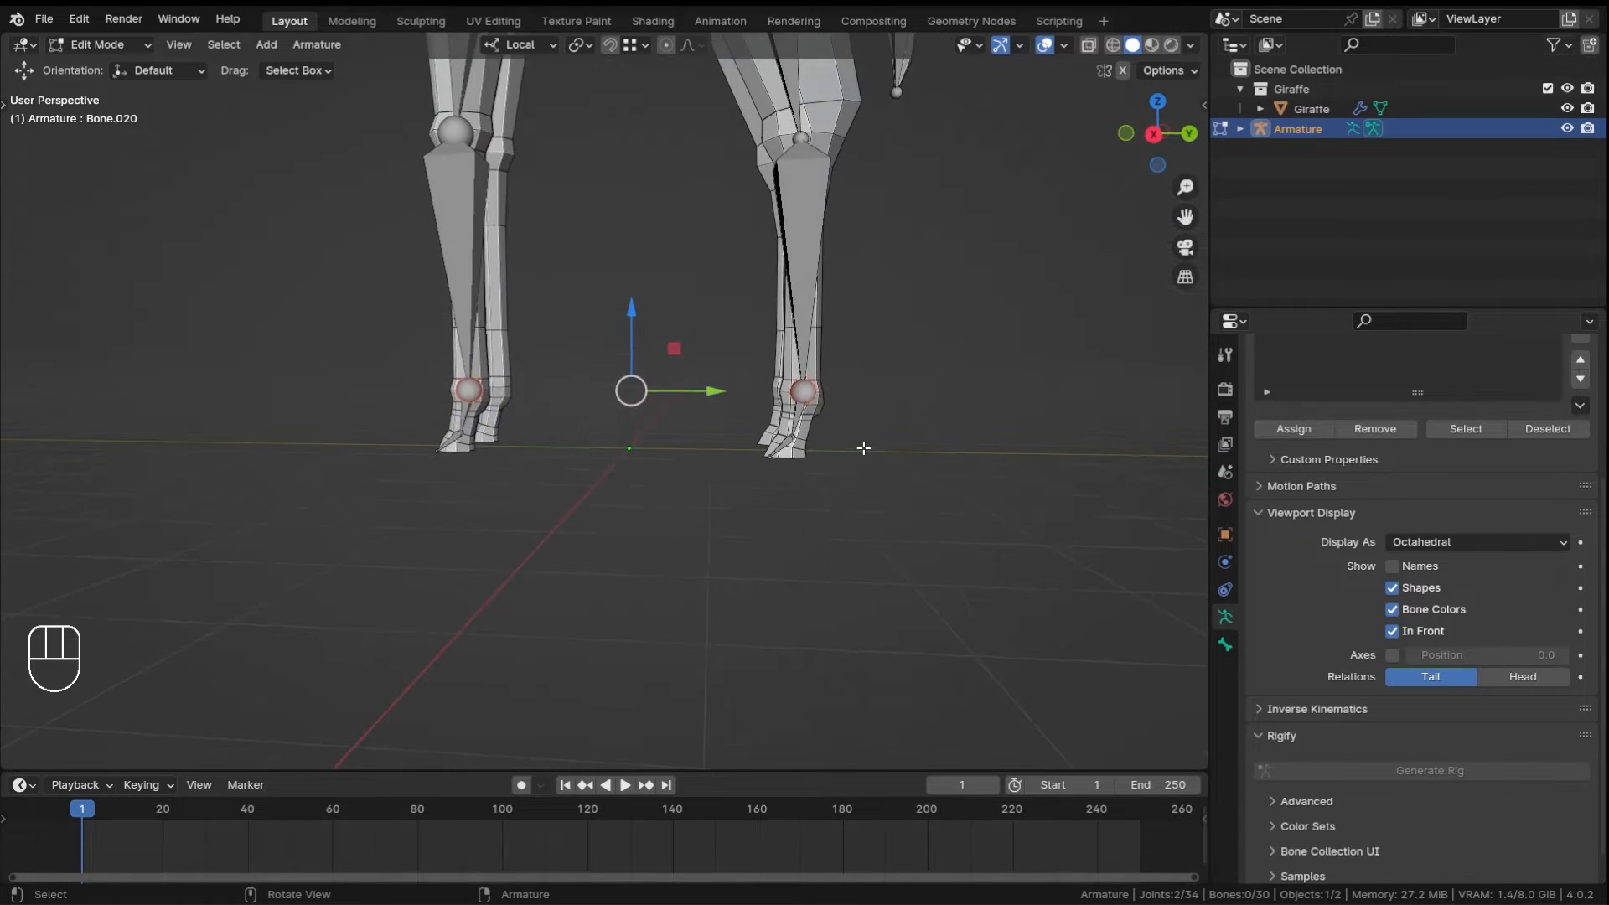
middle_click_drag(596, 425, 1010, 481, "shift")
left_click(531, 440)
middle_click_drag(1009, 481, 824, 340, "shift")
key("e")
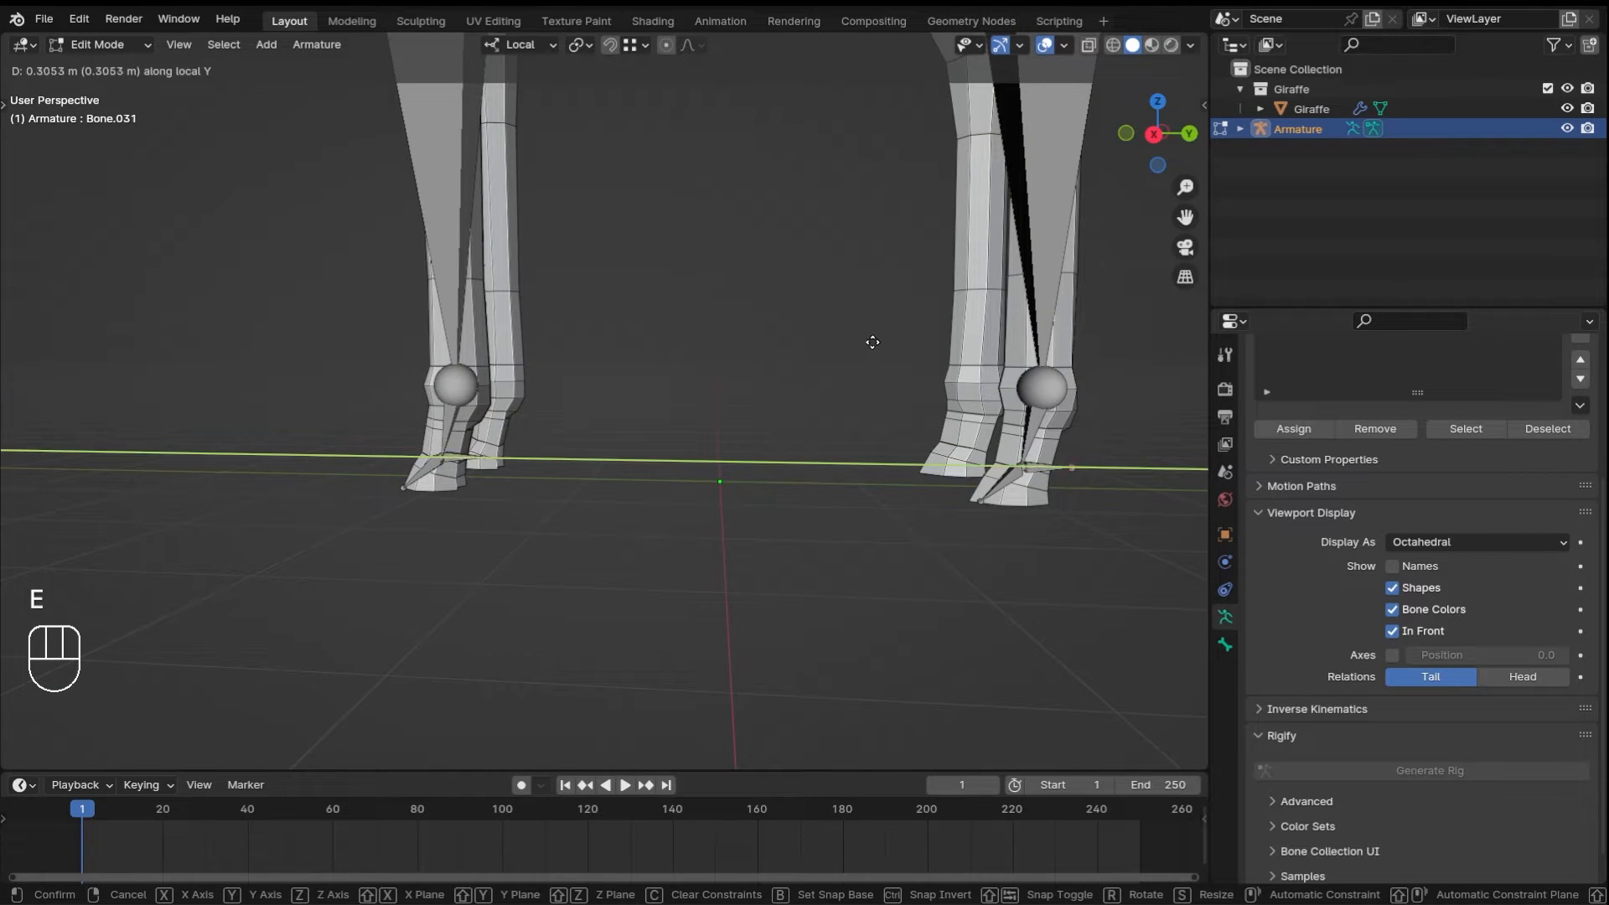
left_click(955, 342)
- Clear the parent of the two bones extending backward from the front and hind feet
middle_click_drag(922, 345, 682, 470, "ctrl")
middle_click_drag(682, 470, 601, 538, "shift")
middle_click_drag(700, 484, 796, 528)
left_click(838, 542)
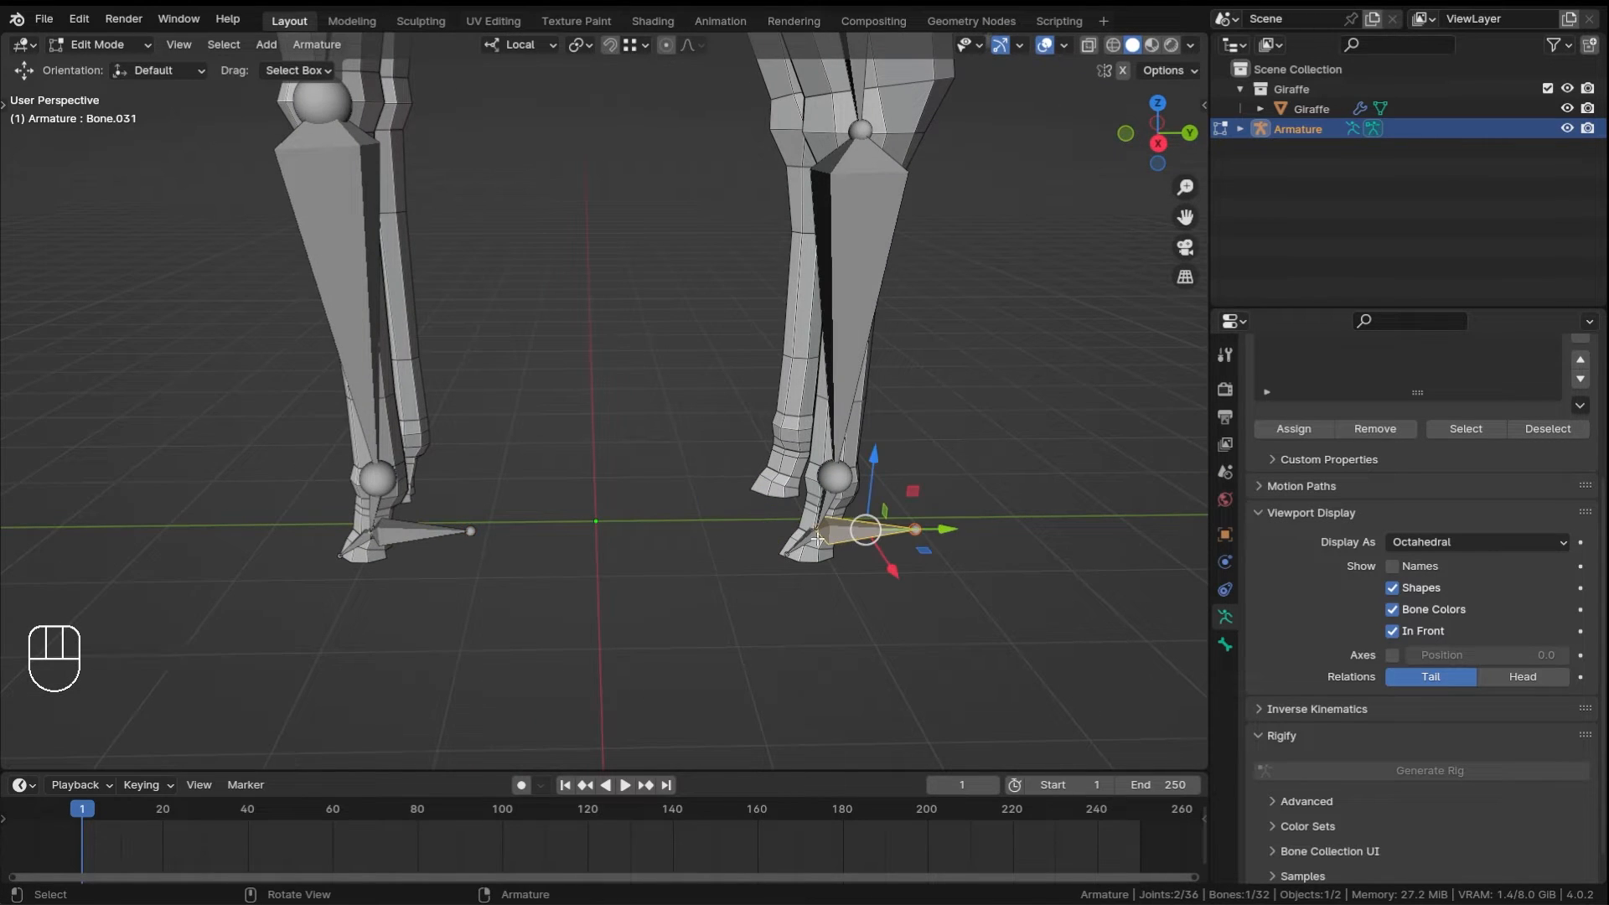
left_click(433, 535, "shift")
key("alt+p")
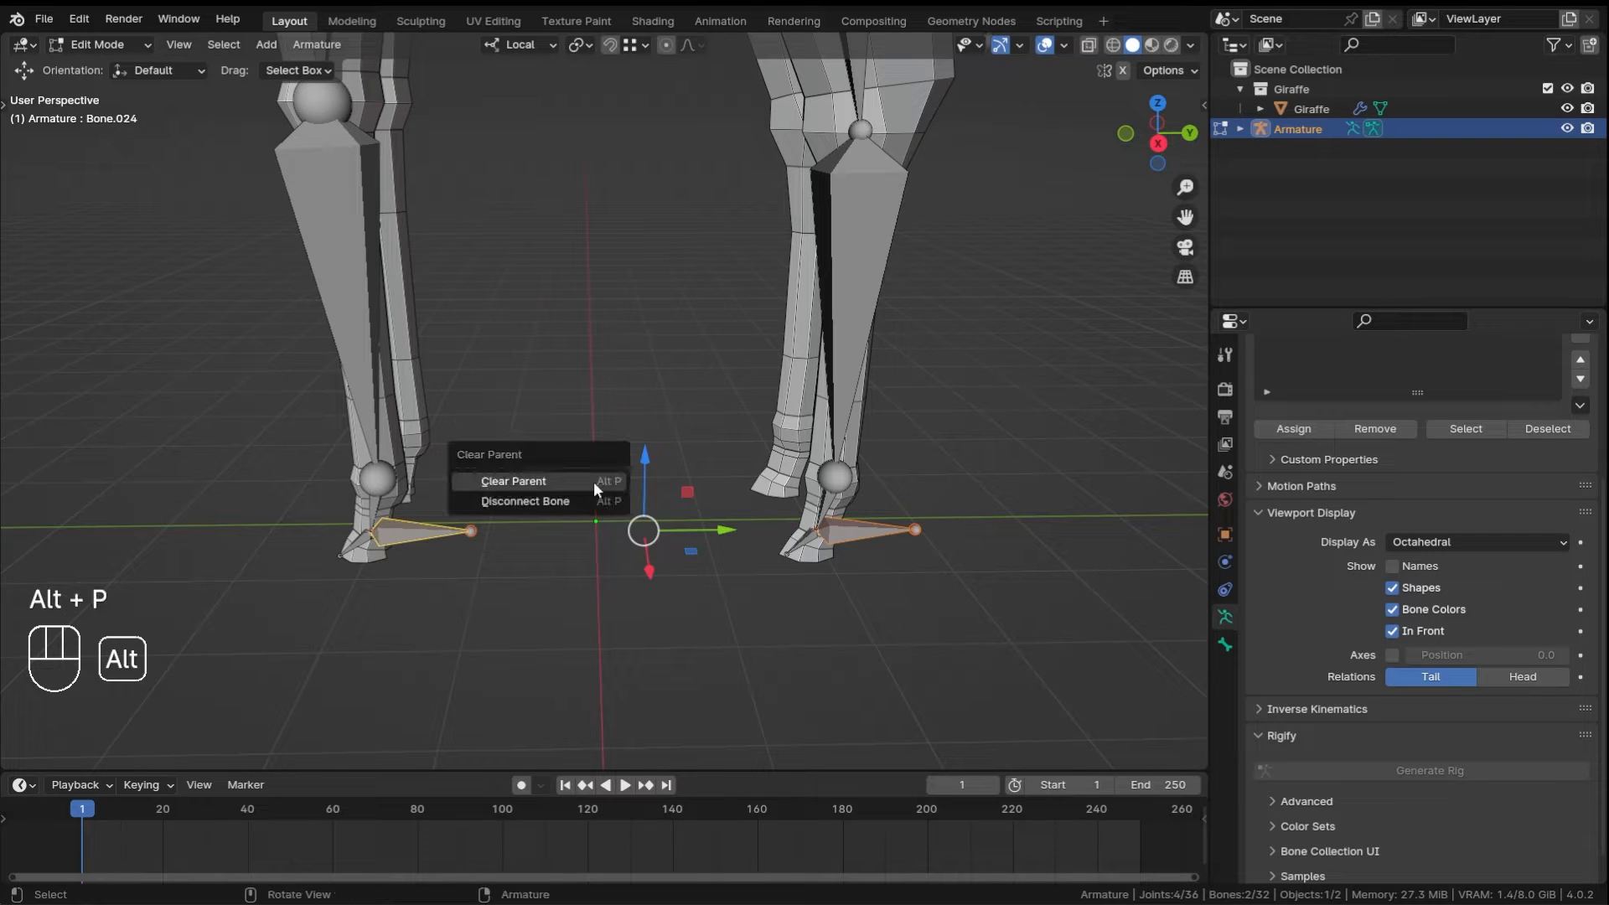
left_click(527, 484)
- Deselect the foot control bones and save the file
middle_click_drag(626, 382, 609, 419, "ctrl")
middle_click_drag(610, 419, 645, 420, "shift")
left_click(660, 592)
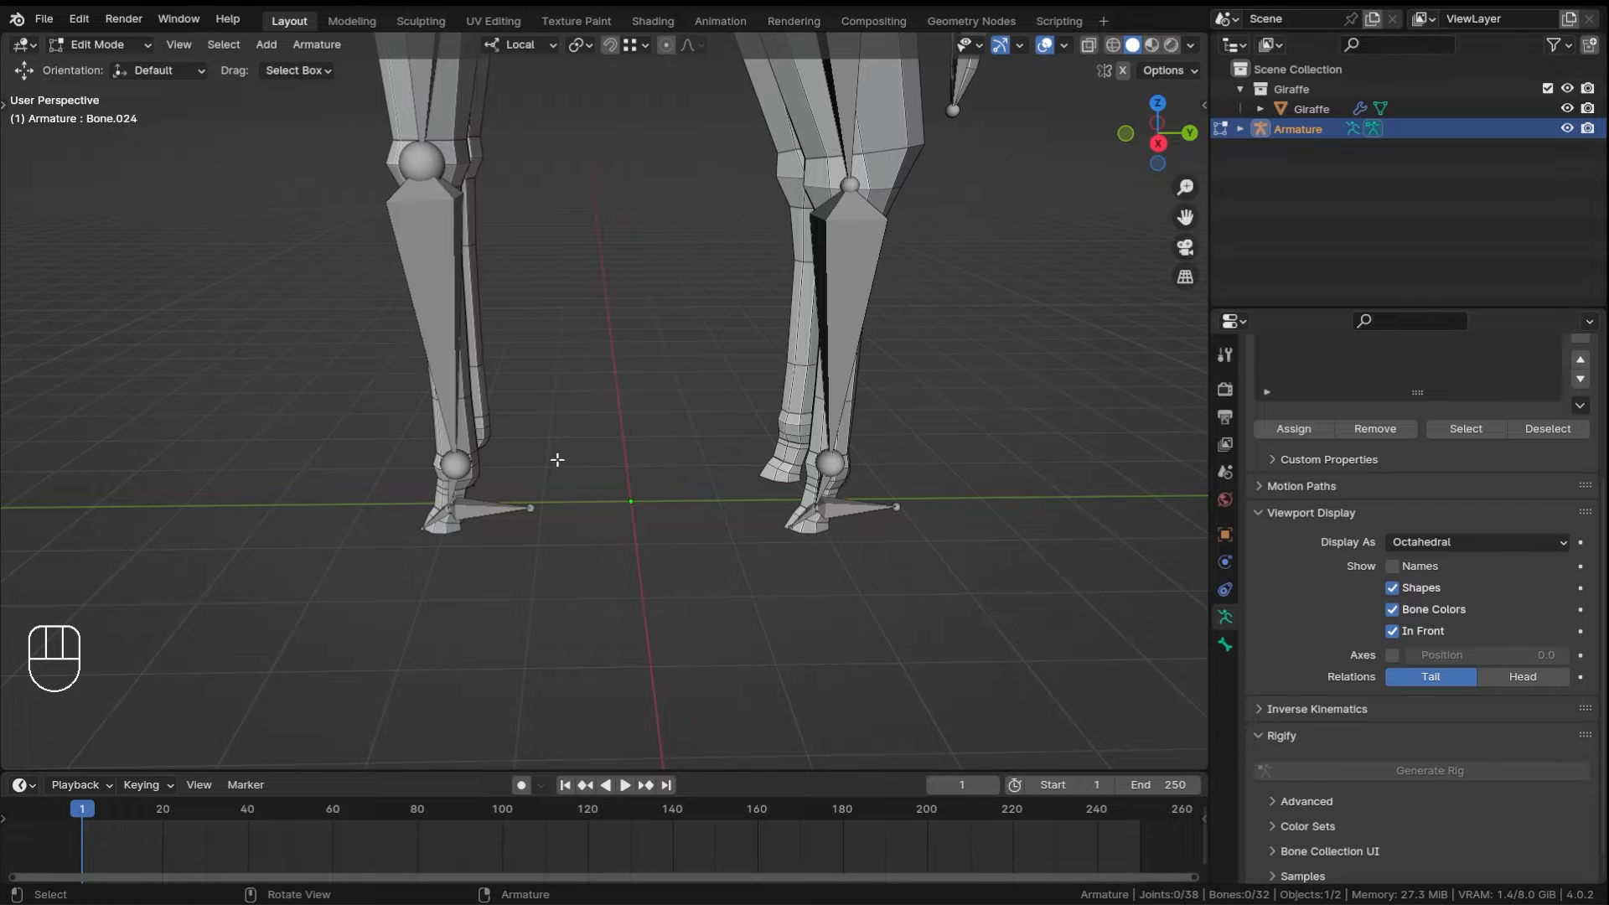
middle_click_drag(557, 460, 593, 391)
key("ctrl+s")
- Extrude bones about 1.6 m forward along local Y from the front knee joint and the lower hind leg joint at similar height
scroll(620, 386, "down", 4)
scroll(507, 388, "up", 2)
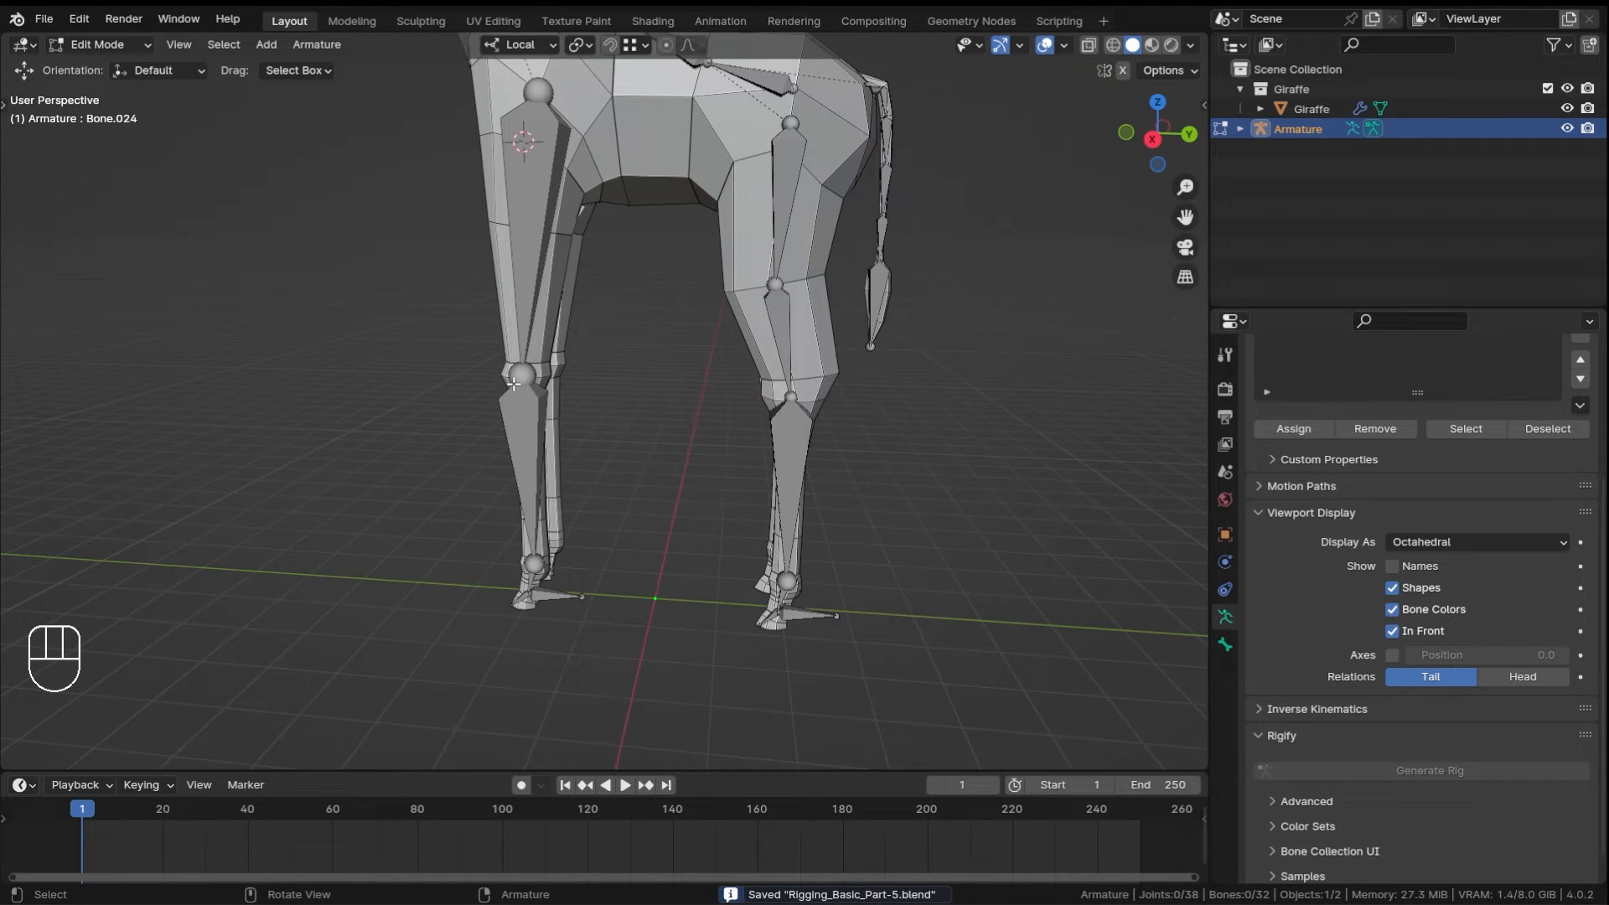
middle_click_drag(551, 395, 658, 372, "shift")
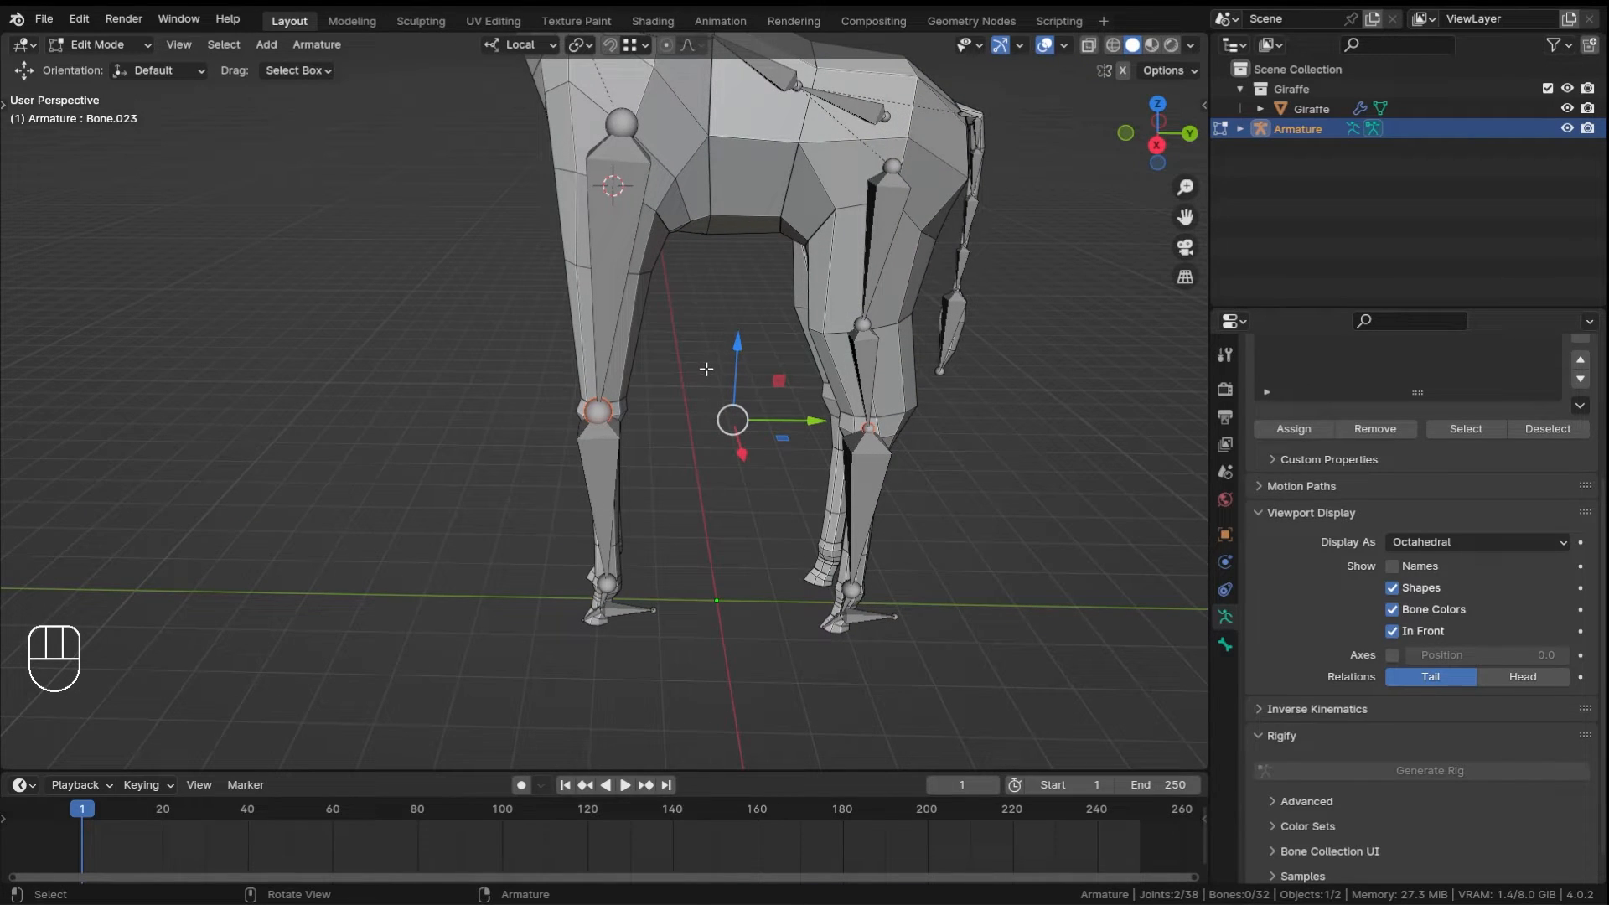
key("e")
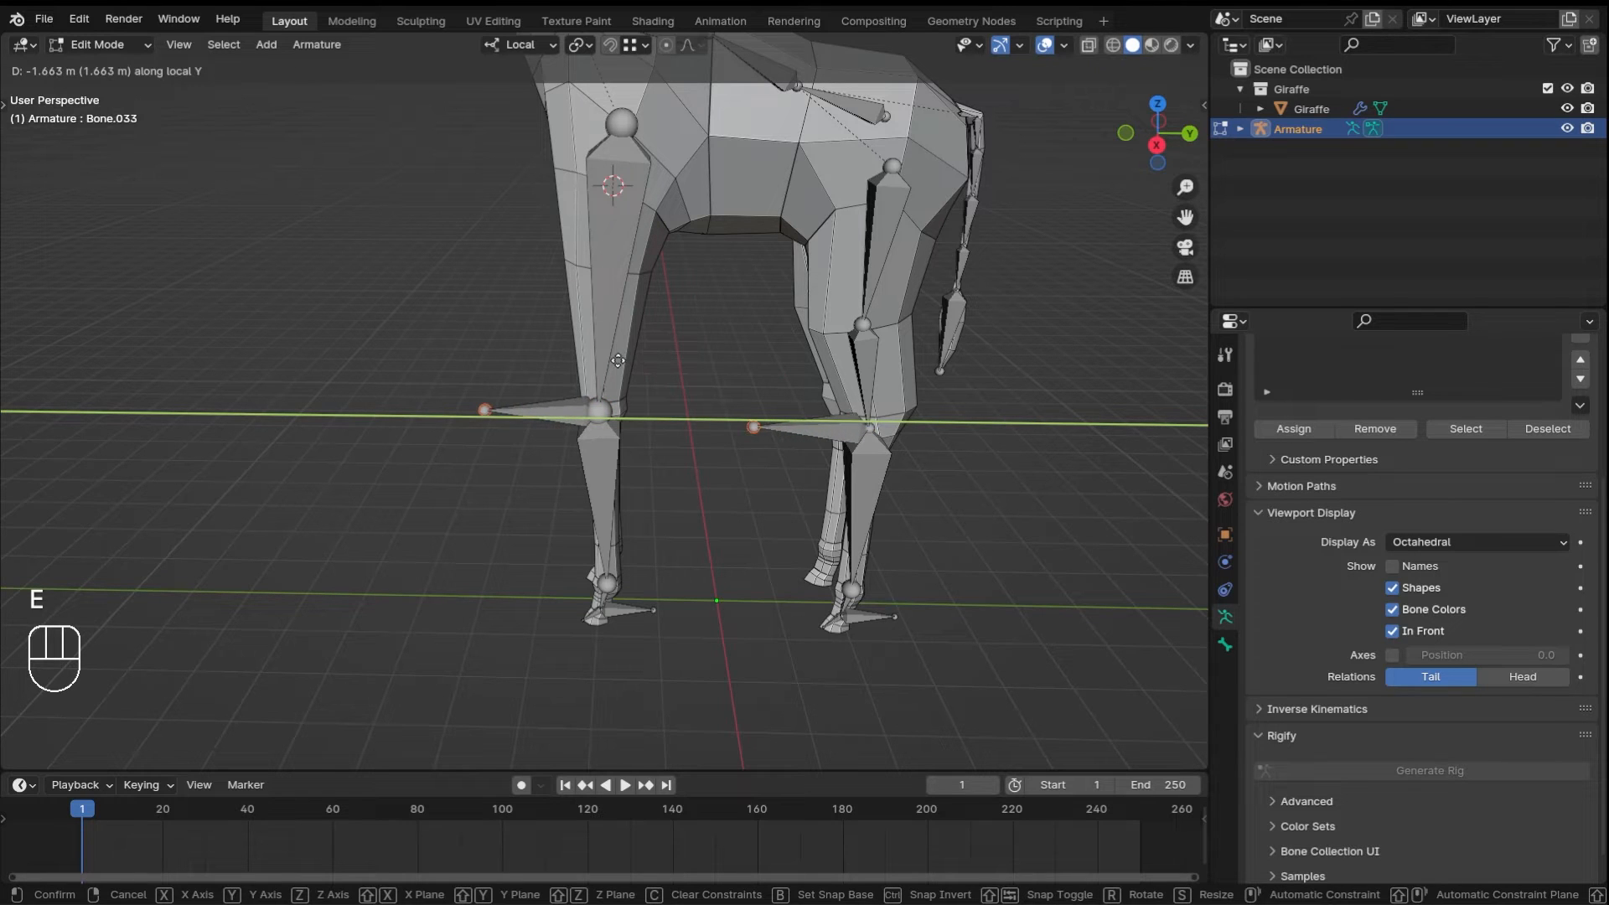
left_click(622, 362)
- Clear the parent of the two bones extending forward from the front and hind knees
left_click(555, 421, "shift")
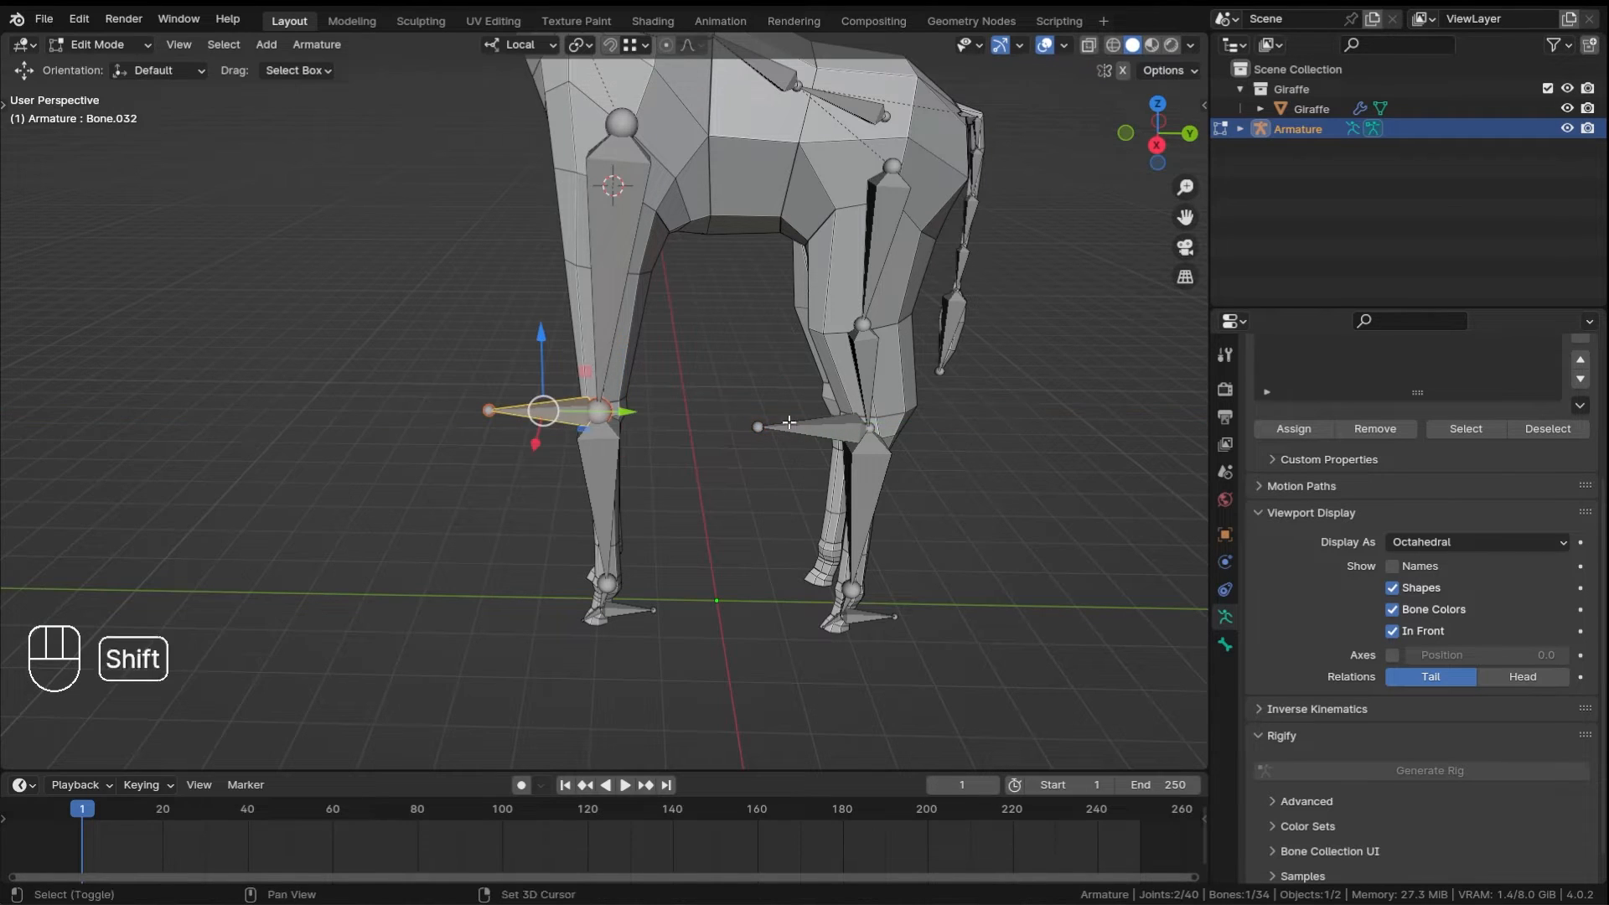
left_click(791, 426, "shift")
key("alt+p")
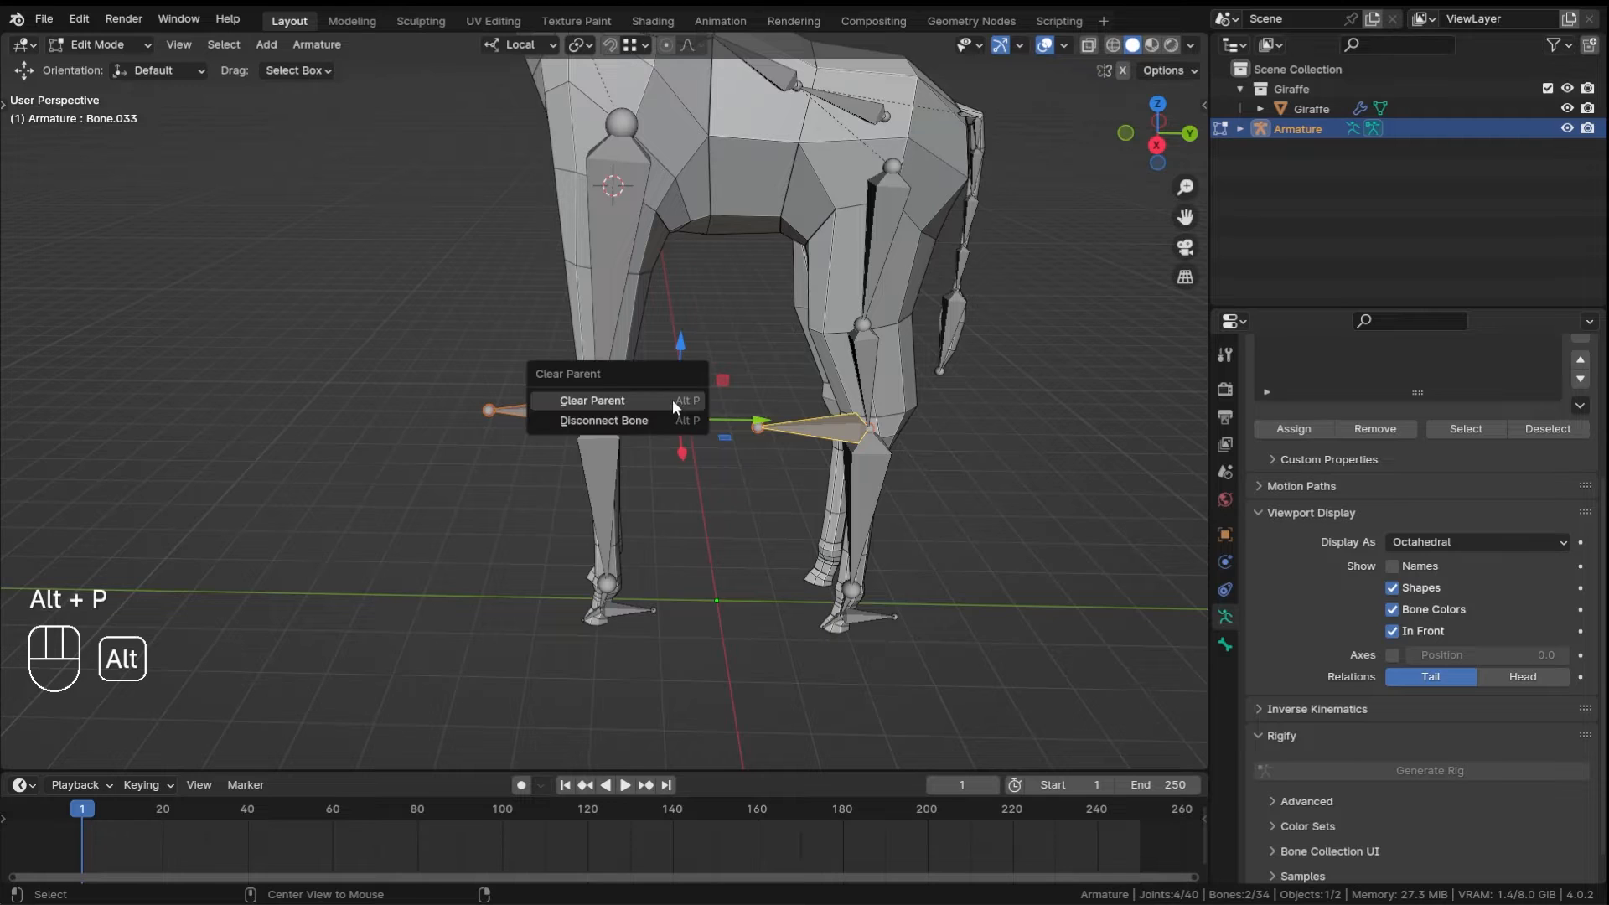
left_click(669, 398)
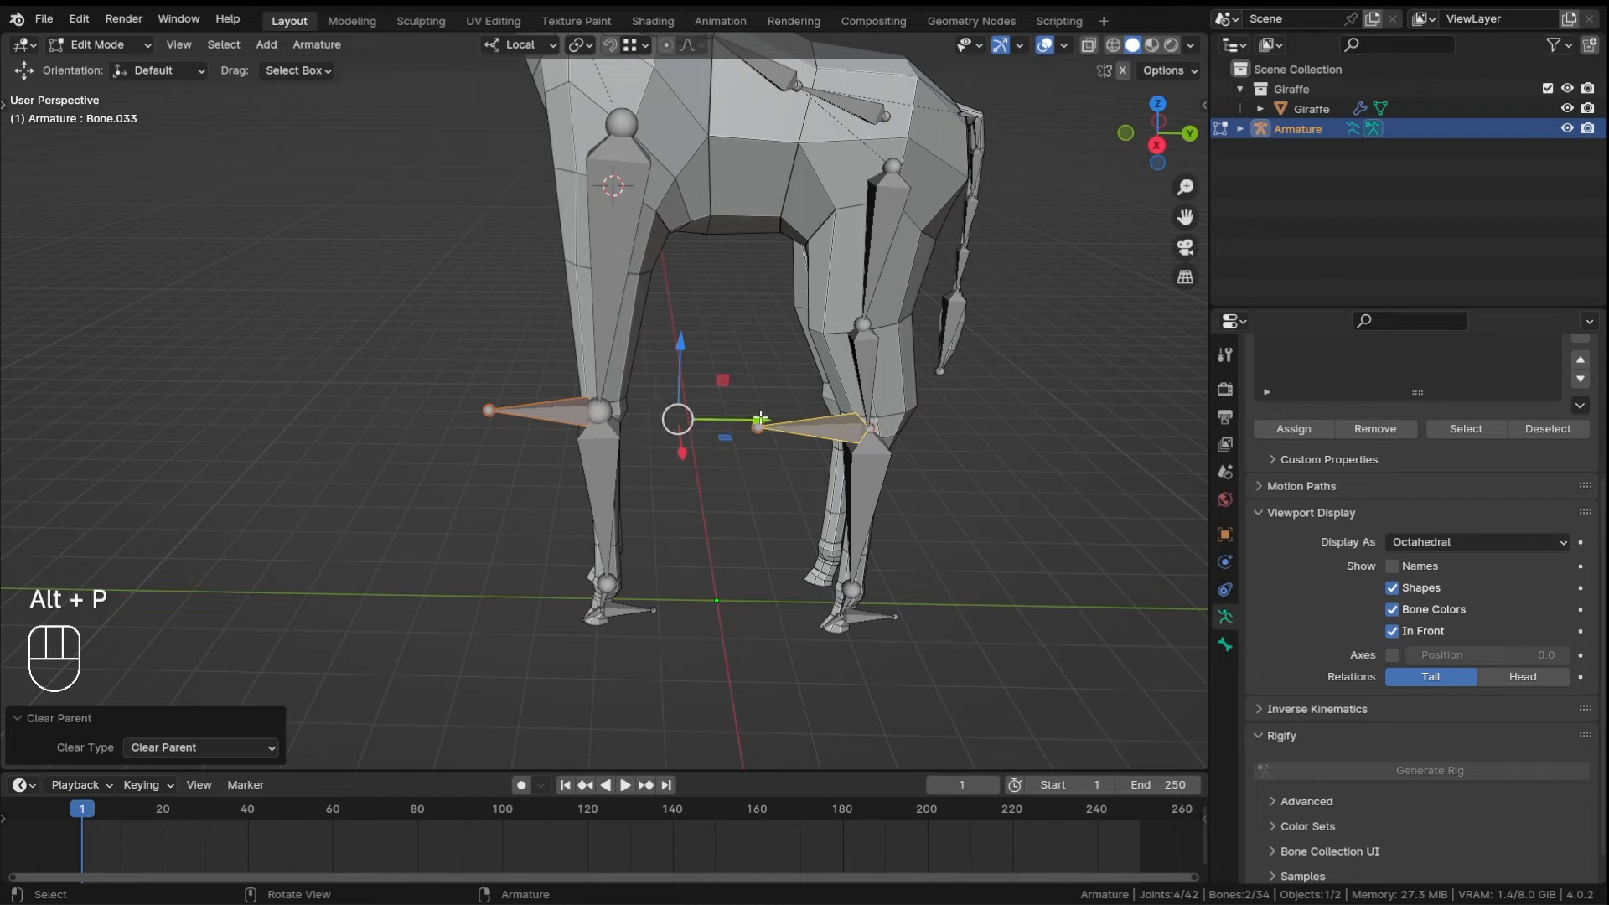
- Move the two knee control bones about -1.9 m along local Y, in front of the legs
key("g")
key("y")
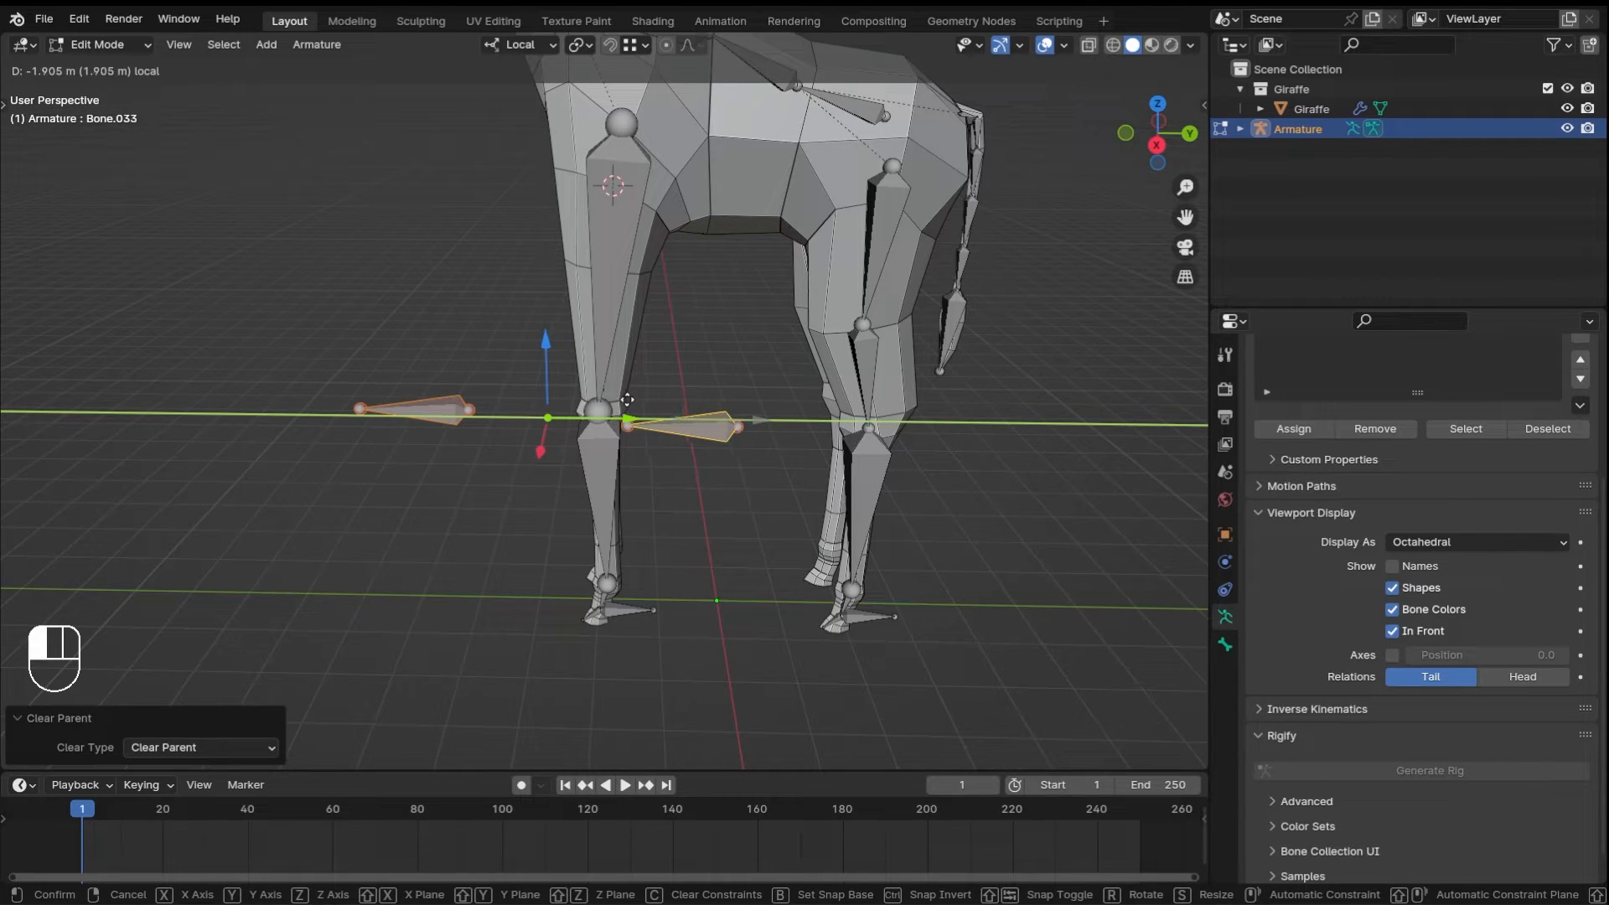
left_click(627, 399)
- Move only the hind knee control bone about 0.22 m back along local Y, away from the front leg
left_click(699, 483)
left_click(738, 435)
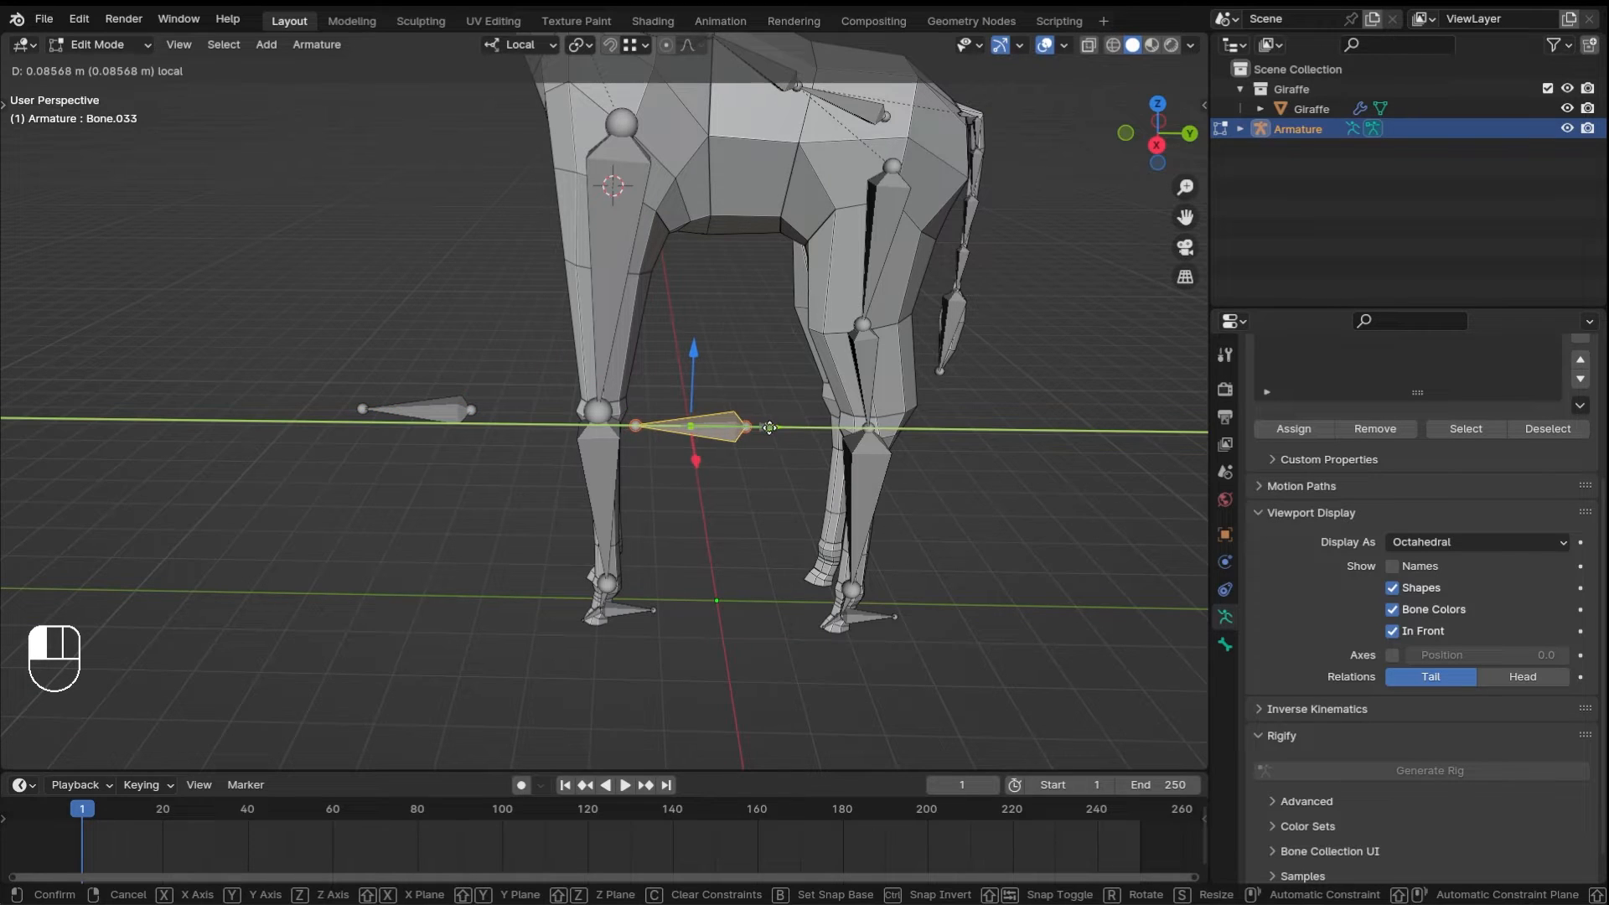
key("Escape")
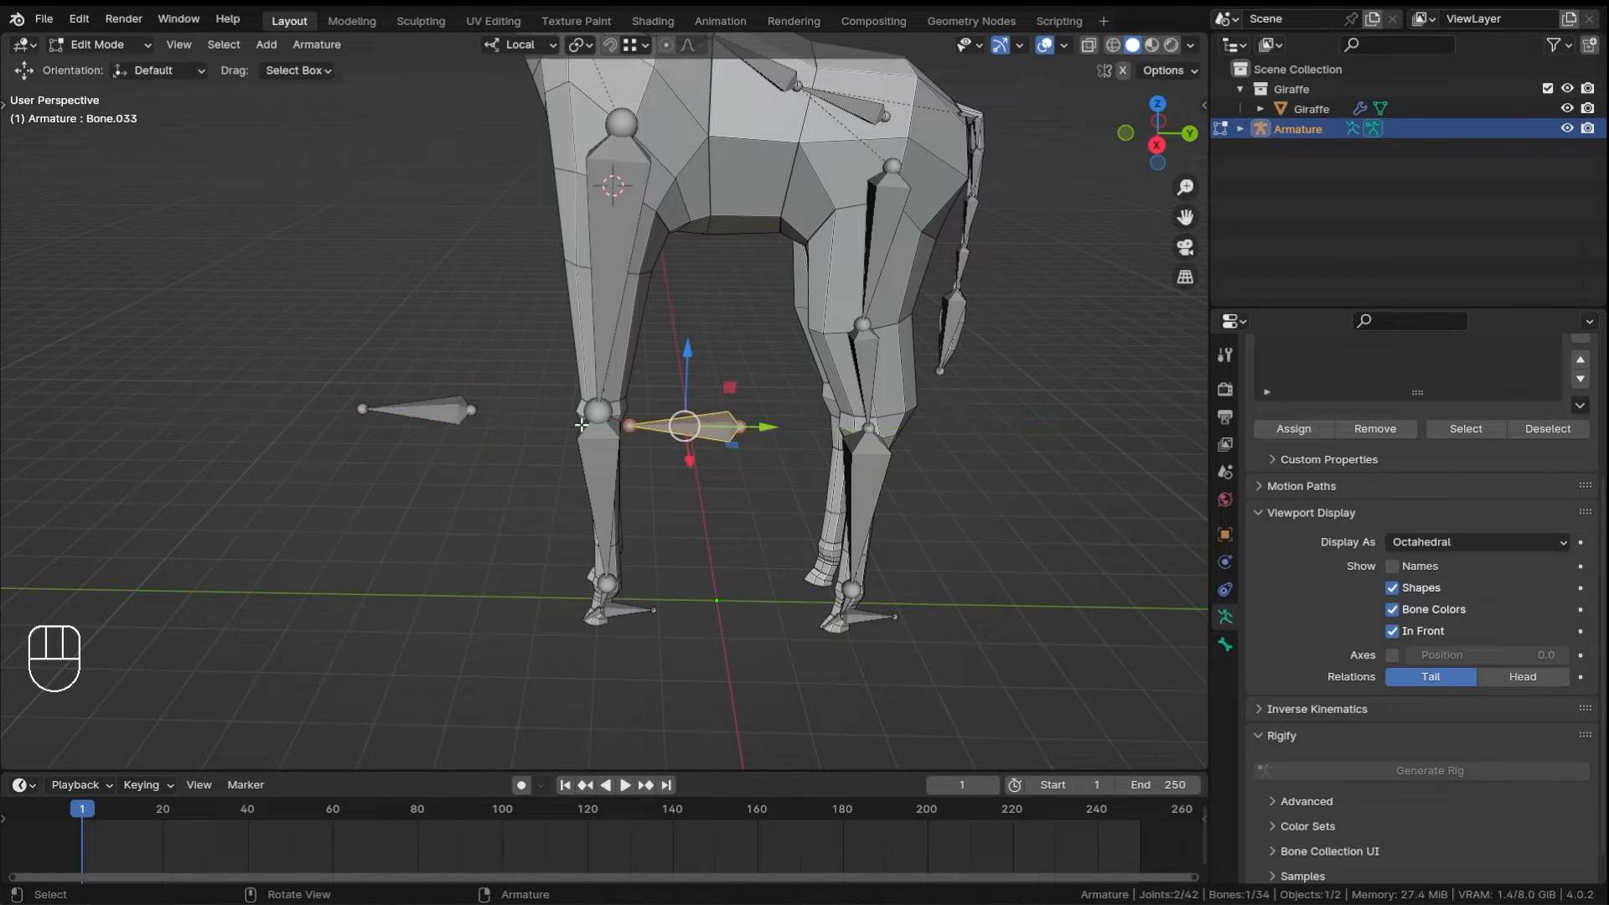
left_click_drag(768, 418, 784, 419)
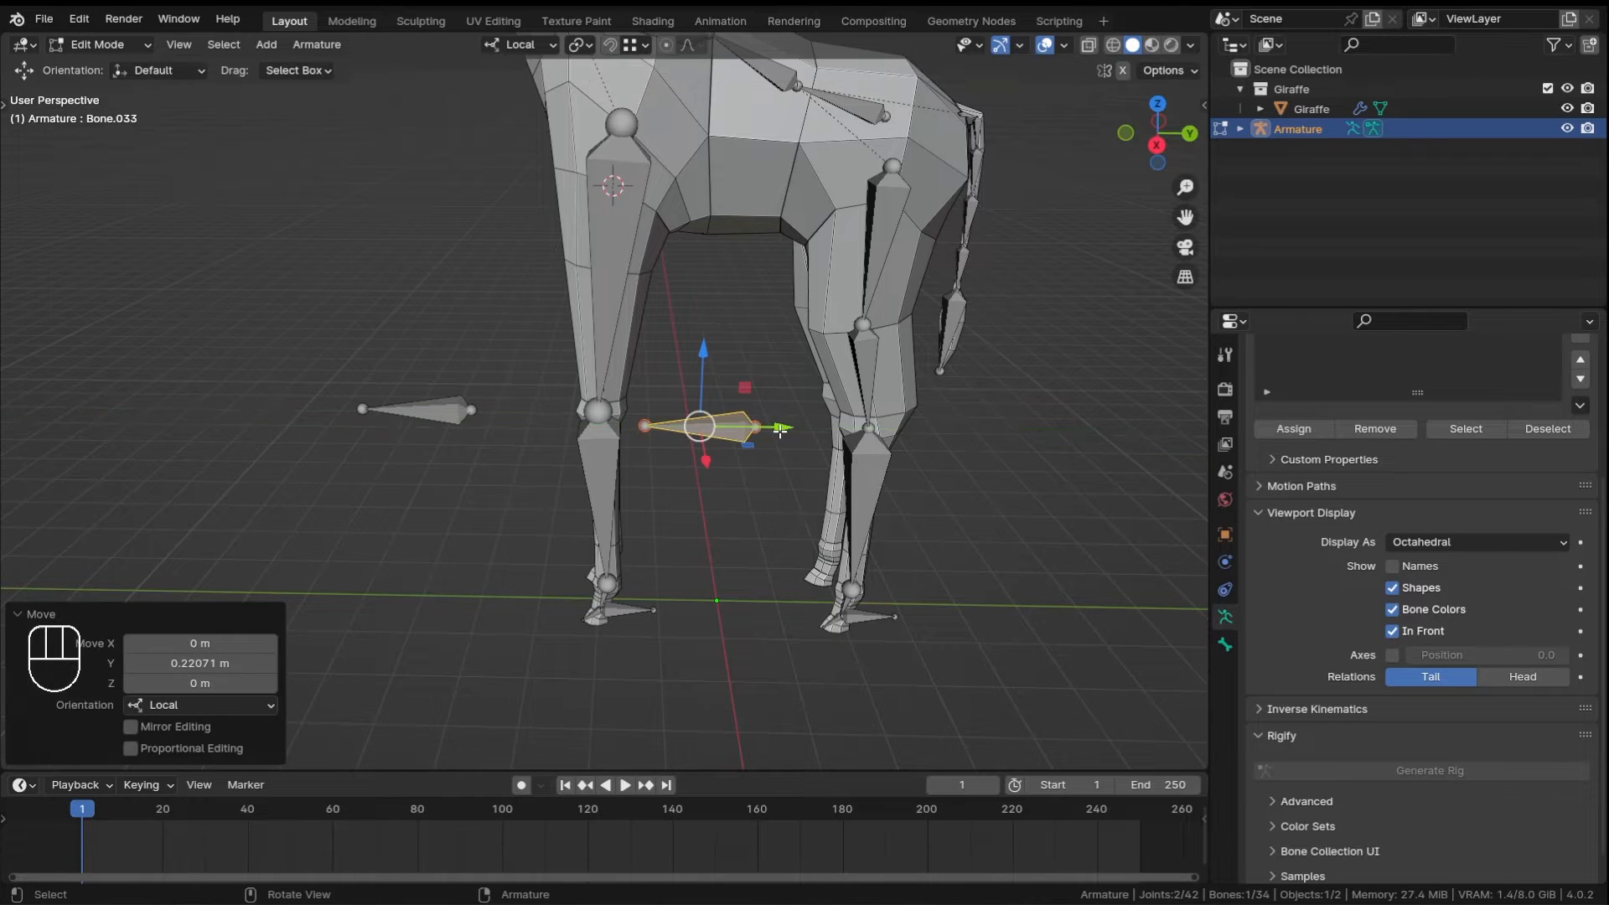
middle_click_drag(680, 480, 677, 431)
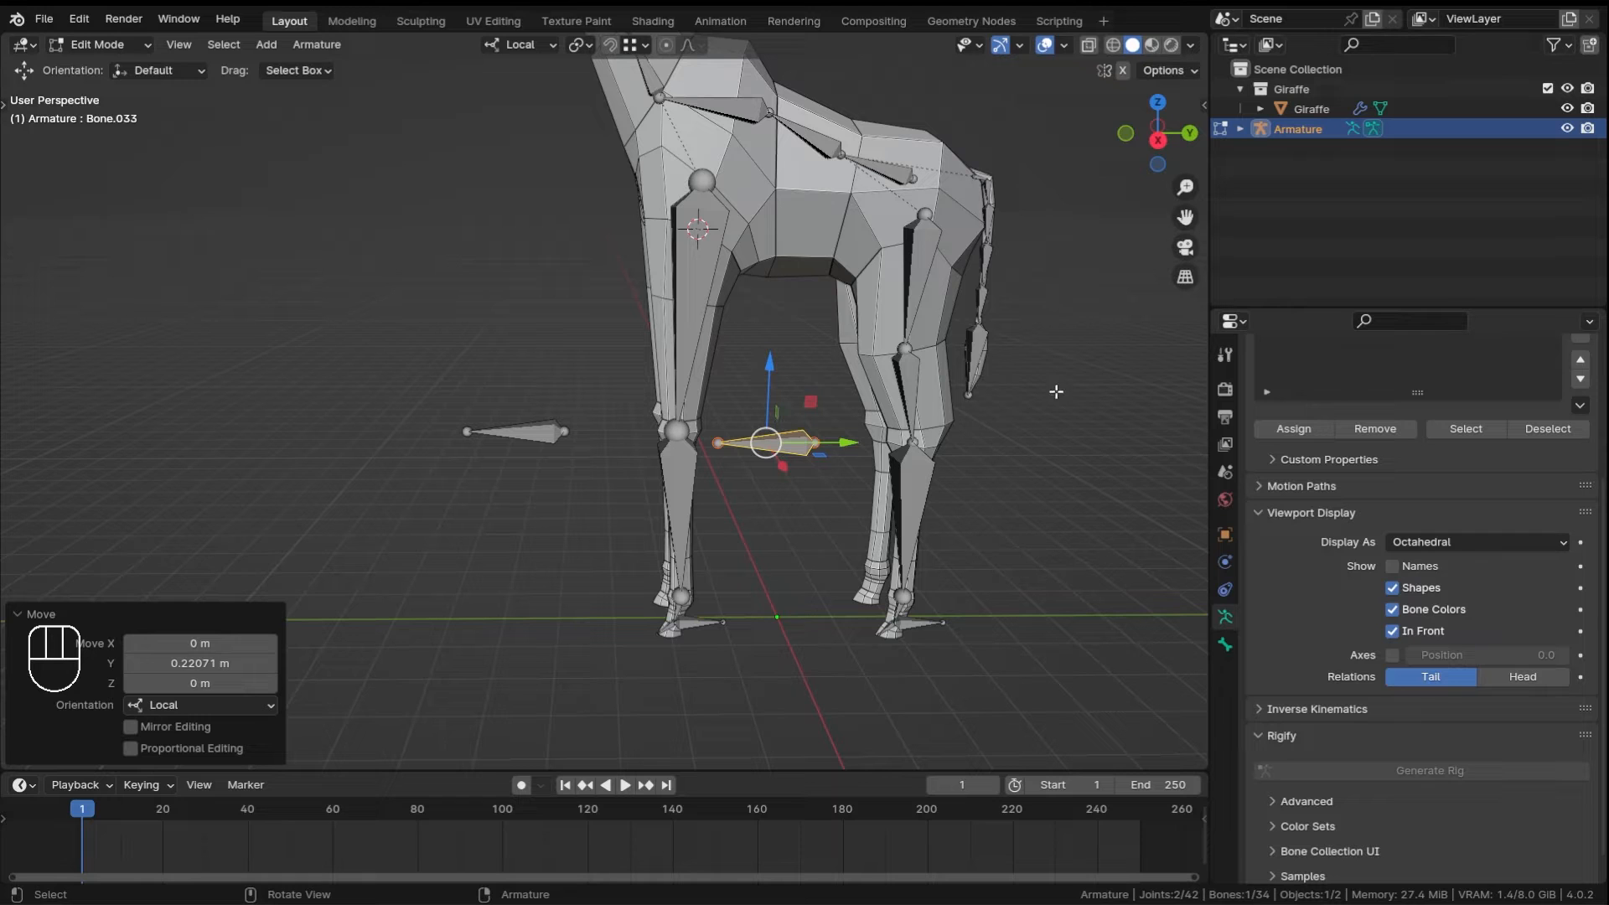
- Move the front knee control bone slightly farther forward along local Y, away from the front leg
left_click(517, 433)
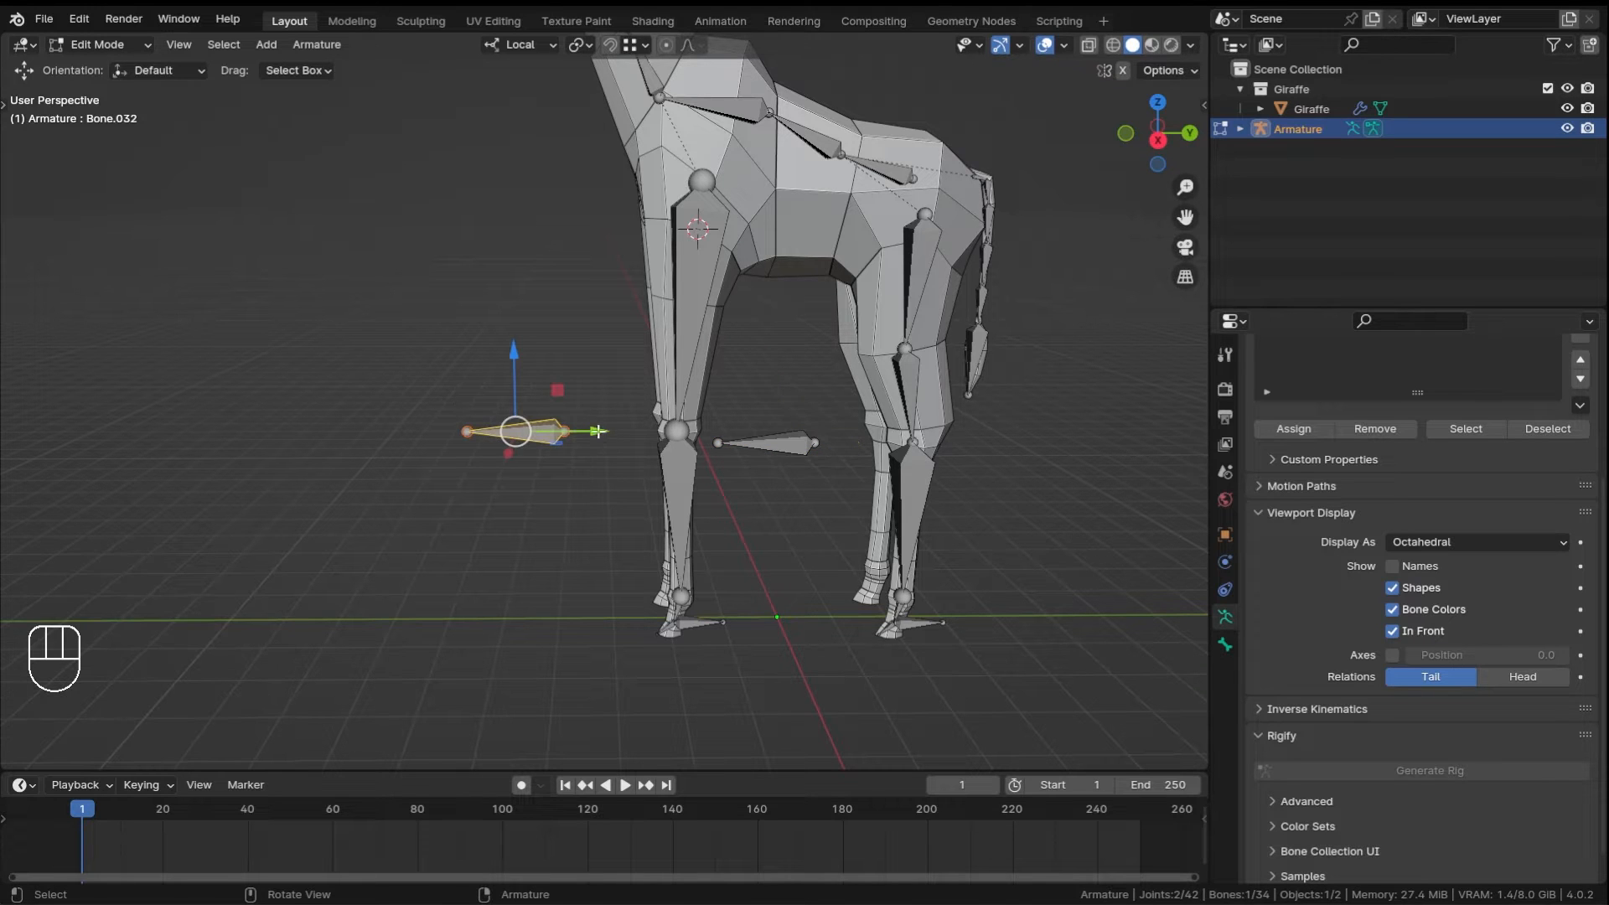
left_click_drag(592, 432, 560, 429)
left_click_drag(561, 430, 559, 430)
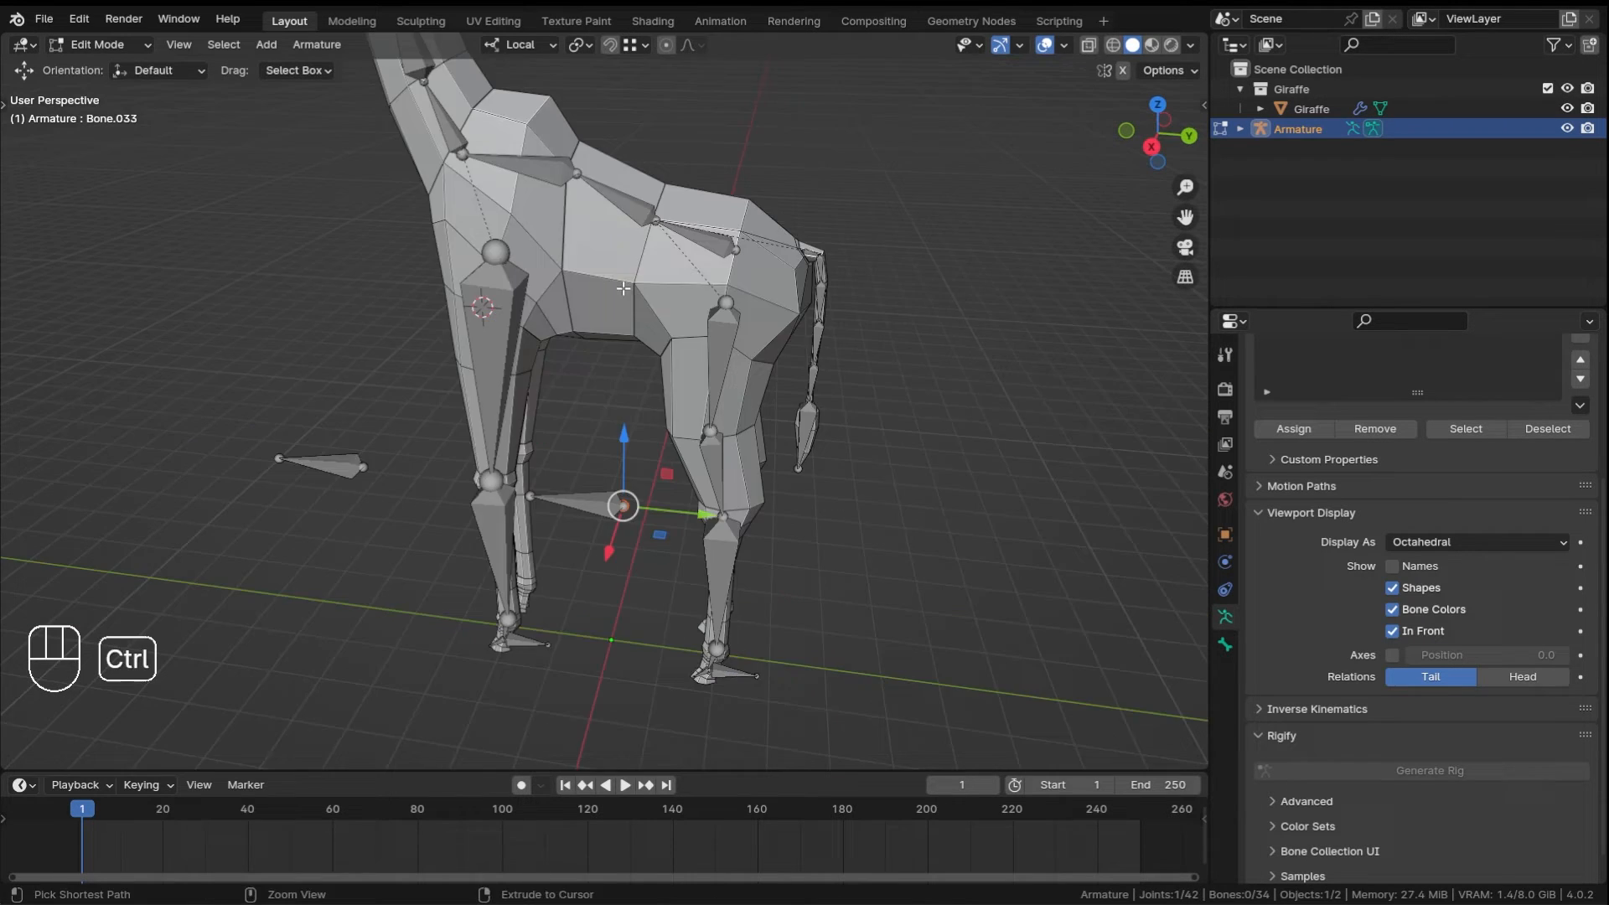
mouse_move(598, 319)
middle_mouse_down("ctrl")
mouse_move(597, 389)
mouse_move(595, 300)
mouse_move(618, 330)
middle_mouse_up("ctrl")
middle_click_drag(596, 395, 593, 402)
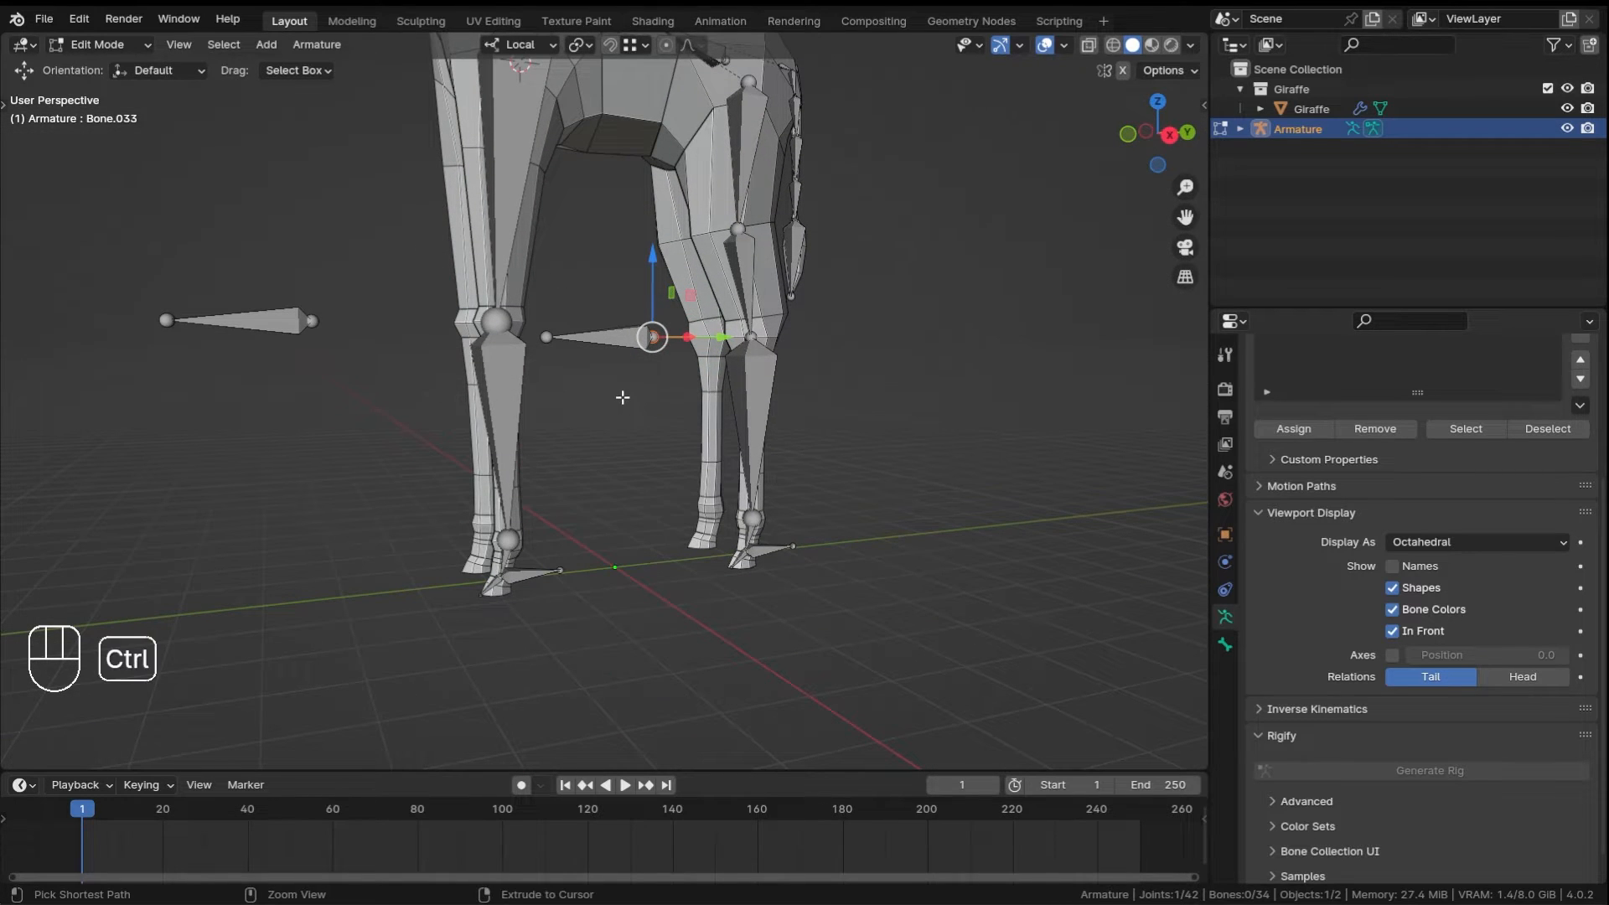
- Select the control bone behind the front foot in Pose Mode, return the armature to Edit Mode, and save the file
key("ctrl+Tab")
left_click(631, 505)
middle_click_drag(652, 489, 653, 524)
left_click(531, 536)
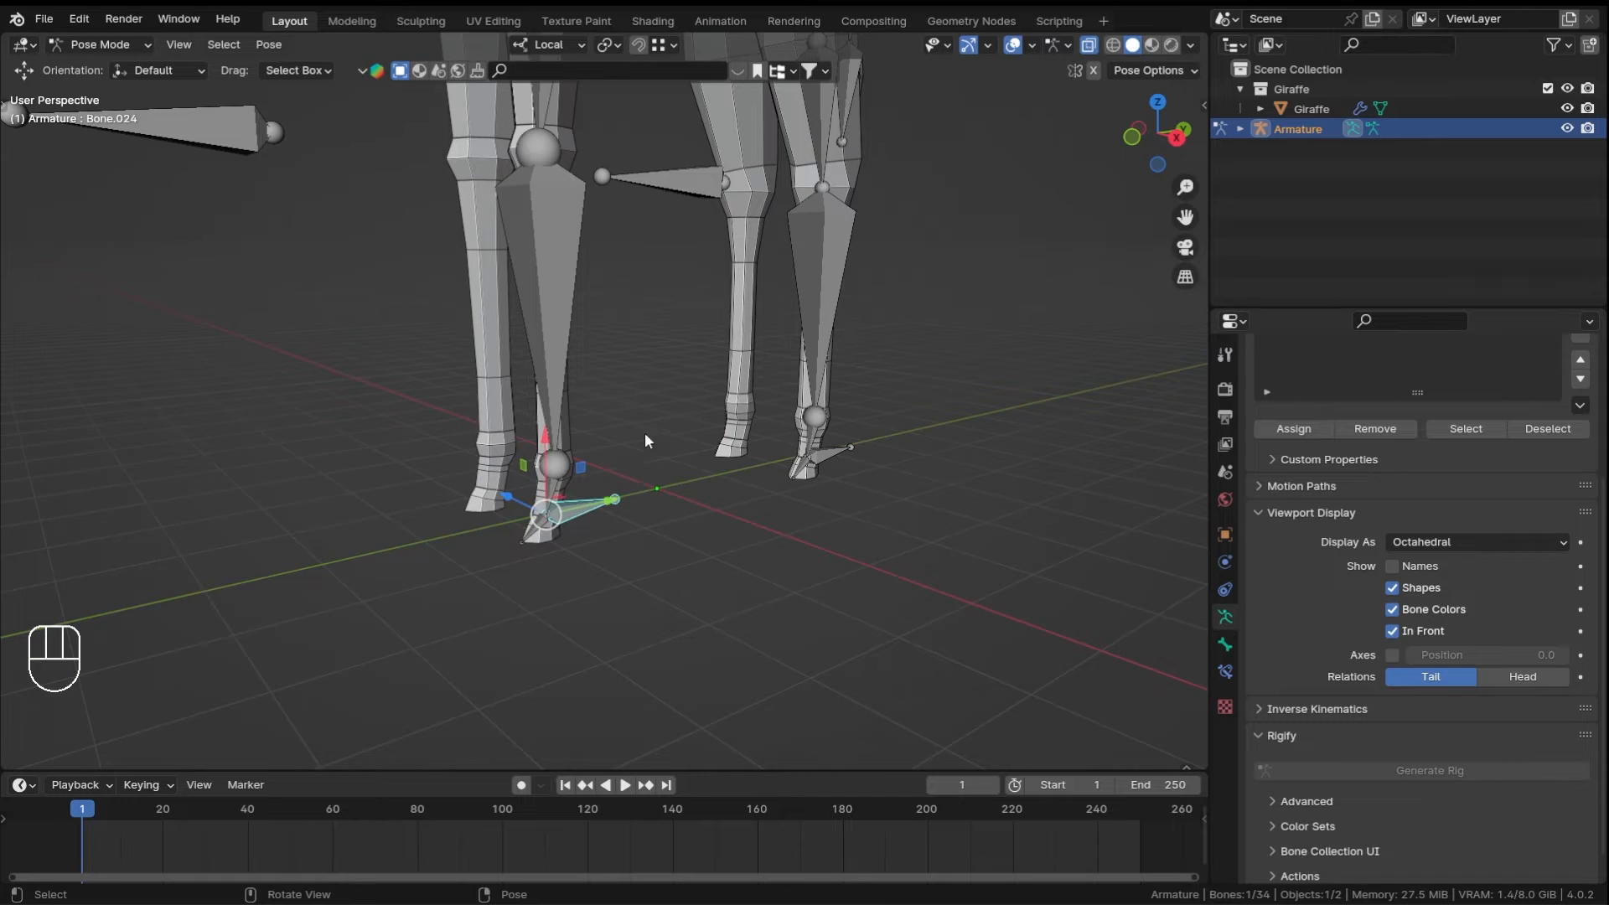
key("Tab")
middle_click_drag(735, 193, 712, 335, "ctrl+shift")
scroll(687, 418, "down", 3)
key("ctrl+s")
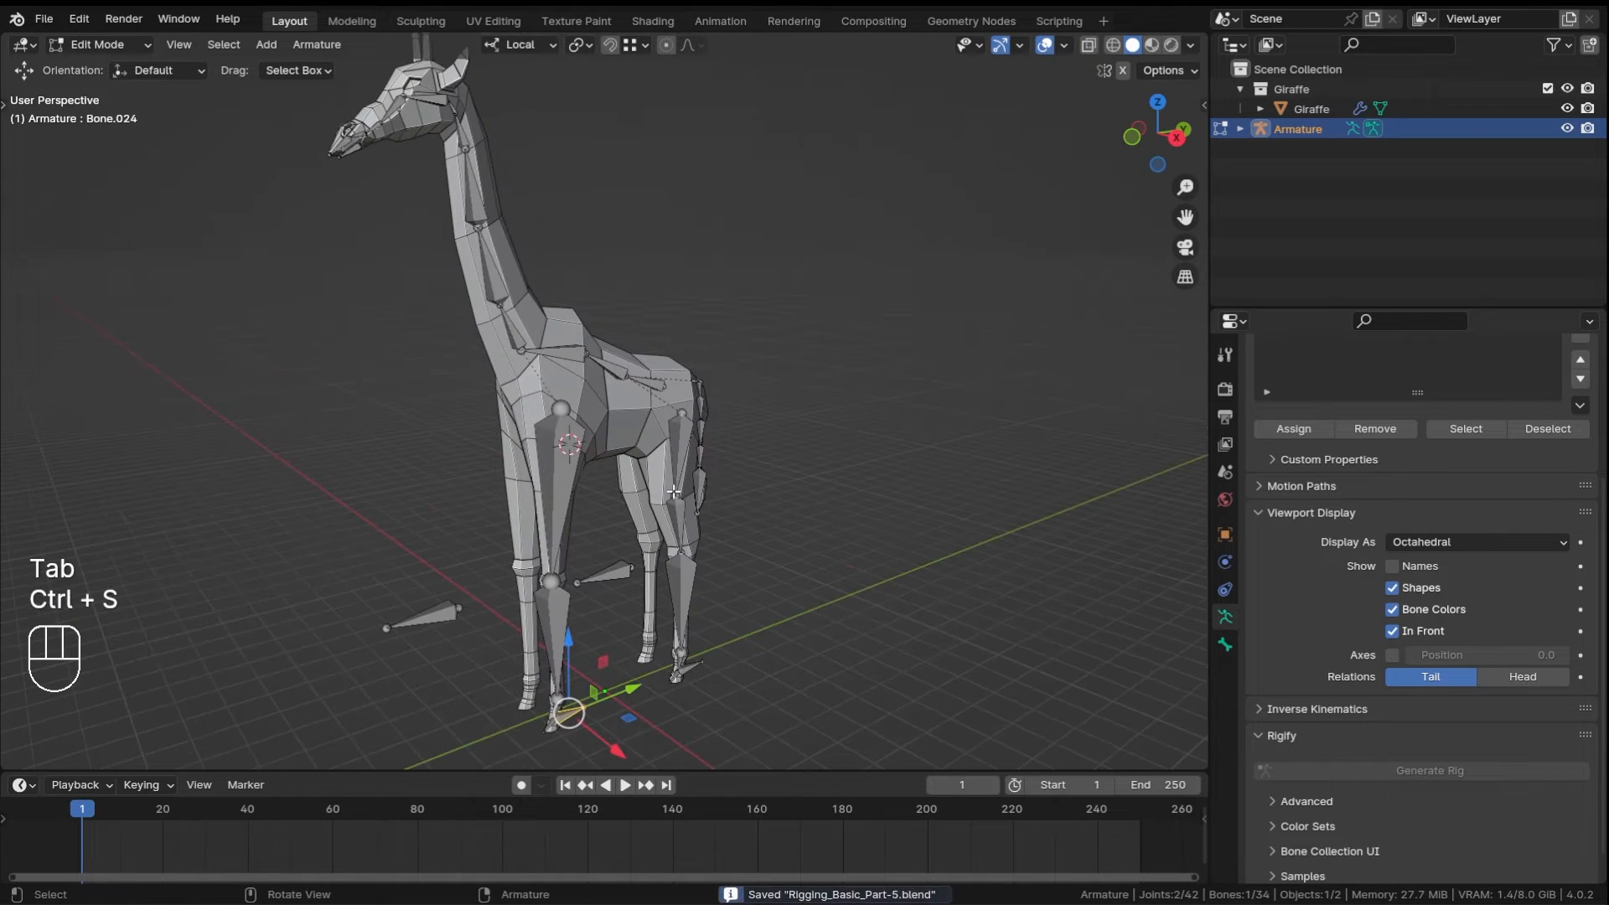
- Rename the front foot control bone as FrontLeg_Target.L
middle_click_drag(673, 497, 662, 382, "shift")
middle_click_drag(625, 550, 666, 315, "ctrl")
middle_click_drag(605, 553, 708, 402, "ctrl")
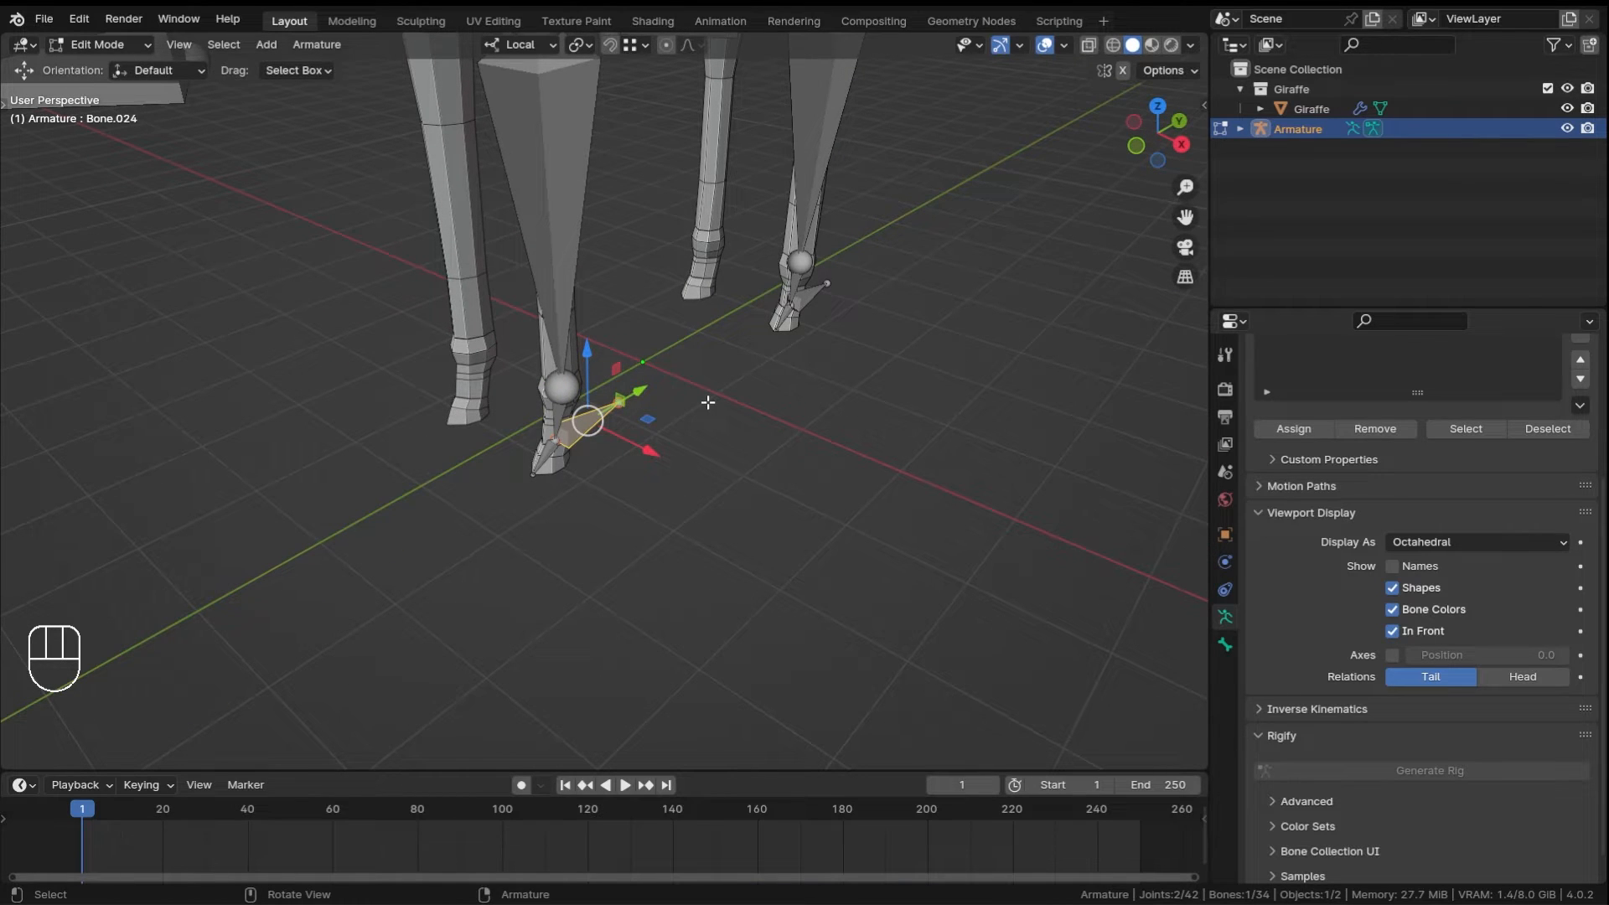
middle_click_drag(682, 385, 635, 283)
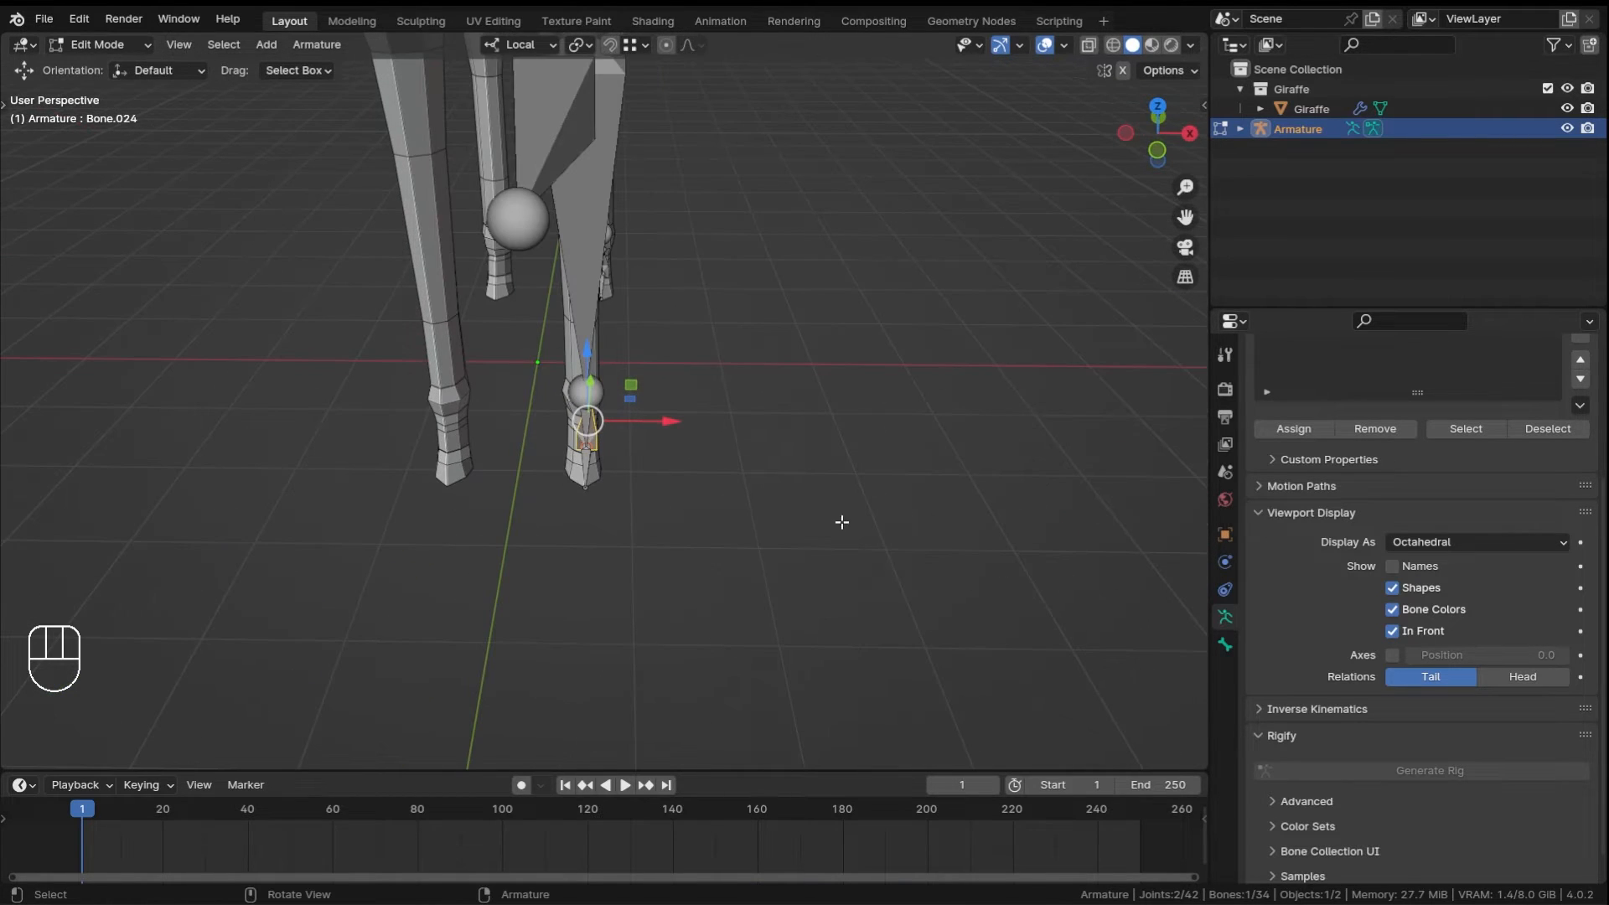
middle_click_drag(842, 522, 693, 509)
key("F2")
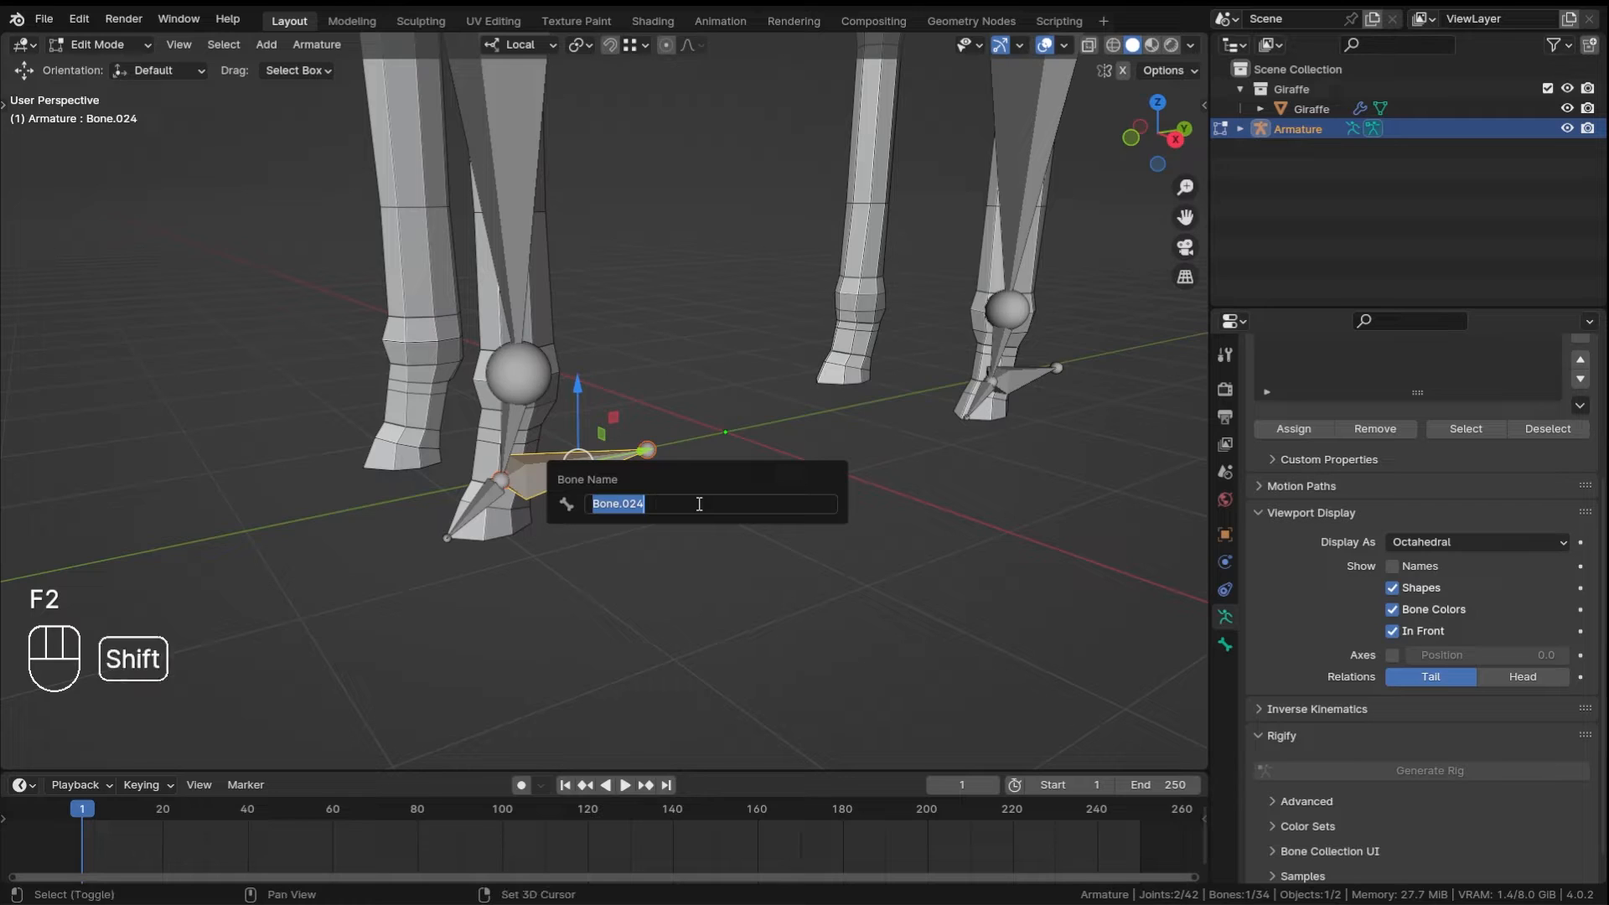
type("FrontLeg")
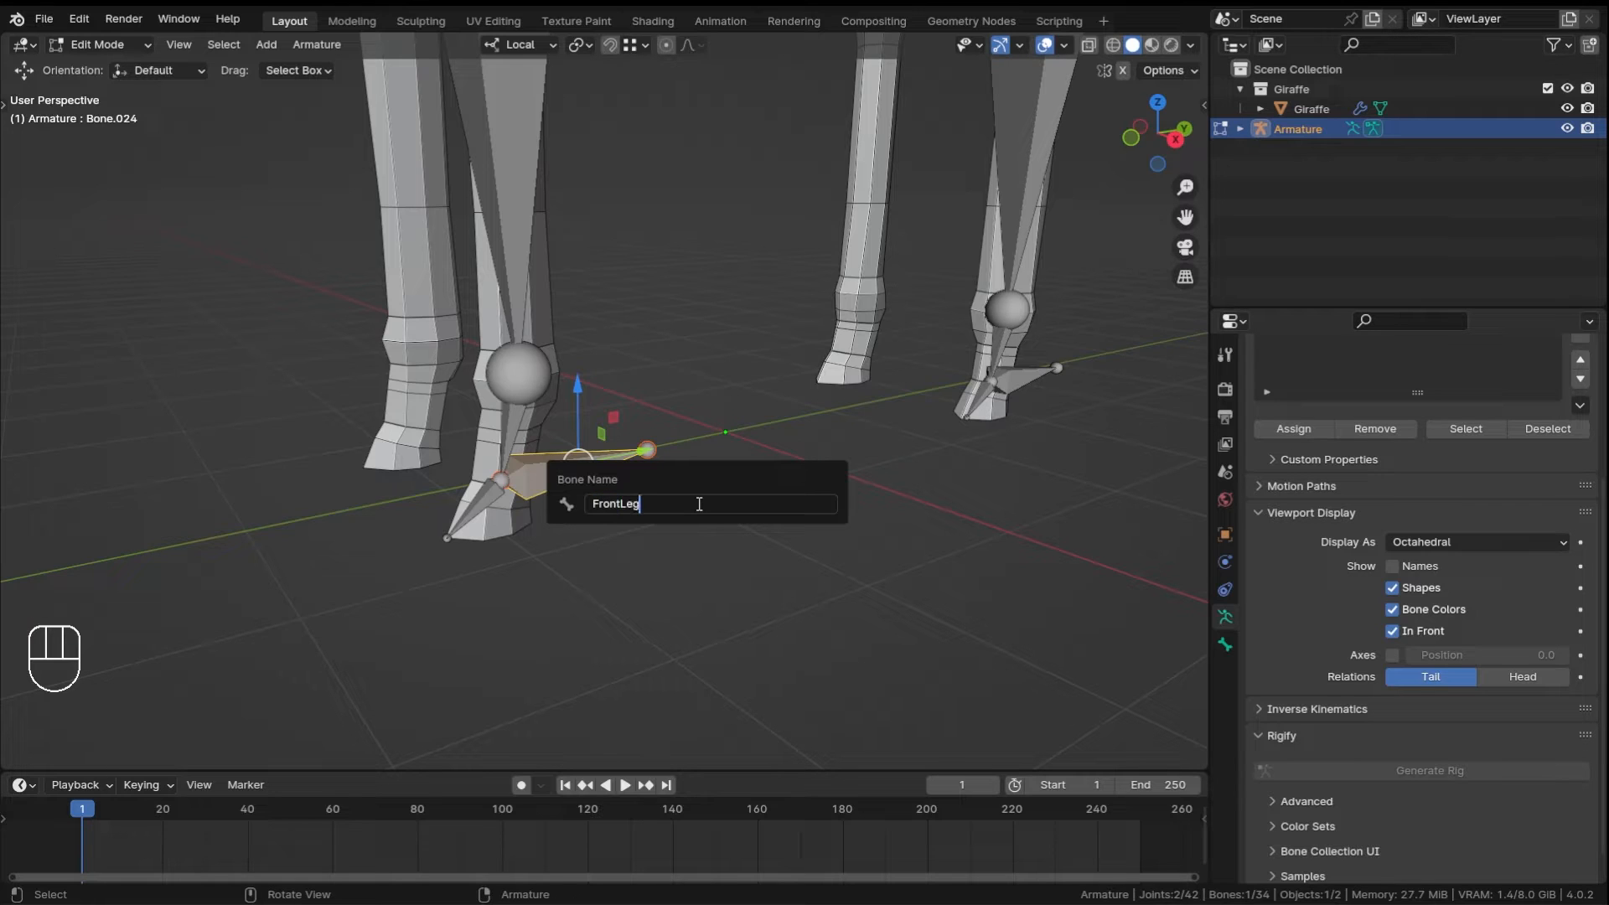
type("_Target.L")
type("R")
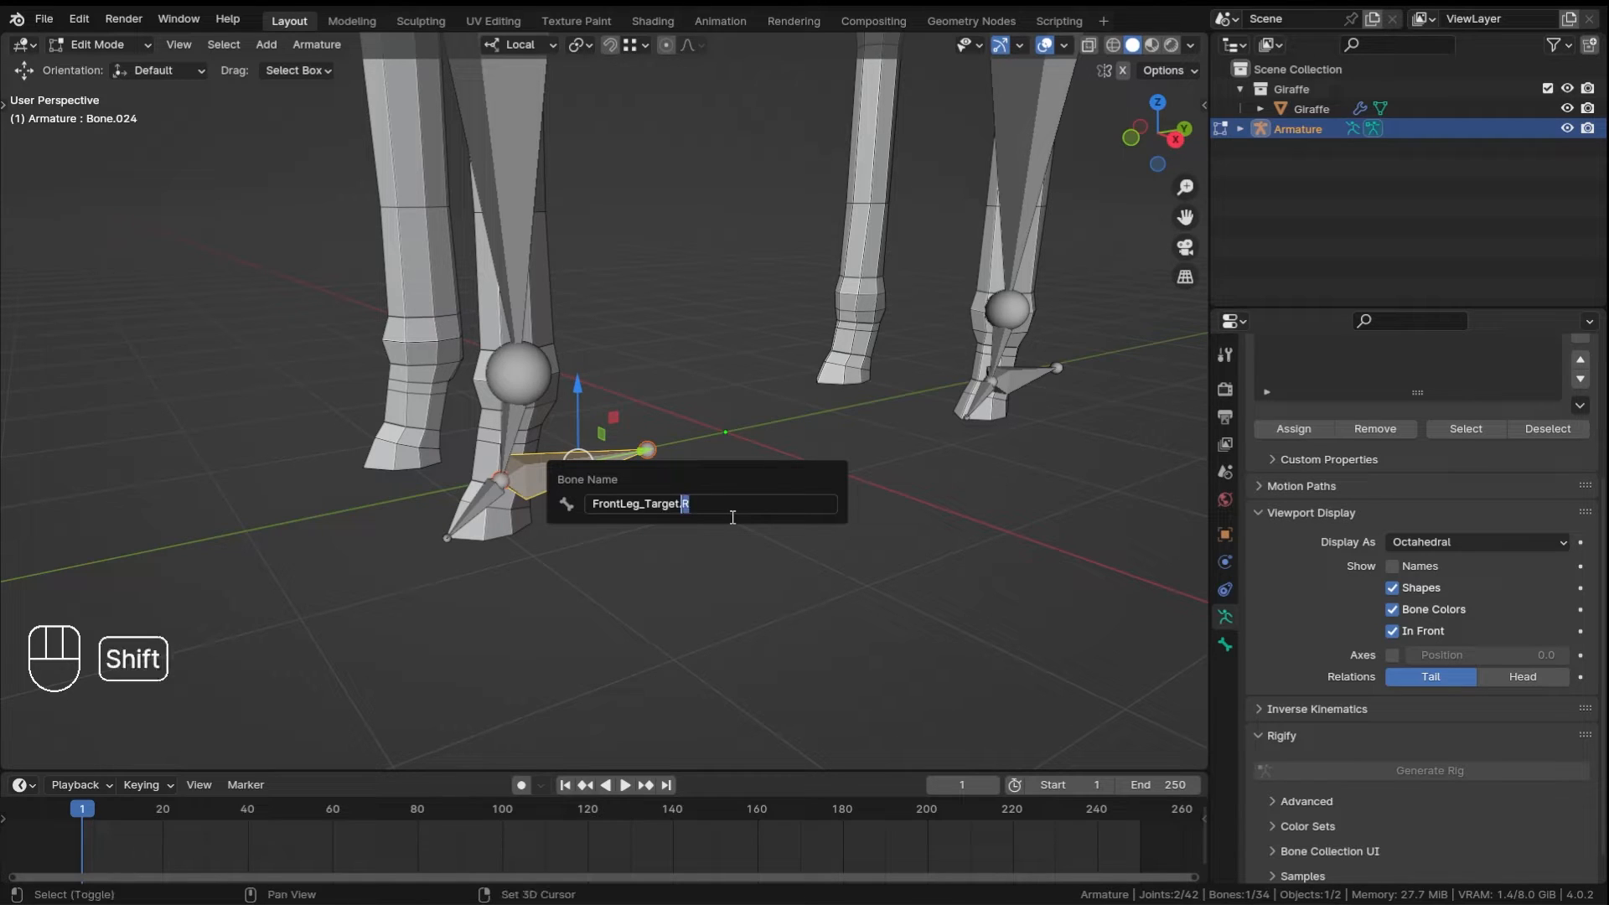
key("BackSpace")
type("L")
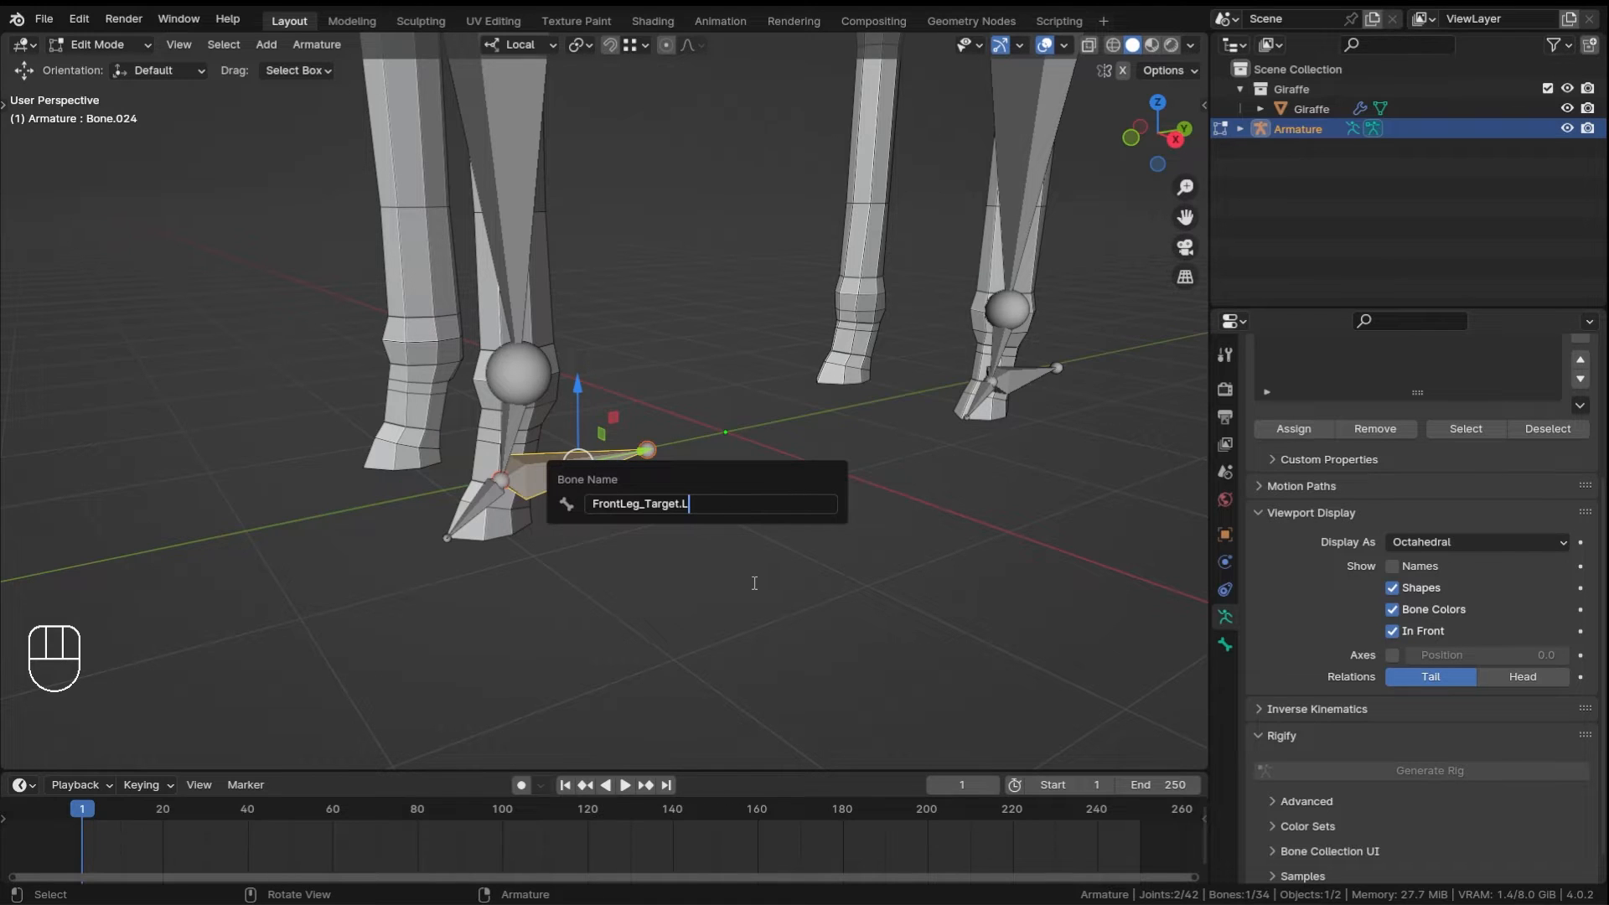
key("Return")
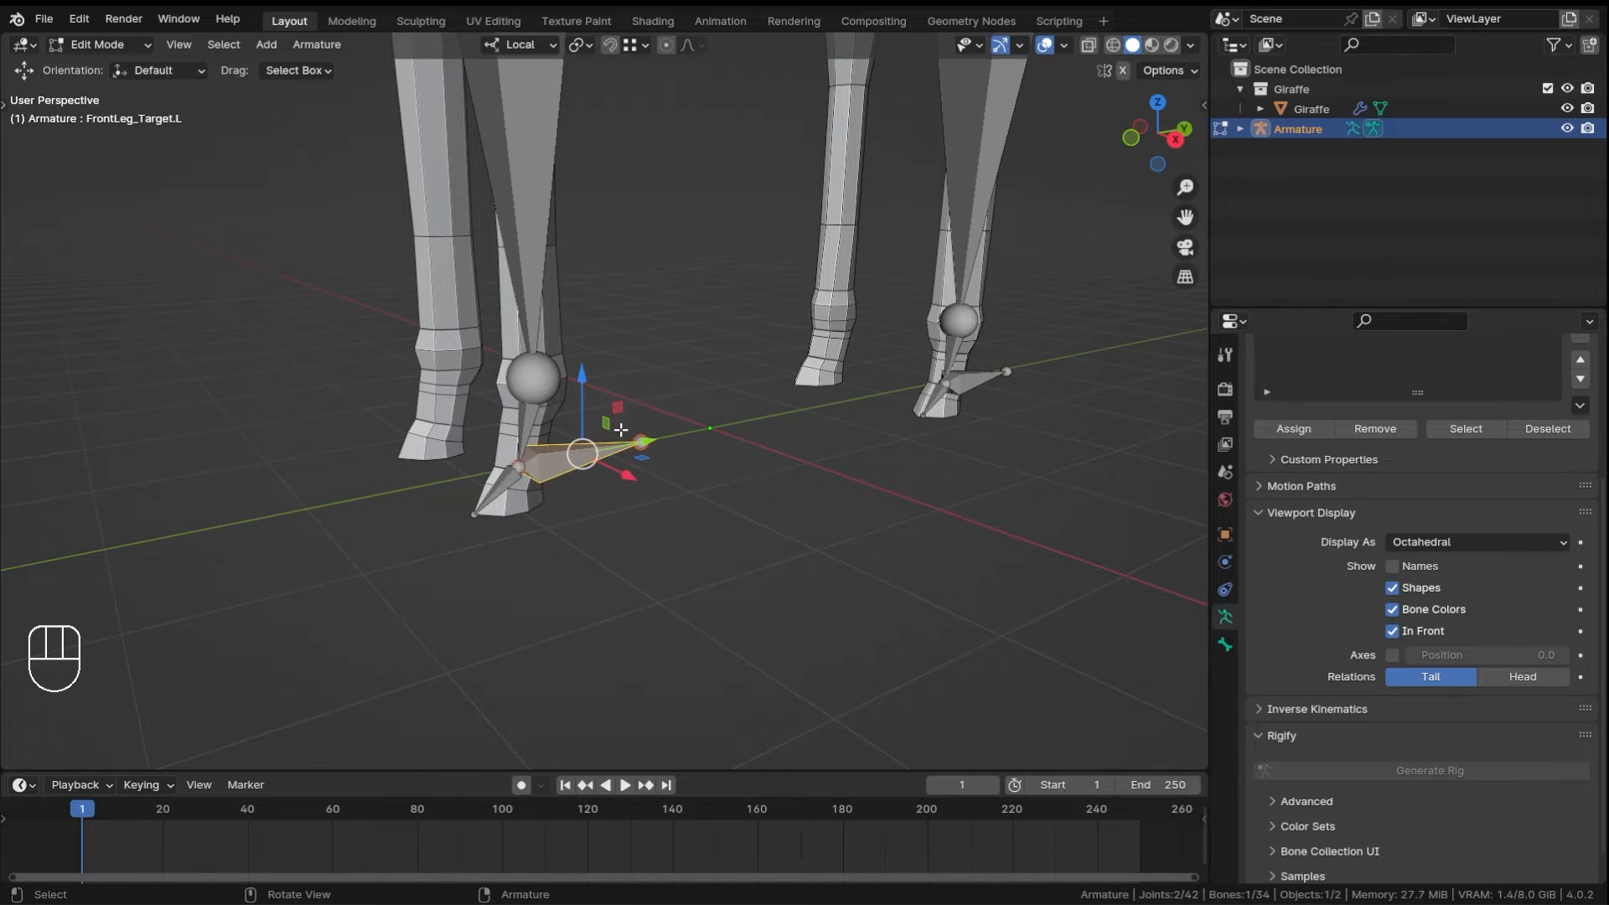
- Copy the name FrontLeg_Target.L from the front foot control bone
key("F2")
key("ctrl+c")
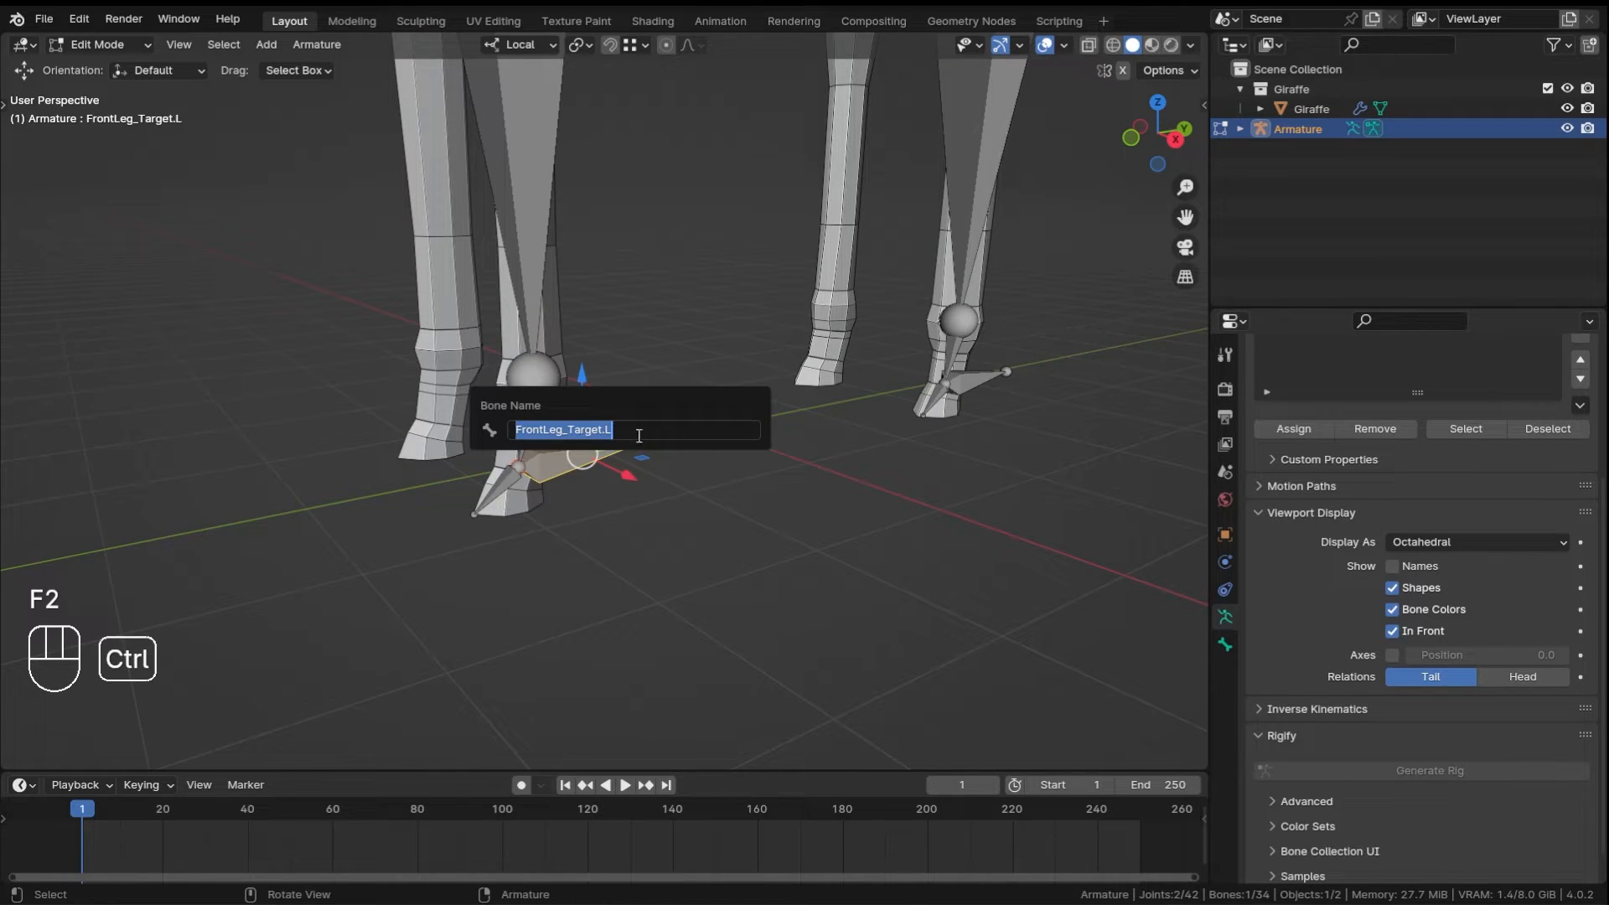
middle_click_drag(760, 456, 684, 496, "shift")
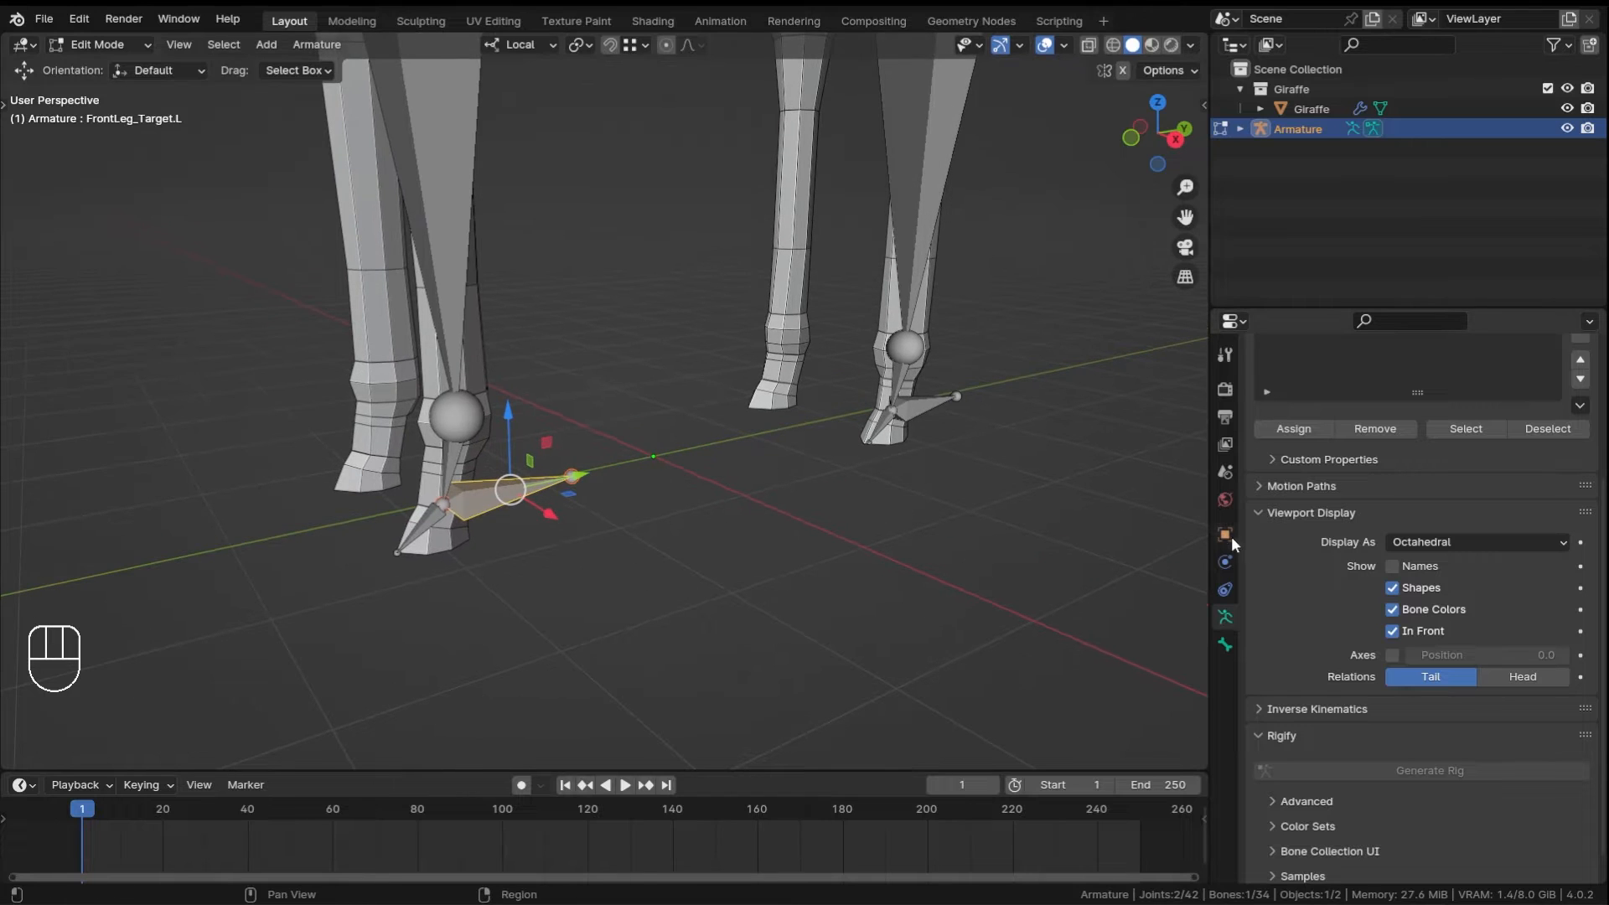
- Try to rename the hind foot control bone as BackLeg_Target.L using the object's name, and save the file
left_click(1224, 534)
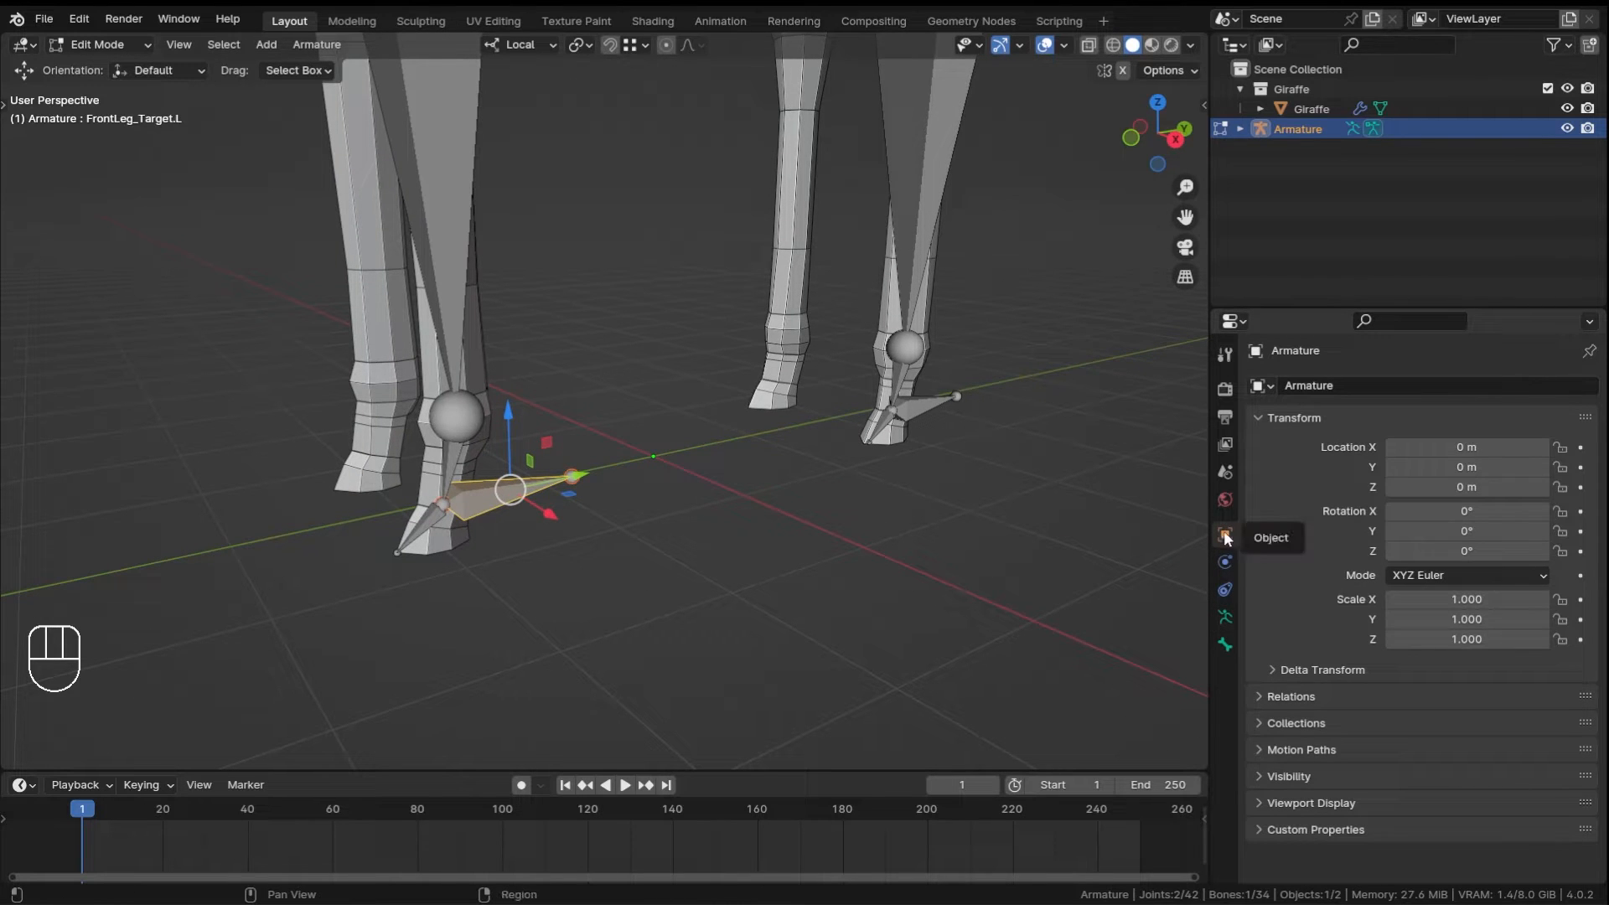
middle_click_drag(786, 481, 757, 501, "shift")
left_click(909, 419)
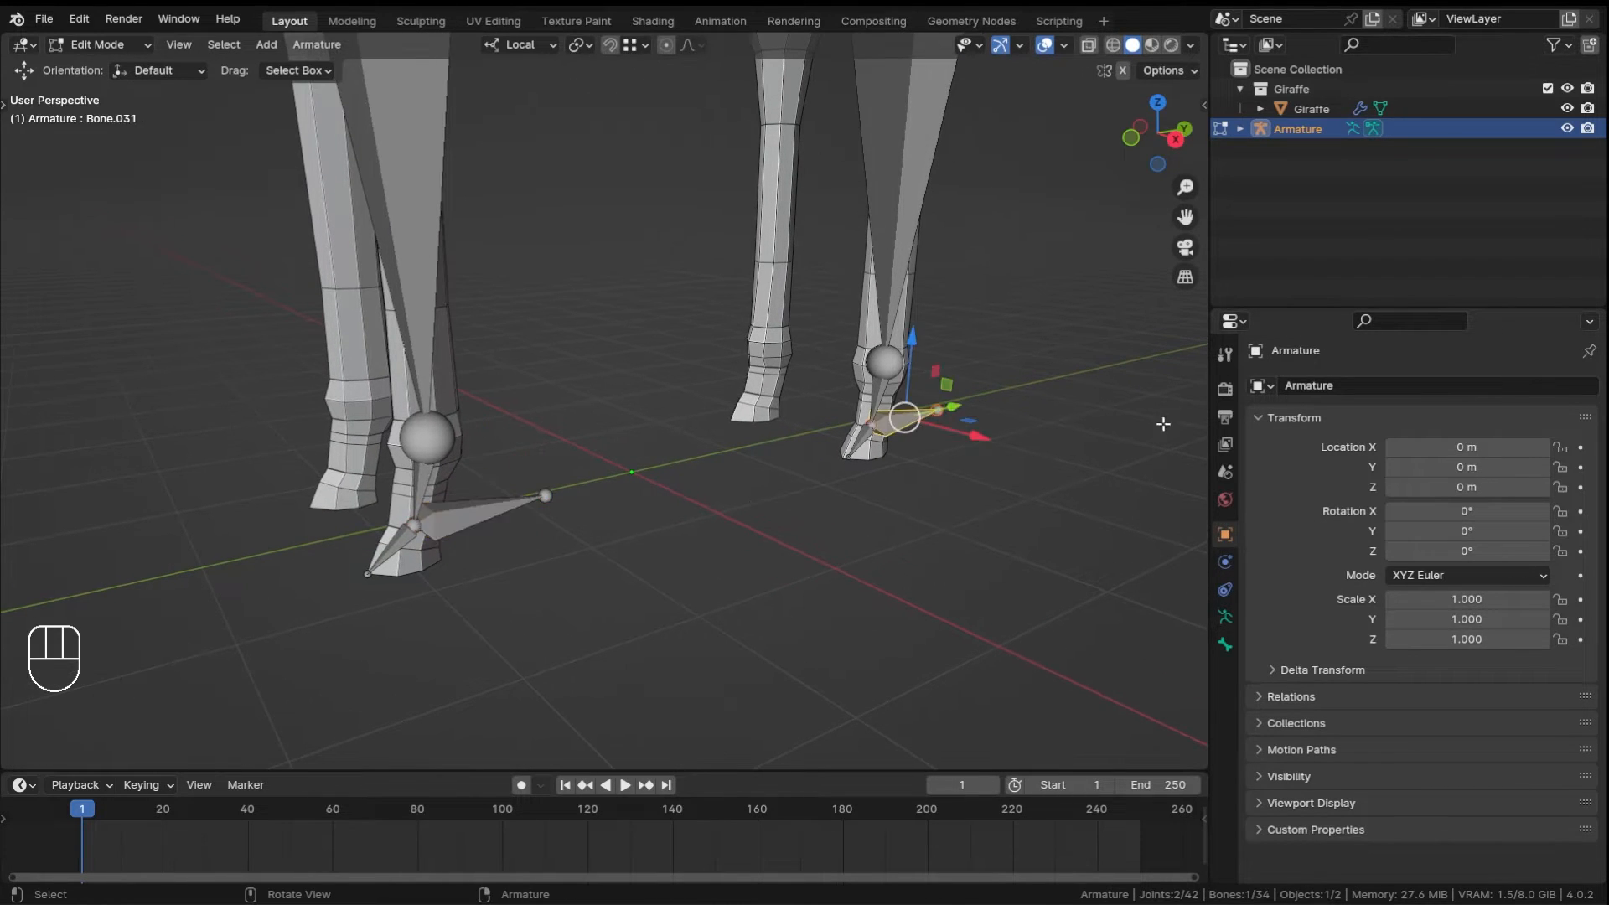
double_click(1340, 387)
key("ctrl+v")
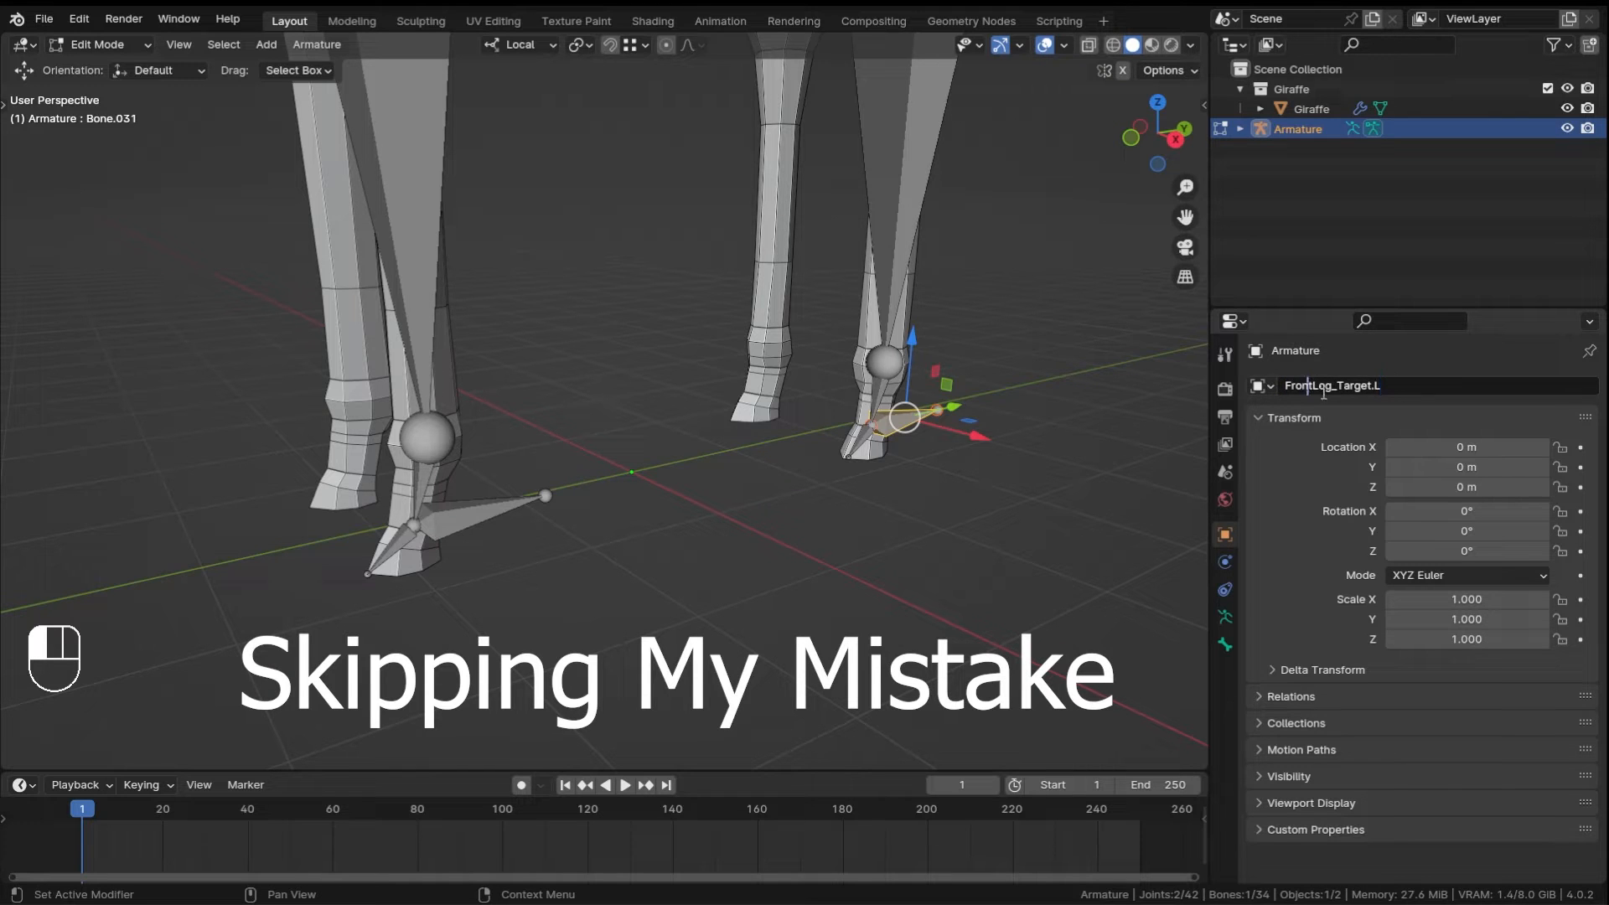
key("shift+Home")
type("Back")
key("Return")
key("ctrl+s")
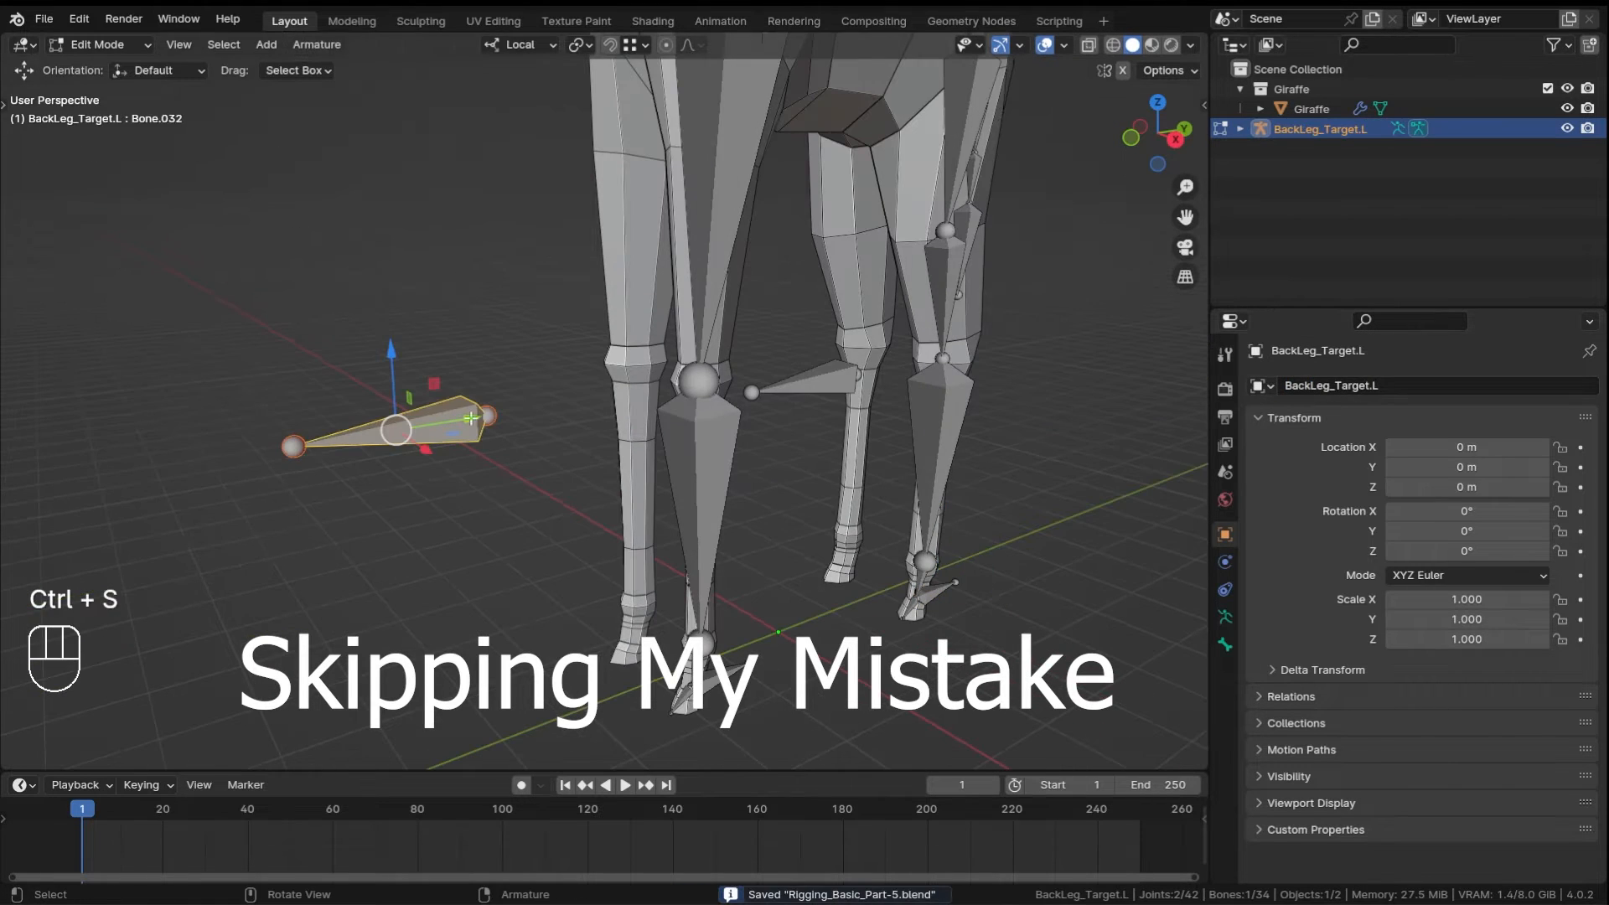
- Rename the armature object as Giraffe_Armature
double_click(1376, 387)
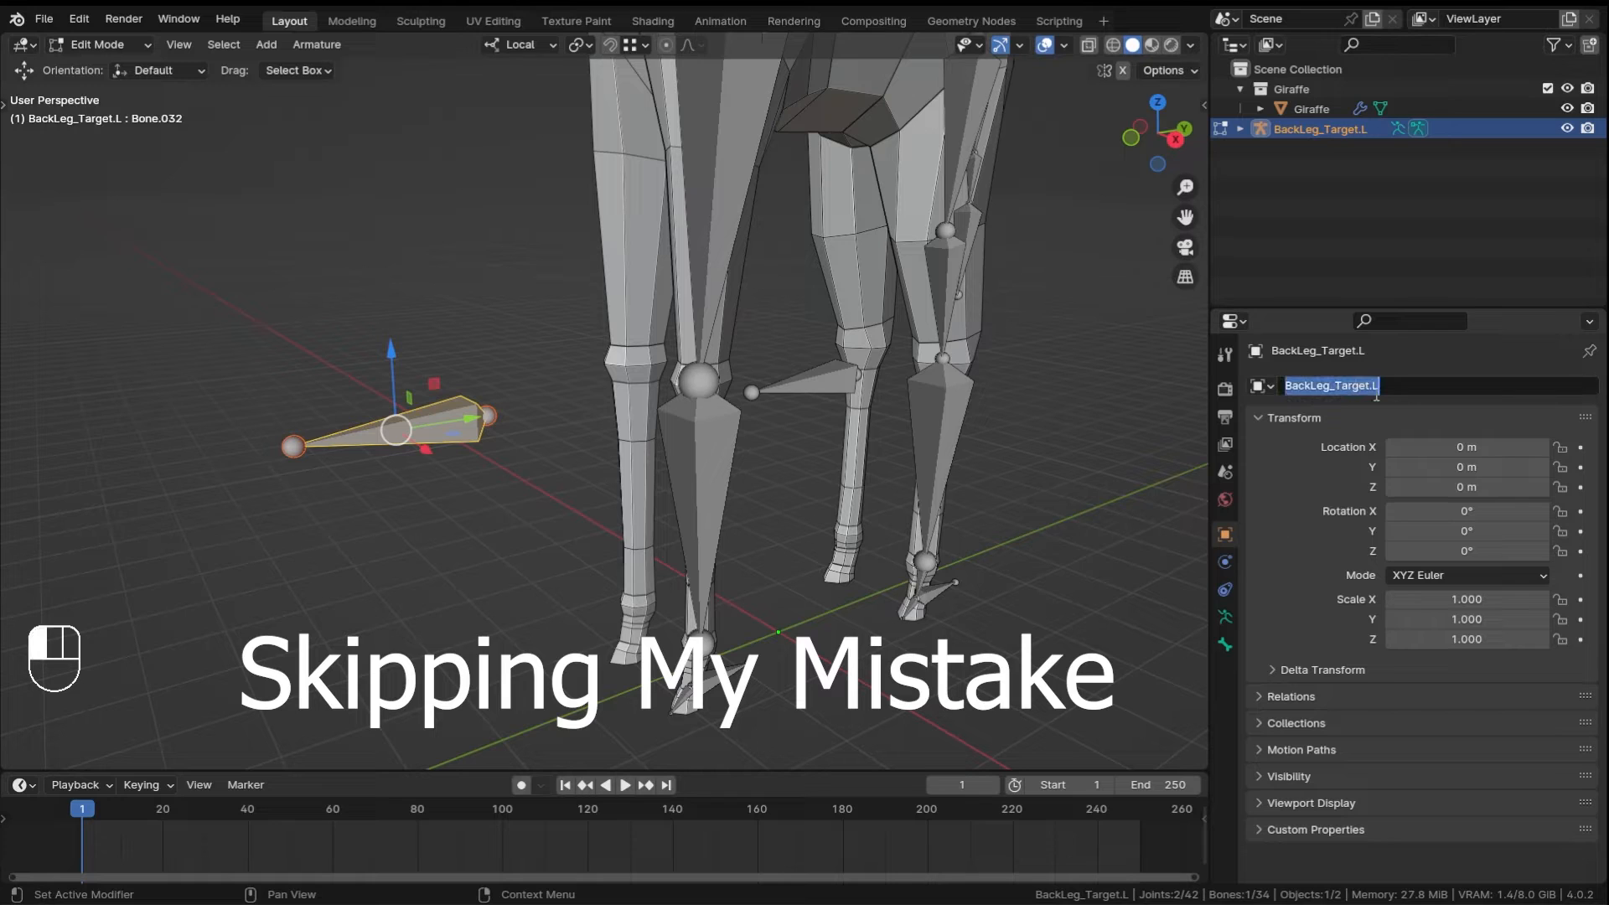
key("shift")
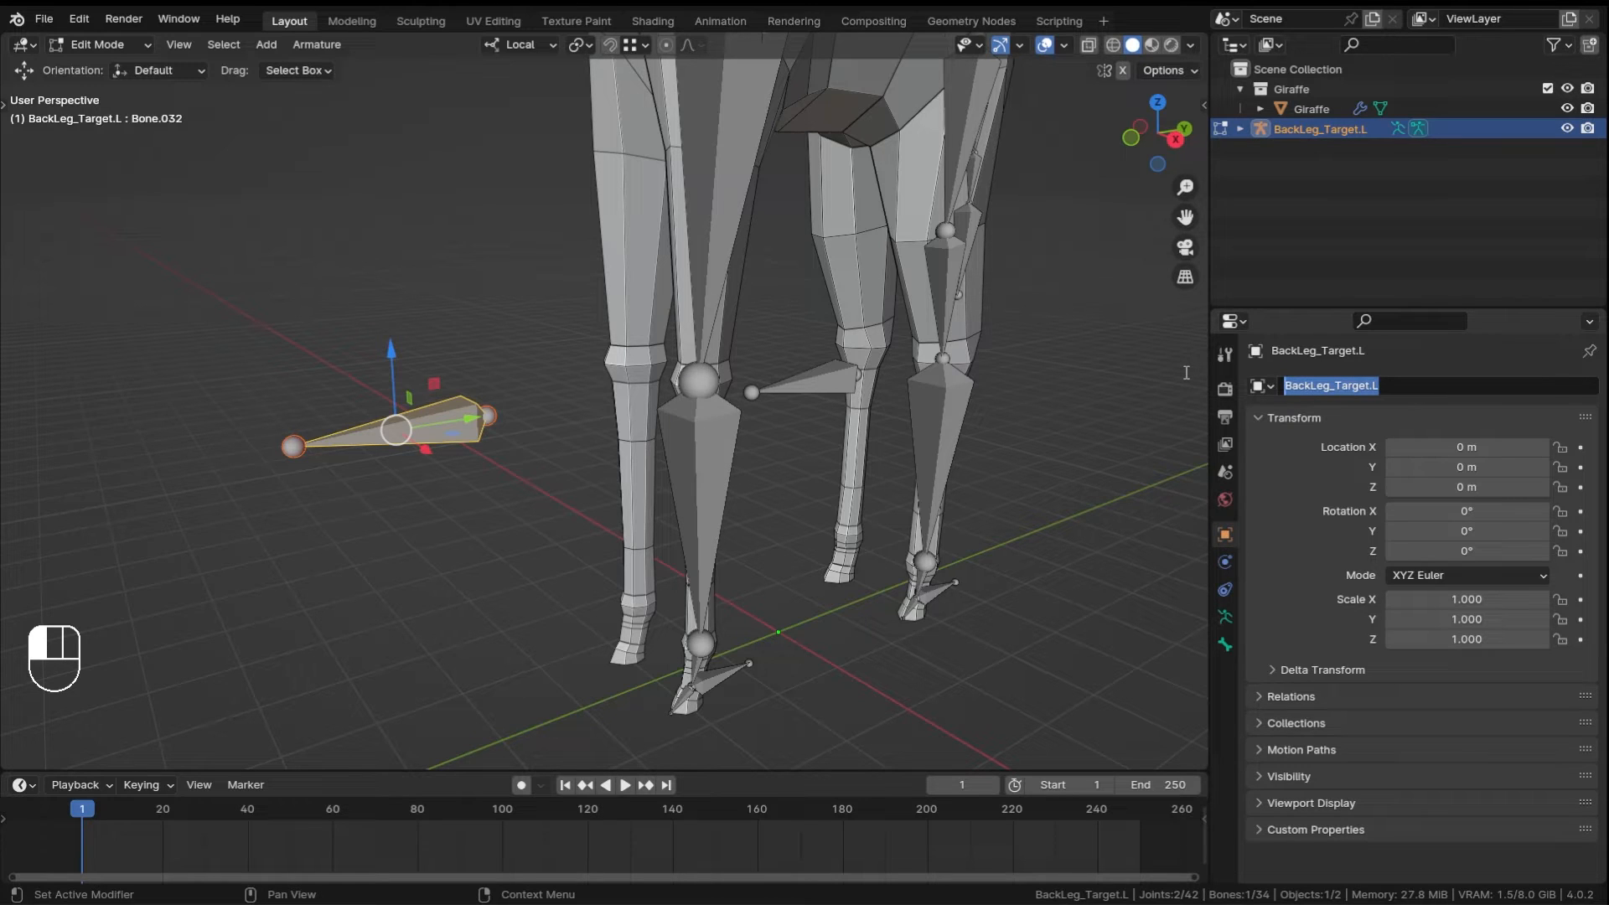
key("shift")
type("Gir")
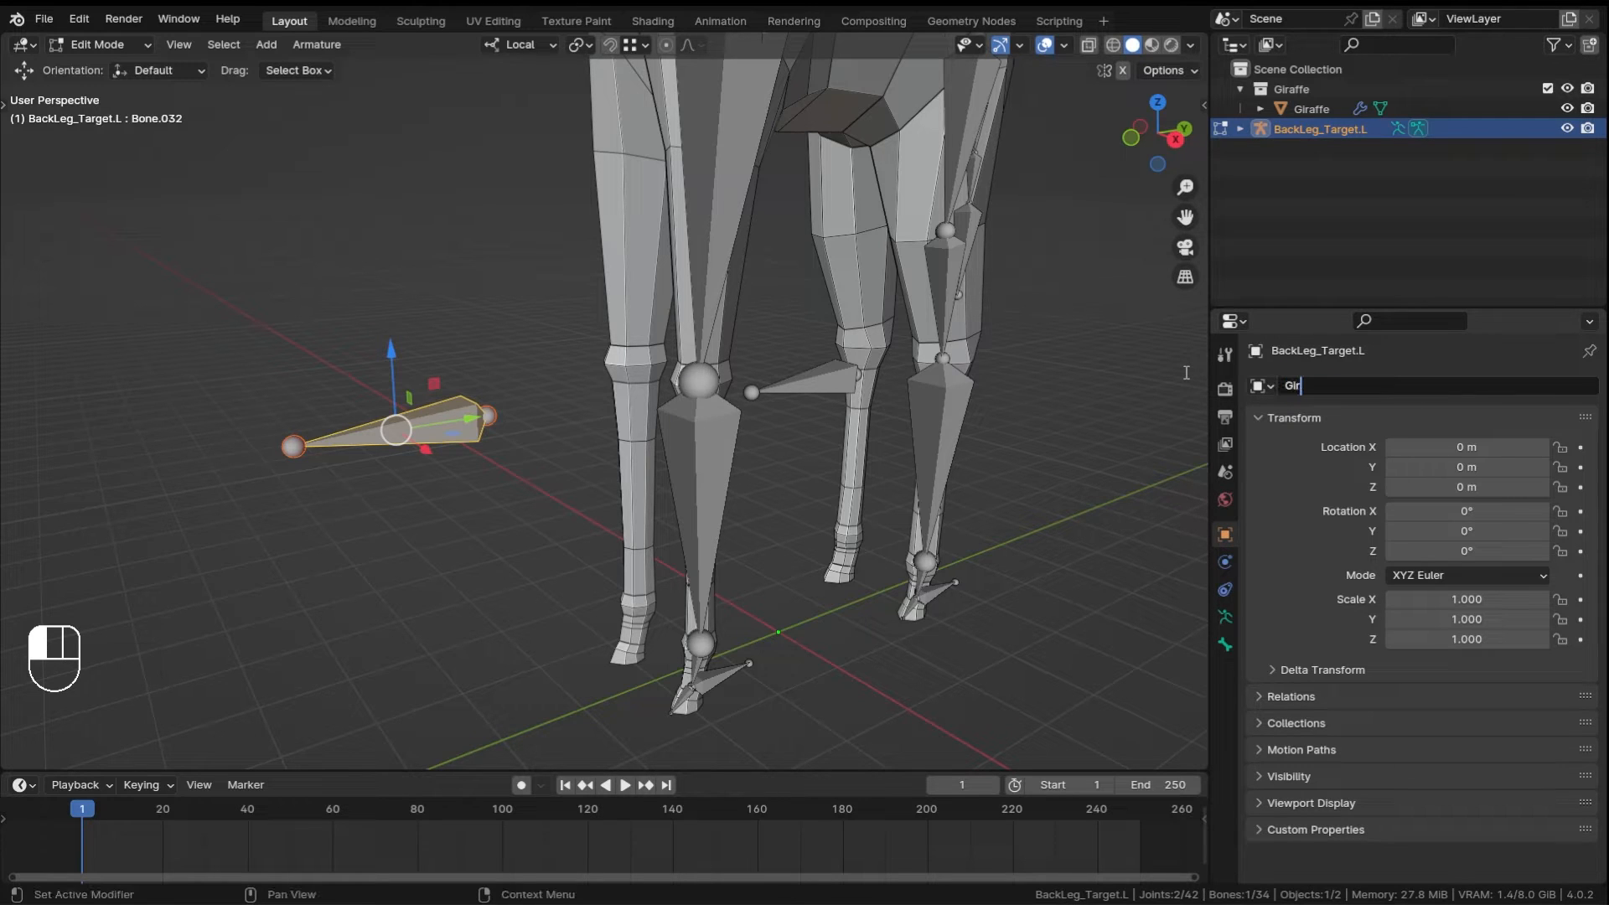
type("affe_Armature")
key("Return")
- Rename the hind foot control bone as BackLeg_Target.L, reusing the copied name with Front replaced by Back
left_click(1225, 644)
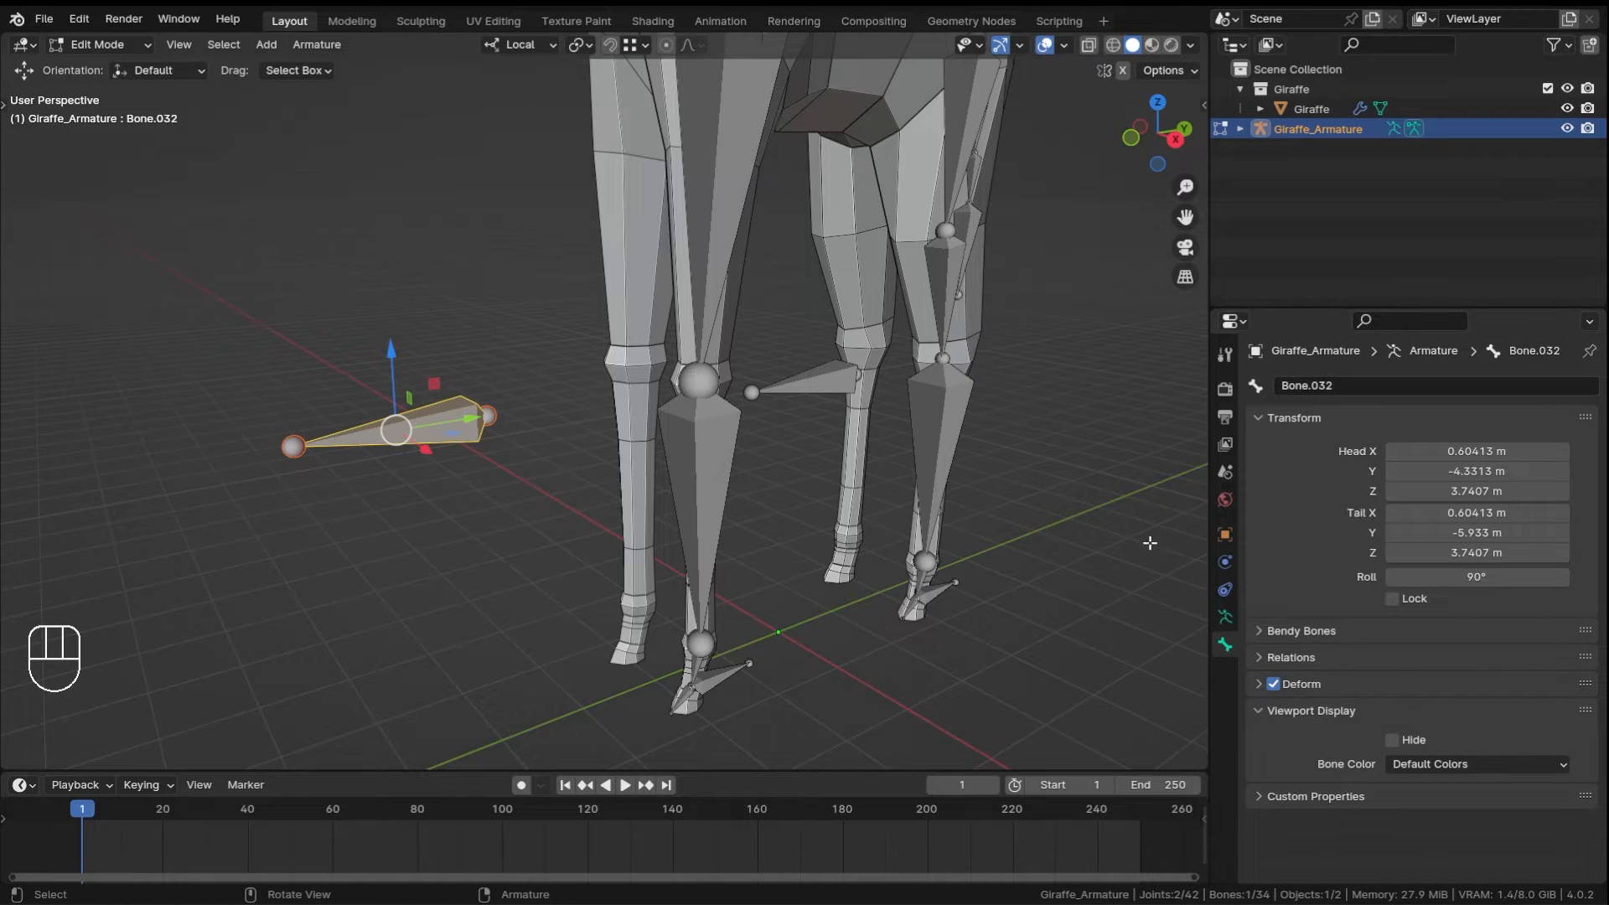
middle_click_drag(1149, 543, 658, 532, "shift")
scroll(657, 532, "up", 4)
left_click(784, 516)
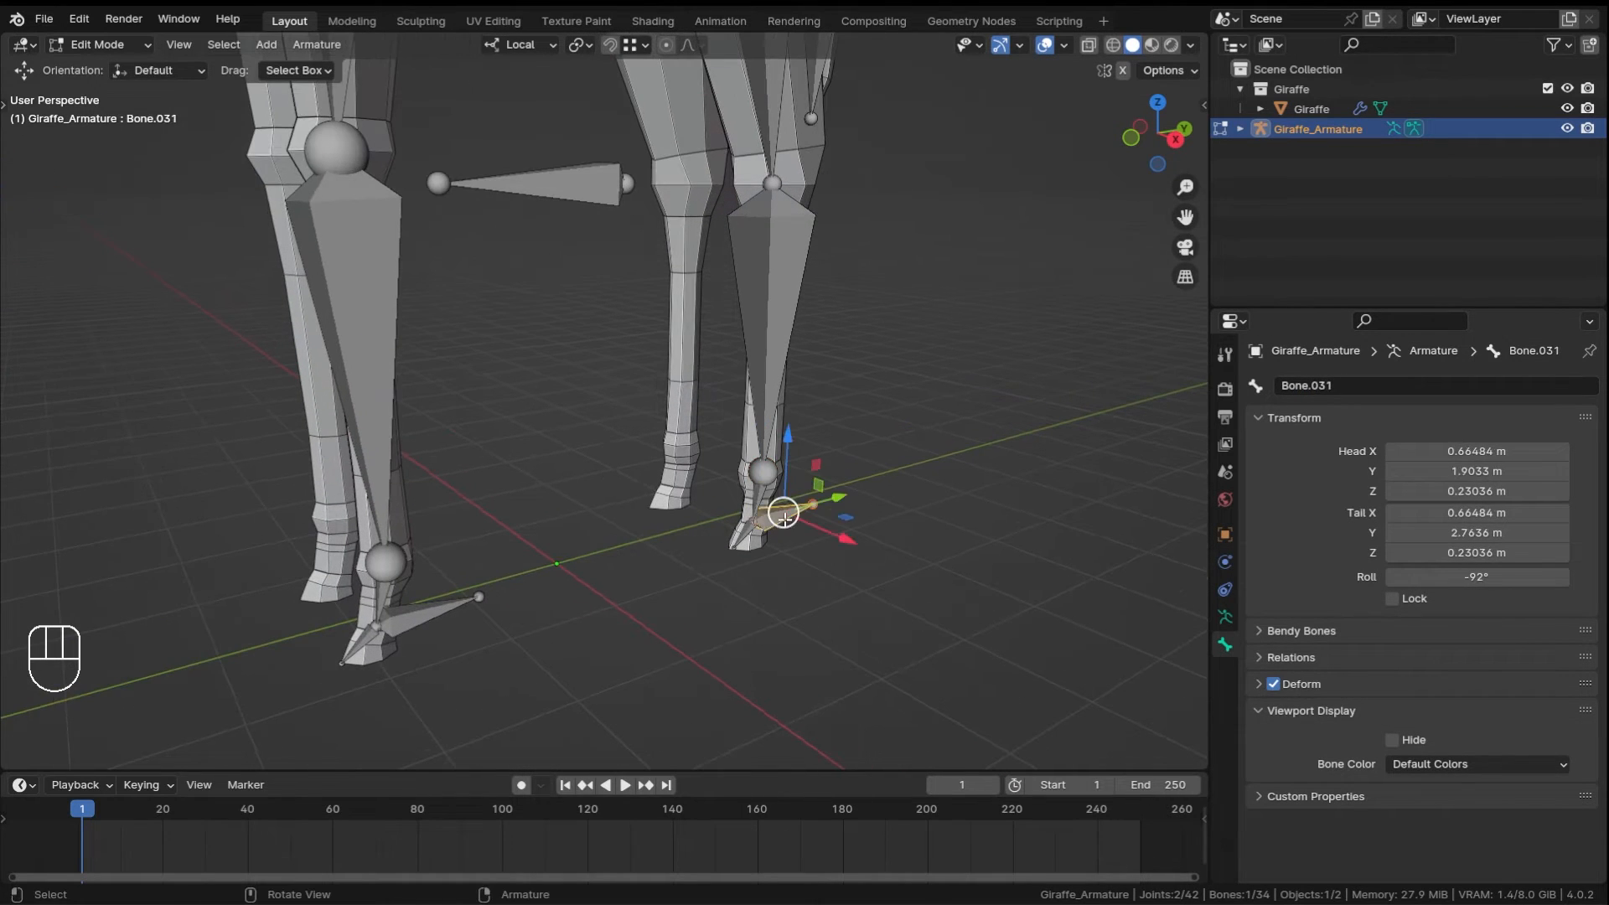
left_click(1393, 386)
key("ctrl+v")
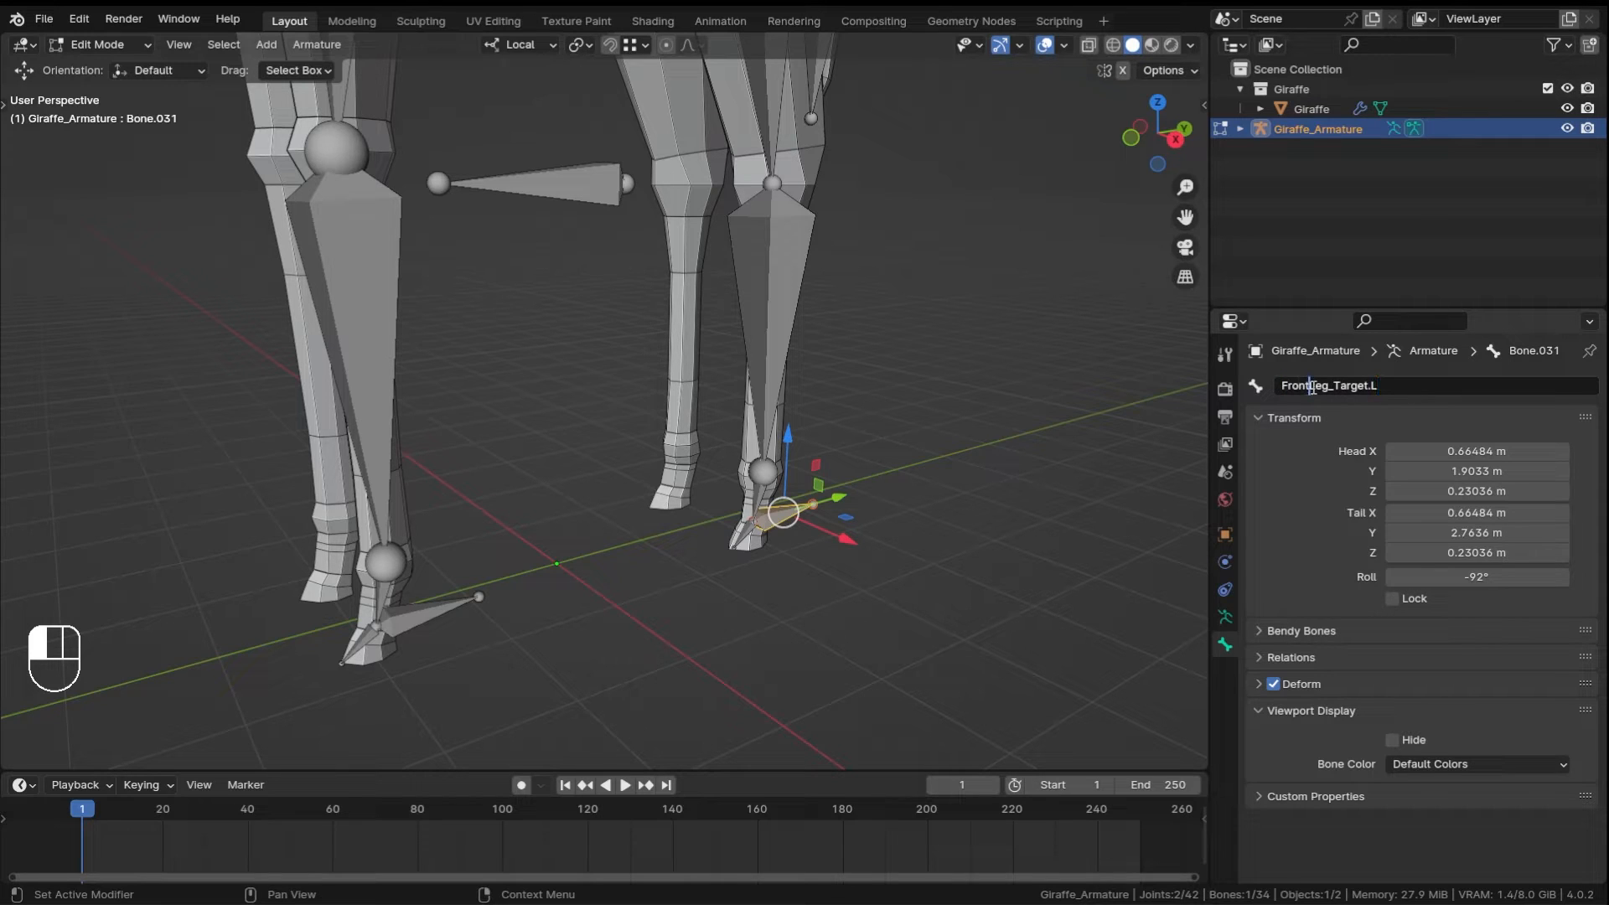
left_click_drag(1302, 386, 1168, 377)
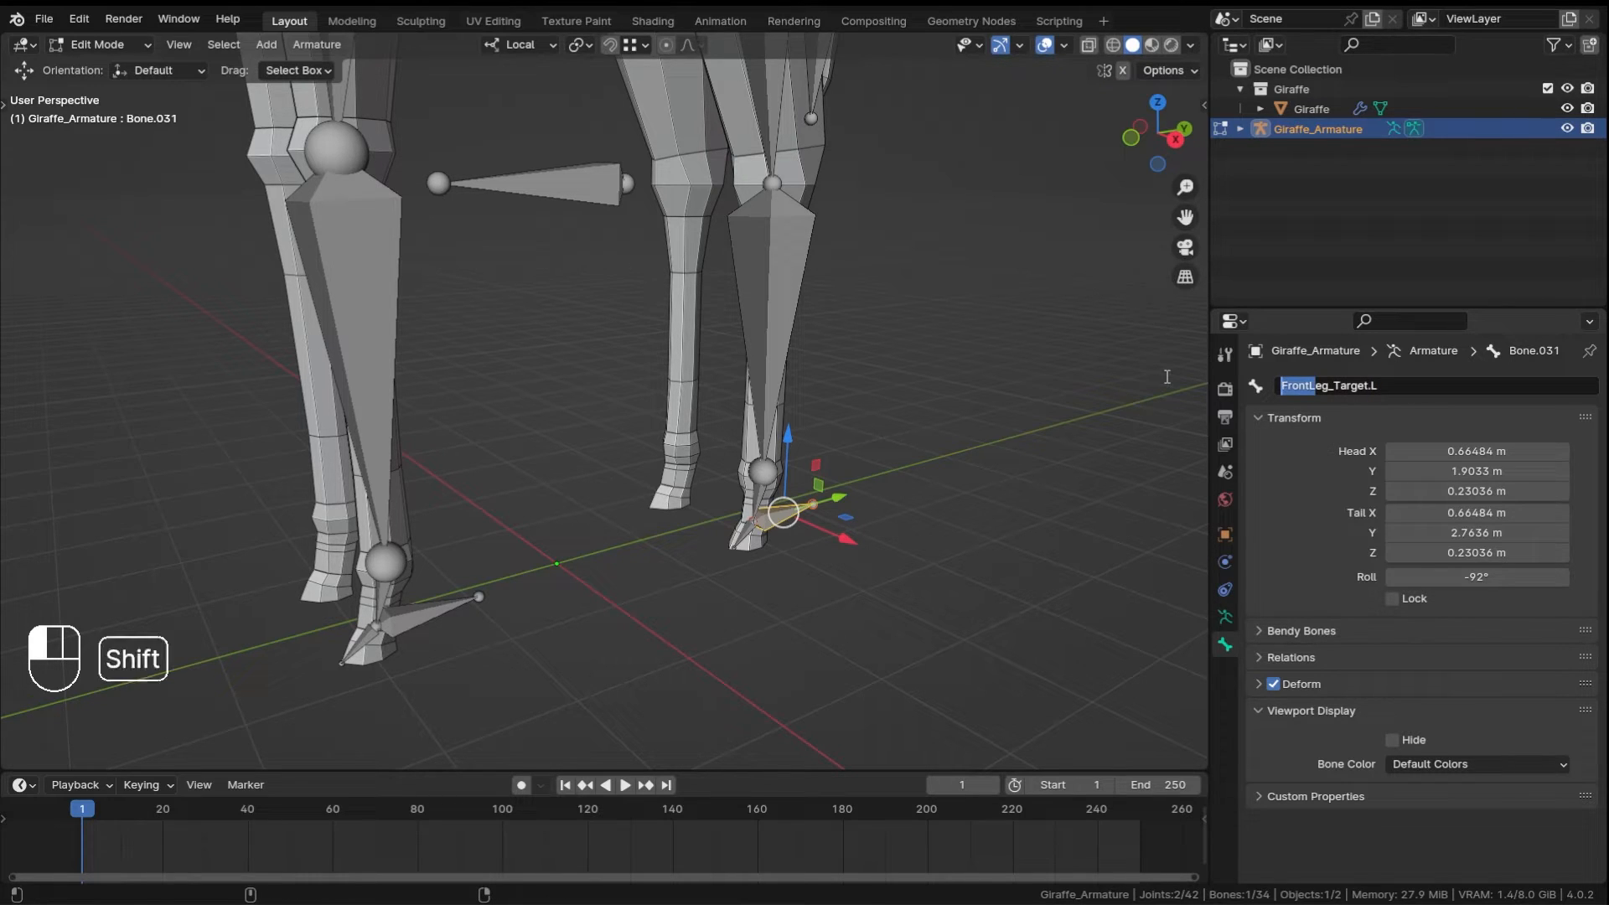
key("Right")
key("Left")
key("ctrl+shift+Left")
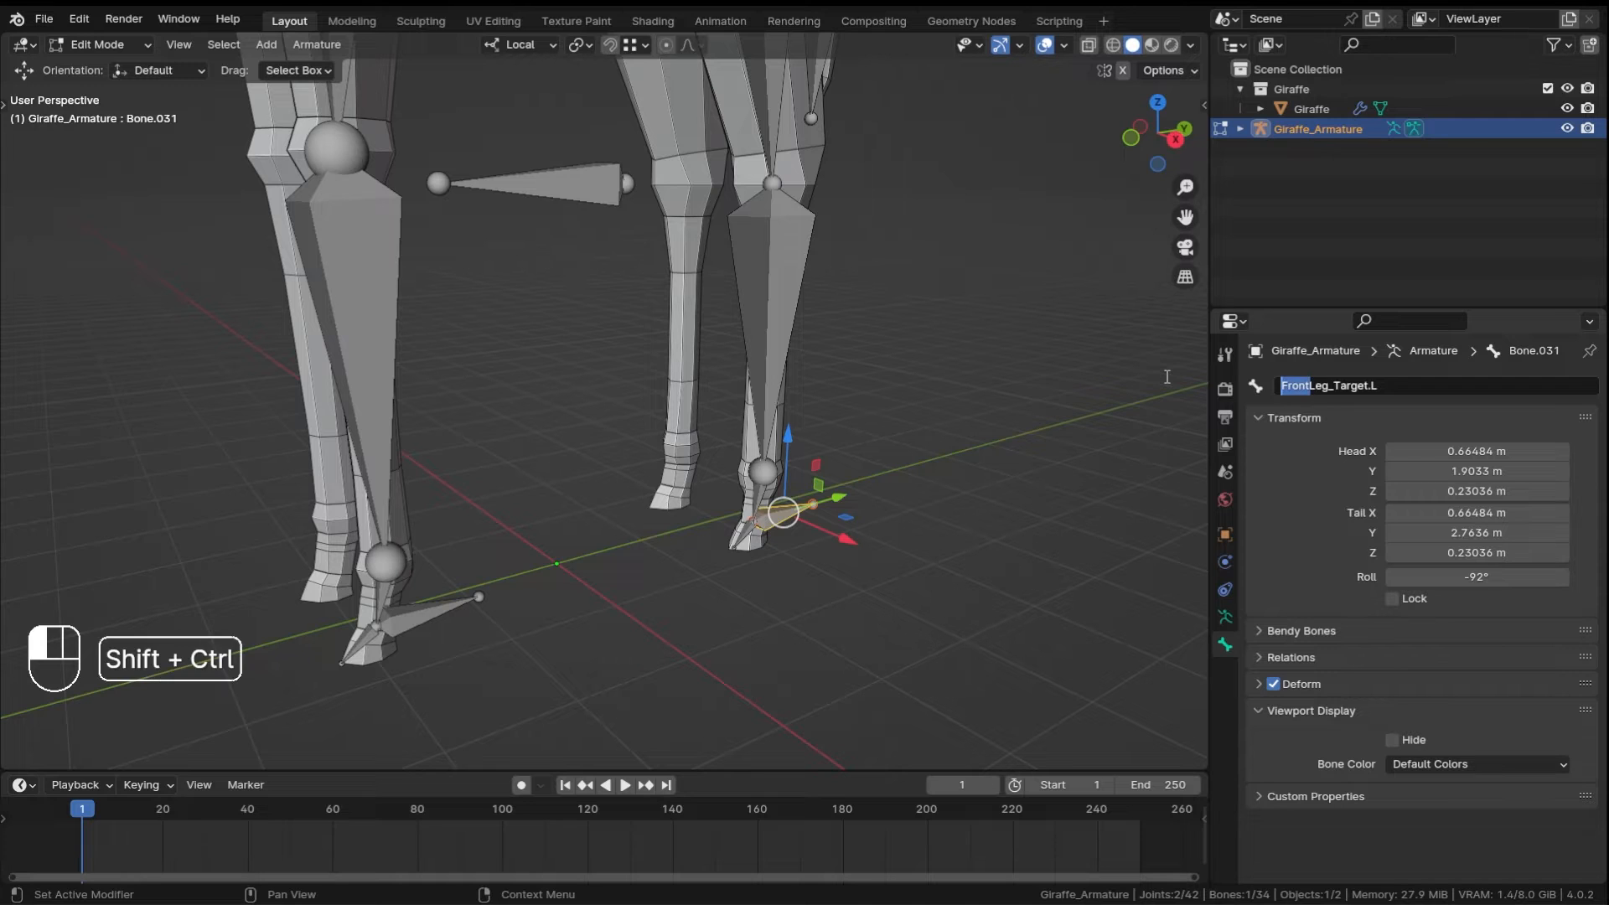
type("Back")
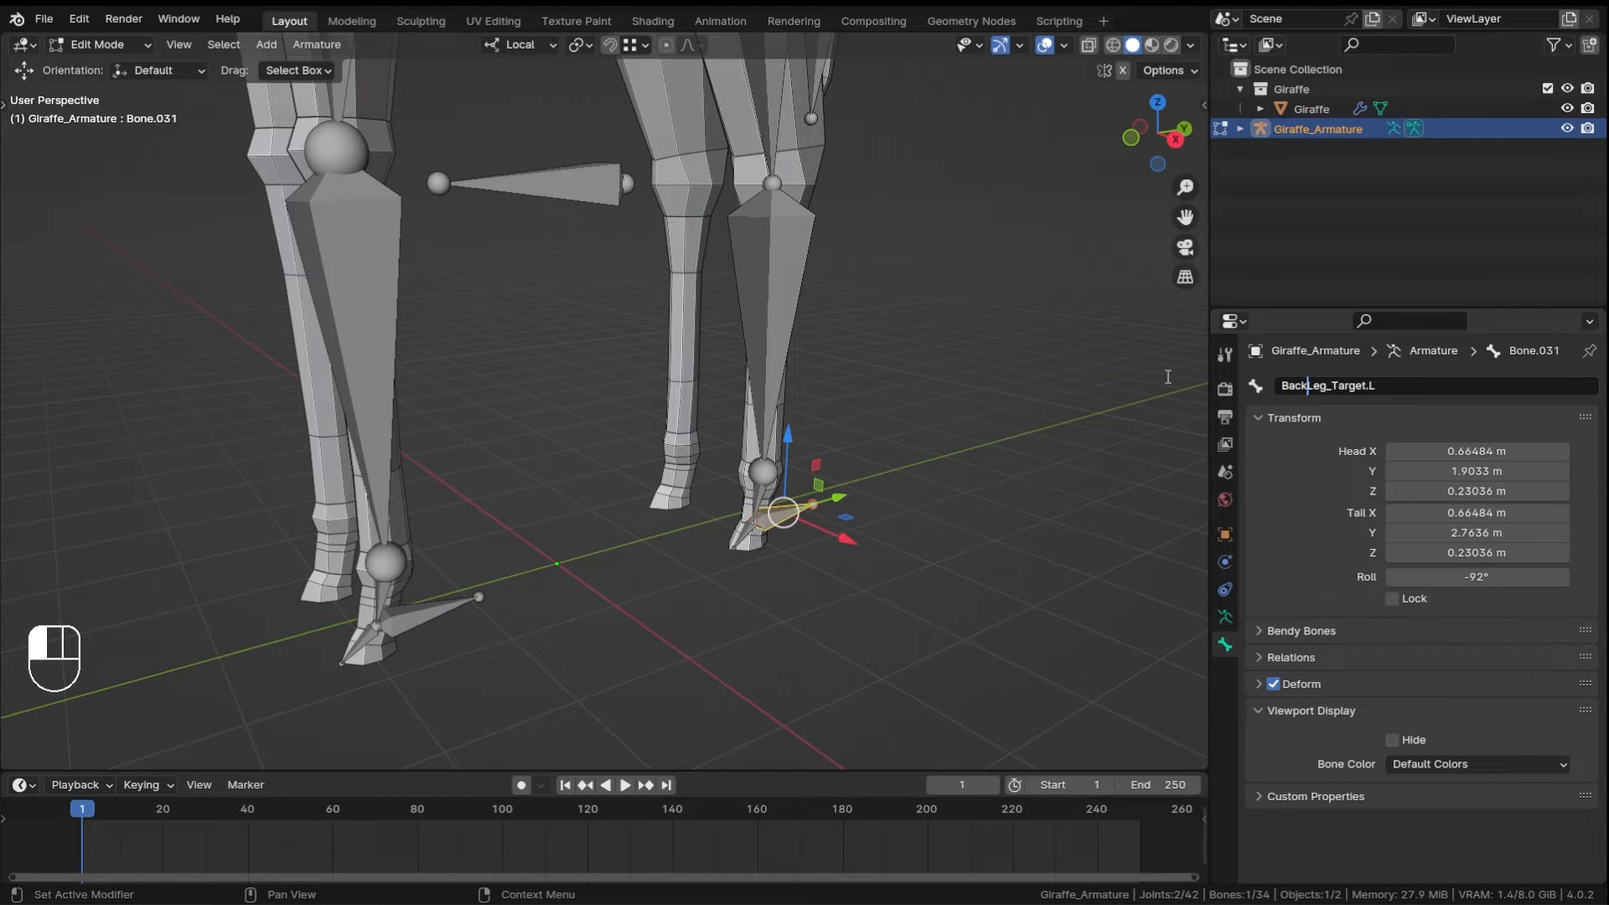
left_click(1113, 388)
middle_click_drag(662, 293, 841, 373, "shift")
middle_click_drag(840, 373, 838, 473, "ctrl")
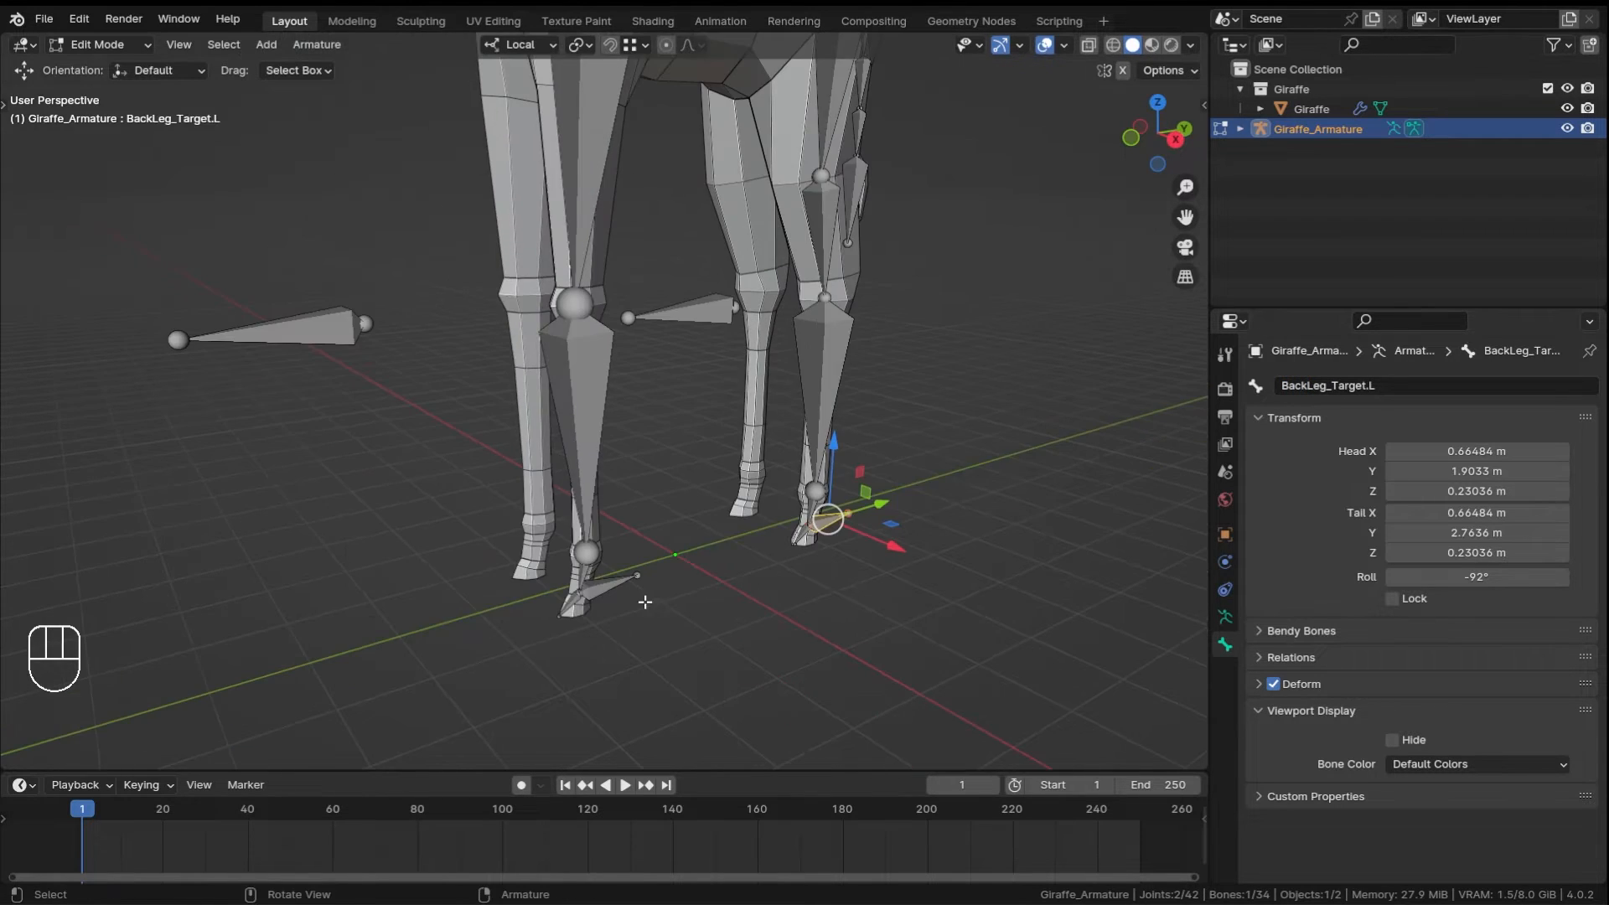
left_click(615, 581)
left_click(844, 521)
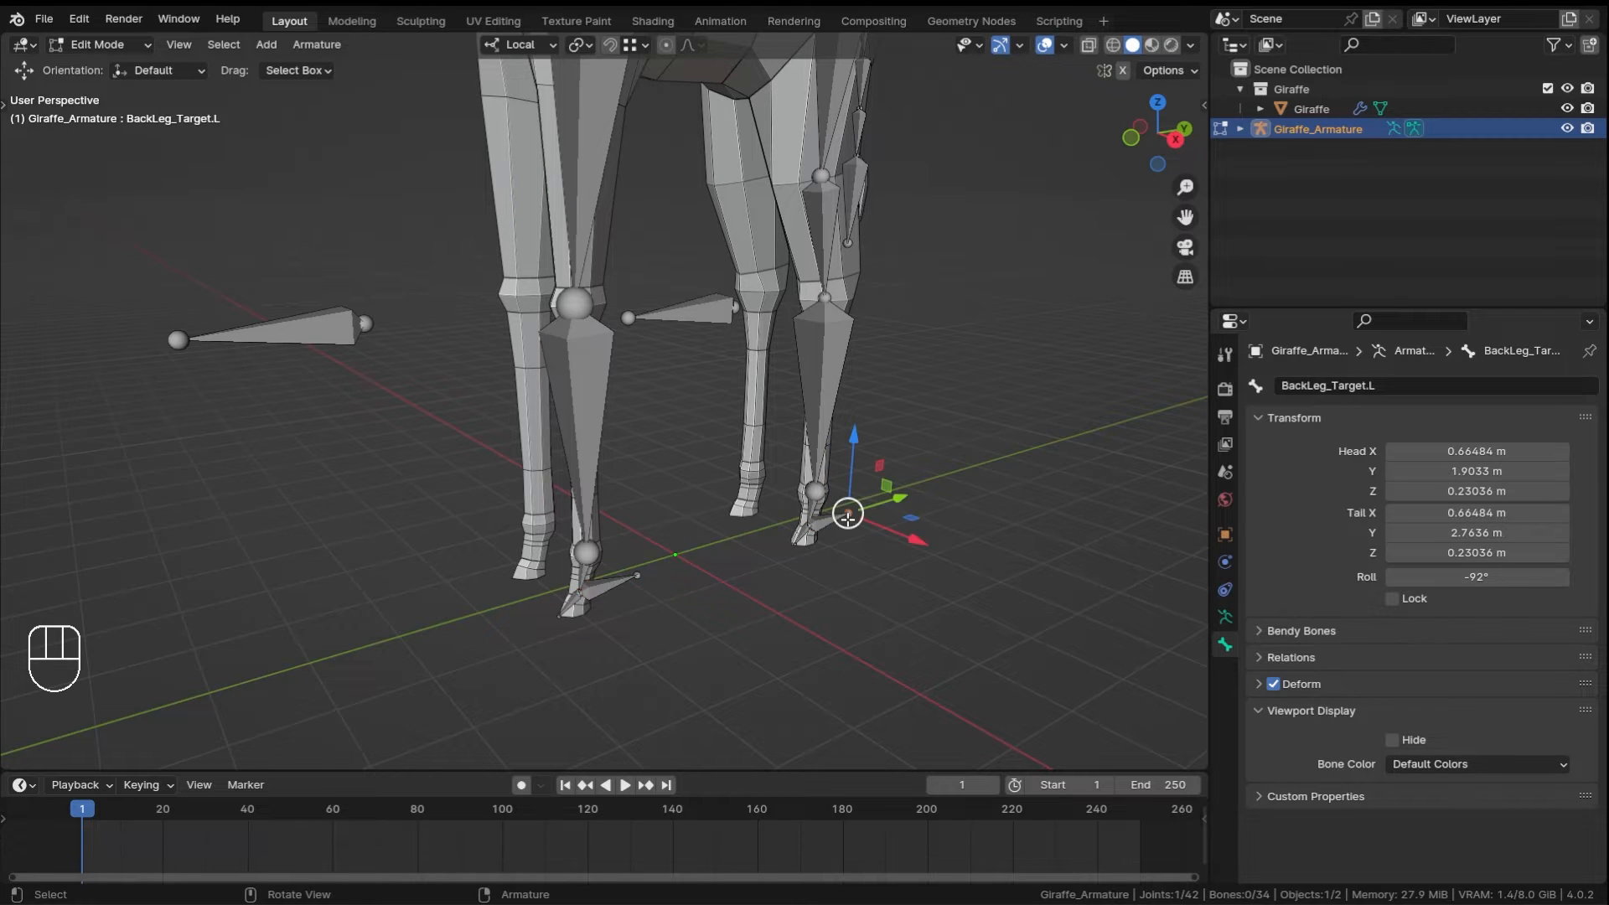
- Rename the front knee control bone as FrontLeg_Pole.L, reusing the copied name with Target replaced by Pole
middle_click_drag(300, 392, 395, 453, "shift")
left_click(406, 413)
left_click(1374, 385)
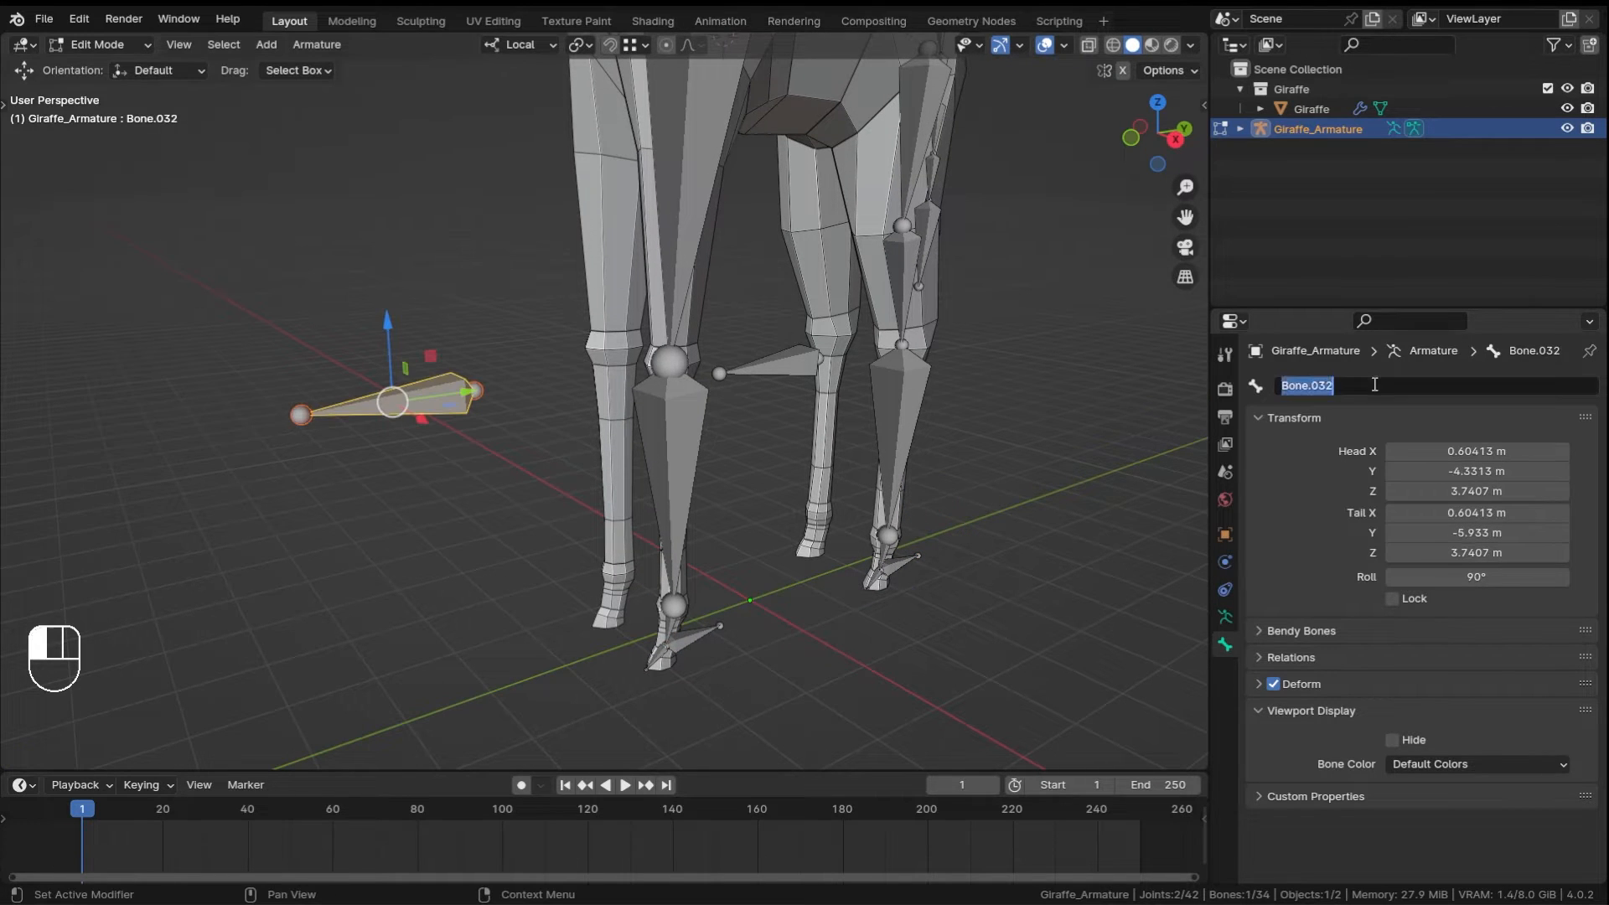
type("Pole")
key("BackSpace")
key("BackSpace")
key("BackSpace")
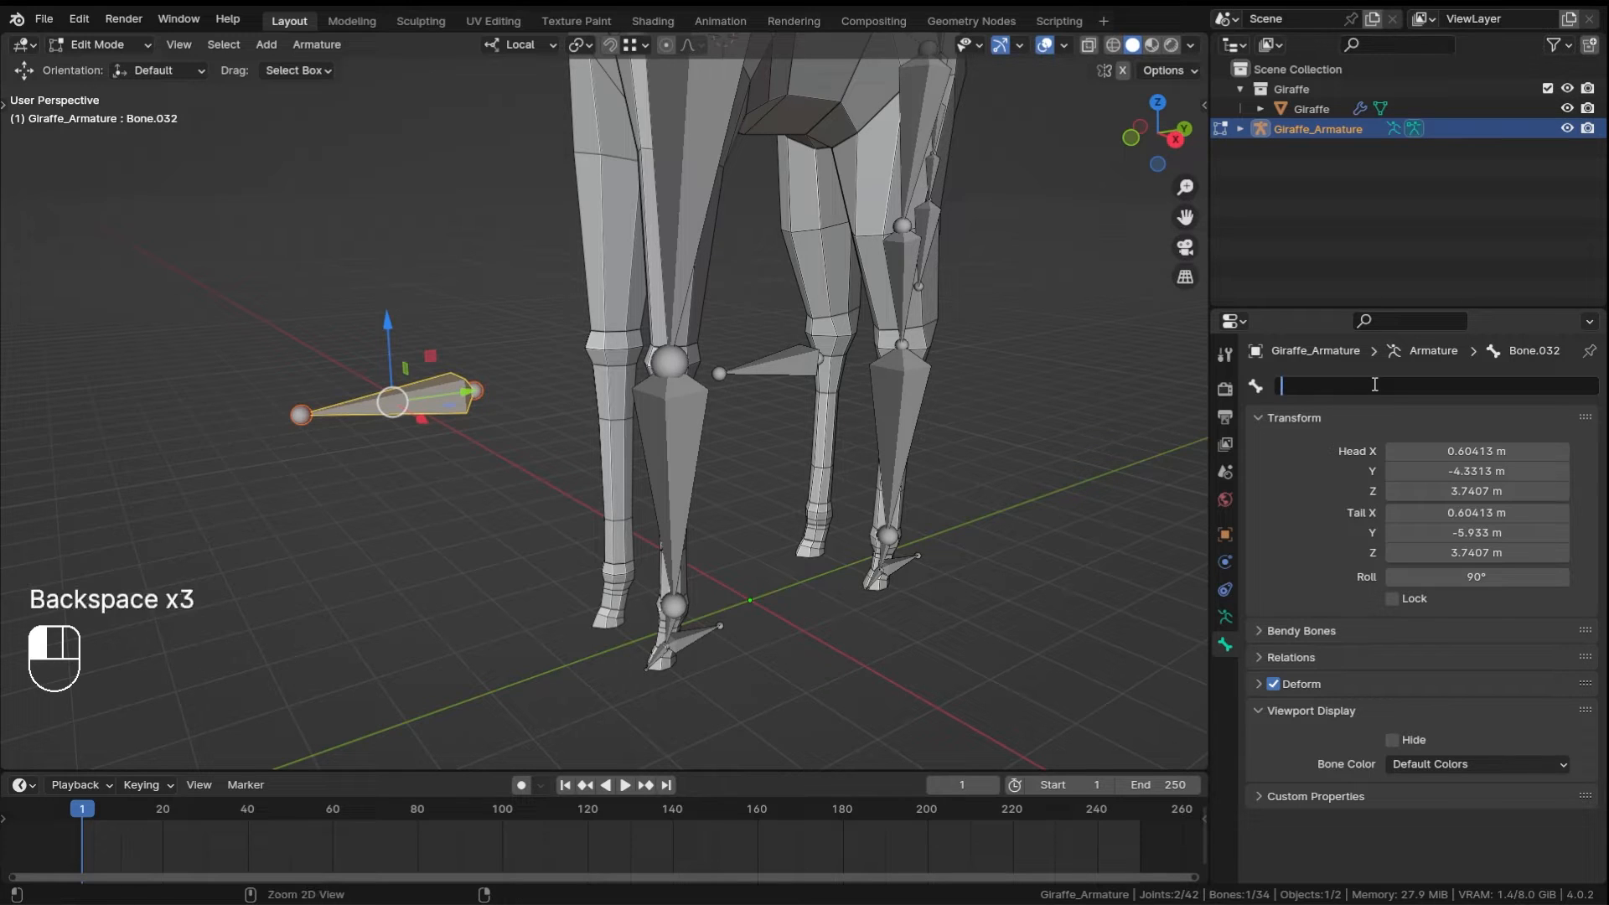
type("FrontLeg_Target.L")
key("Left")
key("Left")
key("Left")
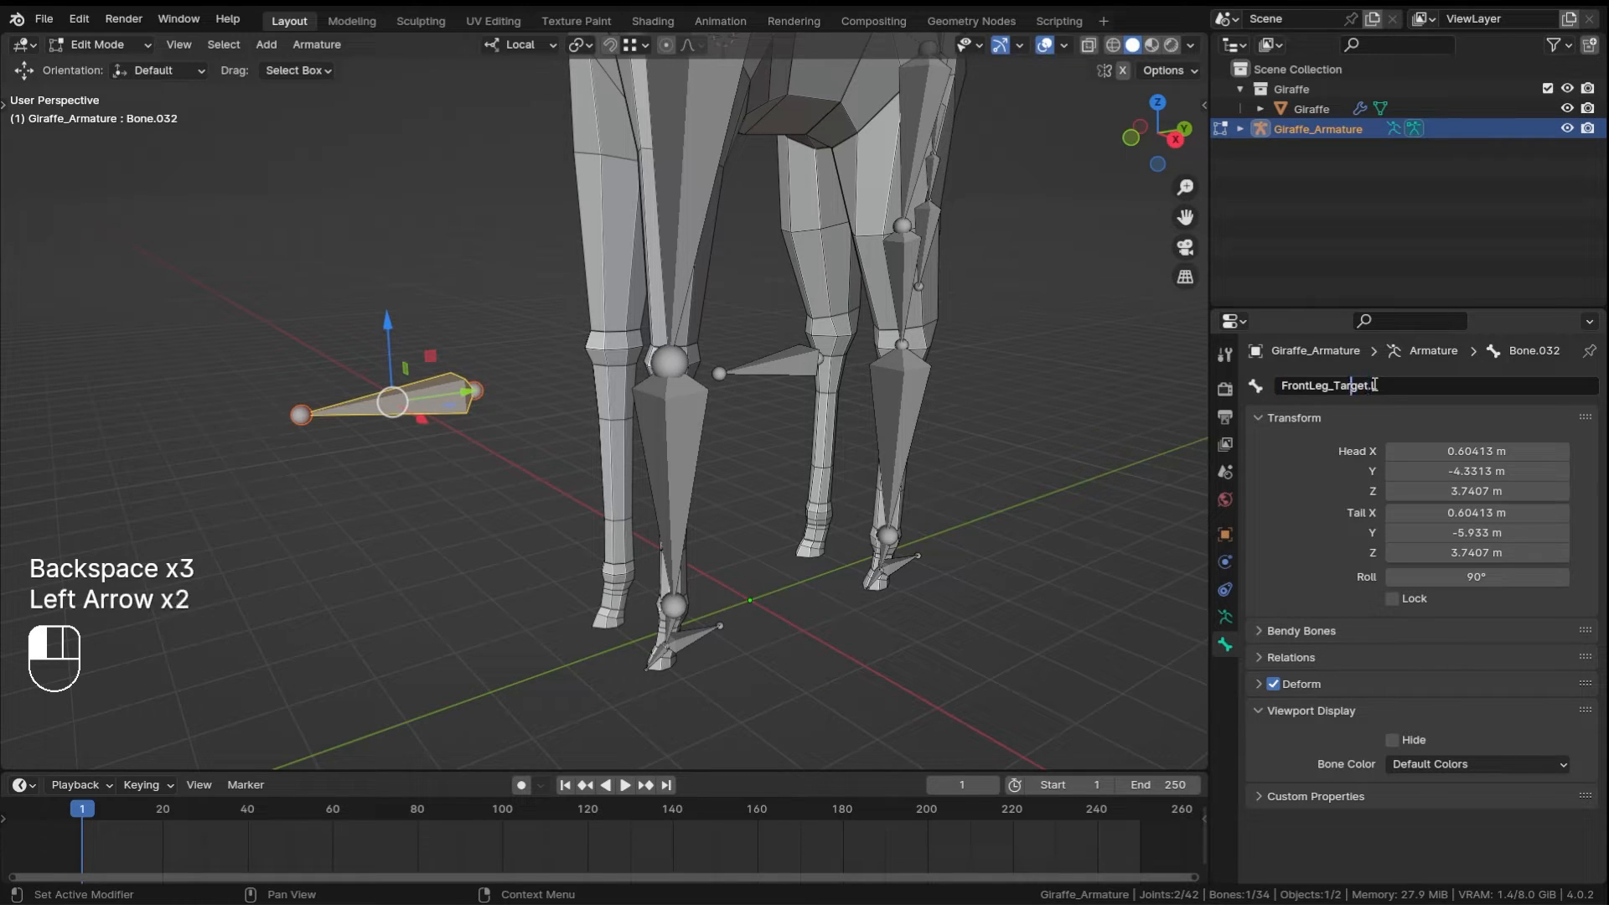
key("Right")
key("Right")
key("Right")
key("Right")
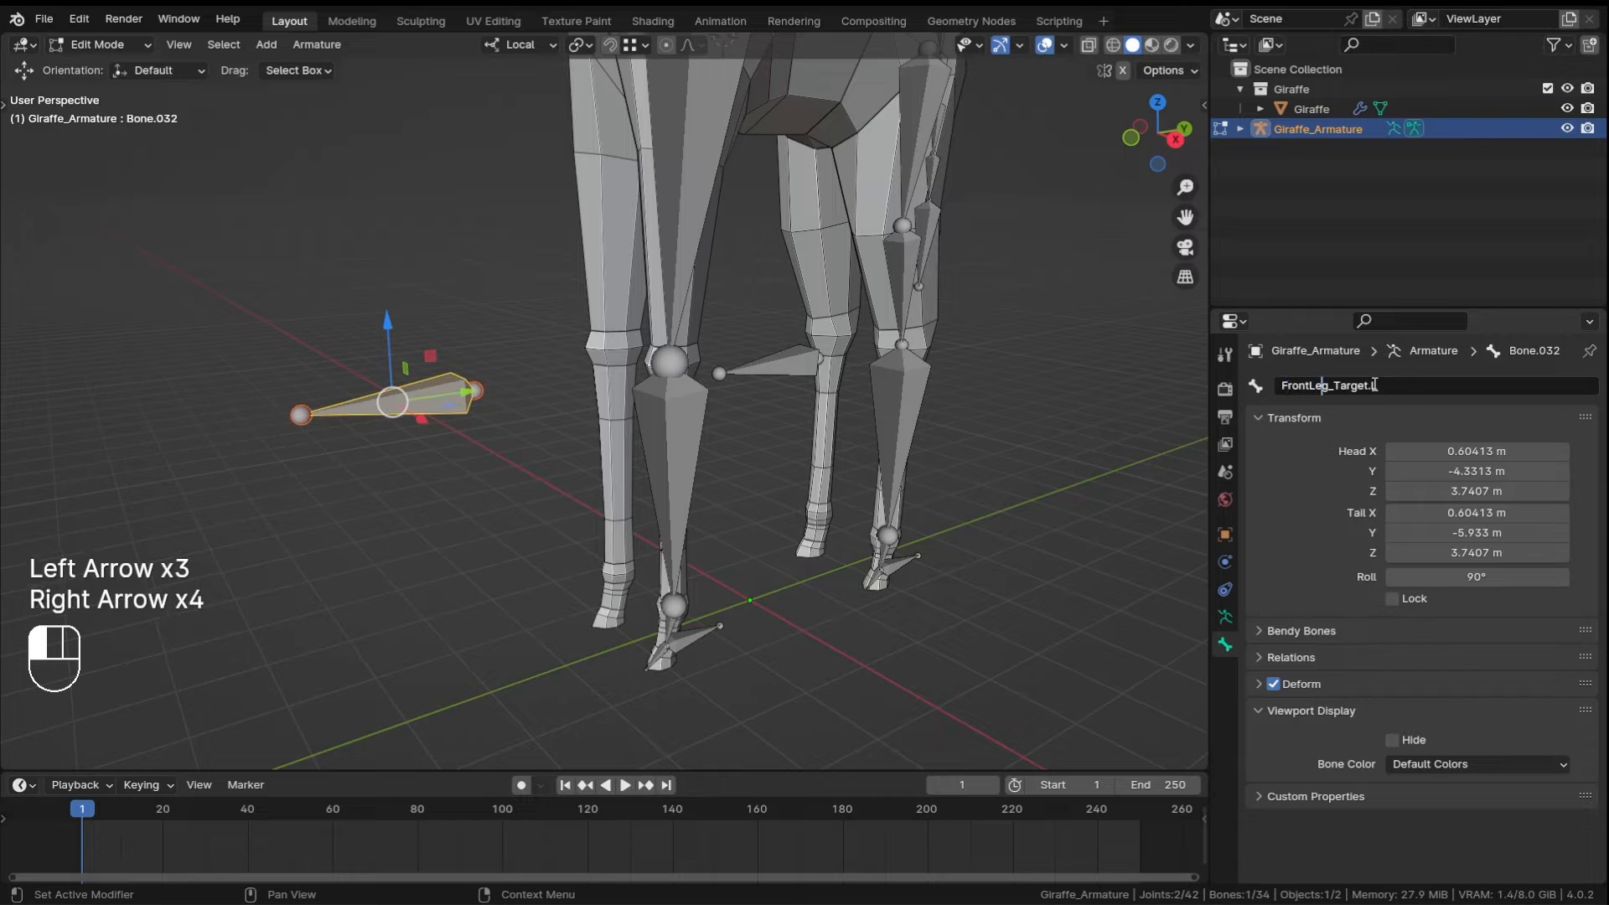
key("shift+Right")
key("shift+Right")
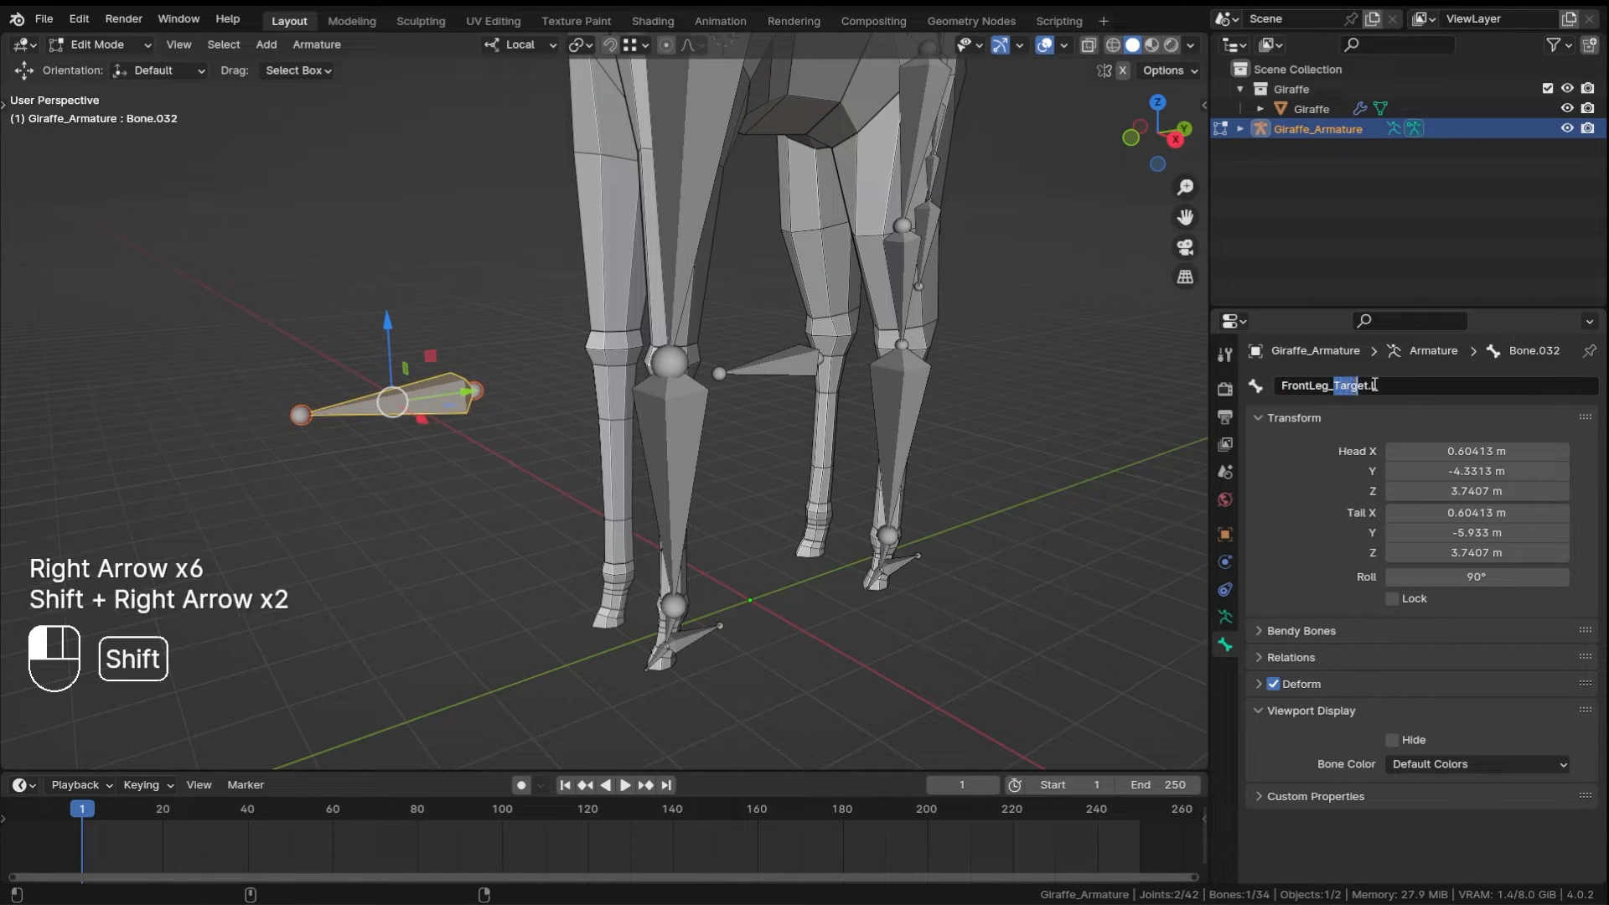
key("shift+Right")
type("Pole")
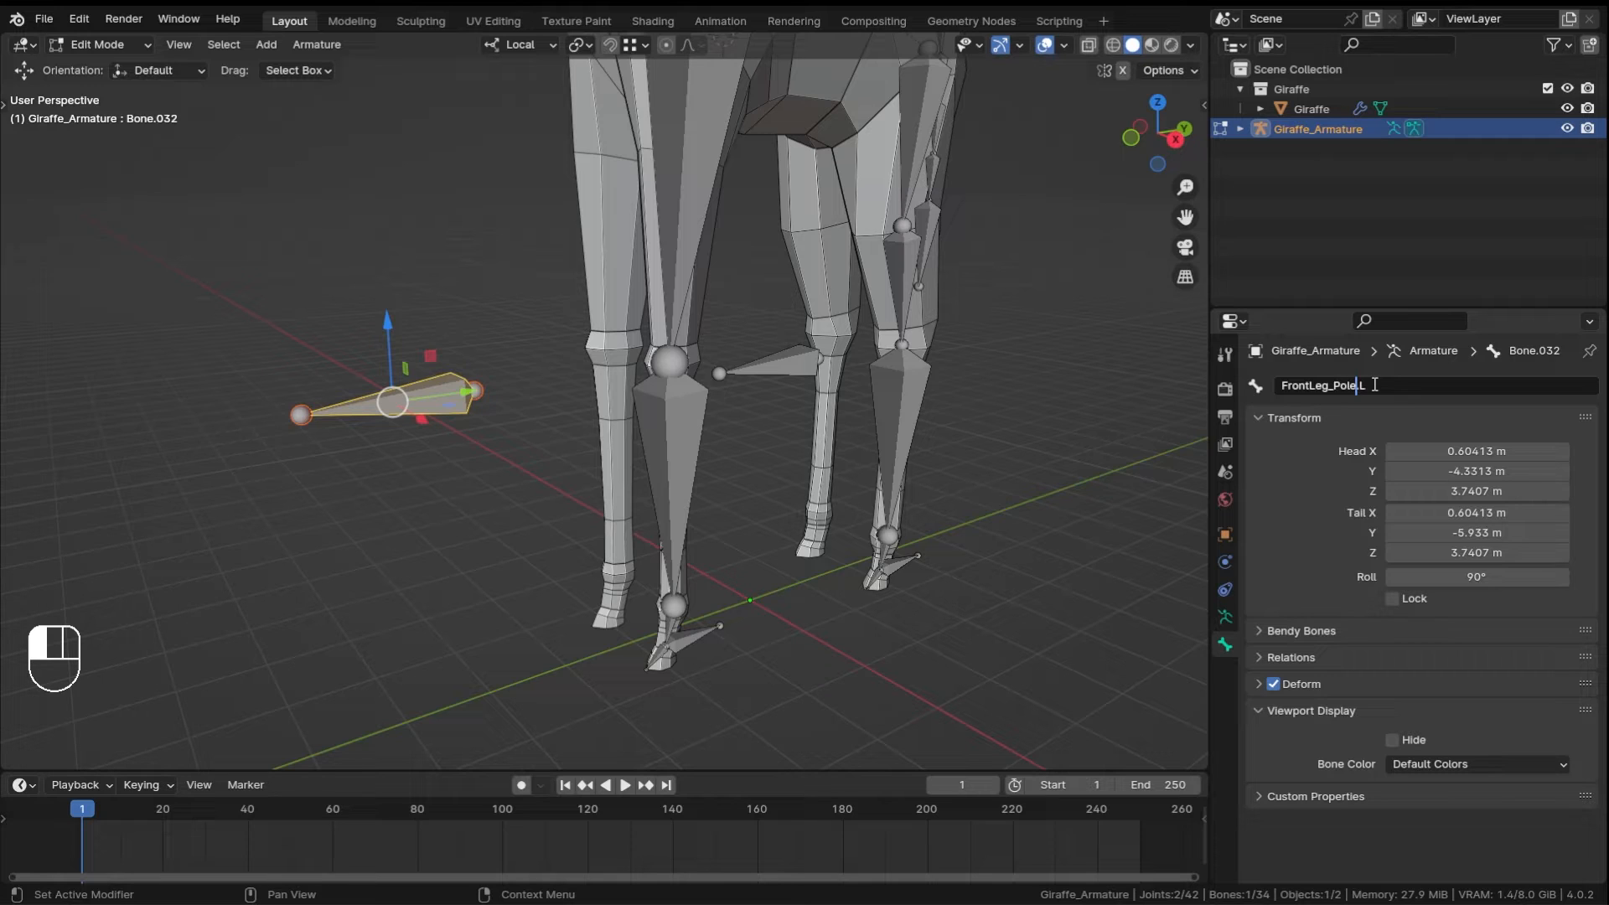
- Copy the name FrontLeg_Pole.L to the hind knee control bone and change Front to Back, making it BackLeg_Pole.L
left_click_drag(1420, 390, 1171, 326)
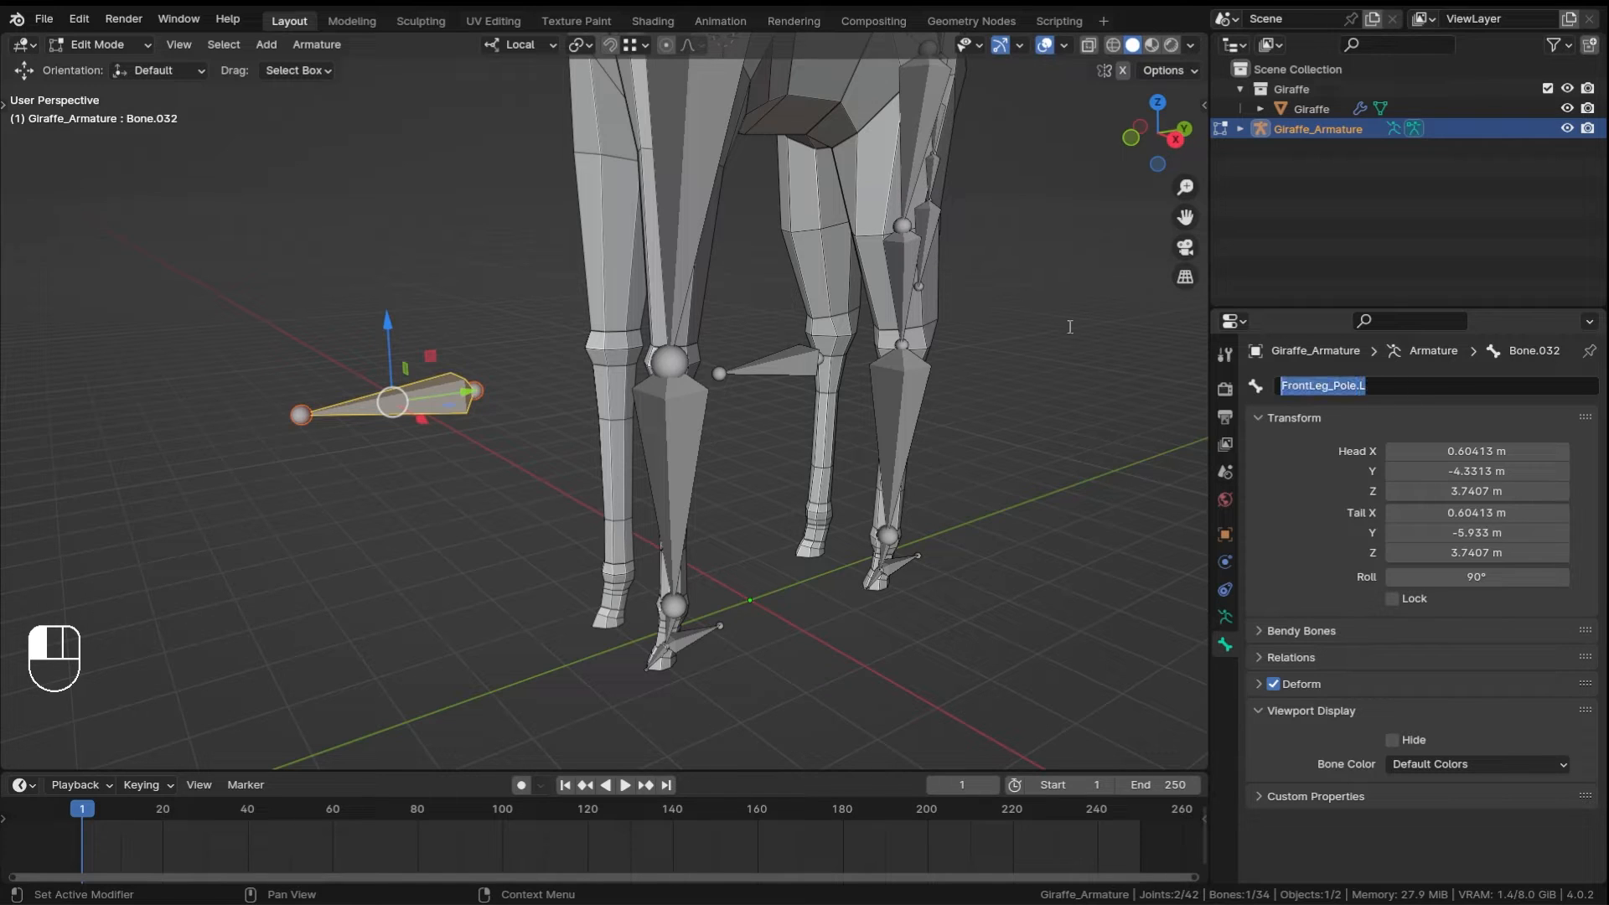
key("ctrl+c")
left_click(809, 362)
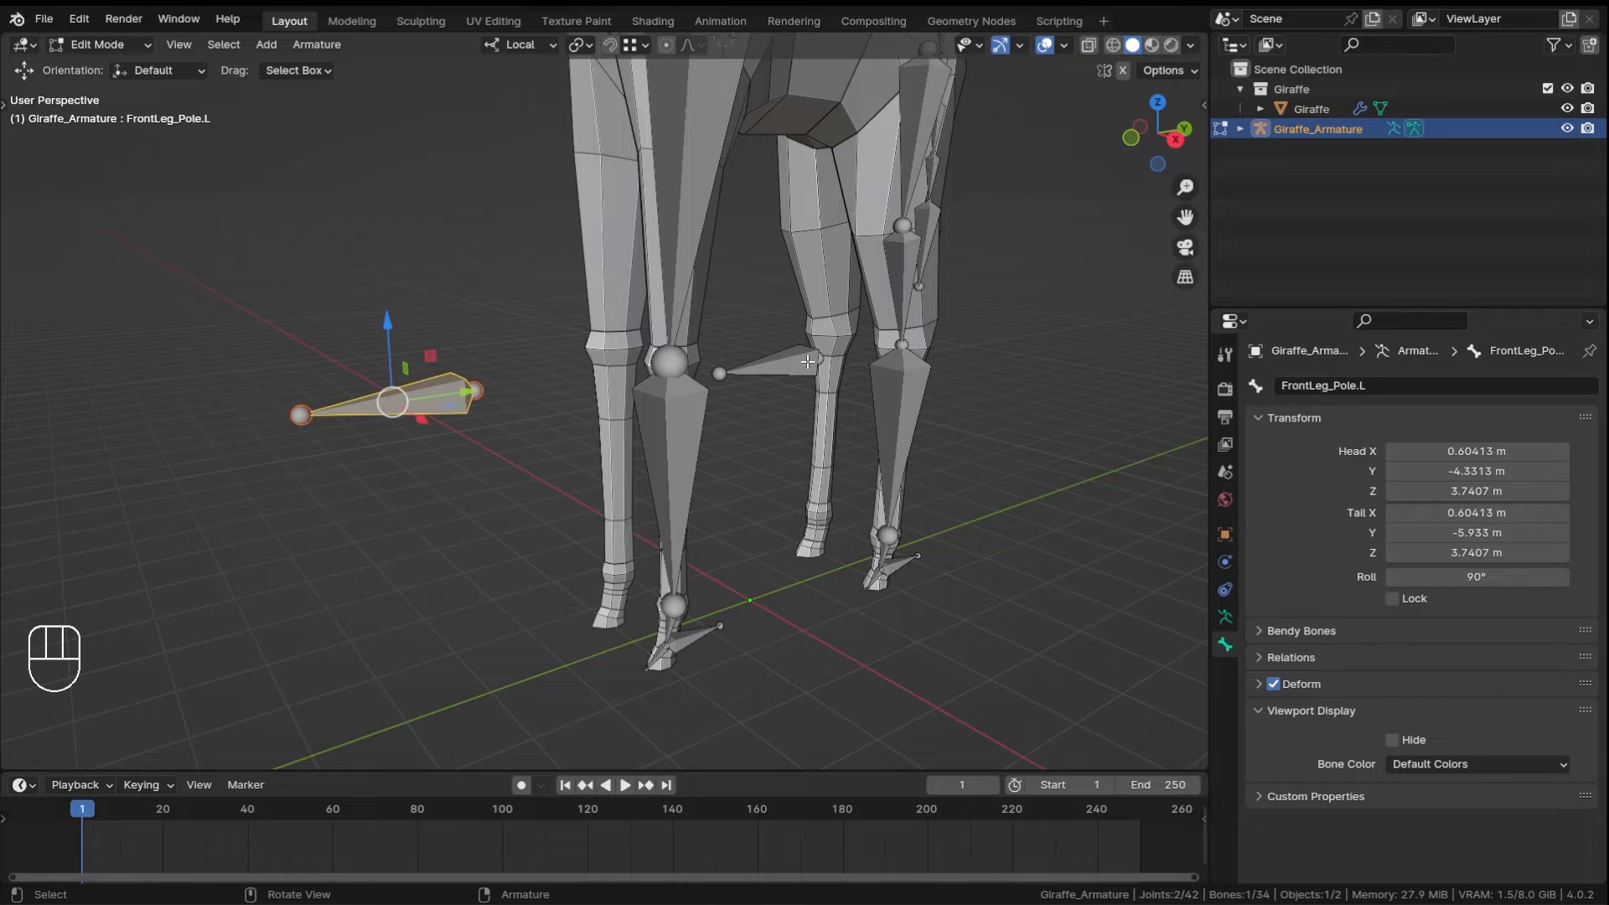
left_click(807, 362)
double_click(1345, 388)
key("ctrl+v")
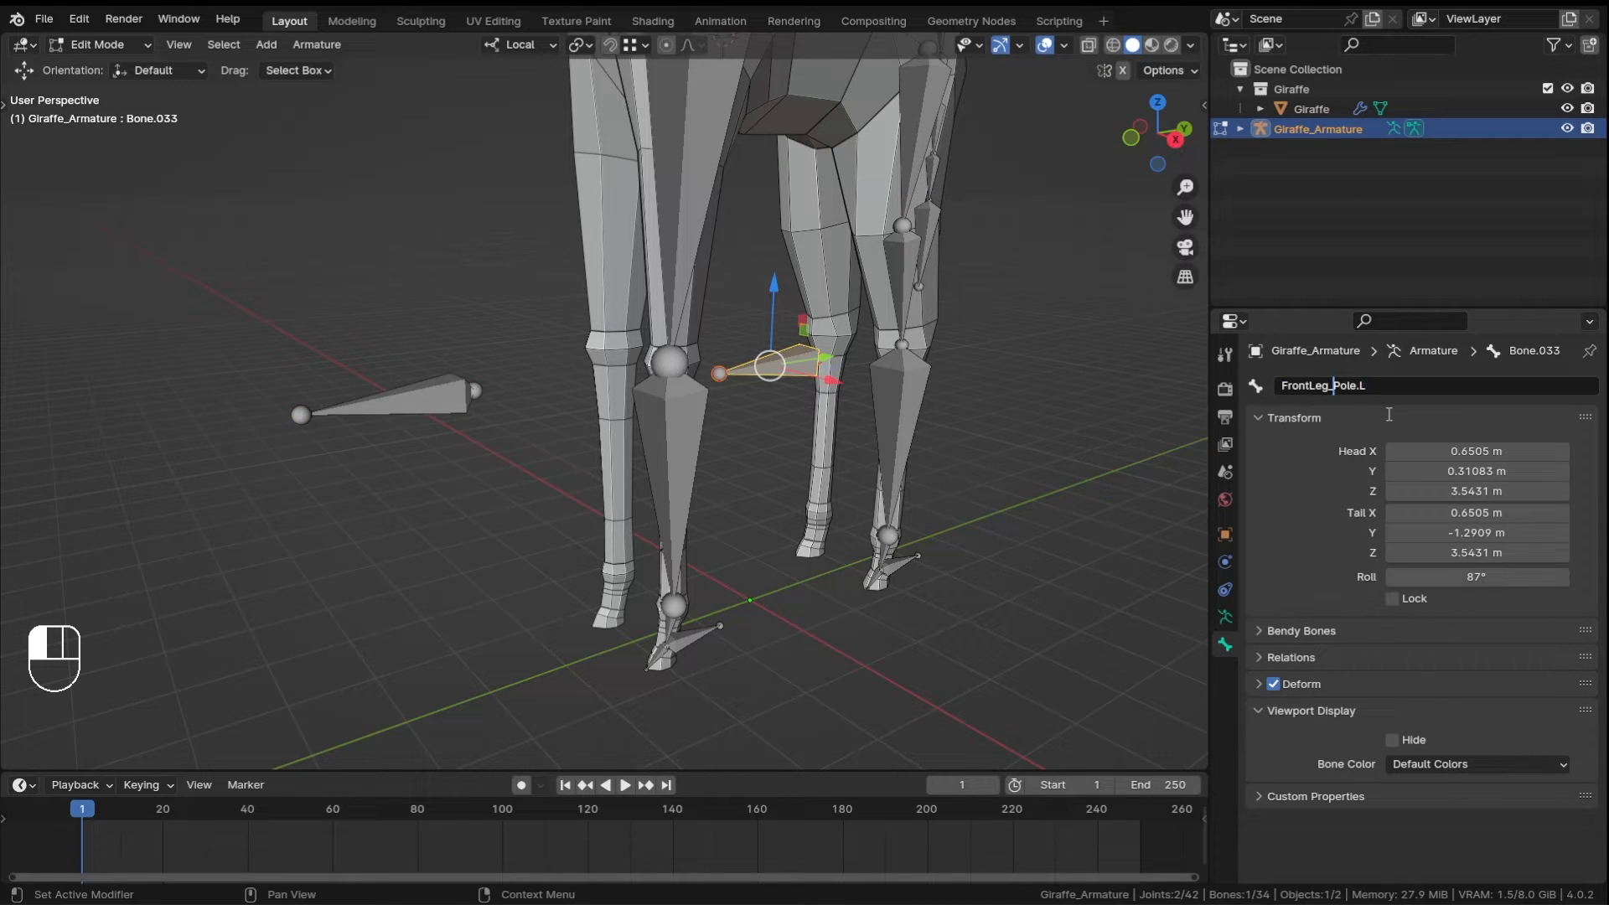
key("shift")
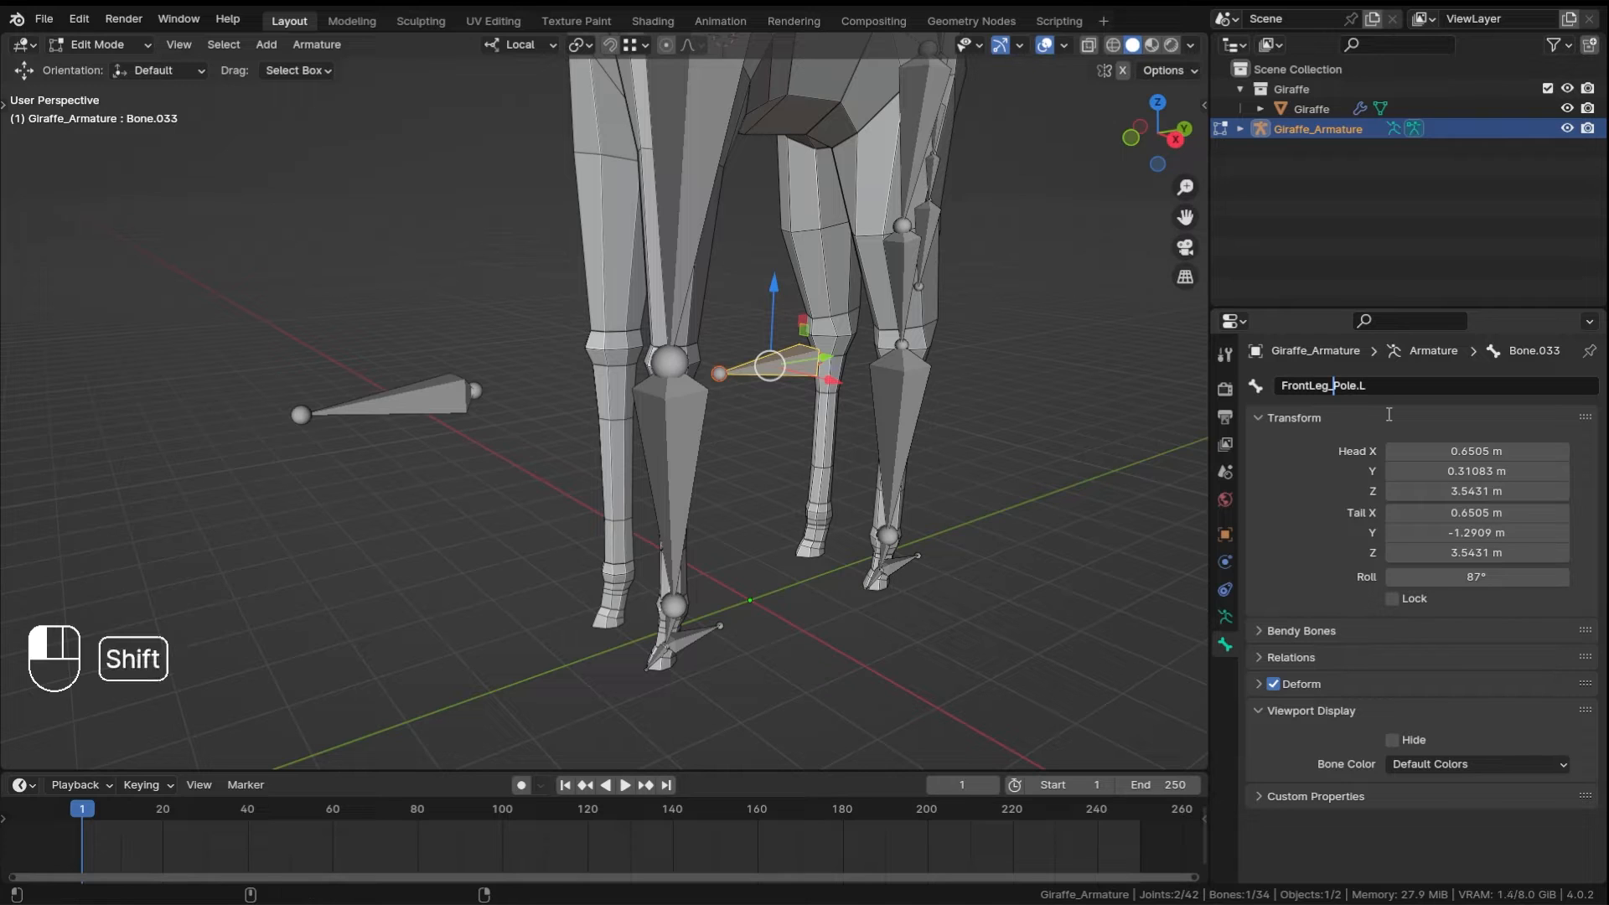
key("Left")
key("Left")
key("Left")
key("shift+Left")
key("shift+Left")
key("shift+Left")
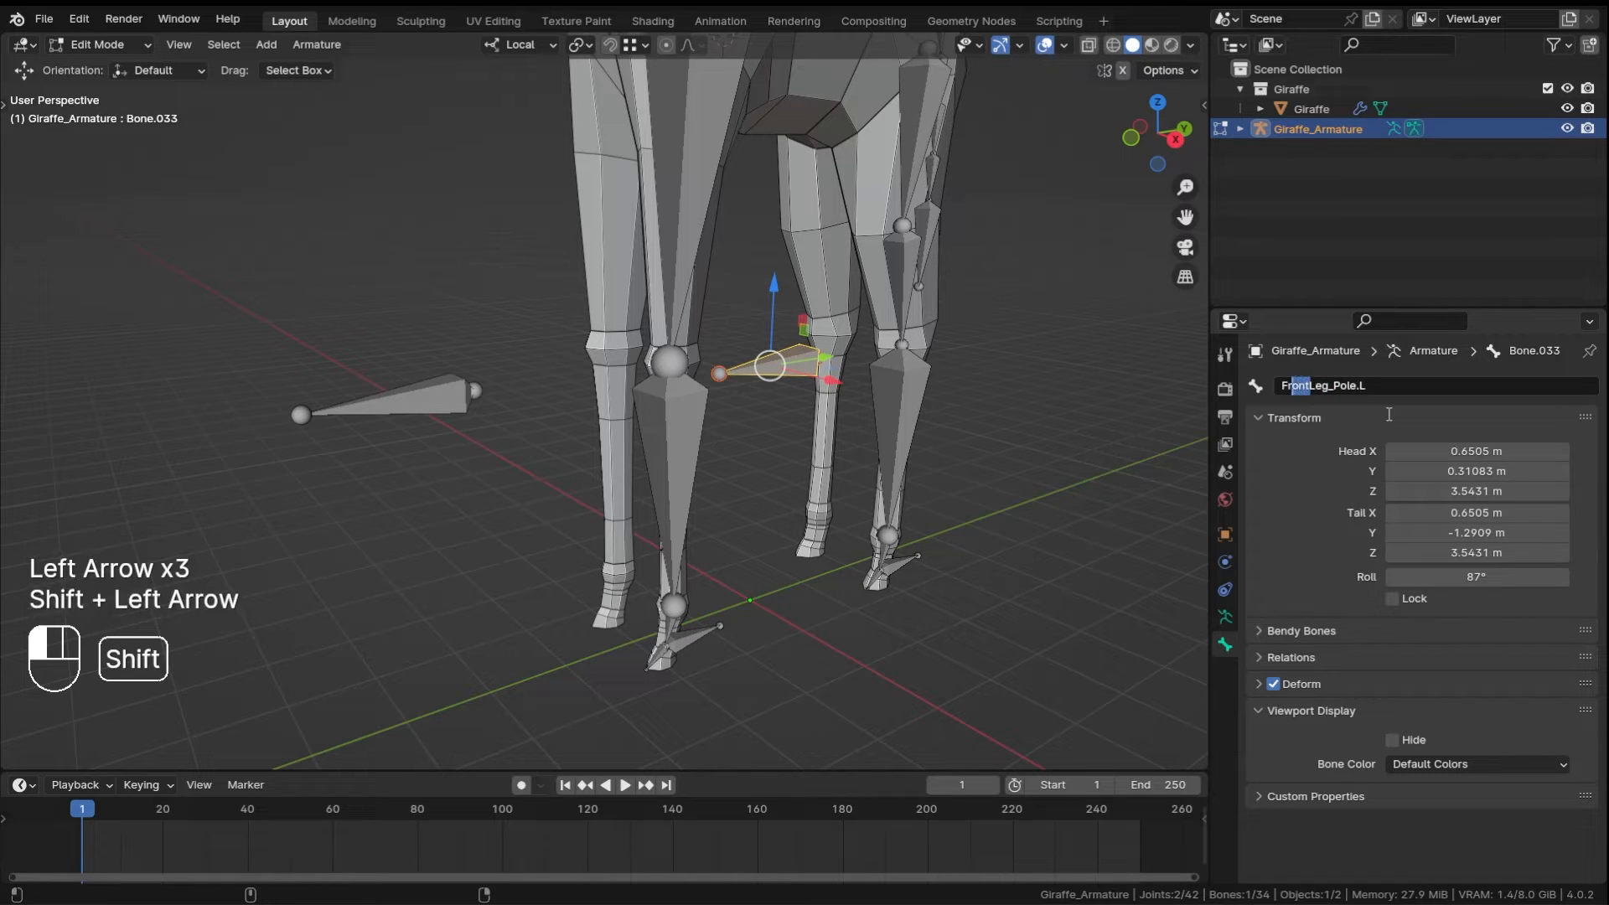
key("shift+Left")
key("shift+Left")
type("Back")
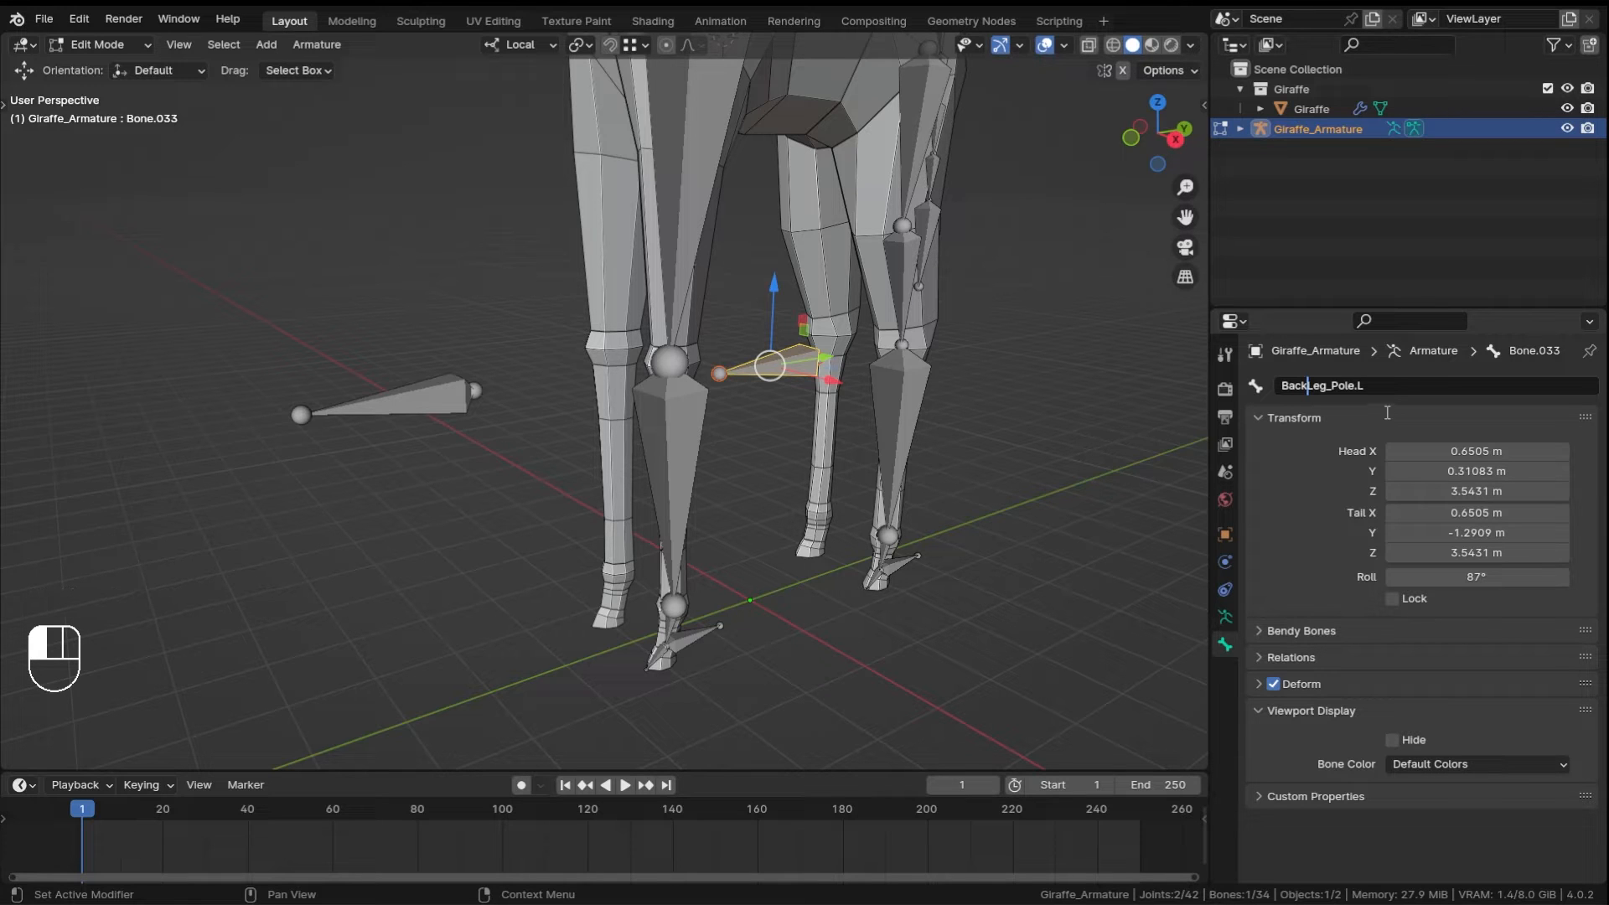
left_click(1035, 416)
- Select the front left foot bone and switch the armature to Pose Mode
middle_click_drag(1042, 418, 825, 450, "shift")
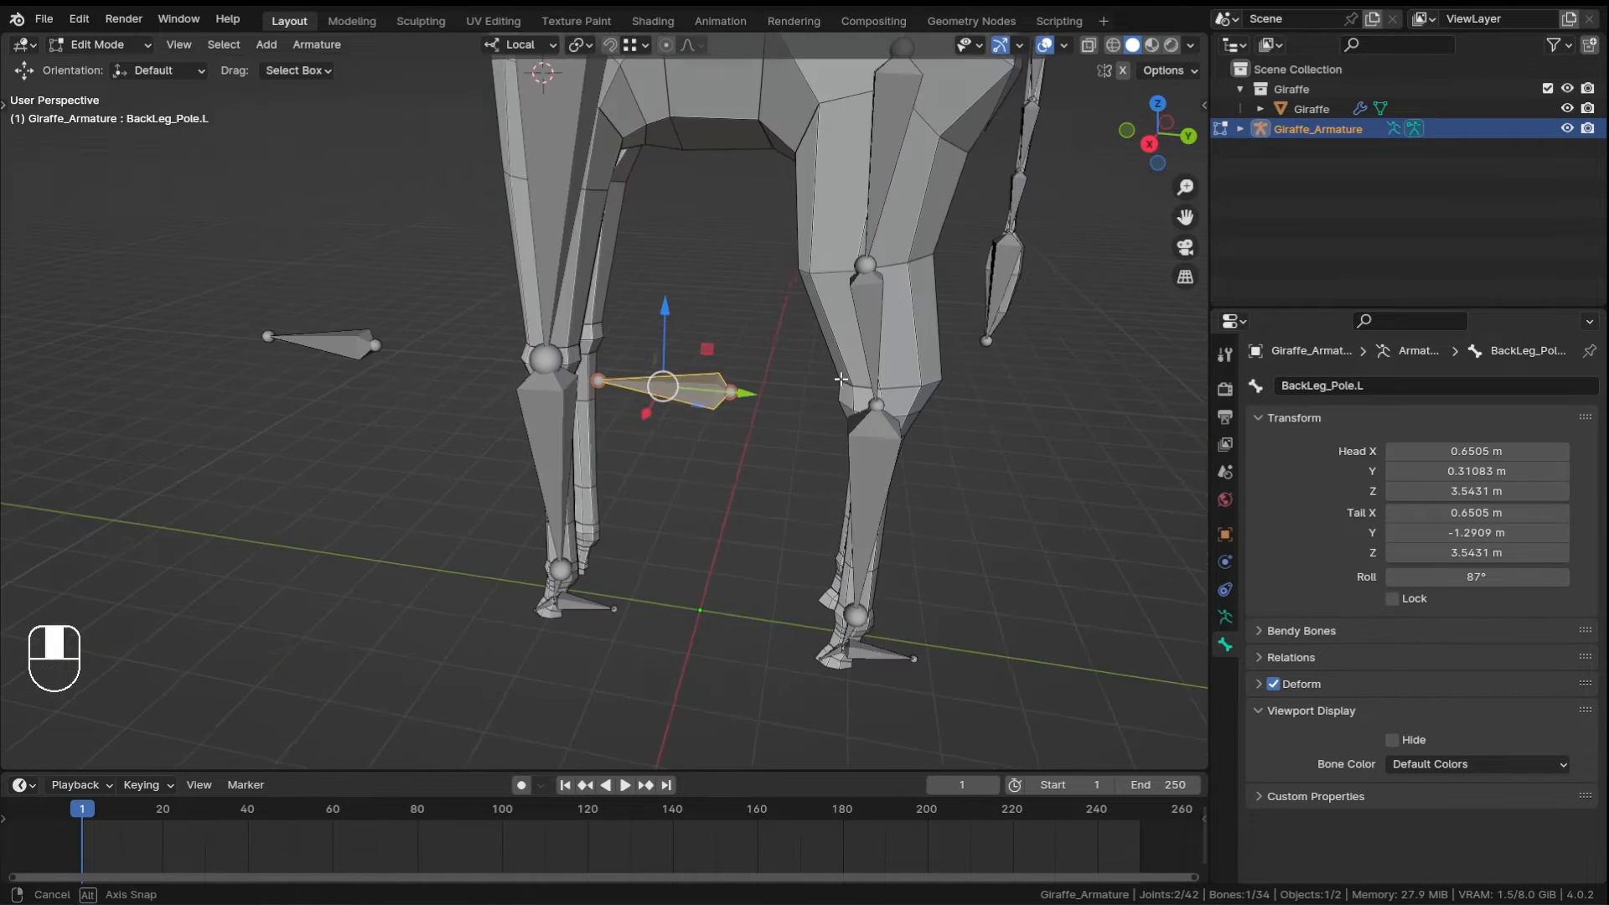
middle_click_drag(904, 608, 881, 460, "shift")
left_click(863, 523)
middle_click_drag(863, 523, 797, 386)
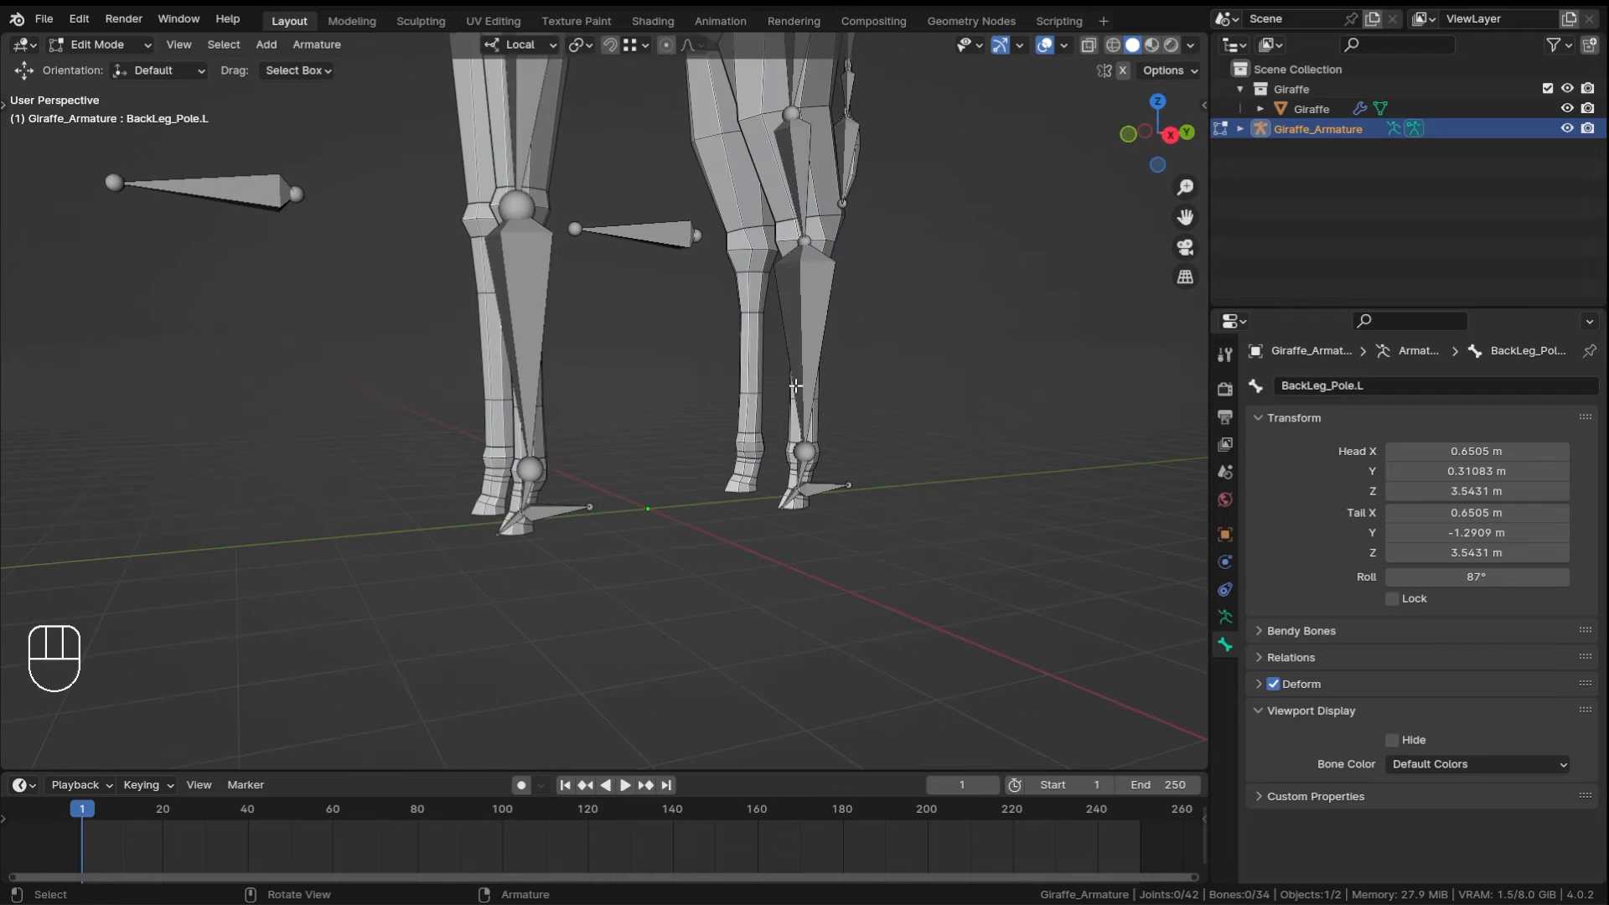
left_click(532, 497, "shift")
middle_click_drag(533, 497, 592, 508, "shift")
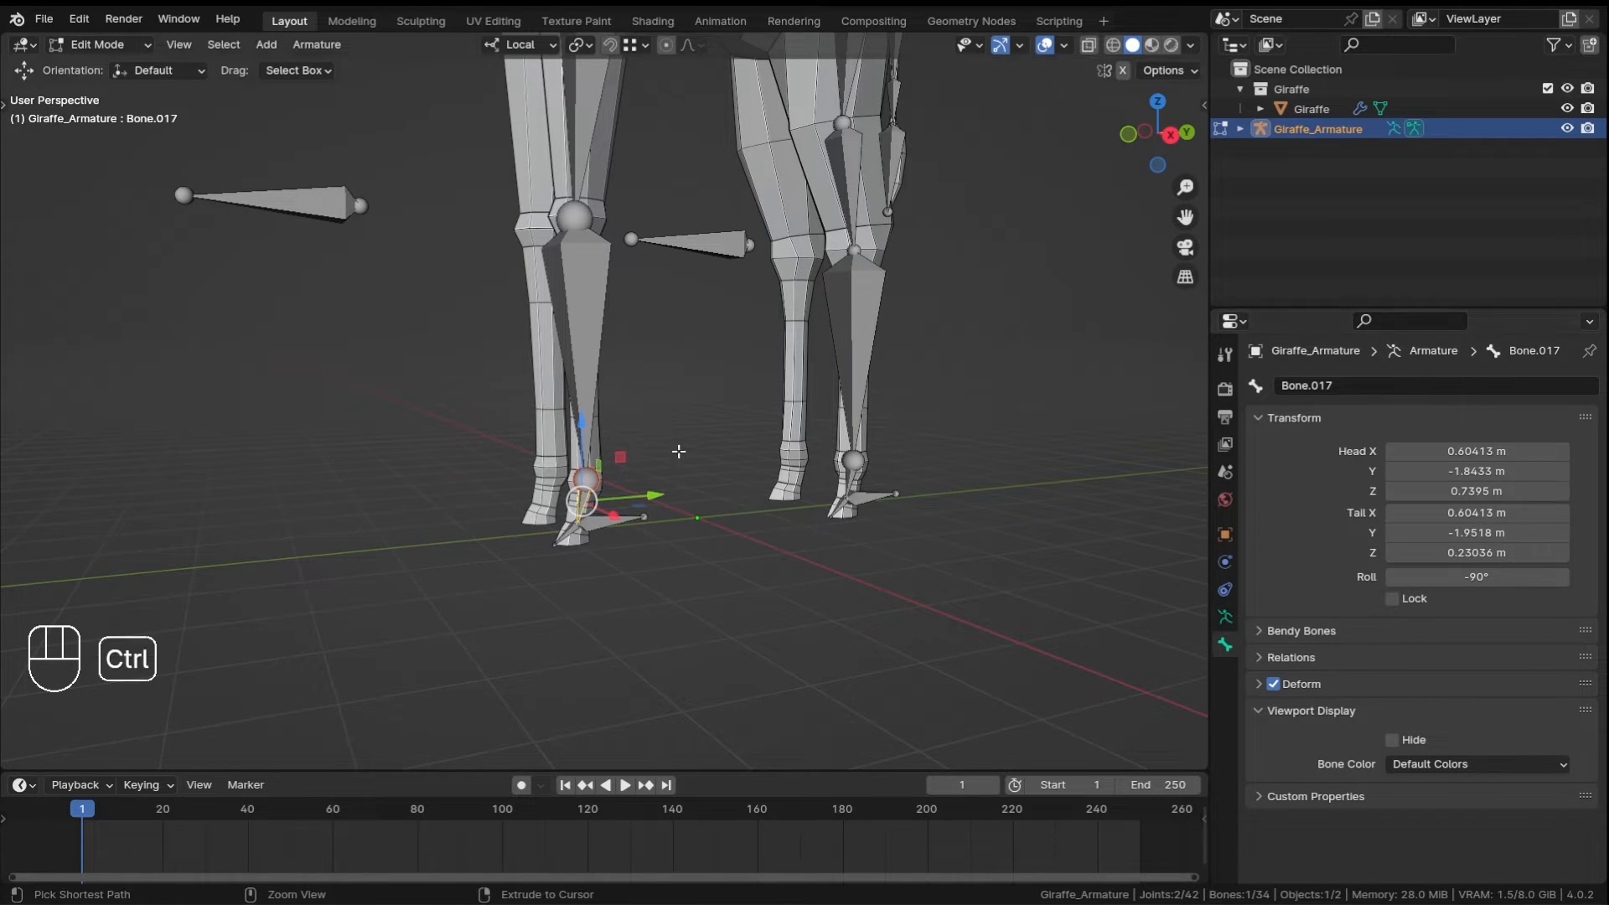
key("ctrl+Tab")
key("ctrl+Tab")
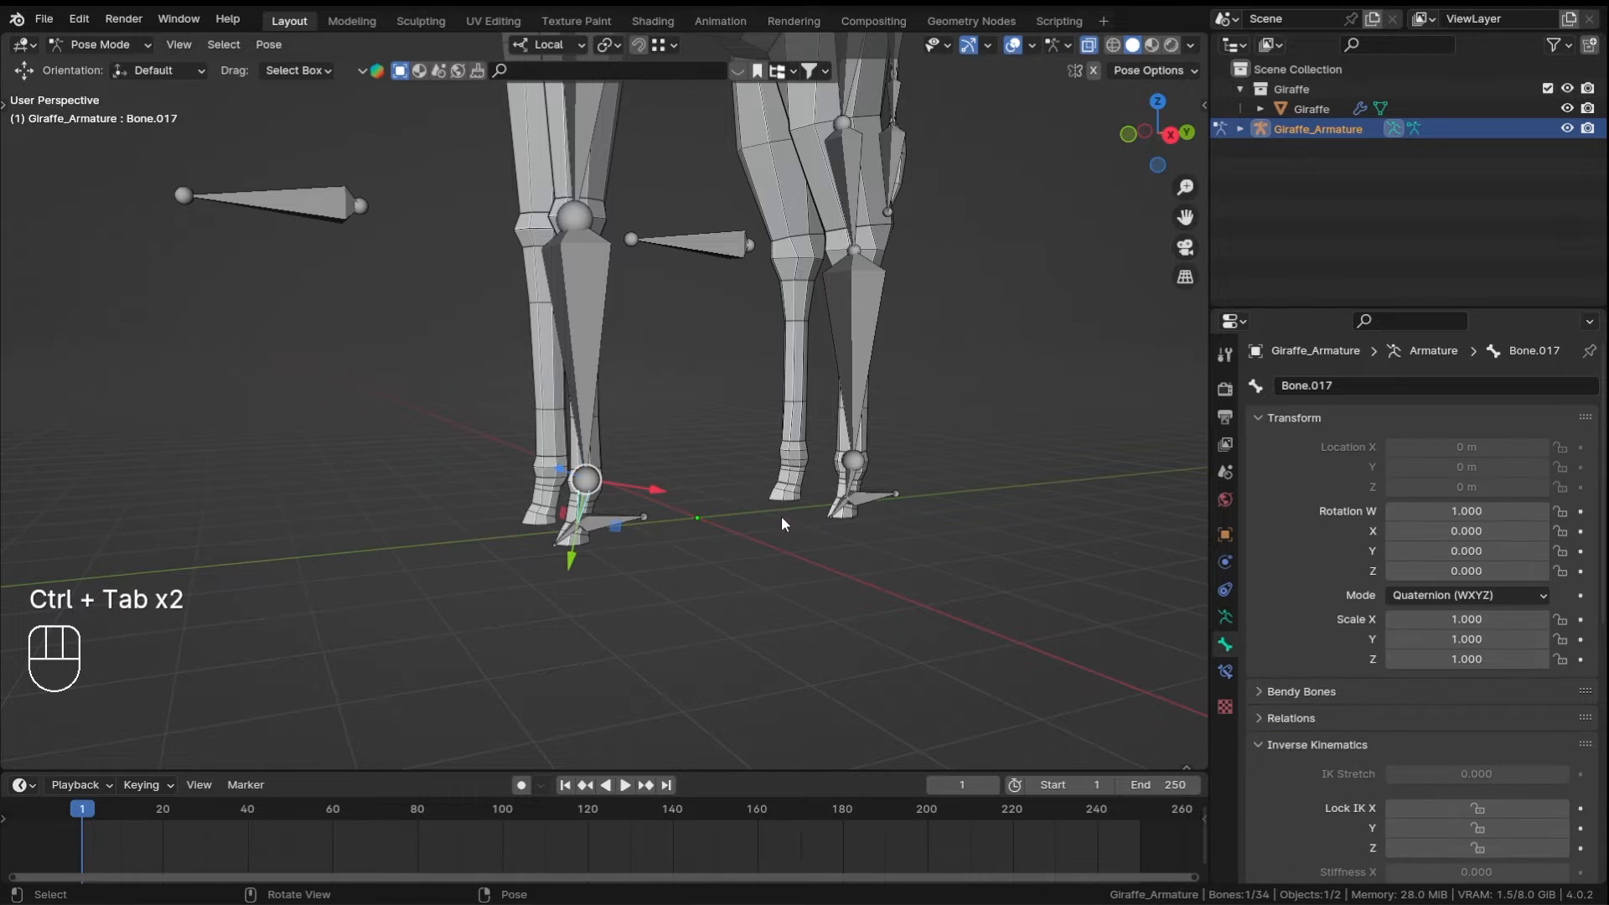
- Add an IK constraint to the front left foot bone, with FrontLeg_Target.L as its target
left_click(1224, 671)
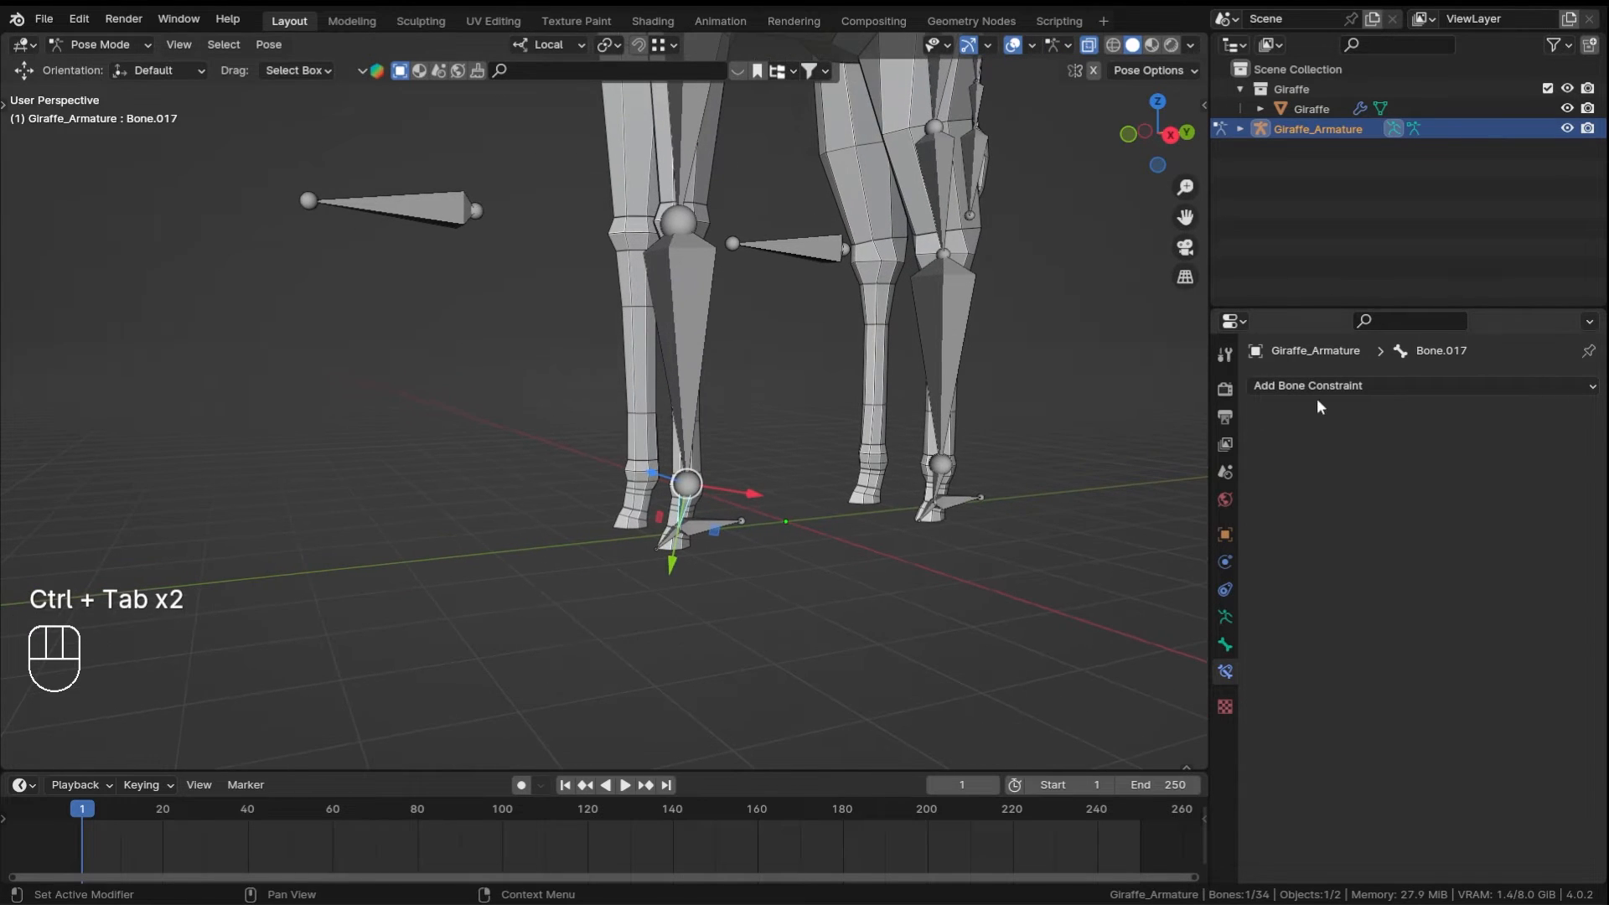
left_click(1424, 386)
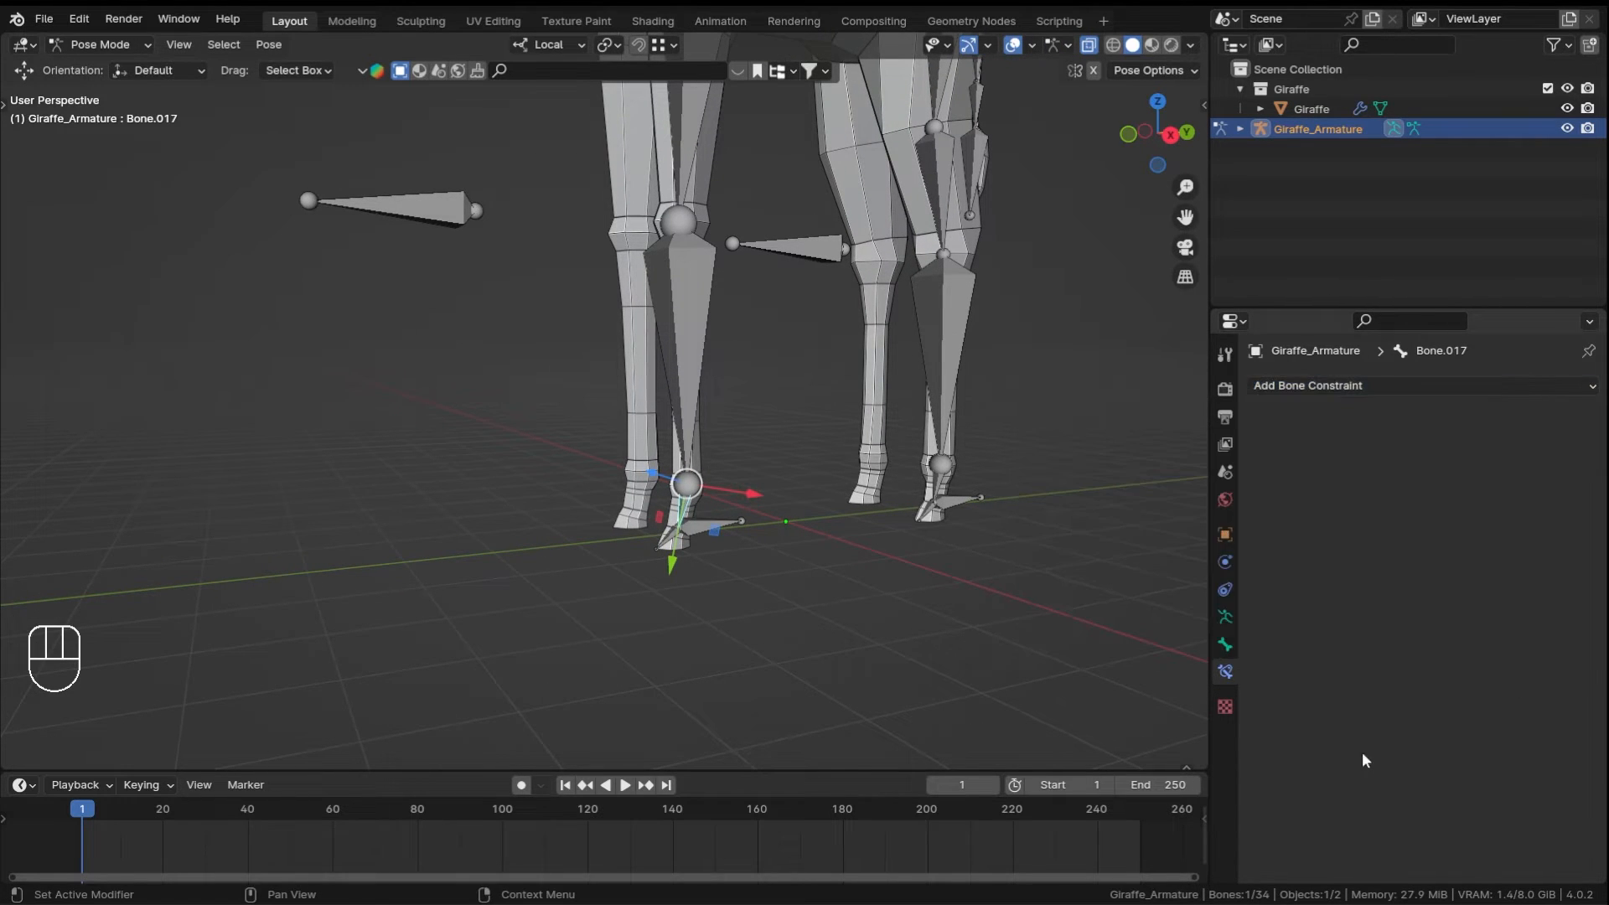
middle_click_drag(758, 622, 766, 516, "ctrl")
left_click(833, 516)
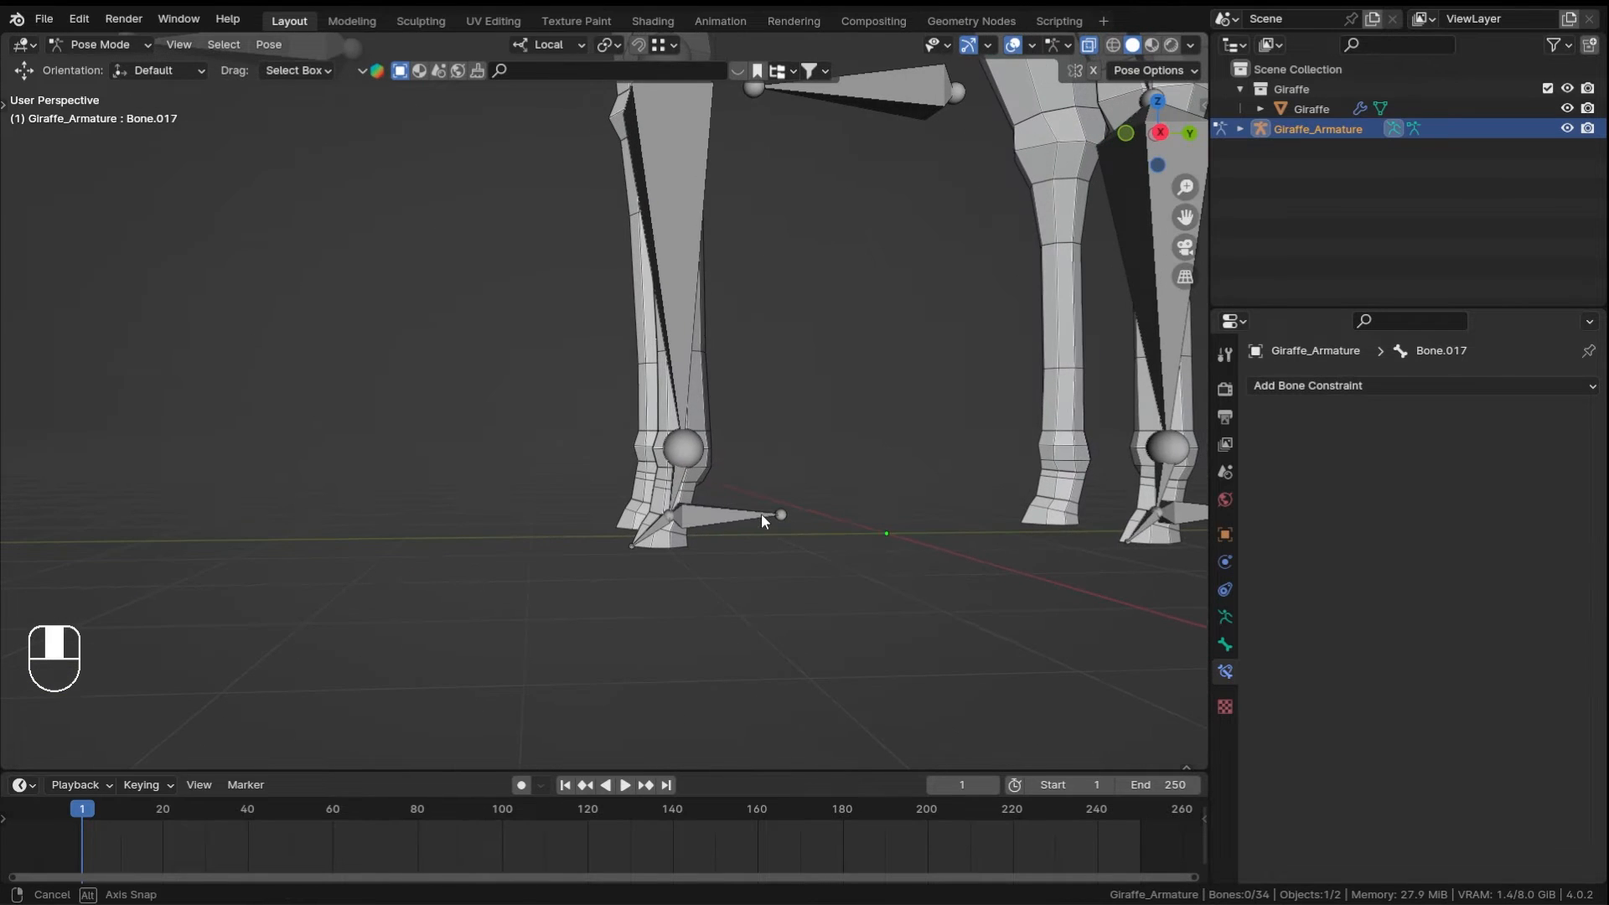
left_click(767, 511)
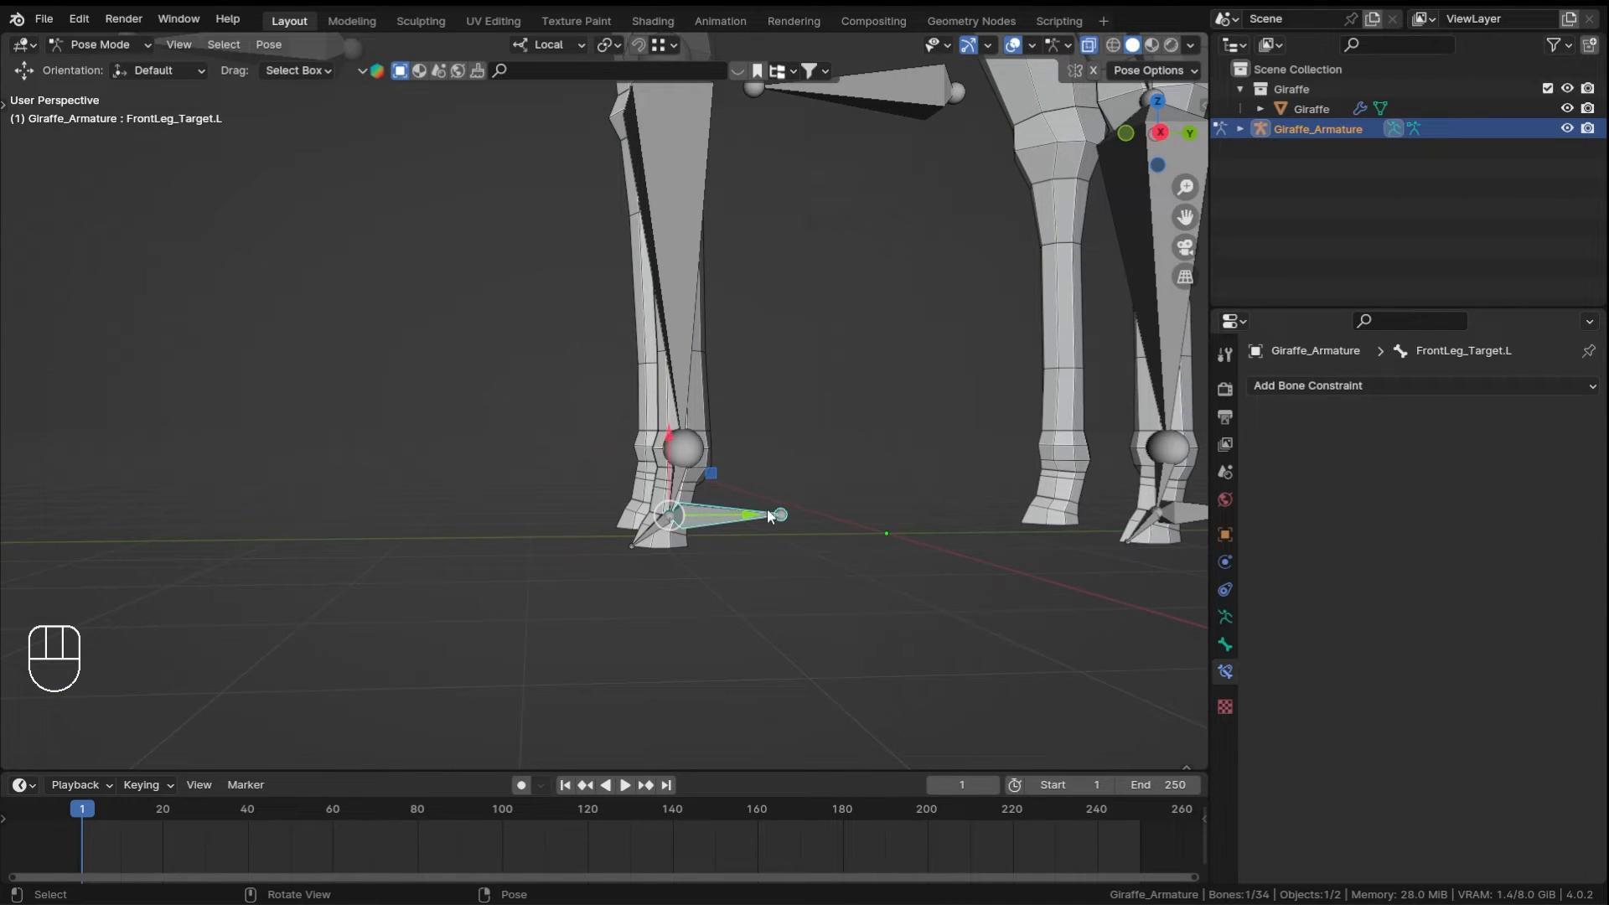
middle_click_drag(653, 479, 671, 484)
left_click(677, 477, "shift")
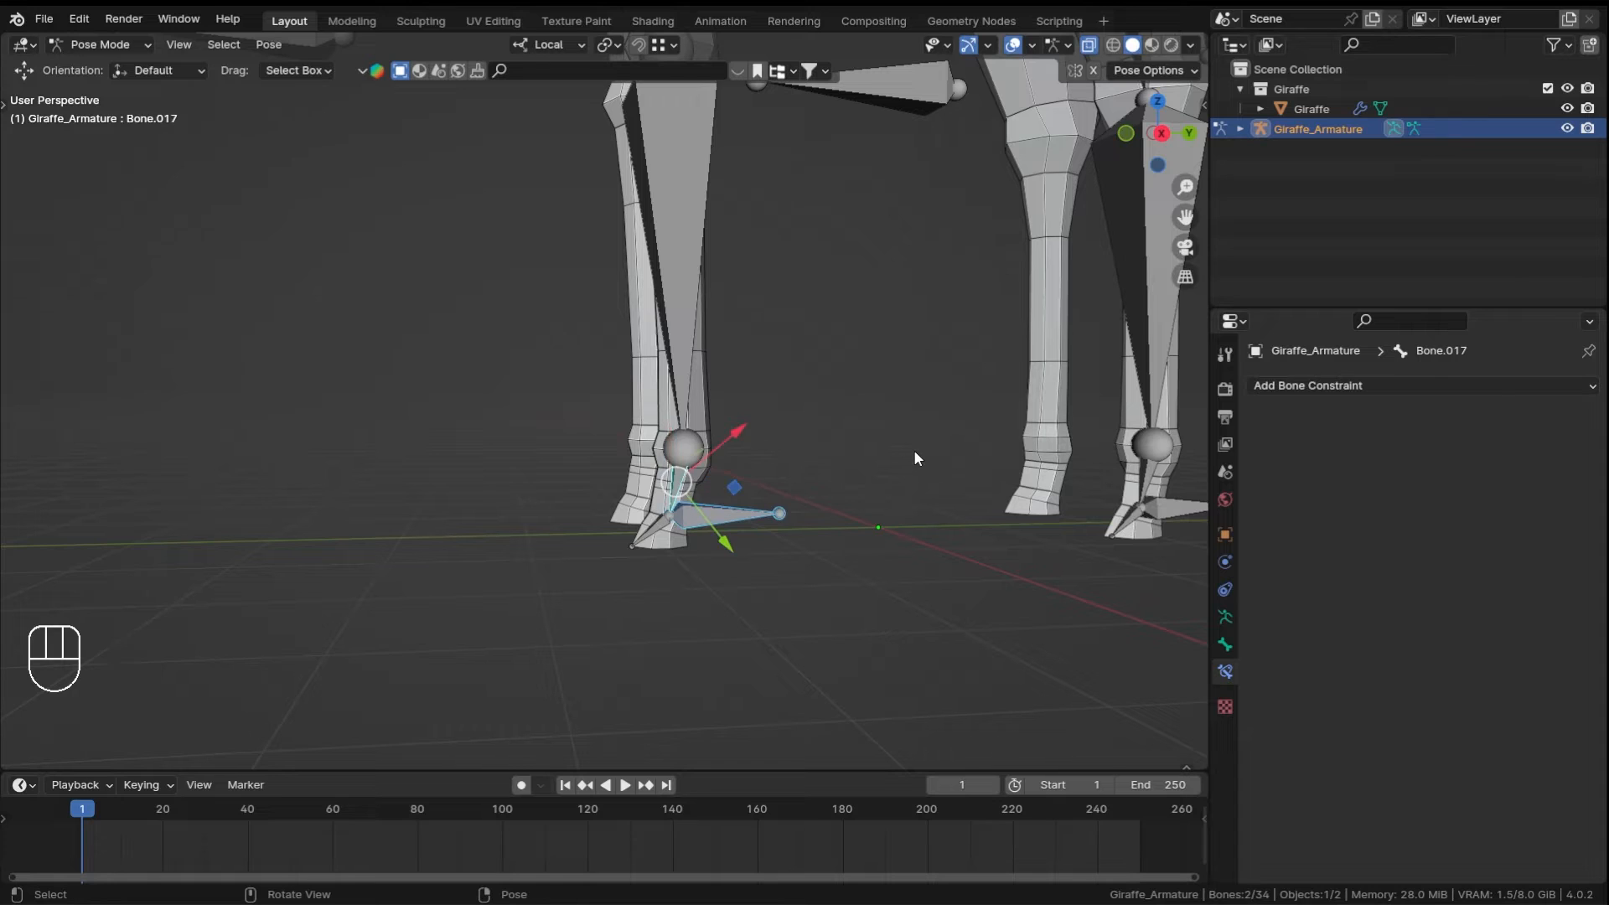
key("shift+i")
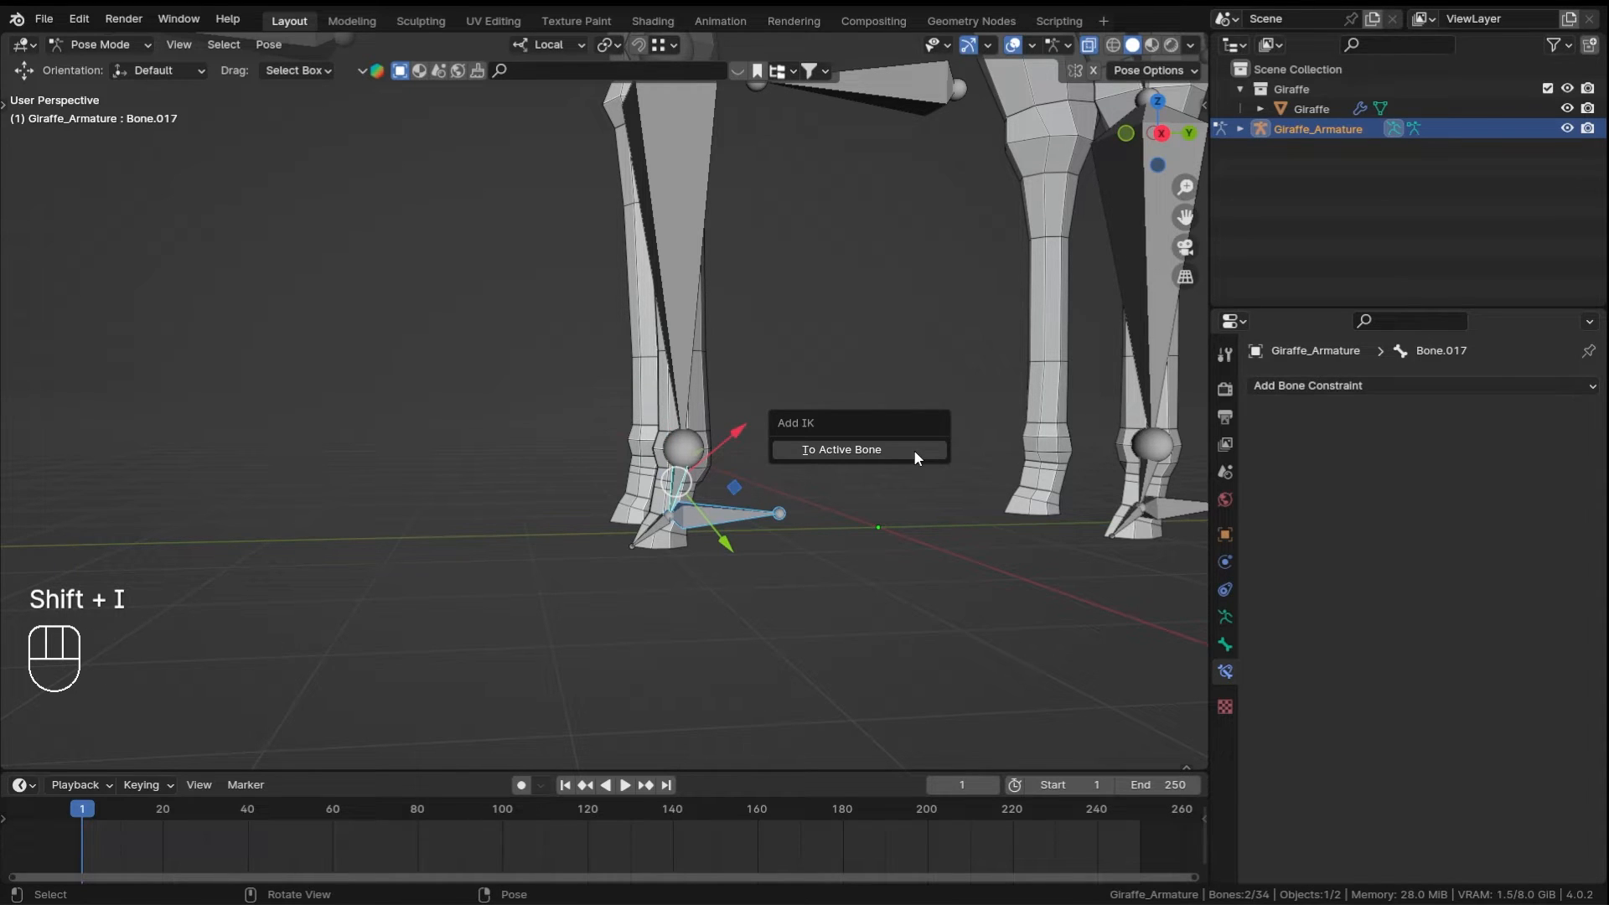
left_click(915, 452)
- Try moving the FrontLeg_Target.L bone to test the IK chain, cancelling each move
scroll(915, 453, "down", 2)
middle_click_drag(909, 452, 791, 567, "shift")
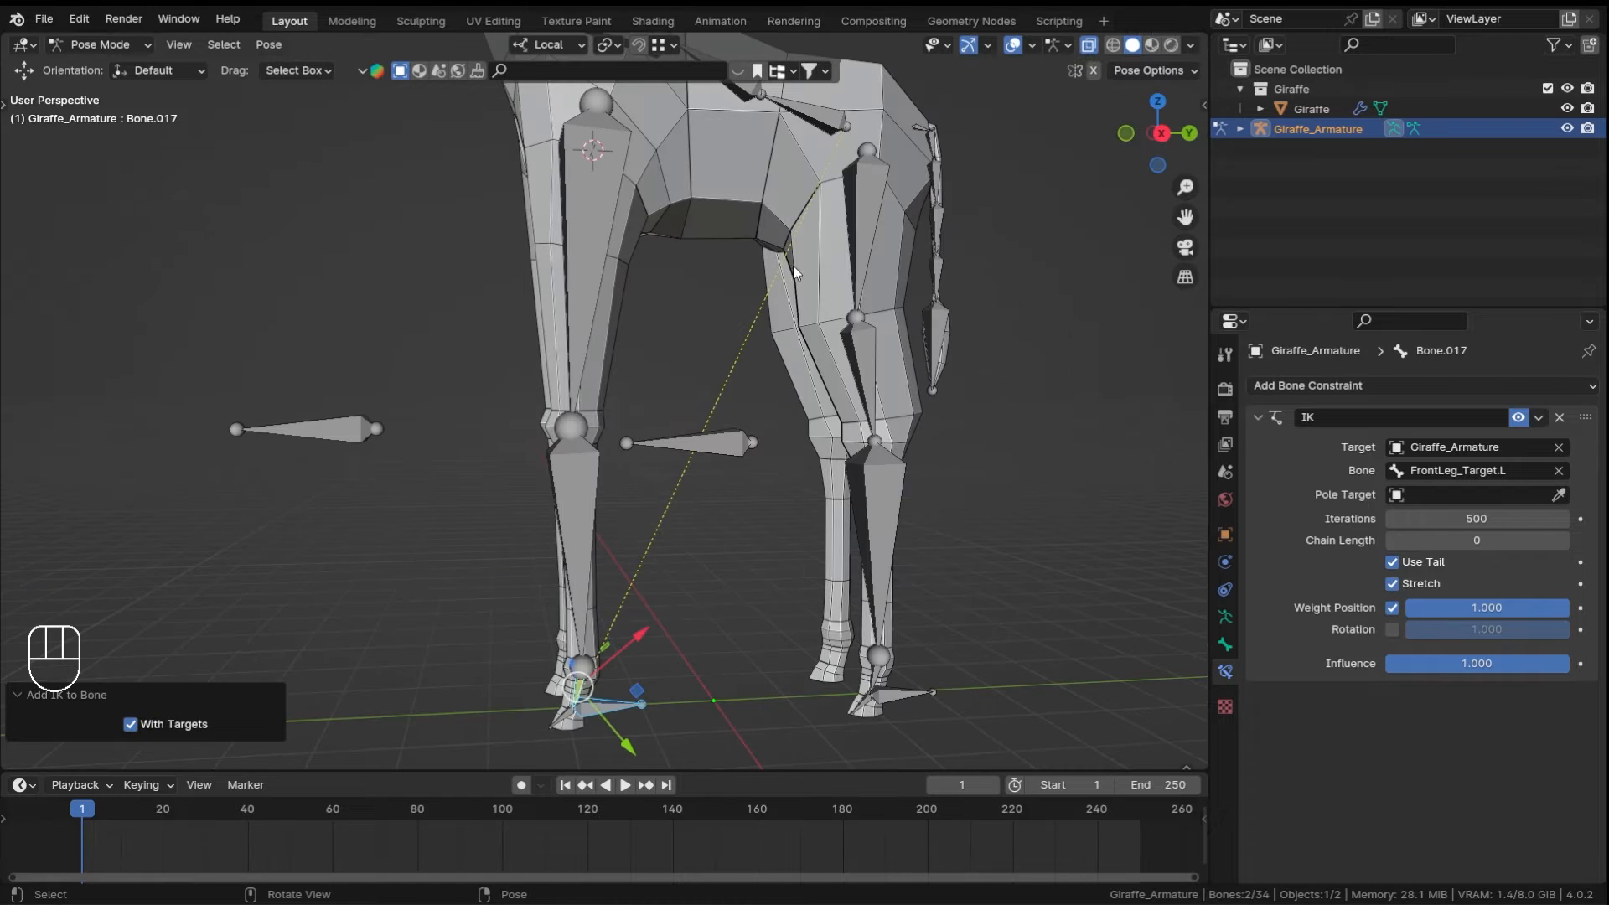
left_click(613, 718)
middle_click_drag(612, 720, 637, 653, "shift")
key("g")
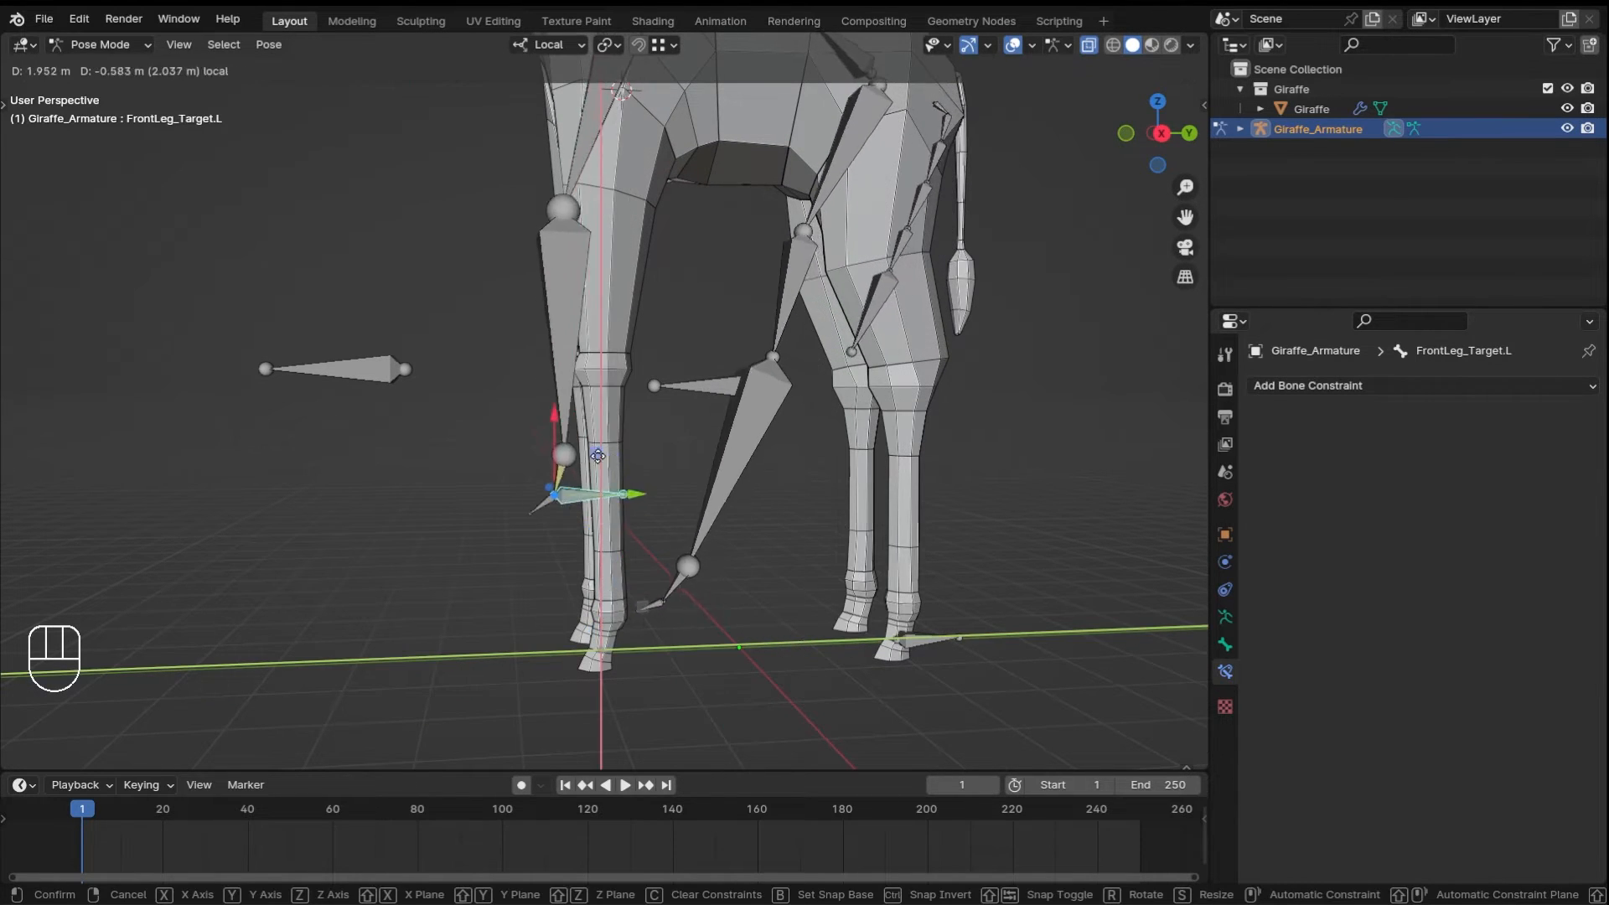
right_click(543, 517)
middle_click_drag(698, 471, 706, 523, "ctrl")
middle_click_drag(724, 494, 692, 571, "shift")
left_click_drag(672, 580, 703, 438)
right_click(703, 439)
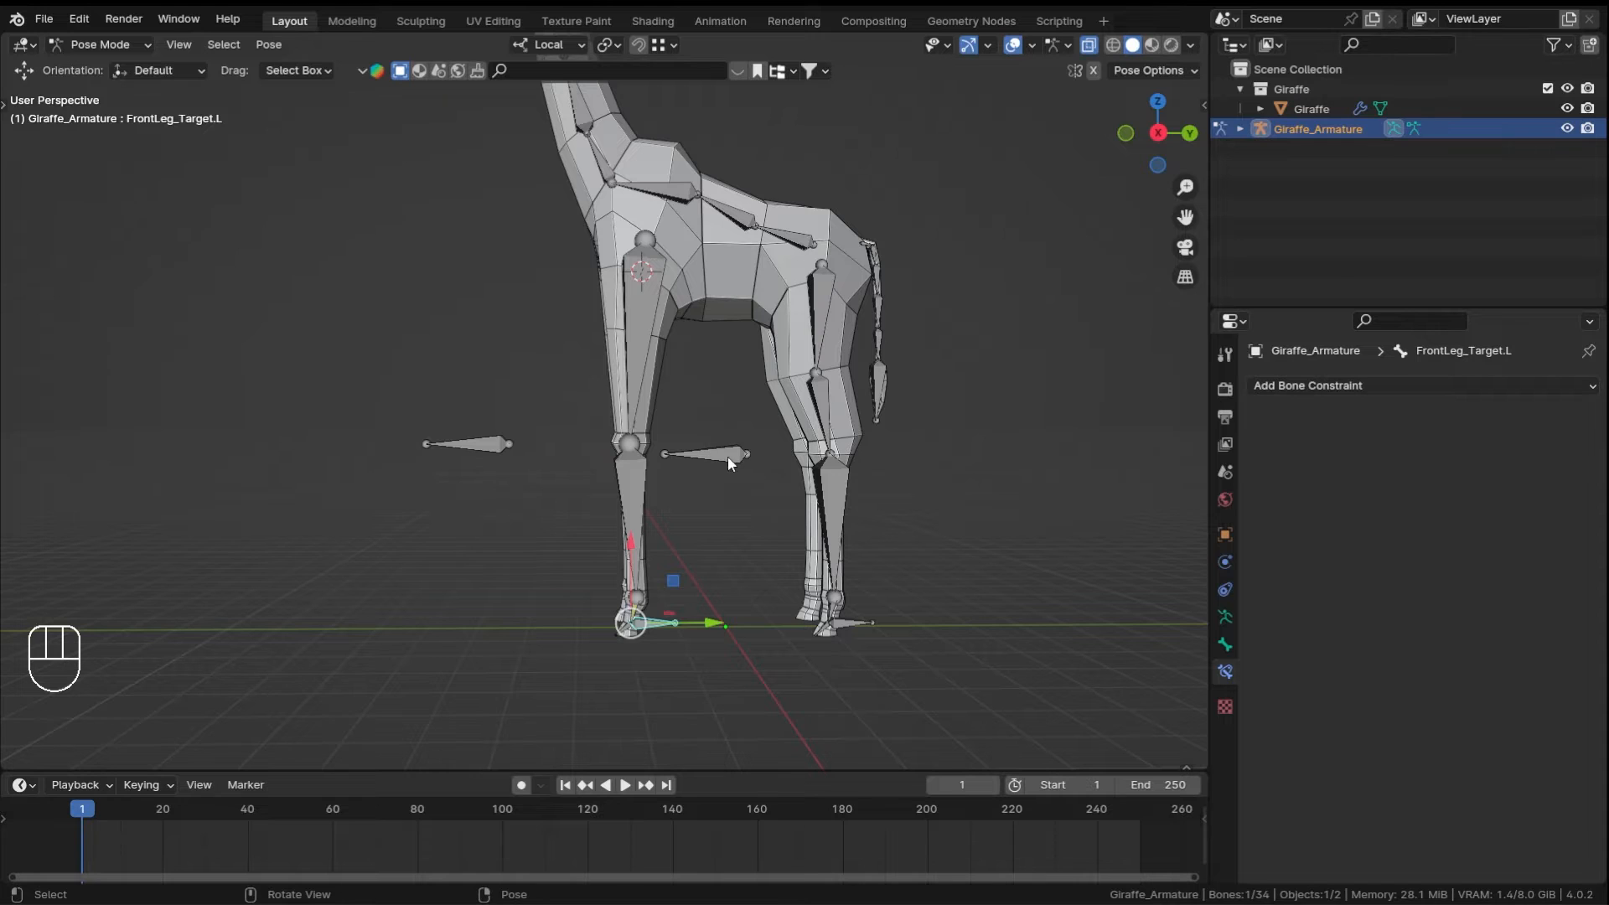
- Set the chain length of the front left foot bone's IK constraint to 3
scroll(746, 419, "up", 3)
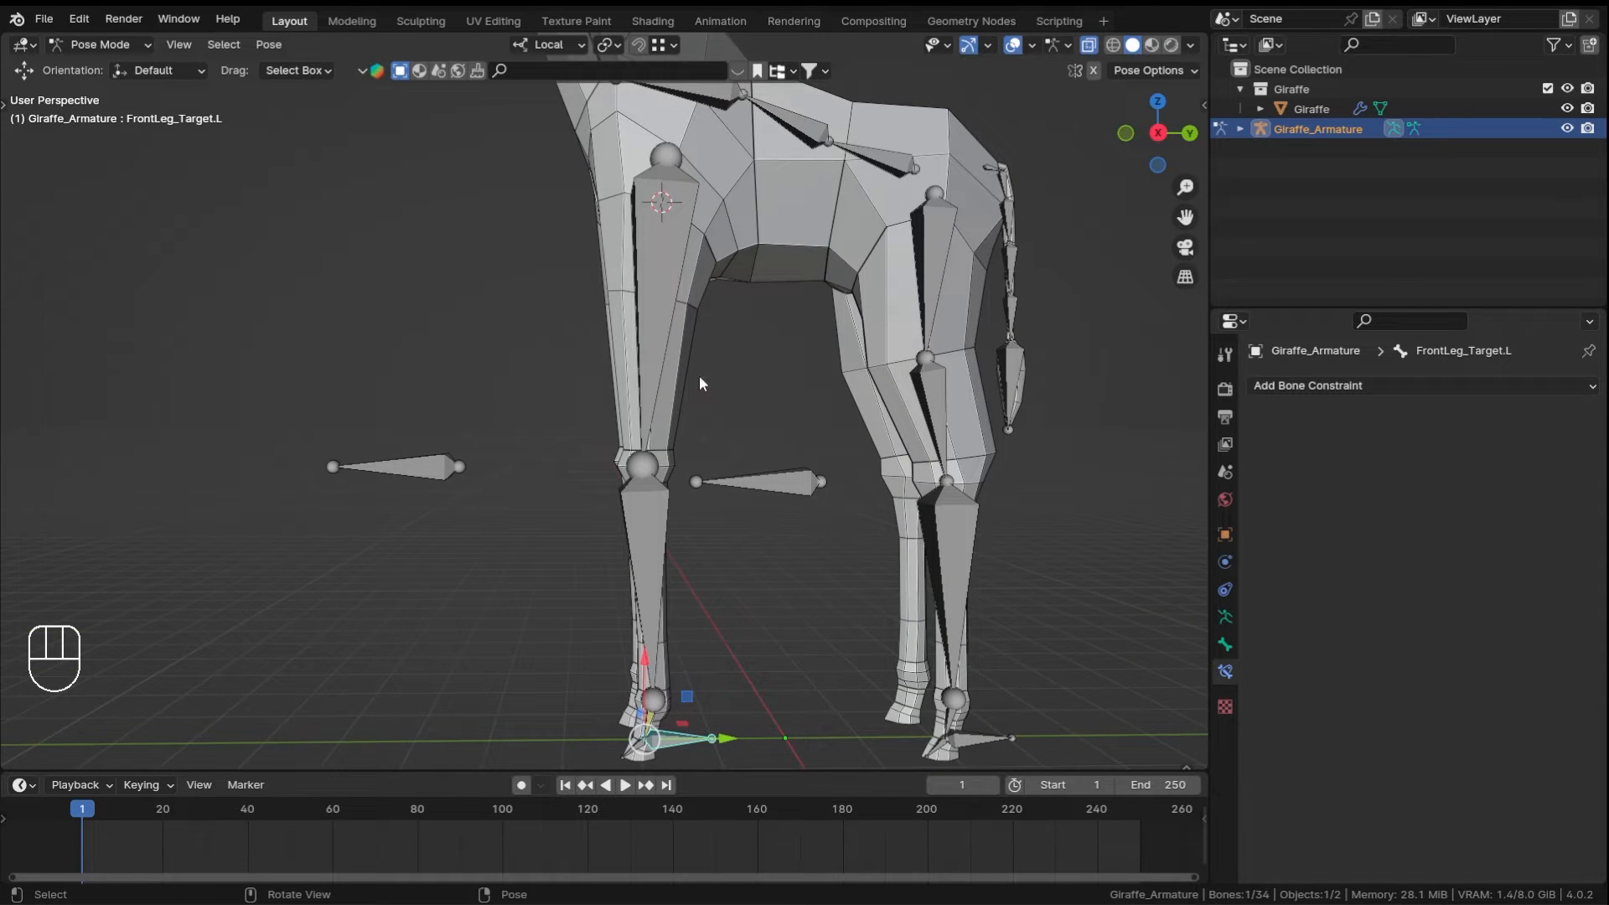
middle_click_drag(696, 655, 696, 647, "shift")
middle_click_drag(682, 277, 746, 303)
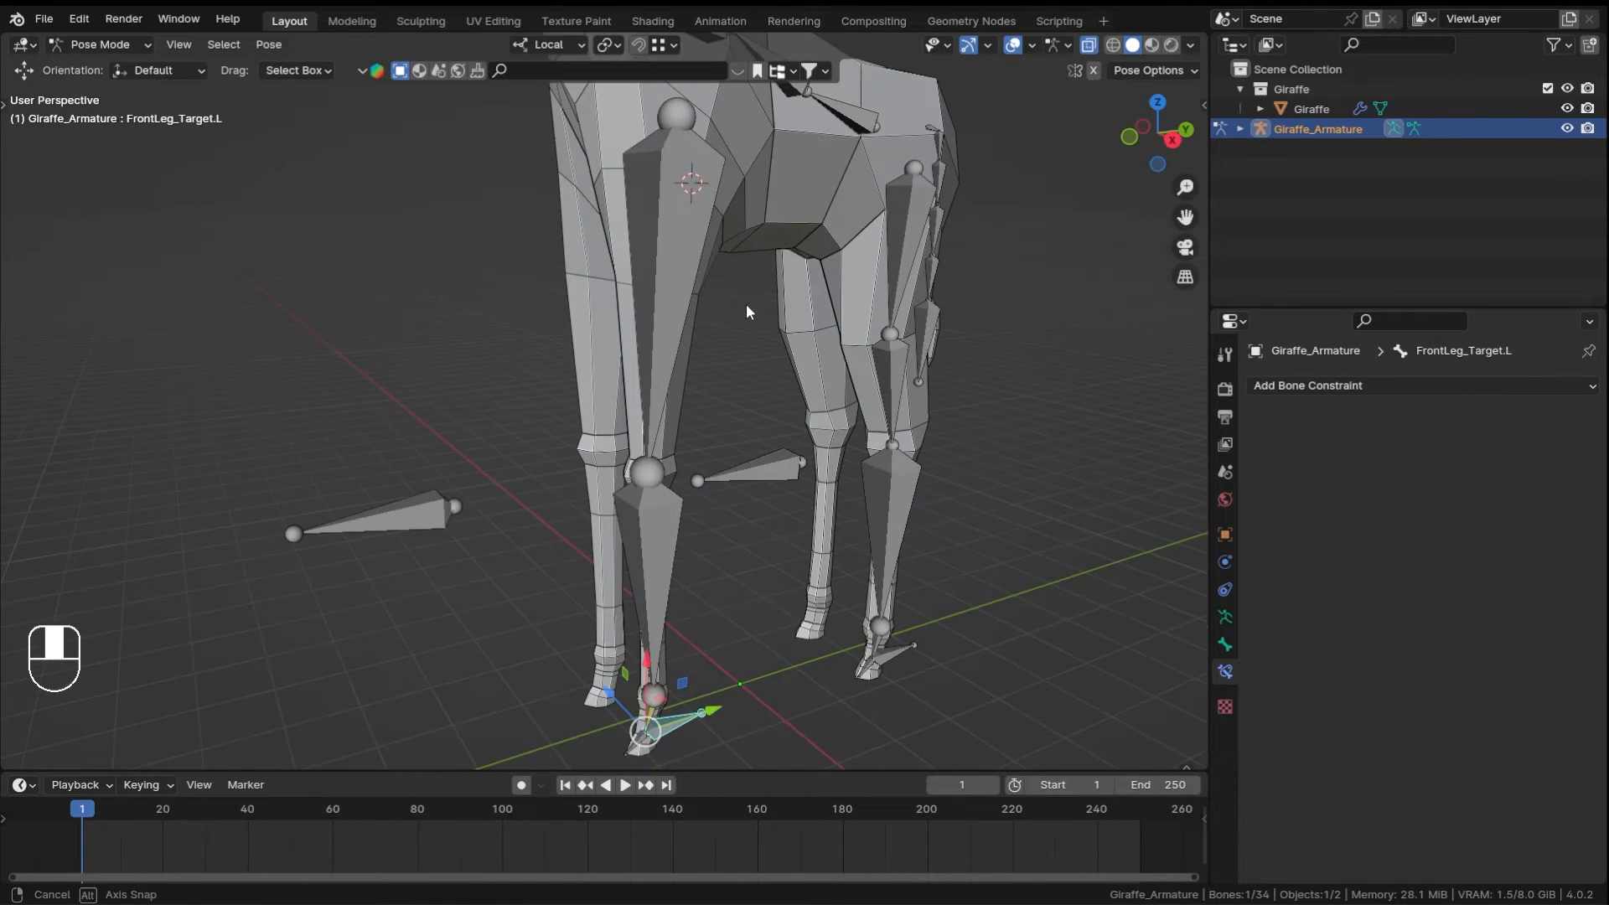
left_click(677, 116)
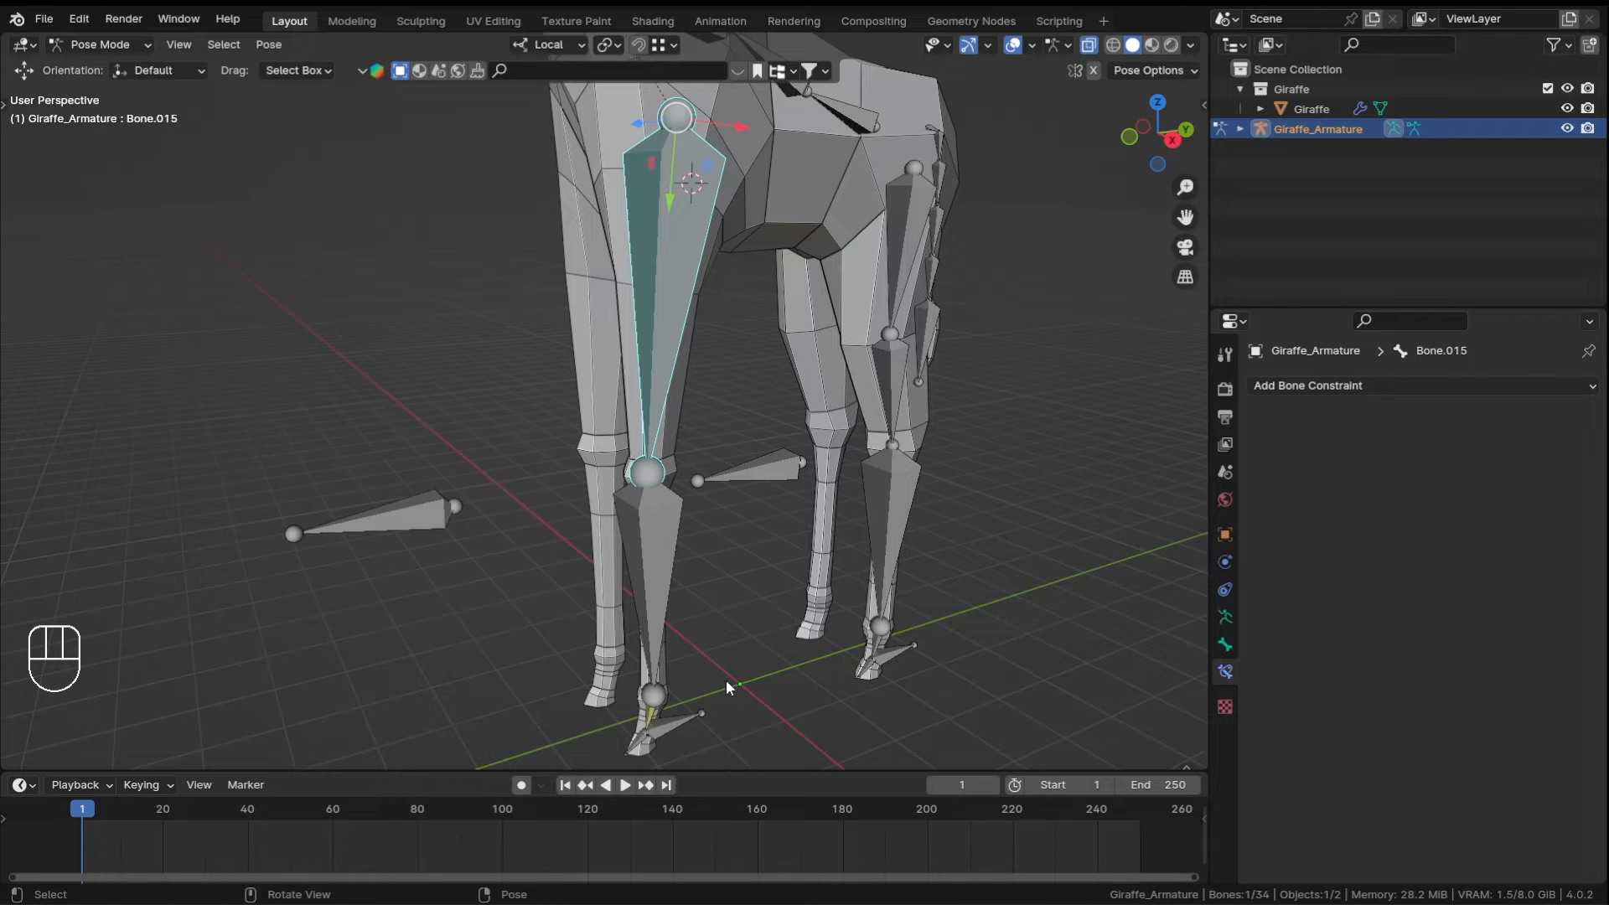
left_click(651, 731)
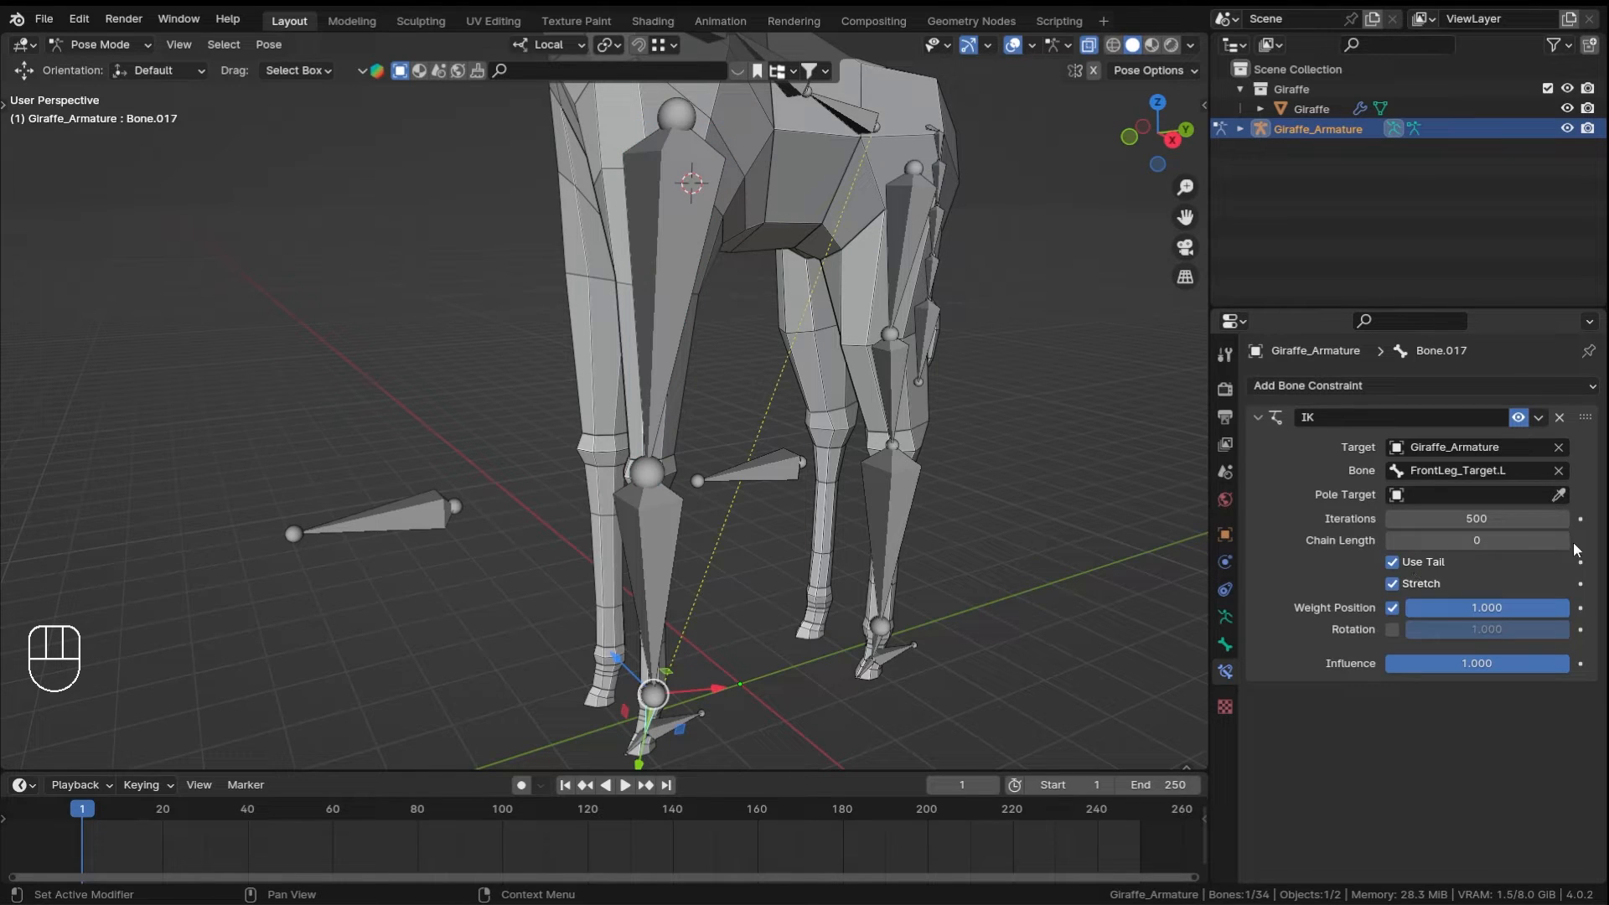
left_click(1561, 541)
left_click(1562, 541)
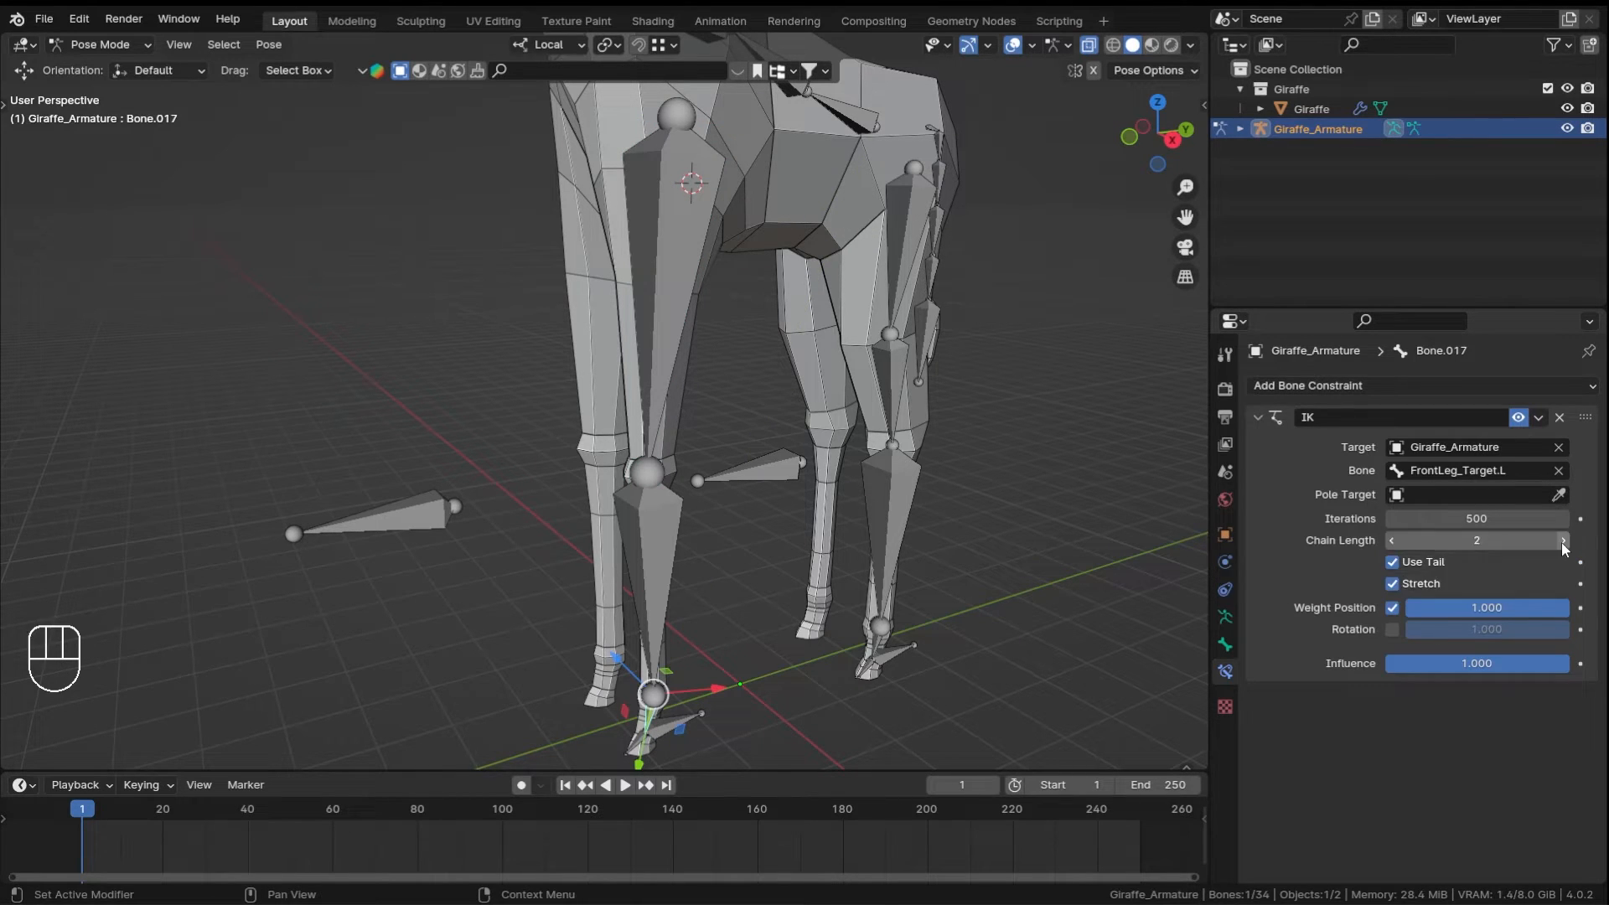
middle_click_drag(846, 352, 767, 553, "shift")
middle_click_drag(633, 469, 494, 436)
middle_click_drag(677, 684, 897, 602)
middle_click_drag(914, 307, 830, 614, "shift")
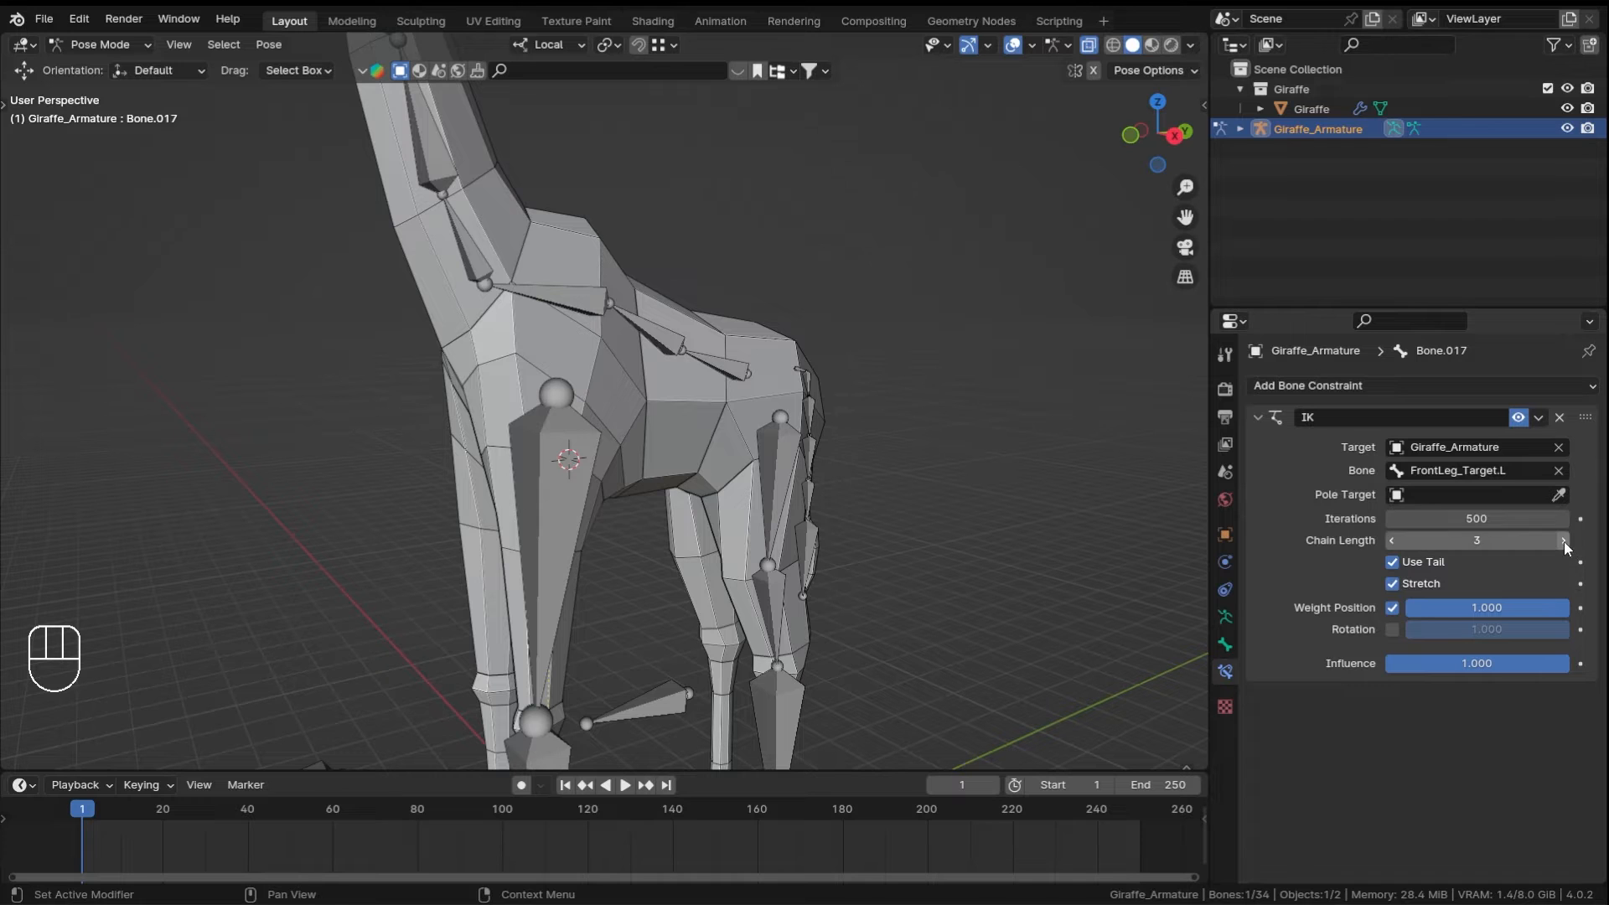
- Try an IK chain length of 4 in wireframe shading to compare the chain's reach, and restore length 3 and solid shading
left_click(1392, 541)
mouse_move(691, 381)
middle_mouse_down()
mouse_move(590, 461)
mouse_move(671, 444)
middle_mouse_up()
middle_click_drag(553, 533, 585, 360, "shift")
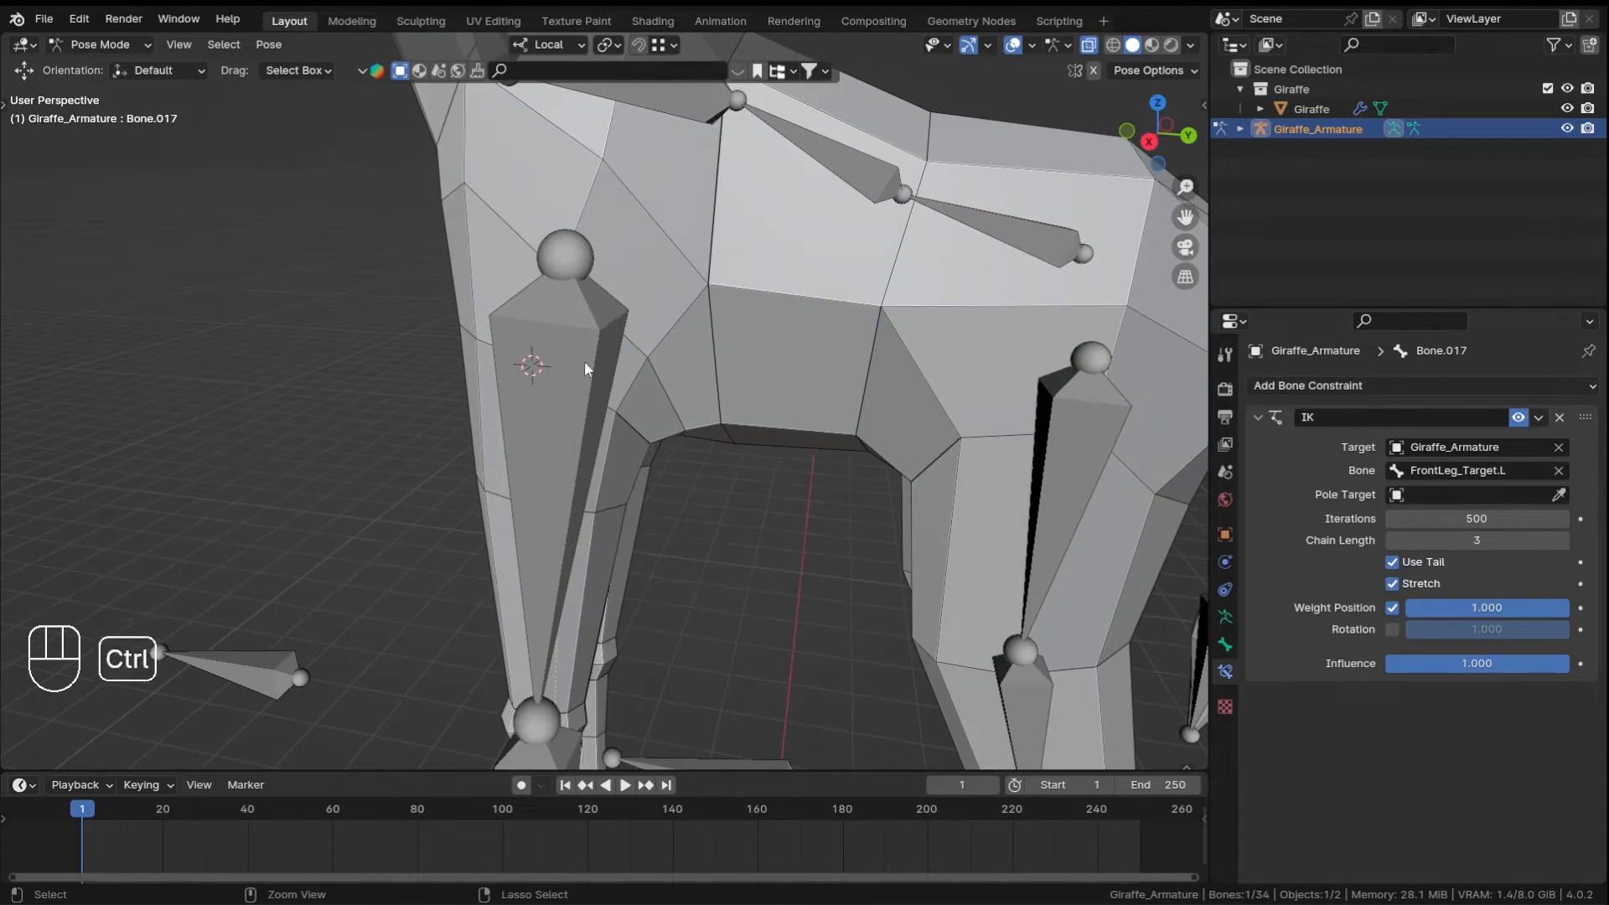
key("z")
middle_click_drag(333, 367, 697, 404, "ctrl")
middle_click_drag(718, 323, 713, 394, "ctrl")
left_click(1563, 540)
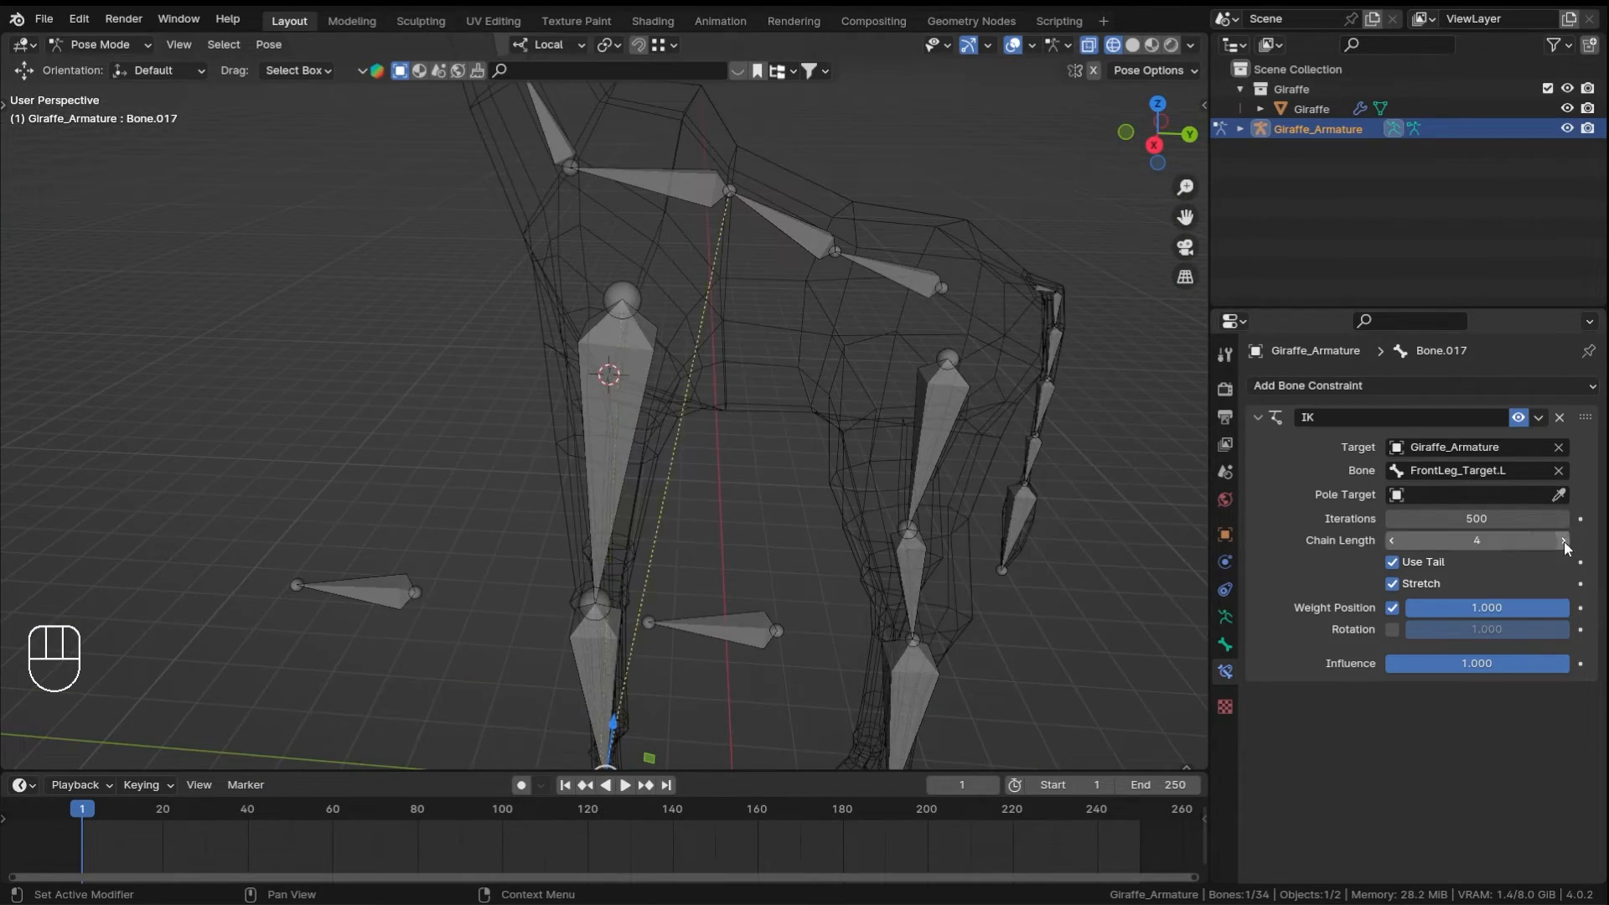
middle_click_drag(647, 284, 732, 343, "shift")
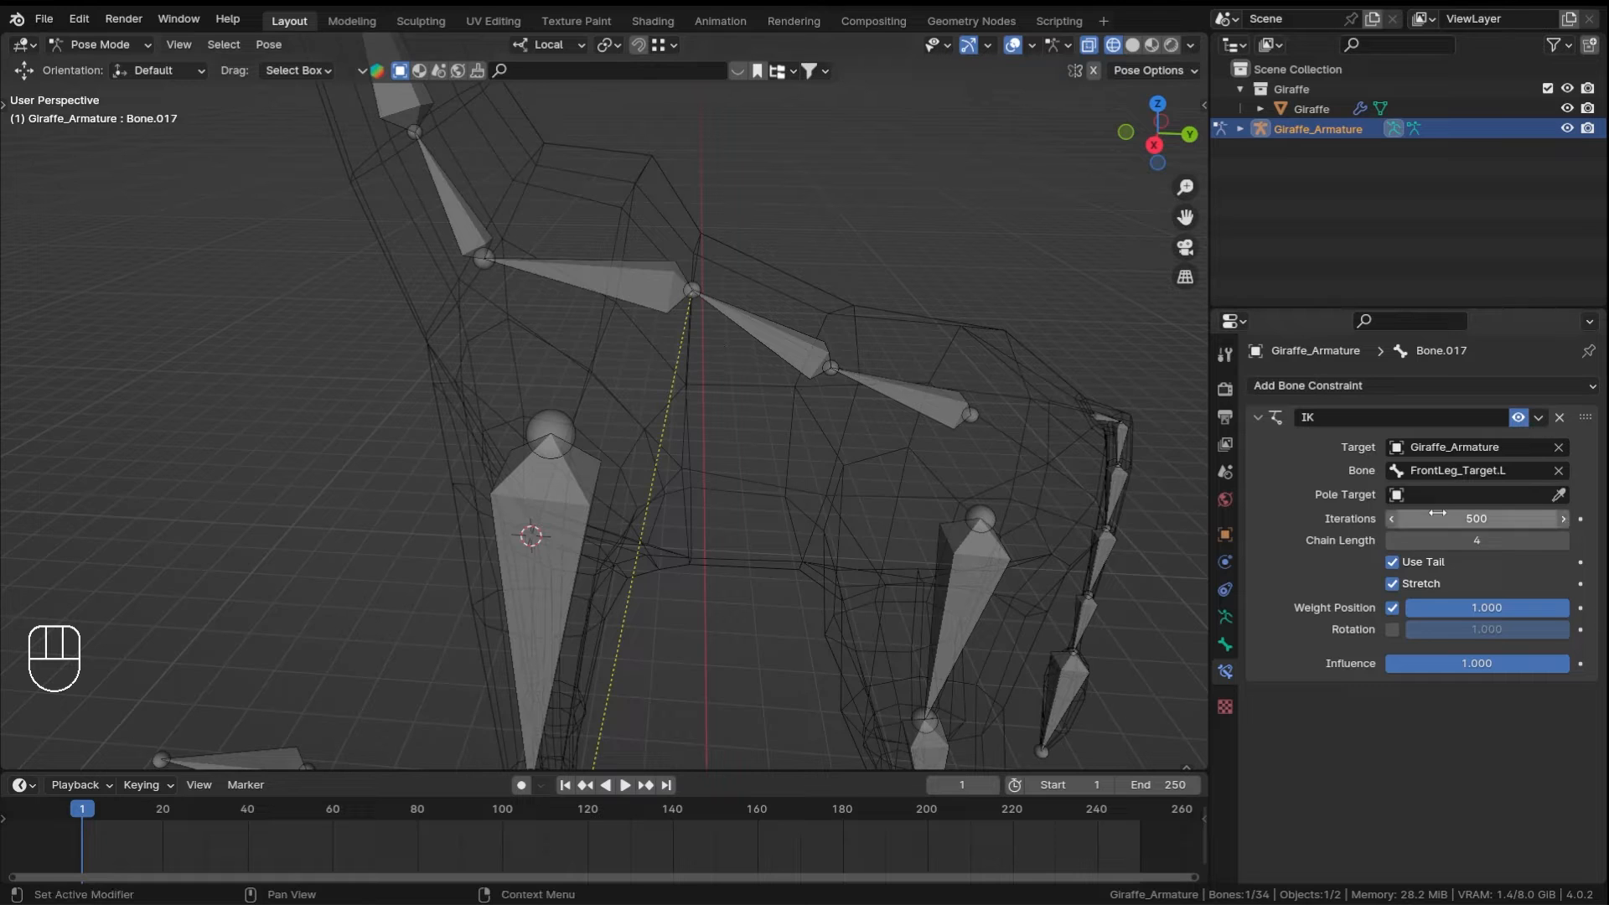
left_click(1395, 540)
middle_click_drag(758, 419, 746, 612, "ctrl")
middle_click_drag(587, 666, 629, 507, "shift")
middle_click_drag(616, 561, 640, 444, "shift")
key("z")
left_click(602, 540)
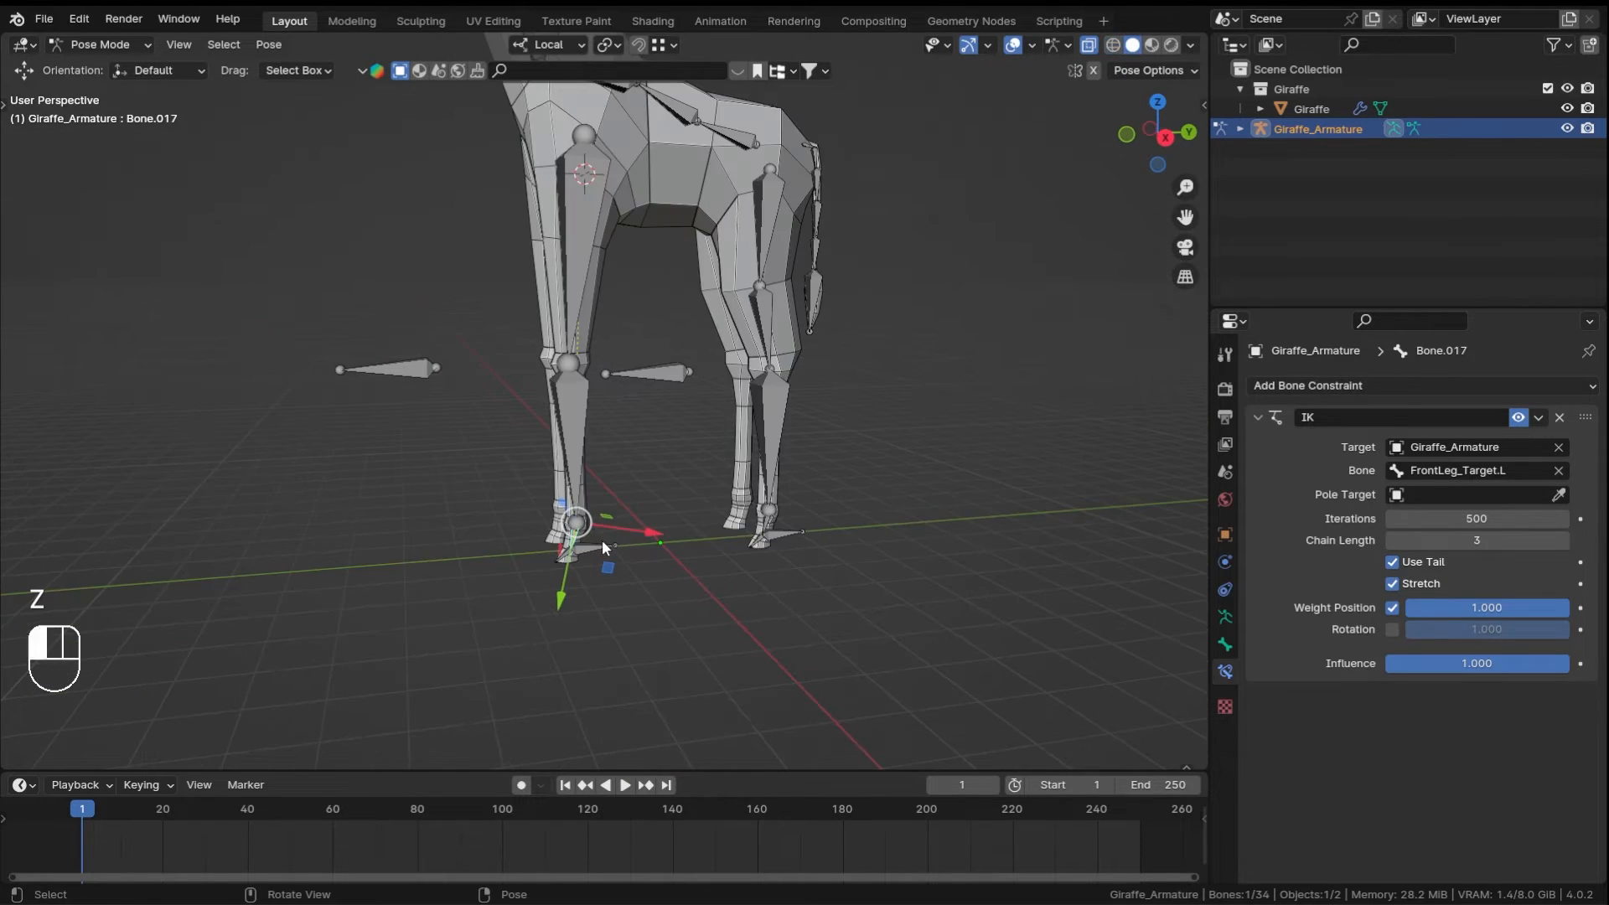
- Test the front left leg's bend by moving the FrontLeg_Target.L bone, and cancel the move
mouse_move(601, 540)
middle_mouse_down()
mouse_move(648, 498)
mouse_move(610, 636)
middle_mouse_up()
left_click_drag(610, 633, 650, 580)
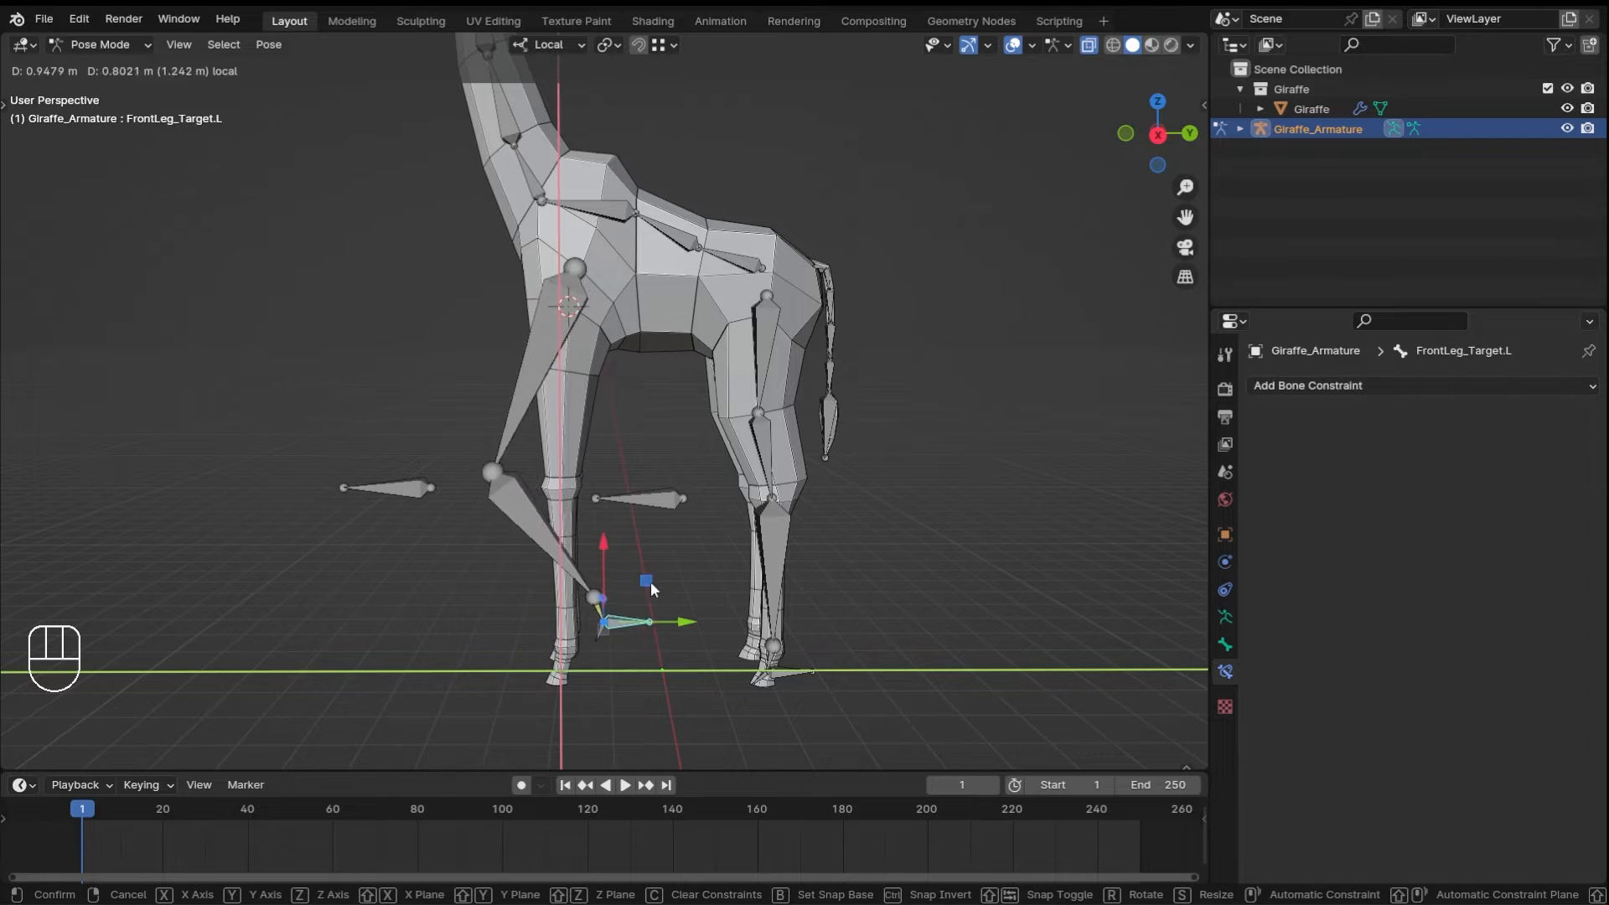
middle_click_drag(650, 580, 610, 607)
- Add an IK constraint to the back left foot bone, with BackLeg_Target.L as its target
middle_click_drag(748, 584, 676, 545)
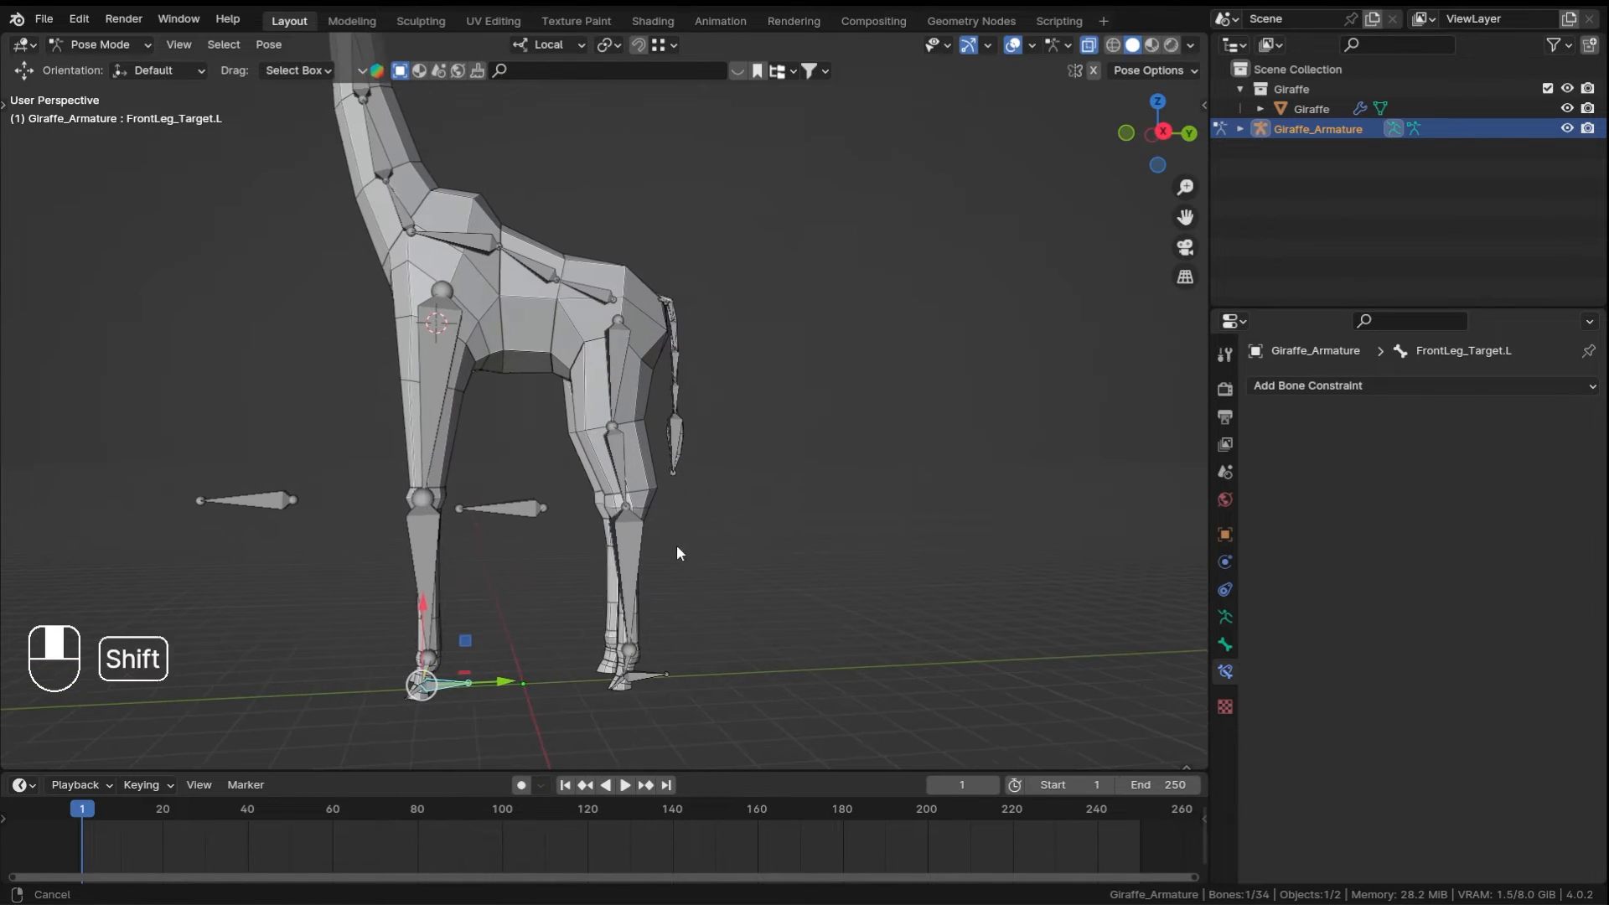
middle_click_drag(787, 508, 631, 543, "ctrl")
left_click(670, 570)
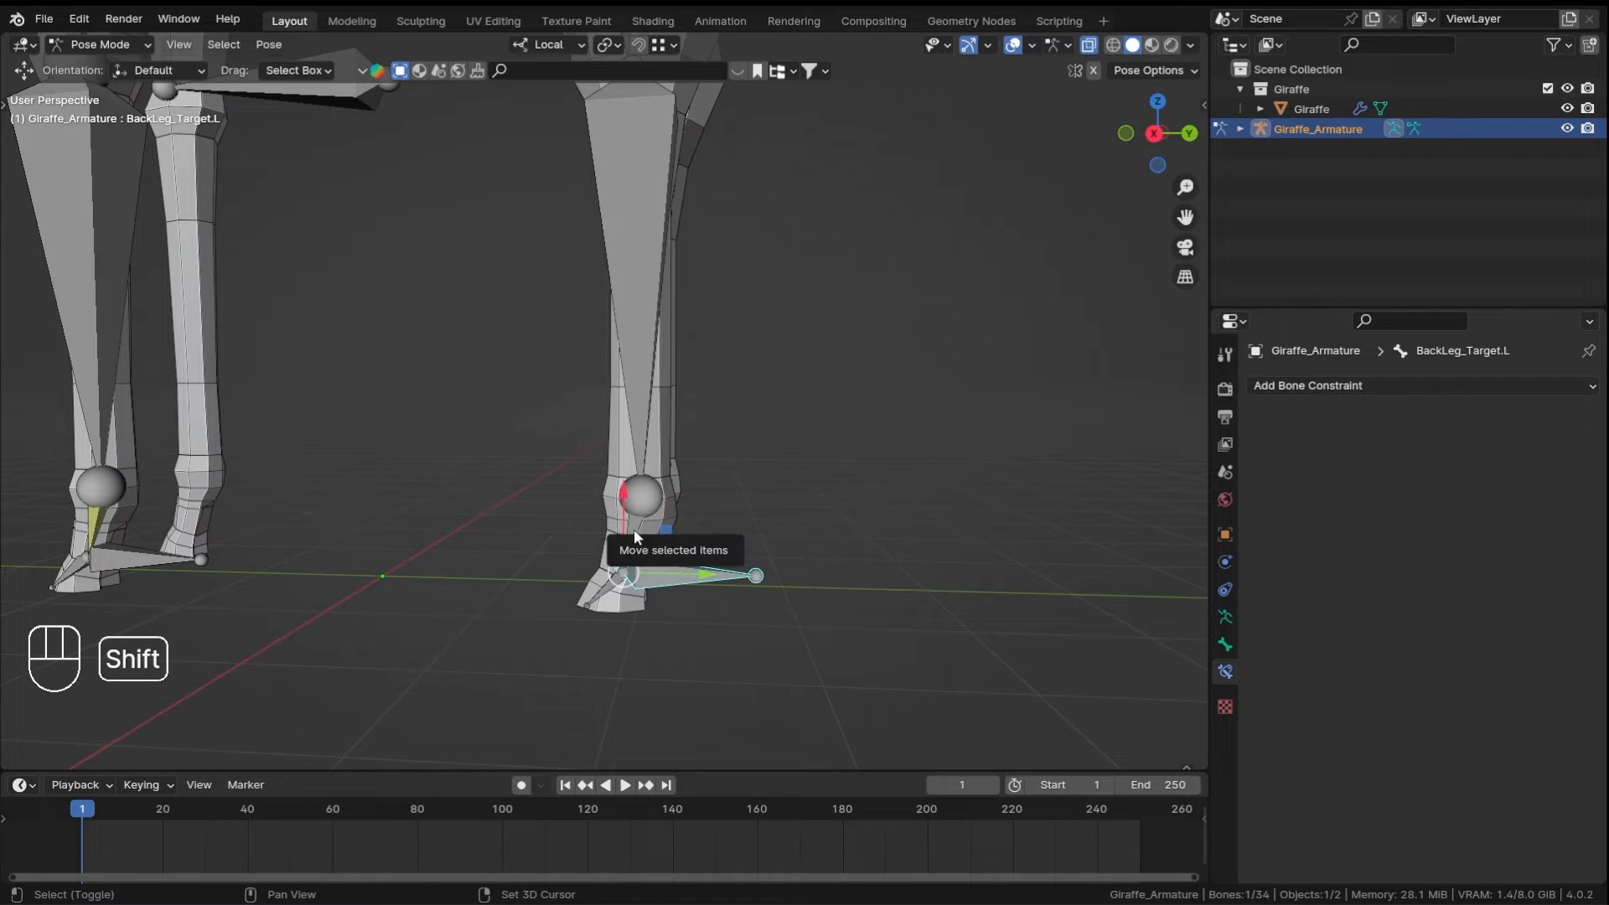
left_click(636, 570)
left_click(636, 569)
left_click(631, 529, "shift")
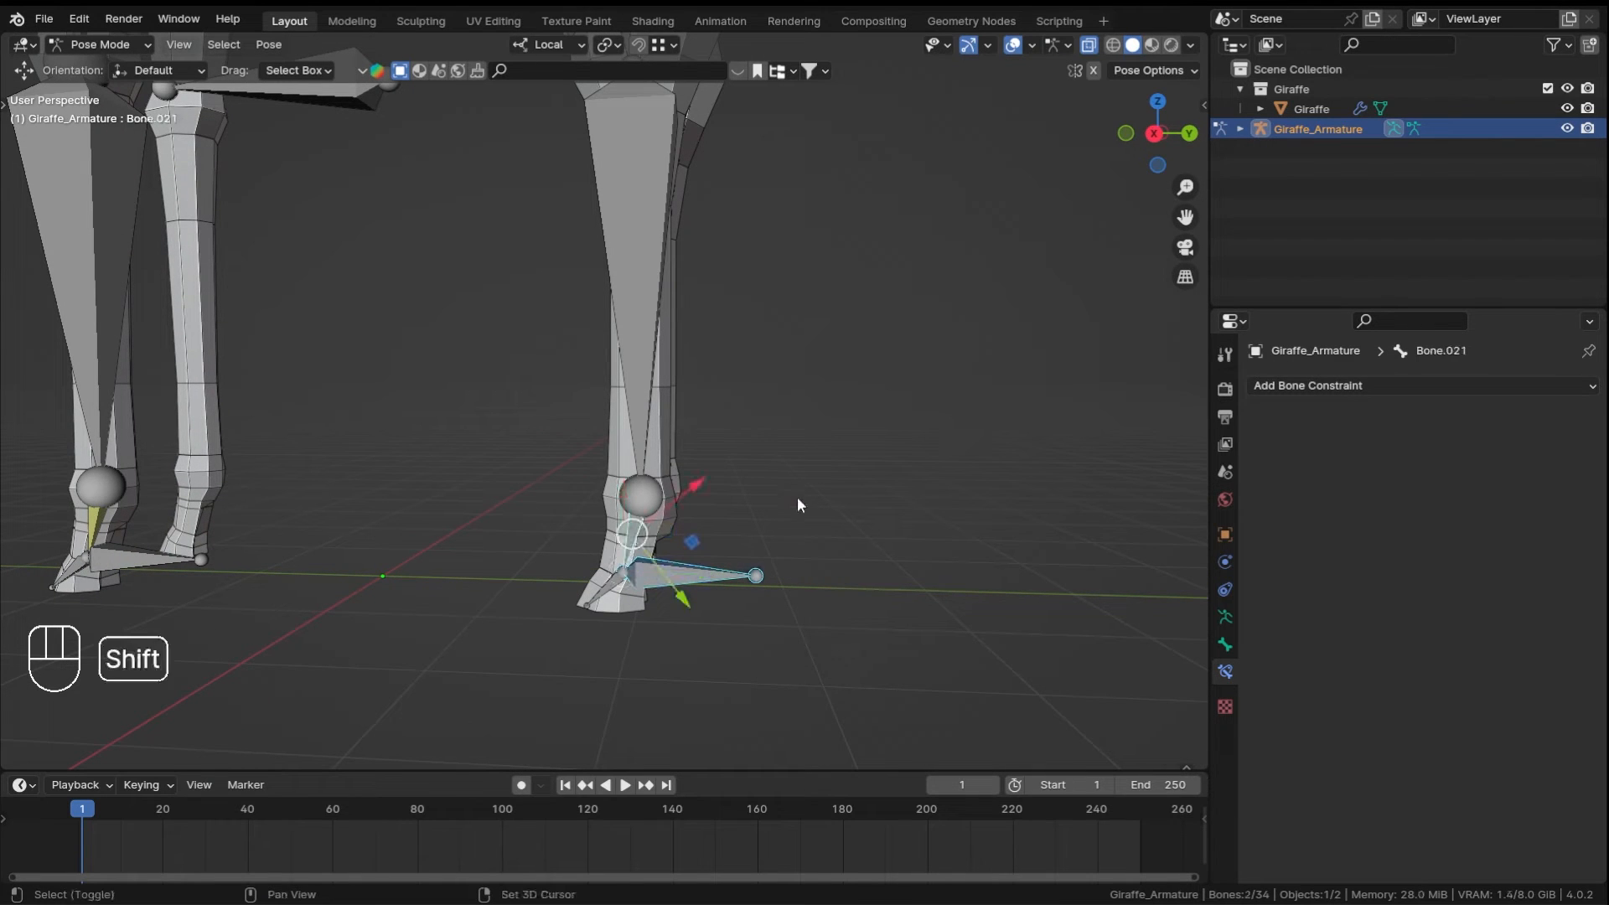
key("shift+i")
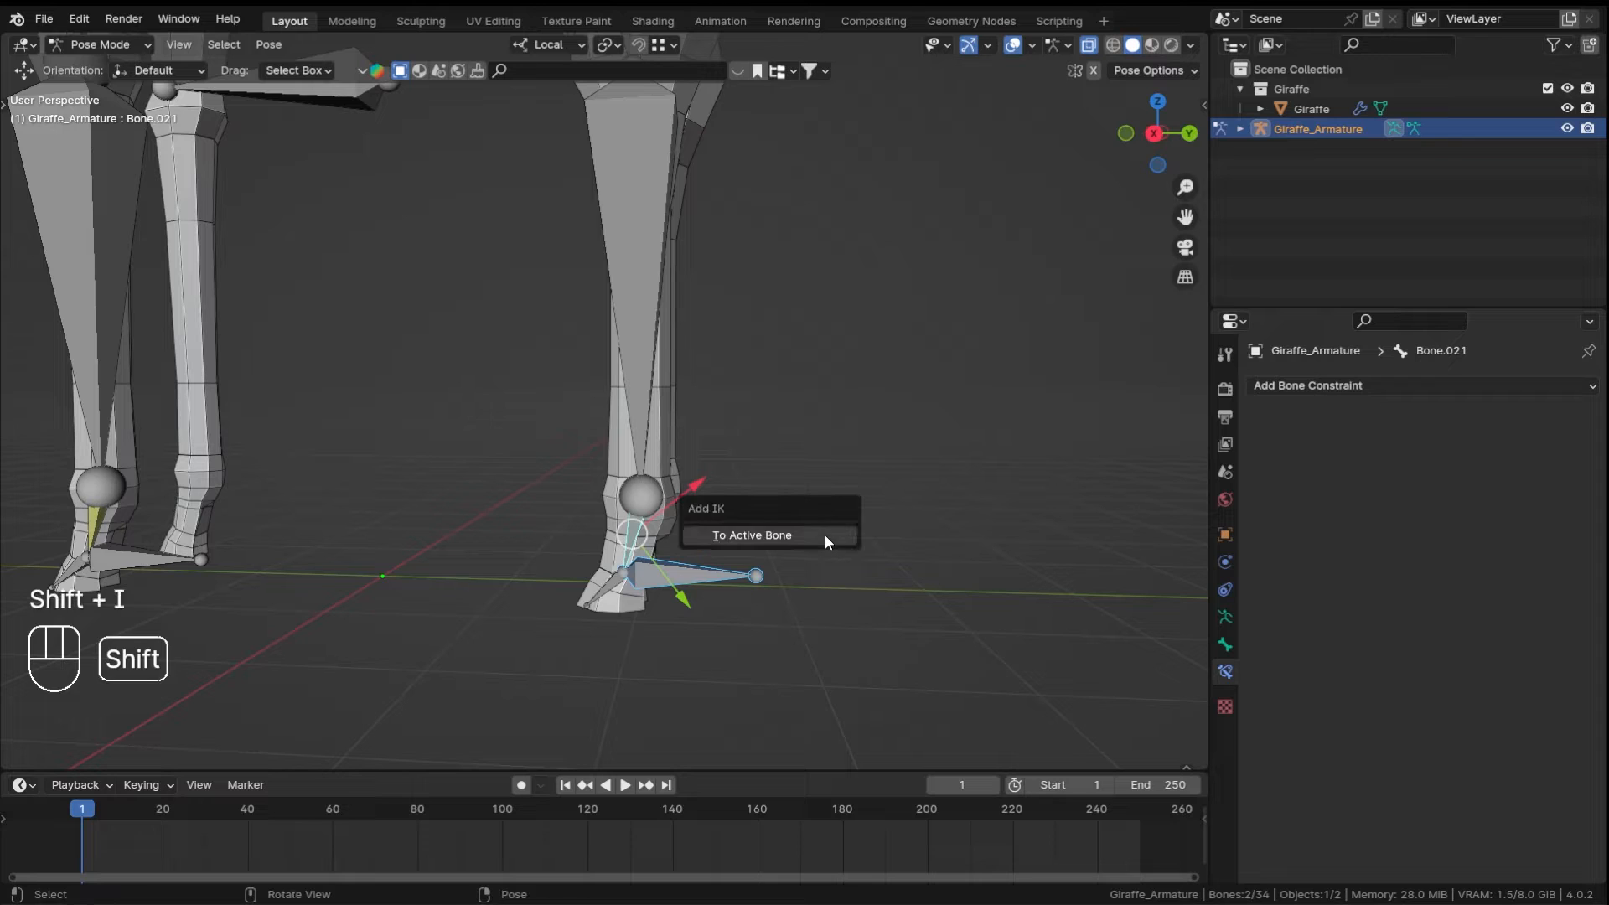
left_click(825, 542)
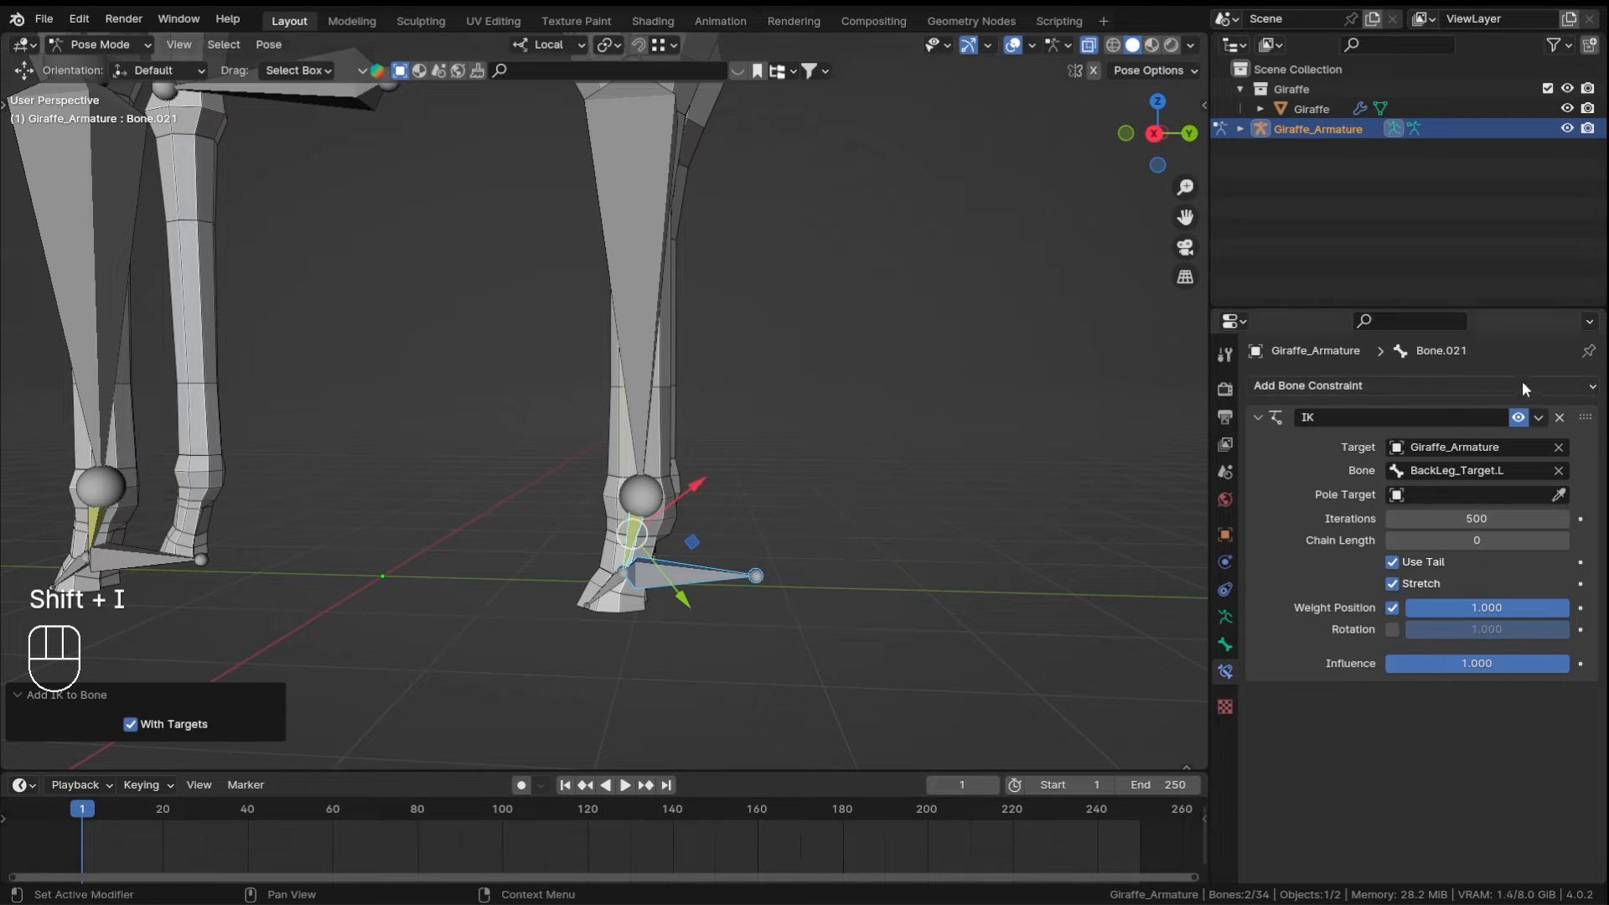
- Set Giraffe_Armature as the pole target of the back left foot bone's IK constraint
left_click(627, 543)
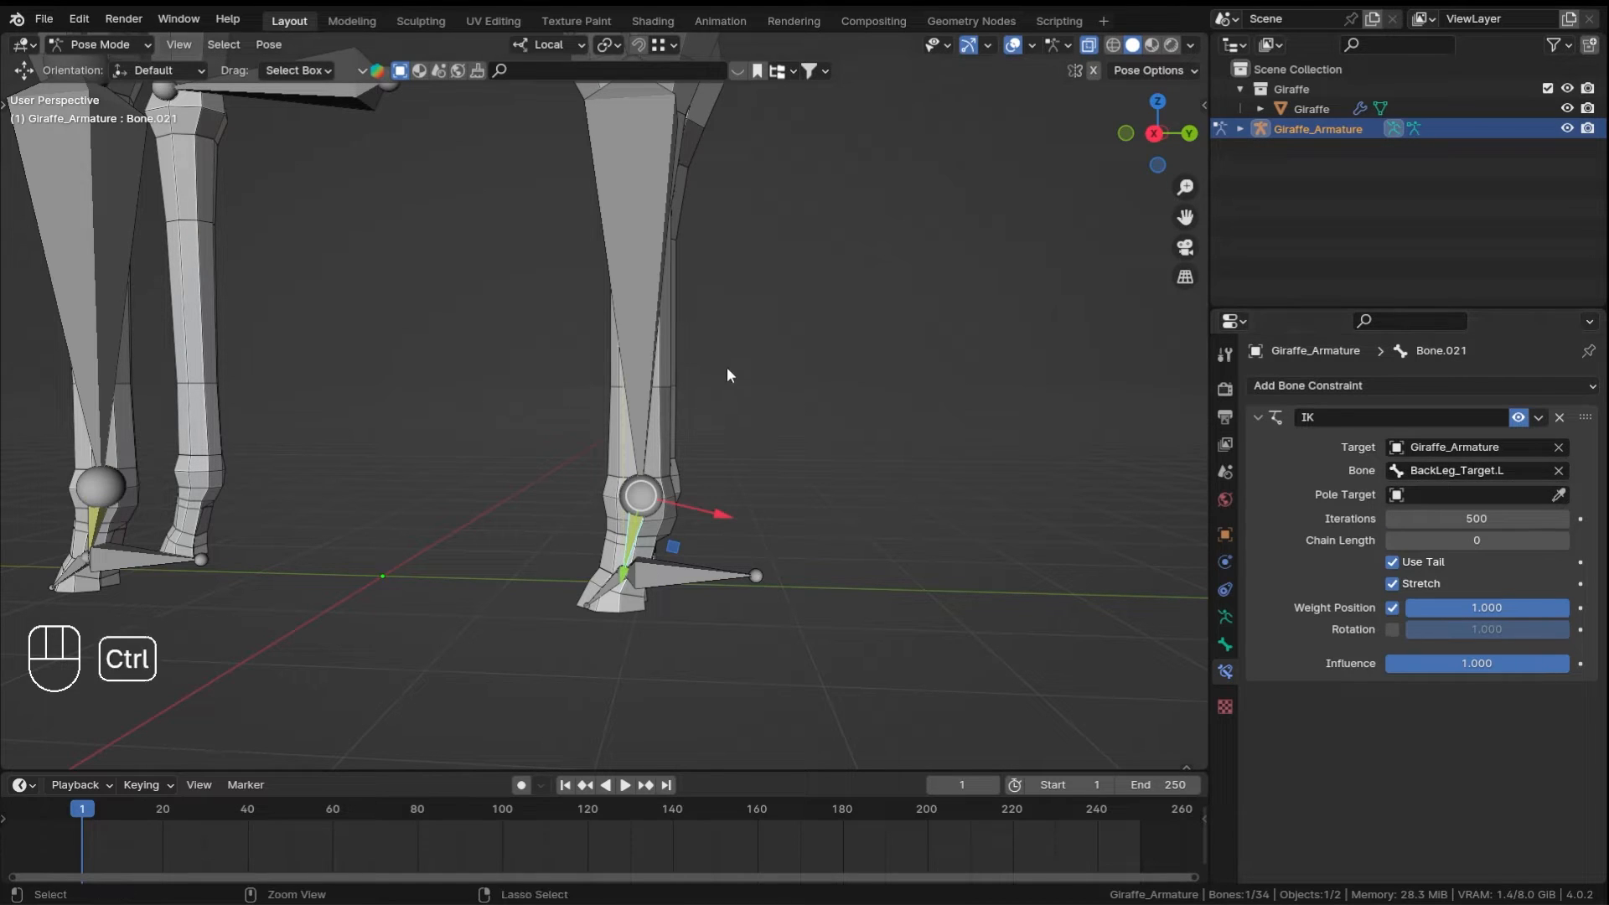
middle_click_drag(726, 367, 770, 581, "ctrl")
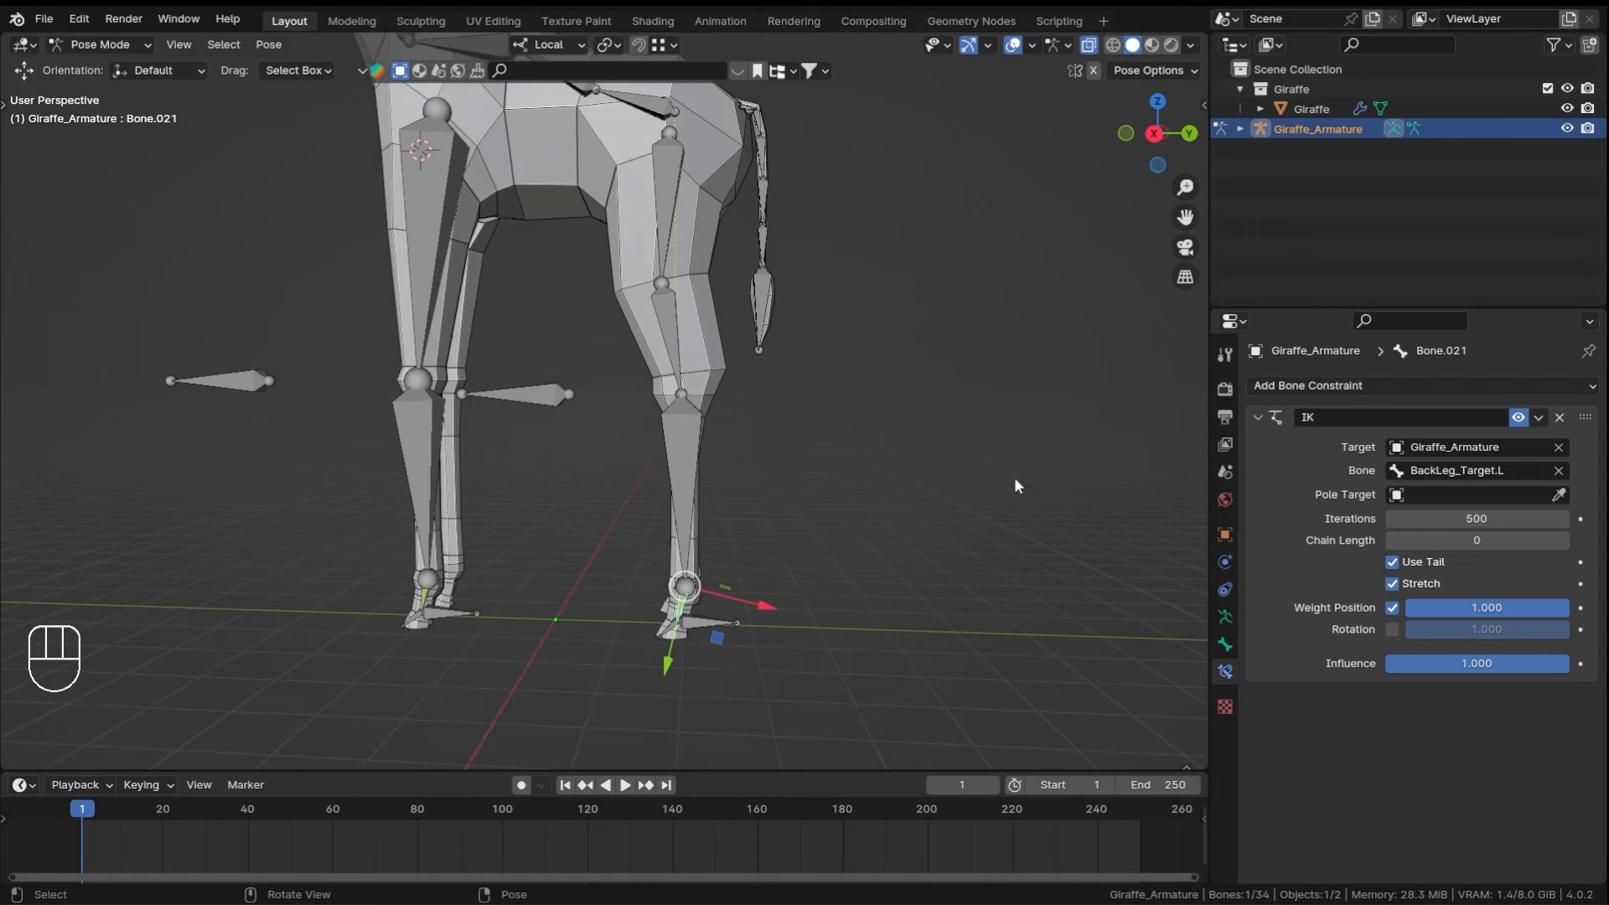
middle_click_drag(534, 437, 652, 610)
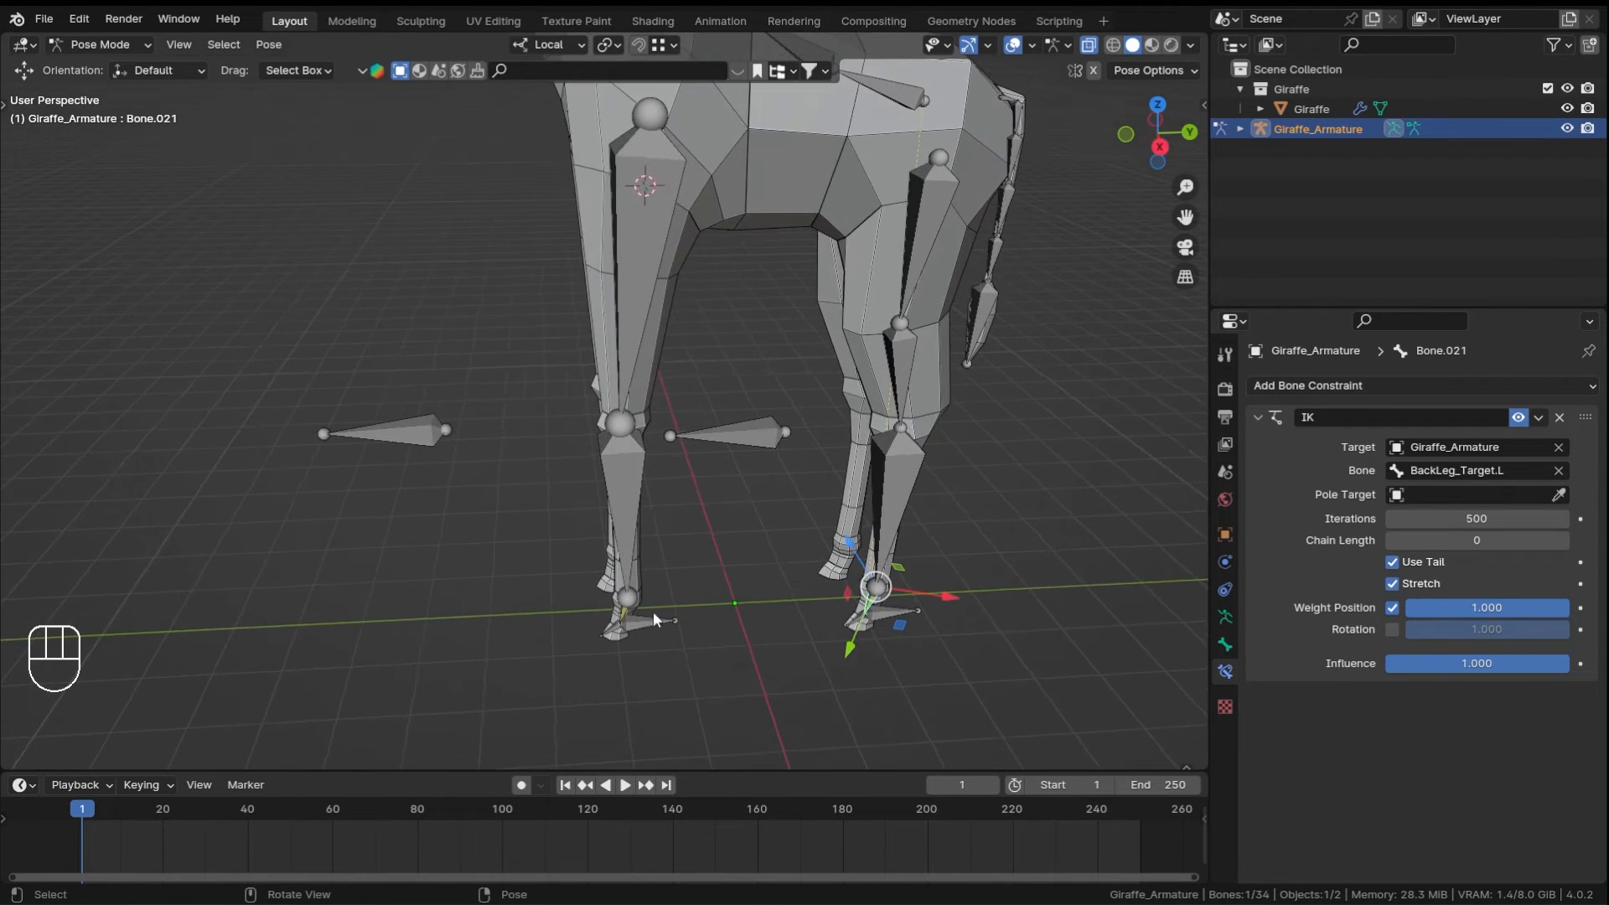
left_click(1561, 494)
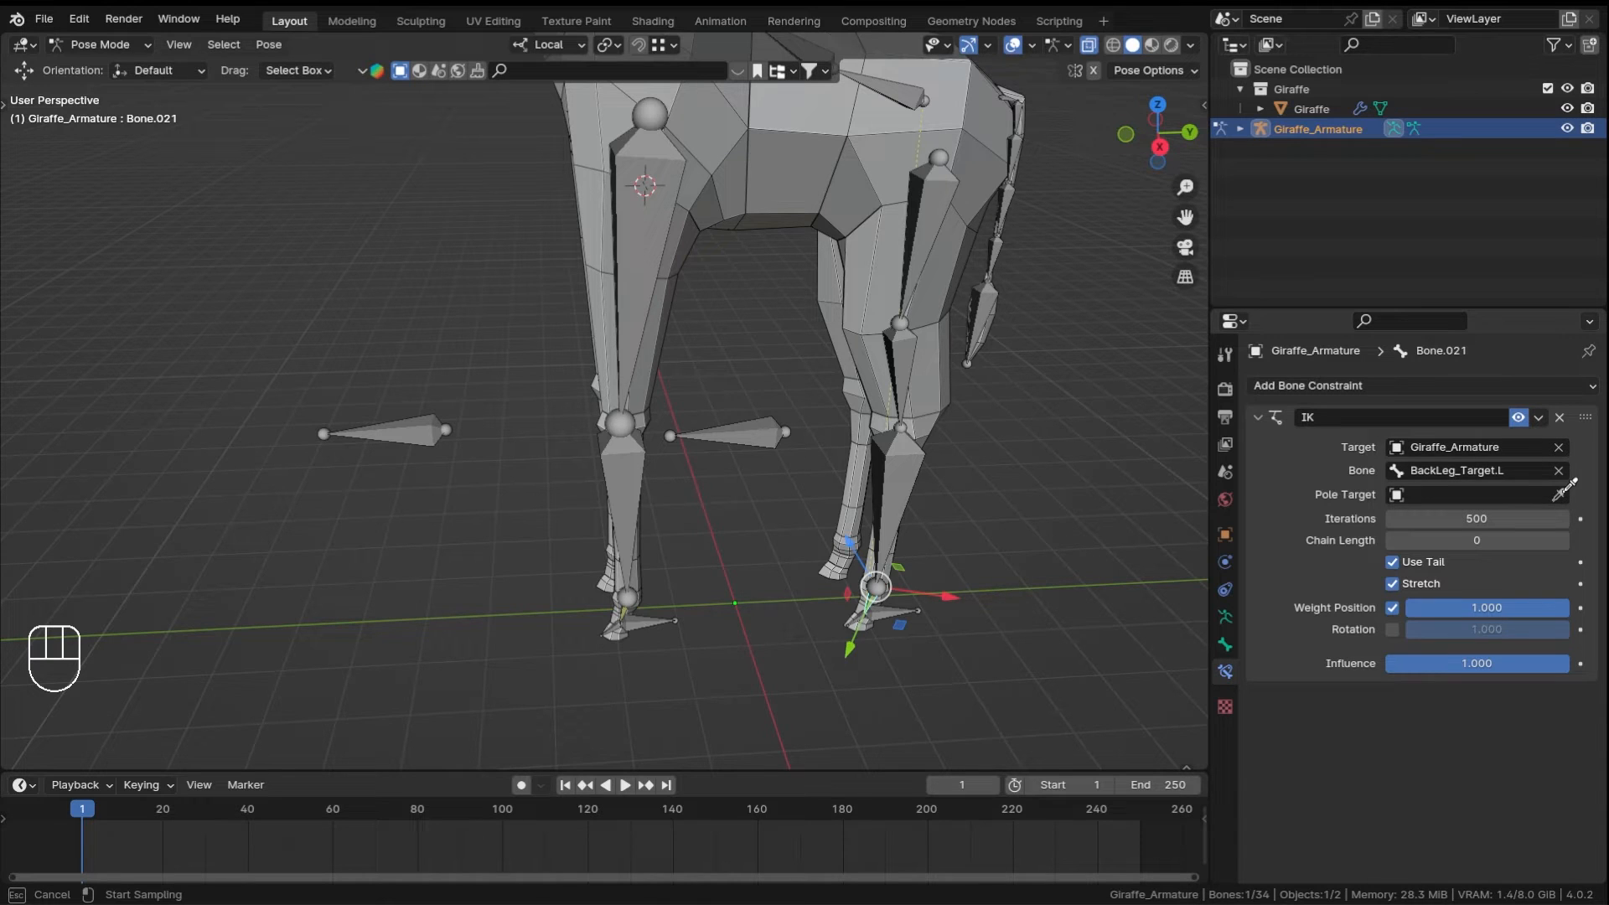
left_click(415, 429)
- Try FrontLeg_Pole.L as the pole bone of the back left foot bone's IK constraint, and clear it again
left_click(1481, 518)
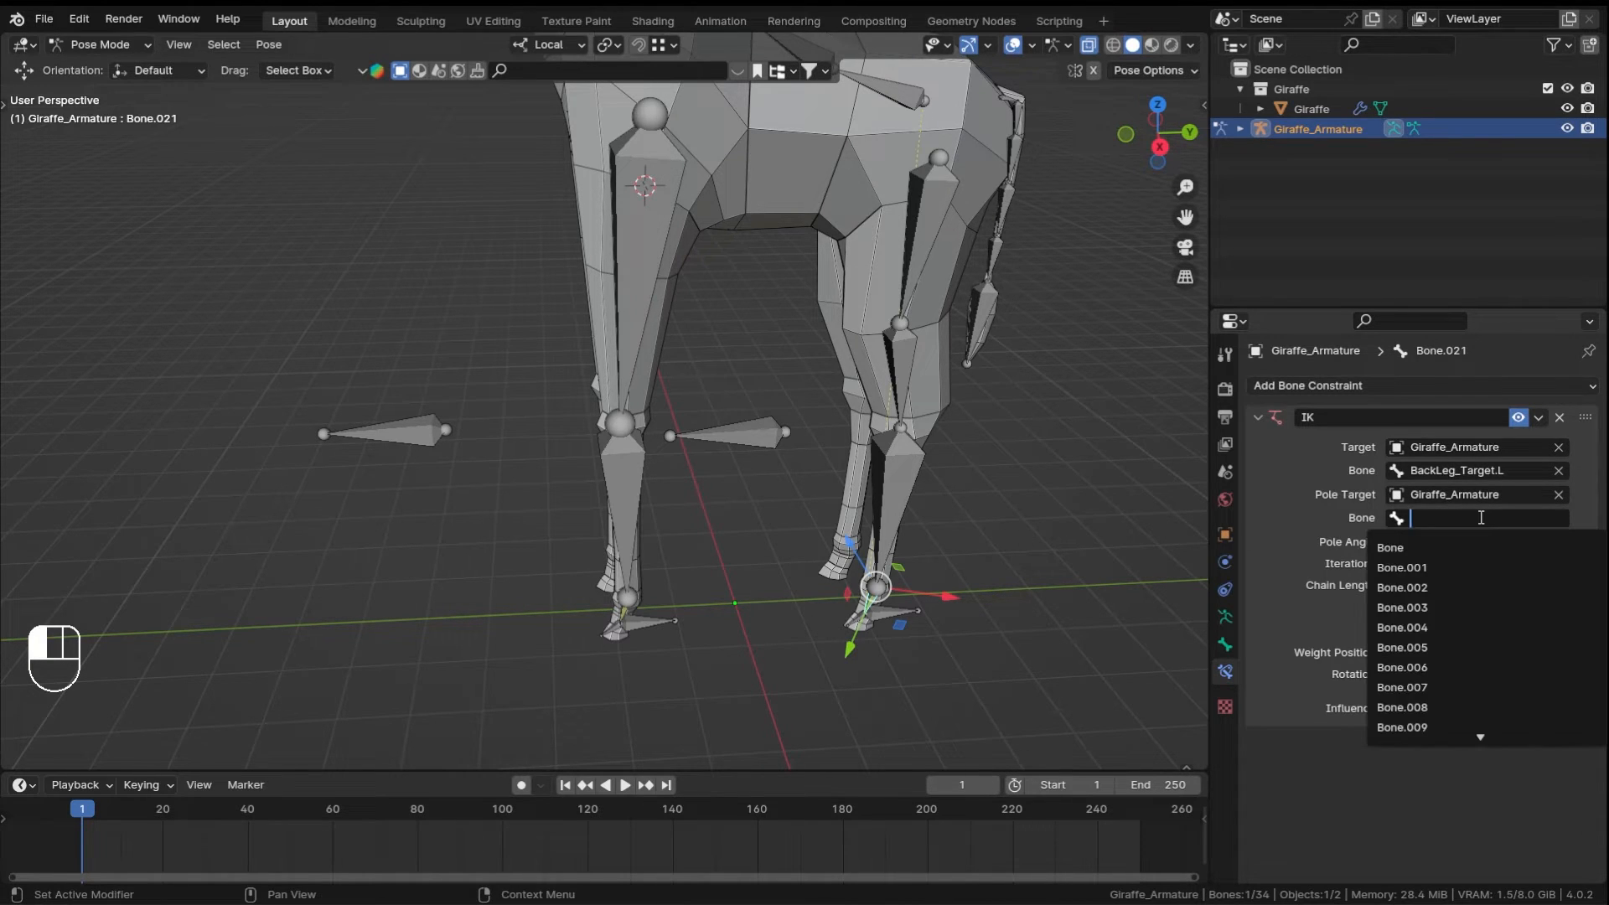
type("pole")
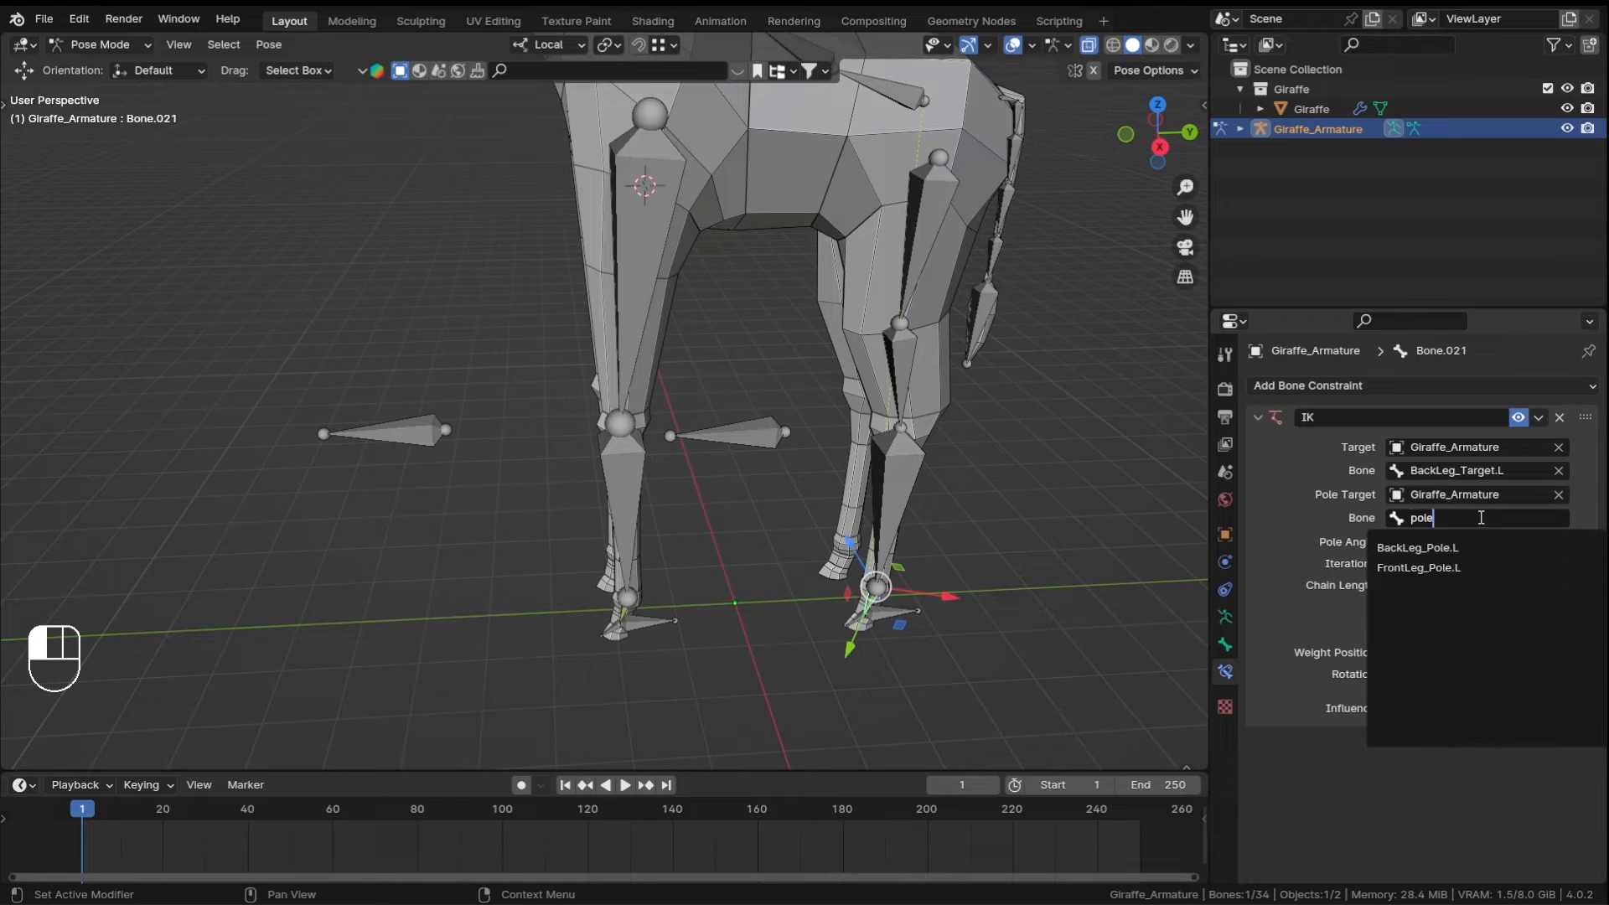
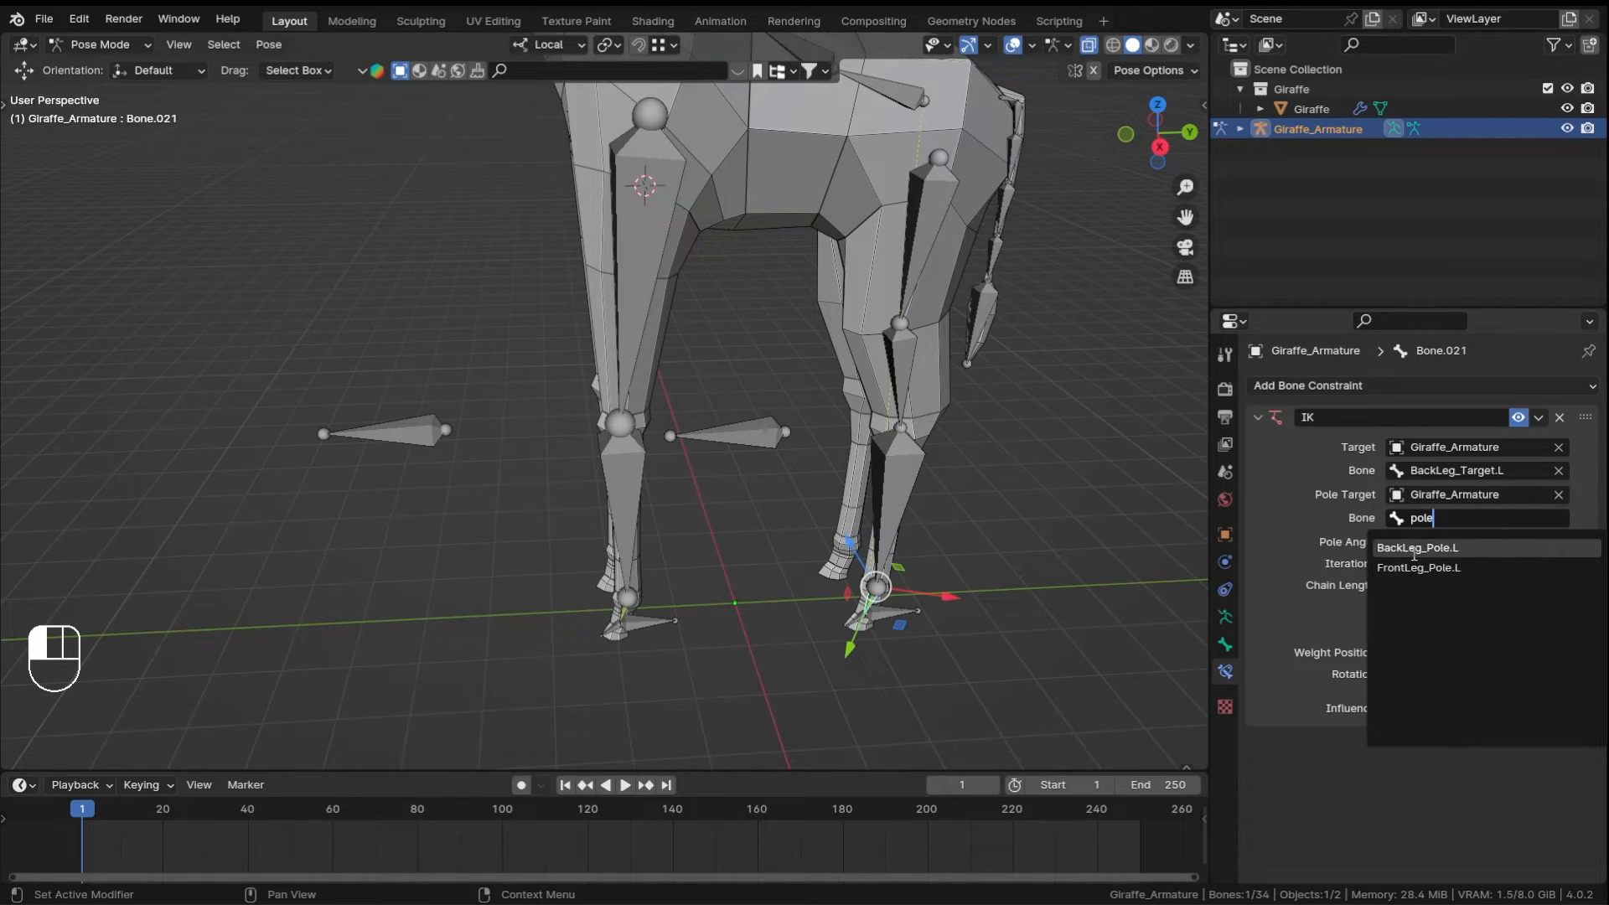
left_click(1466, 570)
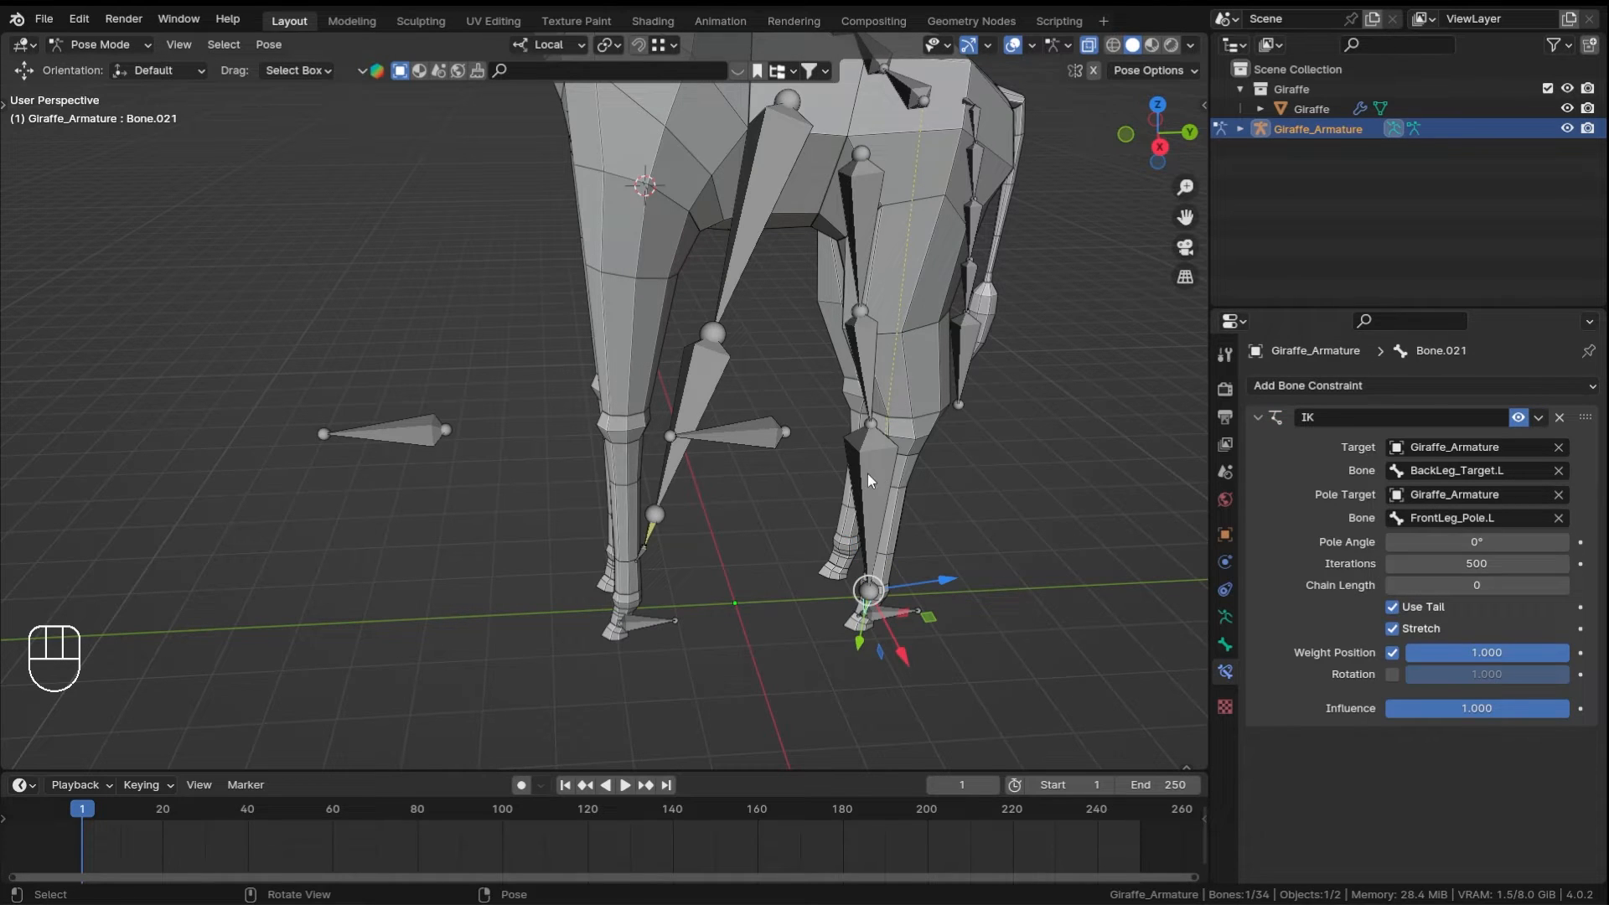
middle_click_drag(867, 474, 702, 541)
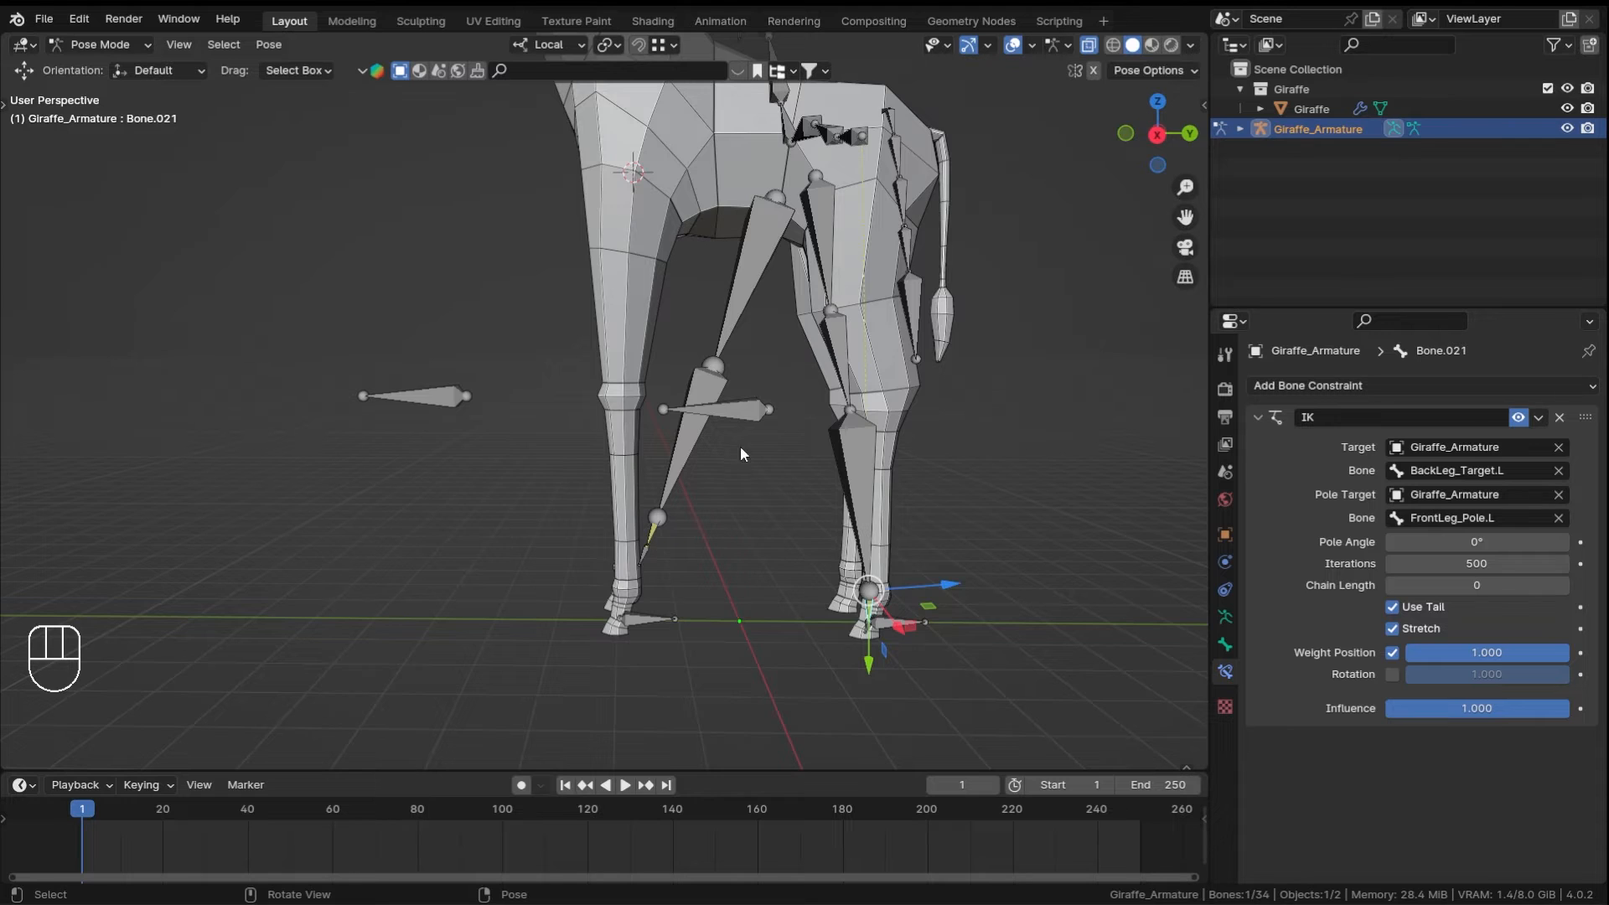
middle_click_drag(741, 453, 785, 479)
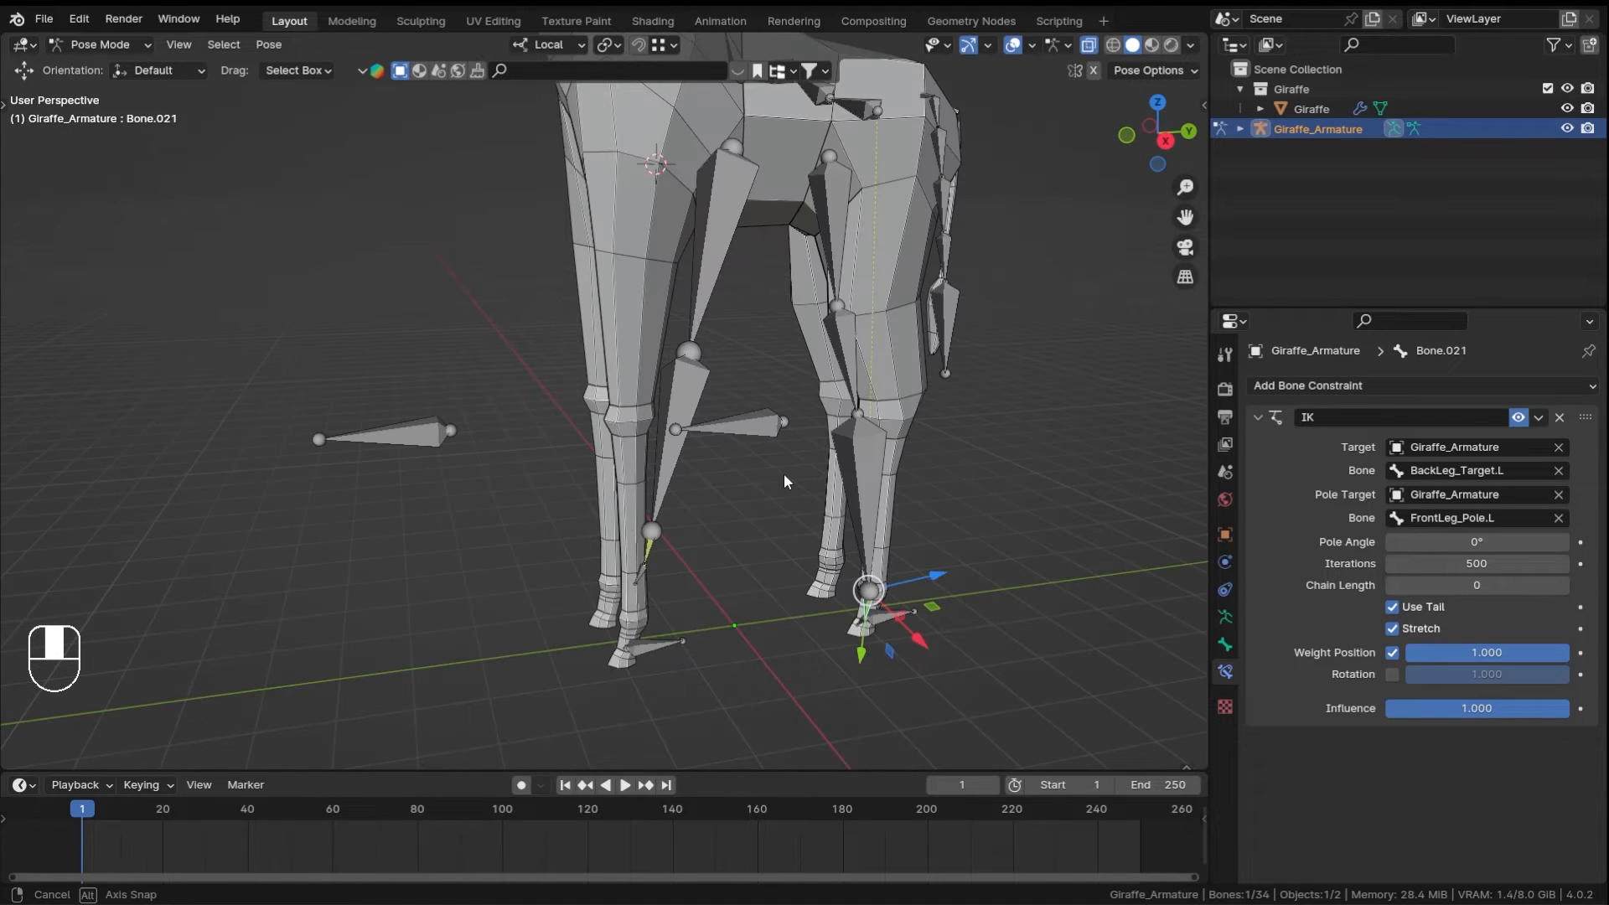
middle_click_drag(880, 560, 833, 466, "shift")
scroll(833, 466, "up", 2)
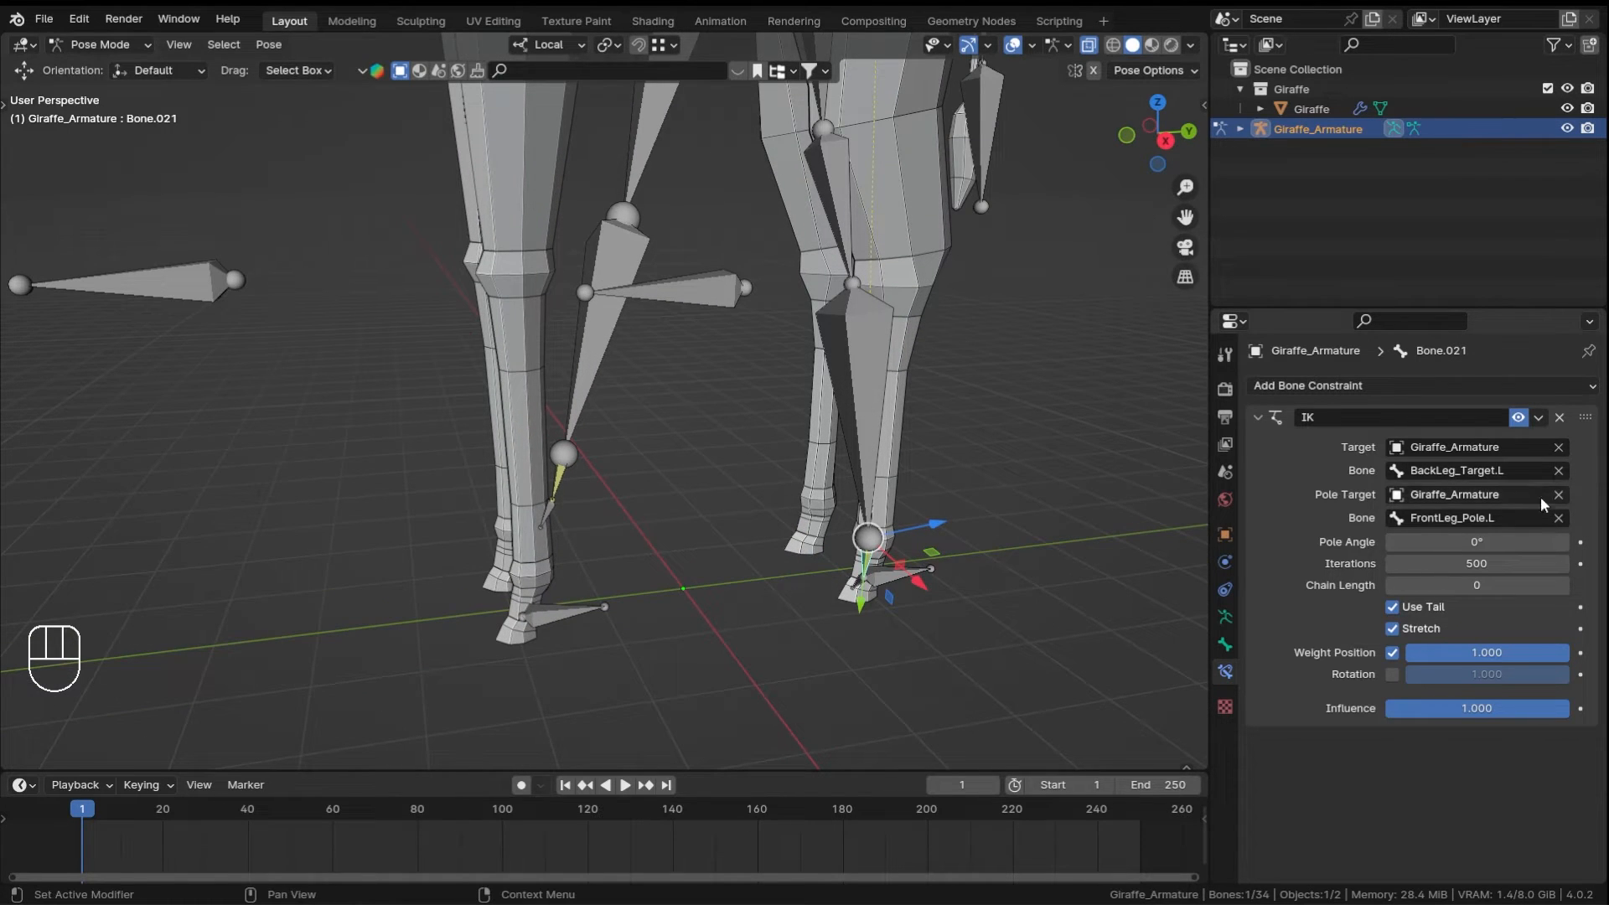
left_click(1561, 527)
- Set BackLeg_Pole.L as the pole bone of the back left foot bone's IK constraint
middle_click_drag(844, 439, 766, 396, "shift")
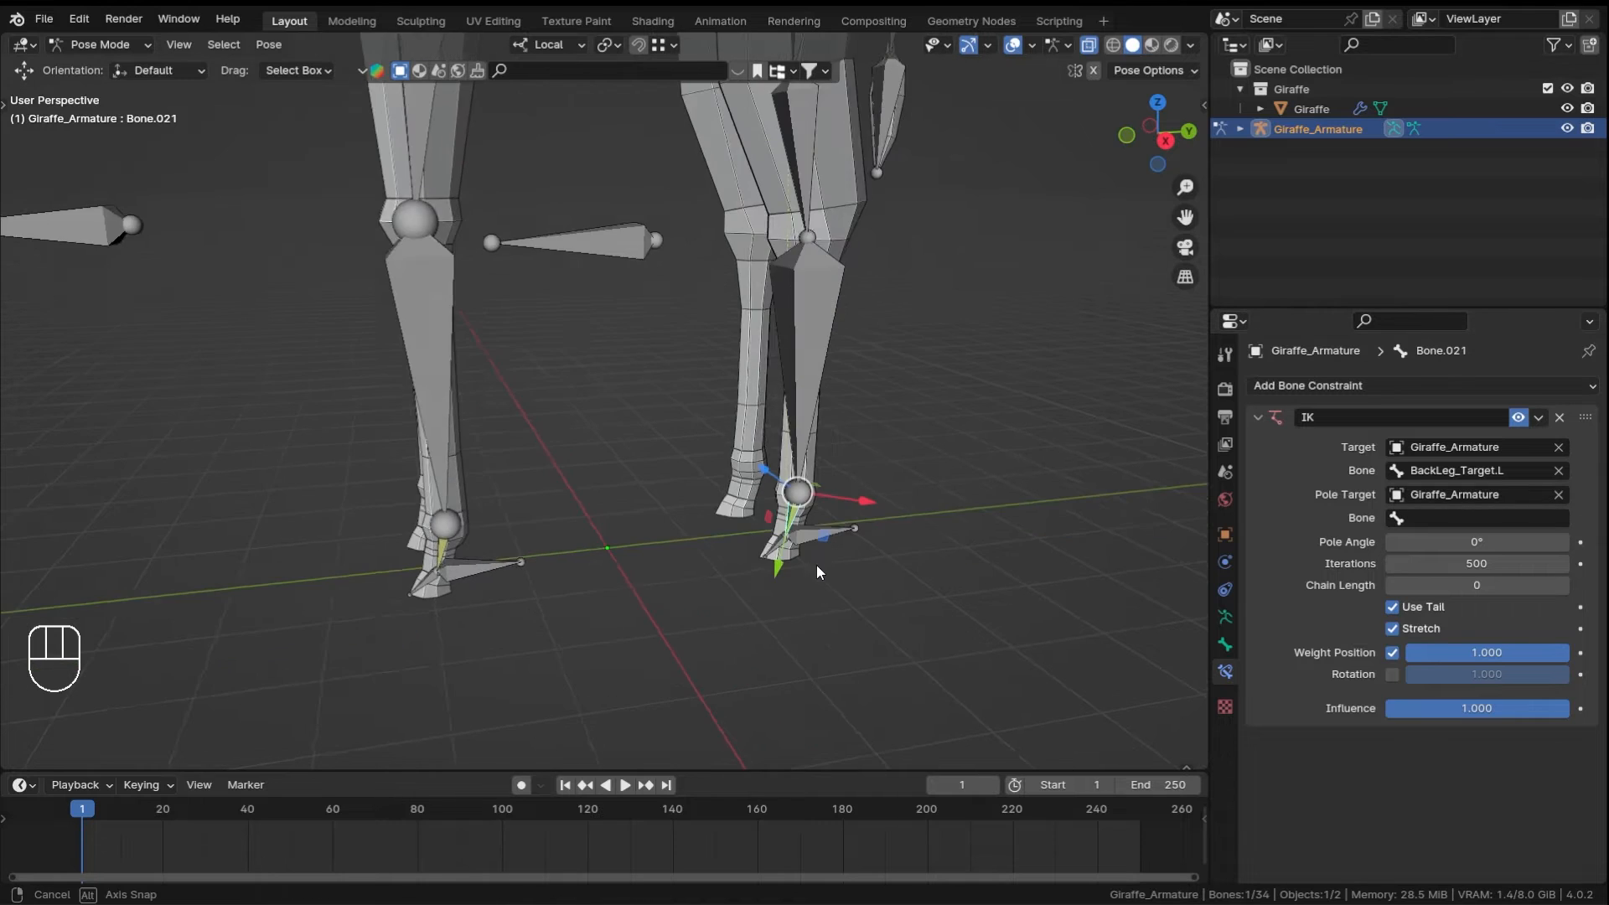
middle_click_drag(817, 569, 790, 536)
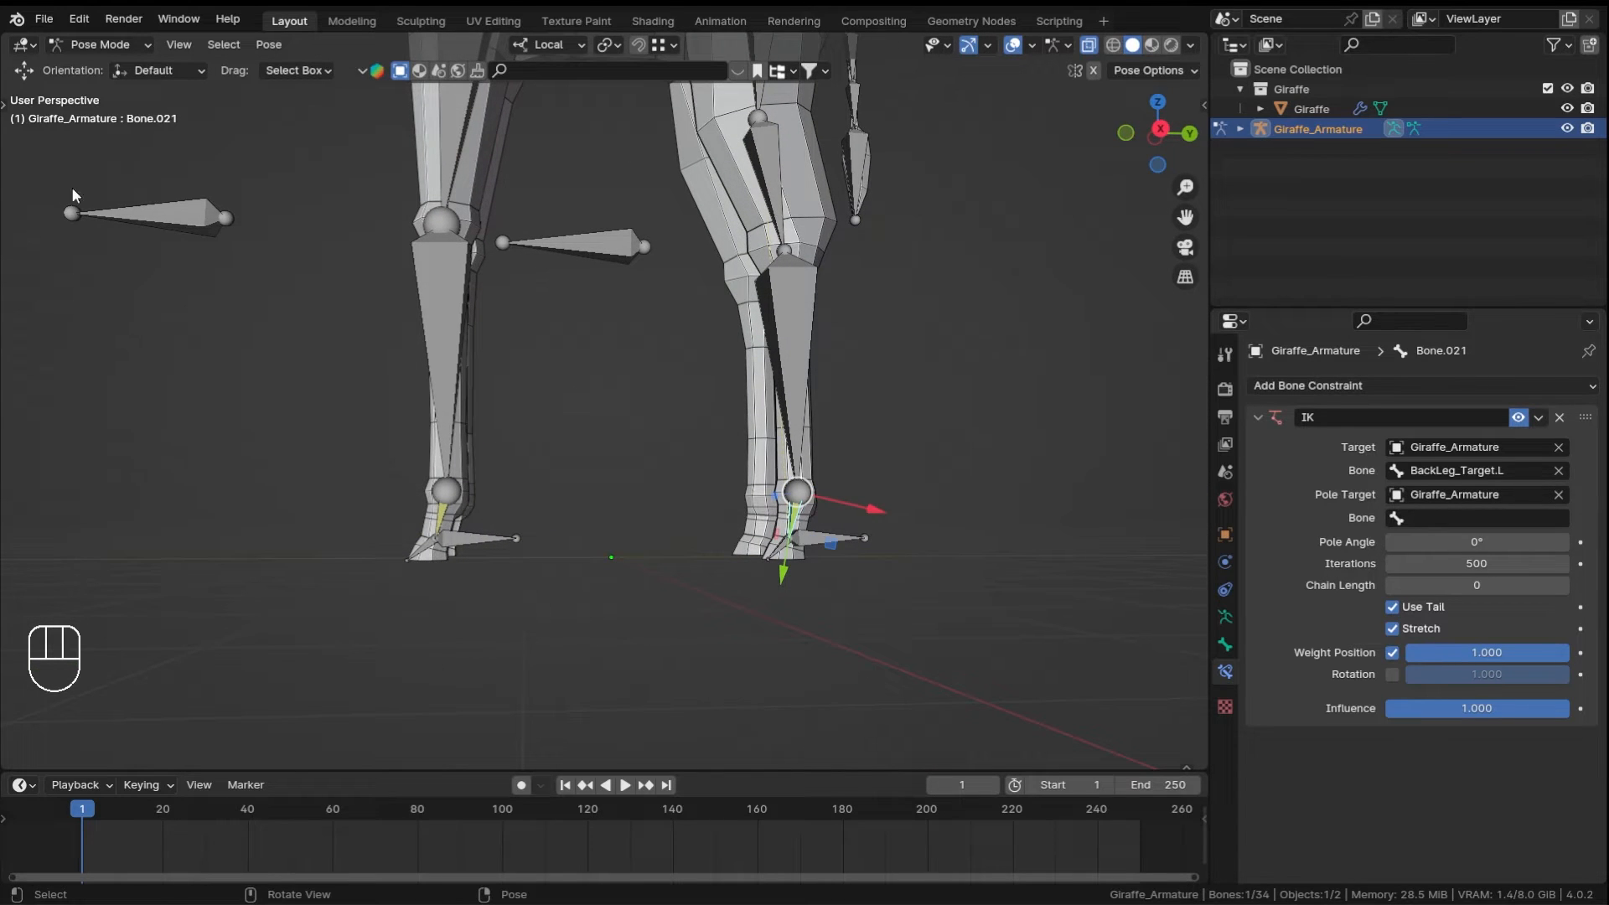
left_click(1505, 518)
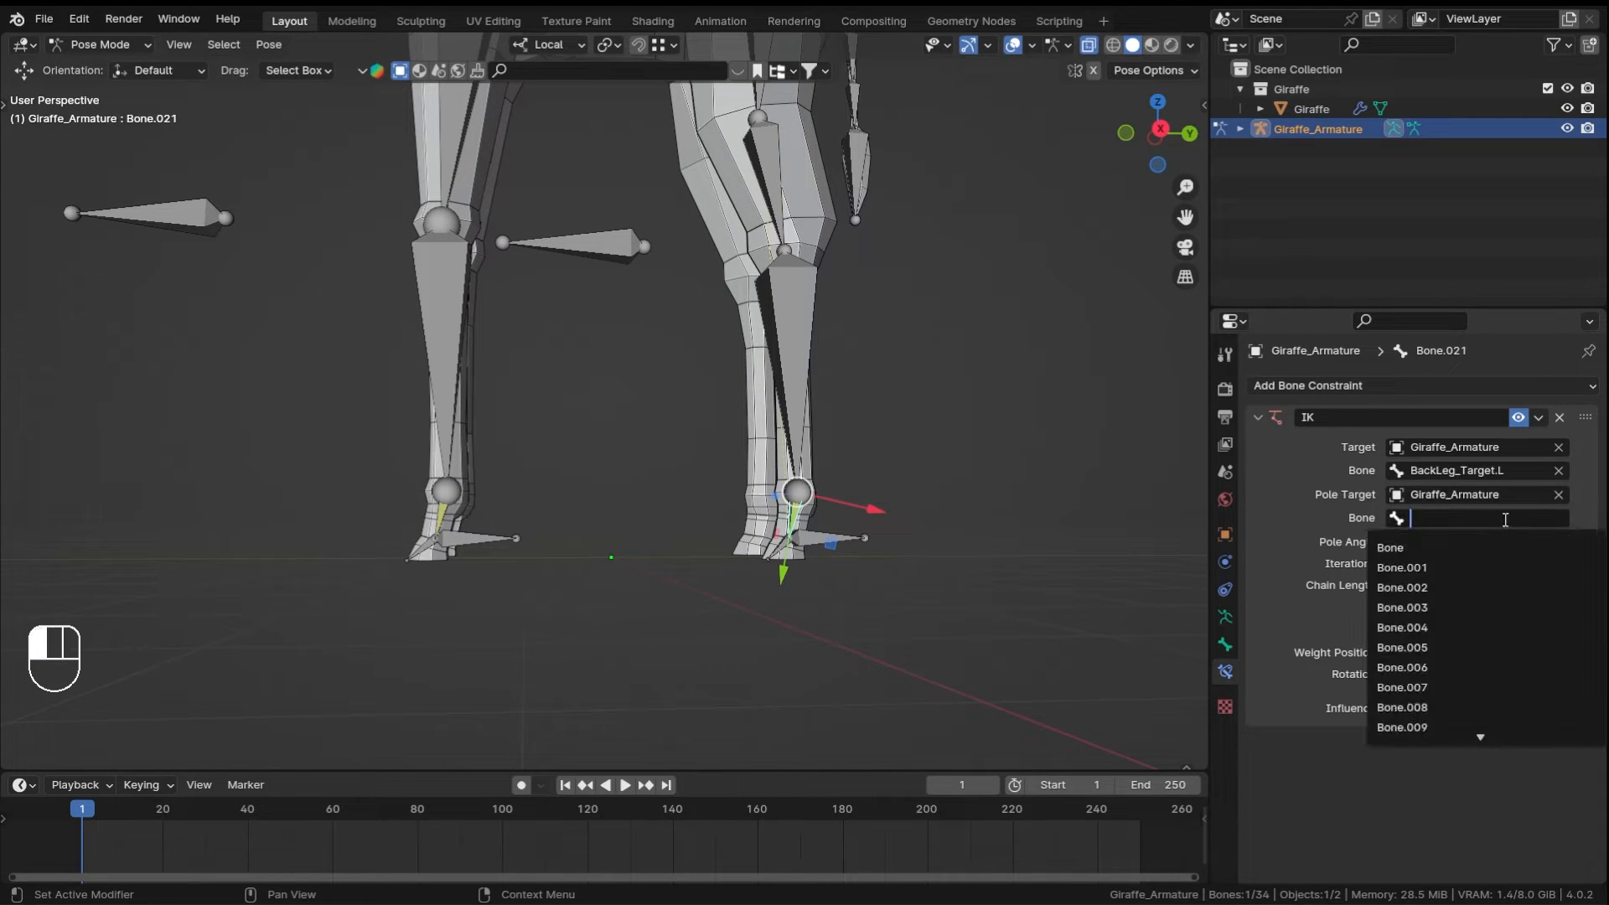
type("pole")
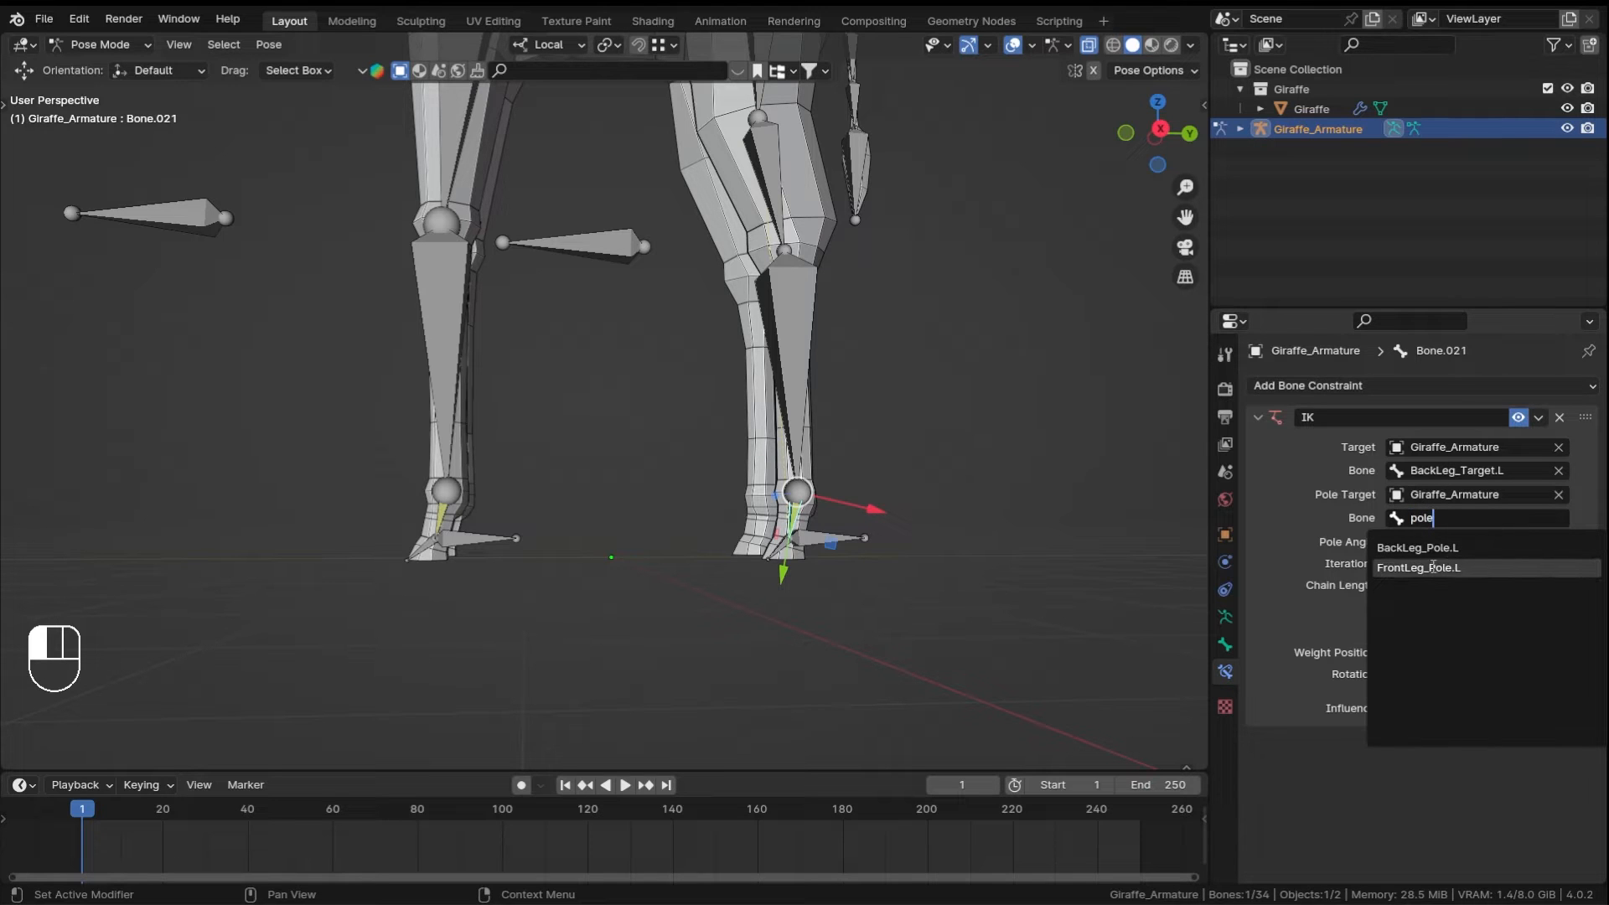
left_click(1450, 549)
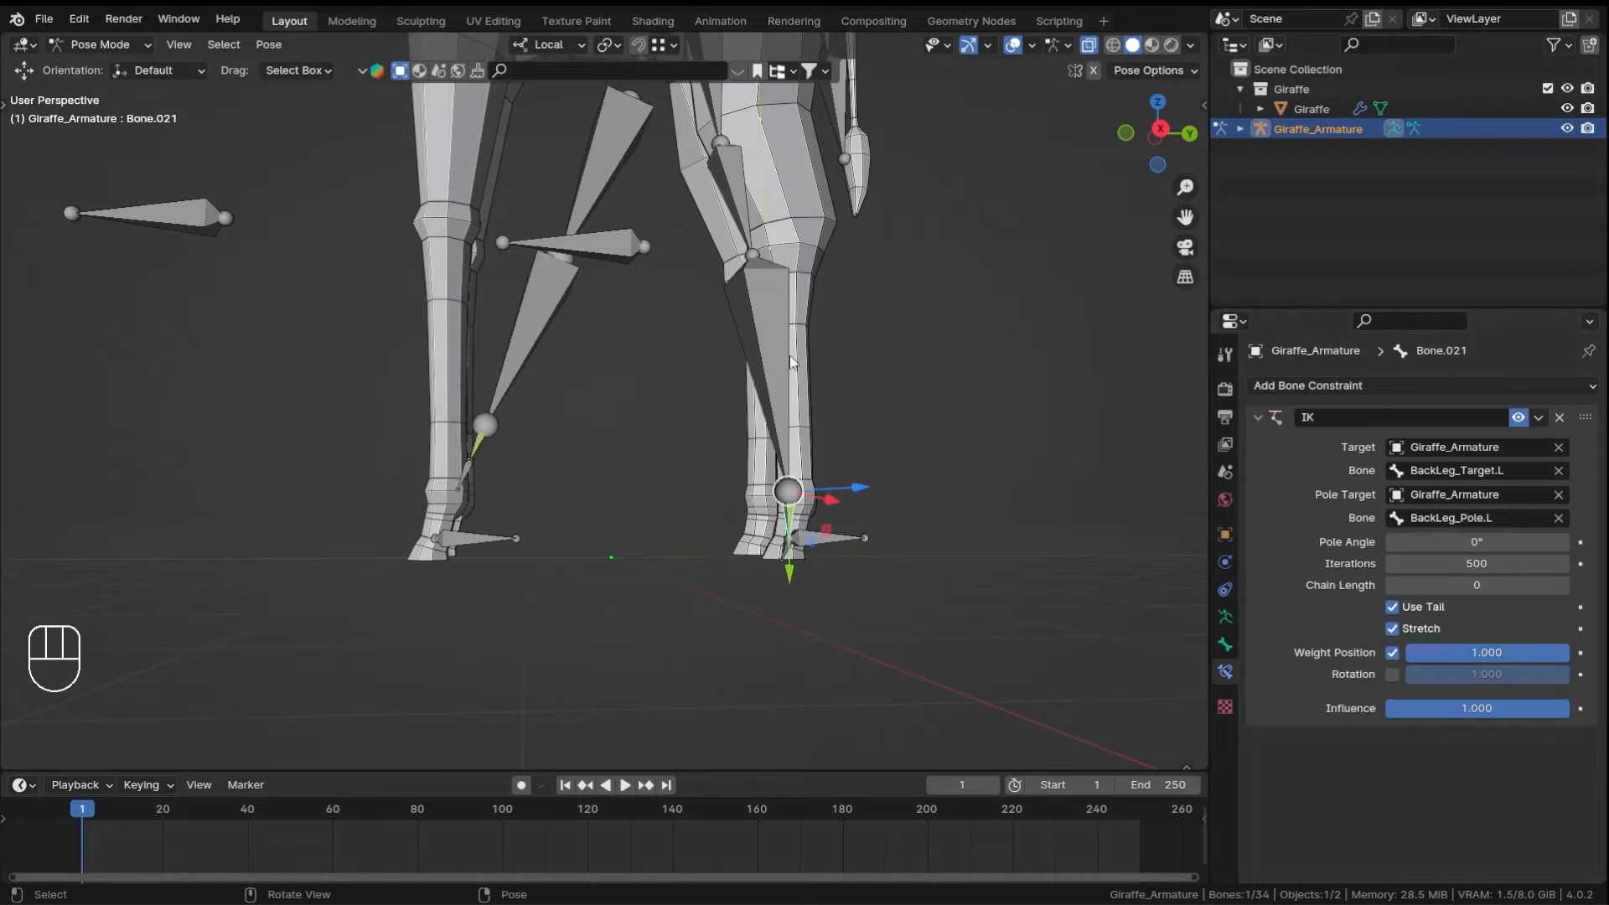
- Raise the chain length of the back left foot bone's IK constraint to 4, checking the chain's reach in wireframe shading
middle_click_drag(536, 352, 706, 347)
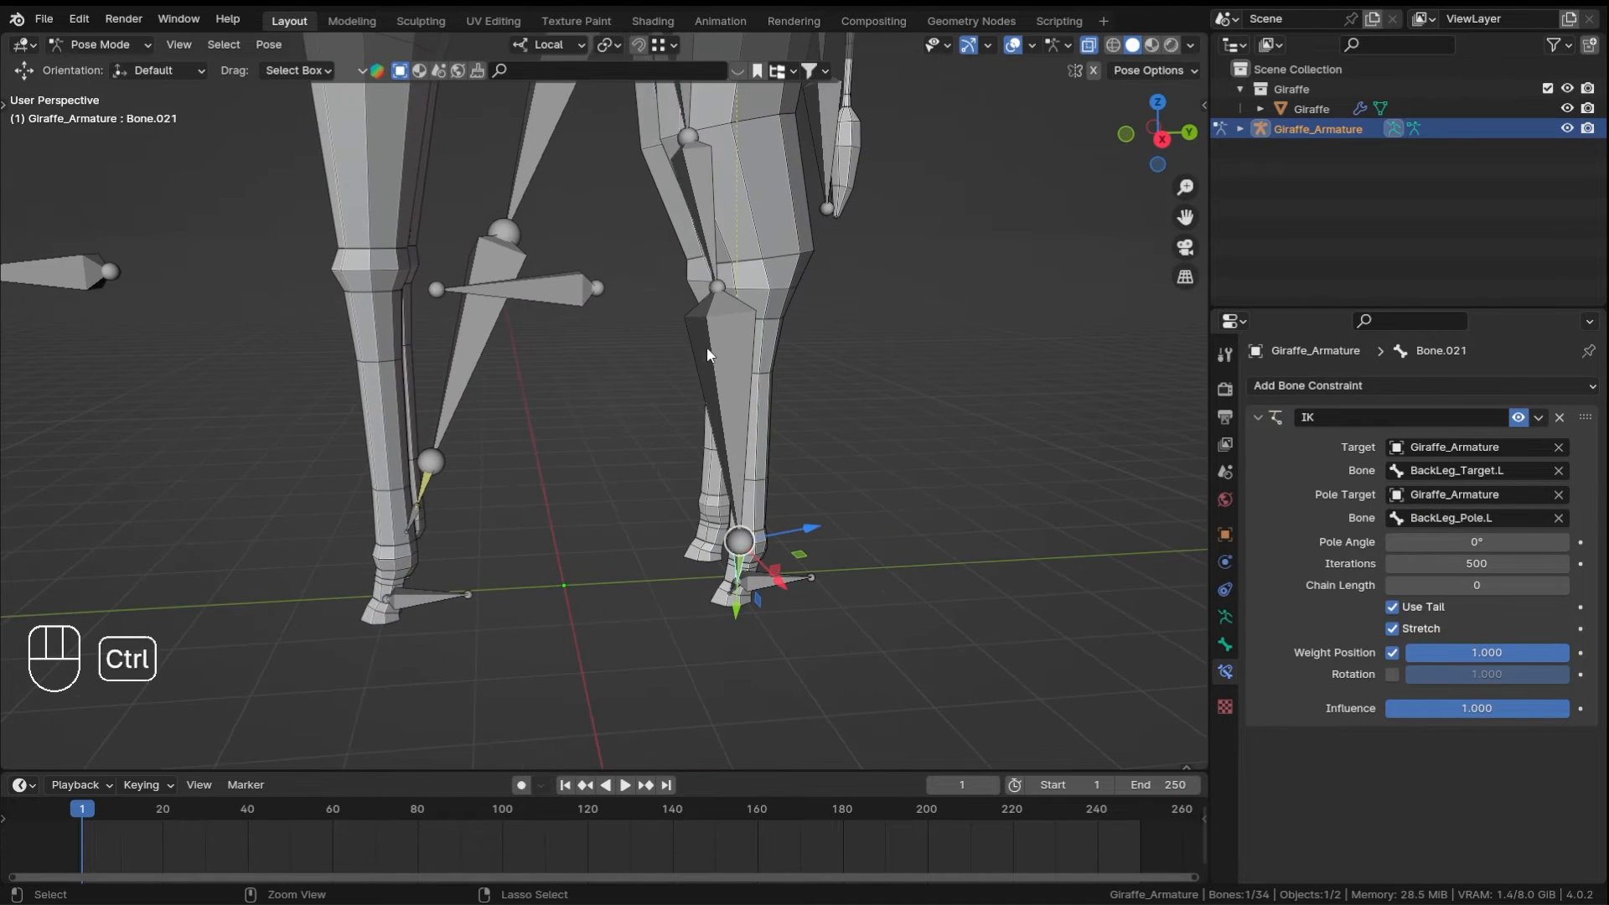
left_click(1564, 586)
left_click(1564, 586)
left_click(1563, 585)
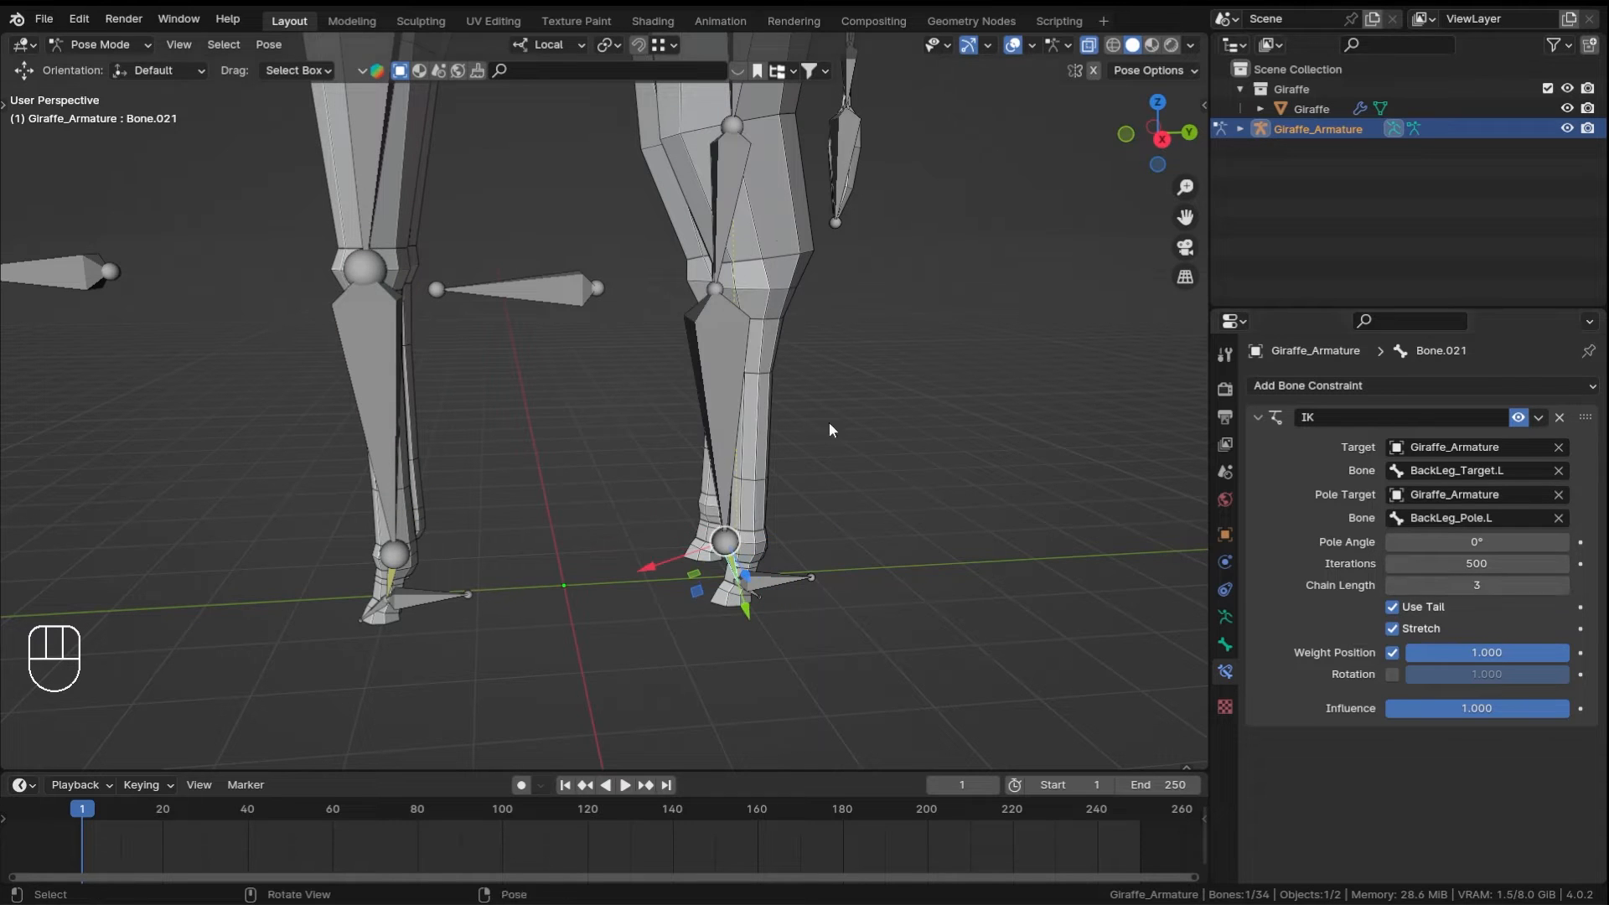
middle_click_drag(780, 553, 701, 189, "ctrl")
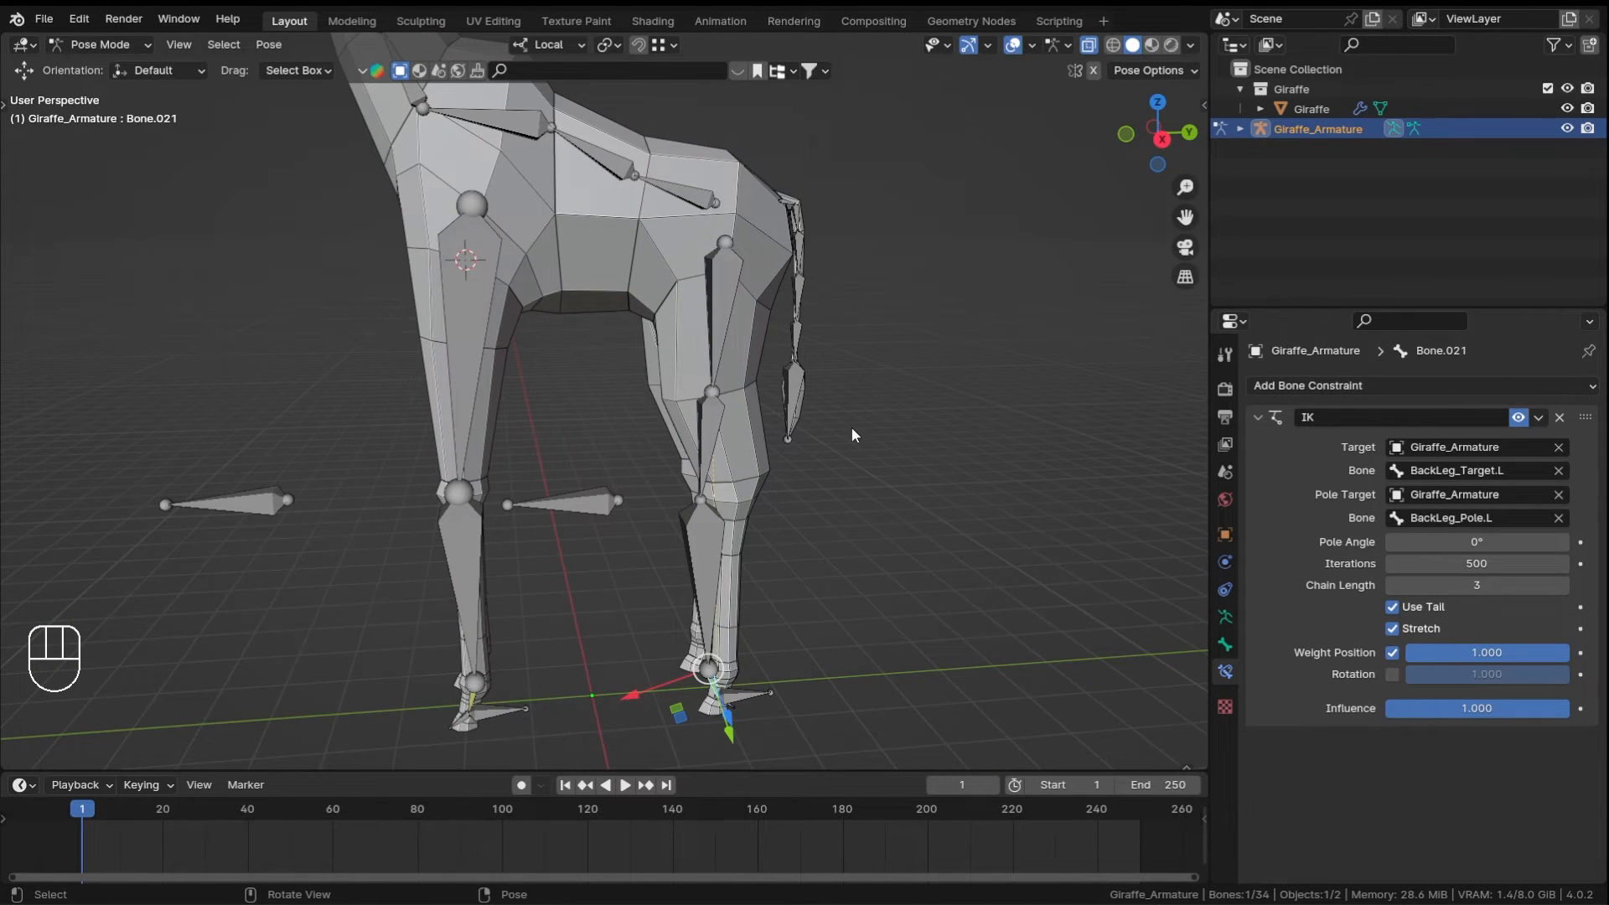
scroll(851, 435, "down", 4)
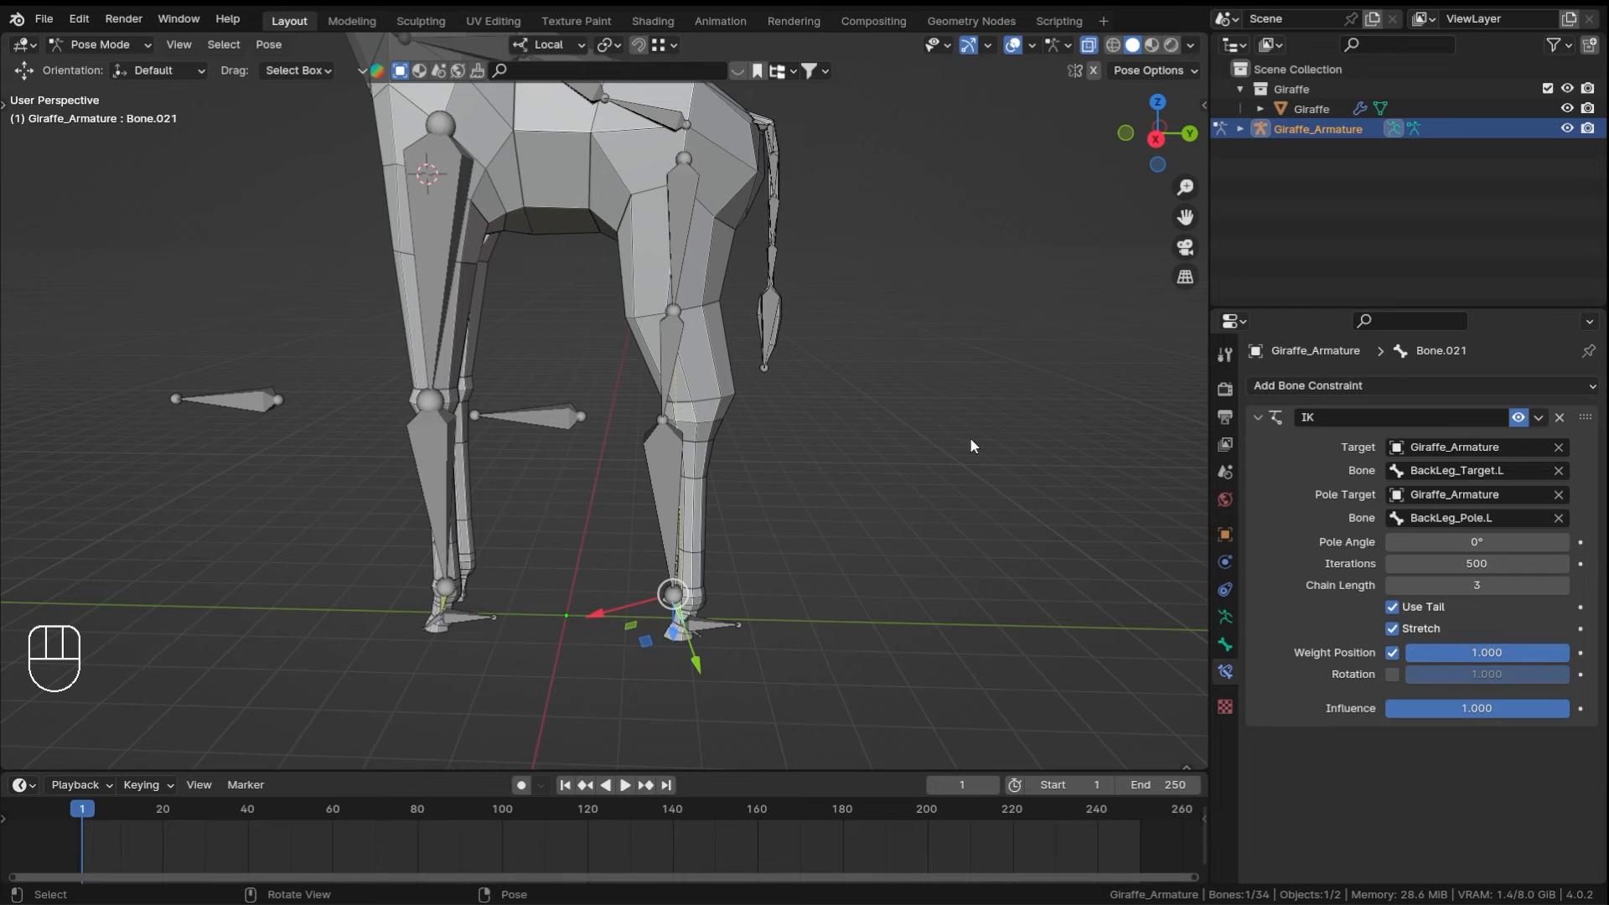
left_click(1564, 584)
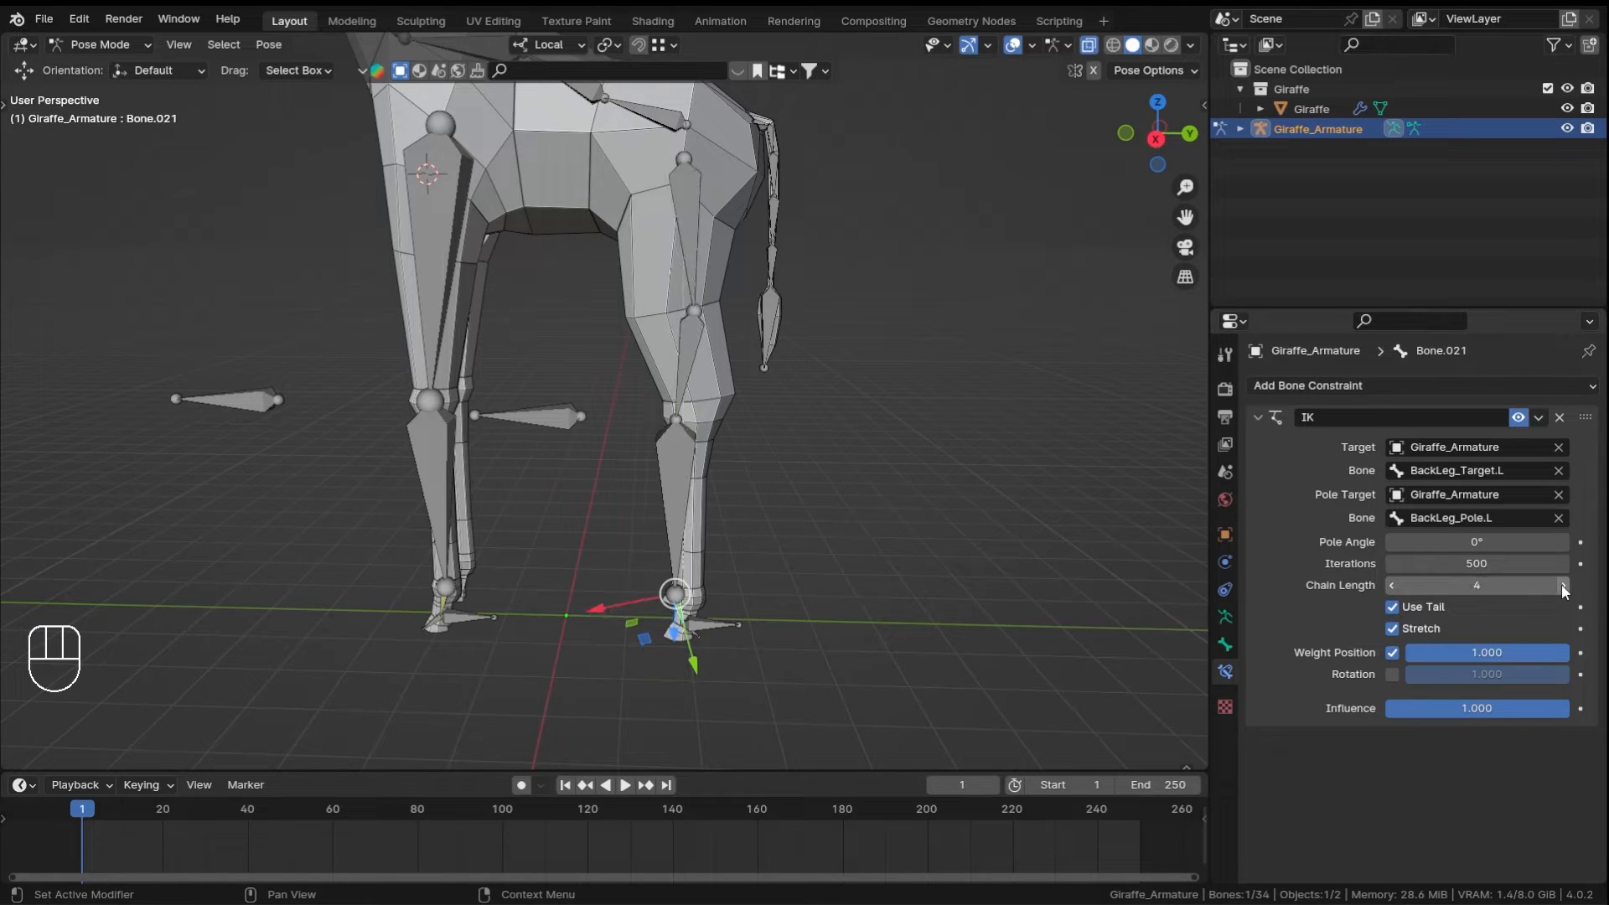
key("z")
left_click(726, 319)
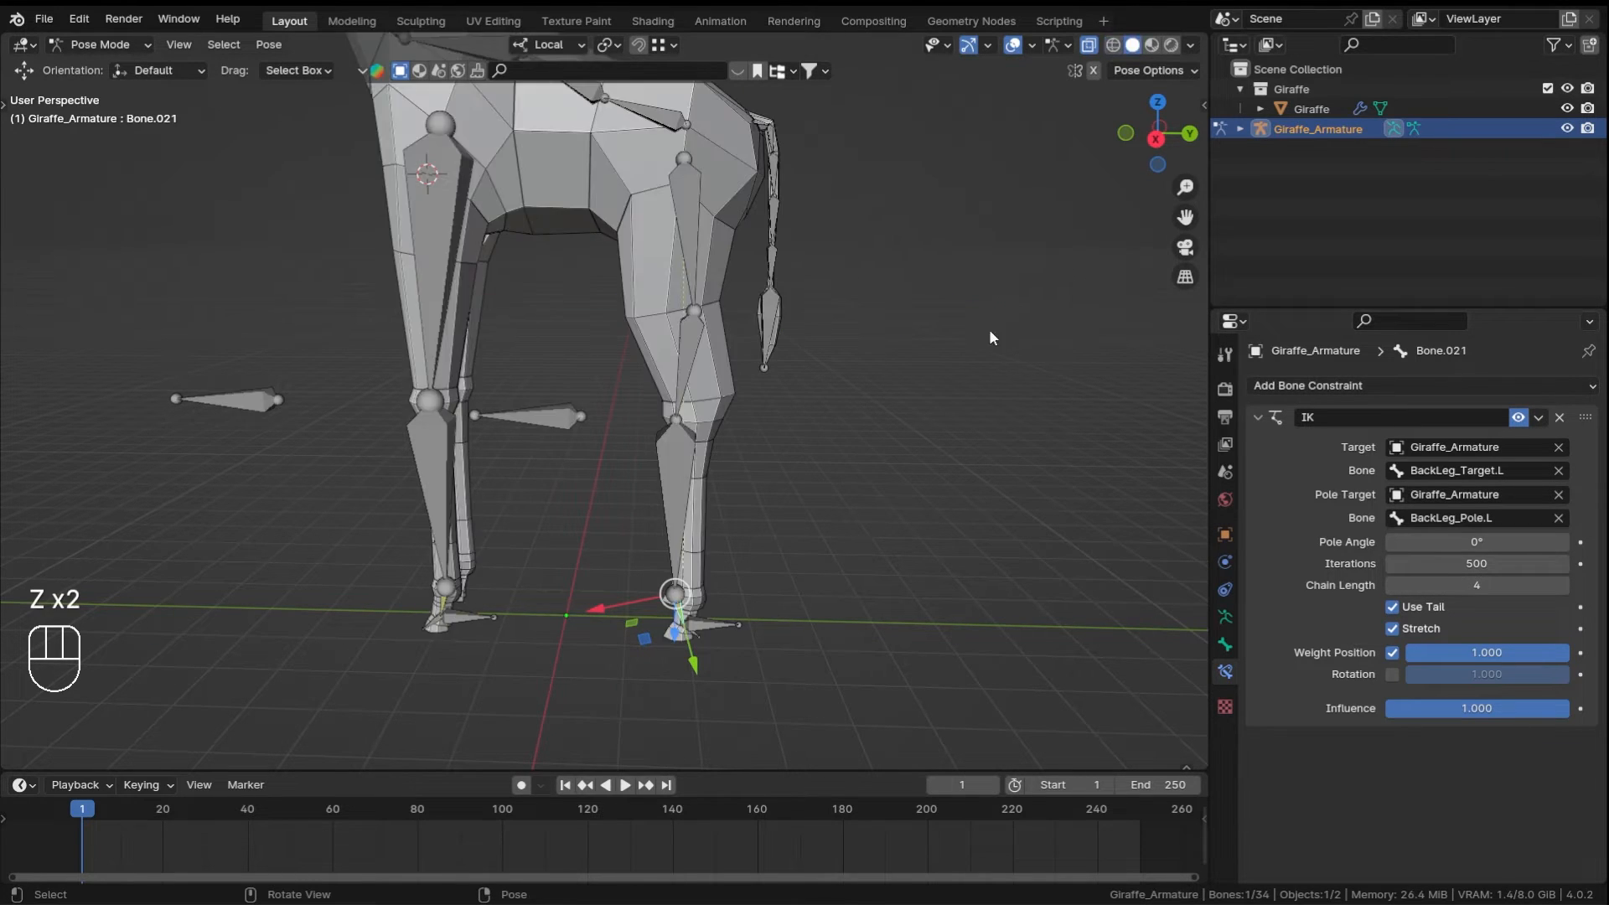
key("shift+z")
- Test the back left leg's IK chain by moving the BackLeg_Target.L bone, and cancel the move
left_click(706, 620)
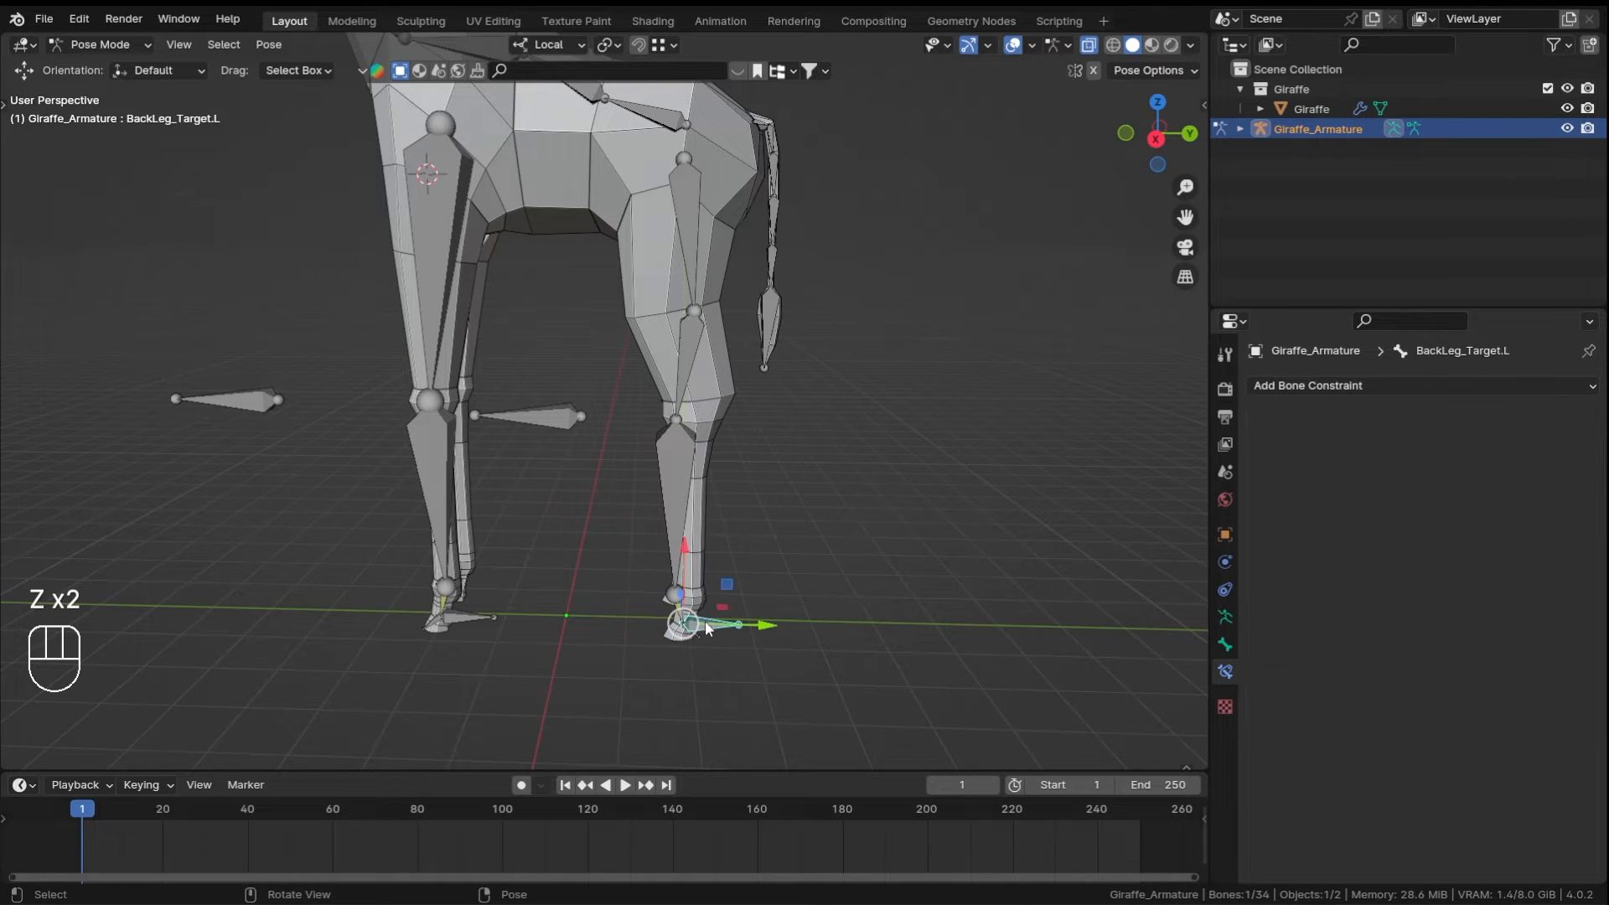
key("g")
right_click(724, 482)
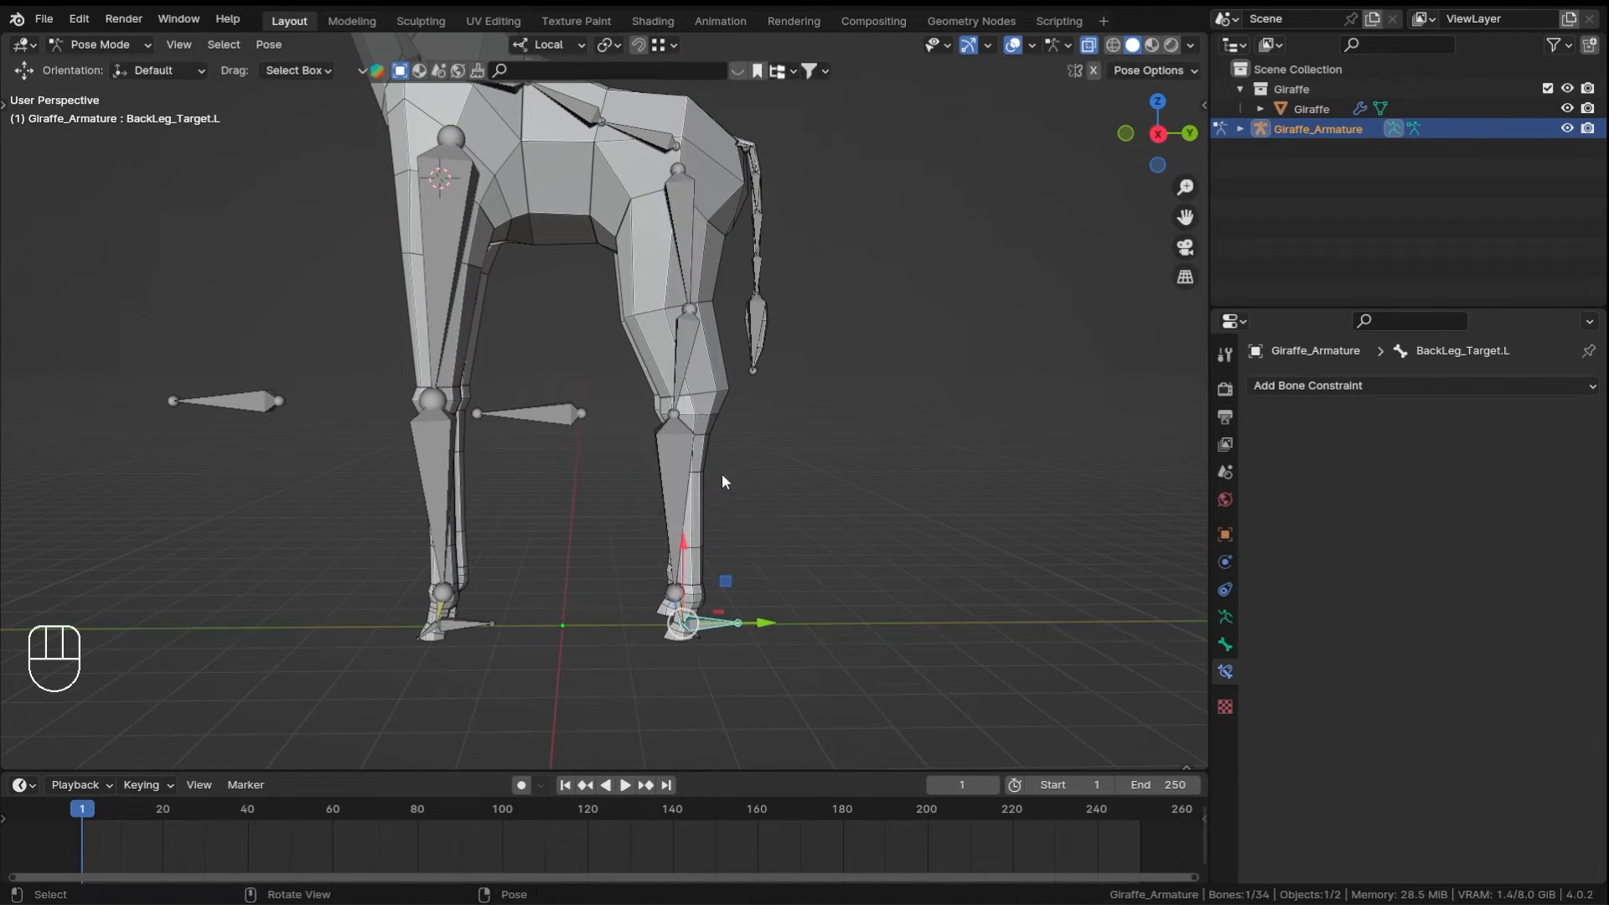
- Try a pole angle of 180° on the back left foot bone's IK constraint, and restore it to 0°
left_click(680, 615)
middle_click_drag(544, 407, 624, 429)
middle_click_drag(624, 429, 704, 522, "ctrl")
left_click_drag(1428, 543, 1592, 542)
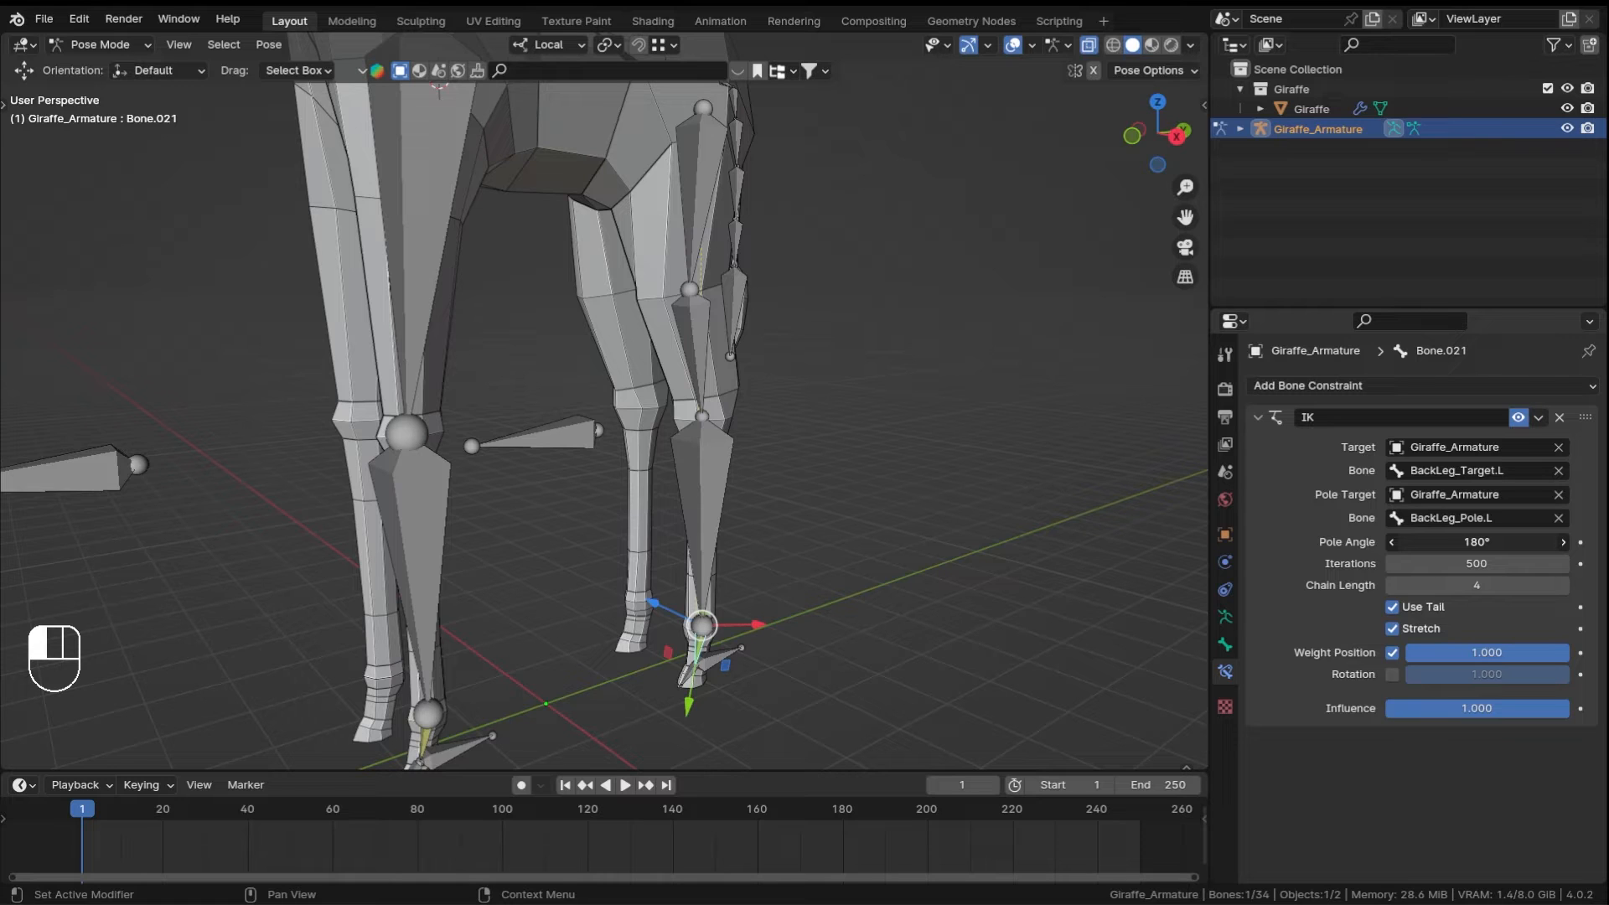
left_click_drag(1592, 542, 1426, 542)
key("Escape")
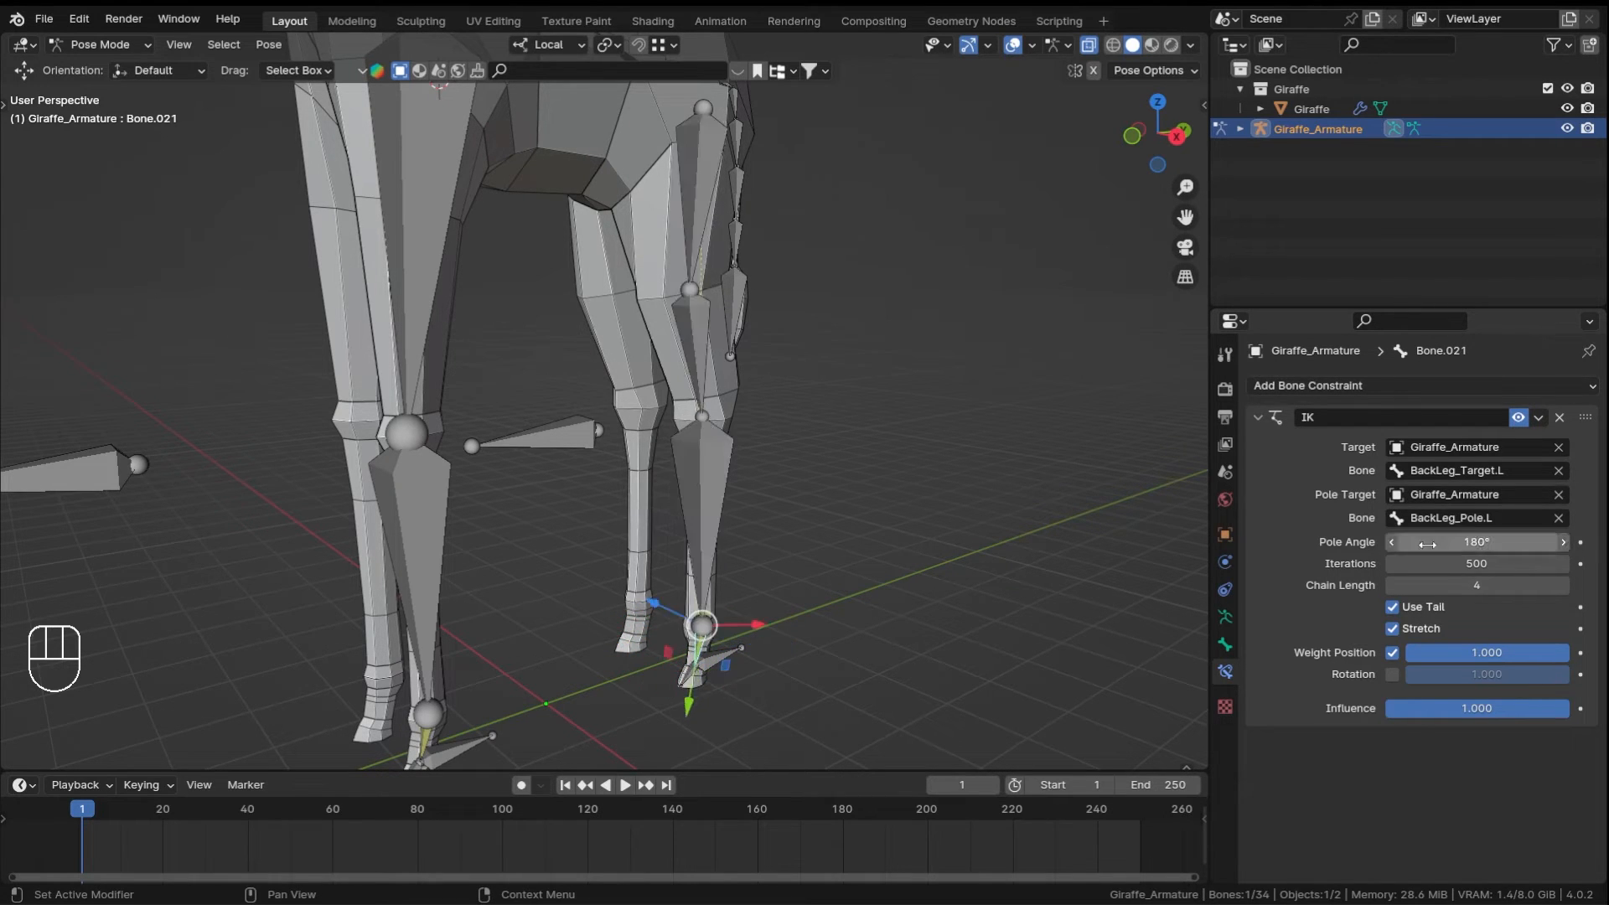
double_click(1456, 546)
key("Return")
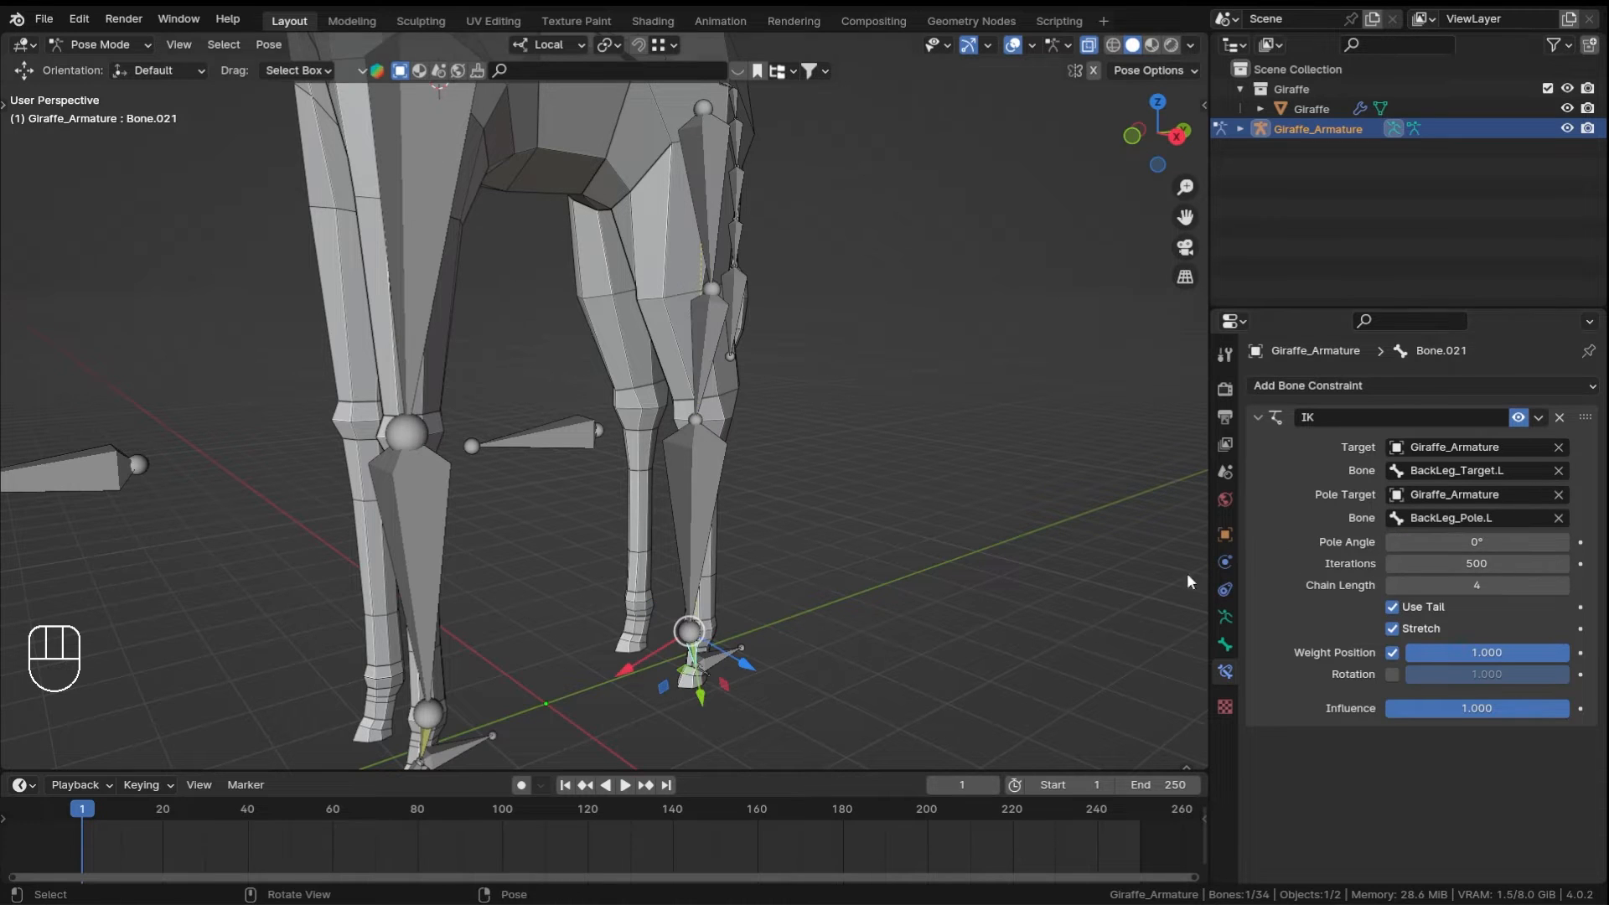
middle_click_drag(697, 403, 762, 400)
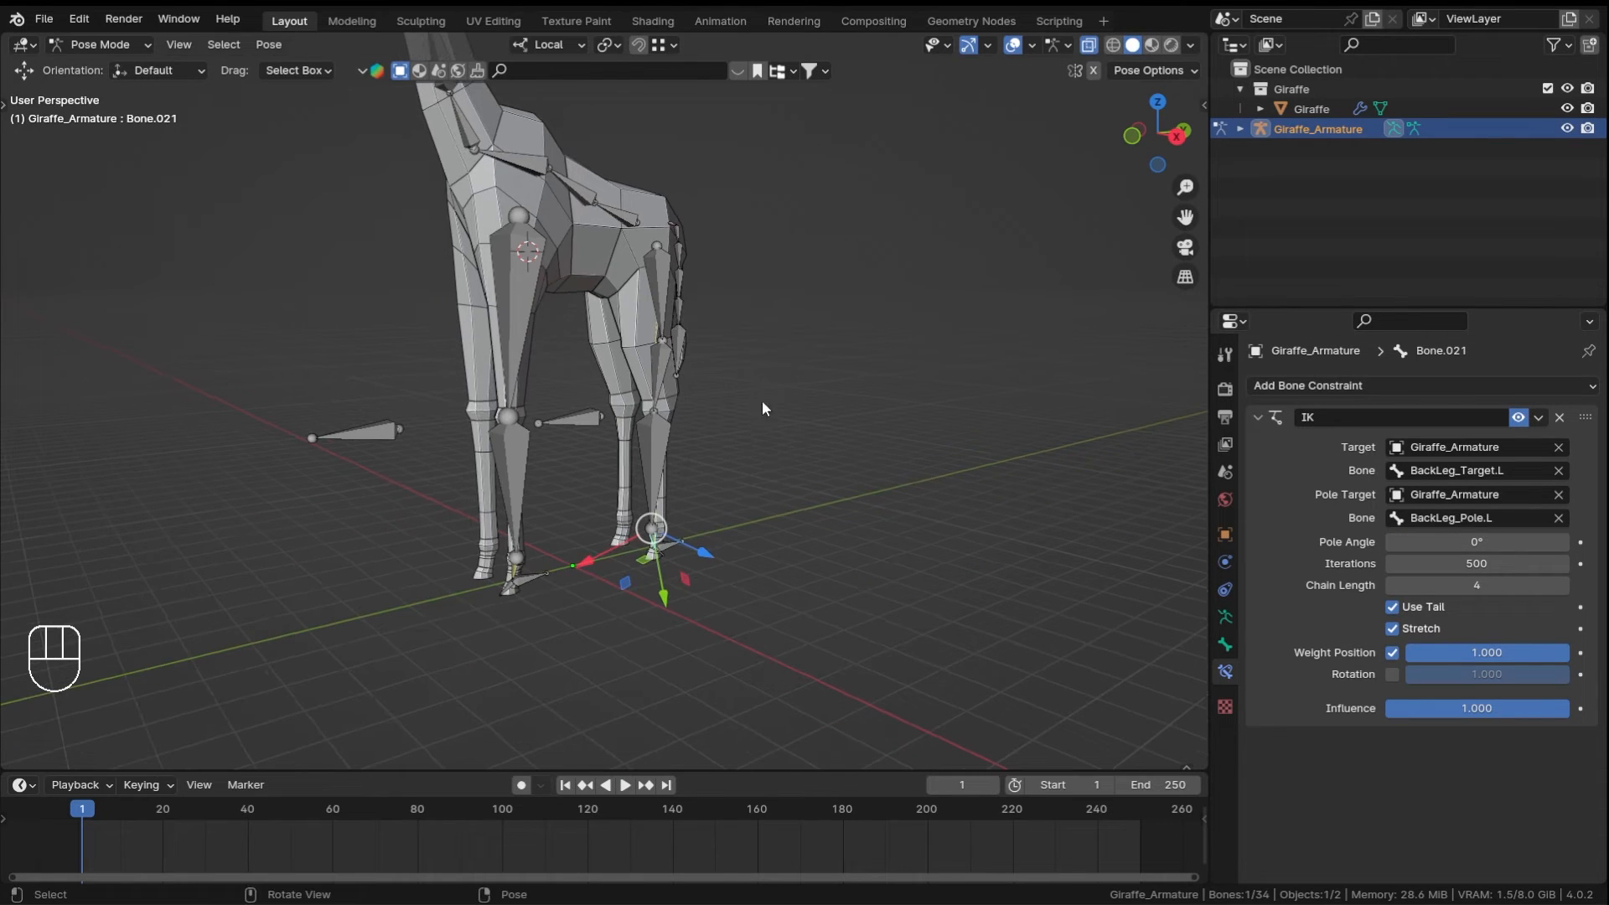
- Recalculate the roll of all armature bones to the view axis in the right orthographic view, and return to Pose Mode
left_click(800, 379)
key("Tab")
key("a")
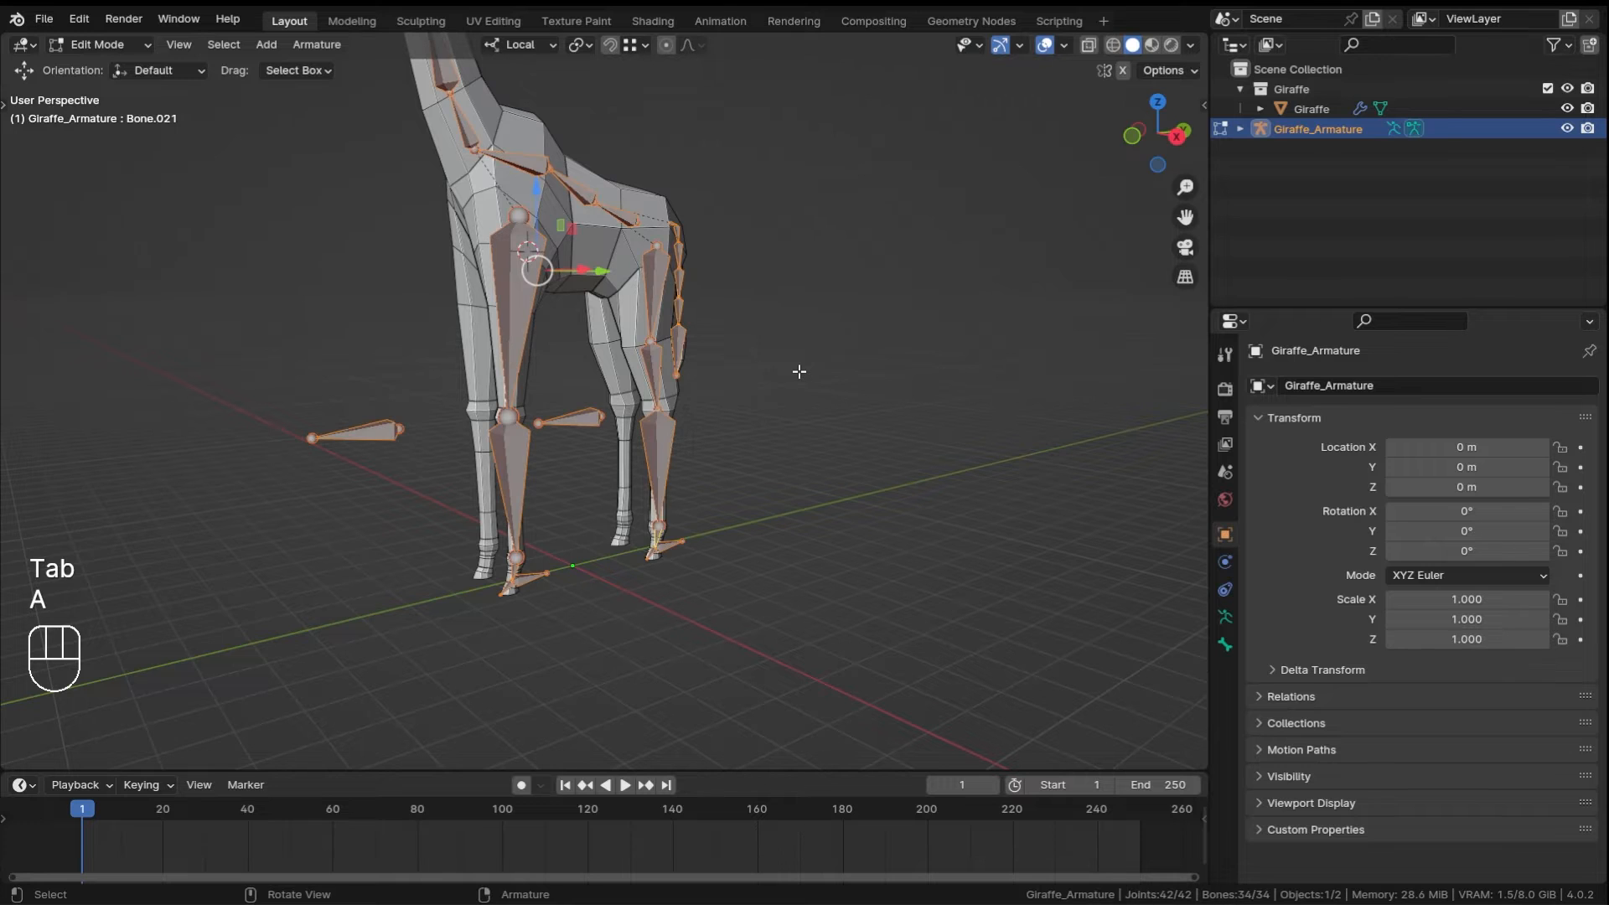
middle_click_drag(801, 370, 861, 494)
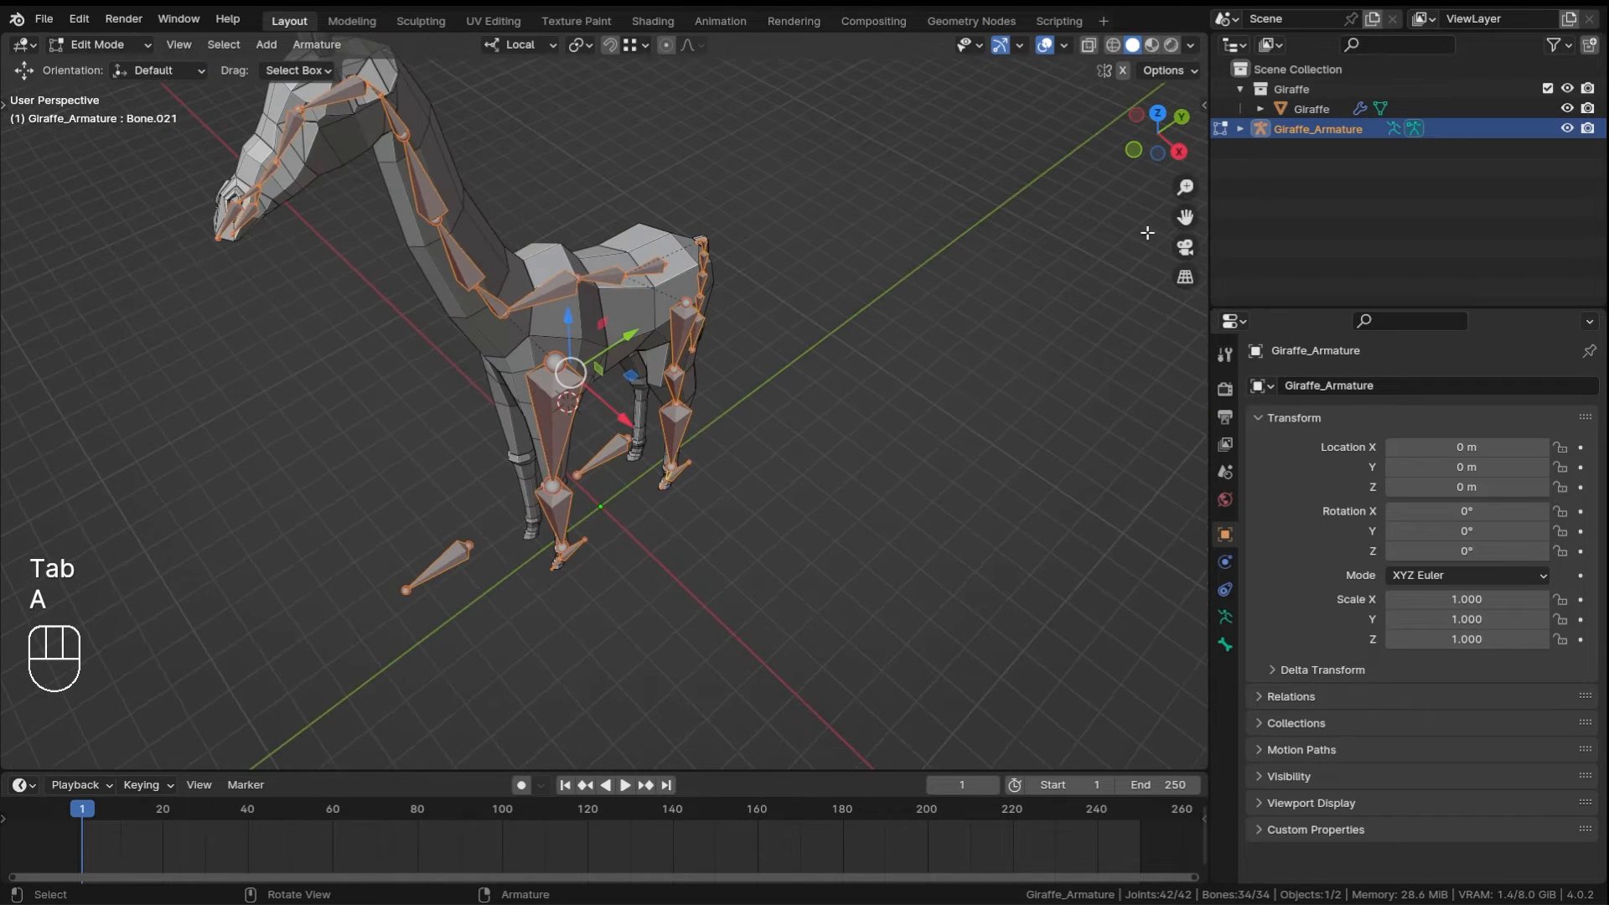
left_click(1183, 156)
middle_click_drag(793, 252, 845, 266, "ctrl")
key("shift+n")
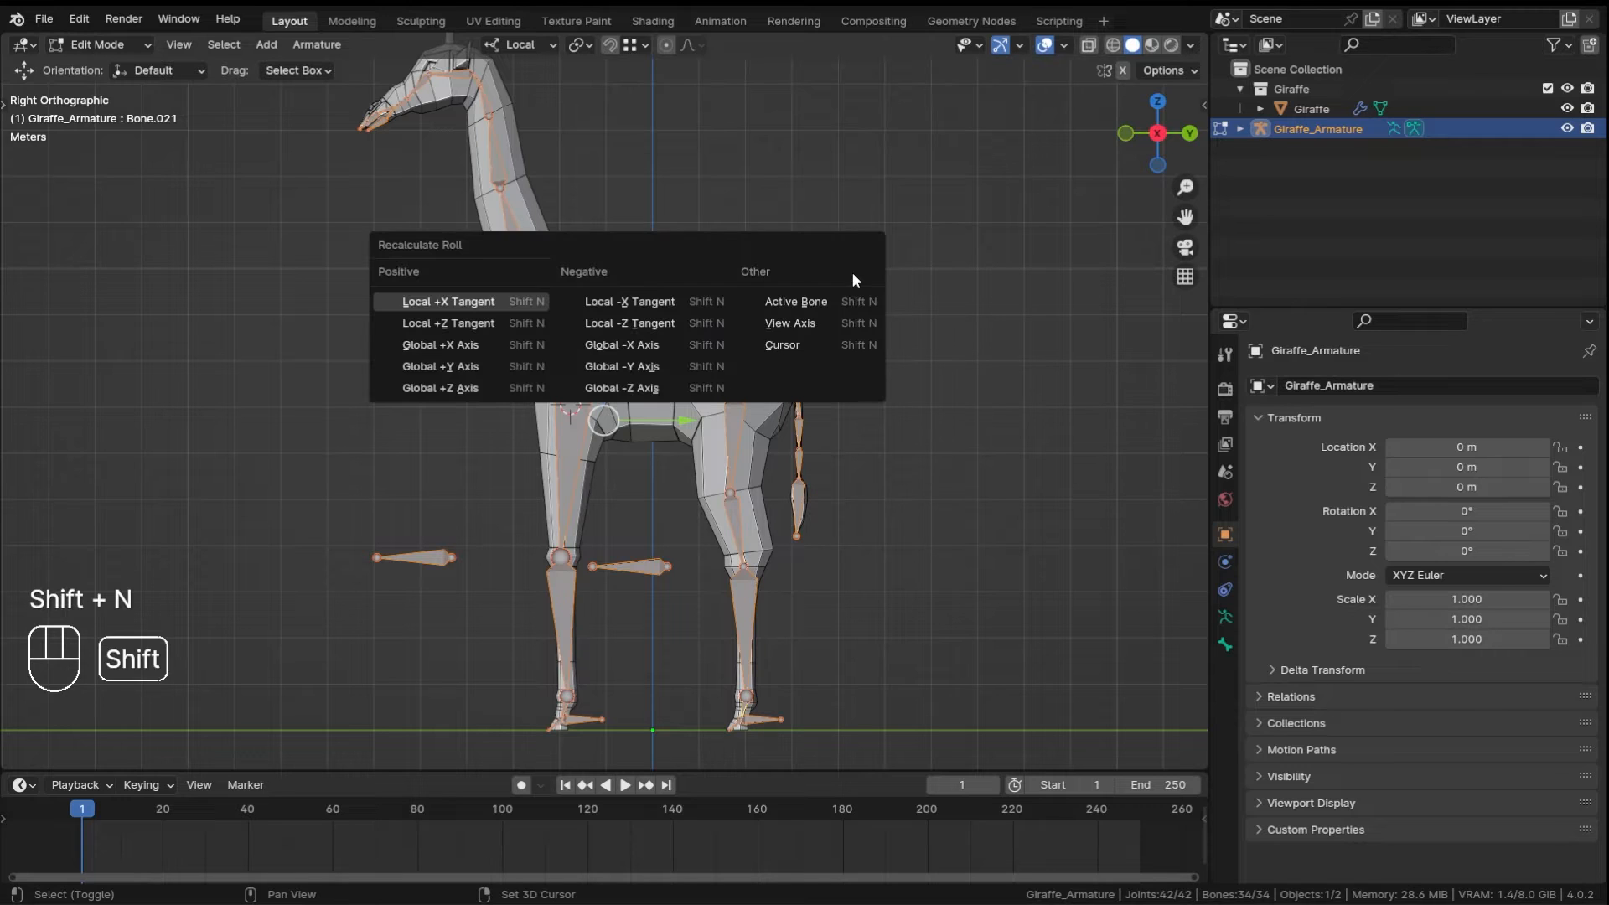
left_click(799, 323)
middle_click_drag(743, 297, 851, 401)
key("ctrl+Tab")
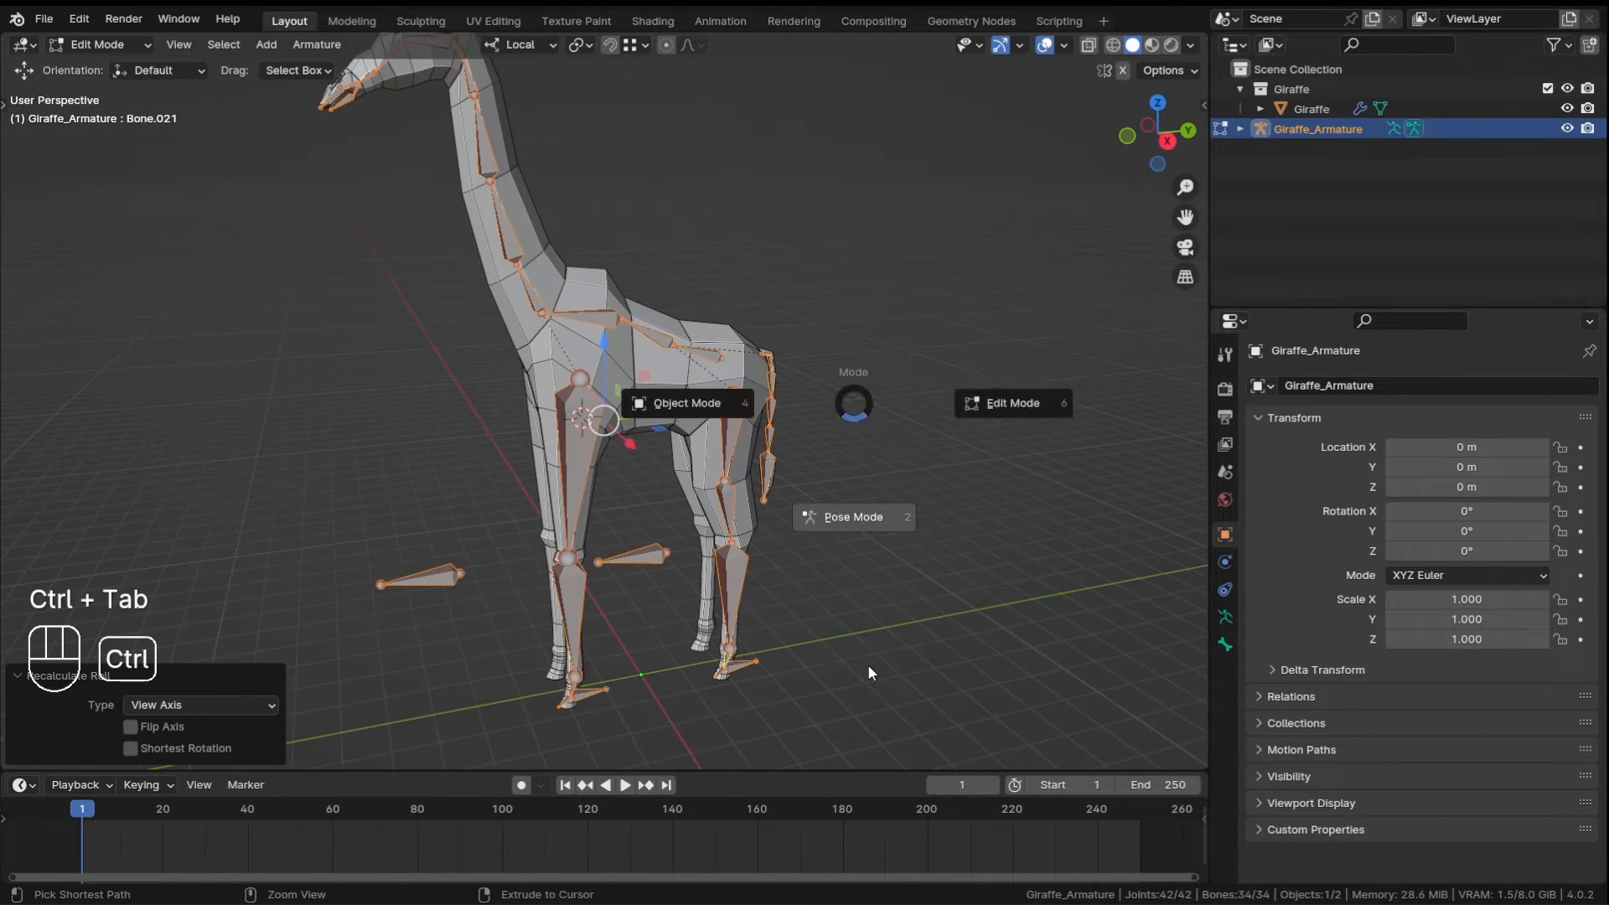
left_click(869, 673)
- Examine the roll values of the back left leg's lower and foot bones in Edit Mode, and return to Pose Mode
scroll(763, 558, "up", 6)
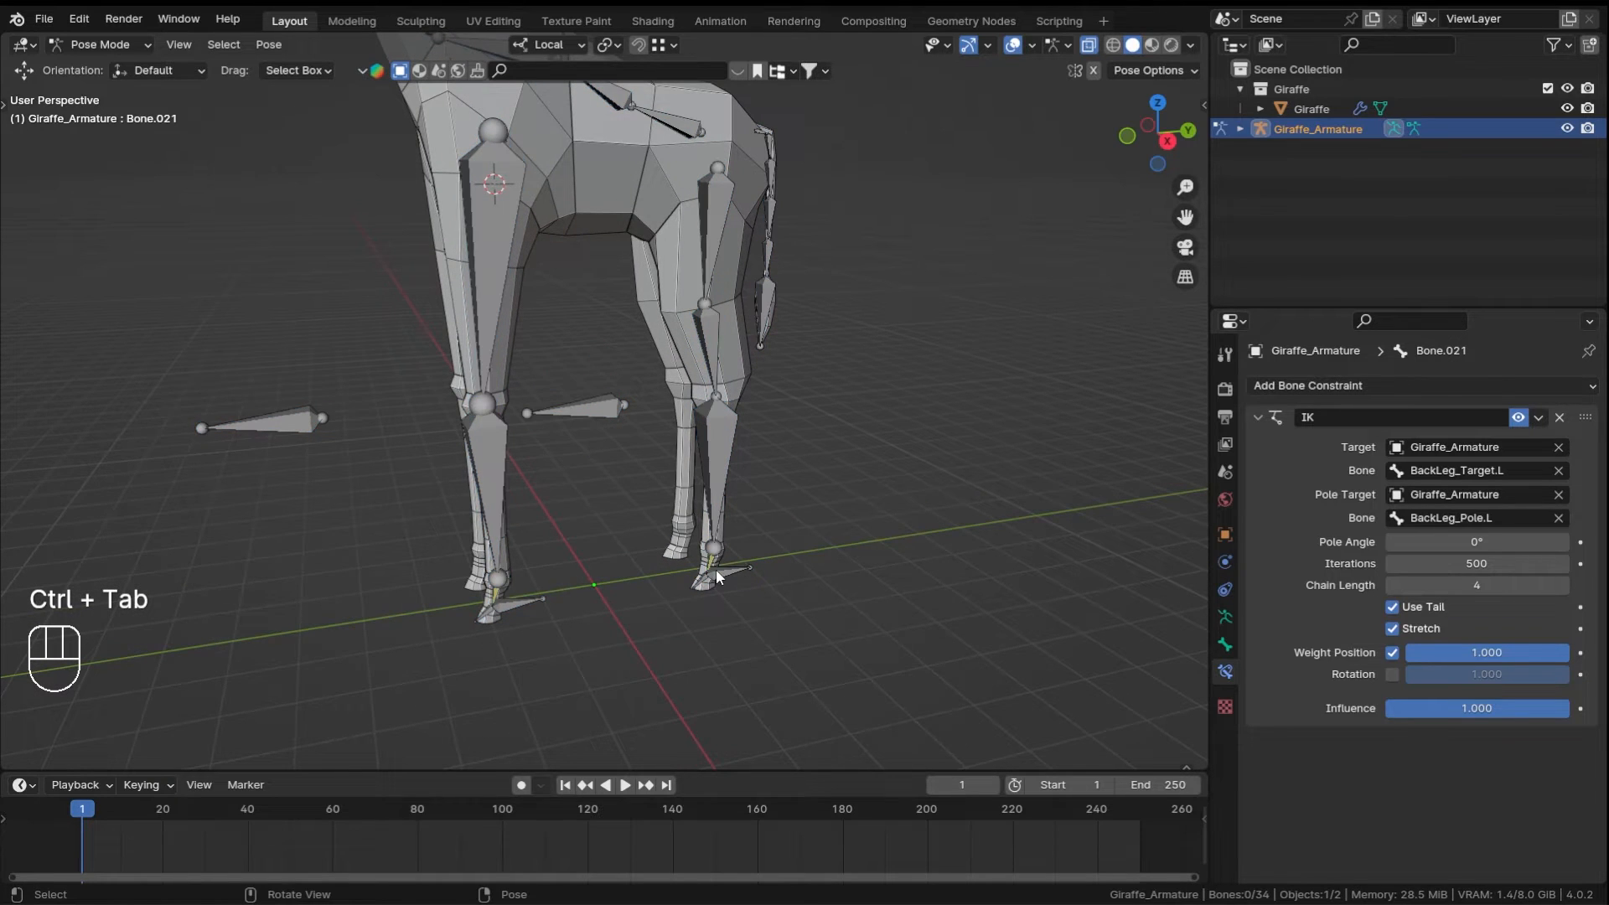
scroll(737, 545, "up", 2)
left_click(746, 551)
key("Tab")
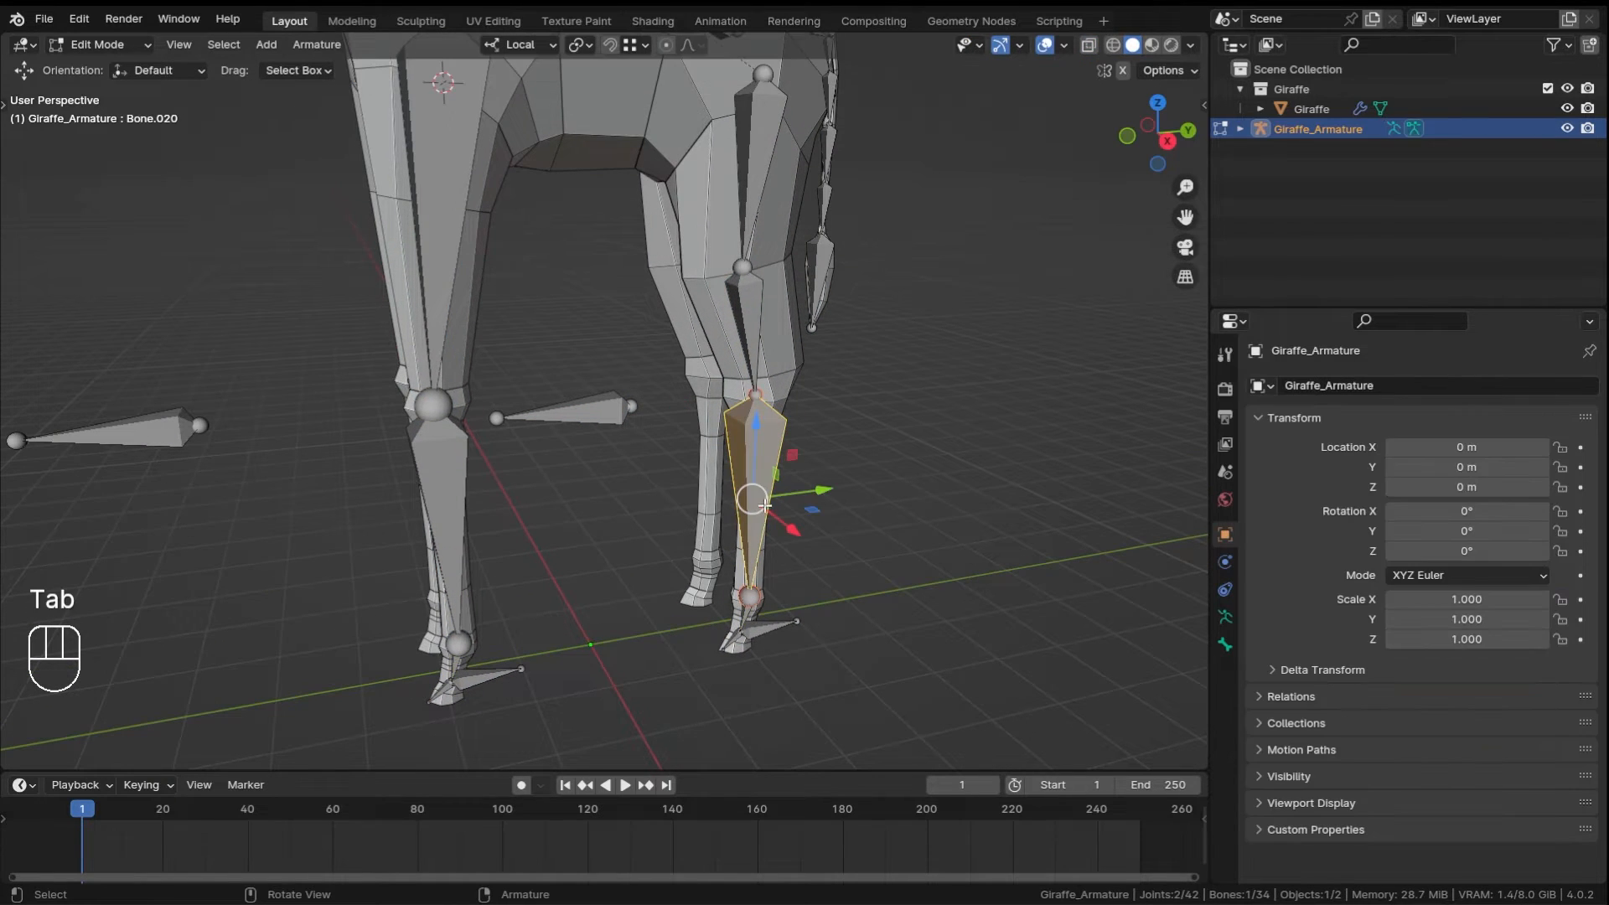
key("n")
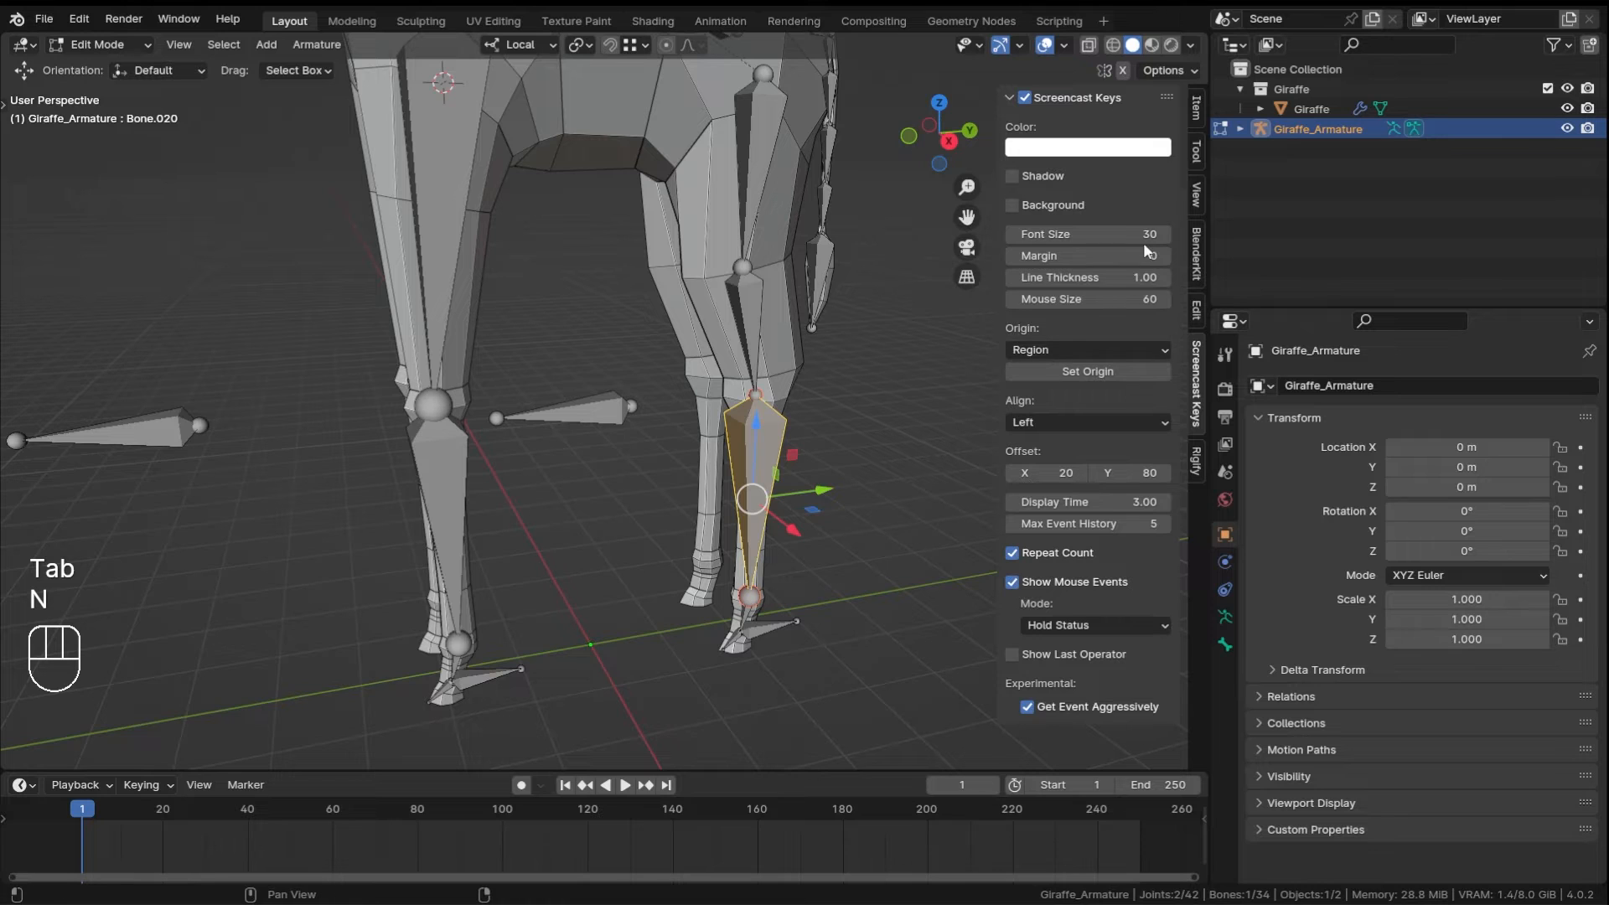
left_click(1195, 107)
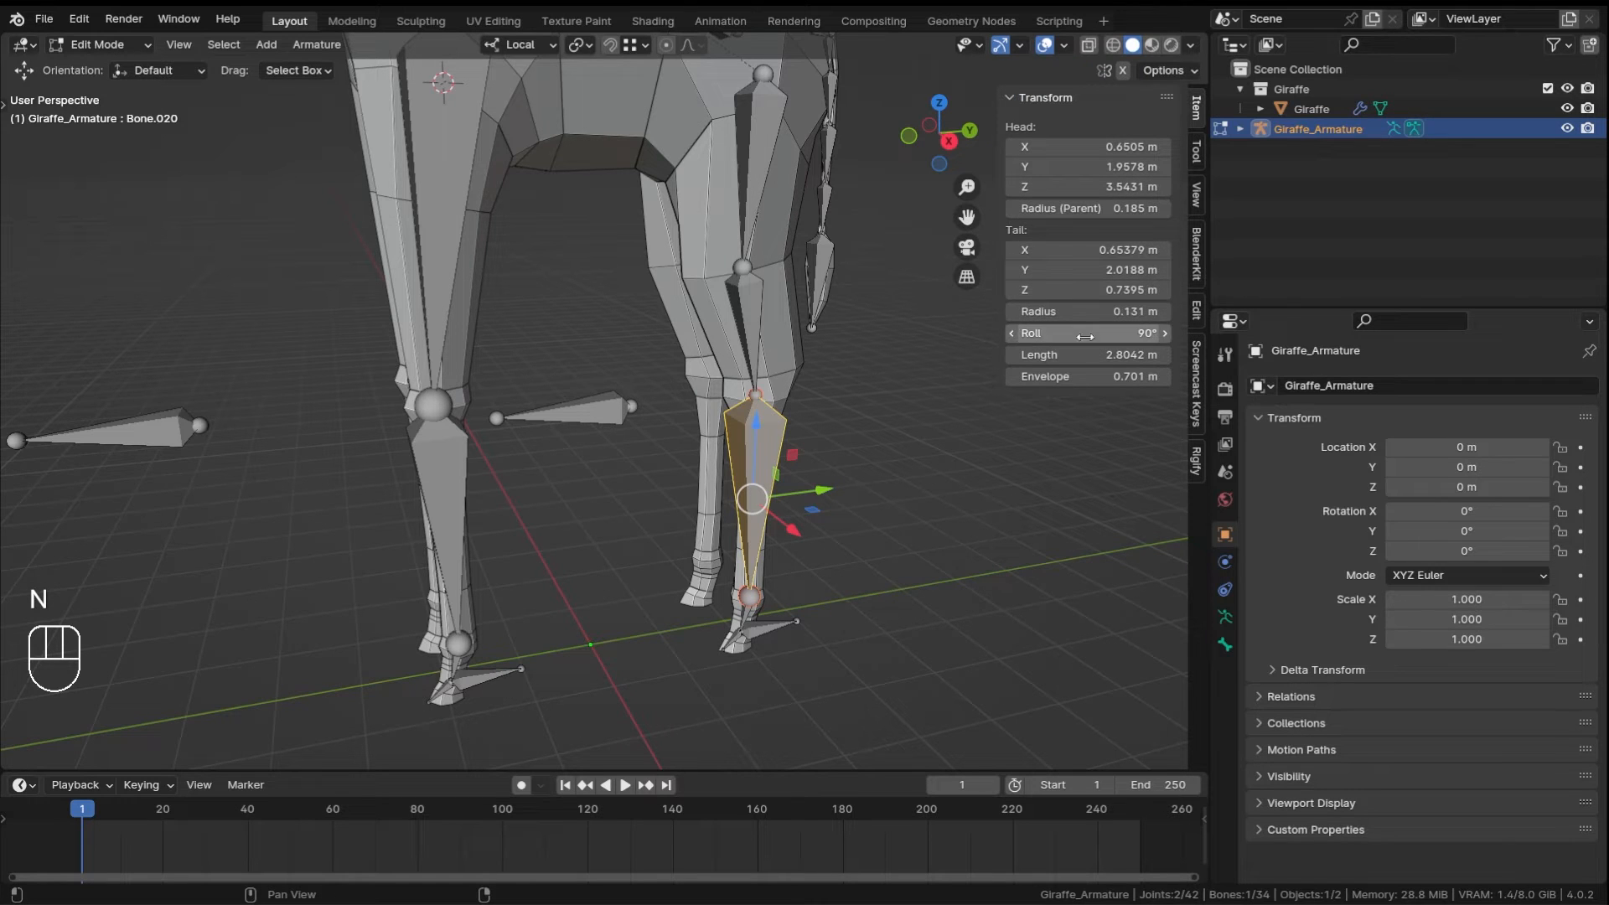
scroll(776, 603, "up", 2)
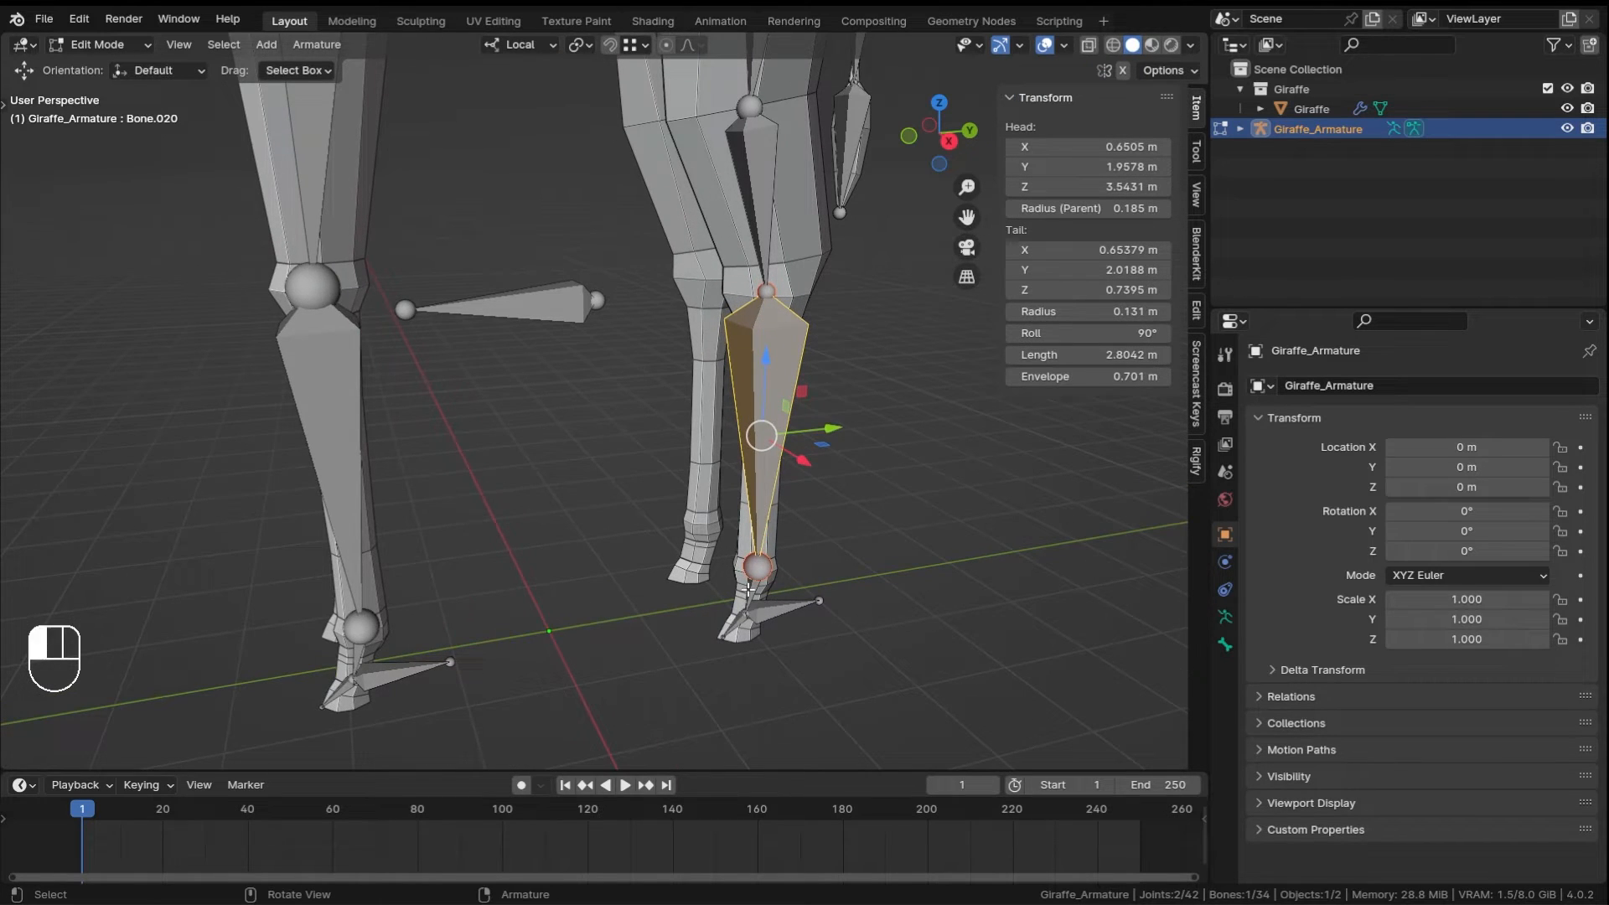
left_click(748, 590)
left_click(734, 625)
left_click(783, 612)
left_click(750, 591)
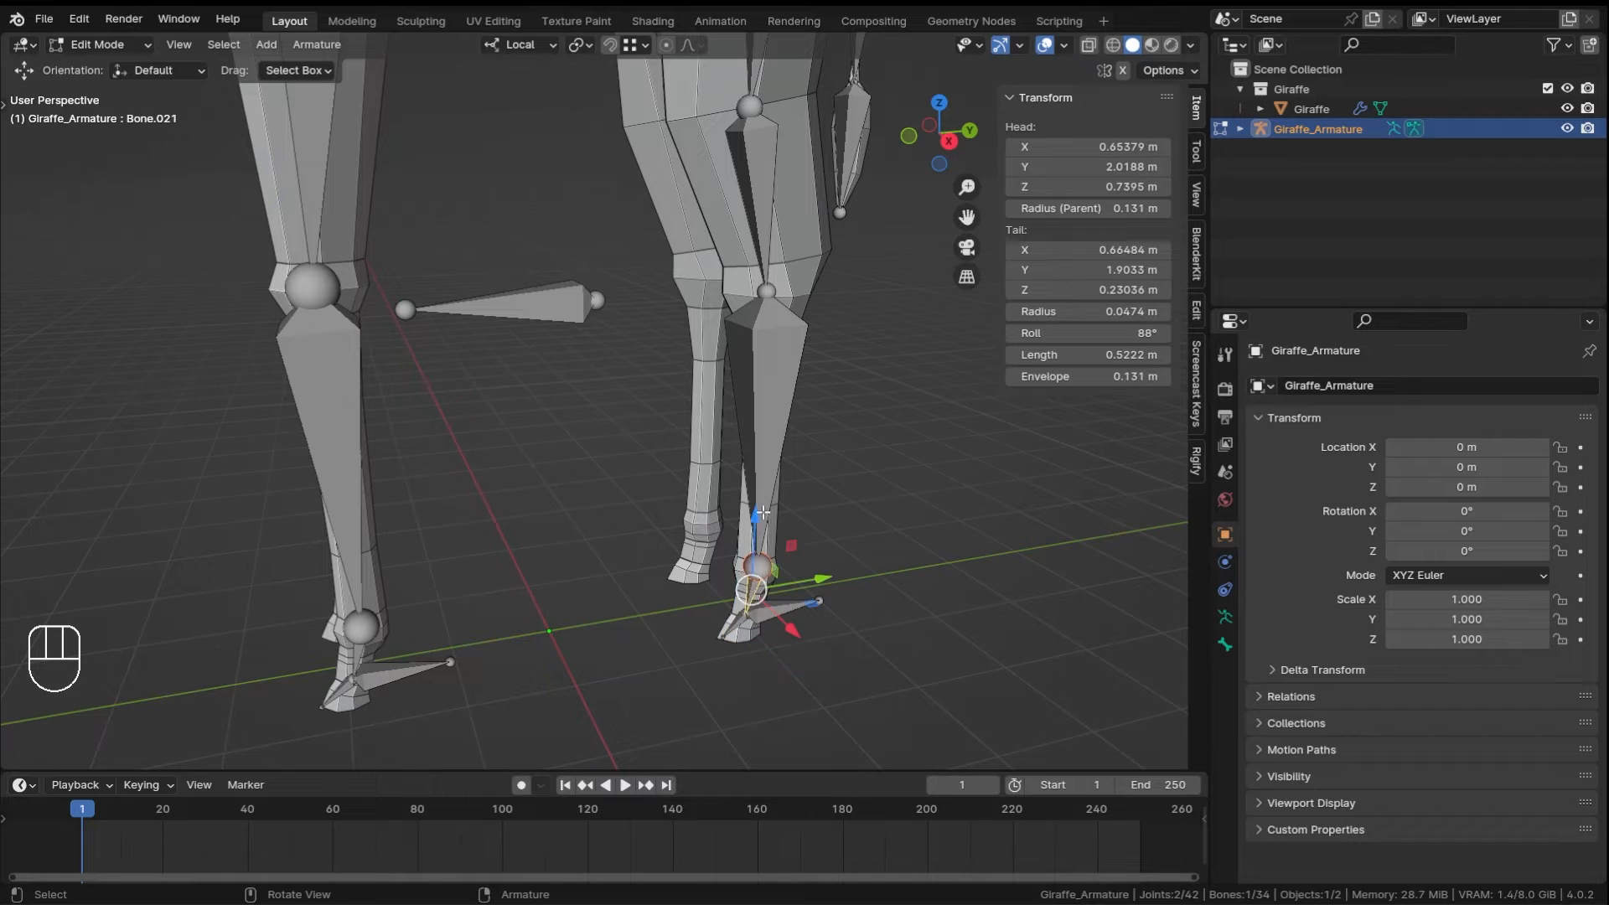
left_click(763, 469)
middle_click_drag(767, 393, 783, 469, "ctrl")
middle_click_drag(788, 352, 794, 453, "shift")
key("ctrl+Tab")
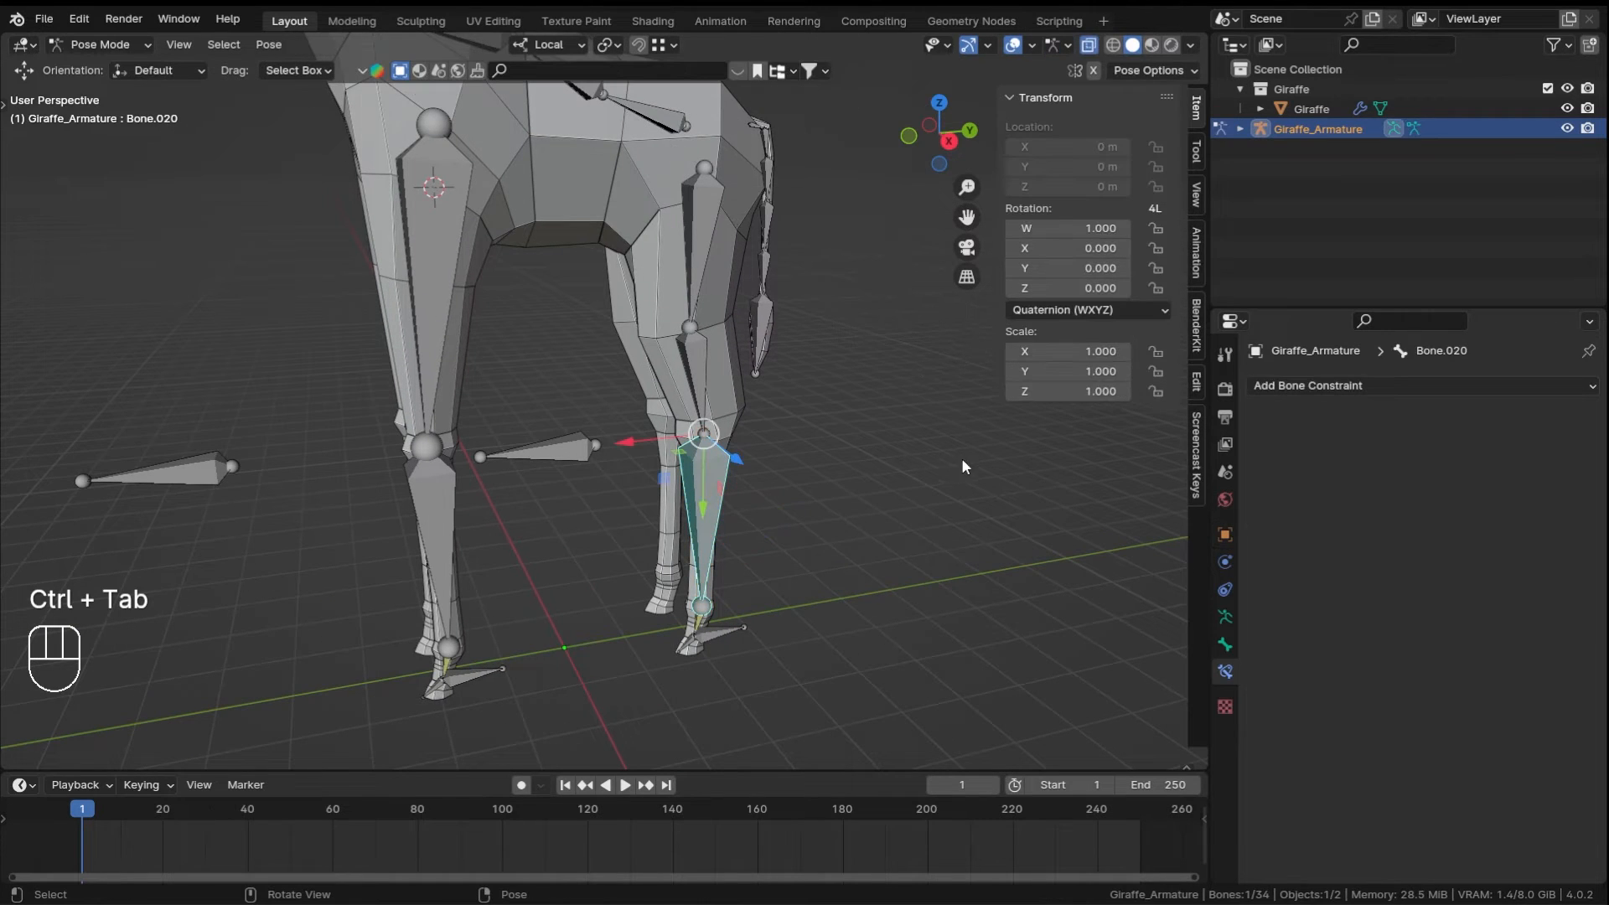
- Inspect the back left foot bone's IK constraint settings and the leg bones from several angles
left_click(693, 633)
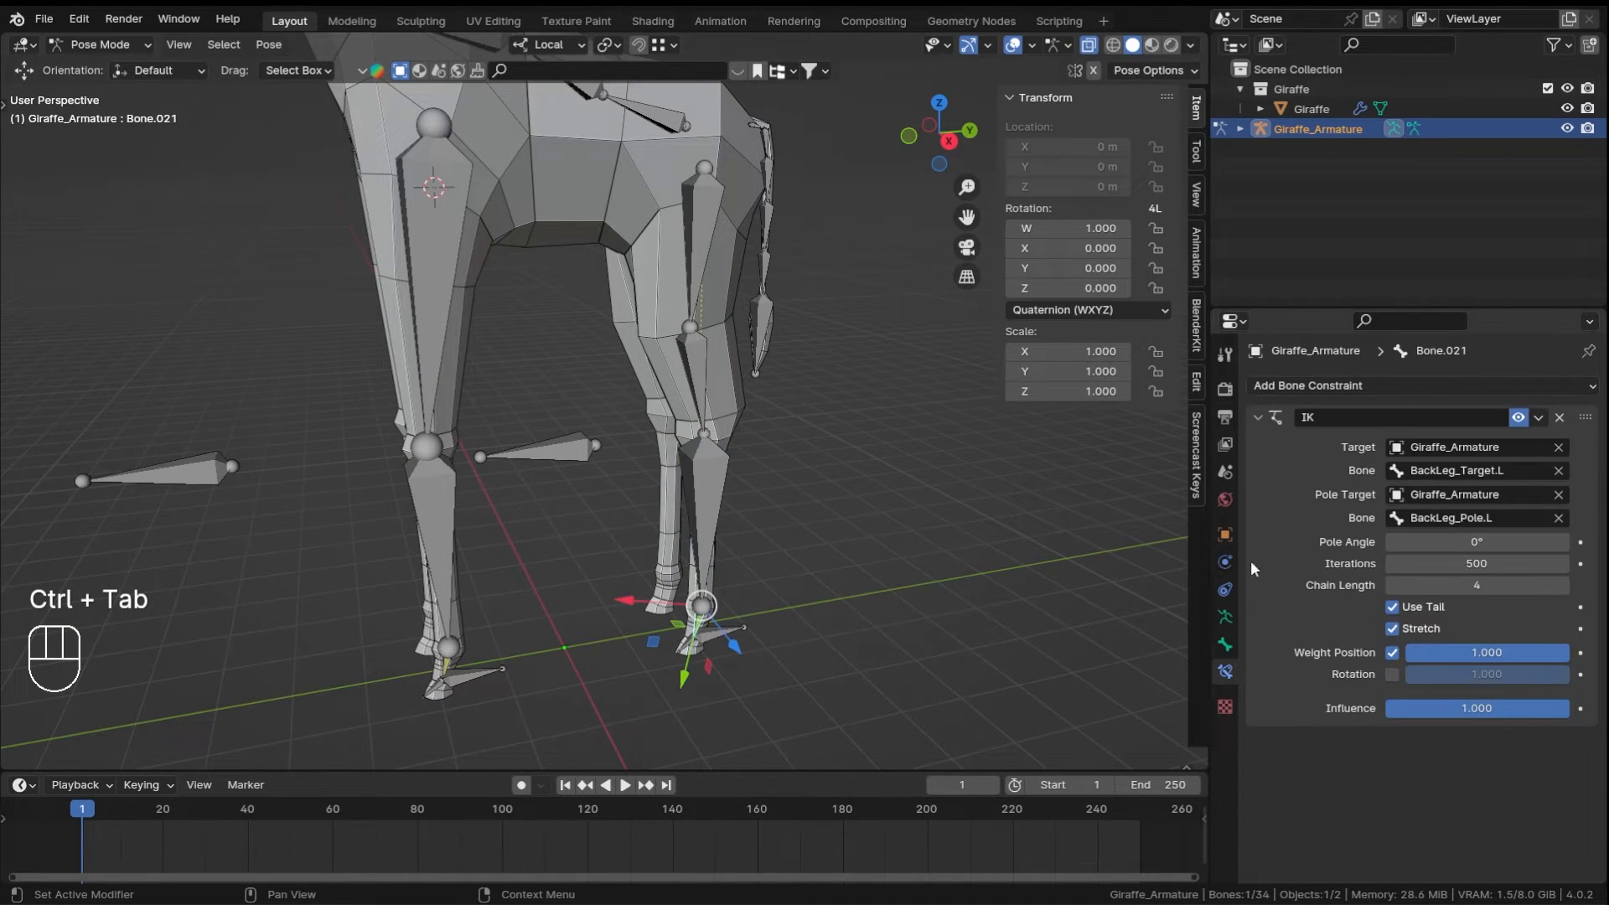
middle_click_drag(582, 498, 602, 394, "shift")
scroll(671, 465, "up", 3)
middle_click_drag(684, 478, 860, 544)
middle_click_drag(860, 545, 813, 553)
middle_click_drag(734, 97, 778, 419, "shift")
scroll(777, 424, "down", 3)
middle_click_drag(598, 318, 691, 347)
middle_click_drag(803, 521, 745, 312, "shift")
middle_click_drag(706, 455, 721, 399, "ctrl")
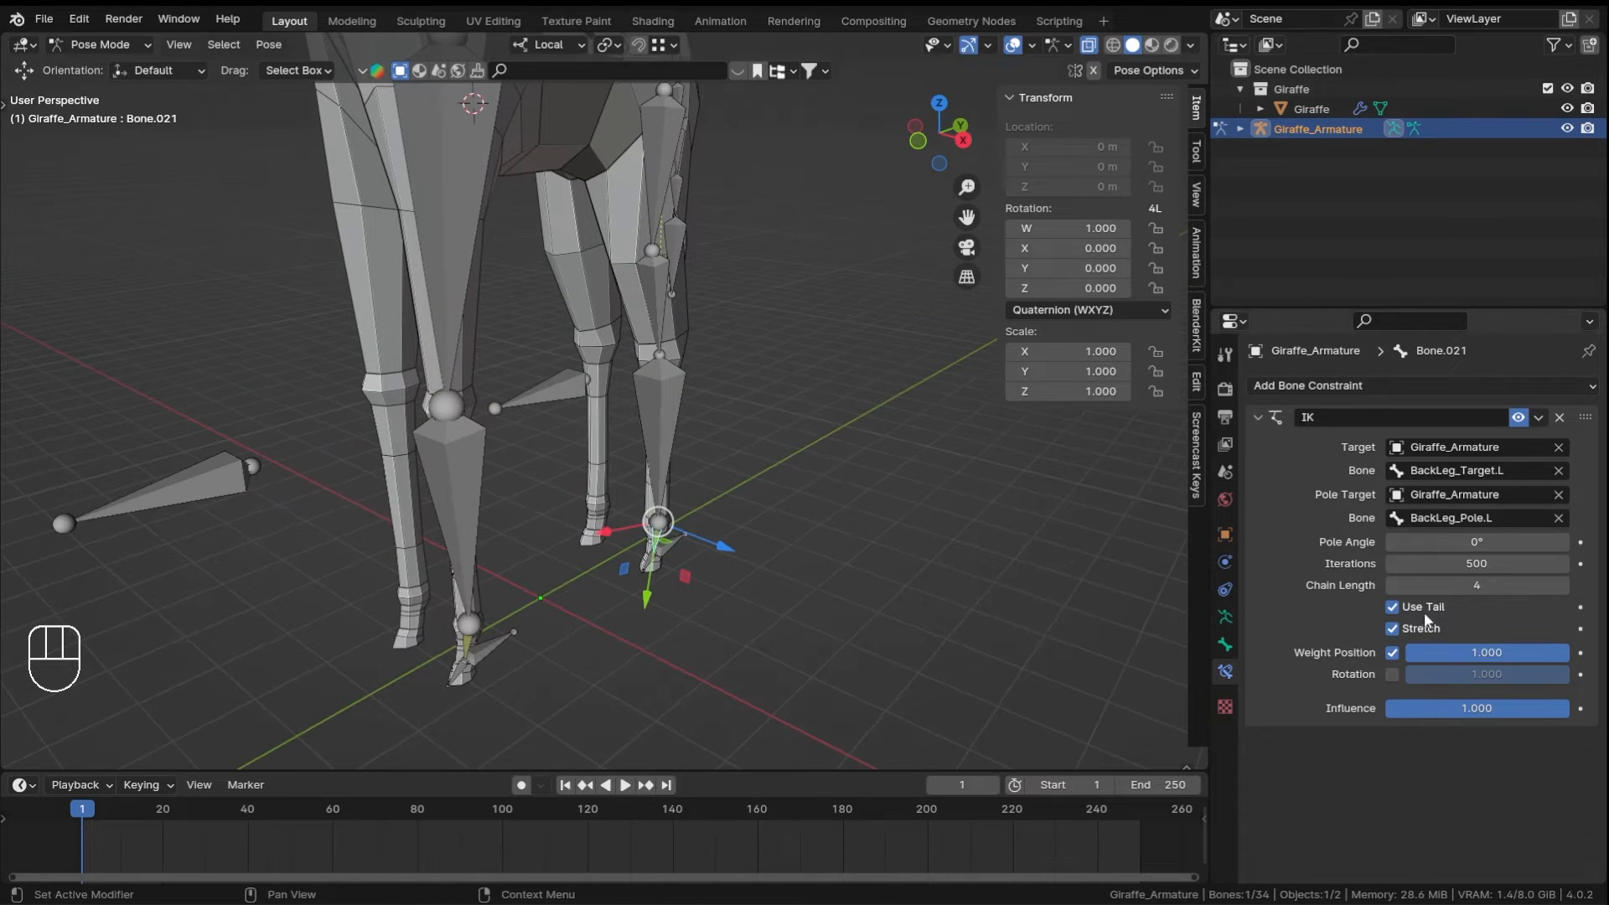
middle_click_drag(738, 495, 625, 470)
- Test the back left leg's bending by moving the BackLeg_Target.L bone, and cancel the move
left_click(675, 555)
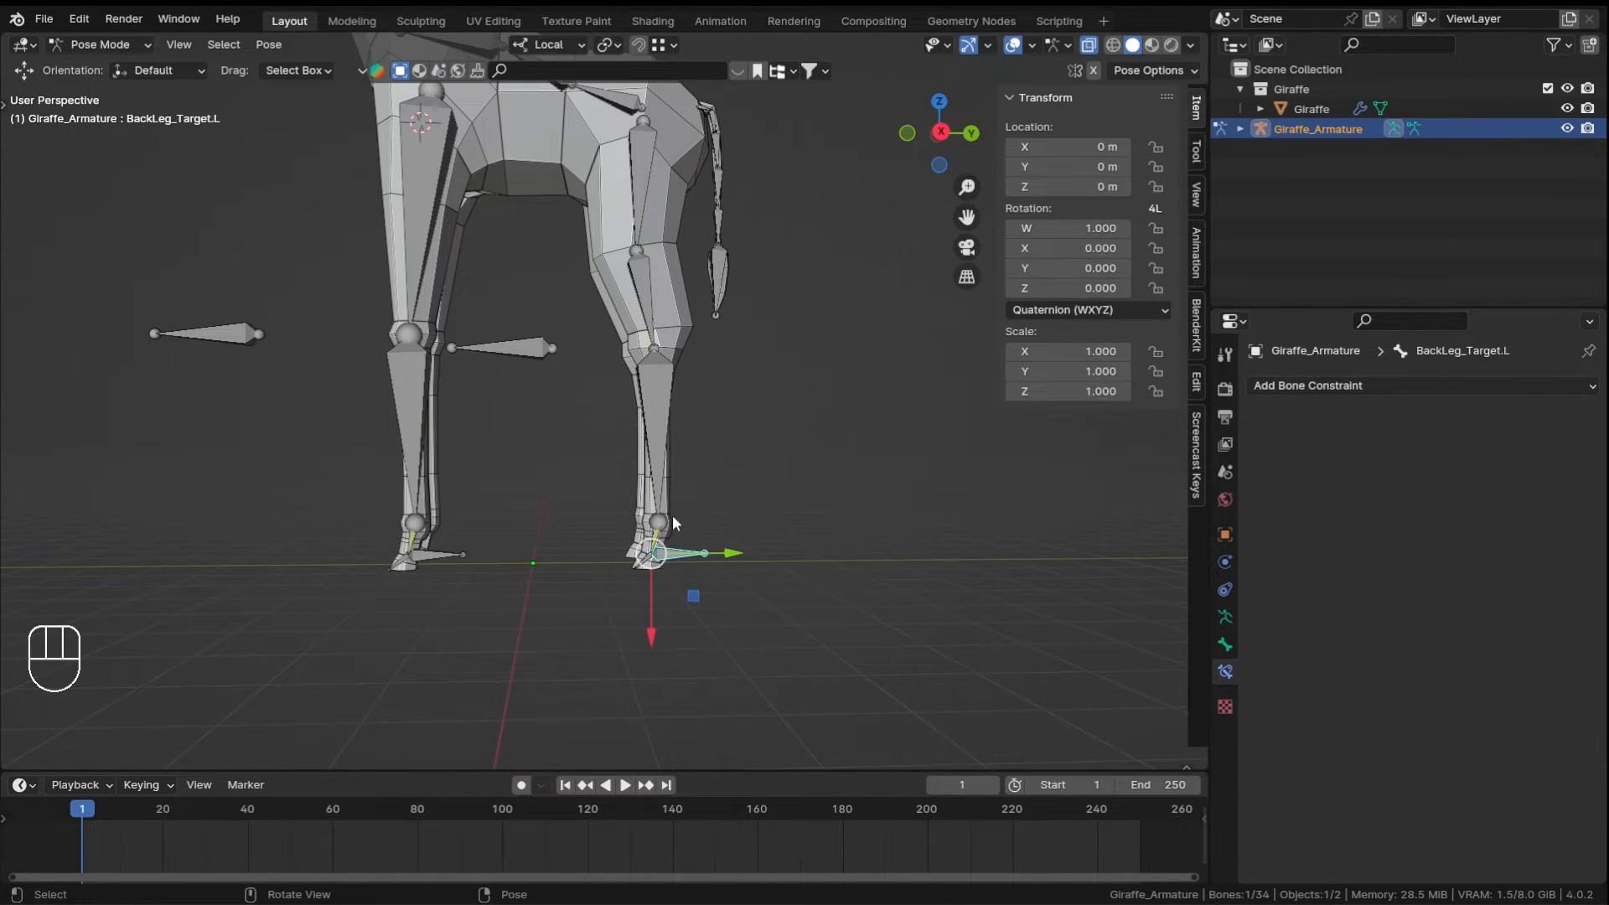
key("g")
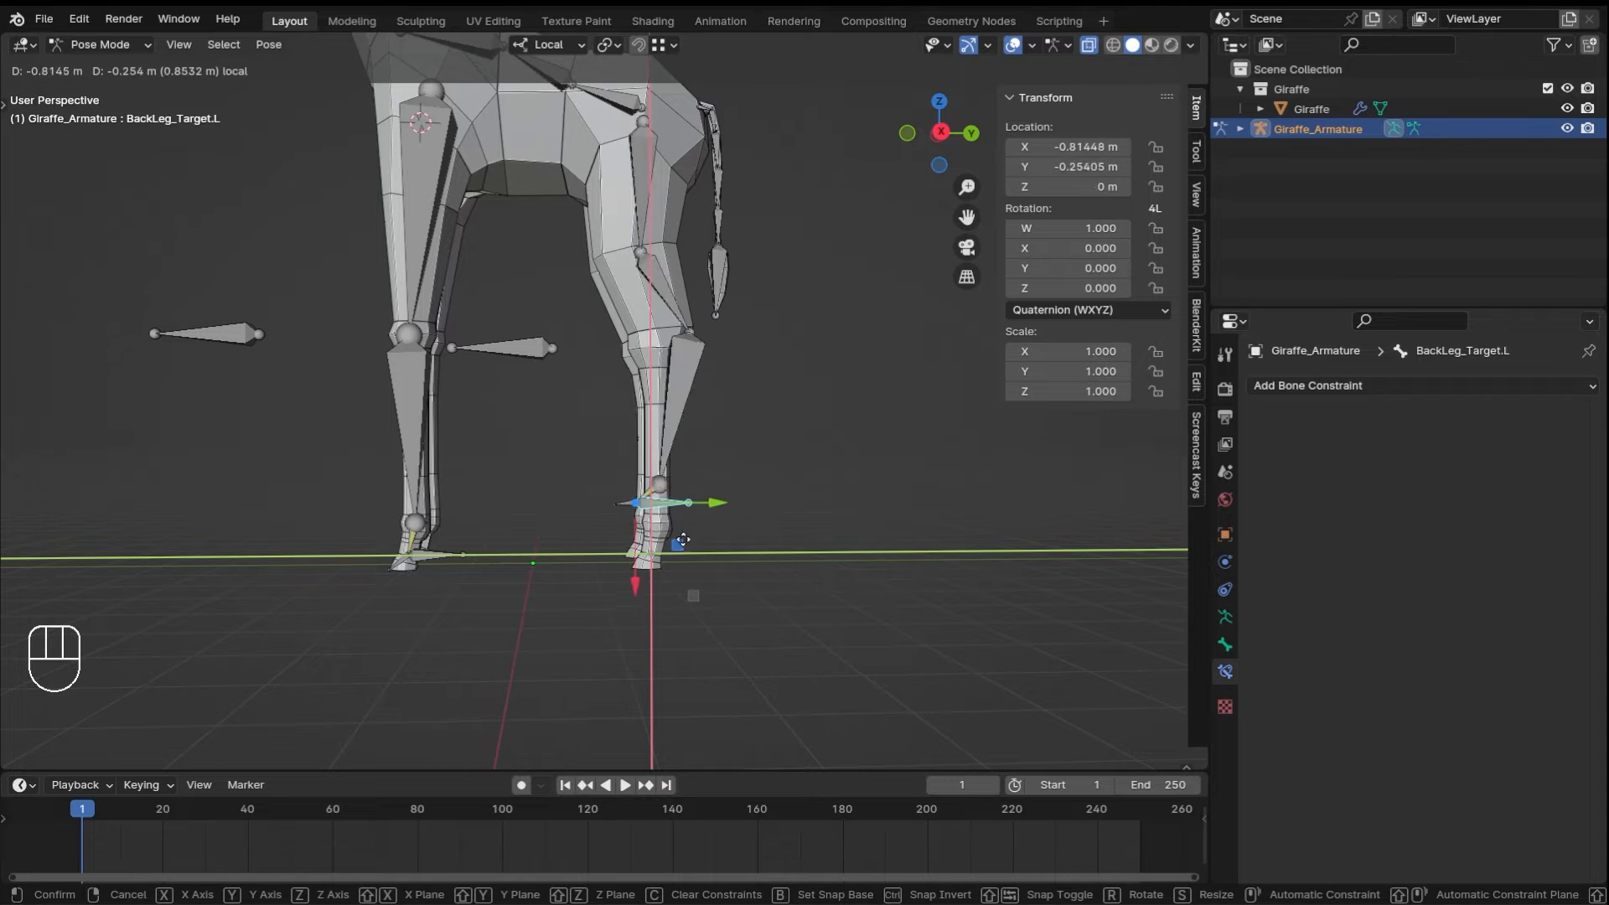
right_click(558, 385)
- Set Giraffe_Armature's FrontLeg_Pole.L bone as the pole target of the front left foot bone's IK constraint, and save the file
mouse_move(558, 319)
middle_mouse_down()
mouse_move(677, 372)
mouse_move(491, 316)
mouse_move(563, 320)
middle_mouse_up()
middle_click_drag(580, 431, 593, 536, "ctrl")
left_click(599, 562)
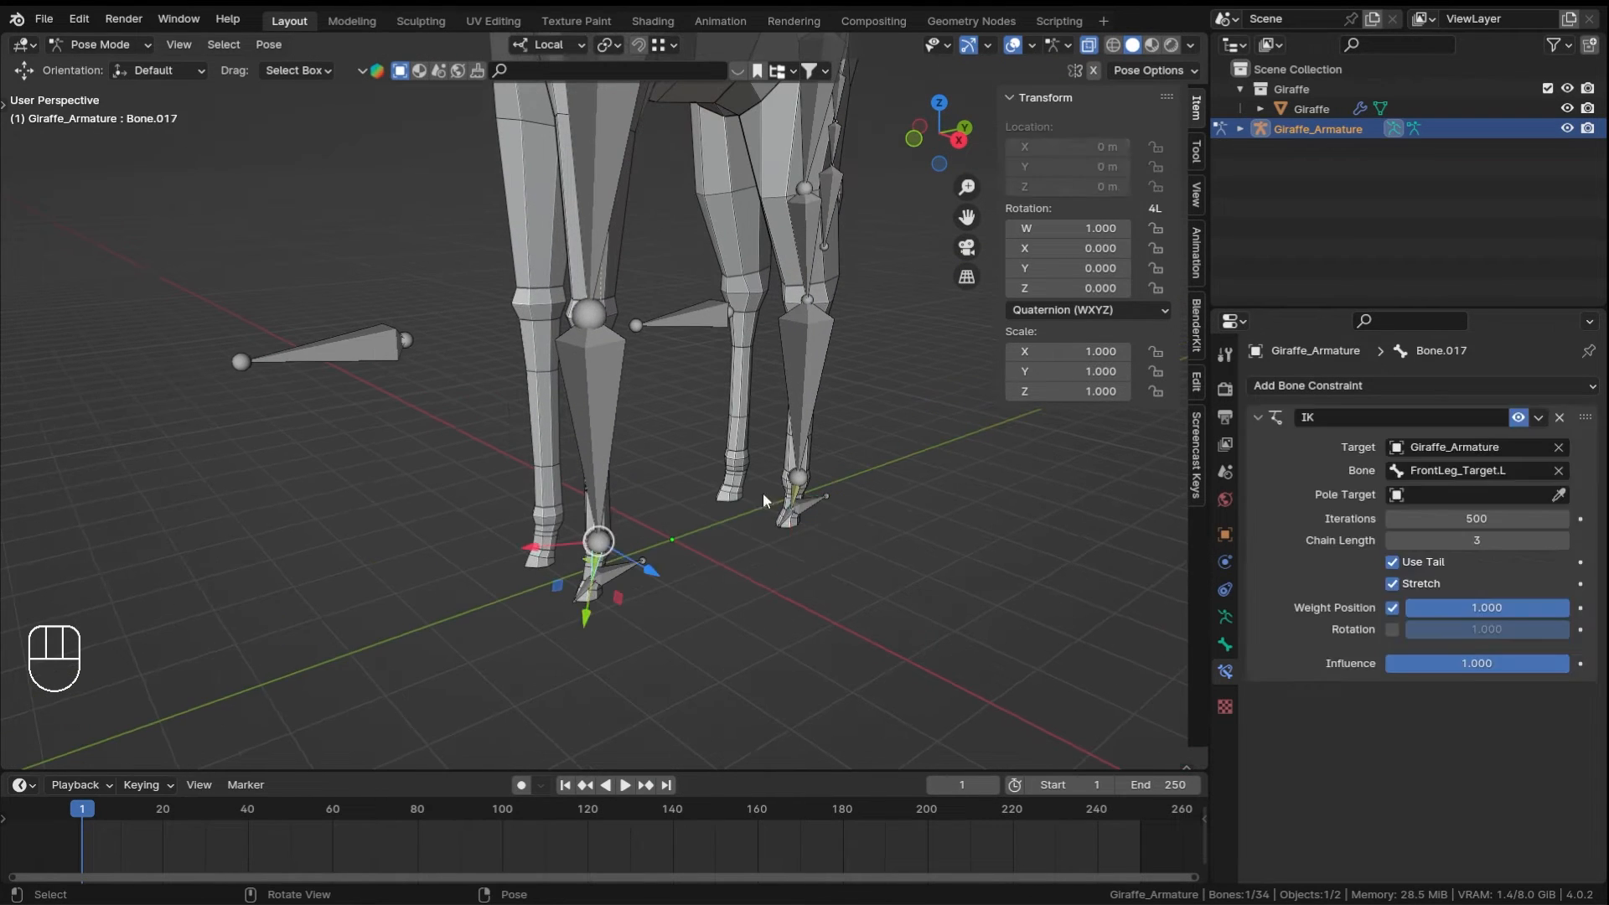
middle_click_drag(411, 300, 525, 383, "shift")
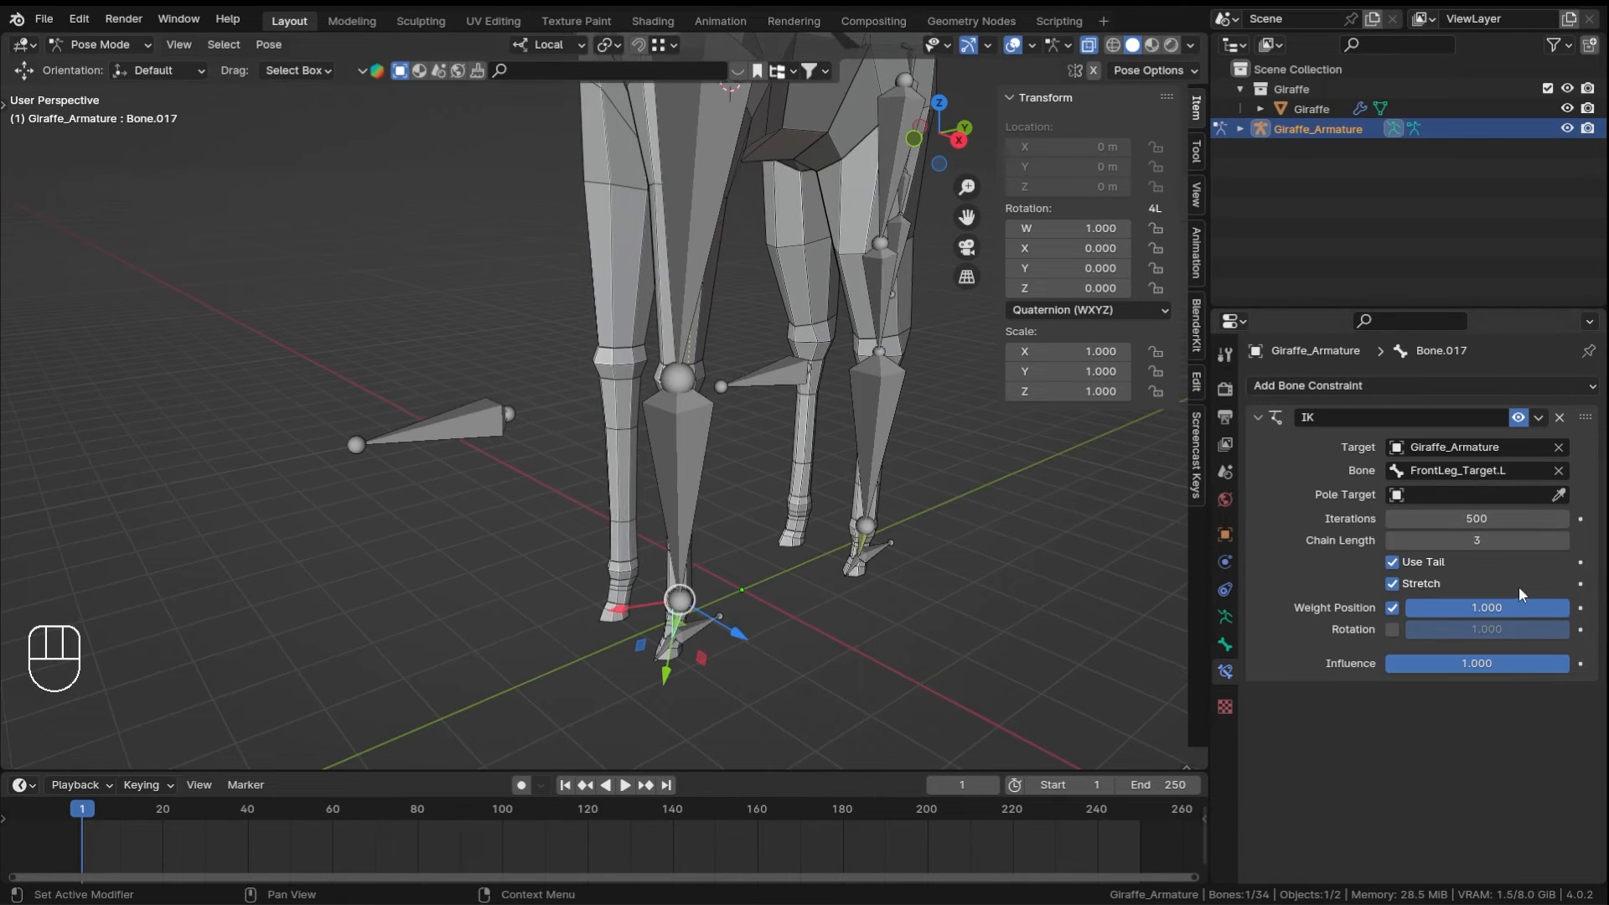
left_click(1560, 494)
left_click(531, 409)
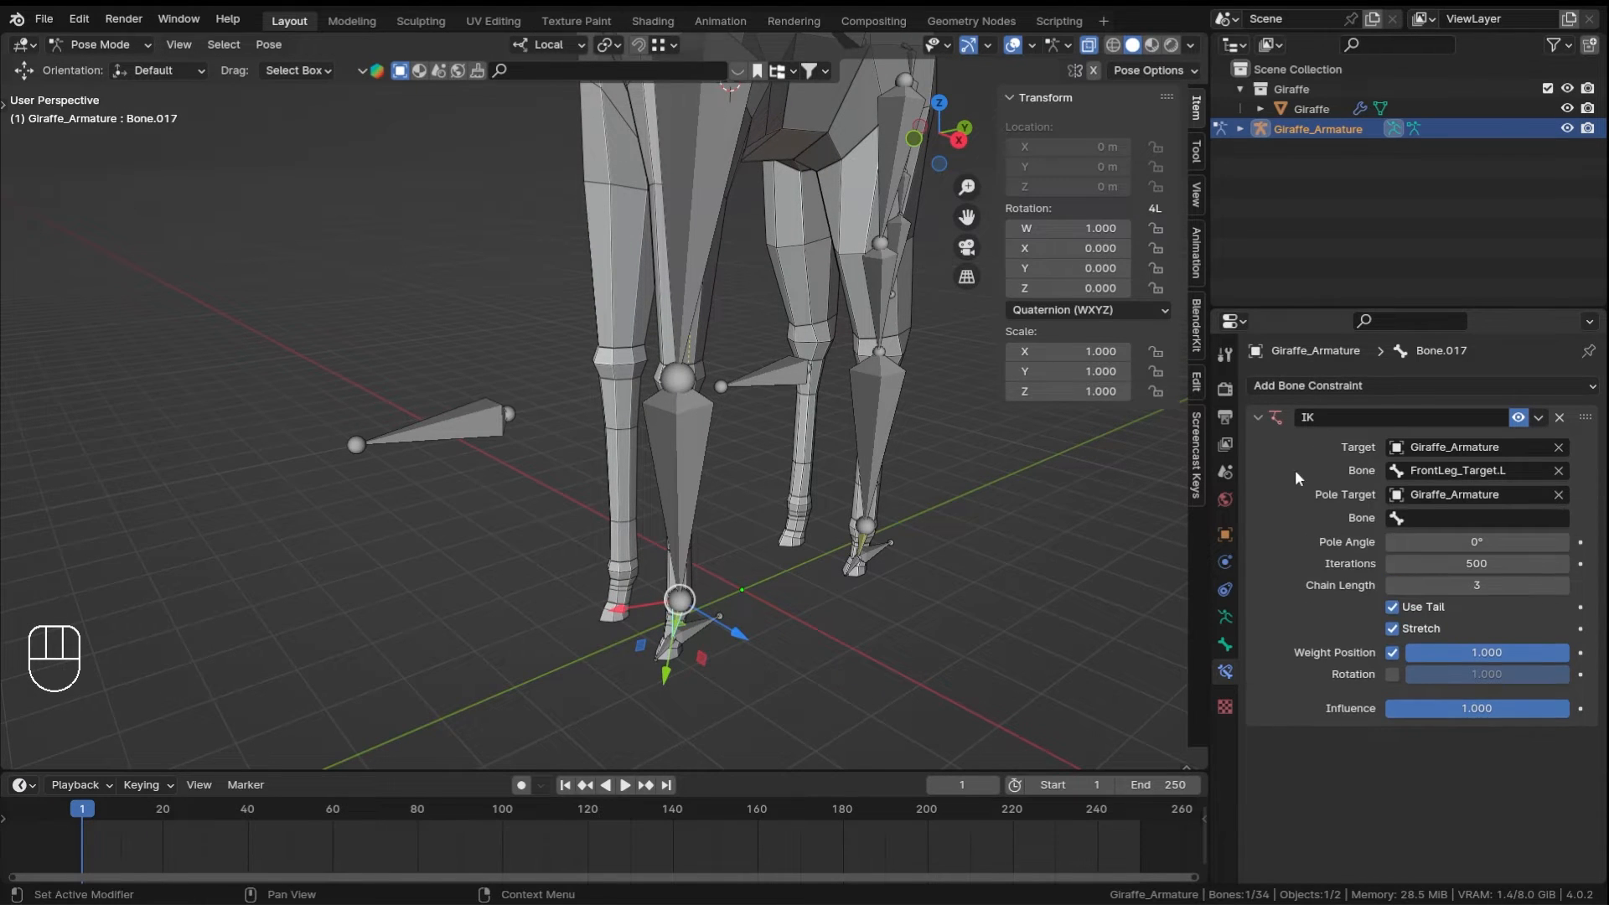
left_click(1451, 517)
type("po")
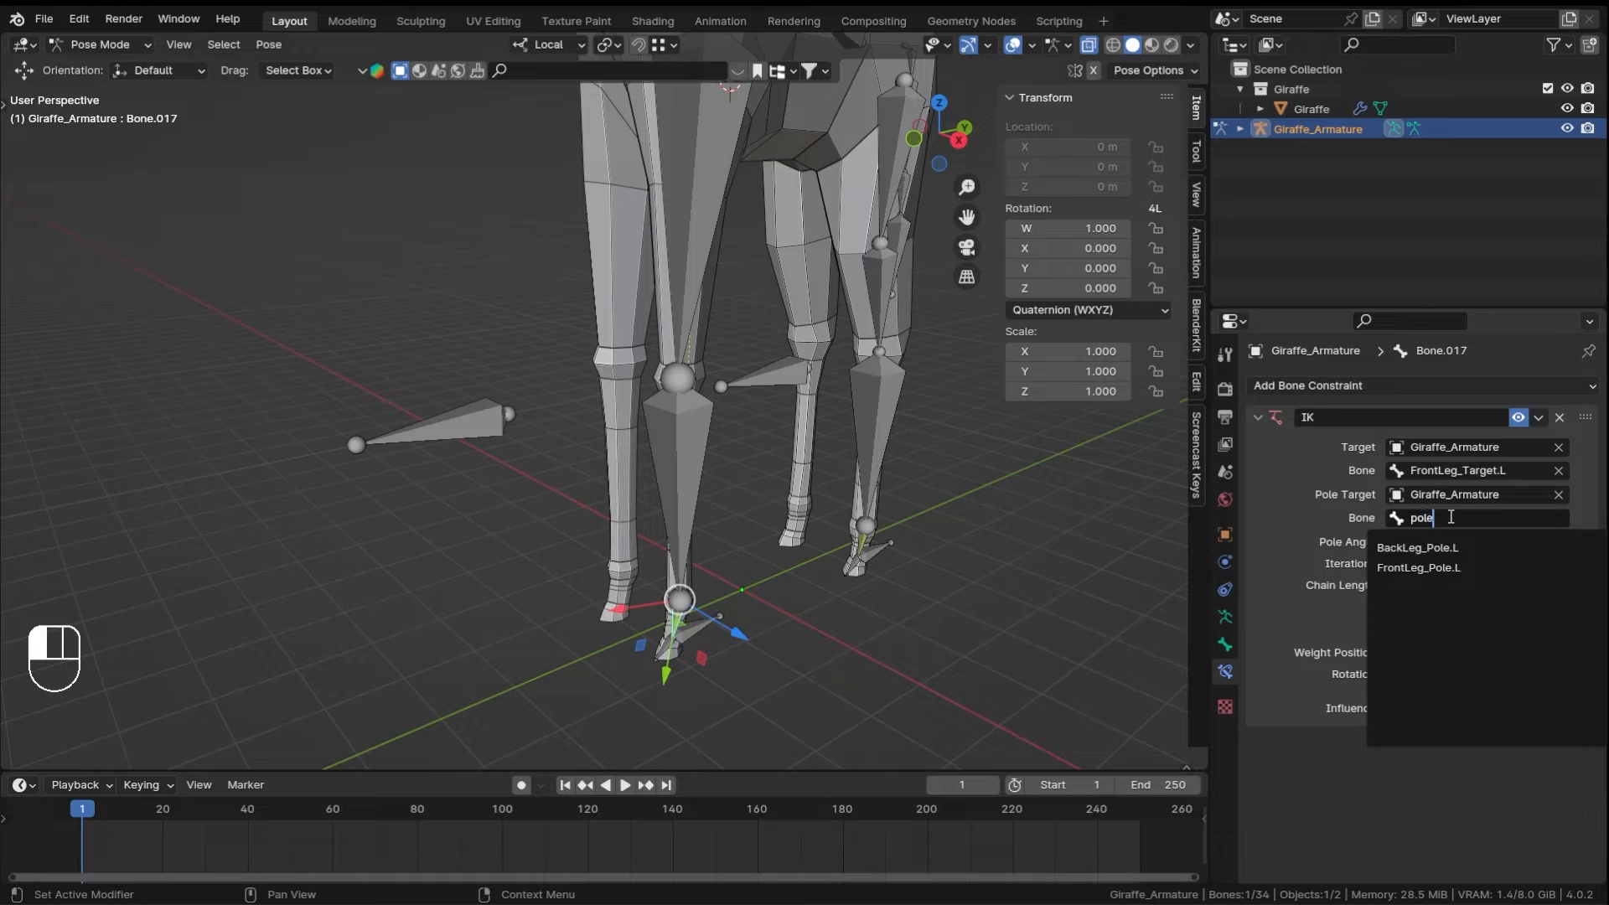
type("le")
left_click(1413, 568)
middle_click_drag(712, 423, 601, 414)
key("ctrl+s")
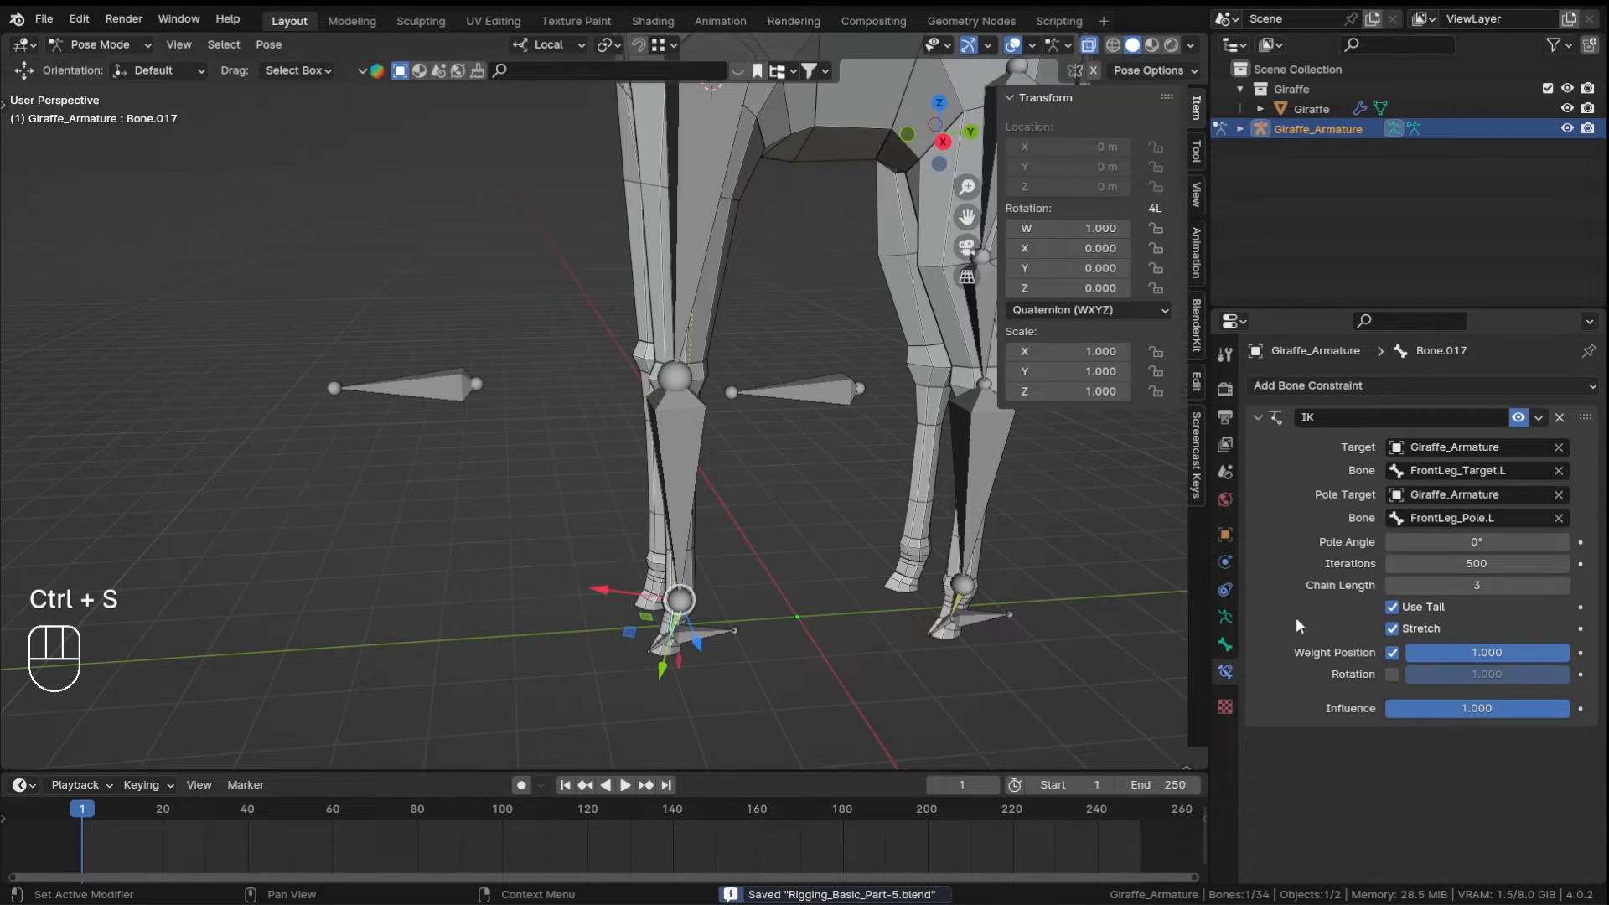
- Enable the display of bone names for the armature in the viewport
left_click(1224, 617)
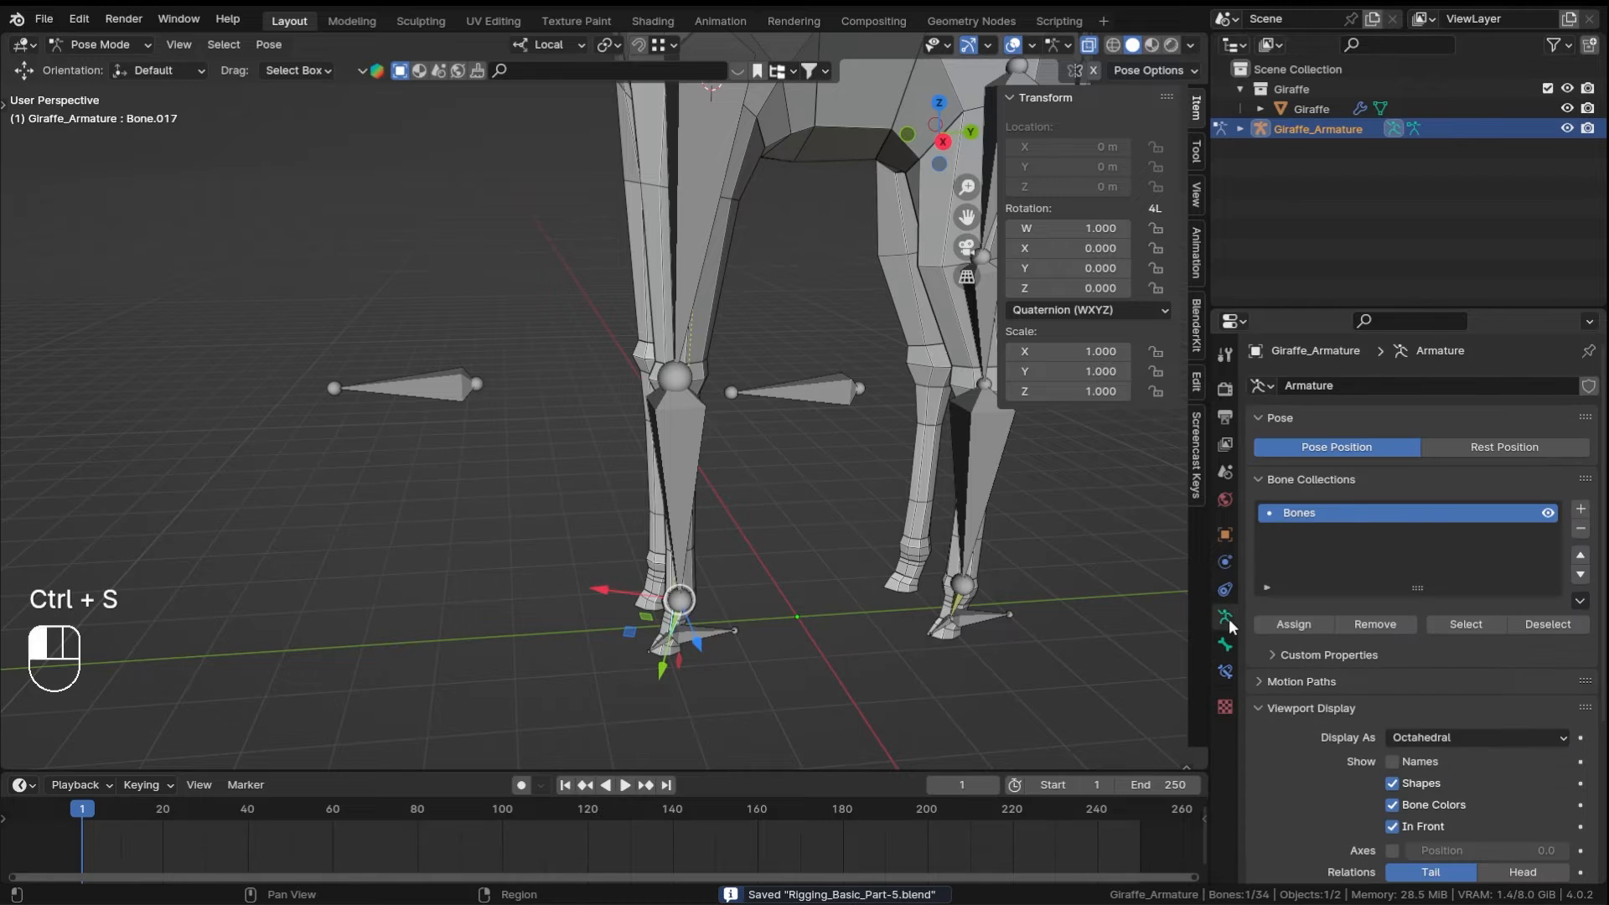
left_click(1407, 766)
middle_click_drag(796, 361, 555, 360, "ctrl")
- Rename the front left leg's upper bone as Leg_1.L and copy that name
left_click(553, 359)
middle_click_drag(642, 531, 546, 509)
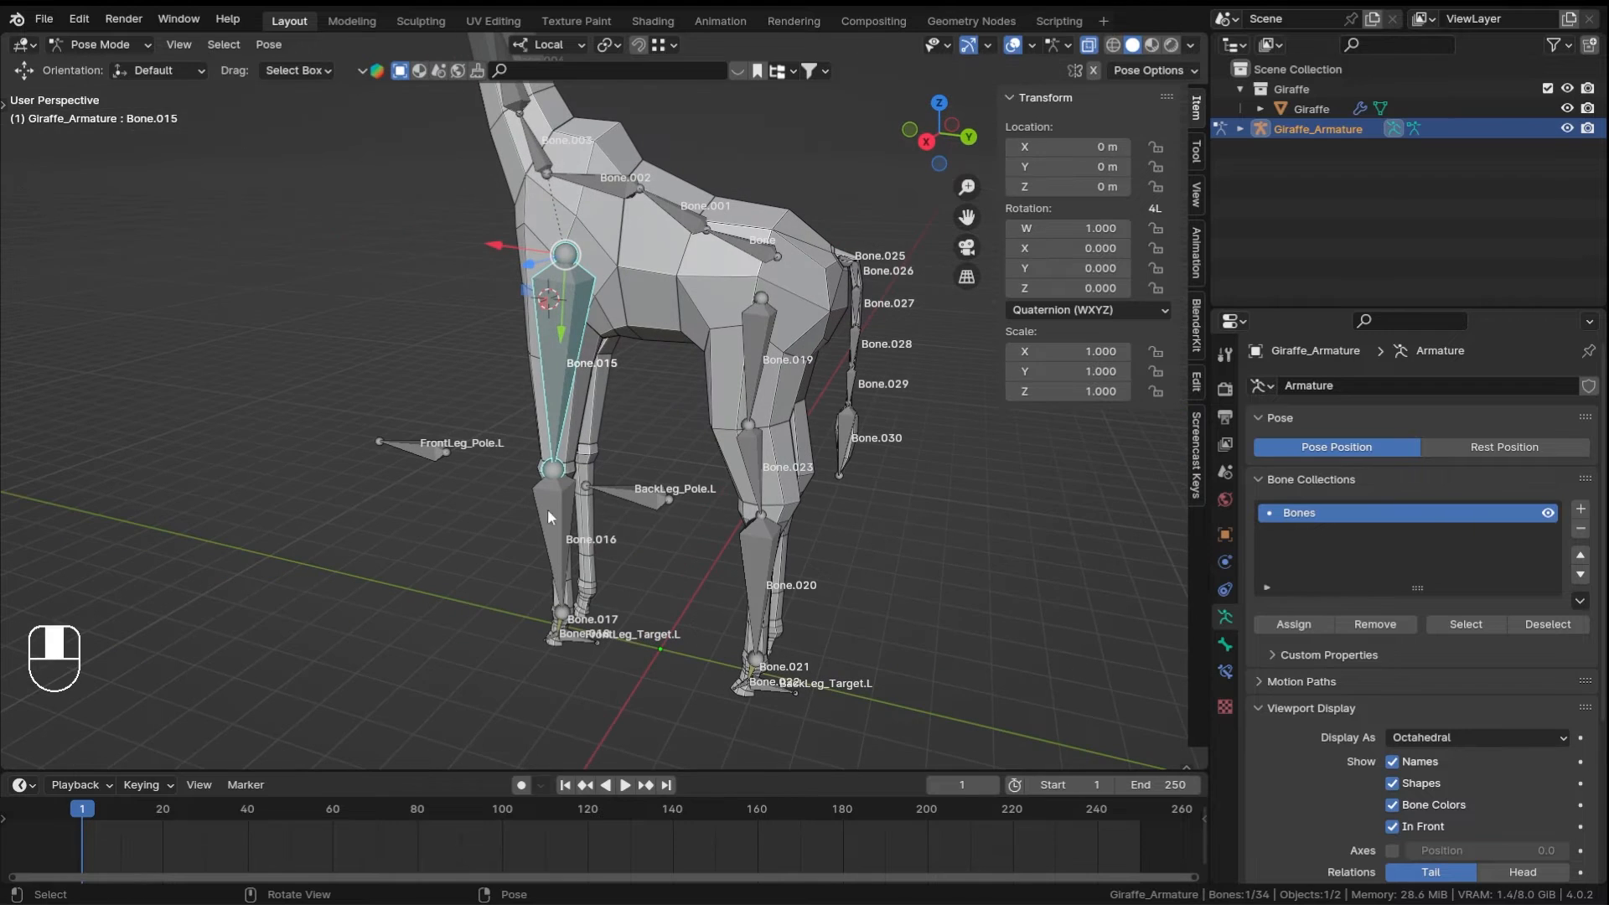
left_click(1225, 671)
left_click(1225, 645)
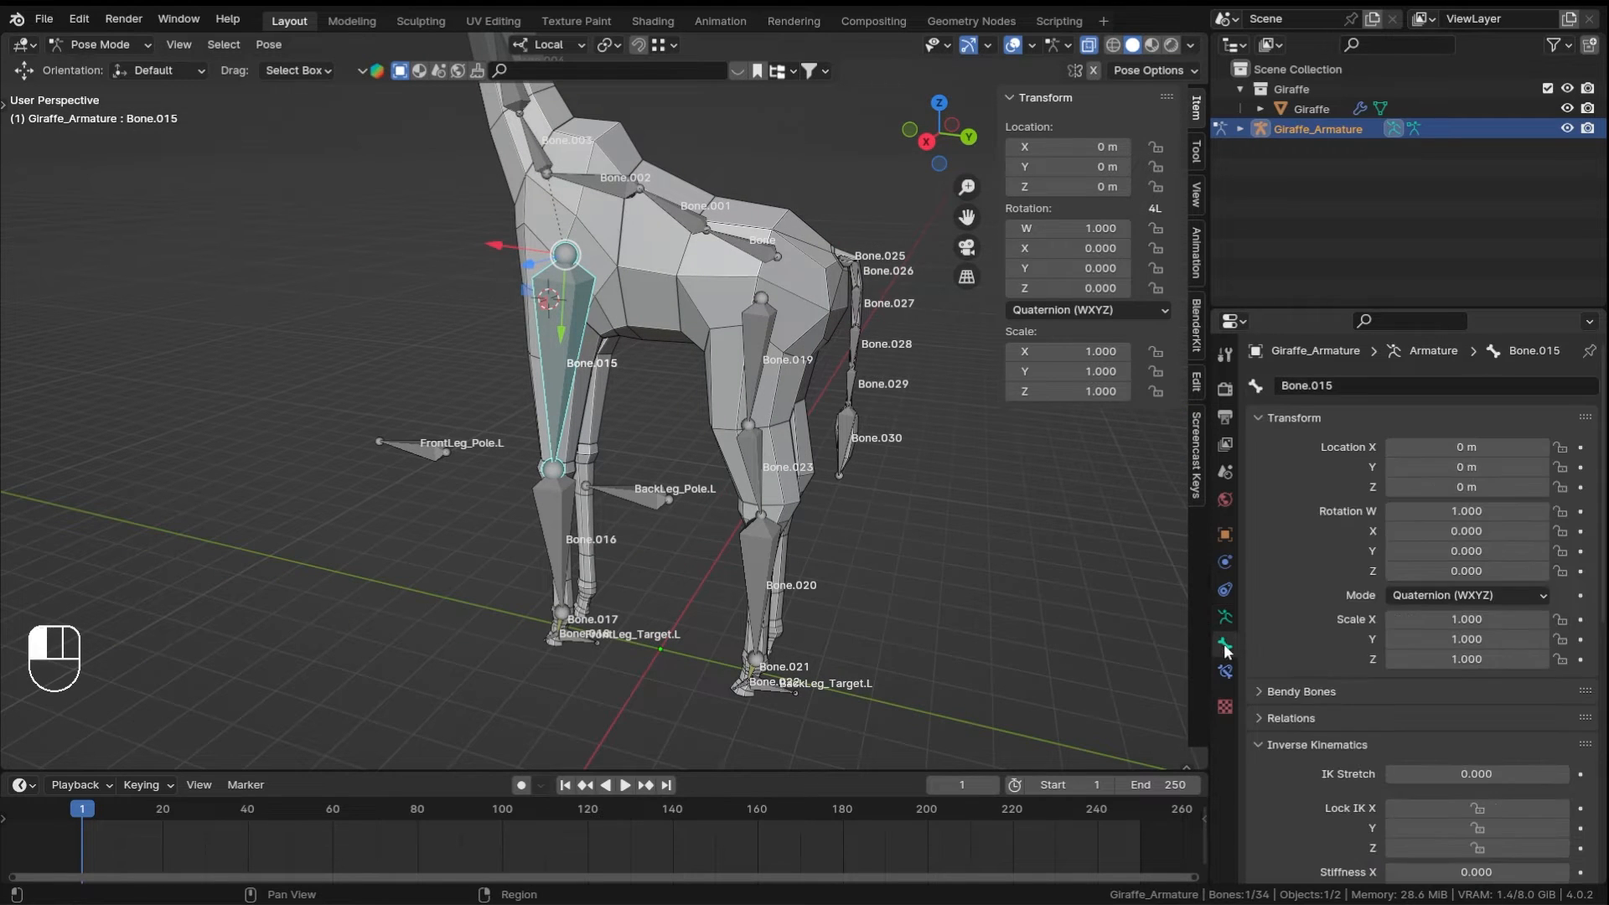
middle_click_drag(712, 461, 620, 516, "ctrl")
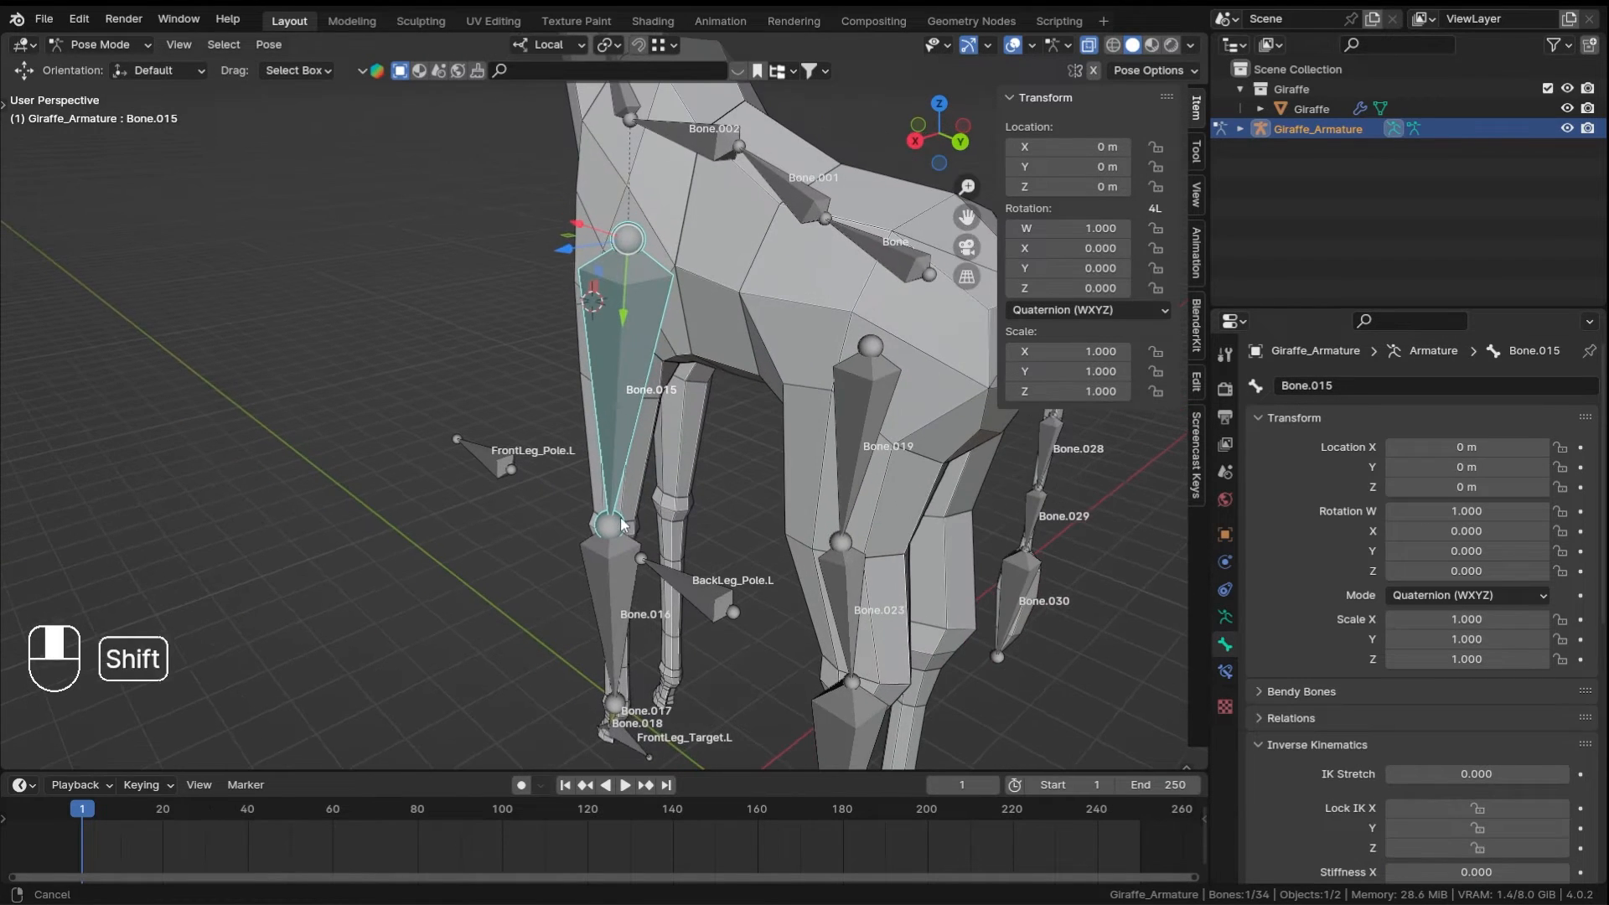
left_click(1396, 388)
type("Leg_.L")
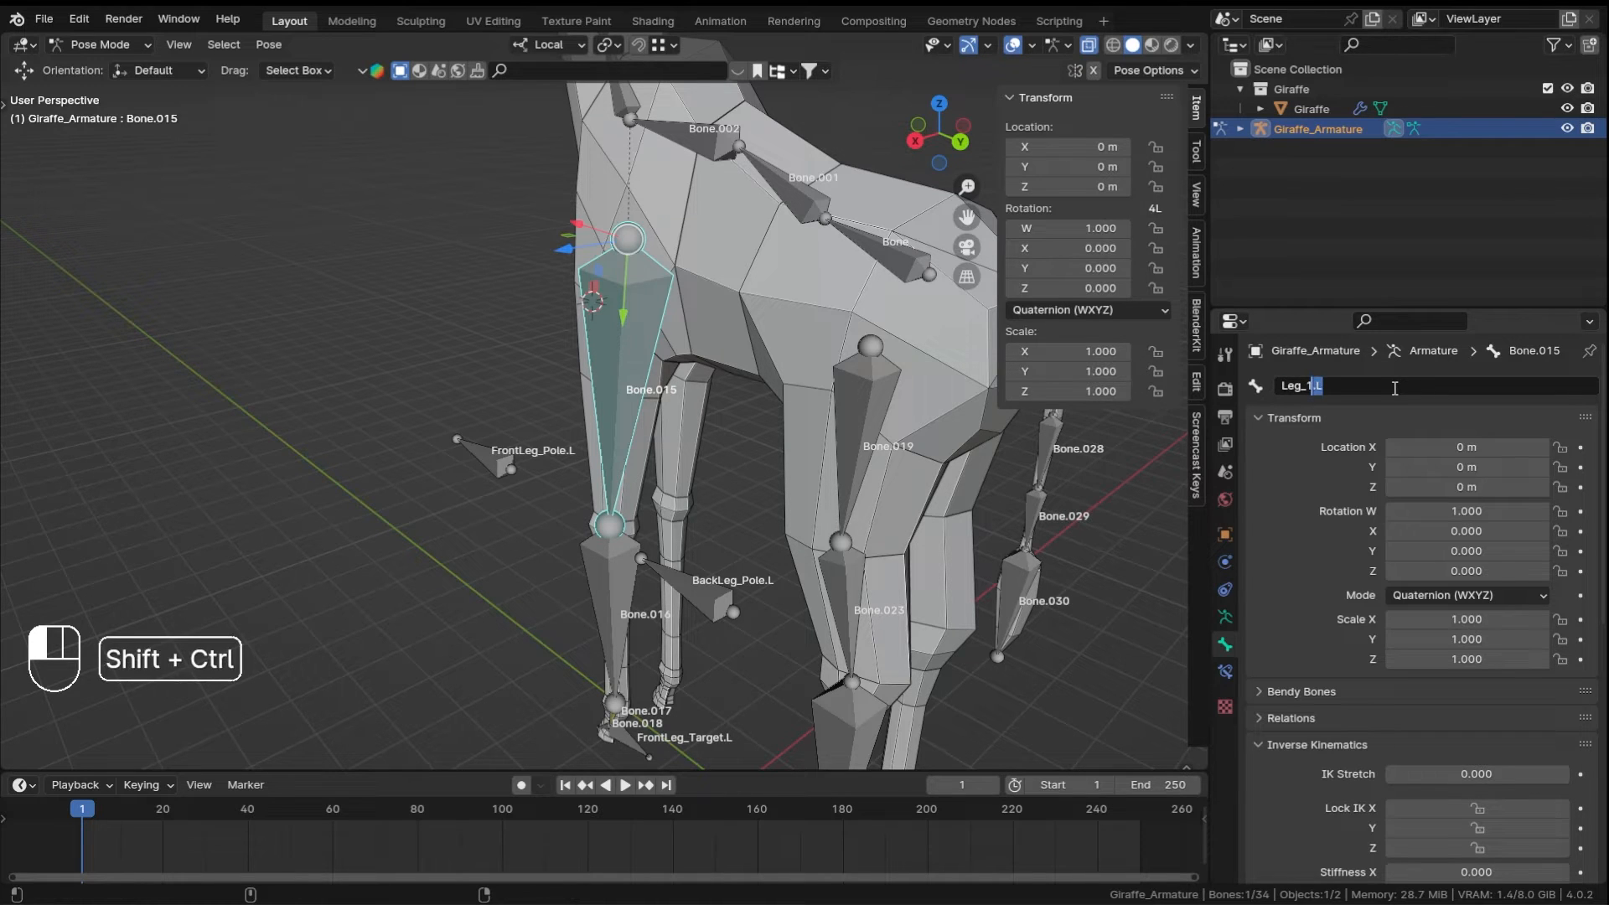
key("ctrl+shift+Left")
key("ctrl+c")
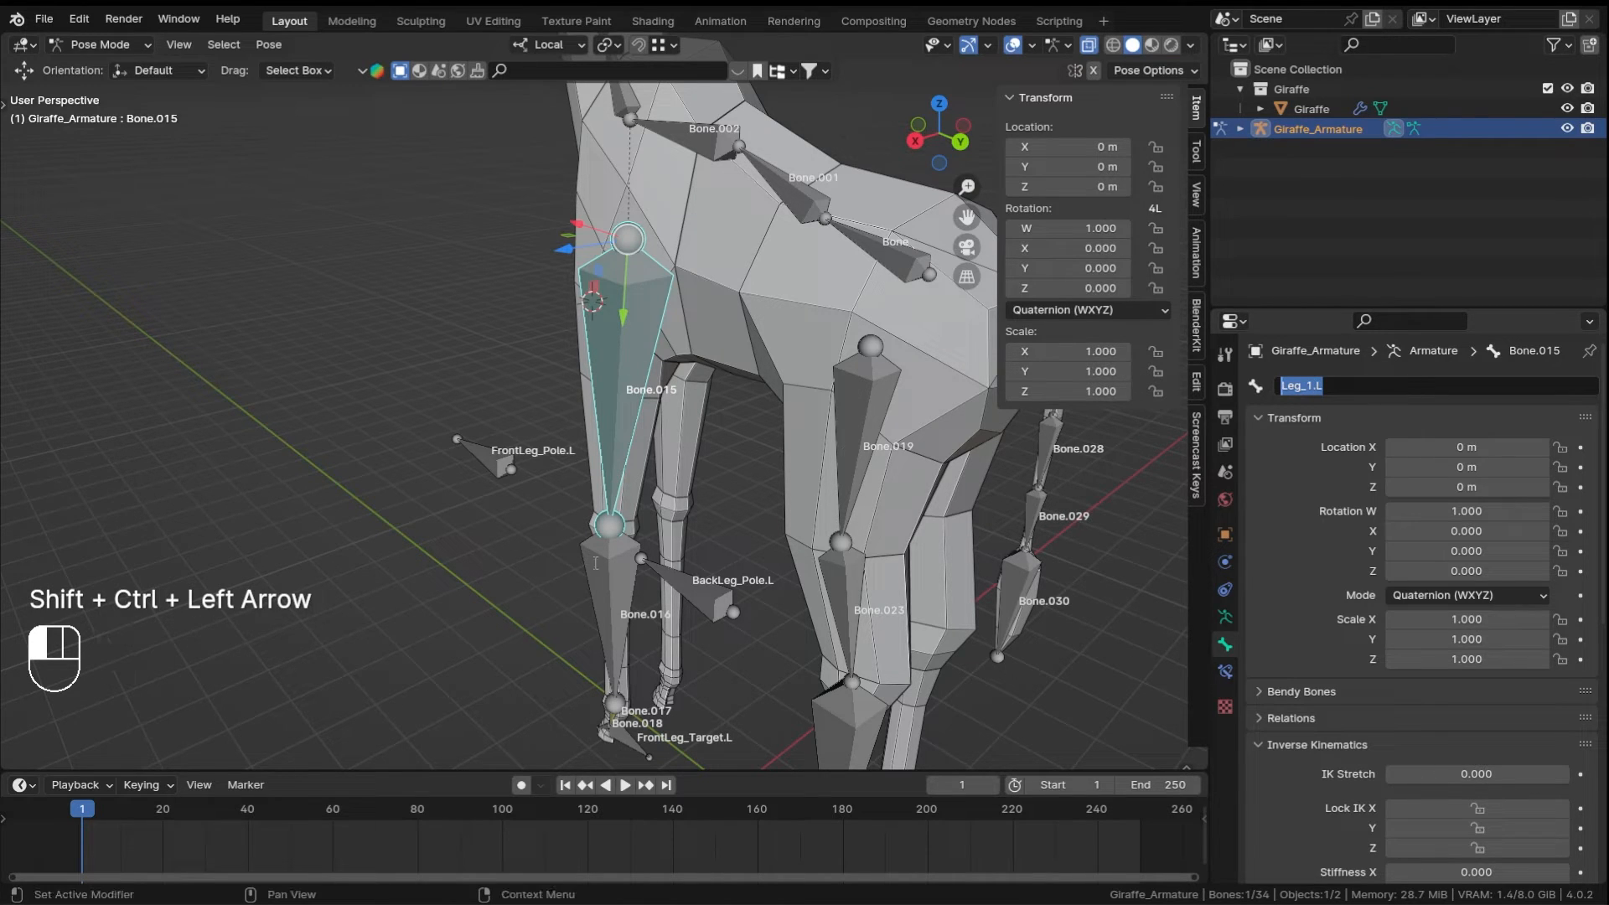
left_click(595, 563)
- Rename the front left leg's lower bone as Leg_2.L, reusing the copied name
left_click(595, 576)
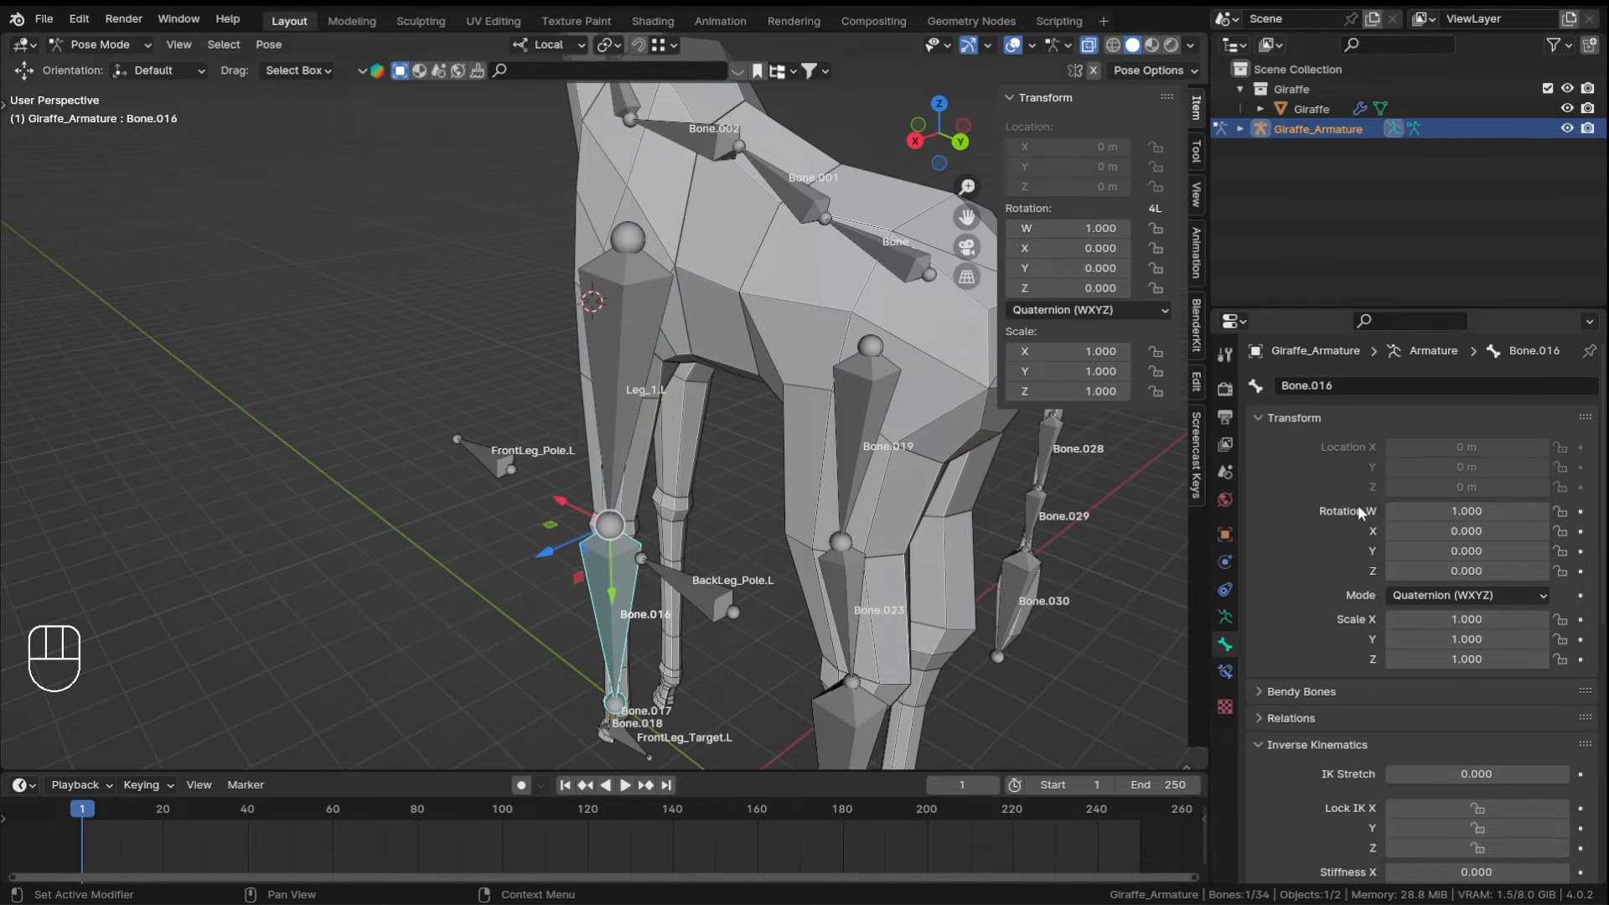
left_click(1394, 391)
key("ctrl+v")
type("2.")
key("Return")
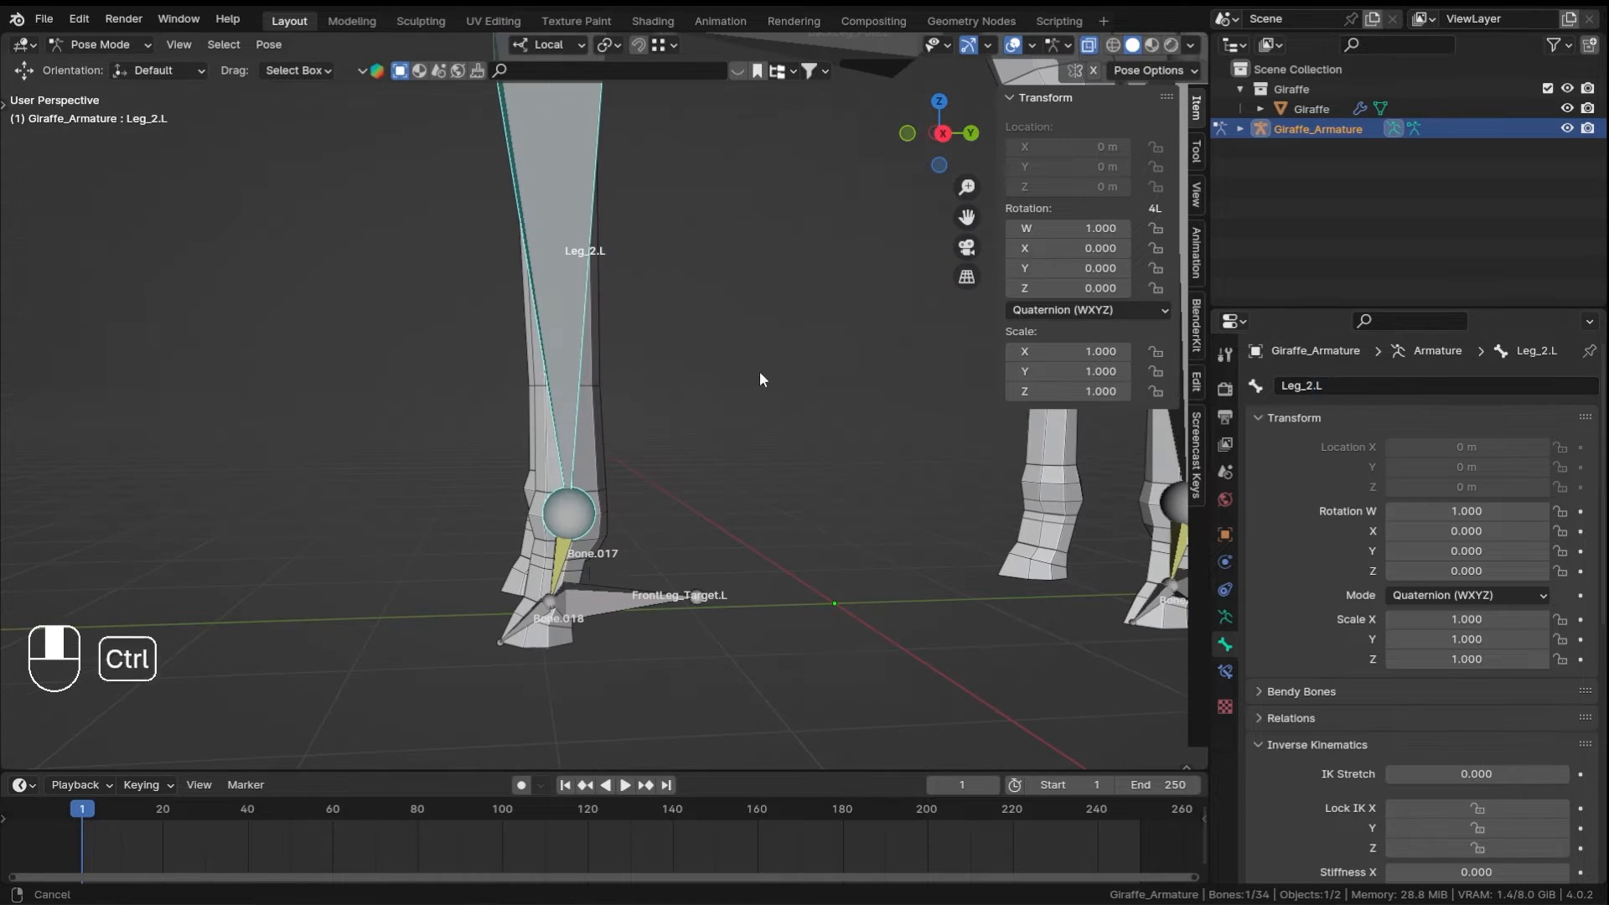
- Rename the front left foot bone that carries the IK constraint as Front_IK.L
left_click(563, 565)
left_click(1350, 389)
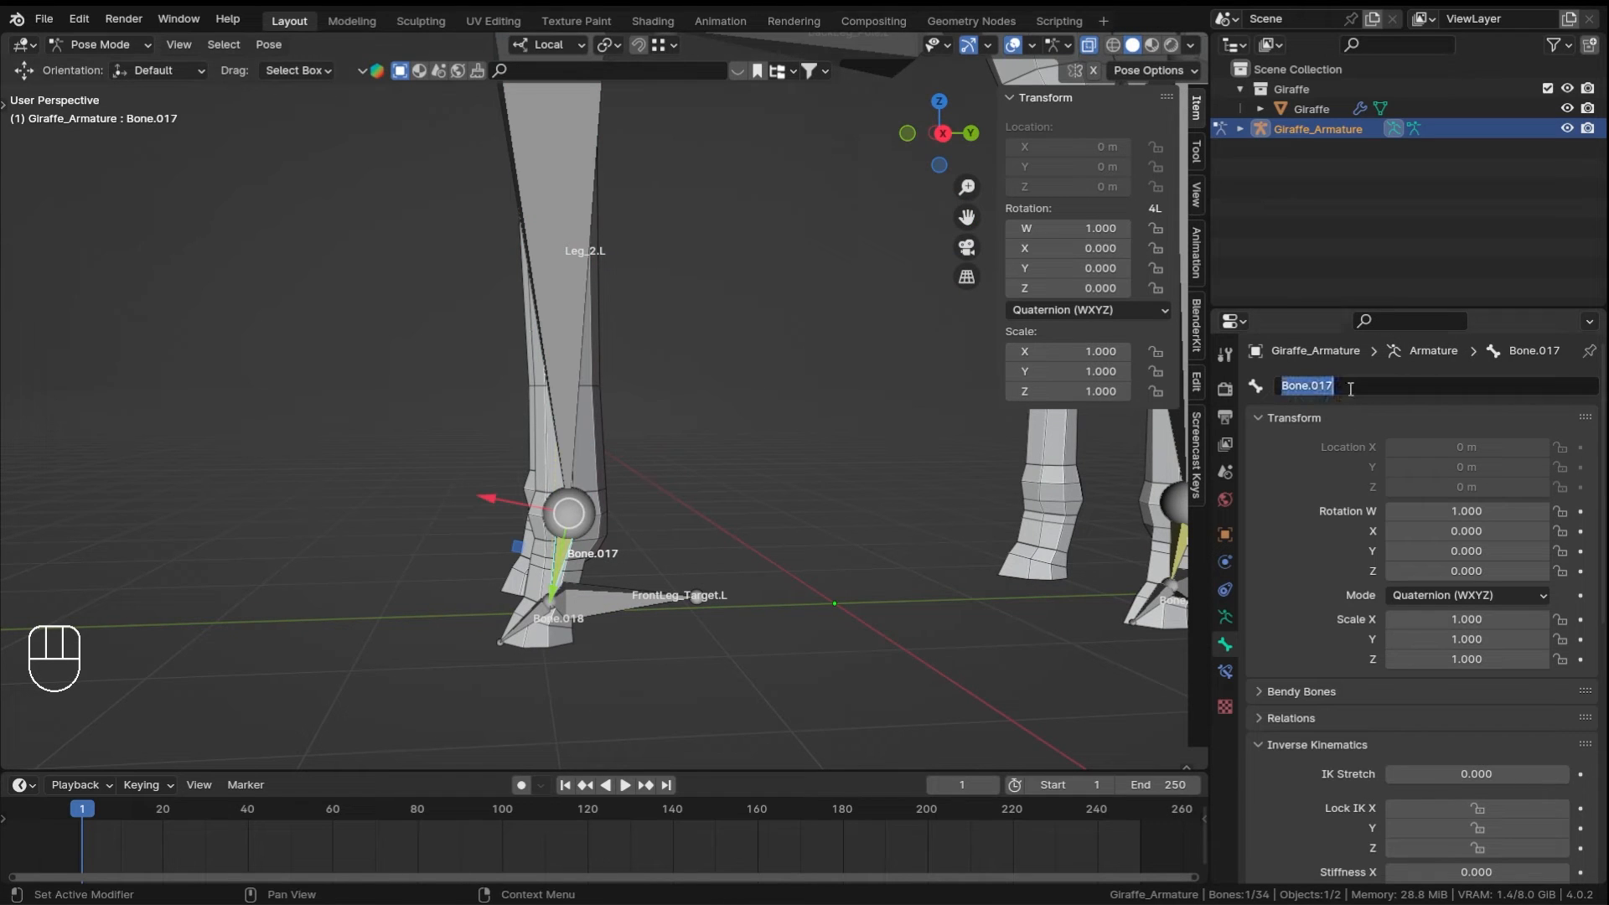
type("Front")
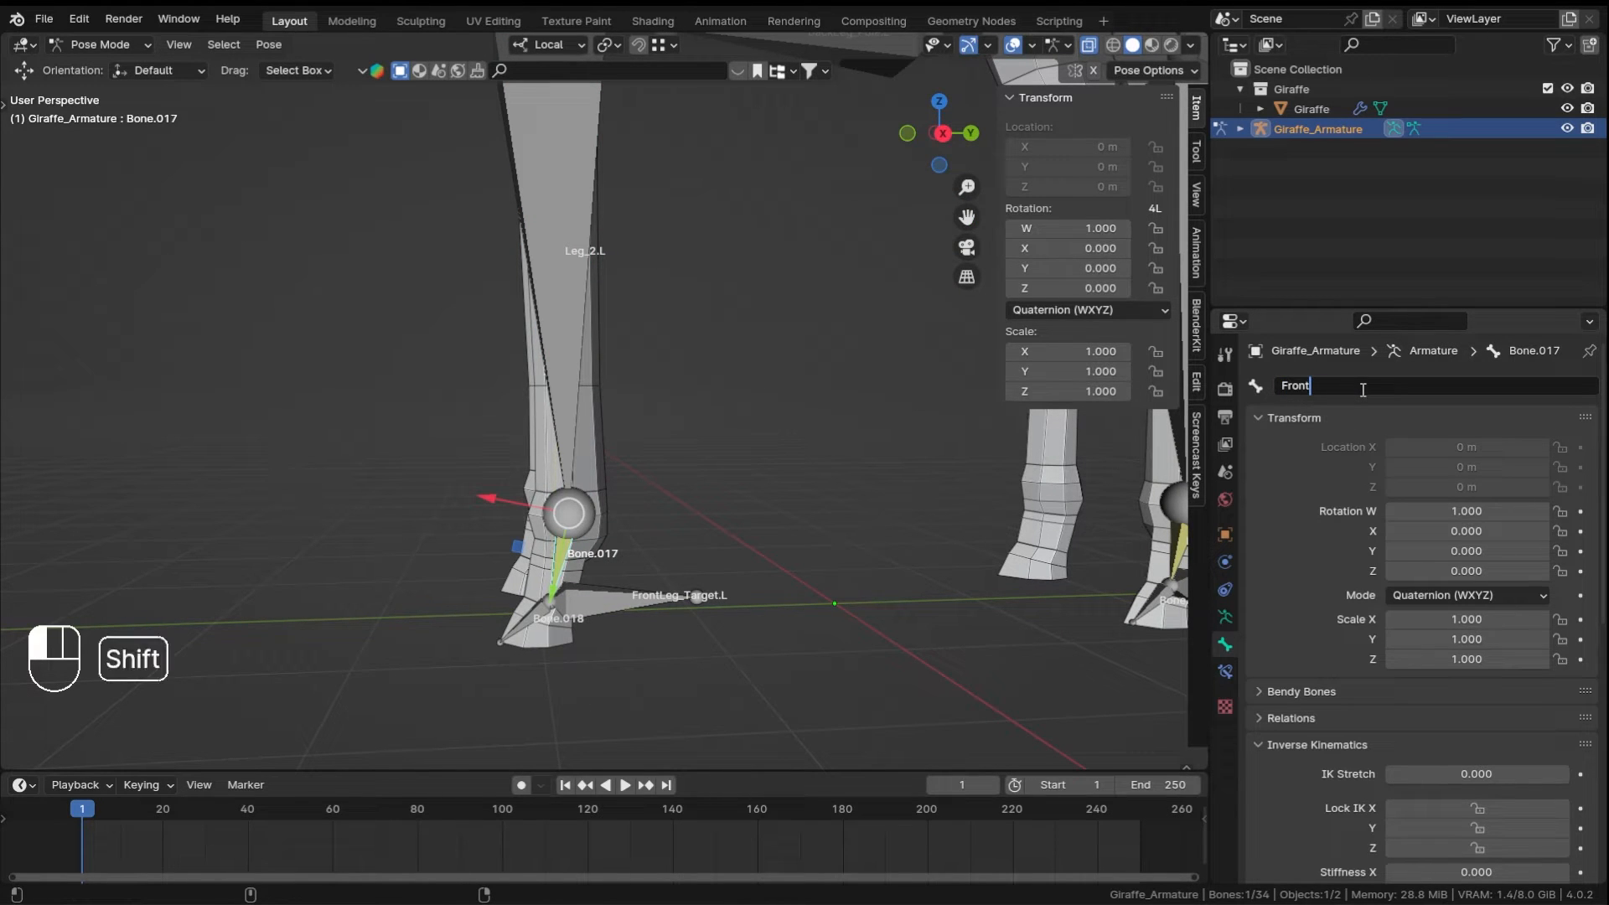
type("_IK.L")
key("Return")
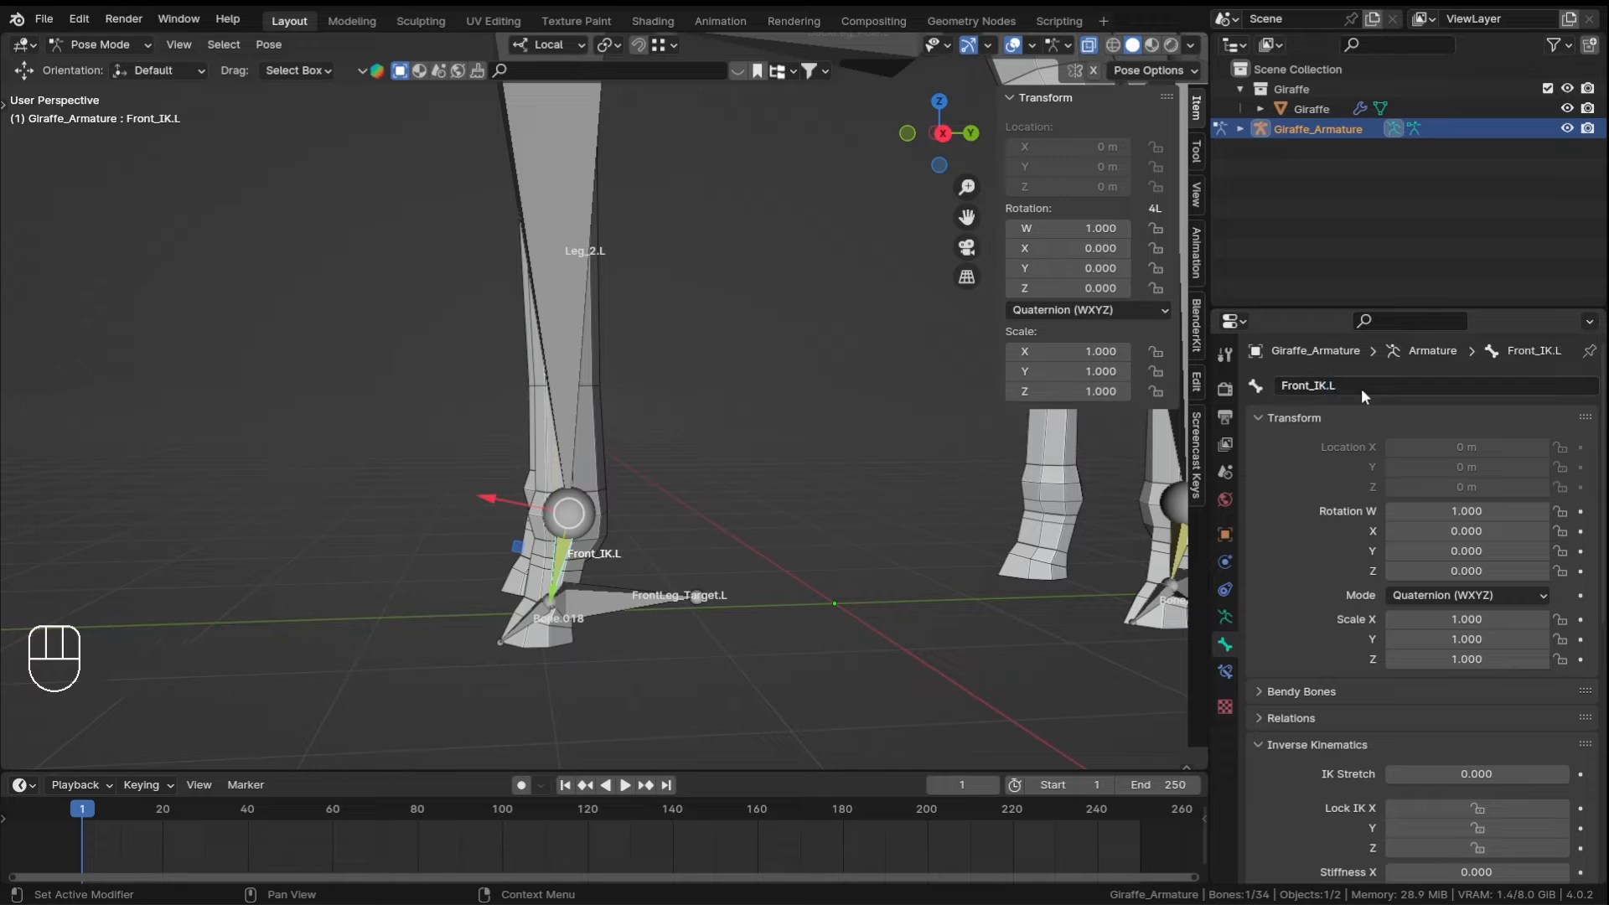
scroll(693, 425, "down", 1)
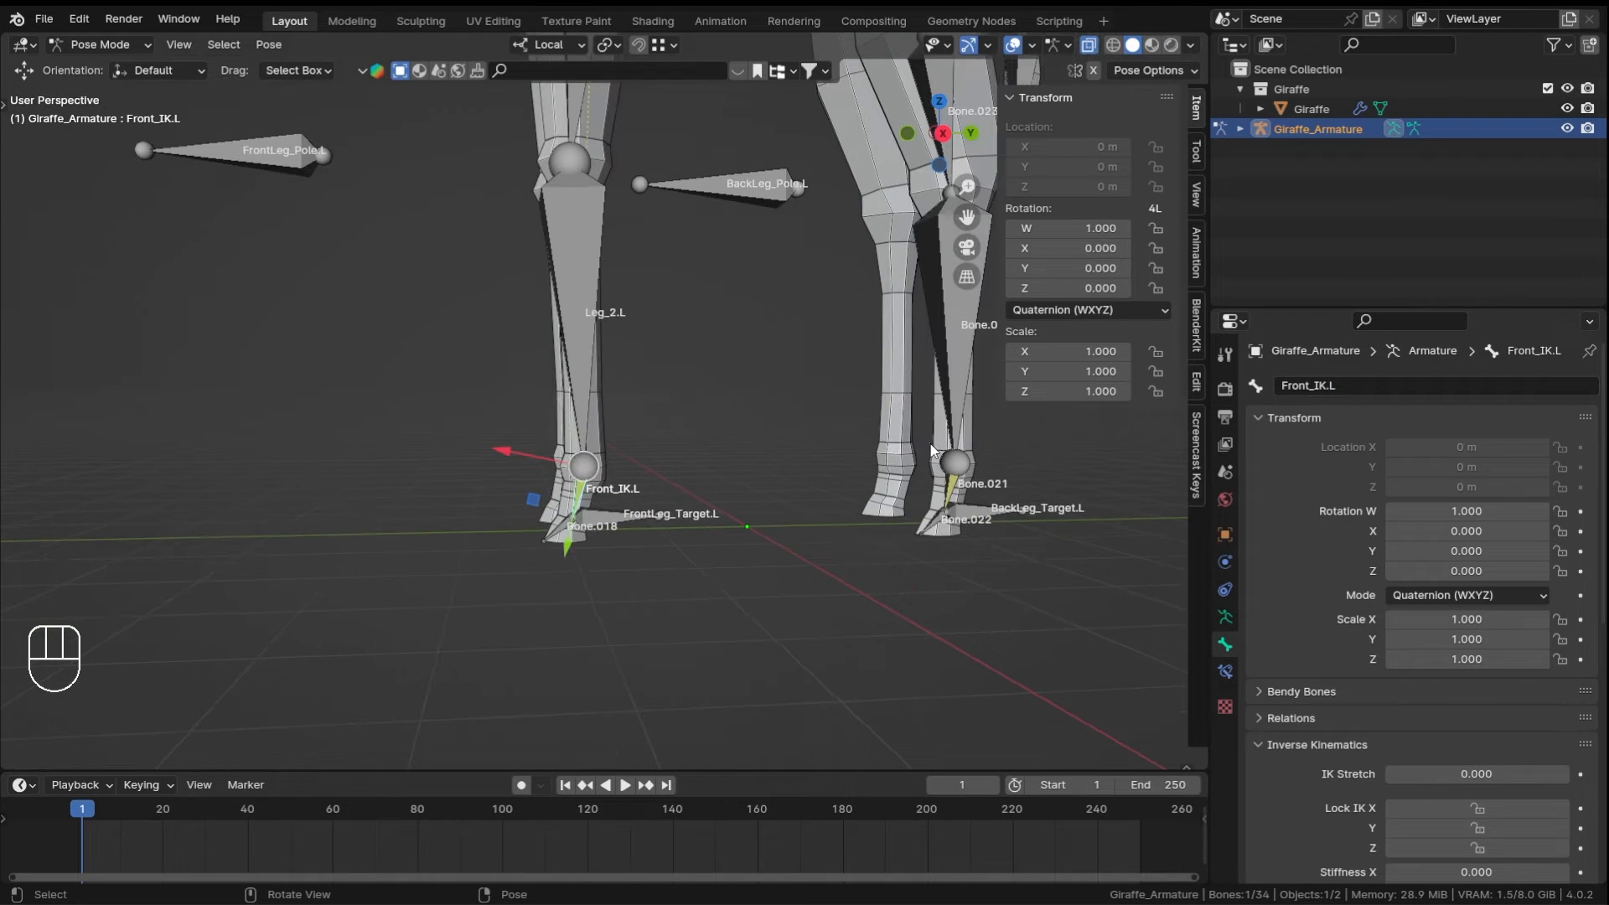
middle_click_drag(751, 461, 655, 565, "shift")
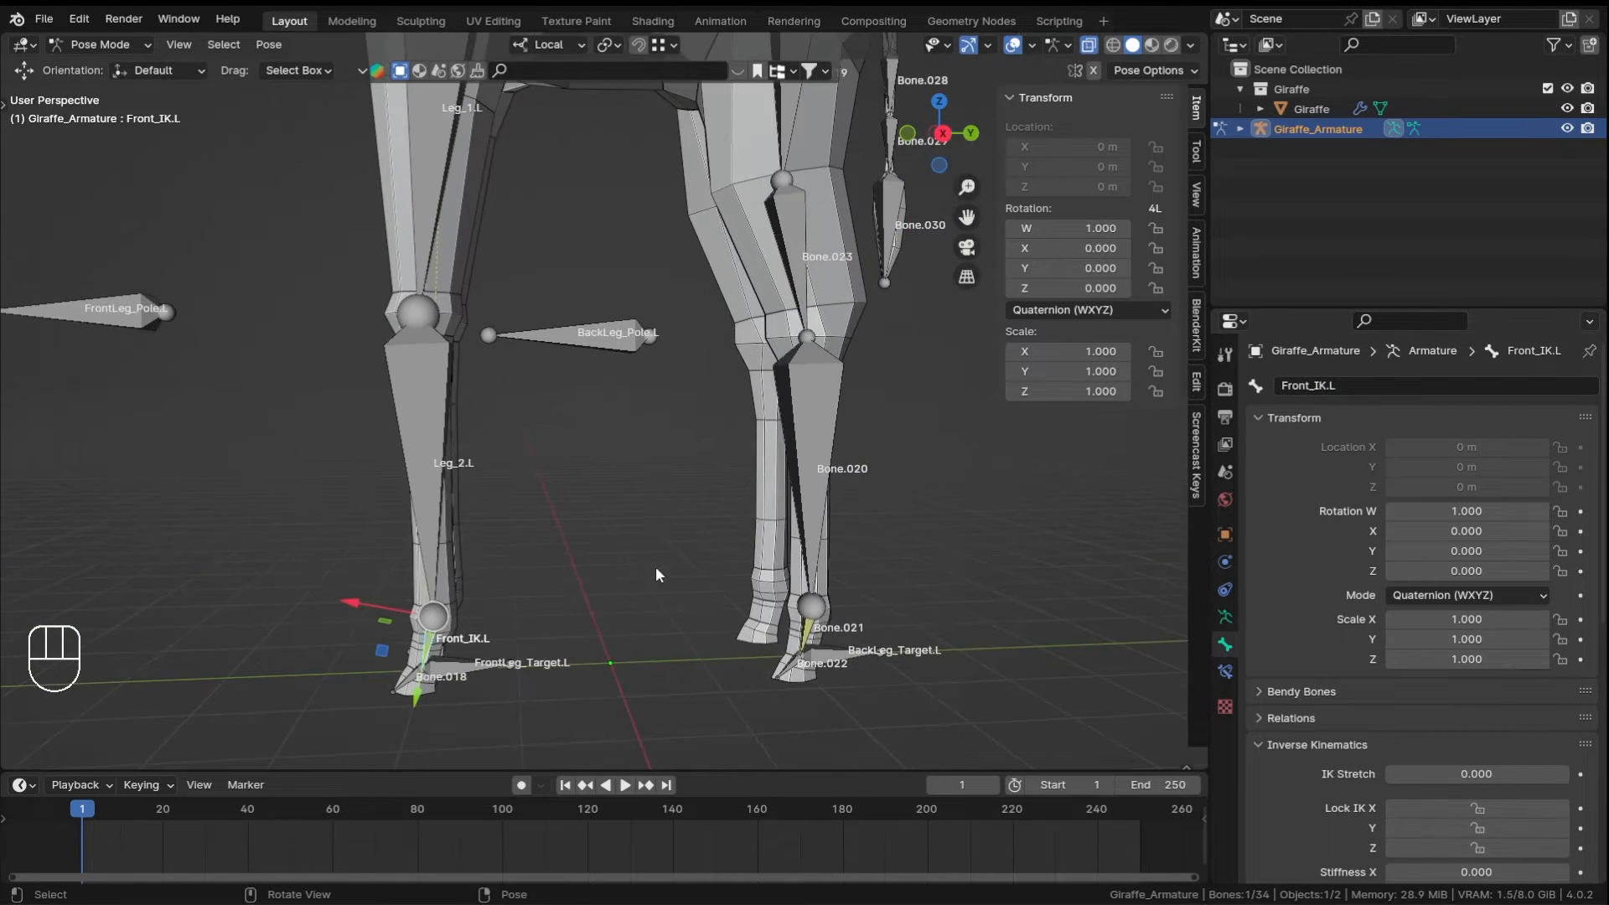
middle_click_drag(897, 480, 1155, 518, "shift")
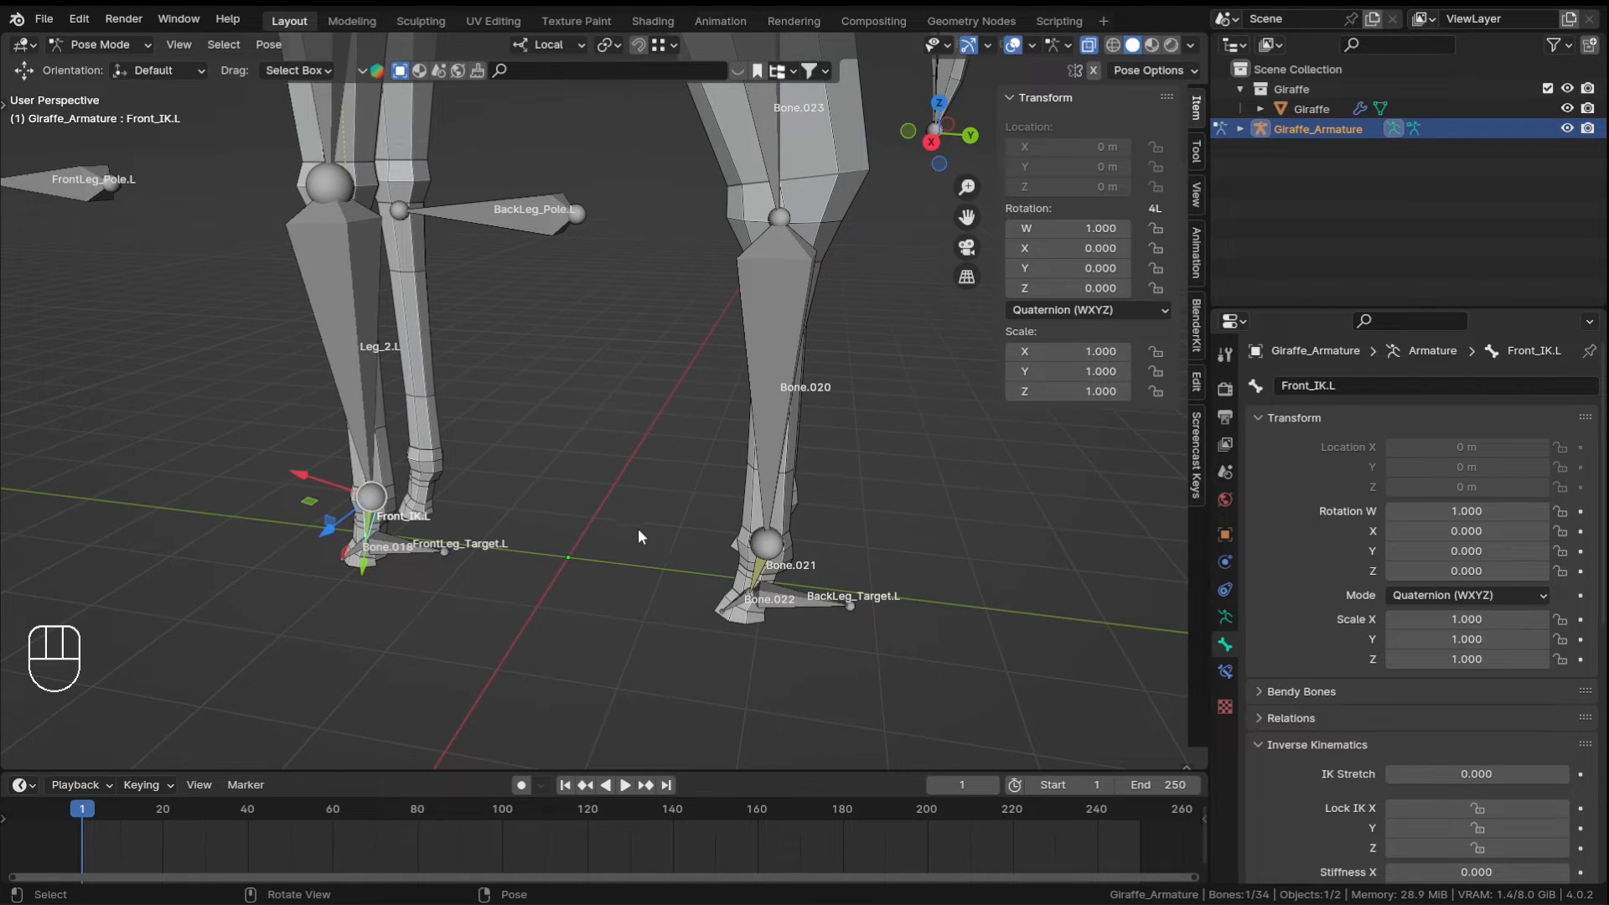
middle_click_drag(768, 587, 765, 548)
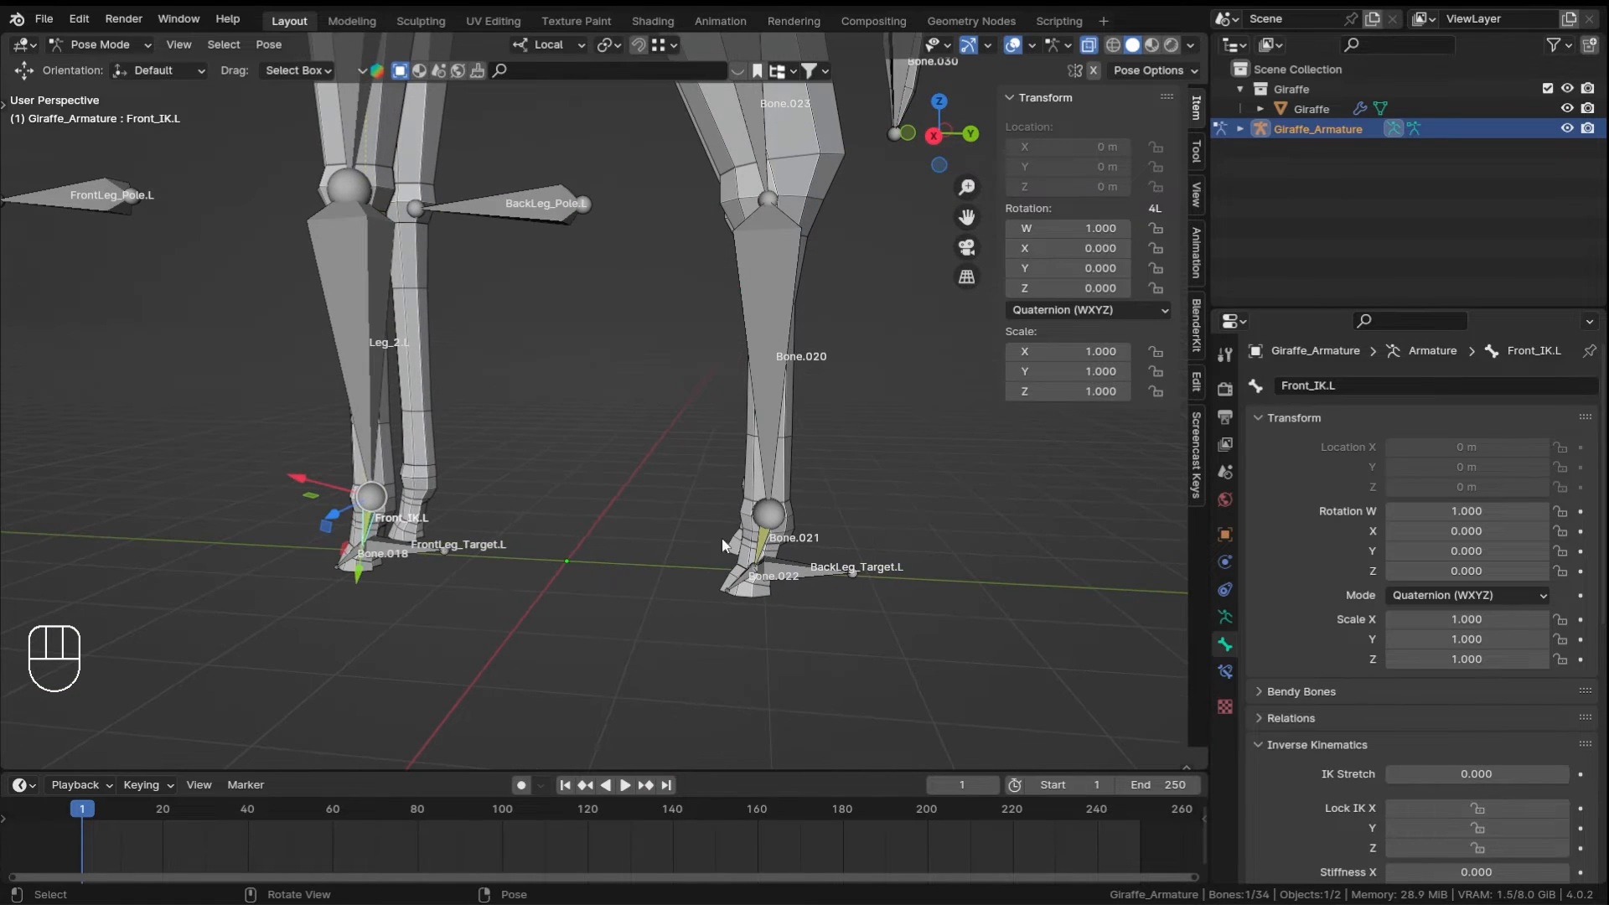
- Copy the name Front_IK.L from the front left foot bone and reuse it to rename the back left foot bone as Back_IK.L
left_click(1369, 385)
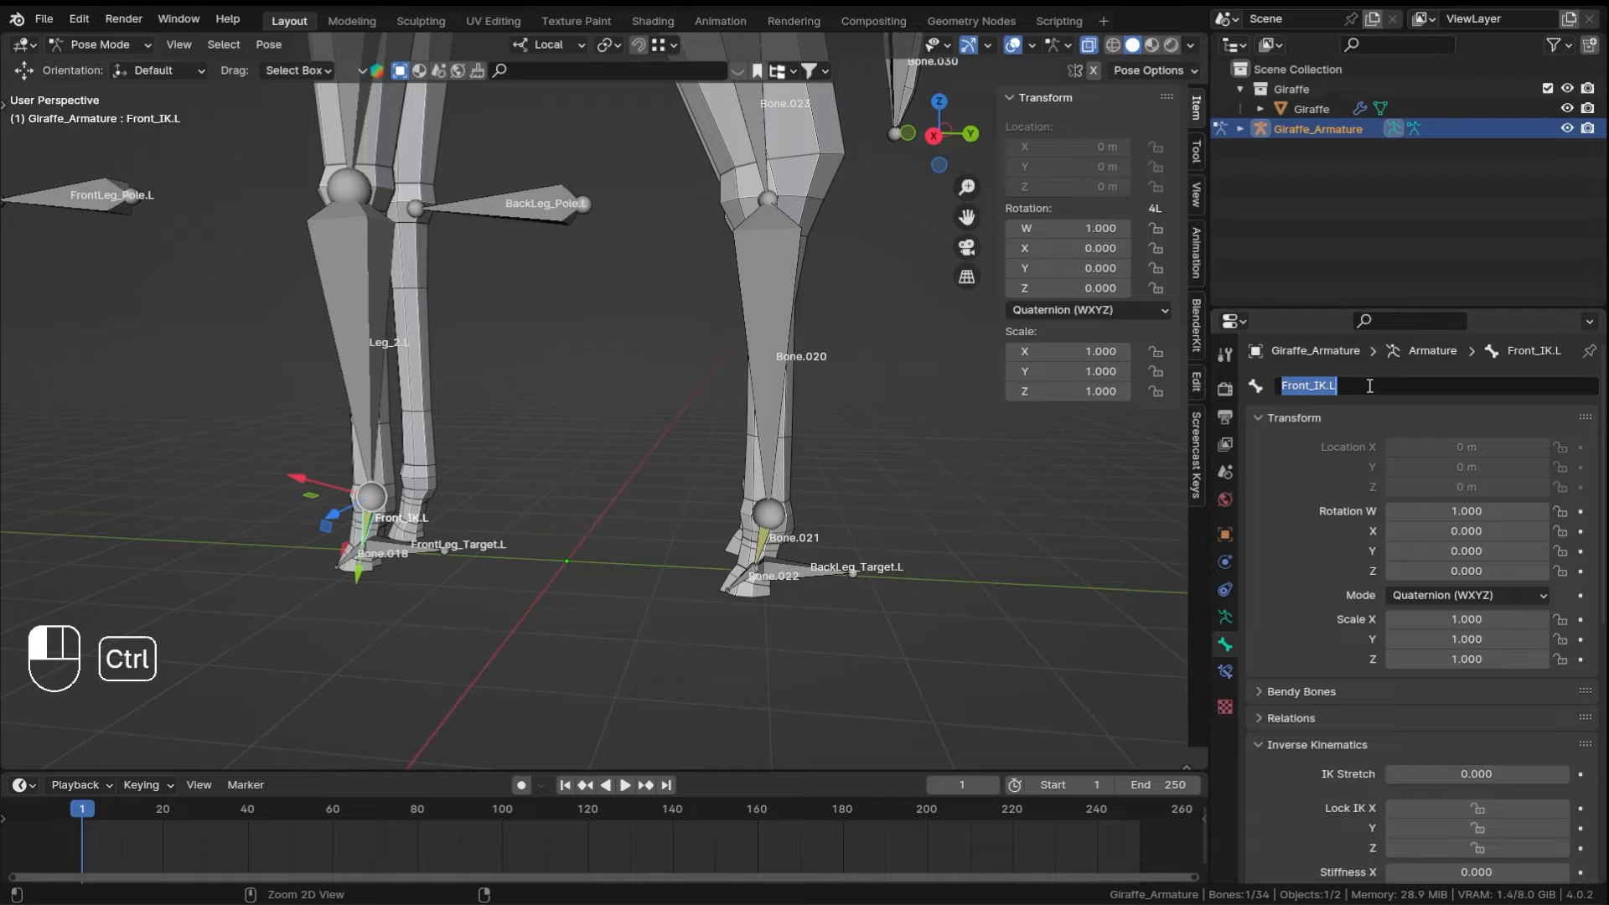
key("ctrl+c")
key("Escape")
left_click(770, 541)
left_click(1363, 378)
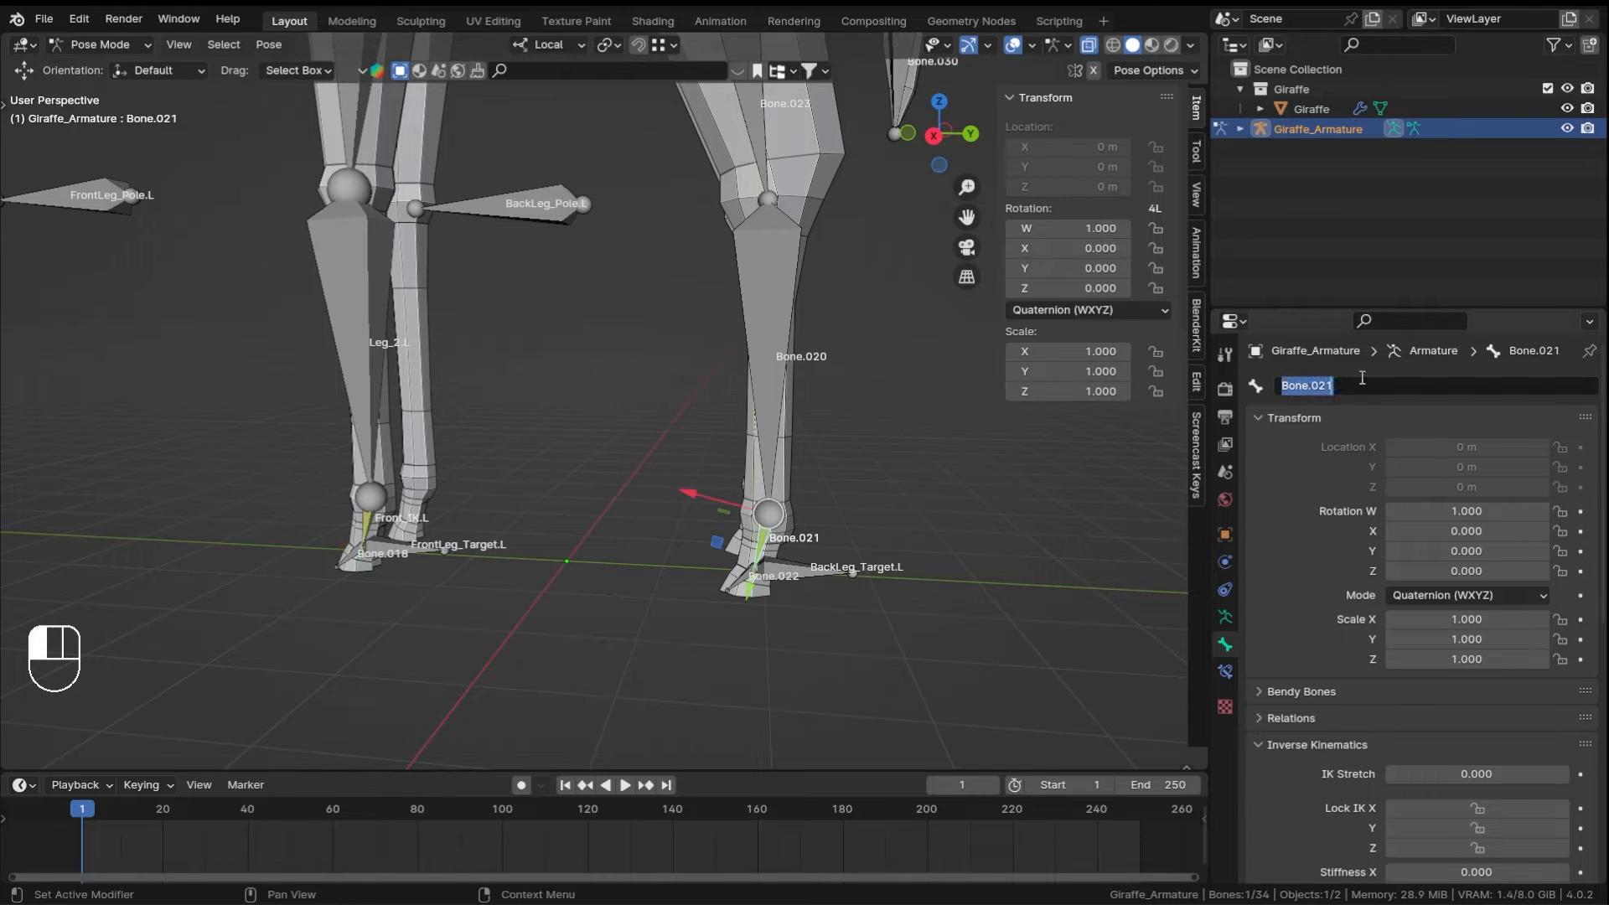
key("ctrl+v")
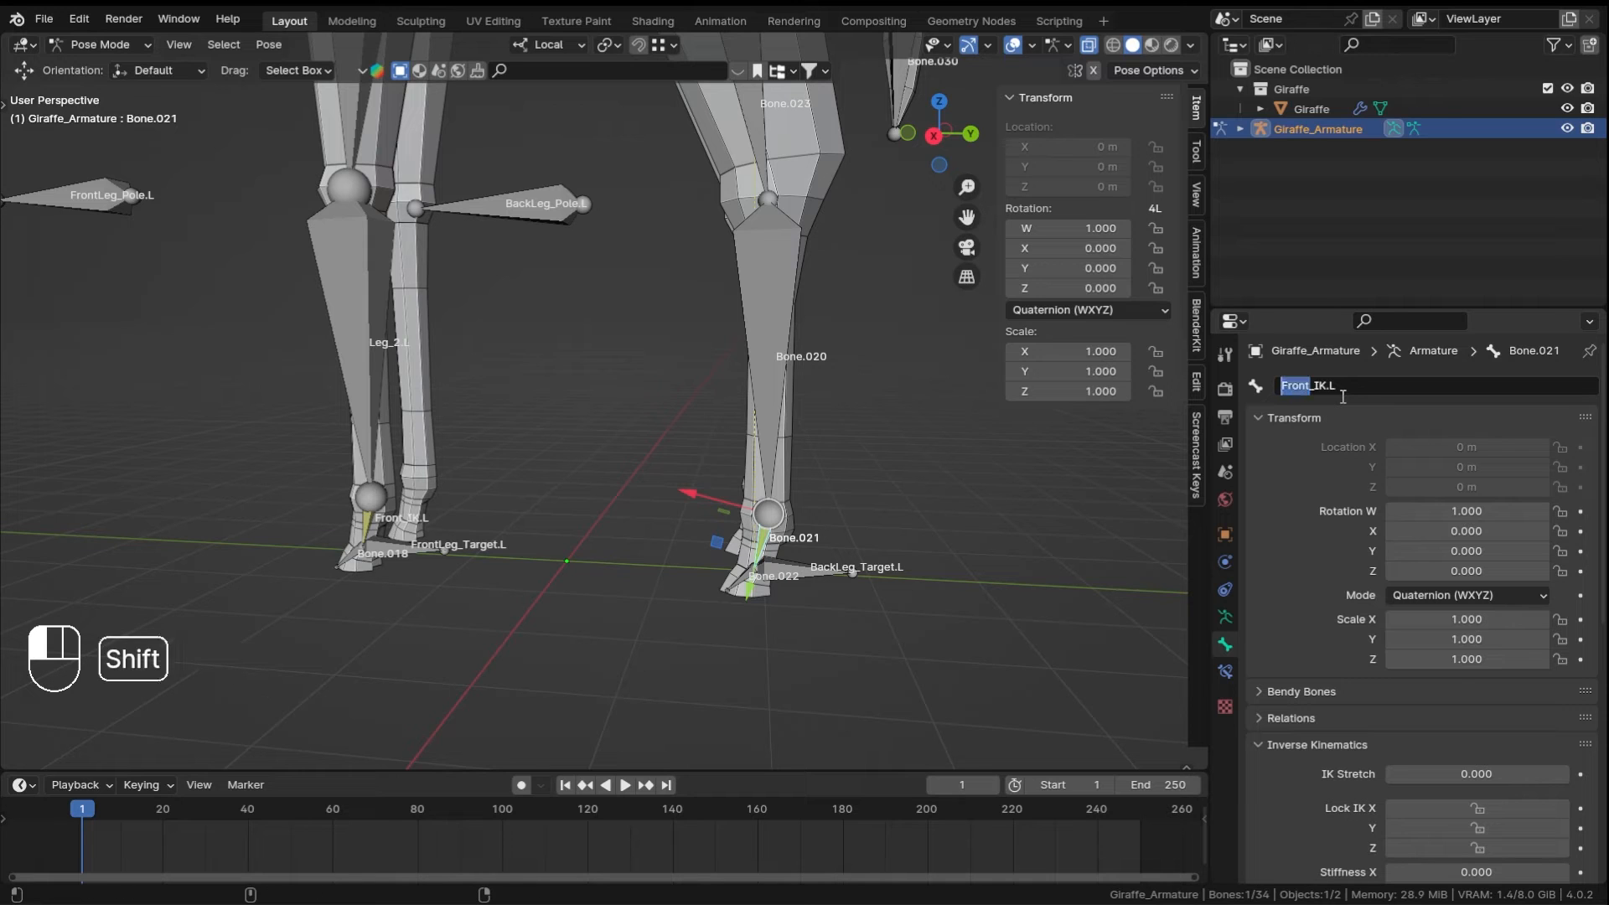
type("Back")
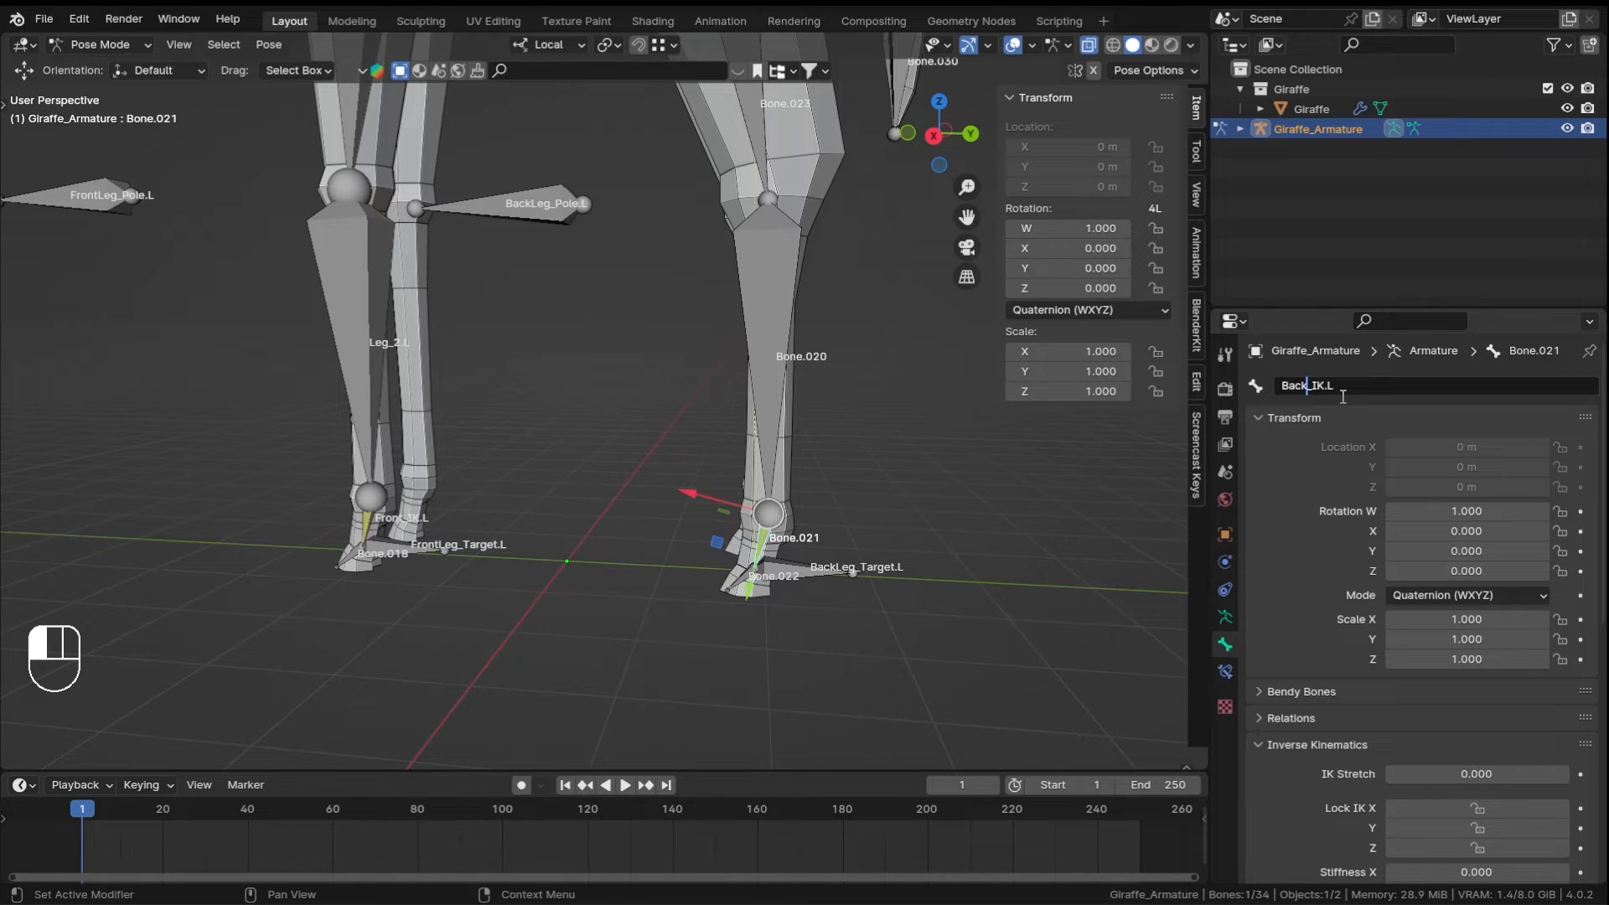
- Select the lower bone of the back left leg, and switch the selection to the front left leg's upper bone, Leg_1.L
middle_click_drag(872, 352, 738, 570, "shift")
left_click(714, 574)
middle_click_drag(821, 427, 390, 288, "shift")
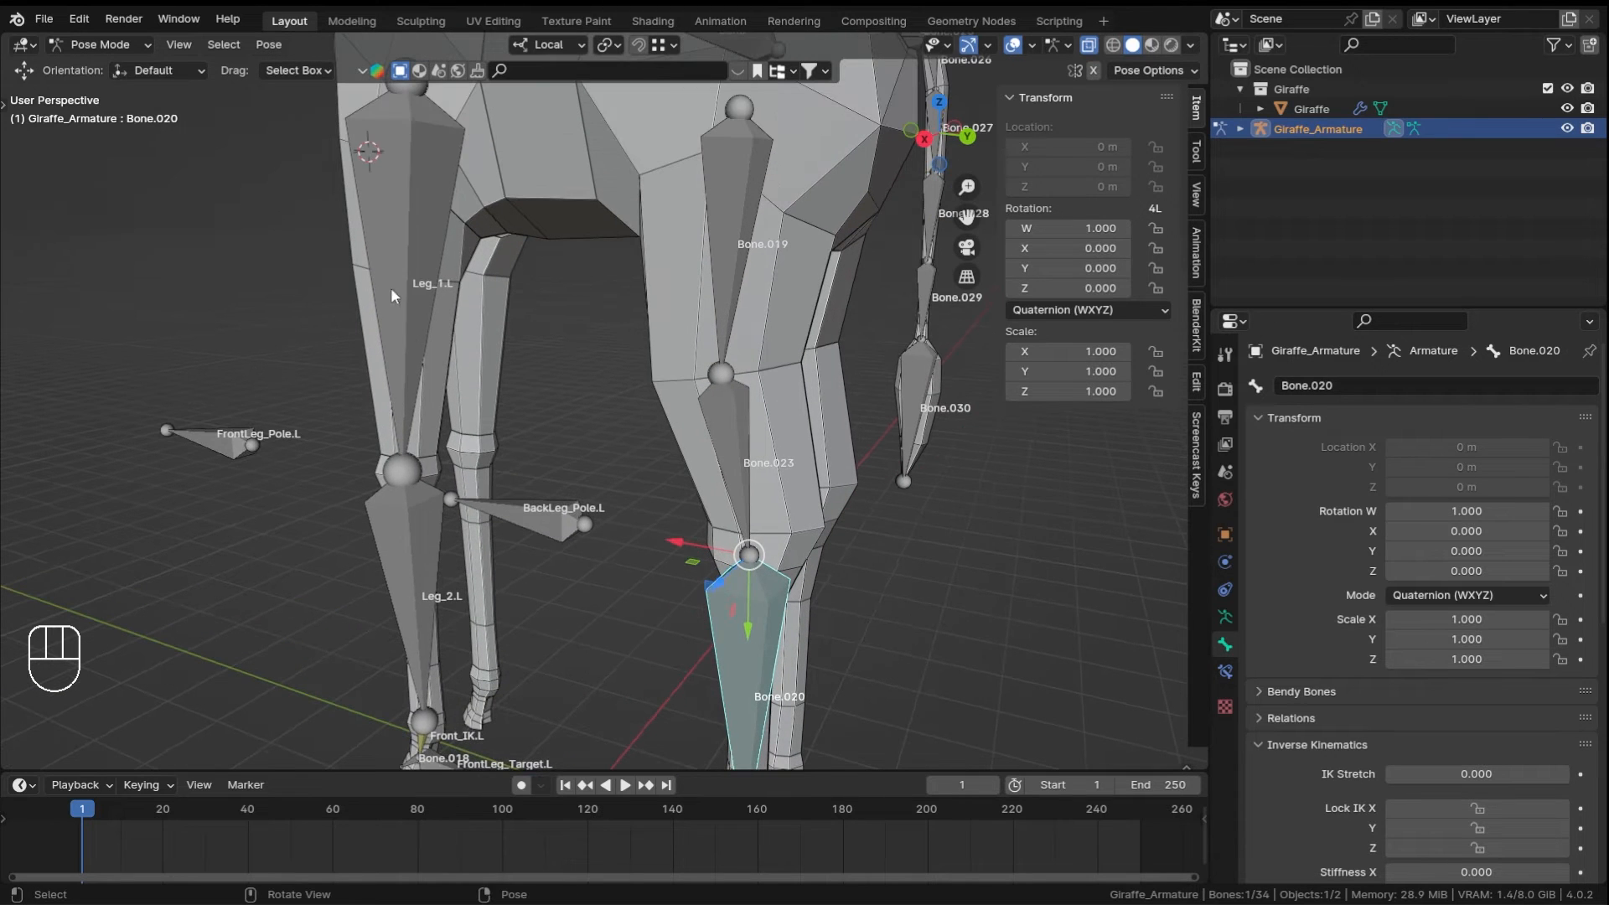
left_click(390, 288)
scroll(417, 360, "down", 2)
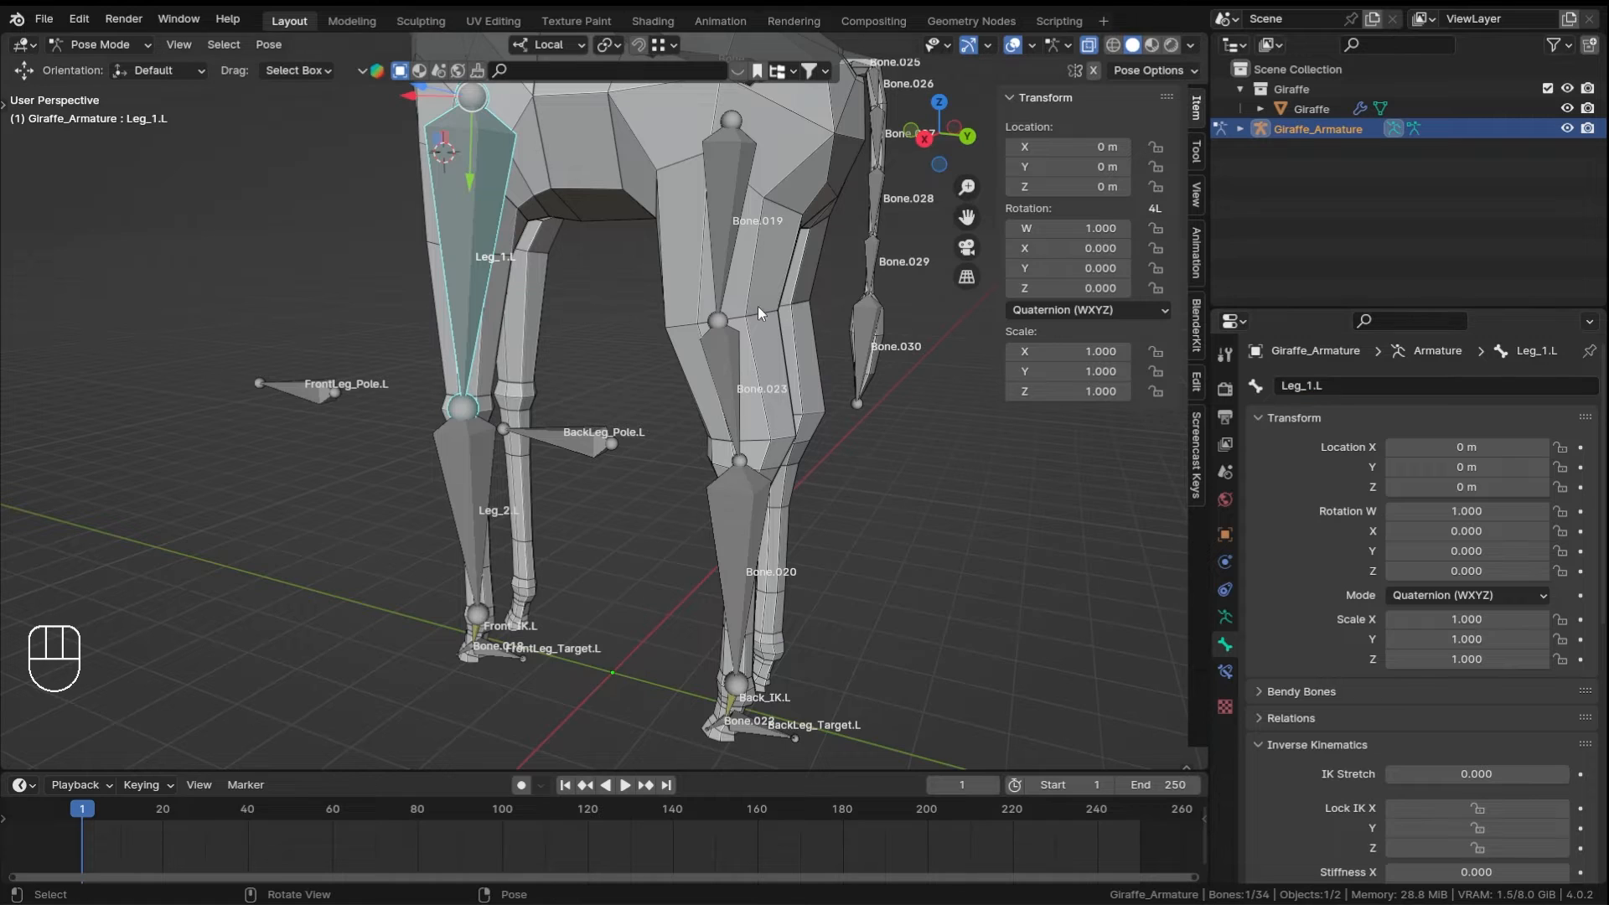
- Rename the upper back leg bone Bone.019 as Leg_3.L and its child bone as Leg_4.L
left_click(744, 223)
left_click(1367, 390)
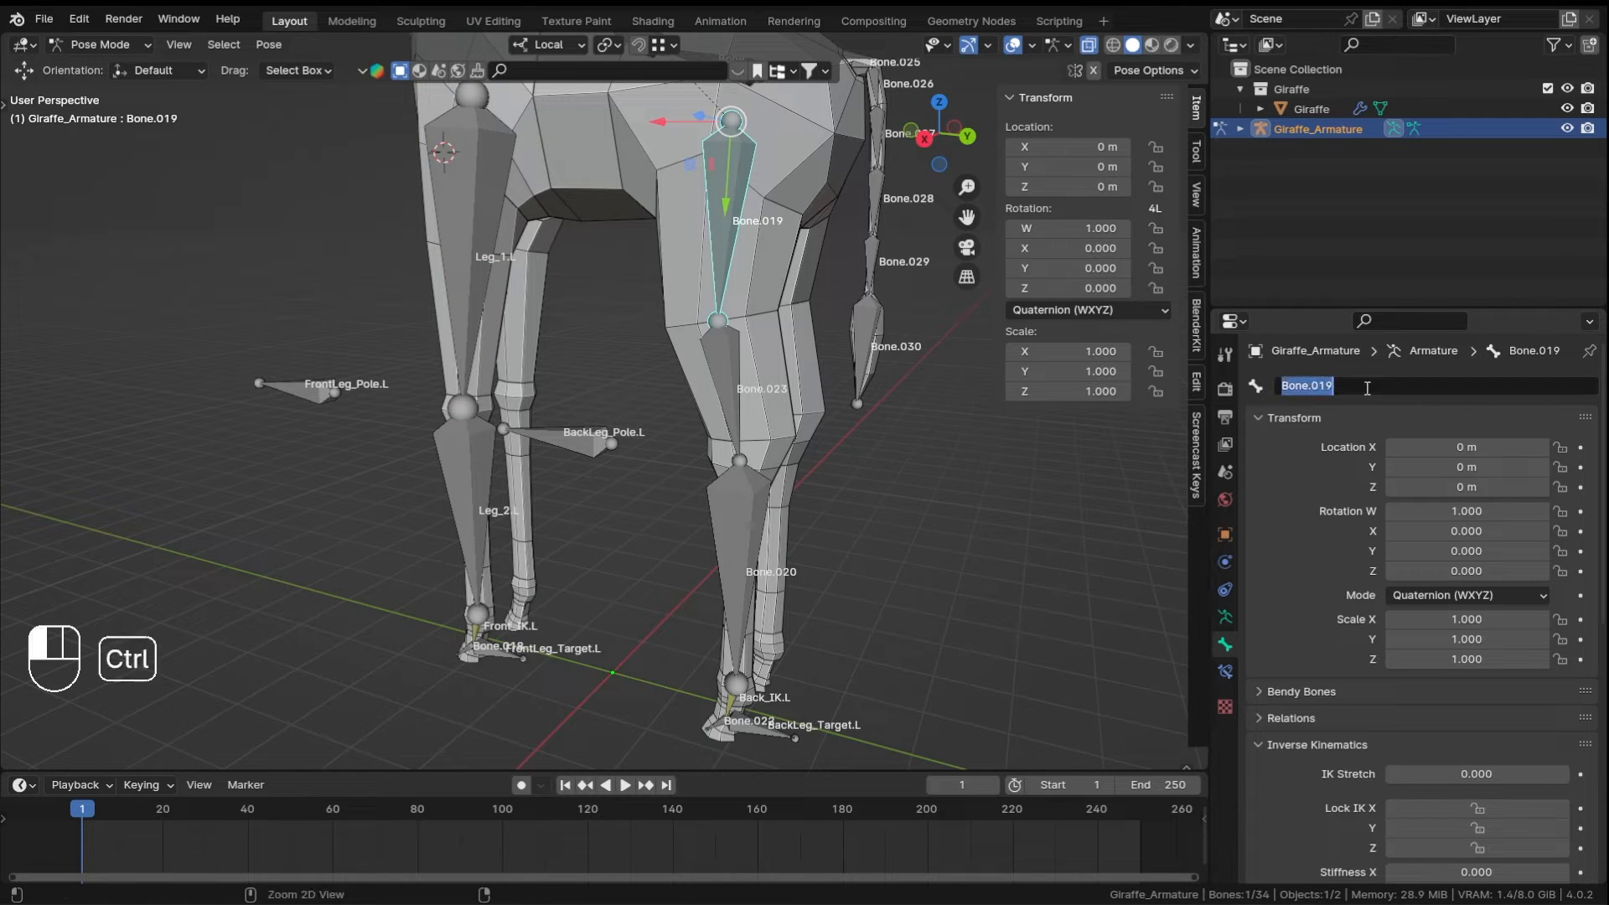
key("ctrl+v")
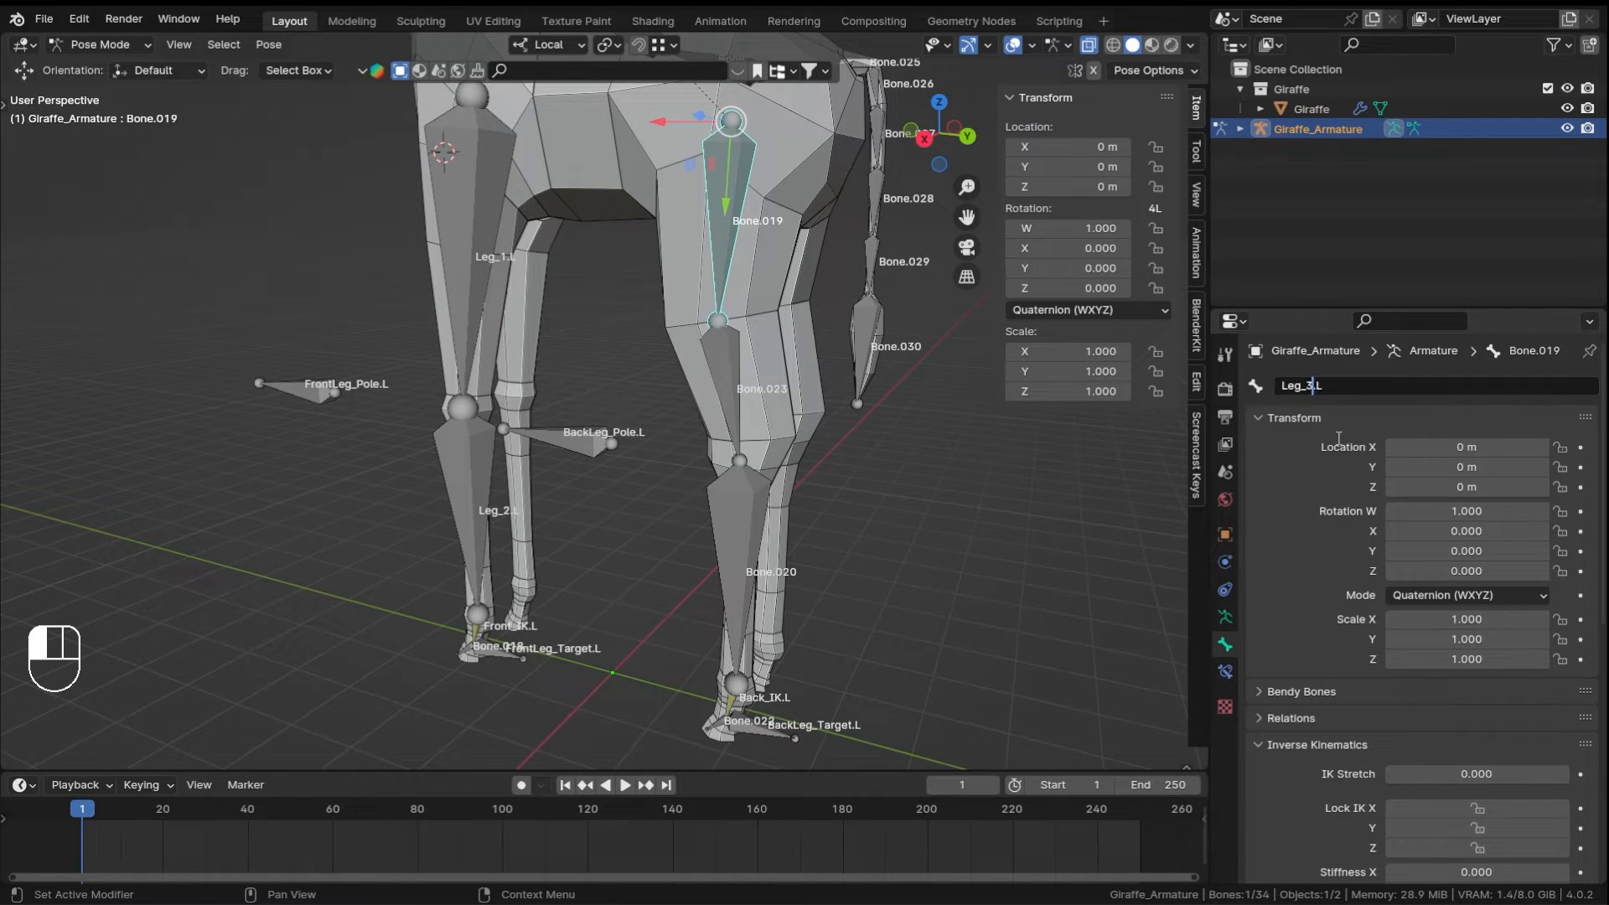
key("bracketright")
left_click(1437, 377)
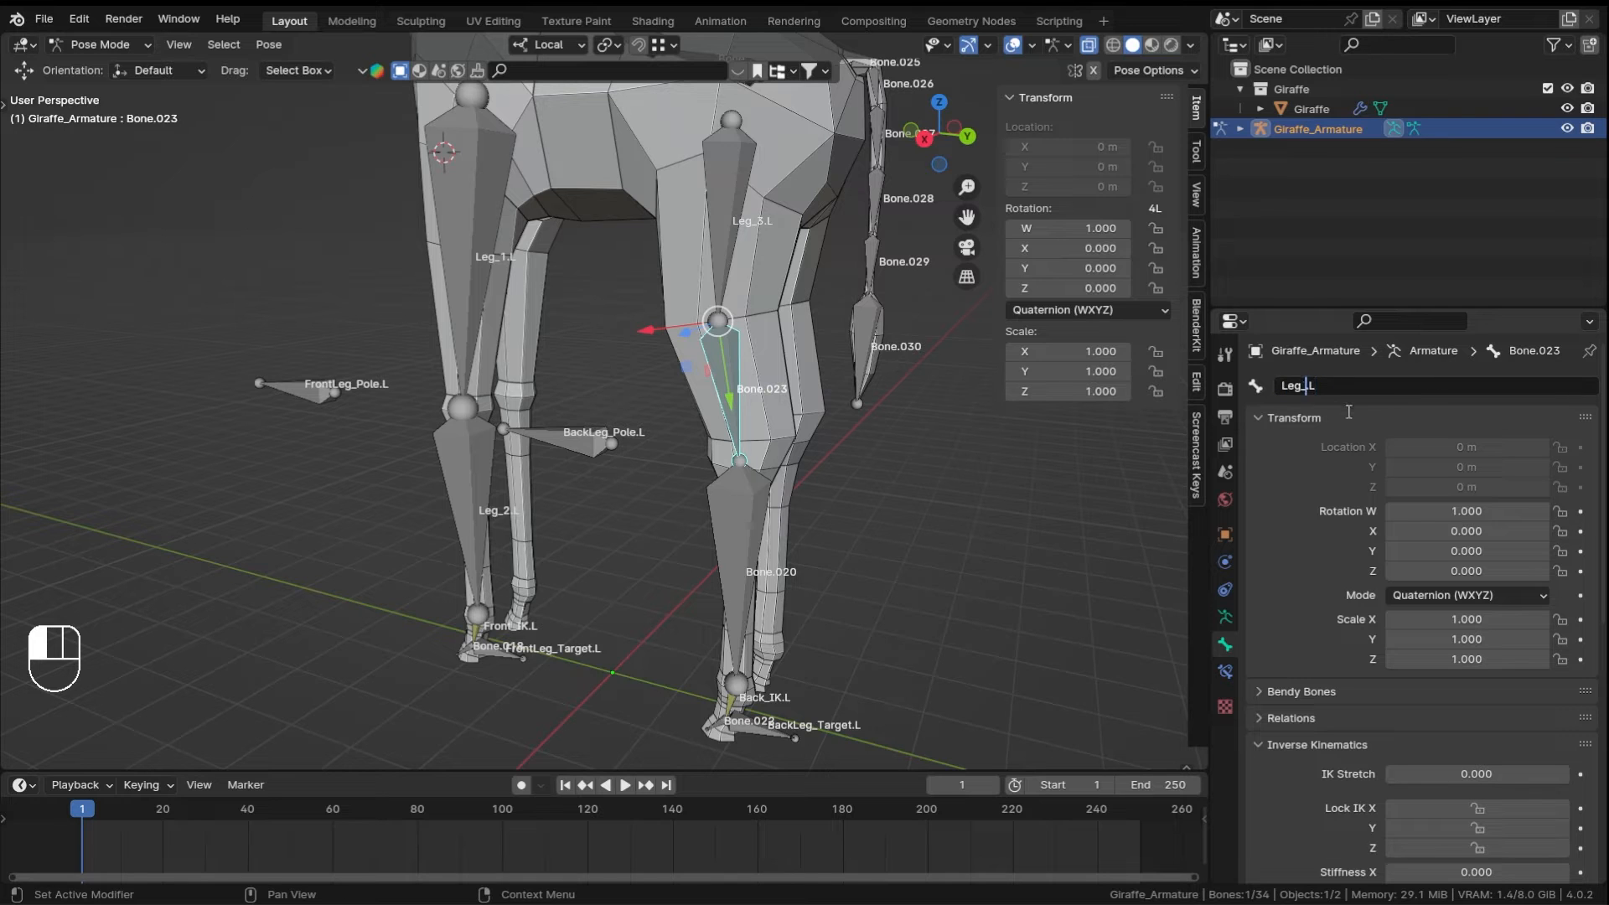
type("4")
key("Return")
- Rename the lower back leg bone as Leg_5.L and save the file
key("bracketright")
left_click(1344, 387)
key("ctrl+v")
key("Left")
key("Left")
key("BackSpace")
type("5")
key("Return")
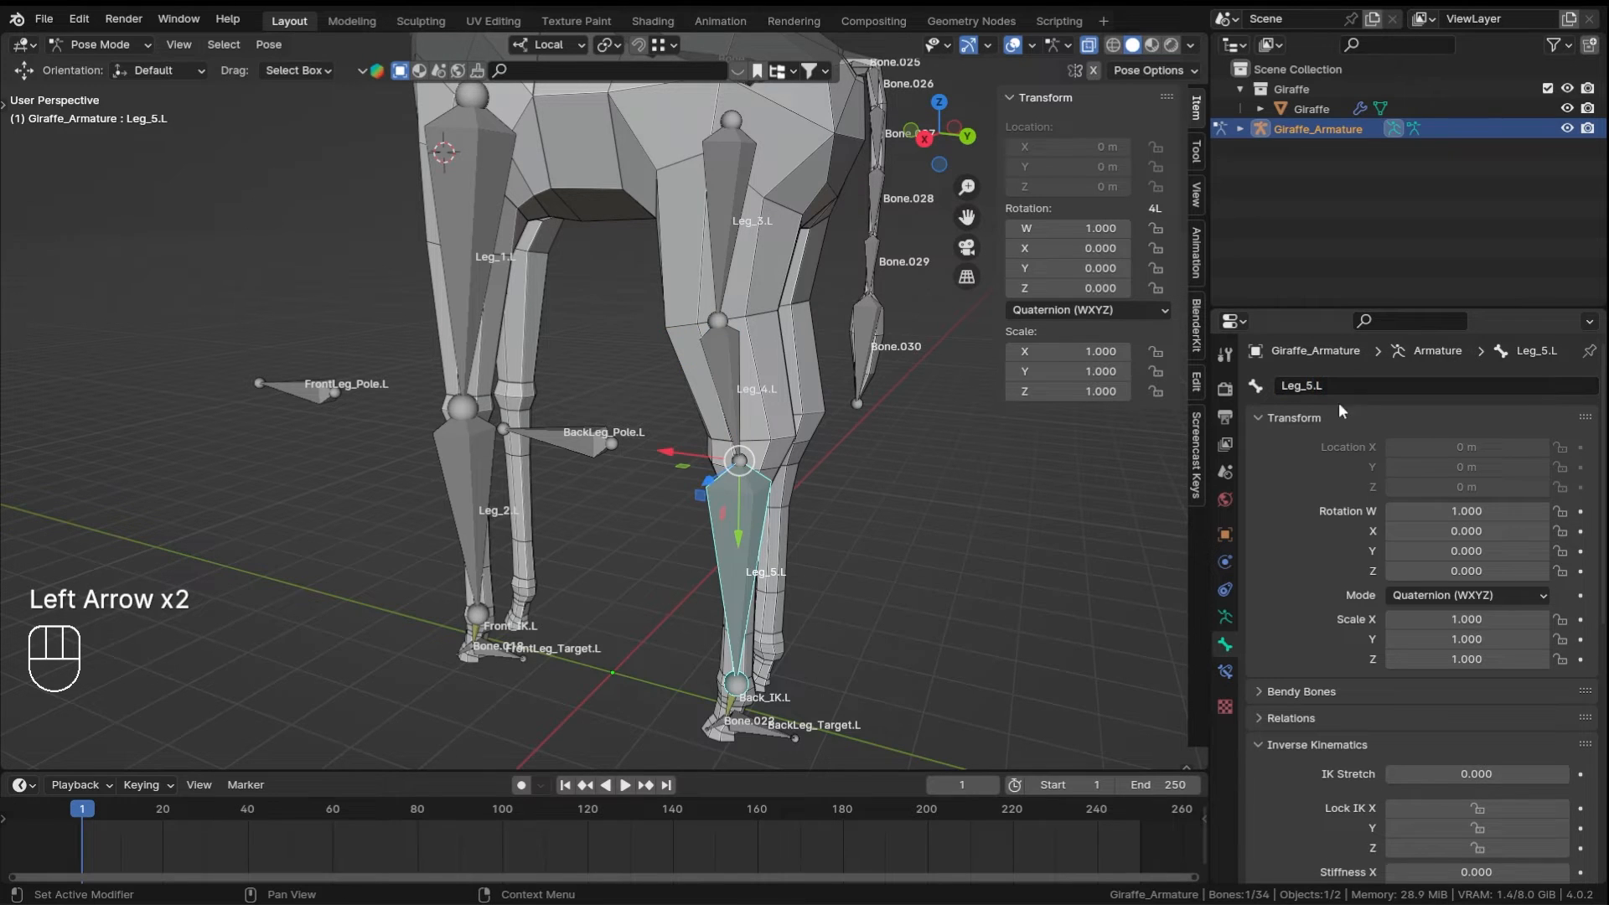
key("ctrl+s")
- Examine the giraffe's head and the bones around the base of the left ear
middle_click_drag(859, 422, 716, 362)
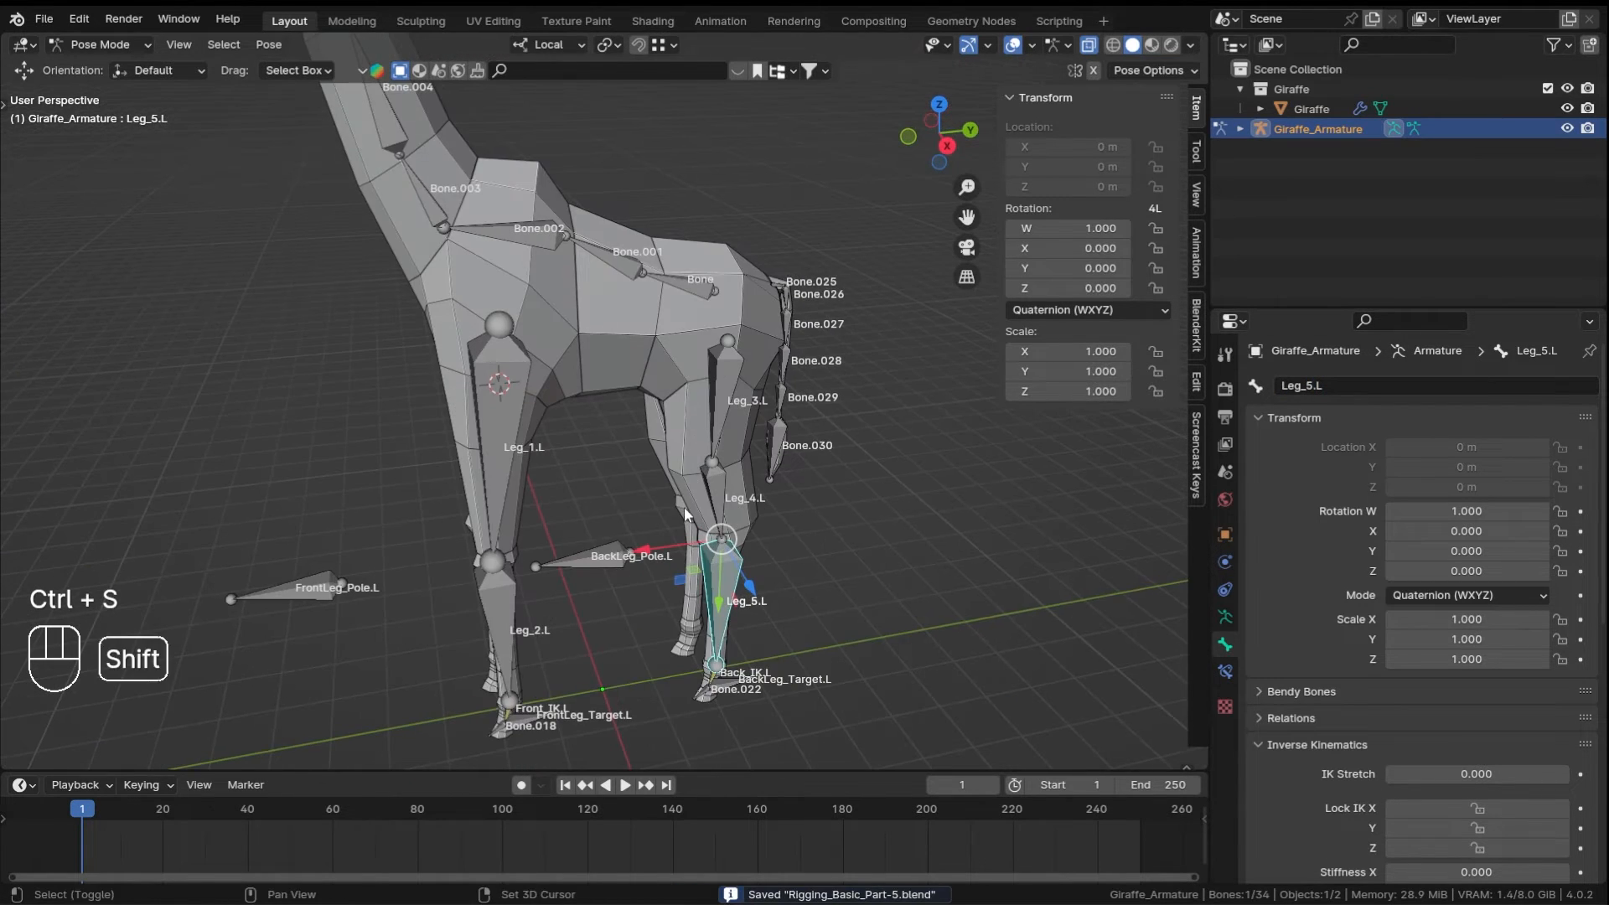
middle_click_drag(684, 506, 713, 409)
middle_click_drag(580, 294, 846, 333)
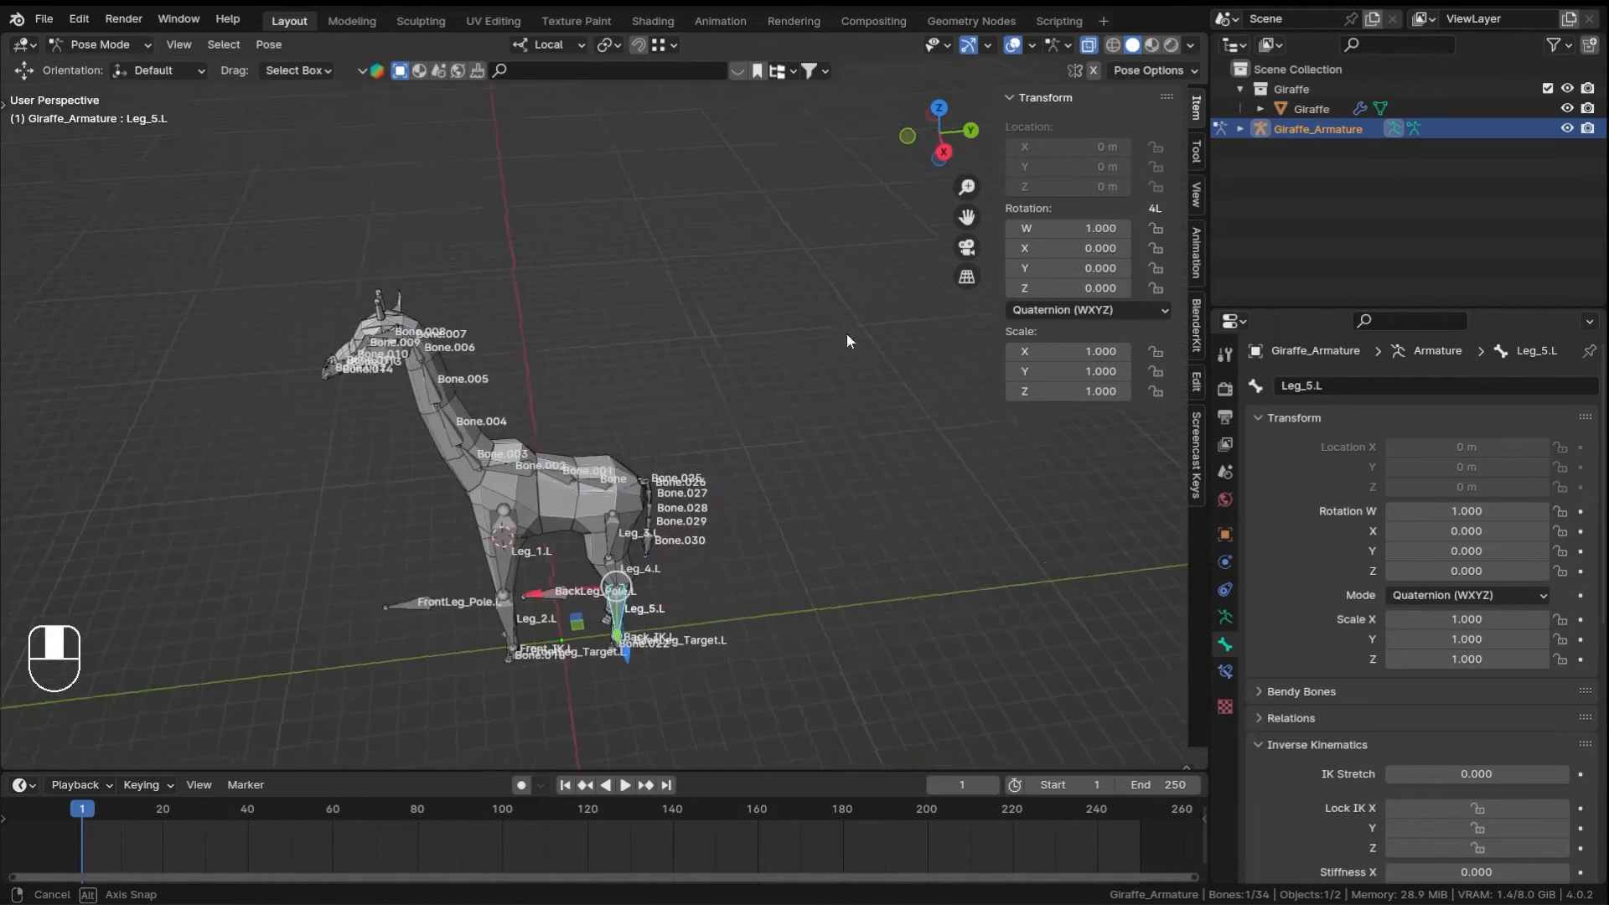
middle_click_drag(410, 473, 605, 469, "shift")
middle_click_drag(605, 469, 800, 444)
middle_click_drag(821, 519, 606, 308, "shift")
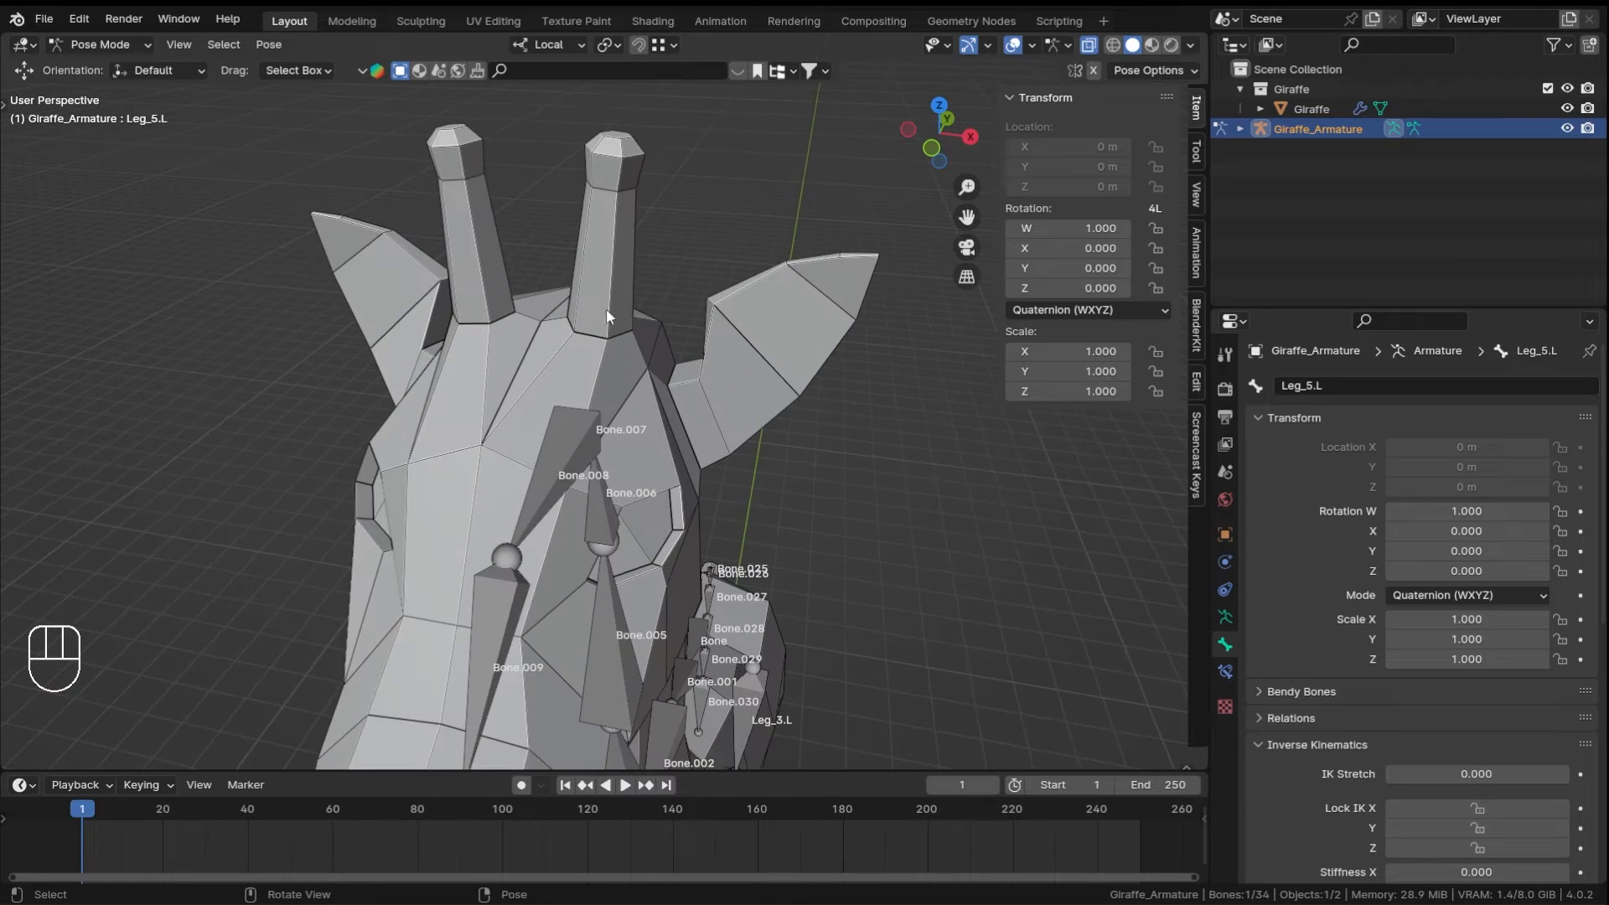
middle_click_drag(622, 228, 625, 421, "ctrl")
scroll(625, 421, "up", 5)
left_click(576, 495)
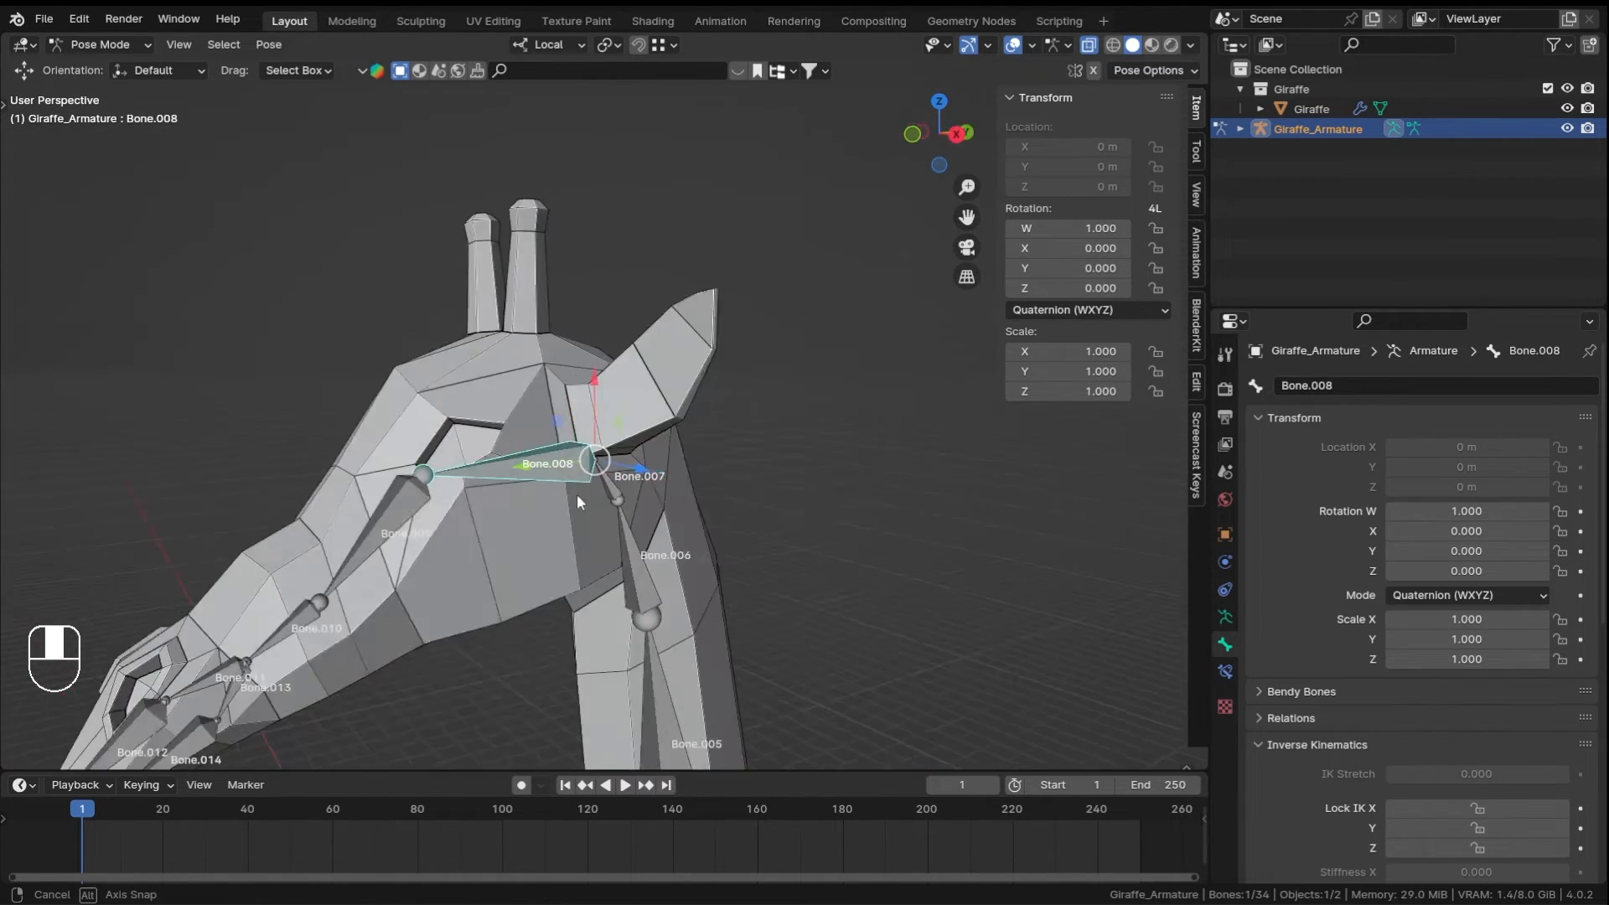
middle_click_drag(576, 495, 524, 455)
middle_click_drag(569, 321, 735, 334)
key("Tab")
mouse_move(630, 420)
middle_mouse_down()
mouse_move(625, 352)
mouse_move(667, 408)
mouse_move(609, 398)
middle_mouse_up()
key("Tab")
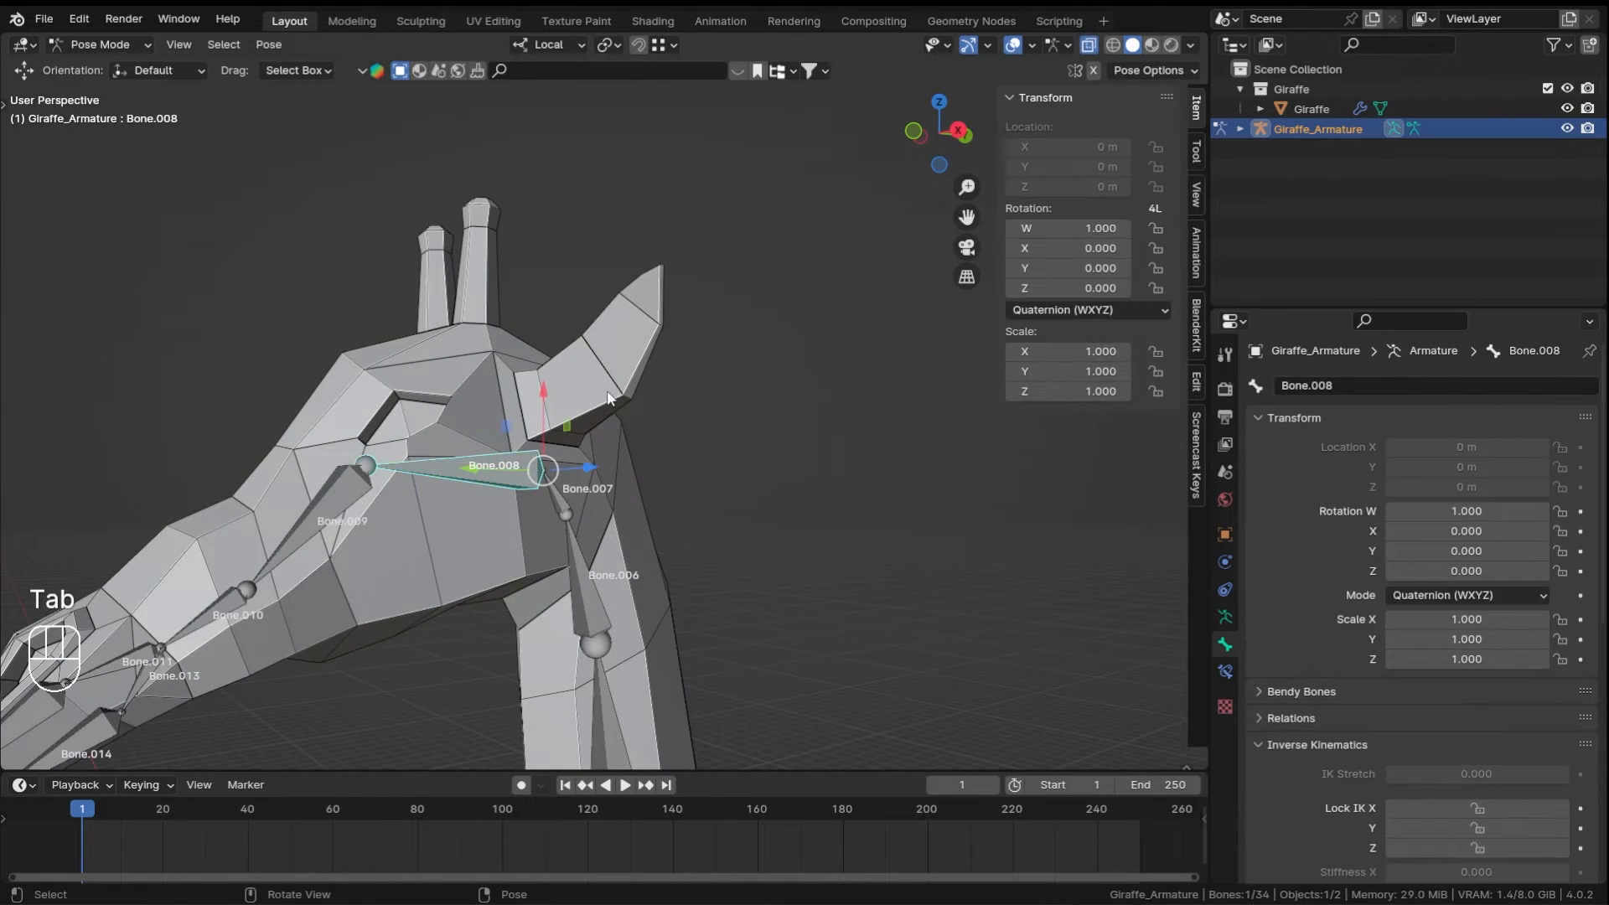
- Snap the 3D cursor to the edge loop at the base of the left ear on the giraffe mesh
key("ctrl+Tab")
left_click(555, 421)
key("grave")
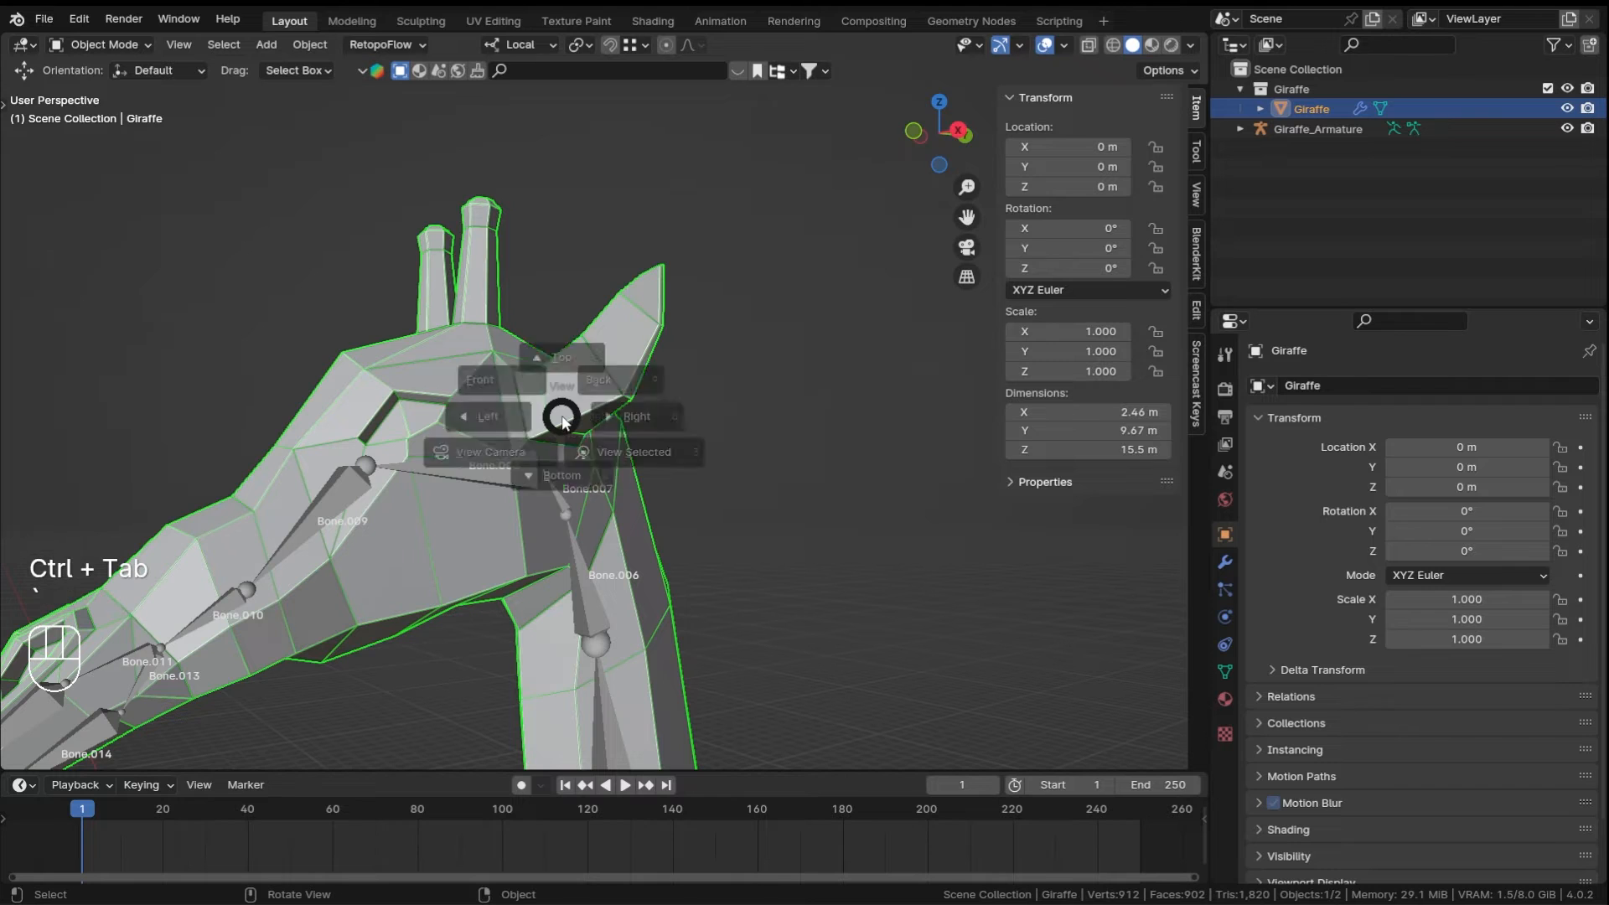
key("Tab")
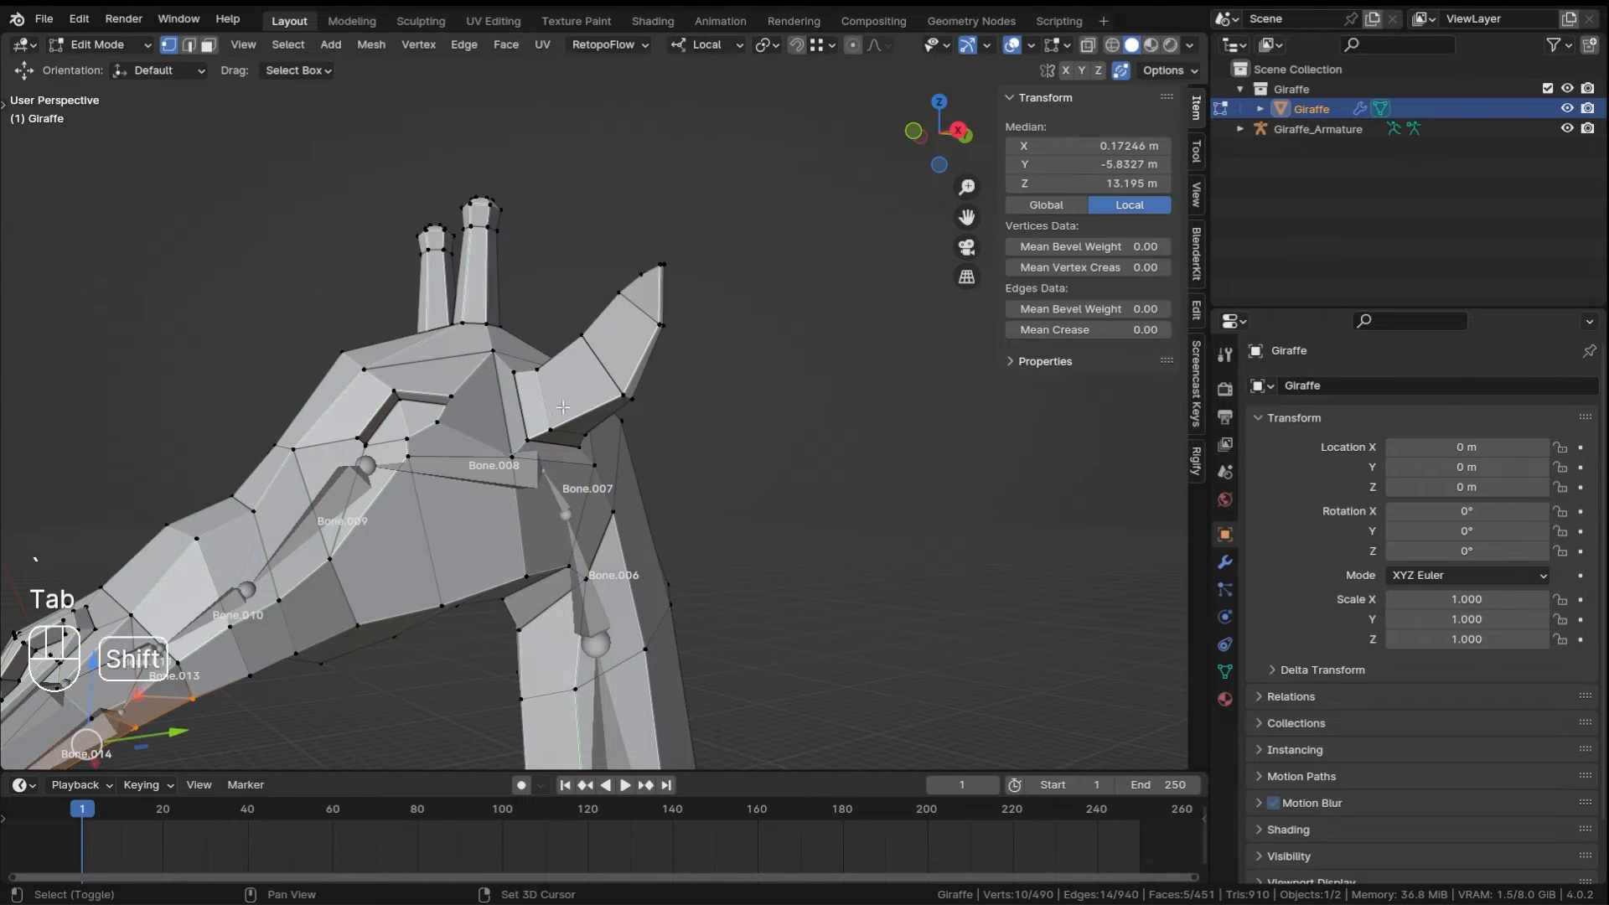
left_click(543, 418, "alt")
key("shift+s")
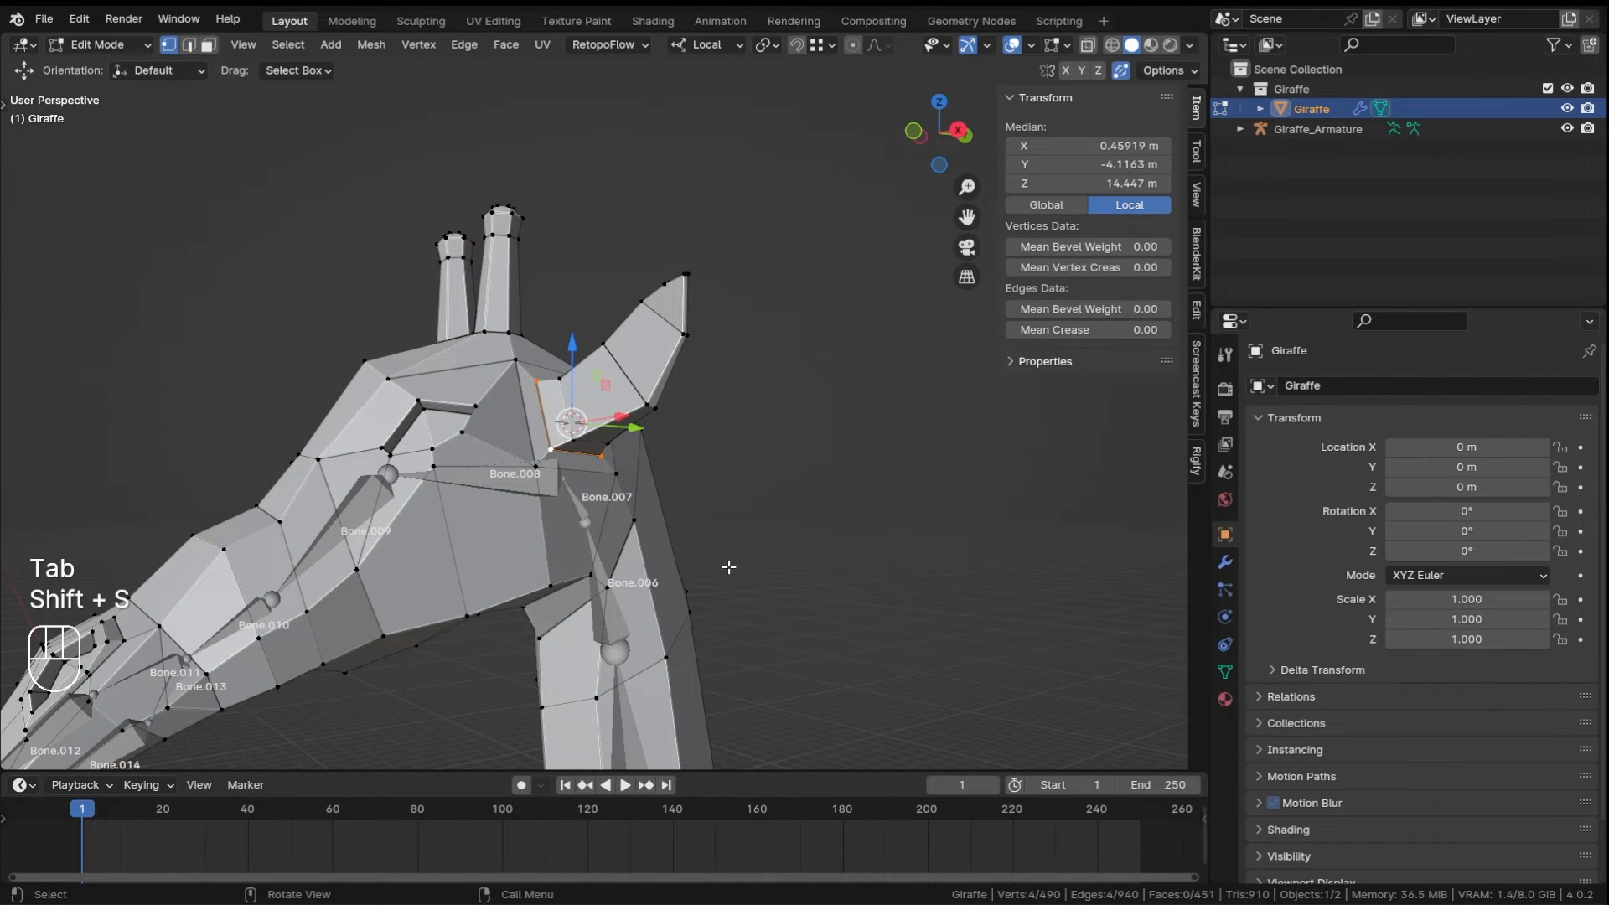
- Add a new bone to the giraffe armature at the 3D cursor in Edit Mode
middle_click_drag(654, 444, 666, 369)
key("Tab")
left_click(442, 504)
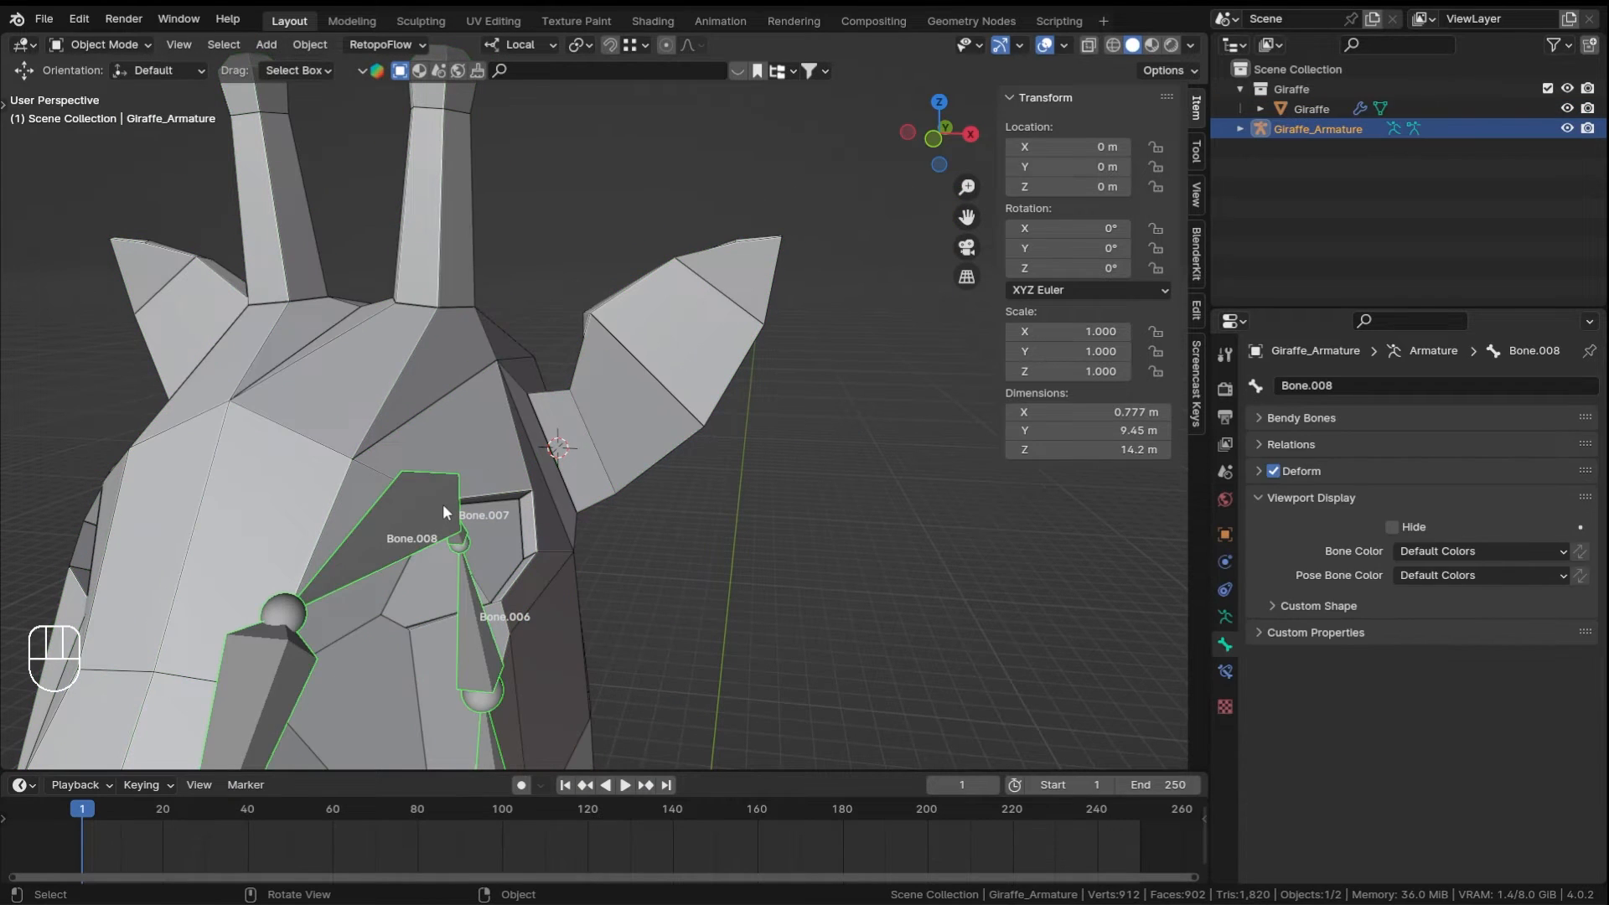
key("Tab")
left_click(871, 546)
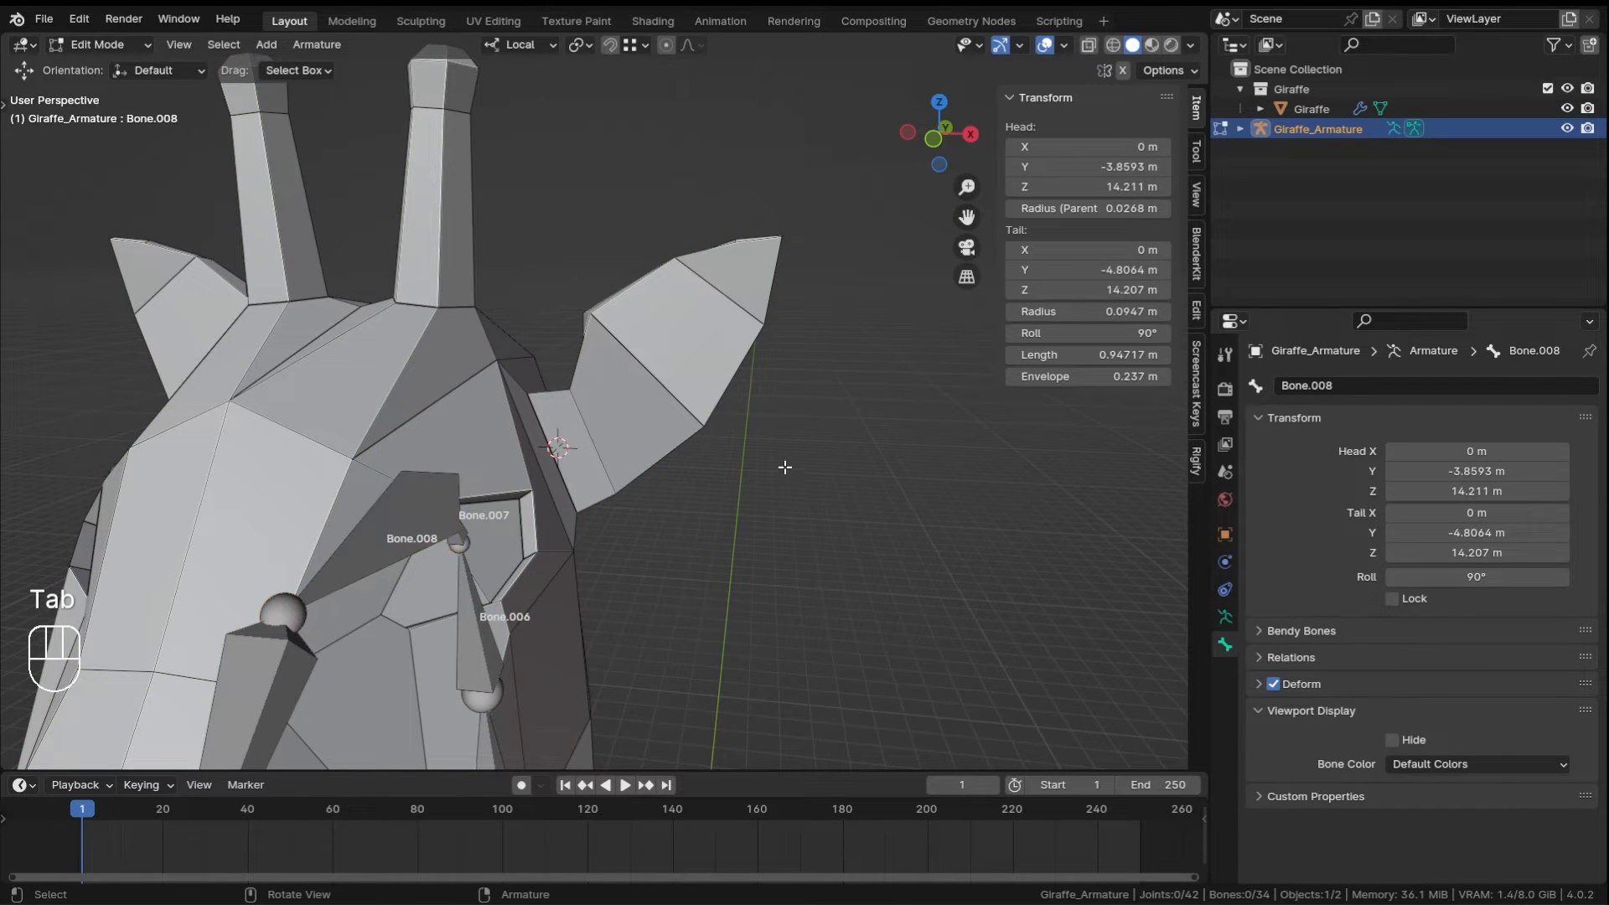
key("shift+a")
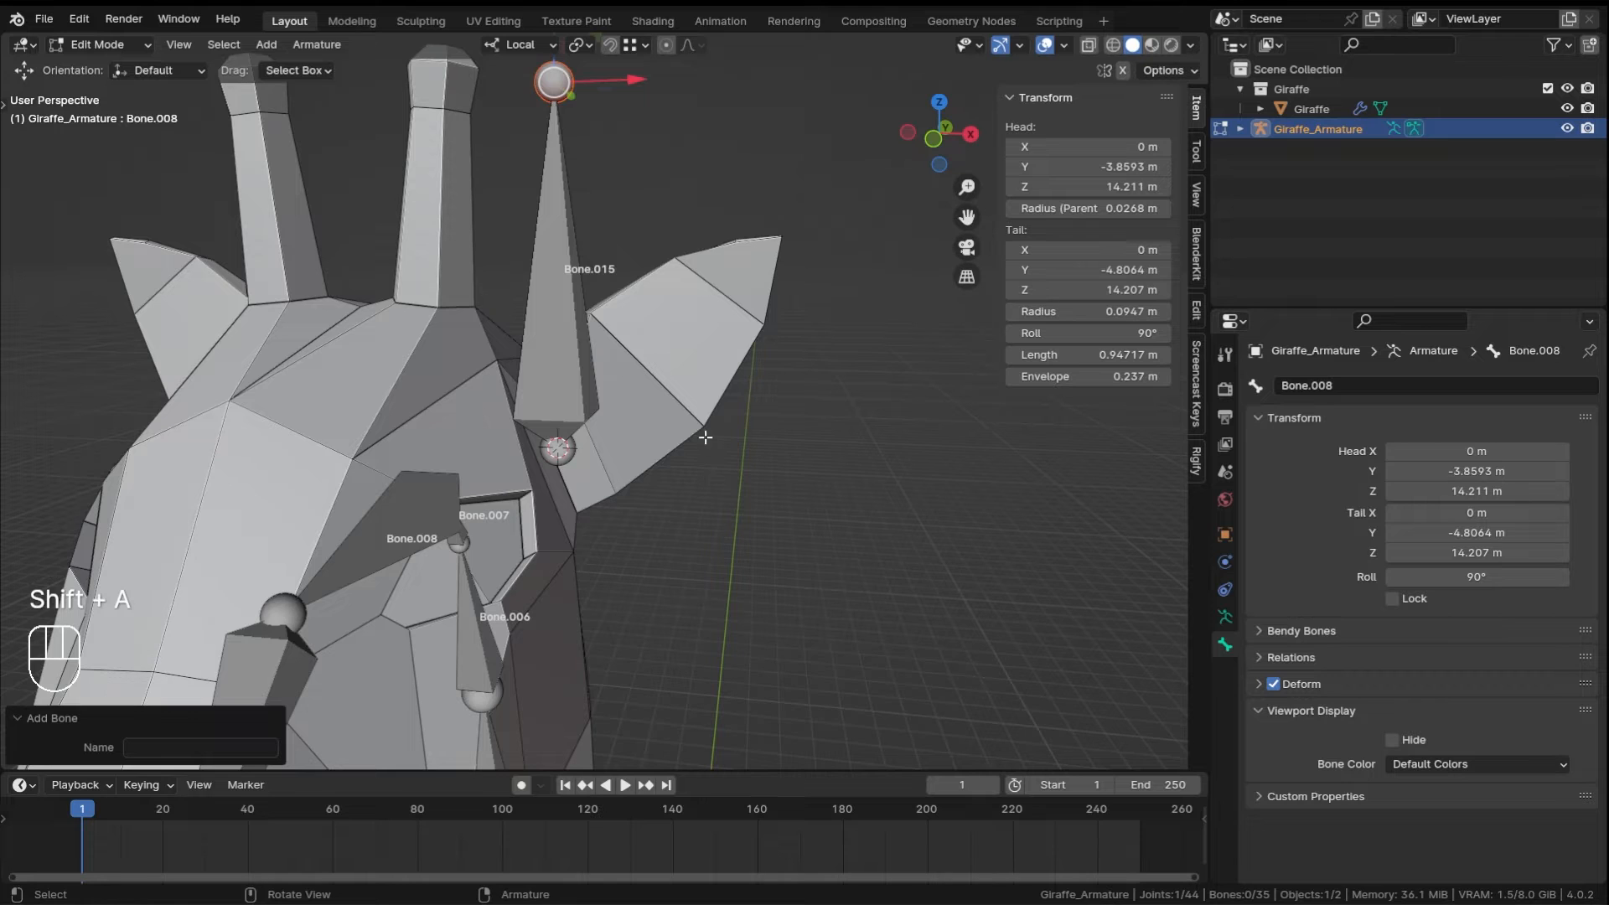
- Move the new bone's tail to the left ear's tip, at about X 1.05 m, Y -3.95 m, Z 15.02 m
middle_click_drag(704, 438, 583, 154)
left_click_drag(604, 93, 772, 235)
middle_click_drag(772, 235, 728, 428)
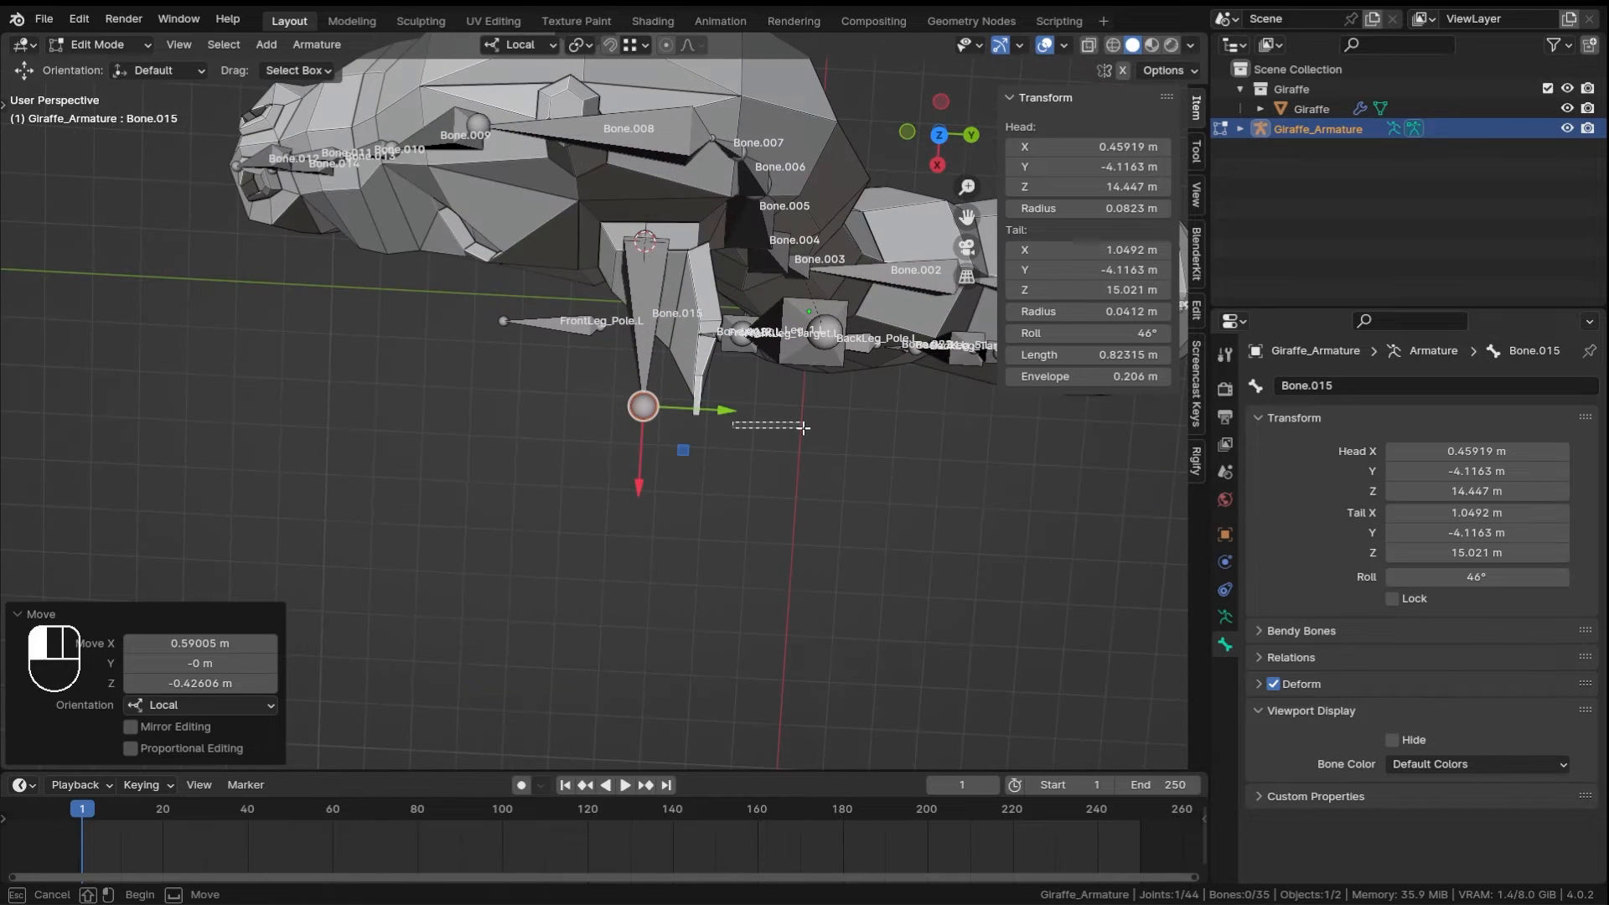
left_click_drag(721, 411, 775, 411)
middle_click_drag(774, 410, 758, 444)
middle_click_drag(758, 444, 743, 515)
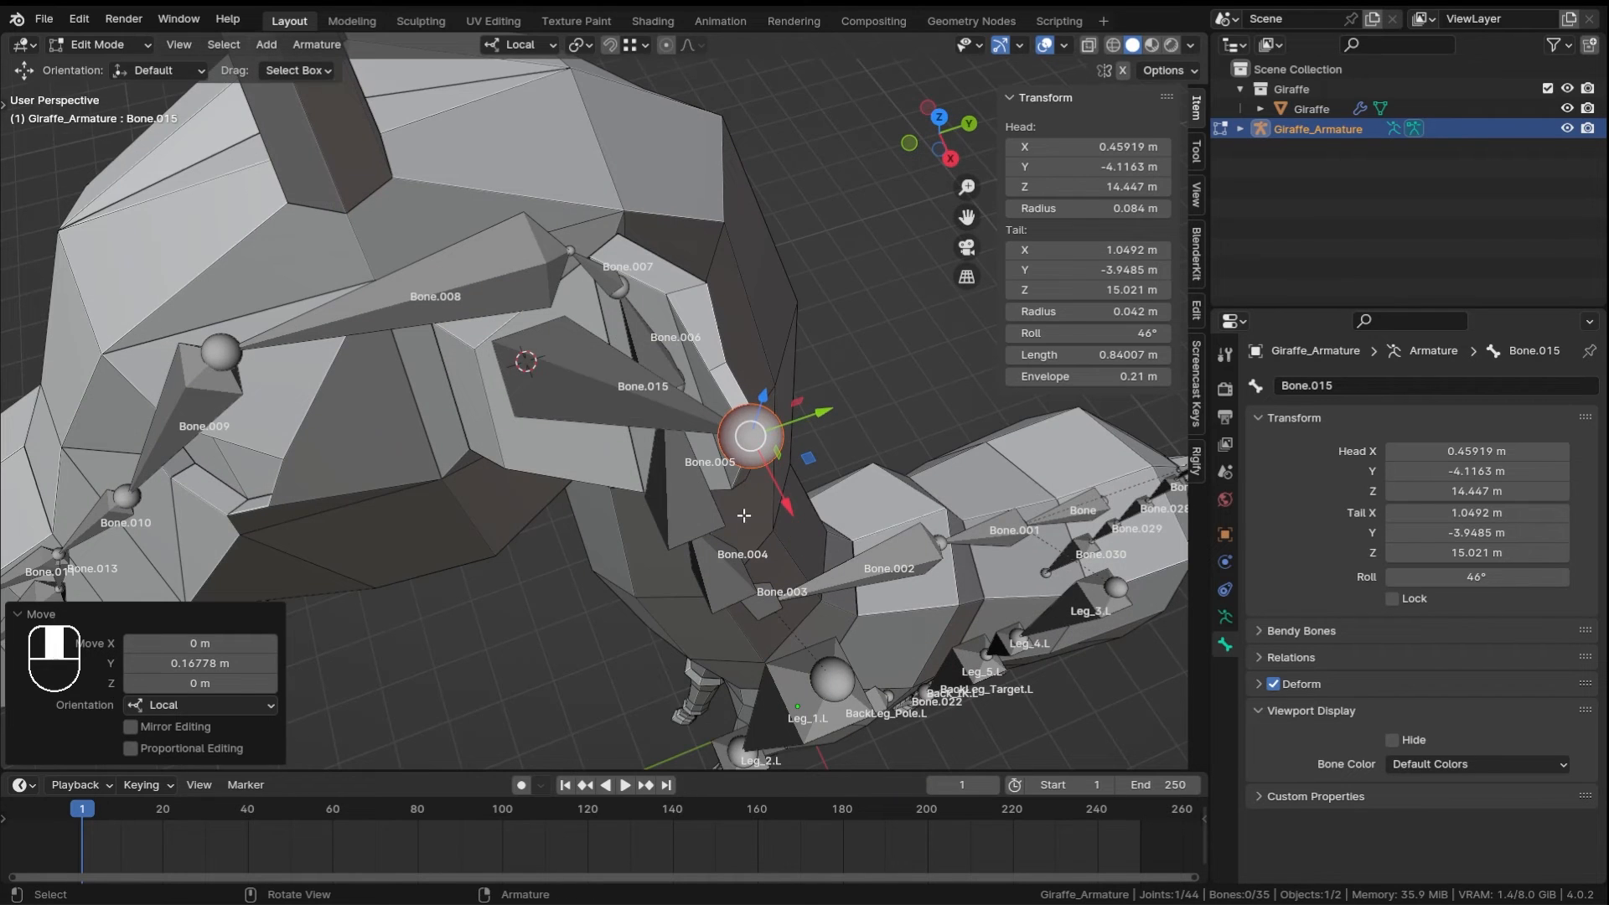
- Subdivide the left ear bone with one cut
left_click(667, 407)
right_click(666, 407)
left_click(644, 411)
middle_click_drag(644, 411, 623, 476)
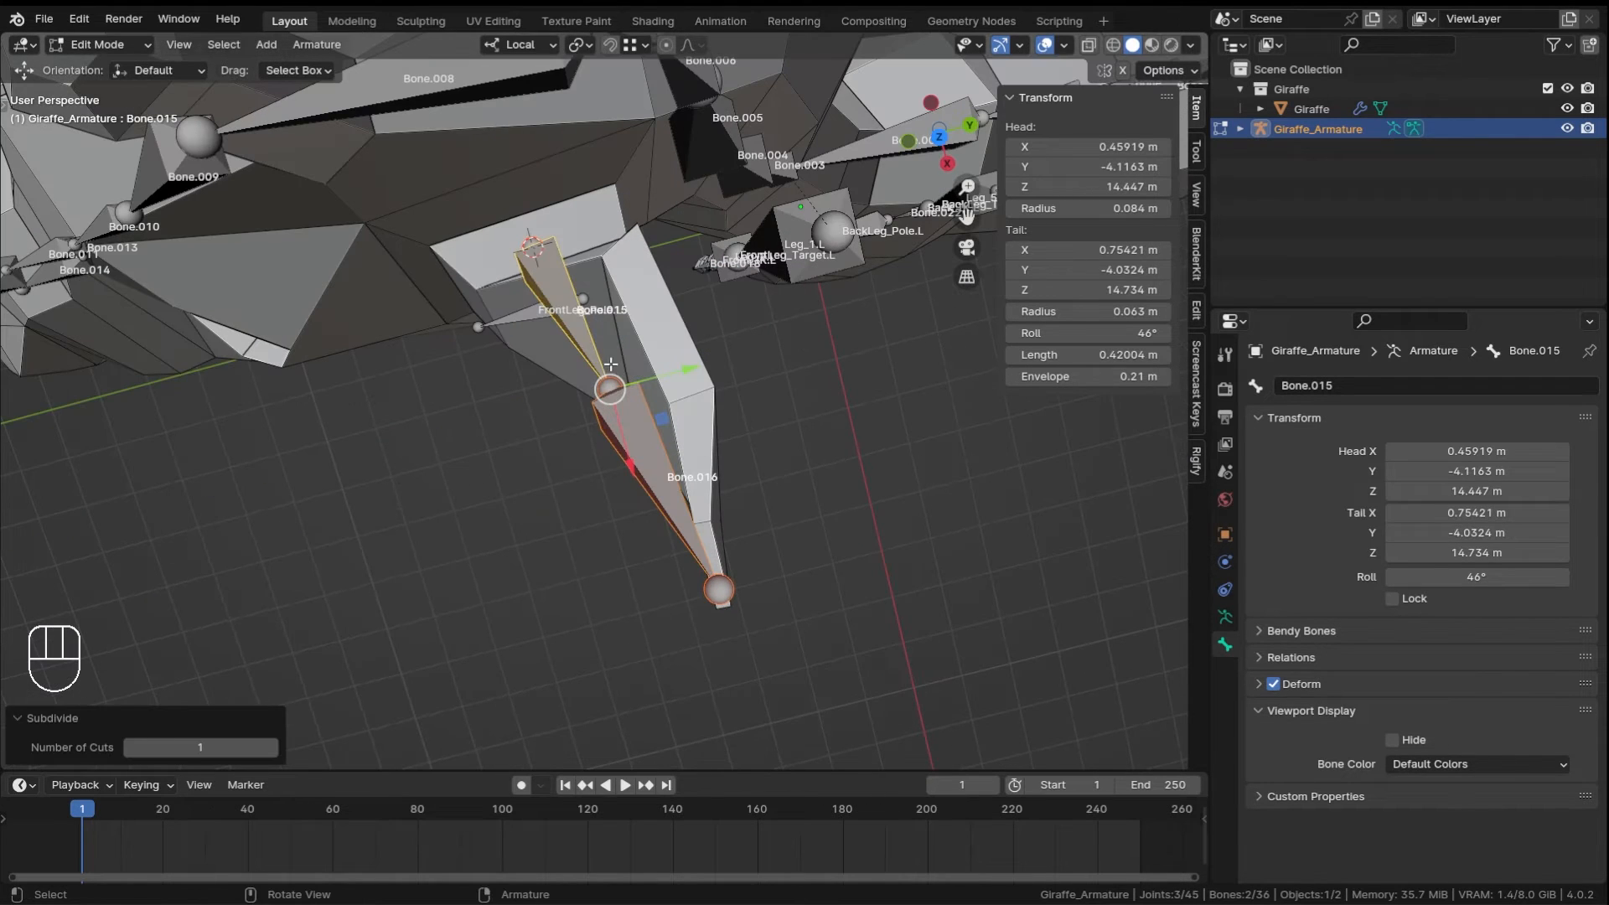
- Move the joint between the two ear bones along Y to about -3.94 m so it follows the ear
left_click(610, 386)
left_click_drag(661, 380, 718, 376)
middle_click_drag(769, 375, 838, 400)
middle_click_drag(813, 402, 793, 481, "shift")
middle_click_drag(905, 478, 805, 293)
left_click_drag(724, 451, 718, 451)
- Rename the outer ear bone at the tip as Ear_1.L and copy the name
middle_click_drag(682, 280, 670, 361, "ctrl")
middle_click_drag(536, 360, 624, 394)
mouse_move(586, 403)
middle_mouse_down()
mouse_move(715, 477)
mouse_move(827, 593)
mouse_move(715, 575)
mouse_move(745, 425)
mouse_move(615, 418)
mouse_move(615, 387)
middle_mouse_up()
middle_click_drag(614, 388, 416, 384)
middle_click_drag(637, 519, 655, 431)
middle_click_drag(656, 432, 650, 429)
left_click(578, 429)
middle_click_drag(650, 429, 705, 439)
key("F2")
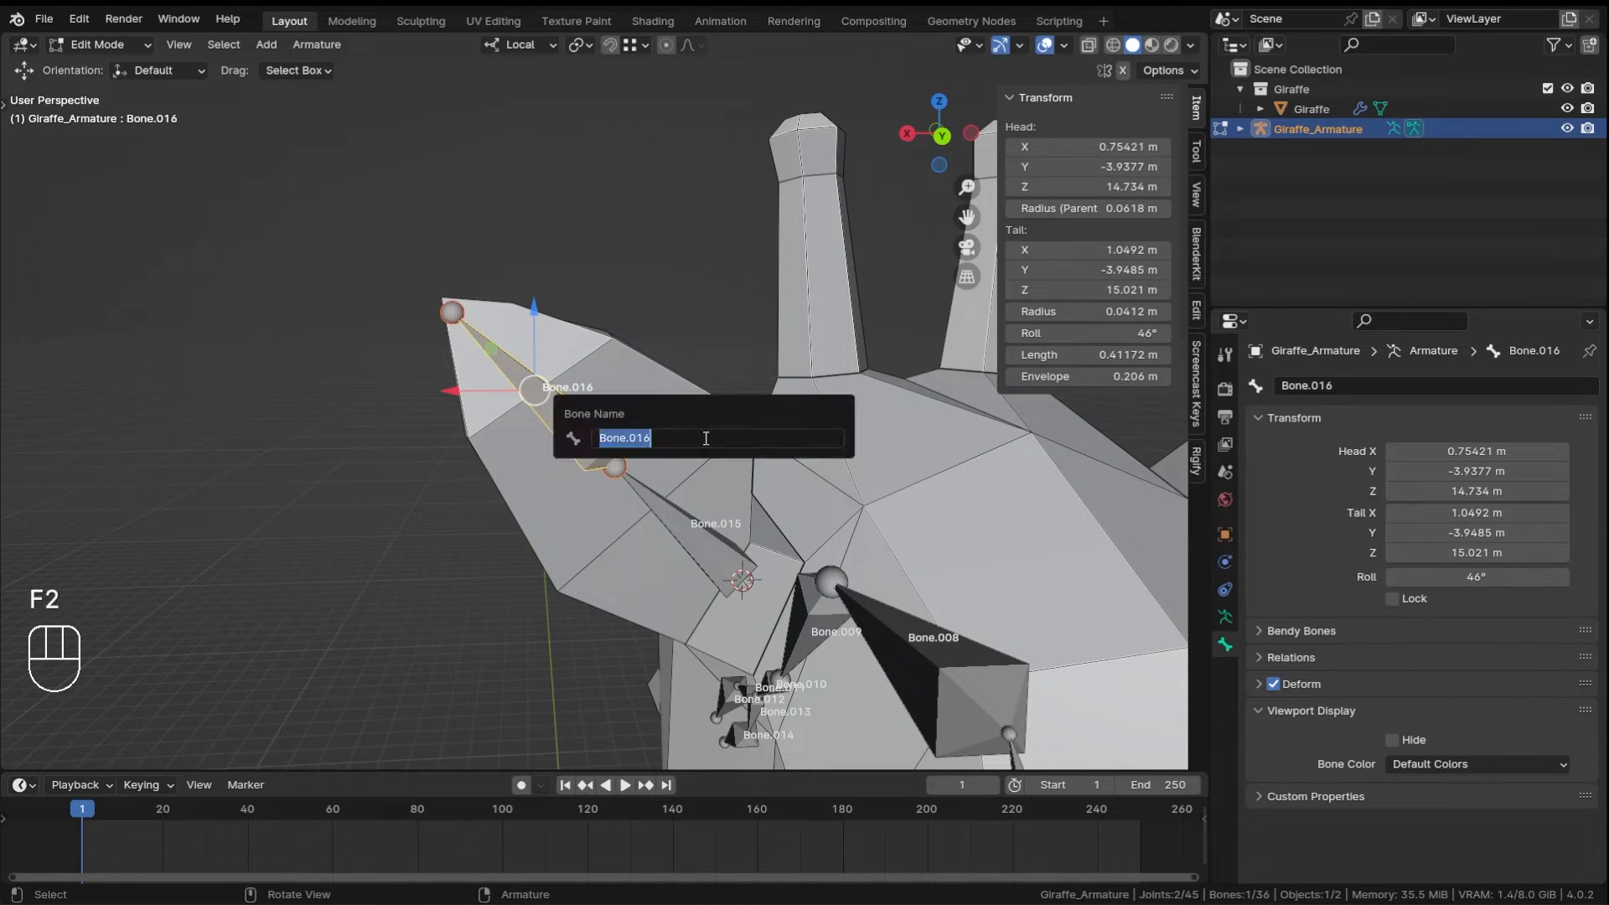
type("Ear_1")
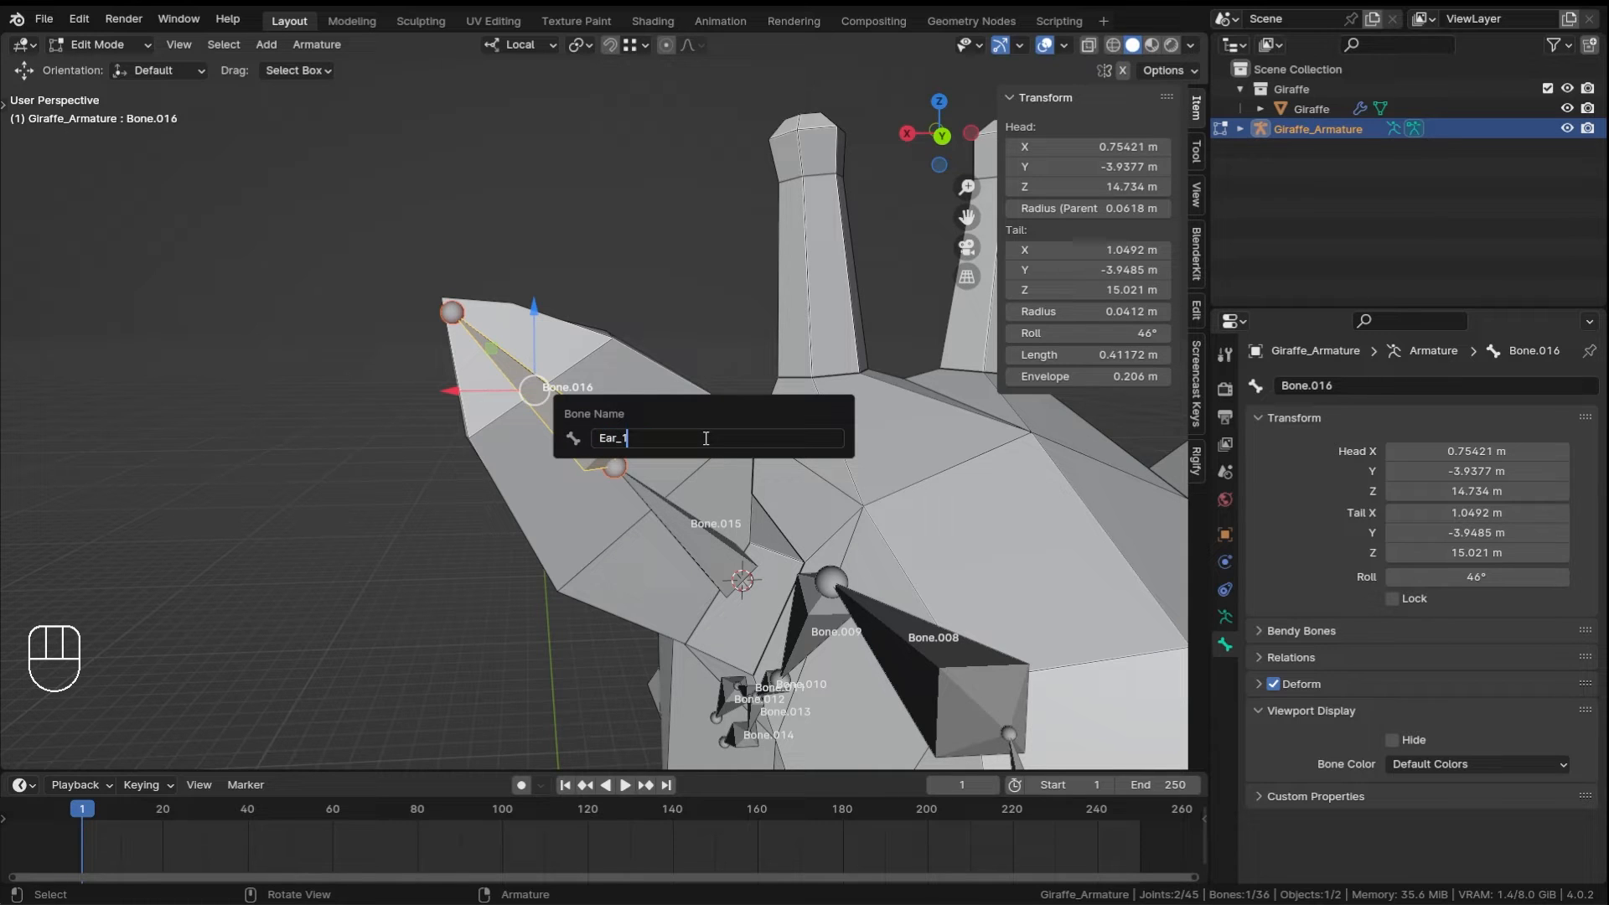
type(".L")
key("shift+ctrl+Left")
key("ctrl+c")
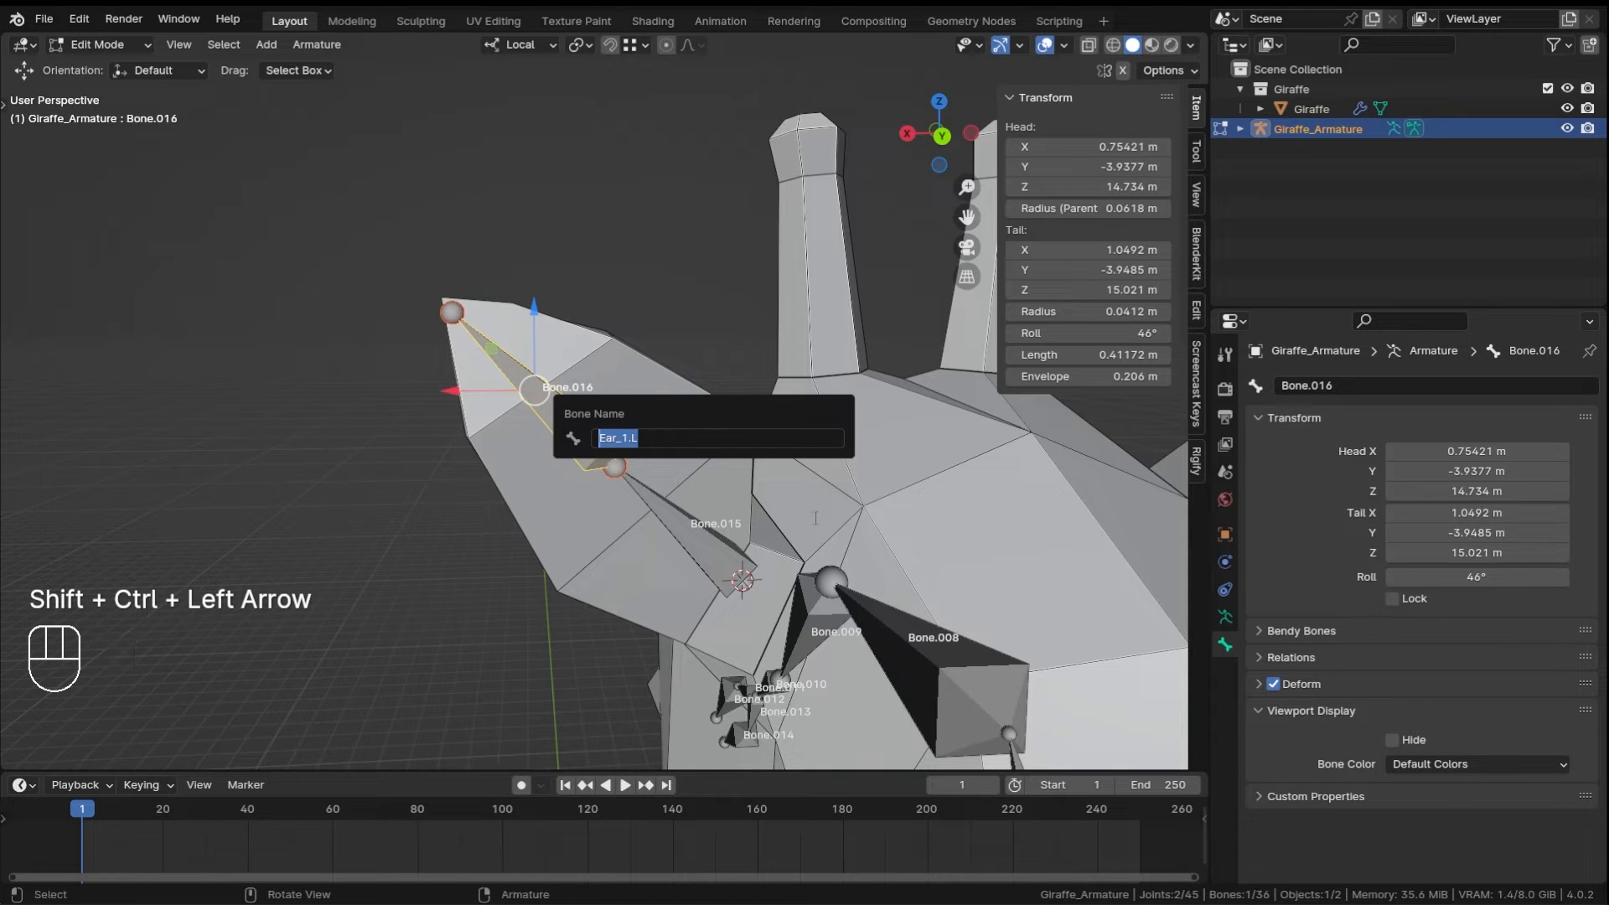
- Rename the inner ear bone as Ear_2.L and save the file
left_click(715, 551)
left_click(1341, 381)
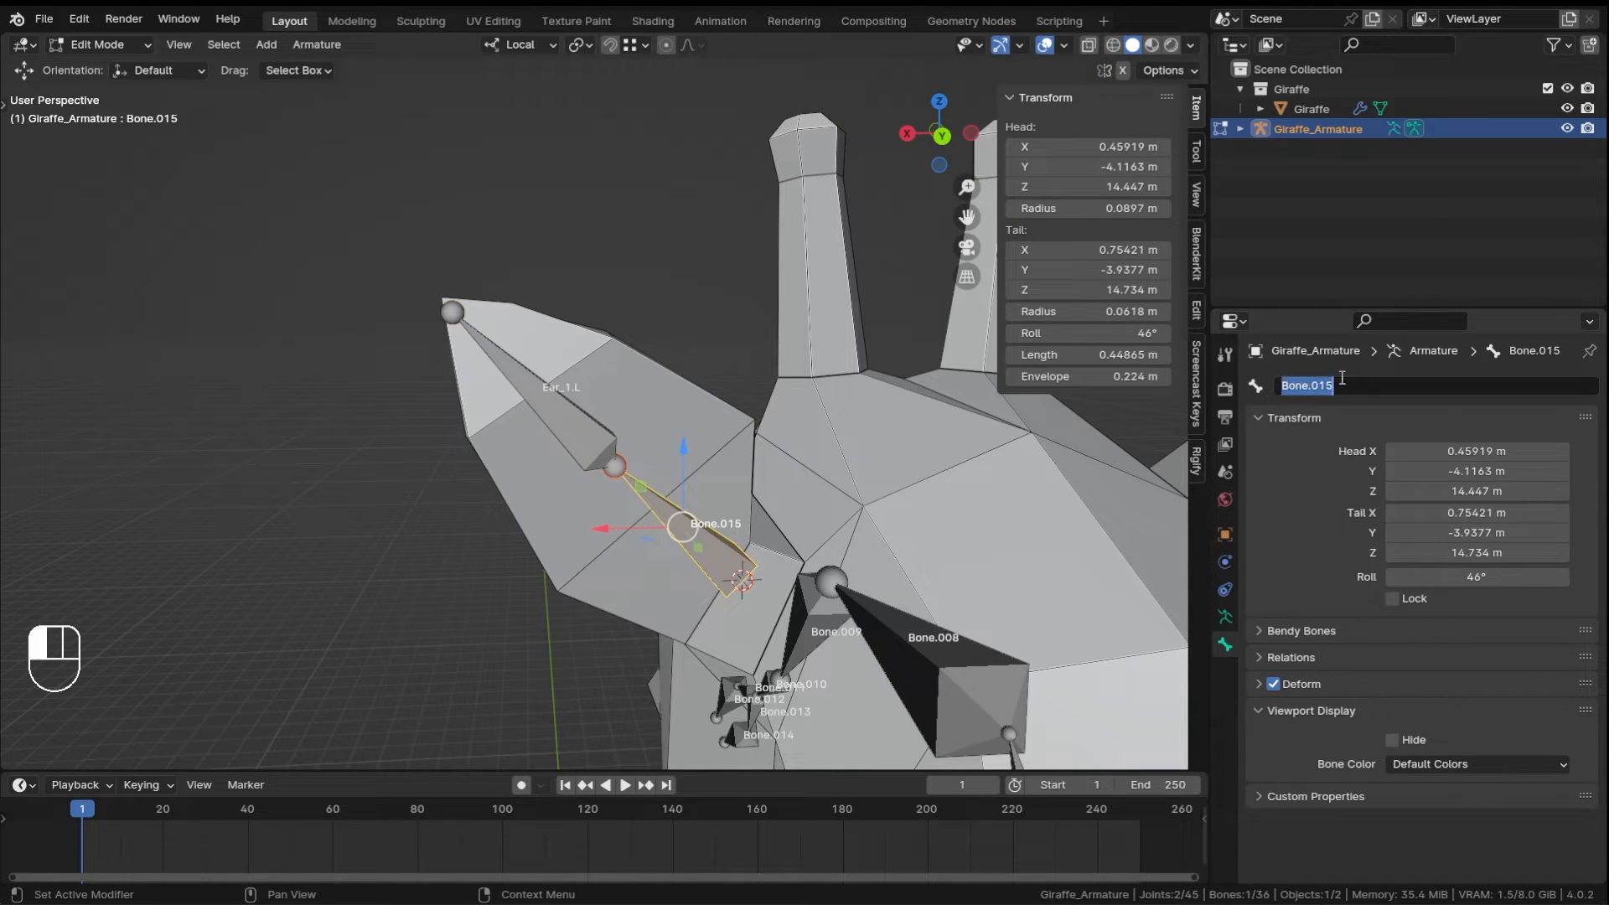
key("ctrl+v")
key("Return")
scroll(654, 486, "down", 6)
key("ctrl+s")
- Switch the armature to Pose Mode and select the FrontLeg_Target.L bone at the front foot
middle_click_drag(587, 503, 658, 197)
middle_click_drag(819, 425, 699, 359)
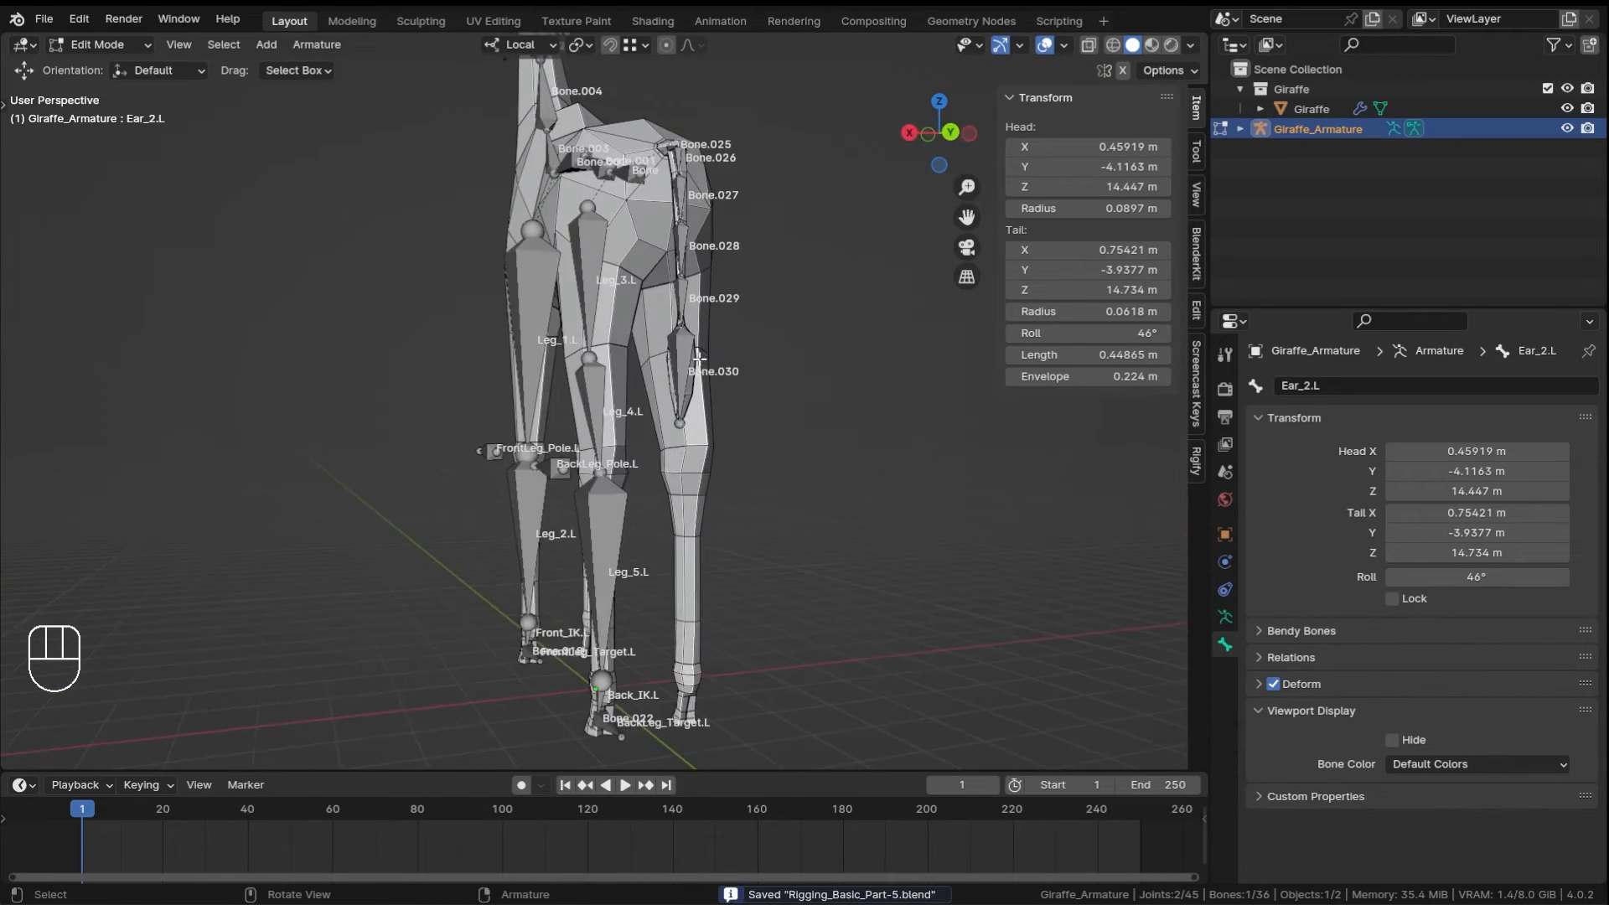
middle_click_drag(503, 465, 602, 464)
middle_click_drag(560, 611, 600, 460, "ctrl")
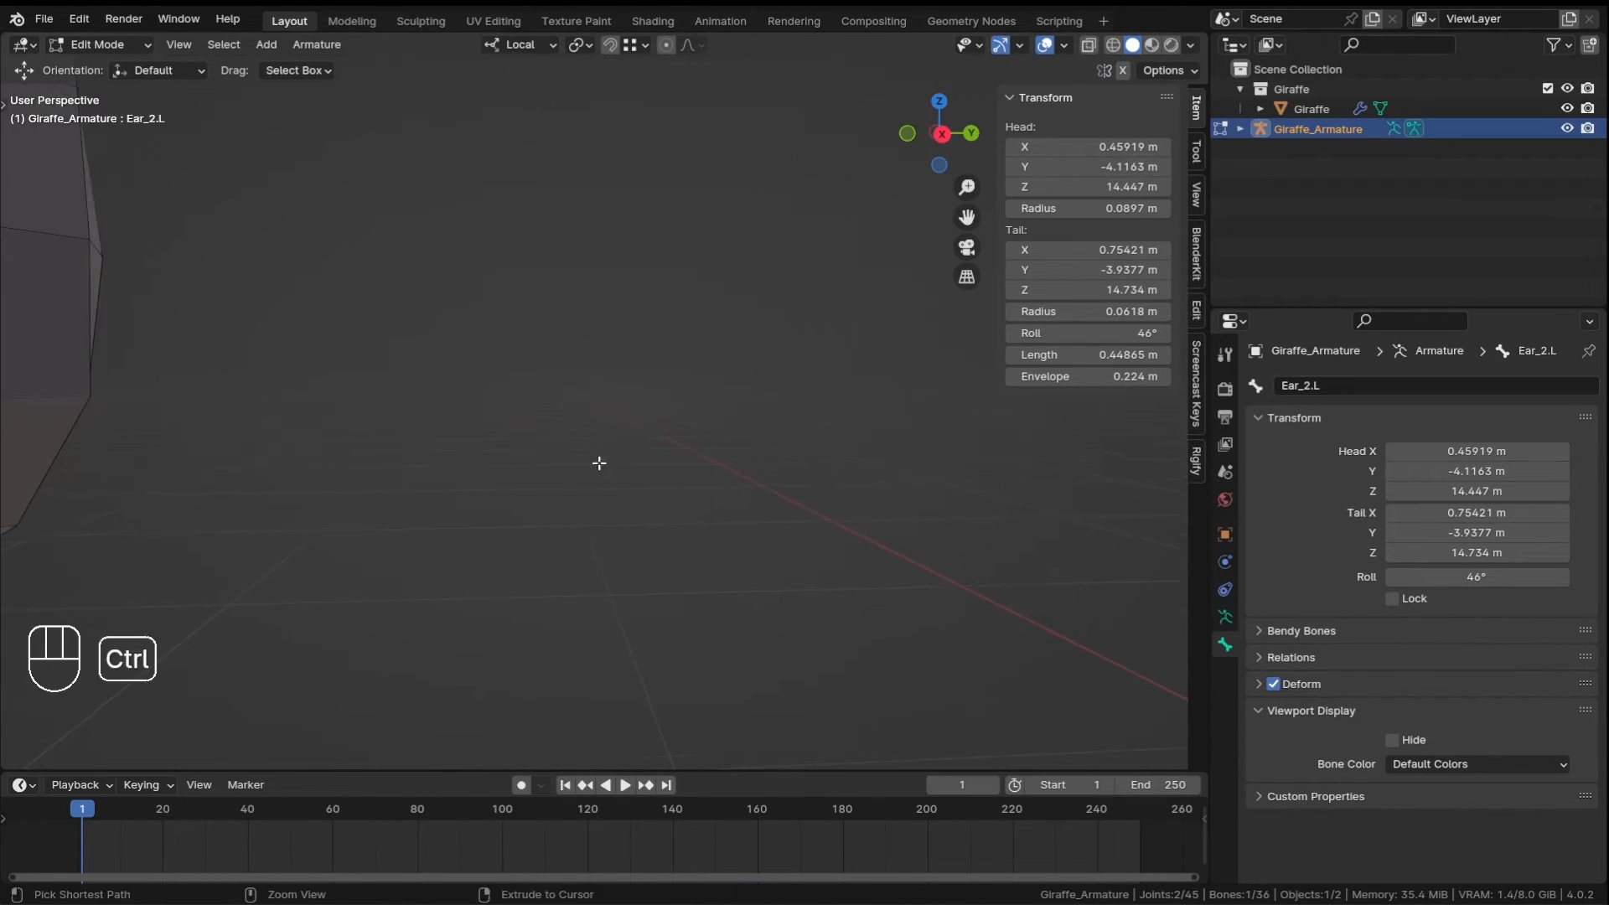
middle_click_drag(699, 272, 758, 496, "ctrl")
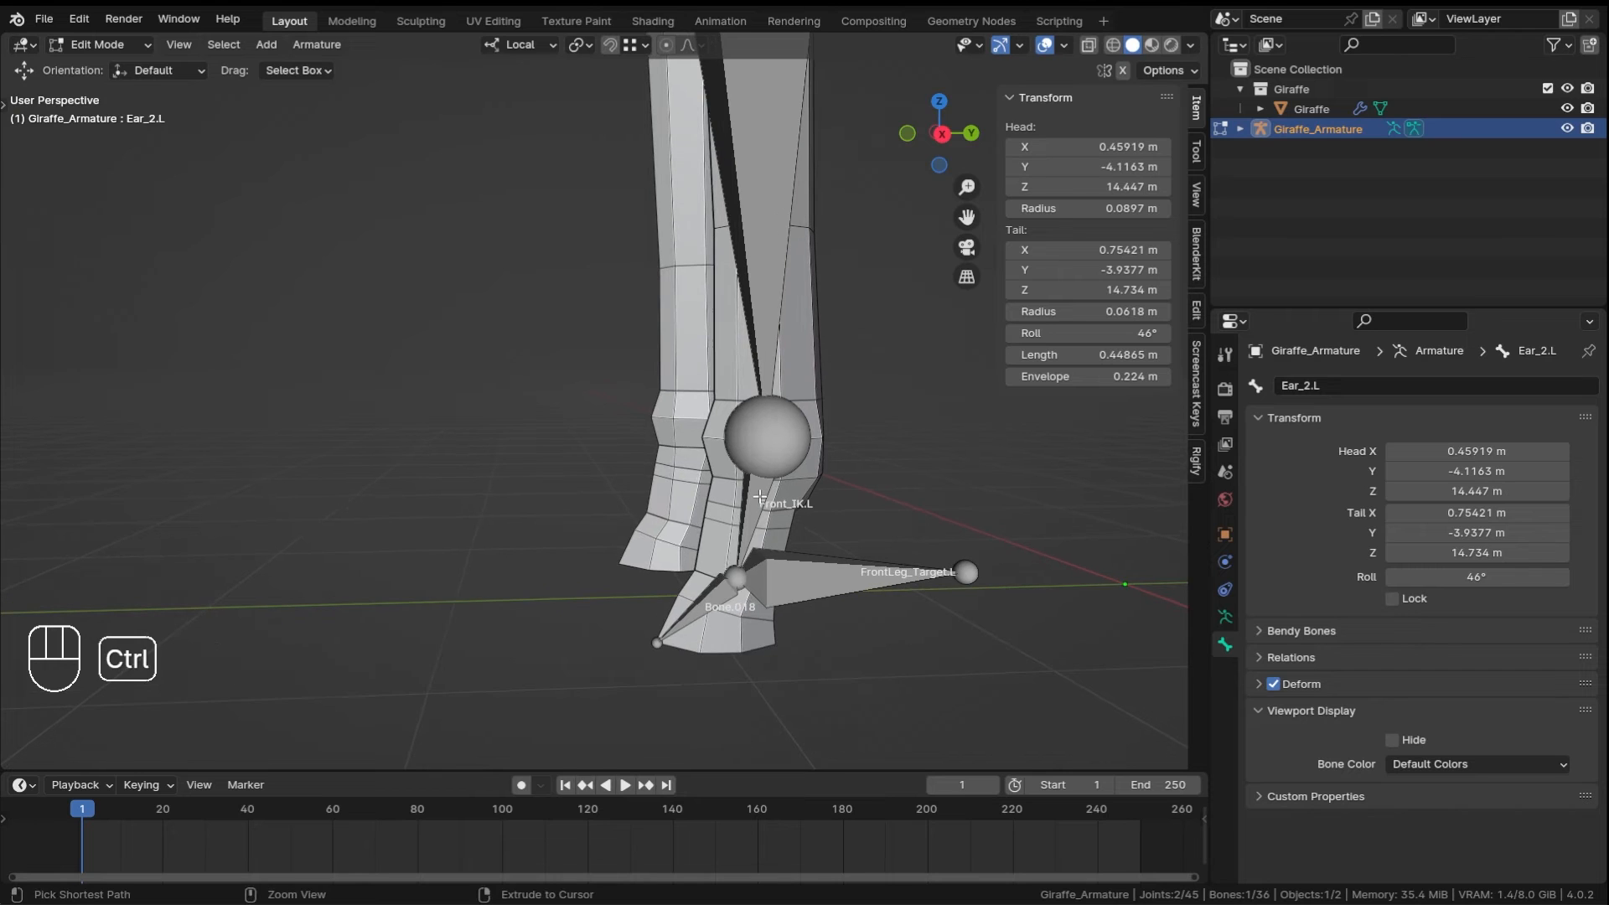
key("ctrl+Tab")
left_click(761, 613)
left_click(796, 585)
- Test the front foot by freely rotating the FrontLeg_Target.L bone, and cancel the rotation
middle_click_drag(925, 608, 755, 516, "shift")
scroll(767, 530, "up", 1)
key("r")
key("r")
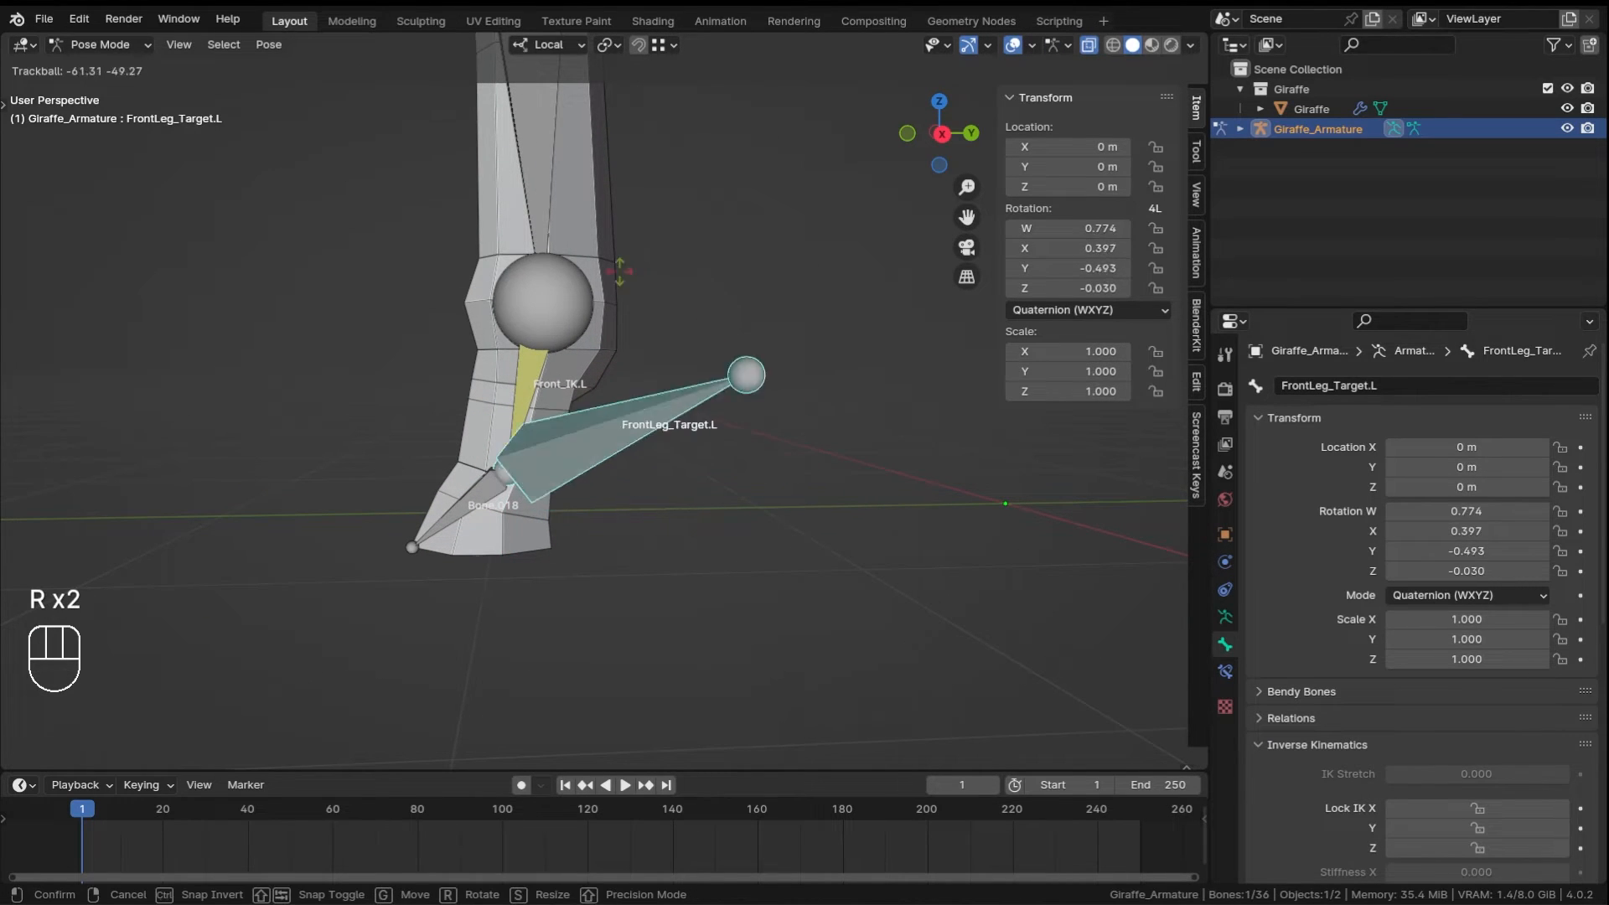
right_click(705, 429)
- Test-rotate the front hoof bone Bone.018 and cancel the rotation
middle_click_drag(510, 444, 549, 452)
left_click(488, 492)
middle_click_drag(658, 466, 648, 419)
key("r")
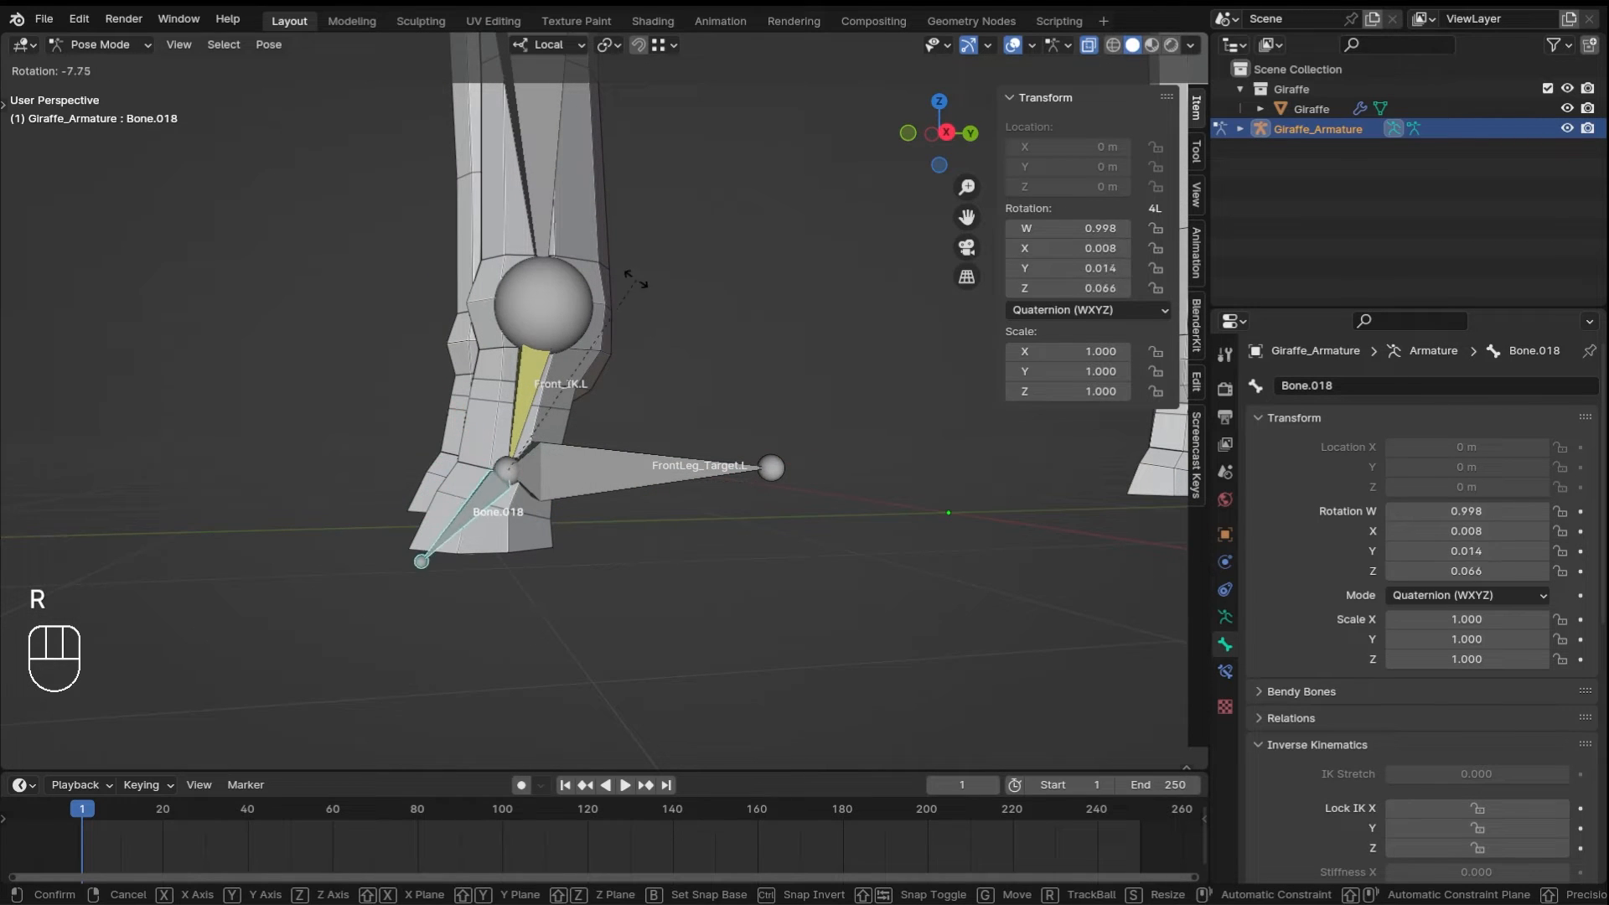
right_click(571, 308)
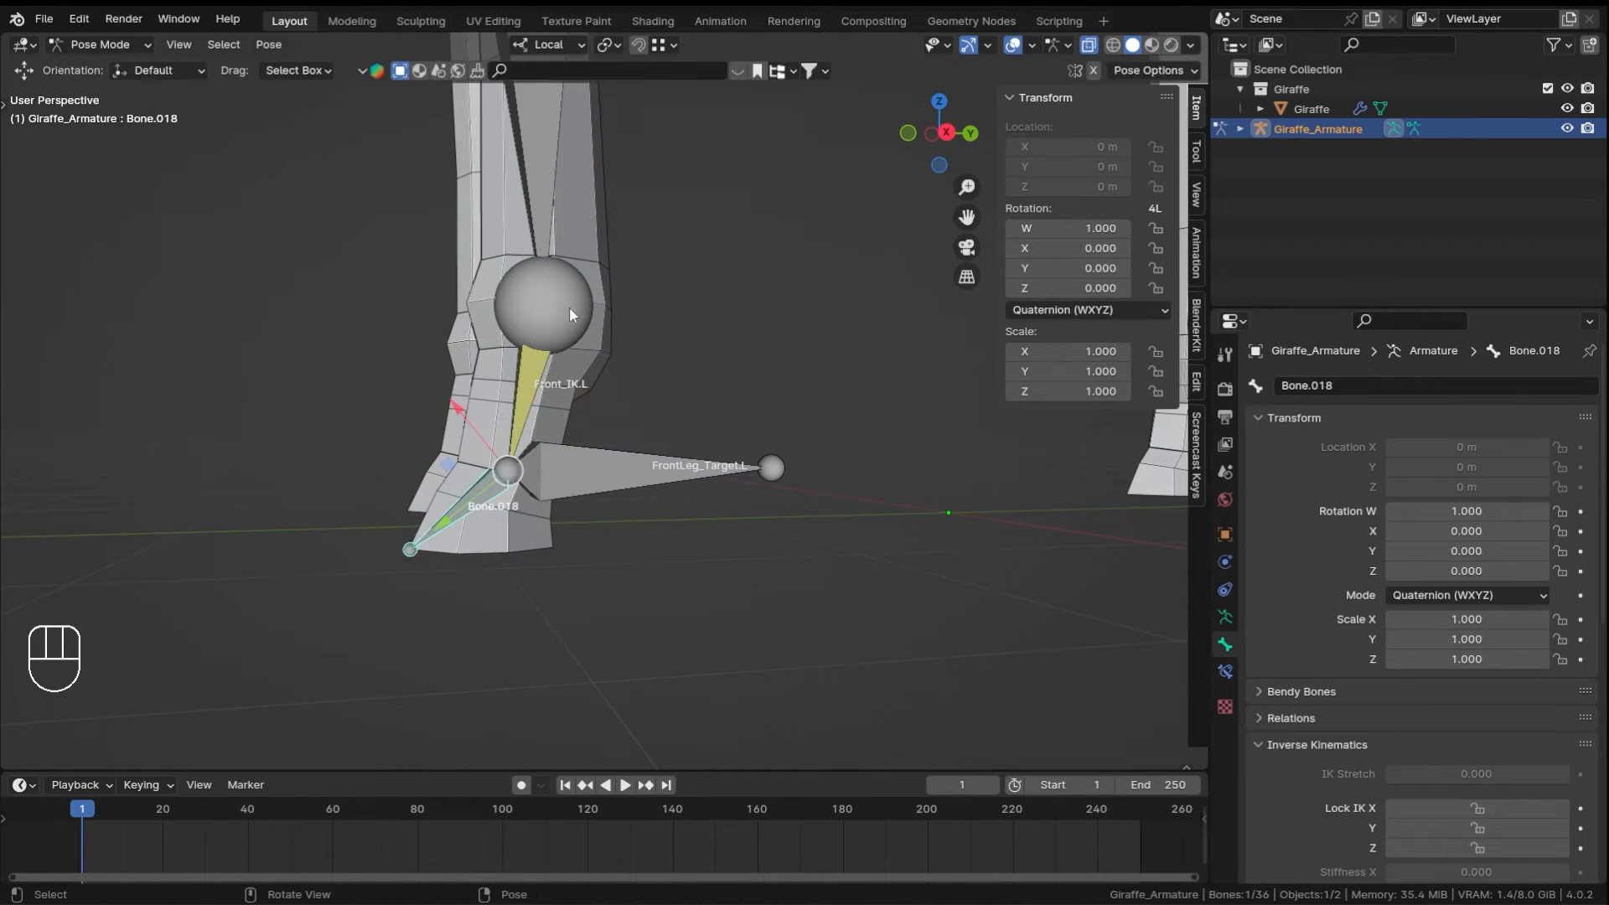
- Test how the front foot follows moving and rotating FrontLeg_Target.L, keeping its rest pose
middle_click_drag(506, 425, 662, 440, "shift")
left_click(665, 461)
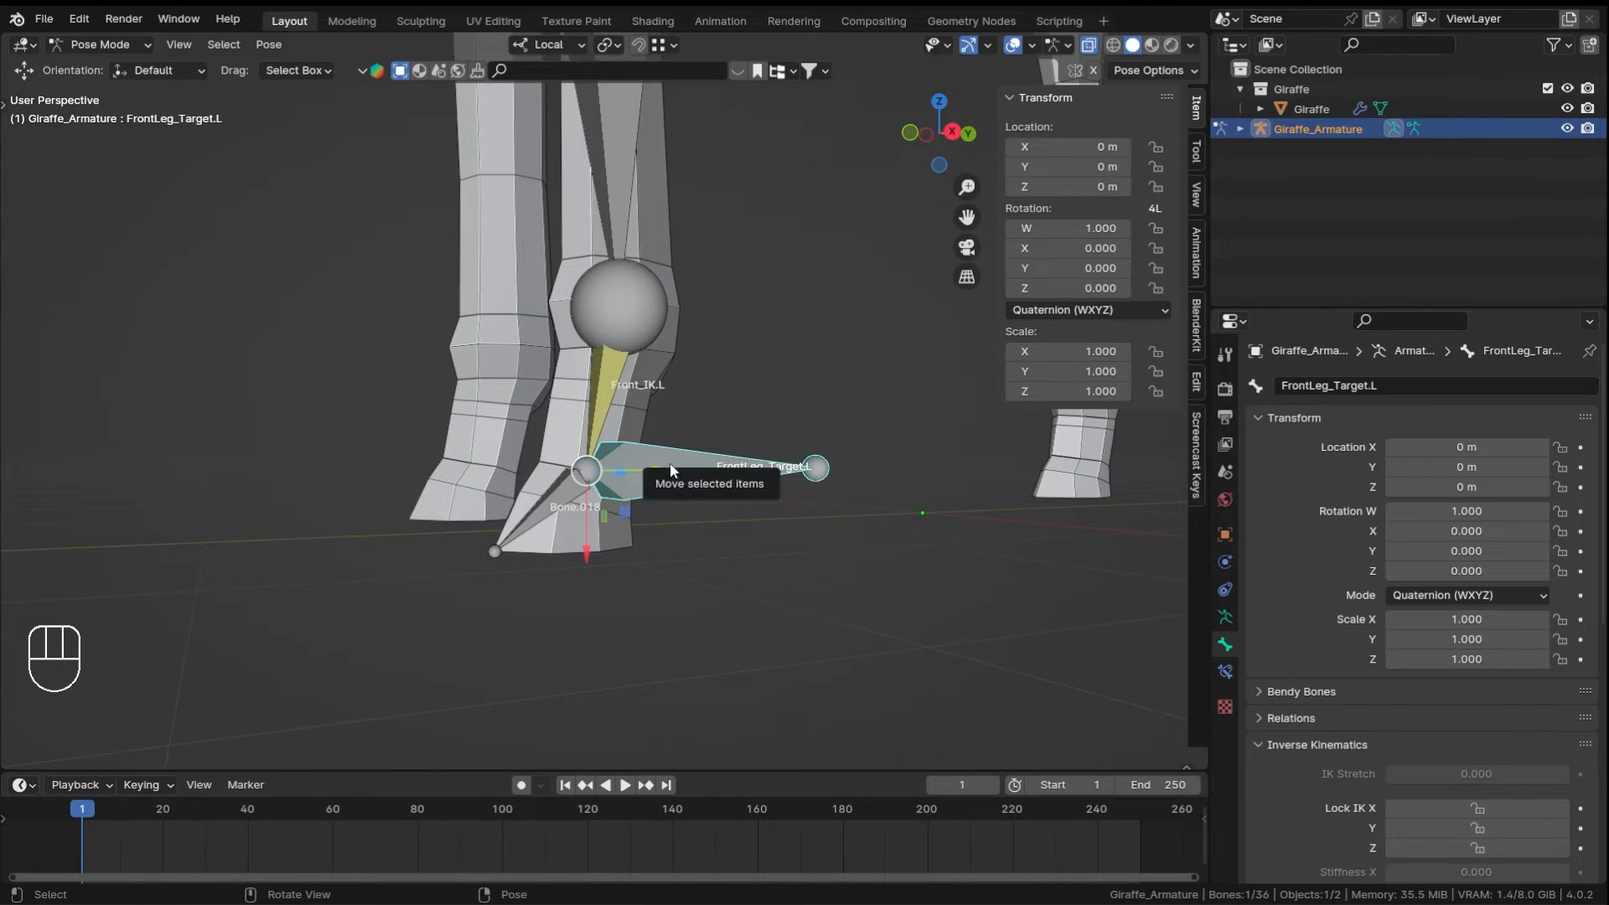
key("g")
right_click(709, 411)
key("r")
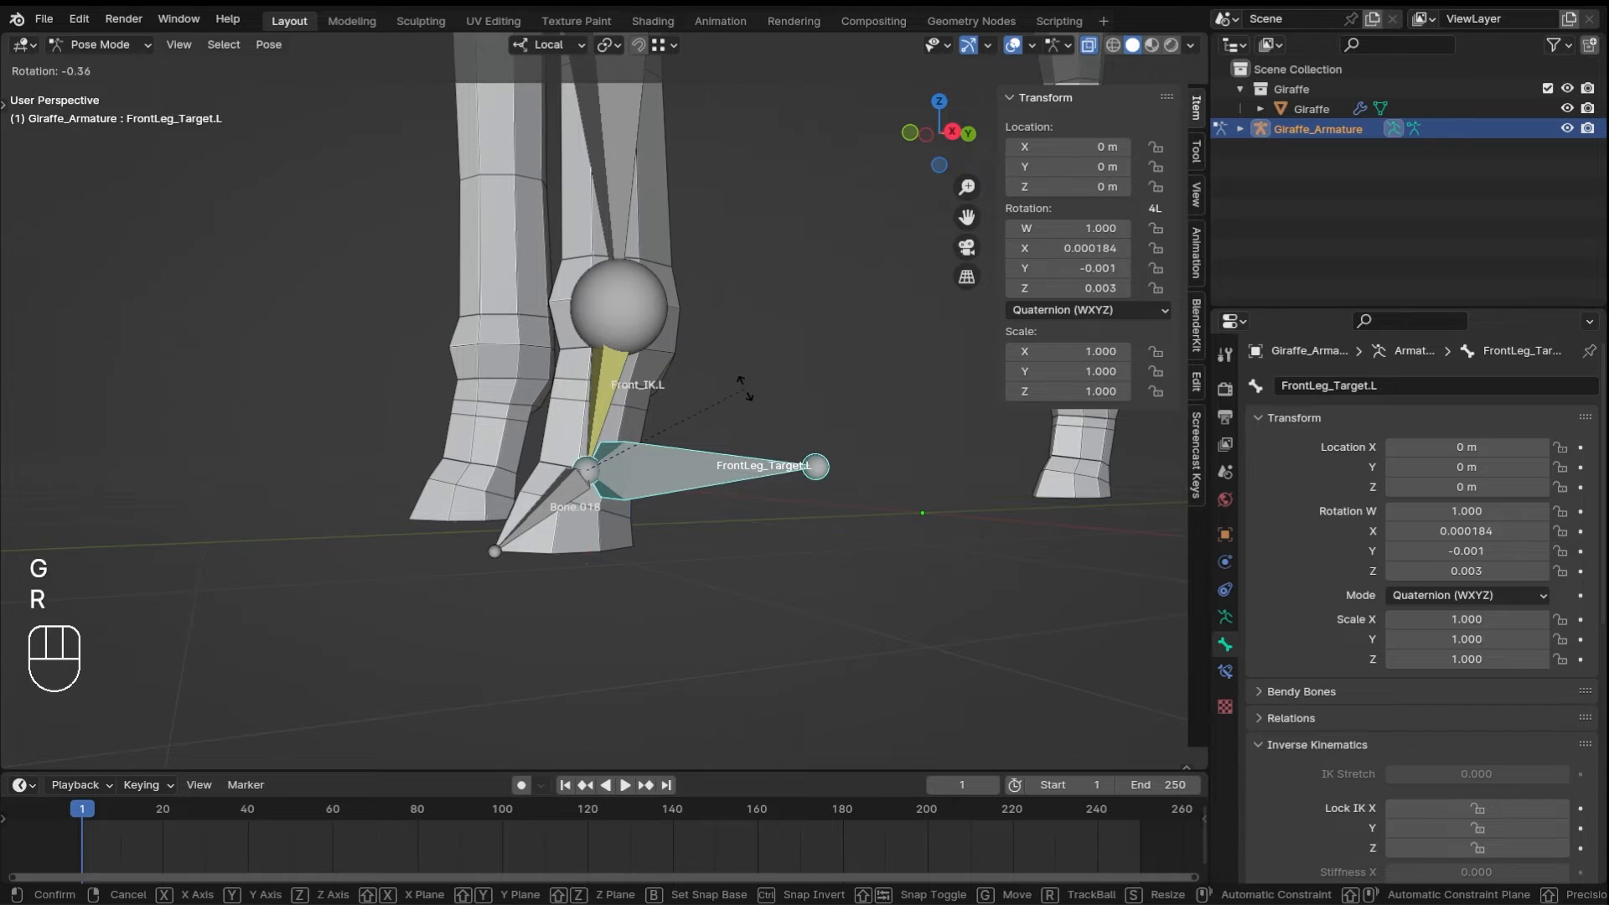
key("r")
middle_click_drag(709, 410, 614, 517)
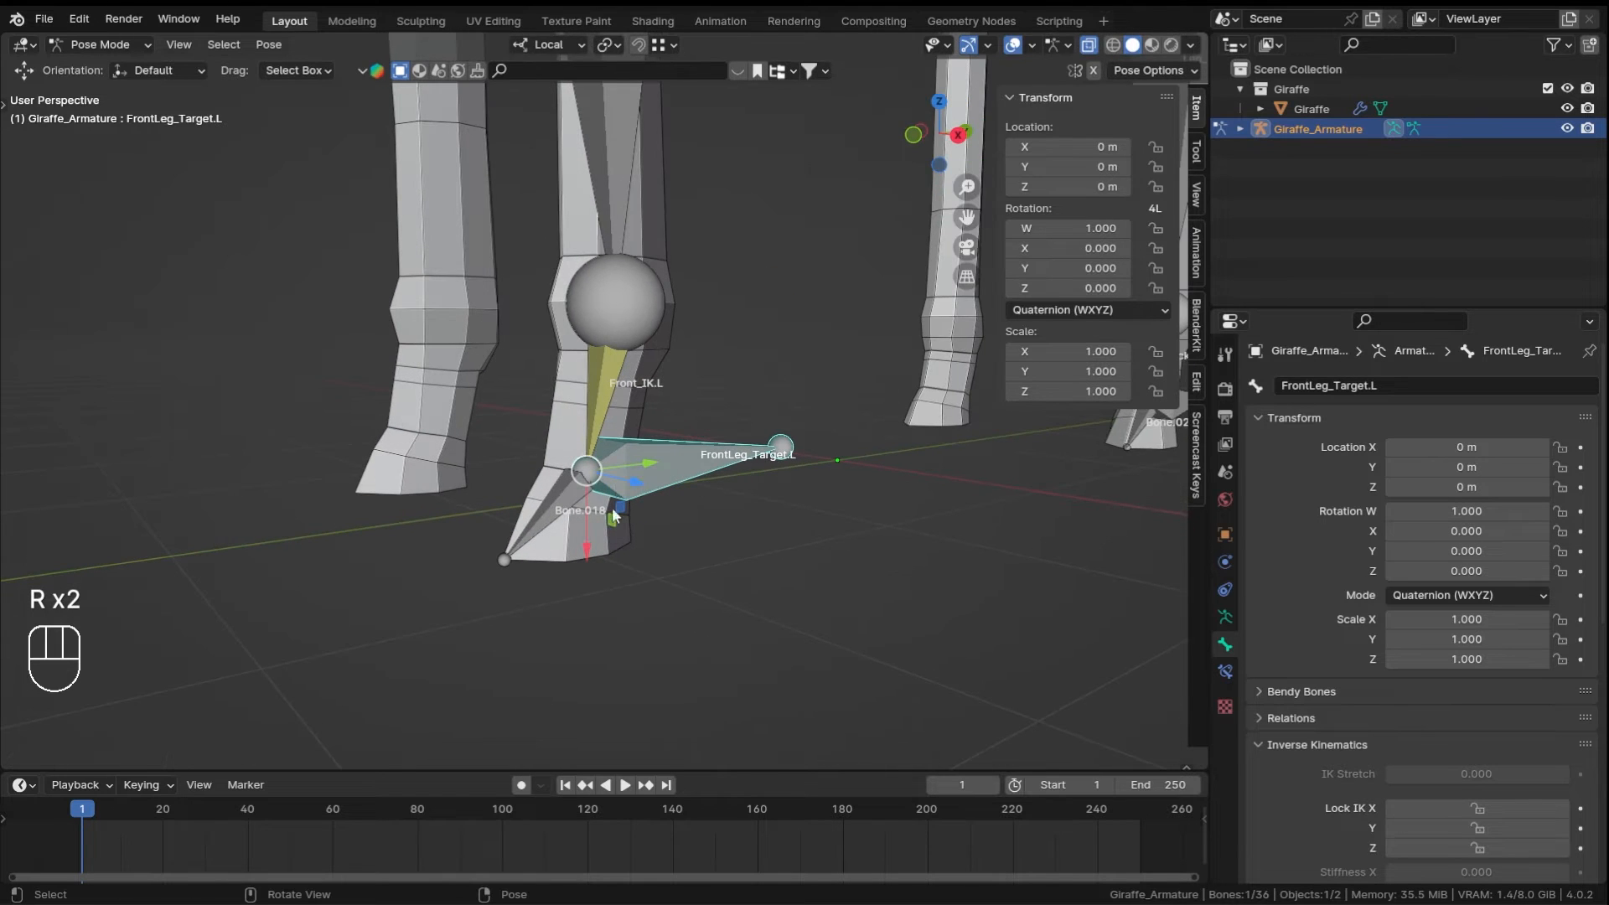
- Select the front hoof bone Bone.018 and open its bone constraints
left_click(538, 533)
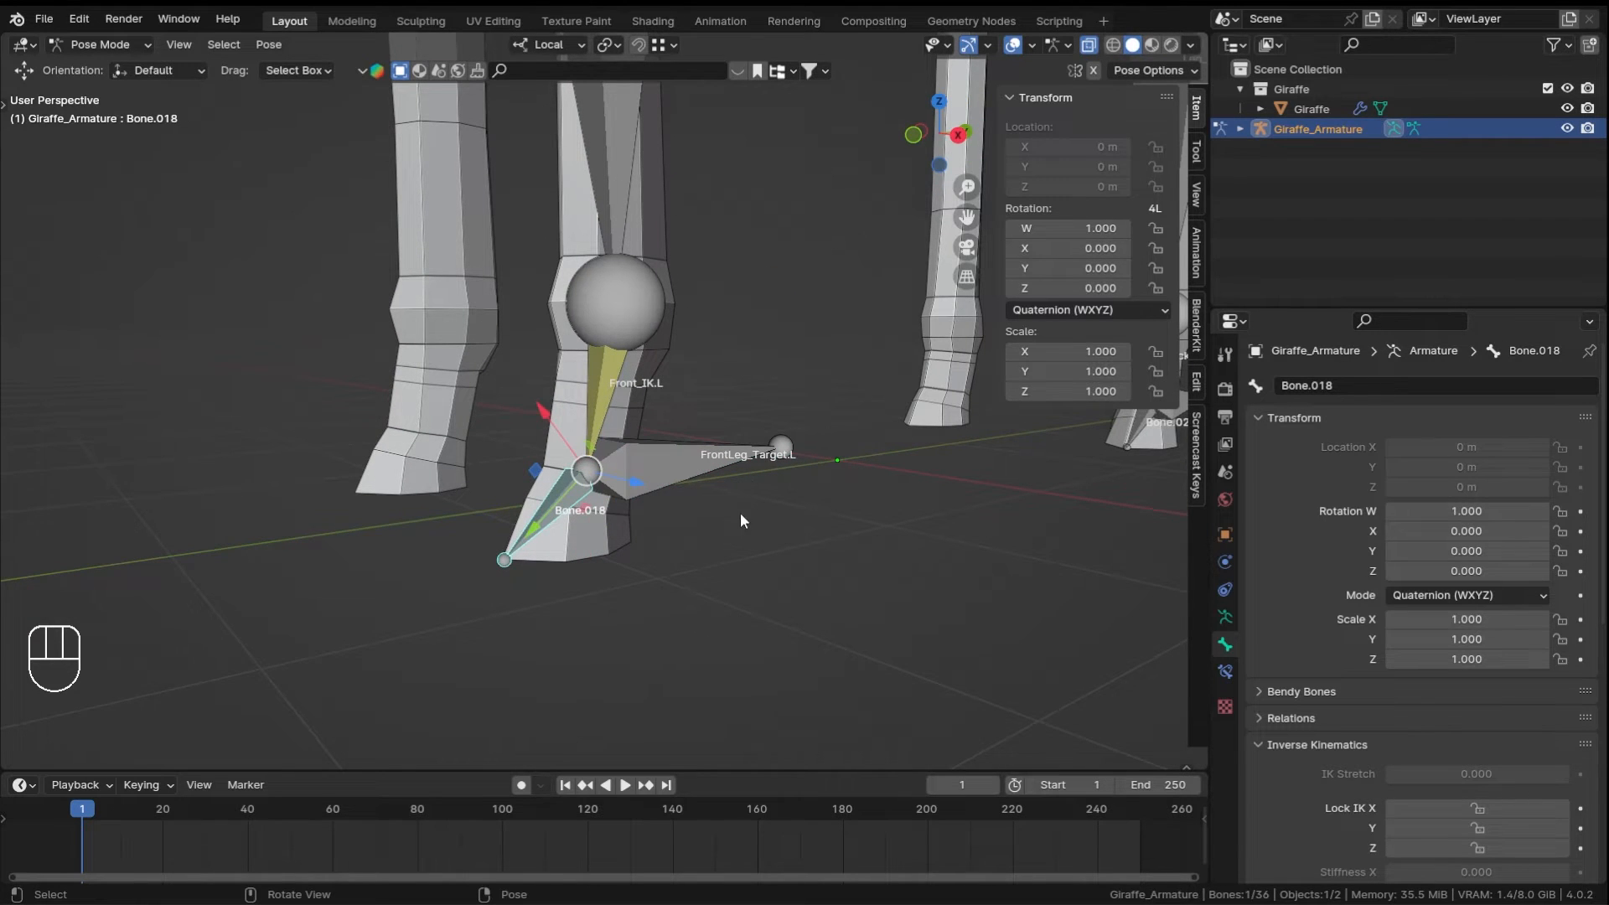
middle_click_drag(741, 511, 726, 509)
left_click(1226, 672)
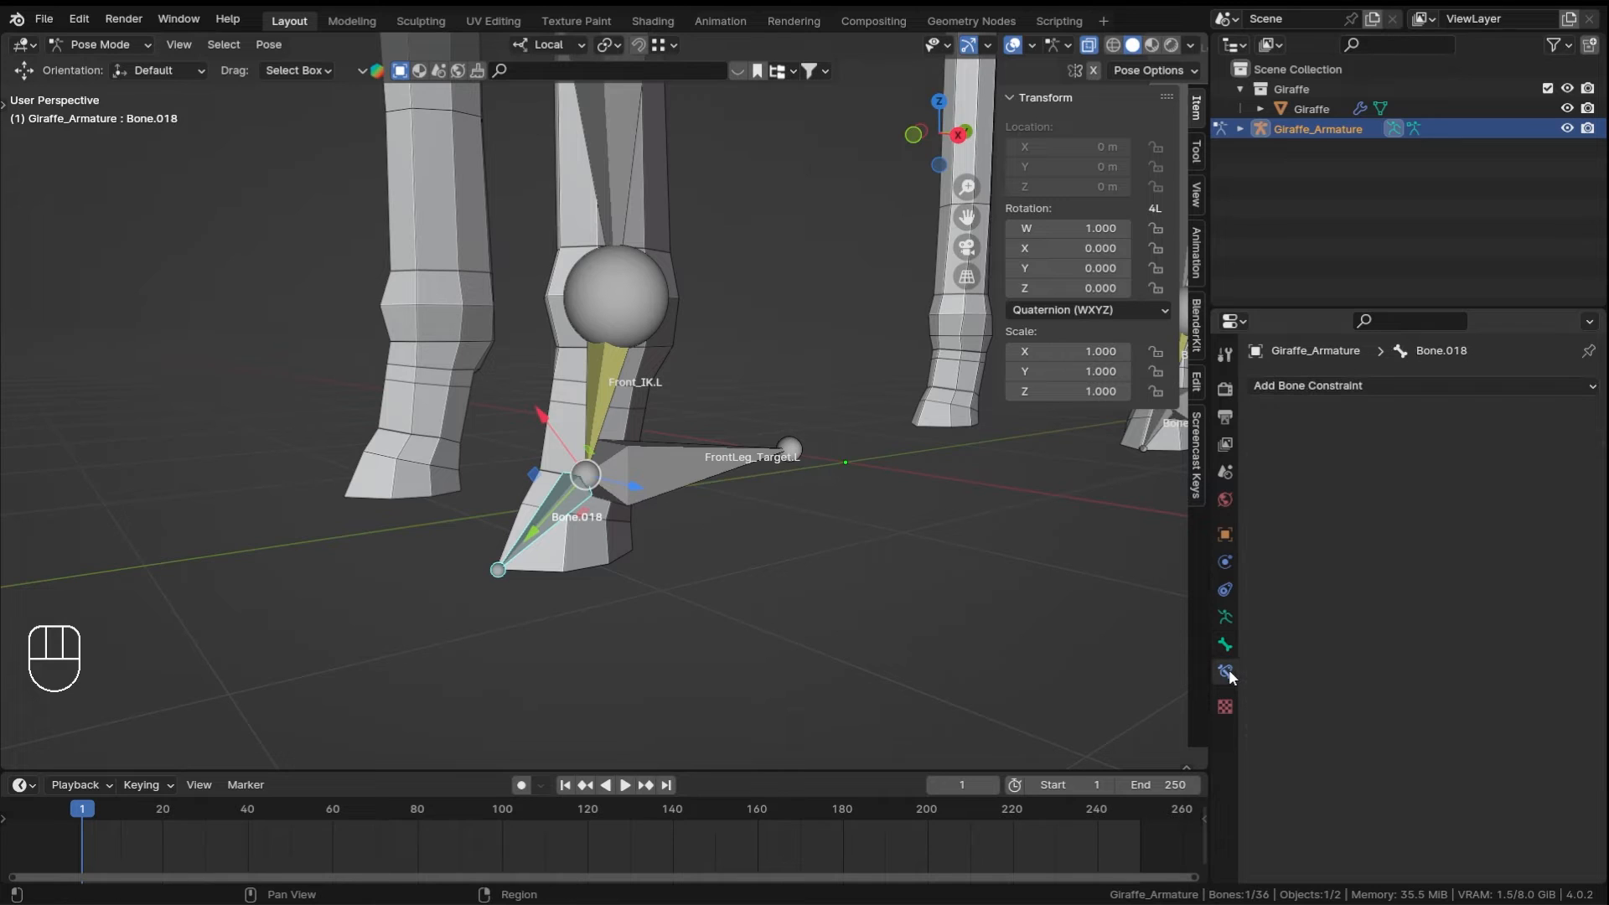
middle_click_drag(708, 569, 706, 483, "ctrl")
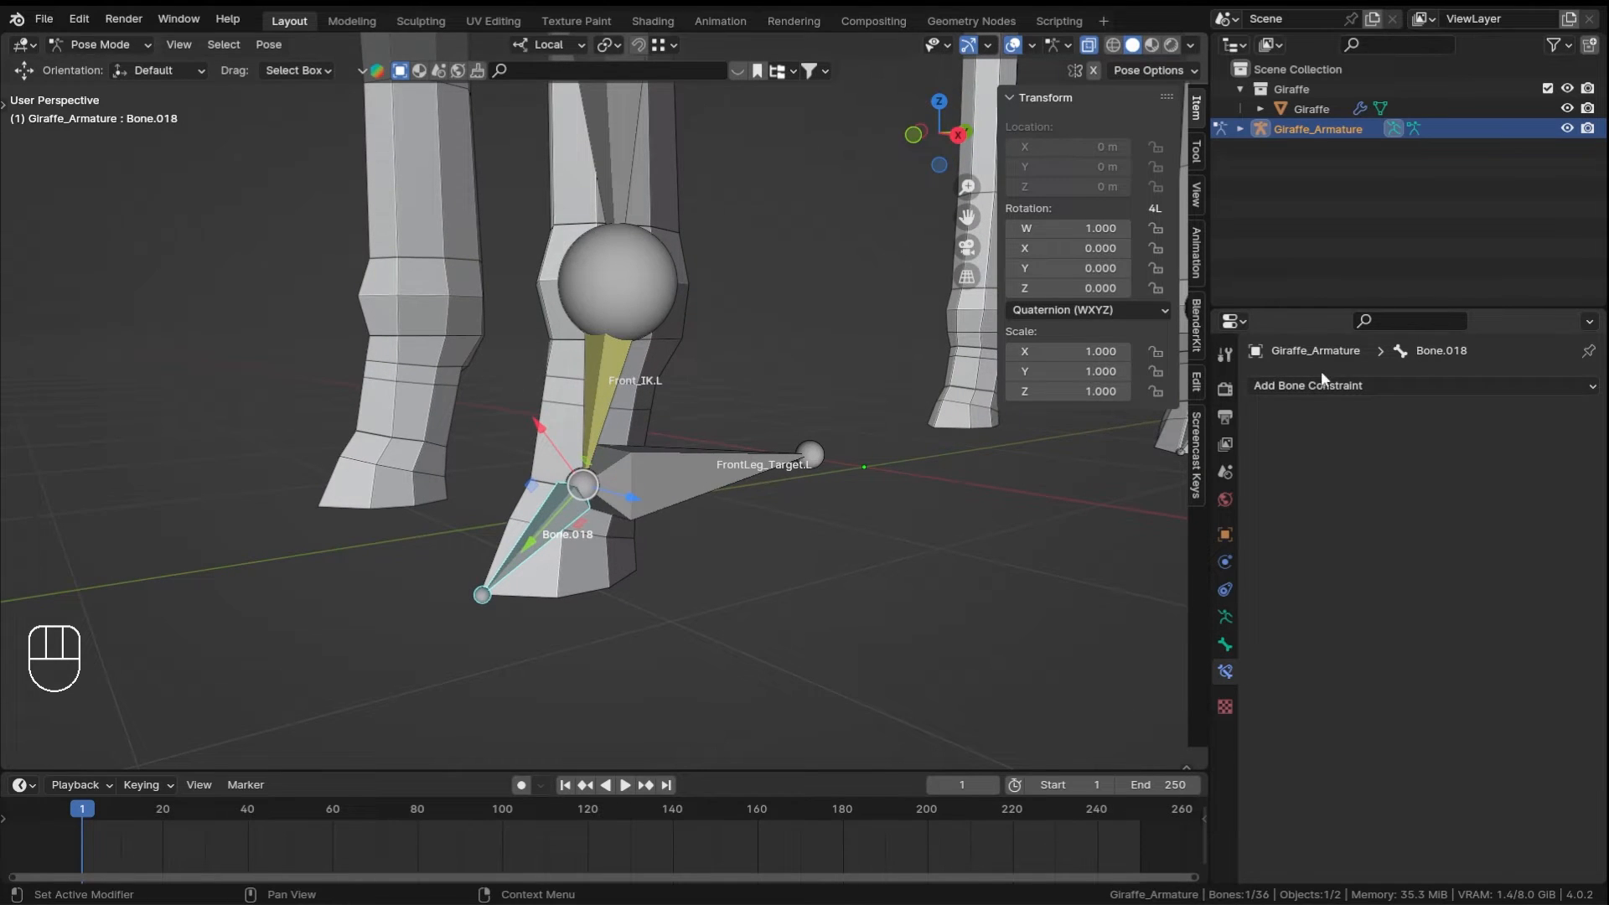
left_click(1335, 387)
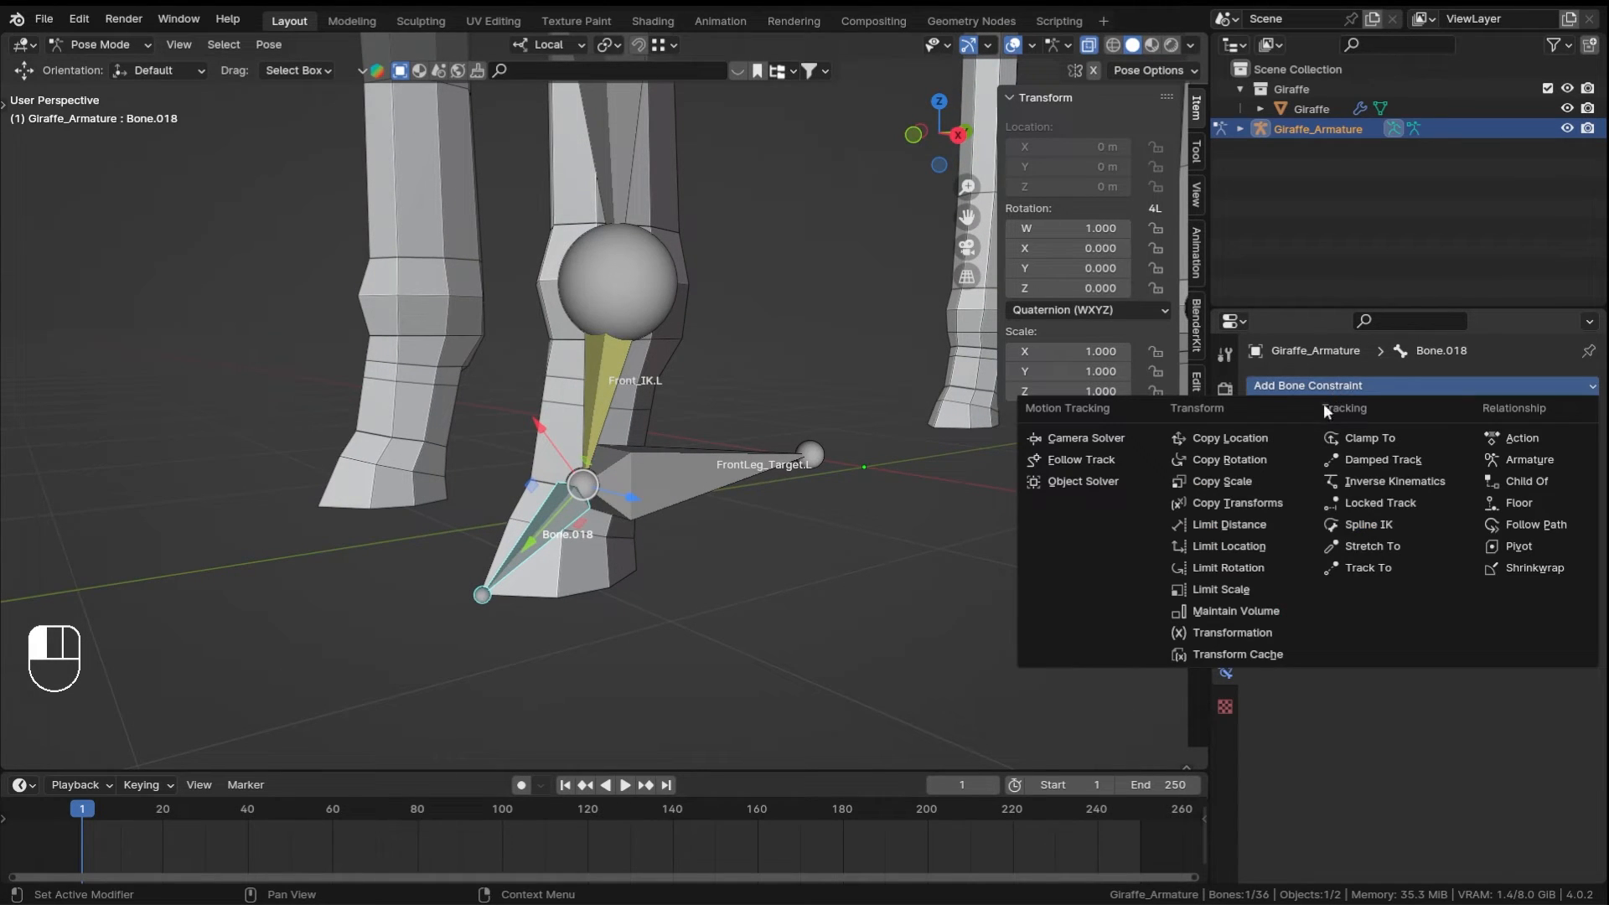
left_click(1334, 706)
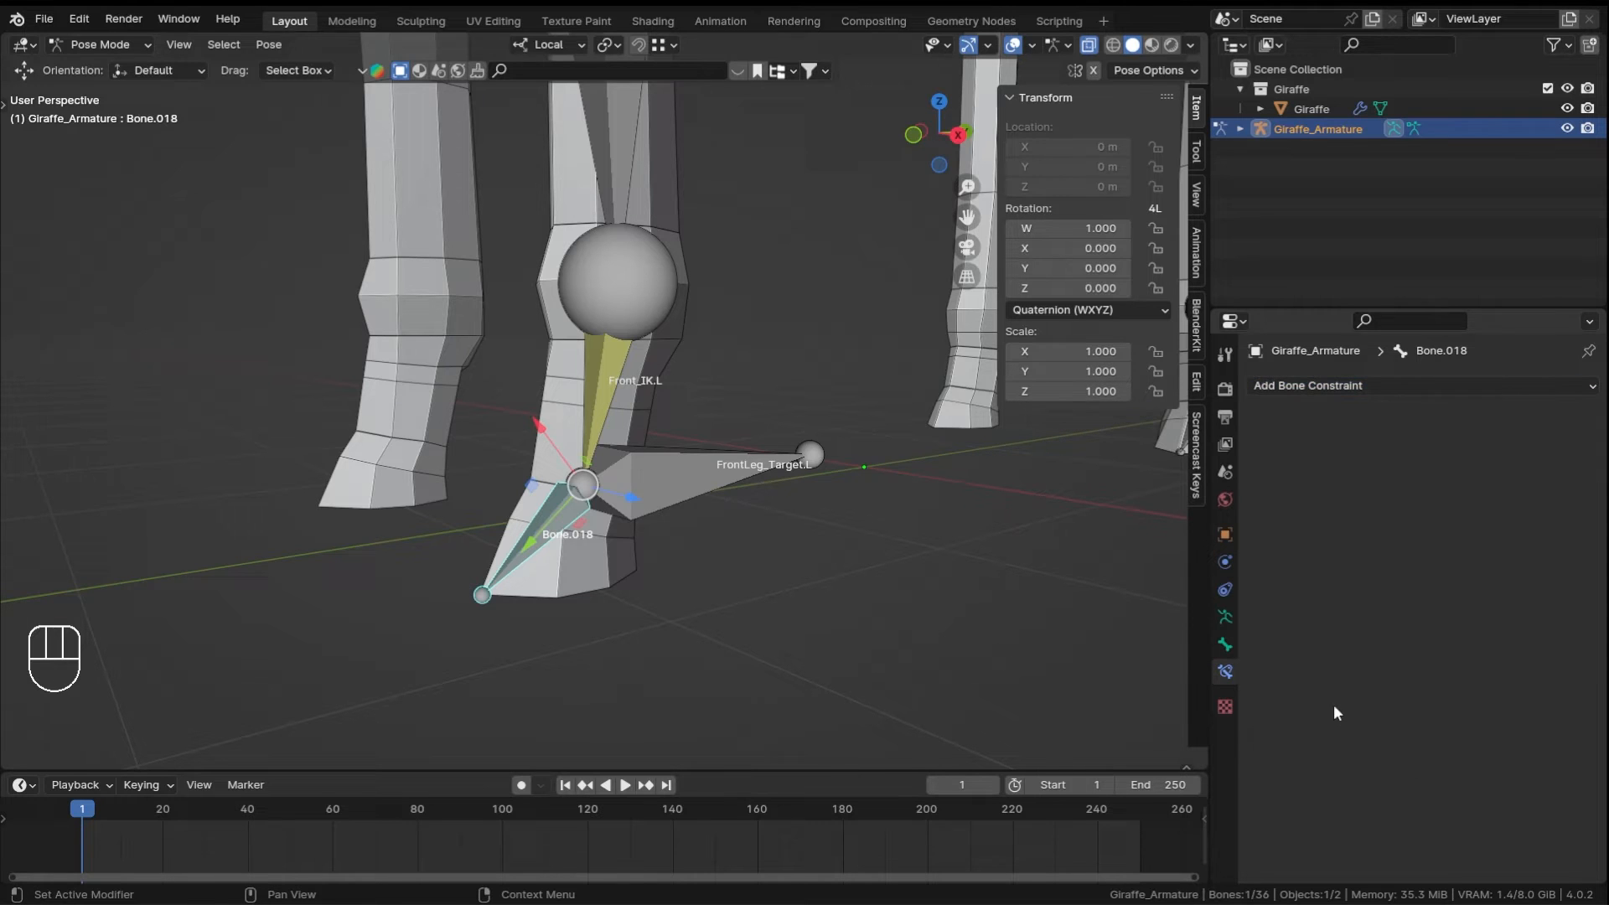
left_click(668, 489)
left_click(560, 511, "shift")
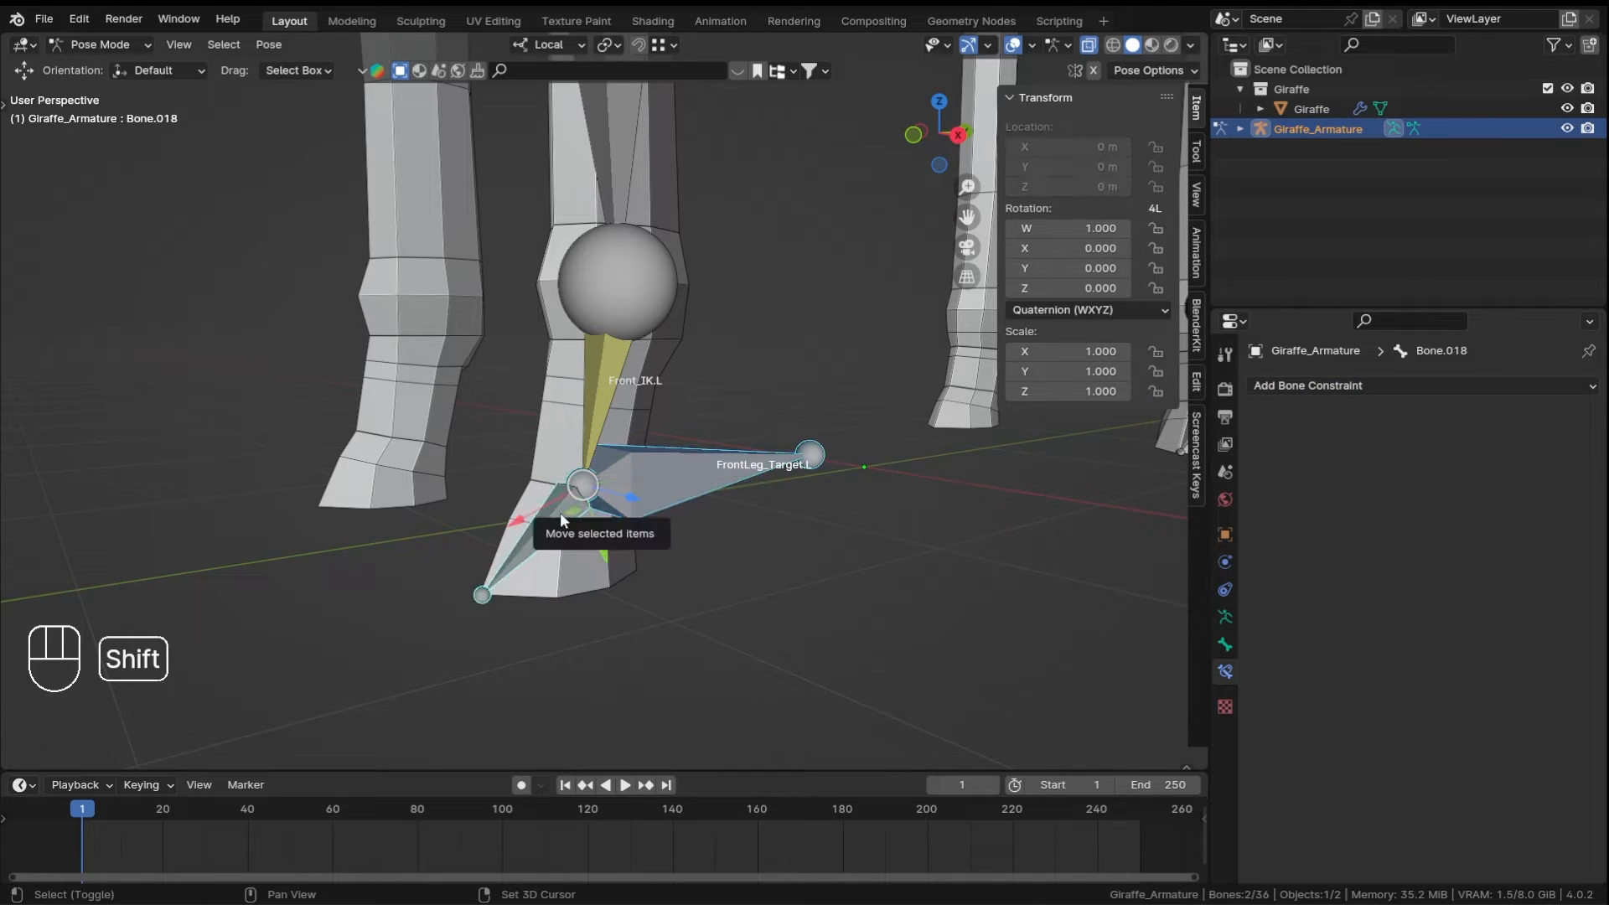
key("shift+c")
middle_click_drag(649, 740, 723, 351, "shift")
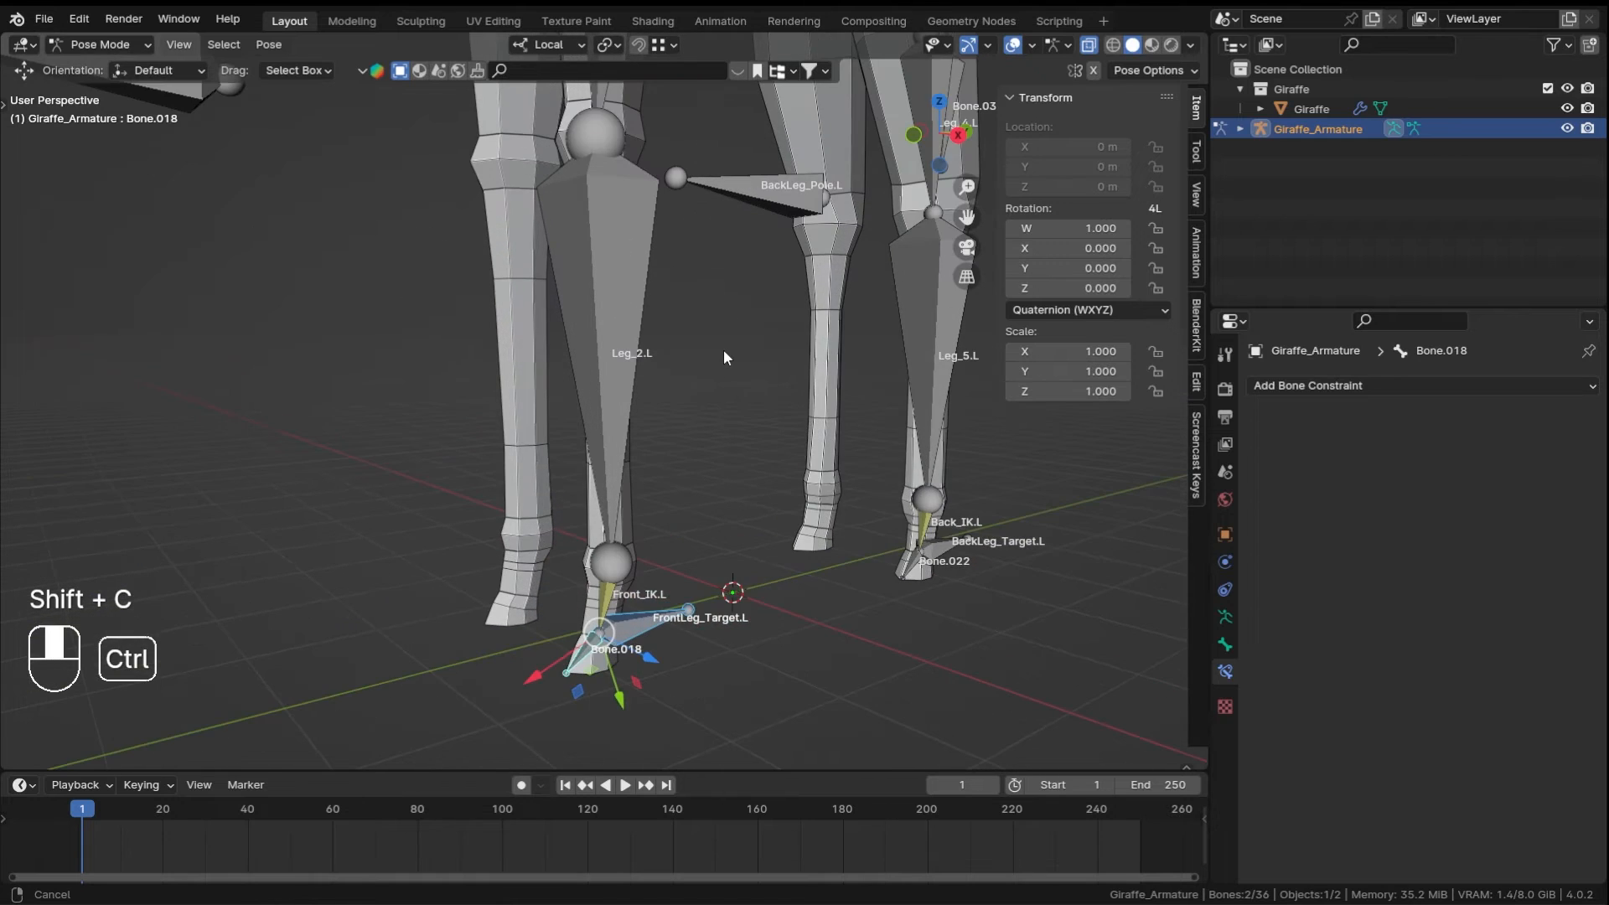
middle_click_drag(706, 644, 702, 512, "shift")
middle_click_drag(702, 512, 698, 409, "ctrl")
- Add a Copy Rotation constraint to Bone.018 with Giraffe_Armature as target and FrontLeg_Target.L as target bone
left_click(592, 574)
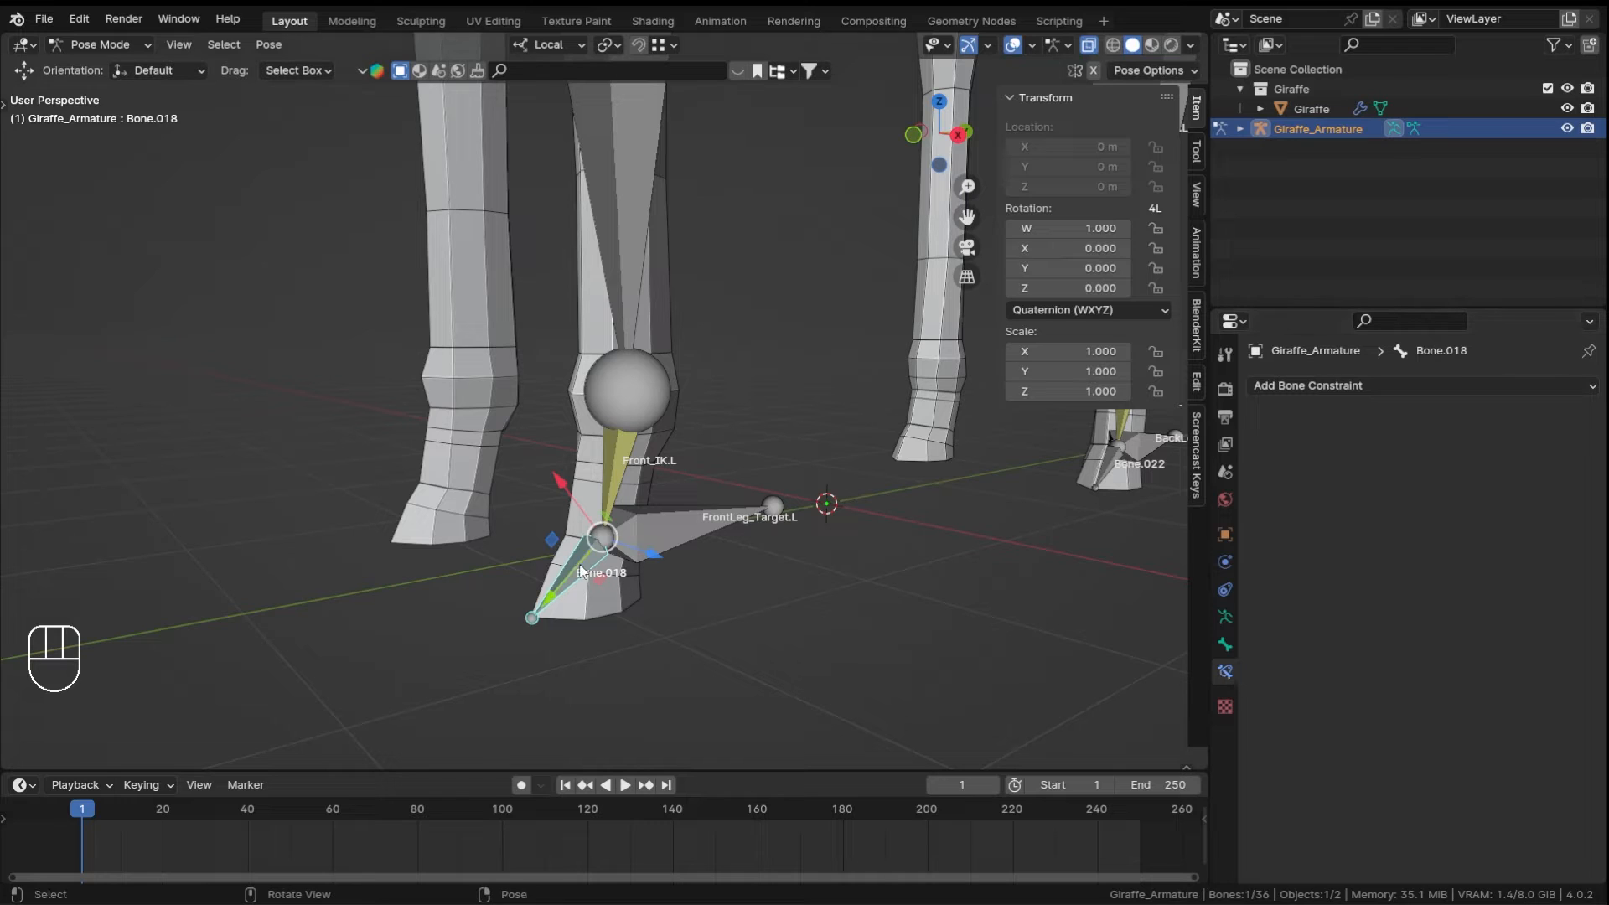
left_click(1357, 382)
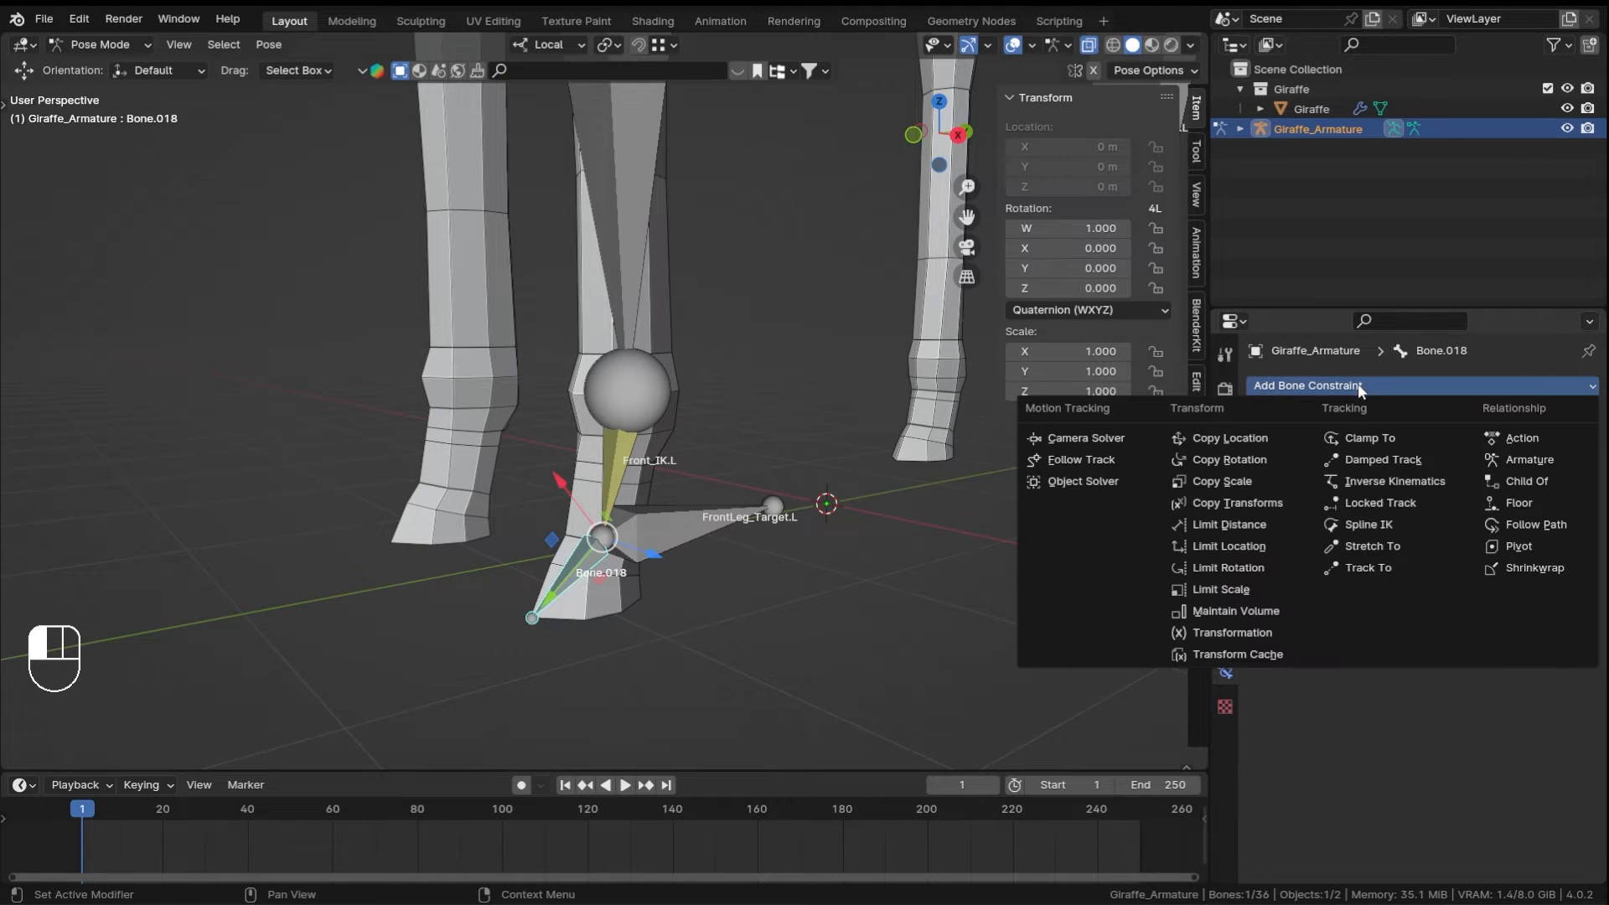
left_click(1239, 460)
middle_click_drag(787, 469, 737, 570)
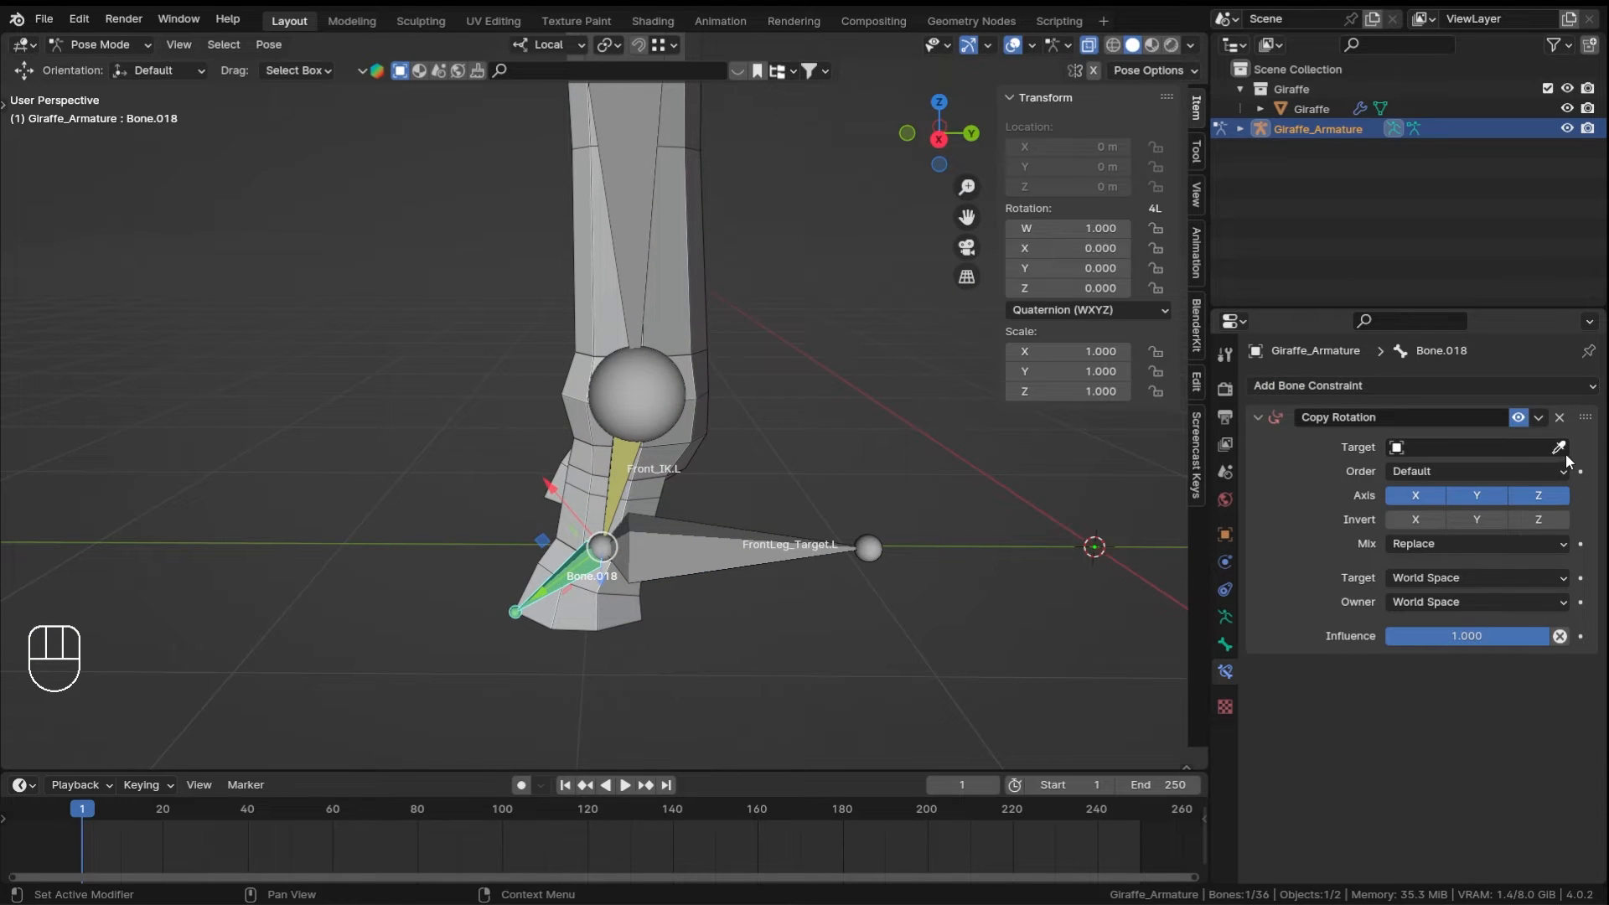
left_click(1558, 448)
left_click(774, 541)
left_click(1450, 471)
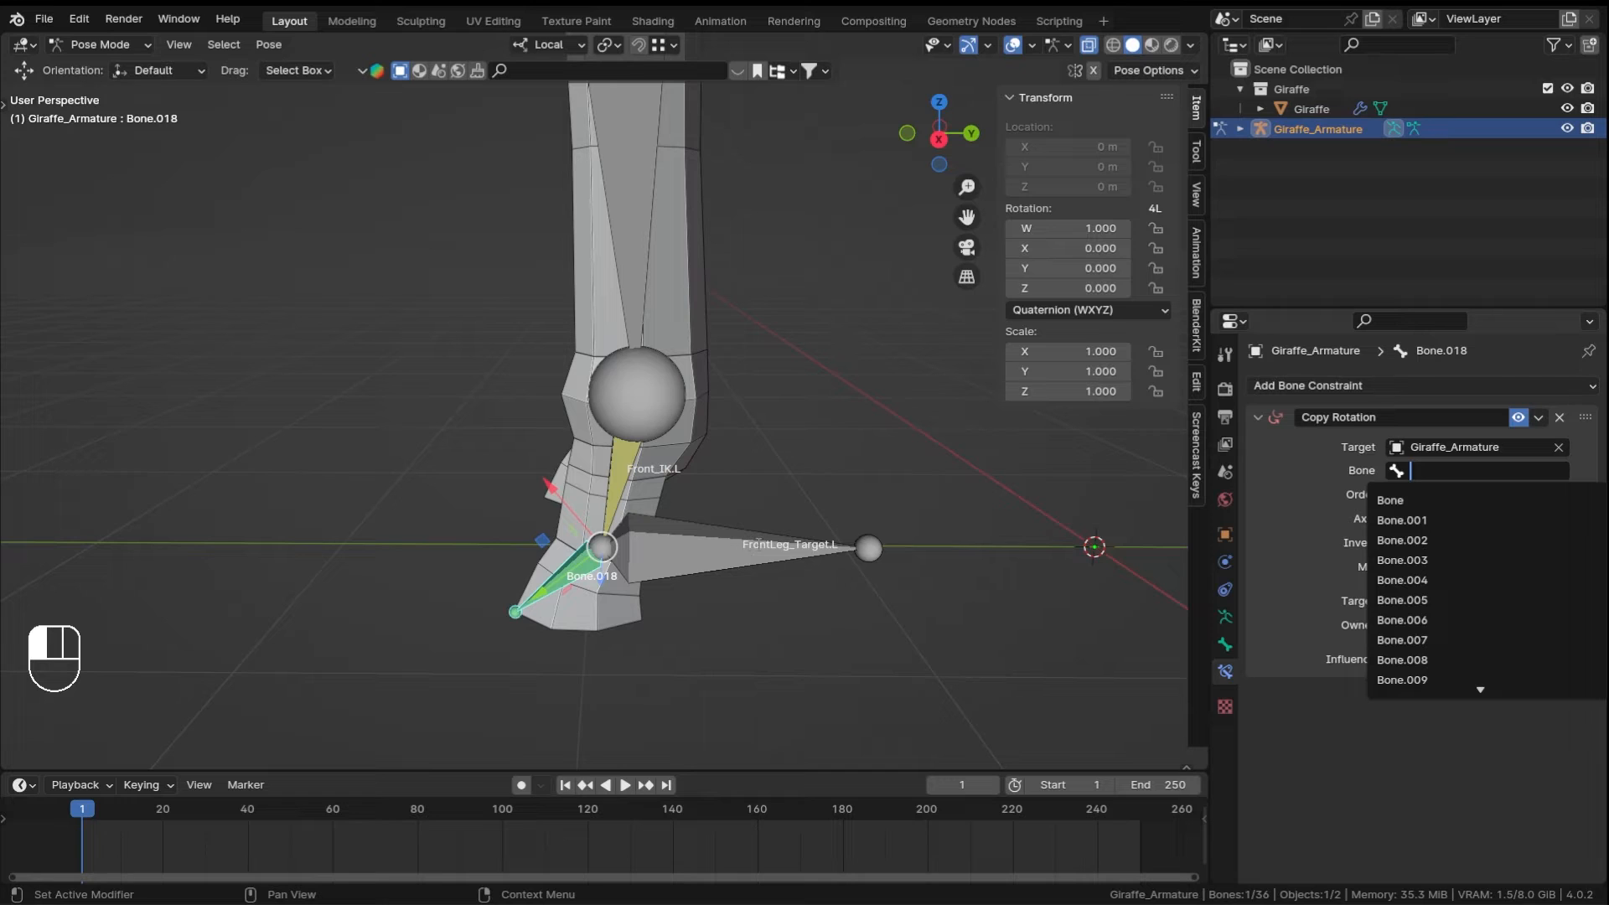
type("tar")
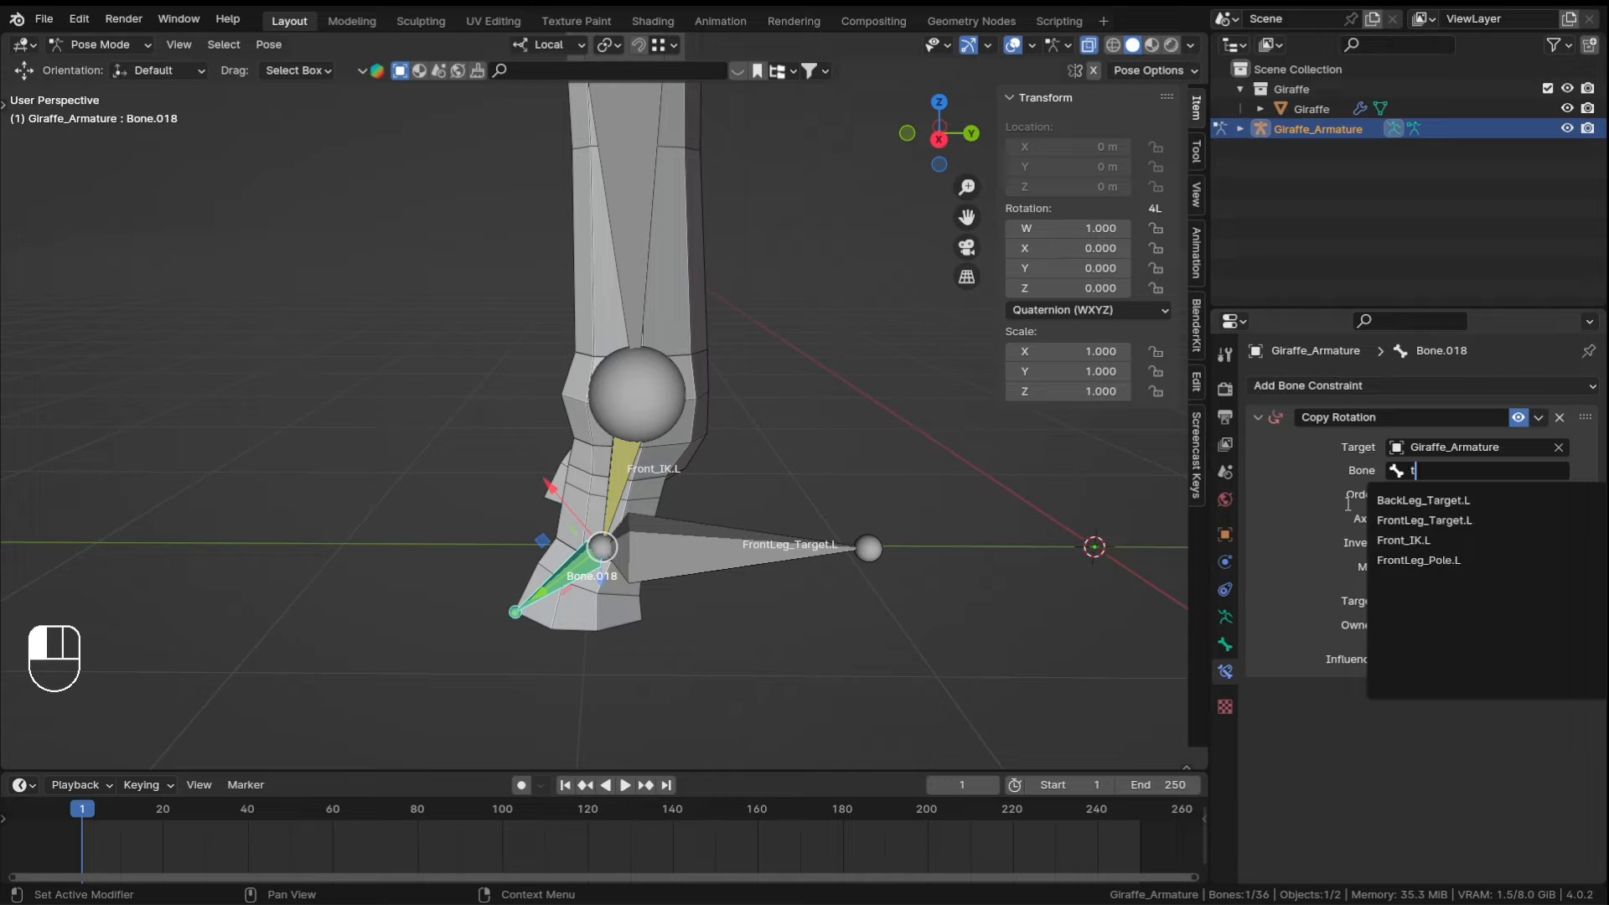
left_click(1425, 520)
- Show the model in wireframe and set the Copy Rotation constraint's target and owner to Local Space
scroll(642, 434, "down", 2, "ctrl")
mouse_move(642, 435)
middle_mouse_down("ctrl")
mouse_move(709, 481)
mouse_move(754, 449)
mouse_move(738, 460)
mouse_move(693, 416)
middle_mouse_up("ctrl")
key("z")
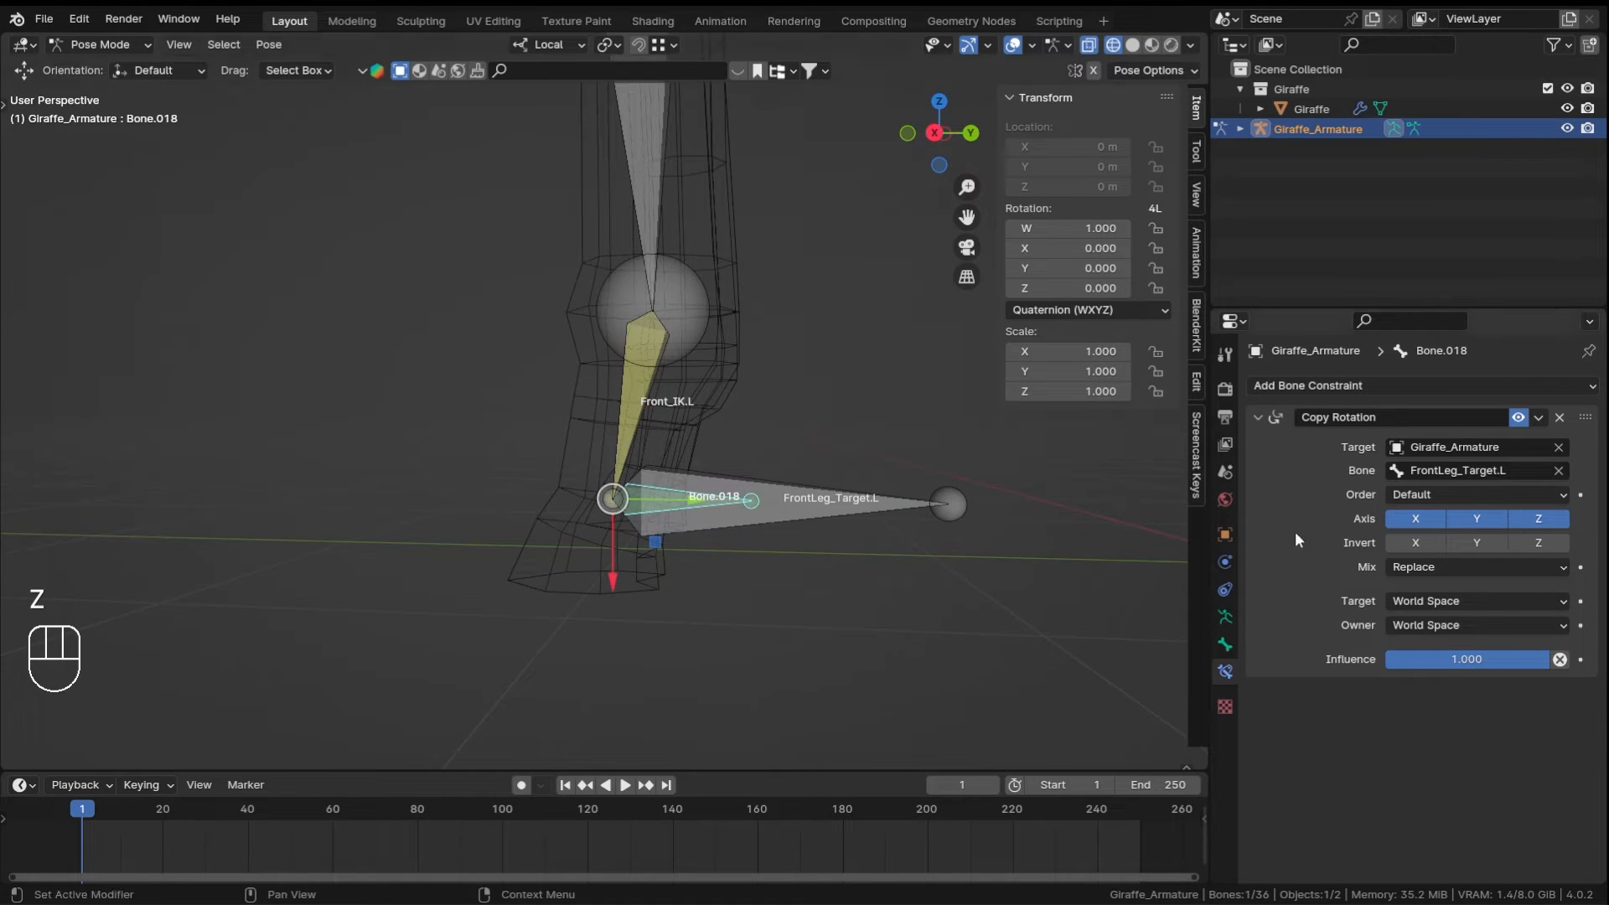
left_click(1408, 601)
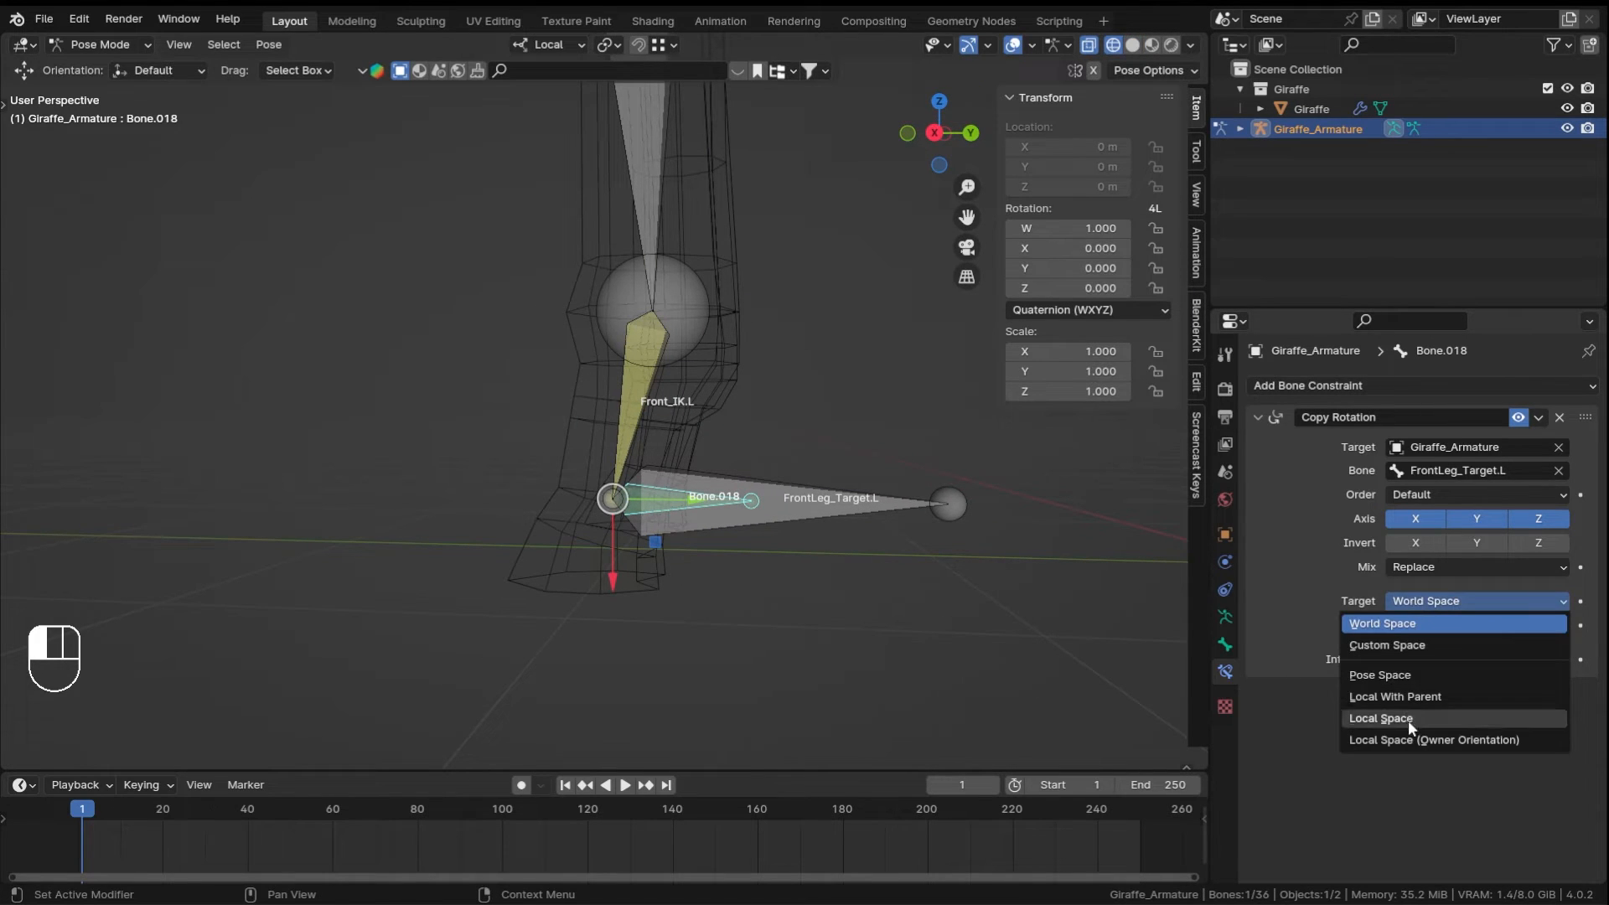
left_click(1409, 719)
left_click(1437, 628)
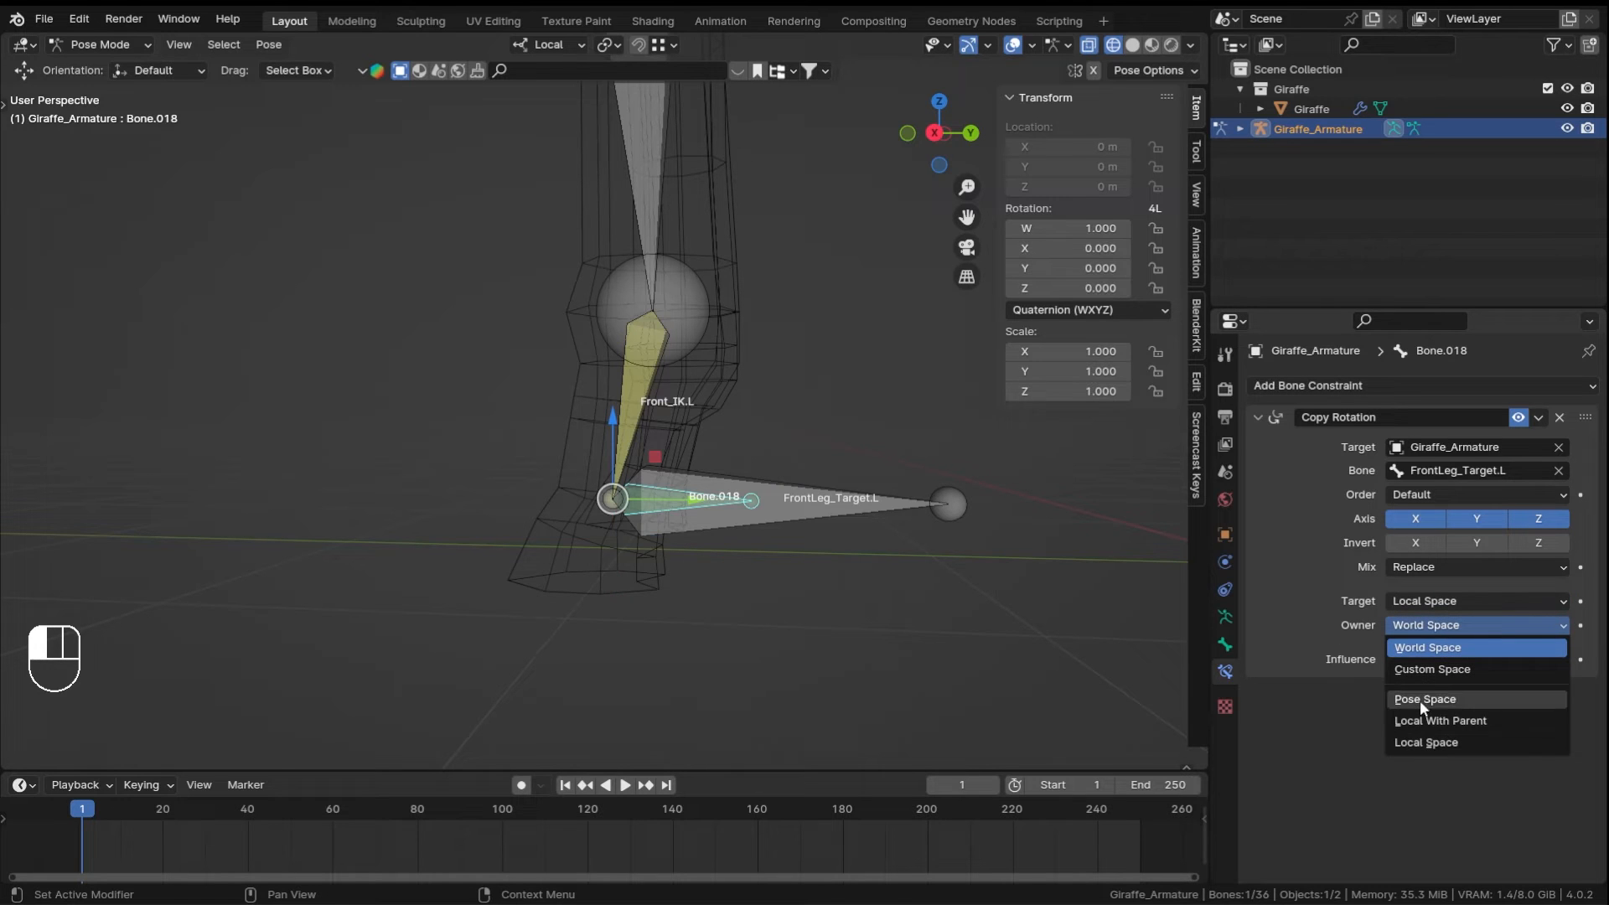
left_click(1424, 741)
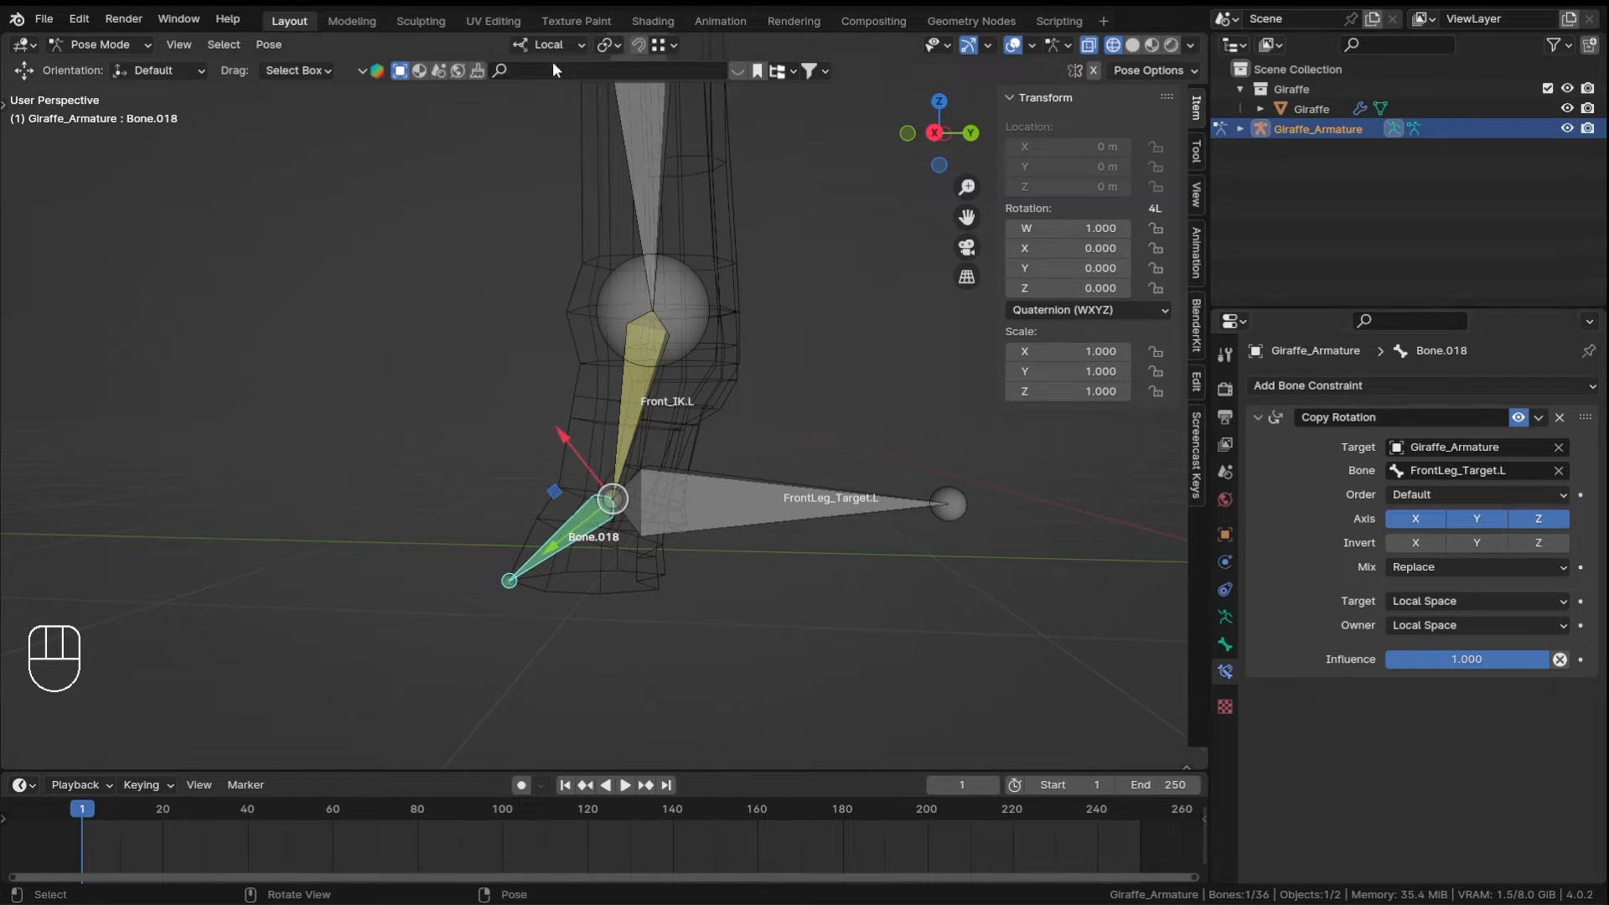
- Test-rotate FrontLeg_Target.L around its local Z axis and cancel the rotation
middle_click_drag(664, 309, 747, 368)
middle_click_drag(747, 387, 746, 456, "ctrl")
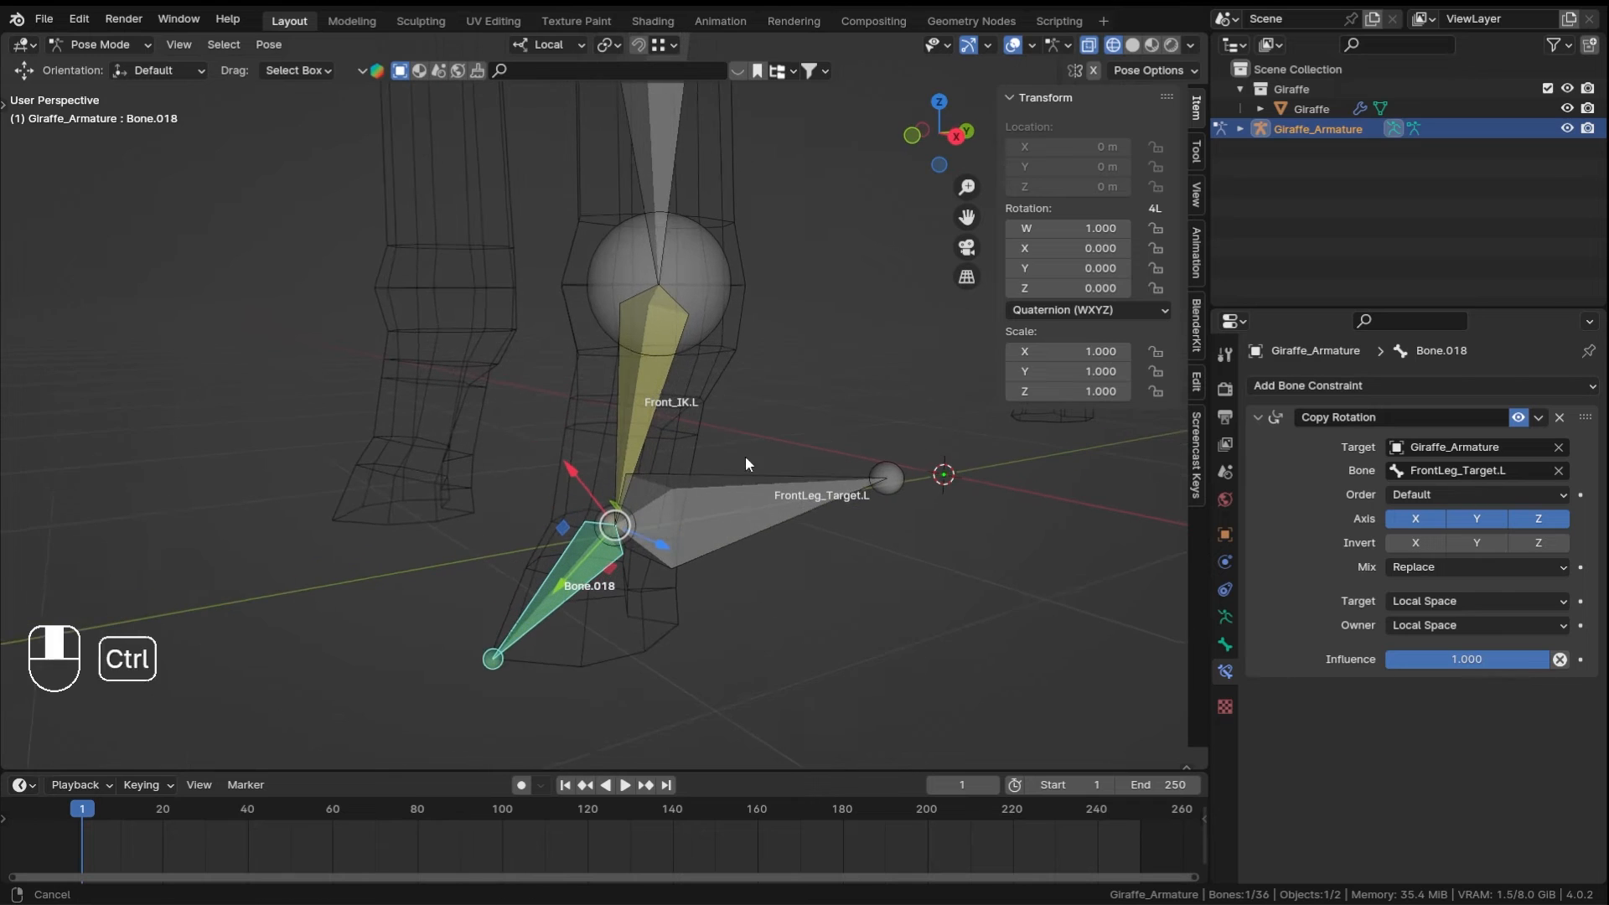
left_click(536, 42)
middle_click_drag(769, 562, 738, 553)
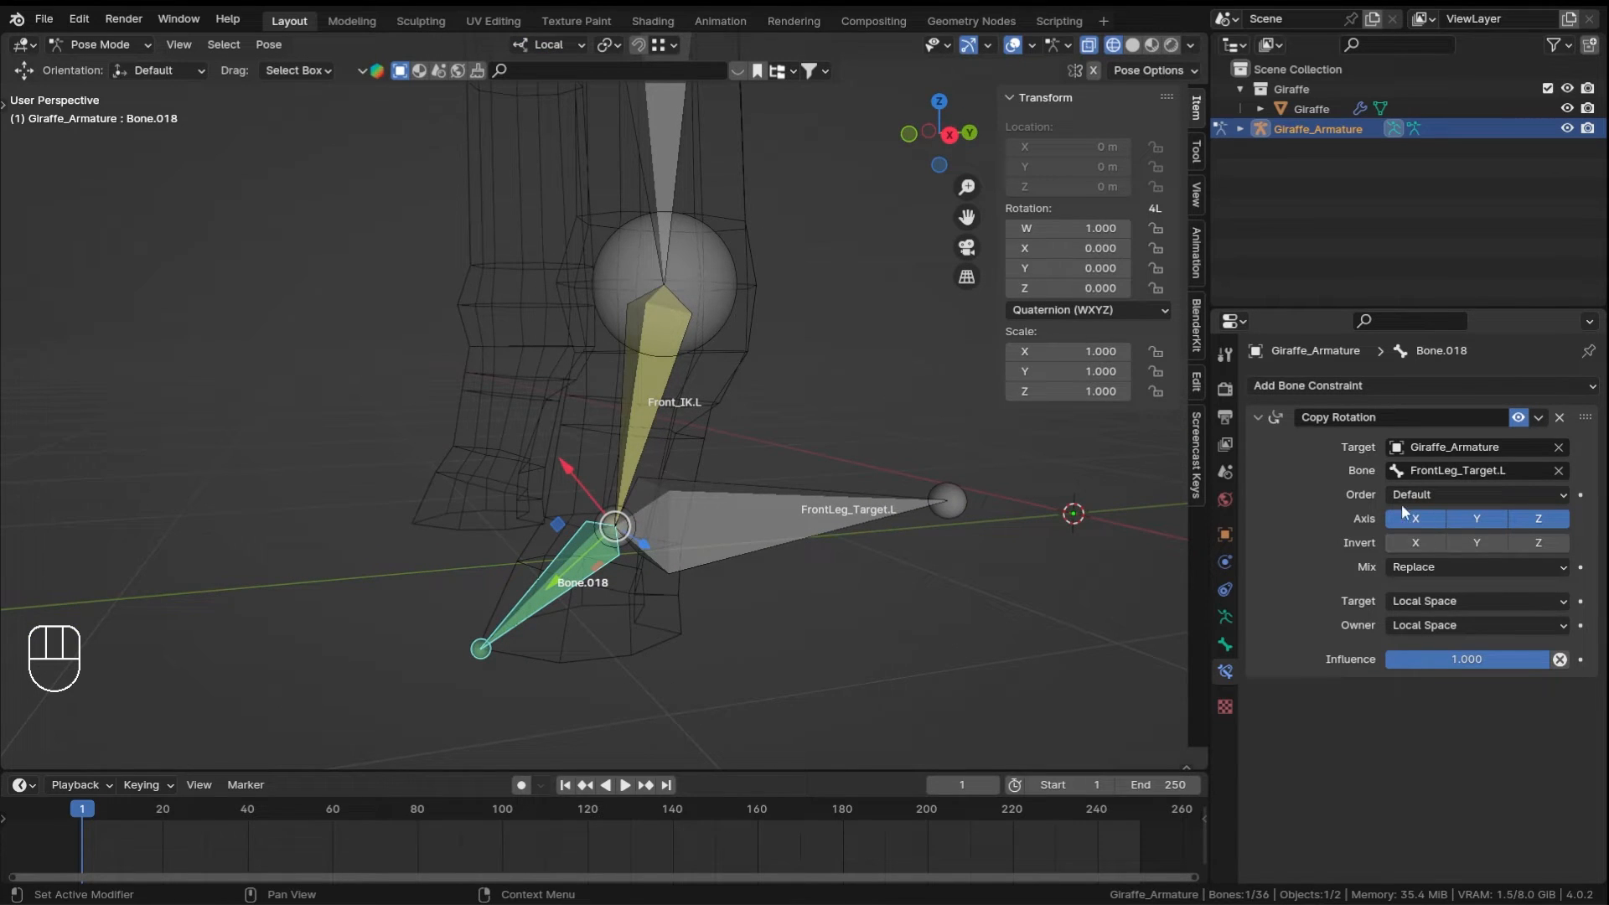
left_click(742, 498)
middle_click_drag(807, 488, 769, 409)
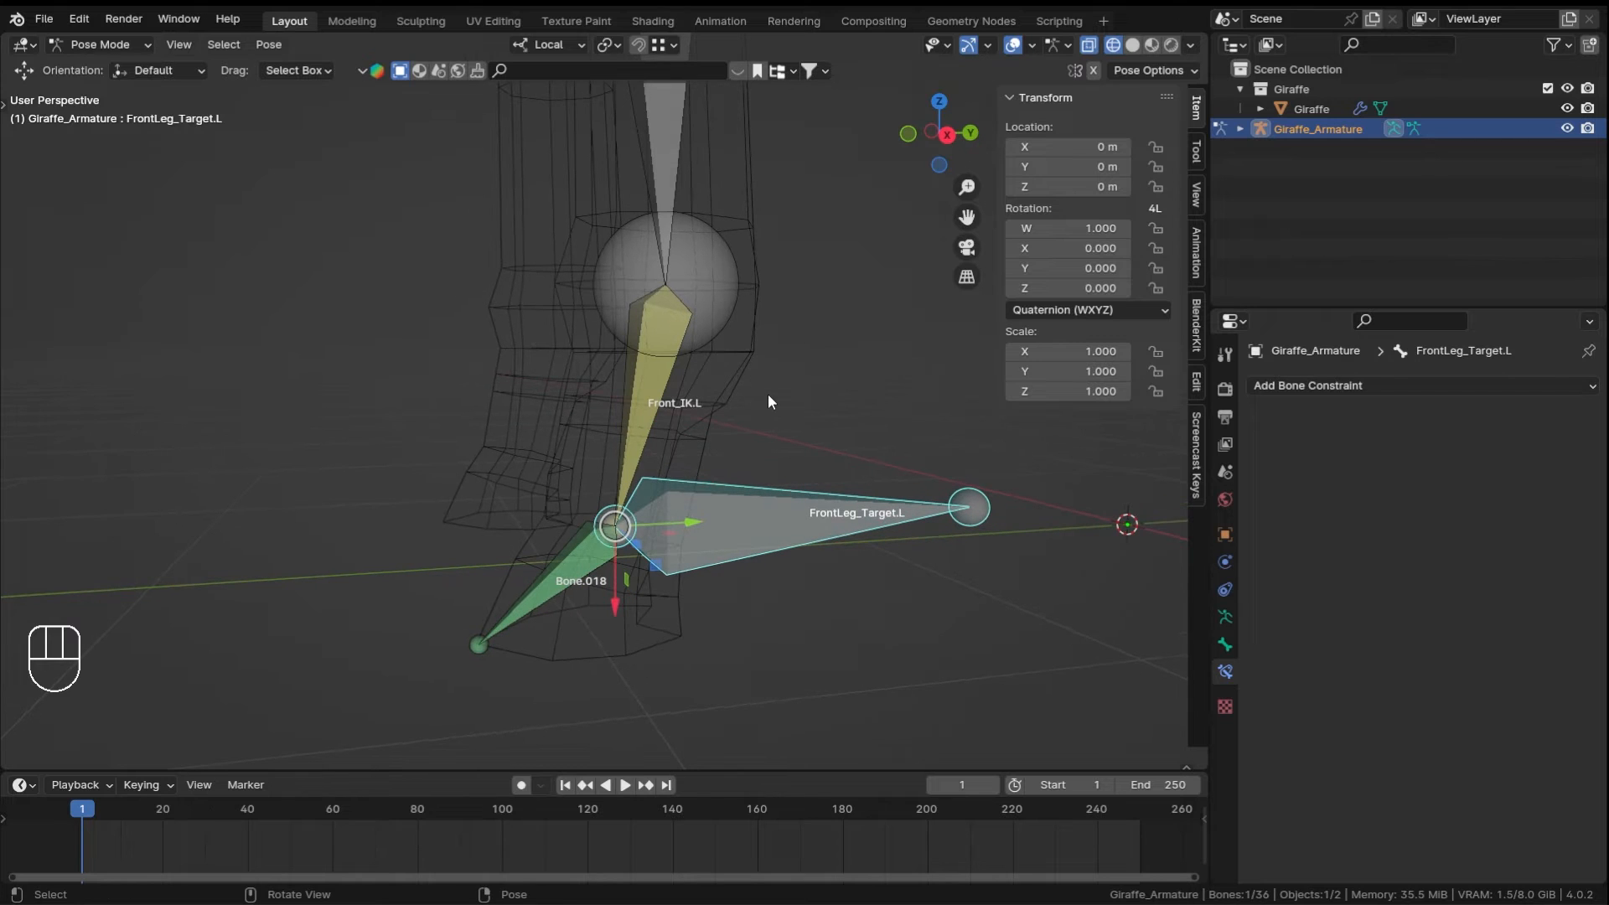
key("r")
key("z")
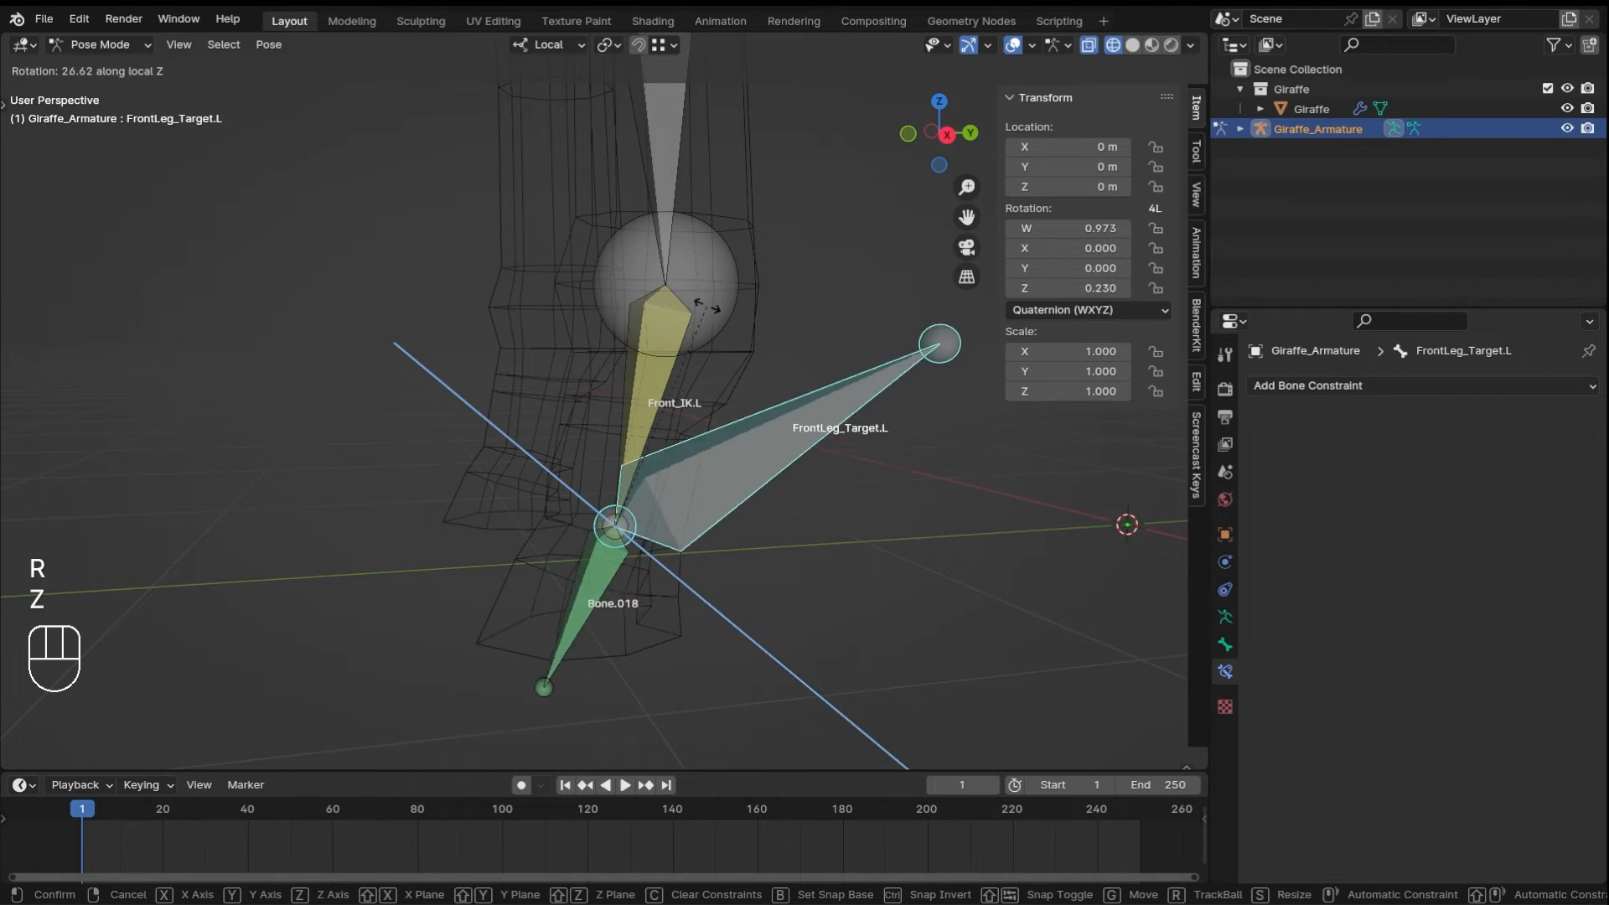
right_click(801, 394)
- Test the hoof by moving and freely rotating FrontLeg_Target.L, and undo both changes
middle_click_drag(799, 391, 768, 414)
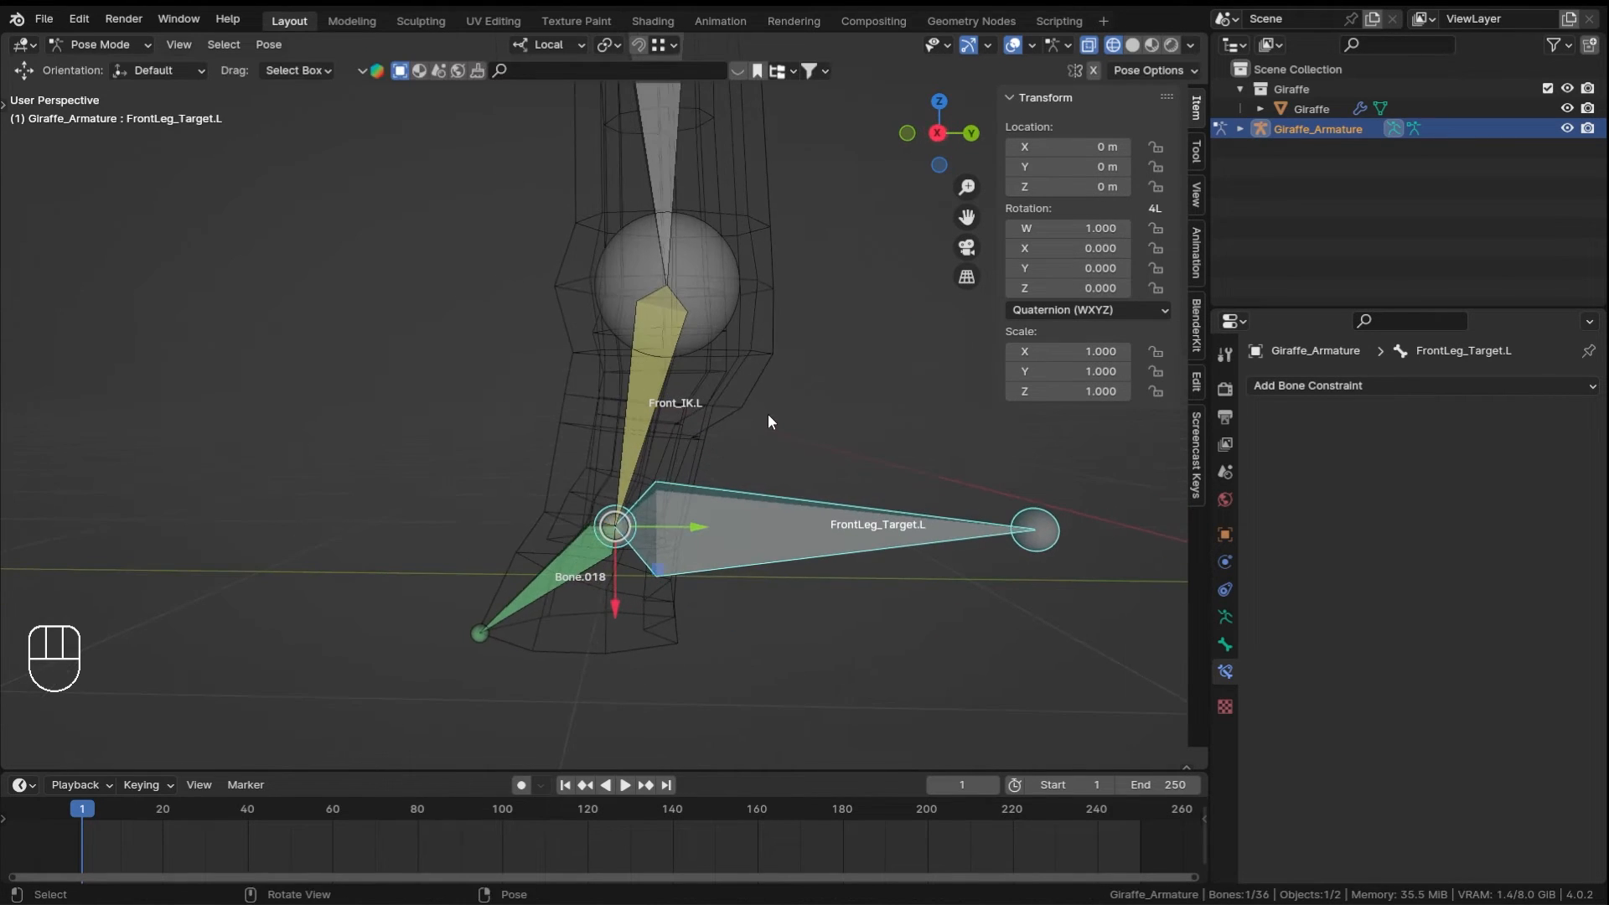
key("g")
left_click(605, 265)
key("r")
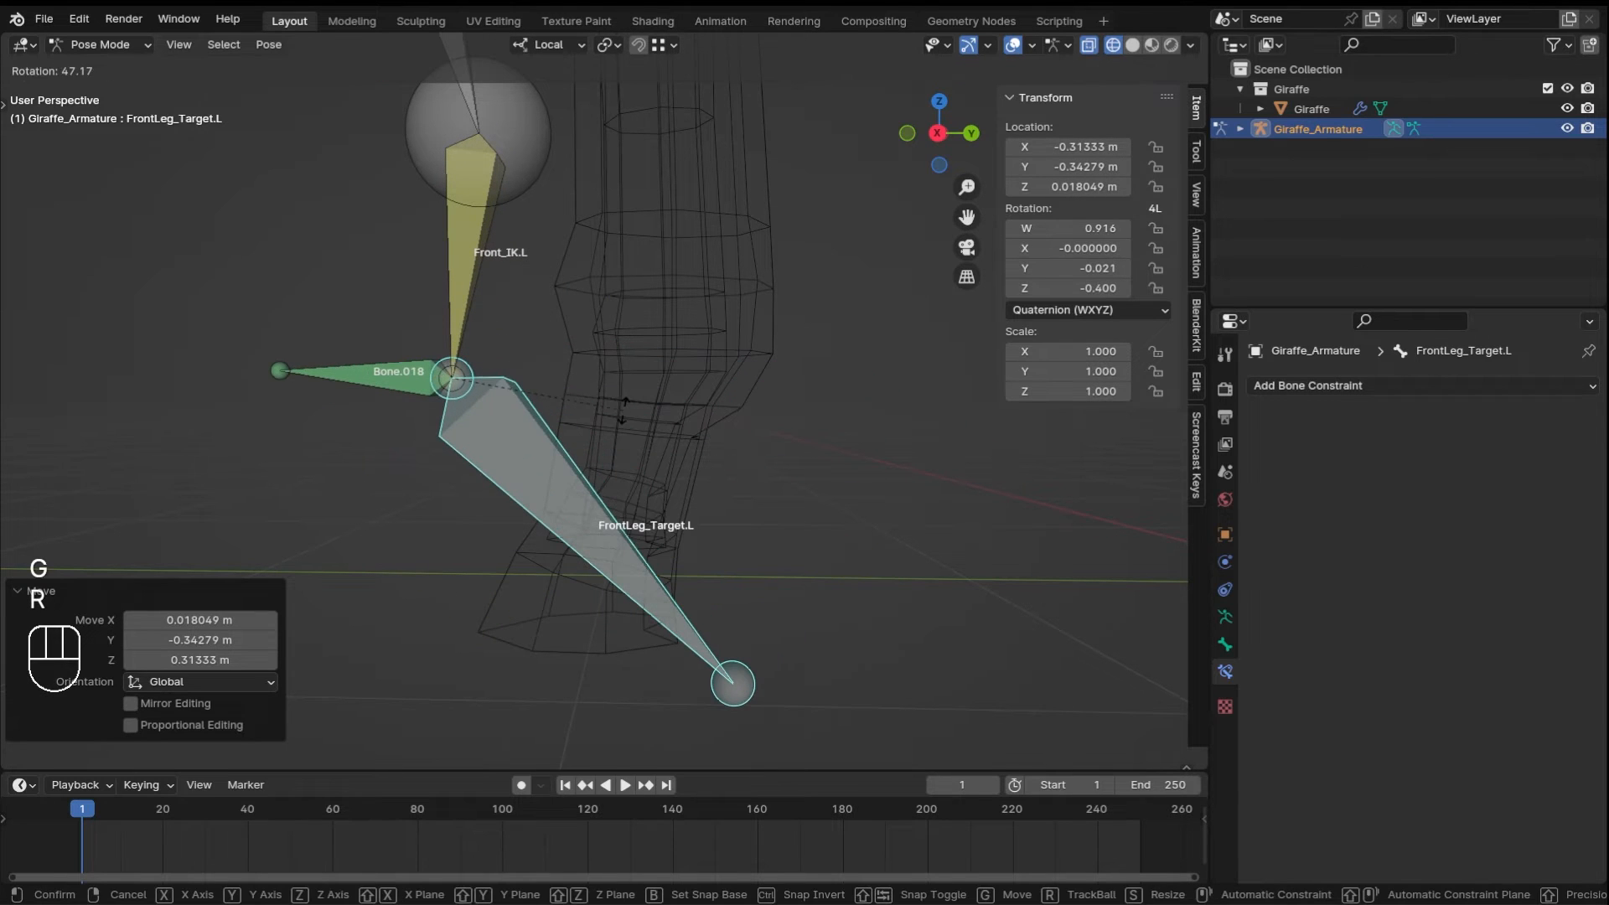
left_click(624, 410)
key("ctrl+z")
key("ctrl+z")
- Test-rotate FrontLeg_Target.L around its local Y axis and cancel the rotation
middle_click_drag(565, 424, 772, 422)
key("r")
key("y")
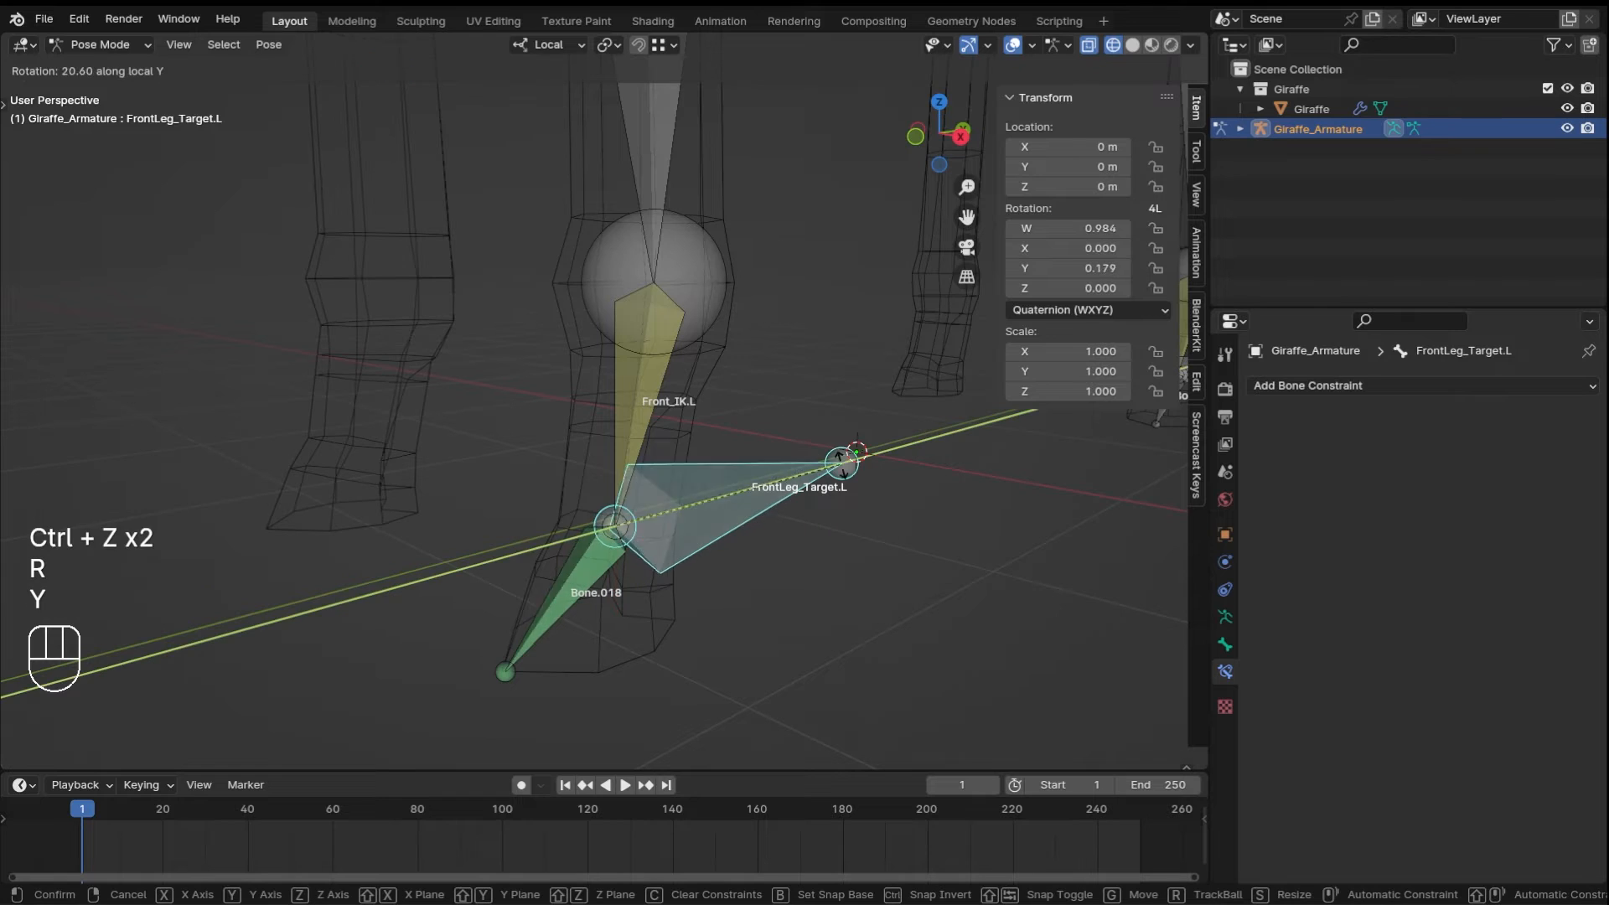
right_click(779, 308)
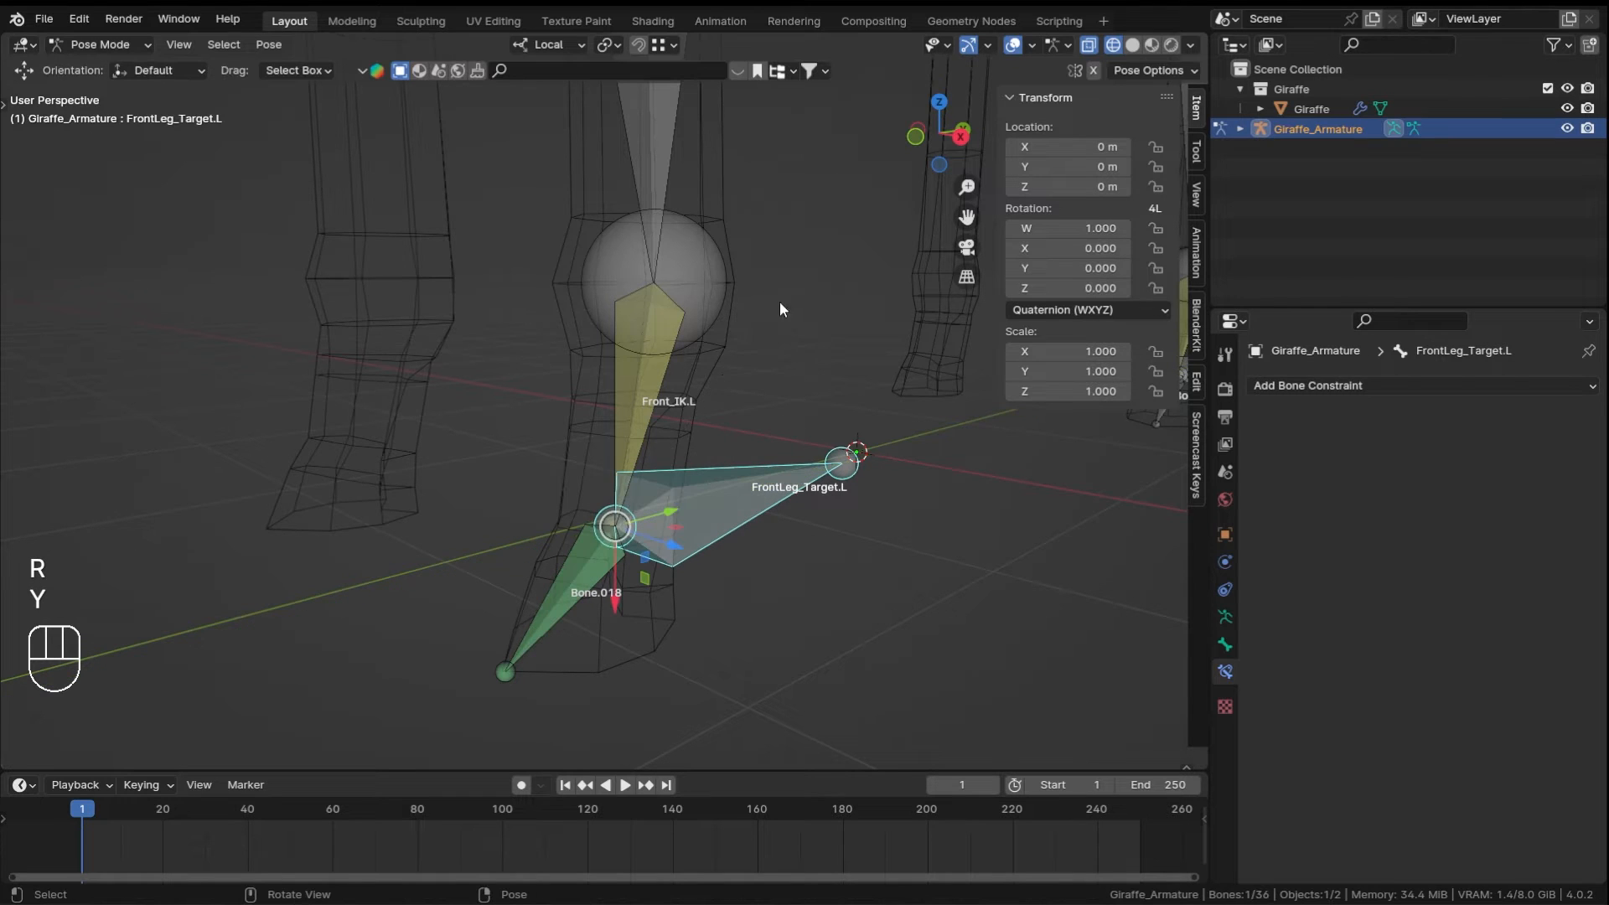
- Invert the Y axis in Bone.018's Copy Rotation constraint and check it with a cancelled Y rotation of FrontLeg_Target.L
left_click(568, 586)
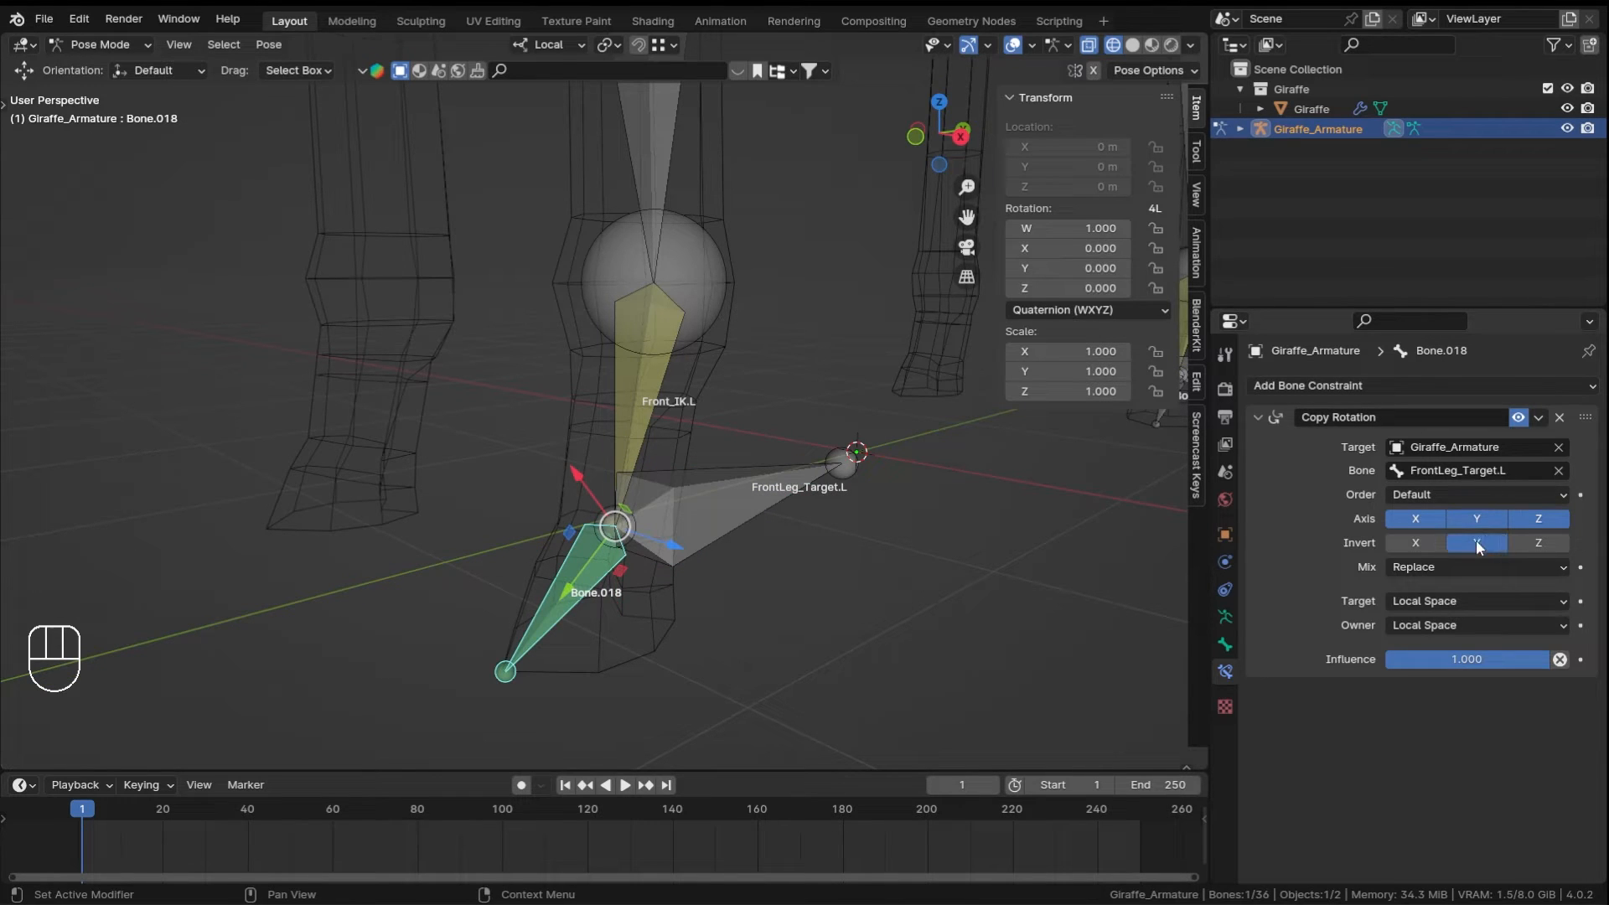
left_click(639, 500)
key("r")
key("y")
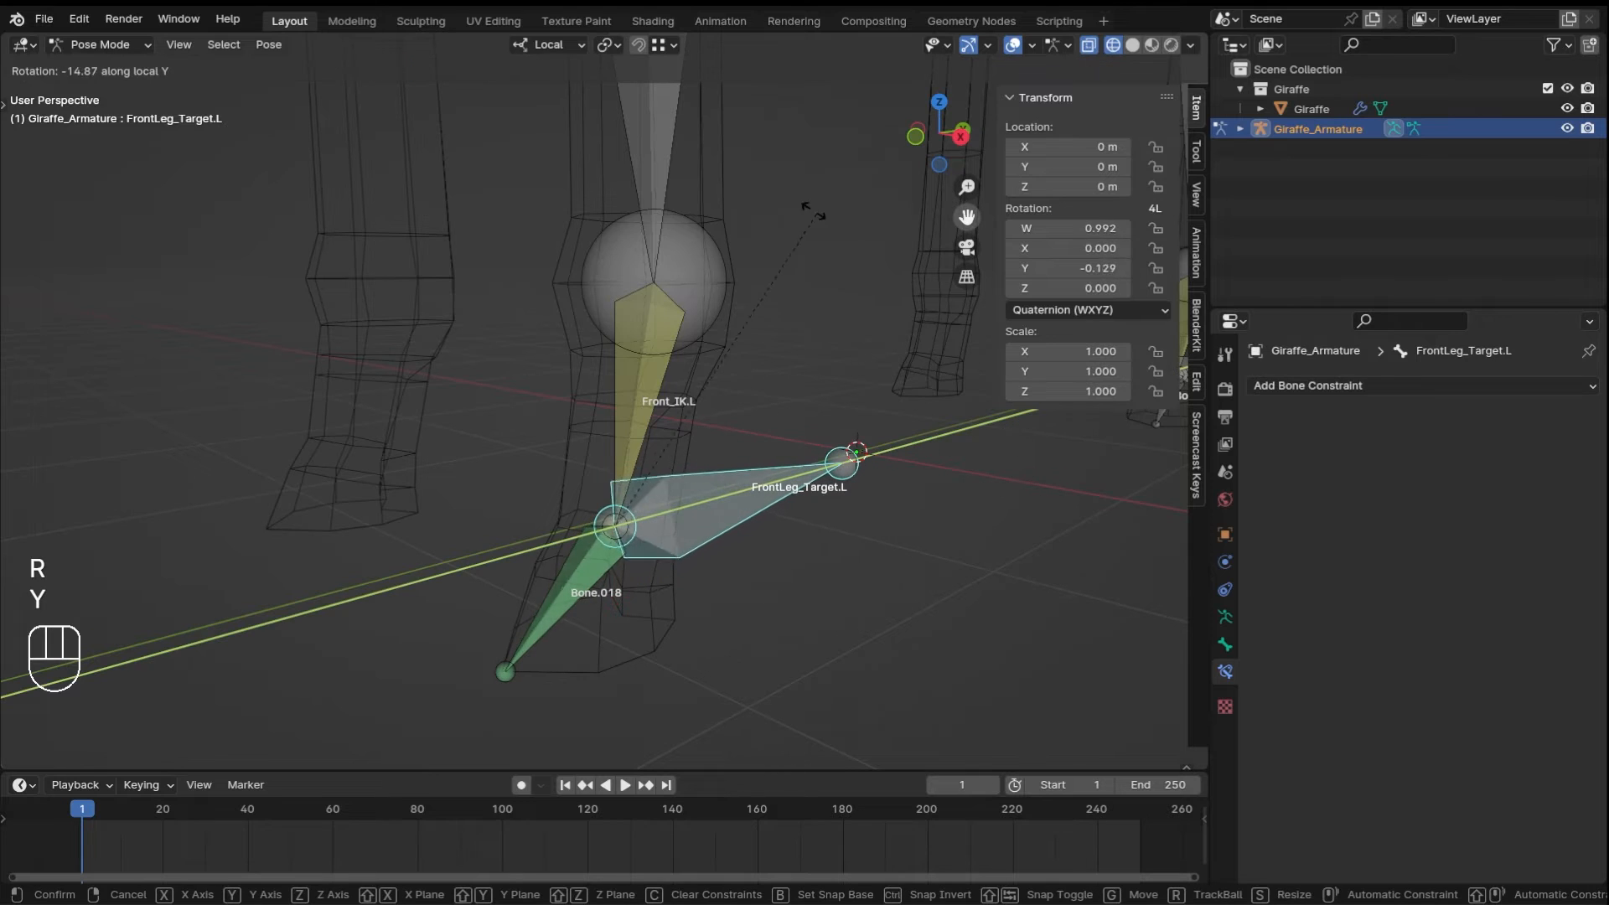
right_click(859, 280)
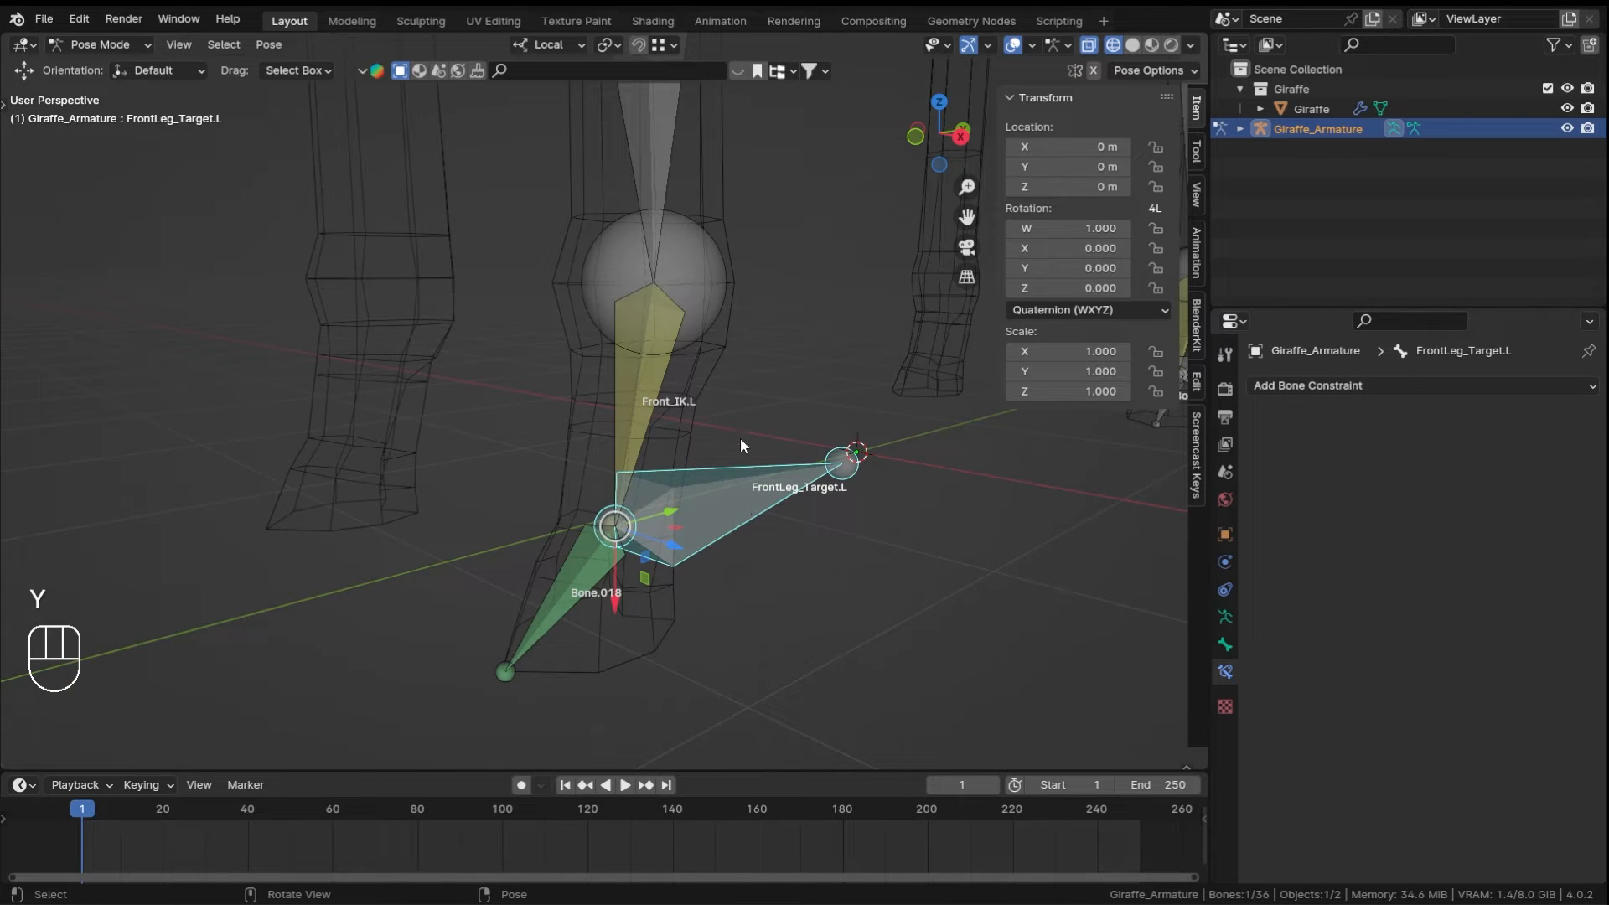
- Test-rotate FrontLeg_Target.L around its local X axis and cancel the rotation
key("r")
key("x")
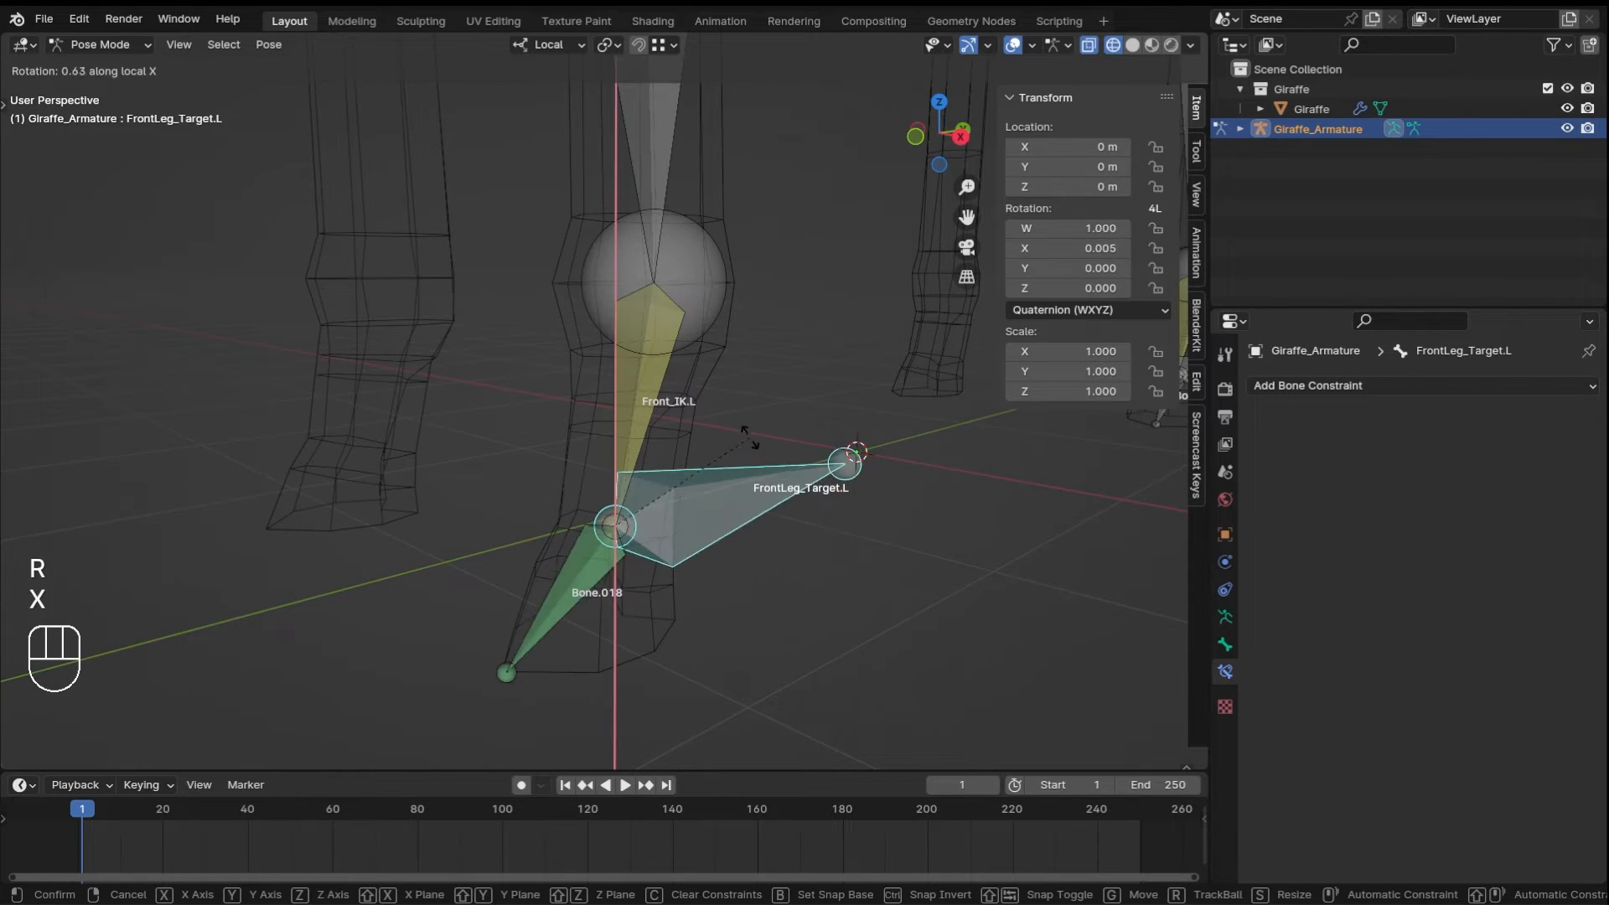
key("Escape")
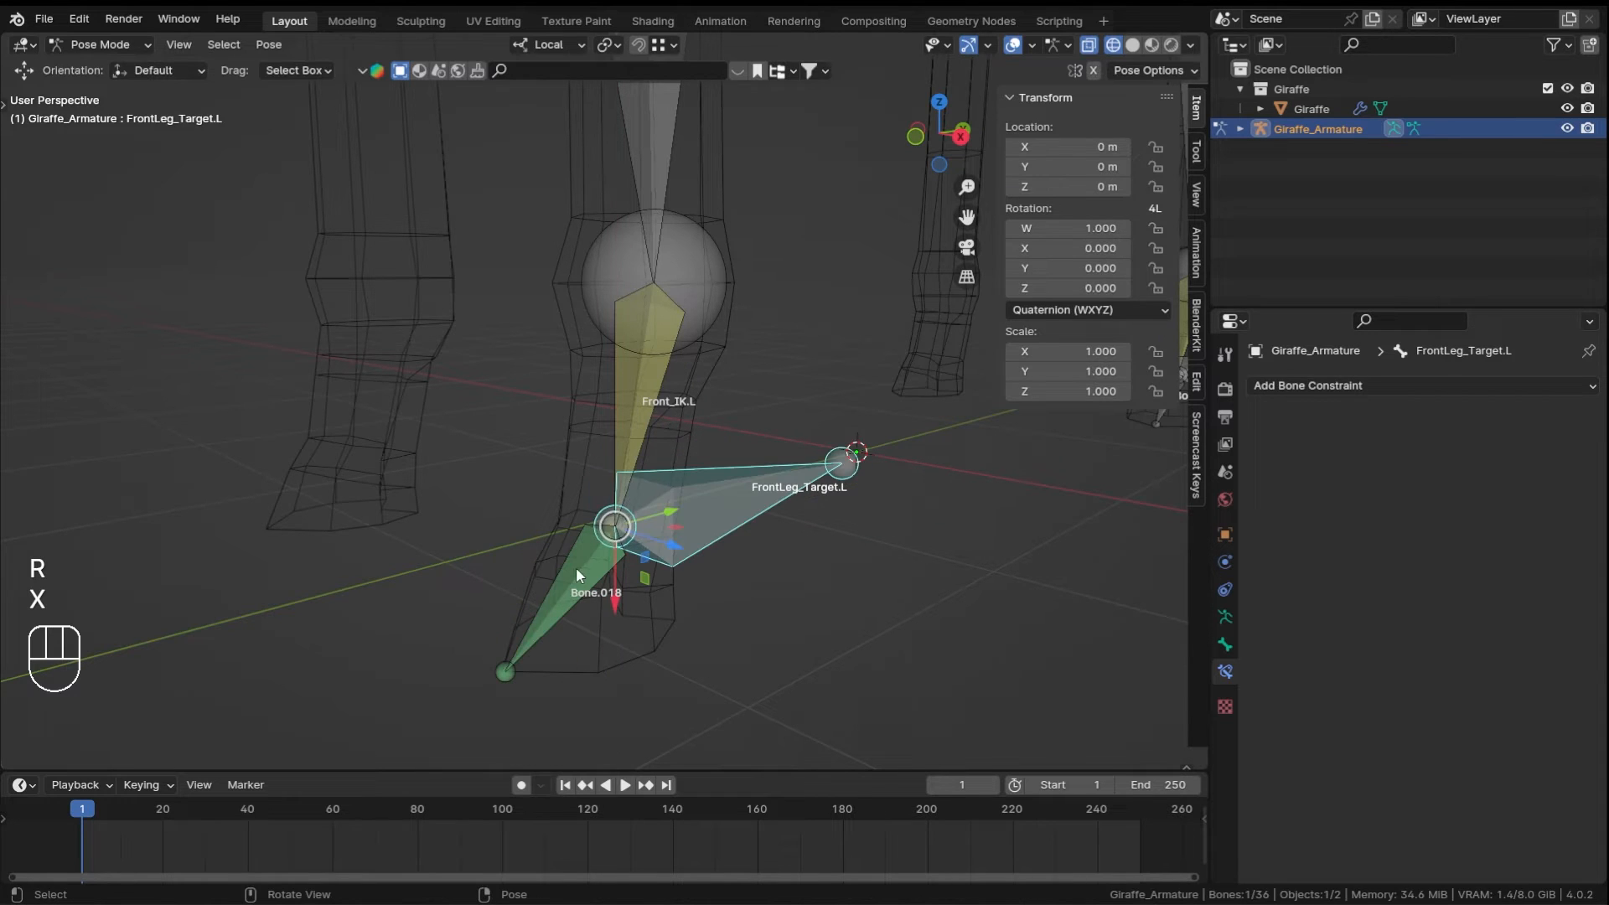
- Invert the X axis in Bone.018's Copy Rotation constraint and check it with a cancelled X rotation of FrontLeg_Target.L
left_click(577, 567)
left_click(758, 509)
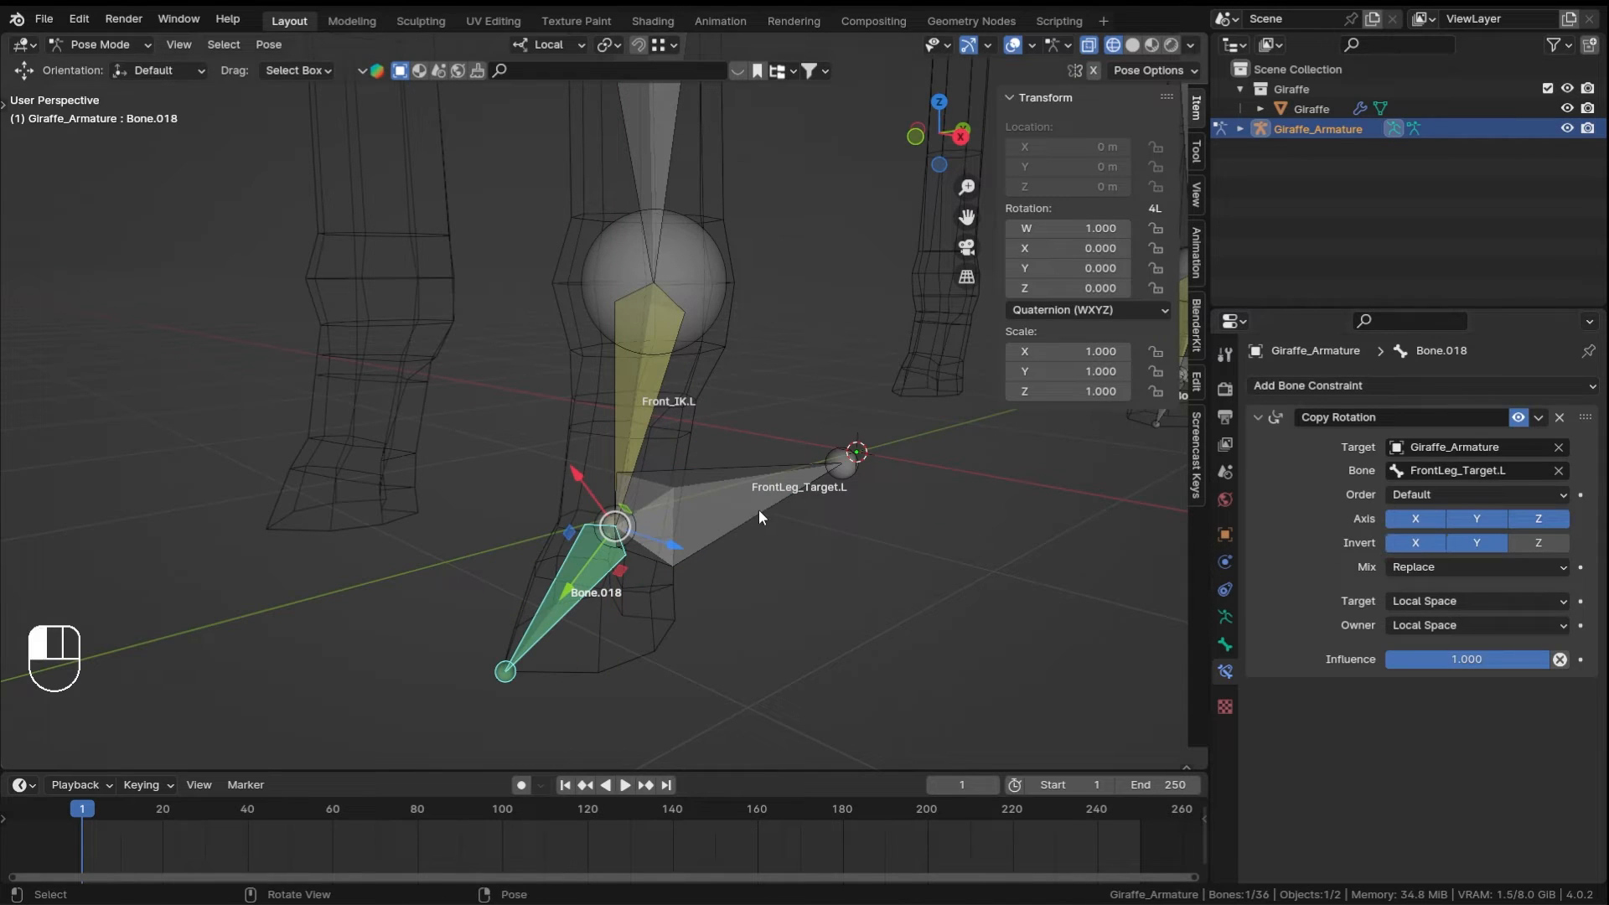
key("r")
key("x")
key("Escape")
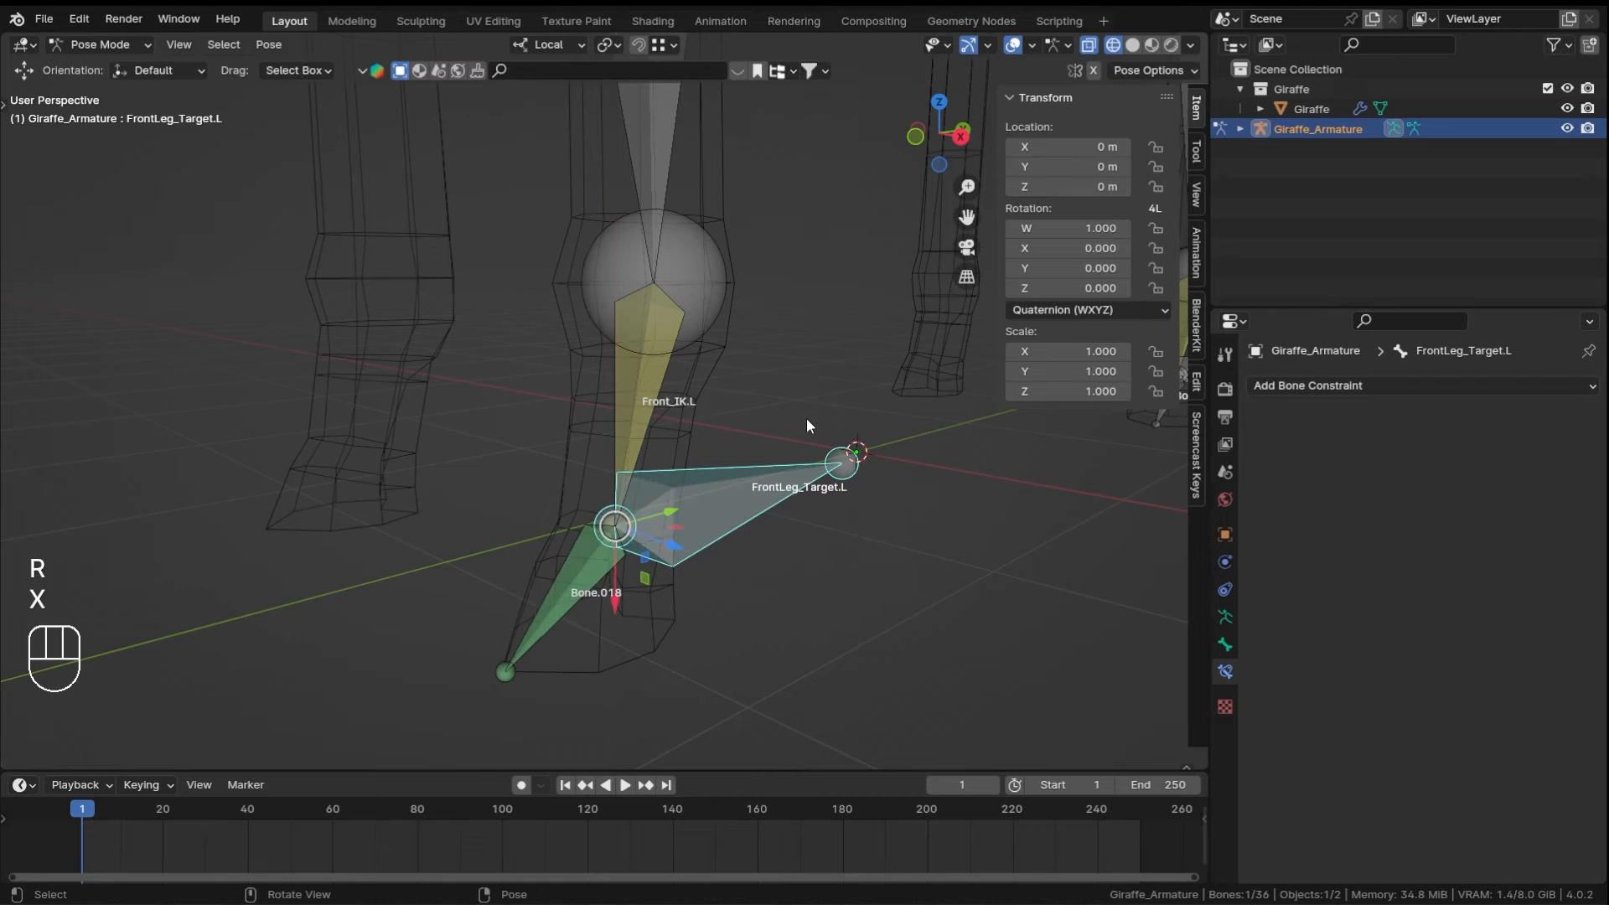
- Recheck the front hoof by rotating FrontLeg_Target.L around local Y and local Z, cancelling each rotation
key("r")
key("y")
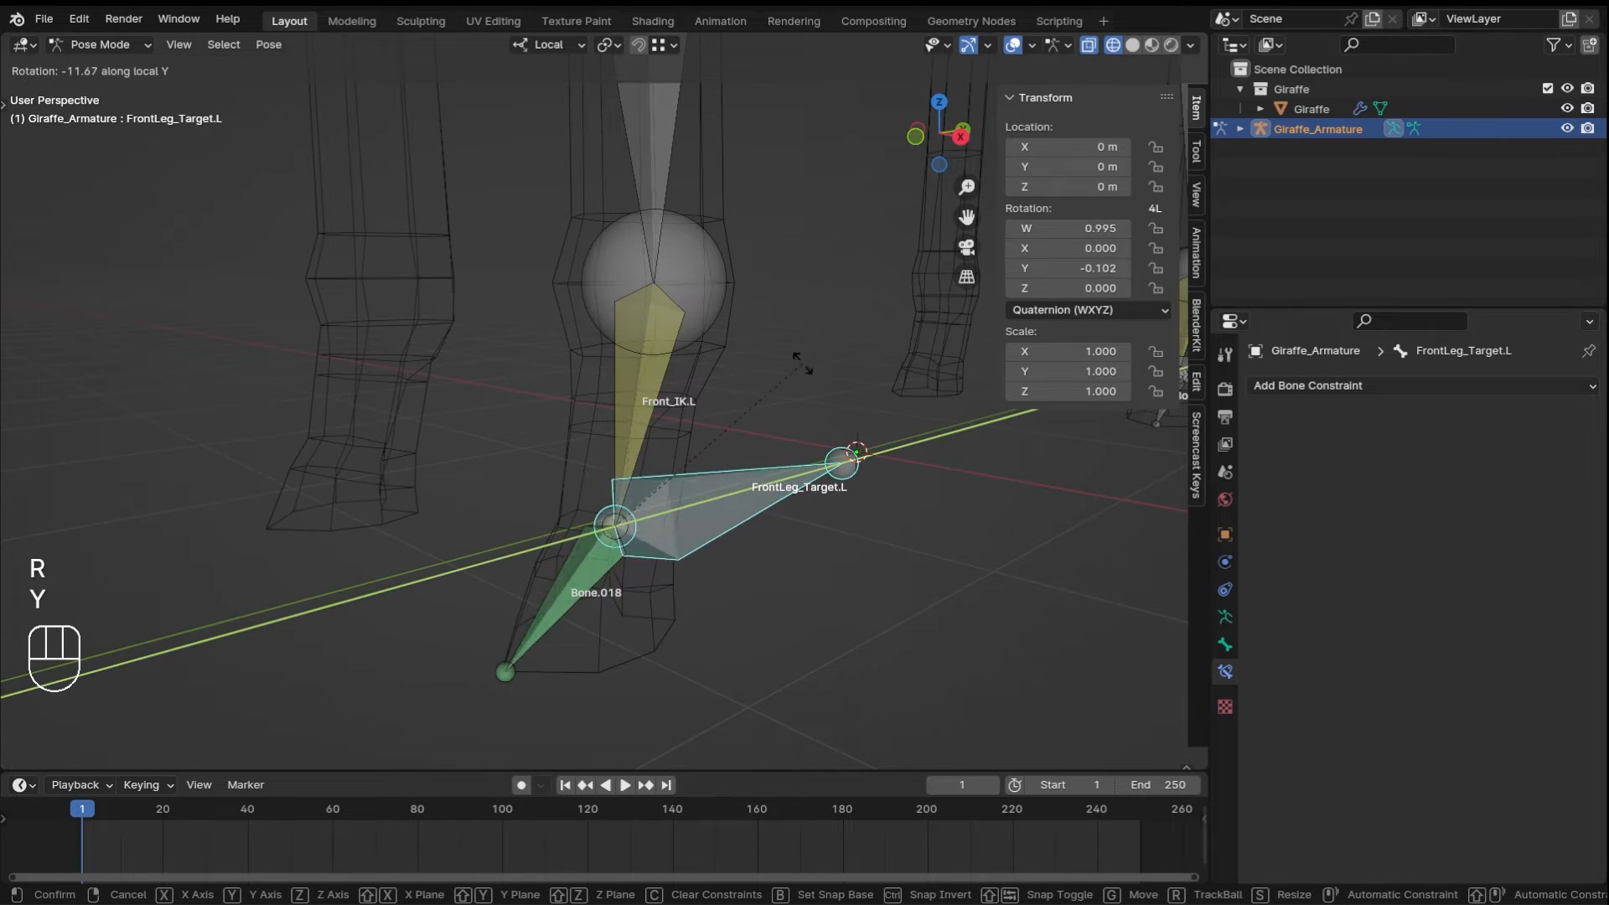
key("Escape")
key("r")
key("z")
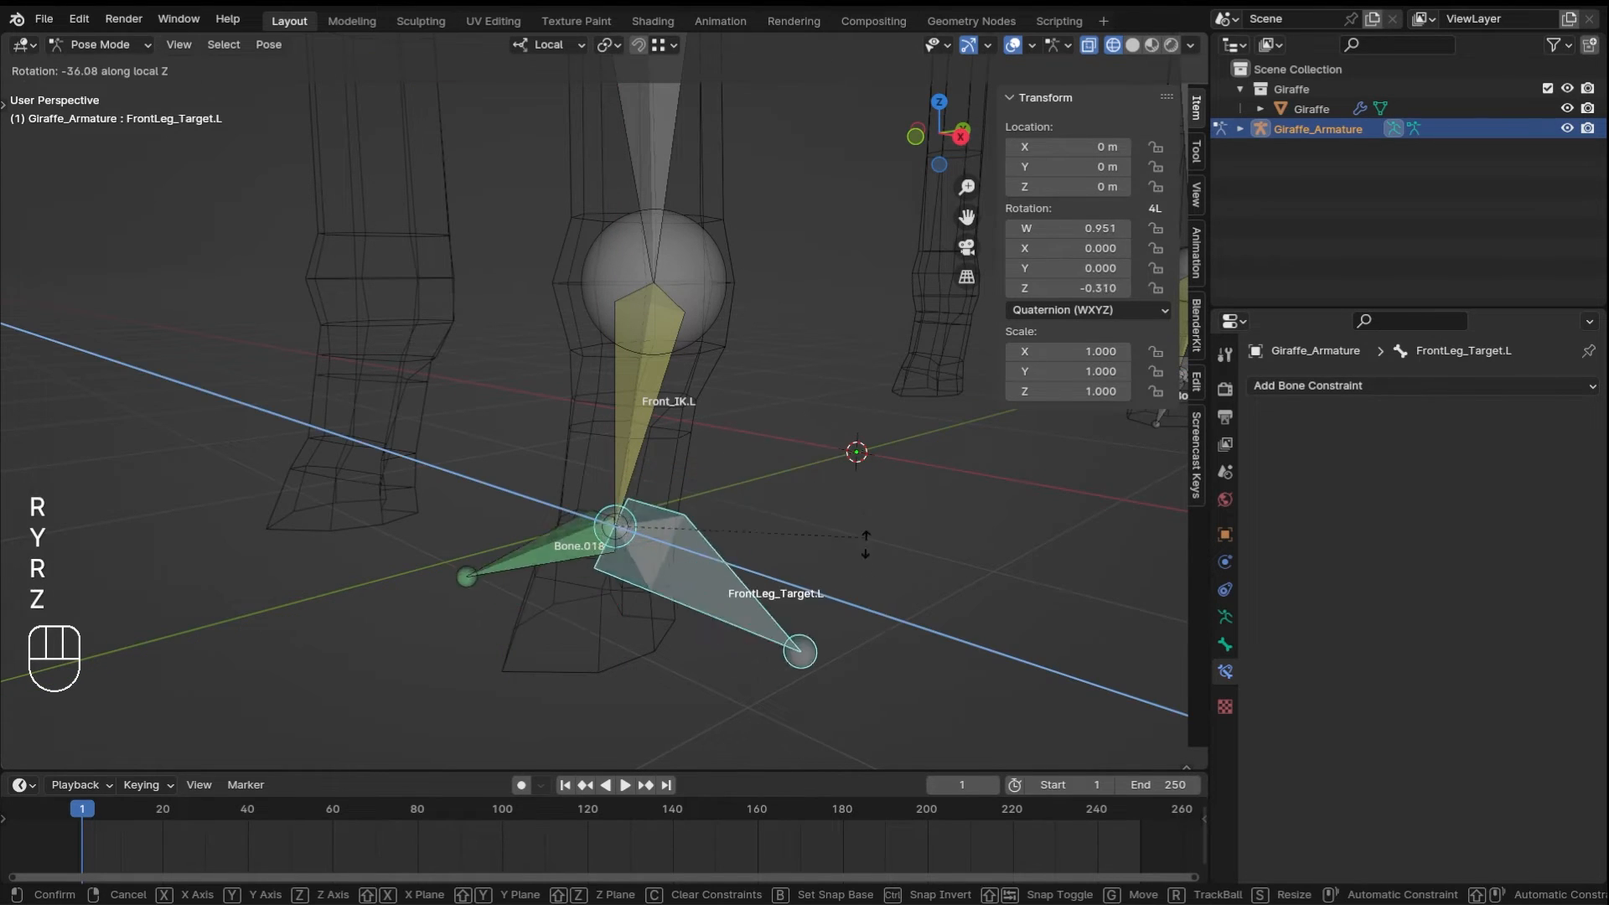
key("Escape")
- Save the file and add a Copy Rotation constraint to the back hoof bone, Bone.022
middle_click_drag(730, 324, 641, 389, "ctrl")
key("ctrl+s")
left_click(725, 426)
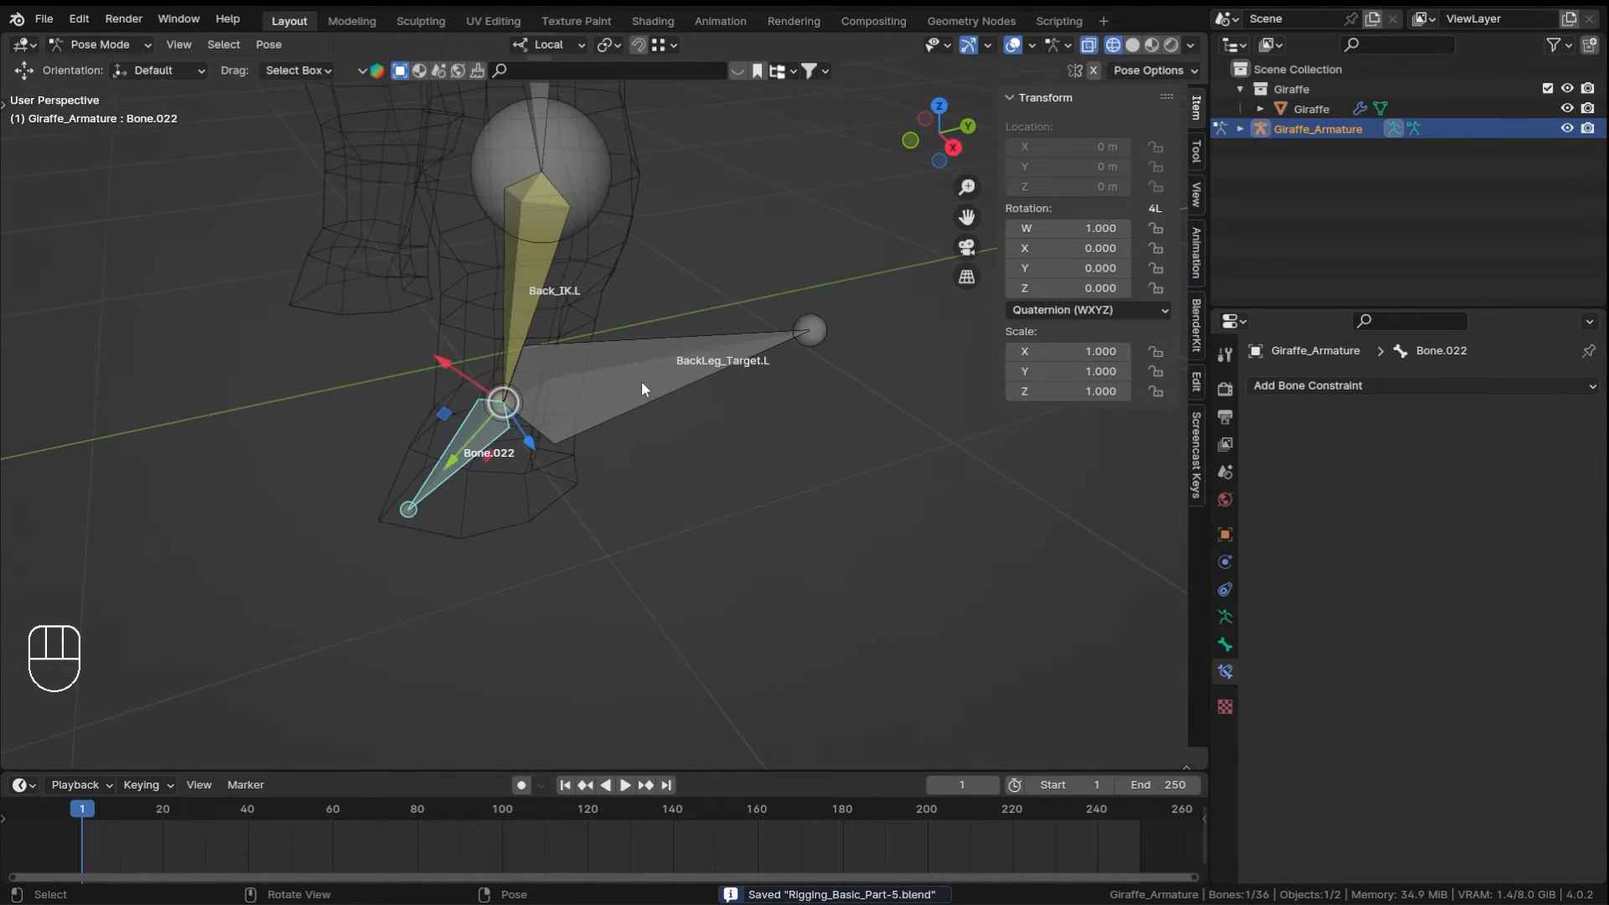
left_click(1483, 385)
left_click(1241, 455)
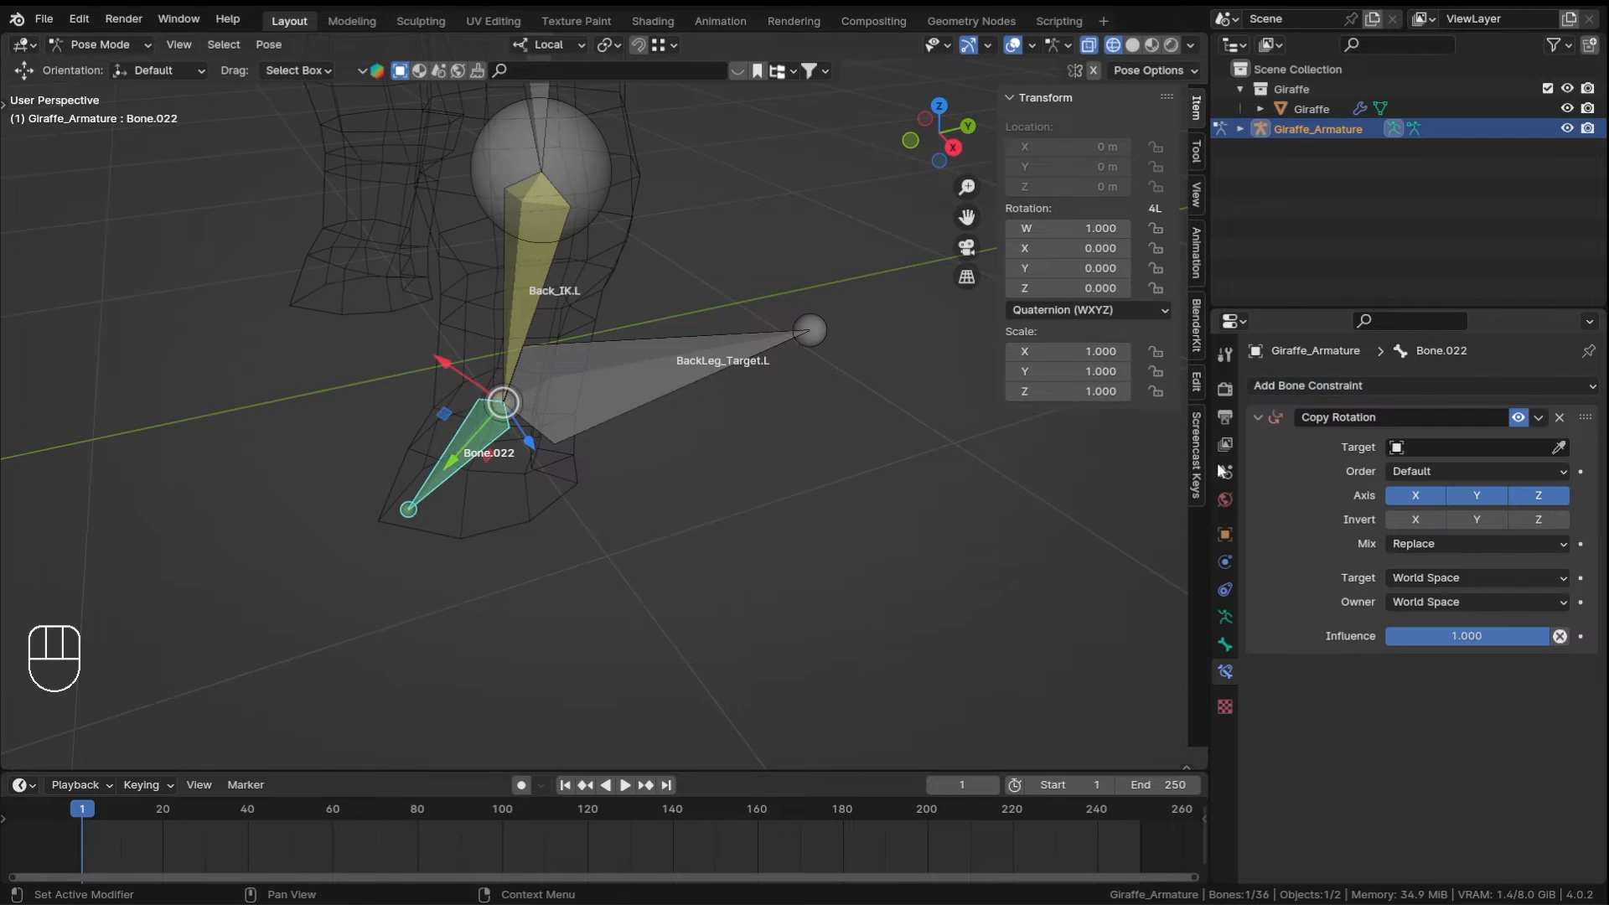
- Set the constraint's target to Giraffe_Armature with BackLeg_Target.L as the target bone
middle_click_drag(690, 479, 736, 494, "shift")
scroll(736, 495, "up", 2)
left_click(1558, 447)
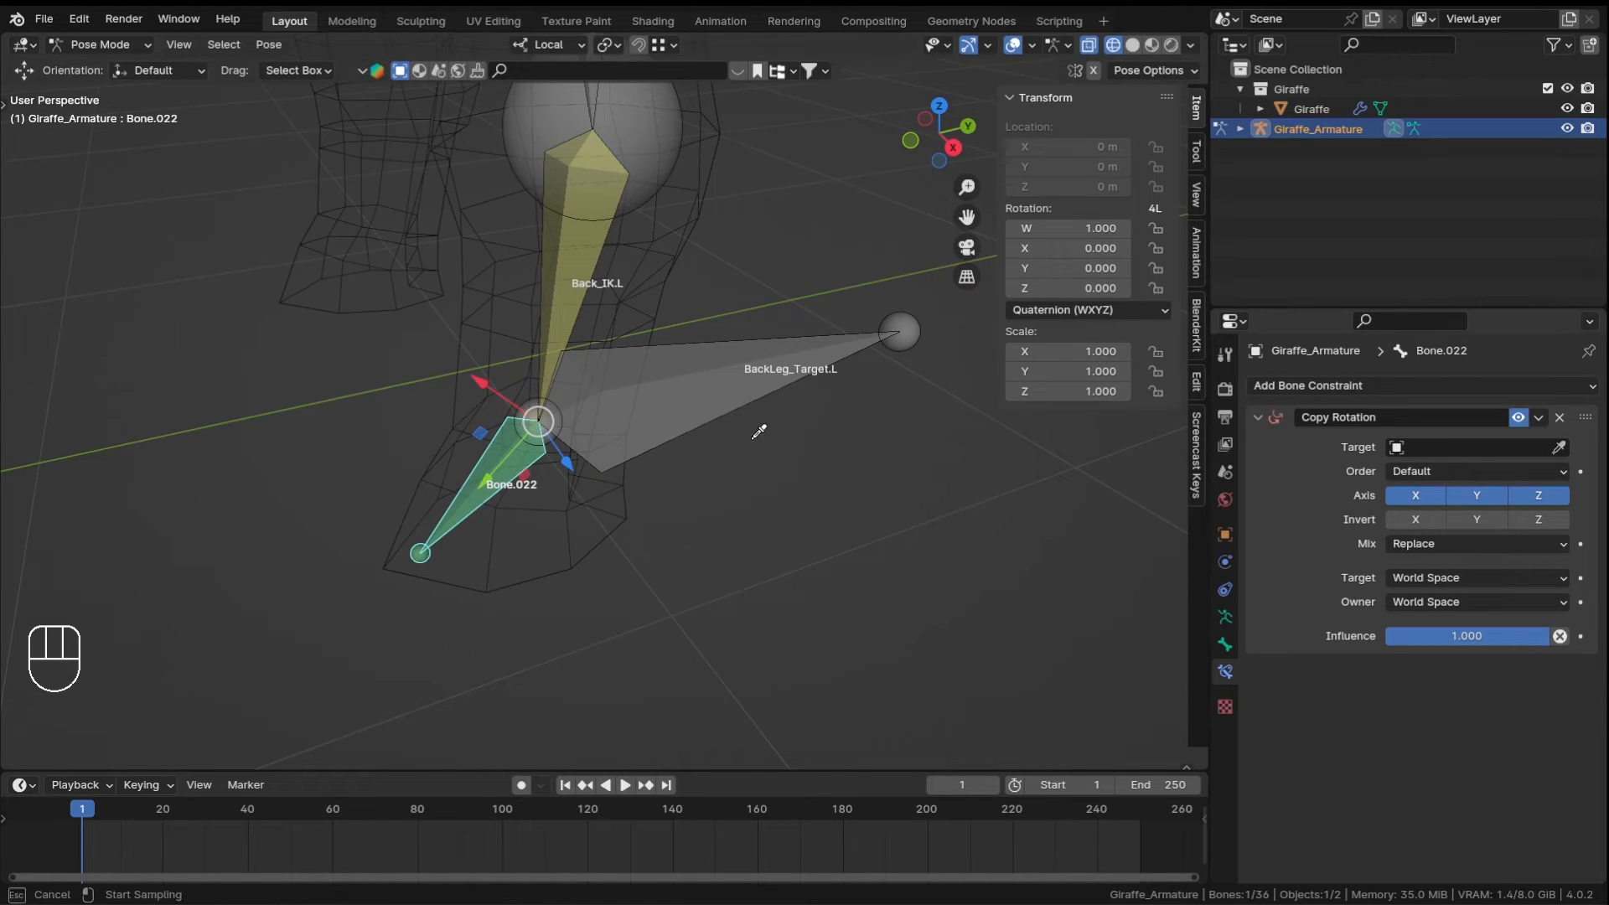
left_click(764, 369)
left_click(1473, 471)
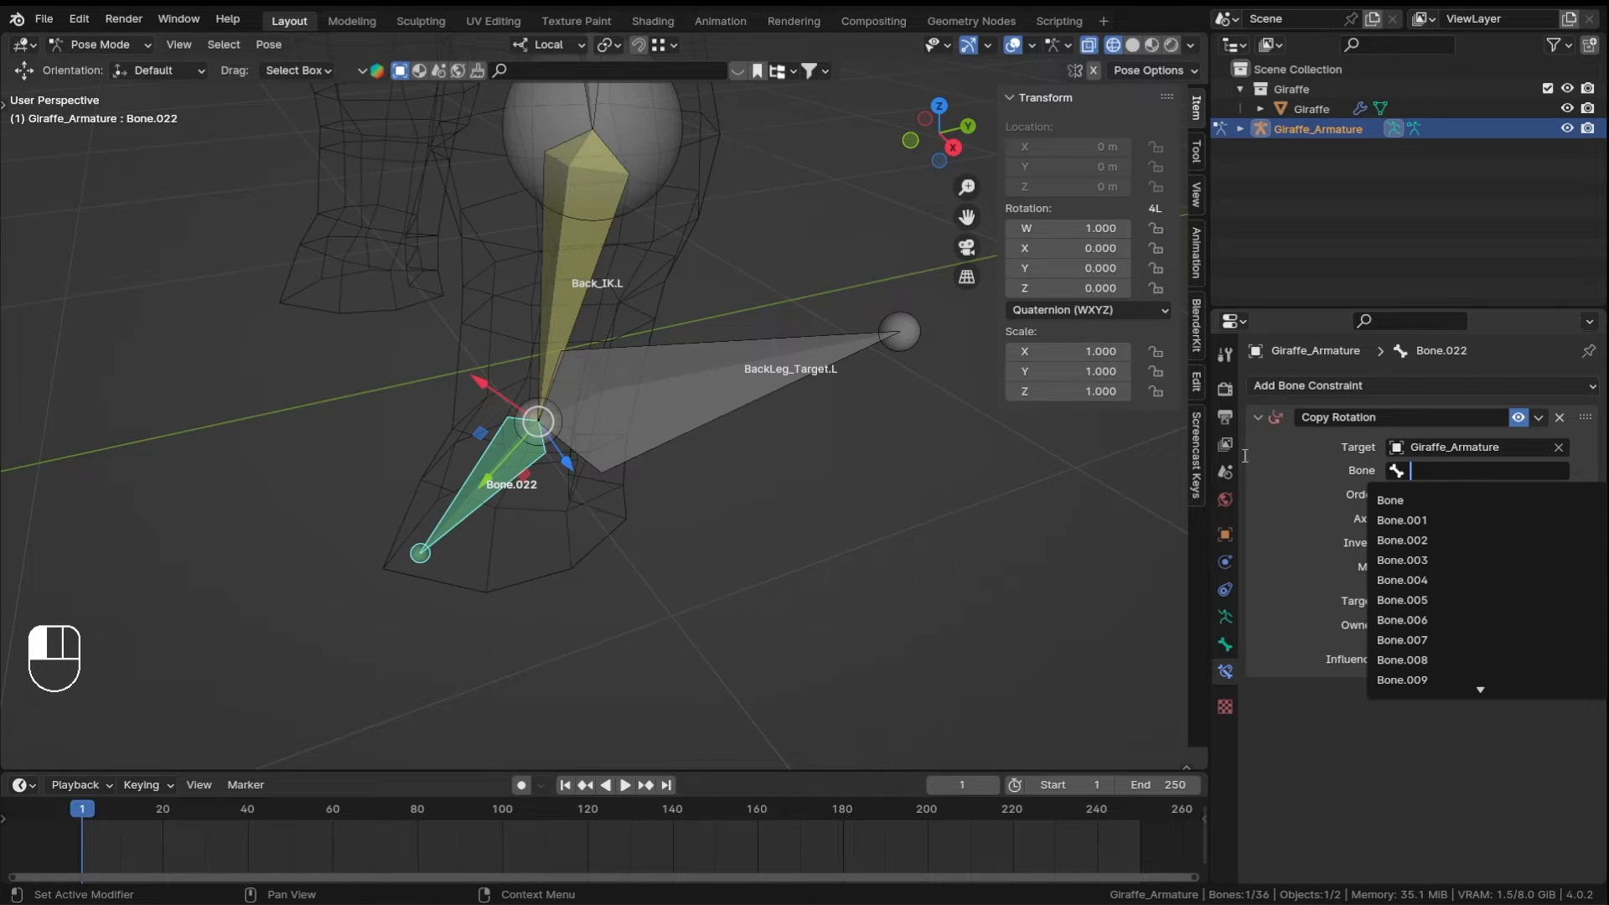
type("target")
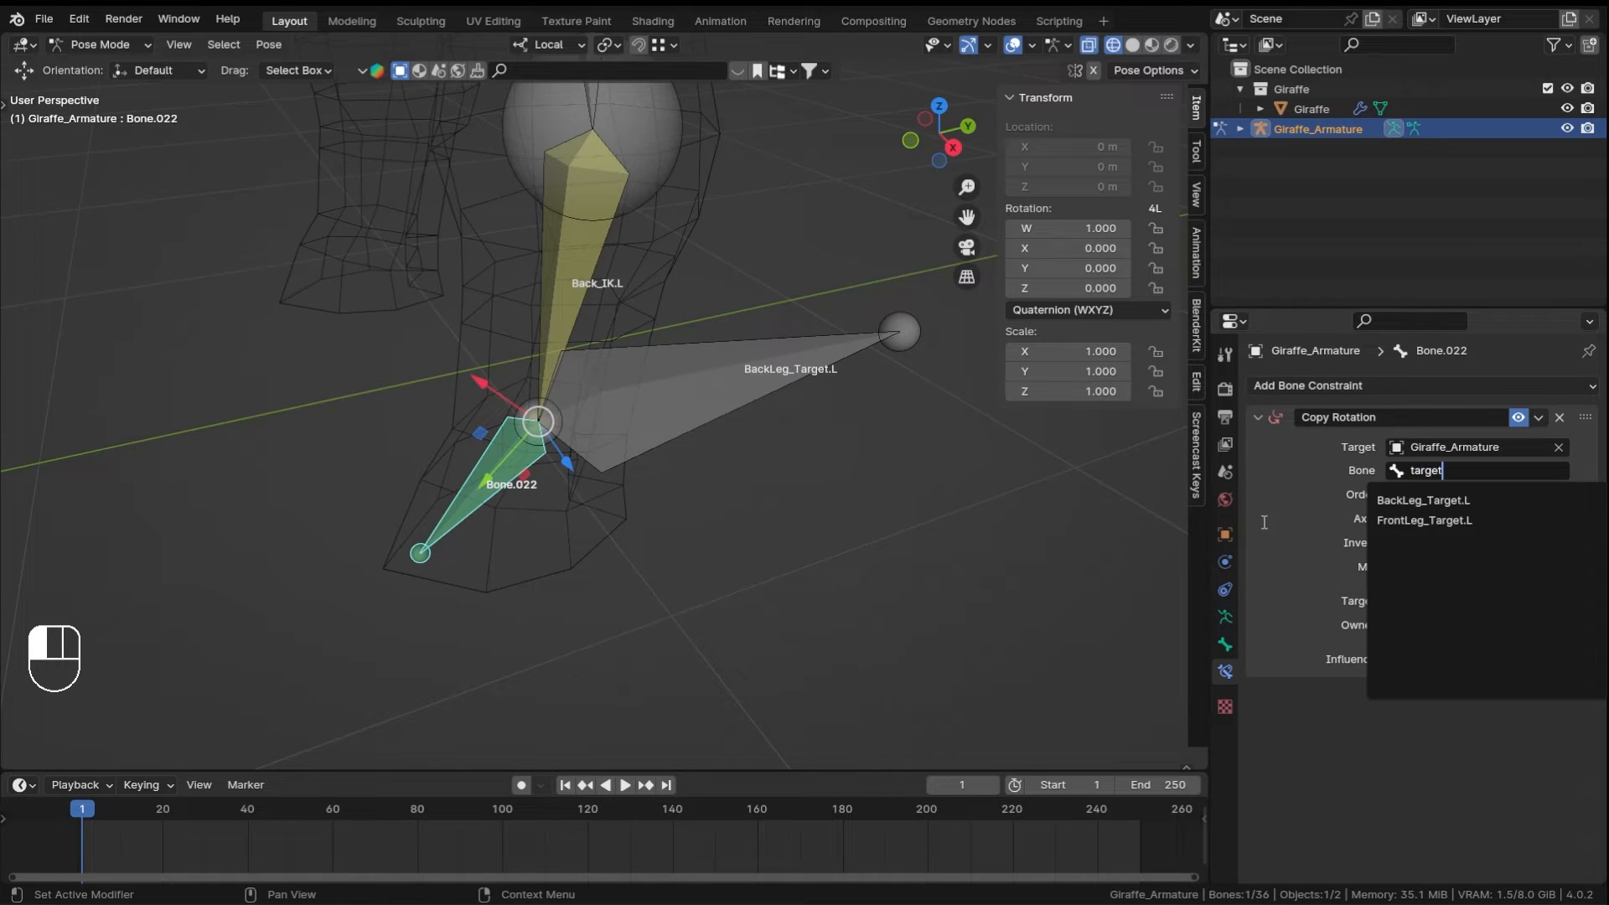
left_click(1423, 500)
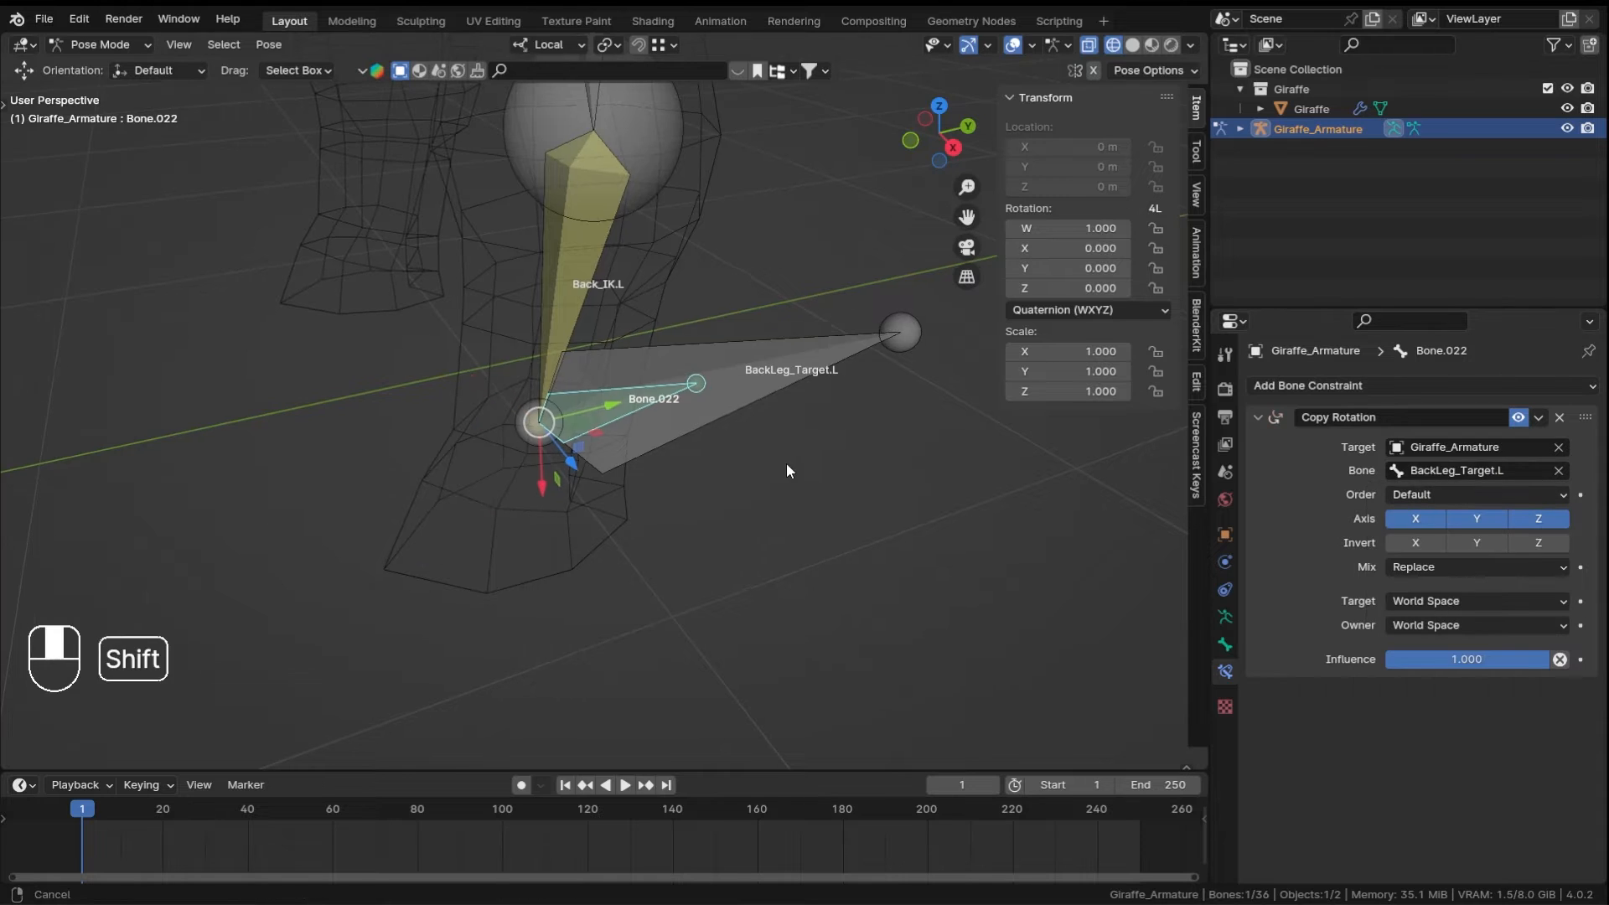
- Set both the Target and Owner spaces of Bone.022's Copy Rotation constraint to Local Space
left_click(1500, 601)
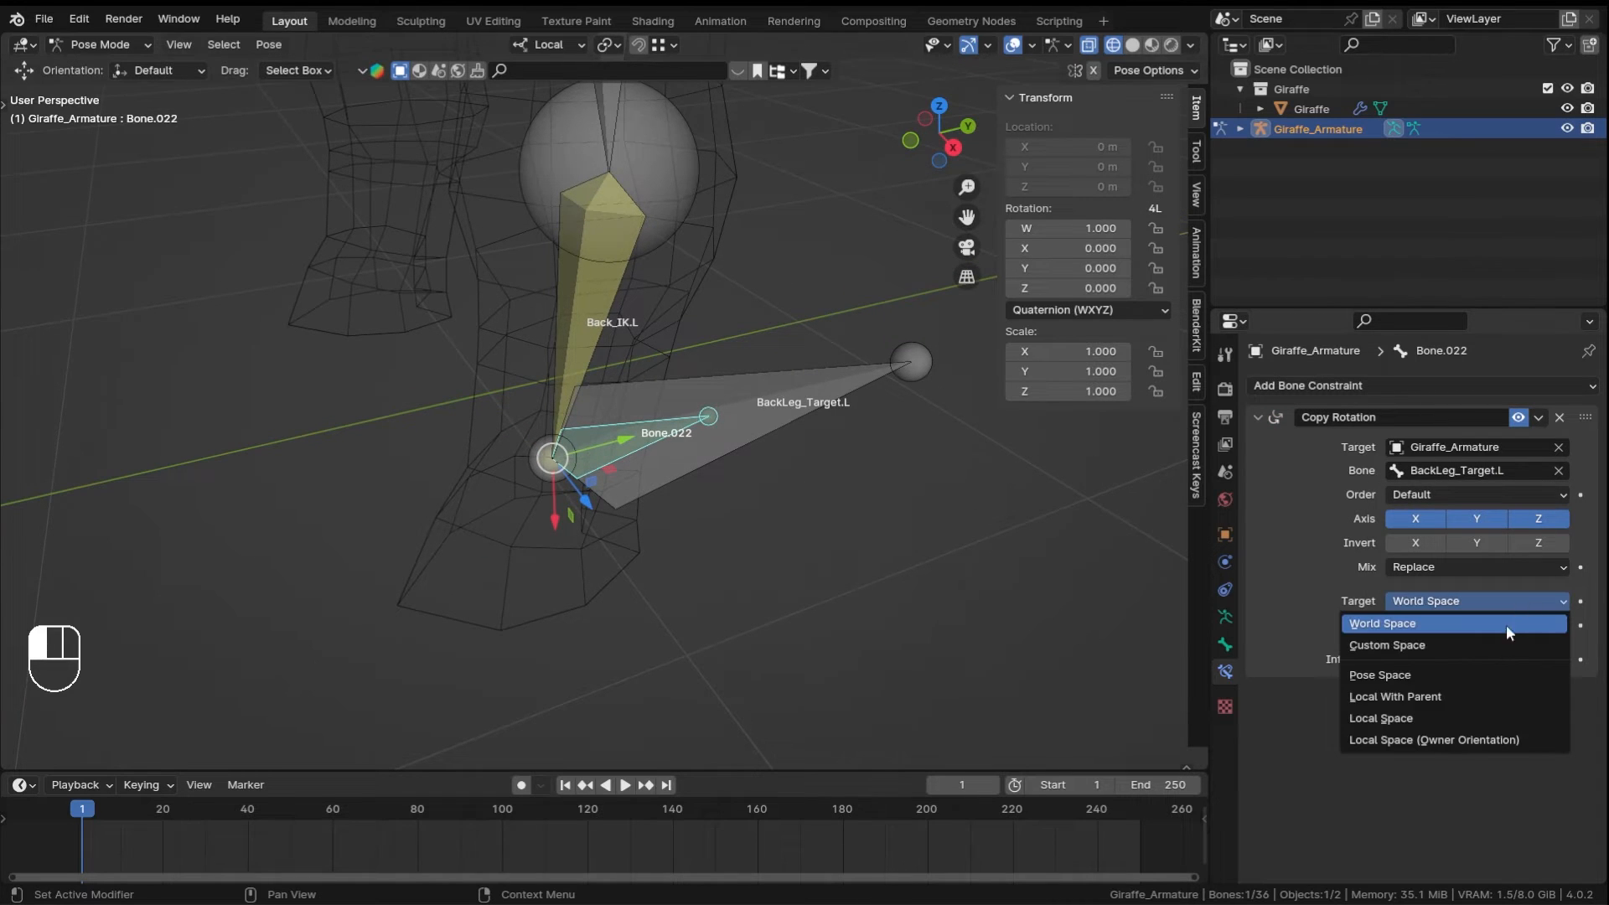
left_click(1426, 721)
left_click(1462, 623)
left_click(1451, 740)
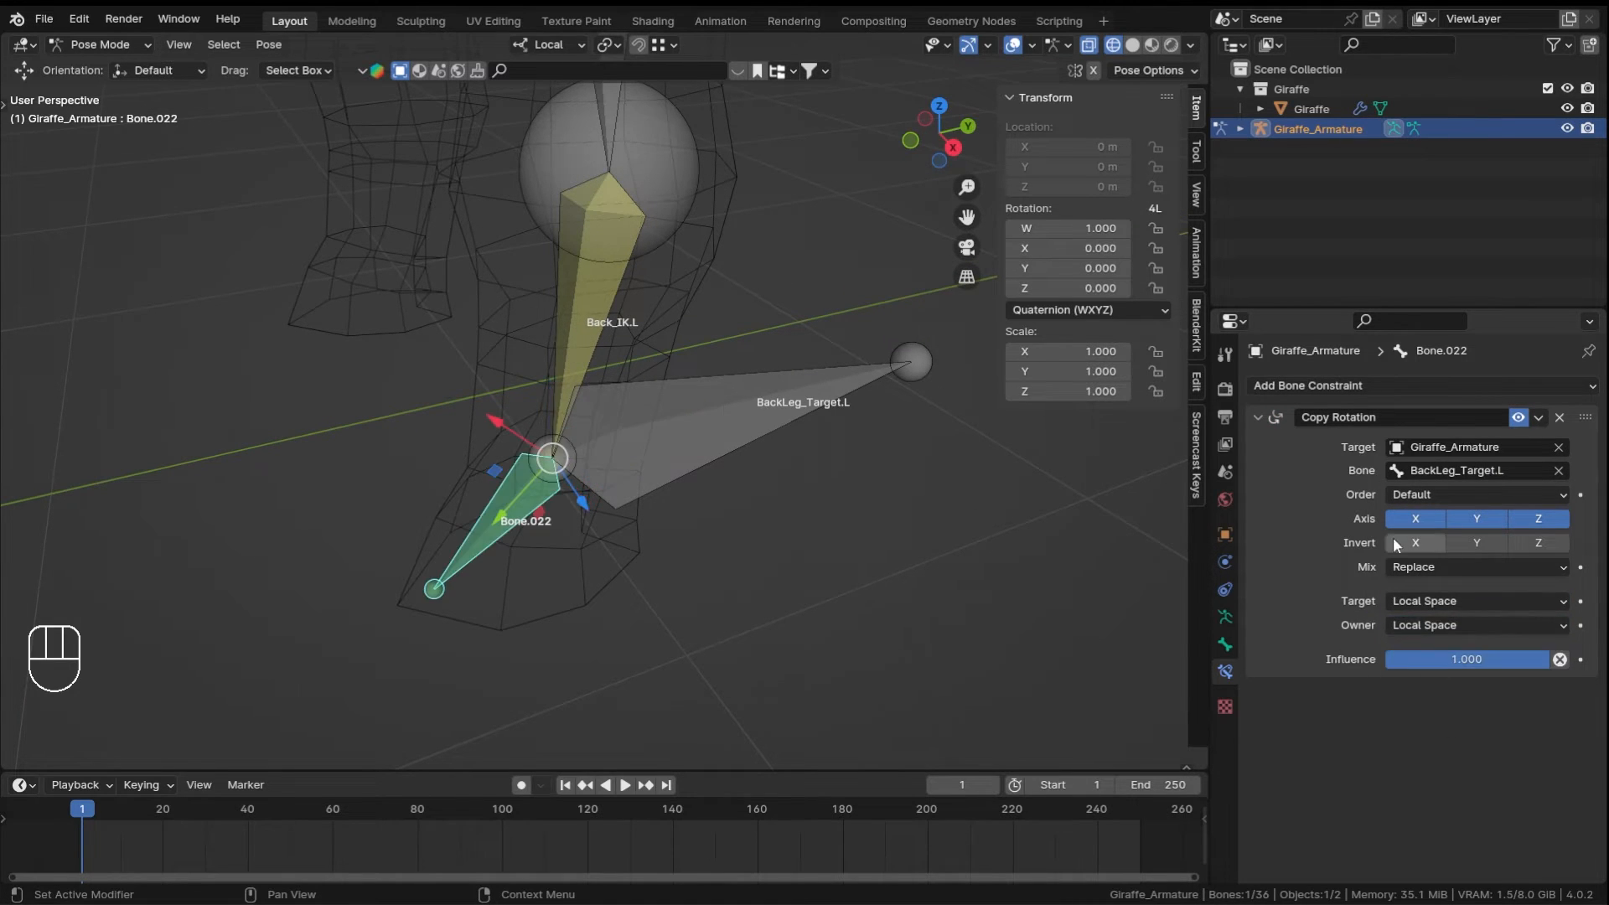
- Test-rotate BackLeg_Target.L around its local X axis and cancel the rotation
middle_click_drag(753, 523, 712, 435)
left_click(707, 429)
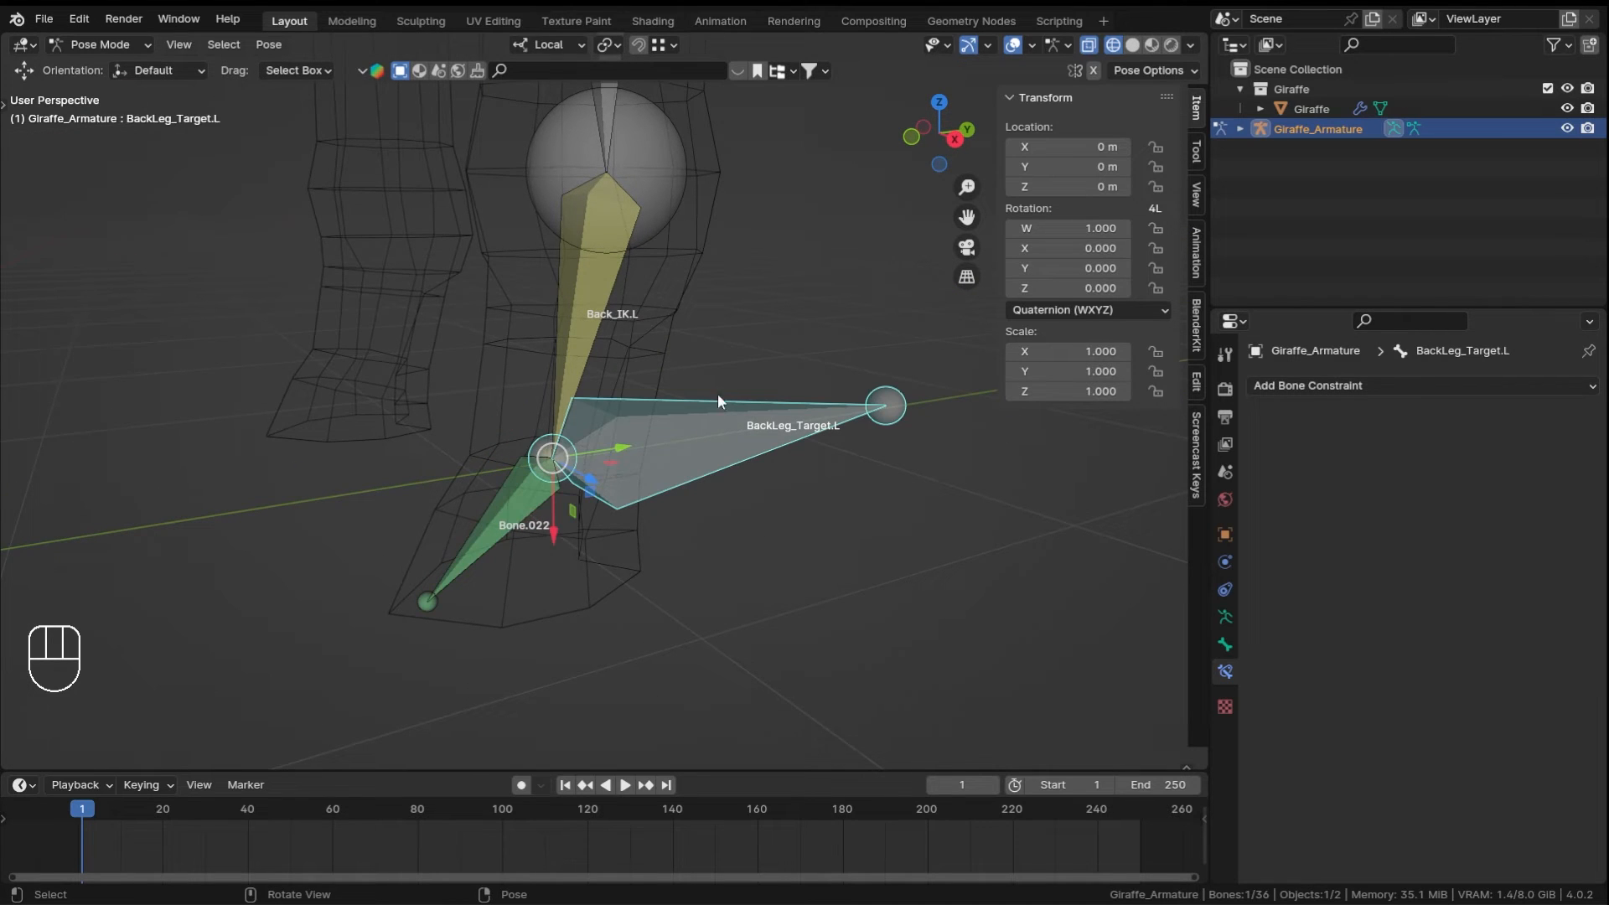
key("r")
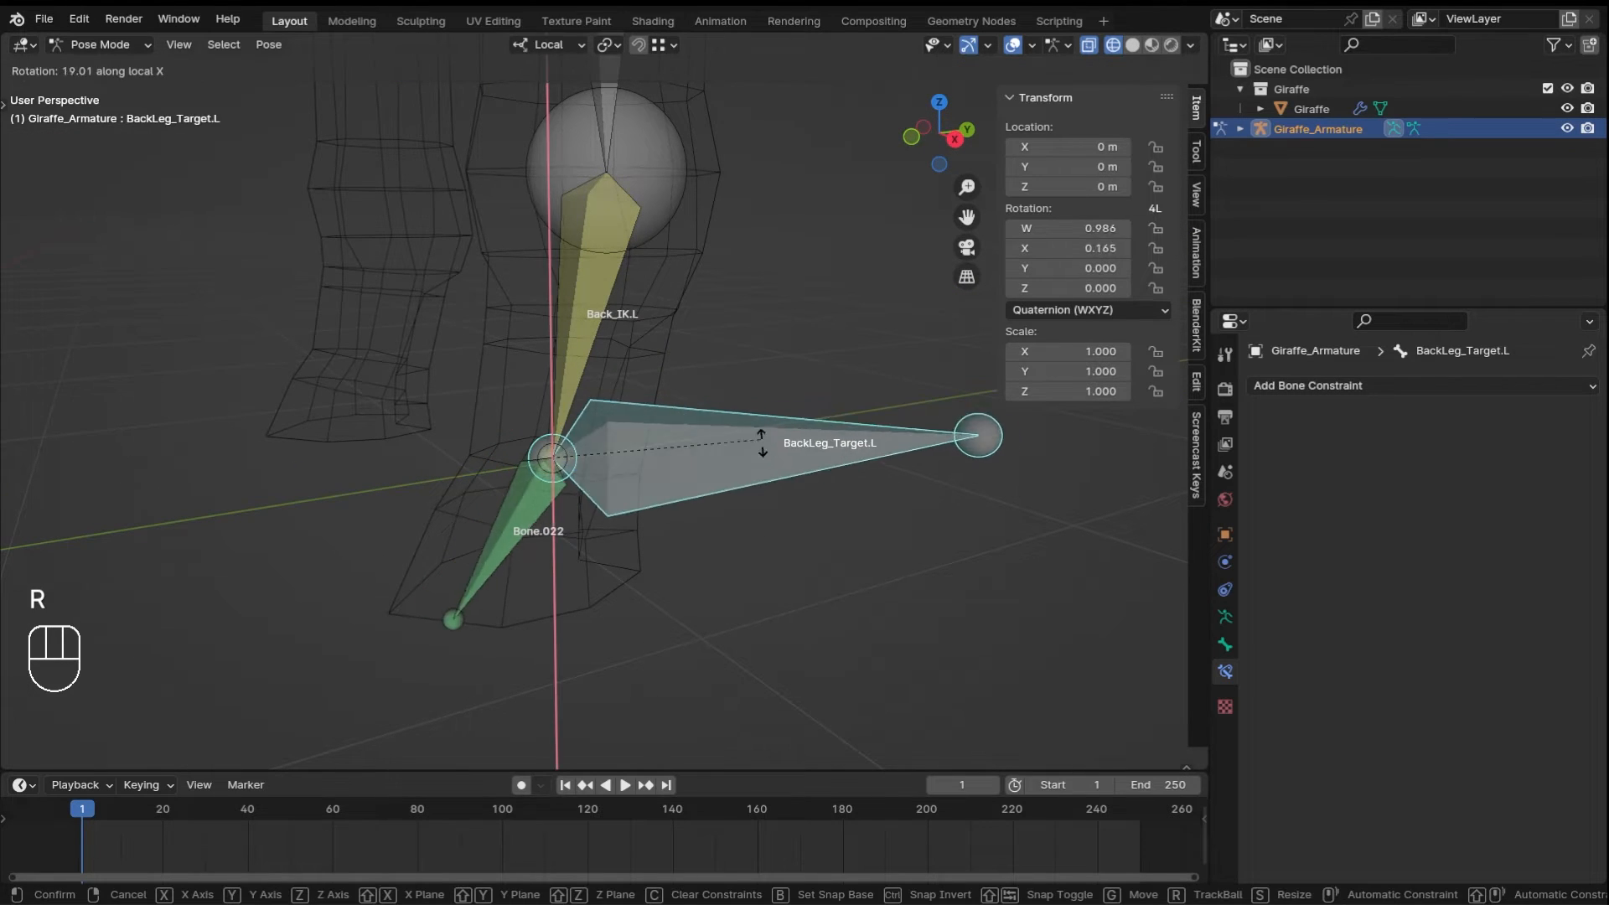
right_click(761, 425)
- Invert the X axis in Bone.022's Copy Rotation constraint and try a cancelled Y rotation of BackLeg_Target.L
left_click(555, 496)
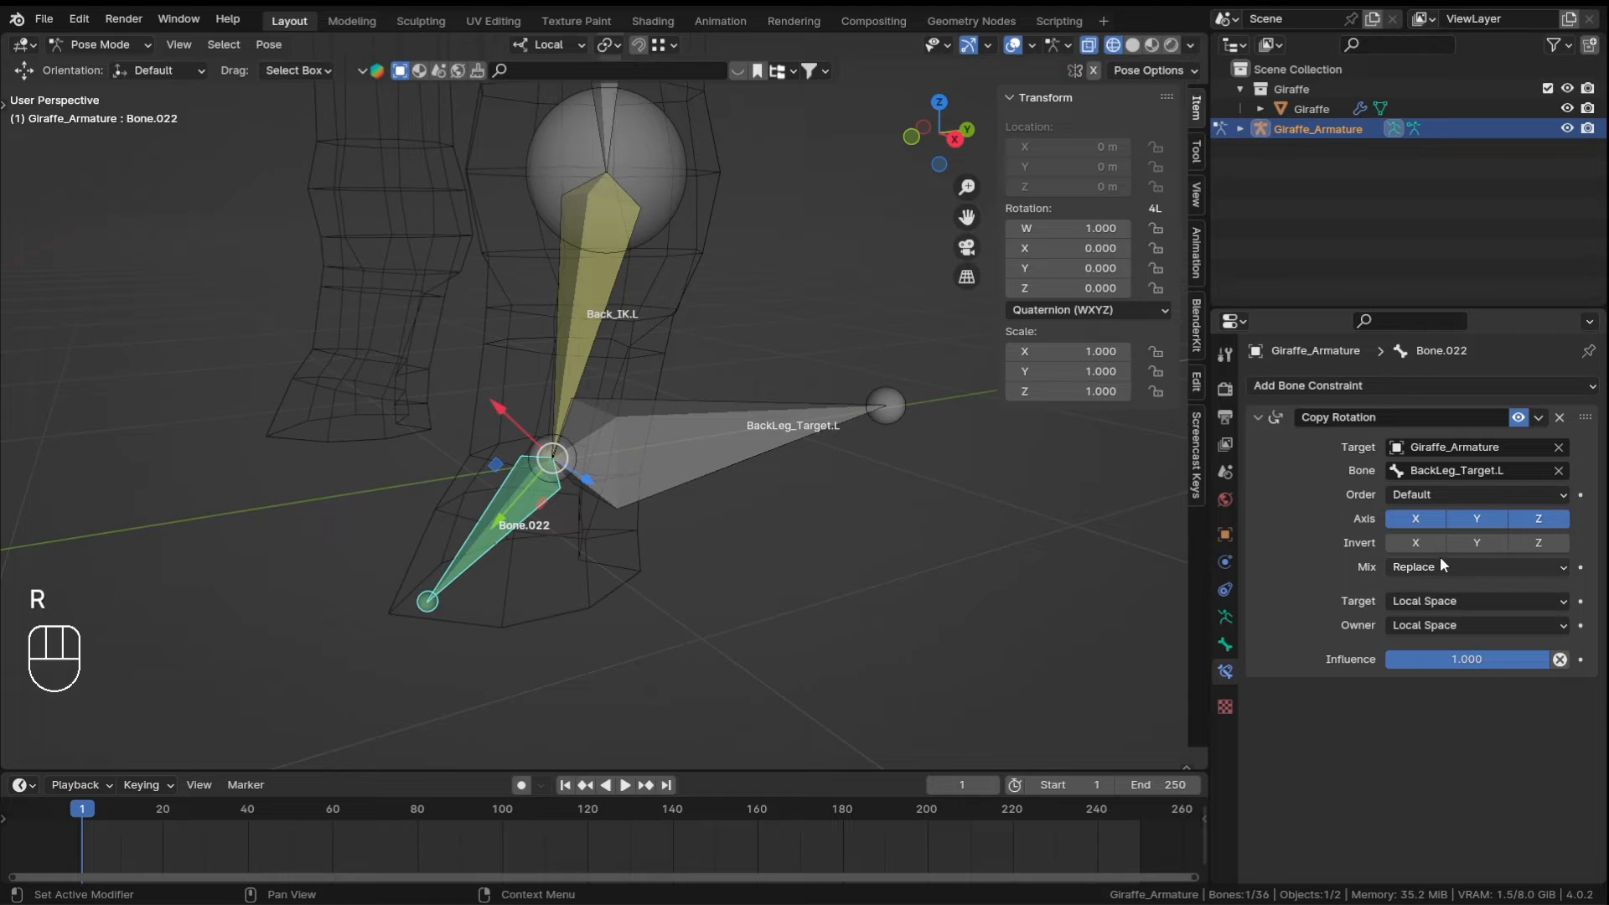
left_click(716, 454)
key("r")
key("y")
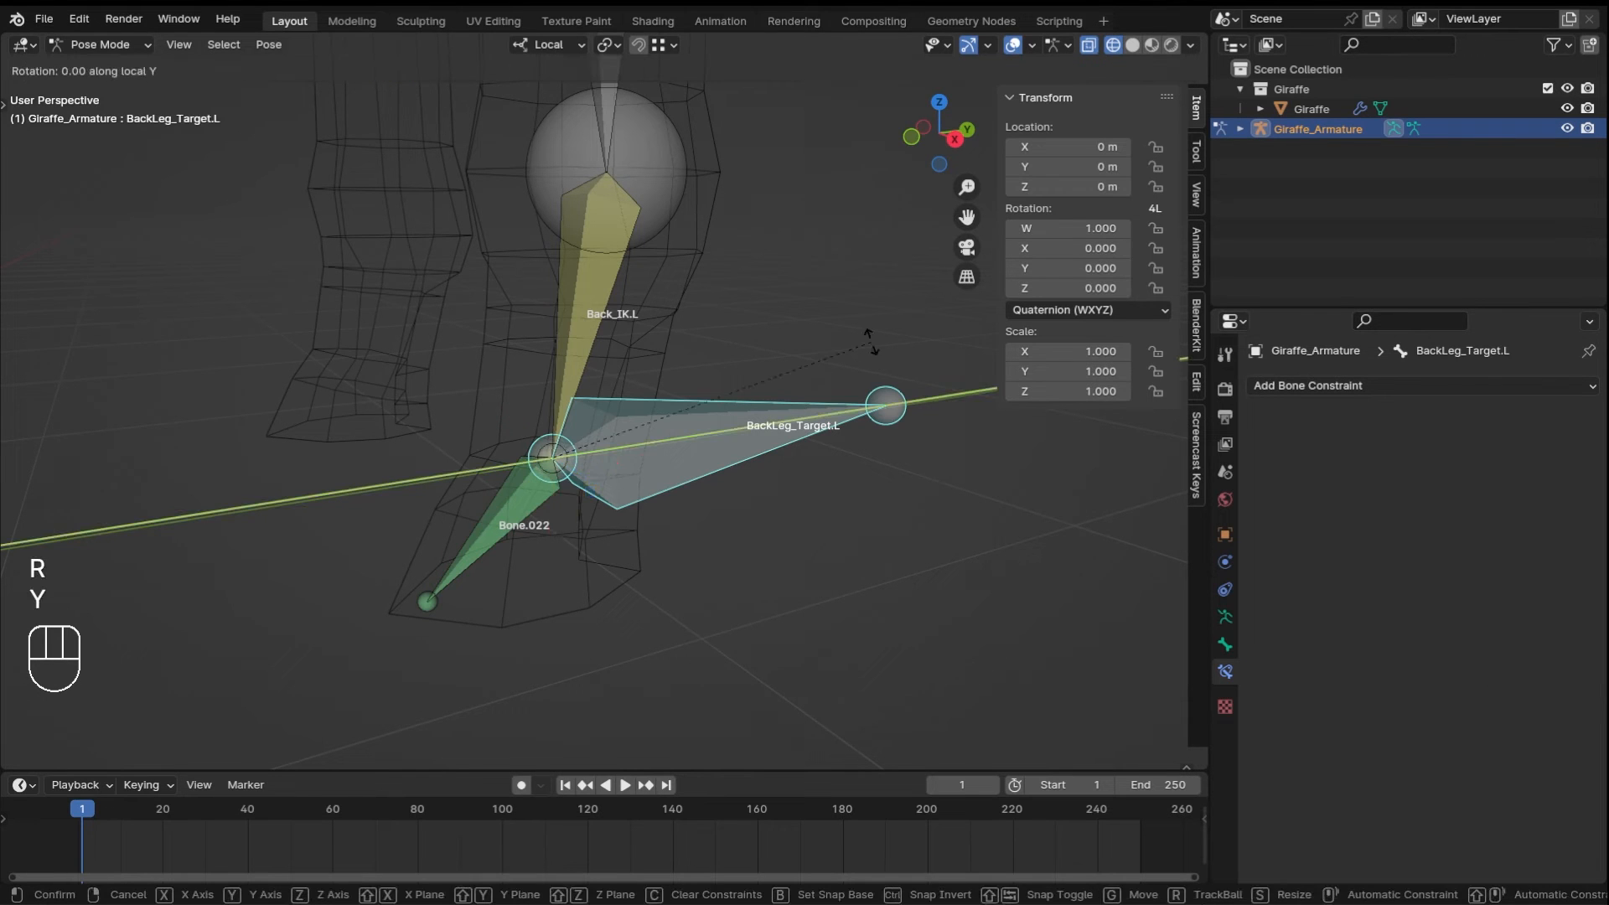
right_click(863, 332)
left_click(504, 509)
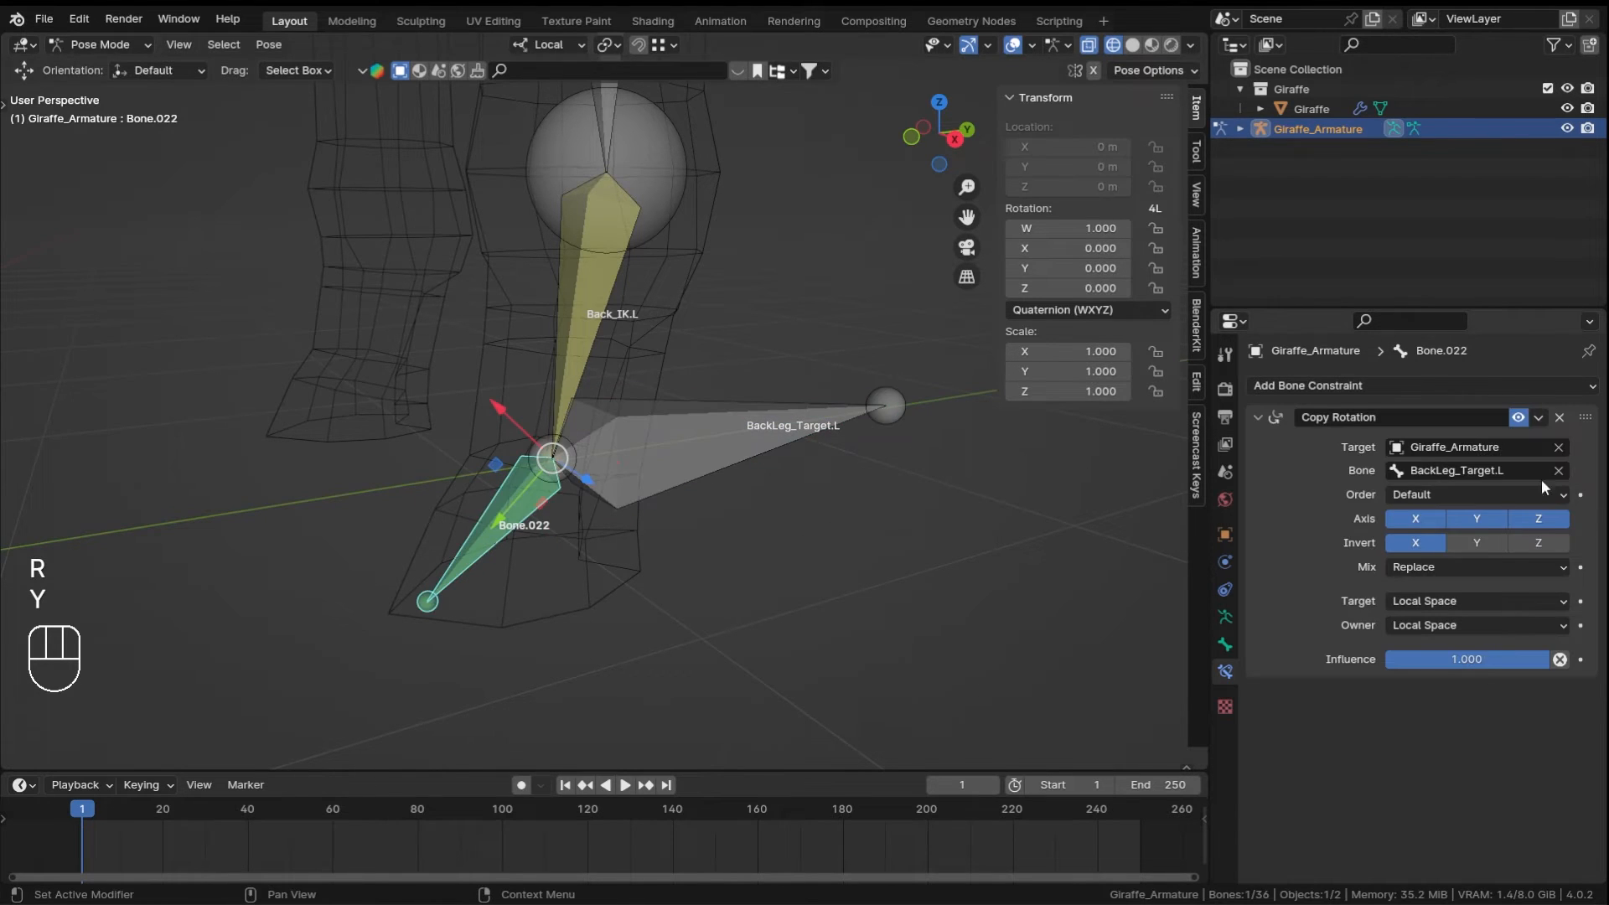
- Recheck the back hoof by rotating BackLeg_Target.L around local Z, X and Y, cancelling each rotation
left_click(729, 414)
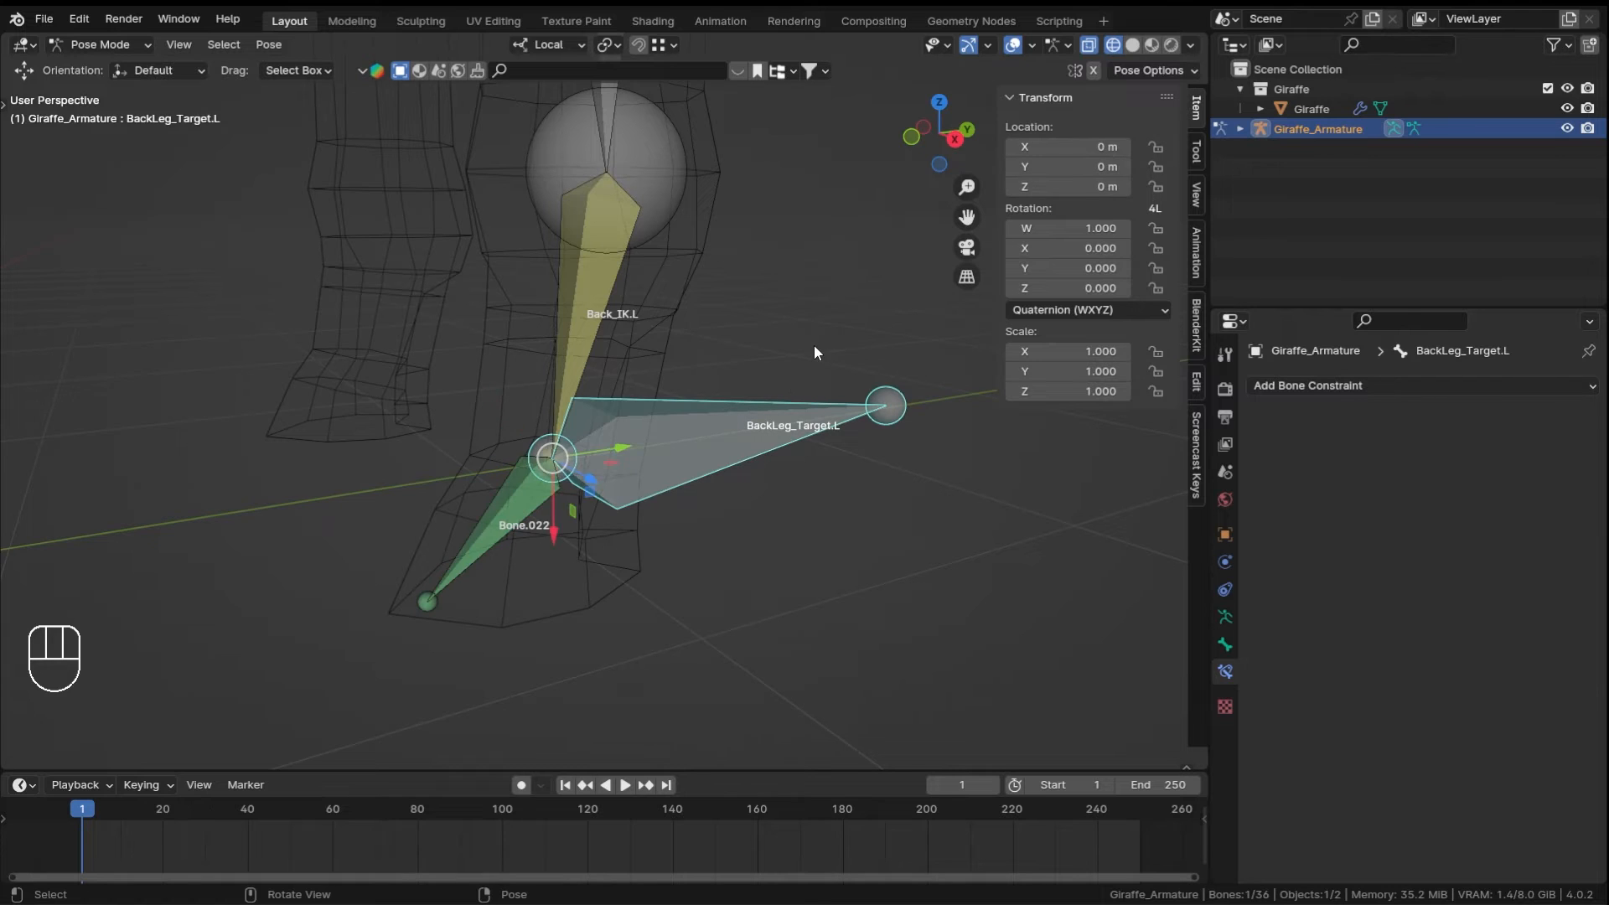
key("r")
key("z")
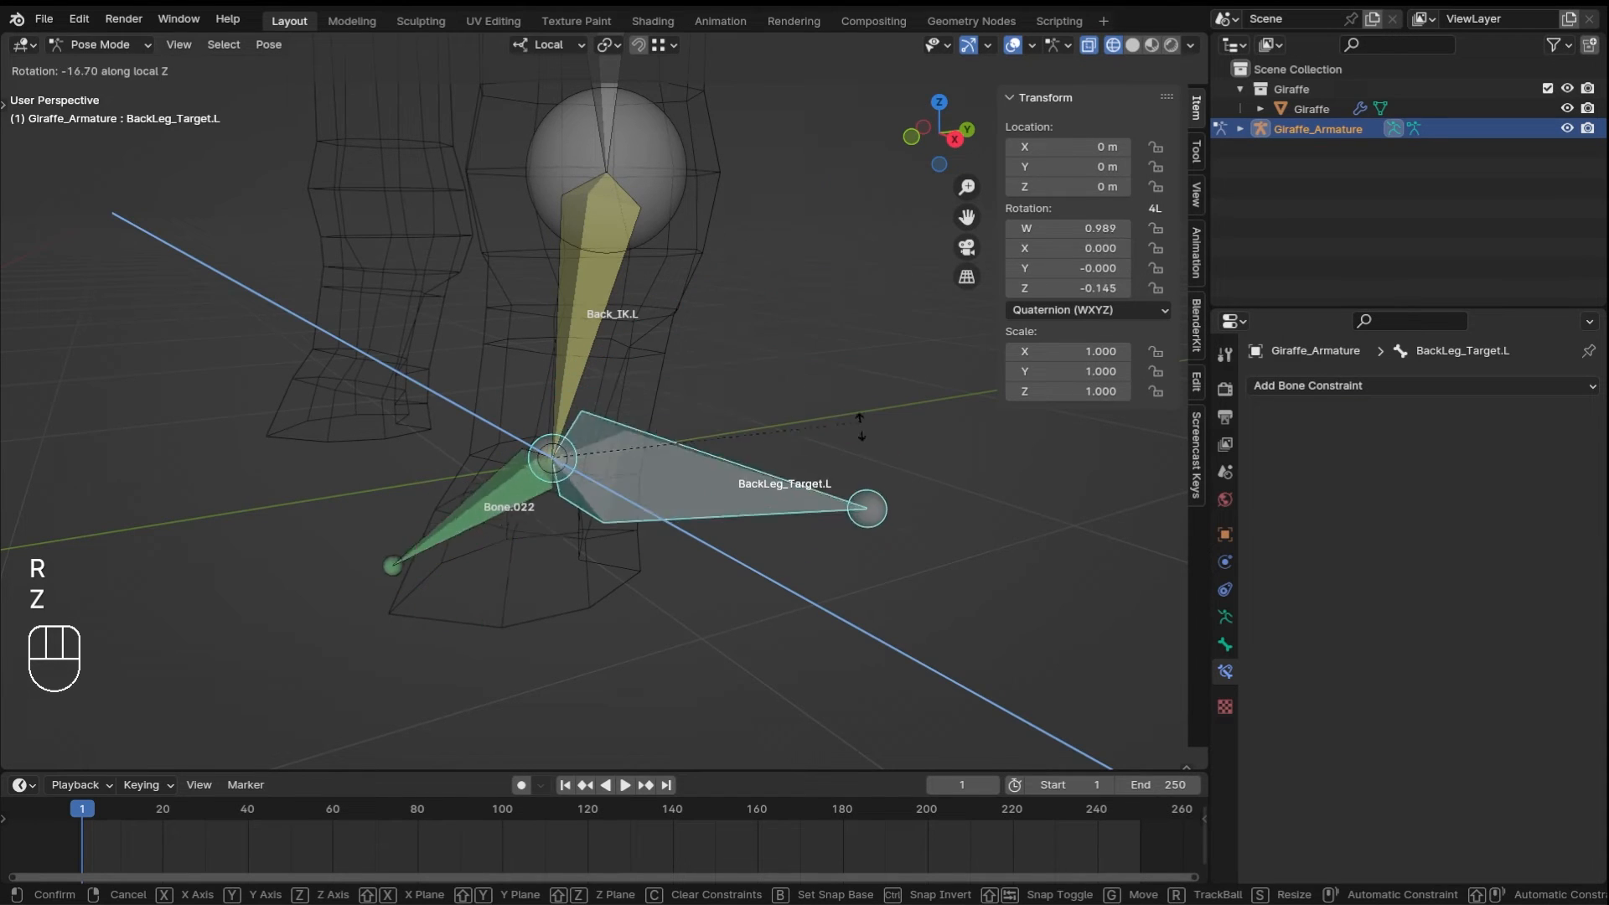
right_click(861, 426)
key("r")
key("x")
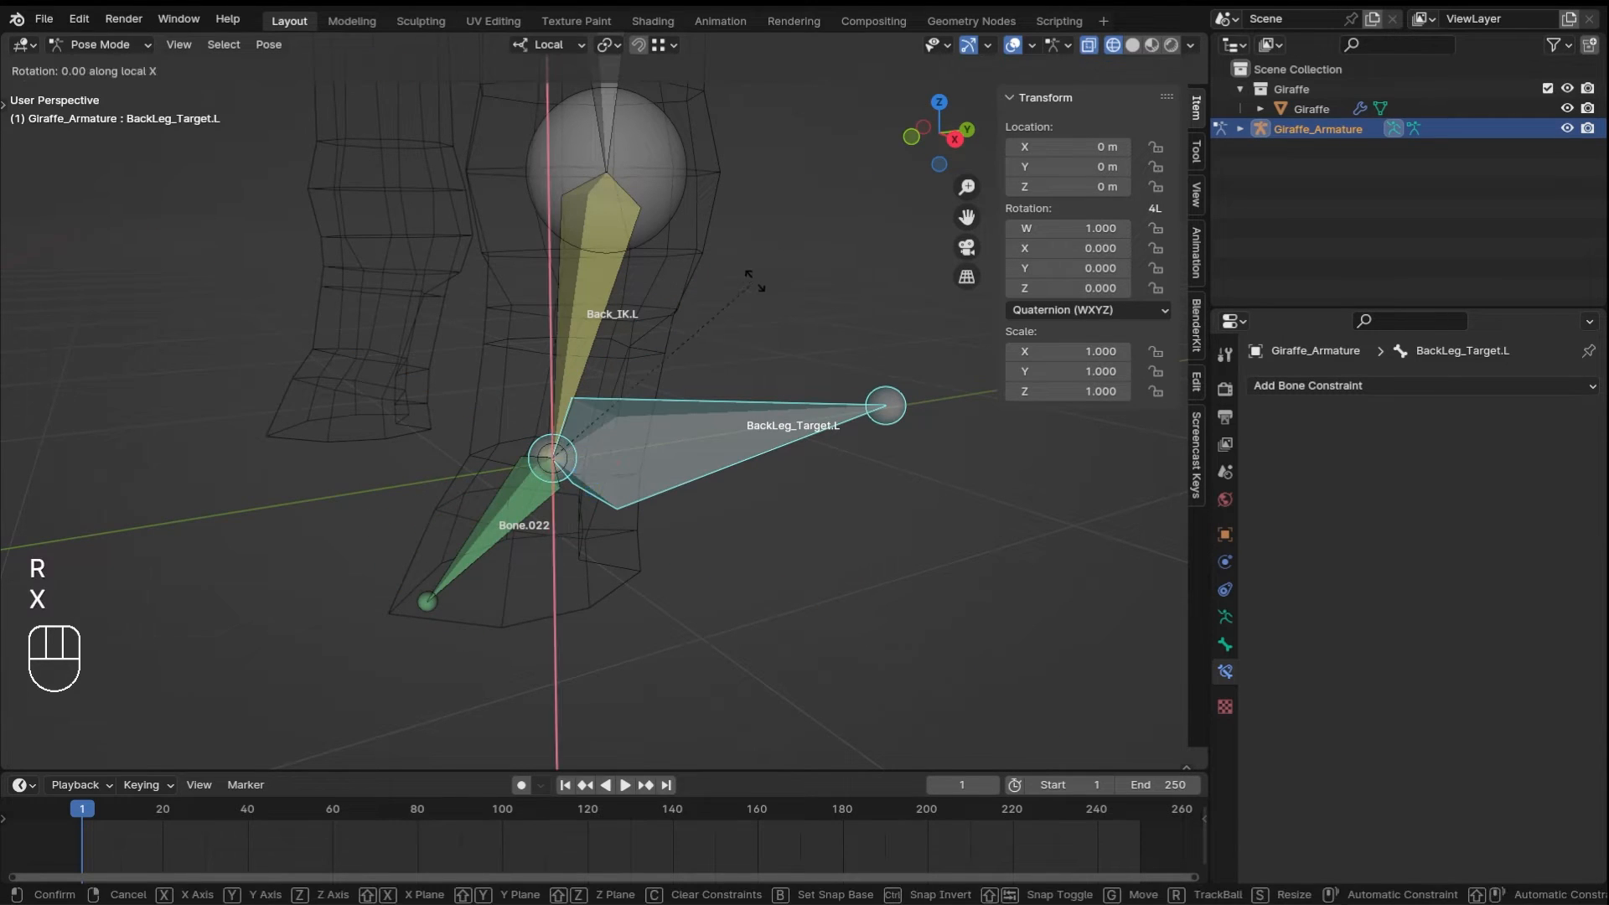
right_click(752, 203)
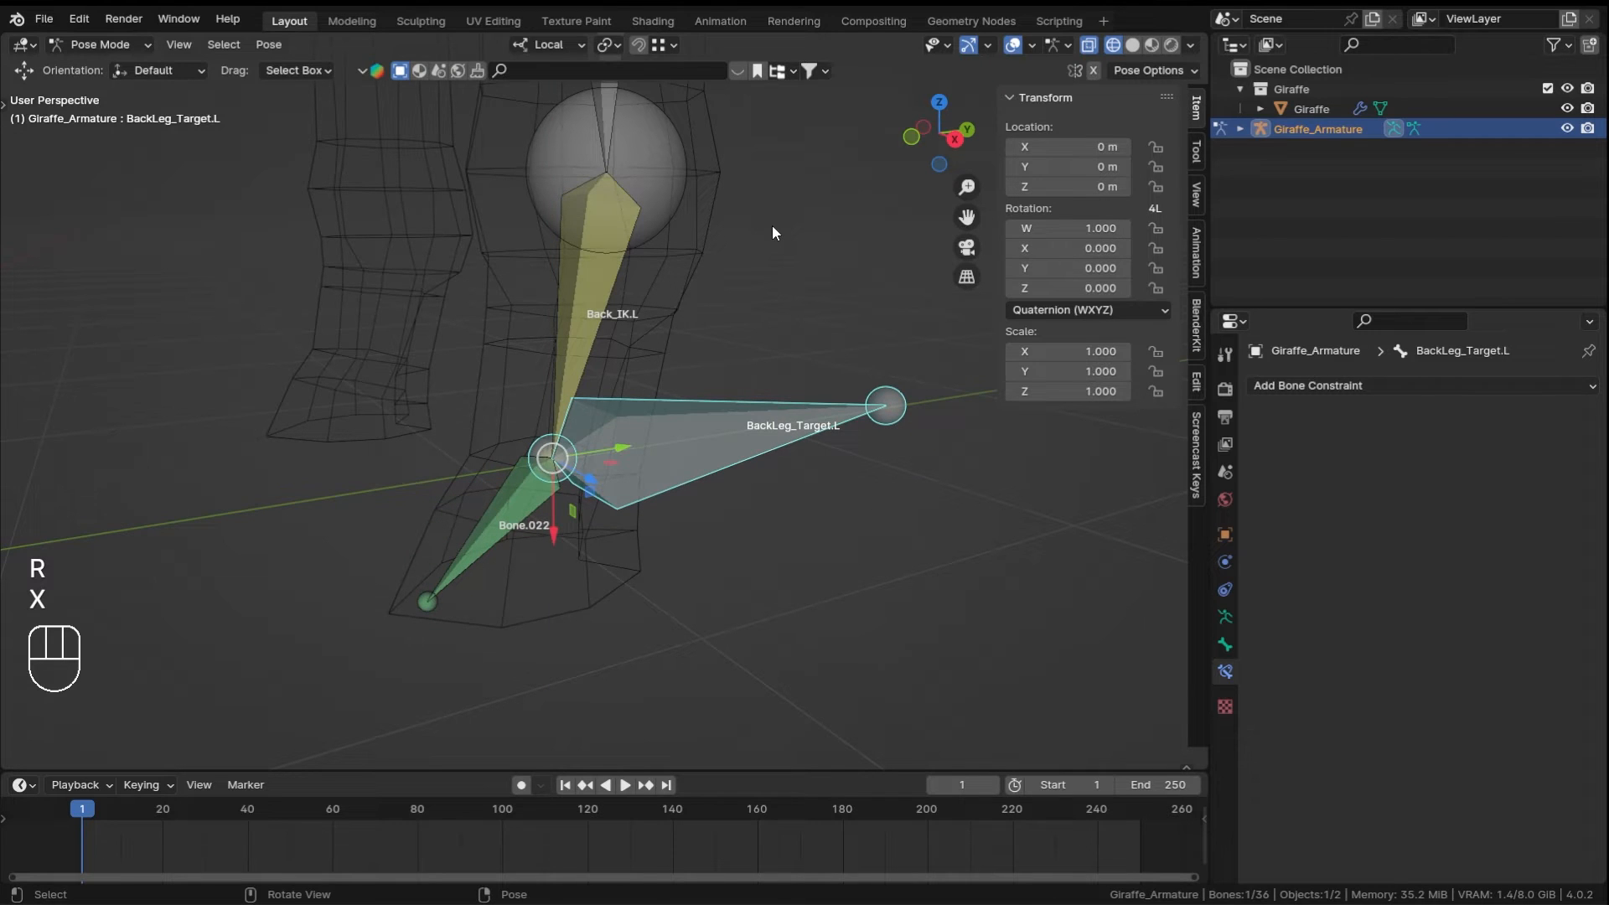
key("r")
key("y")
right_click(818, 233)
- Try to mirror the left-side bones by selecting the whole armature in Edit Mode and applying Symmetrize
middle_click_drag(819, 241, 694, 405, "ctrl")
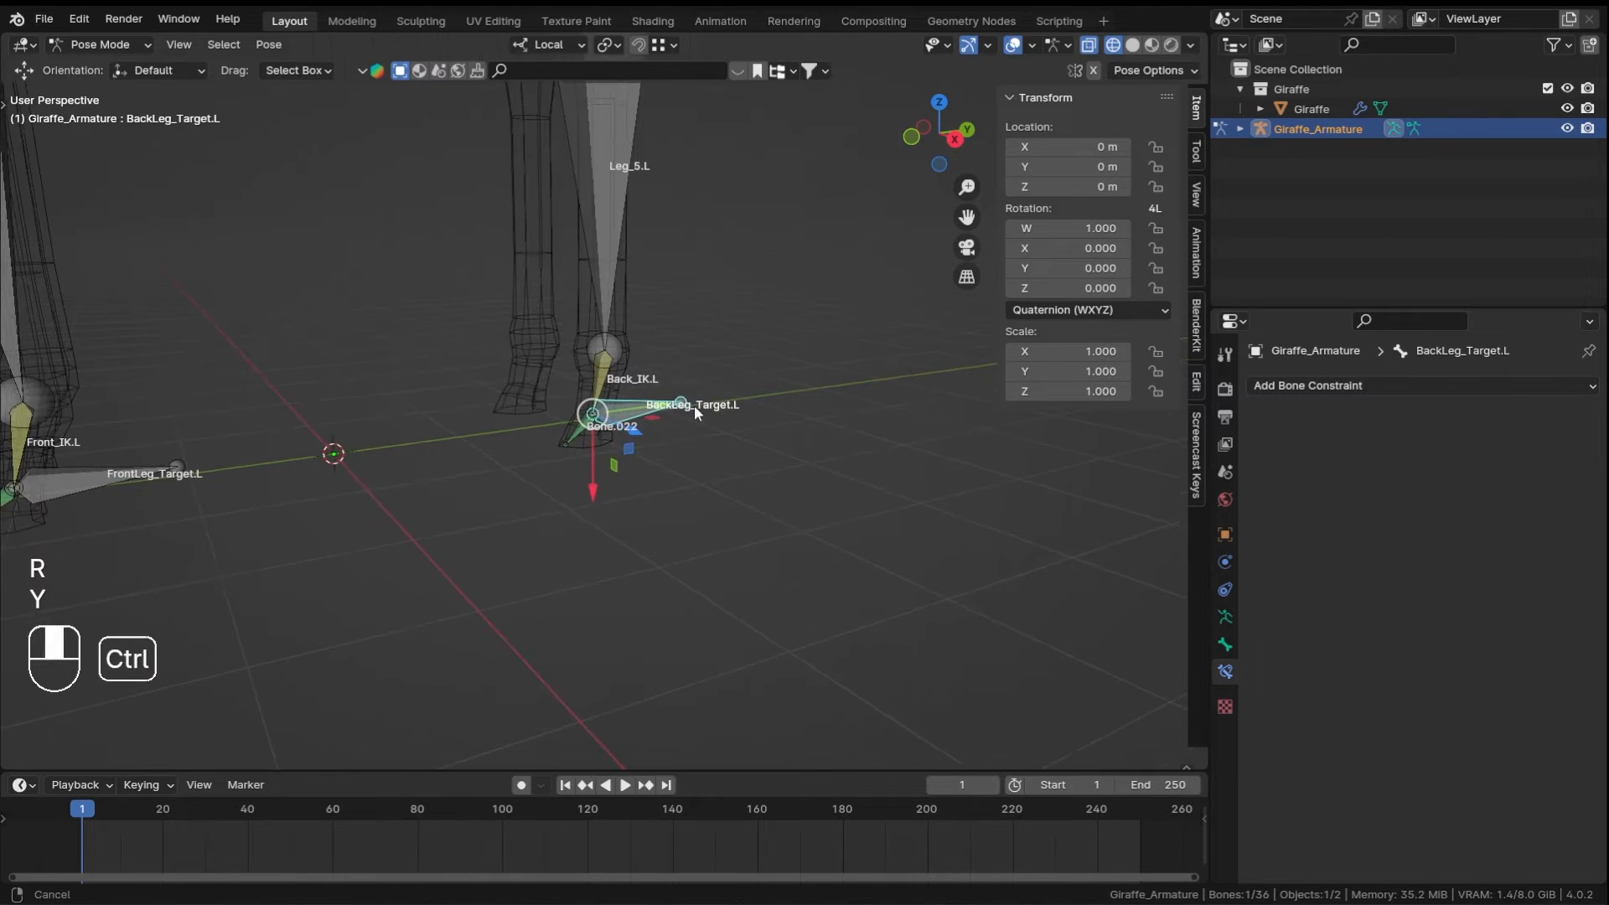
middle_click_drag(632, 280, 744, 404, "ctrl")
key("Tab")
middle_click_drag(821, 469, 795, 382, "shift")
key("a")
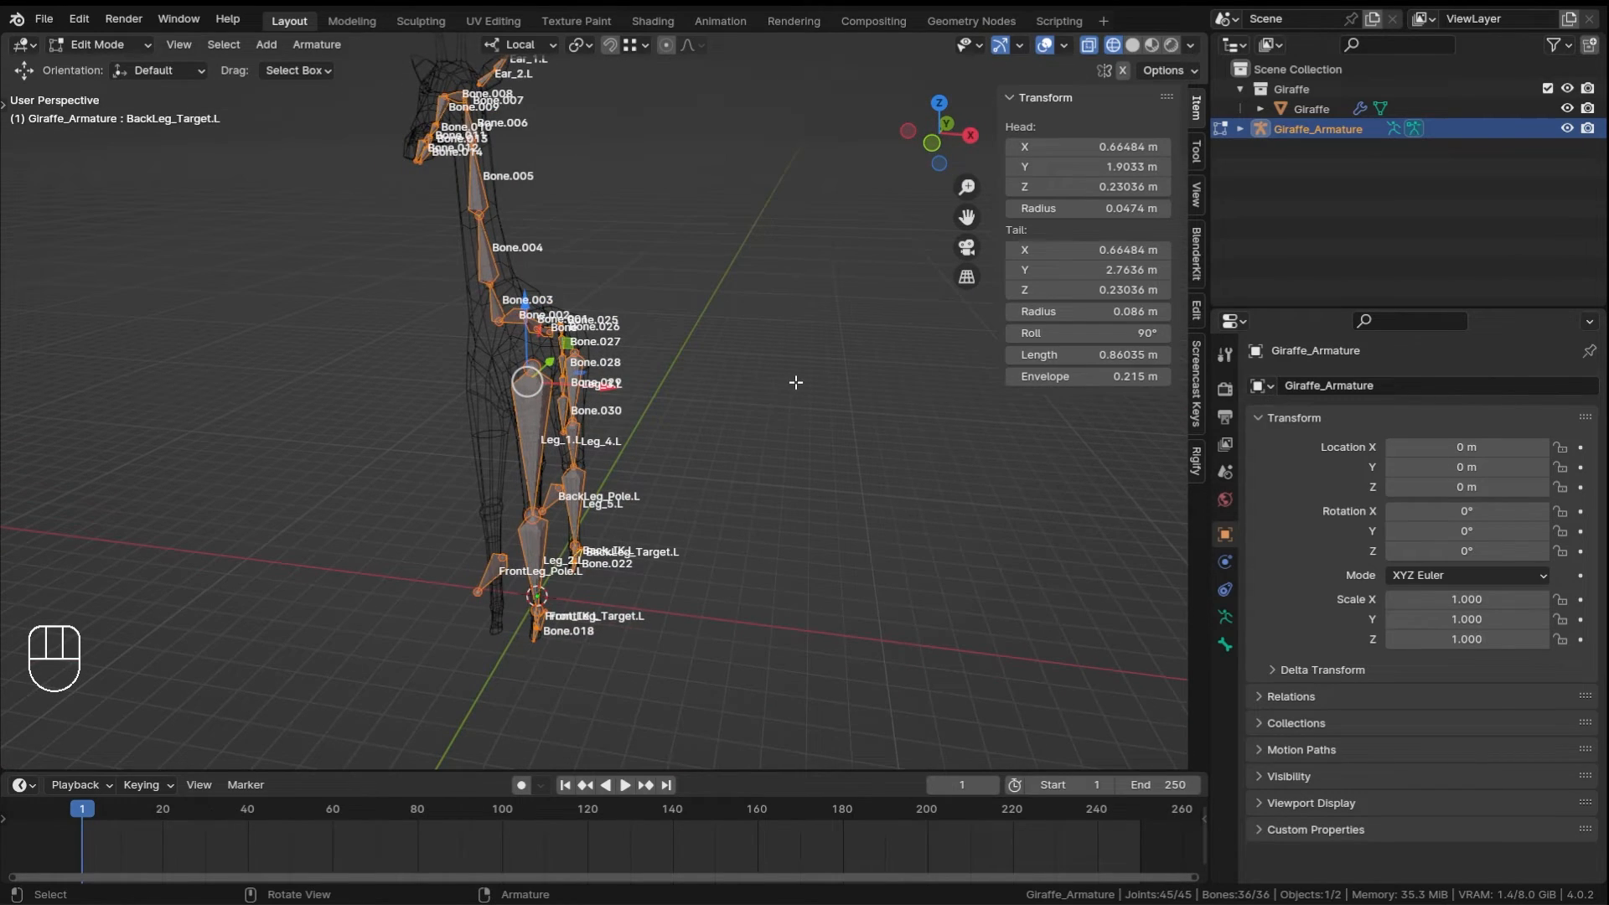
key("F3")
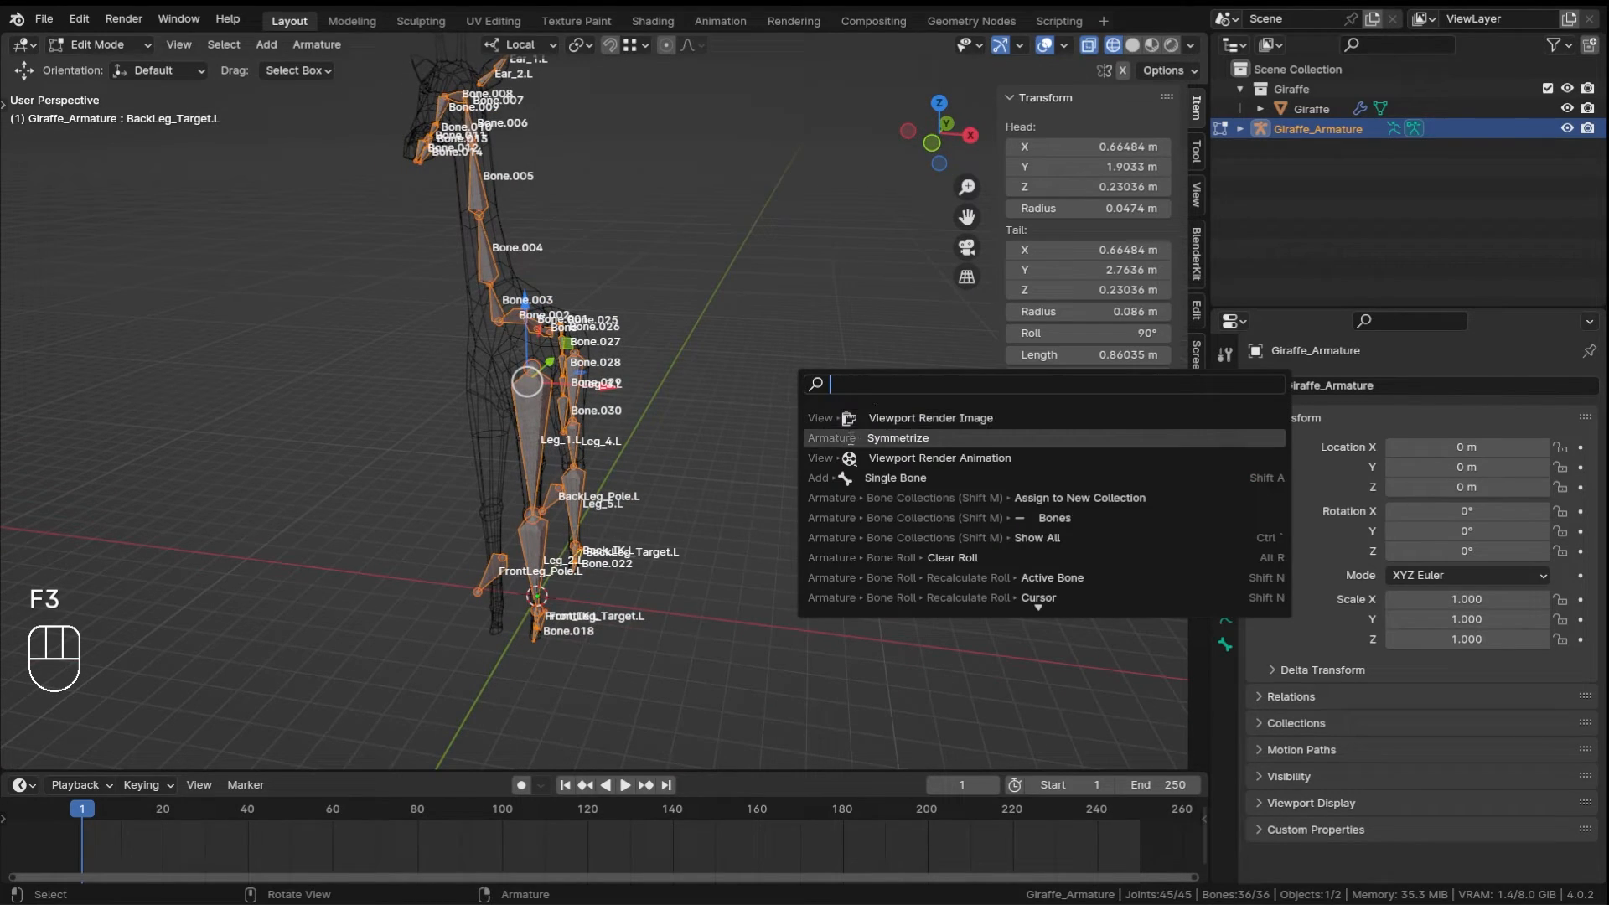
type("sym")
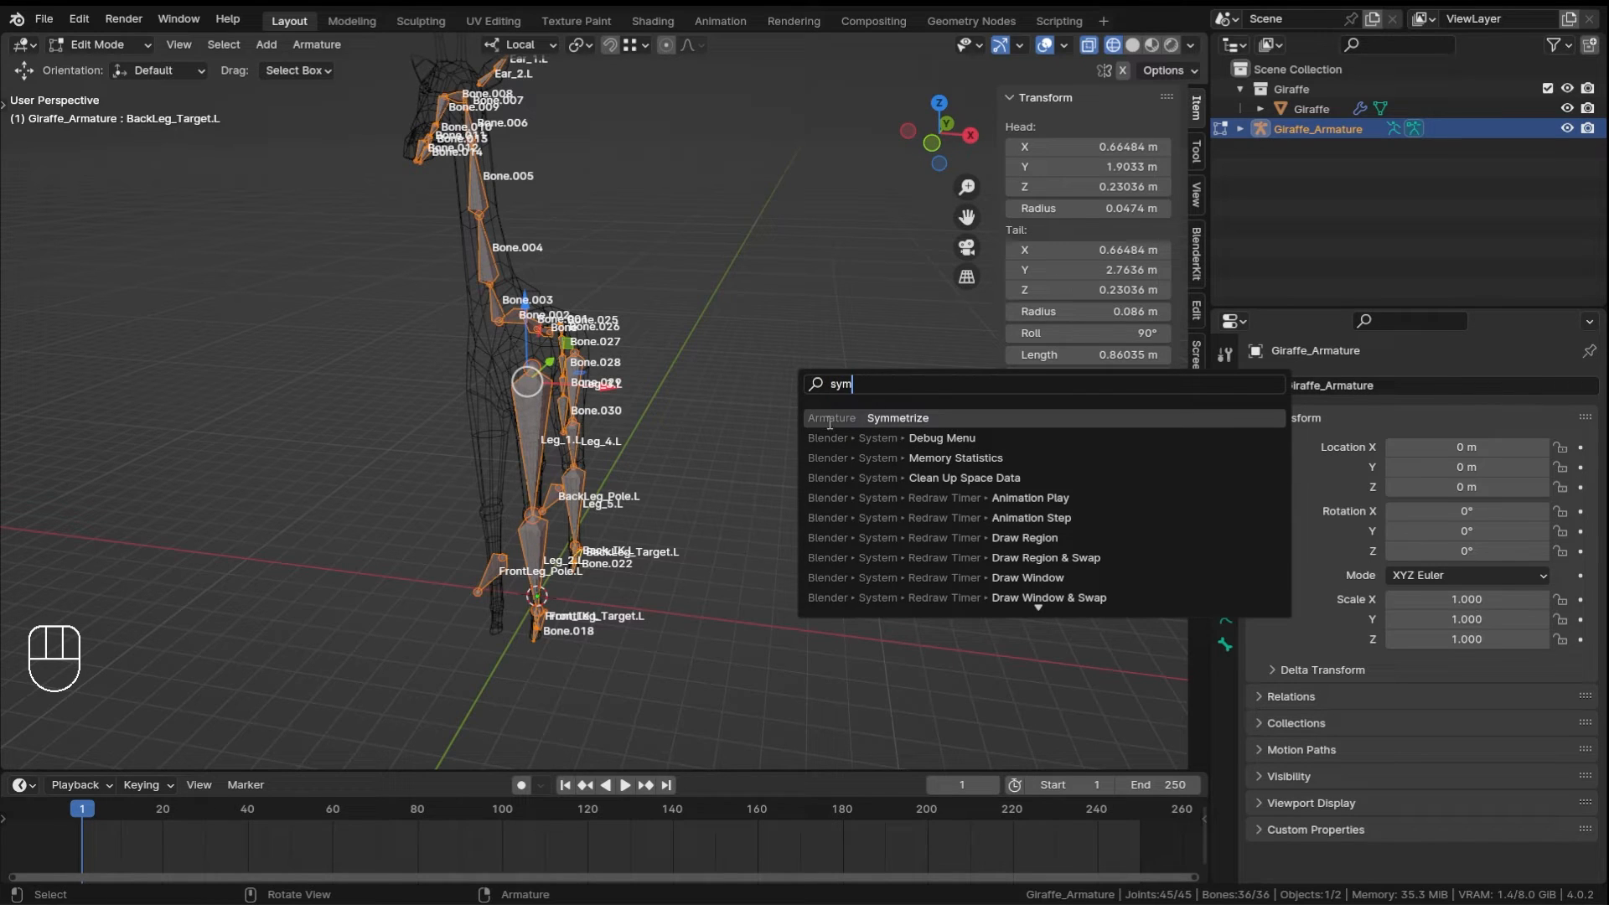
left_click(907, 418)
middle_click_drag(704, 364, 637, 387)
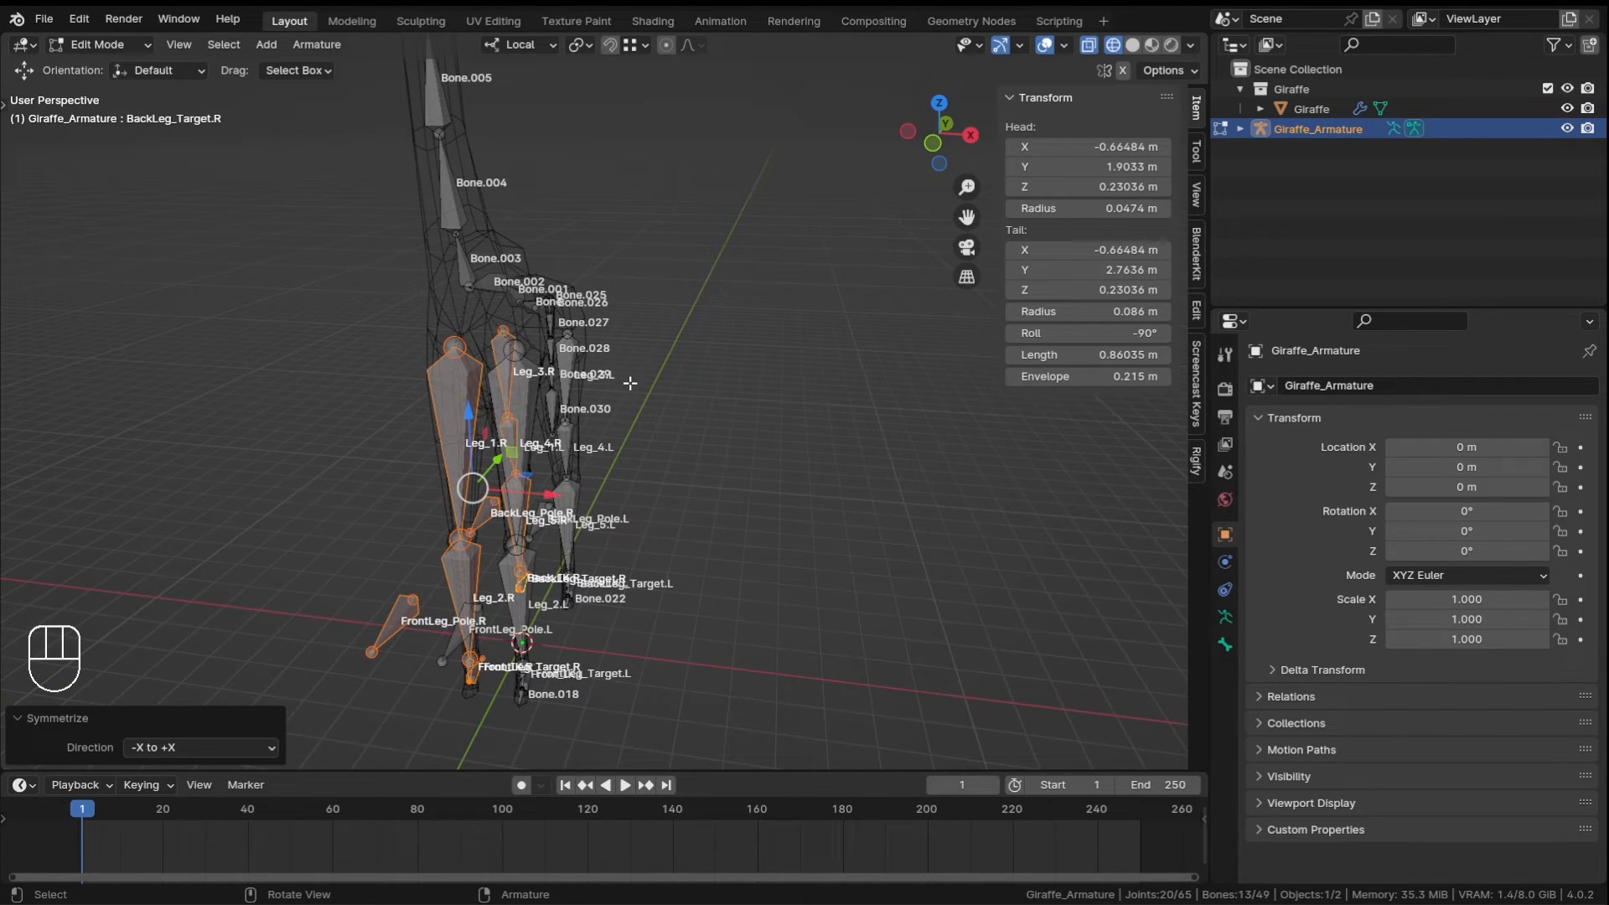
- Switch the viewport to solid shading and isolate the armature in Local View
key("ctrl+Tab")
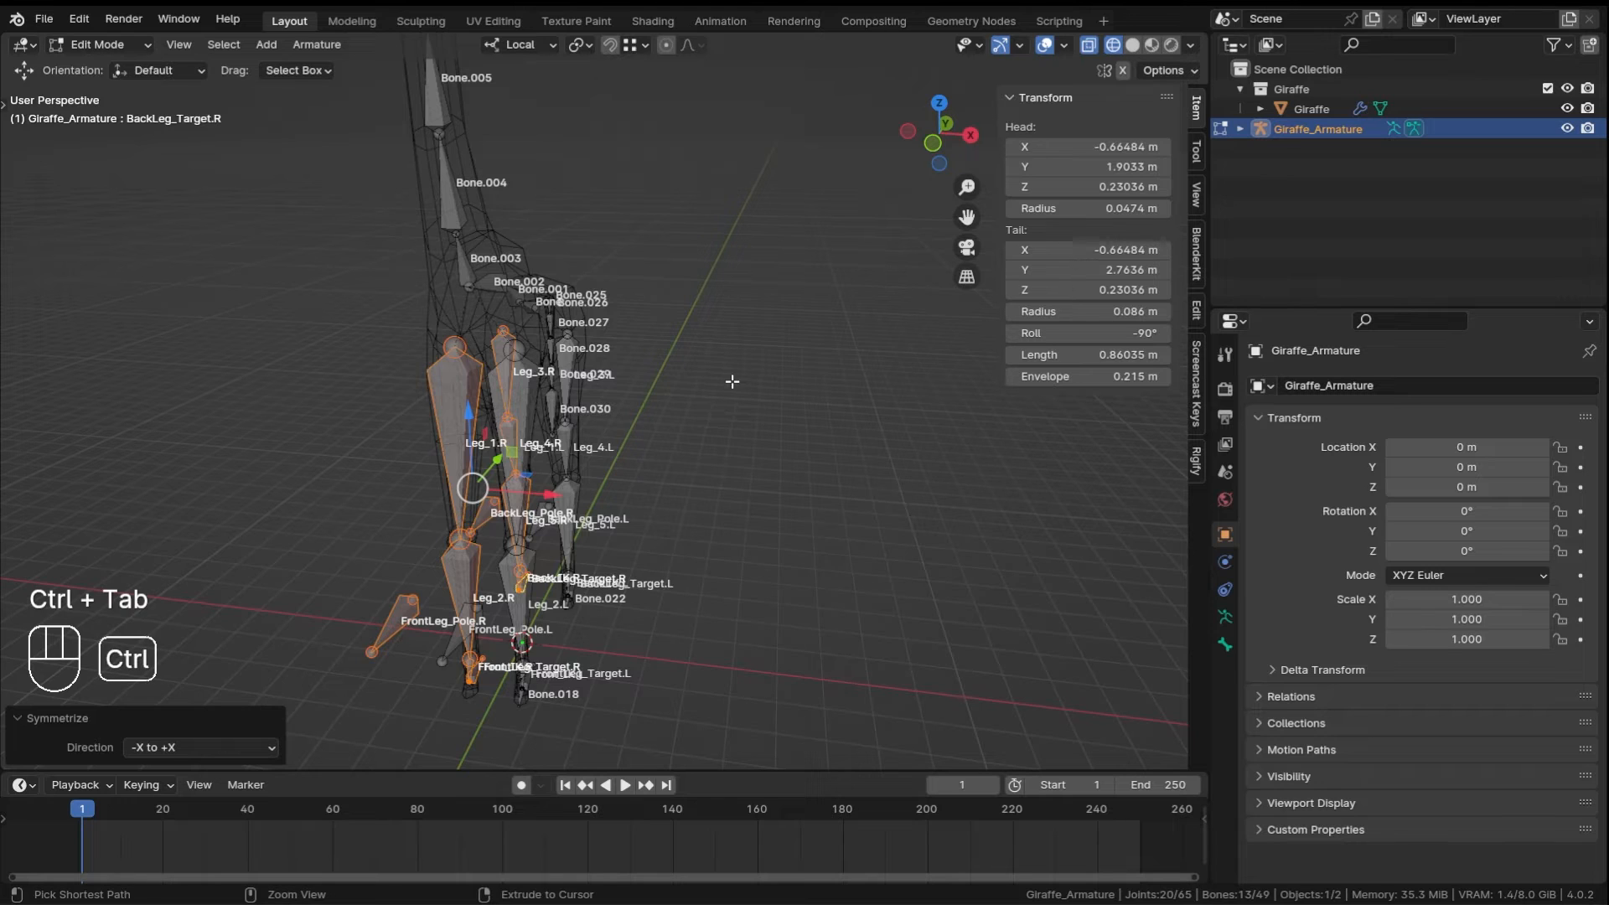
key("z")
mouse_move(841, 381)
middle_mouse_down()
mouse_move(755, 359)
mouse_move(461, 362)
mouse_move(798, 365)
middle_mouse_up()
key("/")
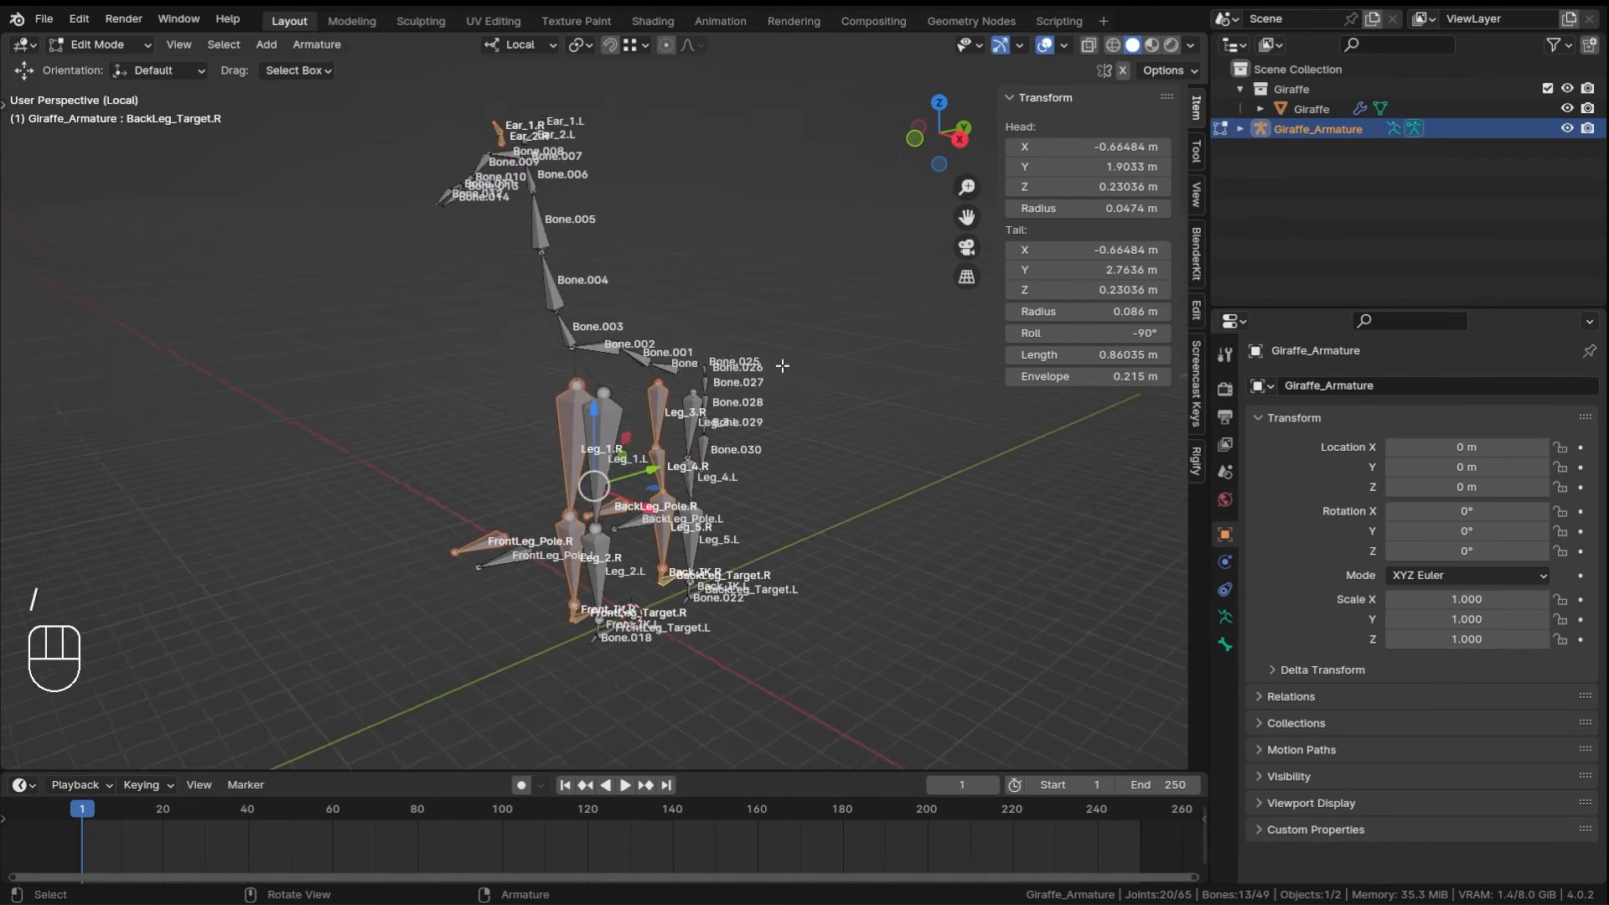
middle_click_drag(686, 354, 756, 413)
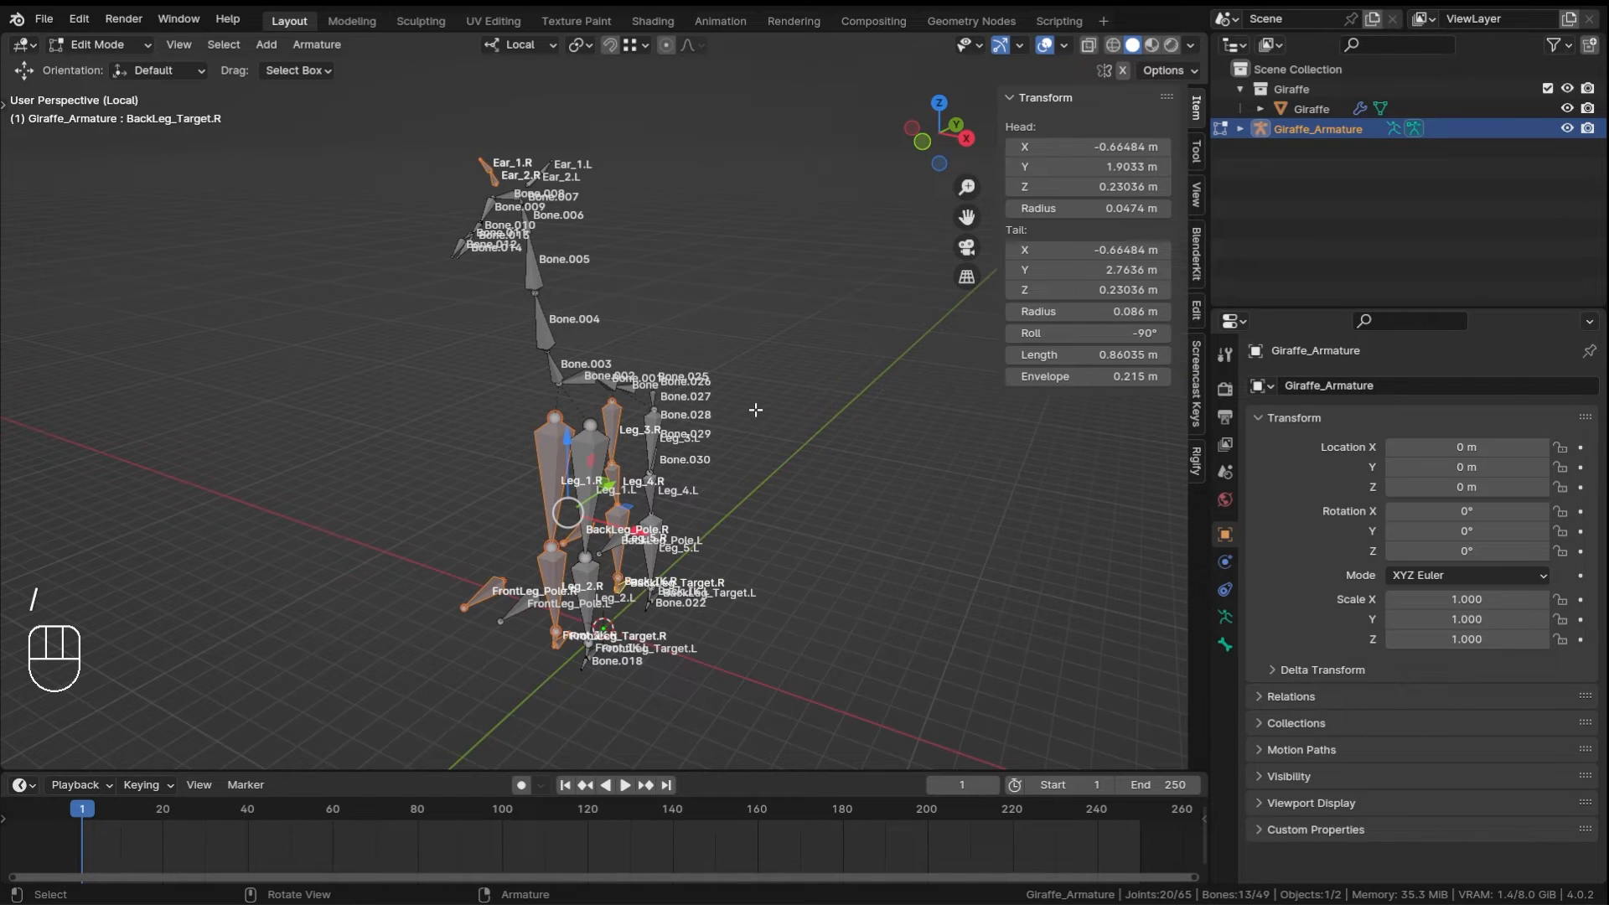
- Turn off the display of bone names, deselect all bones and save the file
left_click(1225, 644)
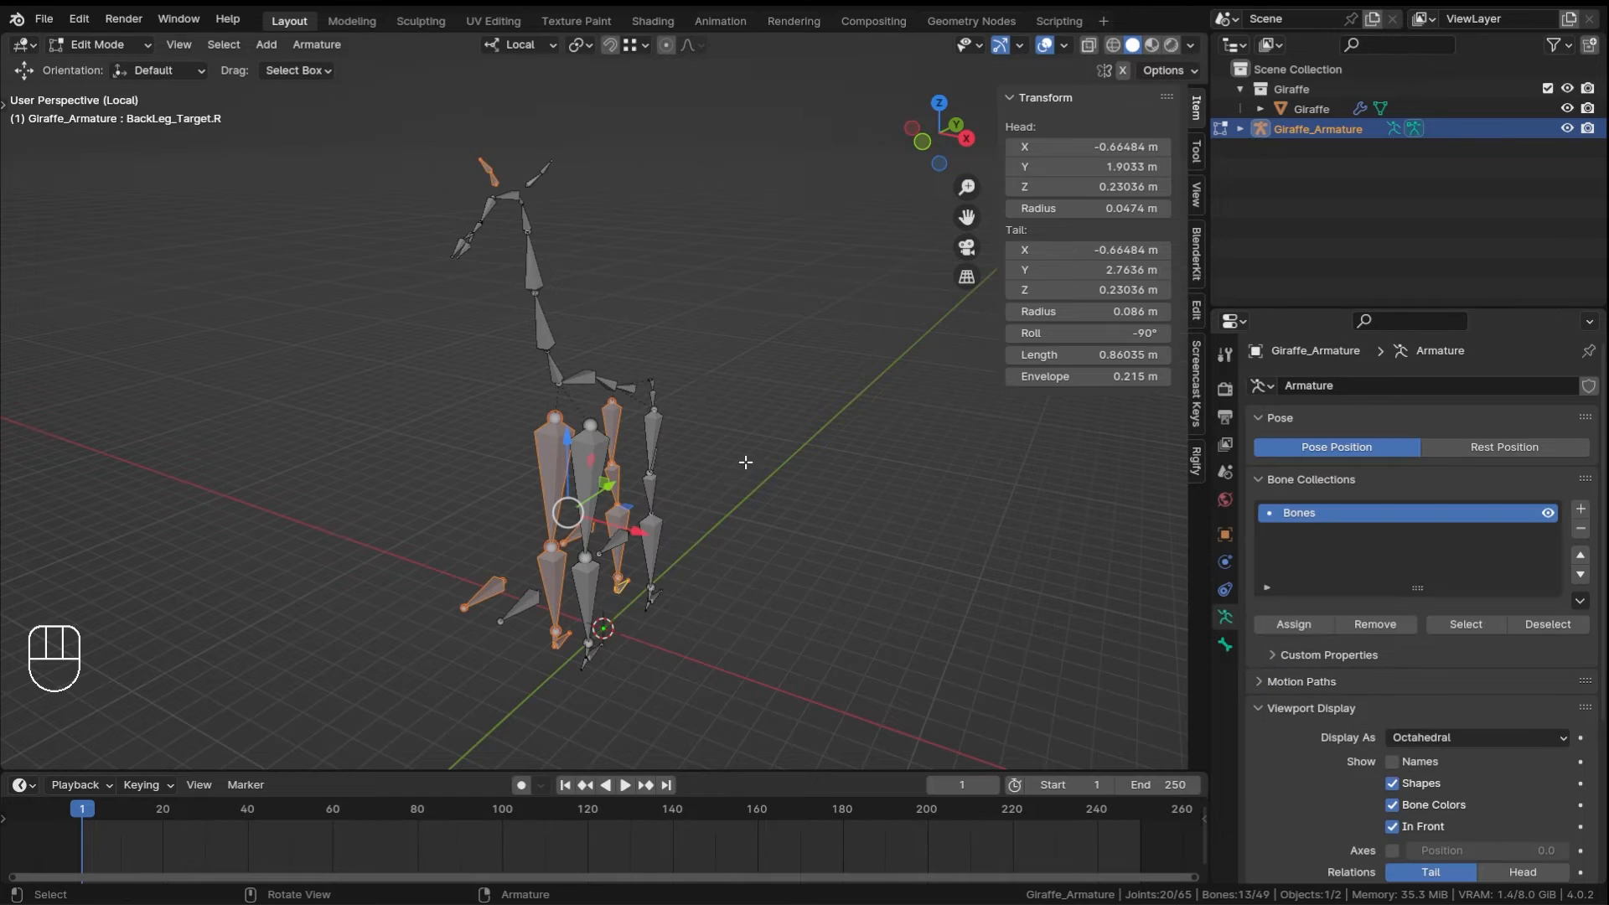
middle_click_drag(743, 460, 578, 410)
left_click(718, 319)
middle_click_drag(718, 319, 635, 341)
key("ctrl+s")
- Try disabling Deform on BackLeg_Target.R and select Bone.022 to compare the hoof bones on both sides
scroll(589, 326, "up", 2)
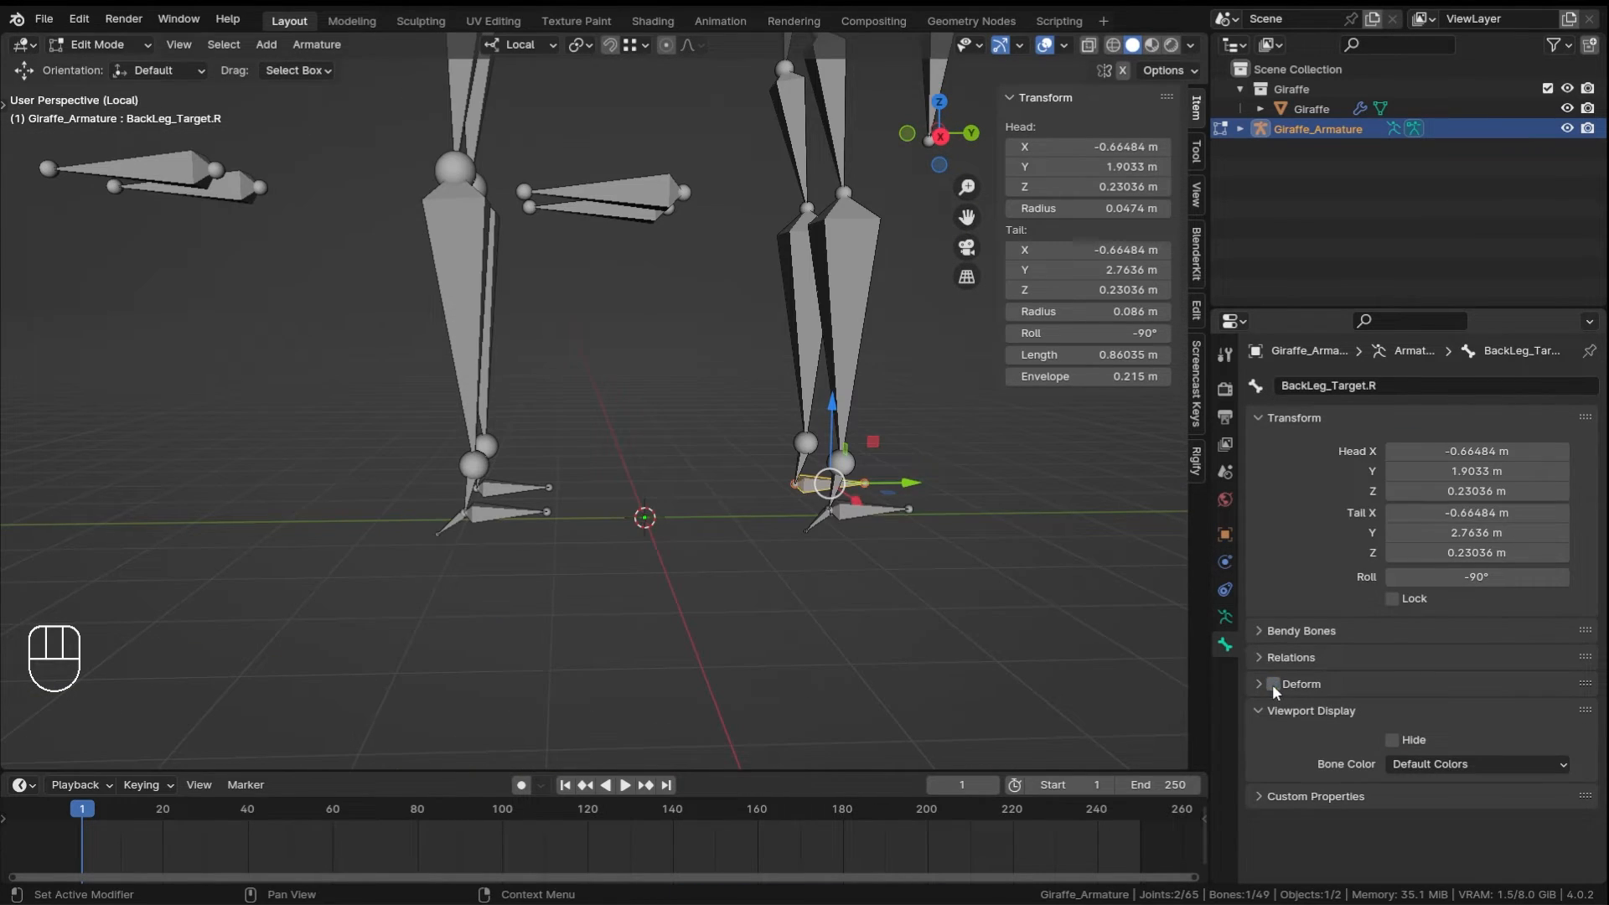
middle_click_drag(778, 477, 804, 455, "shift")
left_click(911, 554)
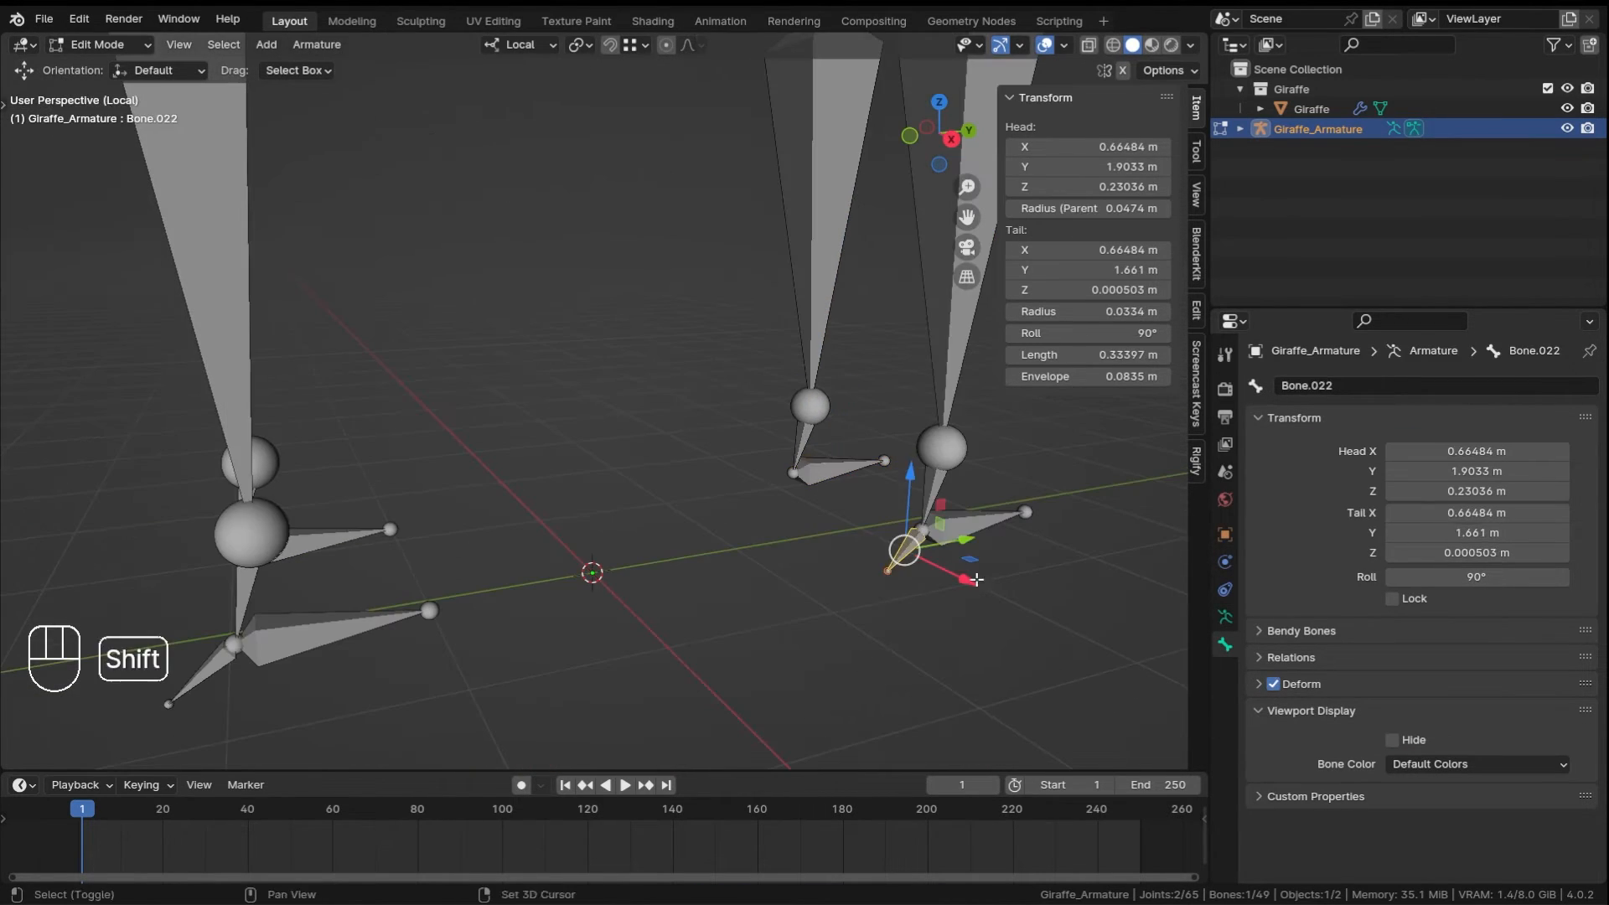
middle_click_drag(976, 580, 718, 485, "shift")
middle_click_drag(772, 557, 603, 443, "ctrl")
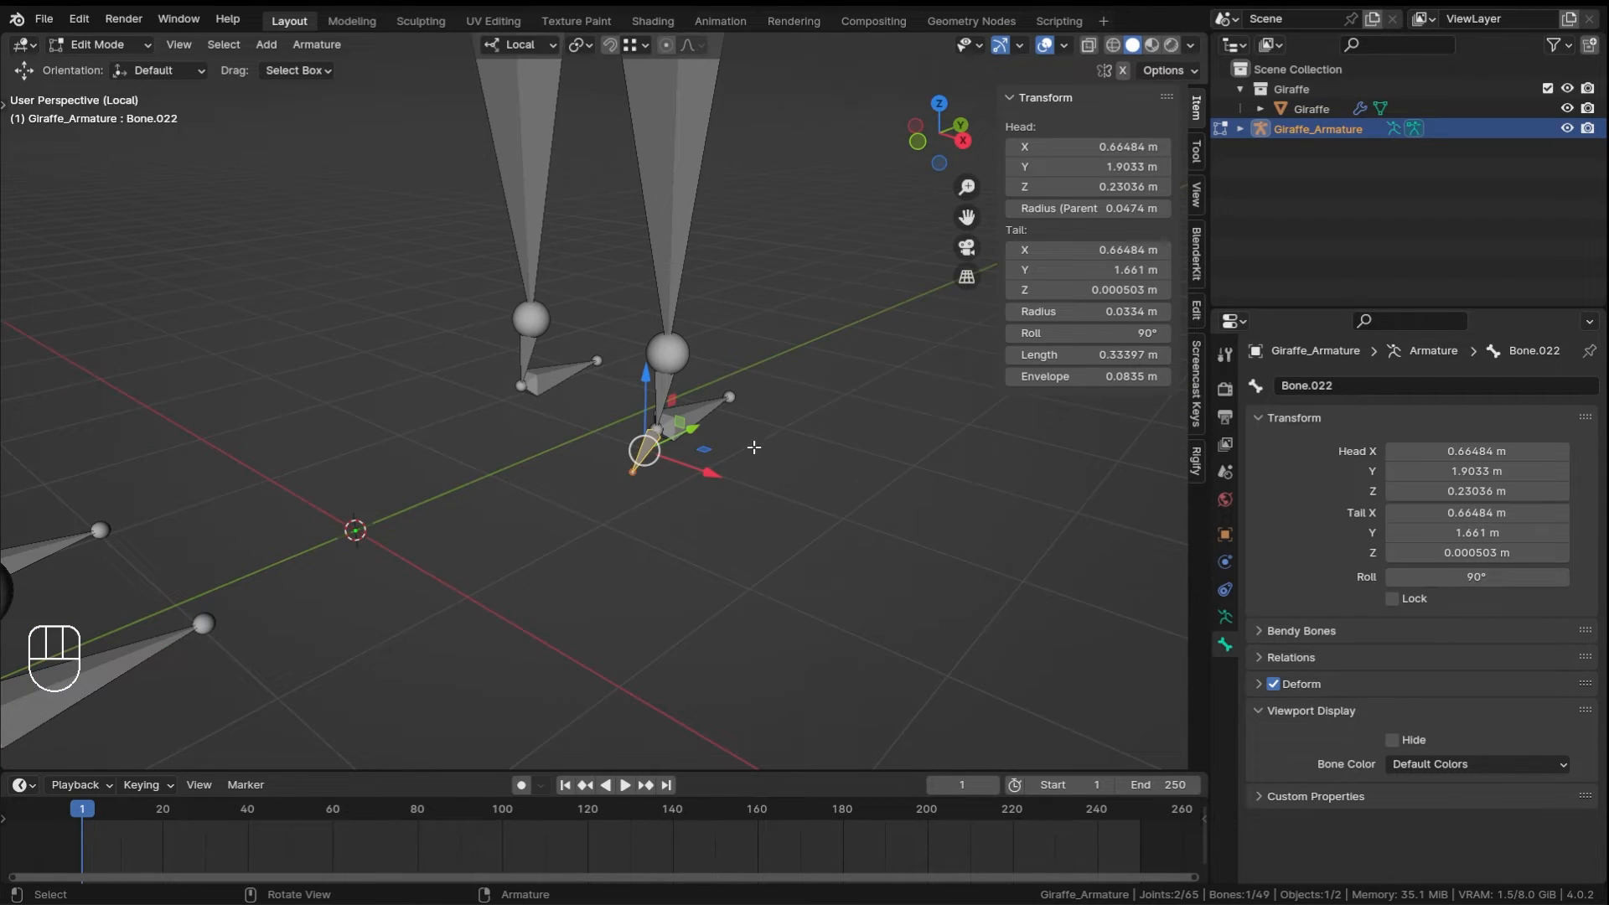
mouse_move(558, 344)
middle_mouse_down("ctrl")
mouse_move(536, 352)
mouse_move(578, 331)
middle_mouse_up("ctrl")
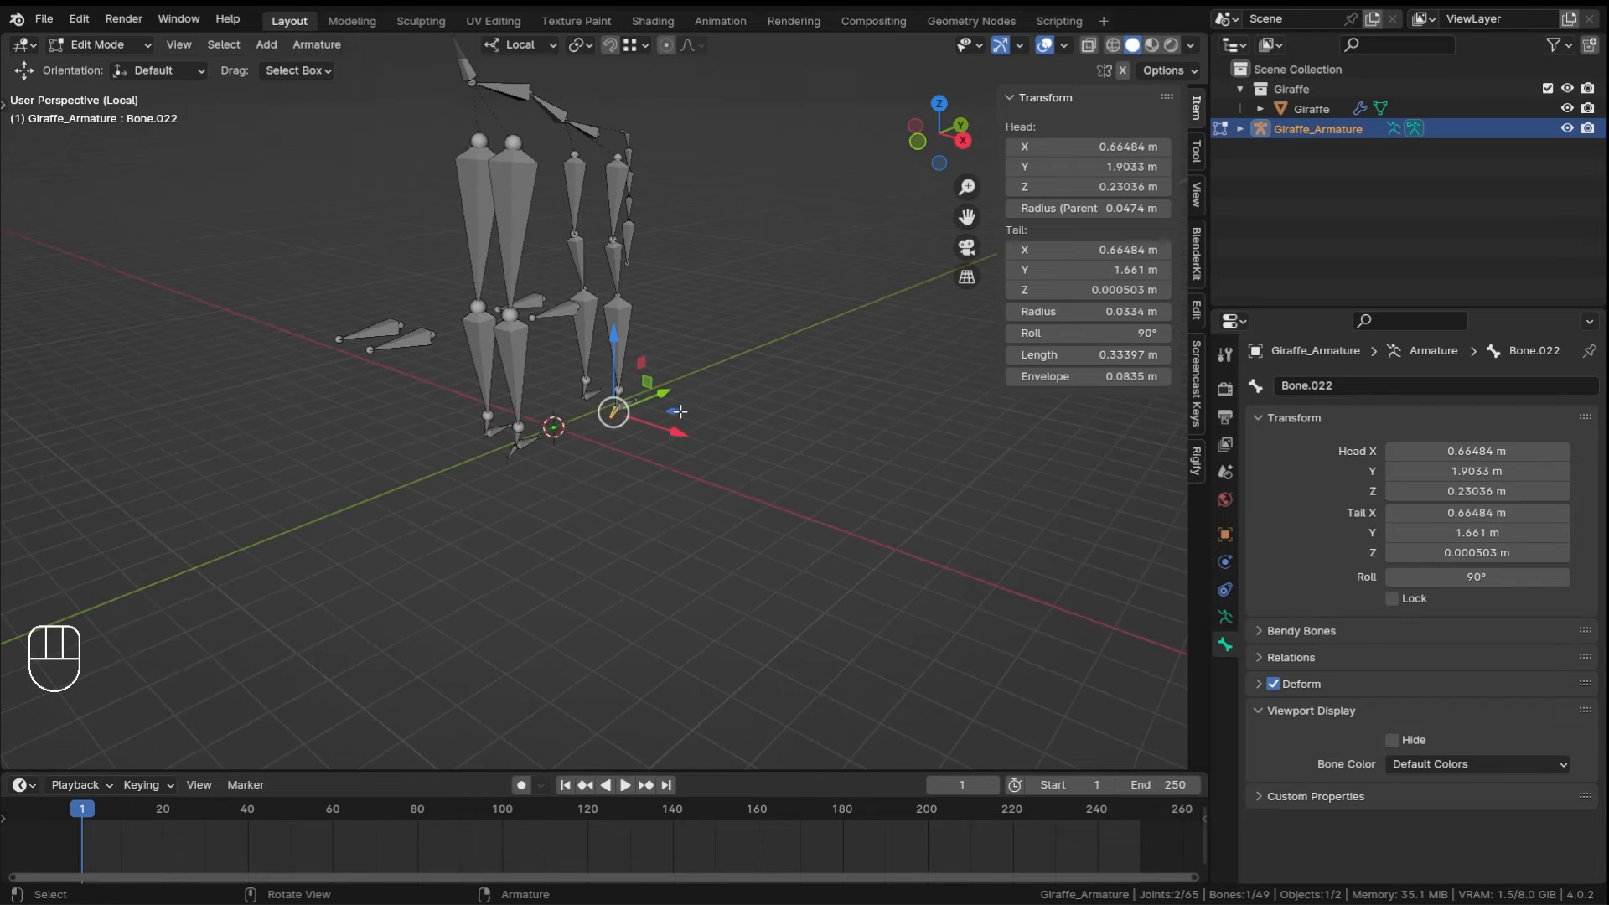
- Undo the recent bone edits back to before the armature was symmetrized
key("ctrl+z")
key("ctrl+z")
key("ctrl+z")
key("ctrl+z")
key("ctrl+z")
key("ctrl+z")
key("ctrl+z")
key("ctrl+z")
key("ctrl+z")
key("ctrl+z")
key("ctrl+z")
key("ctrl+z")
key("ctrl+z")
key("ctrl+z")
key("ctrl+z")
key("ctrl+z")
key("ctrl+z")
key("ctrl+z")
key("ctrl+z")
key("ctrl+z")
key("ctrl+z")
key("ctrl+z")
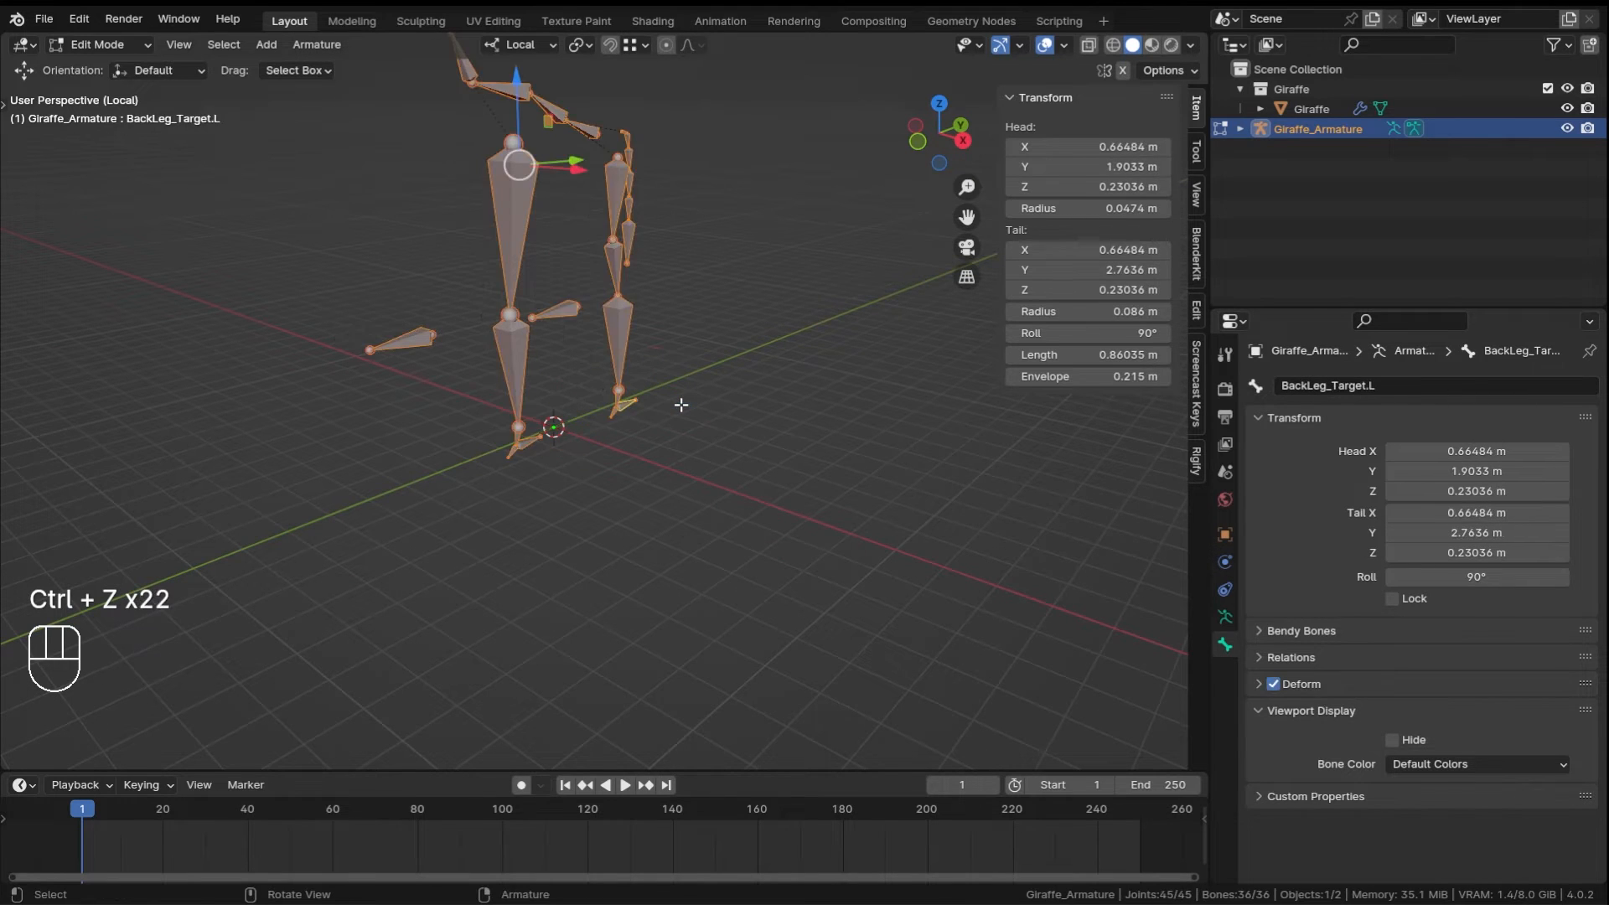
- Switch to Pose Mode and test the left back leg by moving BackLeg_Target.L, cancelling the move
middle_click_drag(682, 403, 754, 477, "shift")
key("ctrl+Tab")
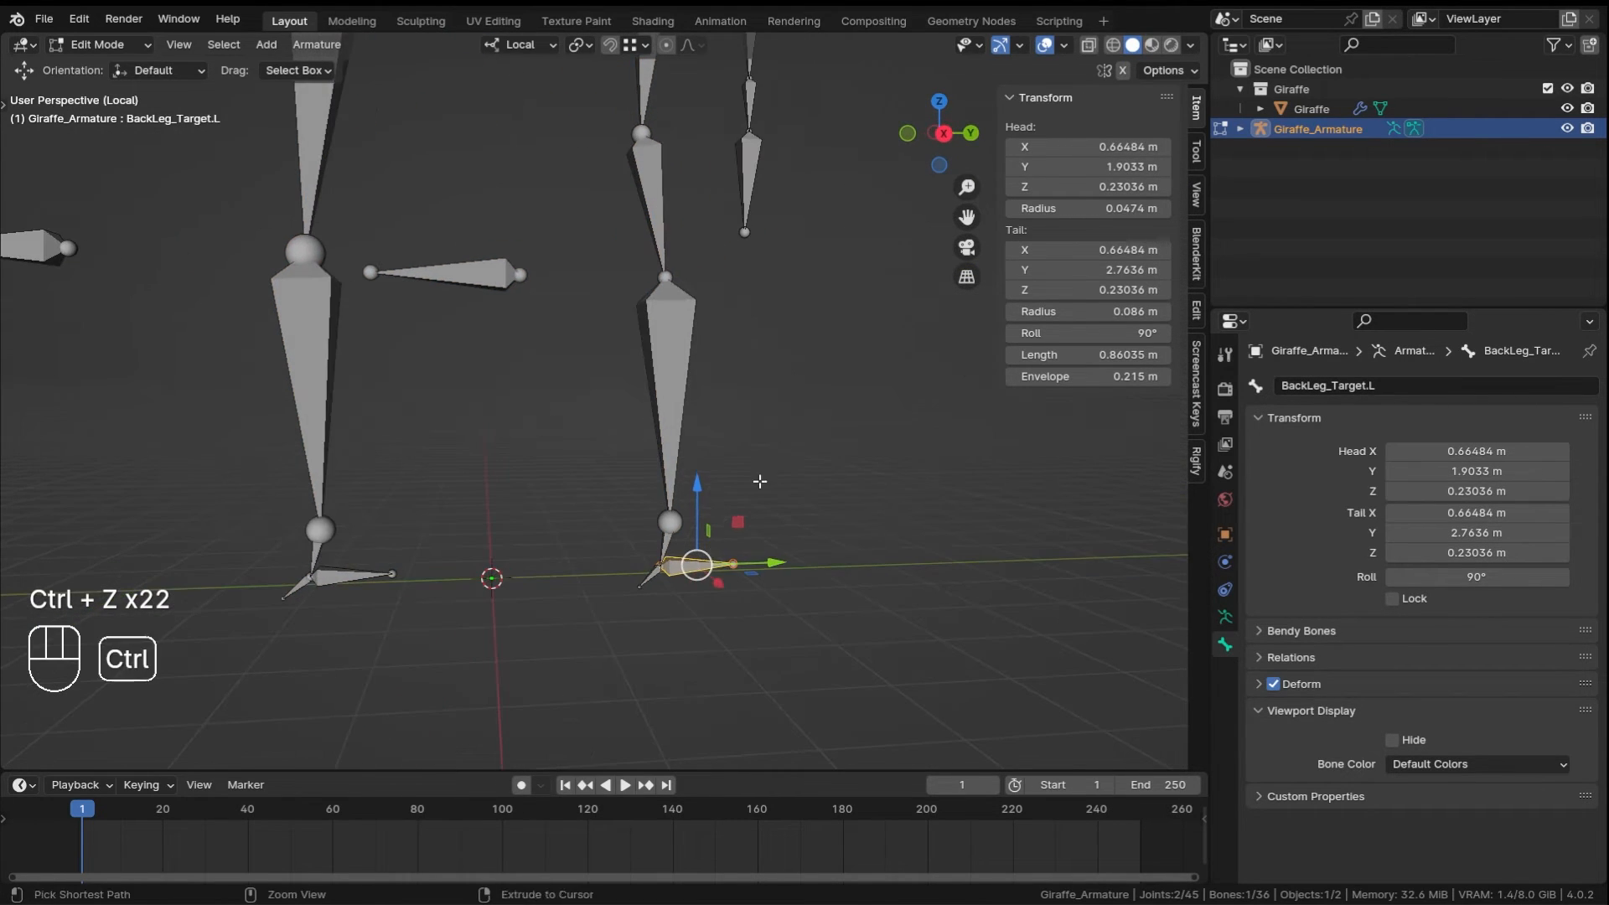
left_click_drag(705, 610, 765, 544)
right_click(766, 544)
middle_click_drag(658, 580, 706, 420, "shift")
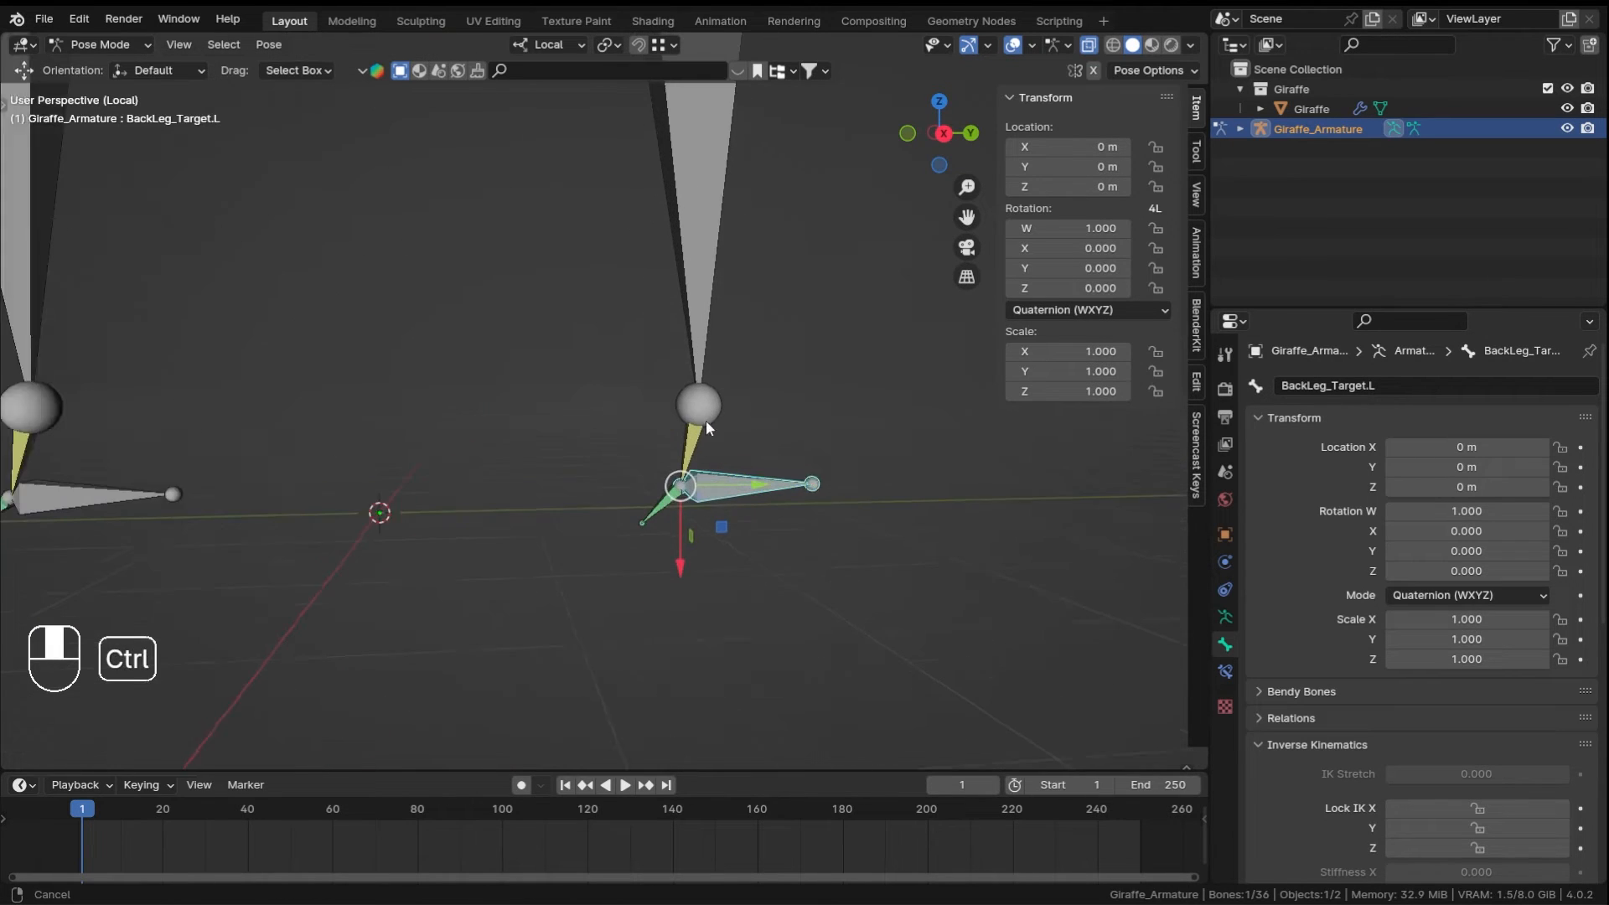
- Inspect the Deform settings of the left back hoof bone Bone.022 in Pose Mode
left_click(668, 506)
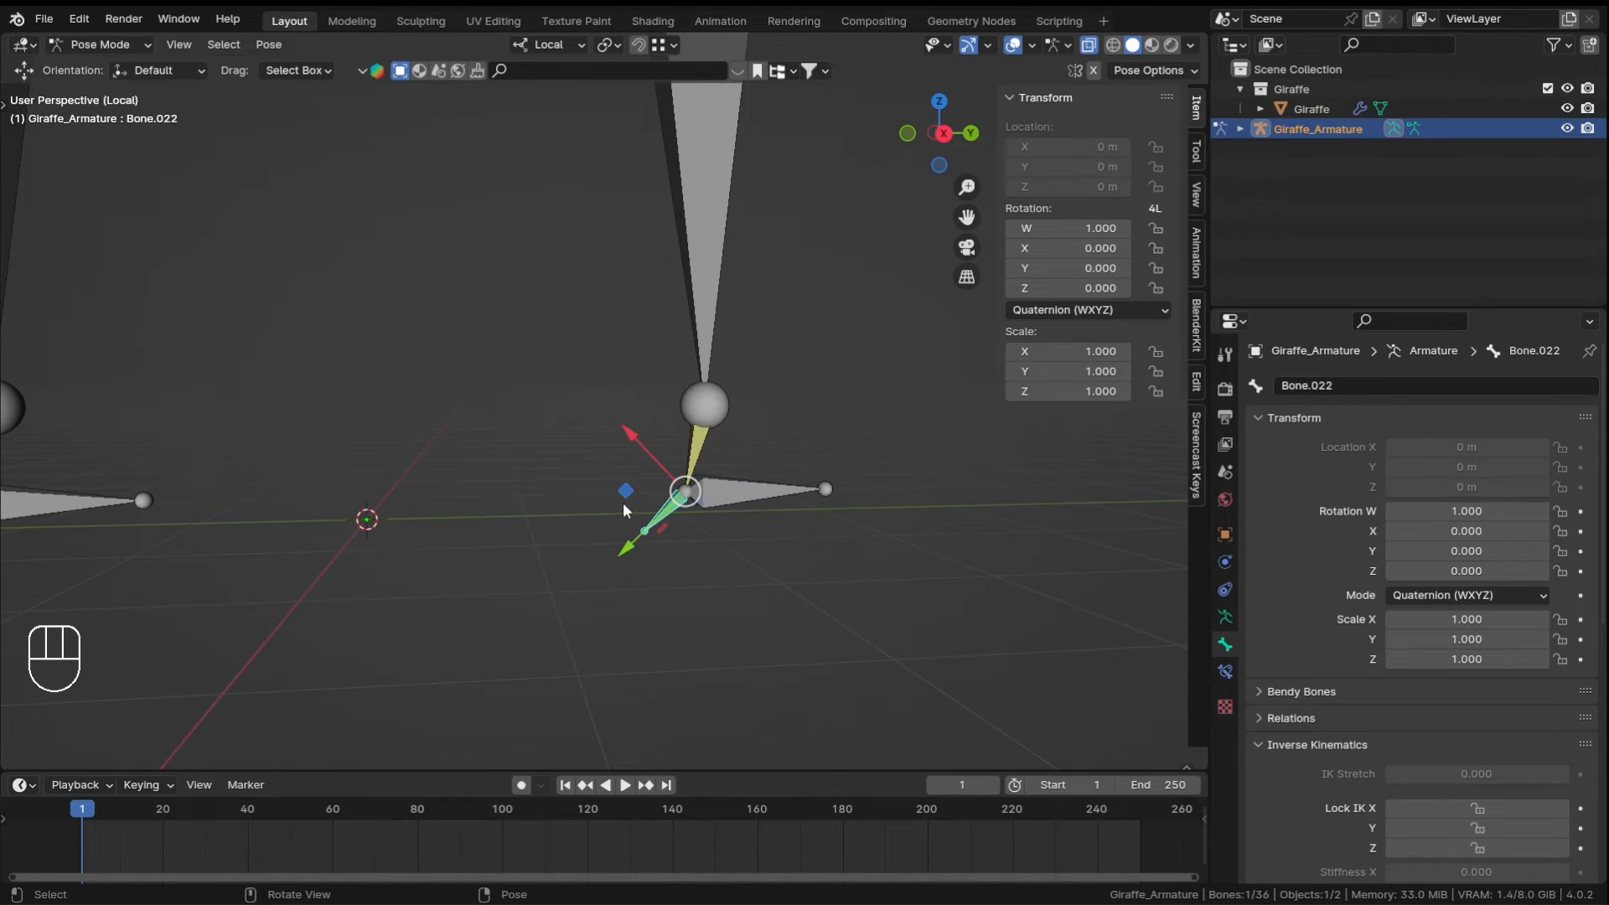
scroll(1302, 730, "down", 12)
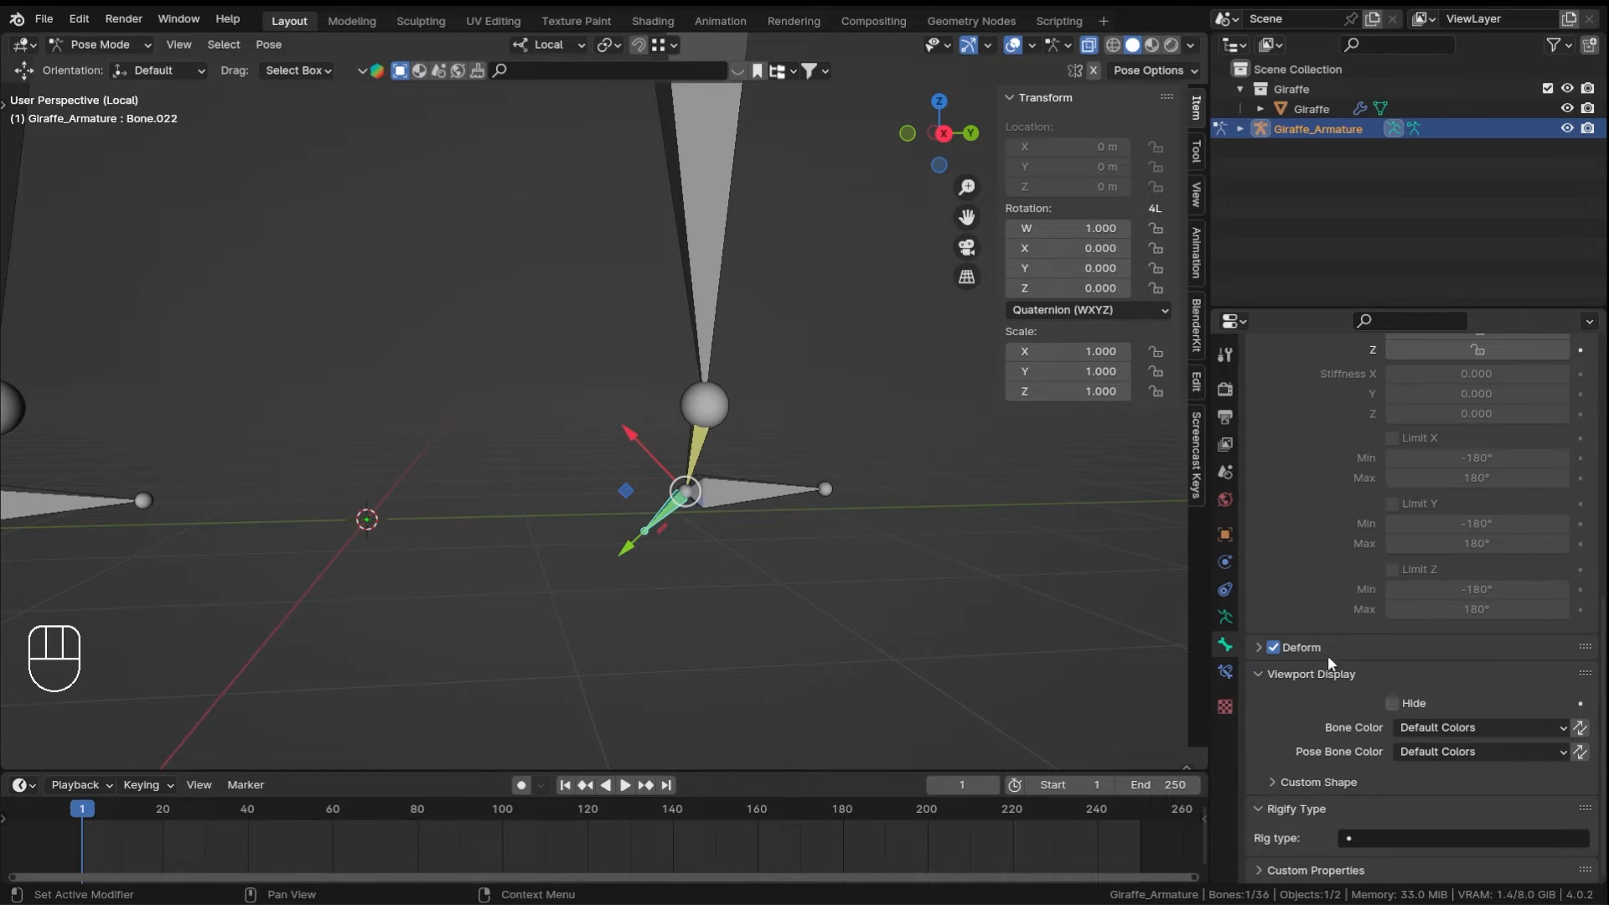
left_click(1259, 648)
scroll(1342, 720, "down", 4)
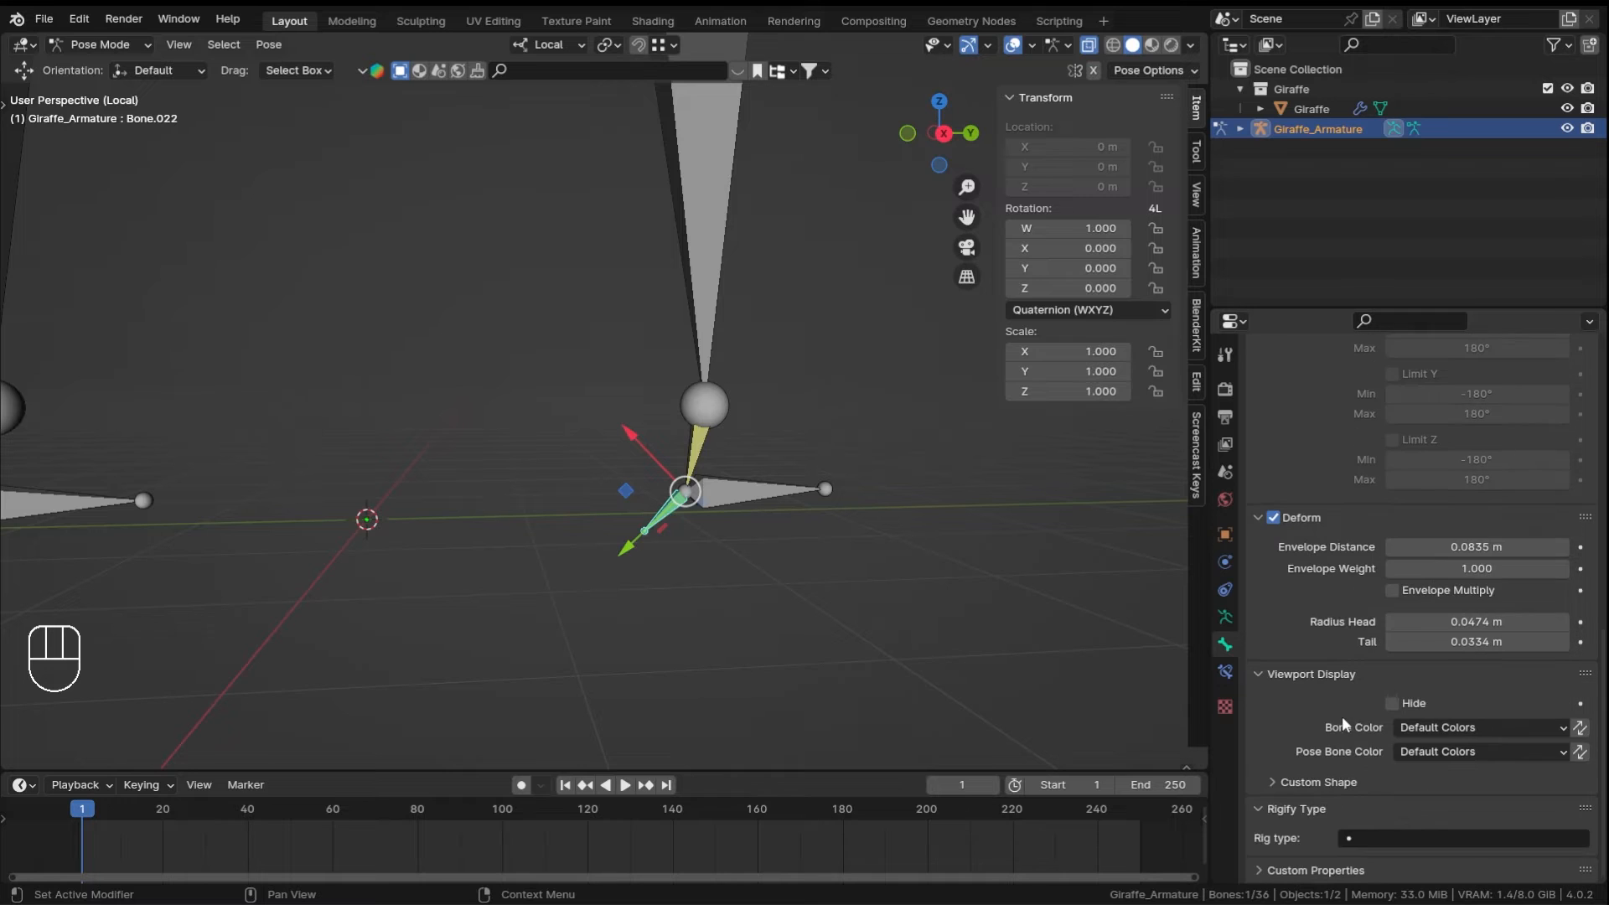
- Return to Edit Mode, leave Local View and expand the Relations settings of Bone.022
key("Tab")
middle_click_drag(830, 630, 825, 515, "ctrl")
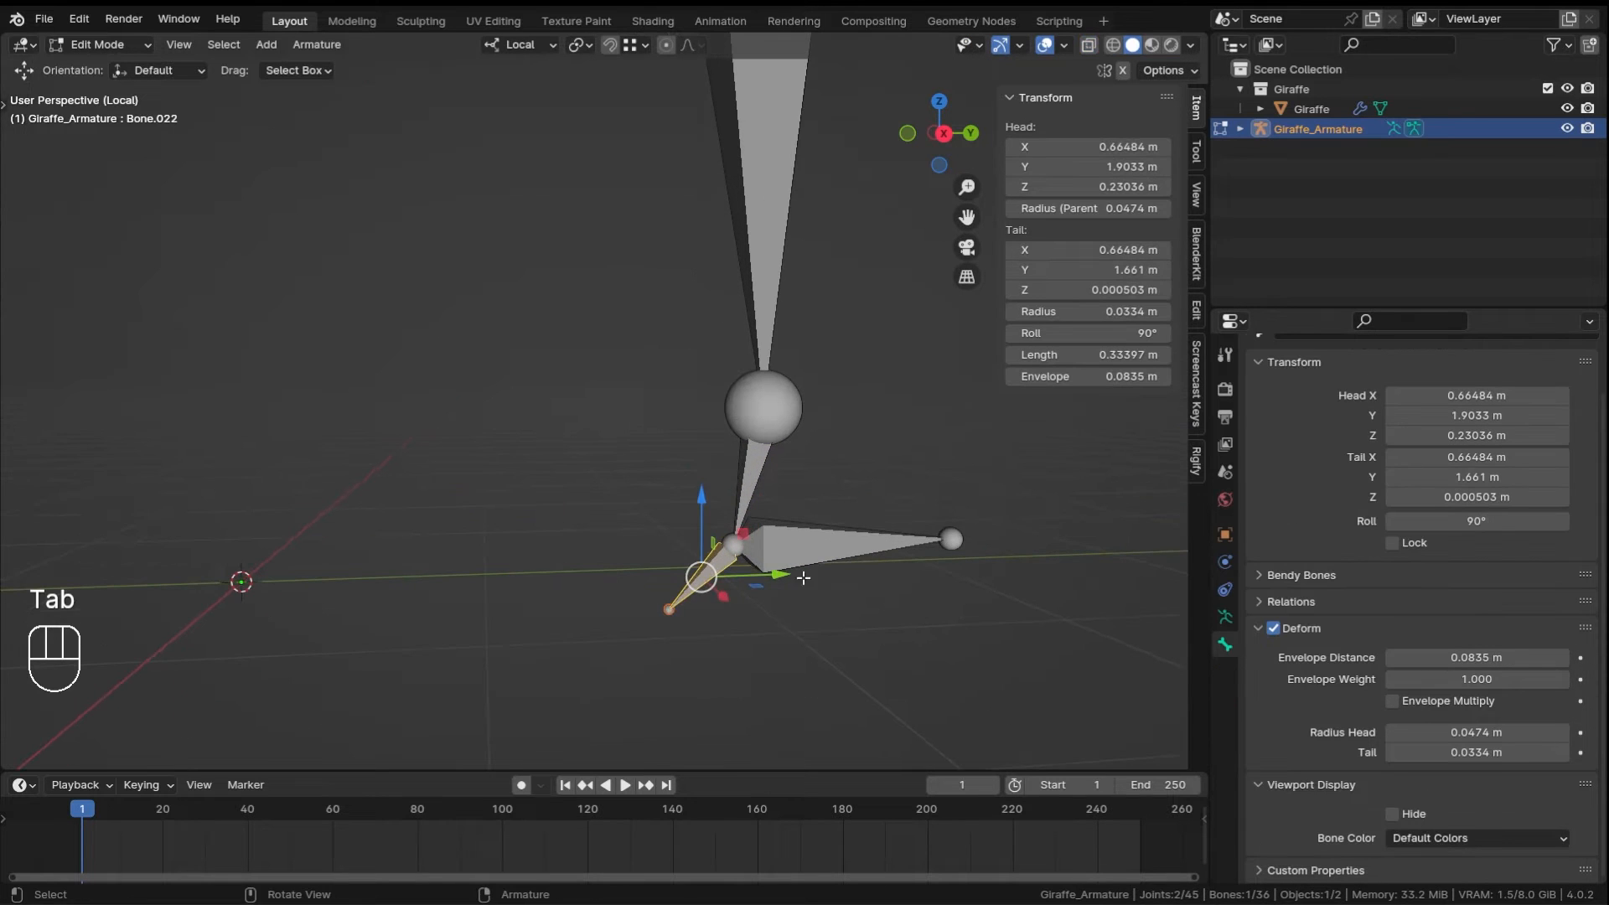
left_click(727, 605)
left_click(702, 576)
key("KP_Divide")
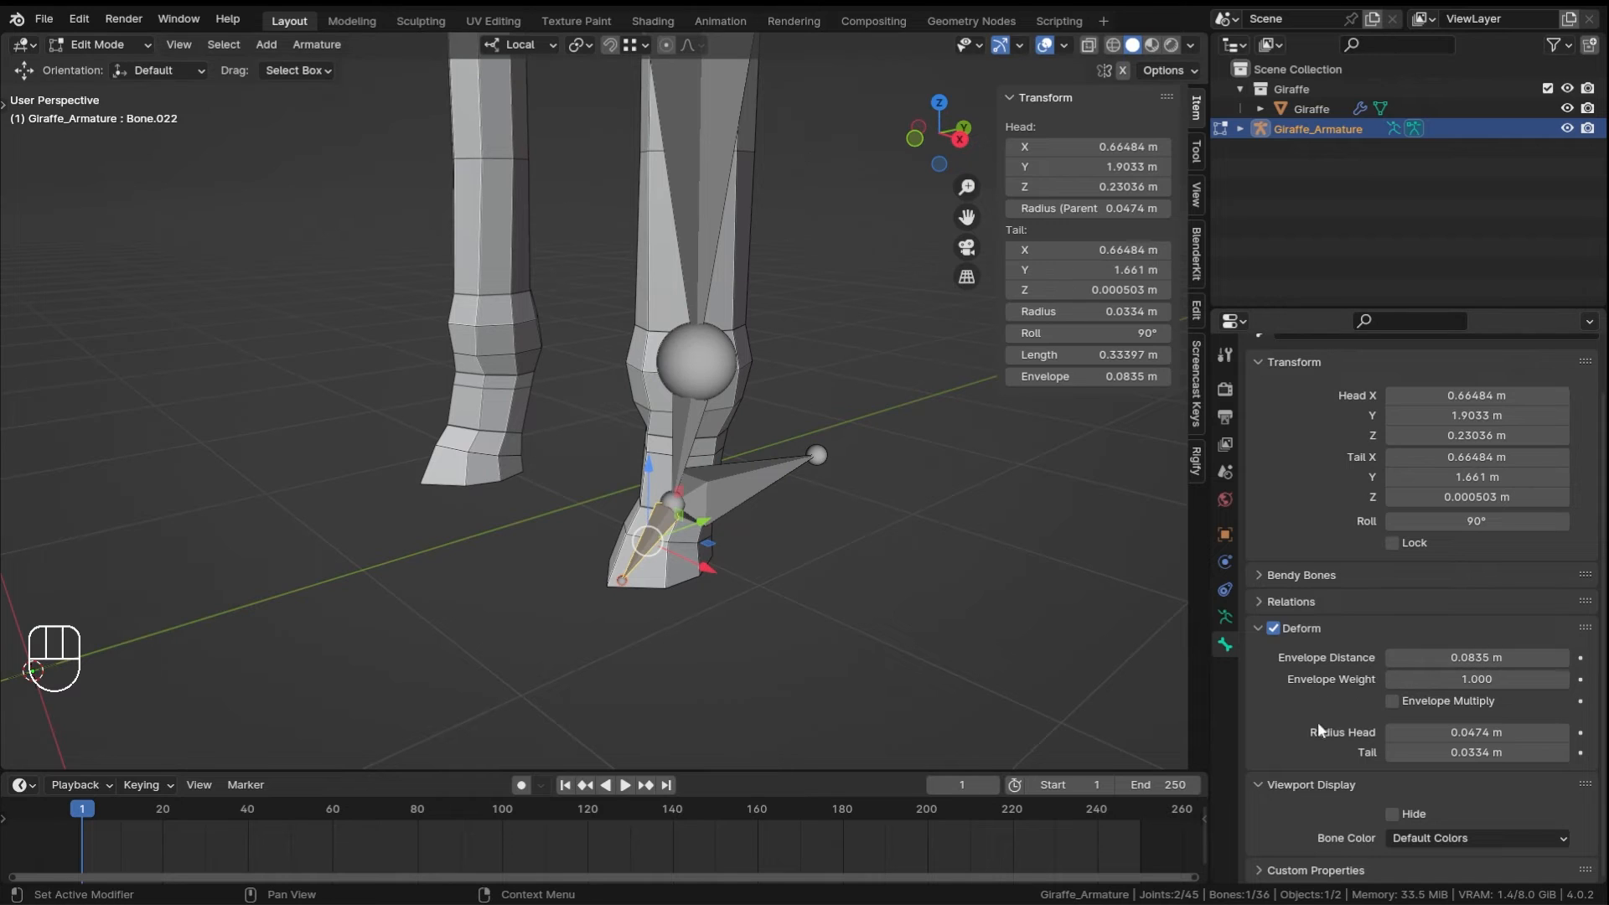
left_click(1291, 602)
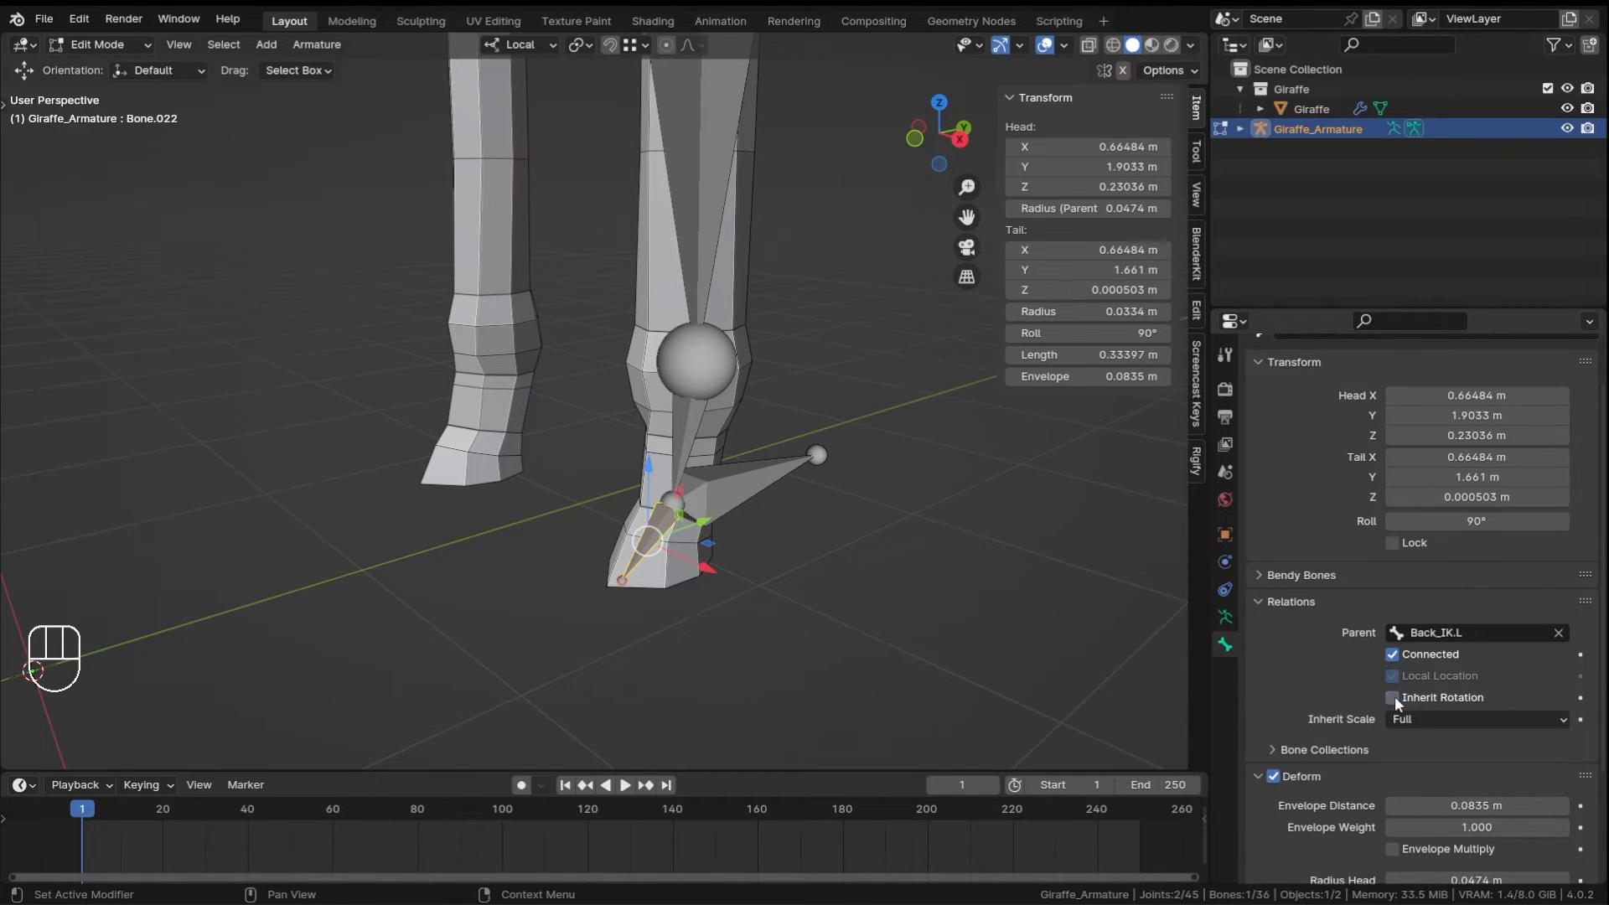
- Check the Relations settings of the left front hoof bone Bone.018
middle_click_drag(808, 384, 448, 486, "ctrl")
middle_click_drag(448, 486, 571, 450, "shift")
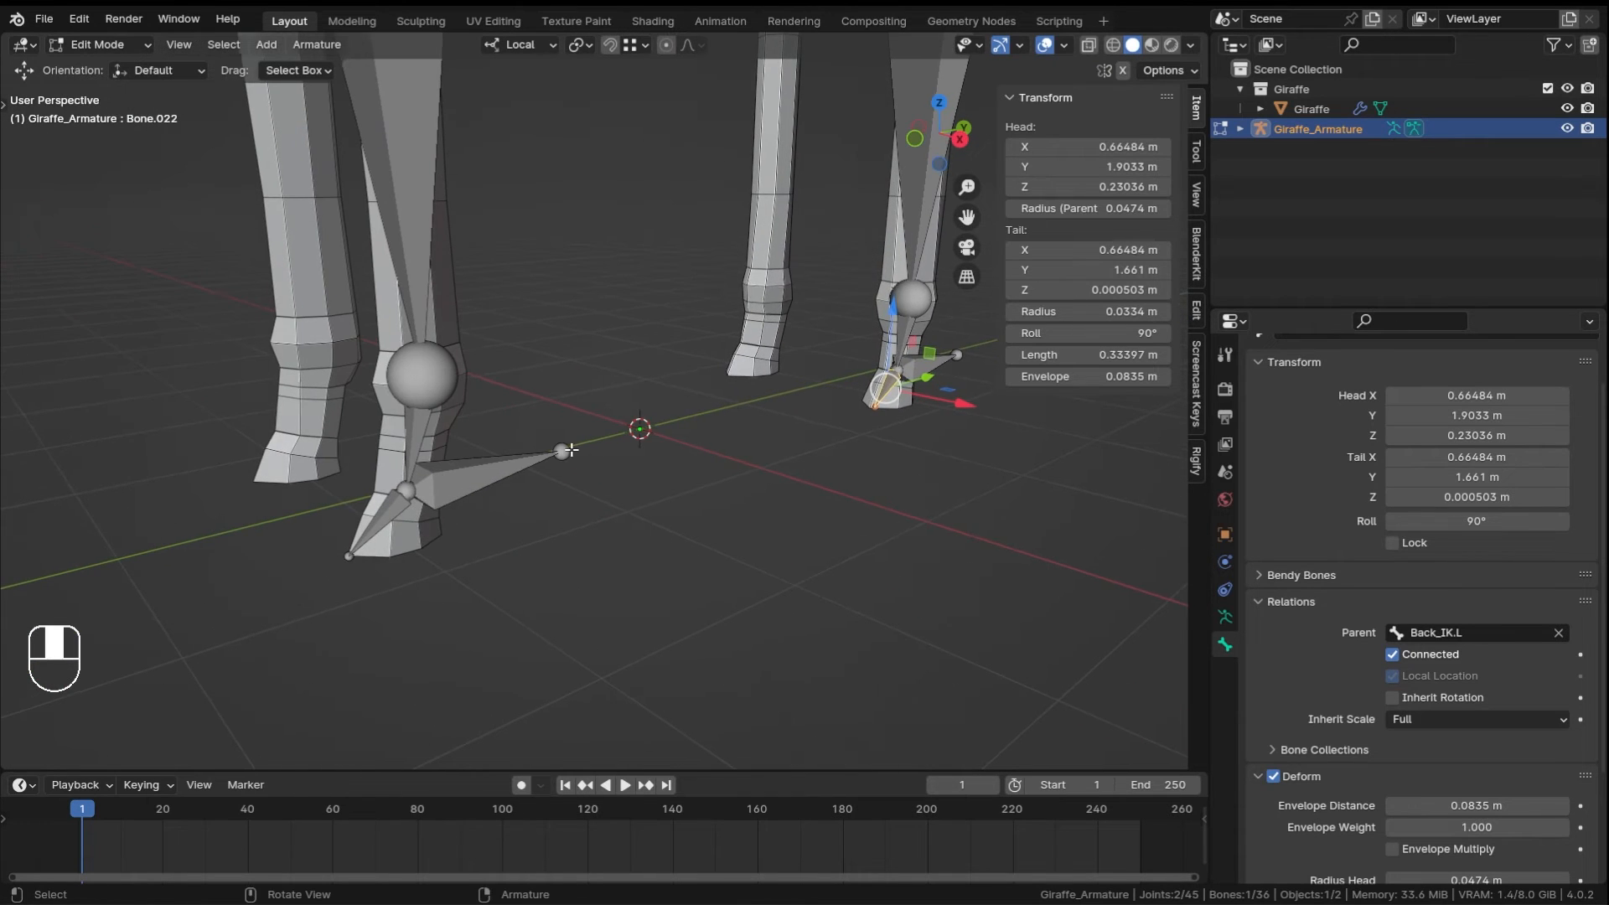
left_click(404, 516)
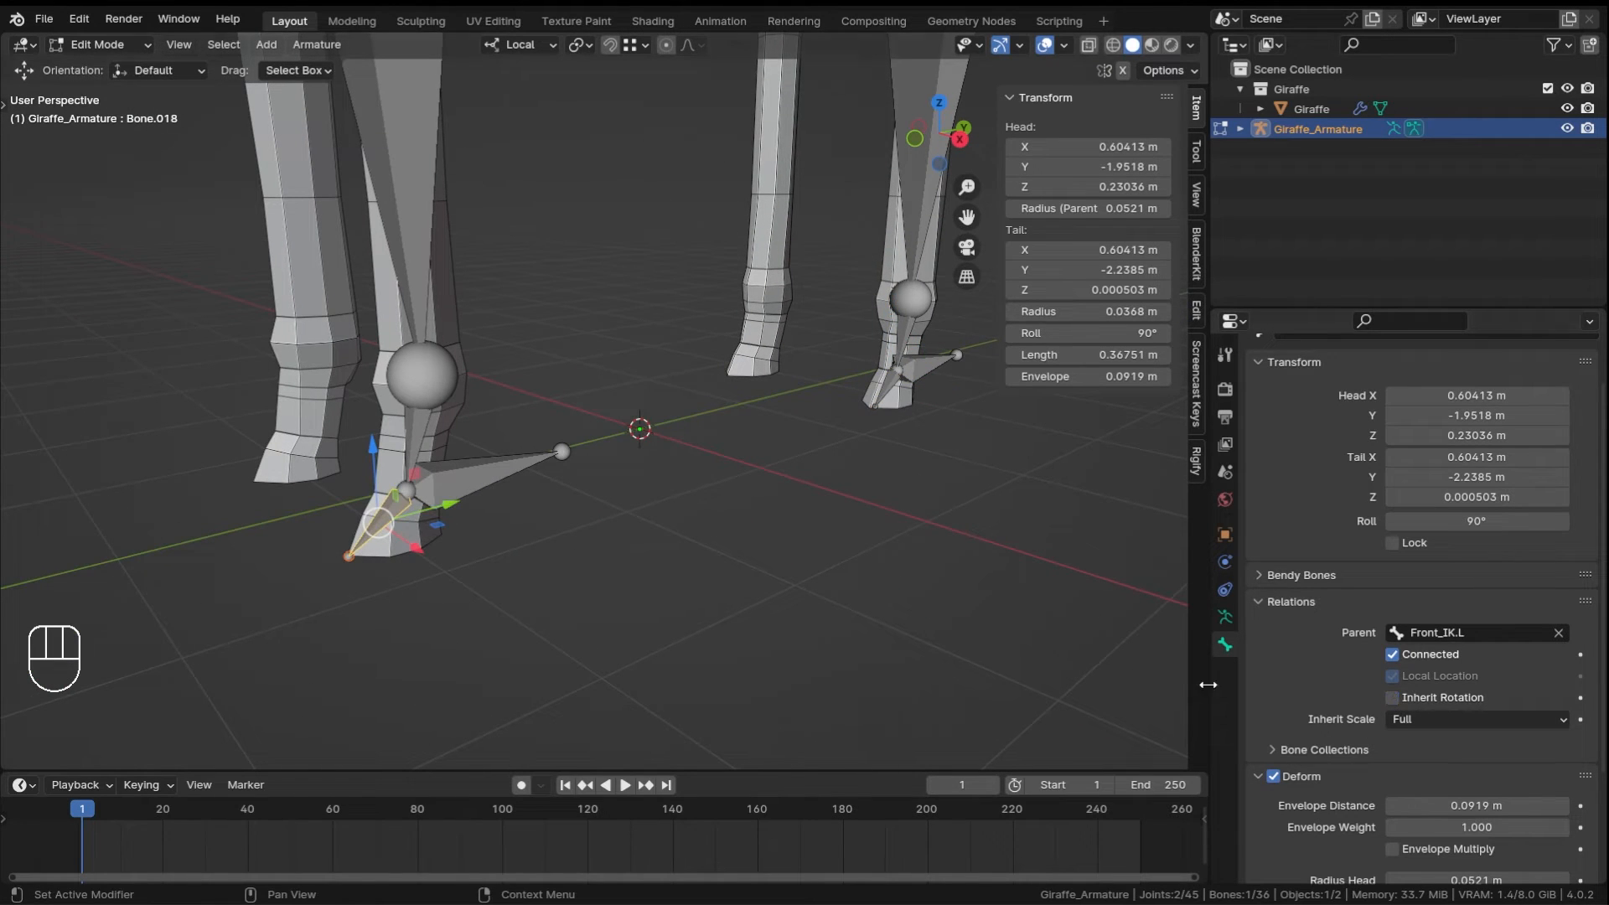
scroll(704, 403, "down", 2)
- Disable Deform on the leg target bones FrontLeg_Target.L and BackLeg_Target.L
middle_click_drag(702, 403, 600, 403)
left_click(565, 453)
middle_click_drag(838, 502, 755, 478, "shift")
scroll(1291, 771, "down", 4)
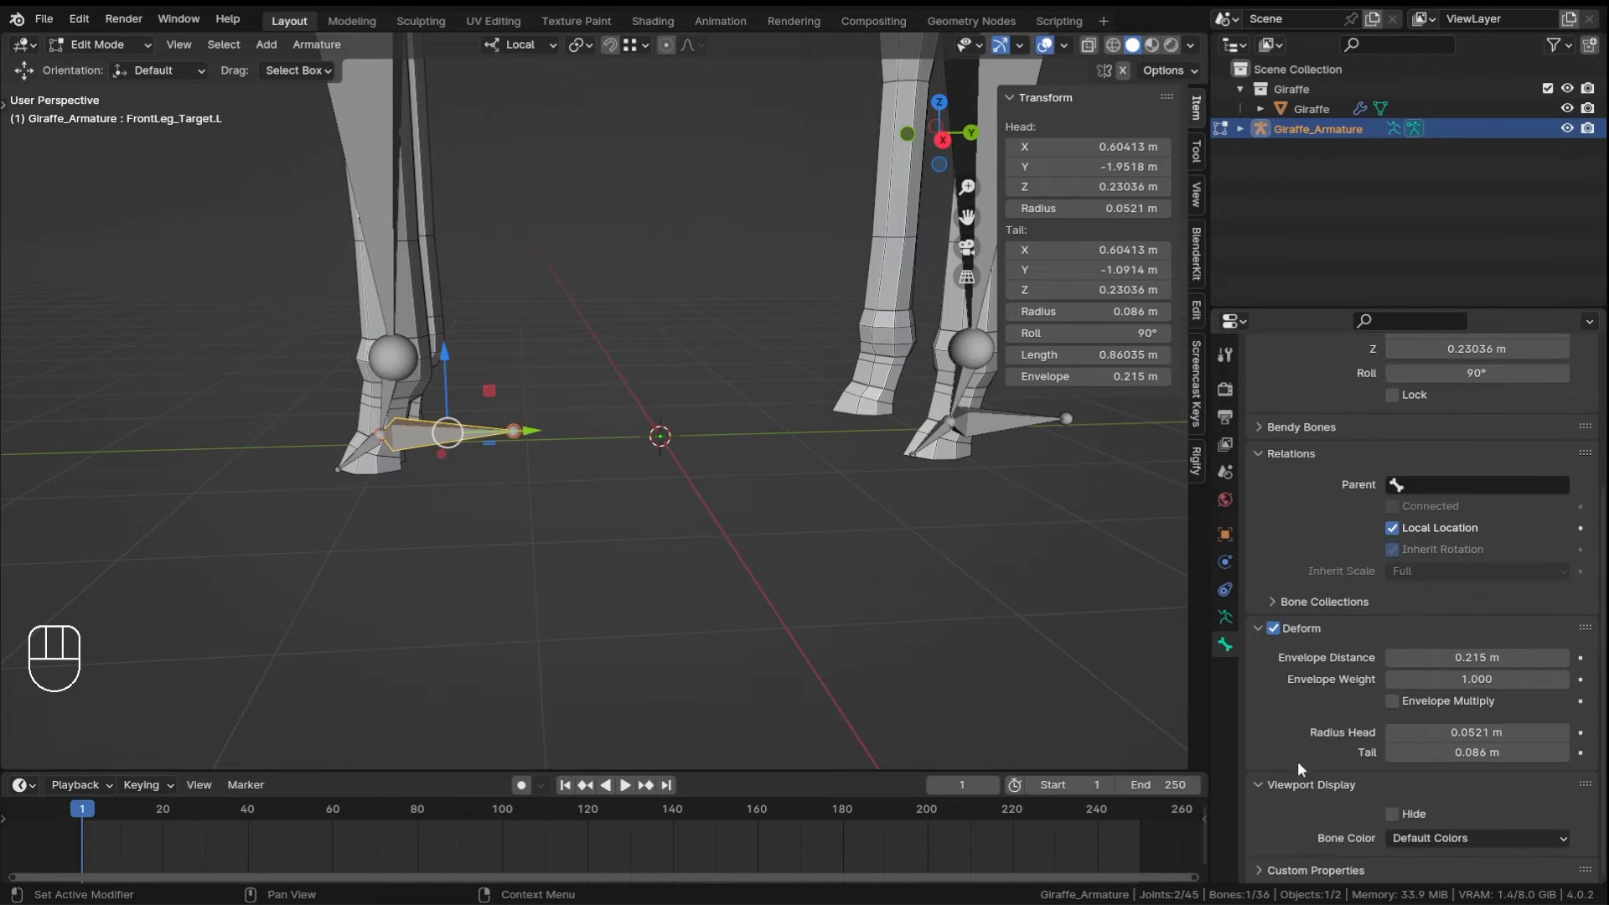
middle_click_drag(1027, 419, 750, 469, "shift")
left_click(748, 469)
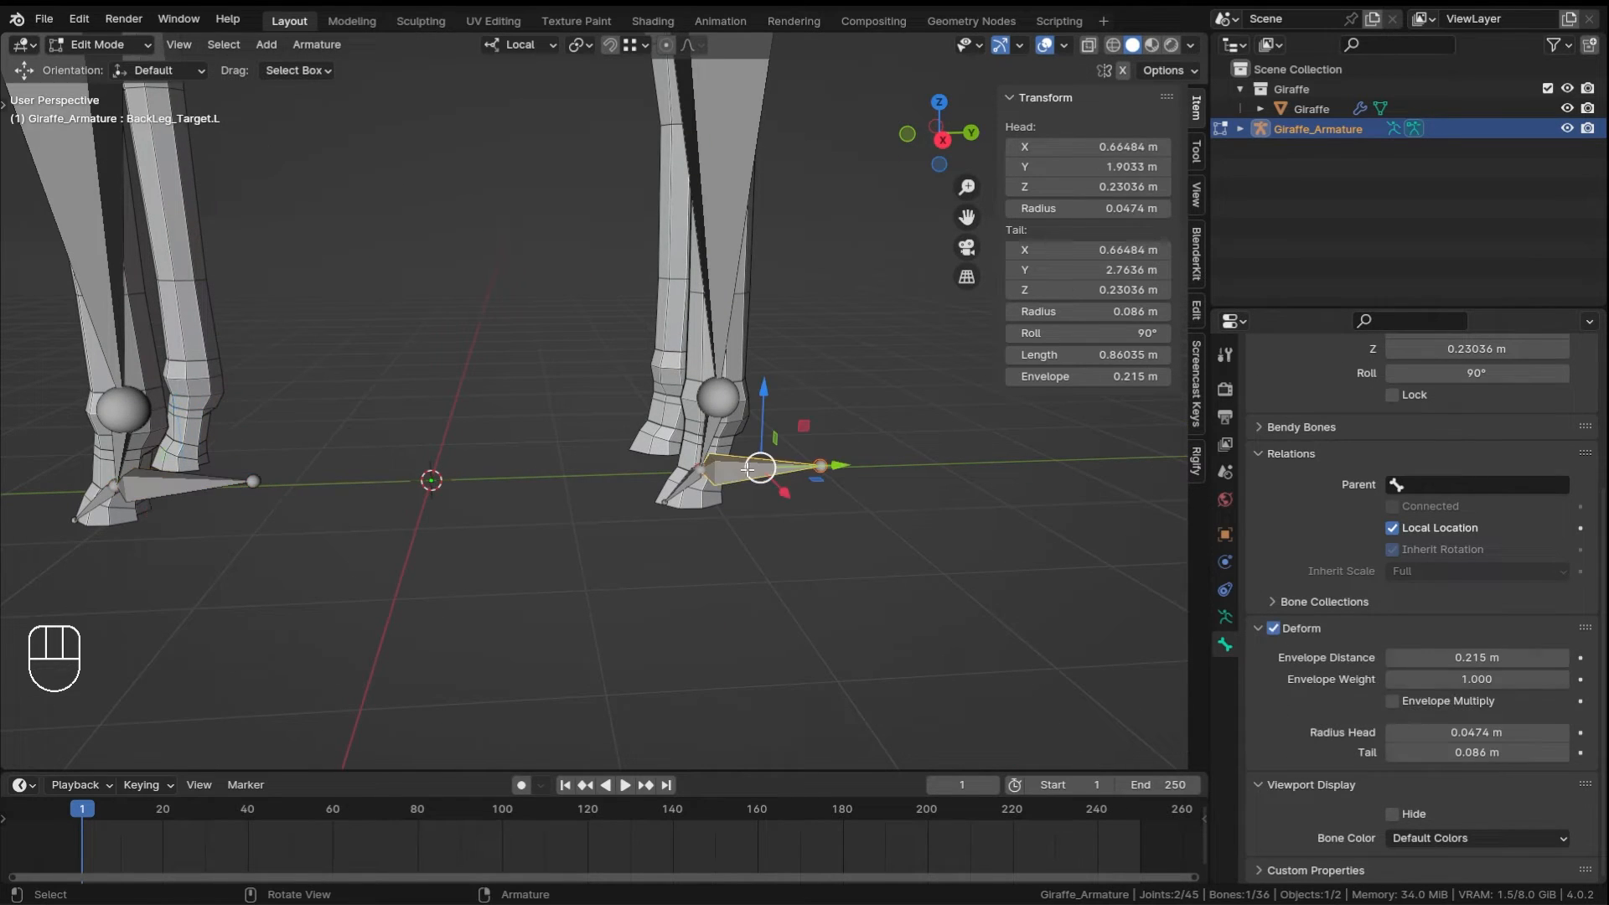
left_click(1273, 629)
- Disable Deform on the pole bones BackLeg_Pole.L and FrontLeg_Pole.L
middle_click_drag(574, 347, 643, 555, "ctrl")
left_click(643, 555)
left_click(1273, 628)
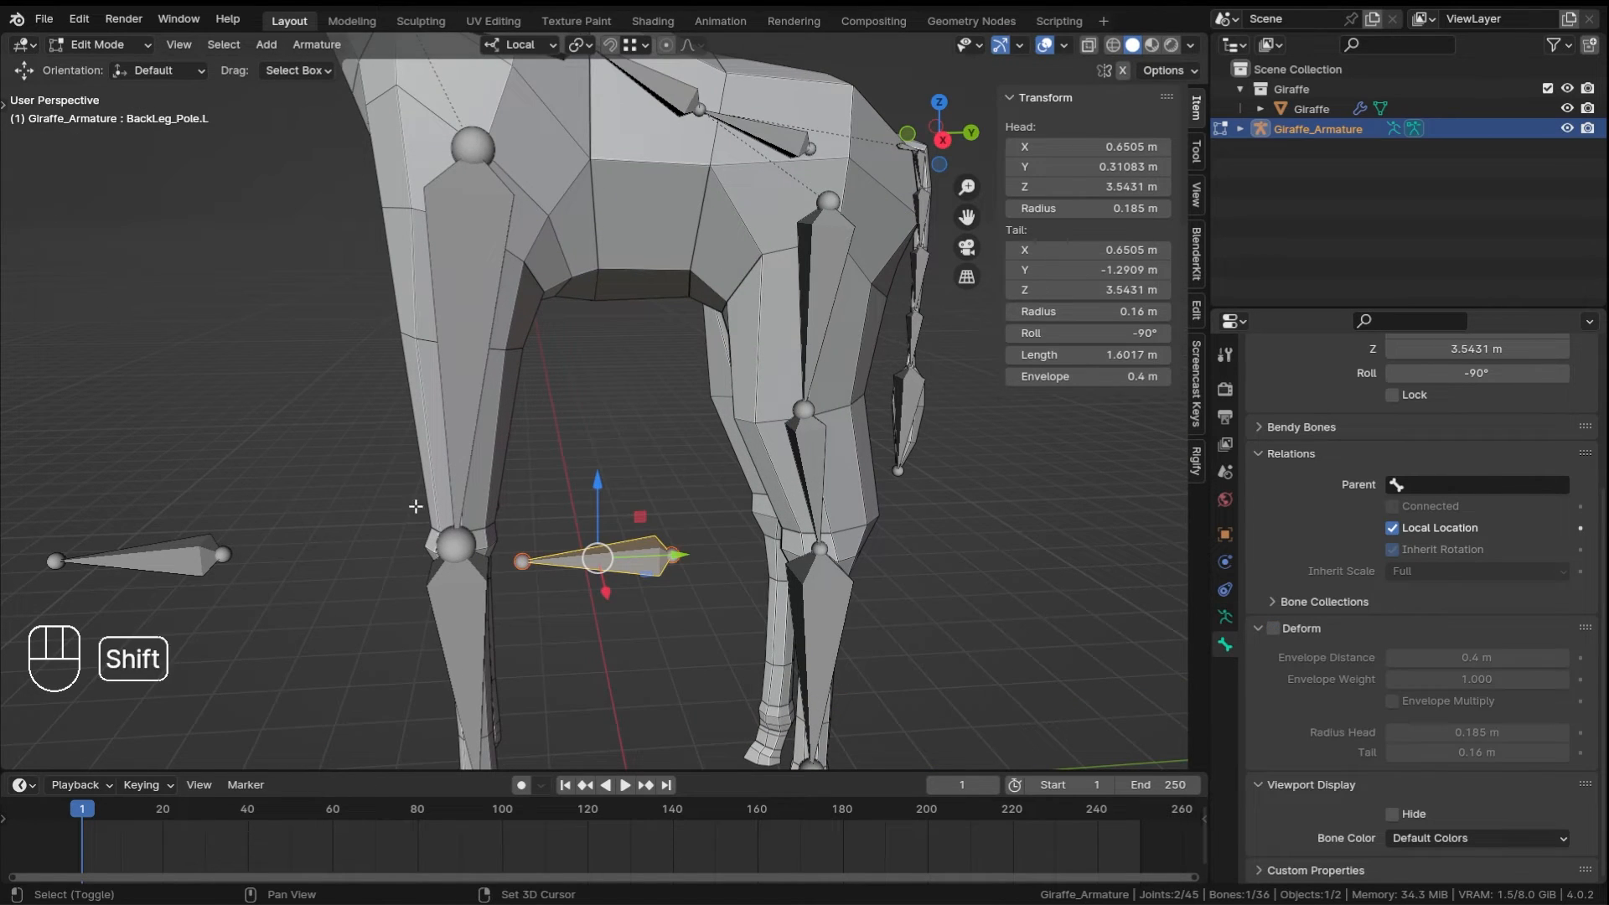
middle_click_drag(148, 553, 430, 505, "shift")
left_click(436, 505)
left_click(1275, 629)
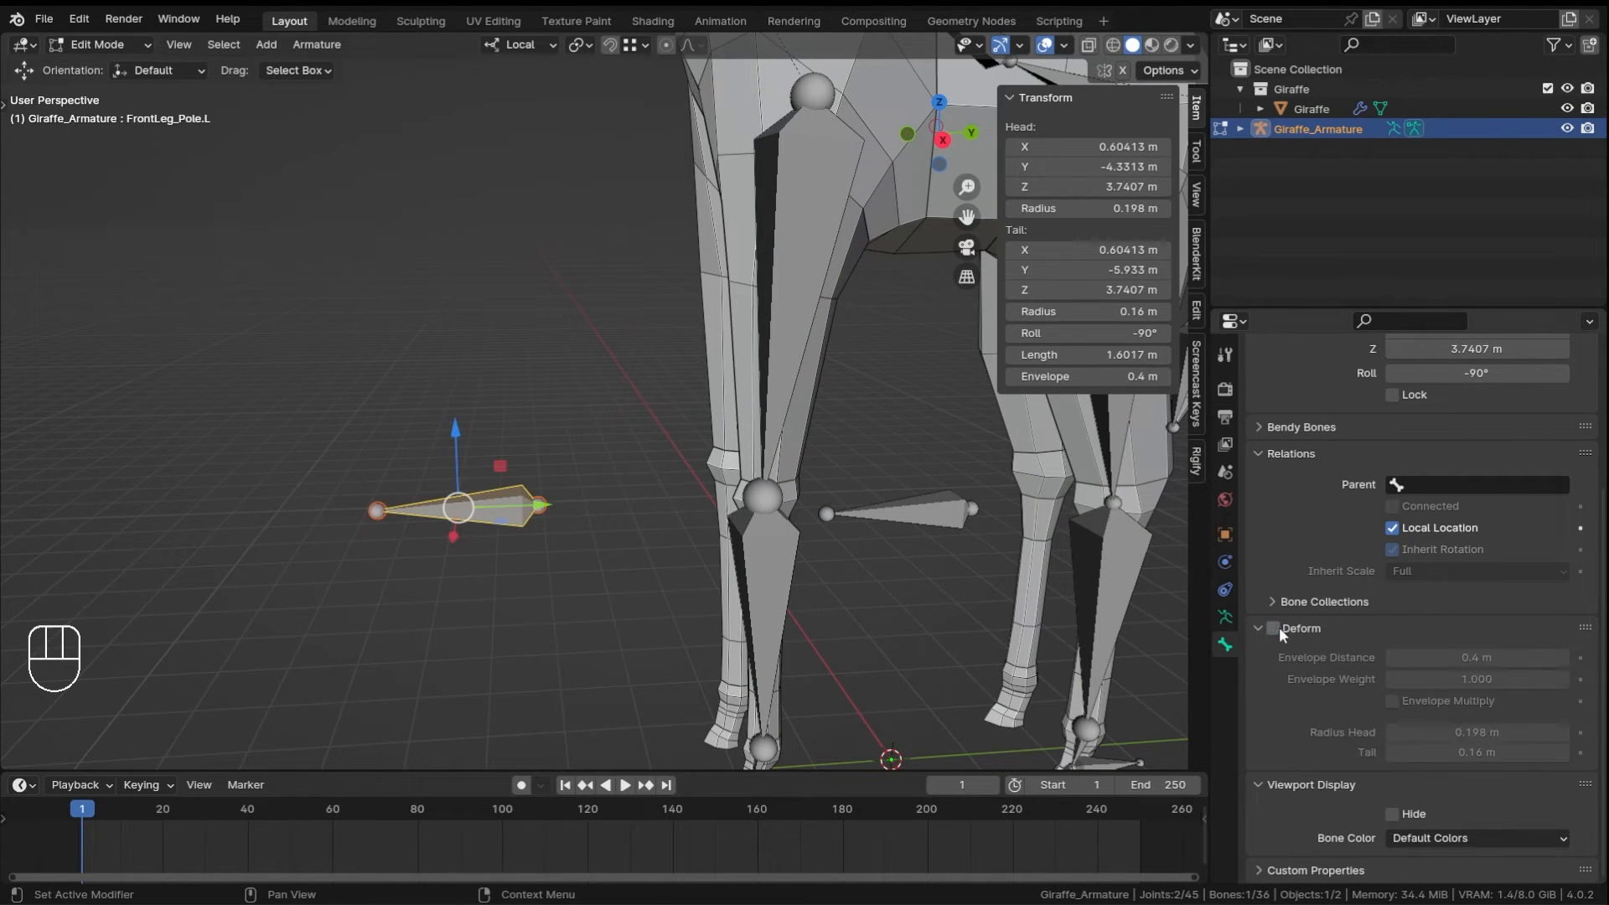
middle_click_drag(758, 378, 584, 506, "ctrl")
middle_click_drag(633, 589, 836, 384, "ctrl")
key("ctrl+Tab")
key("a")
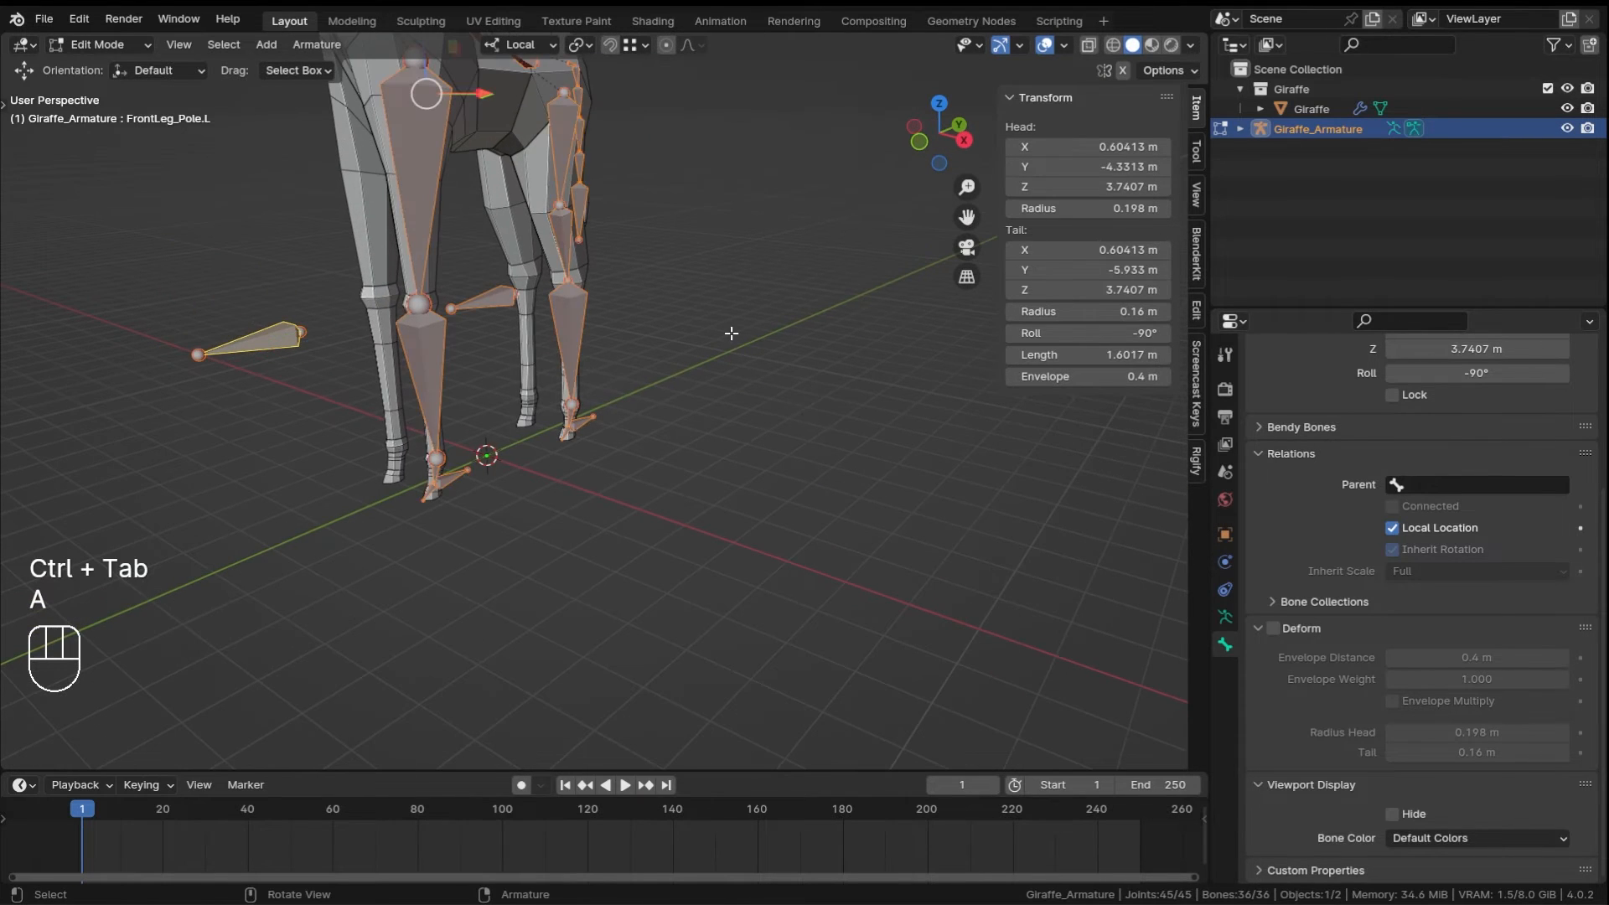
middle_click_drag(732, 334, 764, 392, "shift")
middle_click_drag(838, 578, 731, 289, "shift")
middle_click_drag(712, 570, 697, 330, "ctrl")
middle_click_drag(689, 713, 693, 562, "shift")
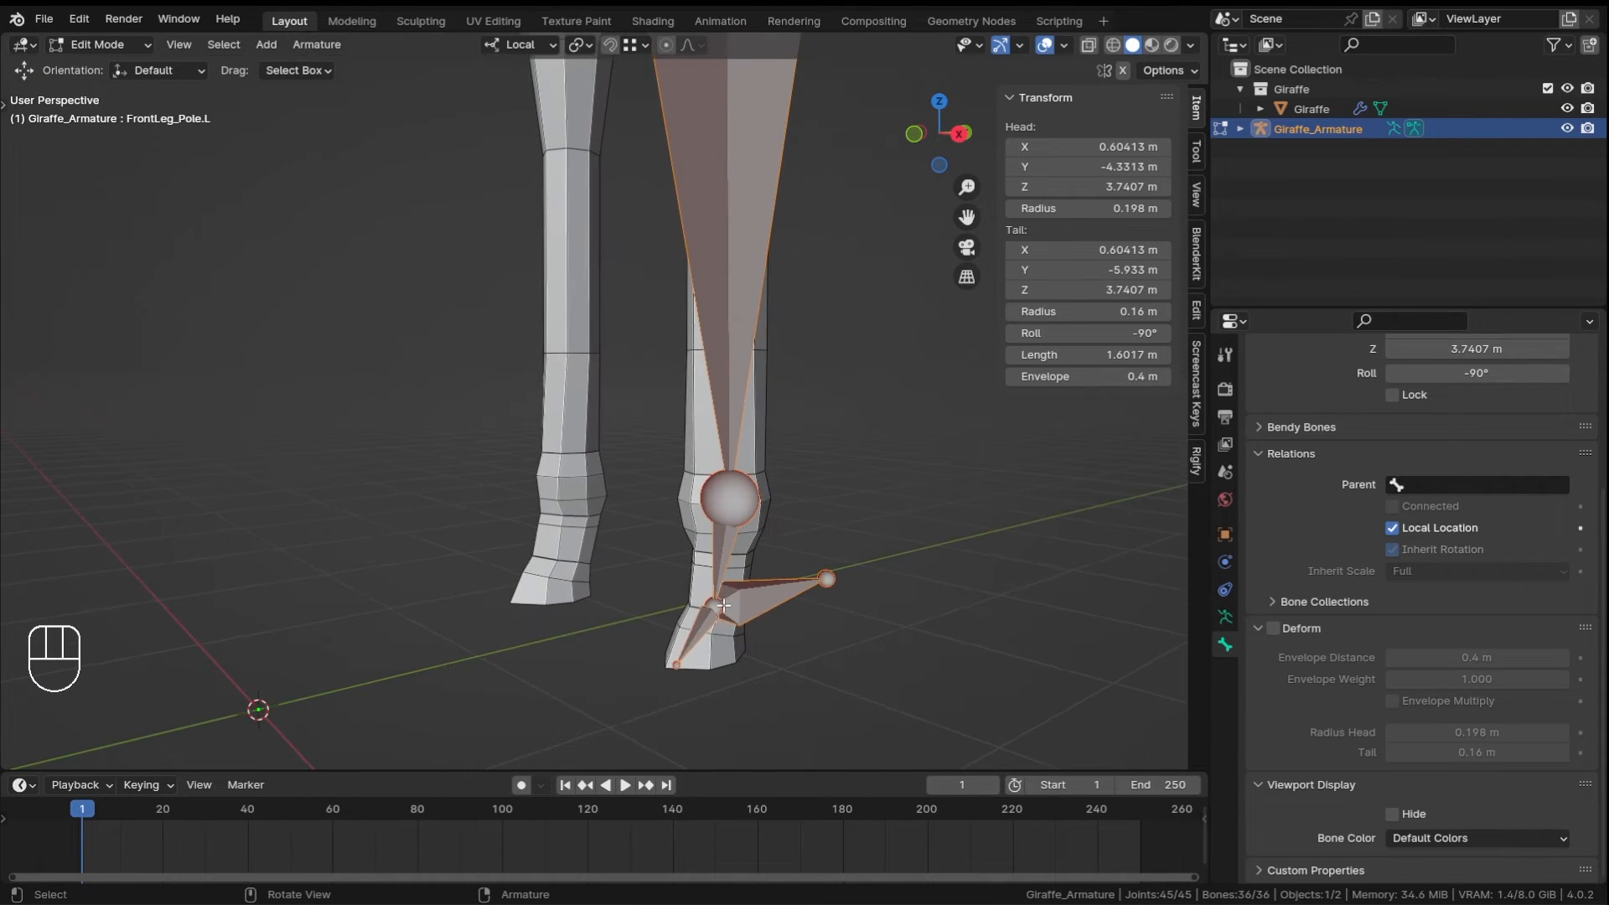
- Rename the left back hoof bone Bone.022 as Feet_Back.L
left_click(699, 630)
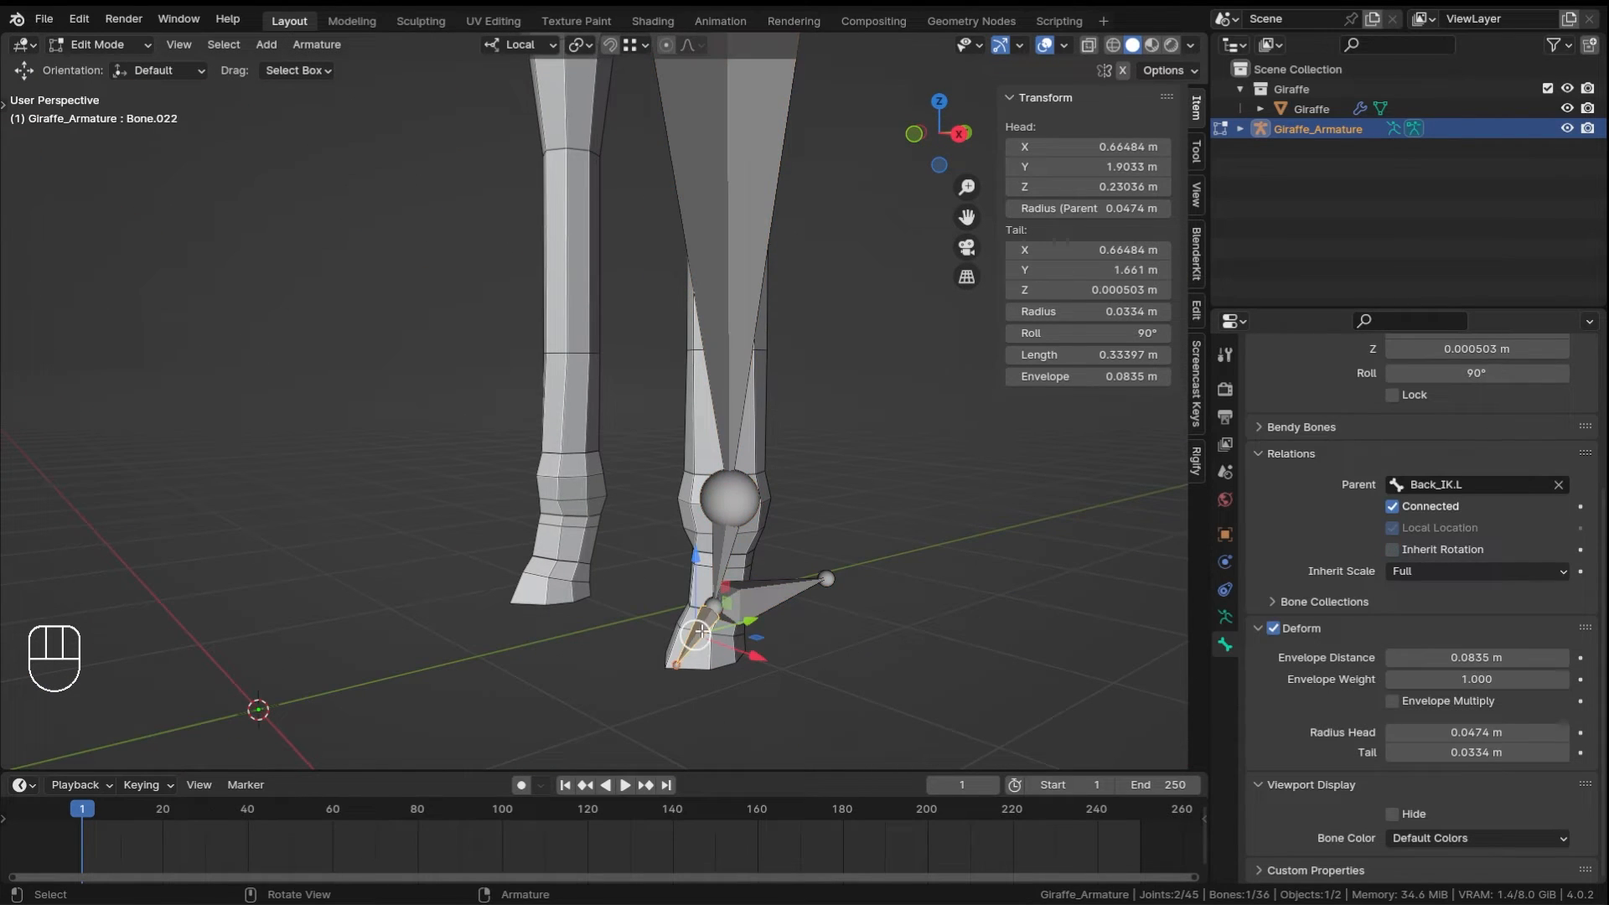
left_click(1225, 617)
left_click(1225, 642)
scroll(1321, 405, "up", 6)
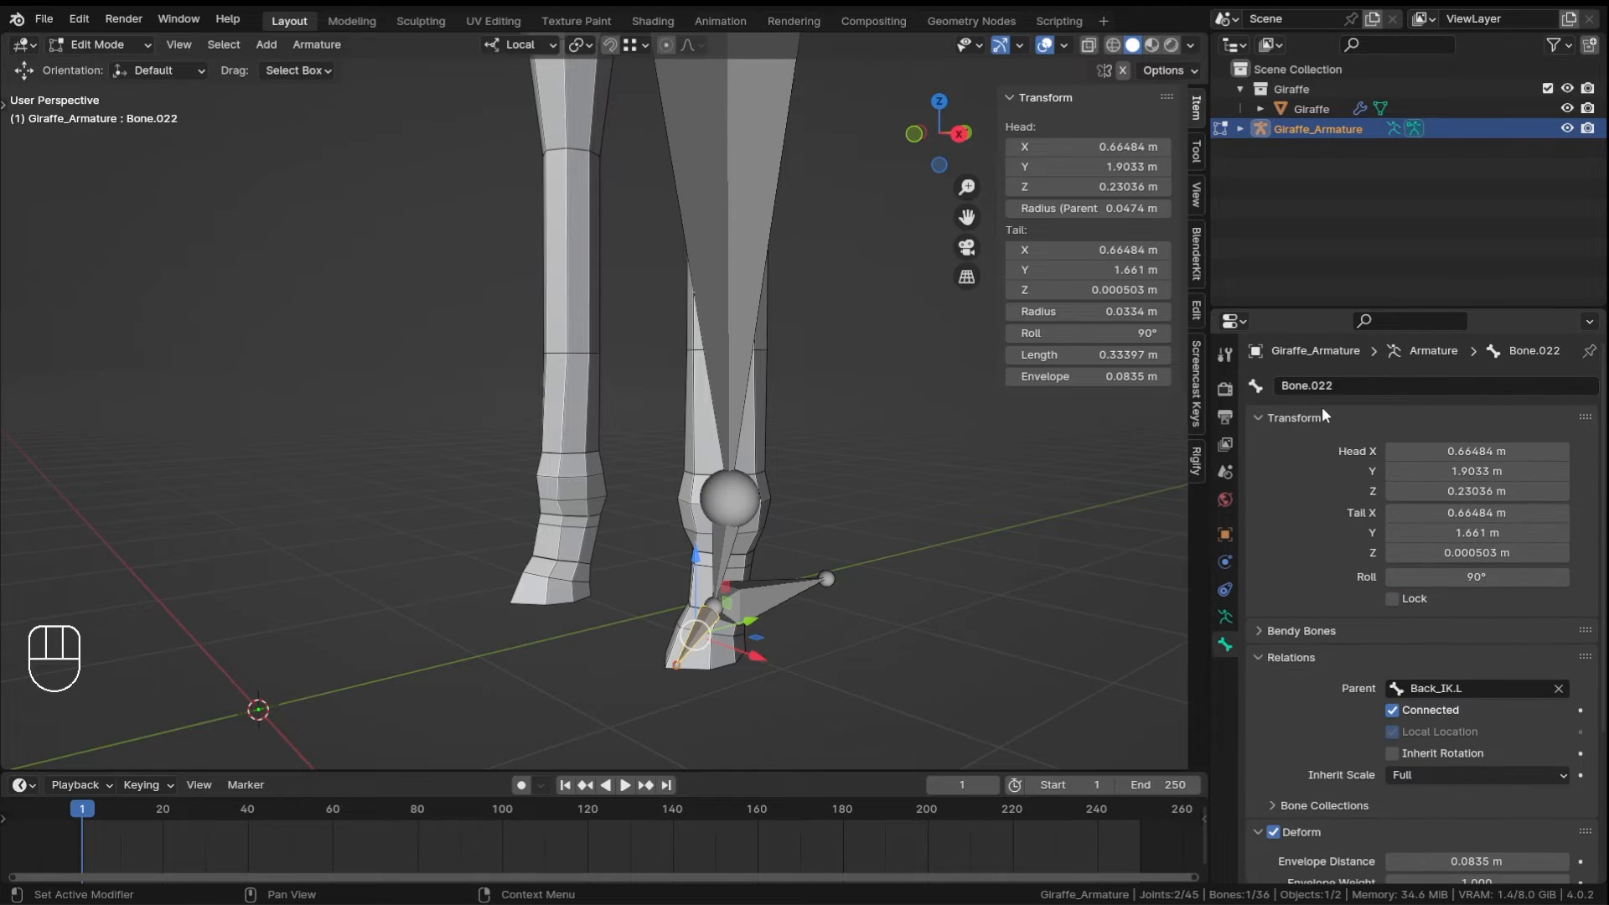
middle_click_drag(682, 445, 677, 523, "ctrl")
middle_click_drag(677, 523, 754, 536)
middle_click_drag(754, 654, 734, 481, "shift")
left_click(1318, 385)
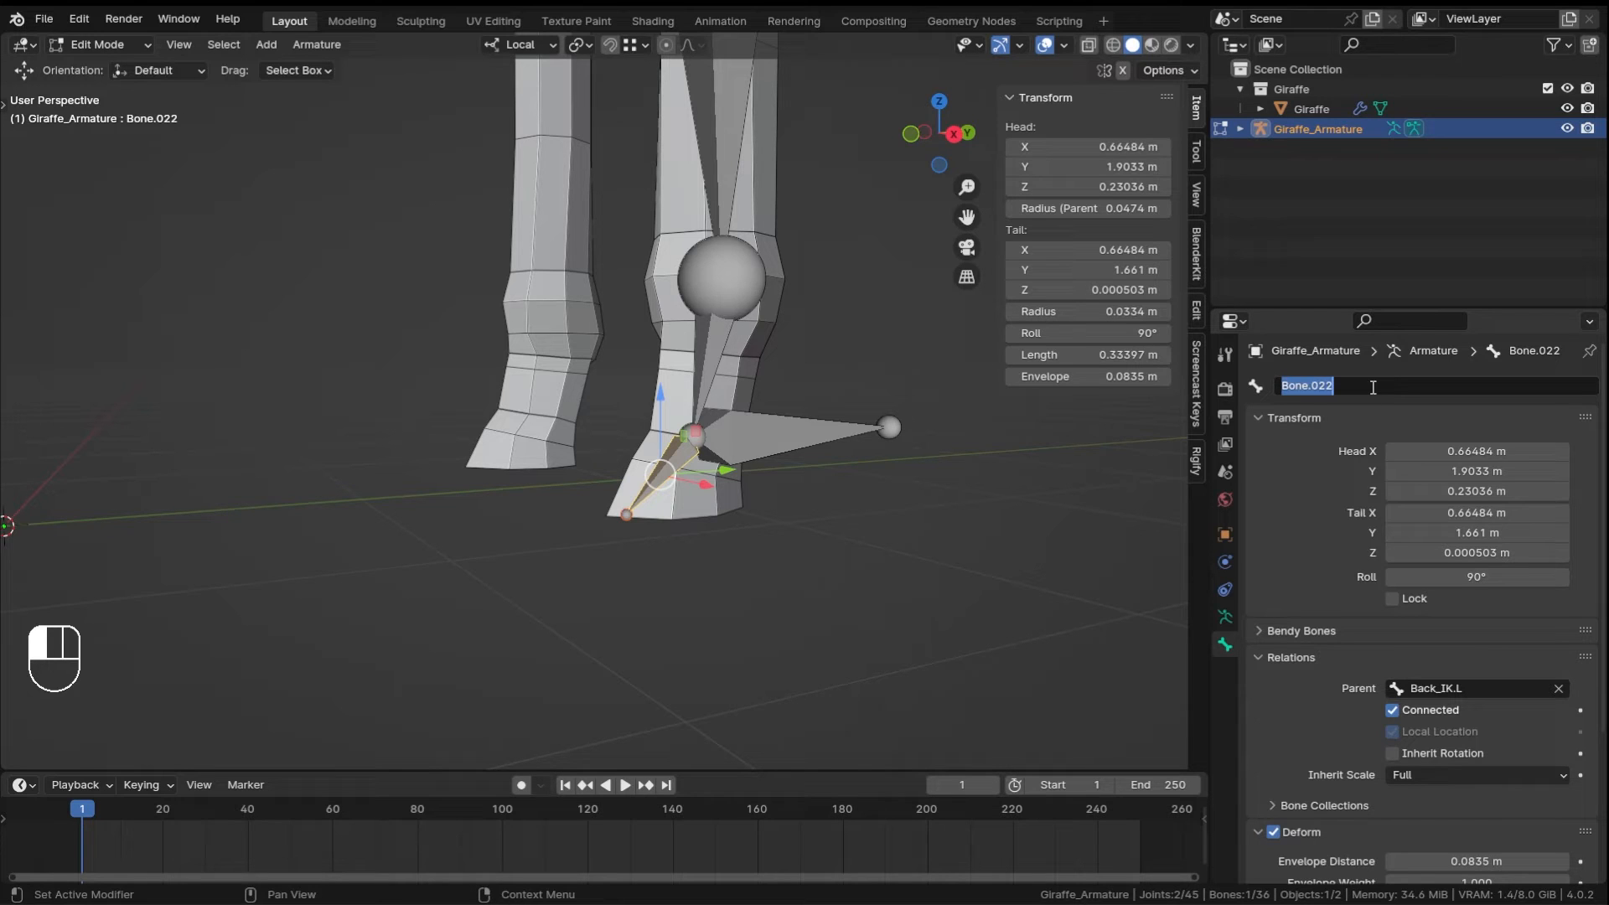
type("F")
key("shift")
type("eet_Back.L")
key("Return")
- Reuse the back hoof bone's name to rename the left front hoof bone Bone.018 as Feet_Front.L
scroll(1370, 386, "down", 1)
double_click(1364, 352)
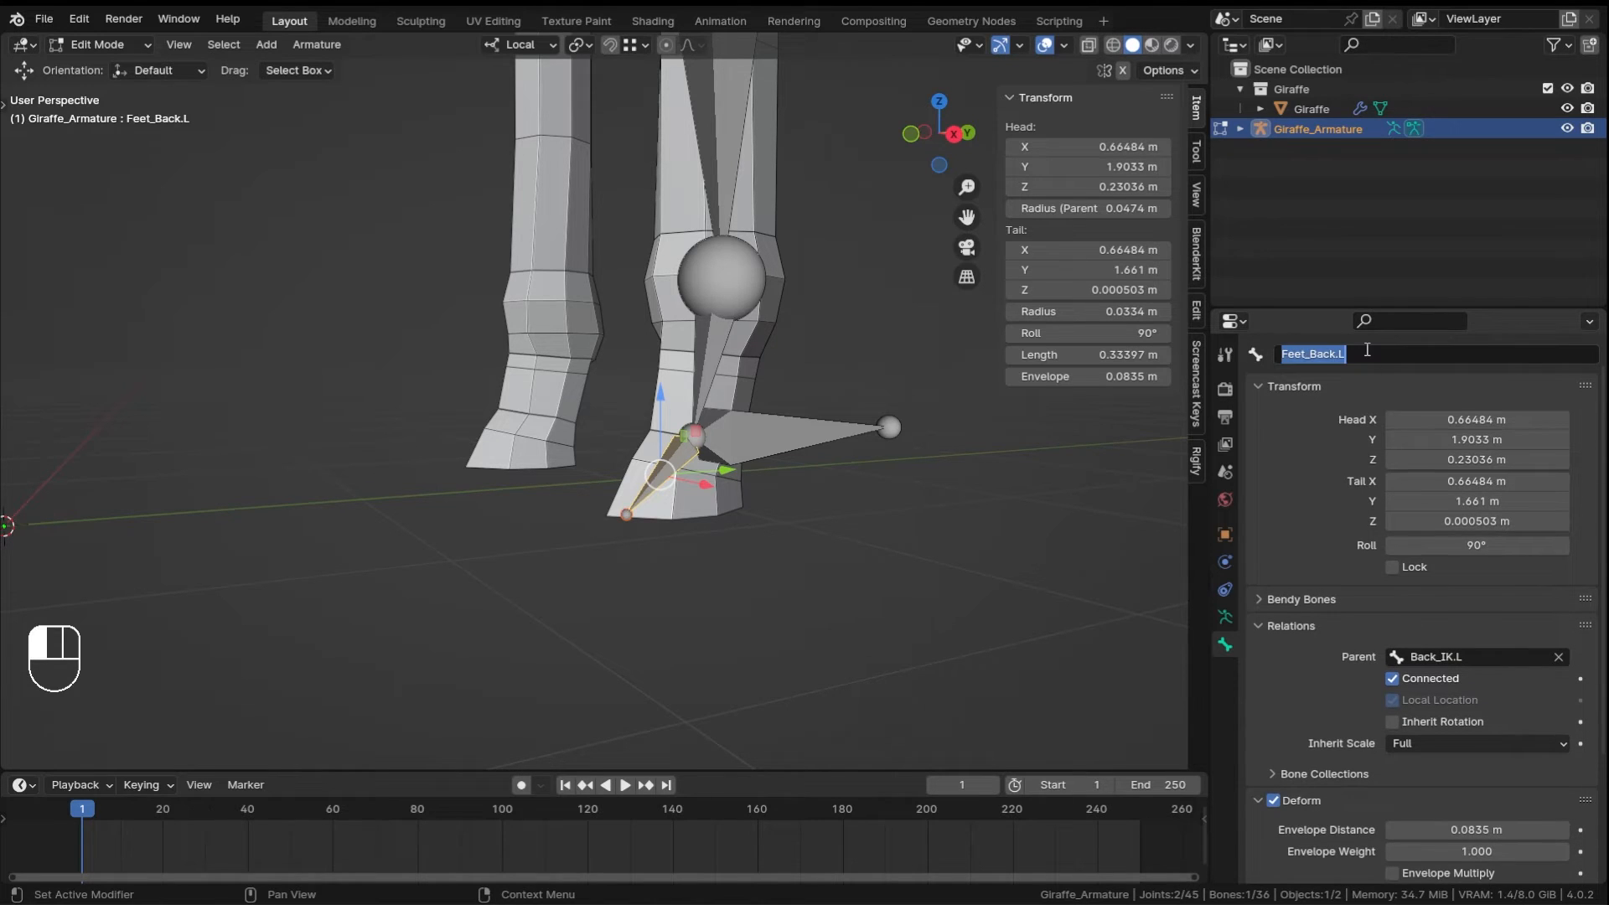
key("ctrl+c")
left_click(786, 382)
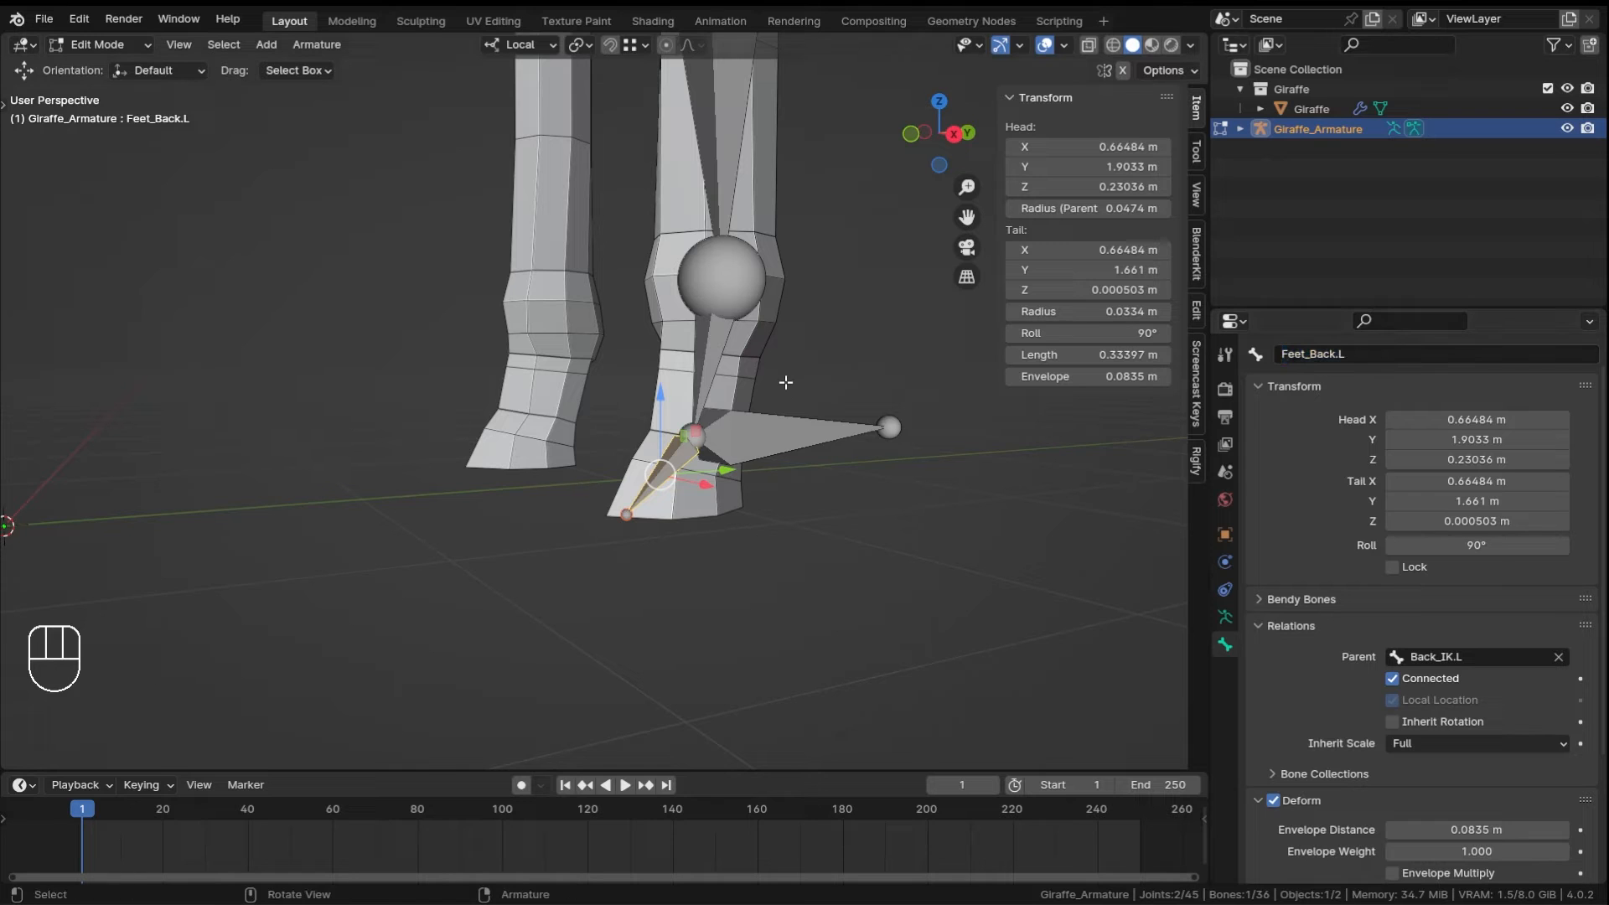
scroll(563, 455, "down", 5)
middle_click_drag(564, 456, 745, 509, "shift")
left_click(691, 483)
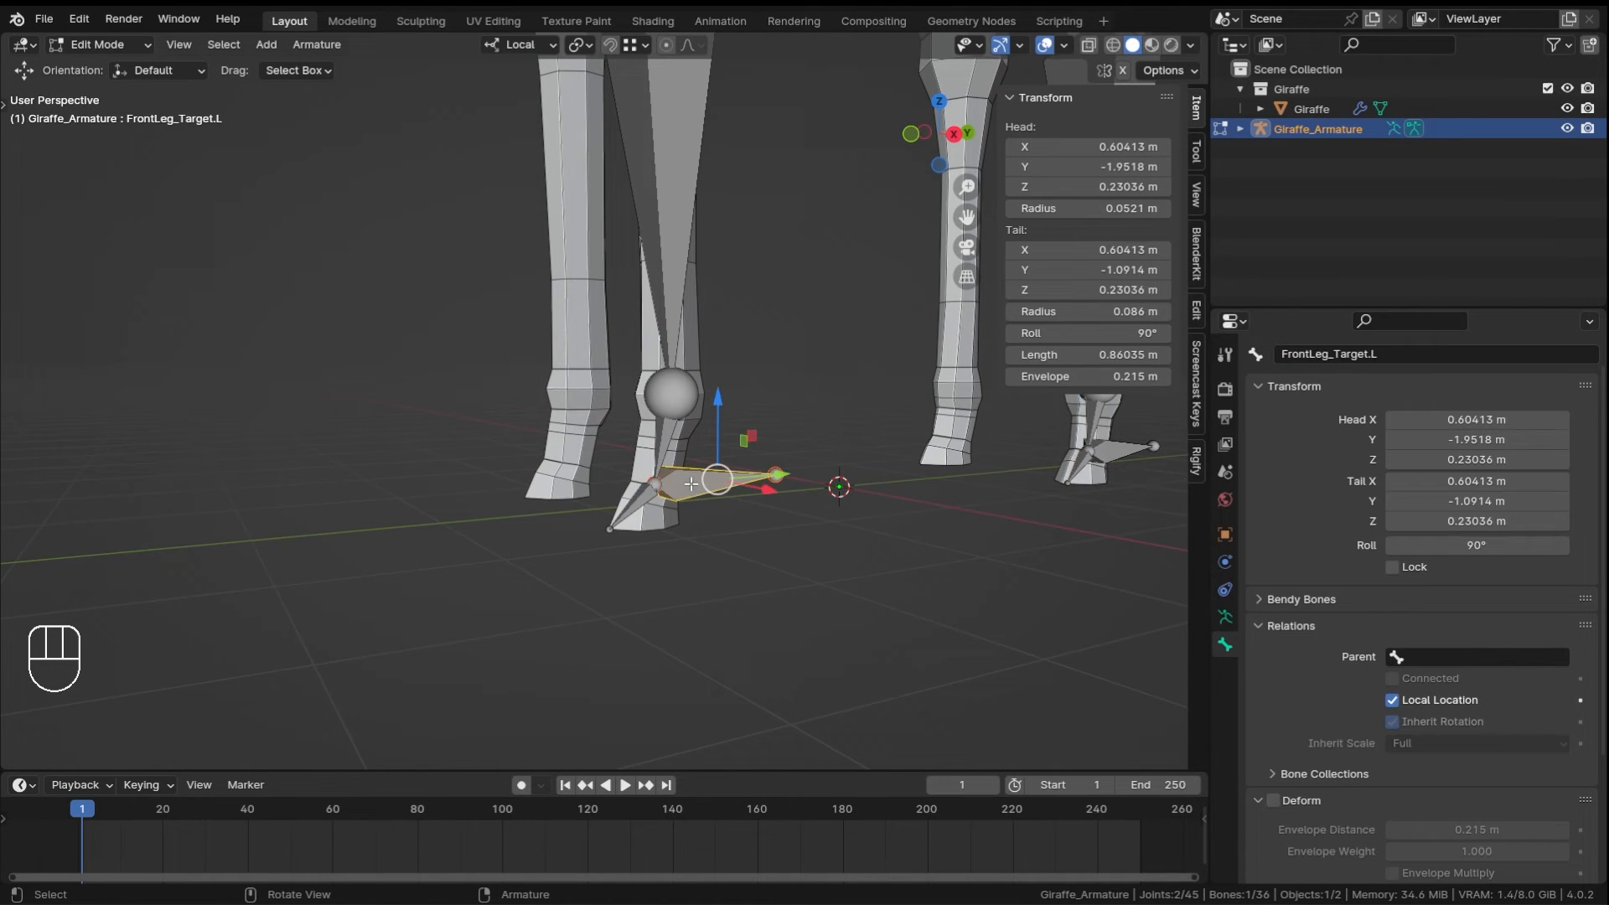
left_click(648, 497)
left_click(1350, 355)
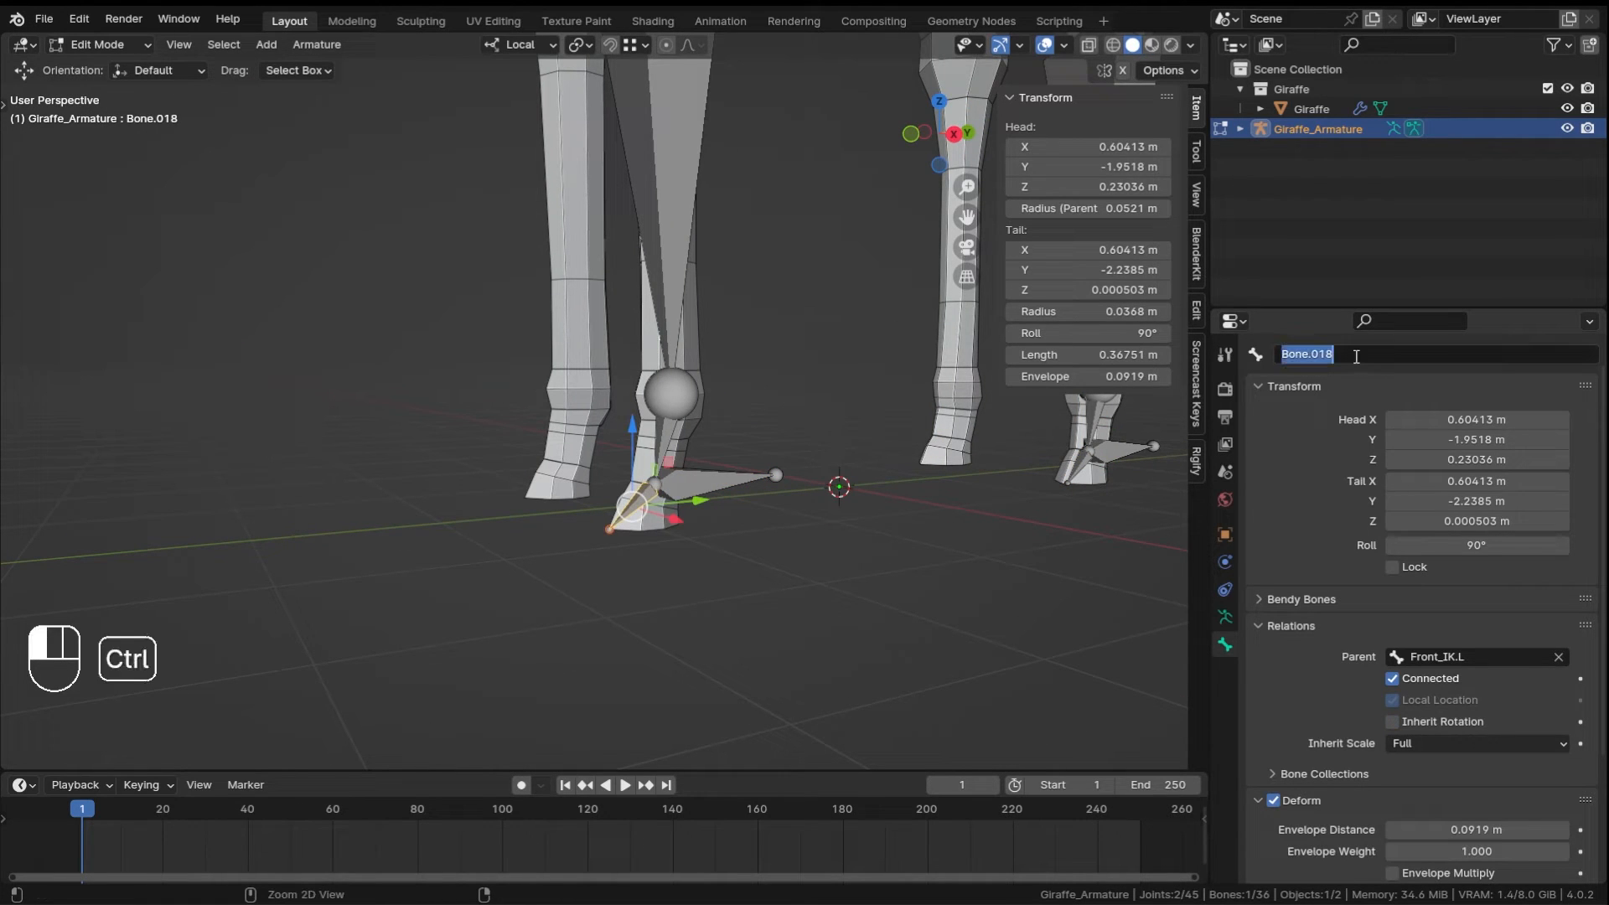
key("ctrl+v")
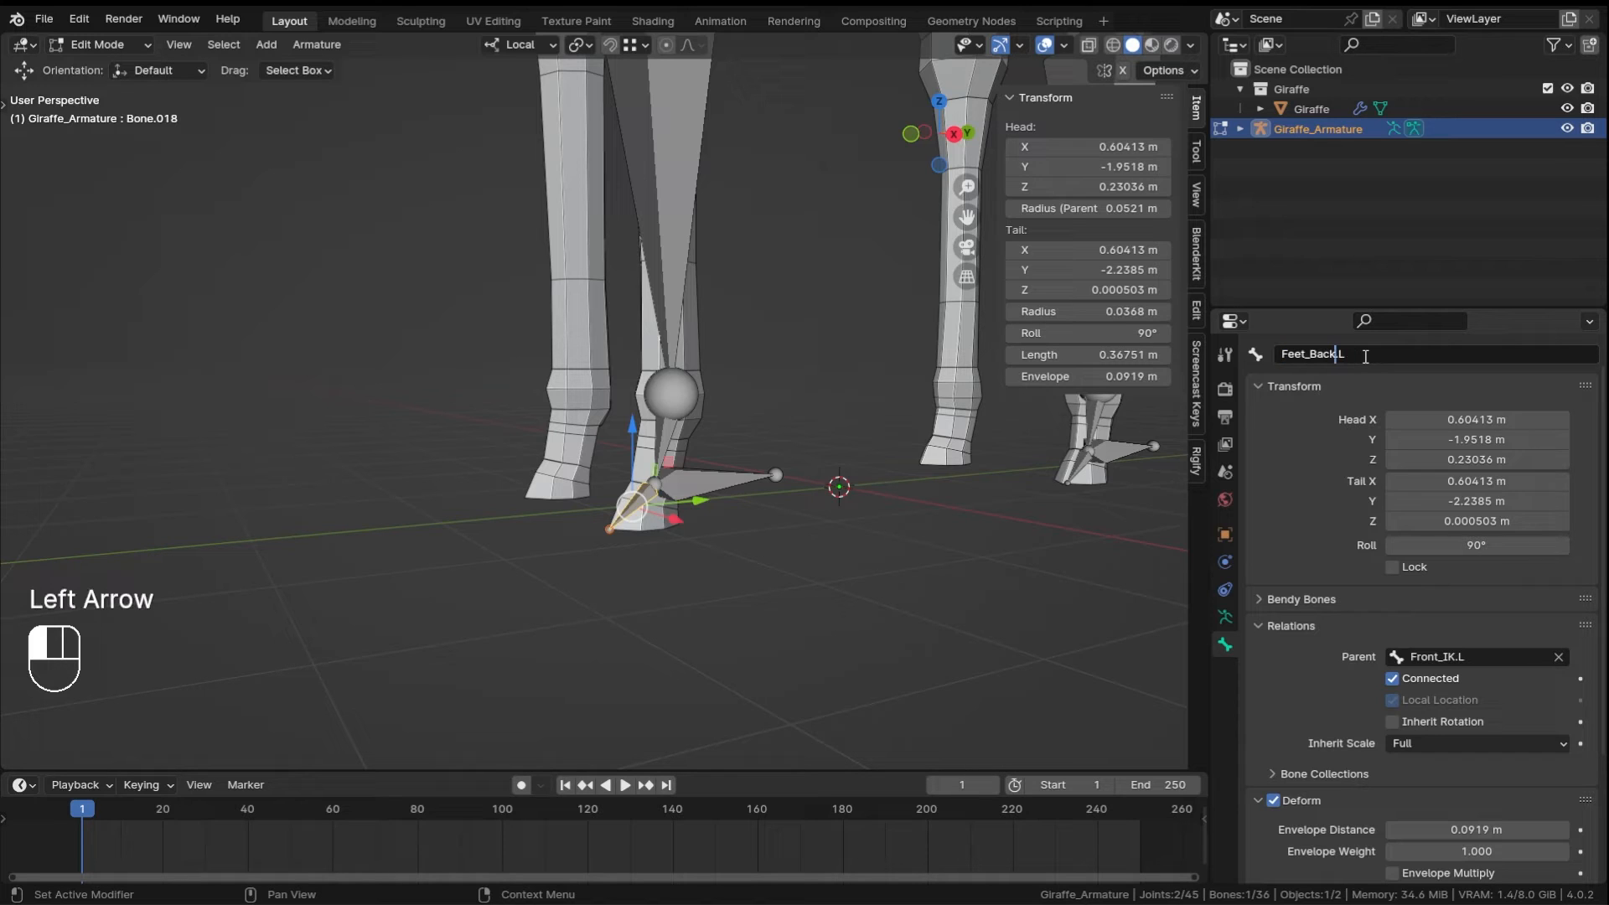
key("BackSpace")
key("BackSpace")
key("BackSpace")
key("BackSpace")
type("Front")
key("Return")
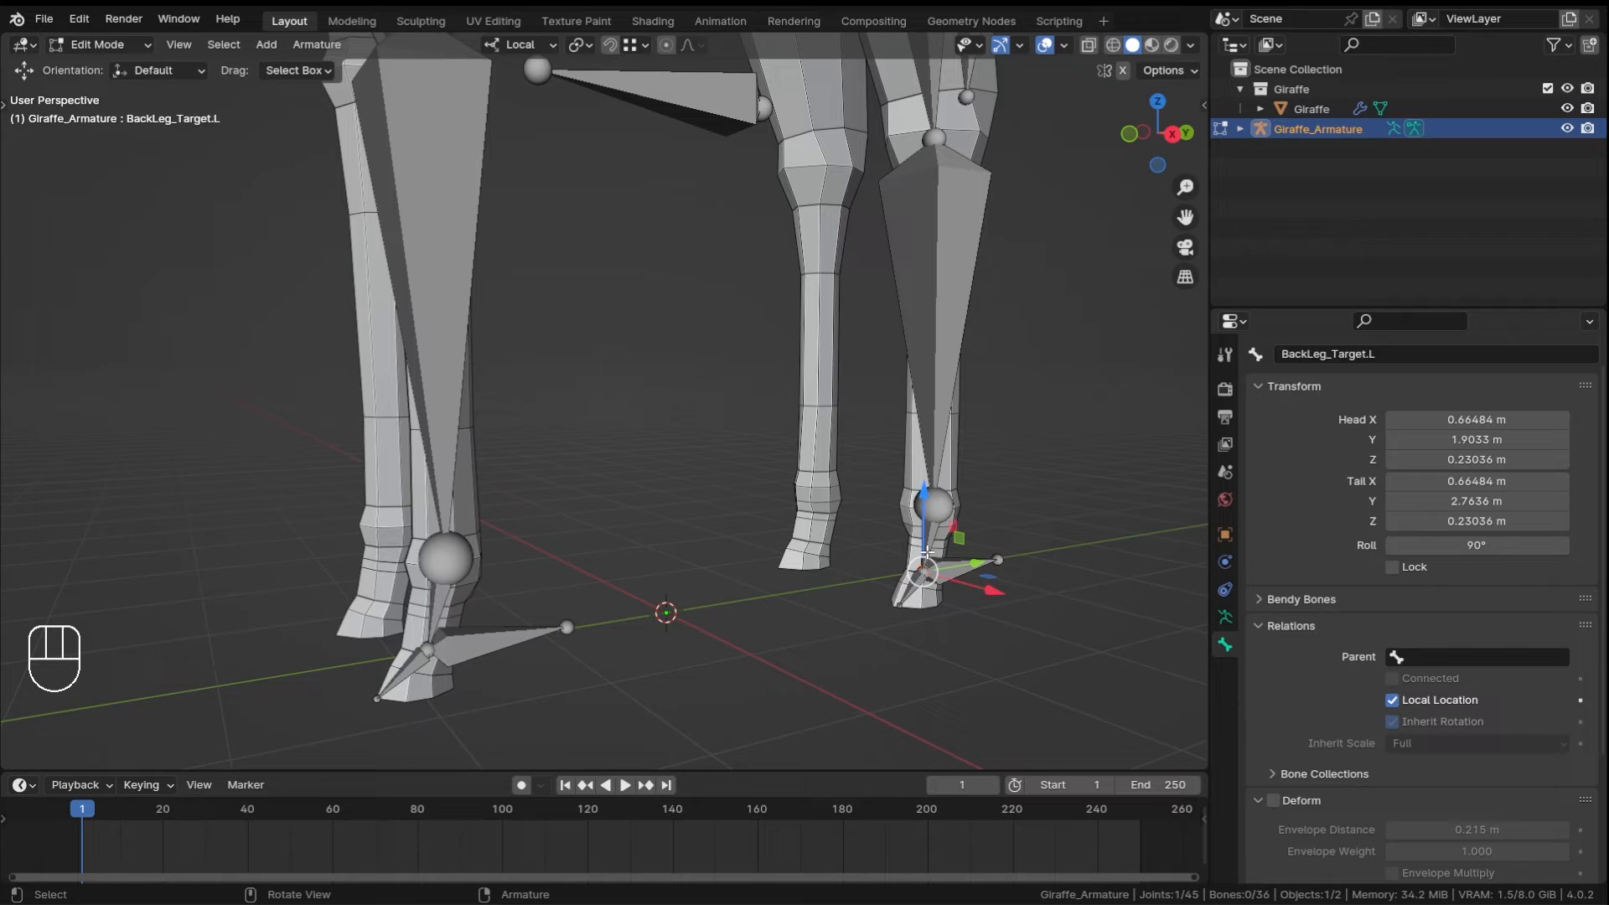
- Check the names of the lower left back-leg bones Back_IK.L and Leg_5.L
left_click(912, 589)
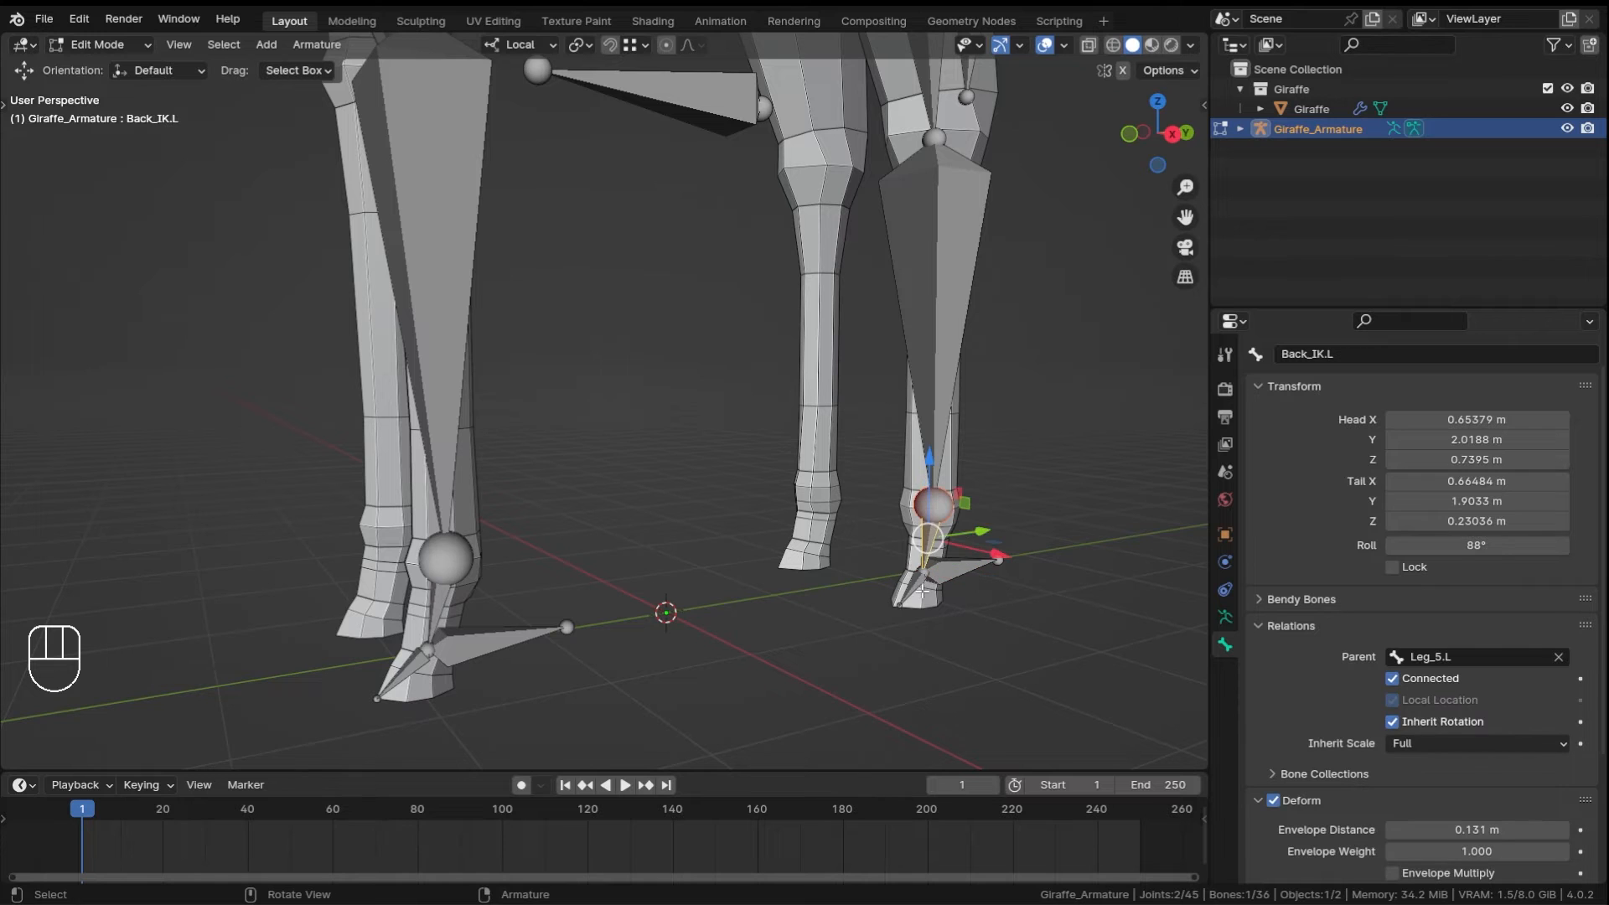
left_click(946, 462)
middle_click_drag(959, 329, 935, 578, "ctrl")
middle_click_drag(863, 344, 887, 657, "shift")
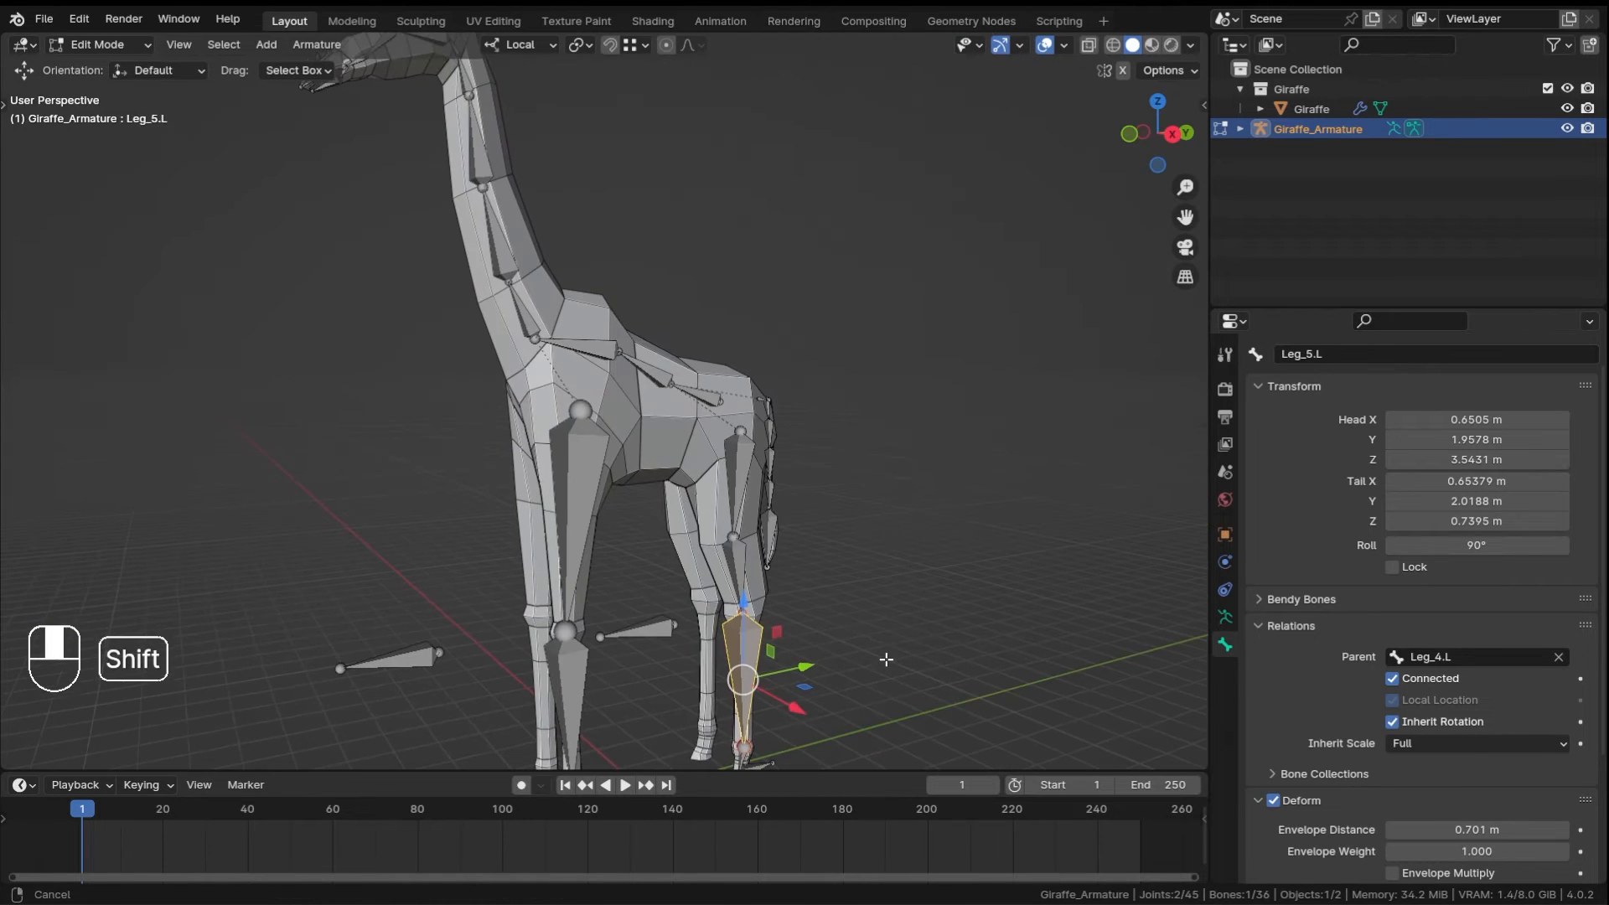
- Select all bones of the giraffe armature and symmetrize them to create the right-side legs
key("a")
middle_click_drag(800, 276, 802, 424, "ctrl")
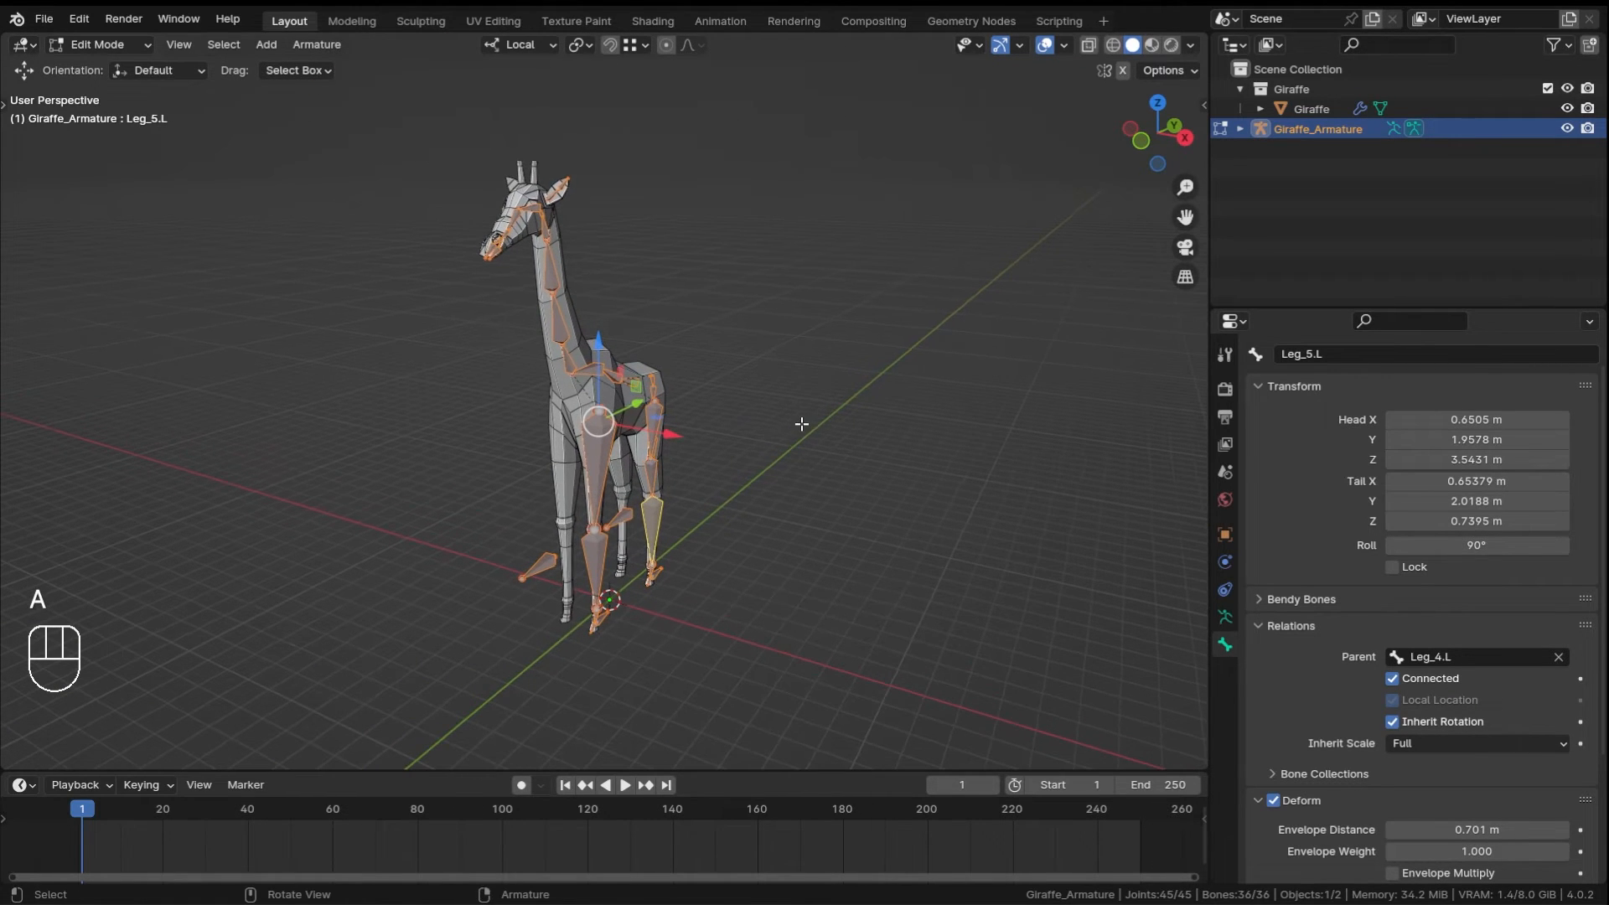
key("F3")
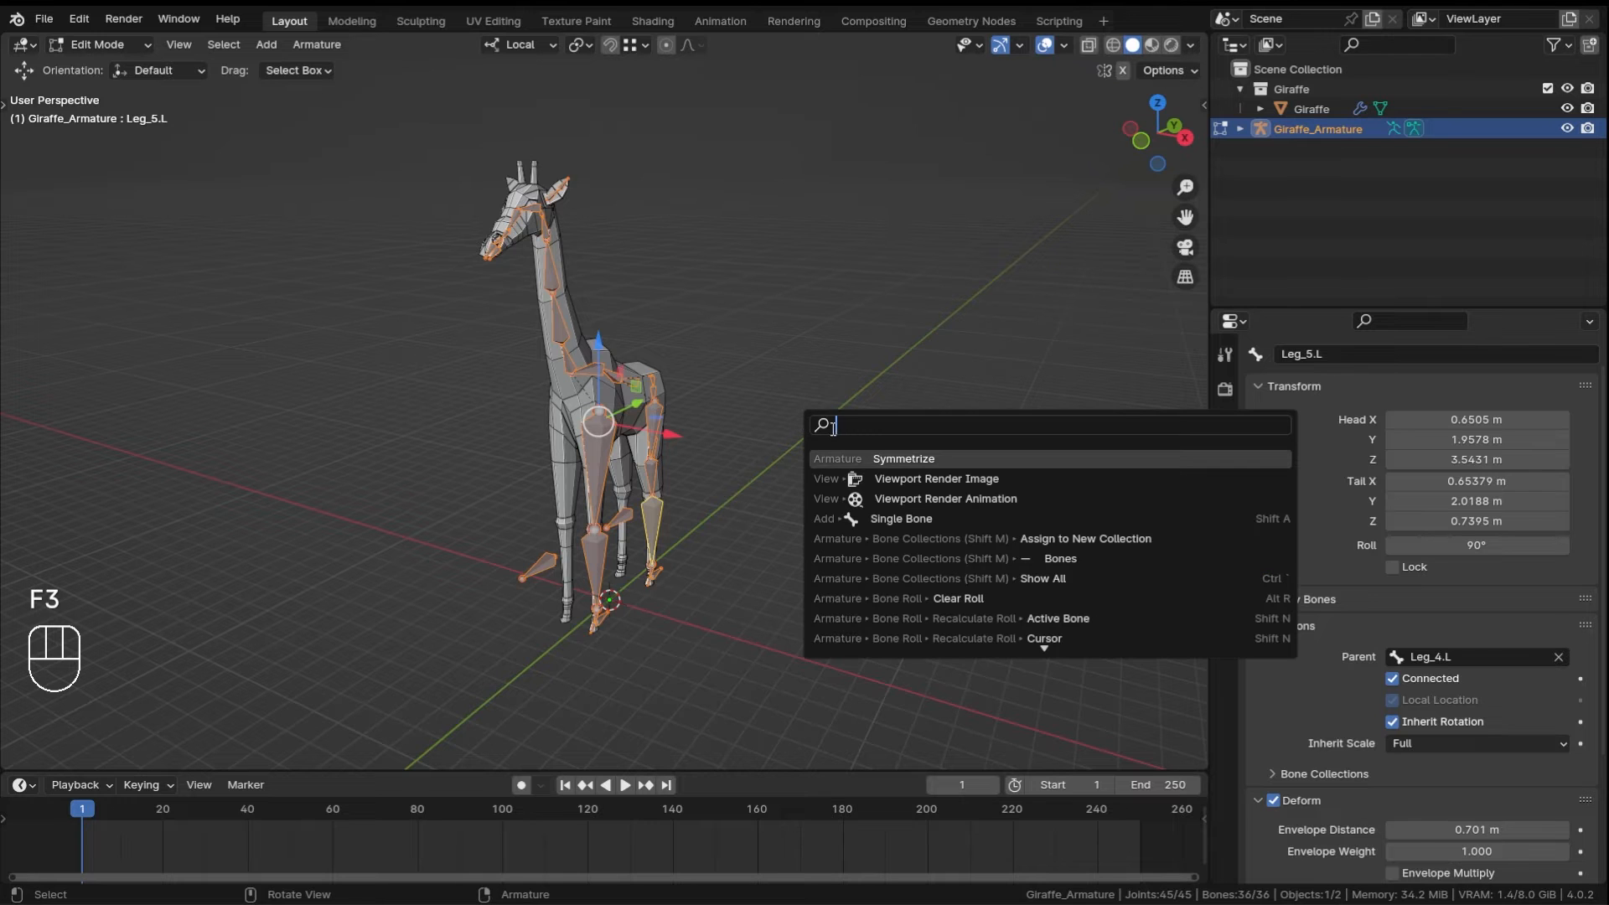
left_click(874, 460)
- Examine the mirrored leg, target and hoof bones on both sides of the giraffe
middle_click_drag(667, 428, 677, 430)
middle_click_drag(680, 536, 702, 411, "shift")
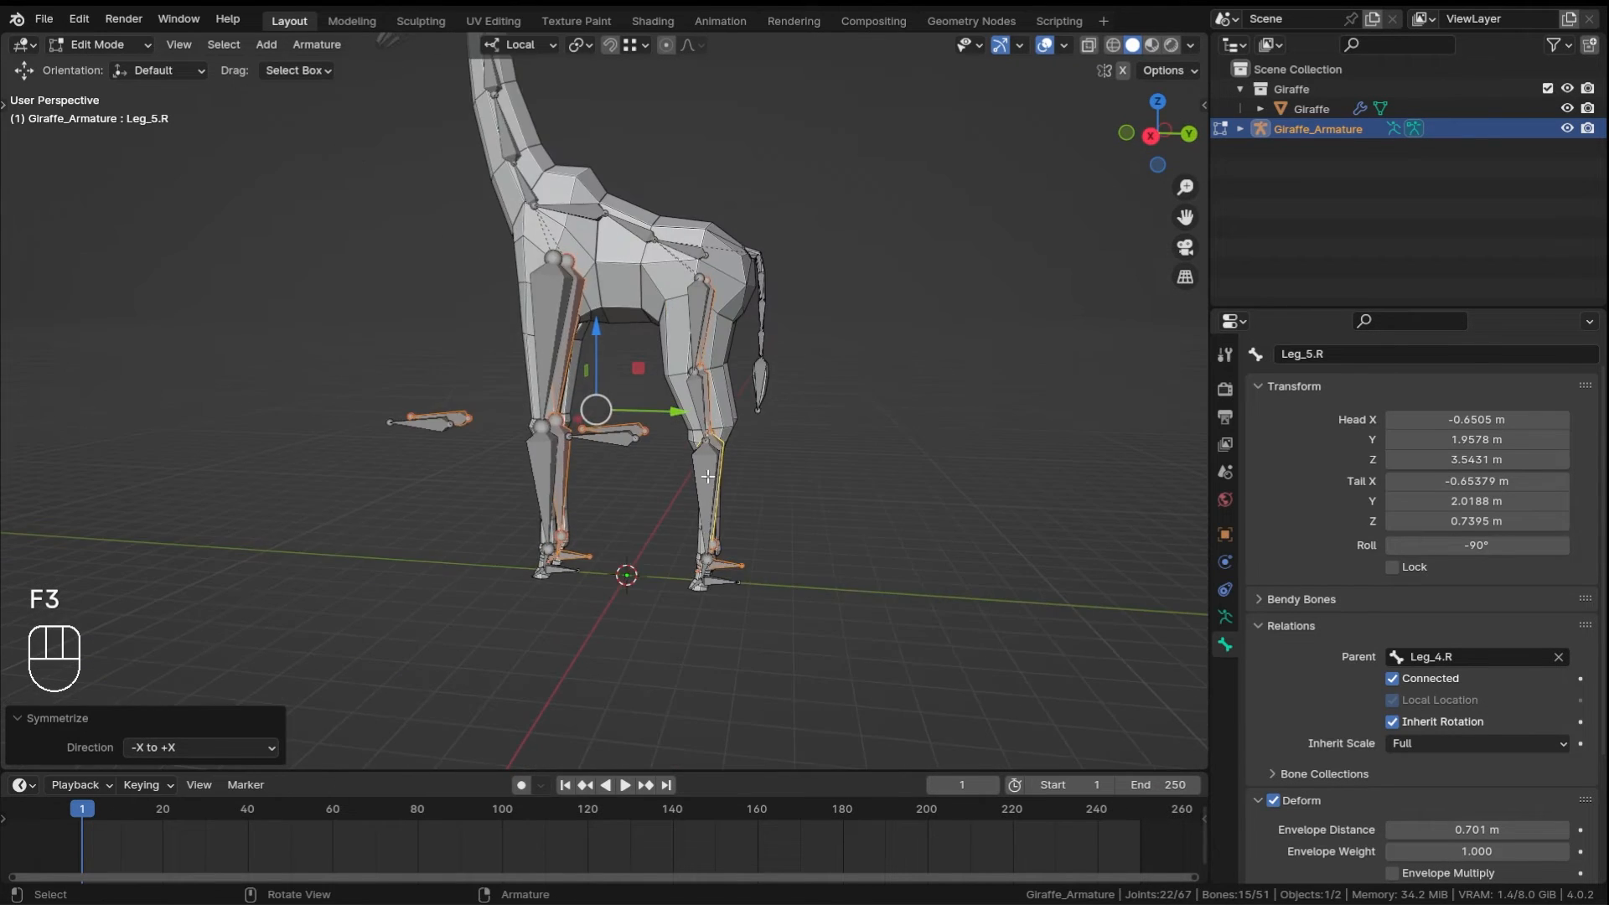
middle_click_drag(683, 616, 740, 536)
middle_click_drag(739, 553, 790, 407, "ctrl")
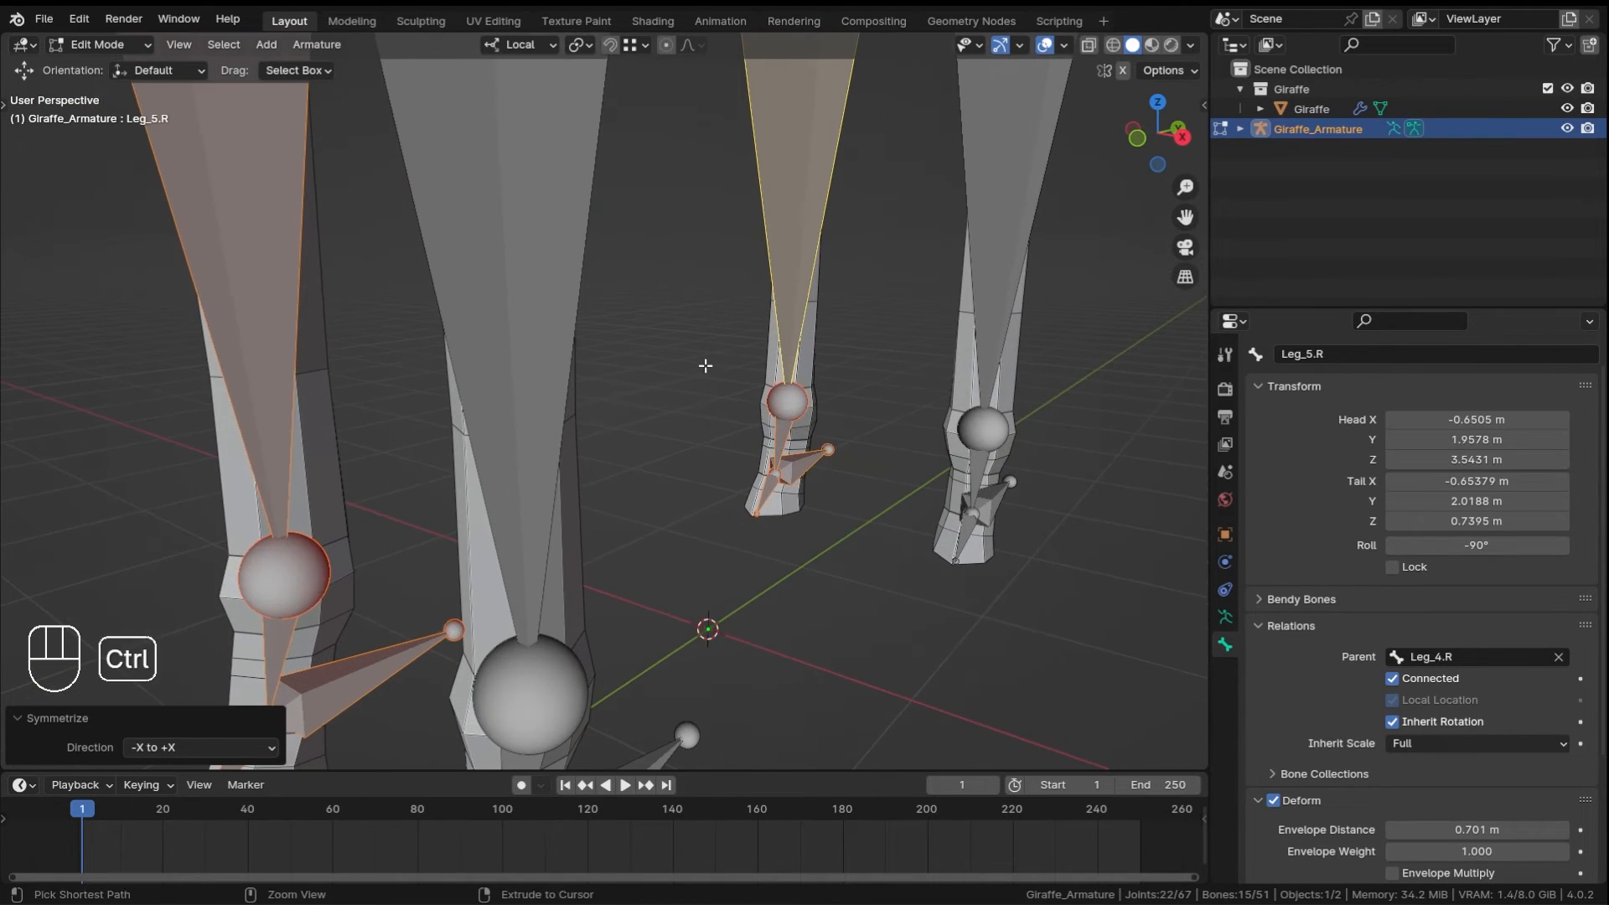
middle_click_drag(706, 365, 714, 444, "ctrl")
middle_click_drag(720, 369, 734, 562, "shift")
middle_click_drag(742, 369, 779, 419, "ctrl")
middle_click_drag(790, 291, 777, 406, "shift")
- Switch the armature to Pose Mode and save the file
middle_click_drag(776, 406, 670, 503)
key("ctrl+Tab")
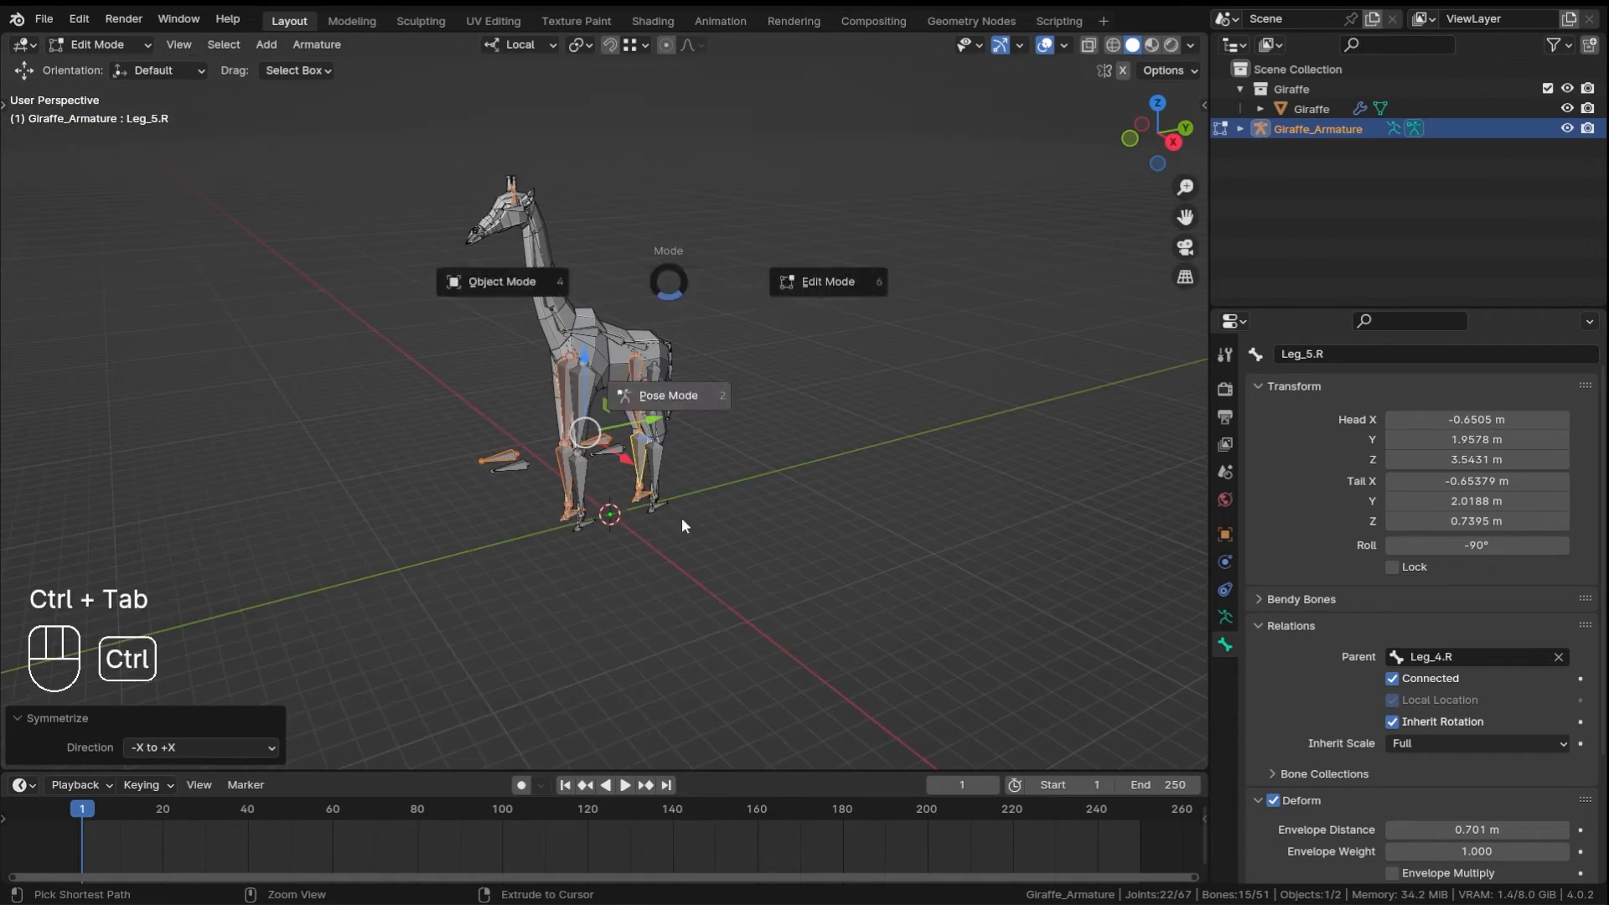
key("ctrl+s")
- Test the left back leg and hoof by moving BackLeg_Target.L twice, cancelling each move
middle_click_drag(754, 595, 798, 463, "ctrl")
left_click(796, 526)
middle_click_drag(793, 574, 730, 461, "ctrl")
left_click(781, 561)
left_click_drag(806, 606, 662, 461)
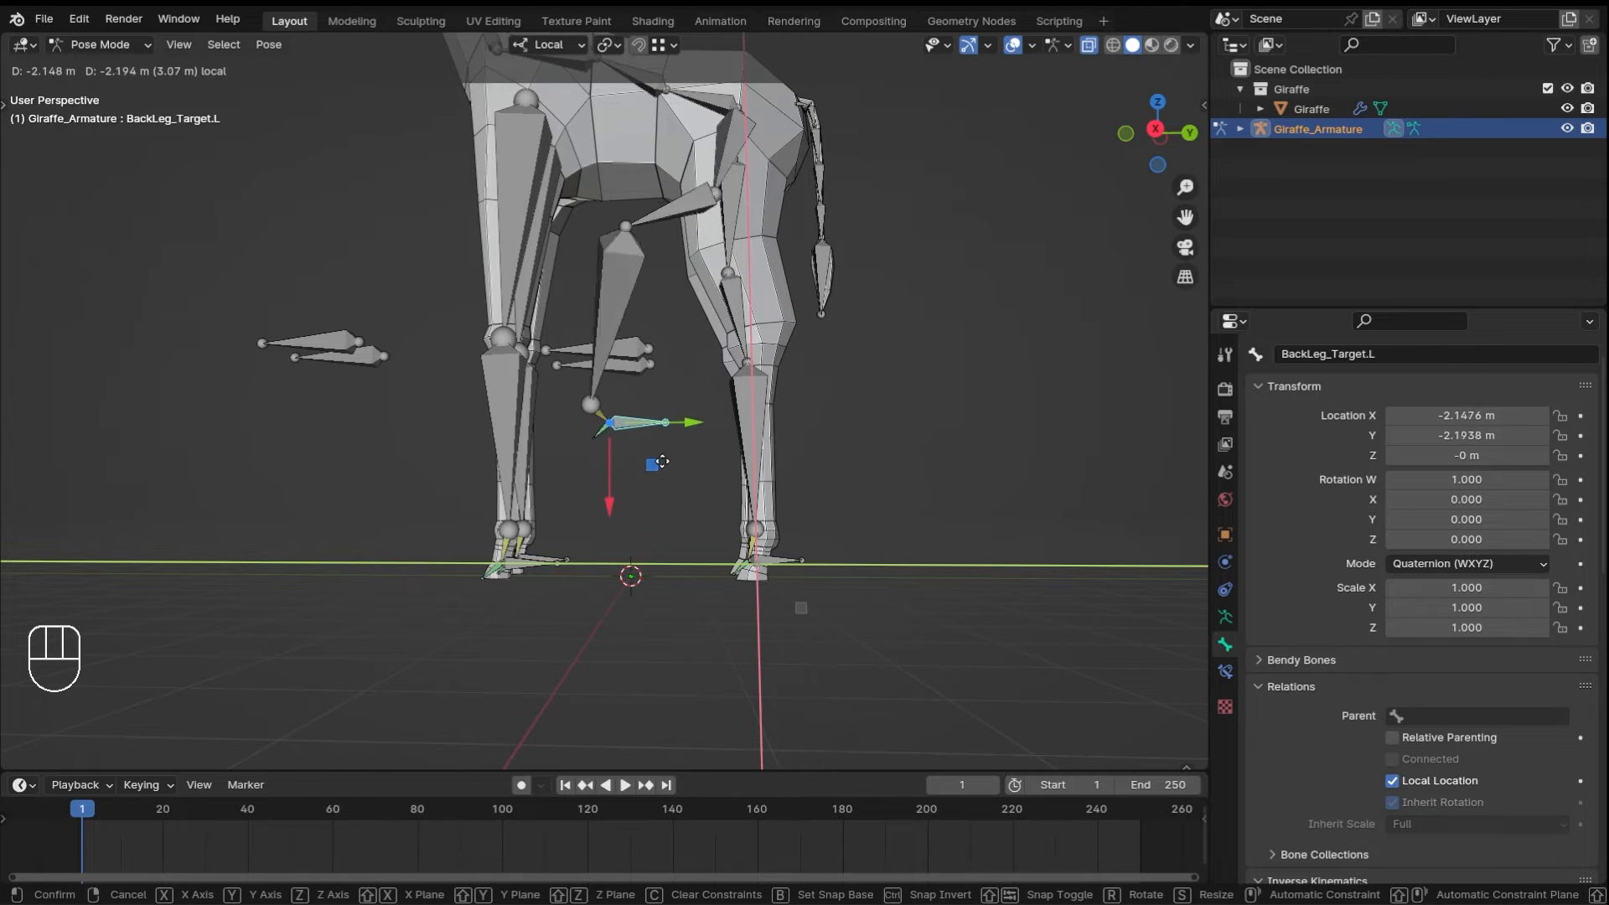
right_click(666, 460)
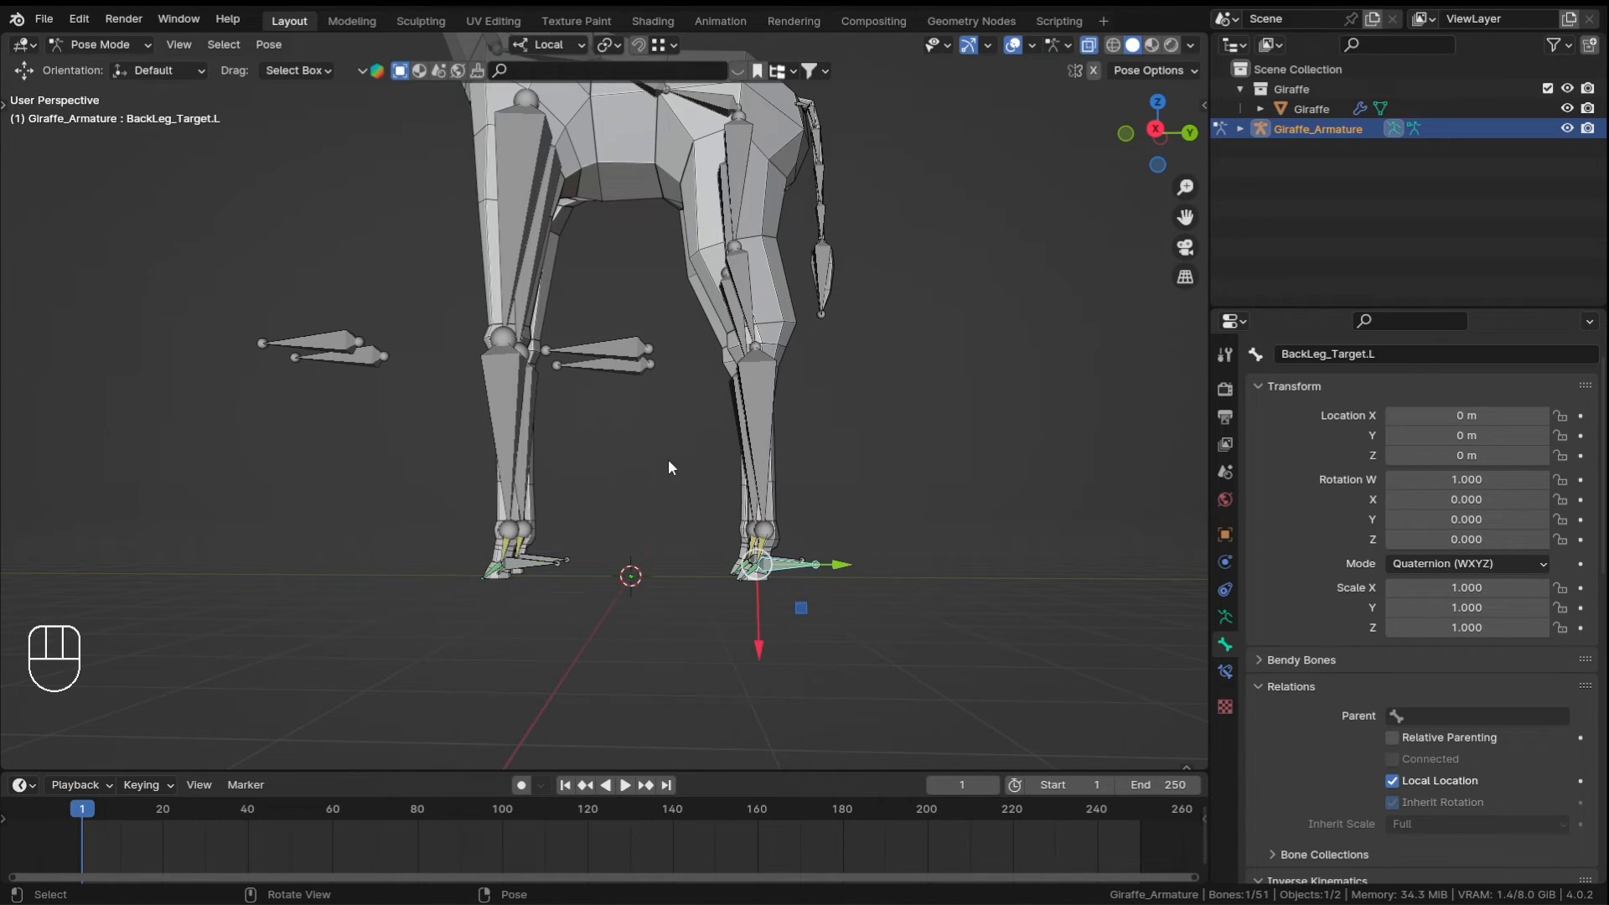
left_click_drag(798, 607, 614, 455)
right_click(614, 455)
- Try moving both back-leg pole bones forward in Pose Mode and test BackLeg_Target.L, cancelling the test move
middle_click_drag(658, 421, 634, 338, "shift")
left_click(671, 416)
left_click(657, 370, "shift")
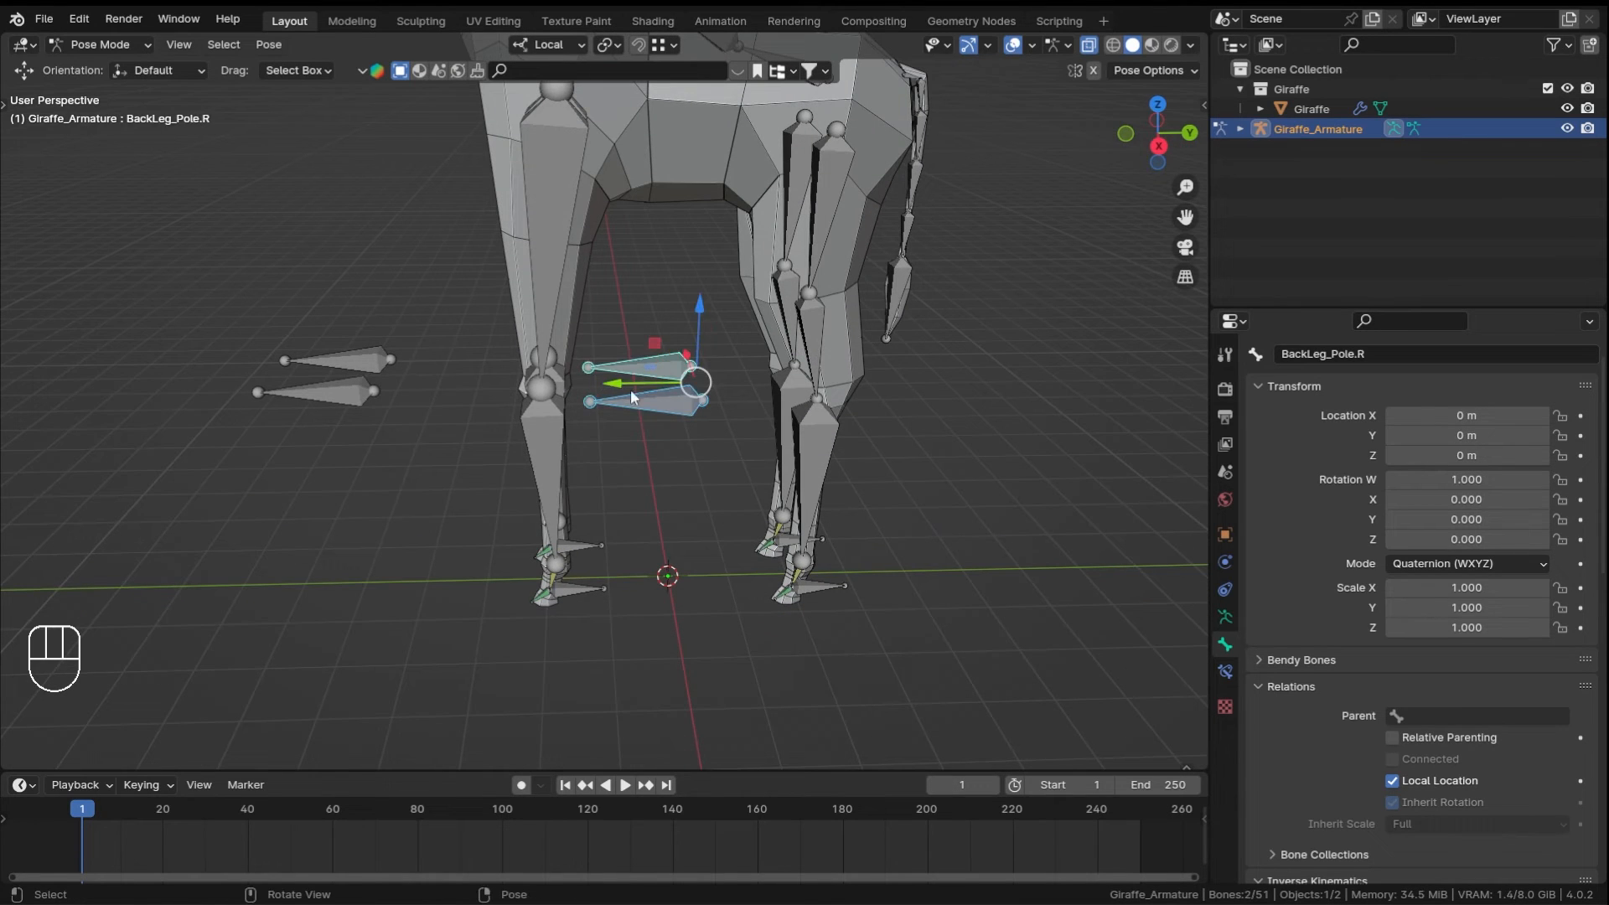
left_click_drag(630, 385, 432, 384)
left_click(803, 584)
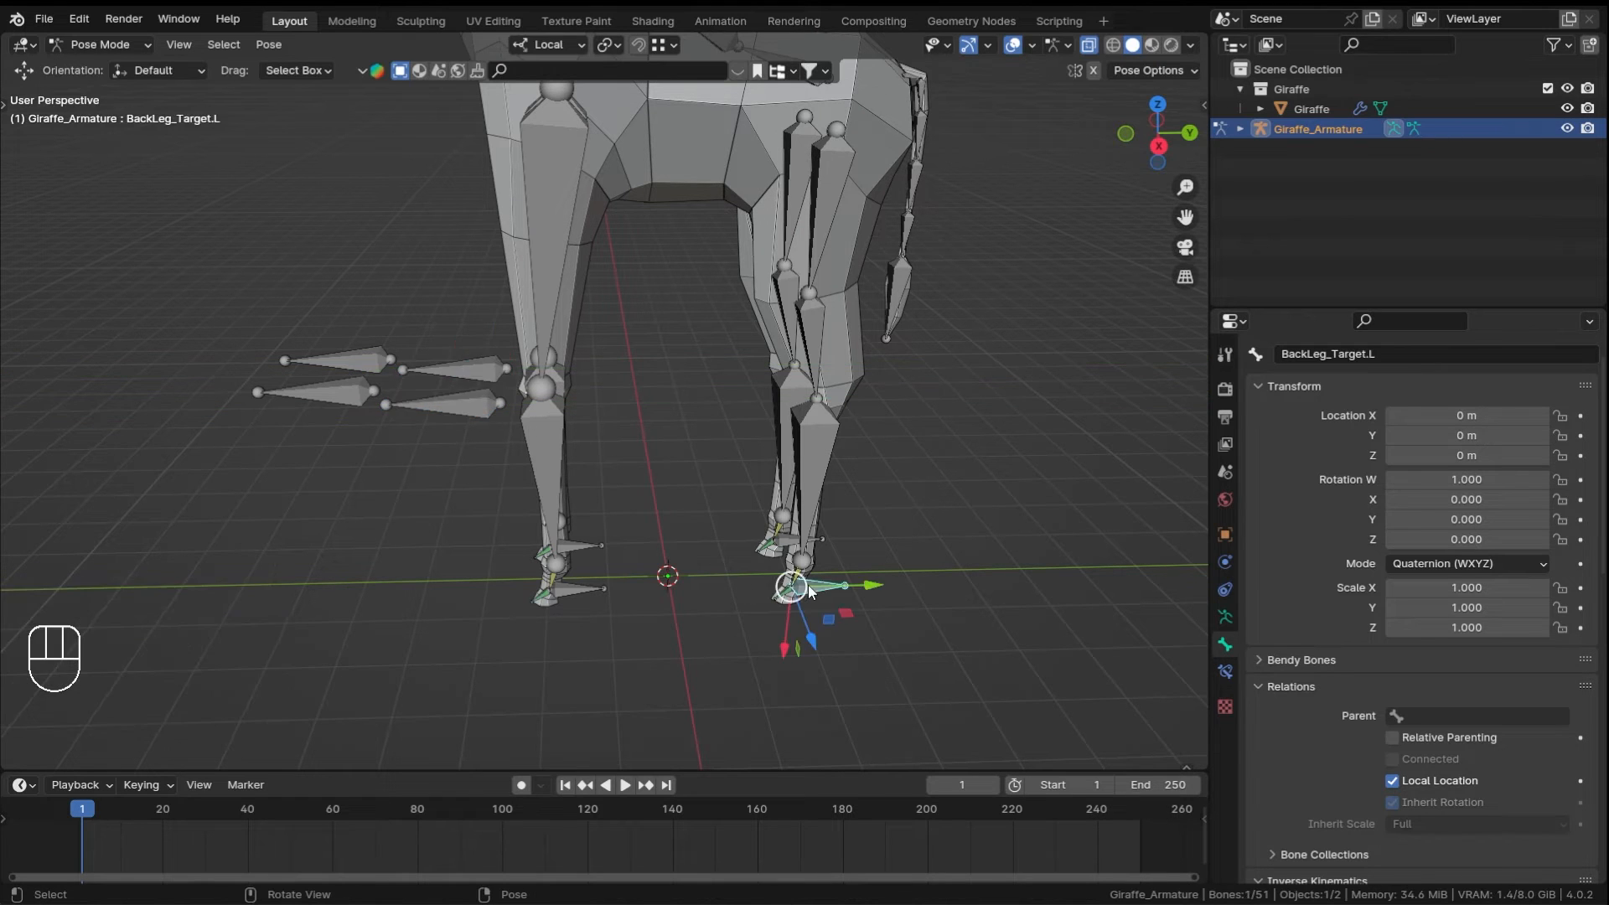
middle_click_drag(808, 584, 847, 600)
left_click_drag(847, 600, 724, 487)
right_click(724, 487)
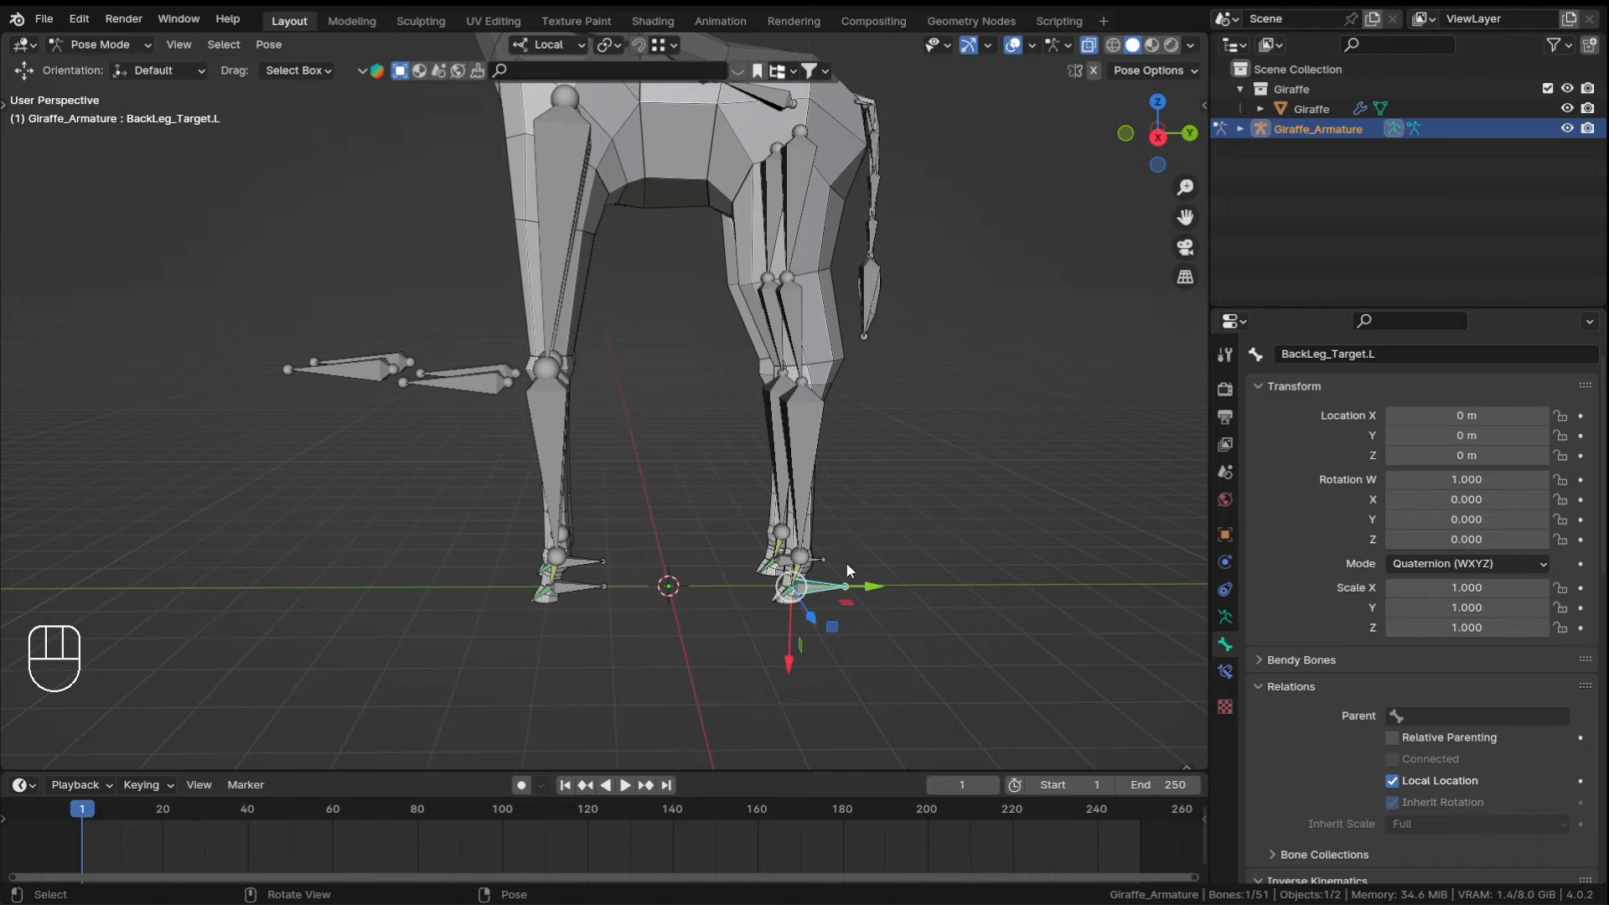
- Reselect the two back-leg pole bones and clear their pose location and rotation
key("ctrl+z")
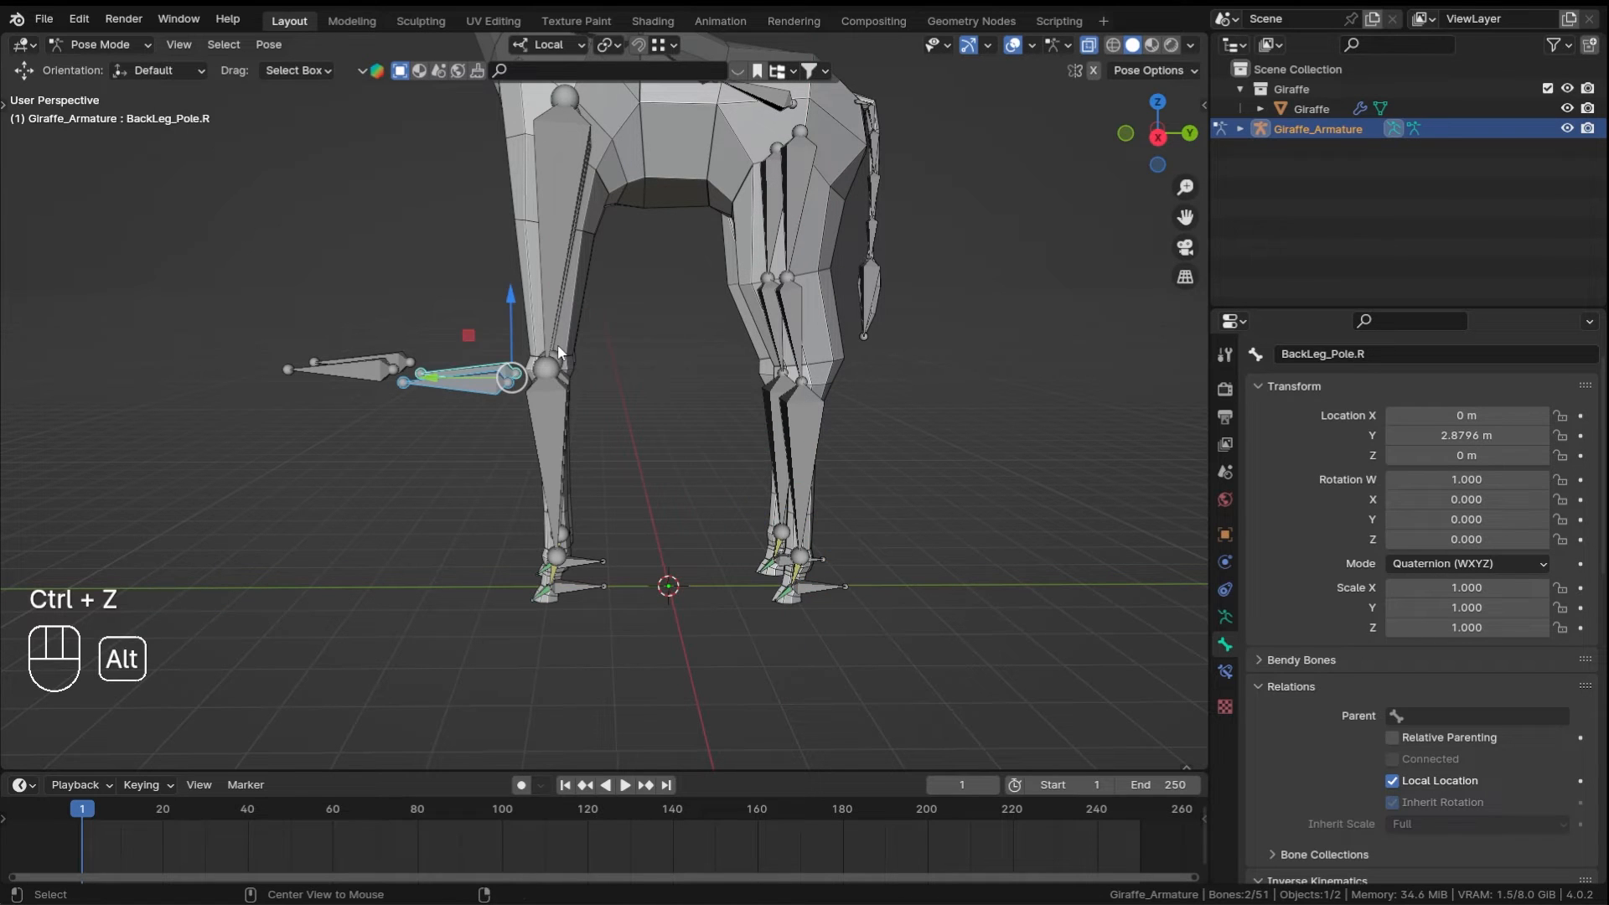
key("alt+g")
key("alt+r")
- In Edit Mode, scale down both back-leg pole bones to about 0.67 m long and move them ahead of the front legs
middle_click_drag(551, 308, 744, 399)
key("Tab")
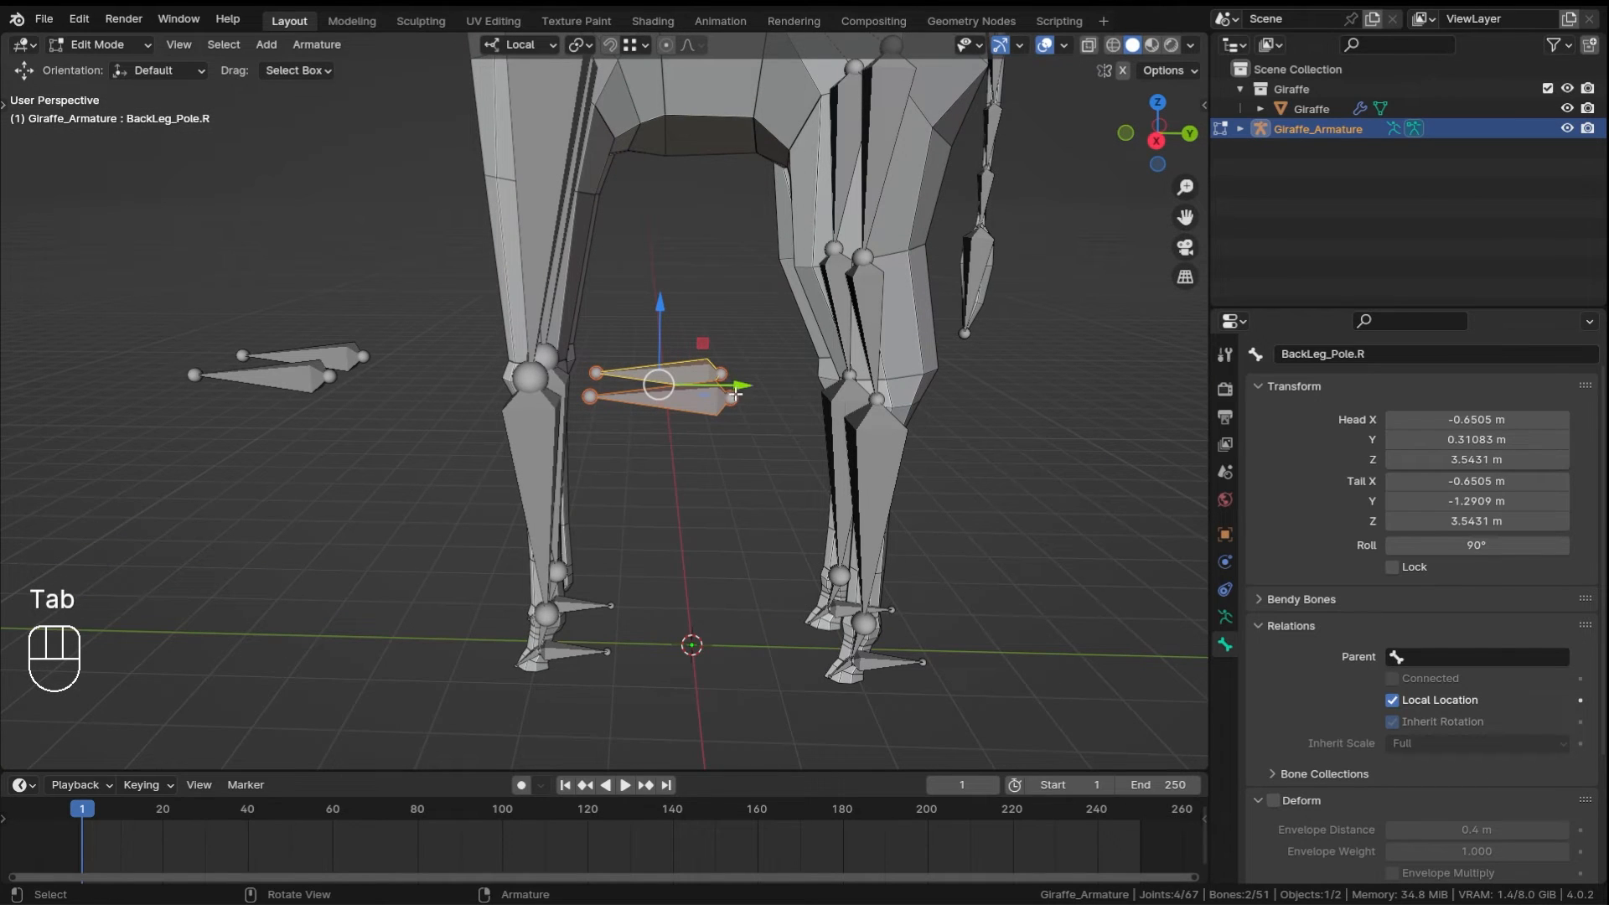
left_click(731, 396)
left_click_drag(797, 384, 528, 376)
left_click(624, 375, "shift")
middle_click_drag(528, 376, 593, 424)
scroll(597, 386, "up", 2)
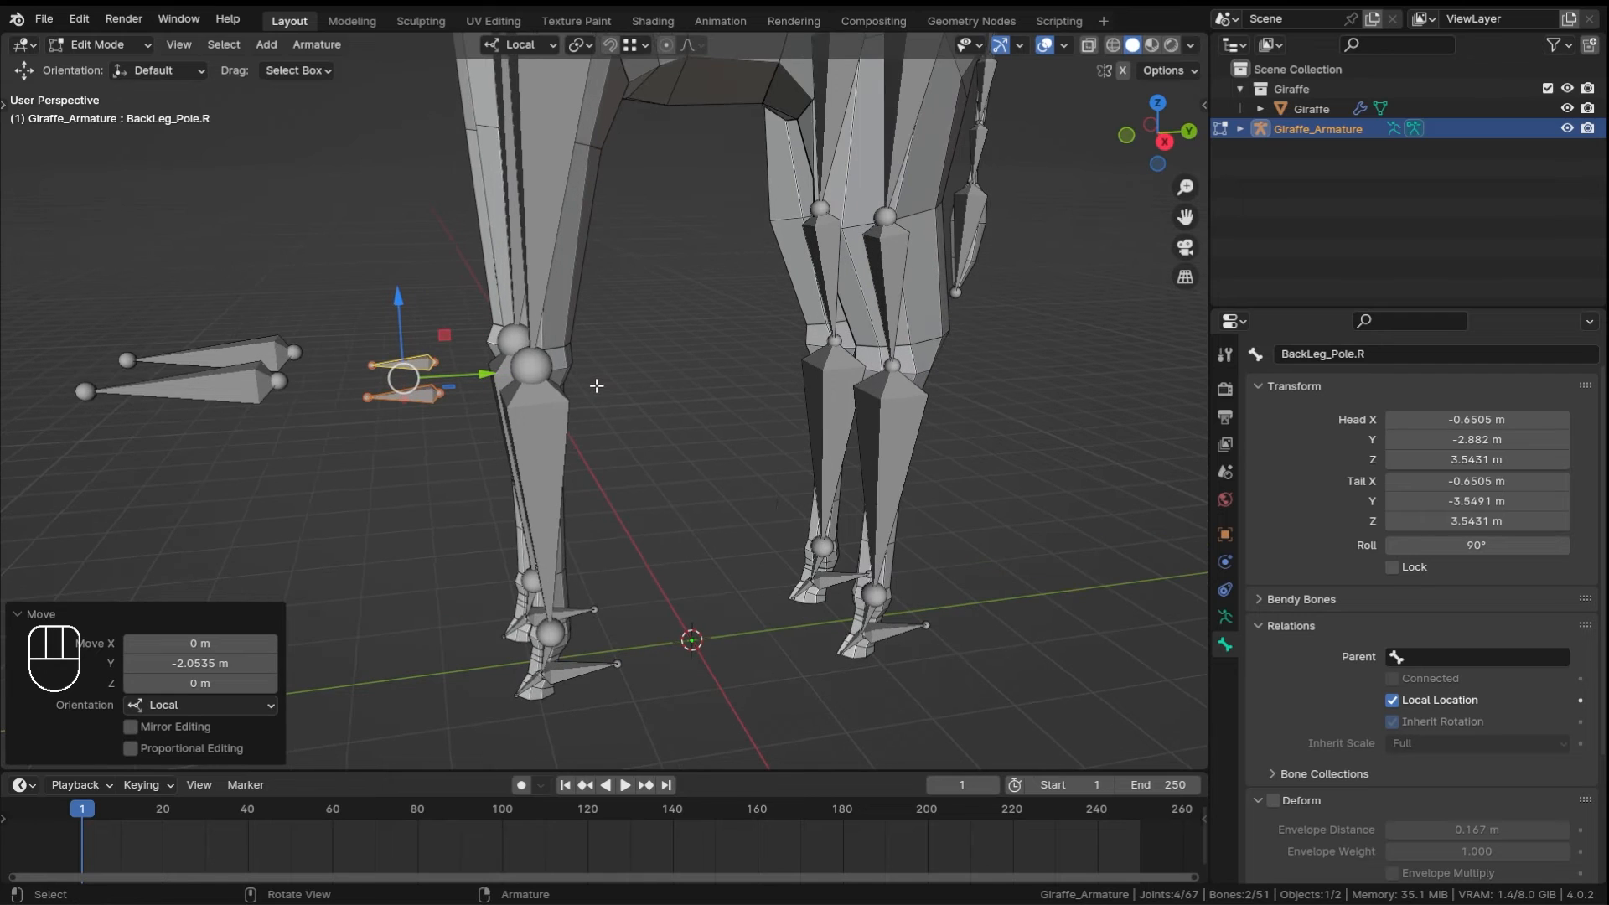
- Switch to Pose Mode and test BackLeg_Target.L and FrontLeg_Target.L by moving each one, cancelling both moves
left_click(520, 367)
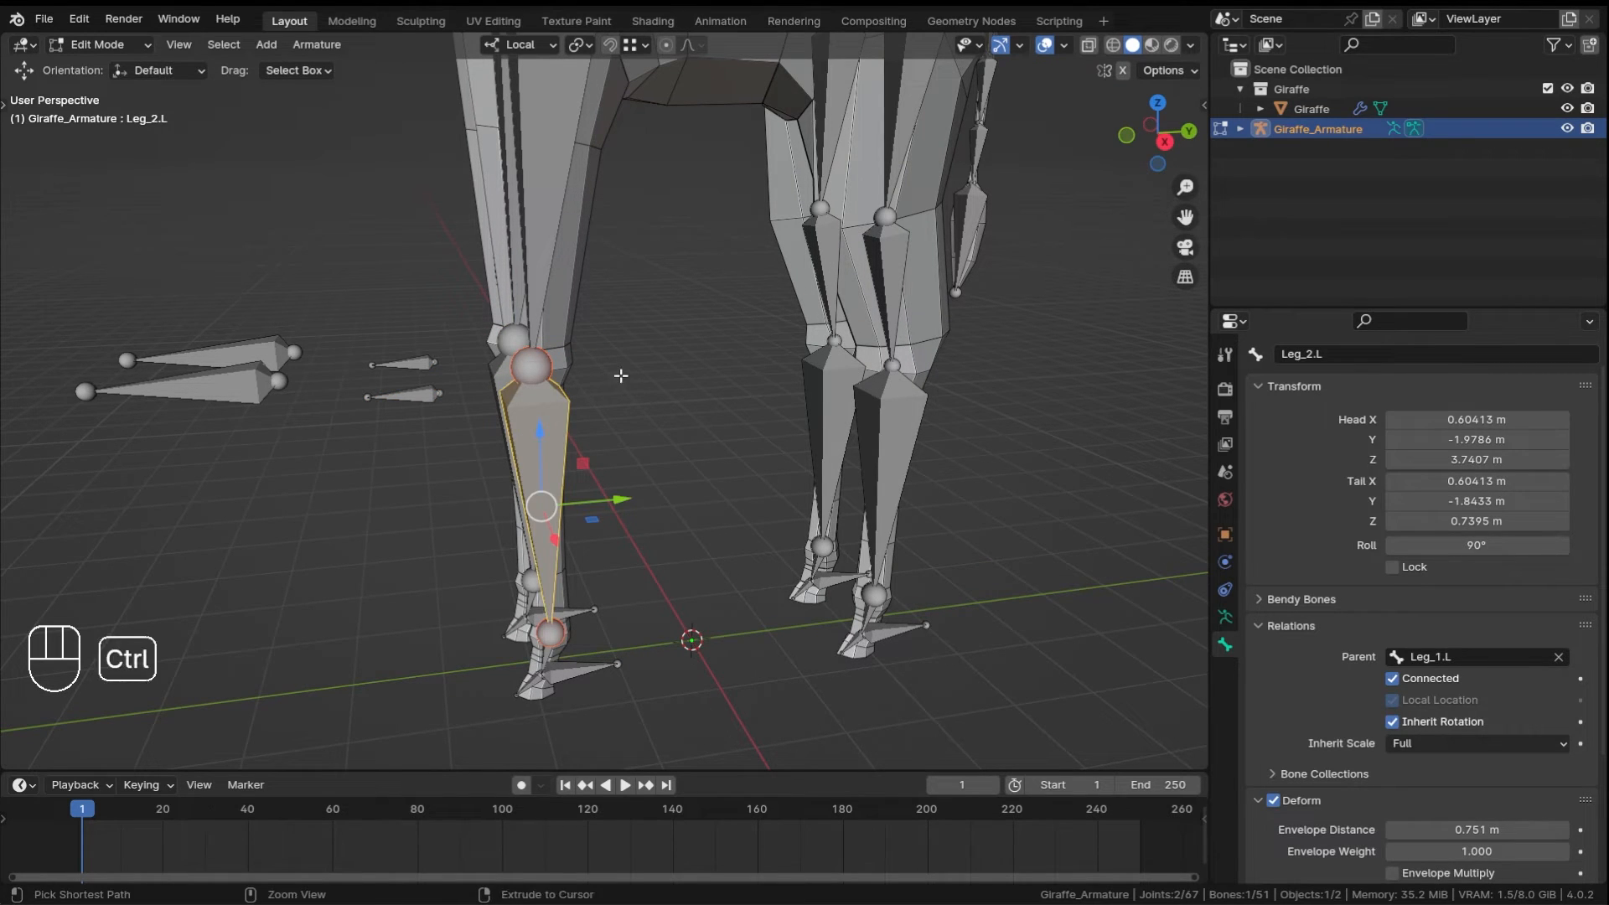
key("ctrl+Tab")
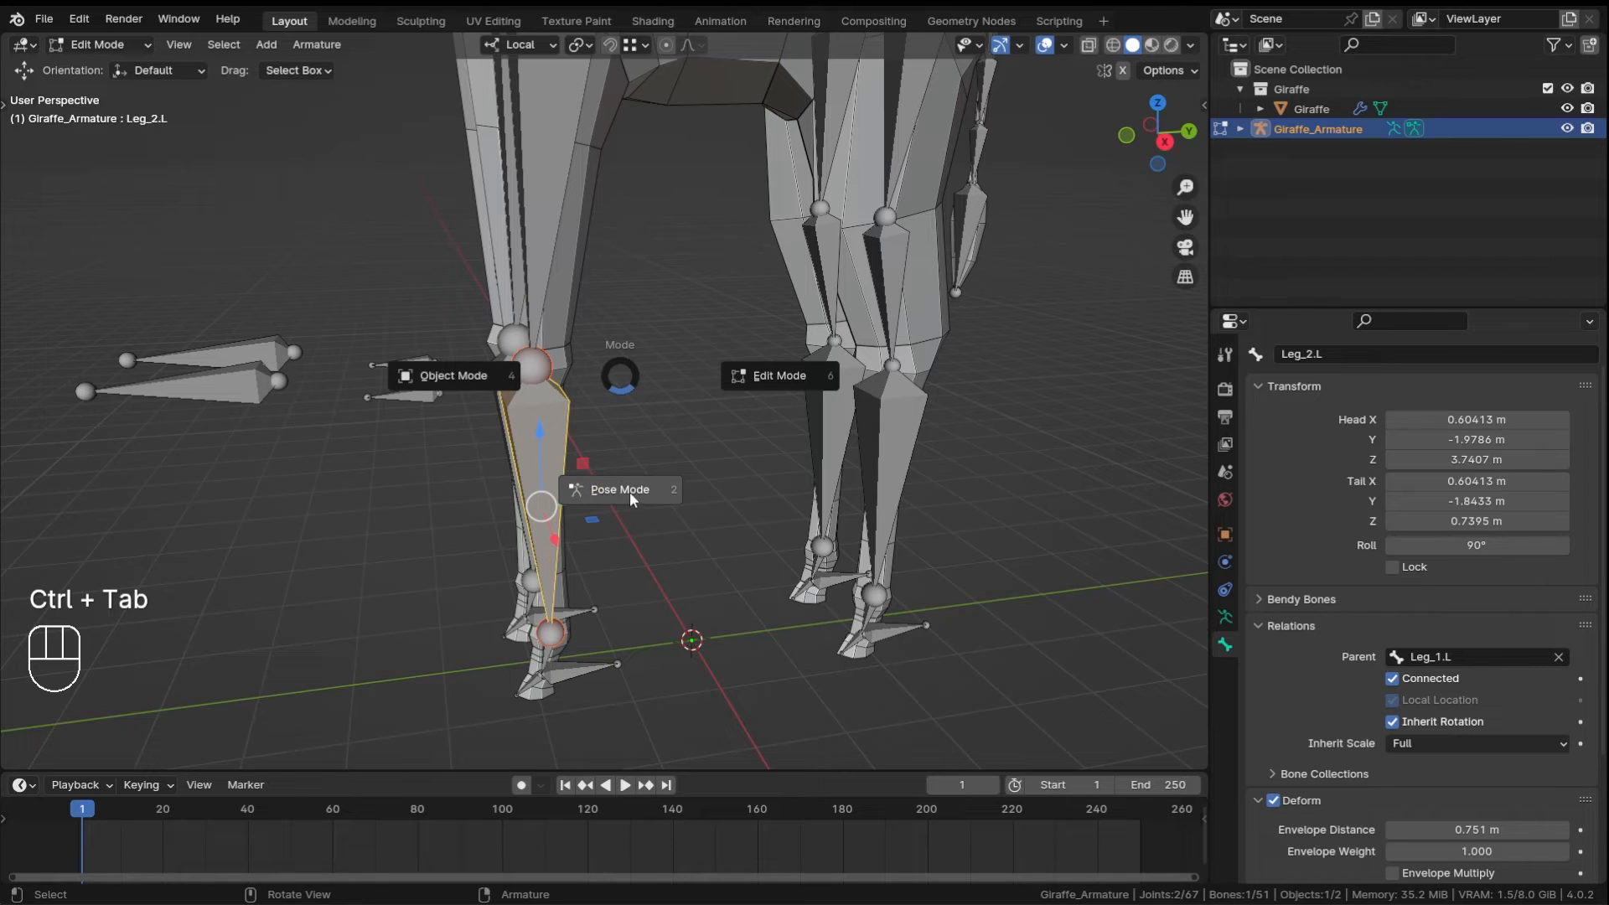
left_click(613, 476)
scroll(825, 530, "down", 2)
middle_click_drag(838, 535, 833, 632)
left_click(814, 584)
key("g")
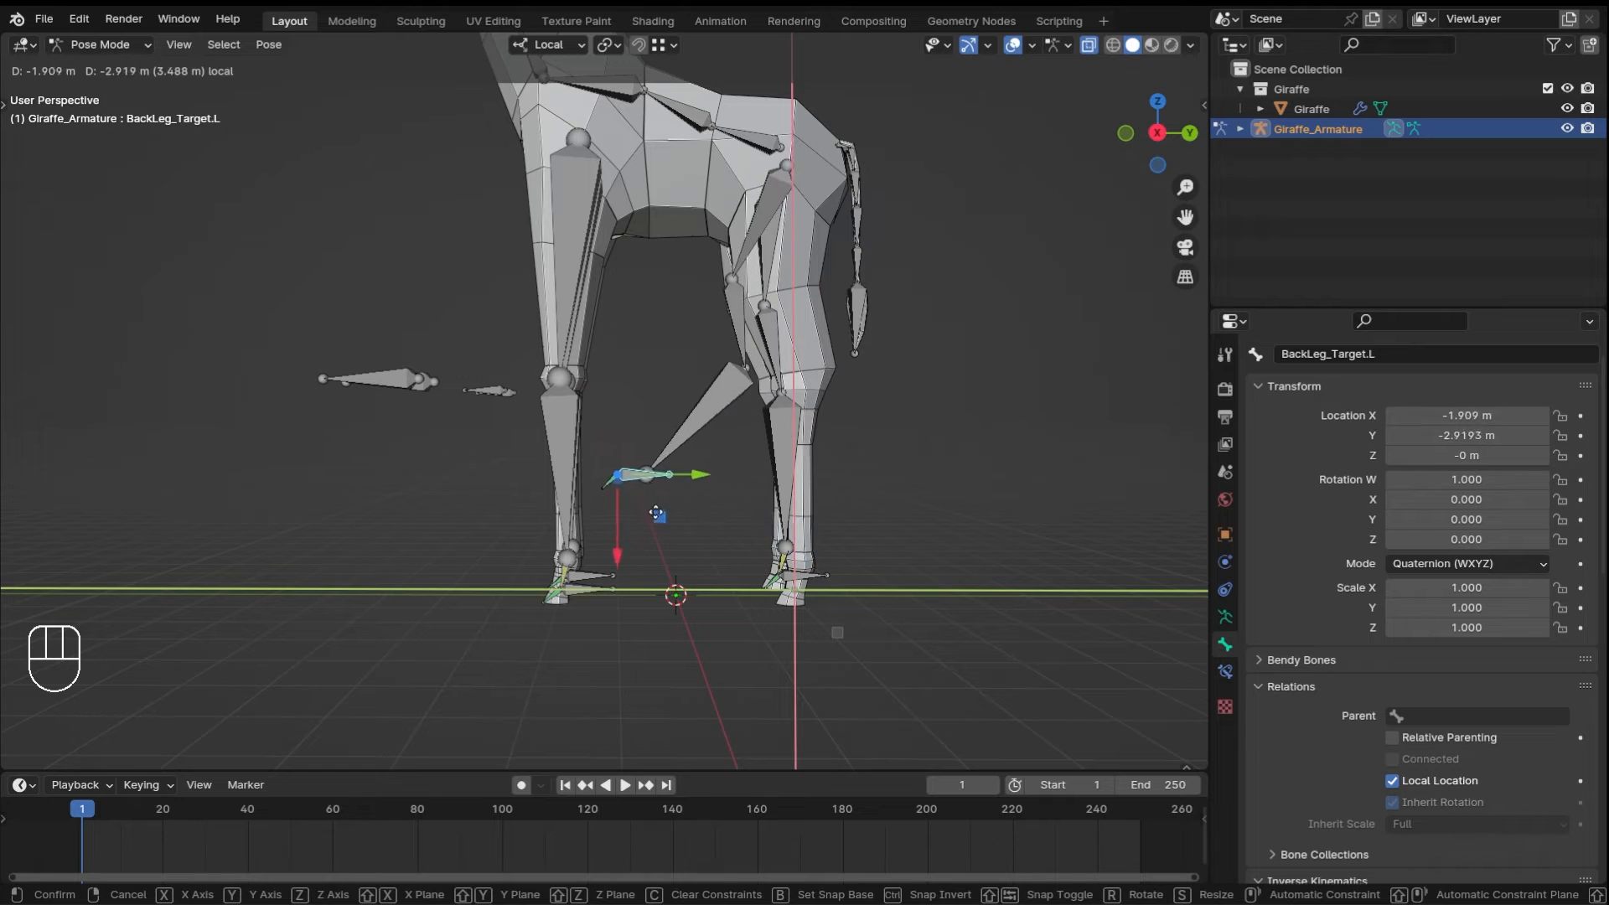
key("Escape")
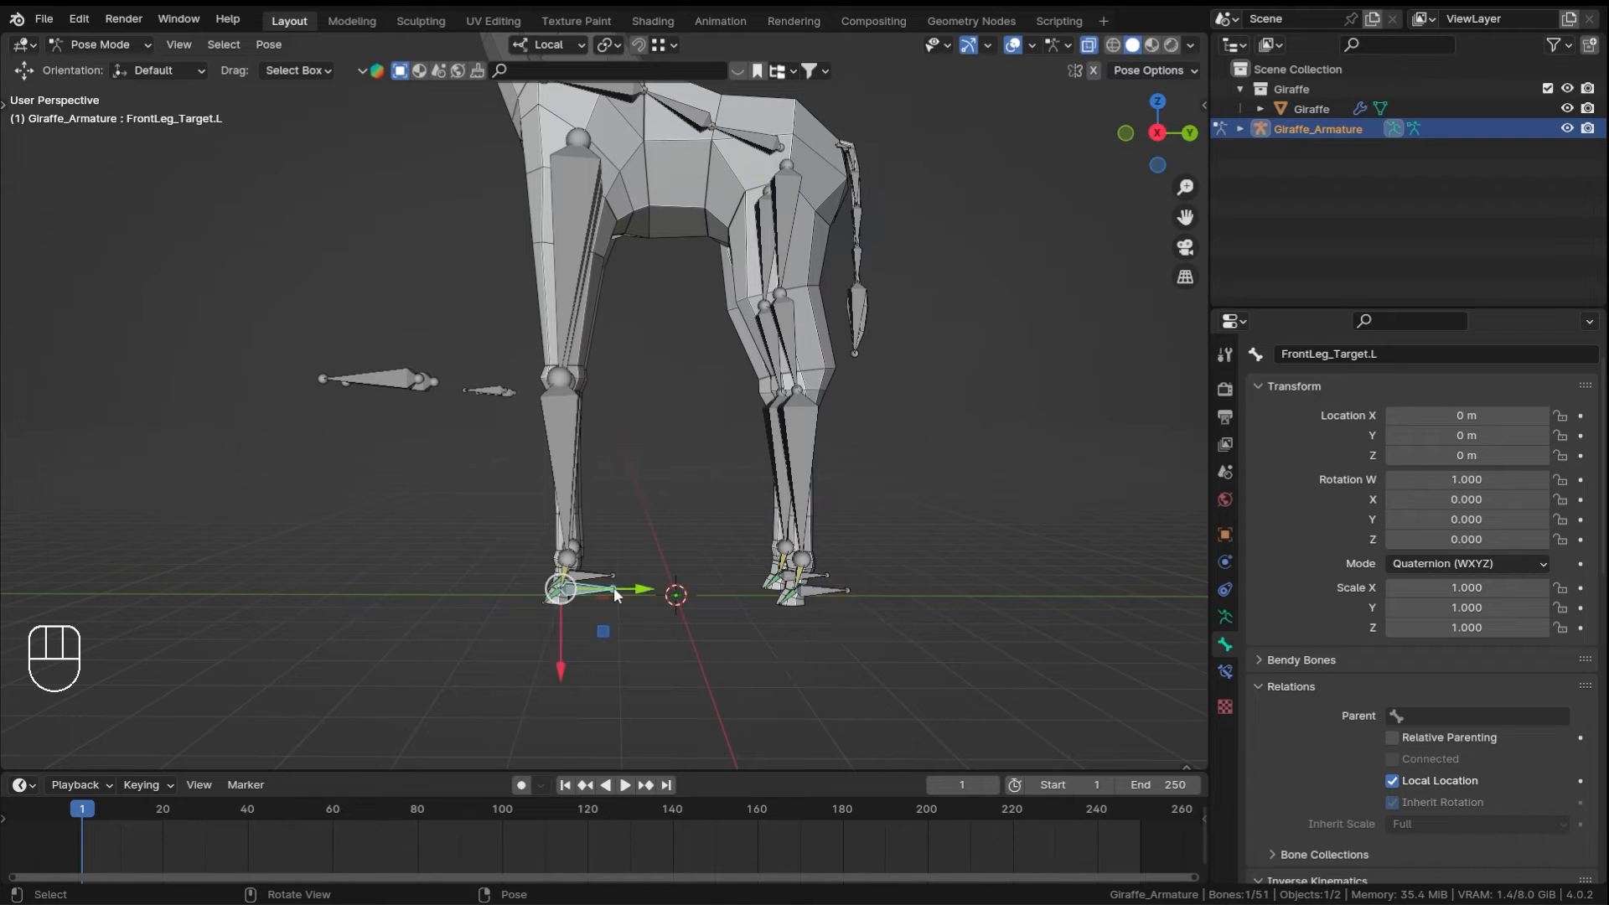
left_click_drag(602, 631, 361, 522)
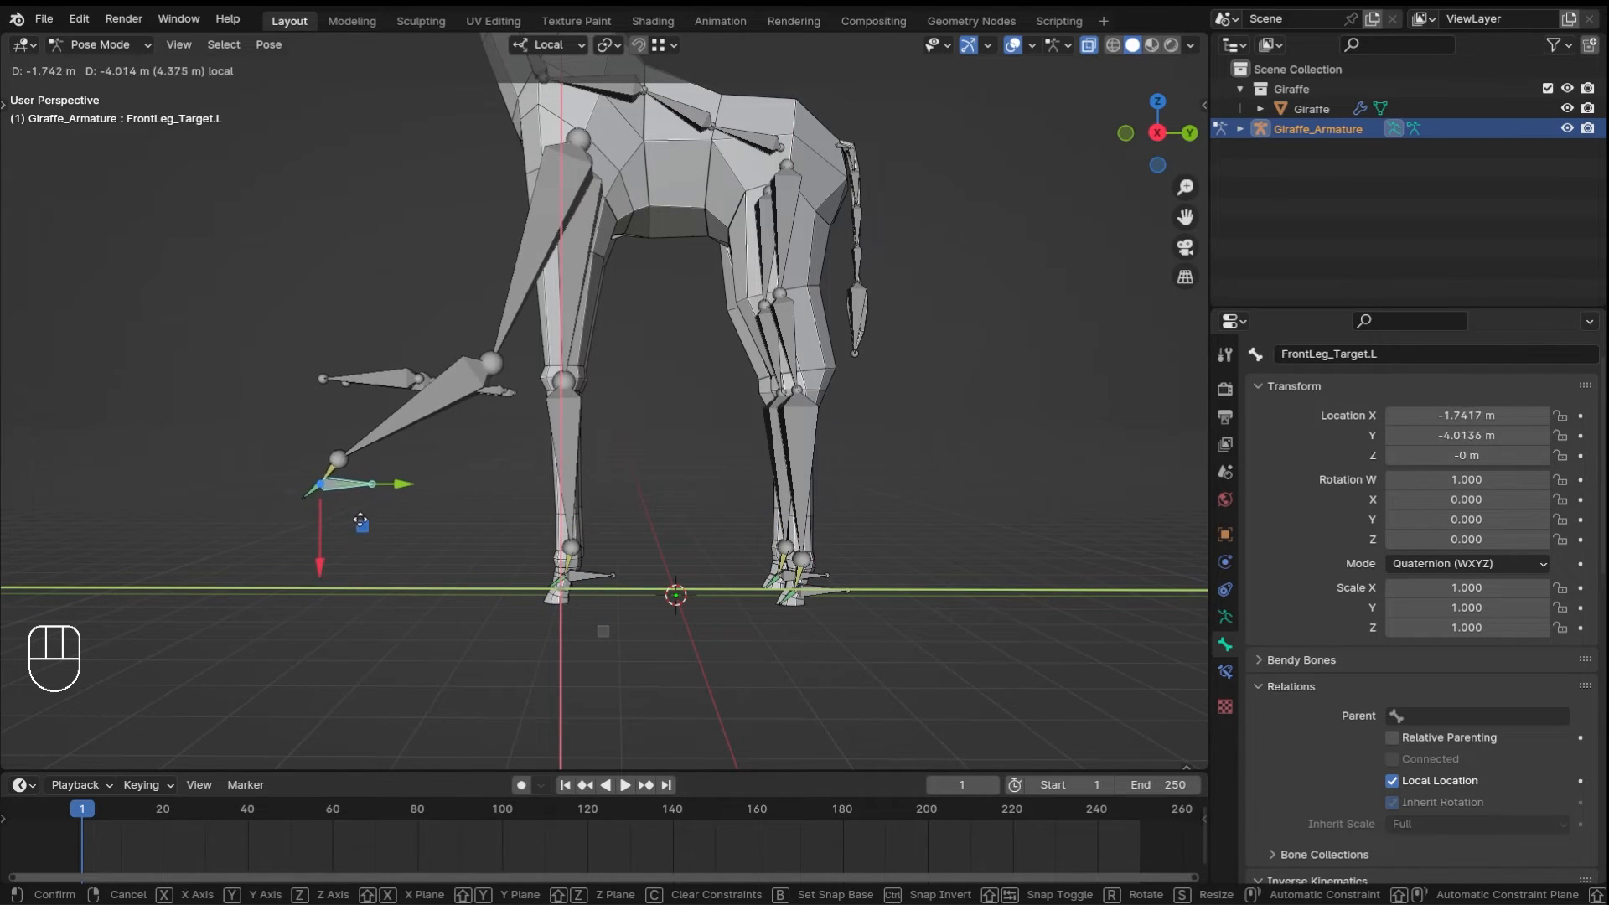
right_click(361, 521)
- In Edit Mode, move both front-leg pole bones forward along Y to a head position of about -5.43 m
middle_click_drag(404, 491, 605, 432)
key("Tab")
scroll(603, 432, "up", 1)
left_click(493, 421)
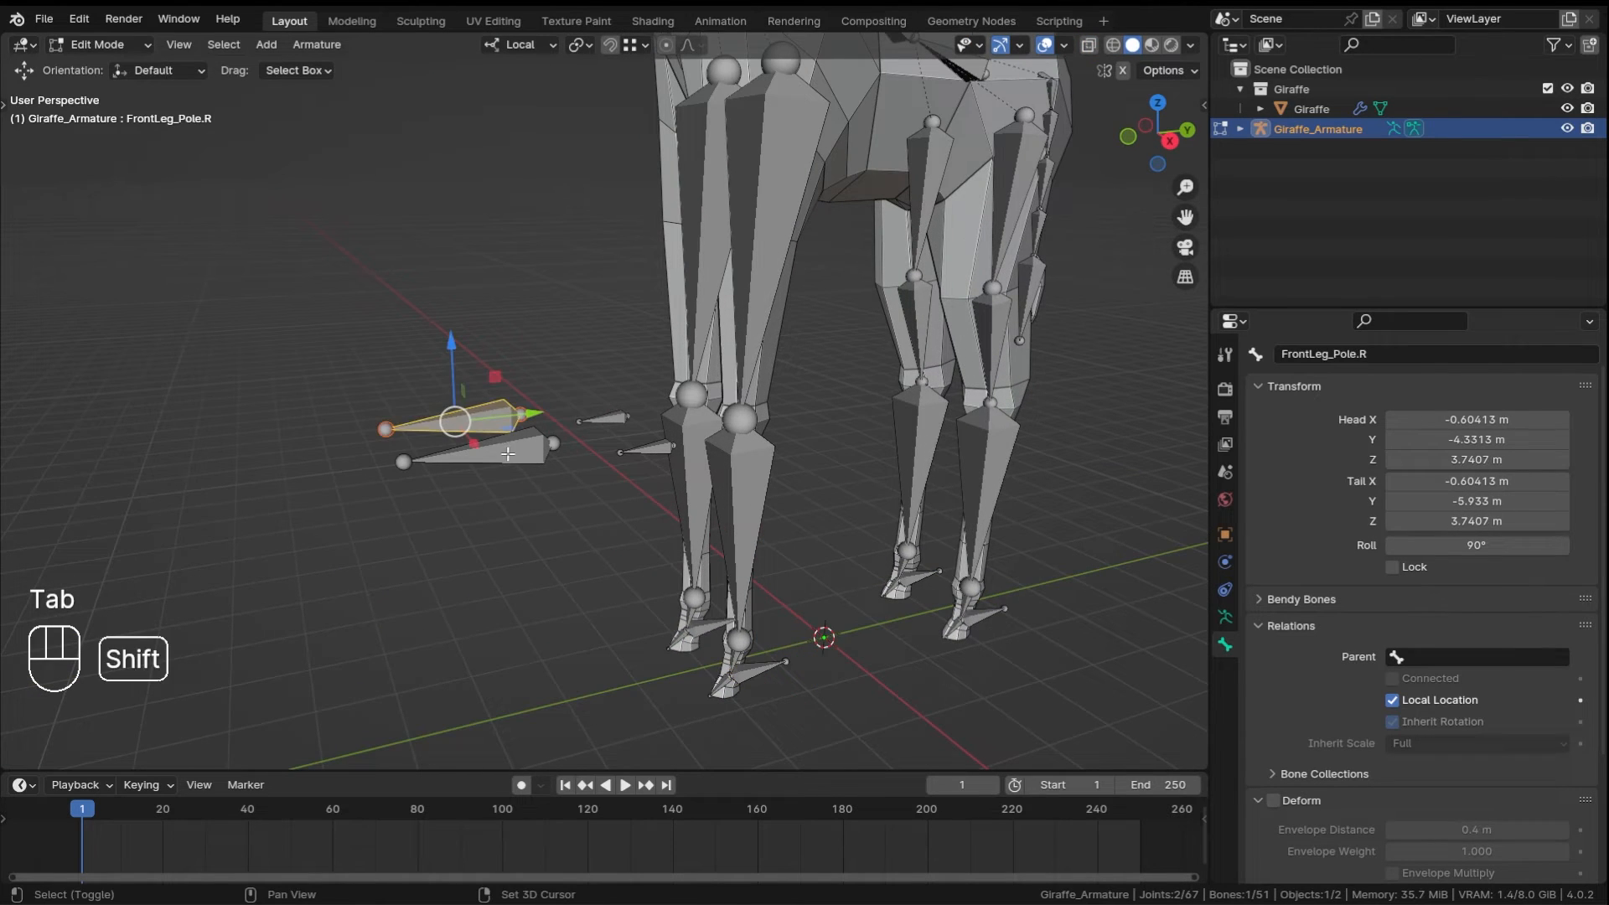
left_click(507, 454, "shift")
left_click_drag(545, 429, 381, 449)
middle_click_drag(504, 419, 356, 381, "ctrl")
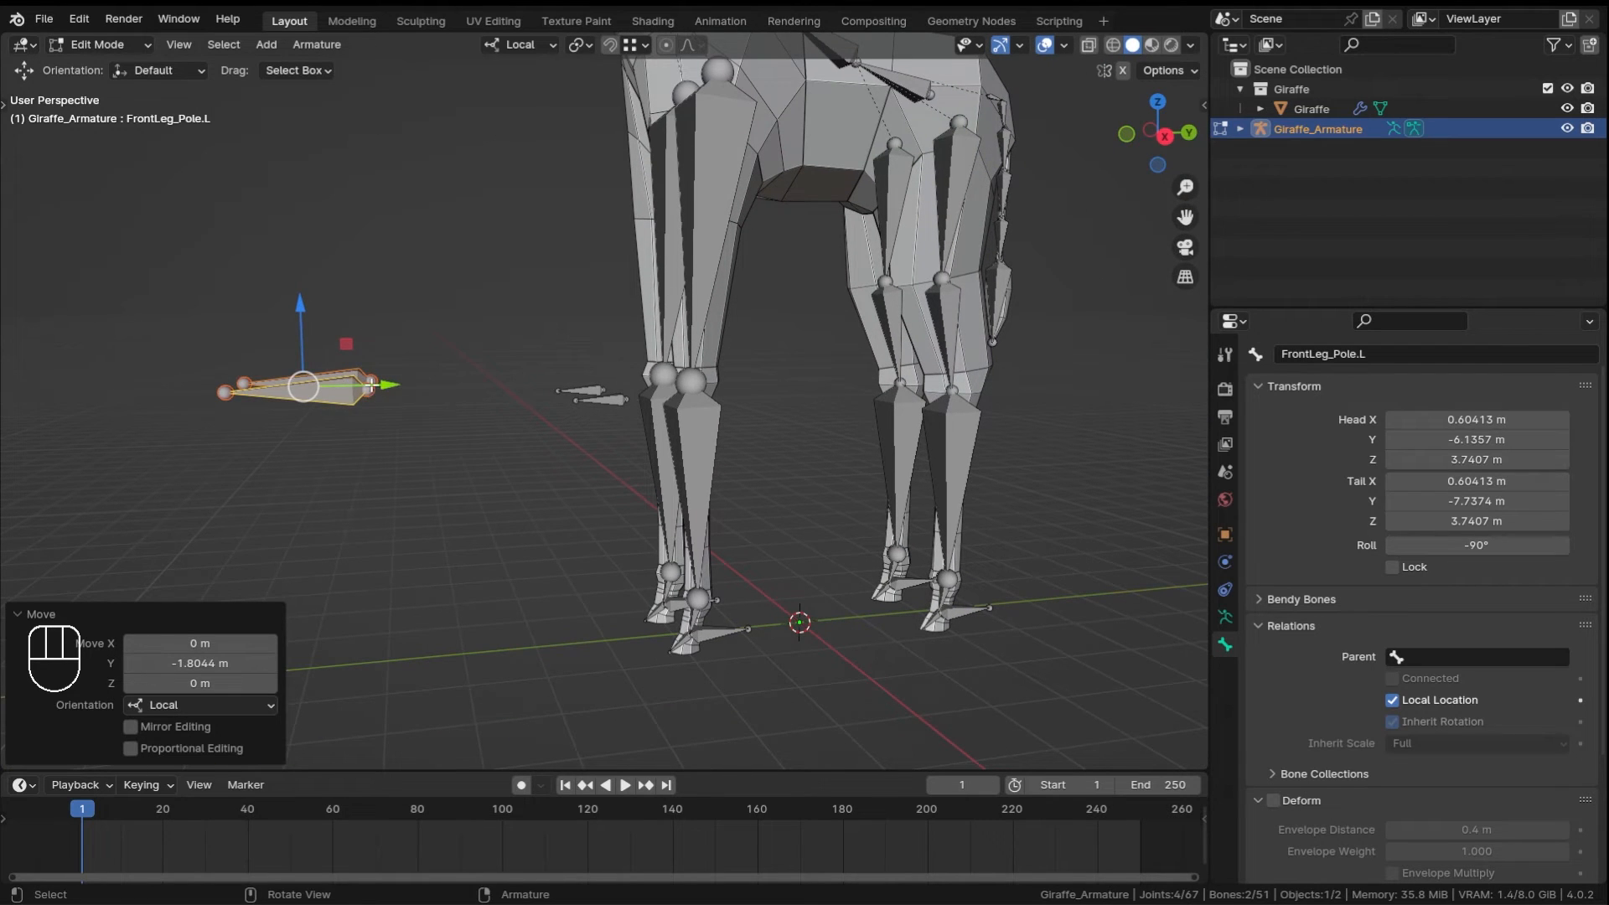
left_click_drag(371, 385, 429, 385)
scroll(711, 489, "up", 2)
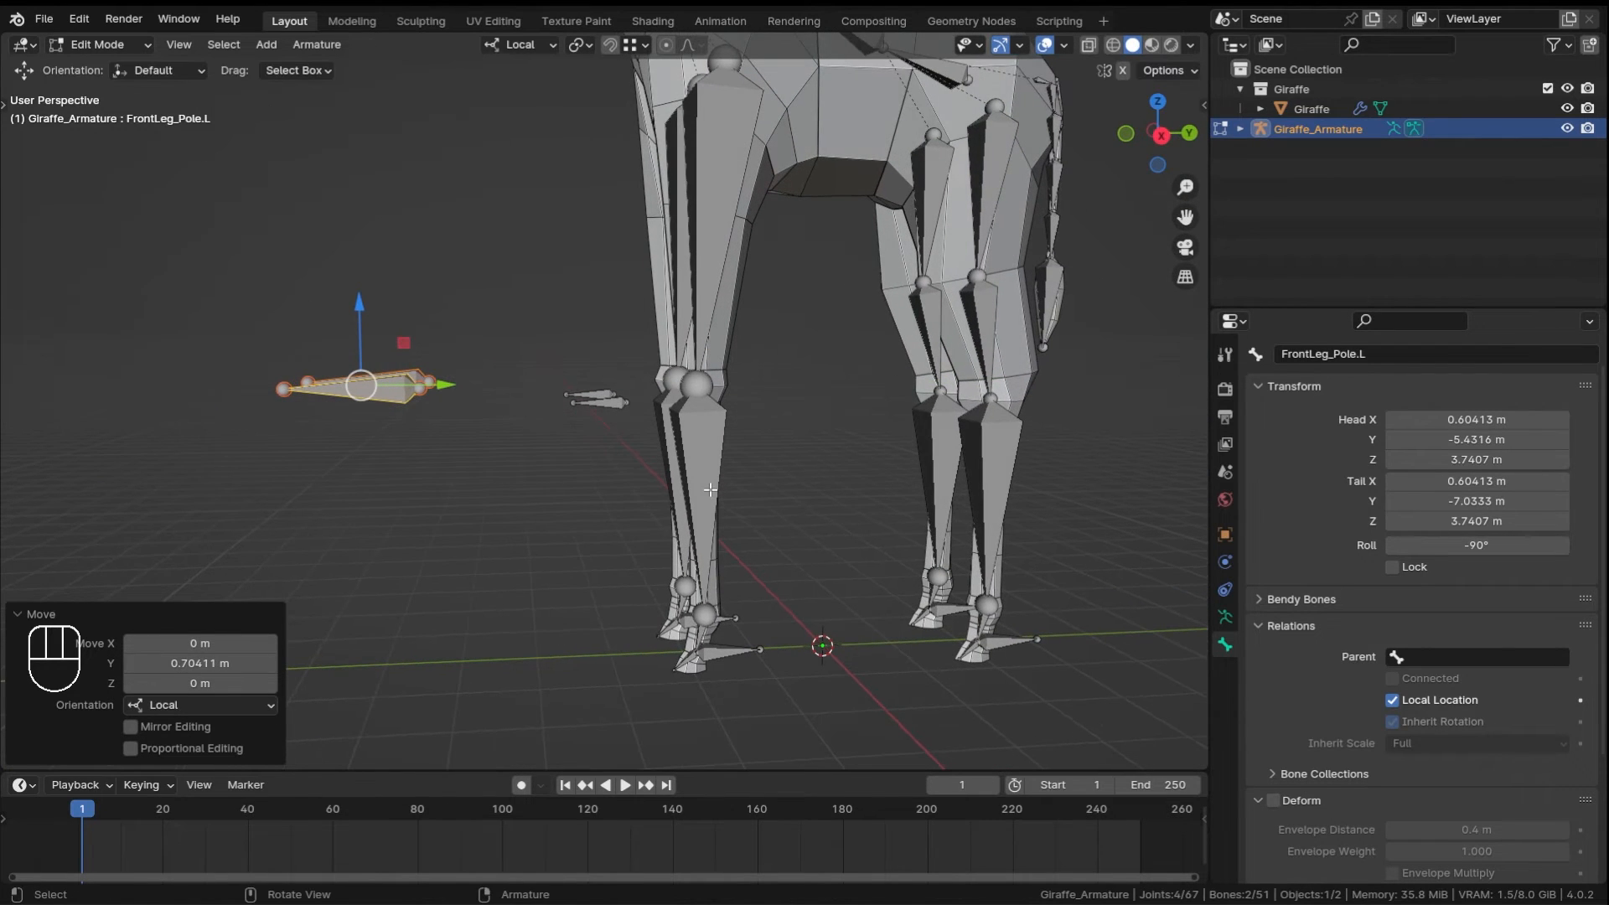
- Return to Pose Mode and test the left front leg's bend by moving FrontLeg_Target.L, cancelling the move
key("ctrl+Tab")
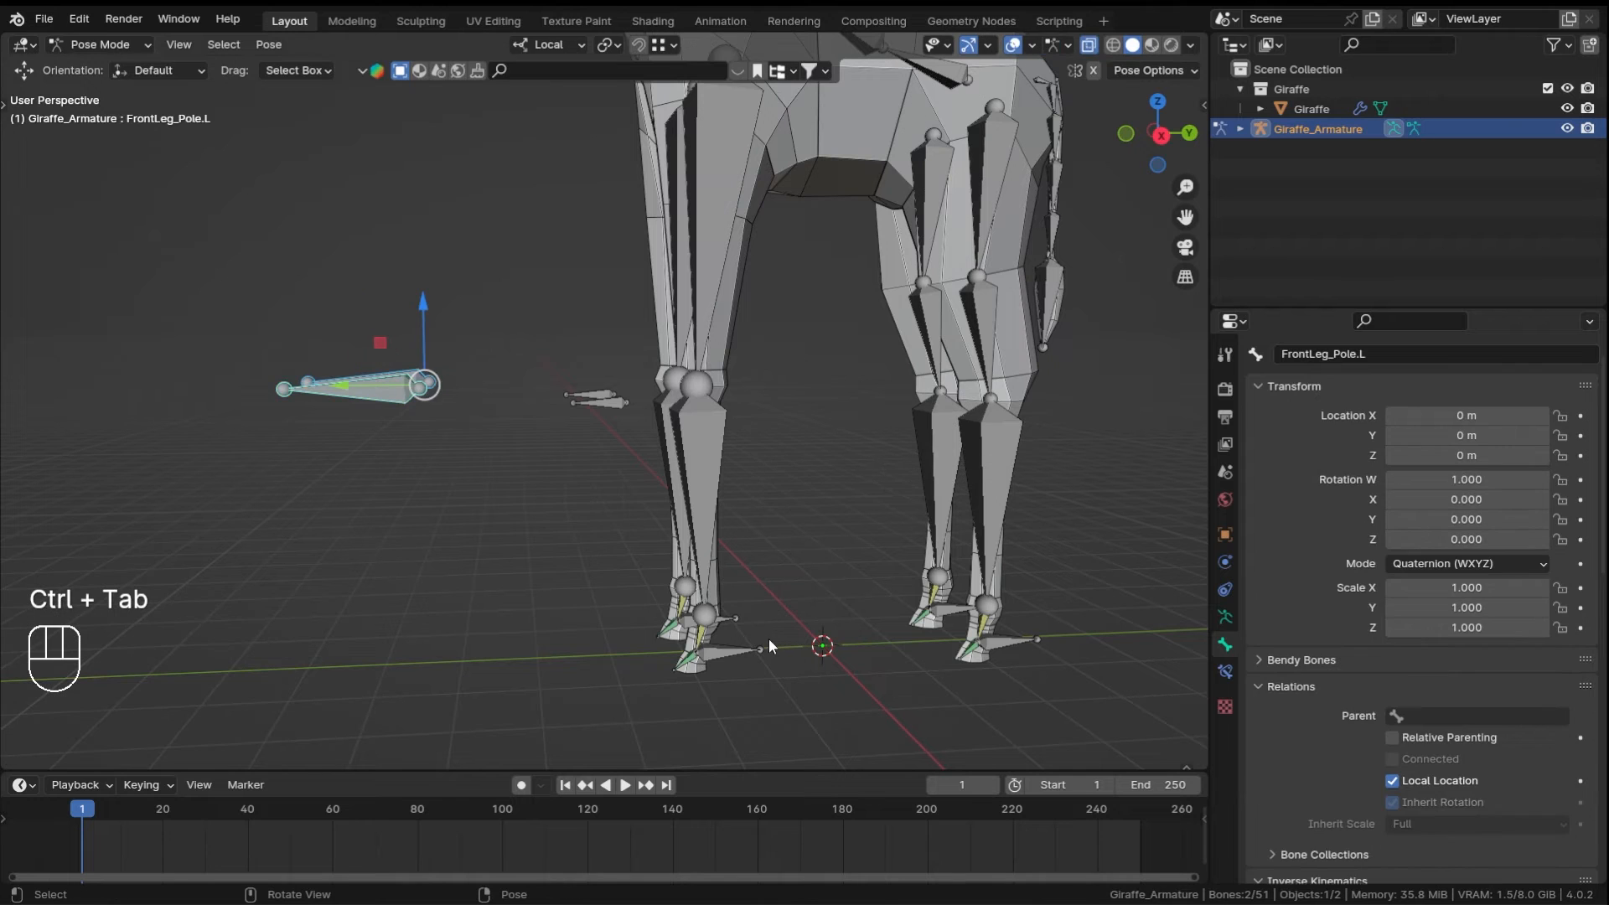
left_click(715, 659)
key("g")
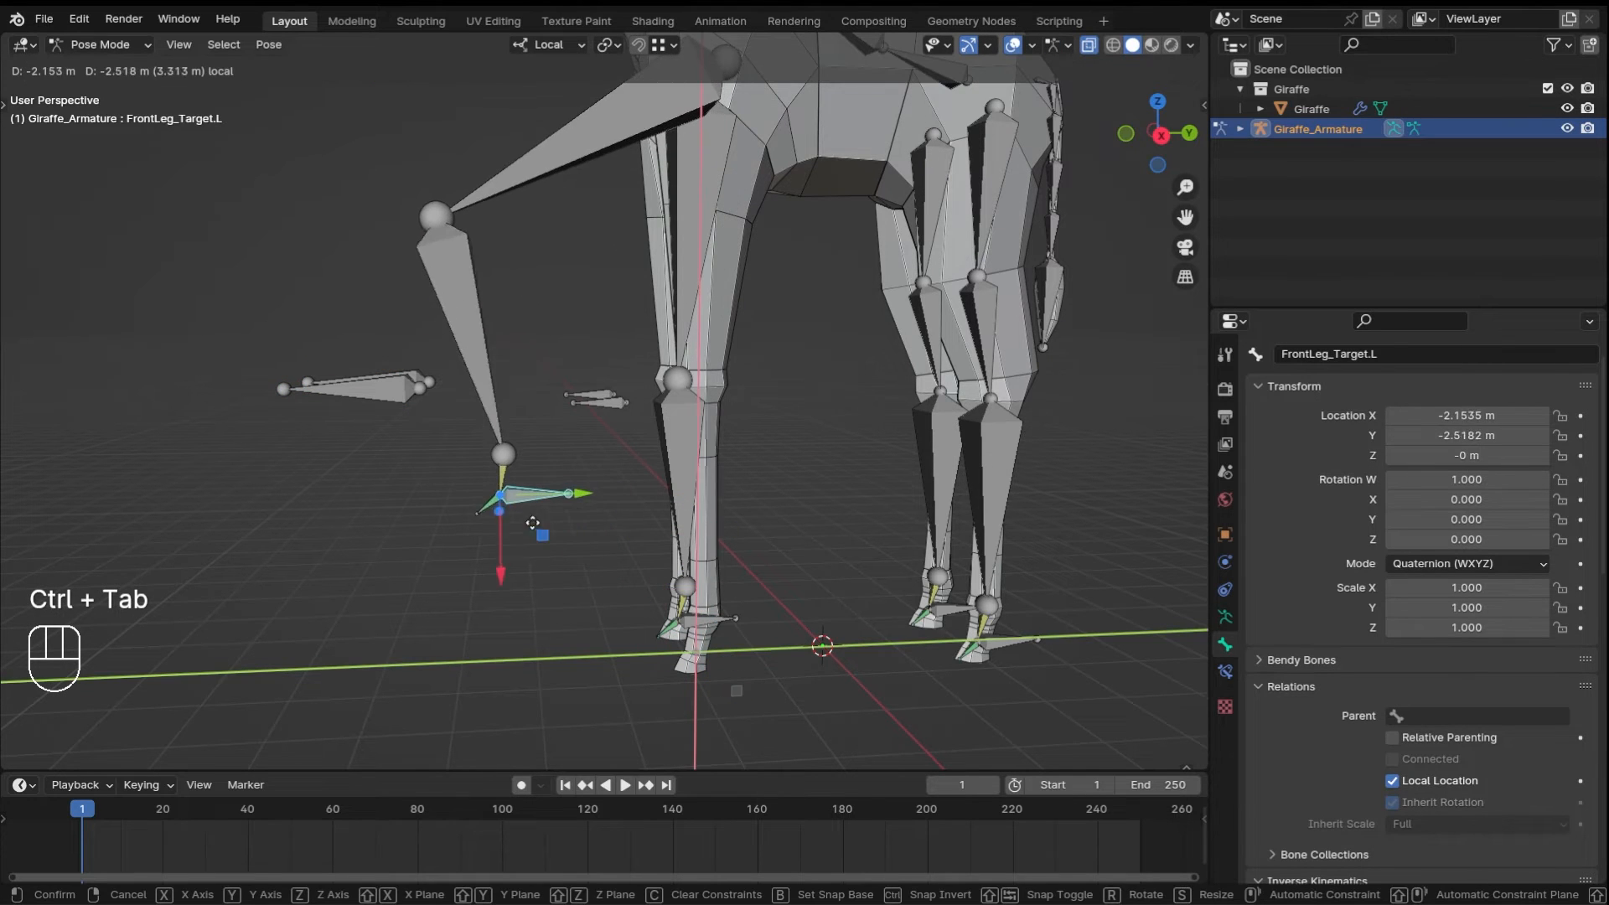
right_click(885, 543)
- Save the file and switch the armature to Object Mode
middle_click_drag(886, 545, 827, 539, "ctrl")
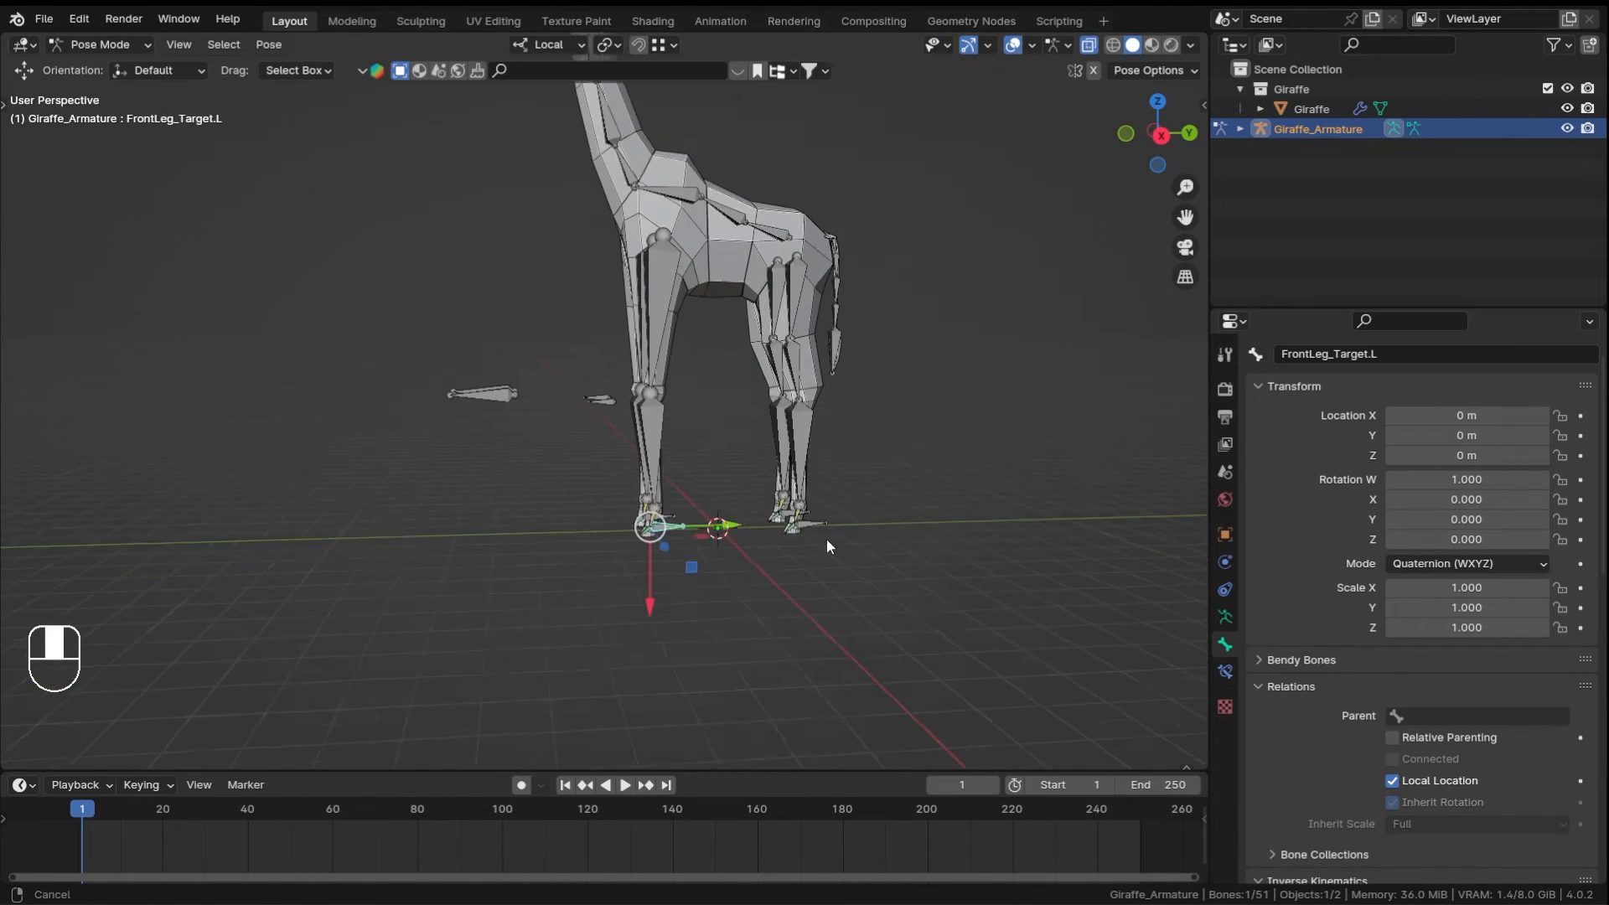
middle_click_drag(743, 289, 652, 470, "shift")
key("ctrl+s")
middle_click_drag(545, 335, 651, 317)
key("ctrl+Tab")
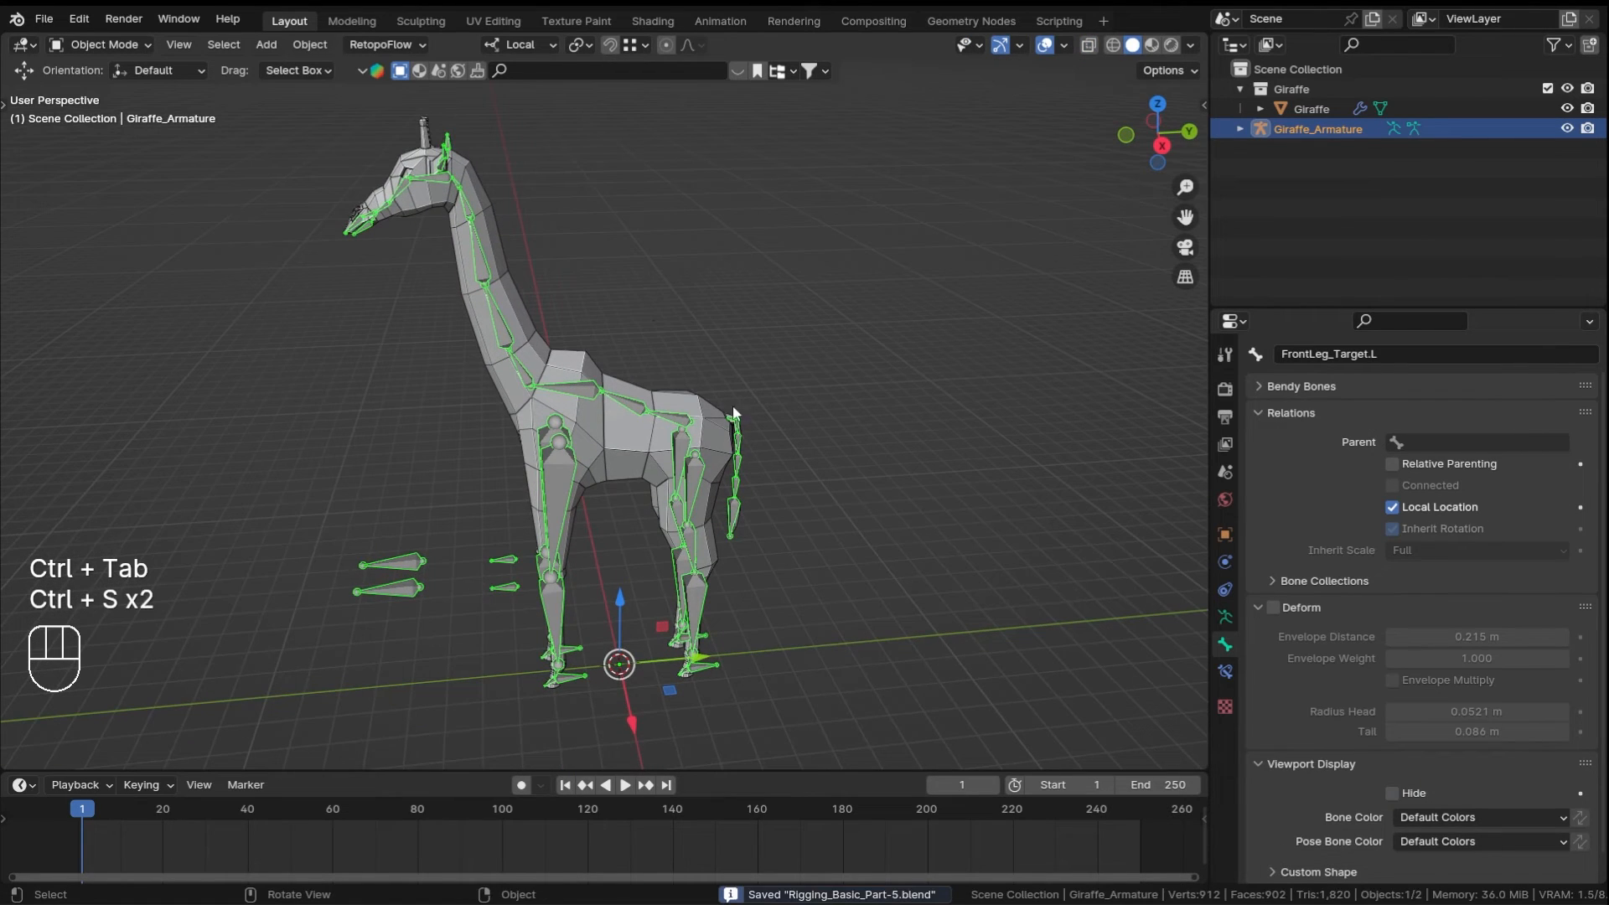
- Select the giraffe mesh and the armature with the armature active, apply Rotation & Scale, and save the file
middle_click_drag(751, 434, 625, 400)
scroll(636, 449, "up", 2)
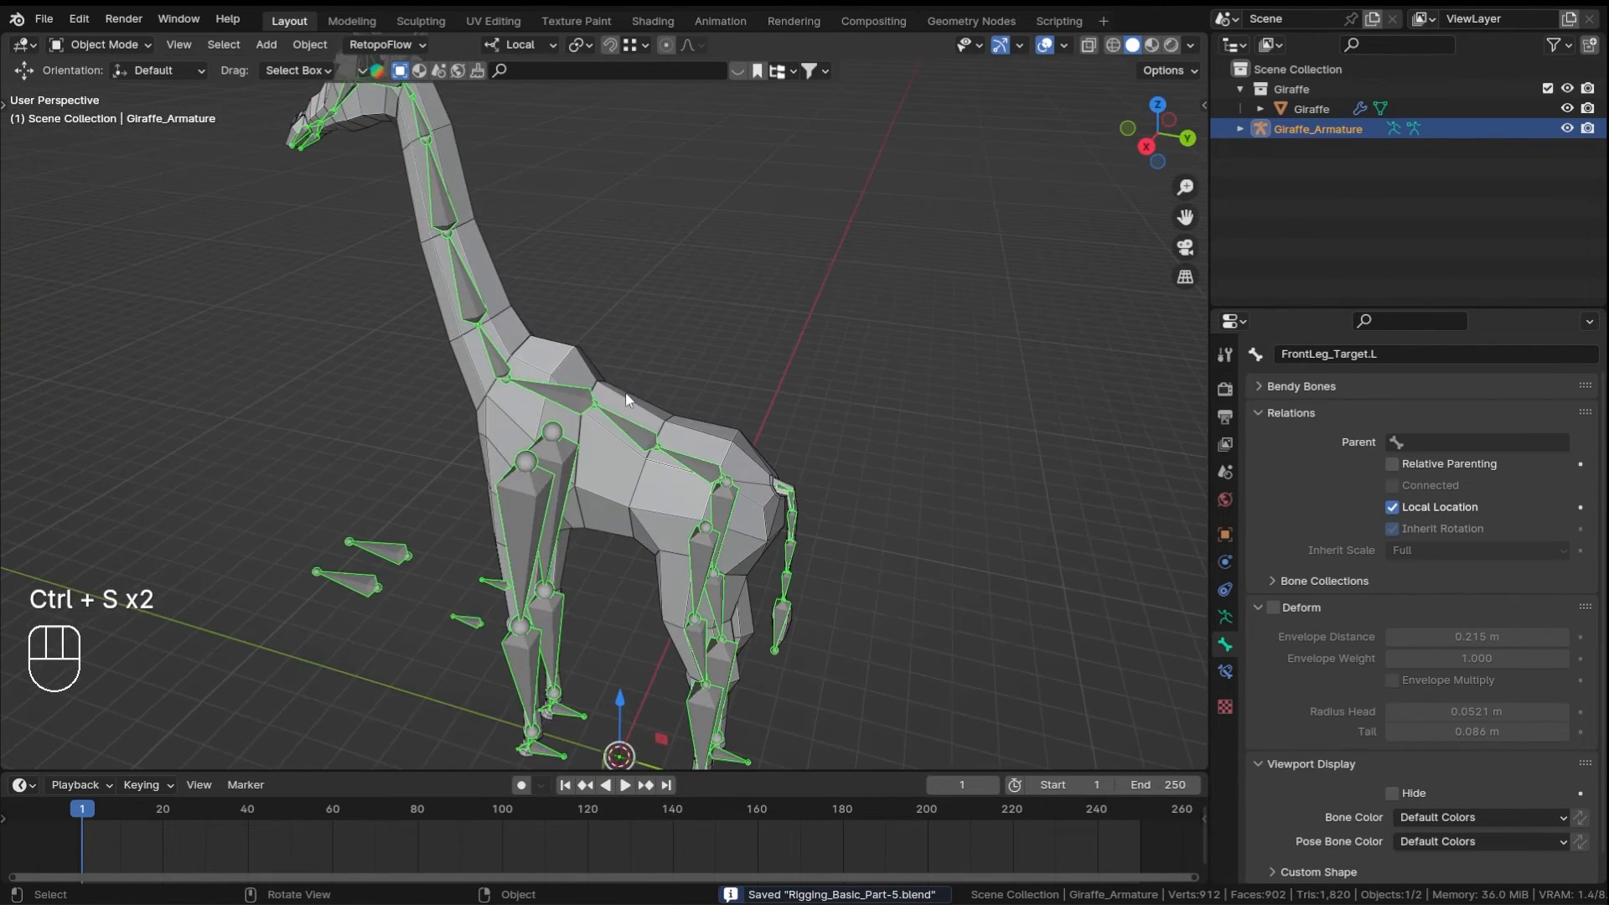
left_click(579, 356)
middle_click_drag(565, 350, 604, 390)
left_click(605, 390, "shift")
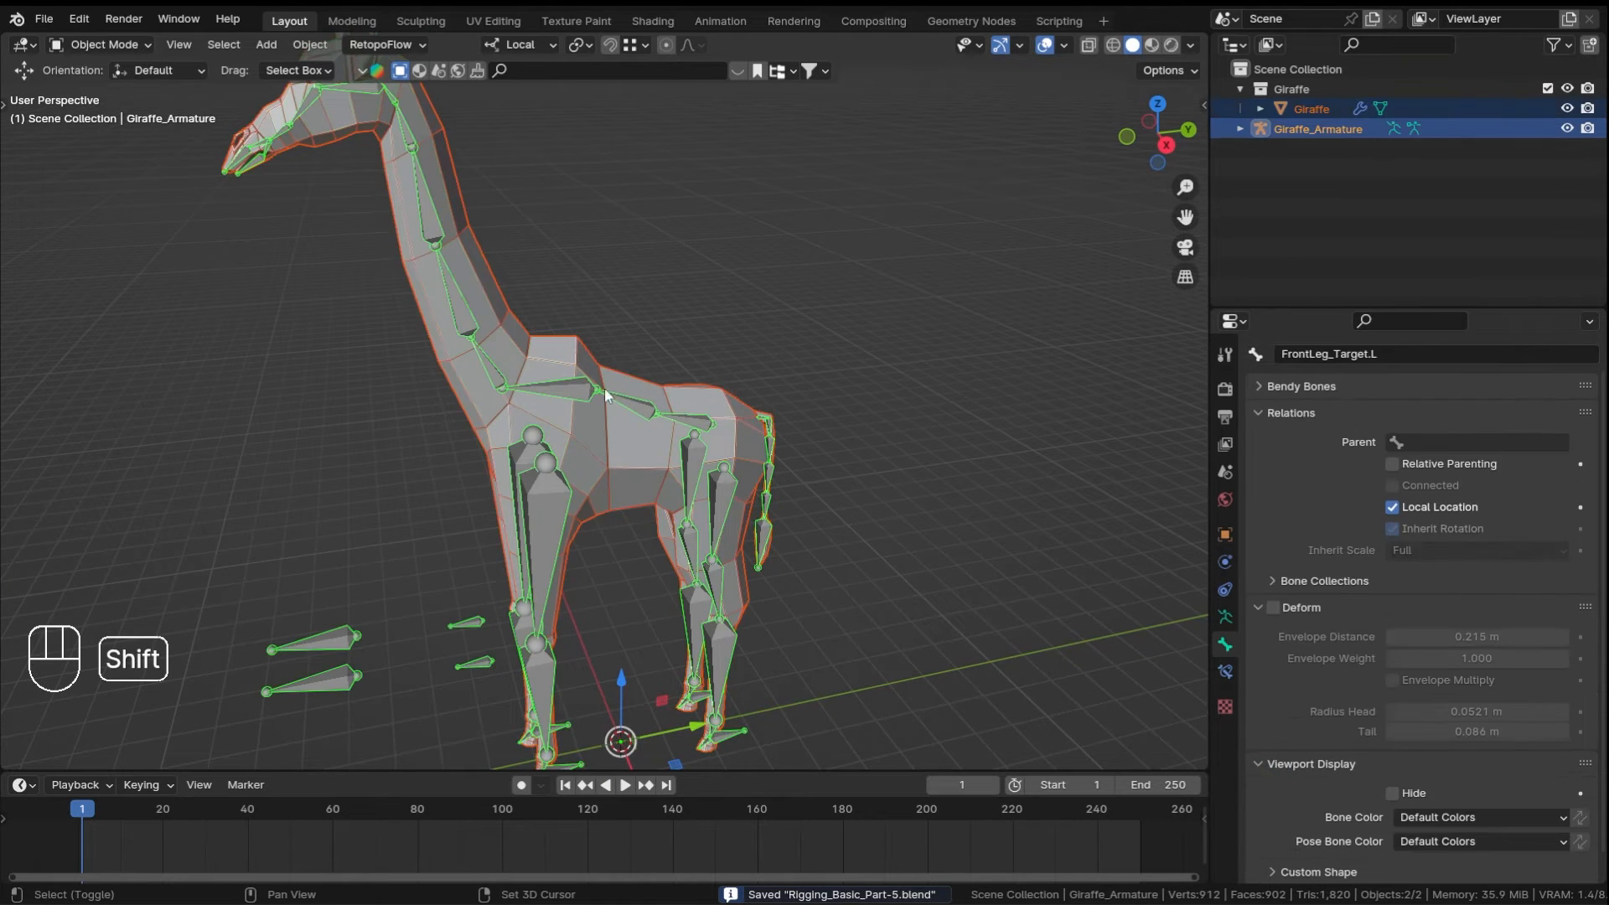
key("ctrl+a")
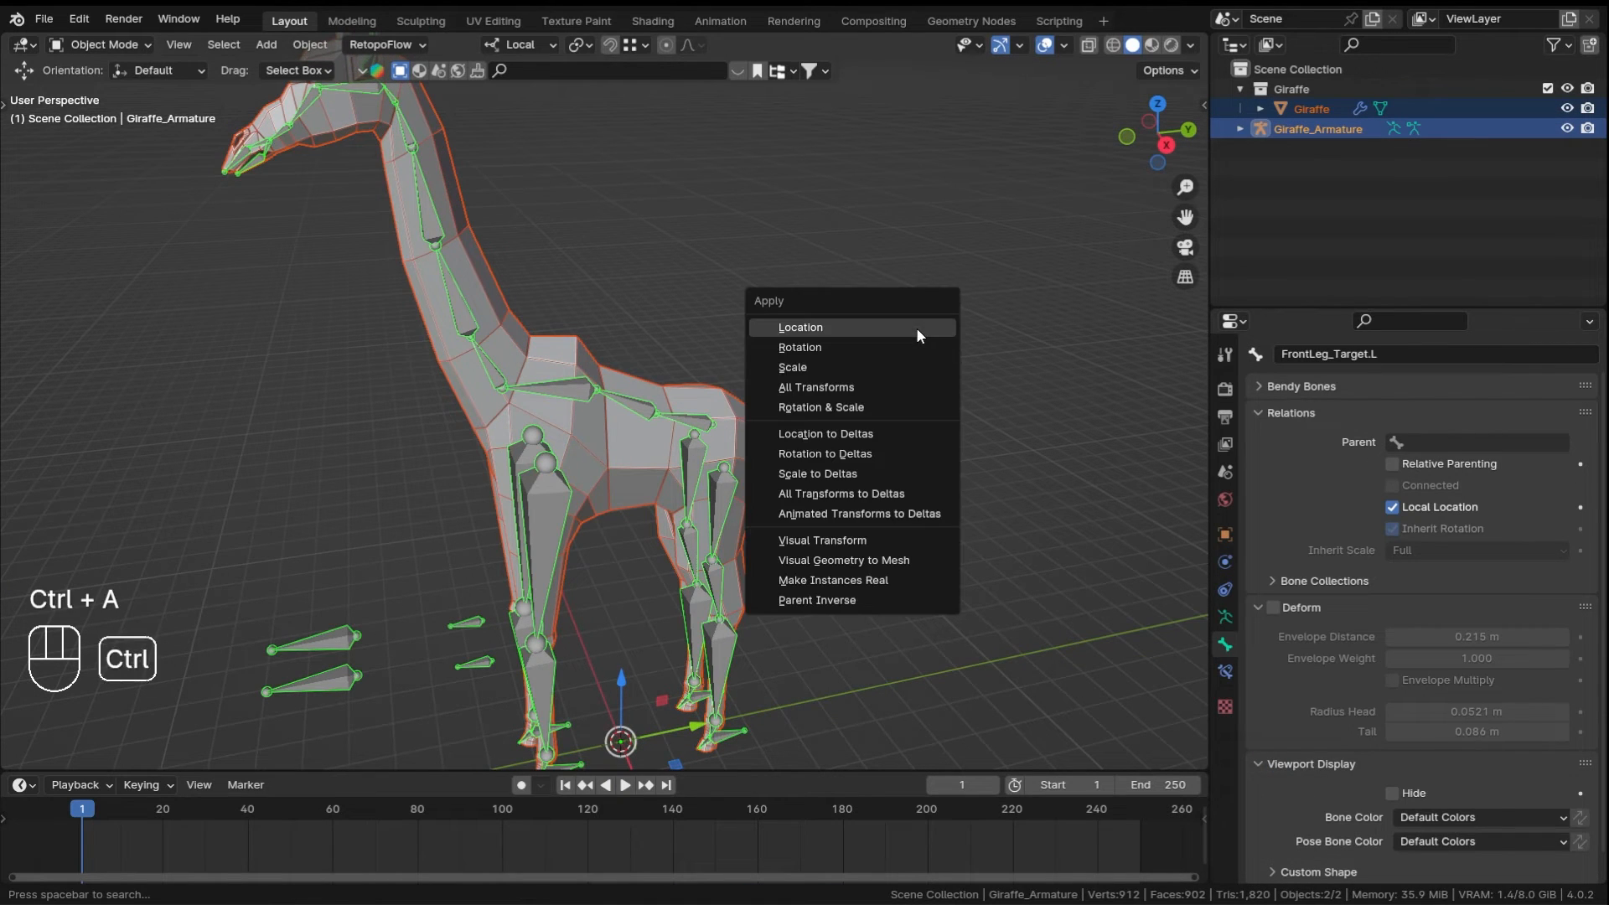
left_click(889, 412)
key("ctrl+s")
- Parent the giraffe mesh to the armature With Automatic Weights and save the file
middle_click_drag(774, 365, 666, 383)
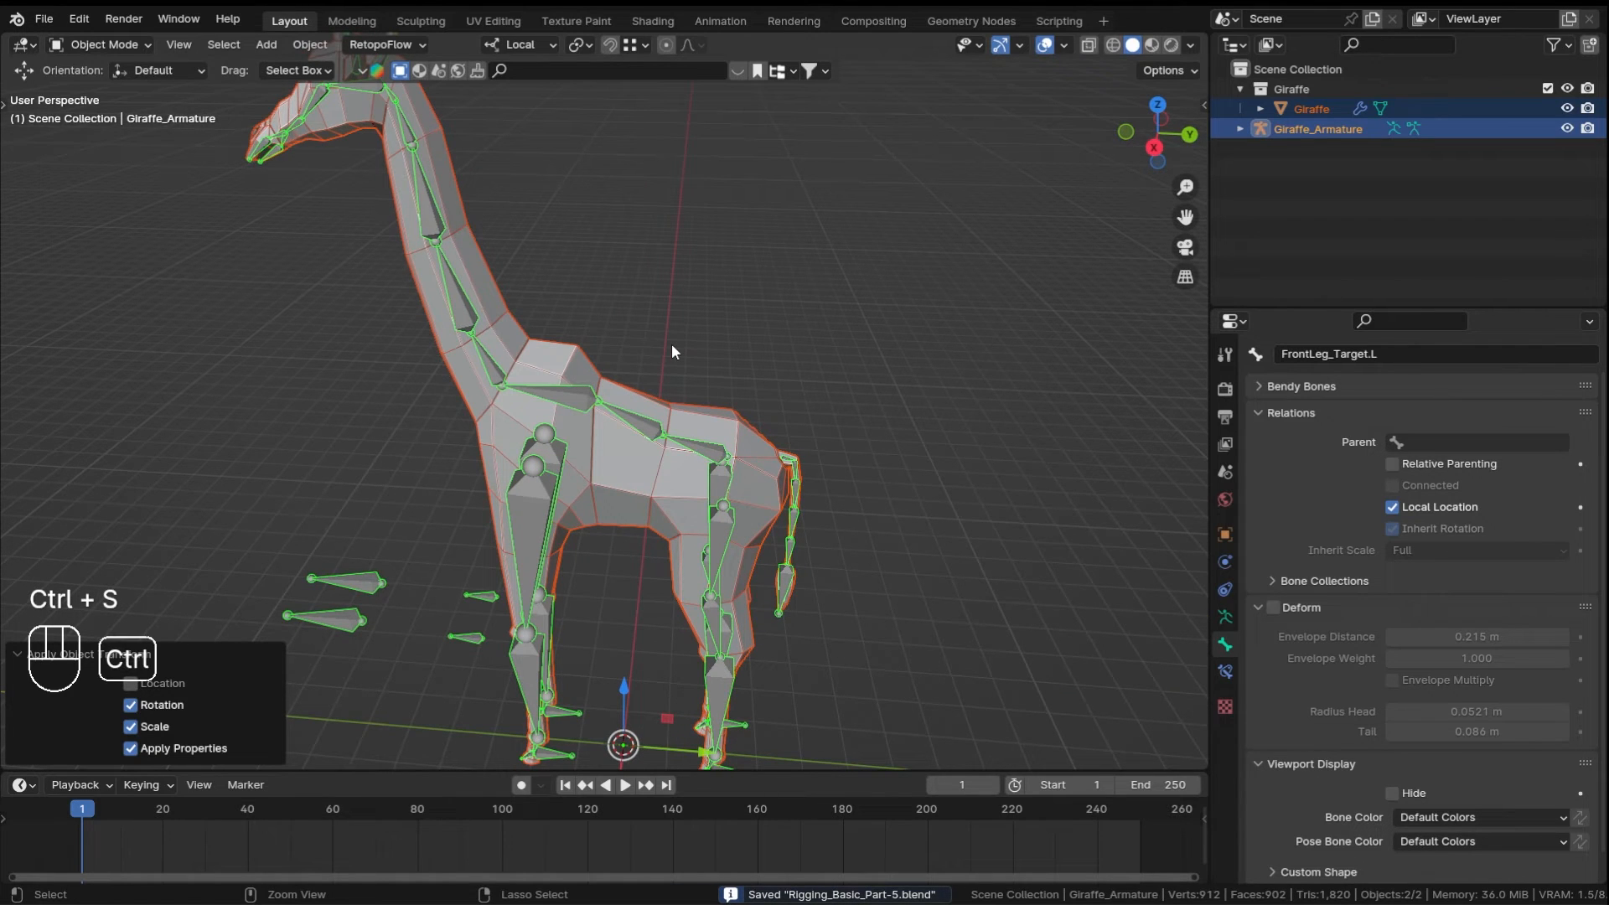
key("ctrl+p")
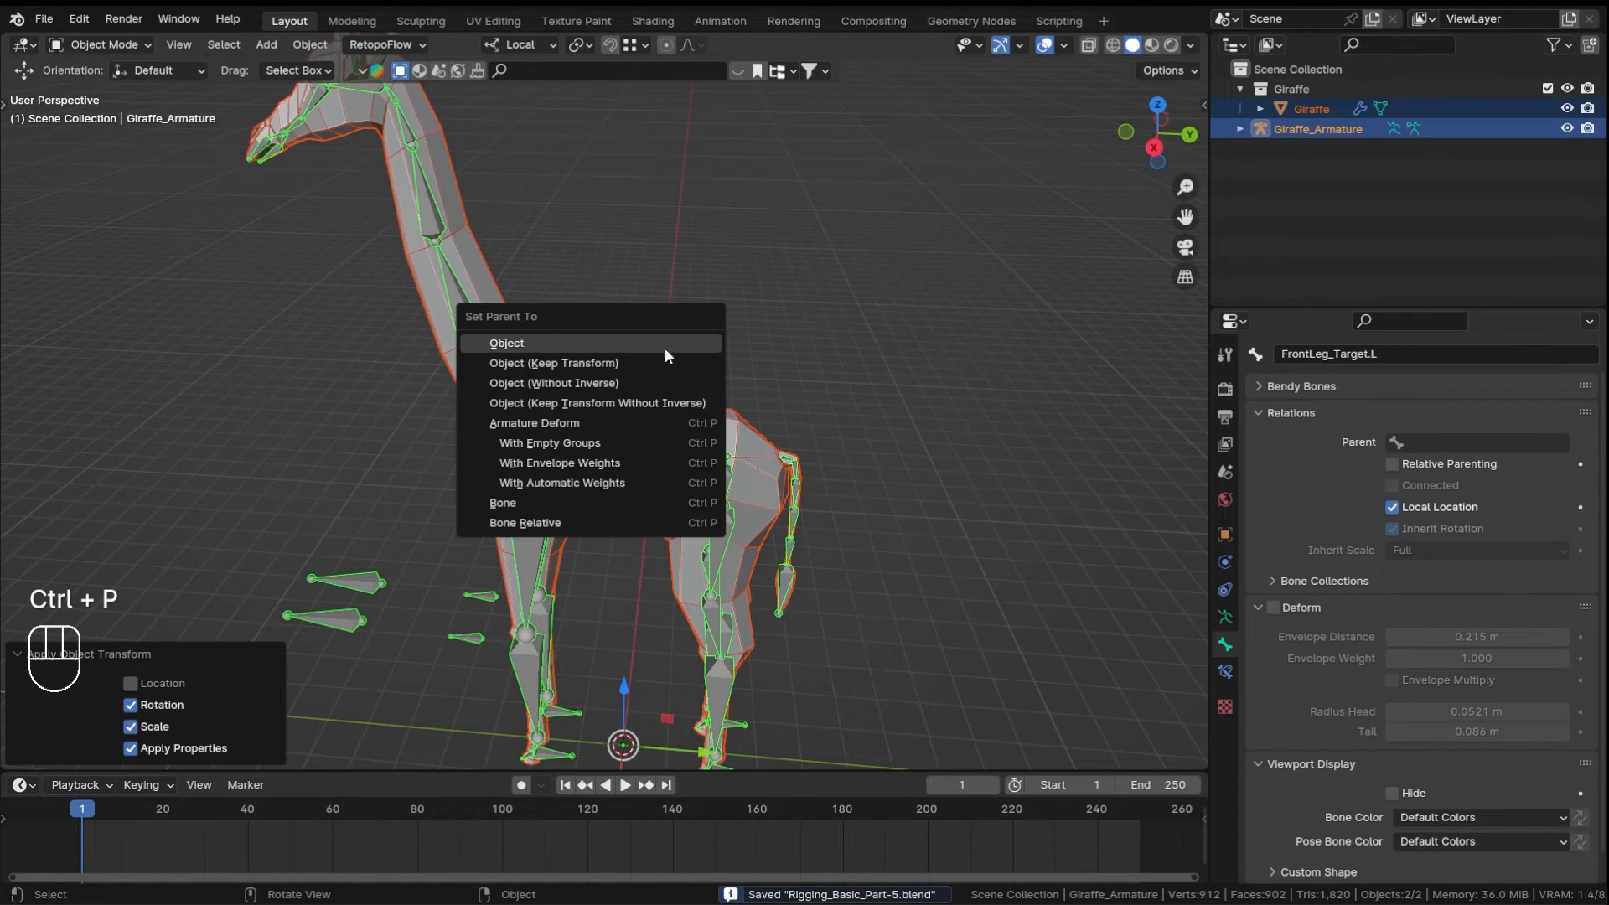
left_click(553, 484)
middle_click_drag(567, 478, 762, 337, "ctrl")
key("ctrl+s")
- Select only the armature, enter Pose Mode and test the mesh deformation by moving FrontLeg_Target.L, cancelling the move
left_click(786, 328)
middle_click_drag(756, 457, 727, 364, "ctrl")
left_click(661, 297)
left_click(710, 352)
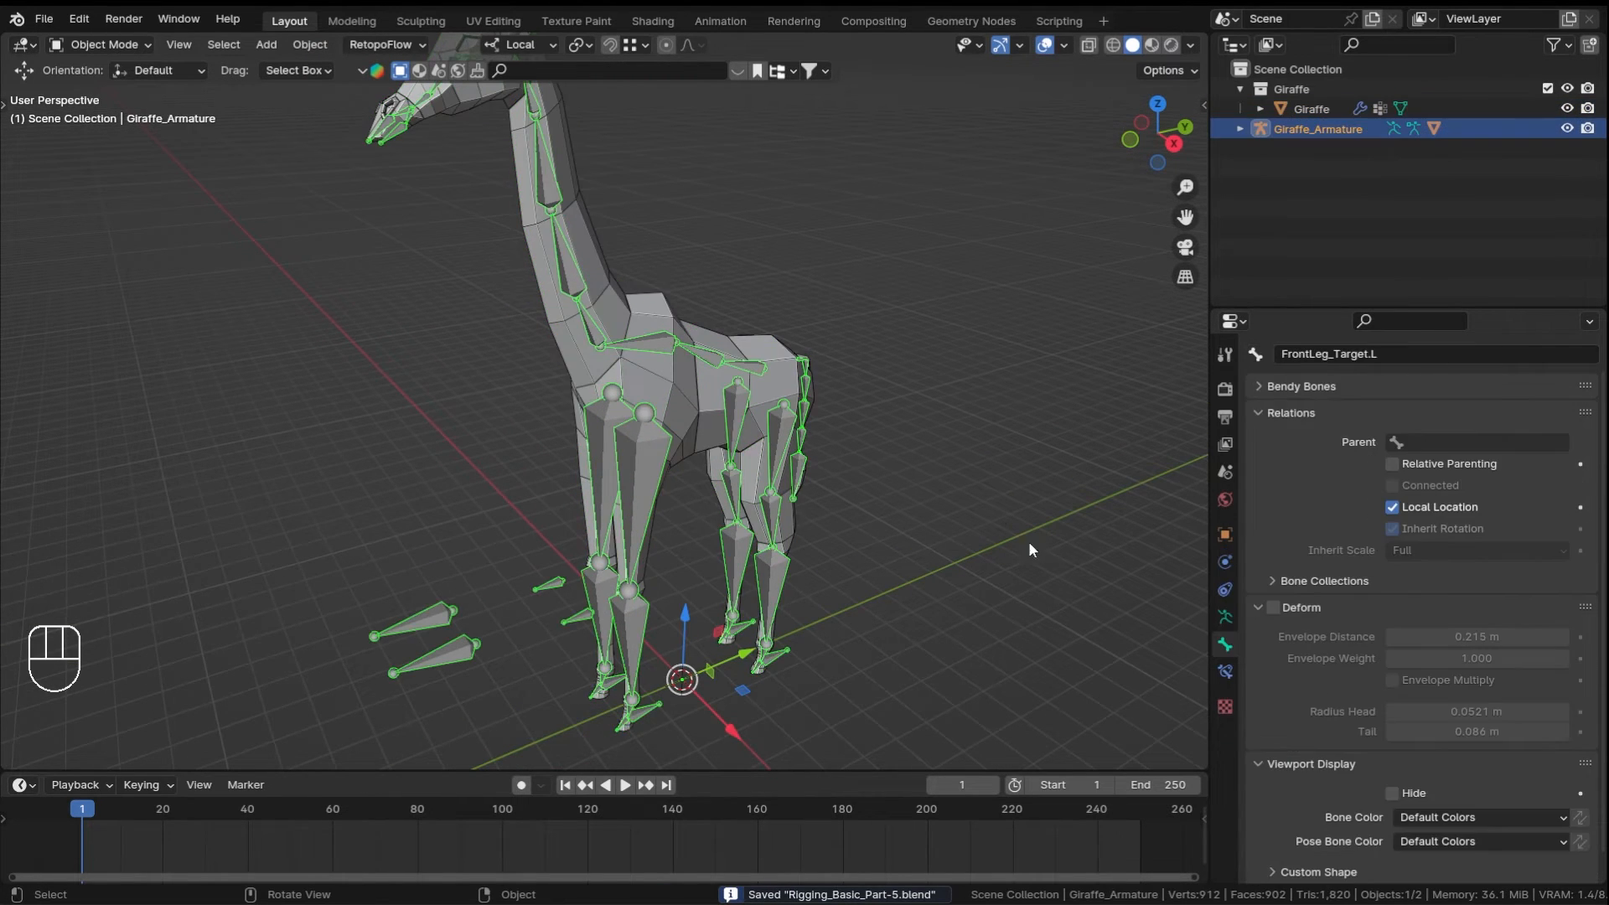
key("ctrl+Tab")
middle_click_drag(853, 563, 653, 633)
left_click_drag(663, 678, 649, 567)
right_click(649, 566)
middle_click_drag(792, 621, 796, 512, "shift")
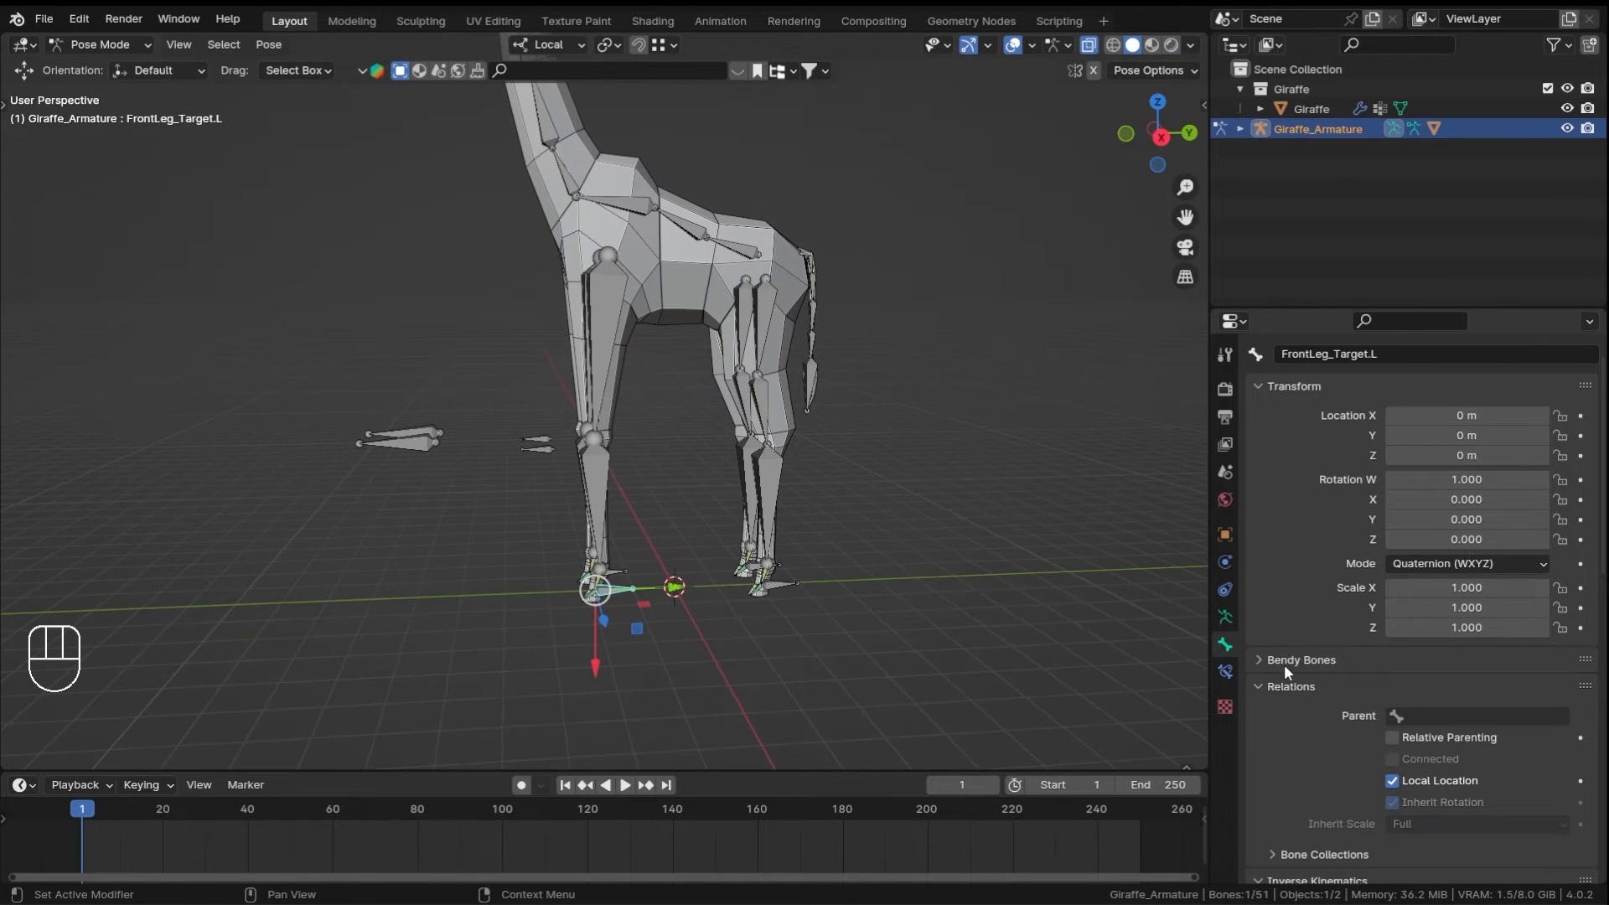
- Set the armature's viewport display type to Stick
left_click(1225, 617)
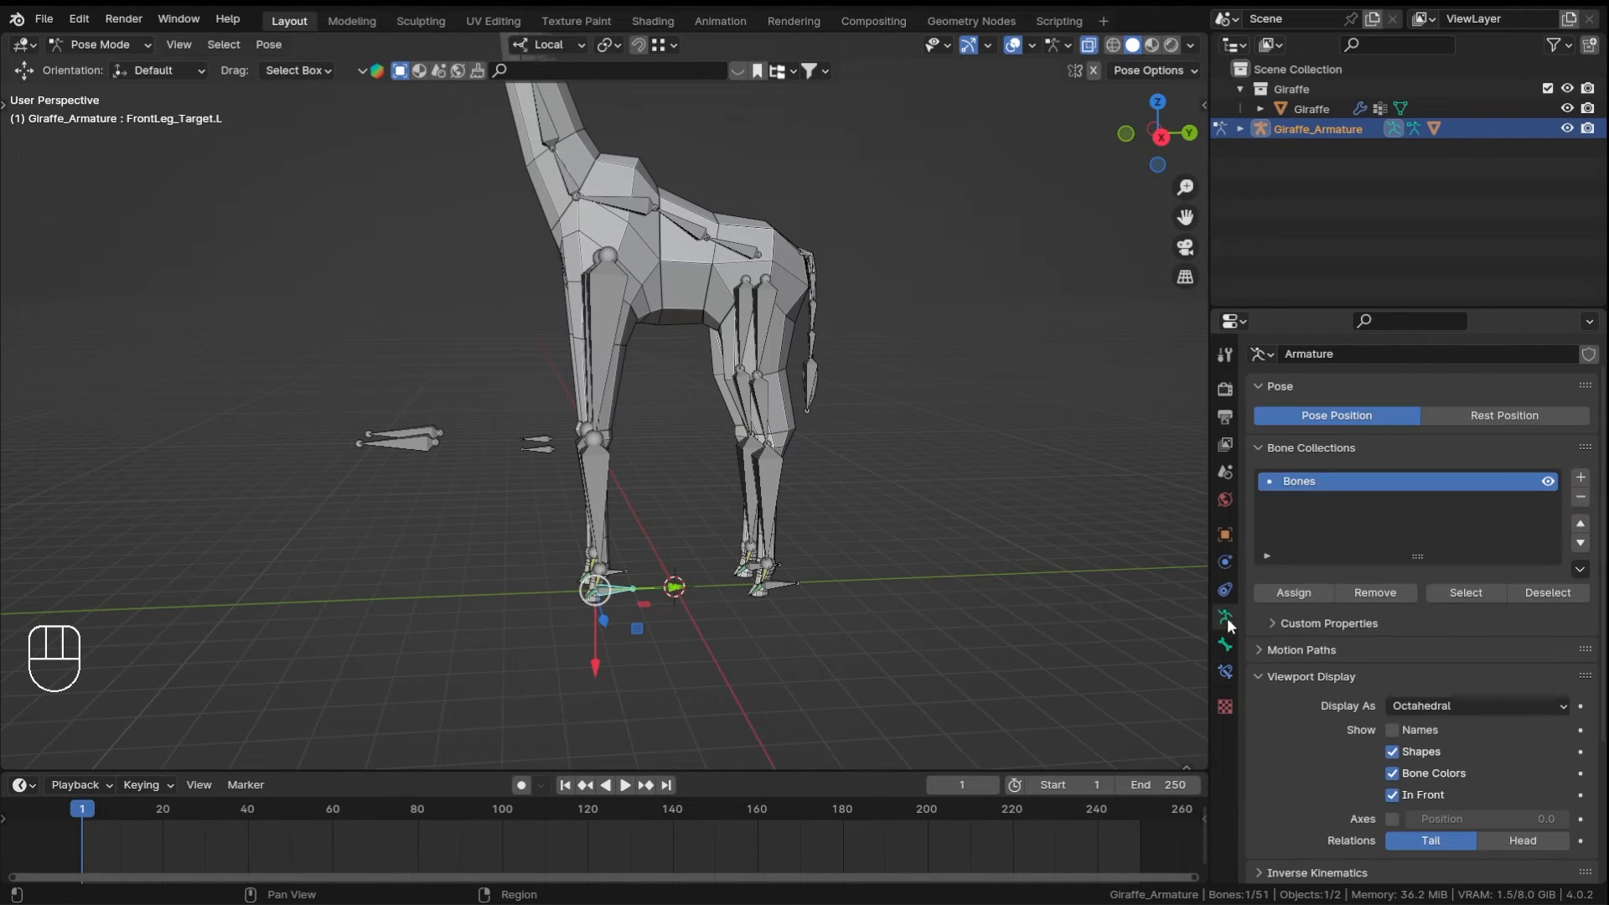
left_click(1450, 707)
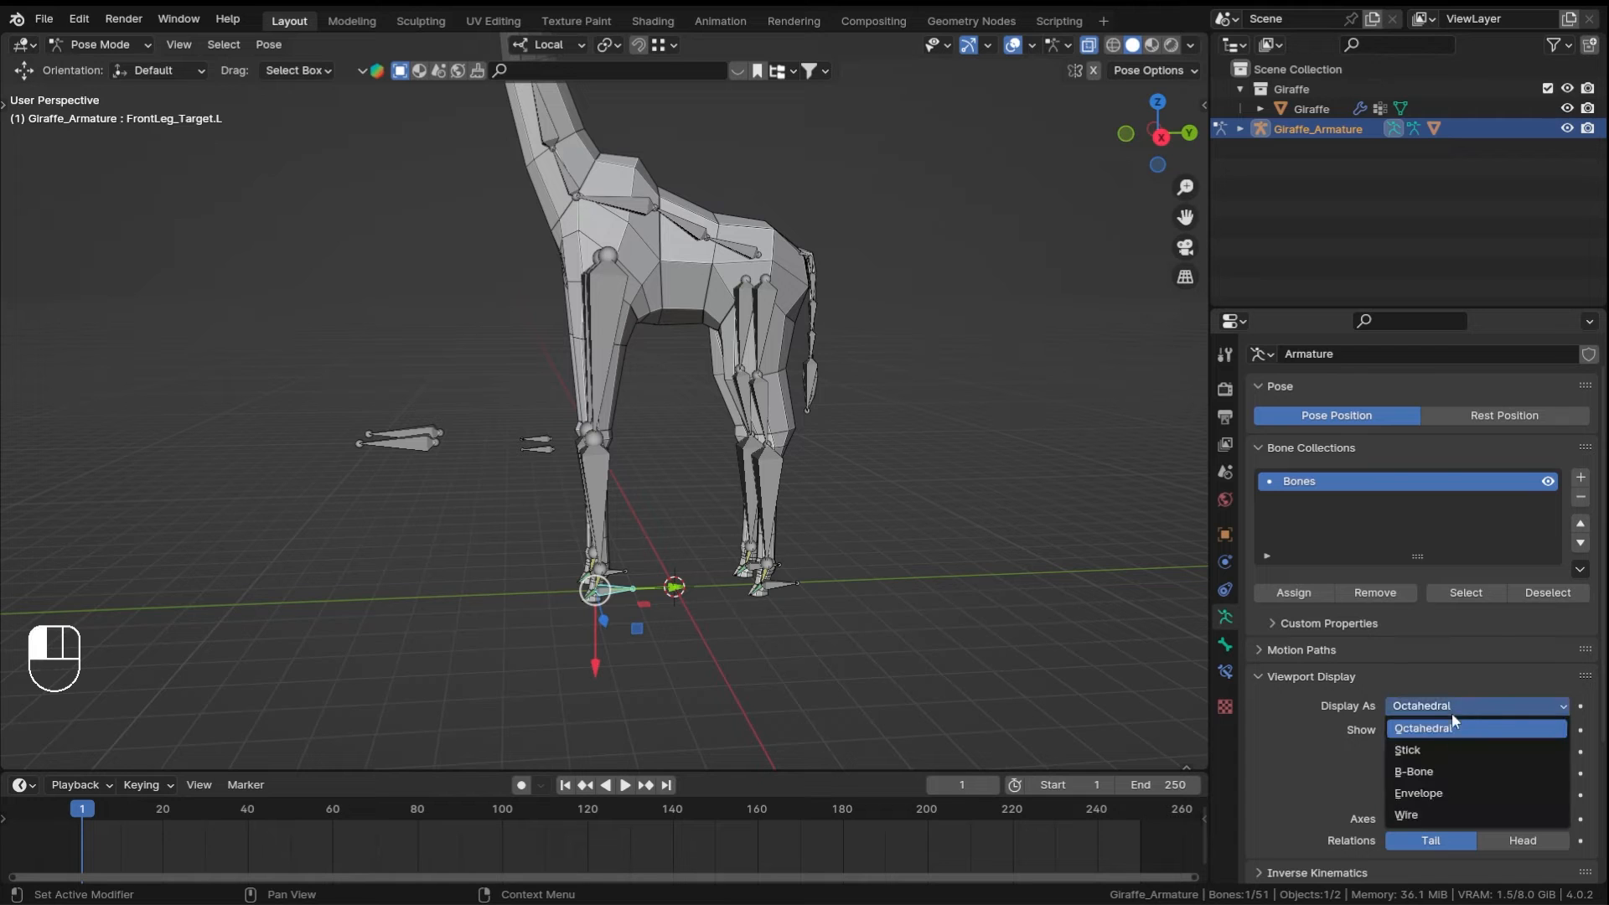
left_click(1426, 751)
- Check how the left front leg mesh deforms by moving FrontLeg_Target.L twice, cancelling each move
mouse_move(1038, 565)
middle_mouse_down("ctrl")
mouse_move(776, 431)
mouse_move(722, 464)
mouse_move(631, 573)
middle_mouse_up("ctrl")
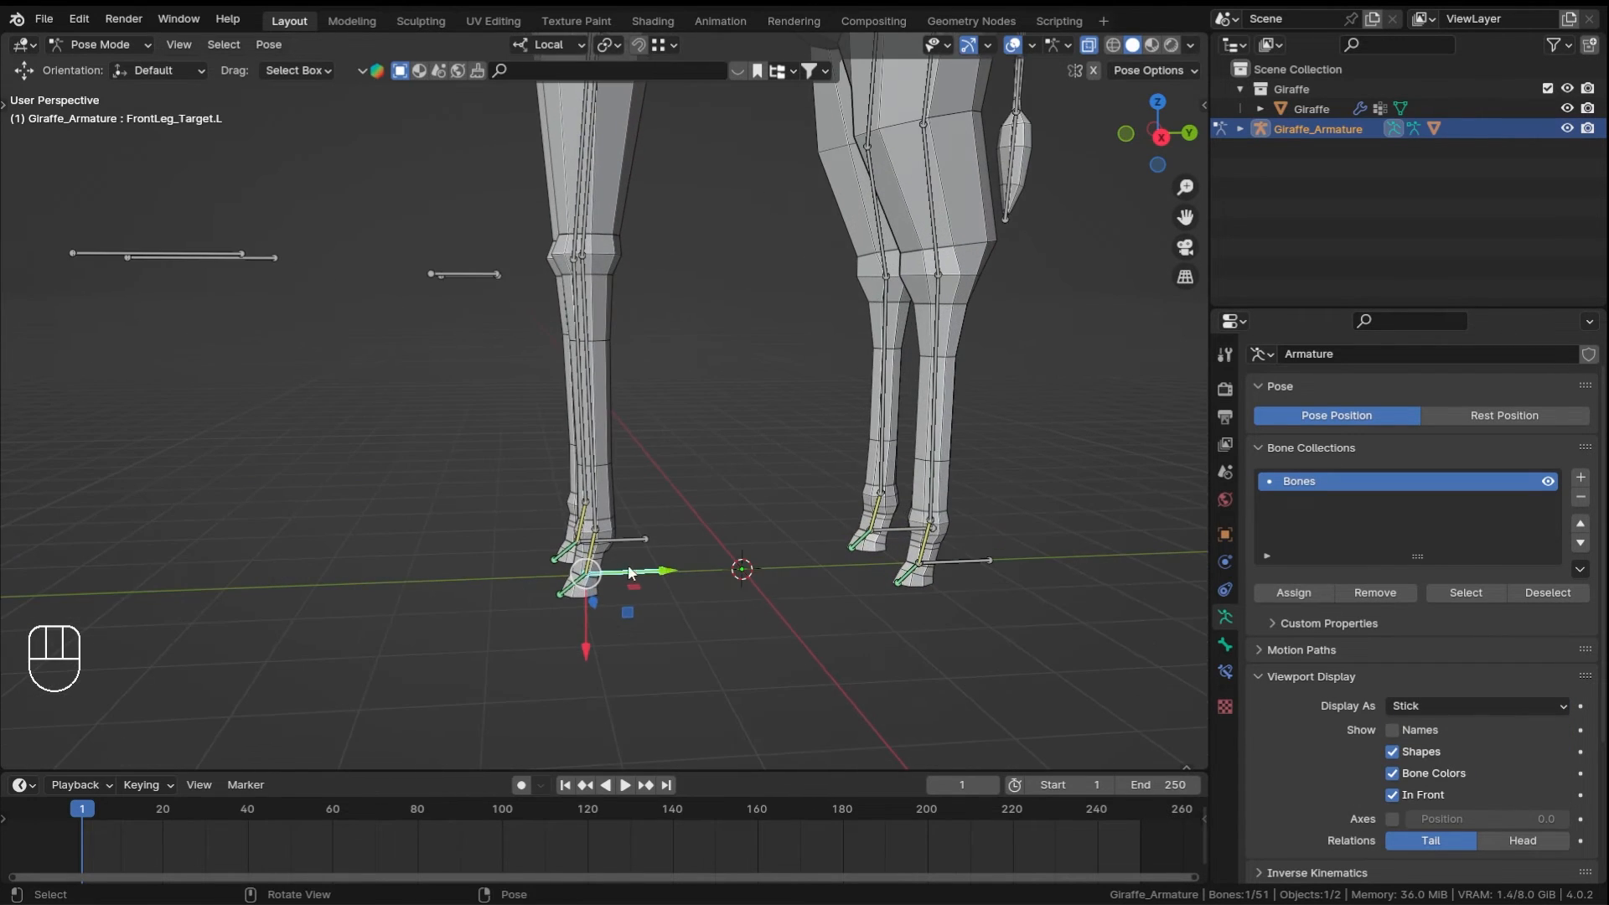
middle_click_drag(681, 516, 723, 569, "shift")
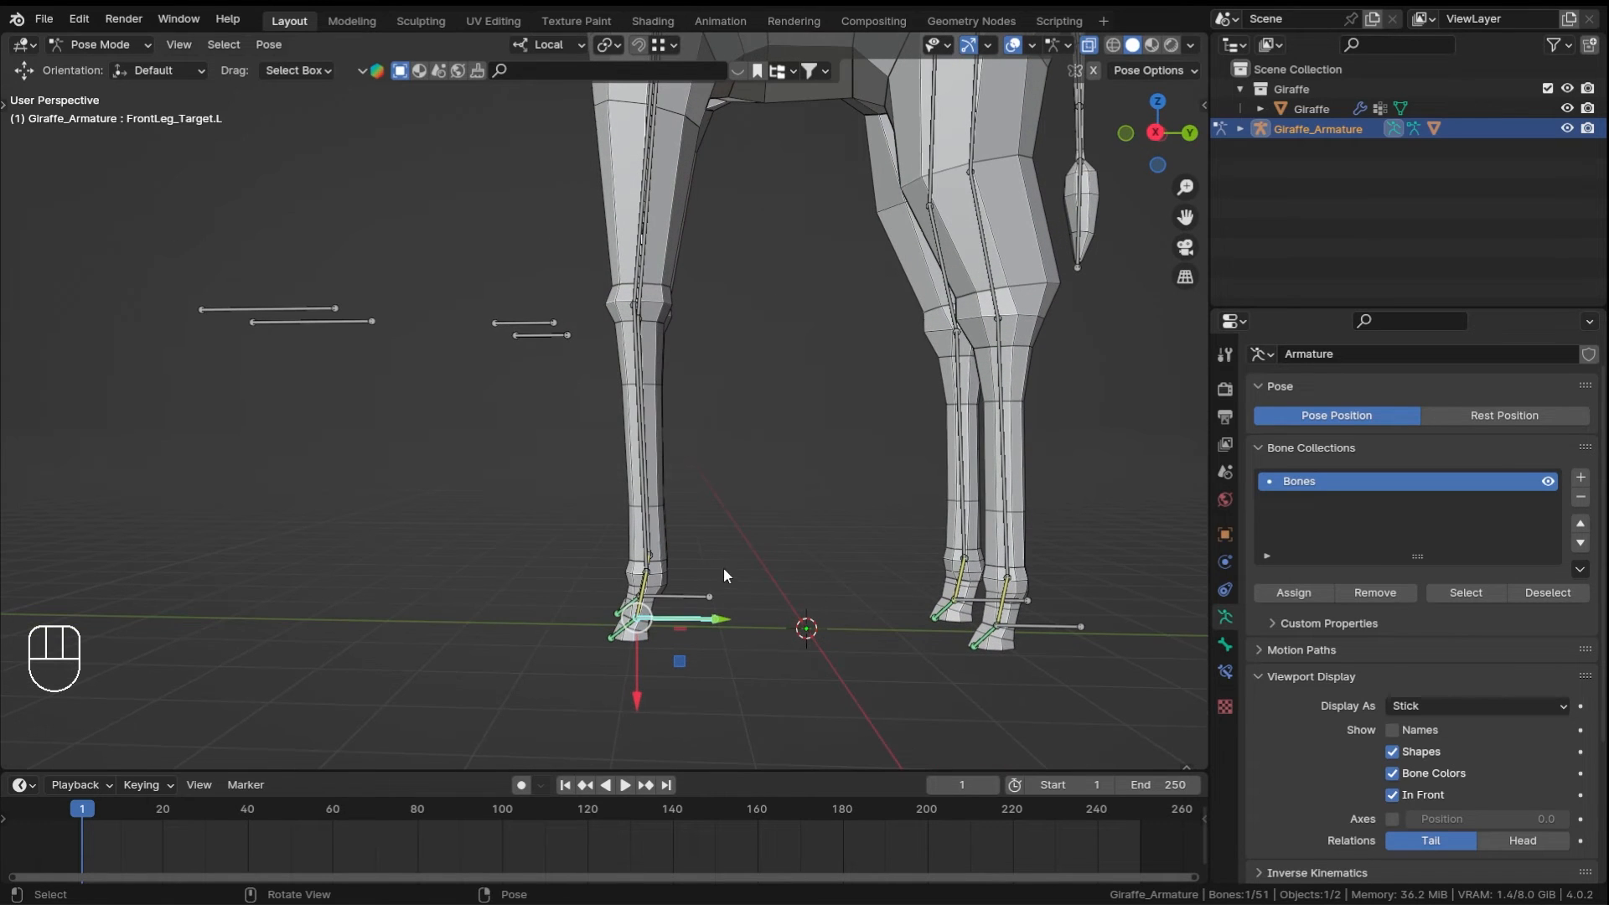
key("g")
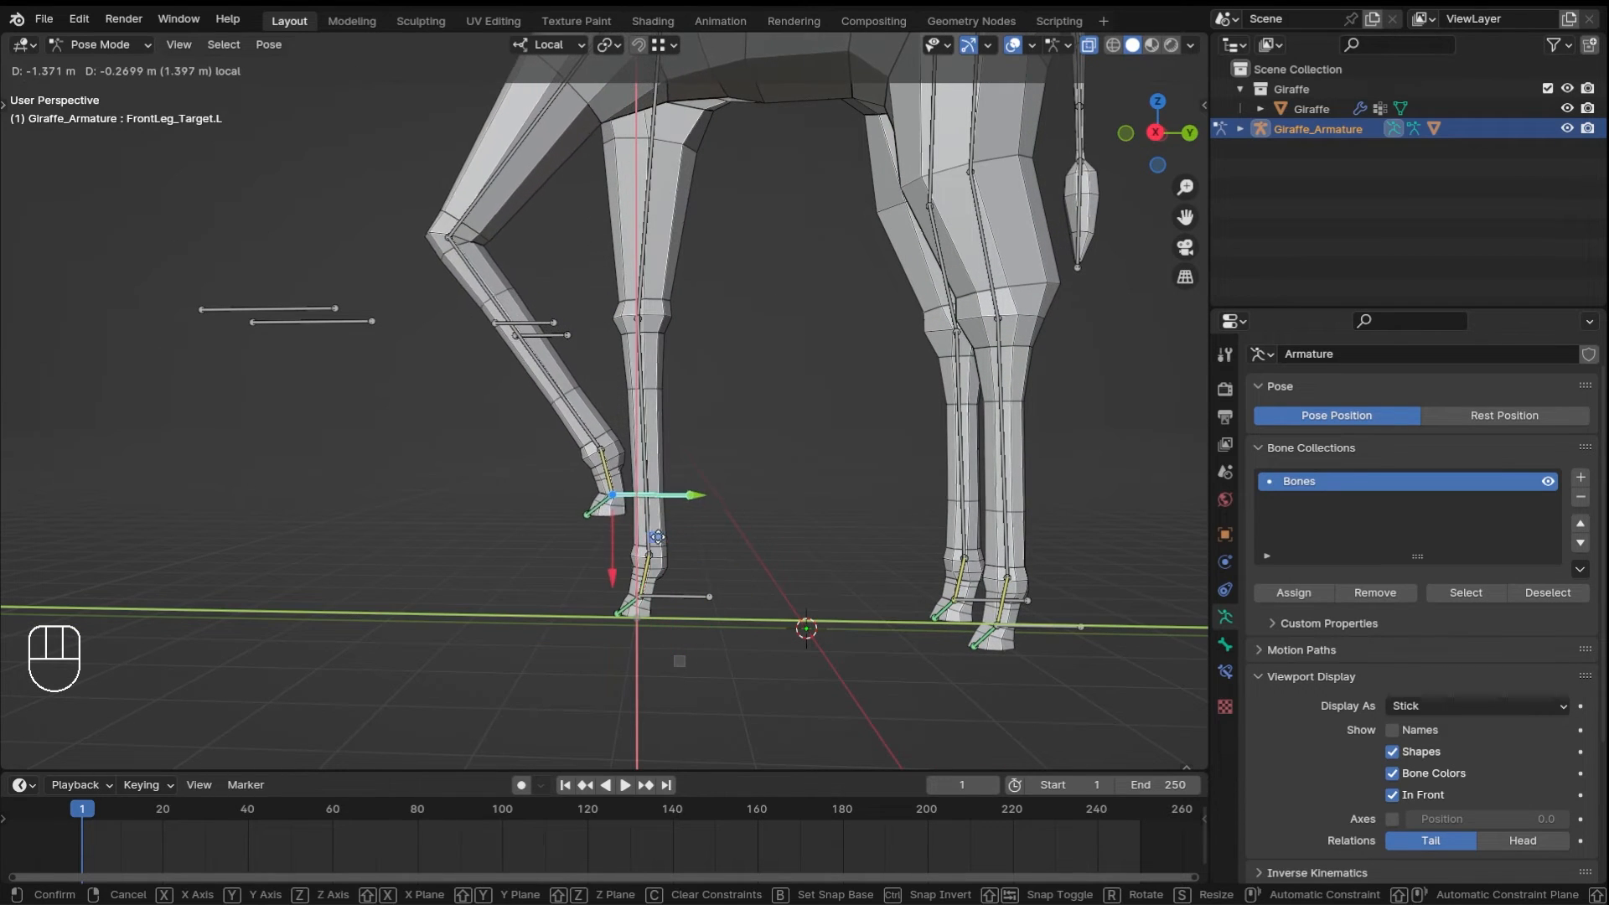
right_click(472, 449)
middle_click_drag(449, 438, 695, 511, "ctrl")
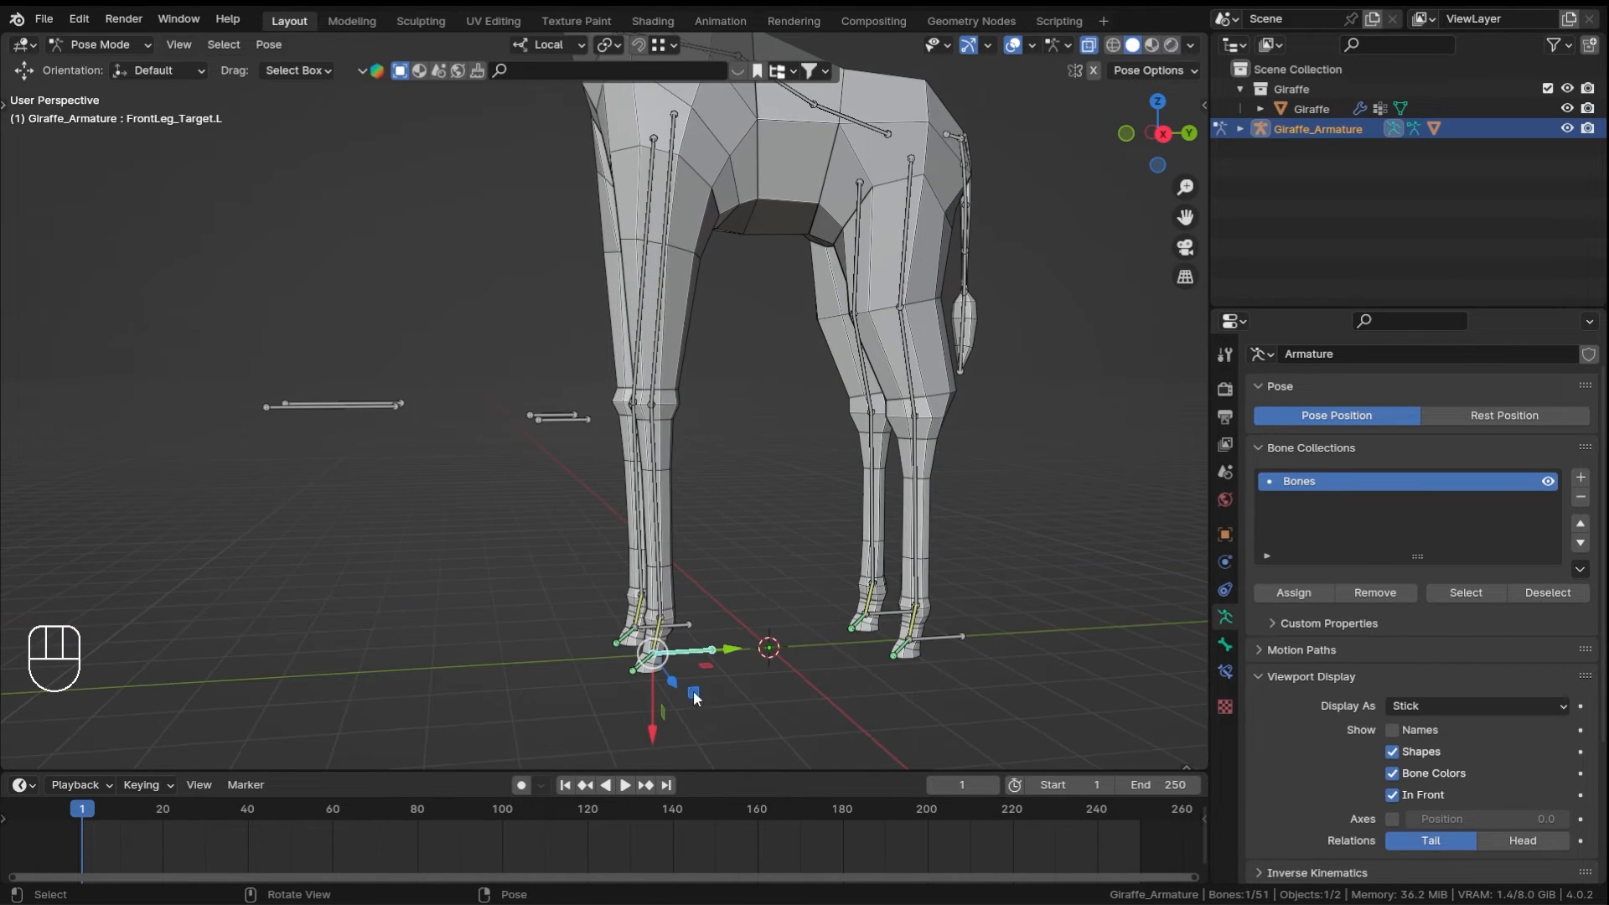
left_click_drag(694, 694, 752, 493)
right_click(752, 493)
middle_click_drag(999, 465, 882, 502, "shift")
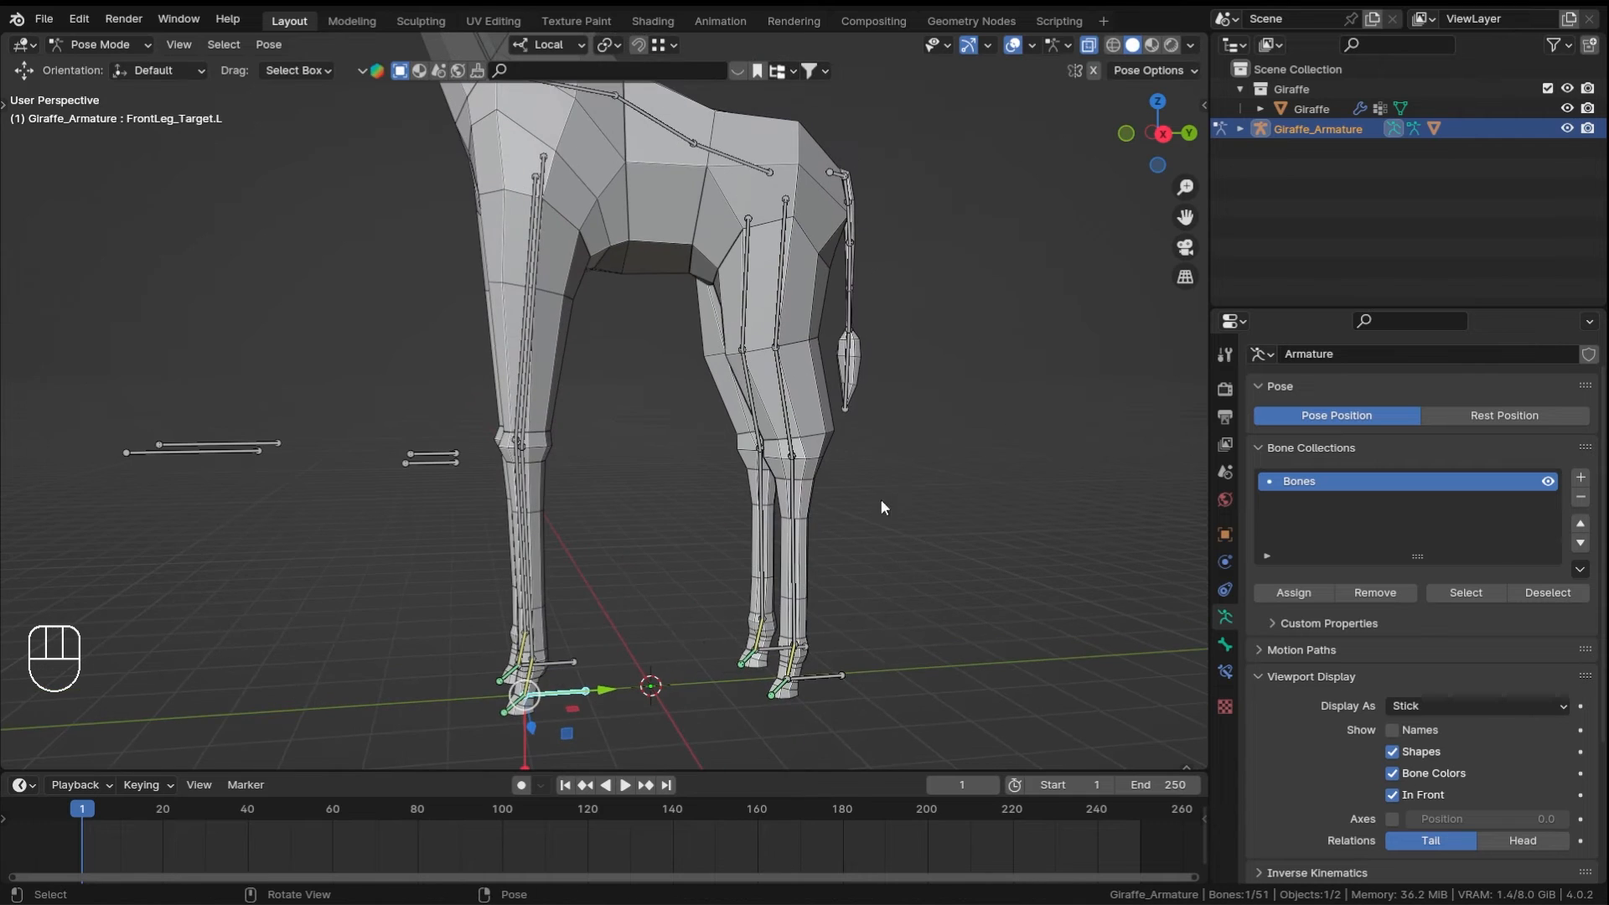
- Check how the left back leg mesh deforms by moving BackLeg_Target.L from side and front views, cancelling each move
left_click(826, 676)
middle_click_drag(882, 597, 868, 563)
left_click_drag(830, 718, 687, 595)
right_click(687, 595)
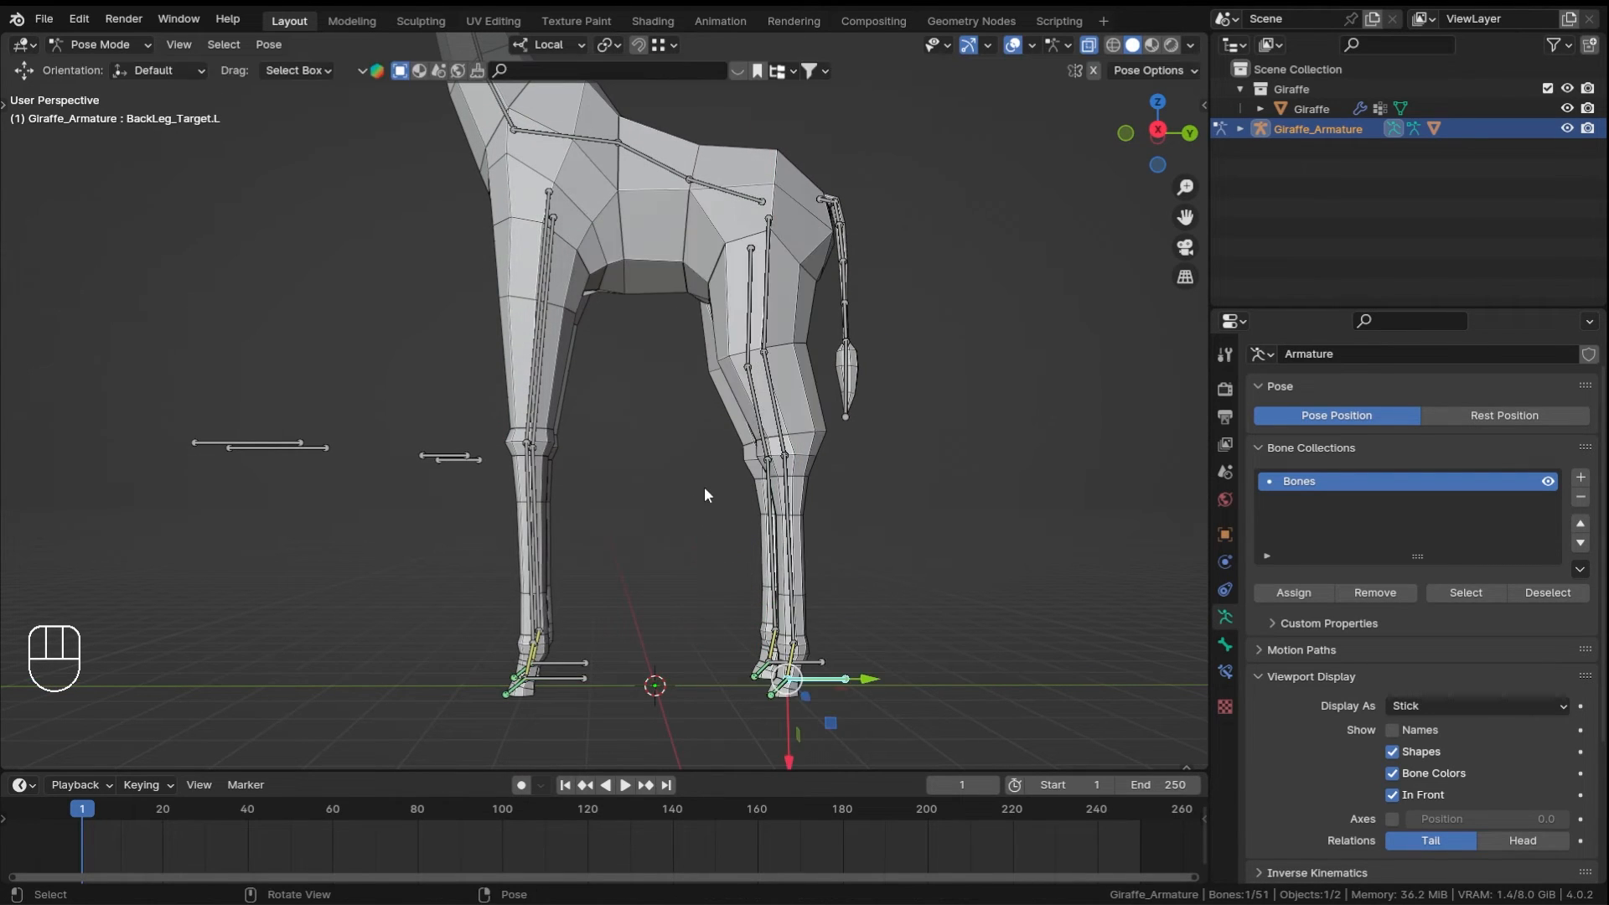
middle_click_drag(704, 488, 894, 588)
middle_click_drag(893, 588, 881, 546, "shift")
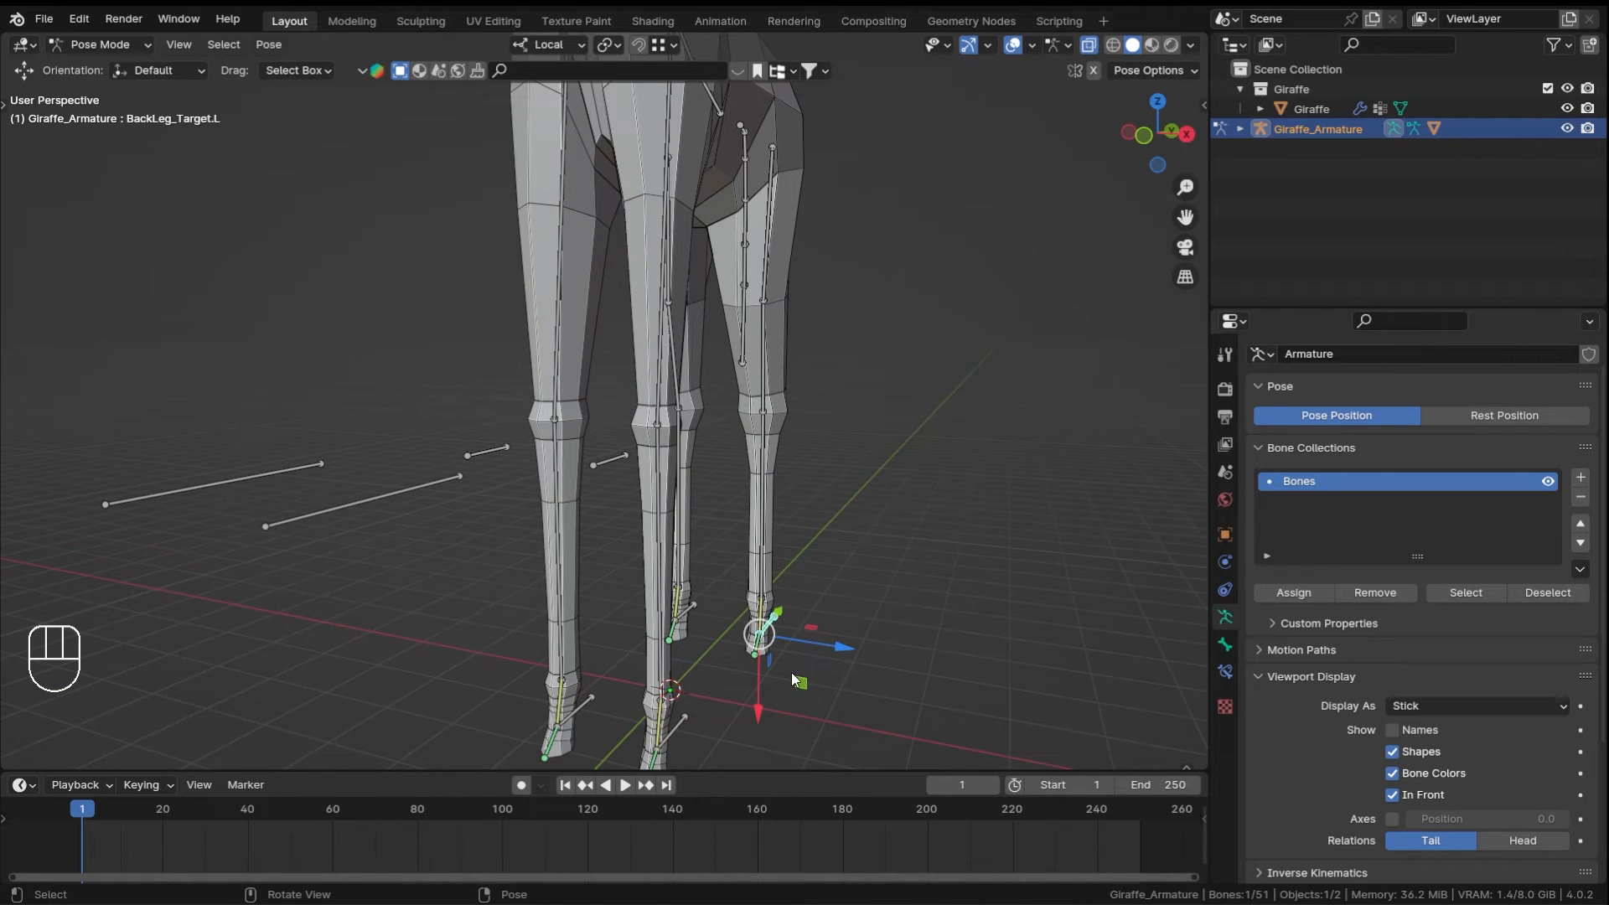
left_click_drag(791, 672, 796, 419)
right_click(796, 419)
middle_click_drag(796, 427, 819, 418)
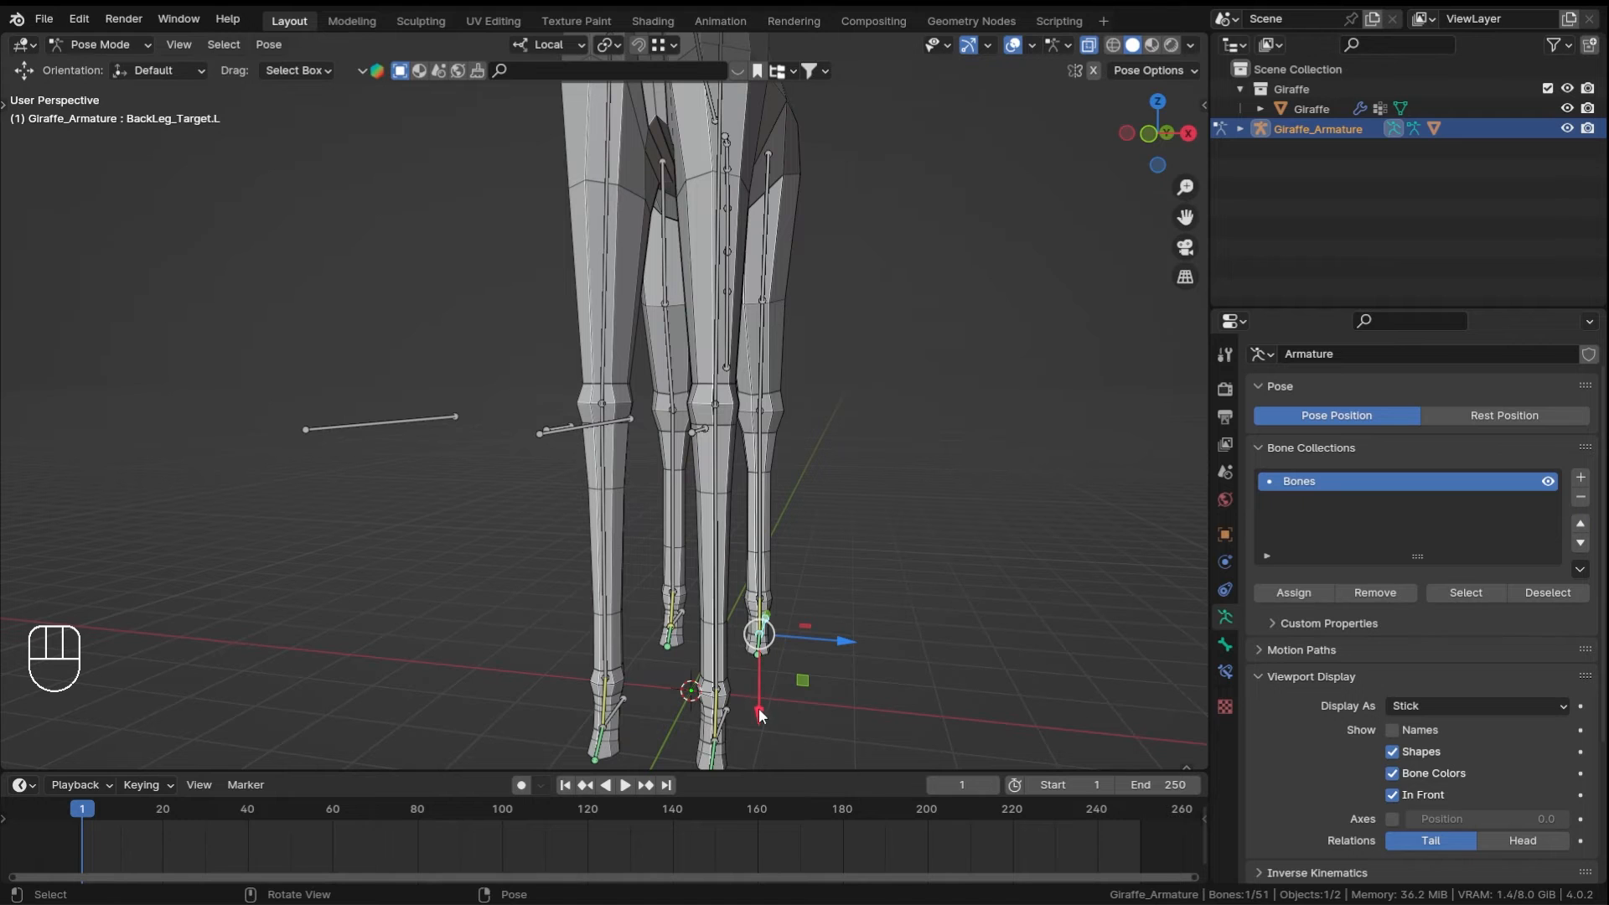
- Check the left back leg's deformation with one more slight move of BackLeg_Target.L, cancelling the move
left_click_drag(758, 710, 763, 686)
right_click(763, 685)
middle_click_drag(866, 478, 803, 487)
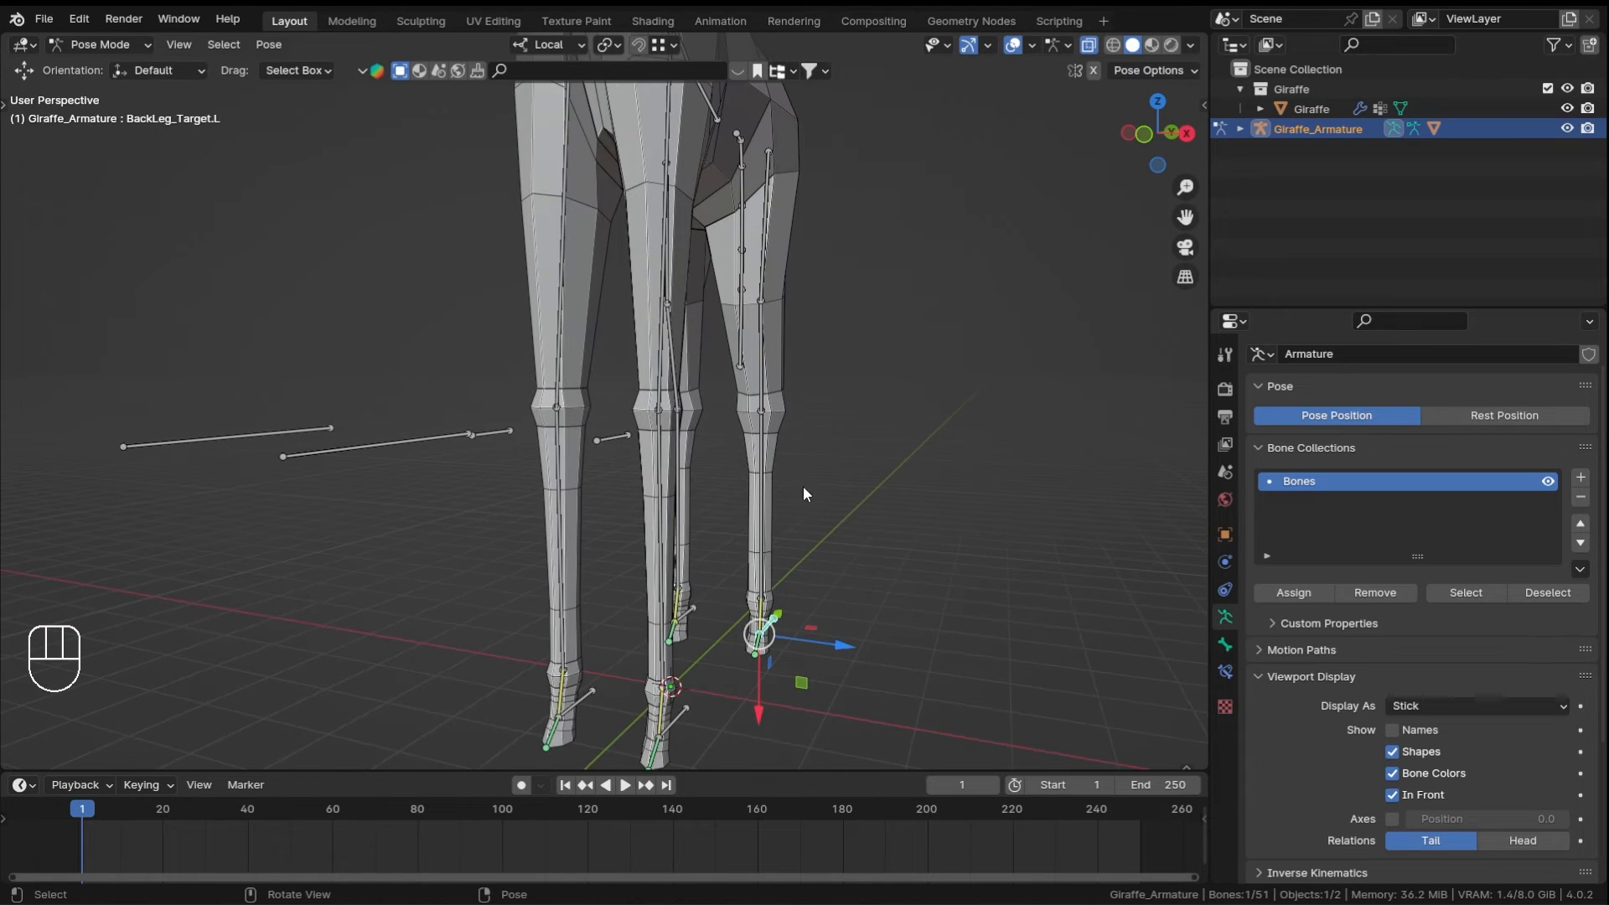
- In Edit Mode, scale the upper joints of the Leg_3.L and Leg_3.R bones by about 0.913 along local X
middle_click_drag(801, 405, 328, 367)
middle_click_drag(519, 414, 642, 447, "ctrl")
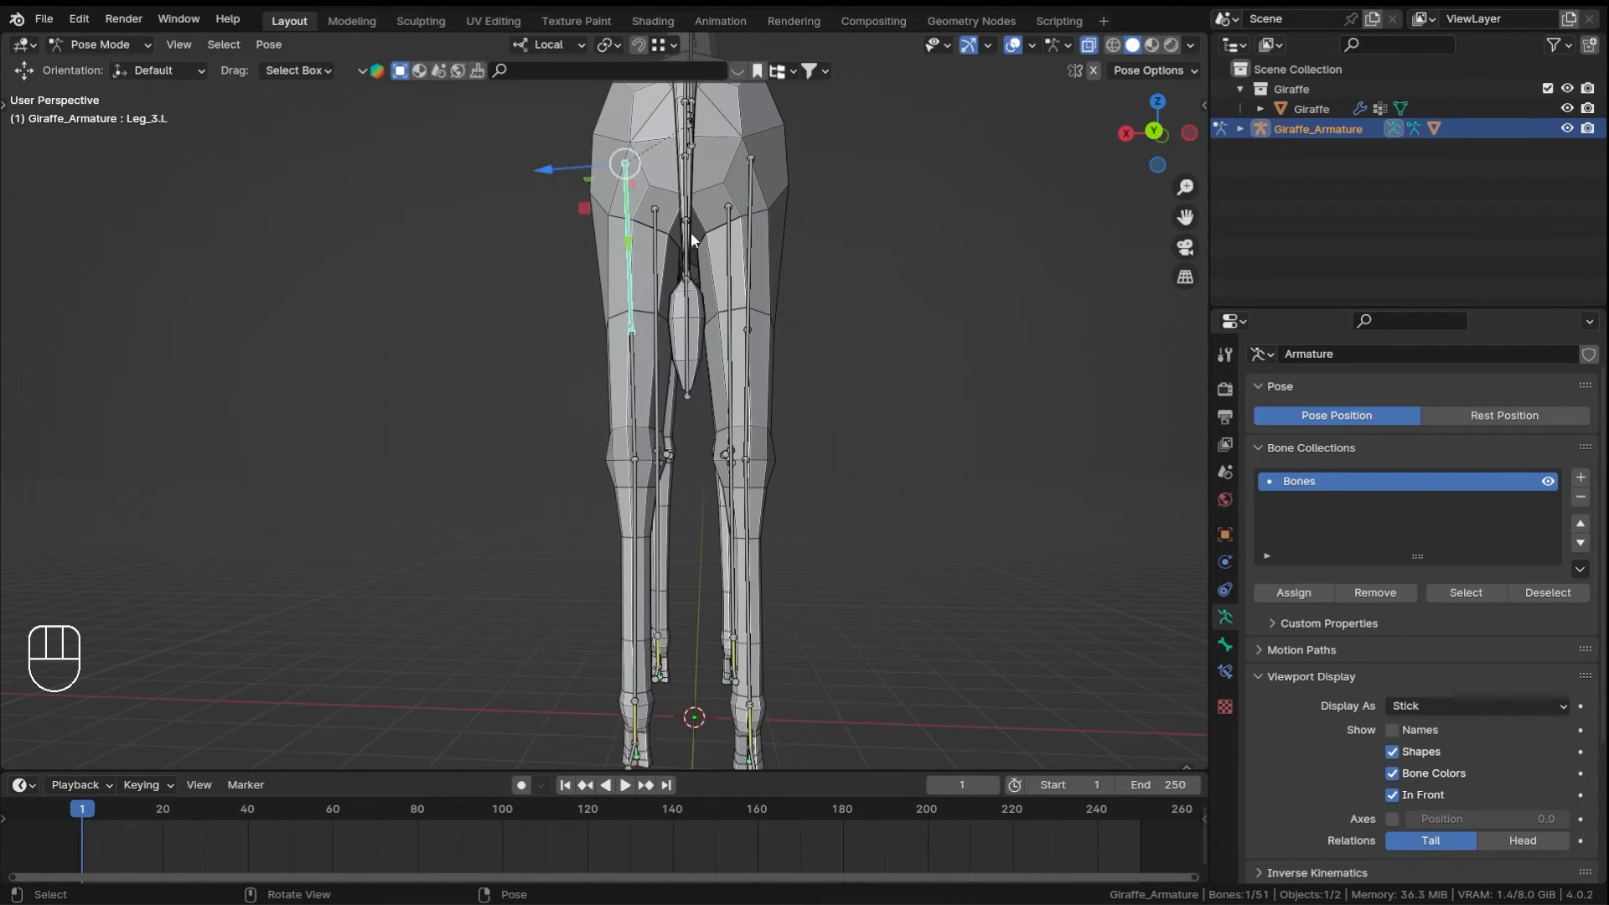
key("Tab")
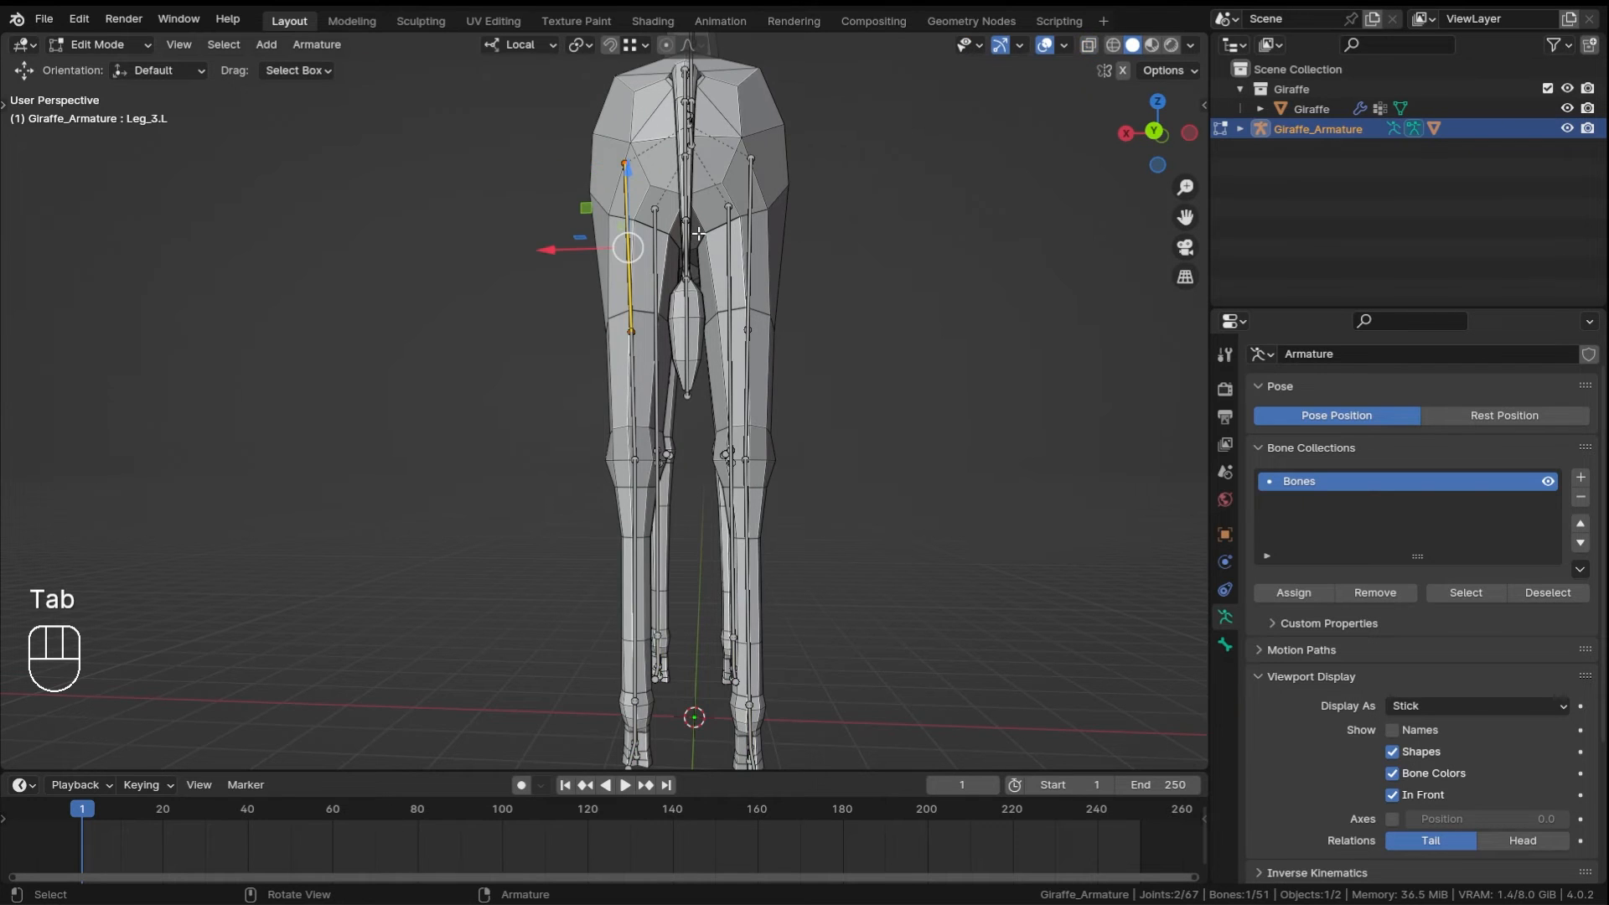
middle_click_drag(691, 235, 692, 365, "shift")
middle_click_drag(692, 366, 668, 253, "ctrl")
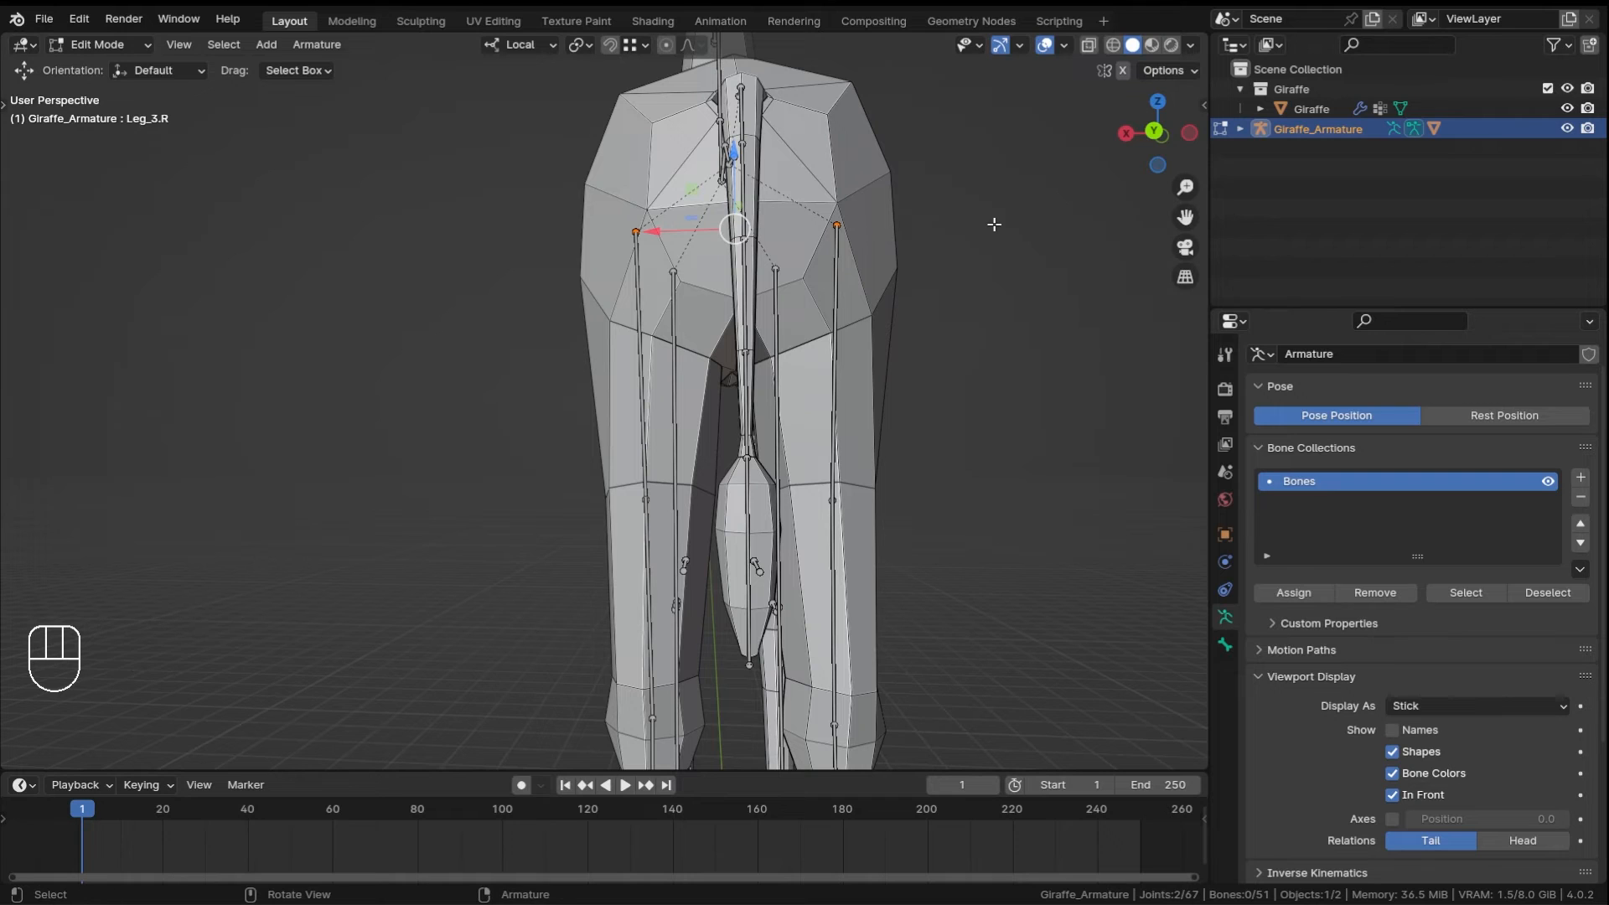
key("s")
key("x")
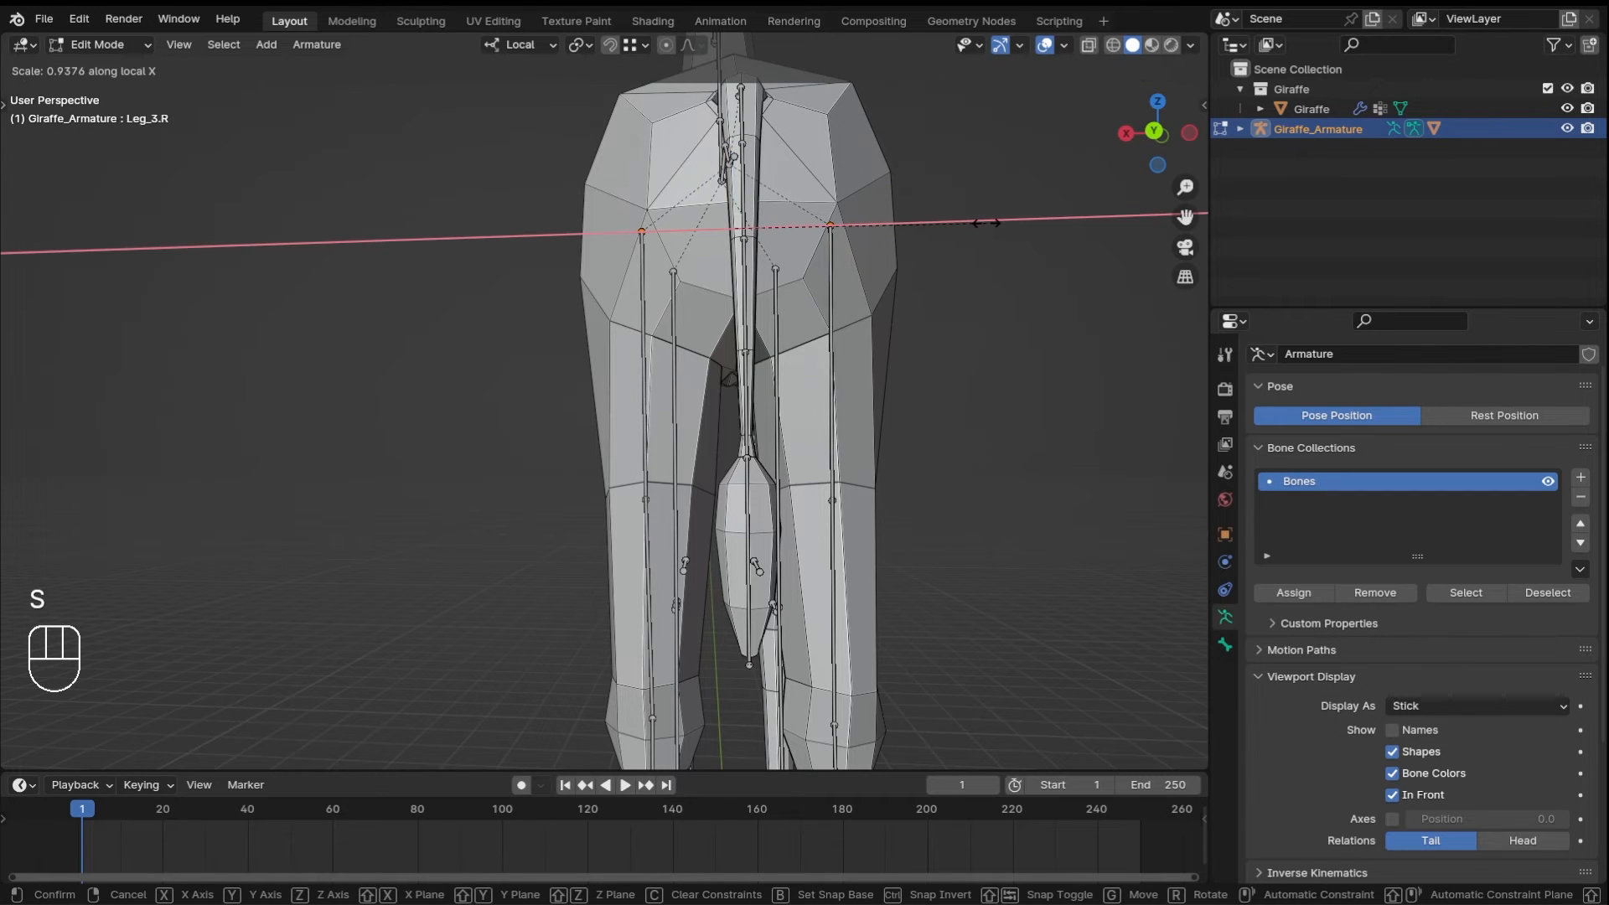
key("s")
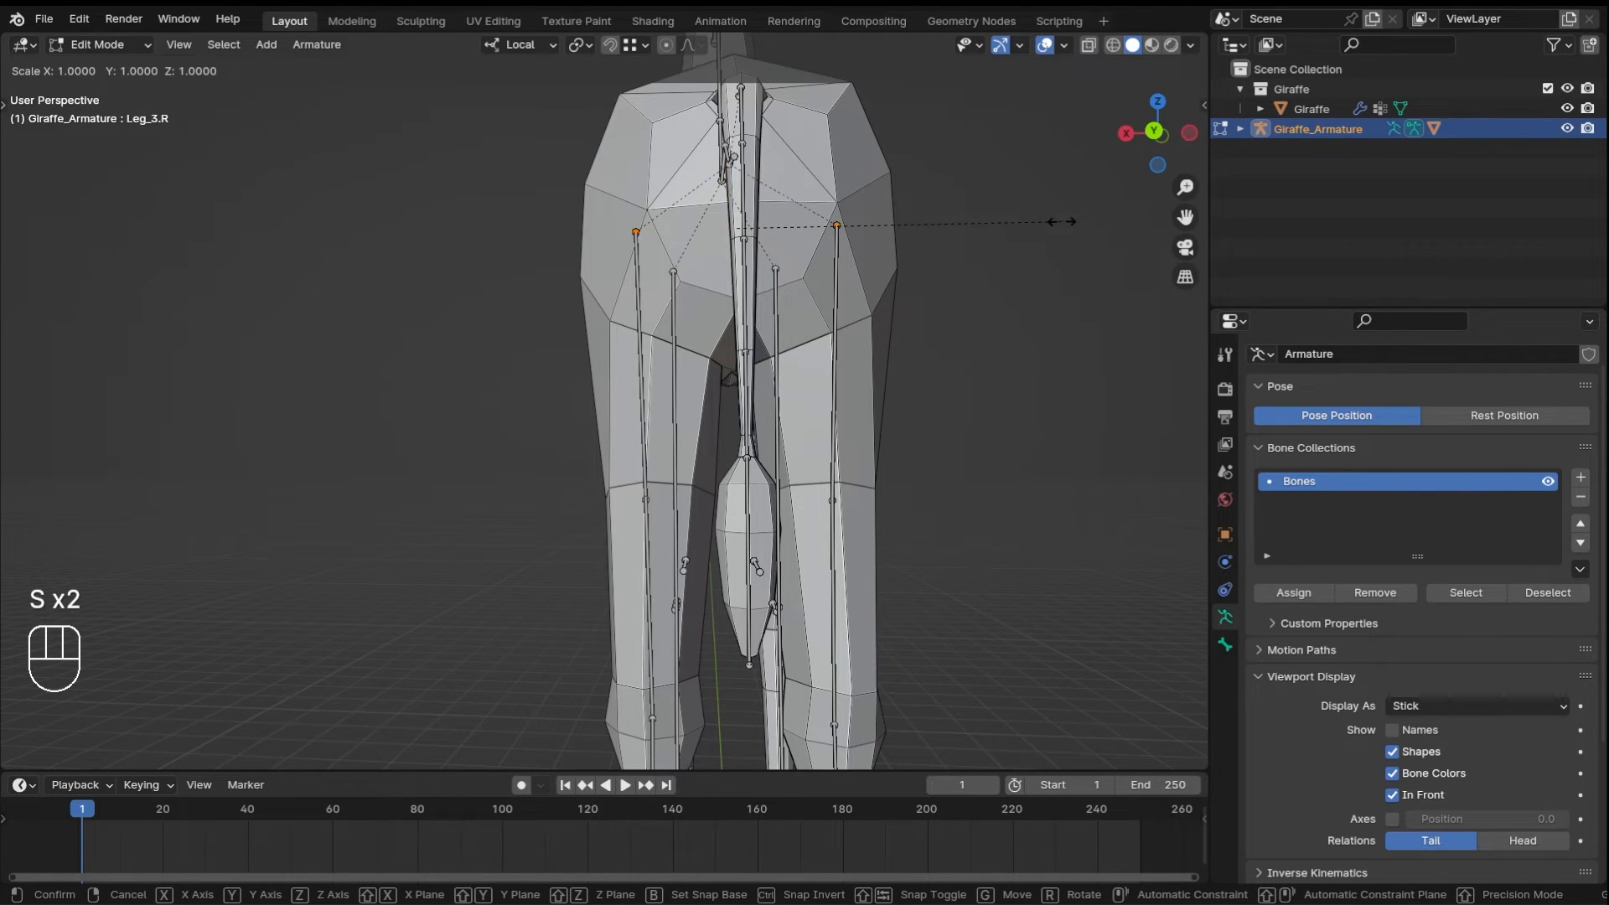
key("x")
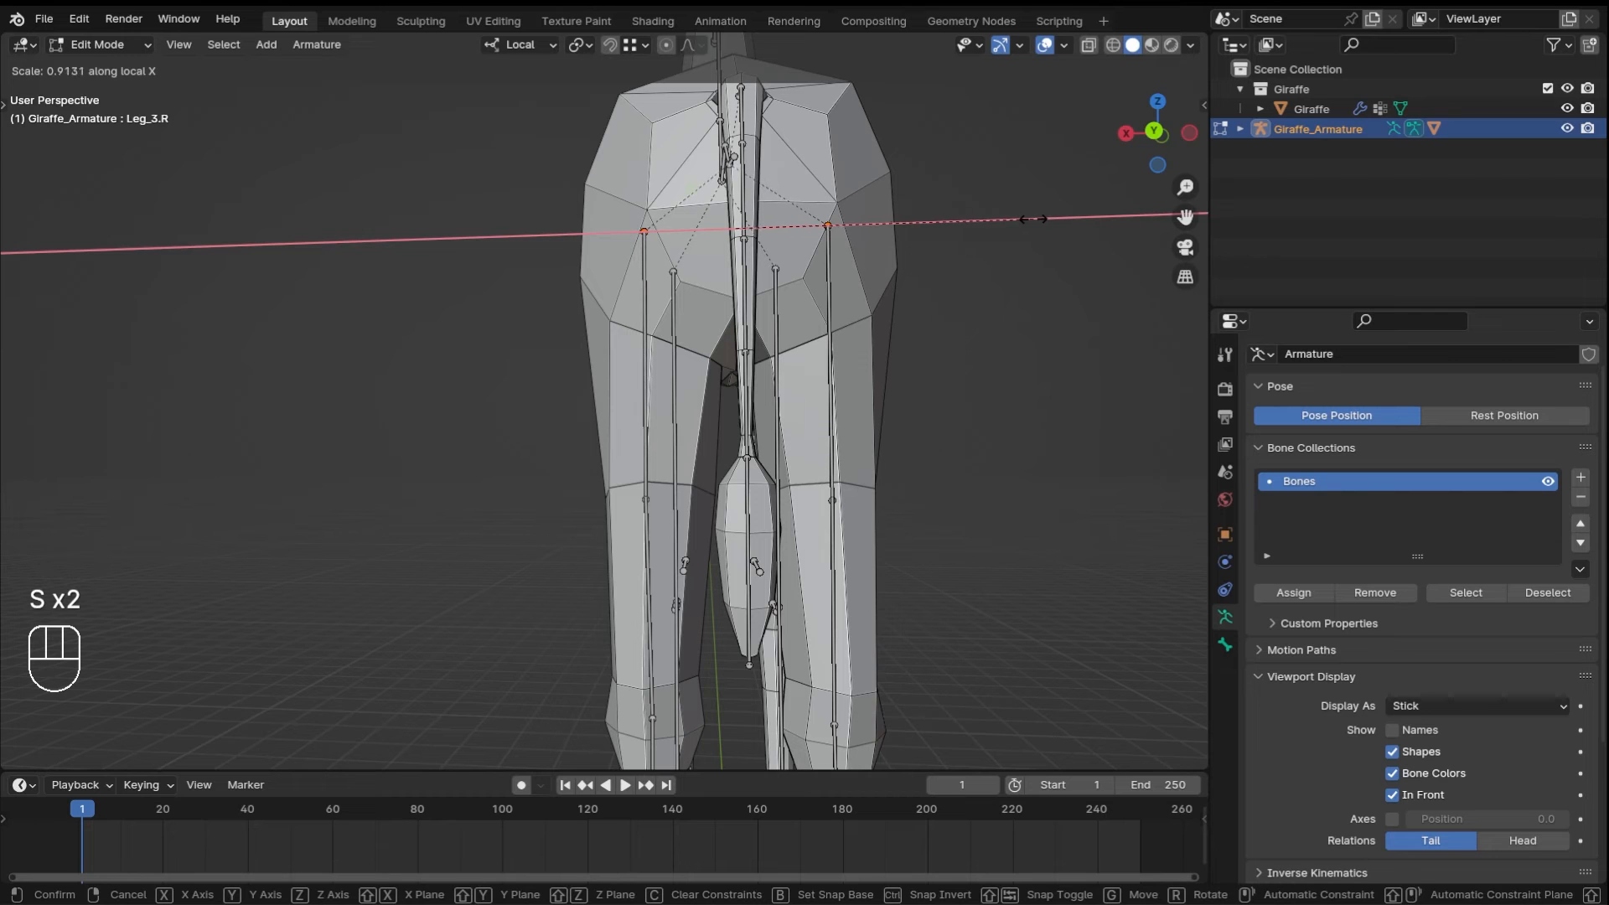
left_click(1033, 220)
- Scale the knee joints of the Leg_4.L and Leg_4.R bones apart by about 1.06 along local X
middle_click_drag(965, 371, 959, 253, "shift")
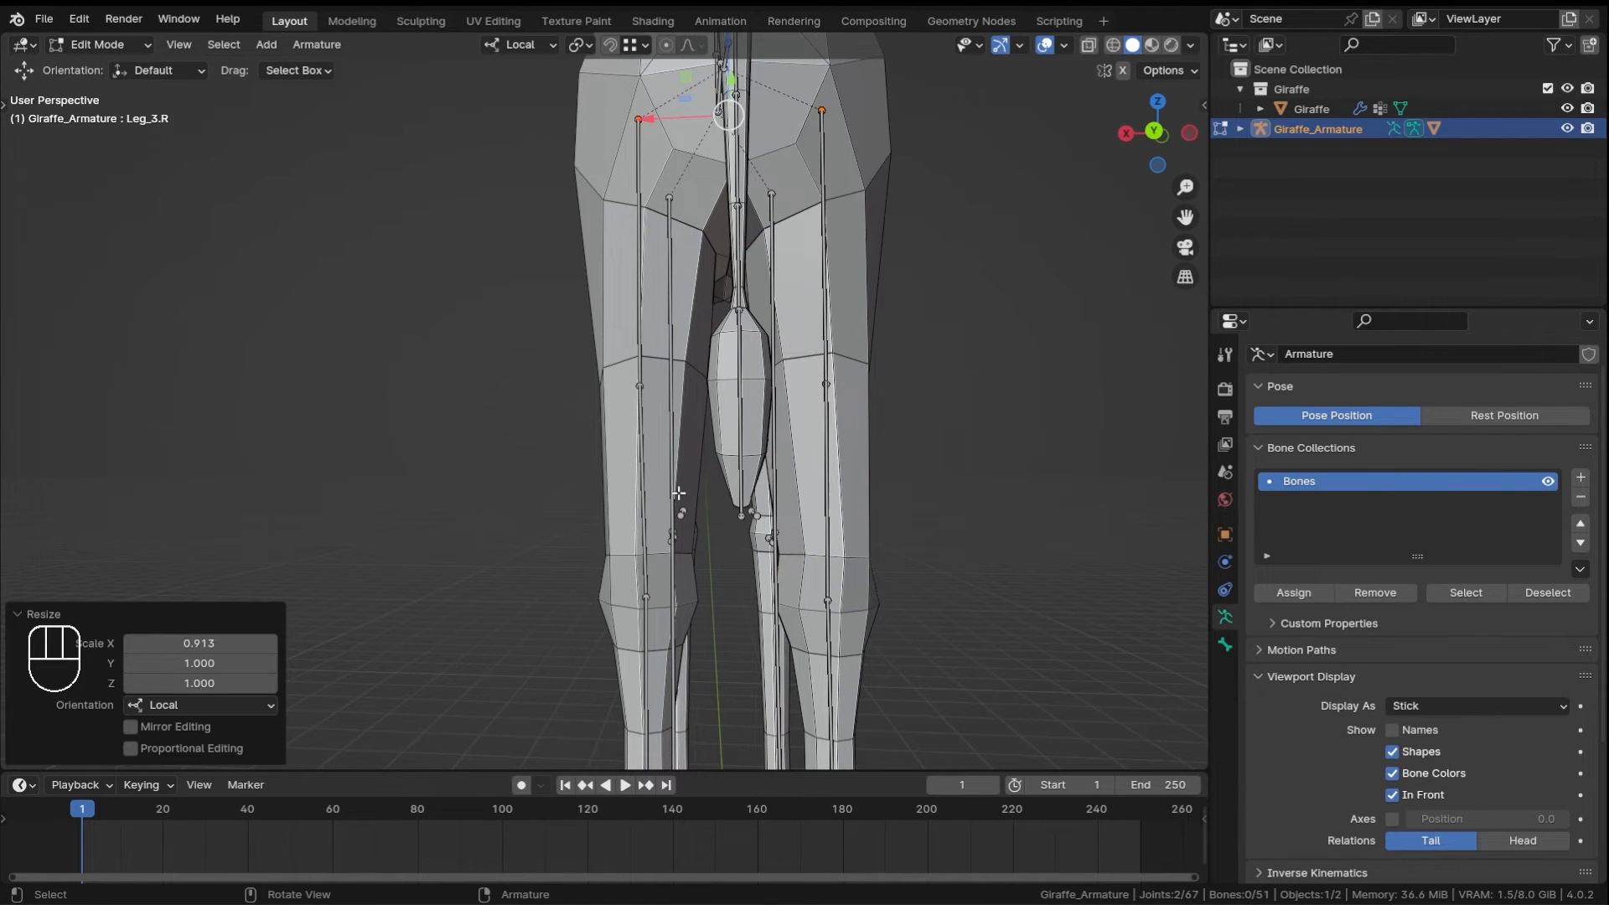
middle_click_drag(678, 493, 673, 412, "shift")
left_click(639, 523)
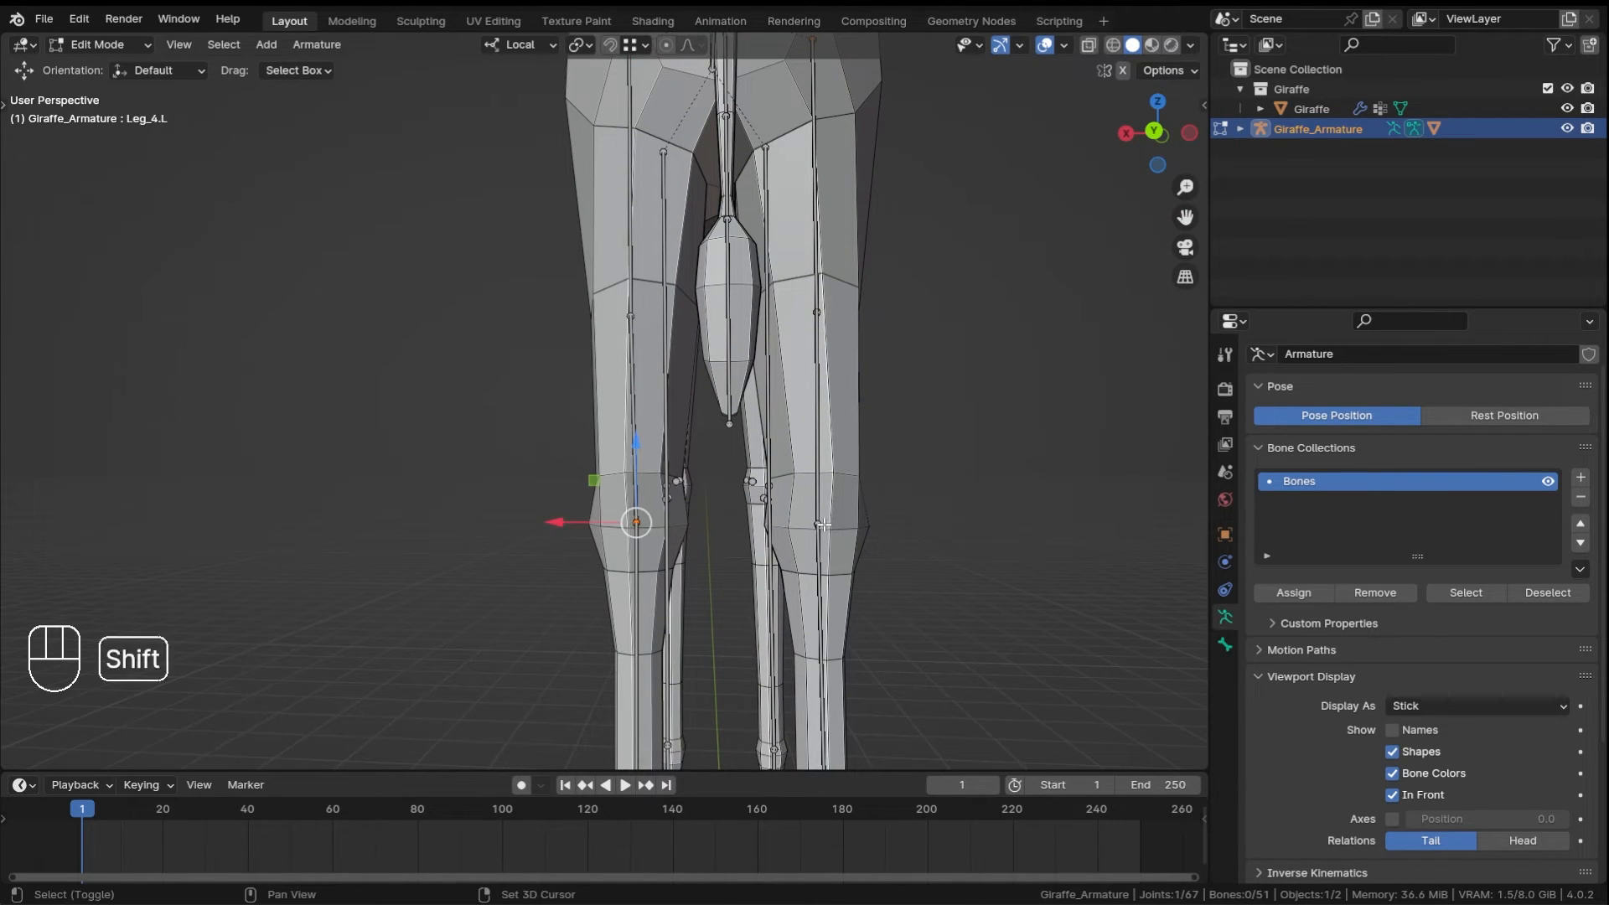
key("s")
key("x")
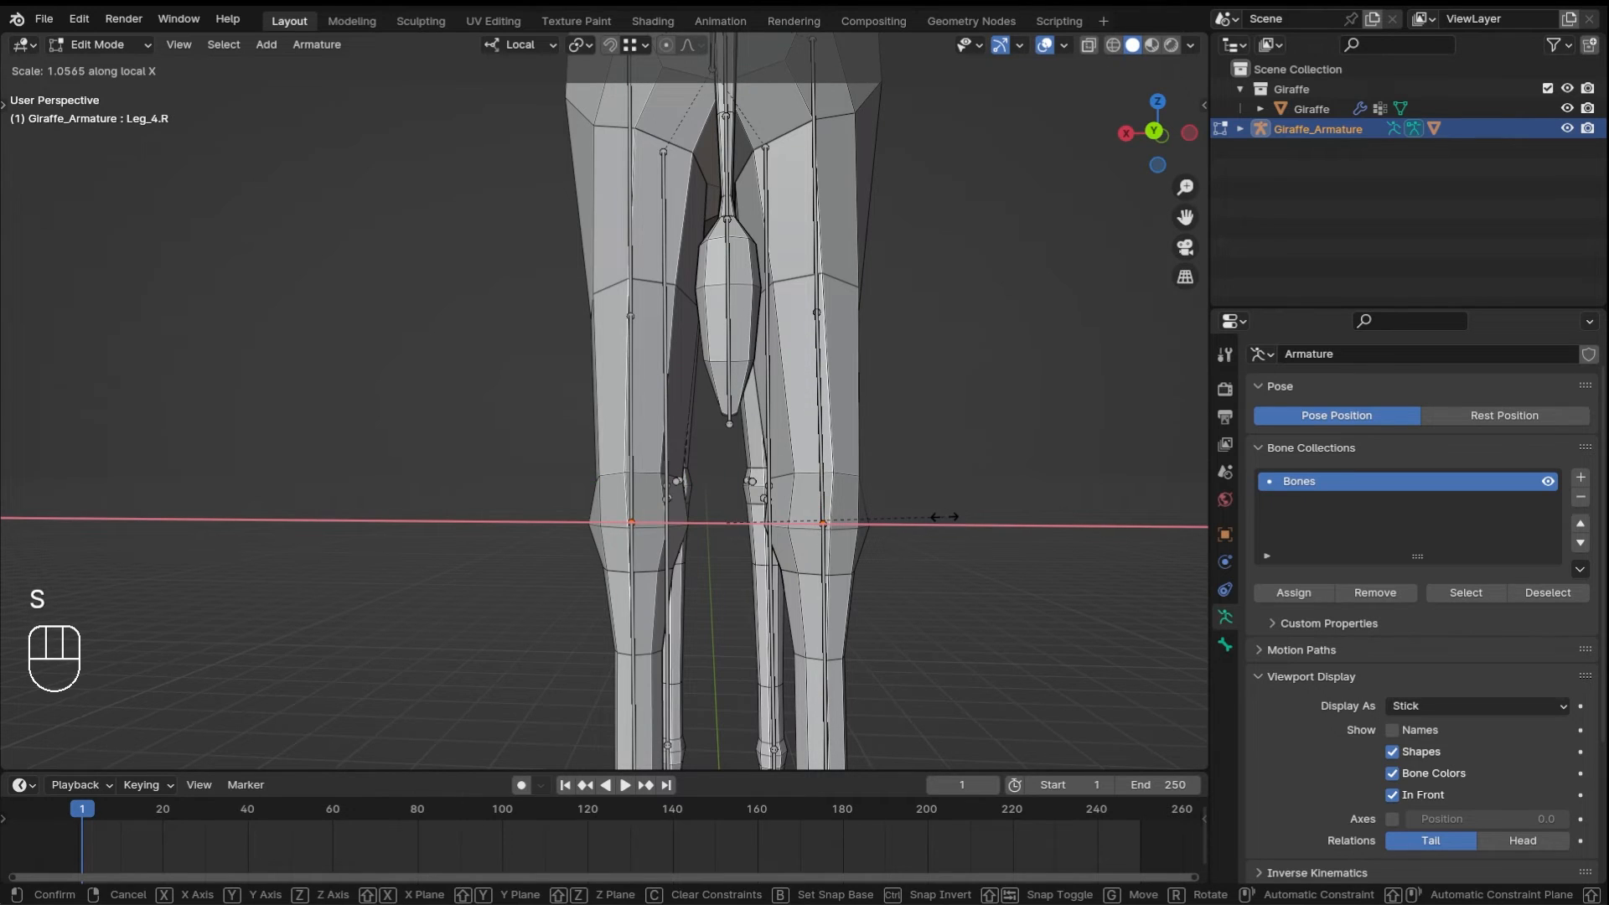
left_click(945, 517)
- Return to Pose Mode and test the back leg's bend by moving BackLeg_Target.L without its Z axis, cancelling the move
middle_click_drag(945, 517, 910, 431)
middle_click_drag(730, 455, 525, 141)
middle_click_drag(434, 202, 738, 318)
key("ctrl+Tab")
middle_click_drag(801, 548, 647, 630)
key("g")
key("shift+z")
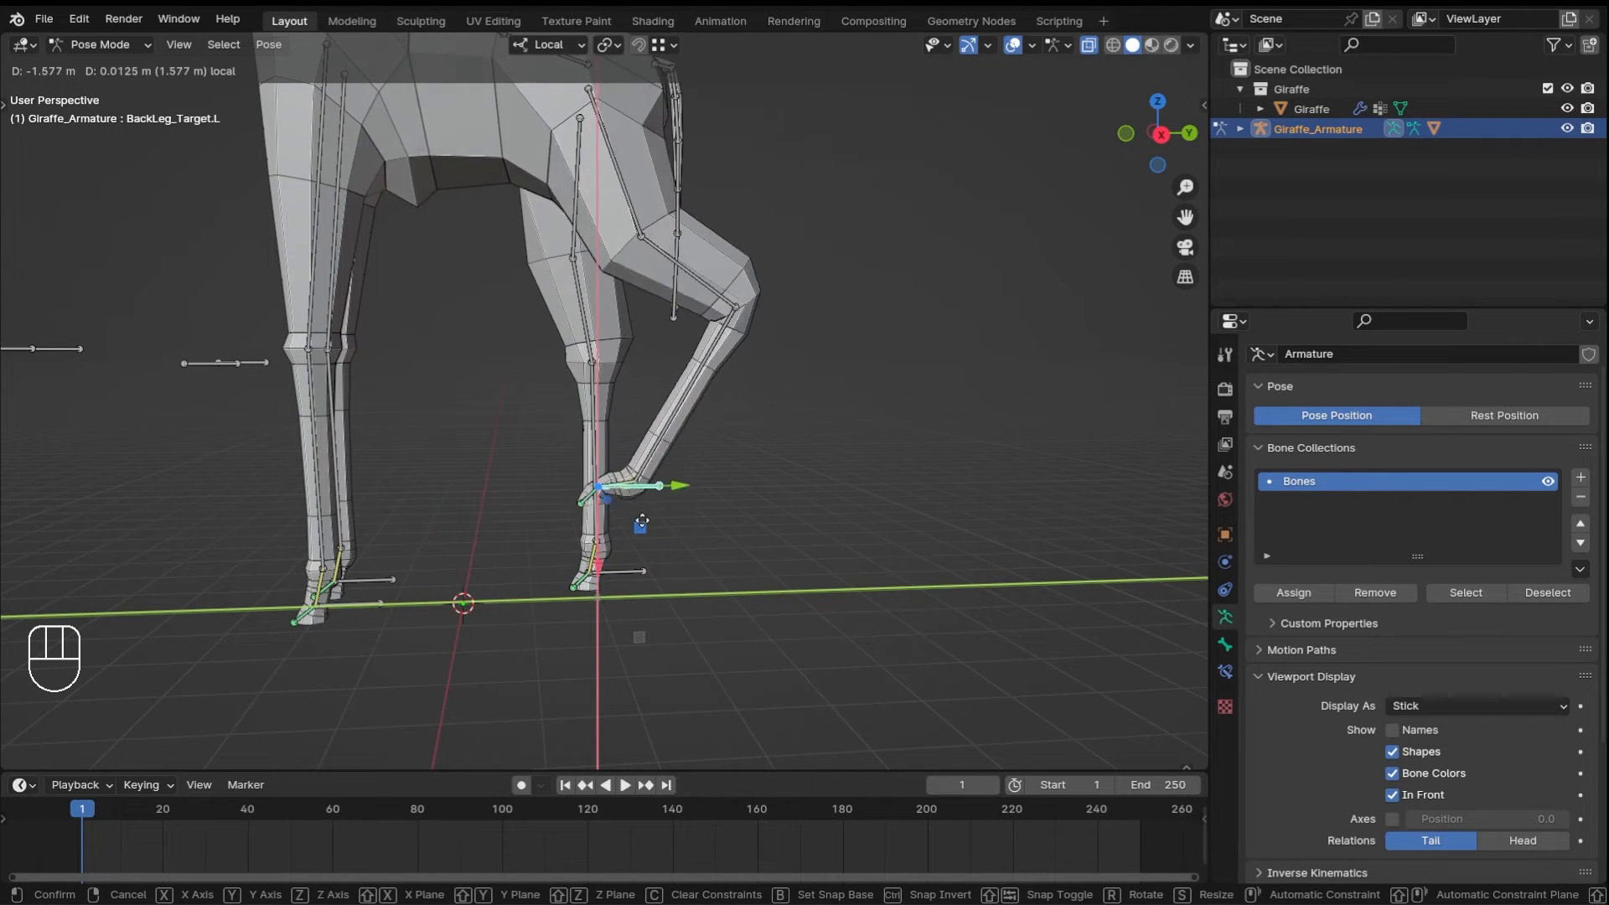
right_click(549, 381)
- Examine the left back leg's deformation from the side with two more moves of BackLeg_Target.L, cancelling each one
middle_click_drag(561, 375, 616, 470, "shift")
middle_click_drag(691, 470, 700, 603, "ctrl")
middle_click_drag(683, 662, 658, 641)
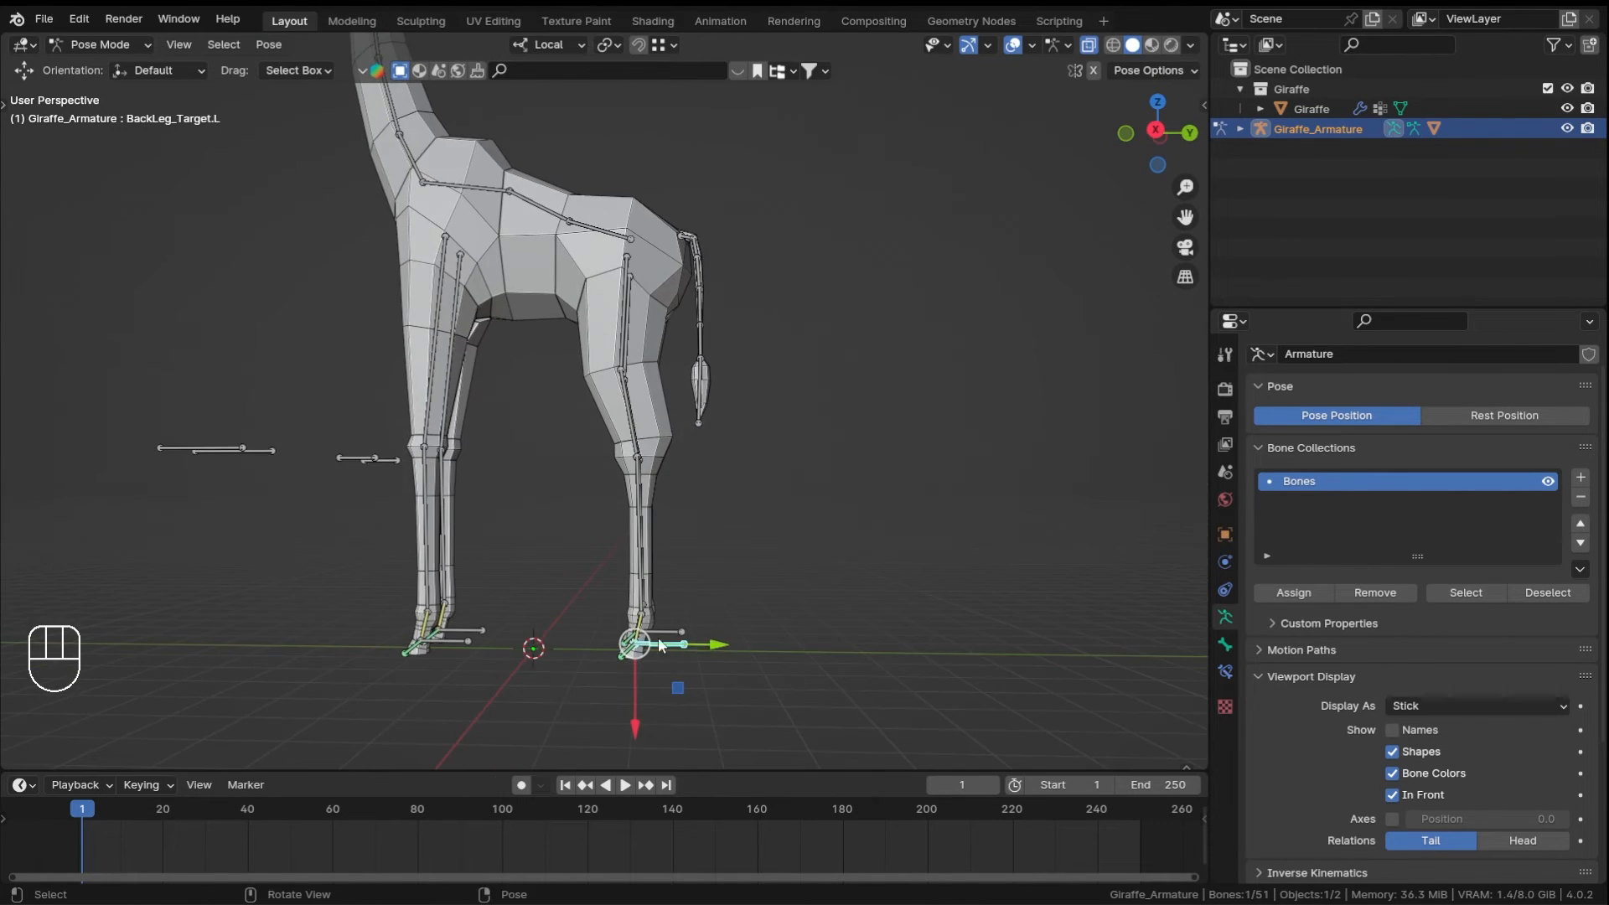
key("g")
key("shift+z")
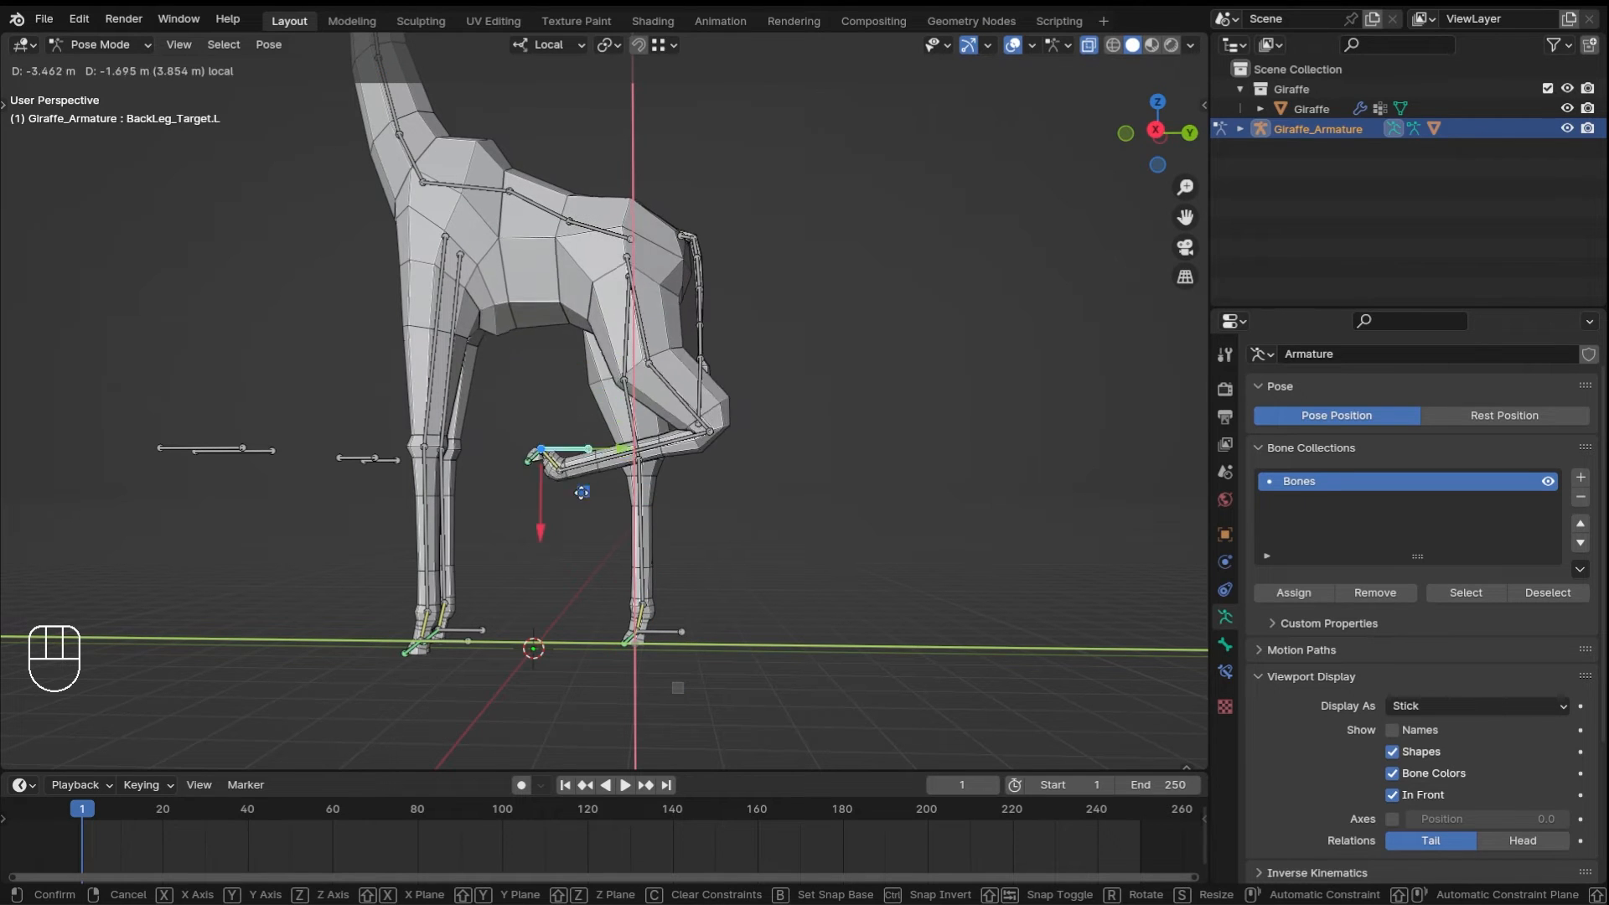
right_click(592, 531)
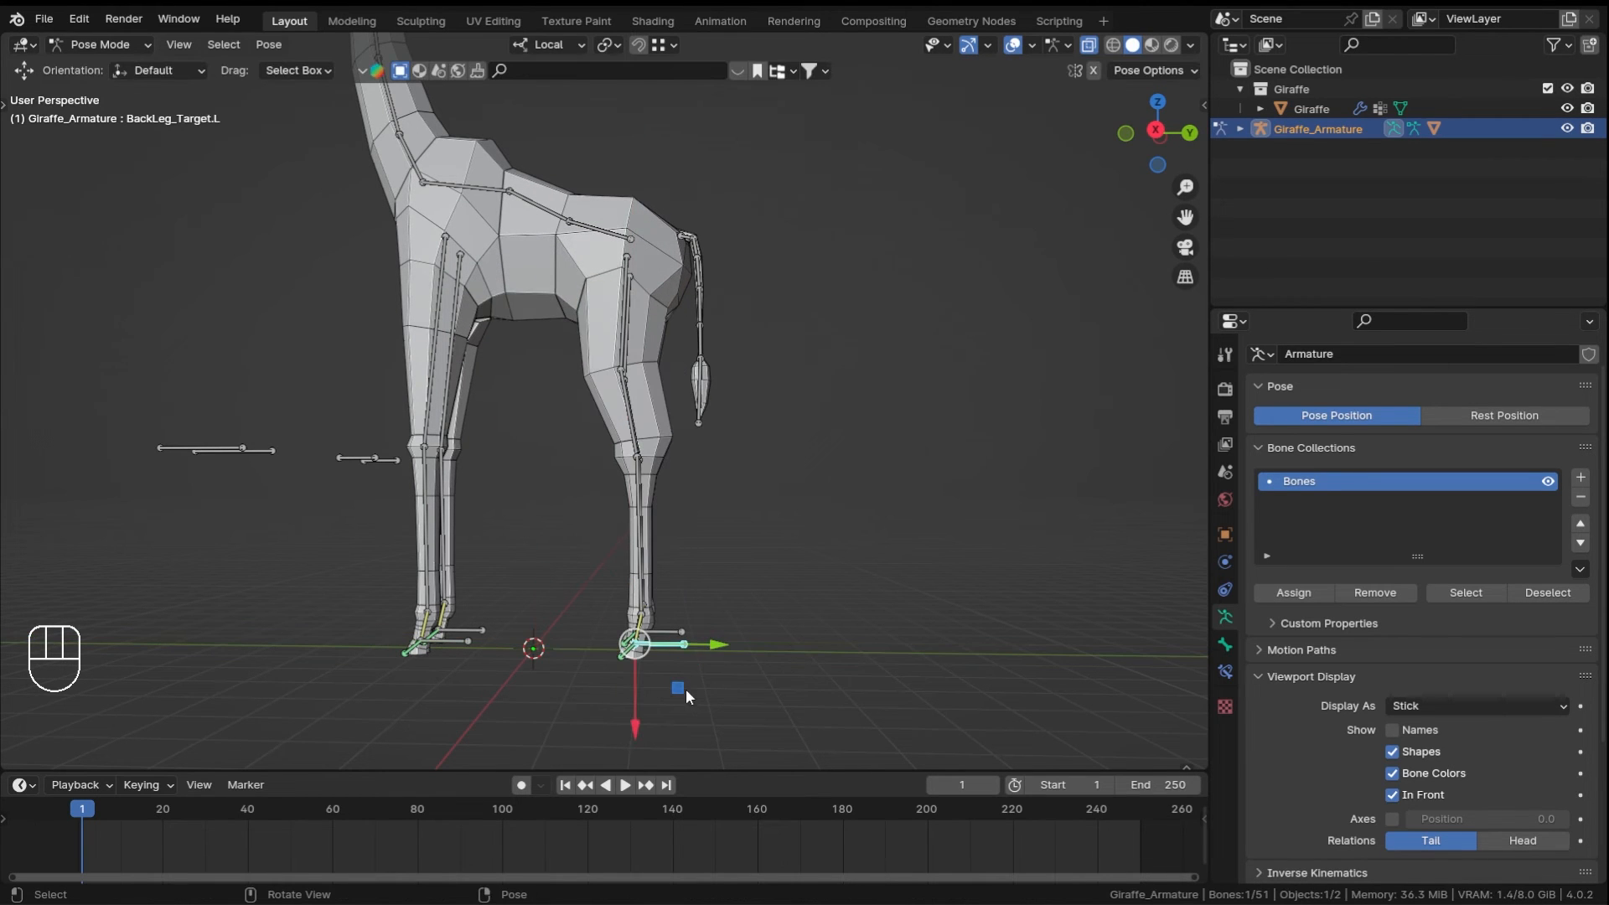
key("g")
key("shift+z")
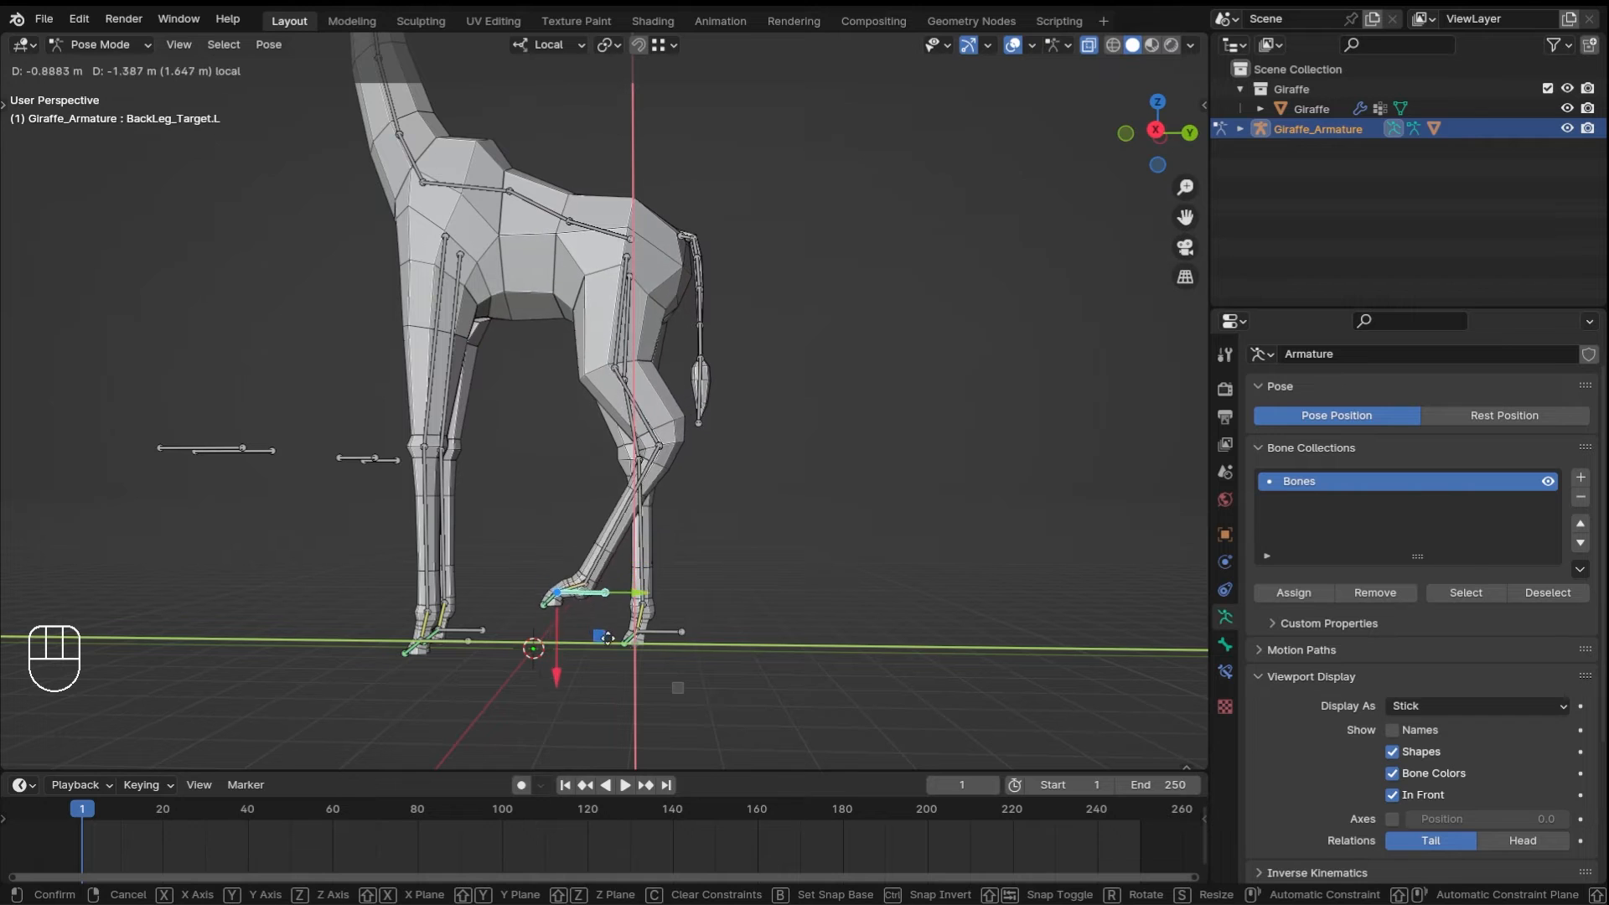
right_click(643, 588)
- Switch the armature back to Object Mode with Leg_3.L as its active bone, deselect everything and save the file
middle_click_drag(634, 410, 681, 522)
key("ctrl+s")
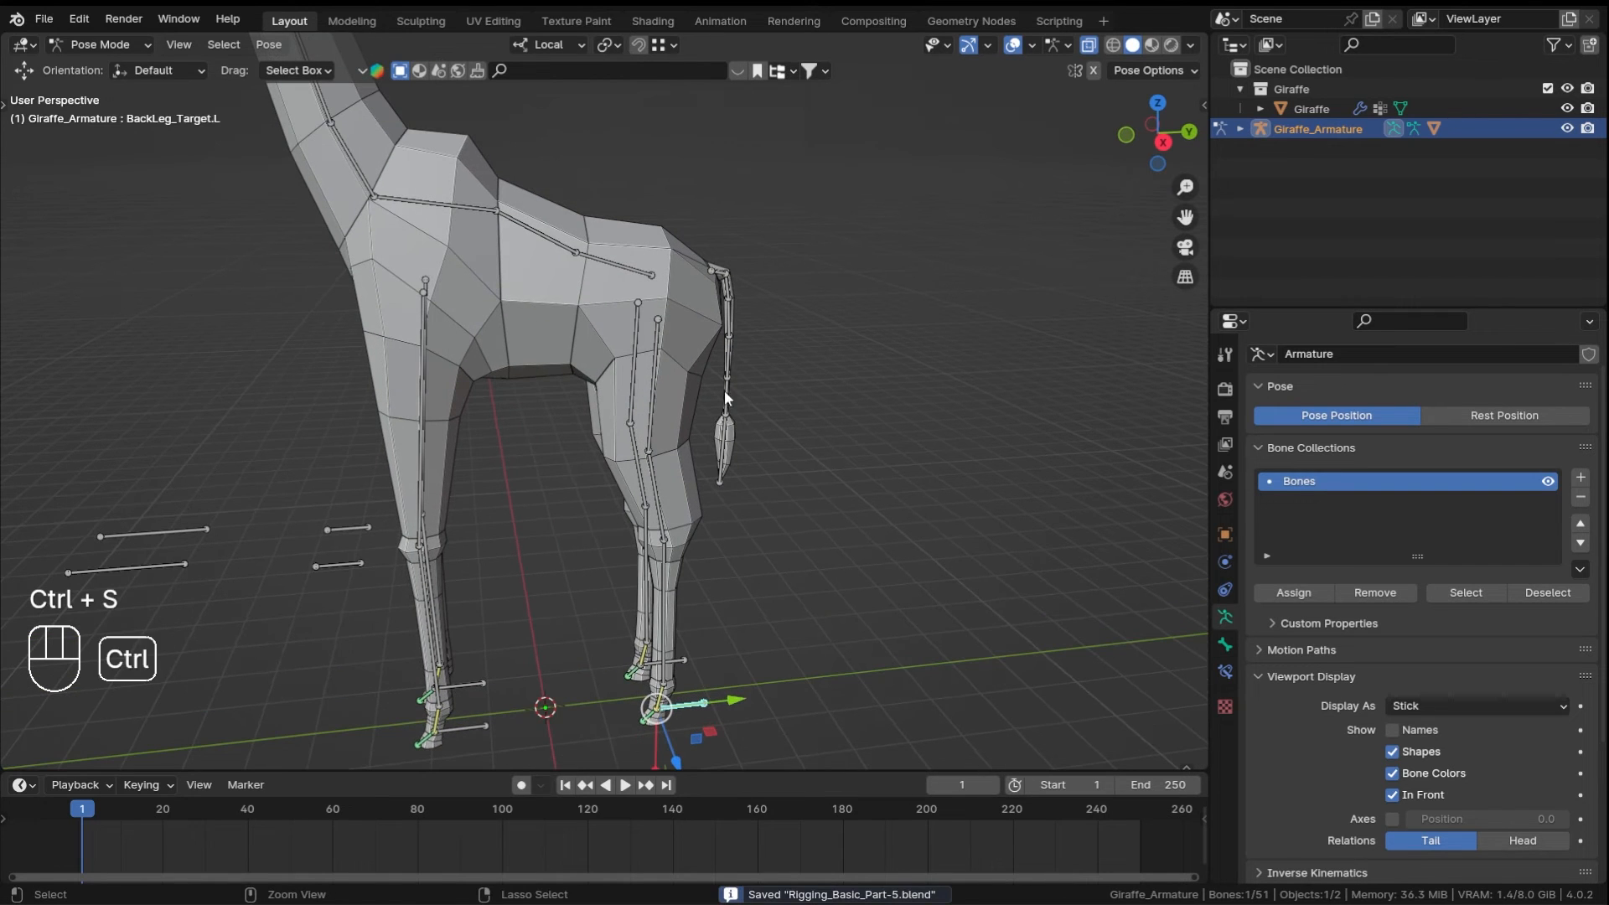
middle_click_drag(724, 389, 862, 409, "shift")
left_click(700, 436)
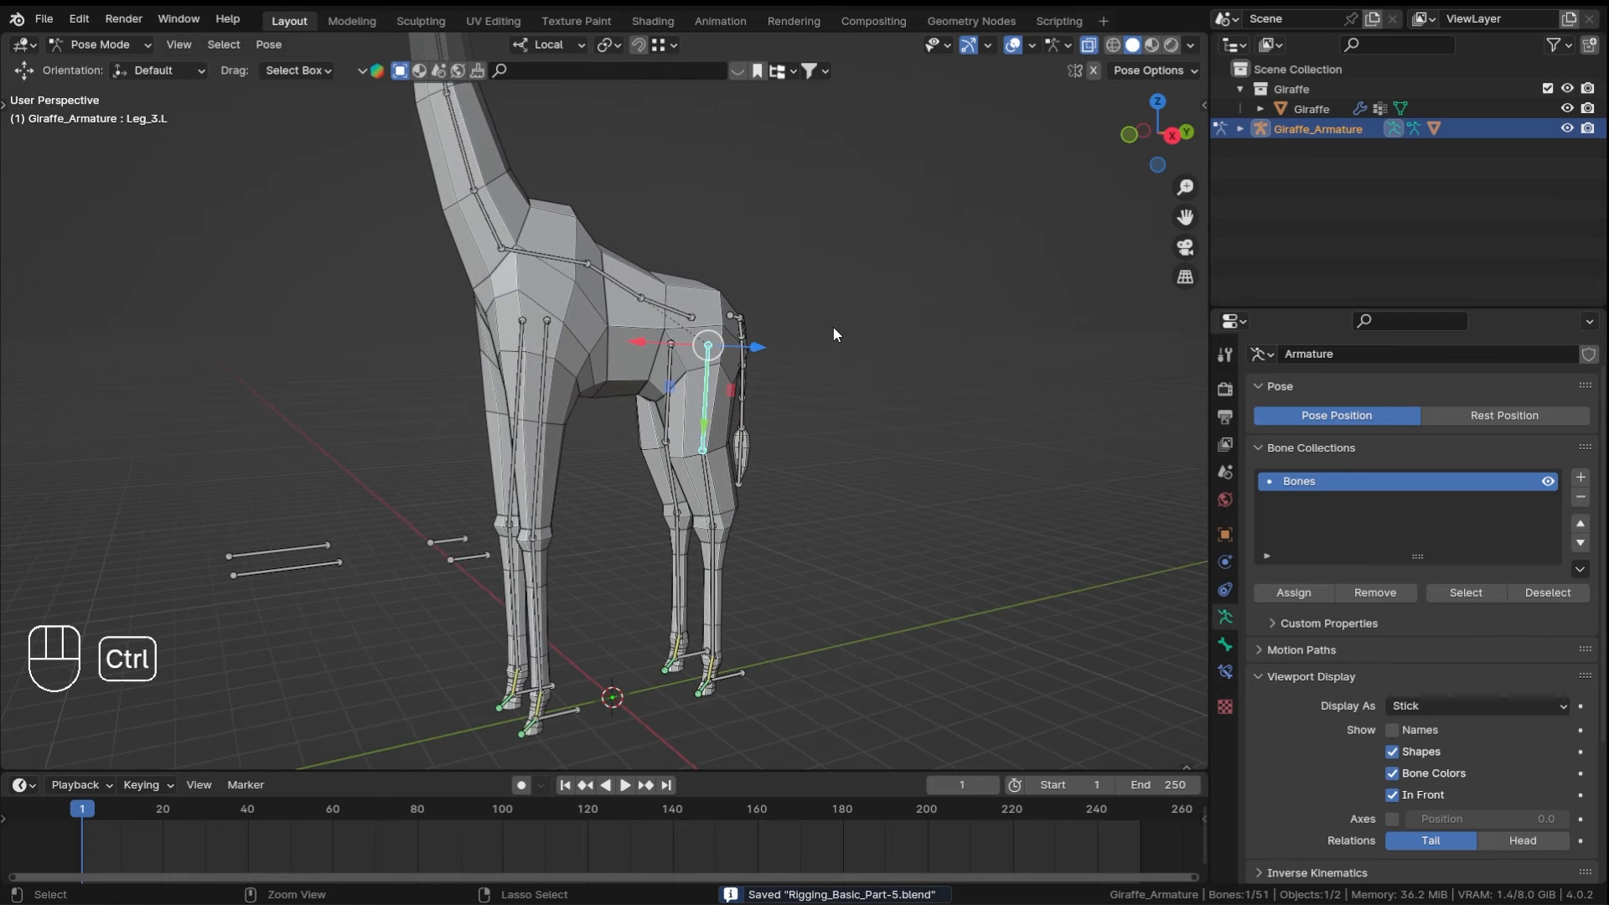
key("ctrl+Tab")
key("ctrl+s")
middle_click_drag(833, 326, 802, 344)
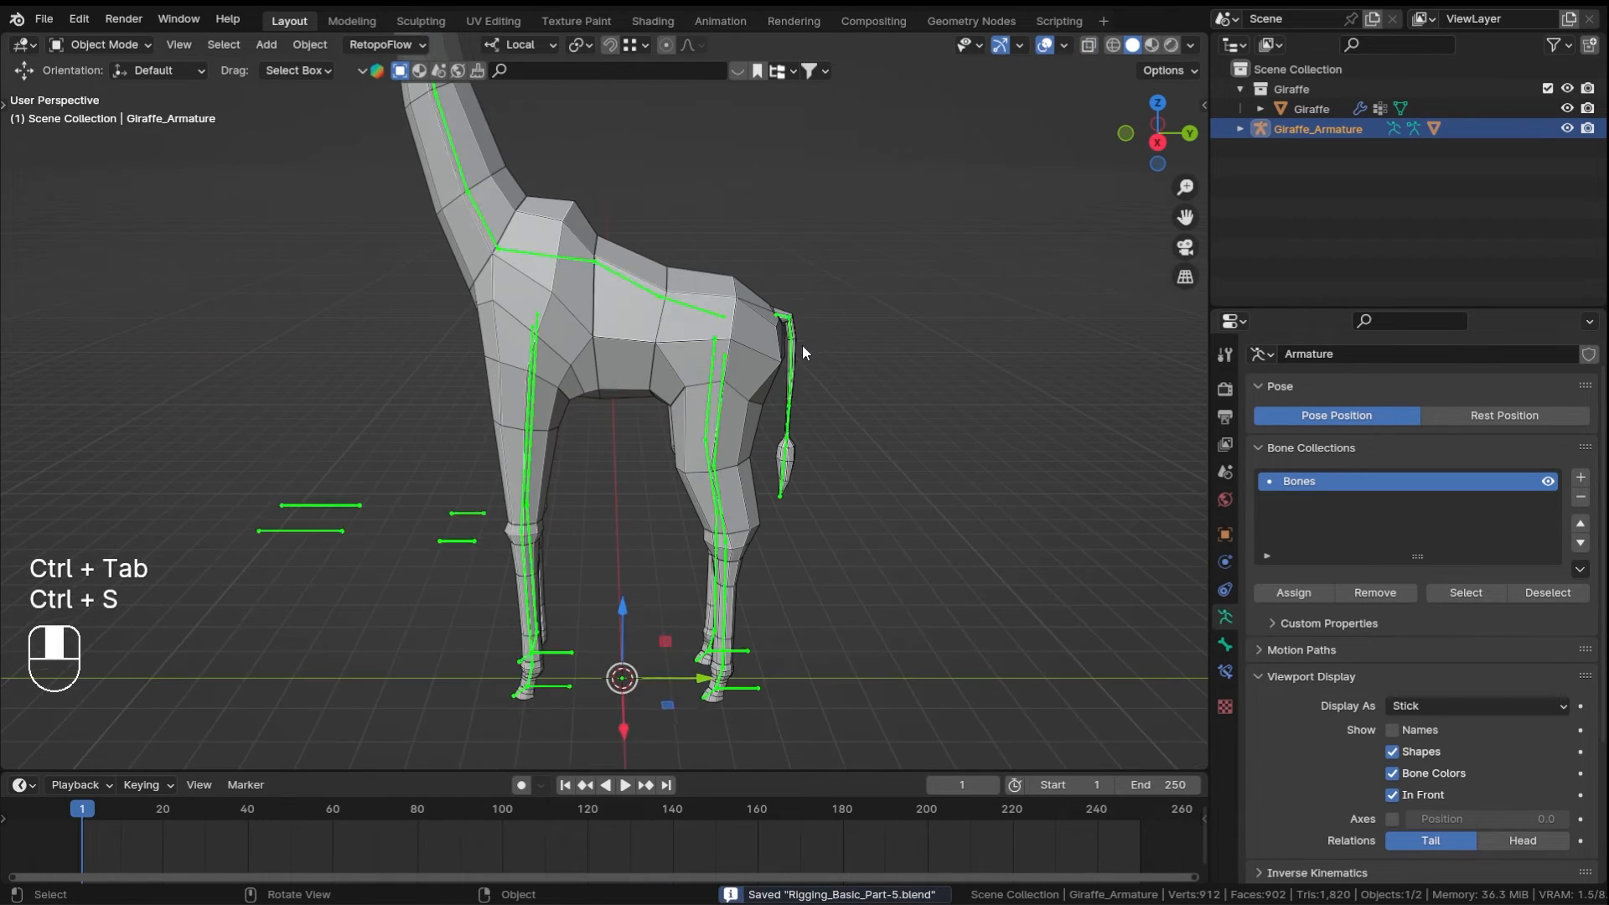
left_click(848, 243)
key("ctrl+s")
middle_click_drag(849, 250, 815, 308, "shift")
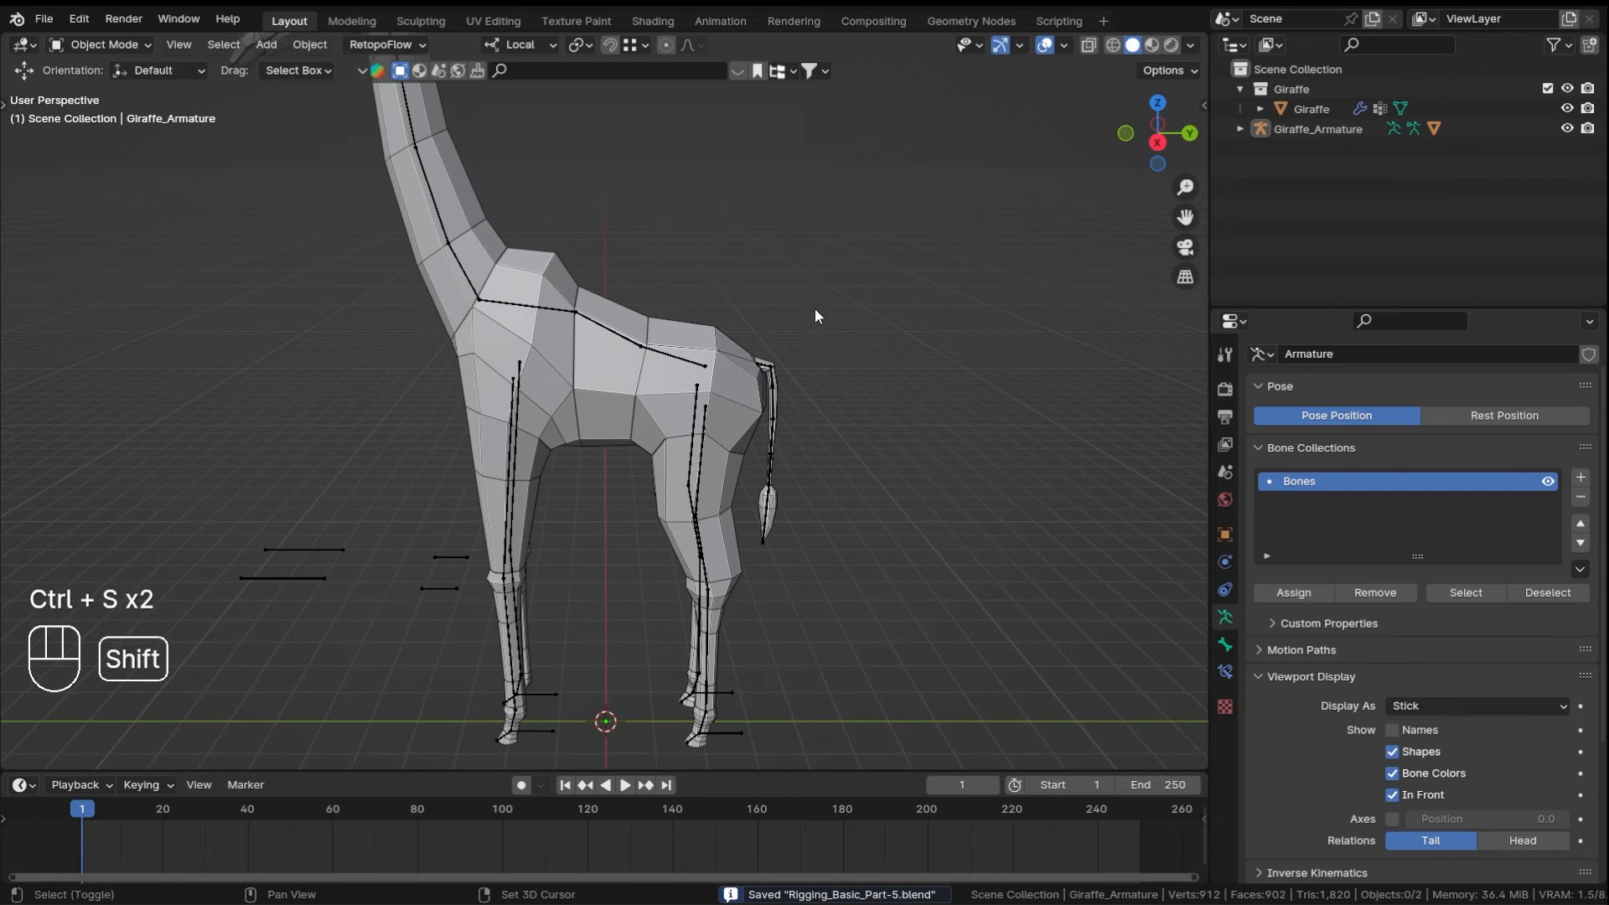
- Select the armature together with the giraffe mesh as the active object and enter Weight Paint mode
left_click(661, 357)
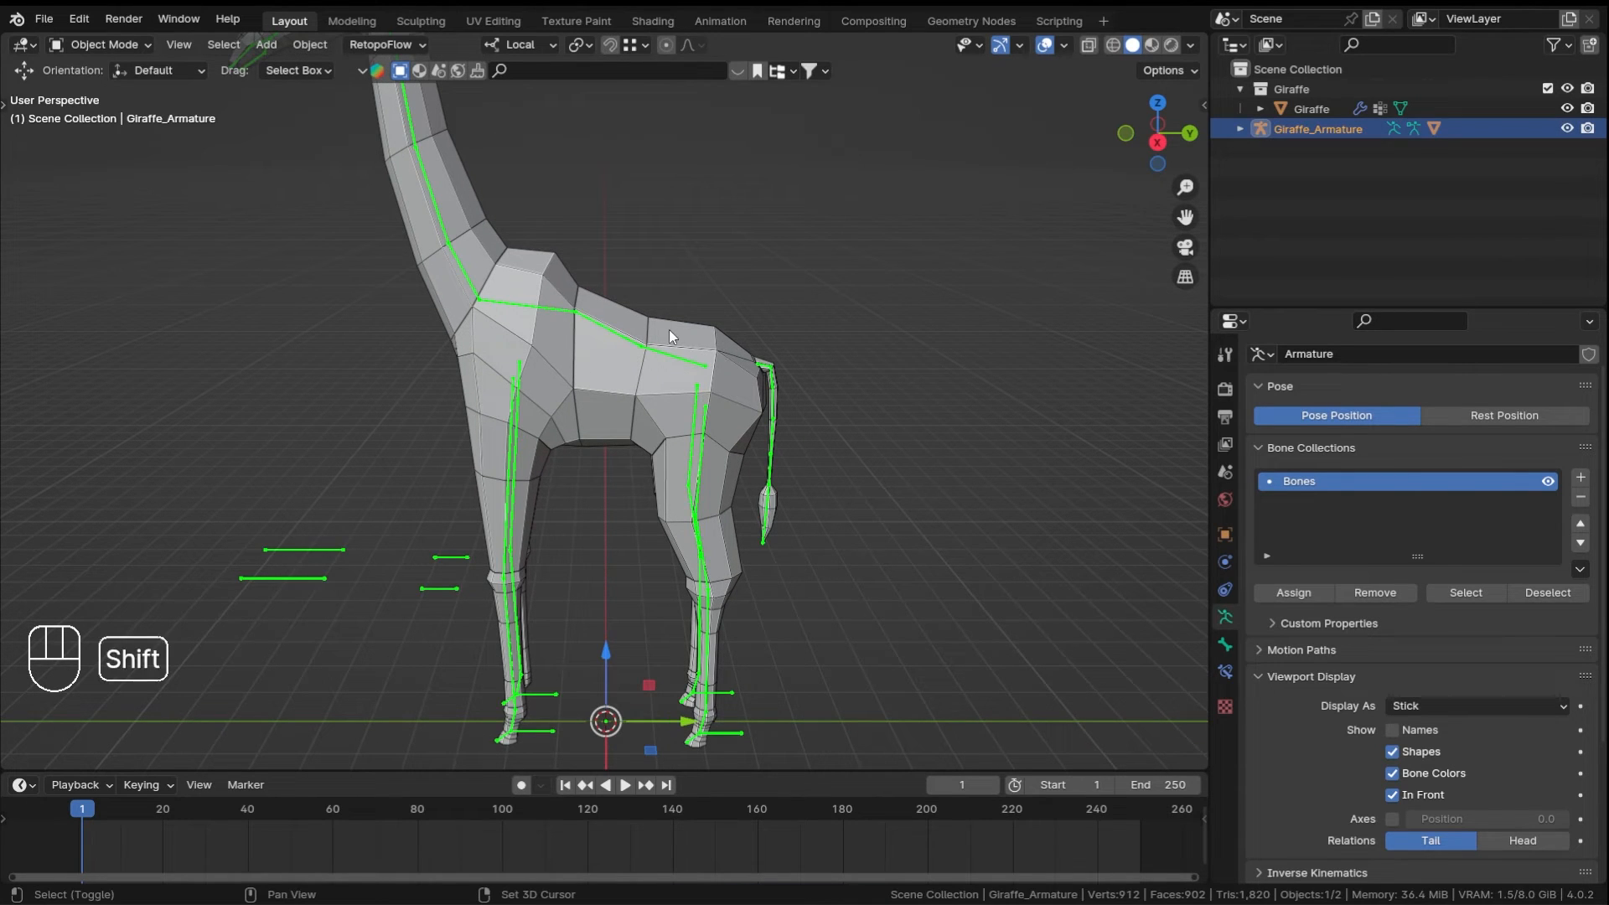
left_click(663, 328, "shift")
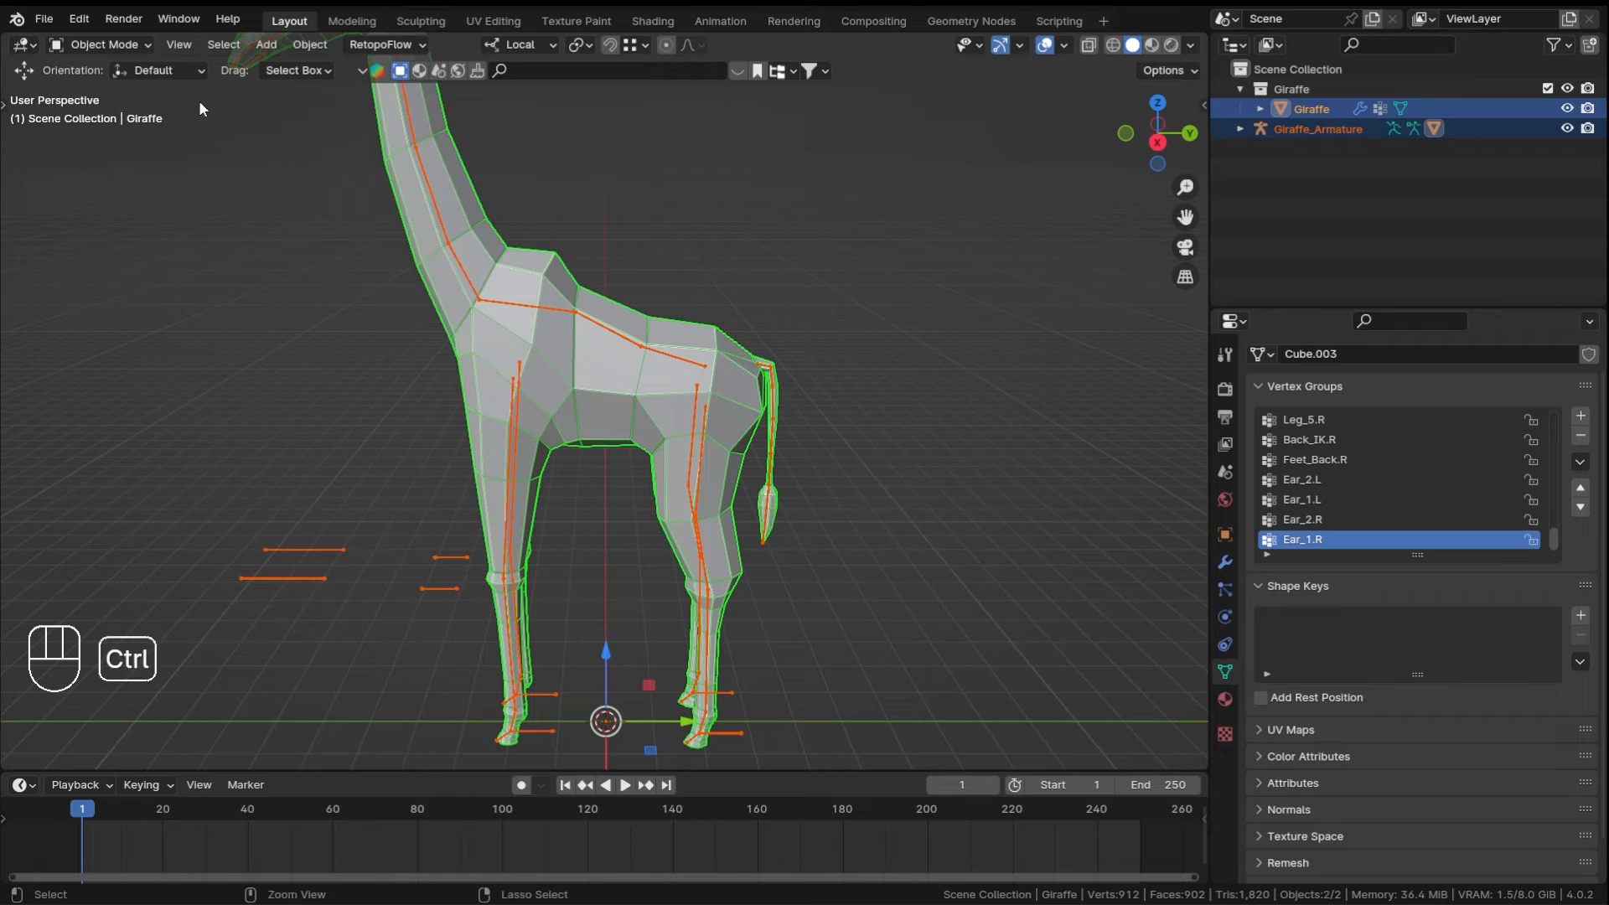
left_click(89, 47)
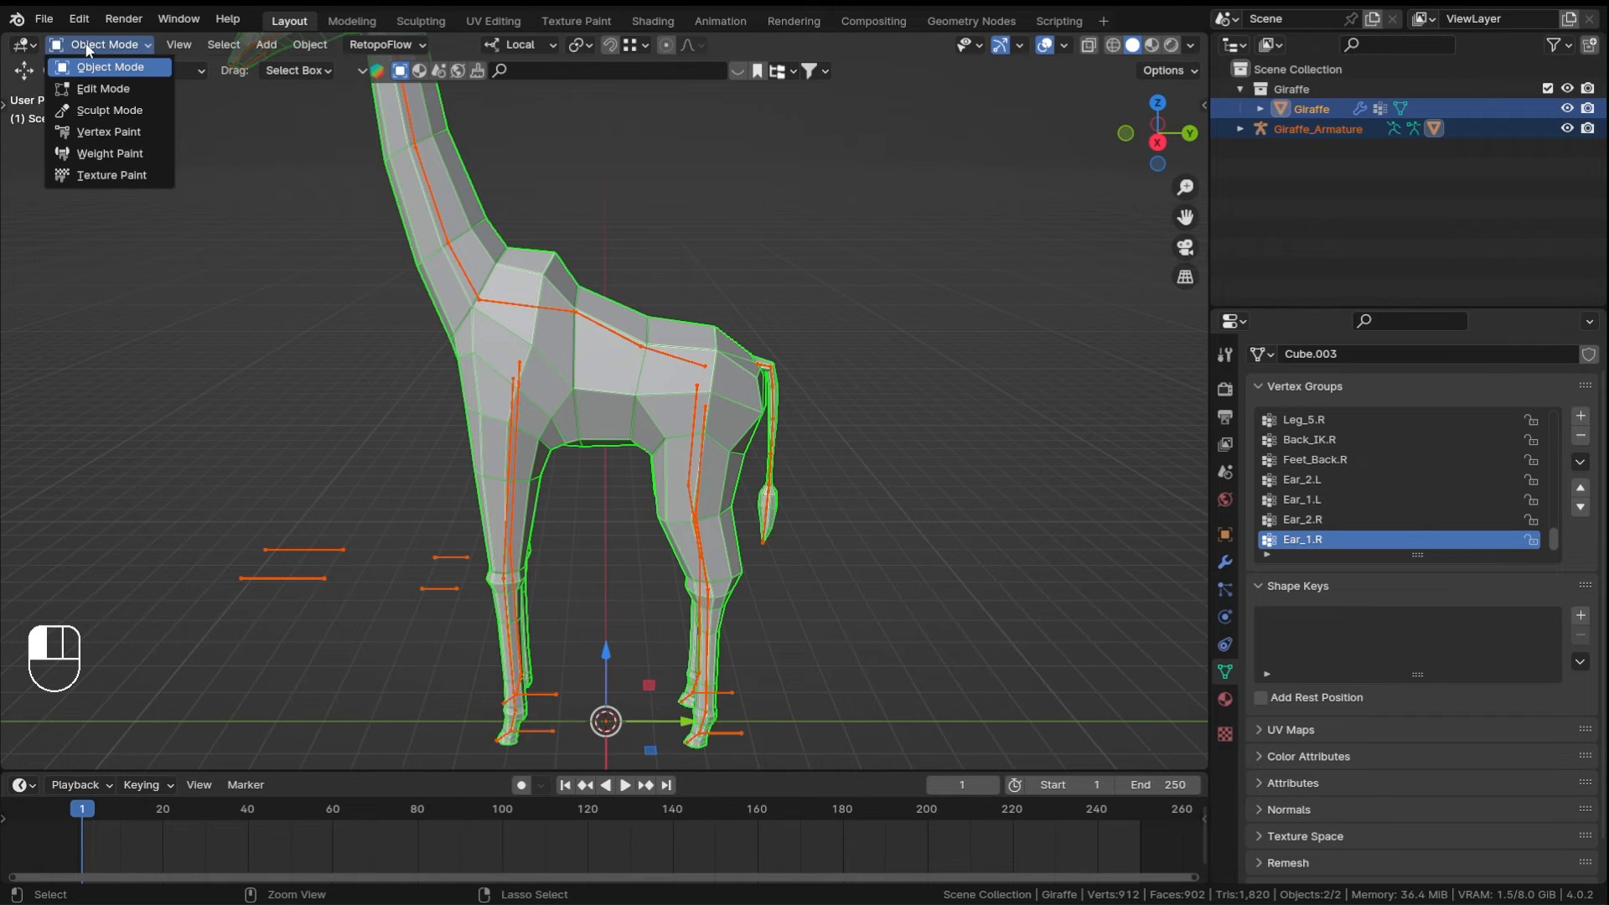
left_click(99, 156)
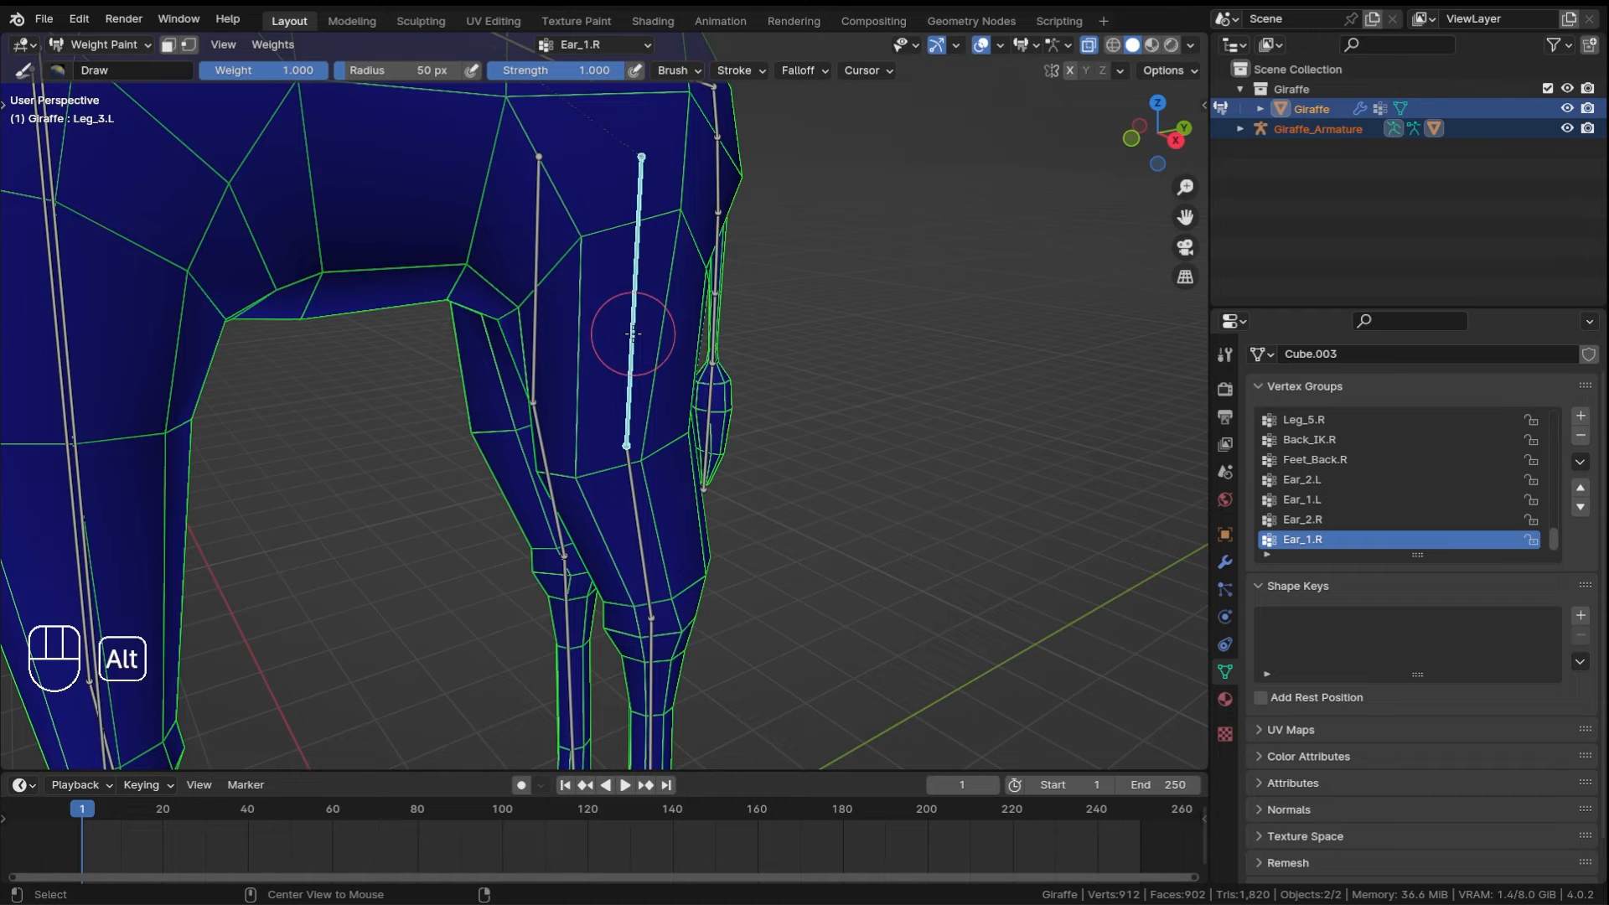
- Select the Leg_3.L bone to show its weights and turn on X mirror symmetry for painting
left_click(633, 333, "alt")
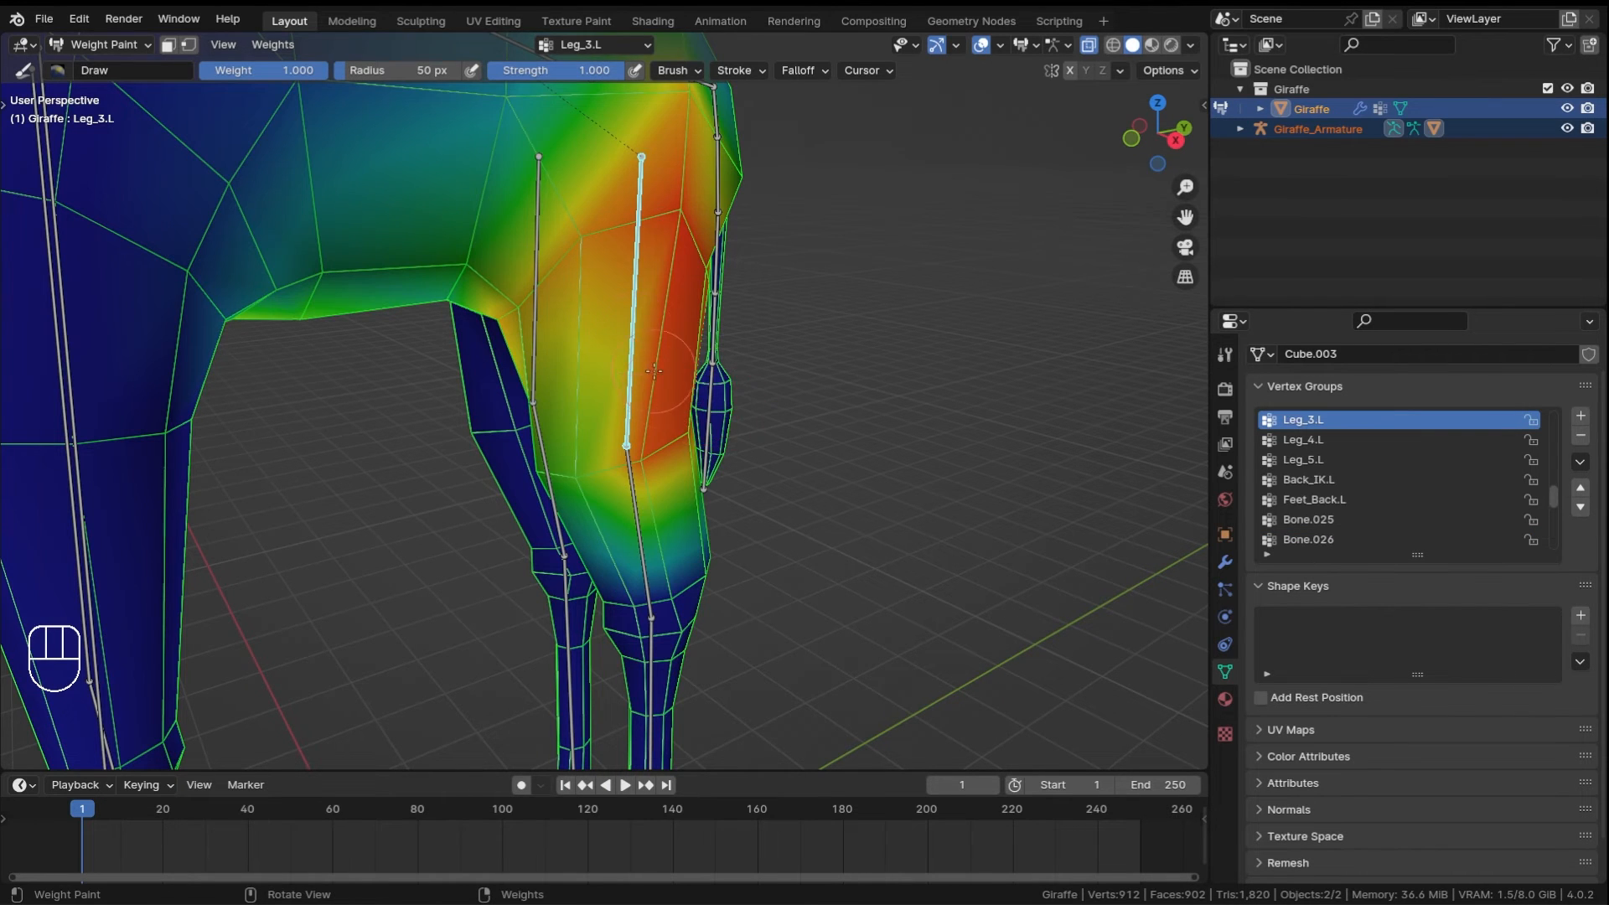
middle_click_drag(654, 370, 909, 296, "shift")
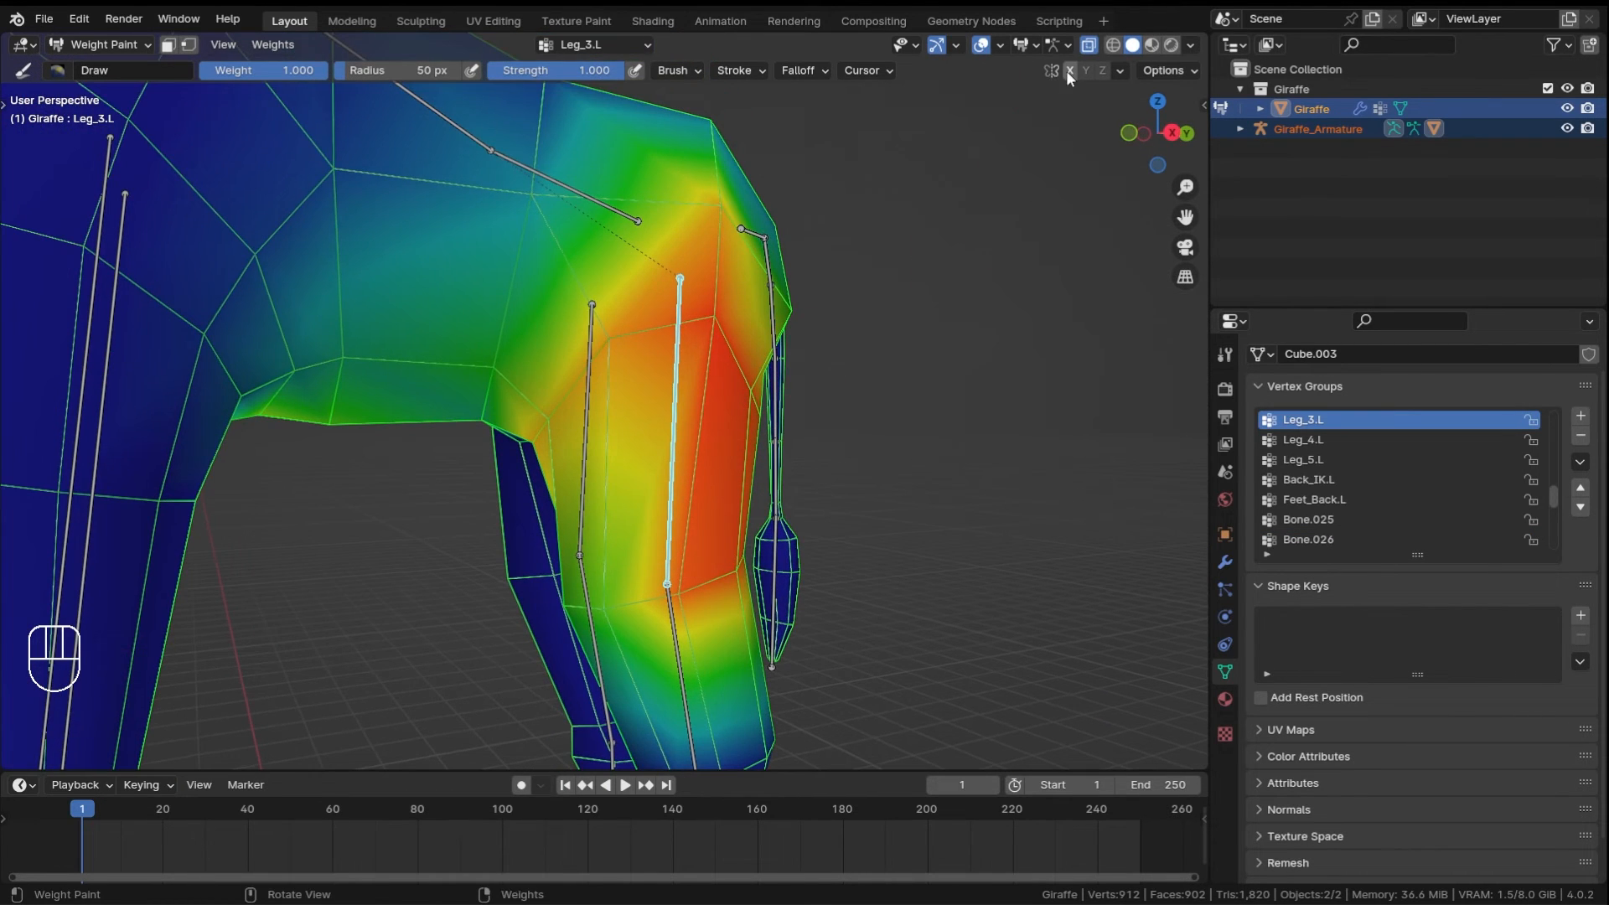
middle_click_drag(699, 427, 753, 360, "shift")
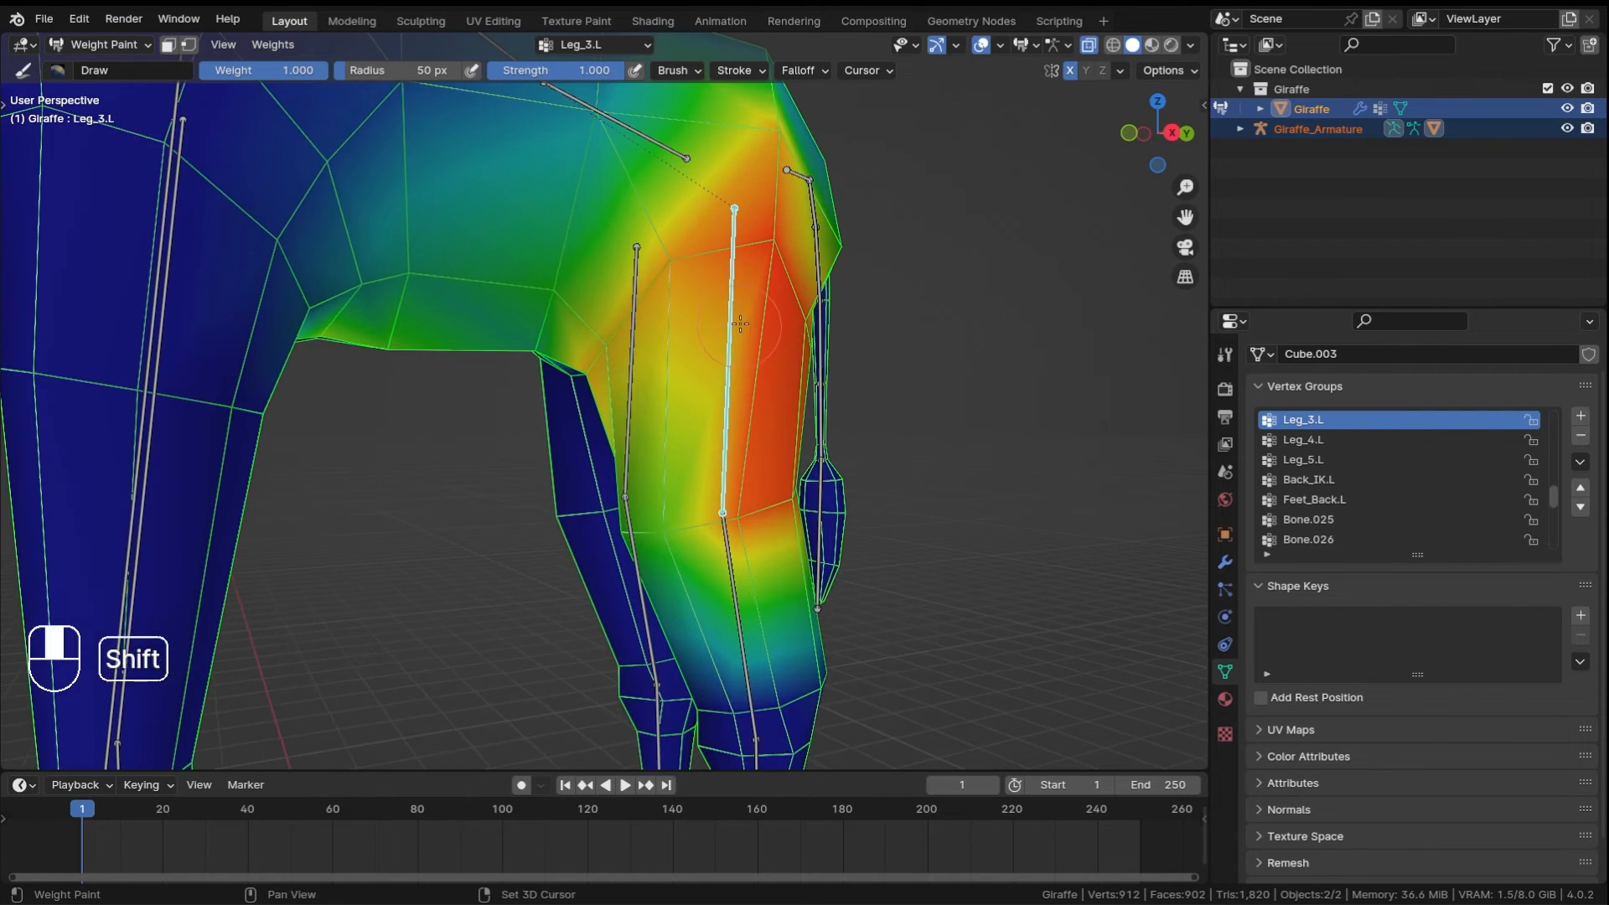
- Set the Draw brush's weight to 0 with the Leg_3.L weights displayed
mouse_move(602, 402)
middle_mouse_down()
mouse_move(637, 378)
mouse_move(598, 414)
middle_mouse_up()
left_click(592, 416, "alt")
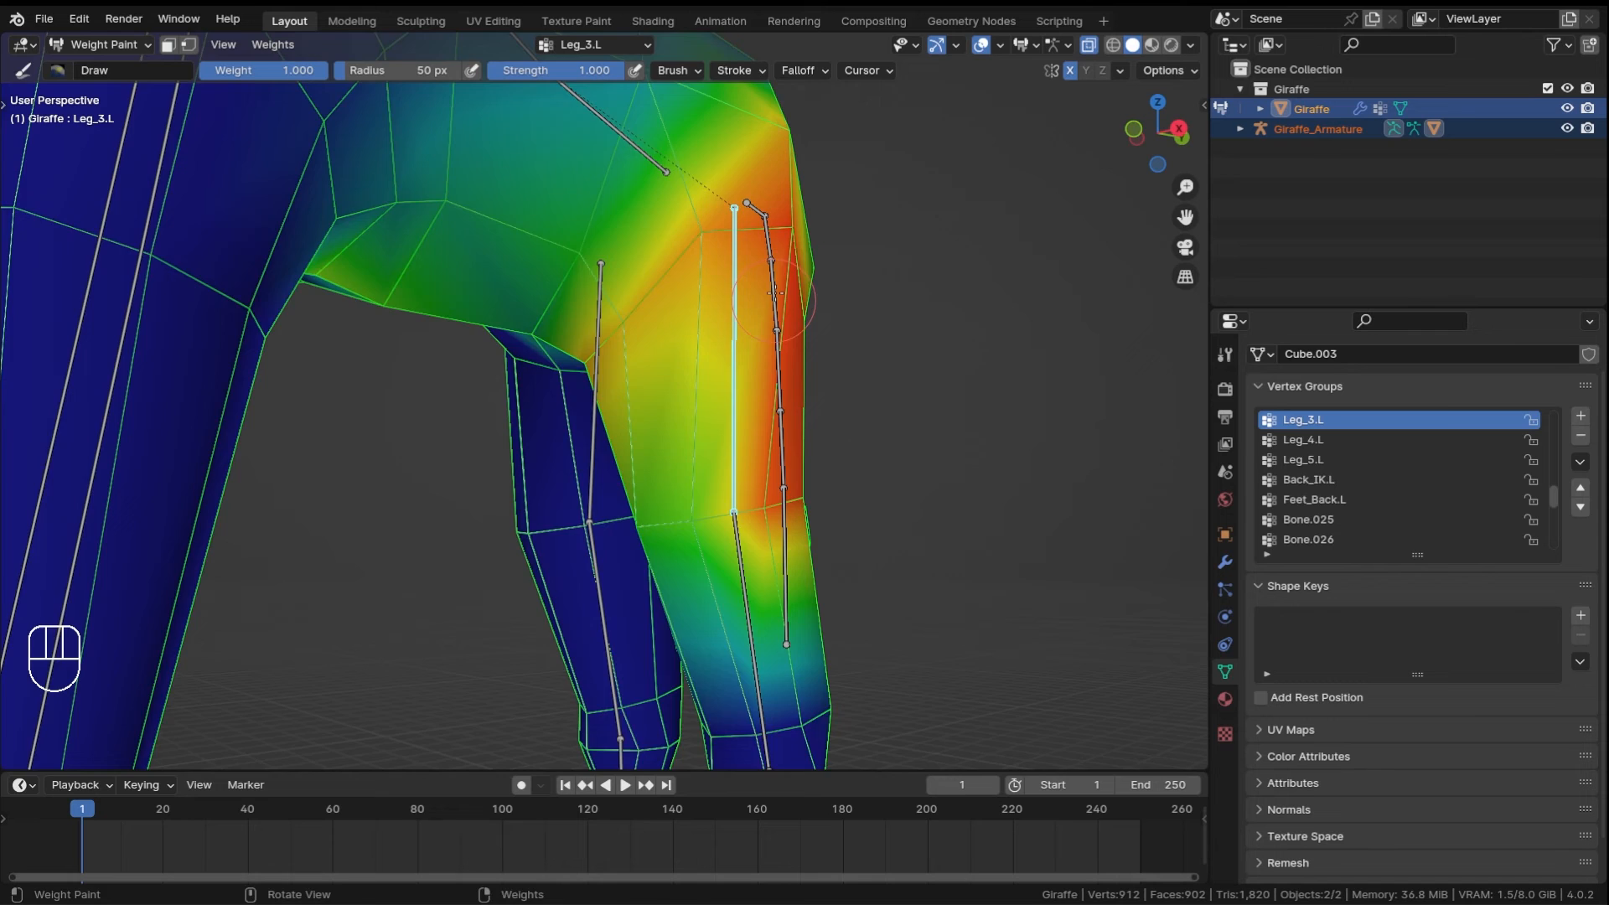
mouse_move(737, 394)
middle_mouse_down("ctrl")
mouse_move(744, 411)
mouse_move(758, 402)
mouse_move(422, 174)
middle_mouse_up("ctrl")
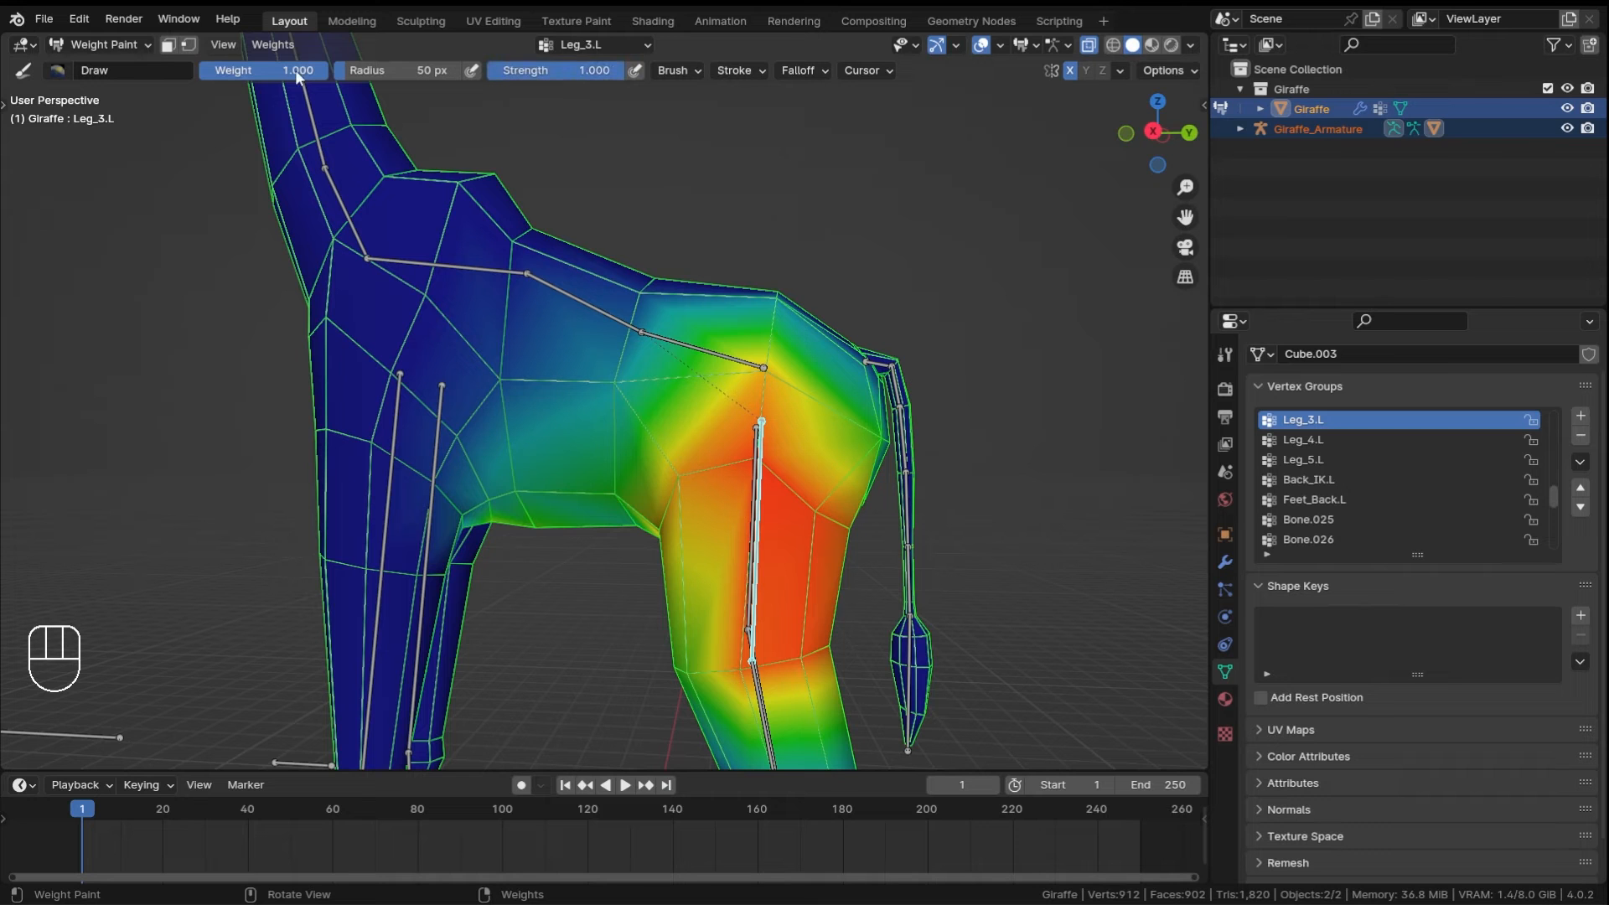
middle_click_drag(487, 366, 565, 302)
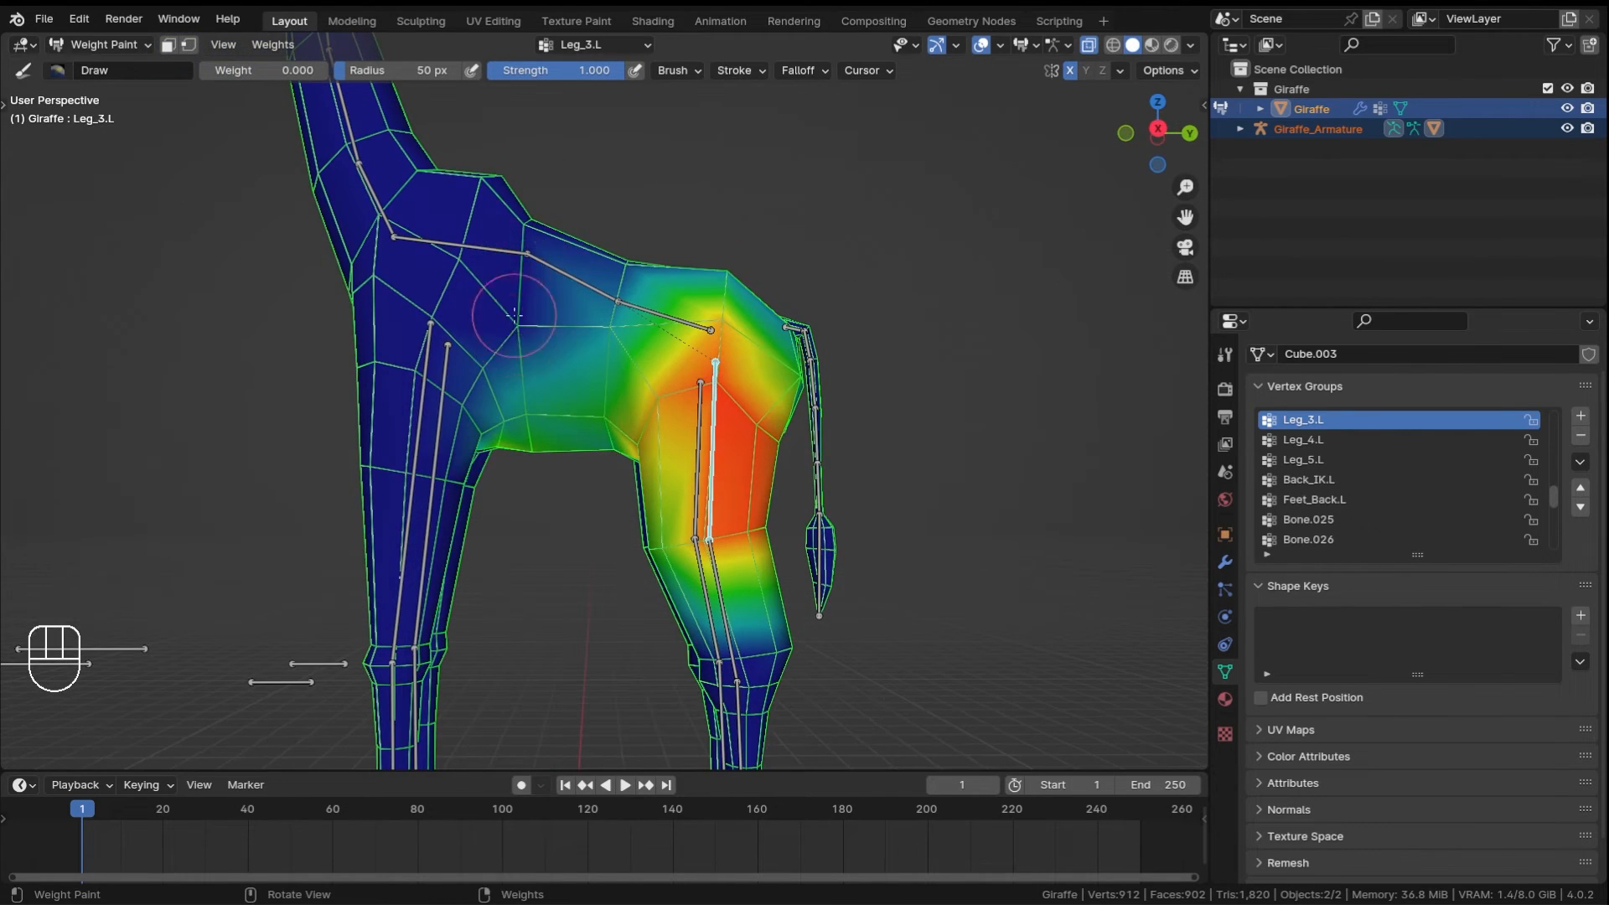
- Compare the weights of the Leg_3.L and Leg_3.R bones on both sides of the giraffe by switching between them
middle_click_drag(486, 463, 490, 325)
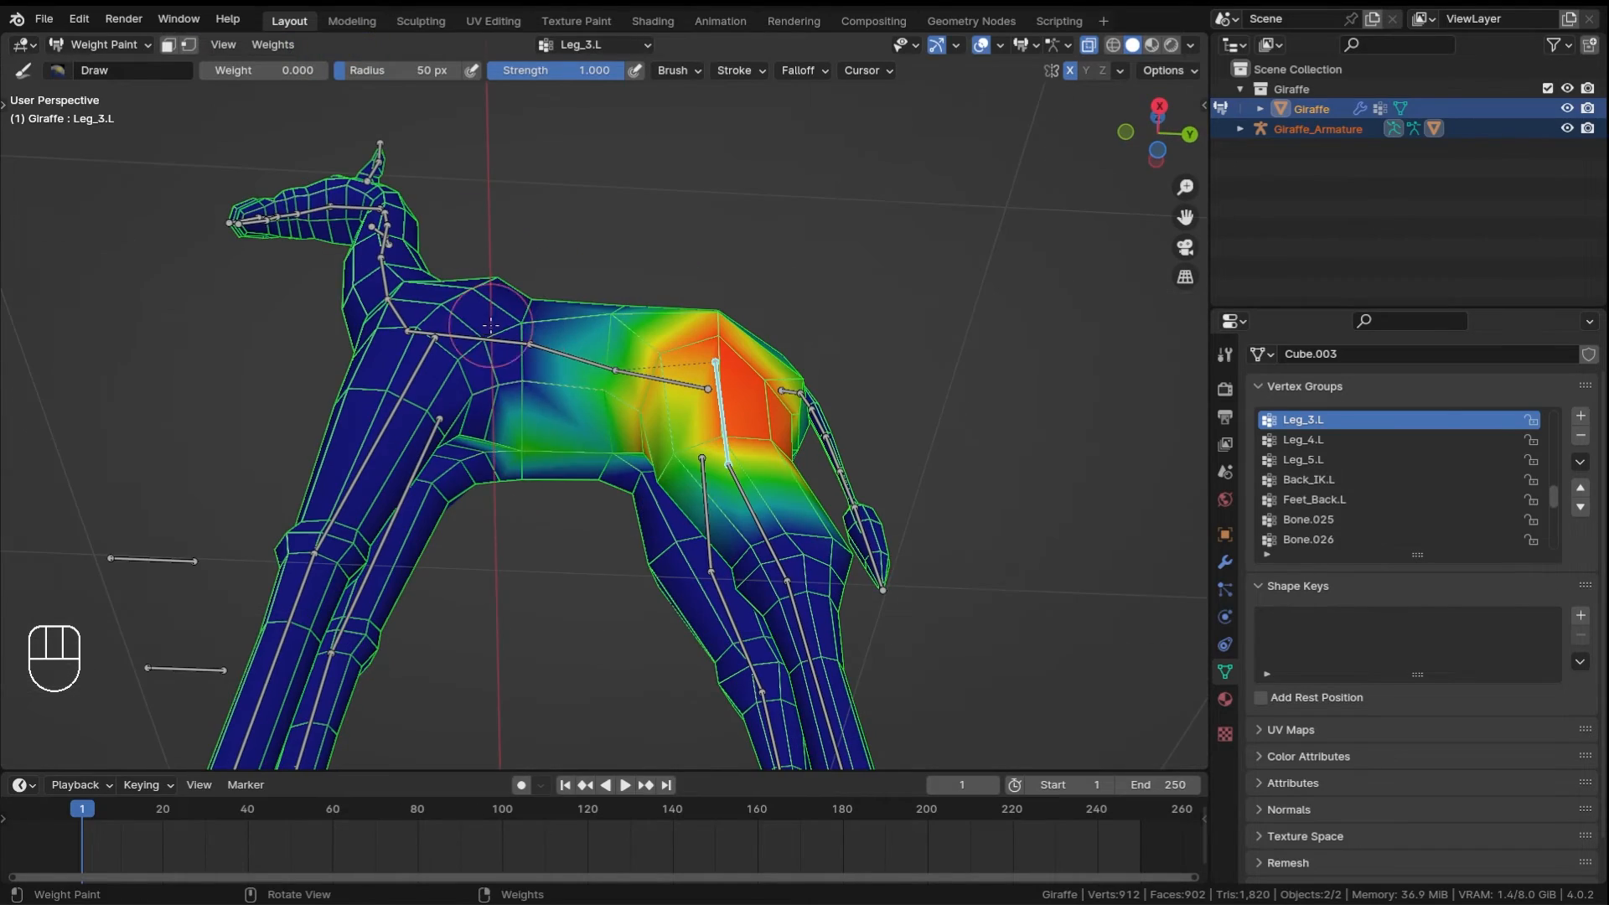
middle_click_drag(549, 265, 281, 362)
middle_click_drag(721, 373, 591, 406)
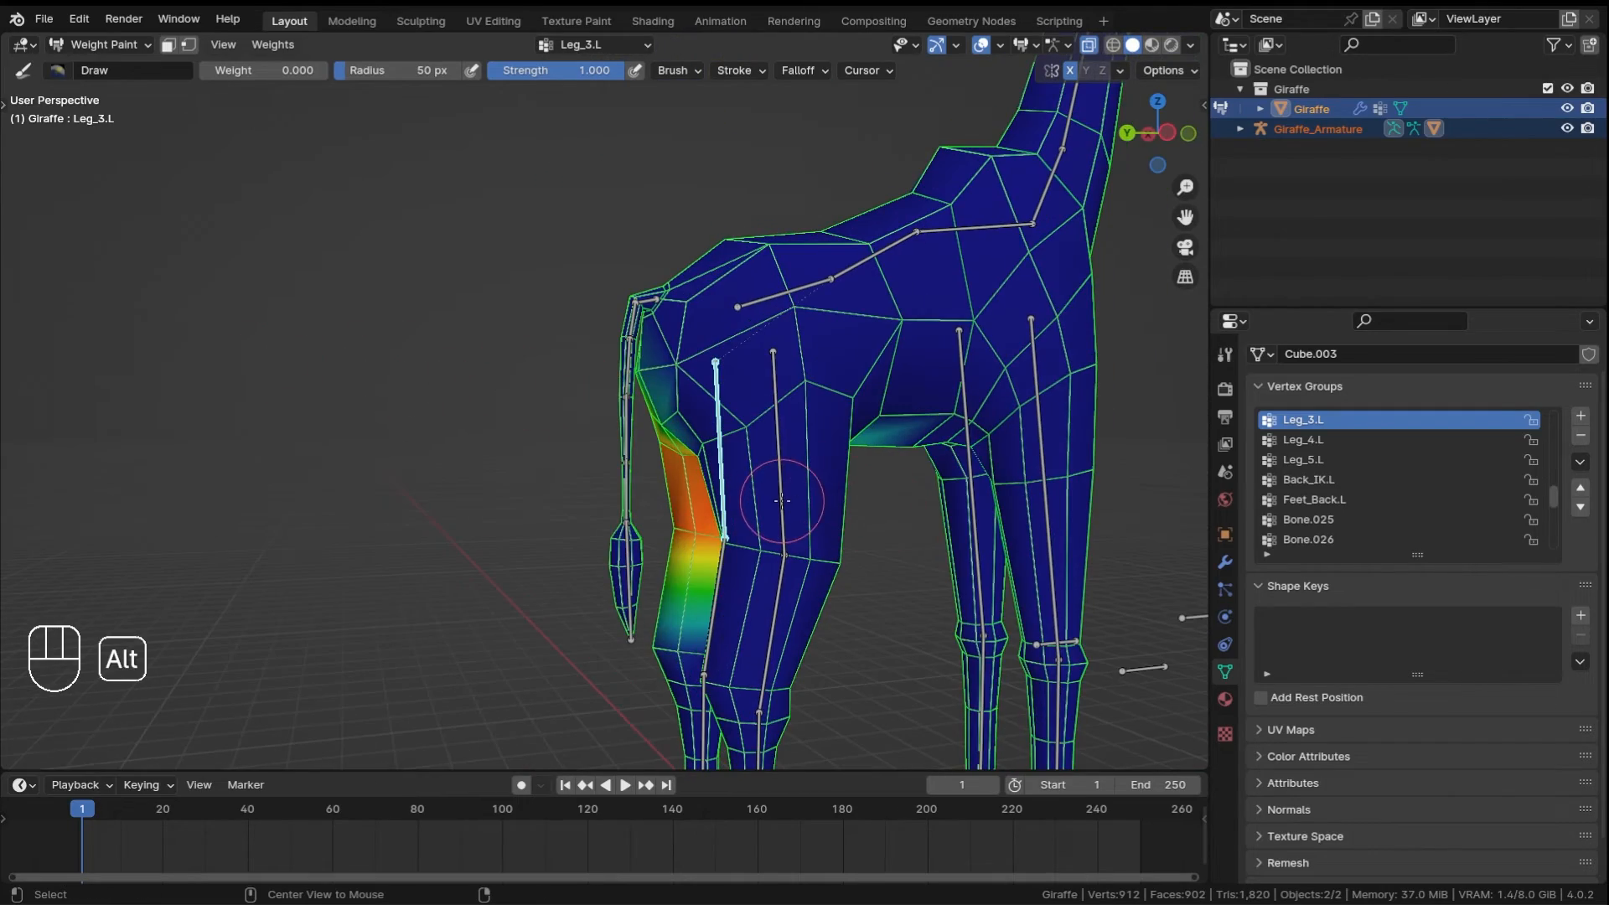
left_click(782, 501, "alt")
mouse_move(782, 500)
middle_mouse_down()
mouse_move(756, 352)
mouse_move(273, 394)
mouse_move(700, 404)
middle_mouse_up()
left_click(654, 475, "alt")
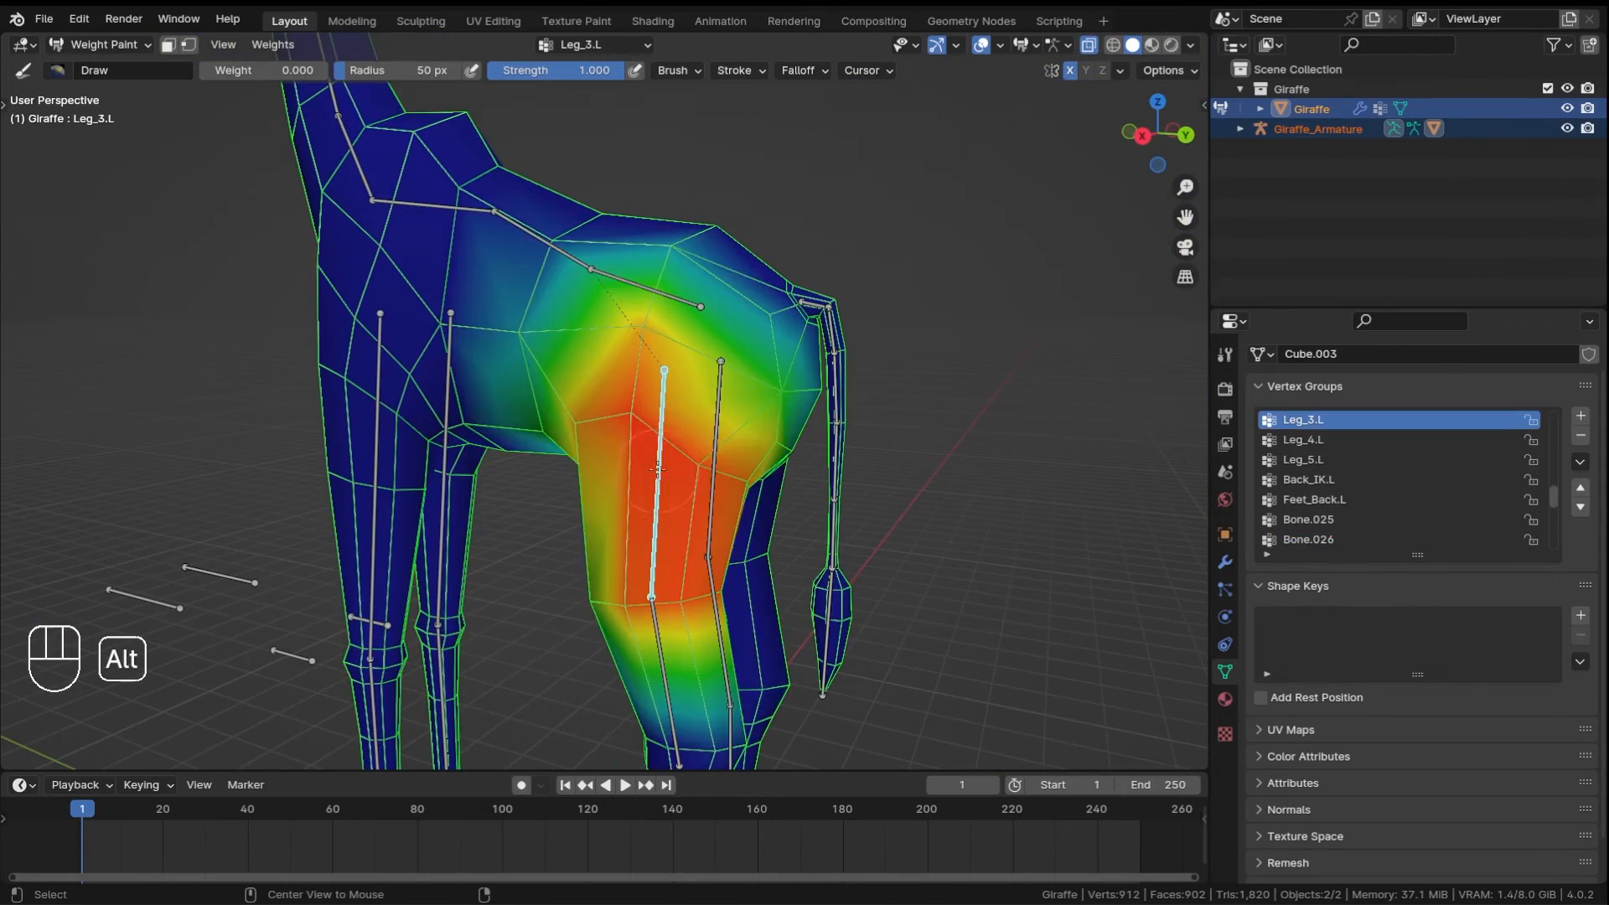
mouse_move(653, 475)
middle_mouse_down()
mouse_move(419, 479)
mouse_move(478, 459)
middle_mouse_up()
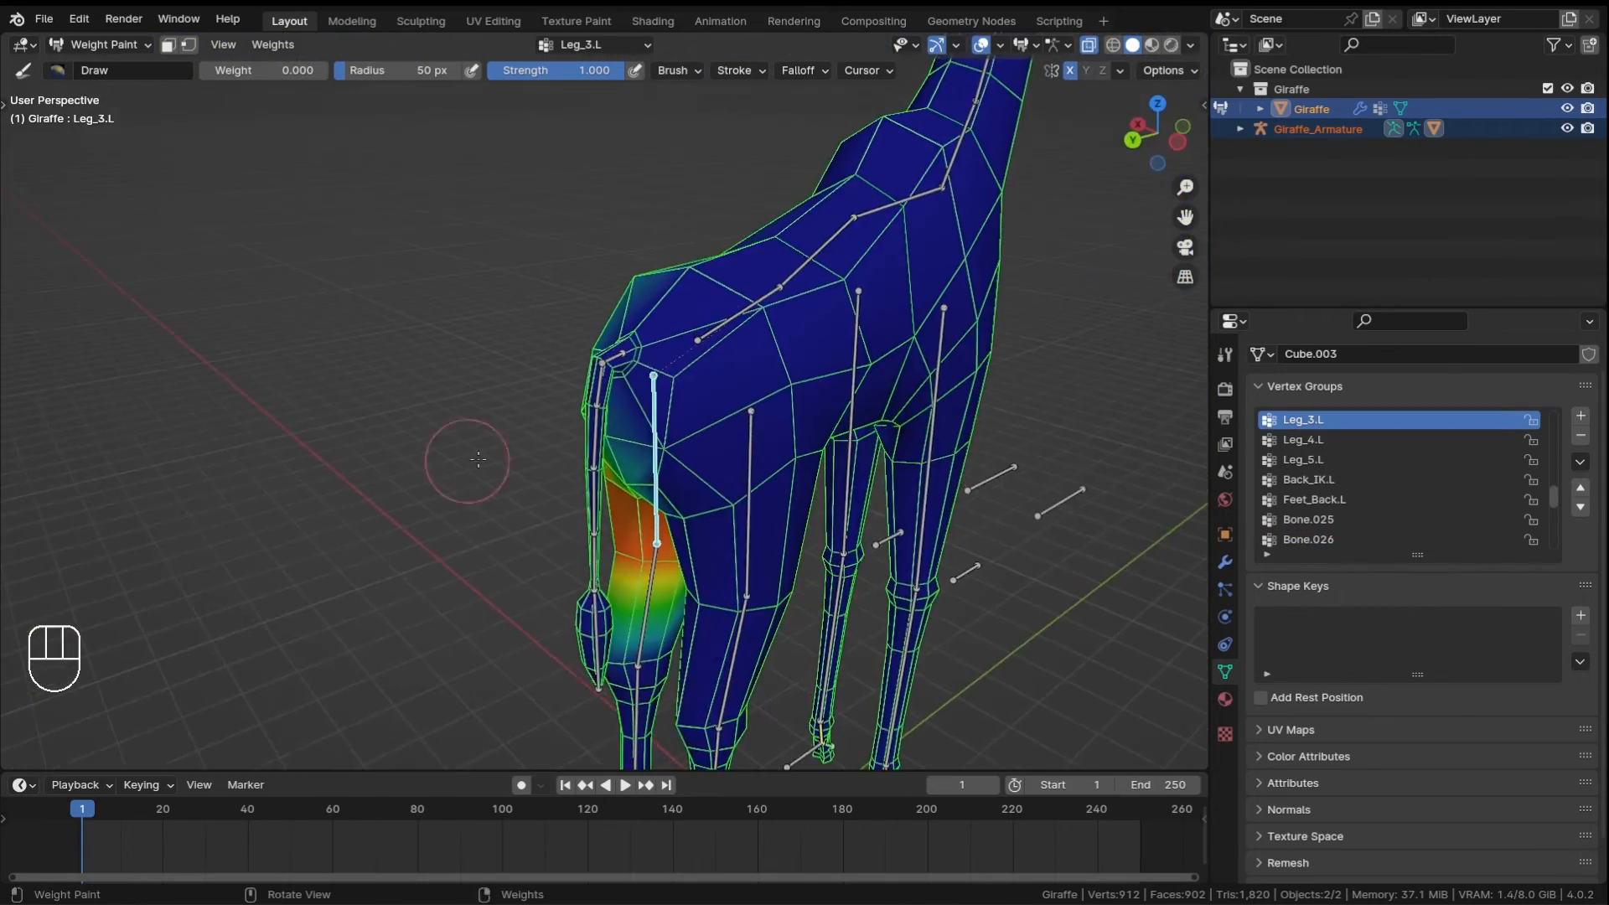
left_click(750, 525, "alt")
- Test the left back leg's deformation by moving the BackLeg_Target.L bone forward and up, and cancel the move
middle_click_drag(507, 379, 795, 503)
middle_click_drag(795, 503, 721, 637, "shift")
middle_click_drag(721, 637, 772, 638)
middle_click_drag(771, 638, 722, 476, "shift")
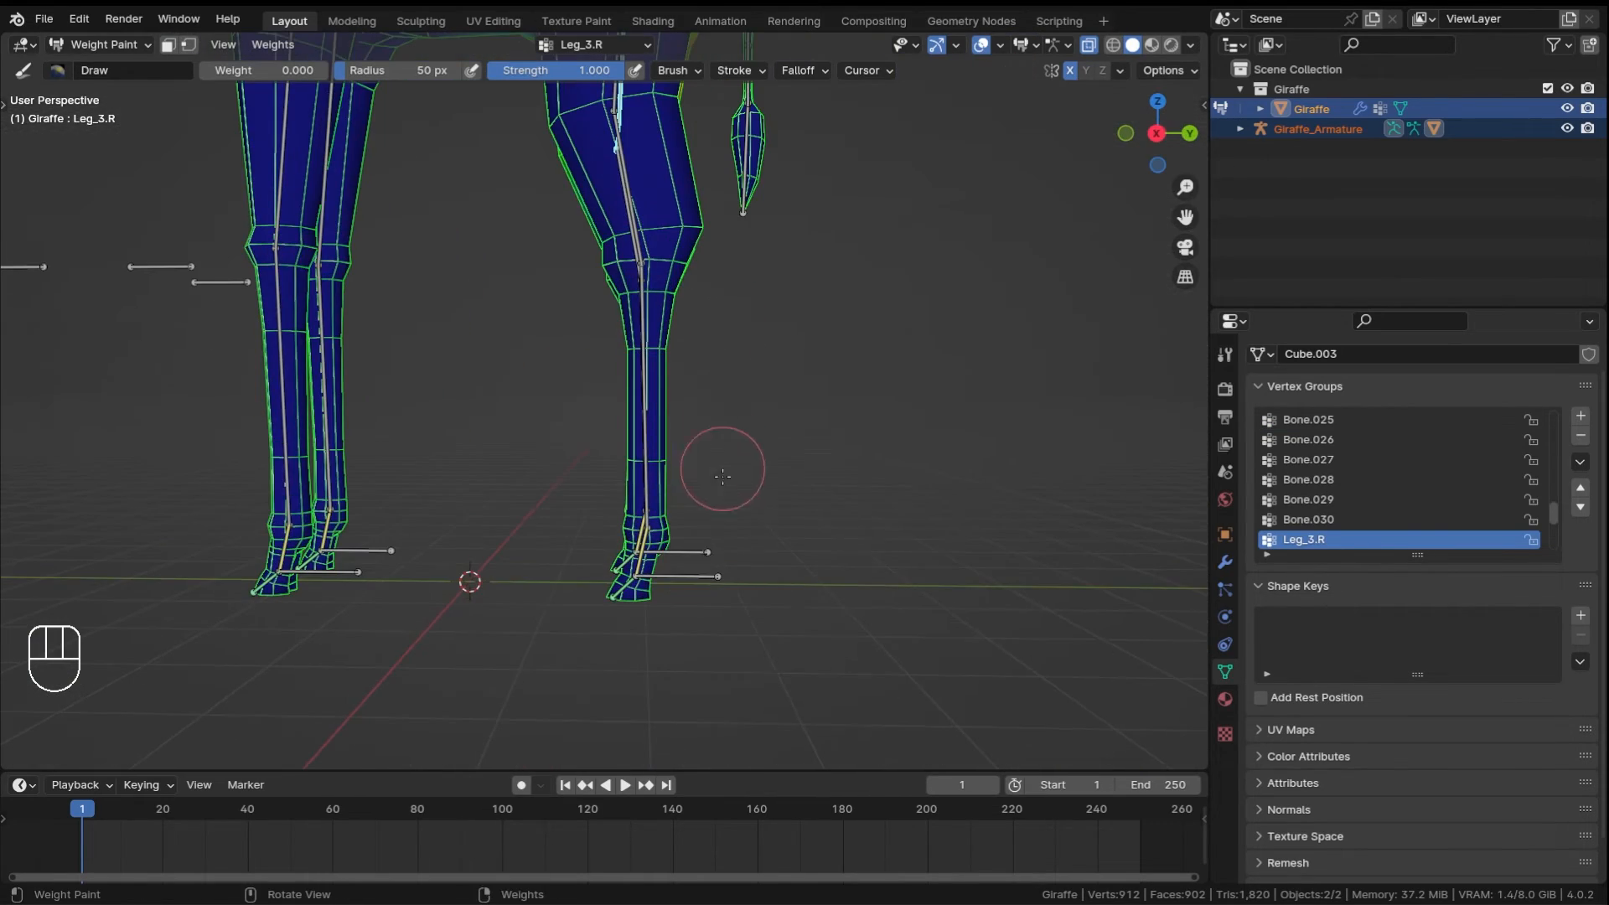
left_click(708, 576, "alt")
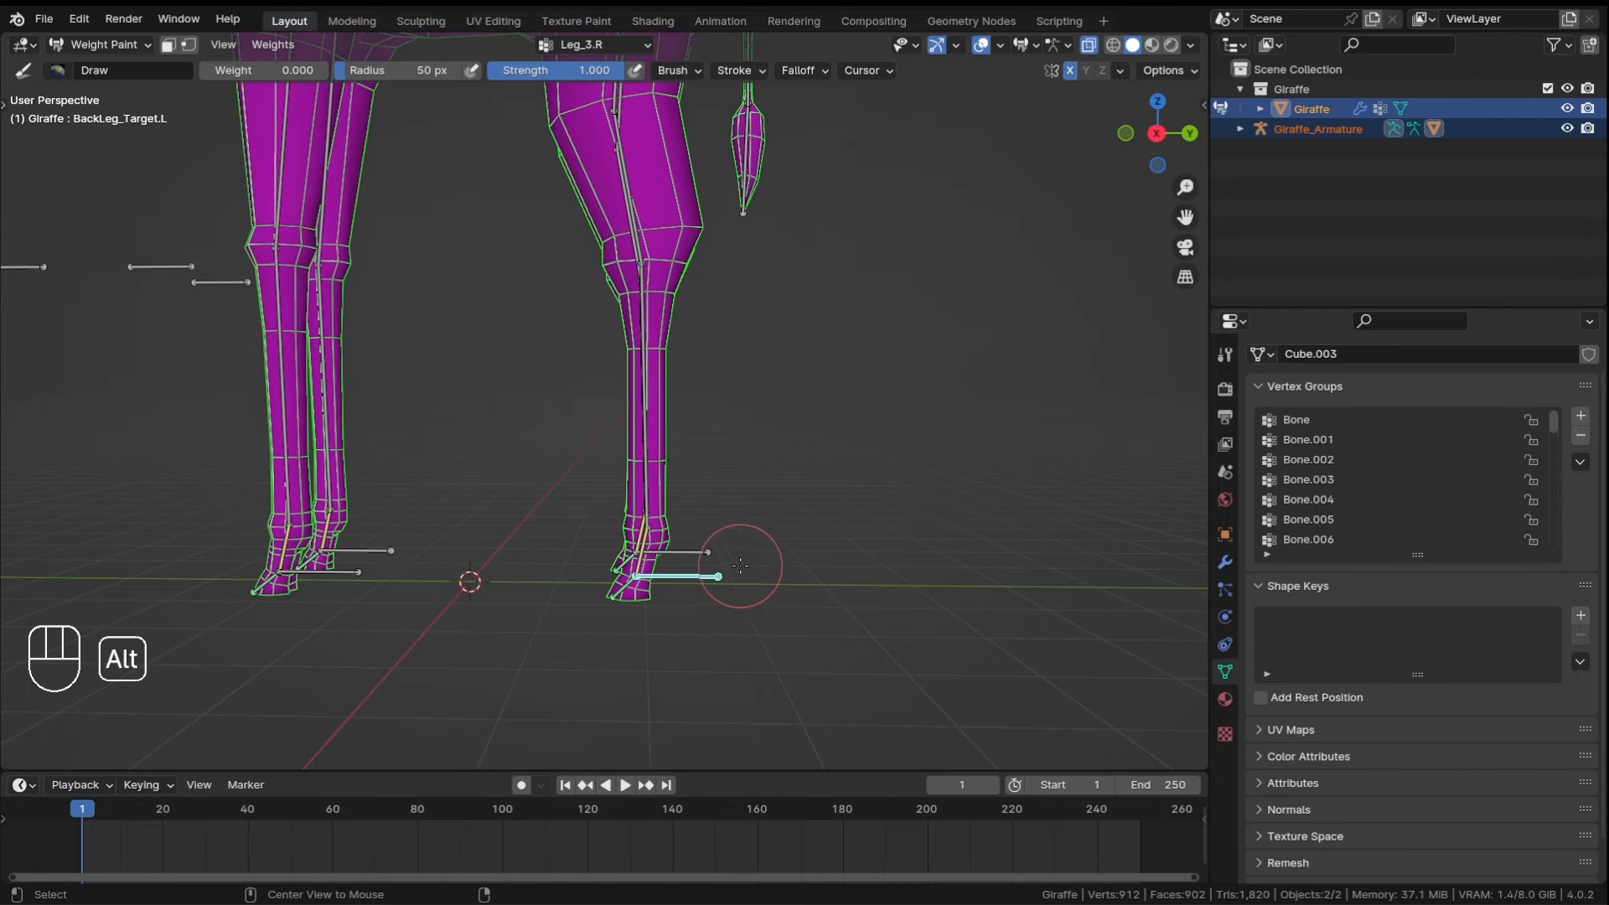
middle_click_drag(733, 499, 772, 467, "shift")
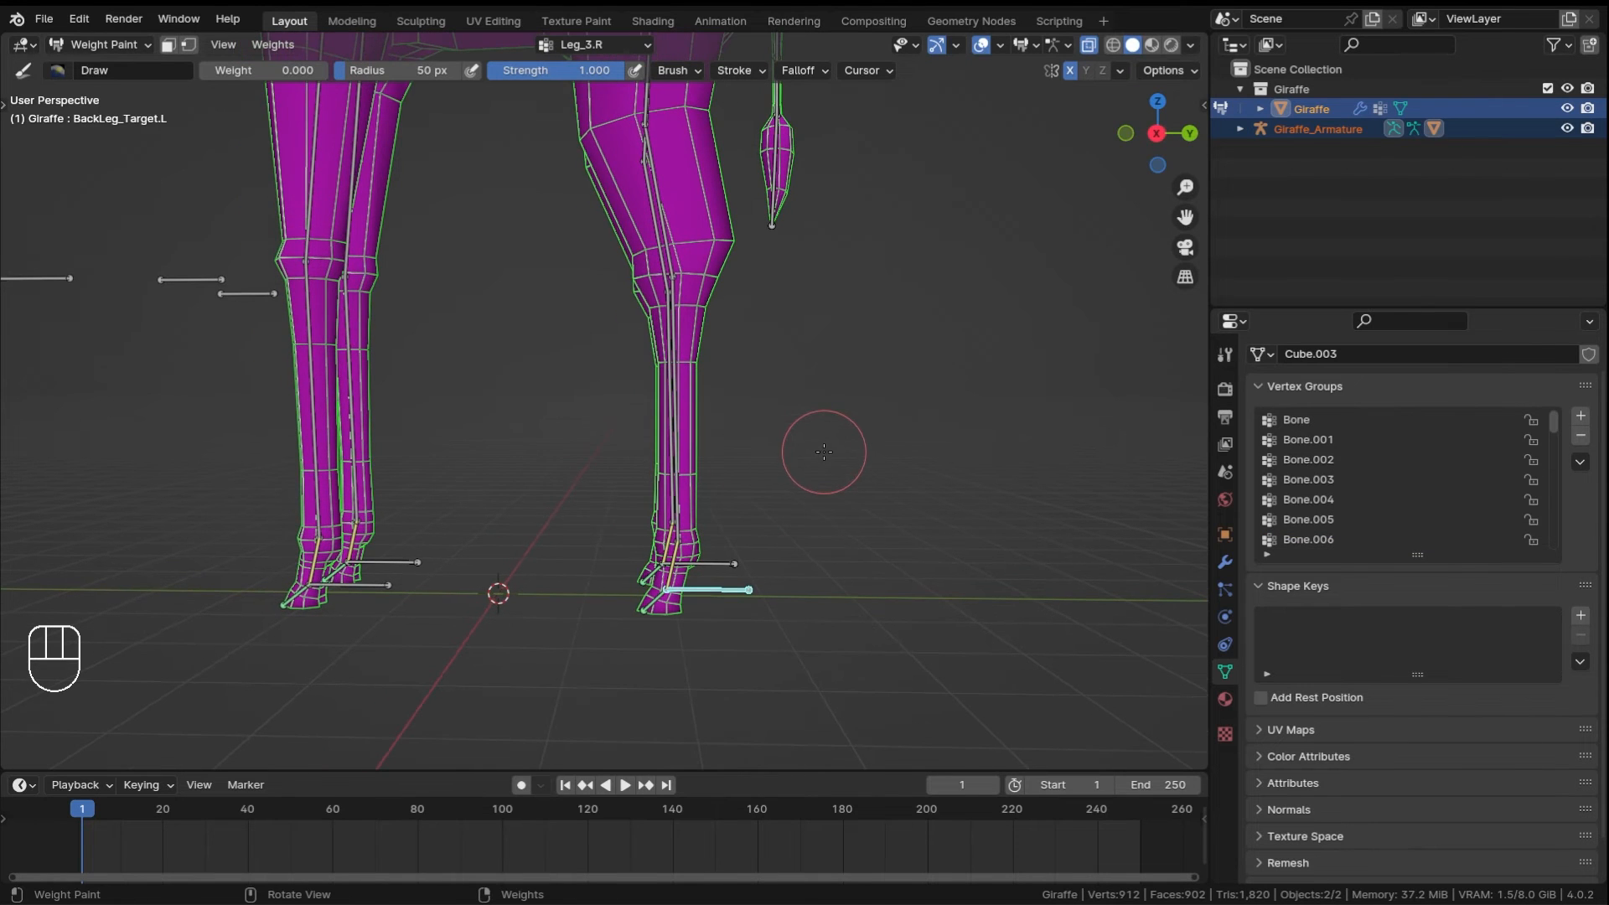
key("g")
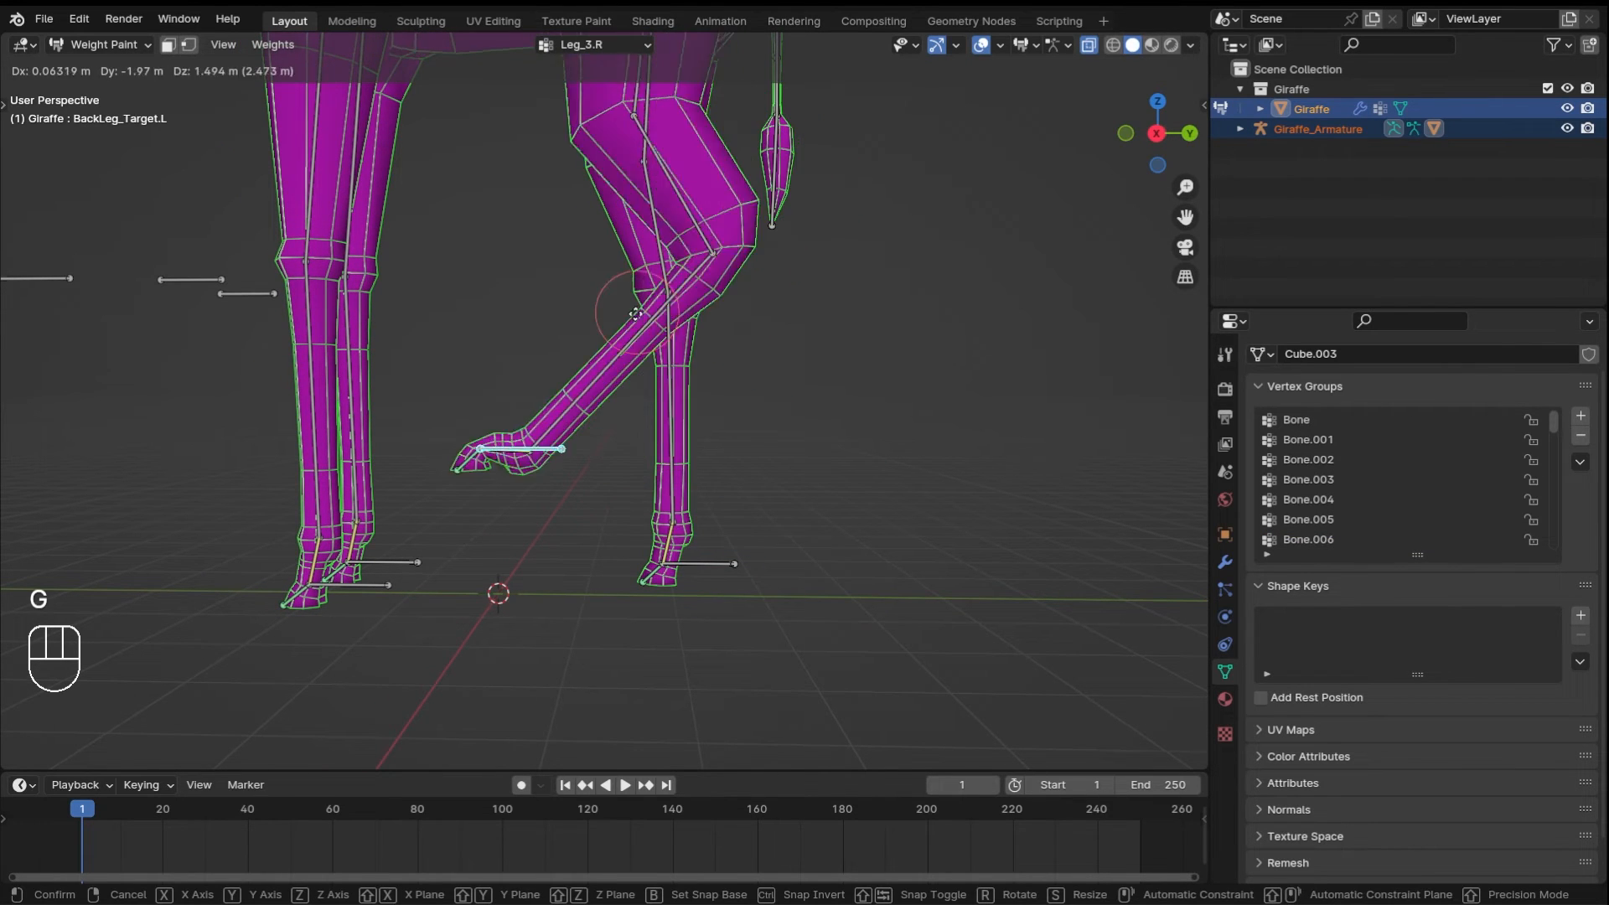
right_click(712, 383)
scroll(712, 384, "down", 2)
middle_click_drag(763, 360, 765, 448, "shift")
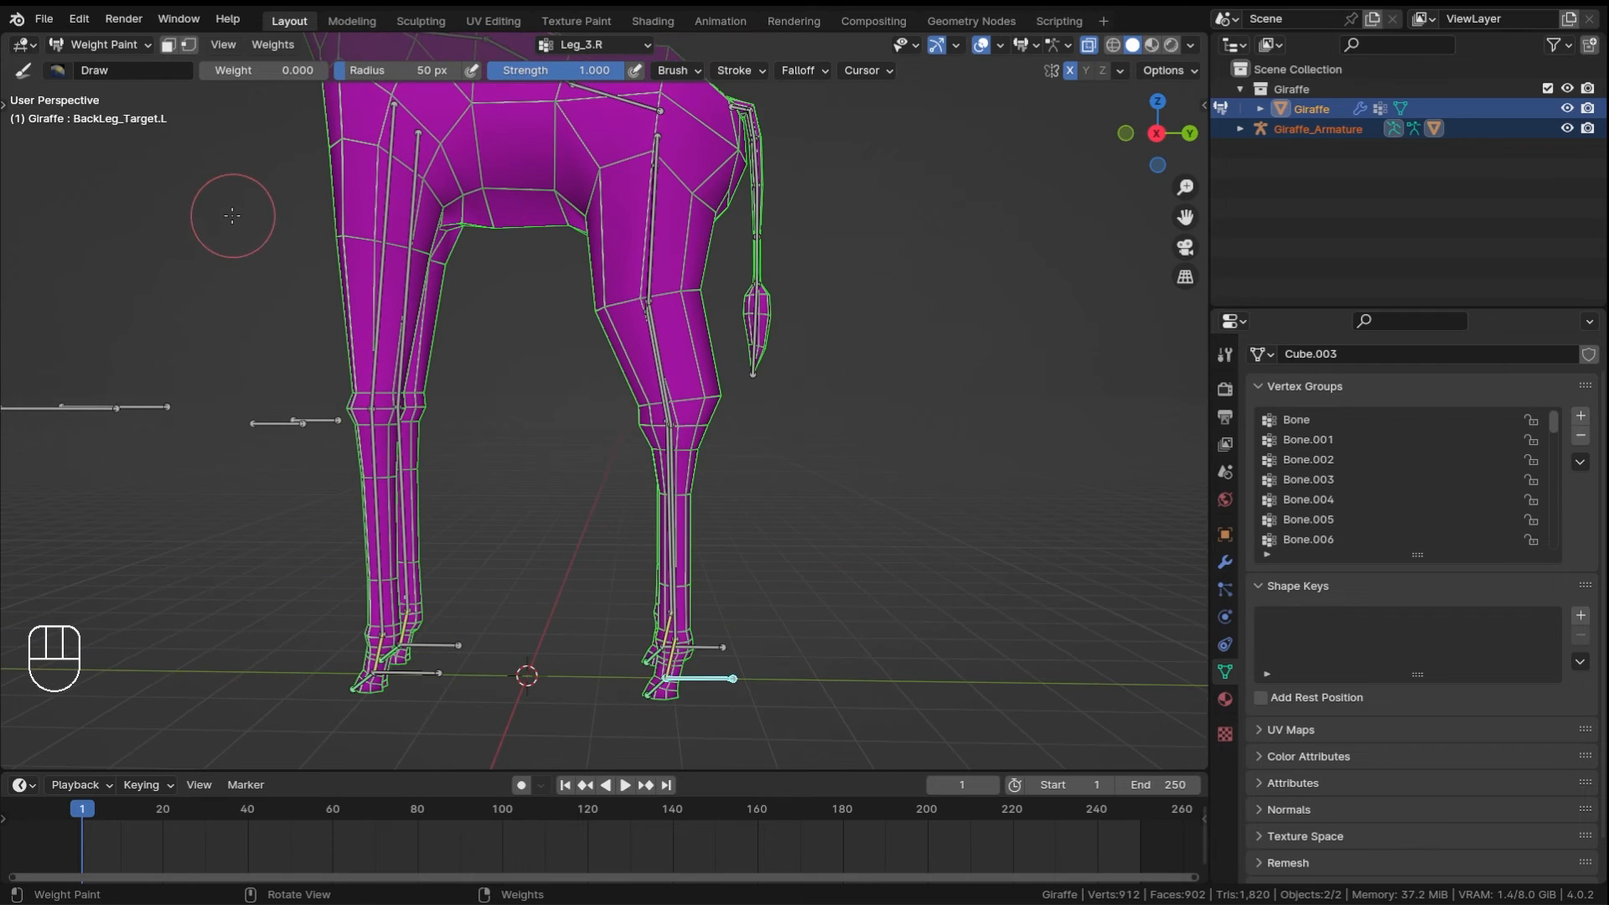
- Activate the Move tool and test several poses of the left back leg with BackLeg_Target.L, cancelling each one
key("t")
left_click(28, 366)
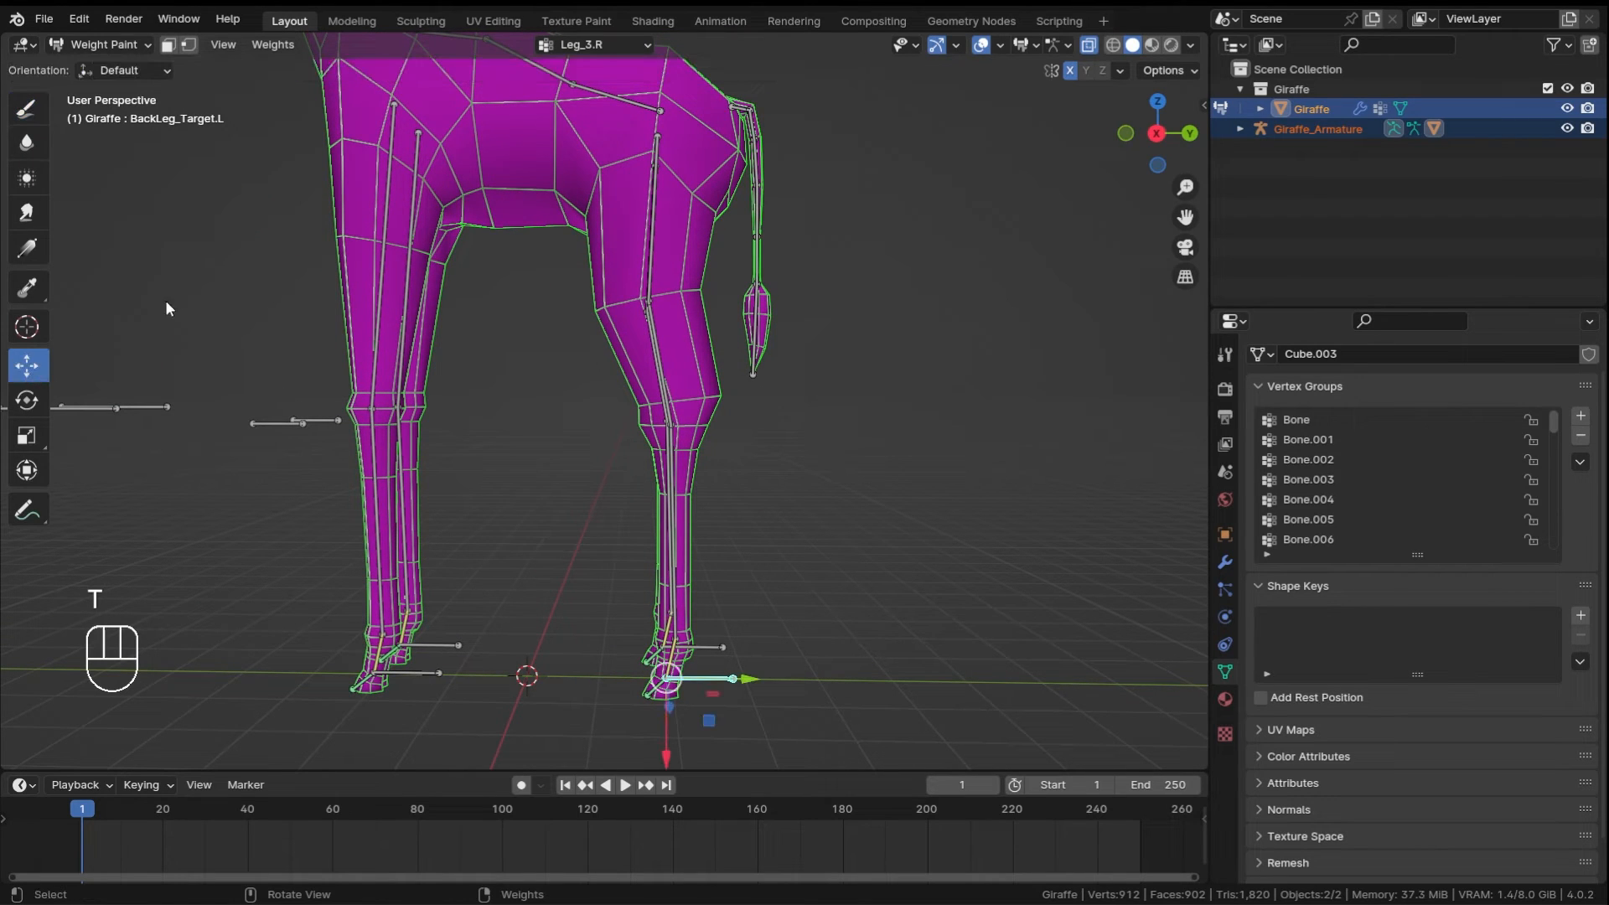
left_click_drag(715, 728, 839, 683)
right_click(839, 683)
middle_click_drag(825, 673, 714, 474, "shift")
middle_click_drag(715, 474, 703, 459, "ctrl")
middle_click_drag(550, 477, 625, 471)
middle_click_drag(559, 515, 732, 549, "ctrl")
middle_click_drag(731, 549, 659, 624, "ctrl")
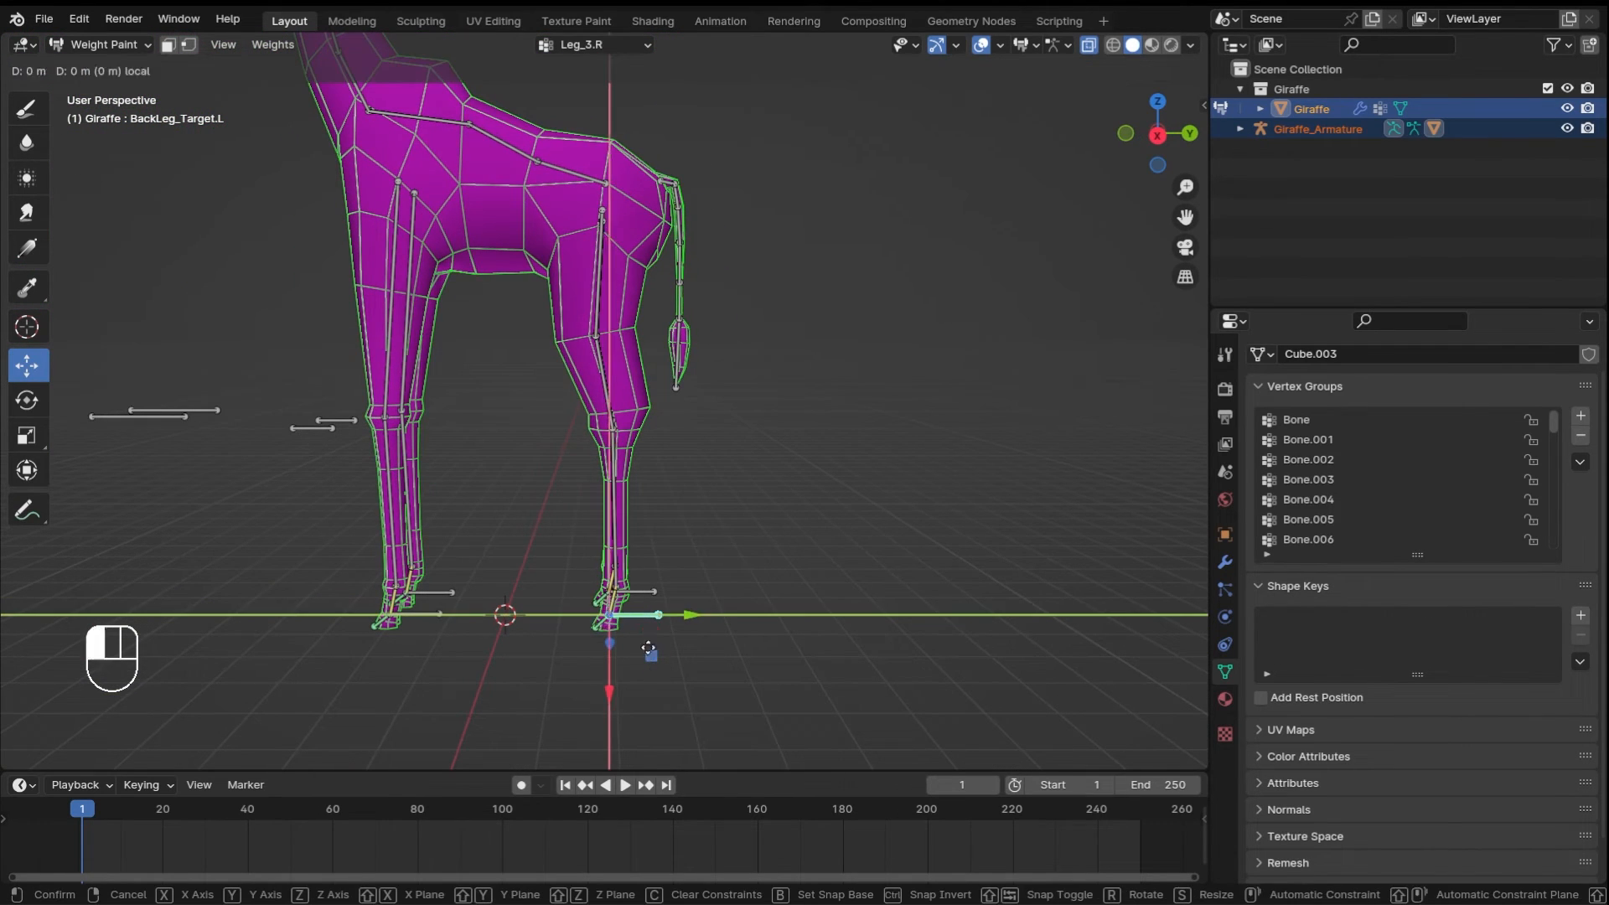
left_click_drag(659, 625, 521, 486)
right_click(521, 486)
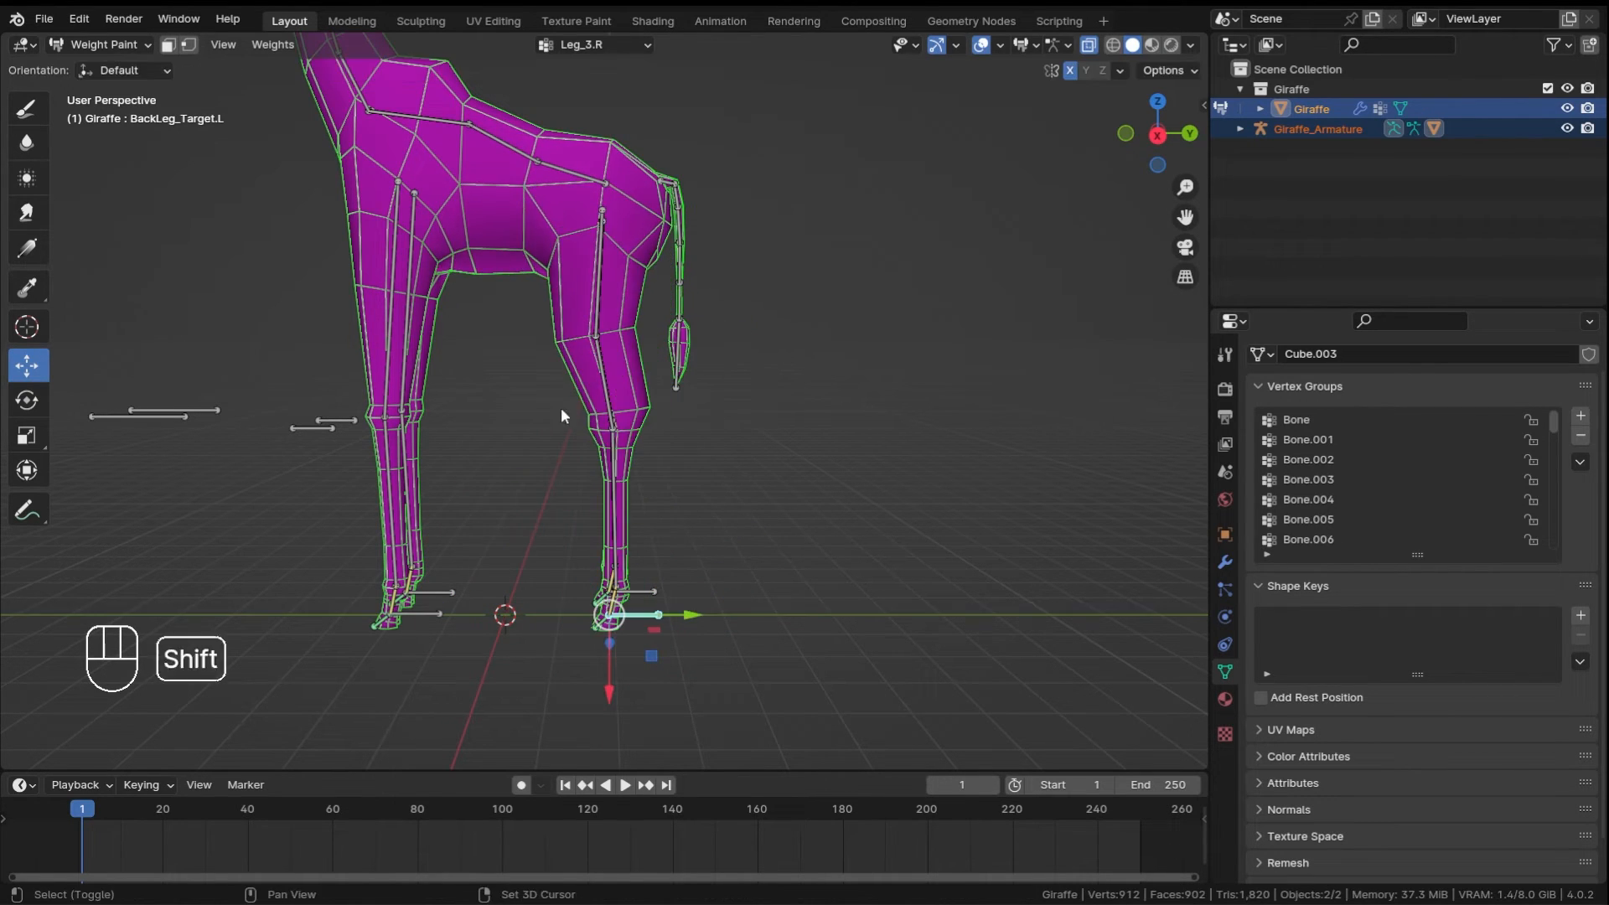
middle_click_drag(563, 412, 582, 479, "shift")
middle_click_drag(586, 628, 592, 588)
left_click_drag(661, 719, 721, 630)
right_click(720, 630)
- Select the Leg_3.L bone to display its weights on the giraffe's hindquarters and belly
middle_click_drag(505, 461, 506, 401)
middle_click_drag(556, 491, 574, 469, "shift")
scroll(578, 453, "up", 2)
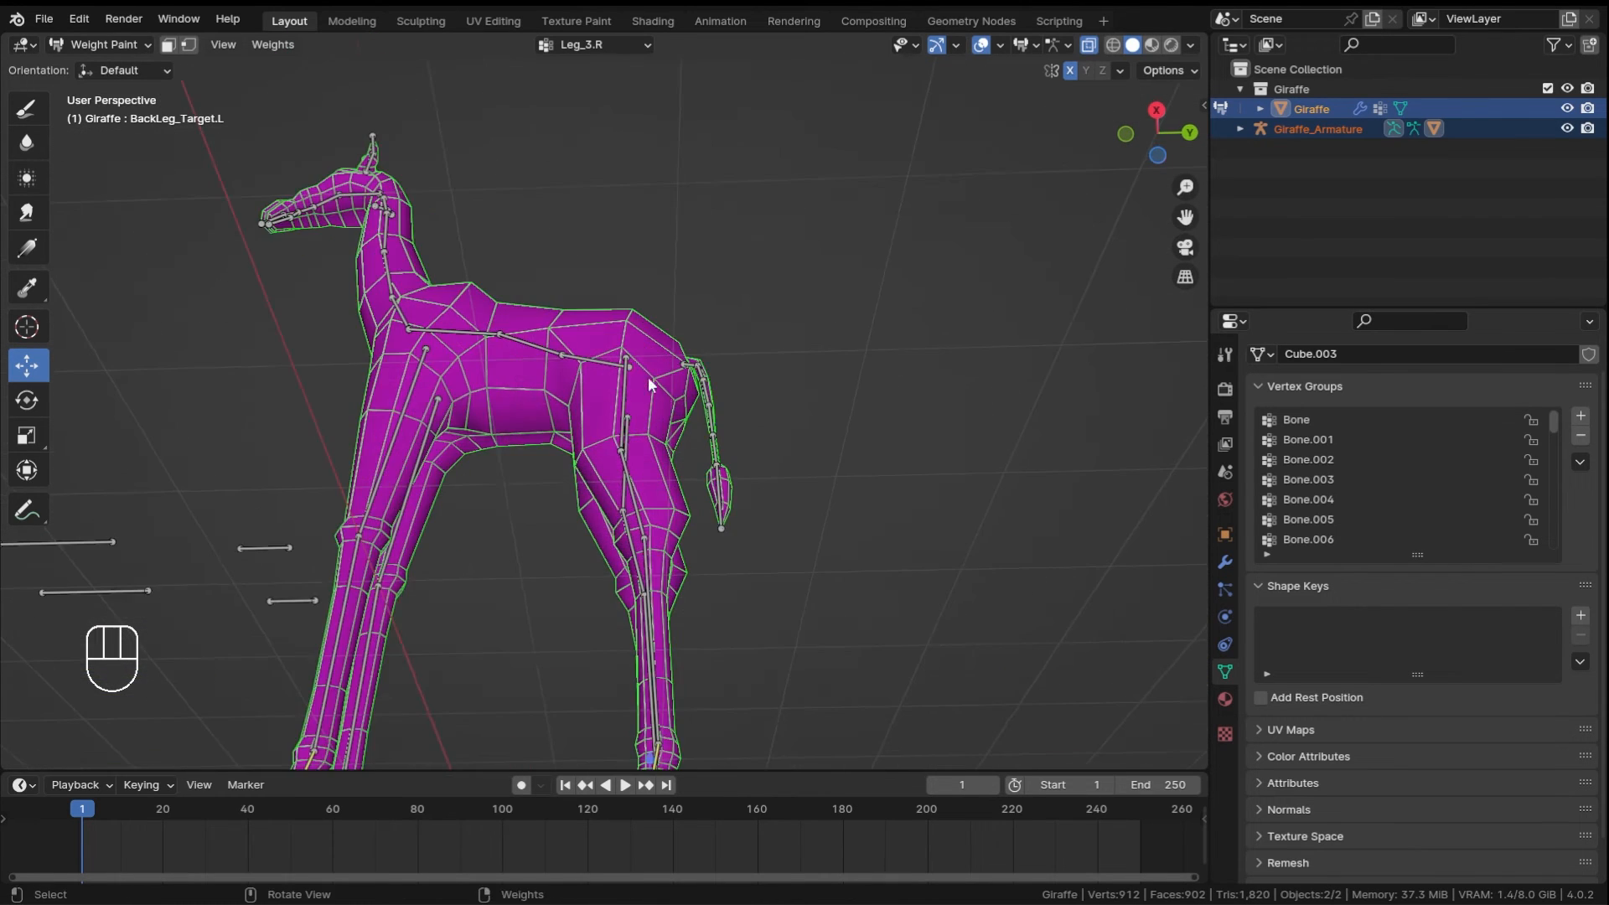
middle_click_drag(626, 334, 645, 395)
scroll(645, 396, "up", 2)
left_click(631, 294, "alt")
middle_click_drag(518, 363, 633, 494, "shift")
middle_click_drag(597, 573, 549, 480)
mouse_move(537, 499)
middle_mouse_down("shift")
mouse_move(526, 552)
mouse_move(523, 496)
middle_mouse_up("shift")
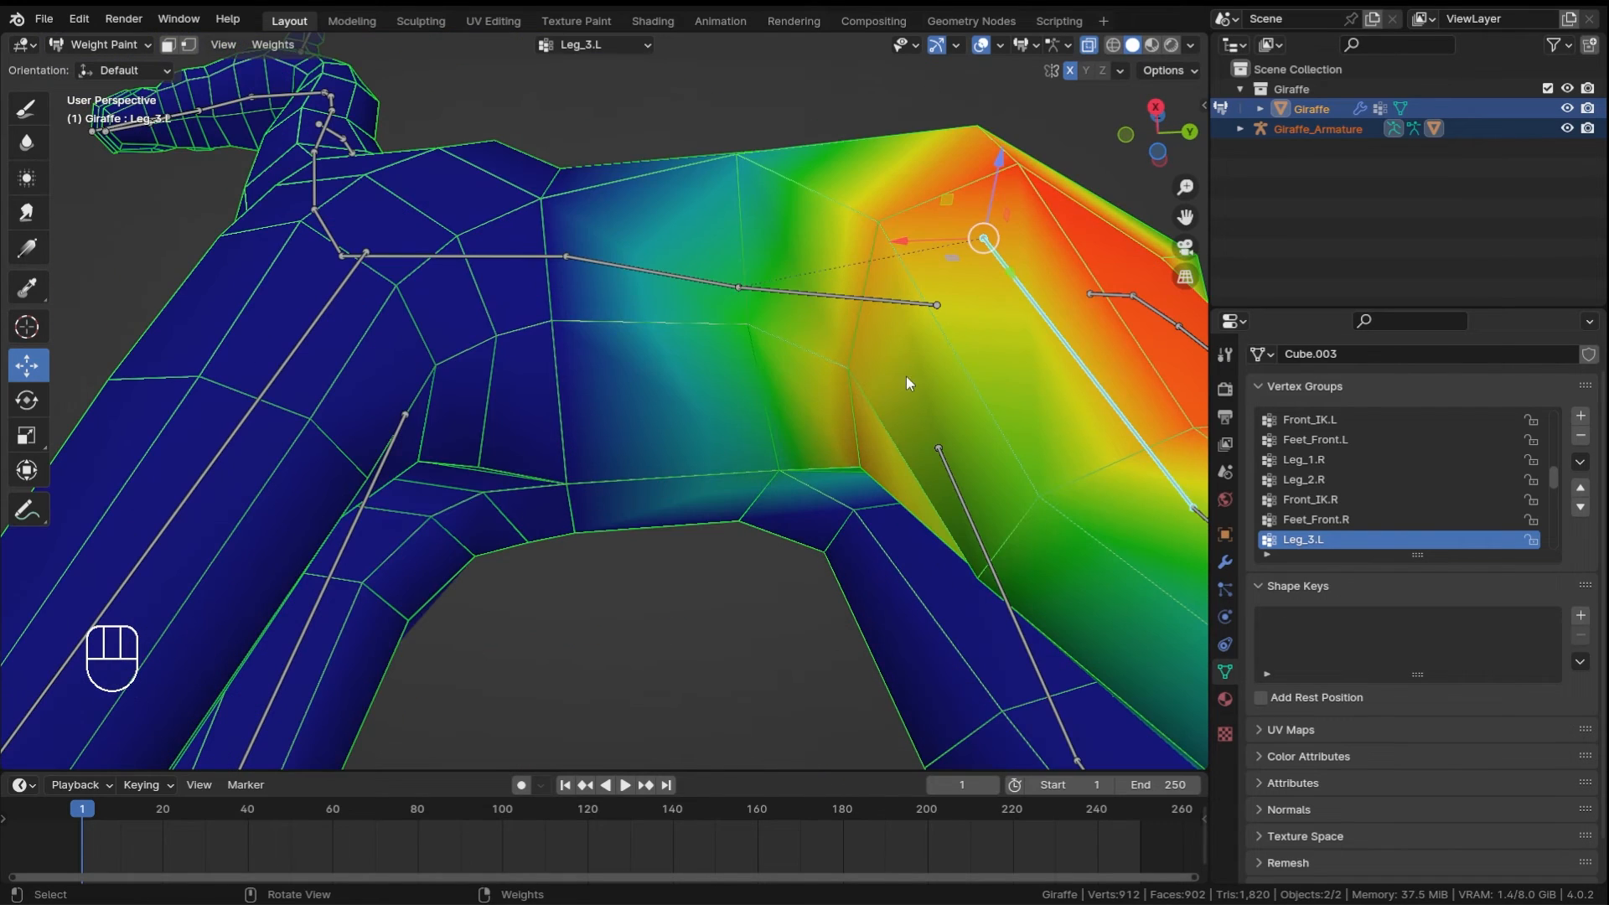
- Return to the Draw brush and examine the Leg_3.L weights from below and from the side
left_click(23, 117)
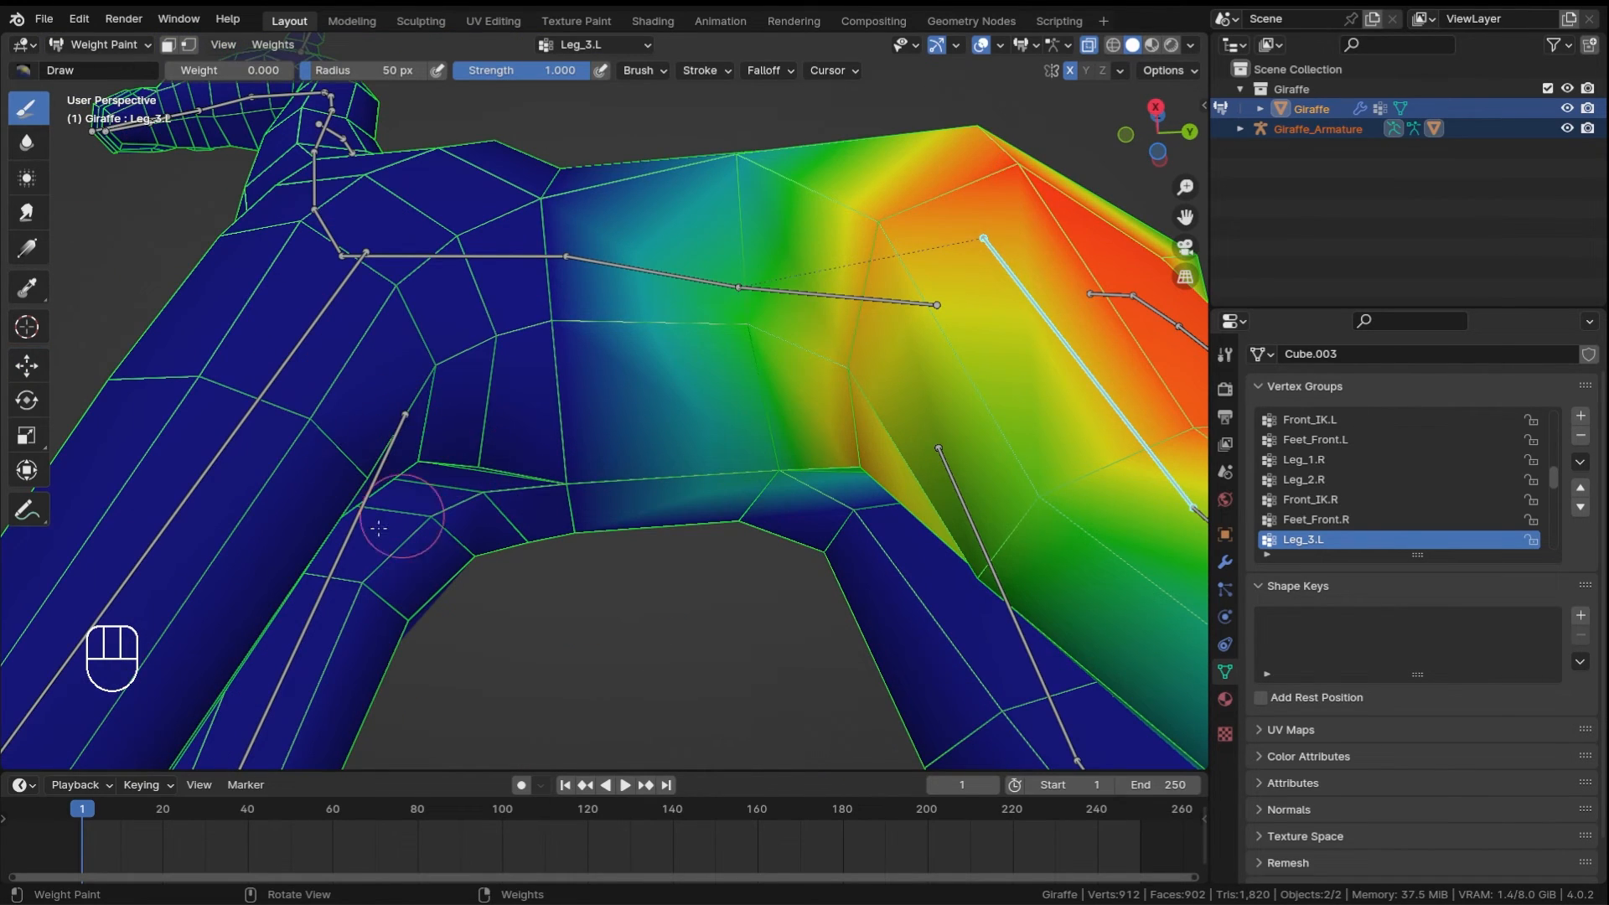
middle_click_drag(528, 515, 497, 521)
middle_click_drag(496, 521, 506, 444, "shift")
middle_click_drag(507, 444, 509, 385, "ctrl")
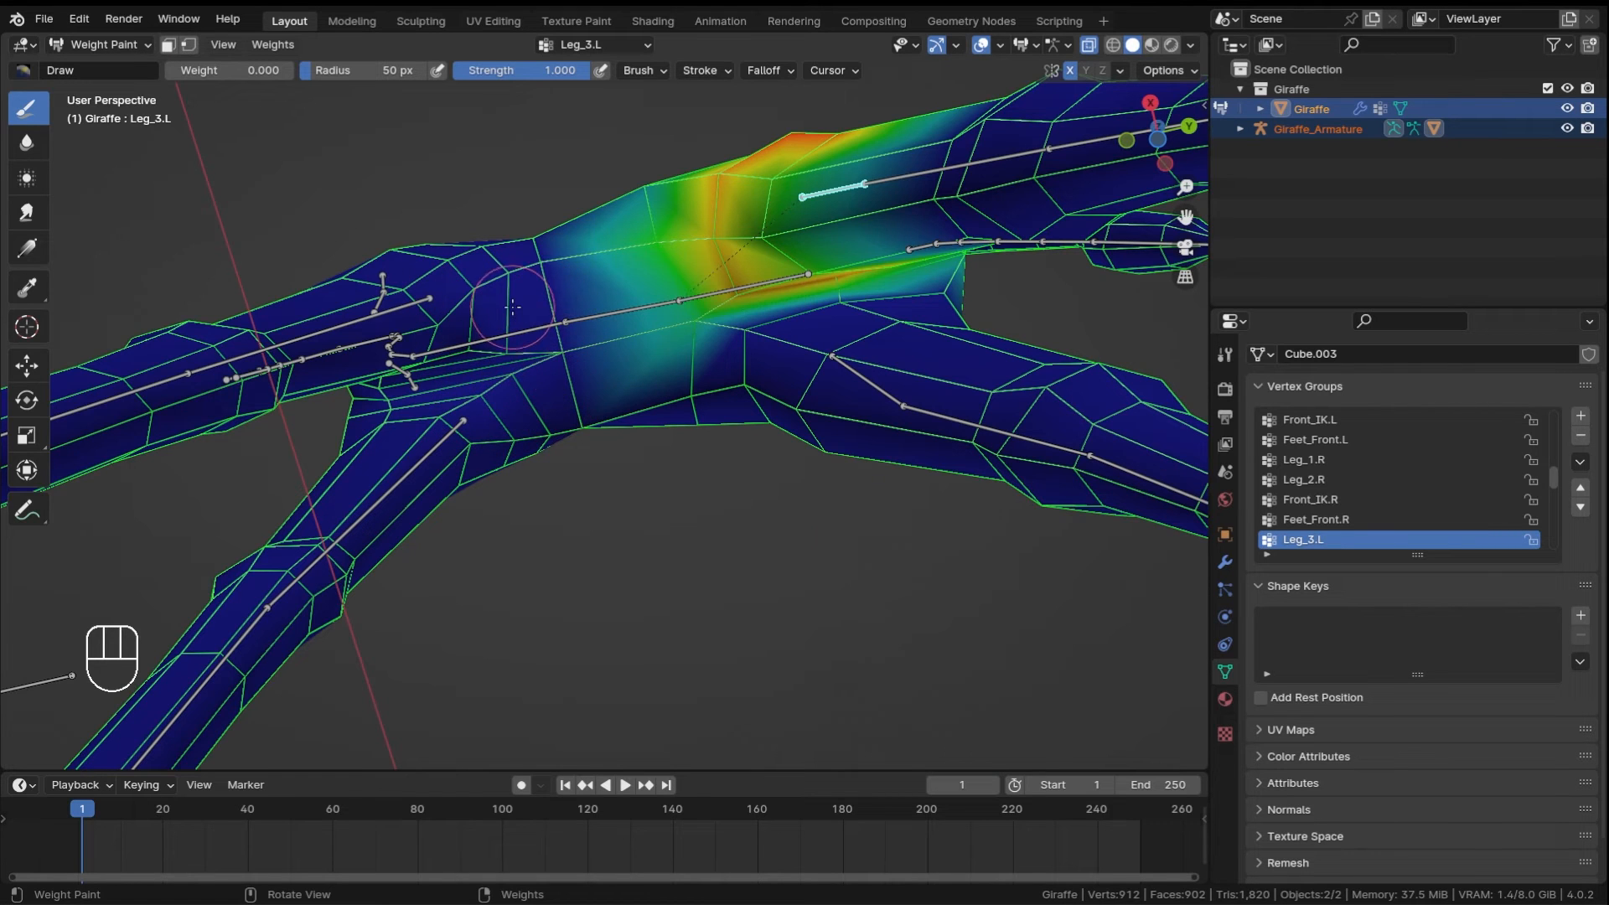
middle_click_drag(485, 211, 512, 646)
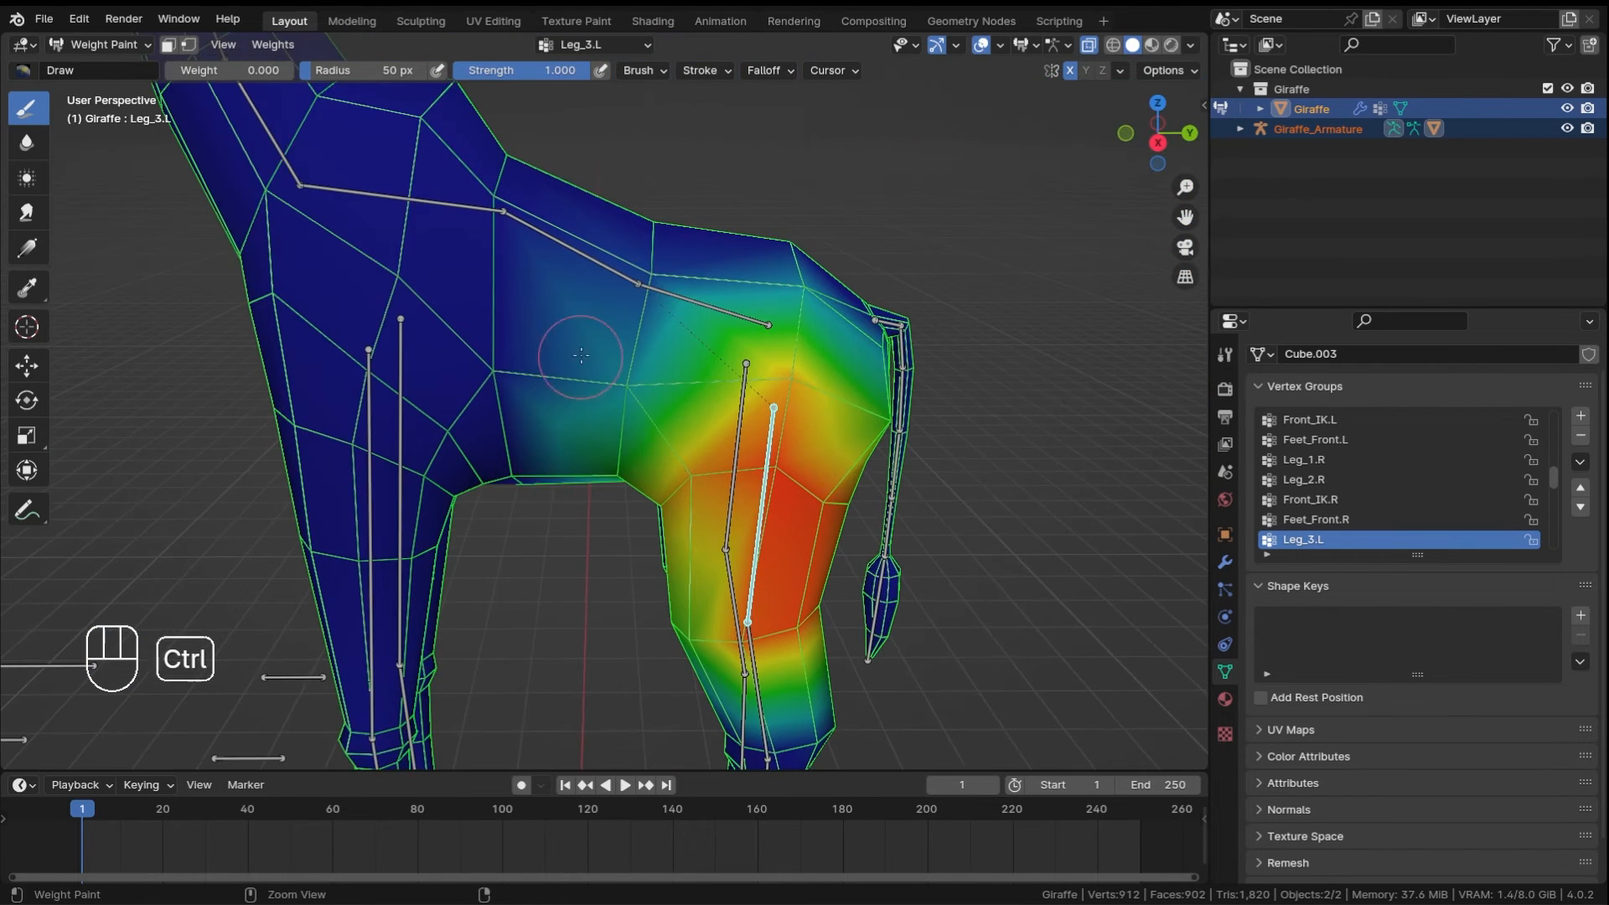
middle_click_drag(582, 355, 580, 312, "ctrl")
middle_click_drag(571, 464, 620, 559)
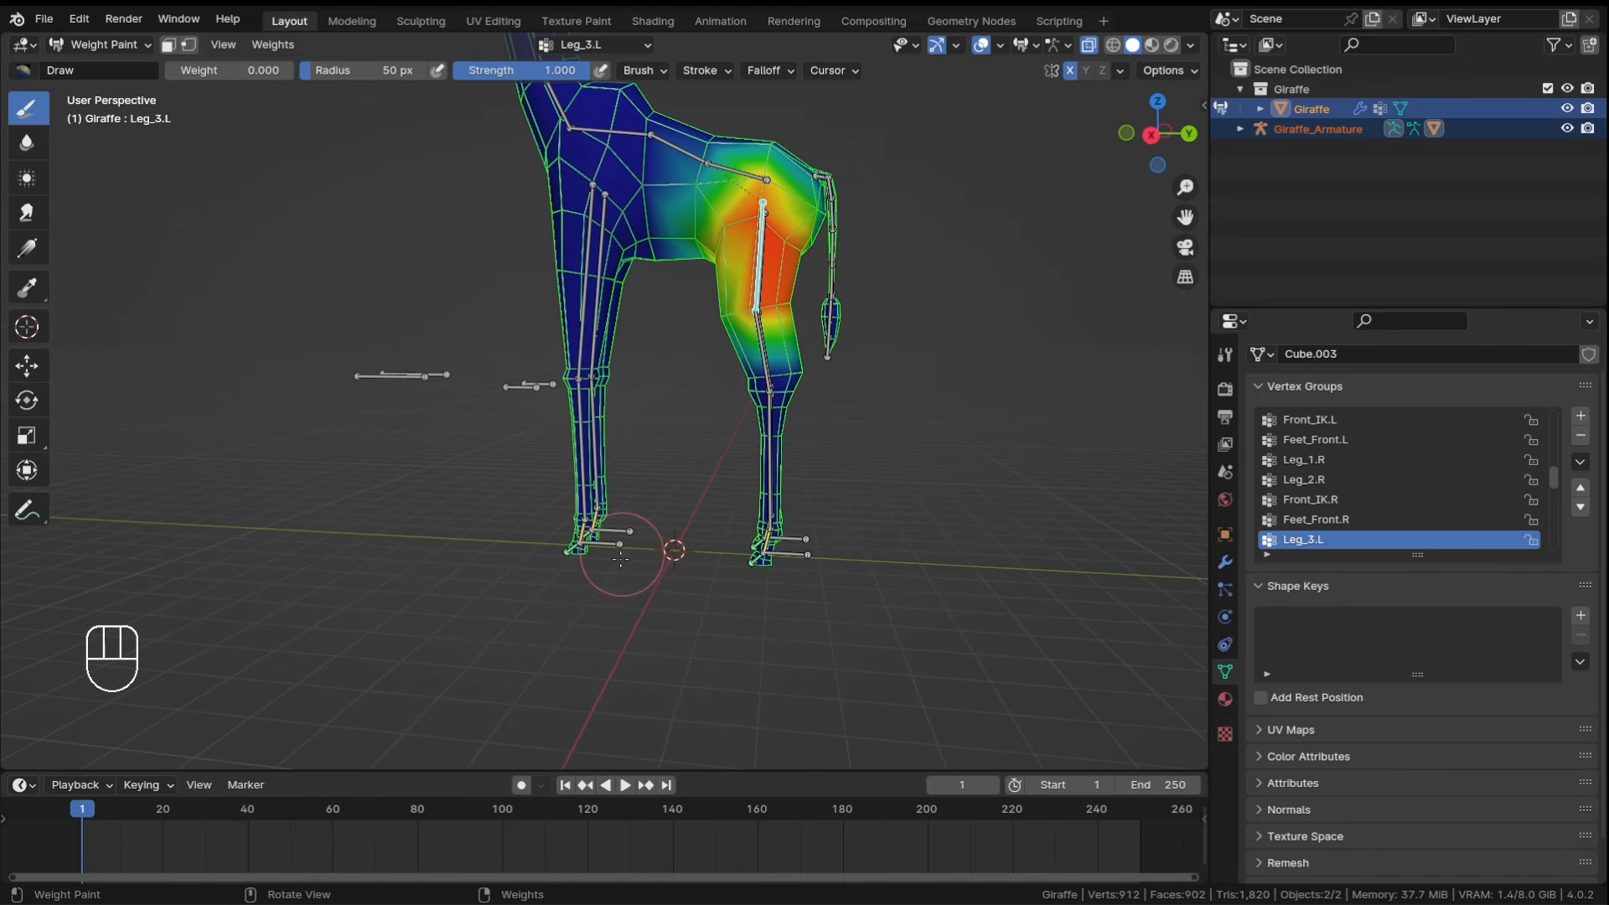
- Select FrontLeg_Target.L and test the front leg's deformation by moving it with the Move tool, cancelling the move
left_click(607, 547, "alt")
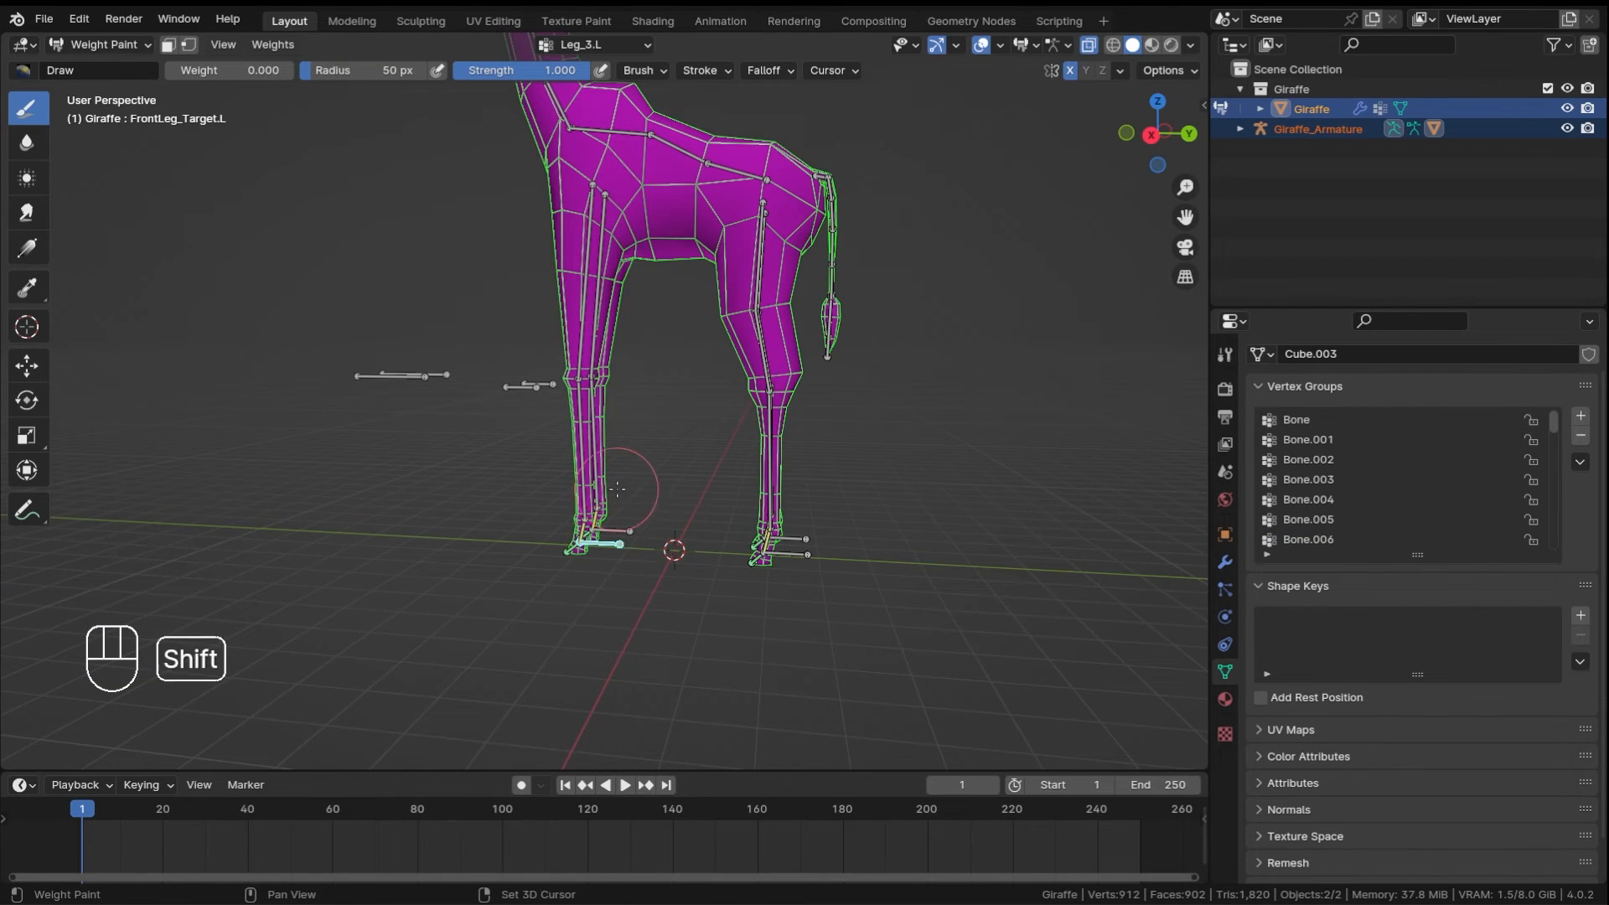
middle_click_drag(617, 489, 235, 416, "ctrl")
left_click(27, 367)
middle_click_drag(754, 593, 714, 621, "shift")
left_click_drag(656, 651, 613, 551)
right_click(613, 550)
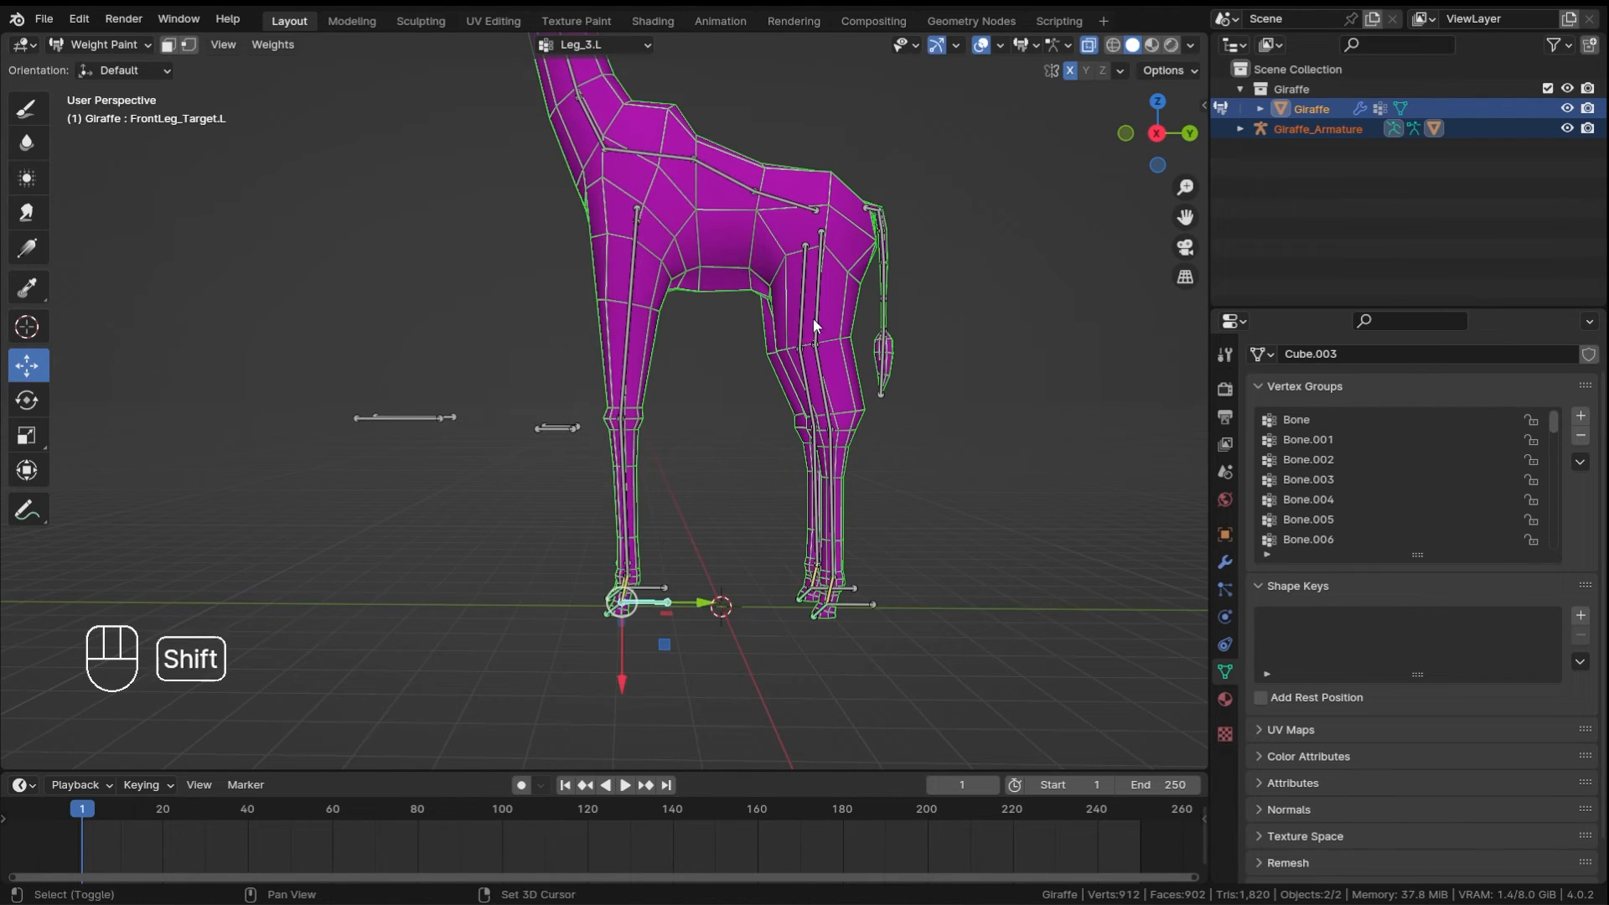
- Select the front spine bone Bone.002 and test the body's deformation with a trial rotation, cancelling it
middle_click_drag(815, 323, 786, 532, "shift")
middle_click_drag(786, 532, 638, 409, "ctrl")
left_click(639, 408, "ctrl")
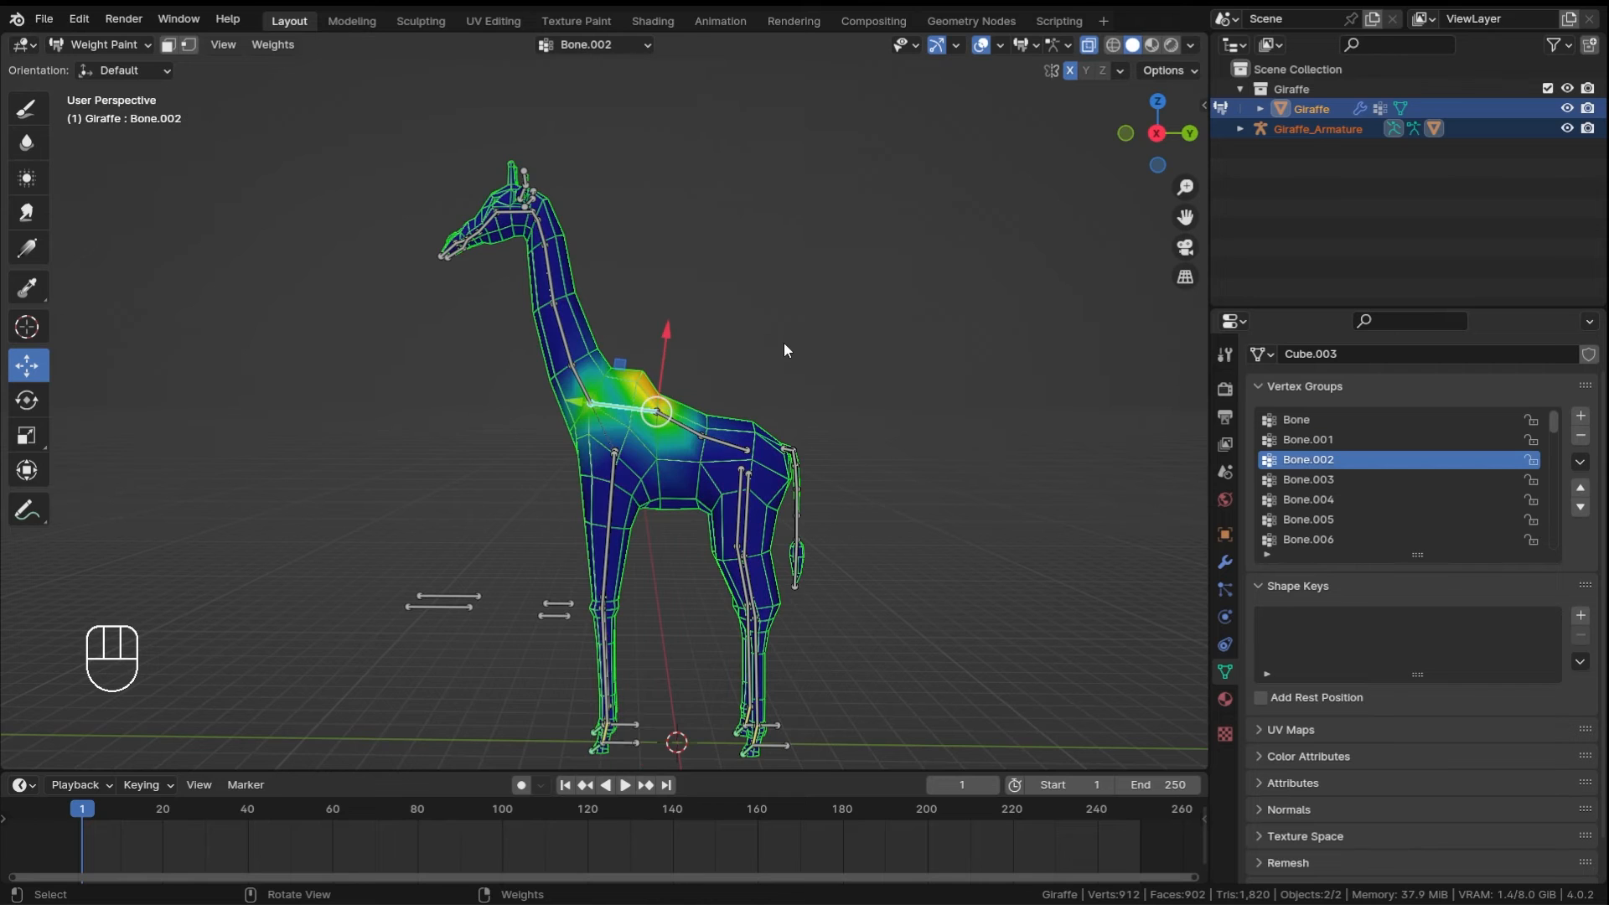
key("r")
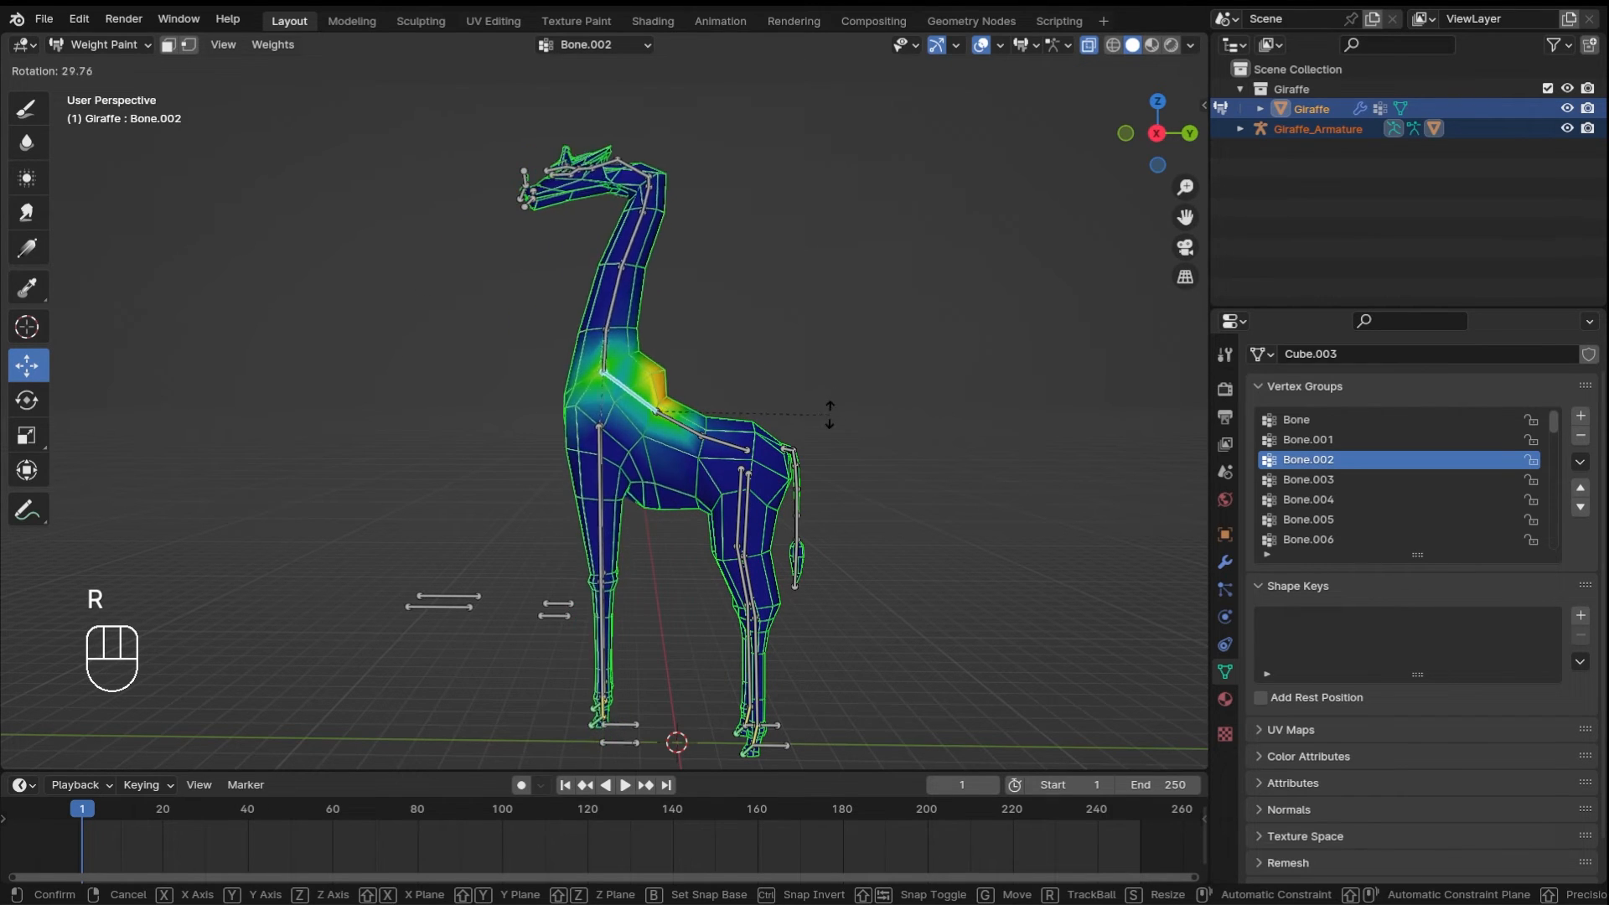
right_click(793, 335)
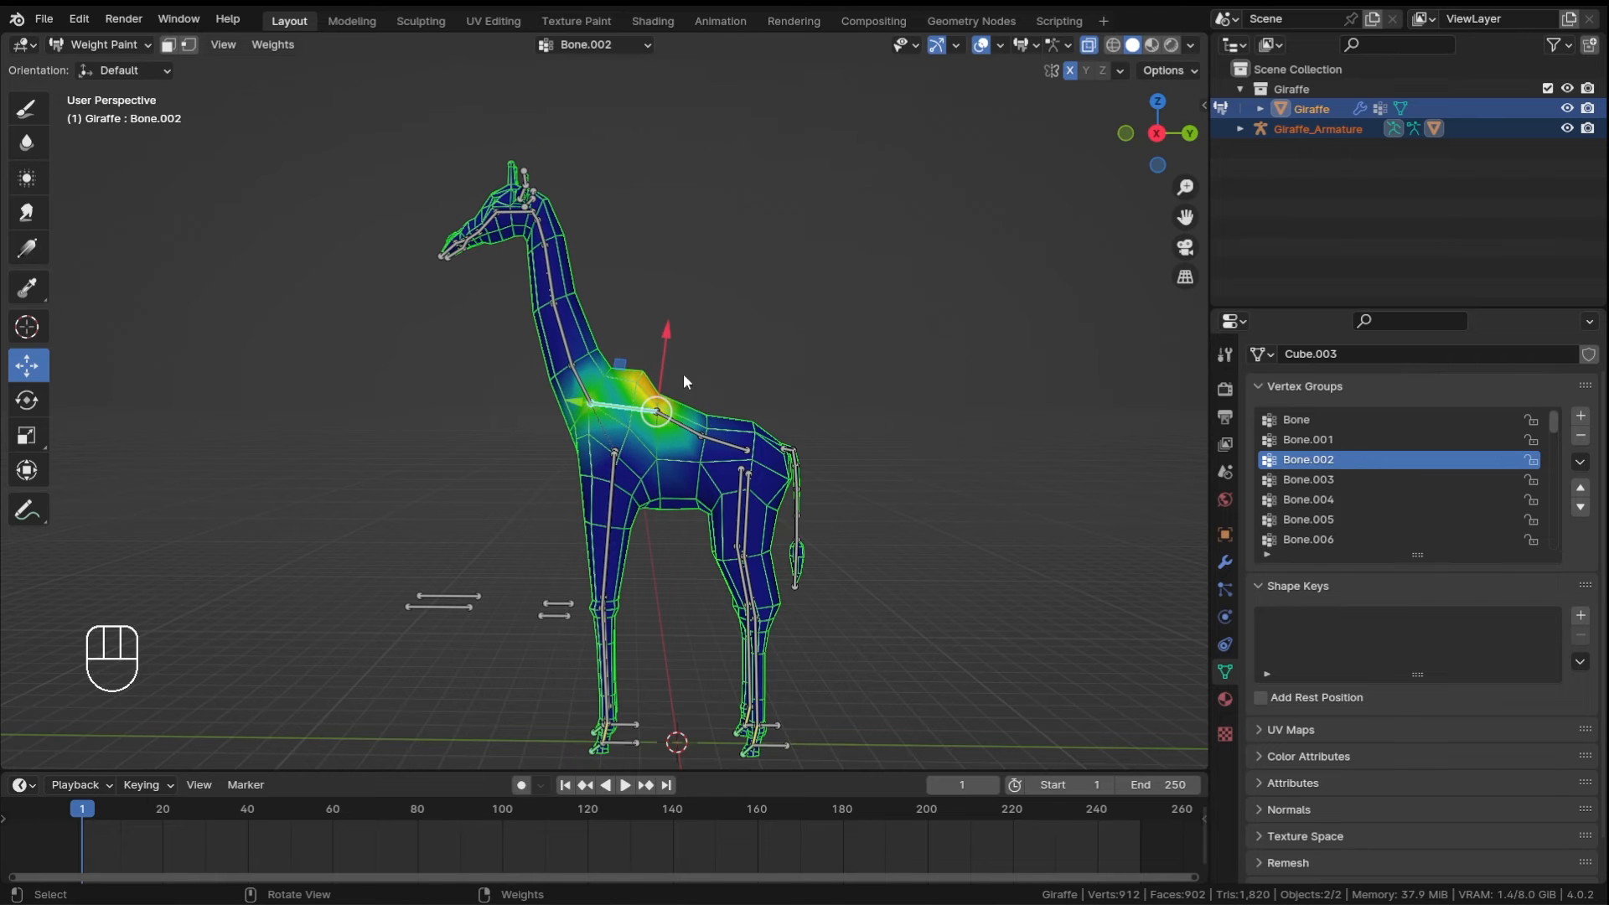
left_click_drag(625, 361, 640, 417)
right_click(640, 416)
- Test-rotate the spine bones Bone.001 and Bone one after the other to check the back's deformation, cancelling both rotations
left_click(694, 438, "ctrl")
key("r")
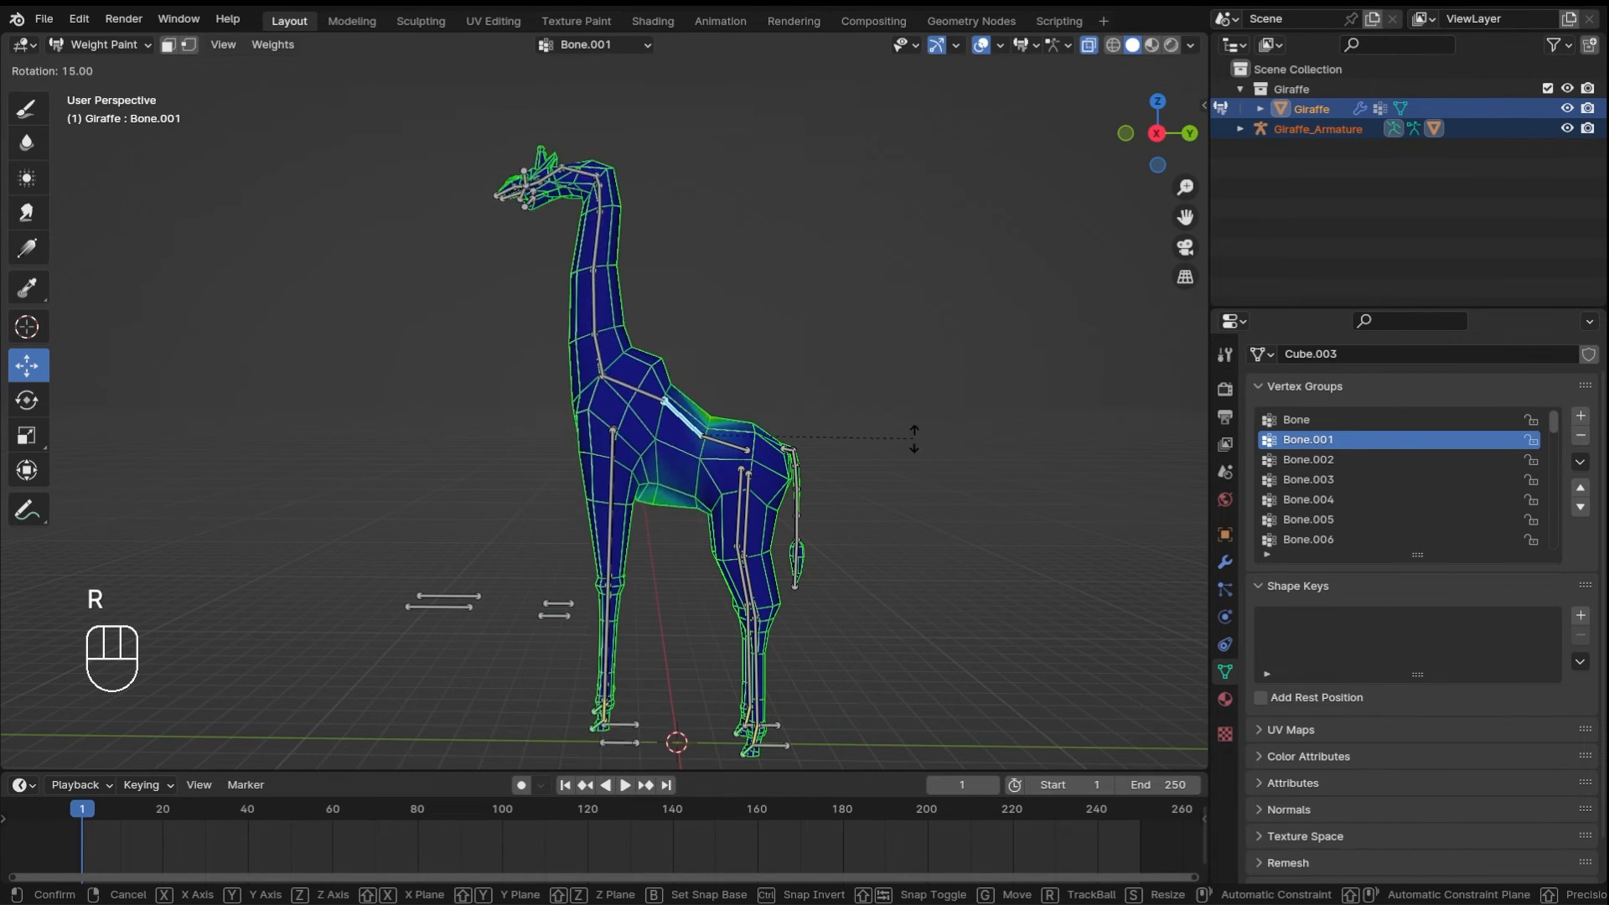
right_click(853, 347)
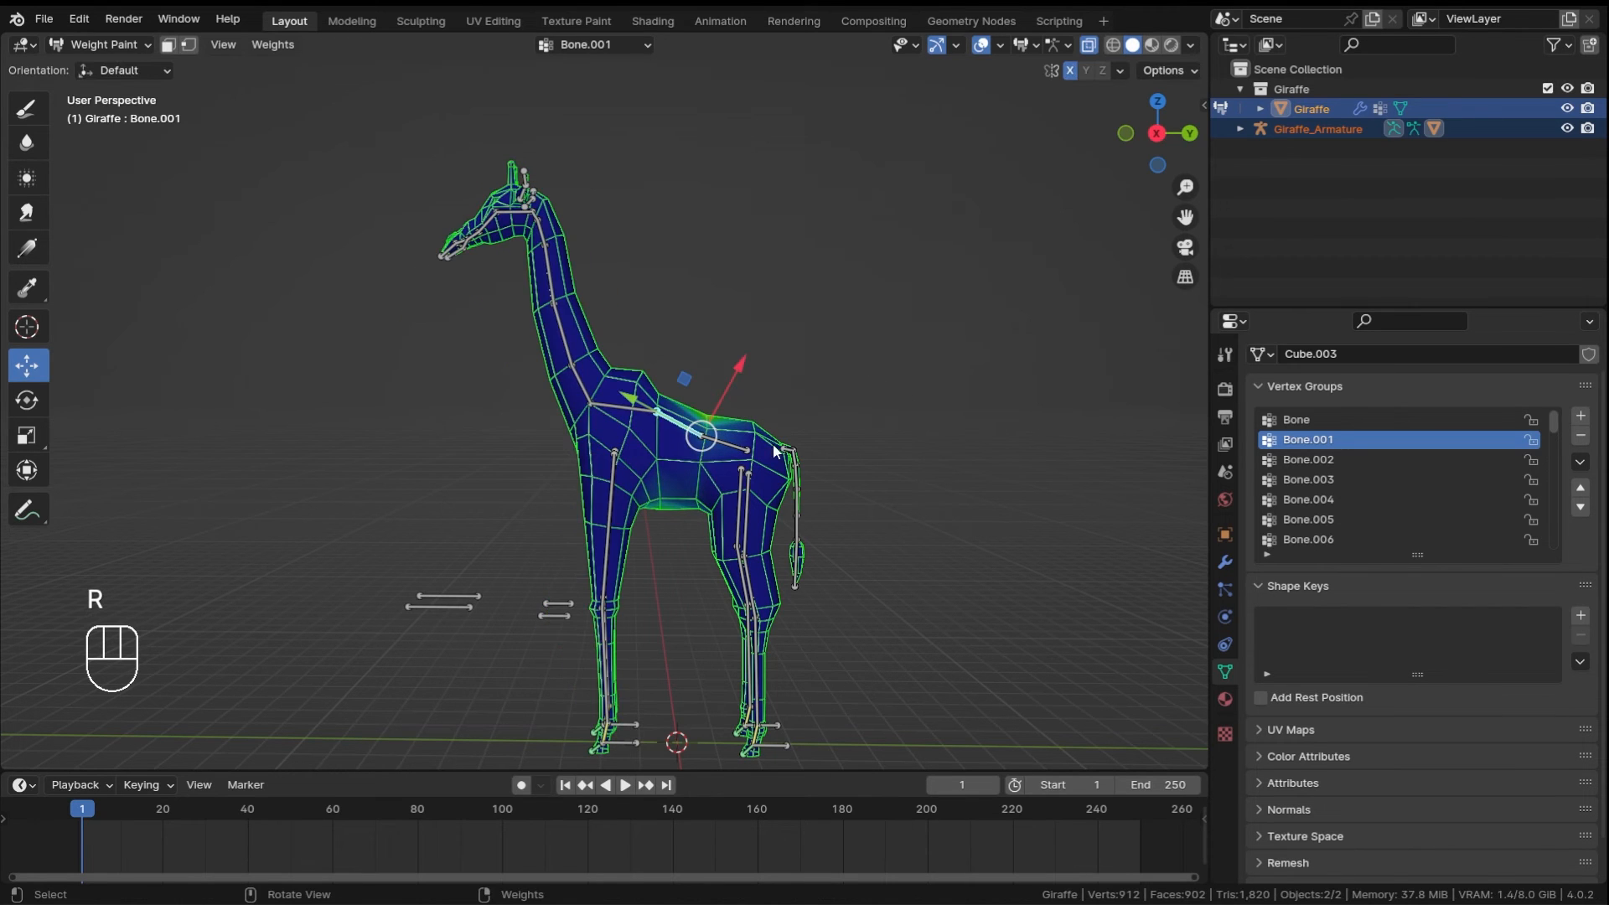
left_click(744, 451, "ctrl")
key("r")
key("r")
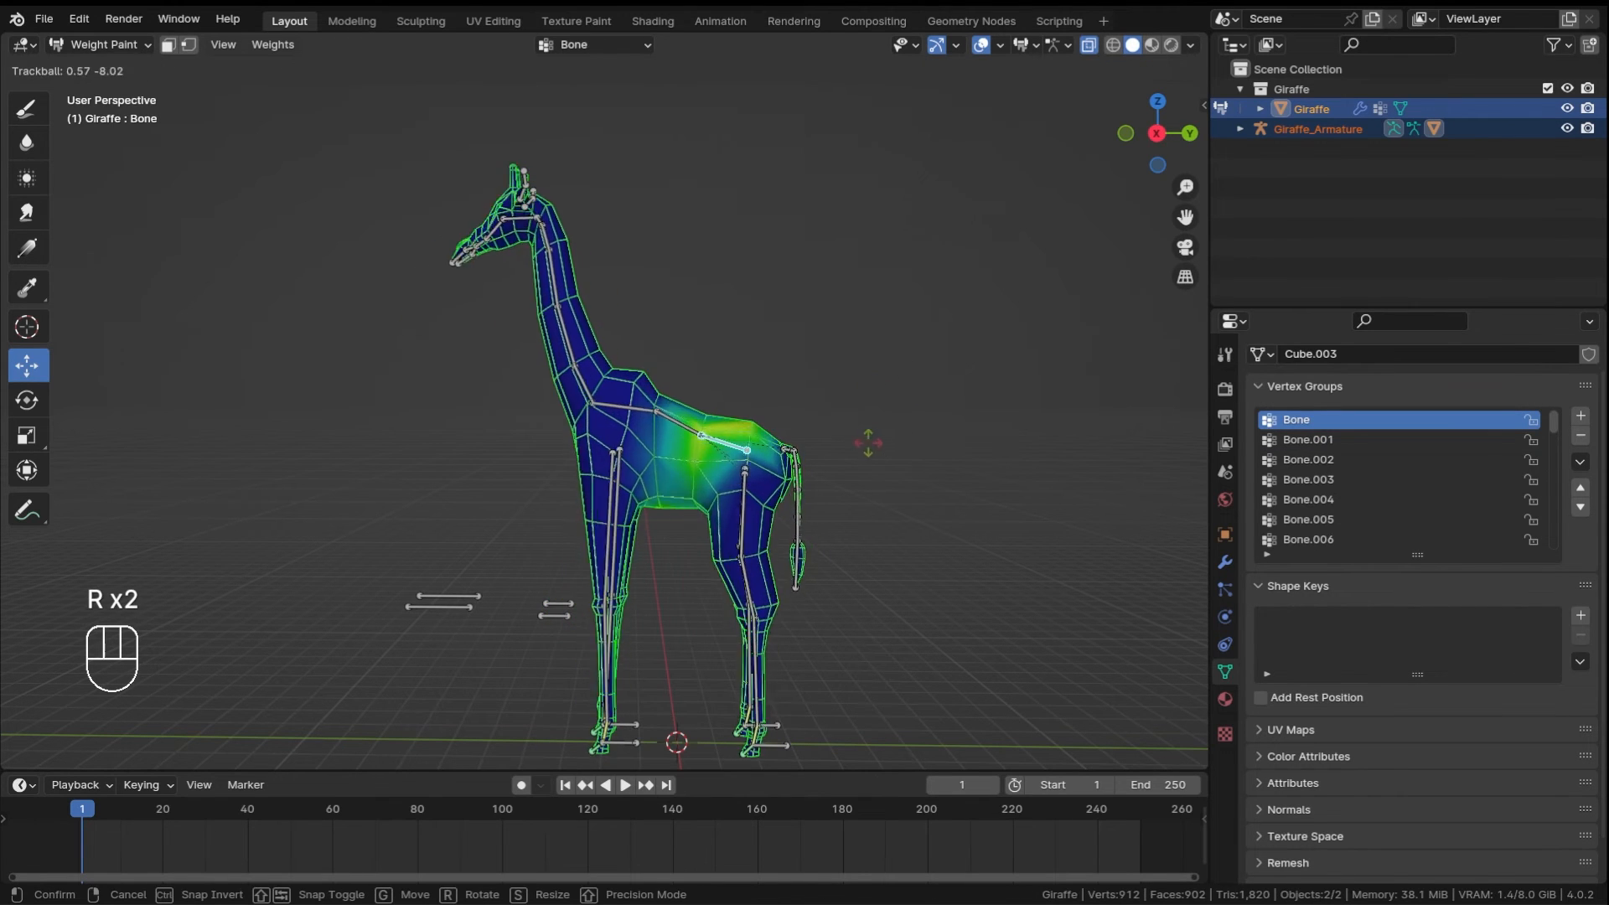
right_click(939, 481)
- Test-rotate the tail base bone Bone.025, cancel the rotation and examine its weights on the rump
left_click_drag(797, 430, 659, 367, "shift")
scroll(729, 426, "up", 1)
scroll(735, 436, "up", 3)
left_click(662, 366, "ctrl")
key("r")
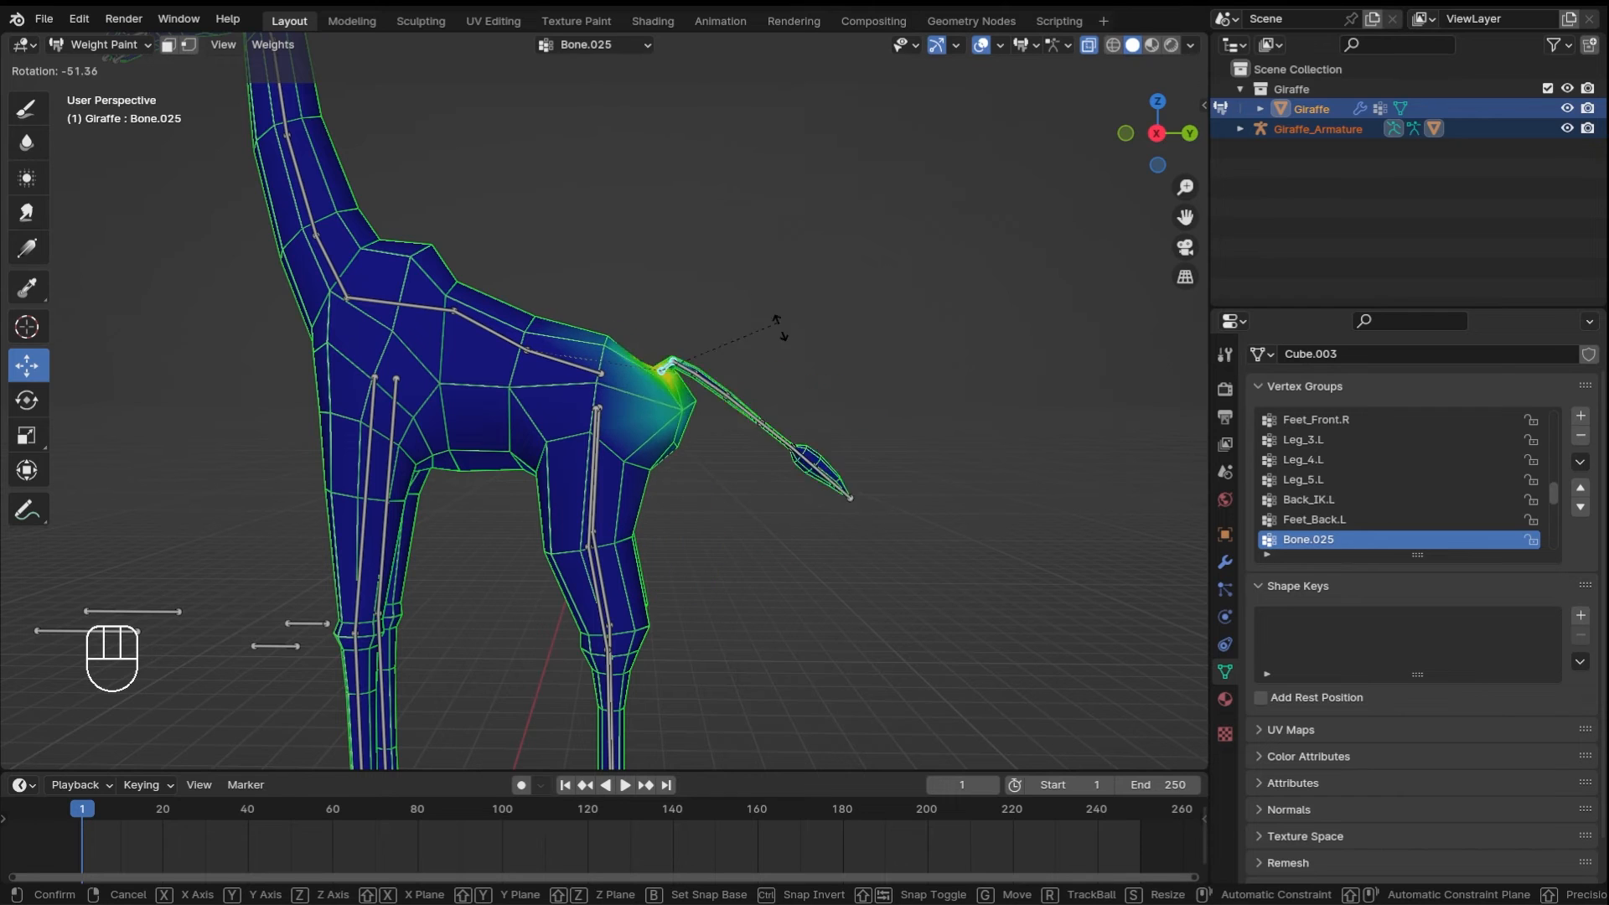
left_click(859, 458)
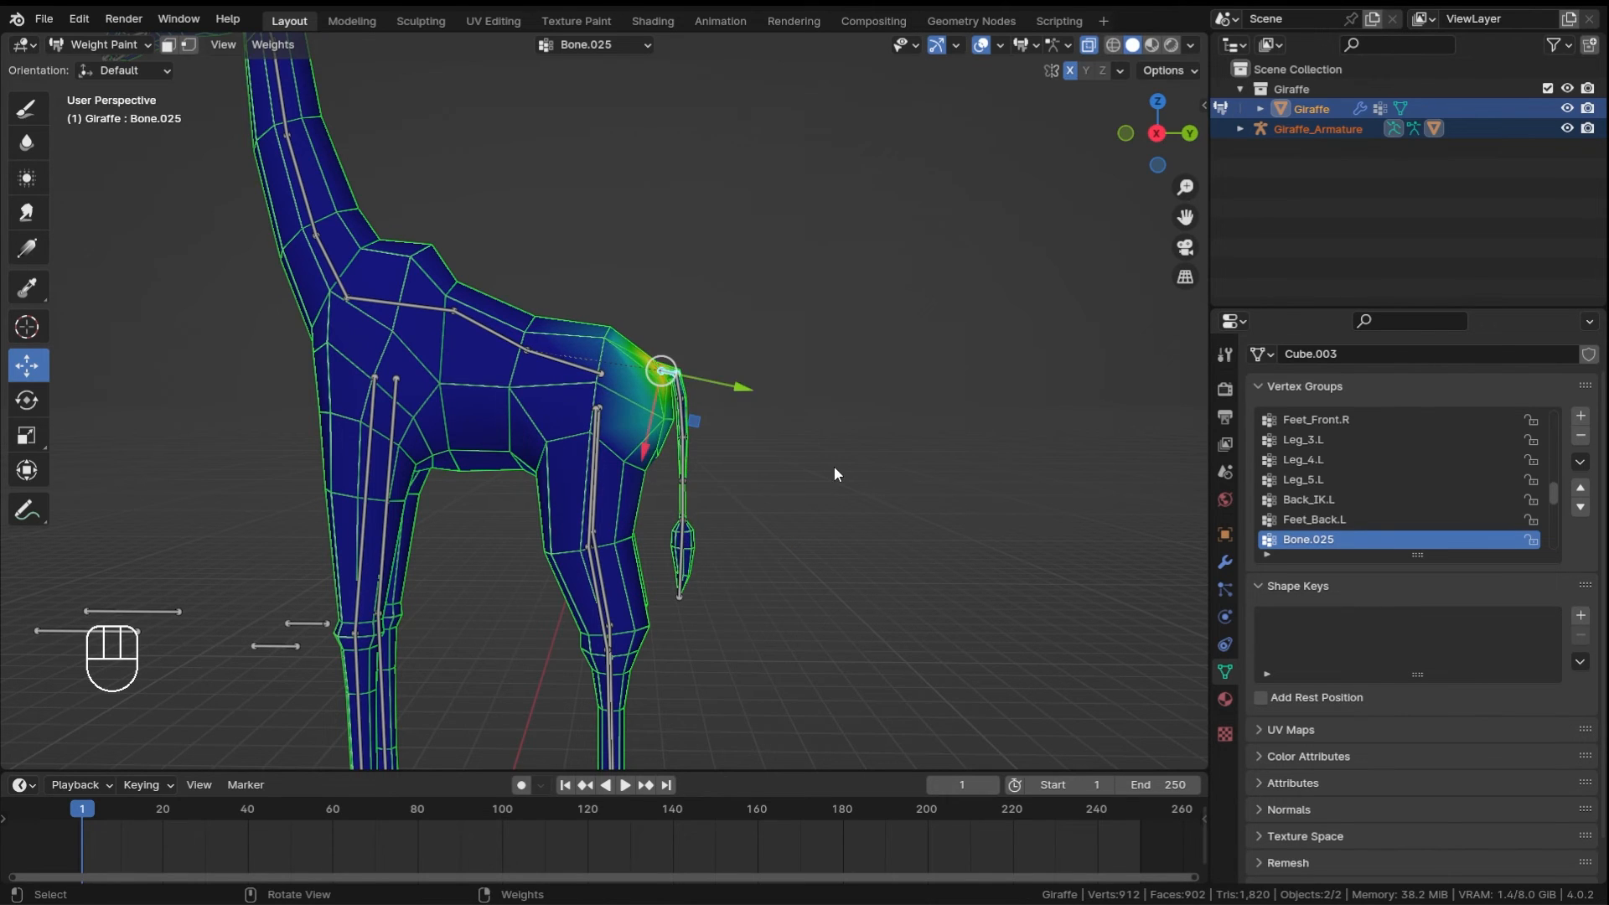
middle_click_drag(833, 466, 607, 337)
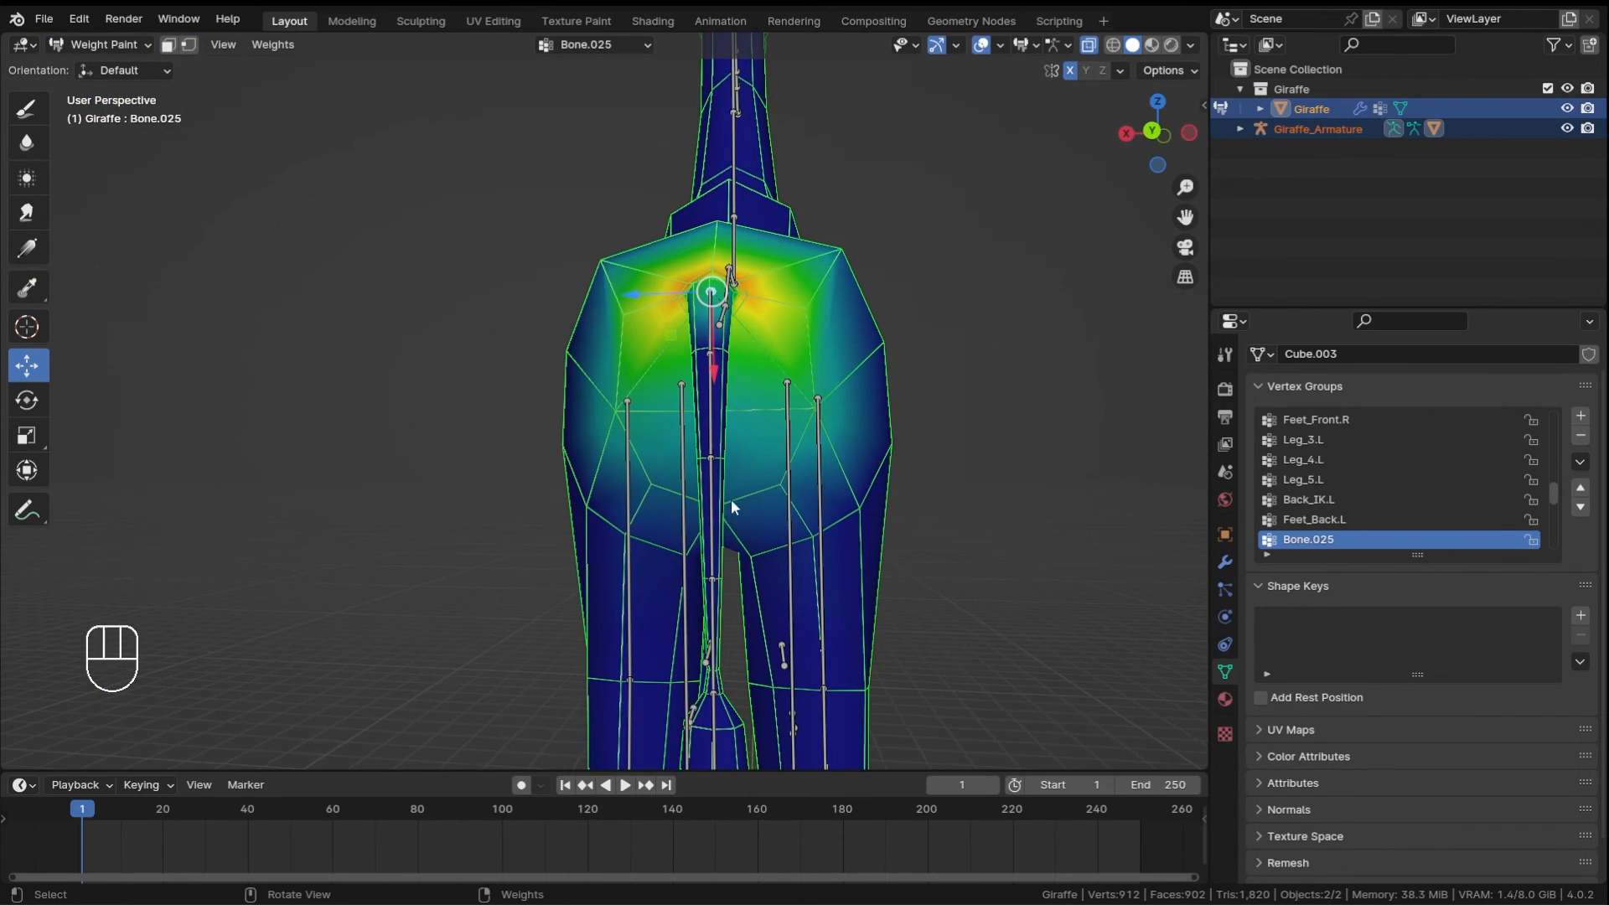
middle_click_drag(782, 515, 758, 396)
mouse_move(759, 396)
middle_mouse_down("ctrl")
mouse_move(771, 461)
mouse_move(738, 372)
middle_mouse_up("ctrl")
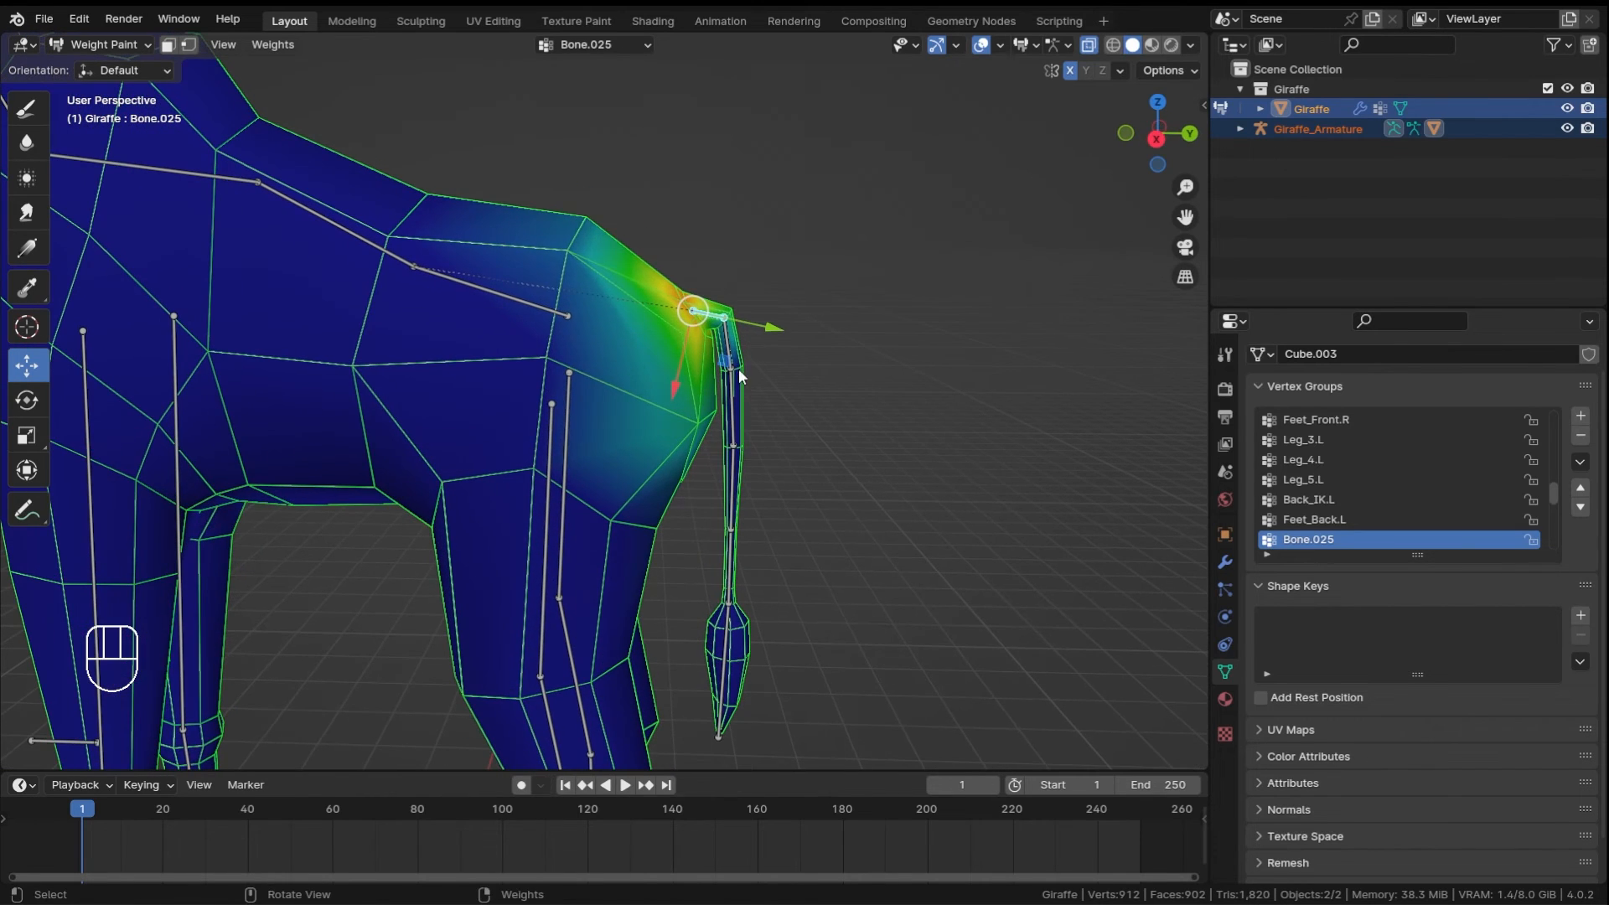
- Select the tail bone Bone.026 and test its influence on the rump with a trial rotation, cancelling it
left_click(736, 355)
key("r")
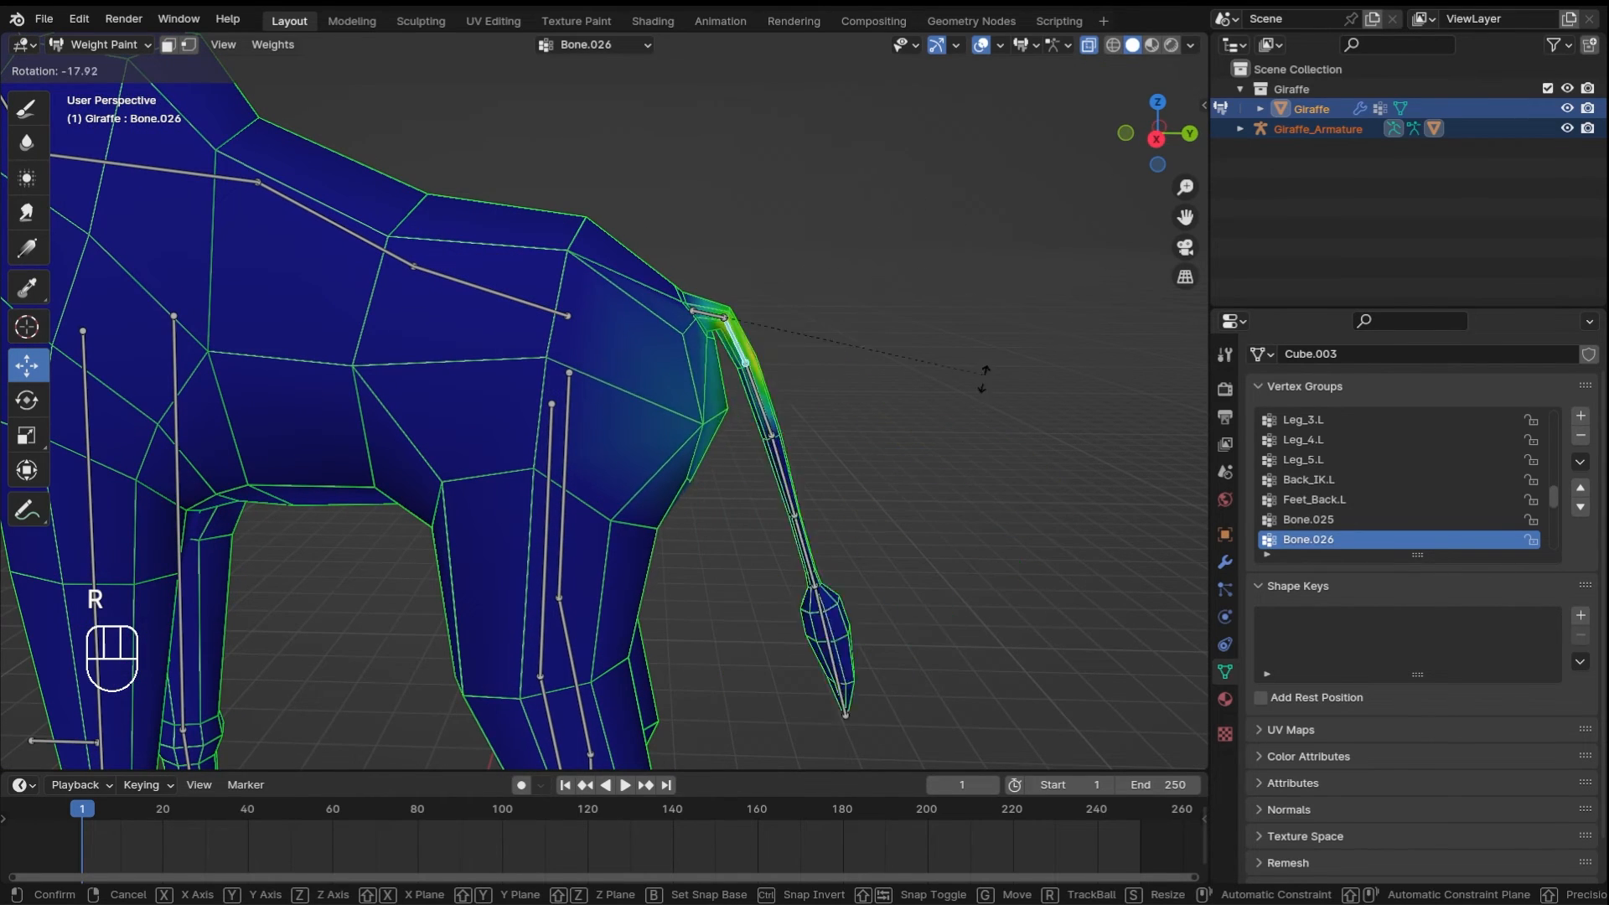
right_click(1017, 474)
middle_click_drag(1018, 475, 830, 405)
middle_click_drag(772, 342, 825, 345)
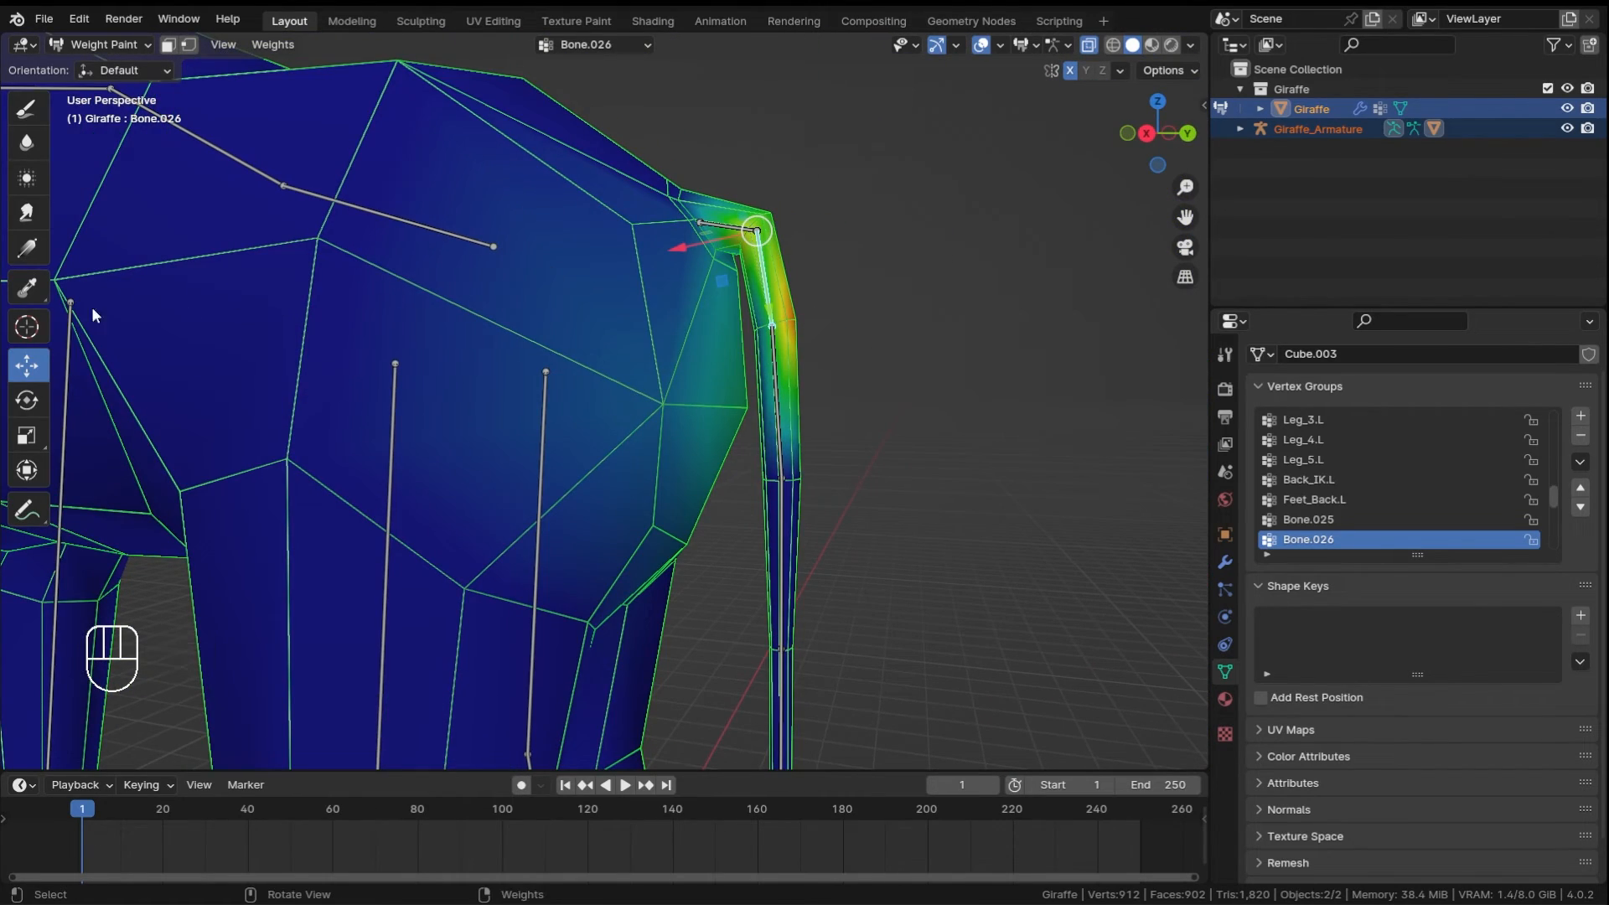
- Paint Bone.026's weights to 0 on the rump vertices beside the tail, using the Draw brush with an 18 px radius
left_click(30, 107)
middle_click_drag(693, 270, 575, 171, "shift")
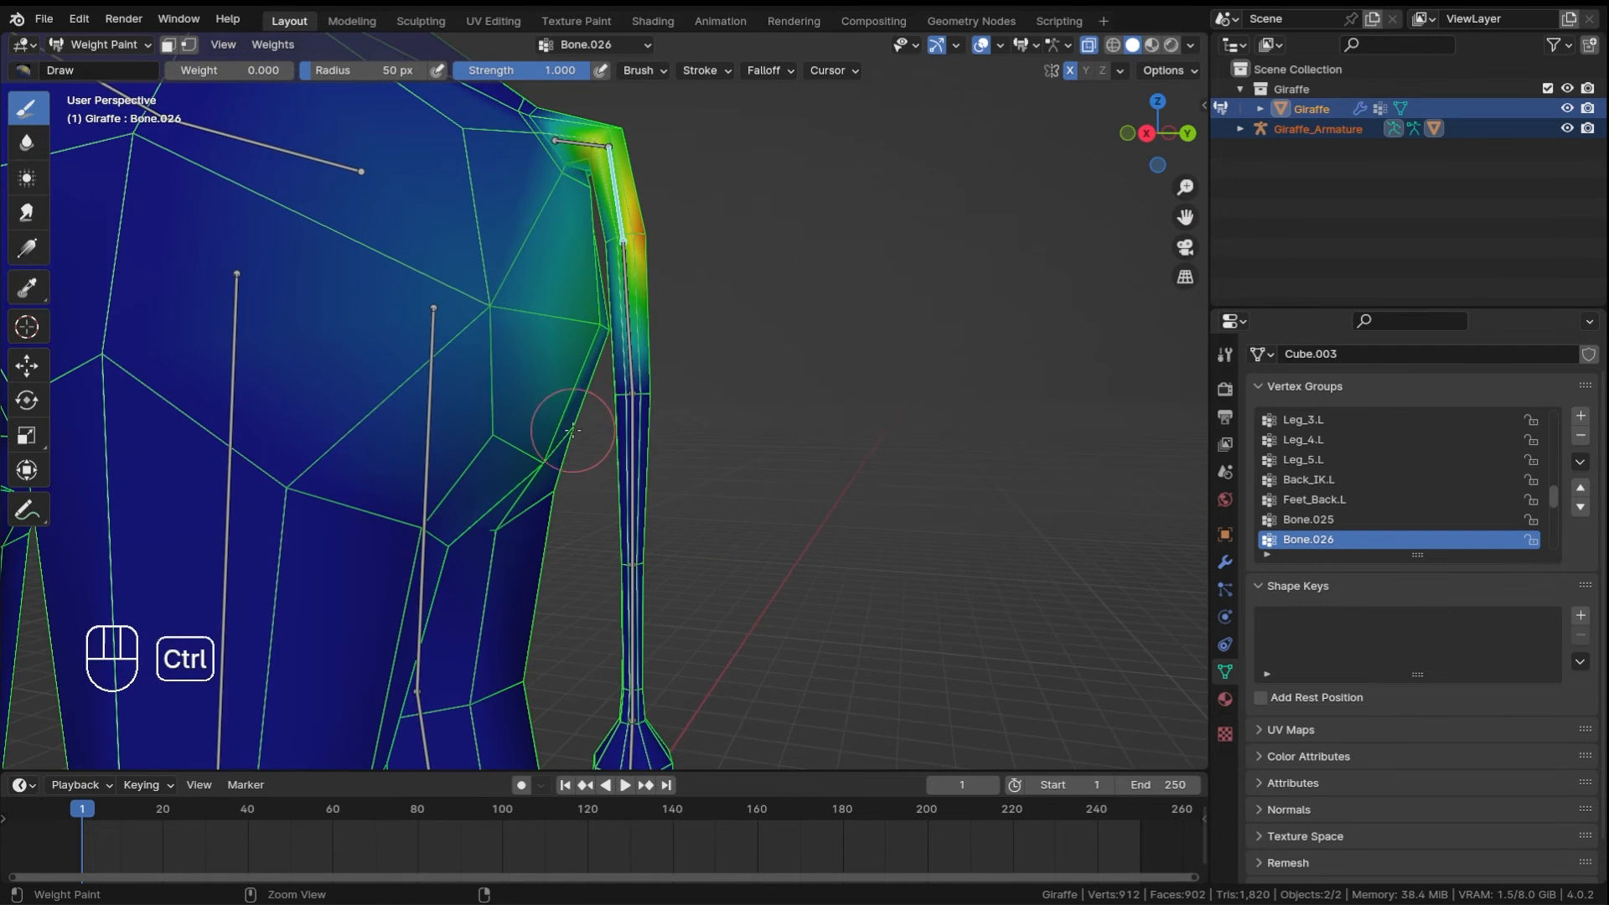
middle_click_drag(567, 431, 382, 157, "ctrl")
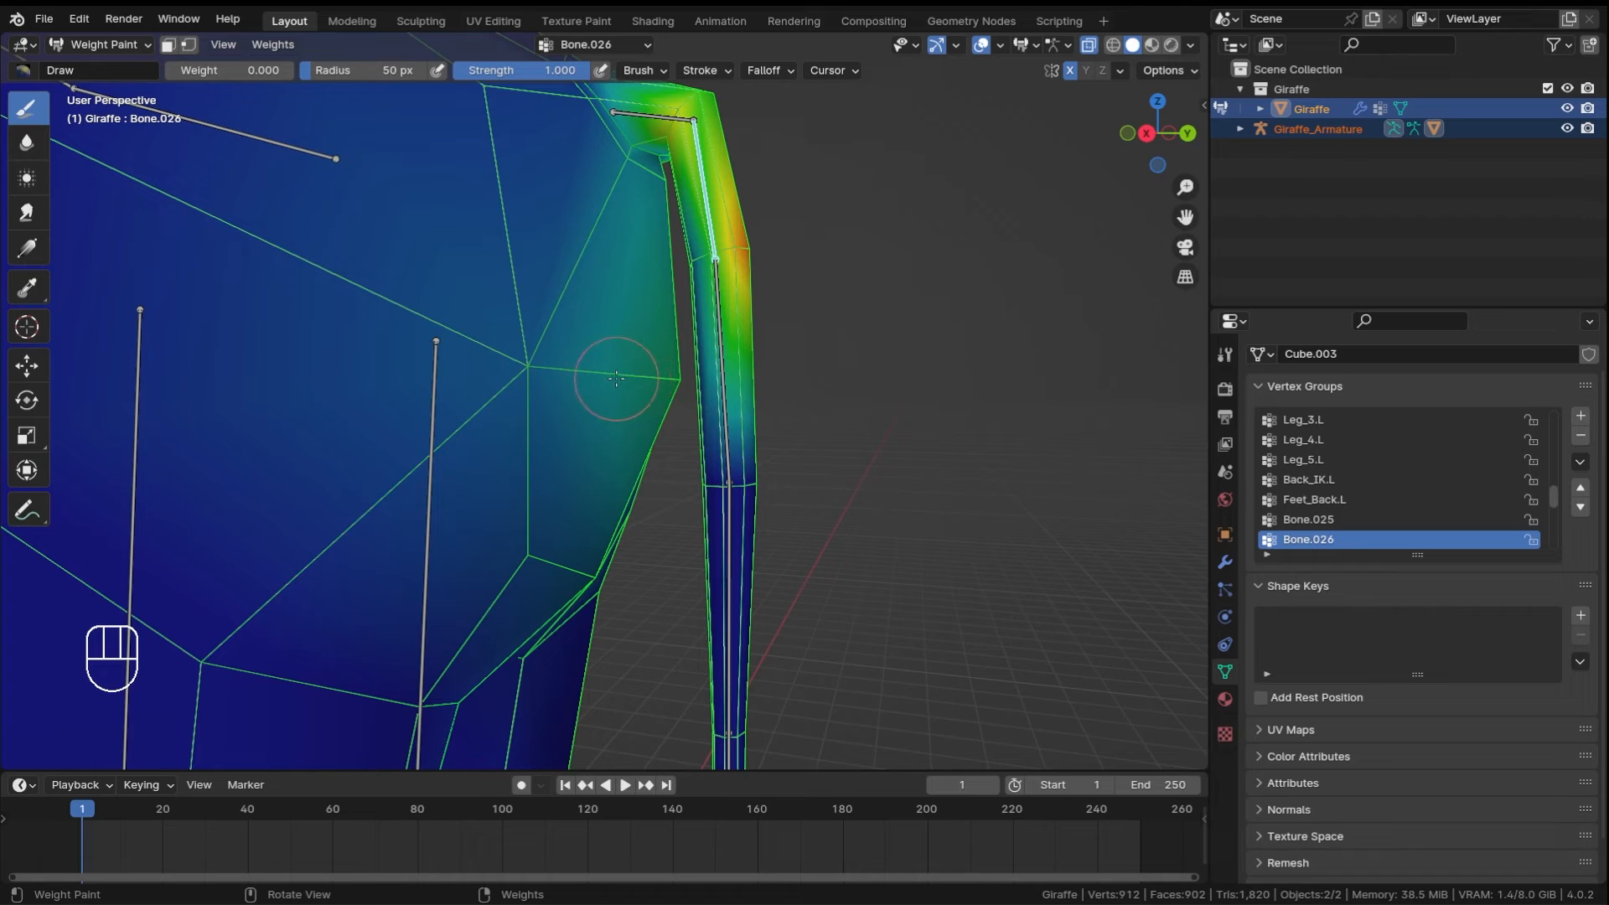
key("f")
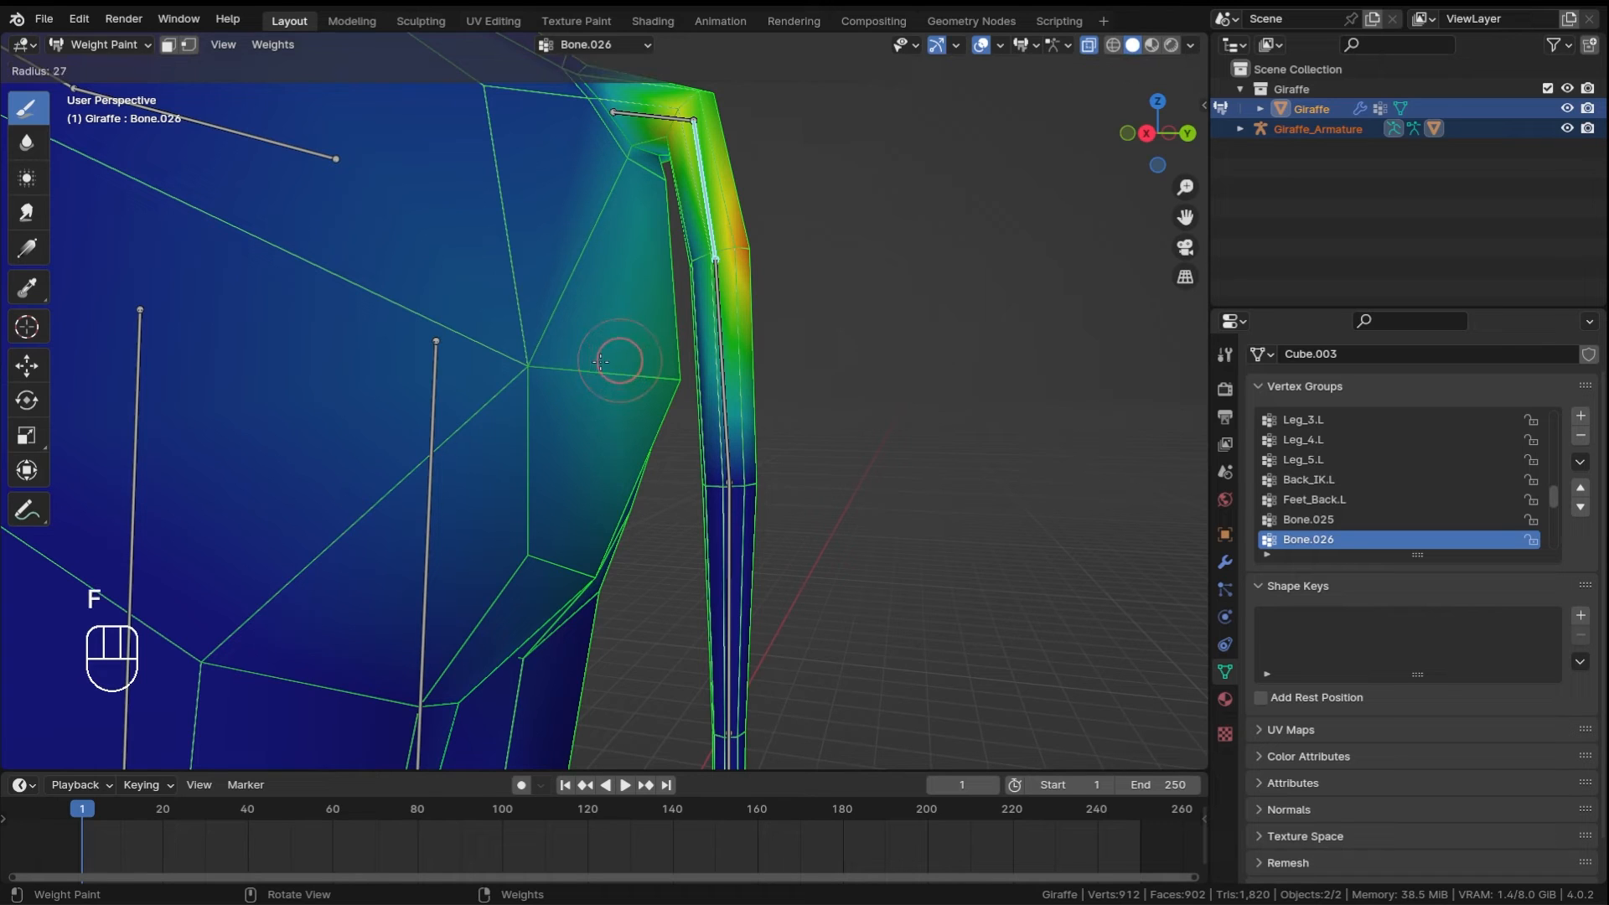
left_click(607, 361)
left_click_drag(669, 382, 668, 396)
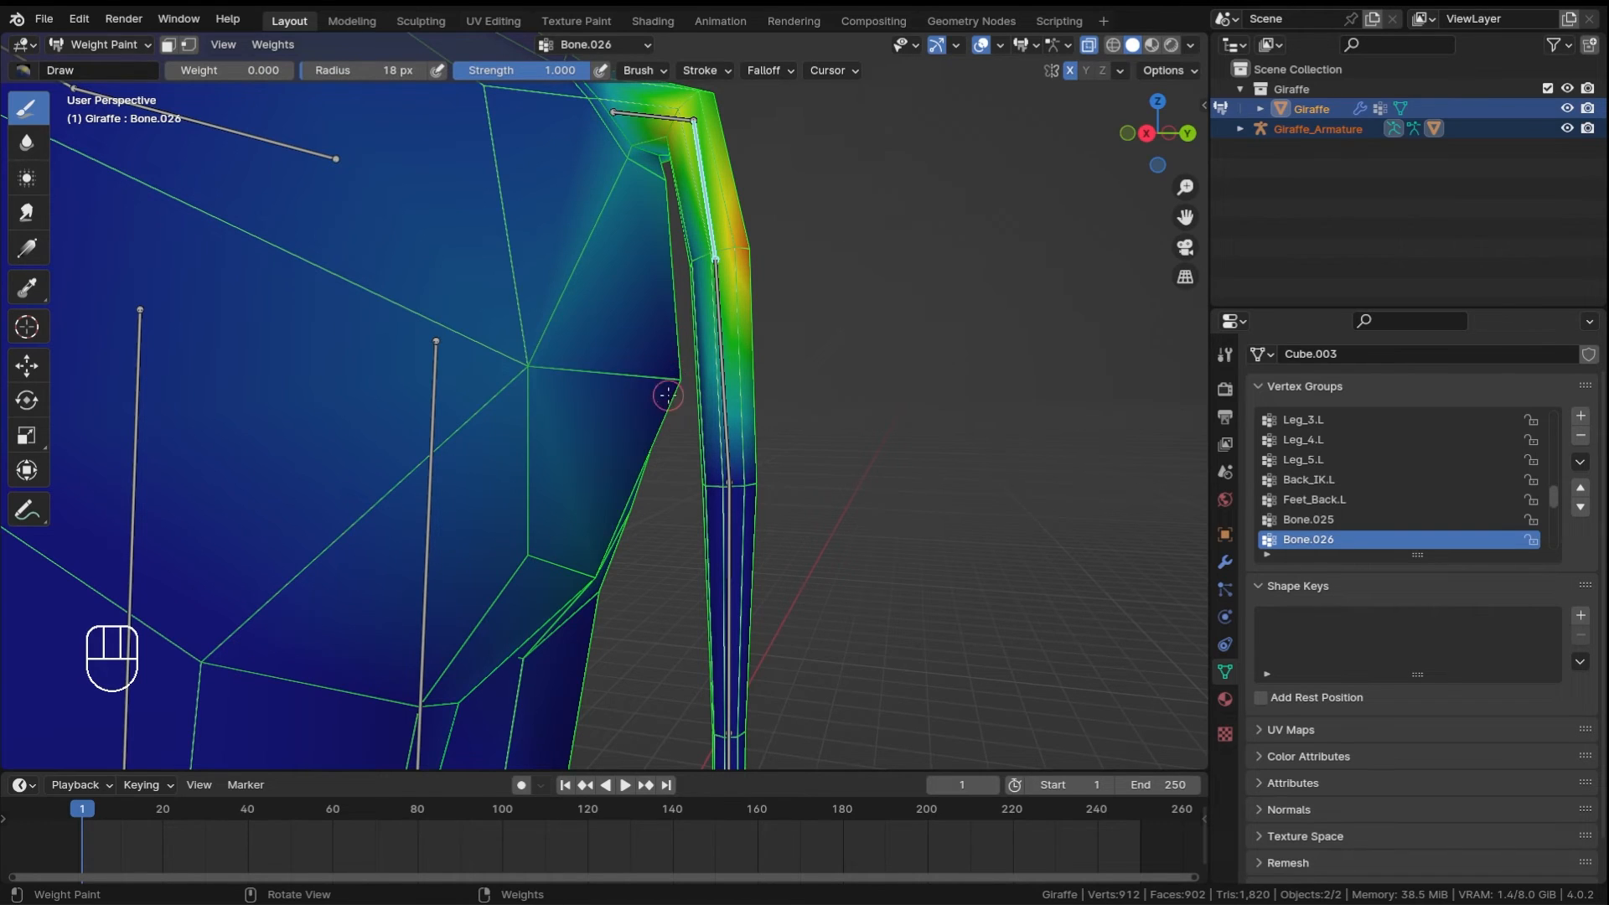
left_click_drag(529, 379, 533, 380)
scroll(509, 270, "down", 2)
middle_click_drag(510, 270, 453, 325)
left_click_drag(501, 503, 540, 492)
left_click_drag(597, 556, 622, 552)
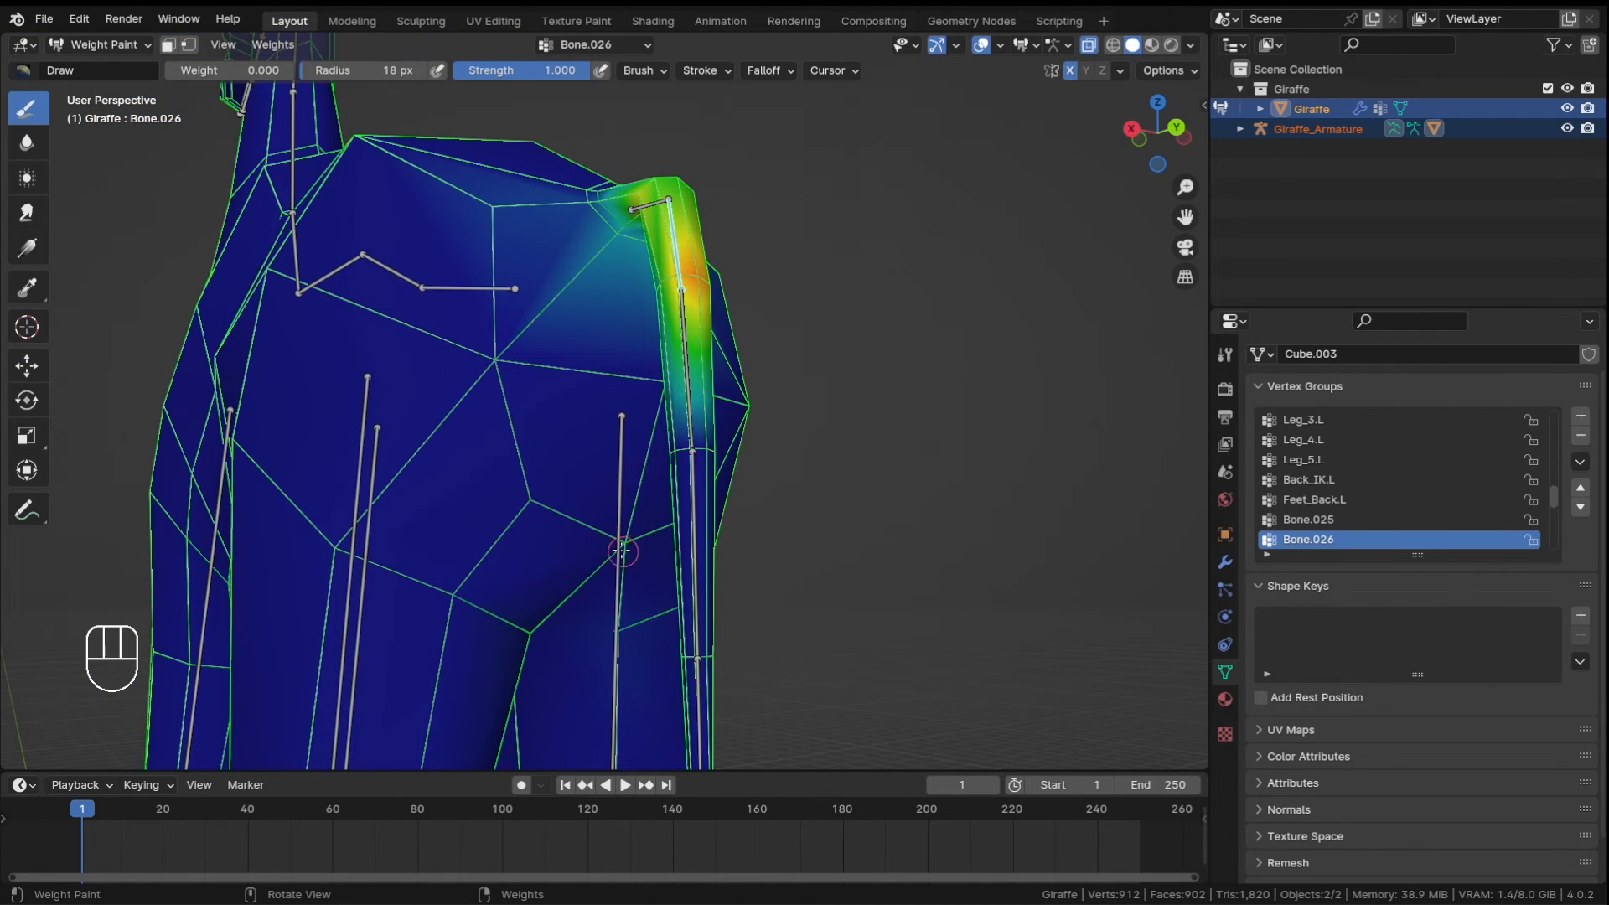
- Examine the remaining Bone.026 weights on both sides of the rump and around the tail base
middle_click_drag(595, 537, 673, 428)
middle_click_drag(662, 523, 591, 599)
middle_click_drag(614, 420, 657, 494)
middle_click_drag(561, 360, 747, 416, "shift")
middle_click_drag(755, 445, 702, 357, "shift")
middle_click_drag(604, 403, 547, 341)
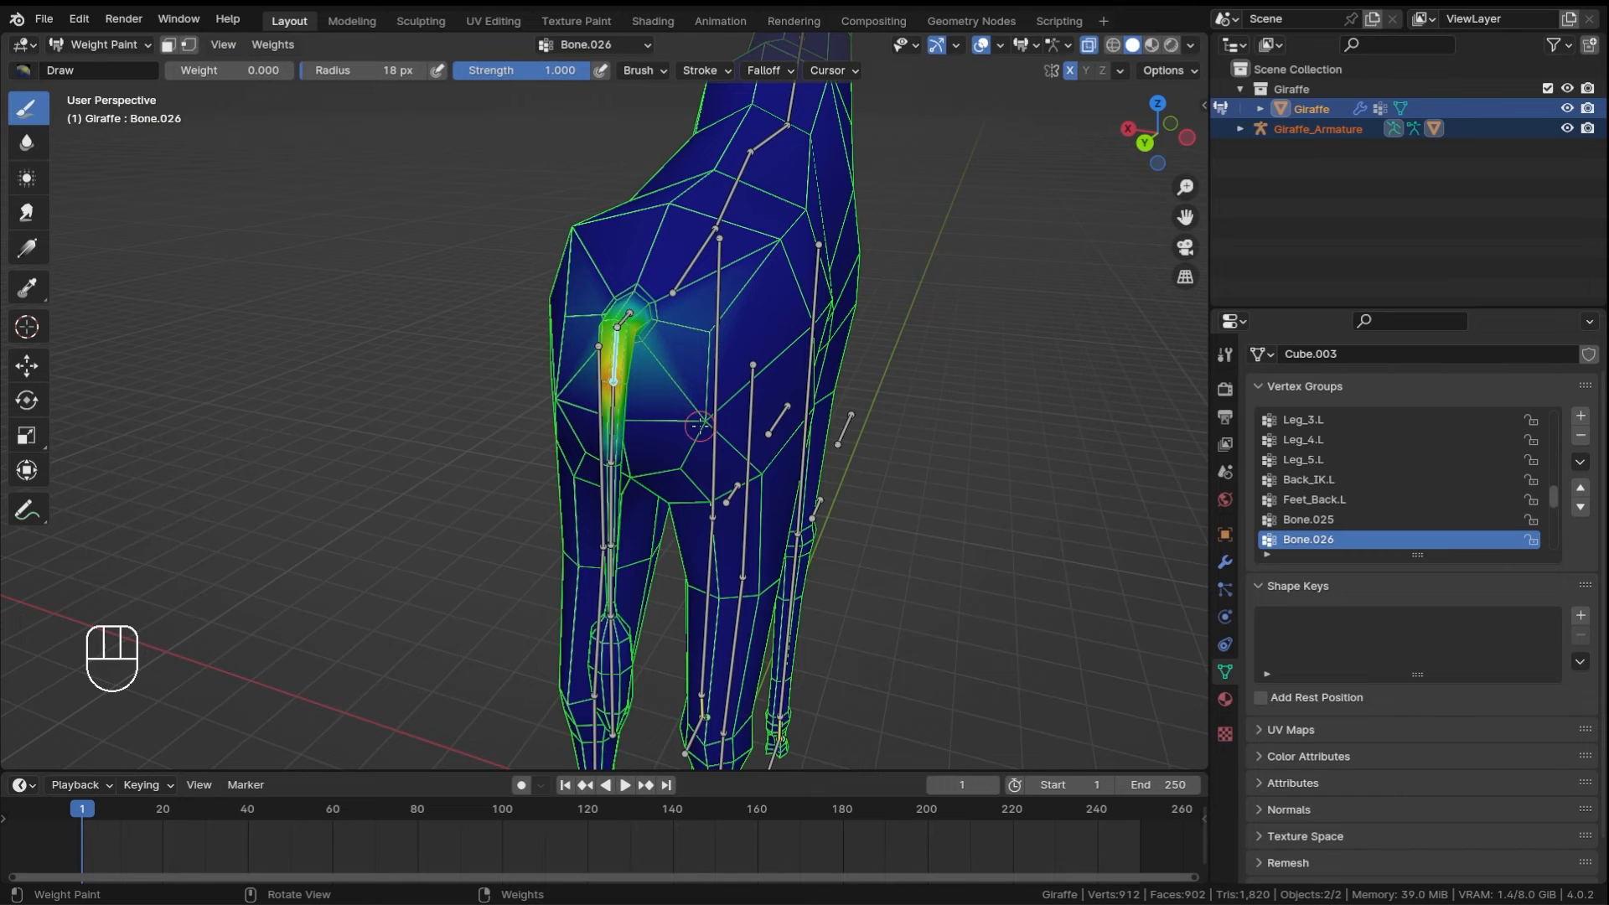
middle_click_drag(677, 397, 729, 405)
middle_click_drag(727, 394, 728, 427, "ctrl")
mouse_move(727, 427)
middle_mouse_down()
mouse_move(703, 445)
mouse_move(705, 419)
middle_mouse_up()
middle_click_drag(706, 419, 659, 389)
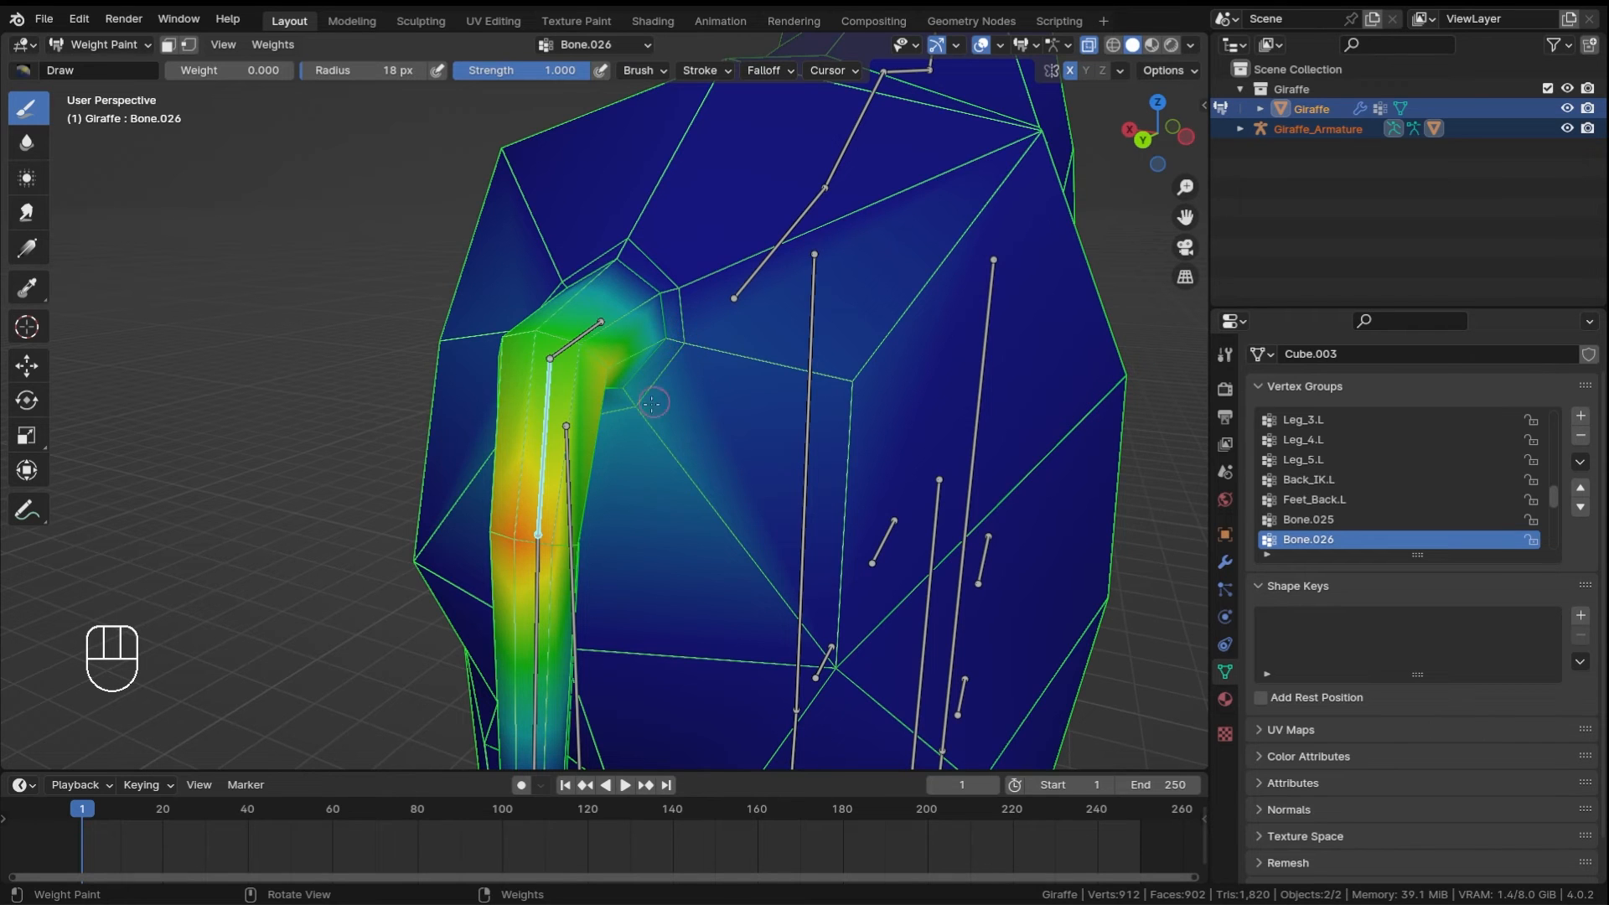
- Paint Bone.026's weight to 0 on the rump vertex at the tail's other side, and rotate the bone to hold the tail out horizontally
mouse_move(636, 410)
middle_mouse_down()
mouse_move(410, 417)
mouse_move(462, 421)
middle_mouse_up()
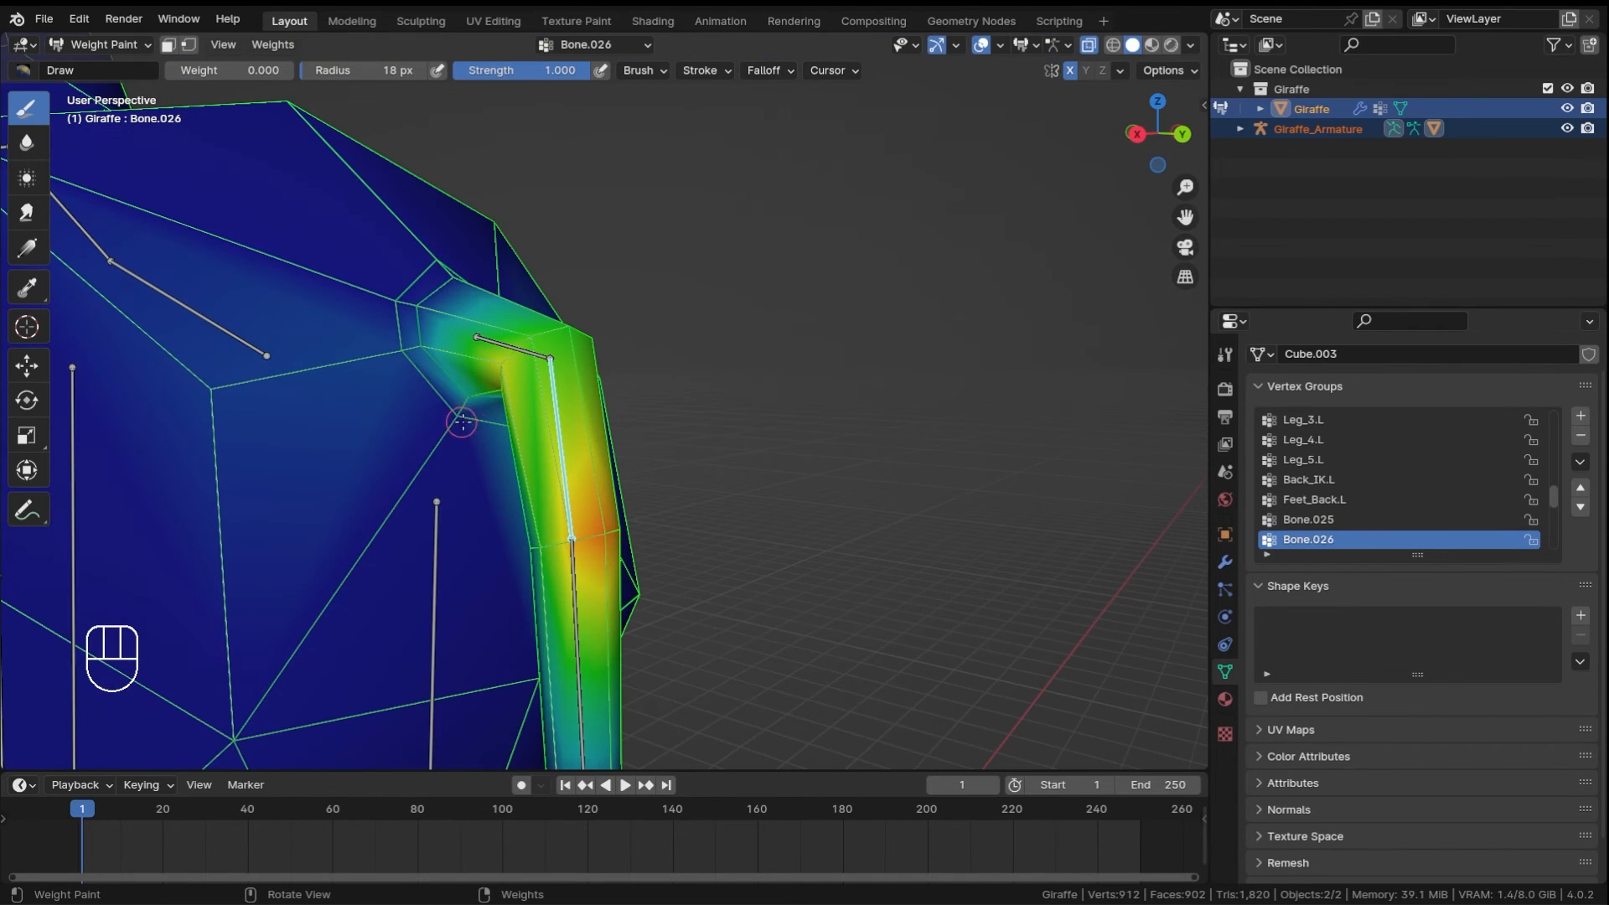
left_click(210, 379)
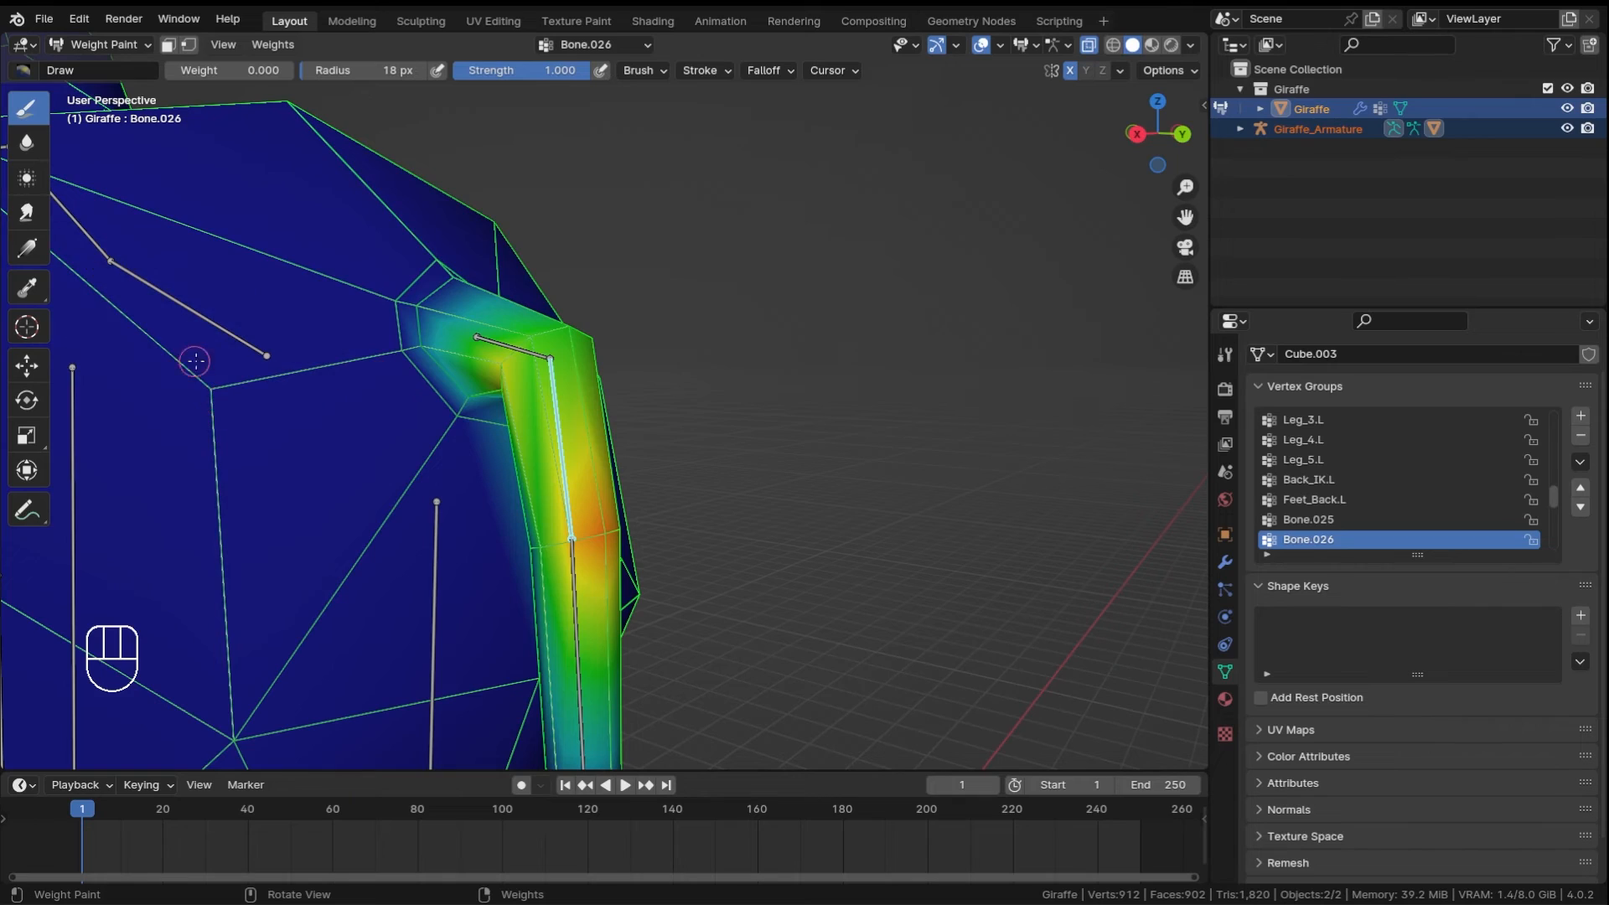
middle_click_drag(863, 352, 871, 398, "ctrl")
middle_click_drag(871, 398, 596, 331)
middle_click_drag(640, 275, 652, 466, "ctrl")
mouse_move(743, 464)
middle_mouse_down()
mouse_move(704, 452)
mouse_move(762, 448)
middle_mouse_up()
key("r")
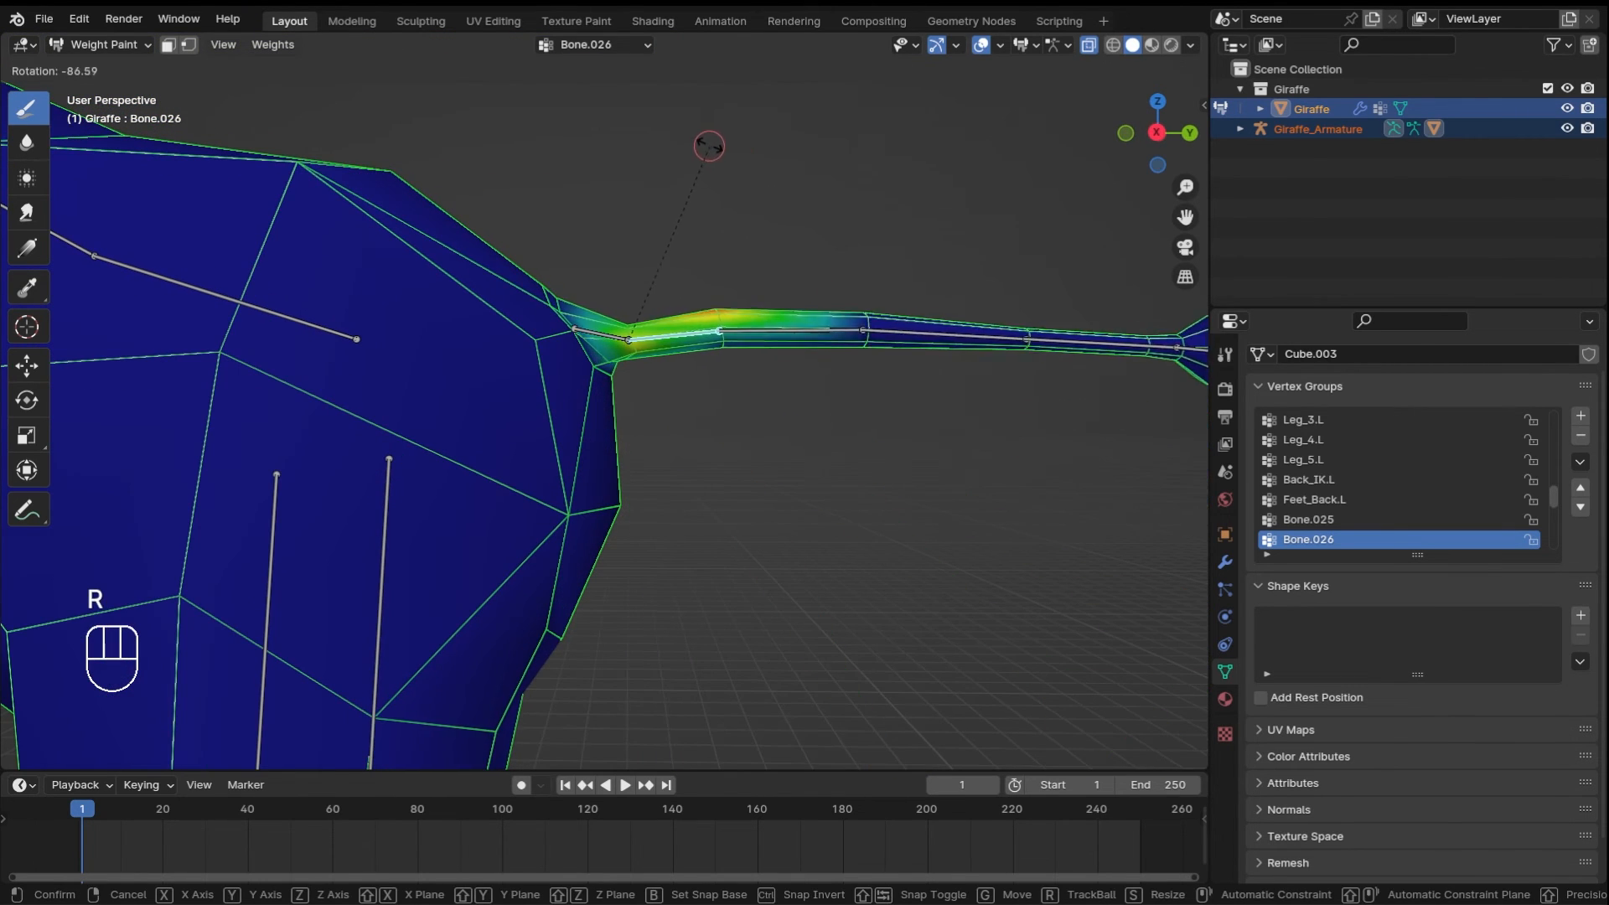
left_click(707, 144)
- Try lowering Bone.026's weight on the vertex under the tail base with weight 0 at strengths of 0.2 and 0.3
middle_click_drag(706, 144, 705, 238)
middle_click_drag(746, 377, 630, 598)
middle_click_drag(388, 255, 557, 289)
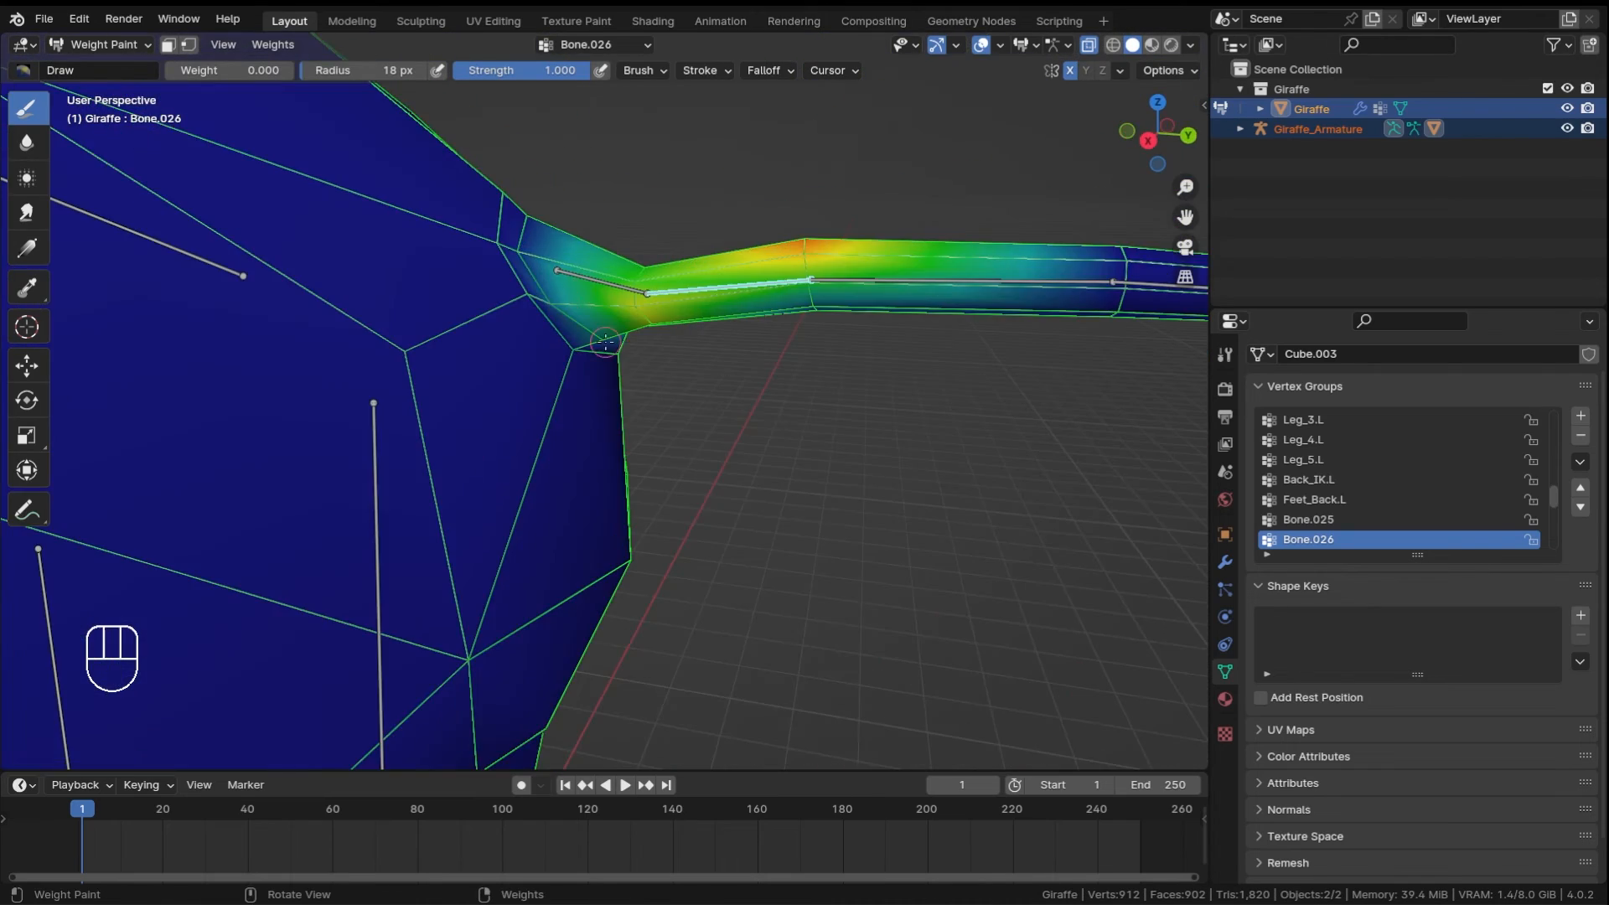
middle_click_drag(662, 377, 607, 386)
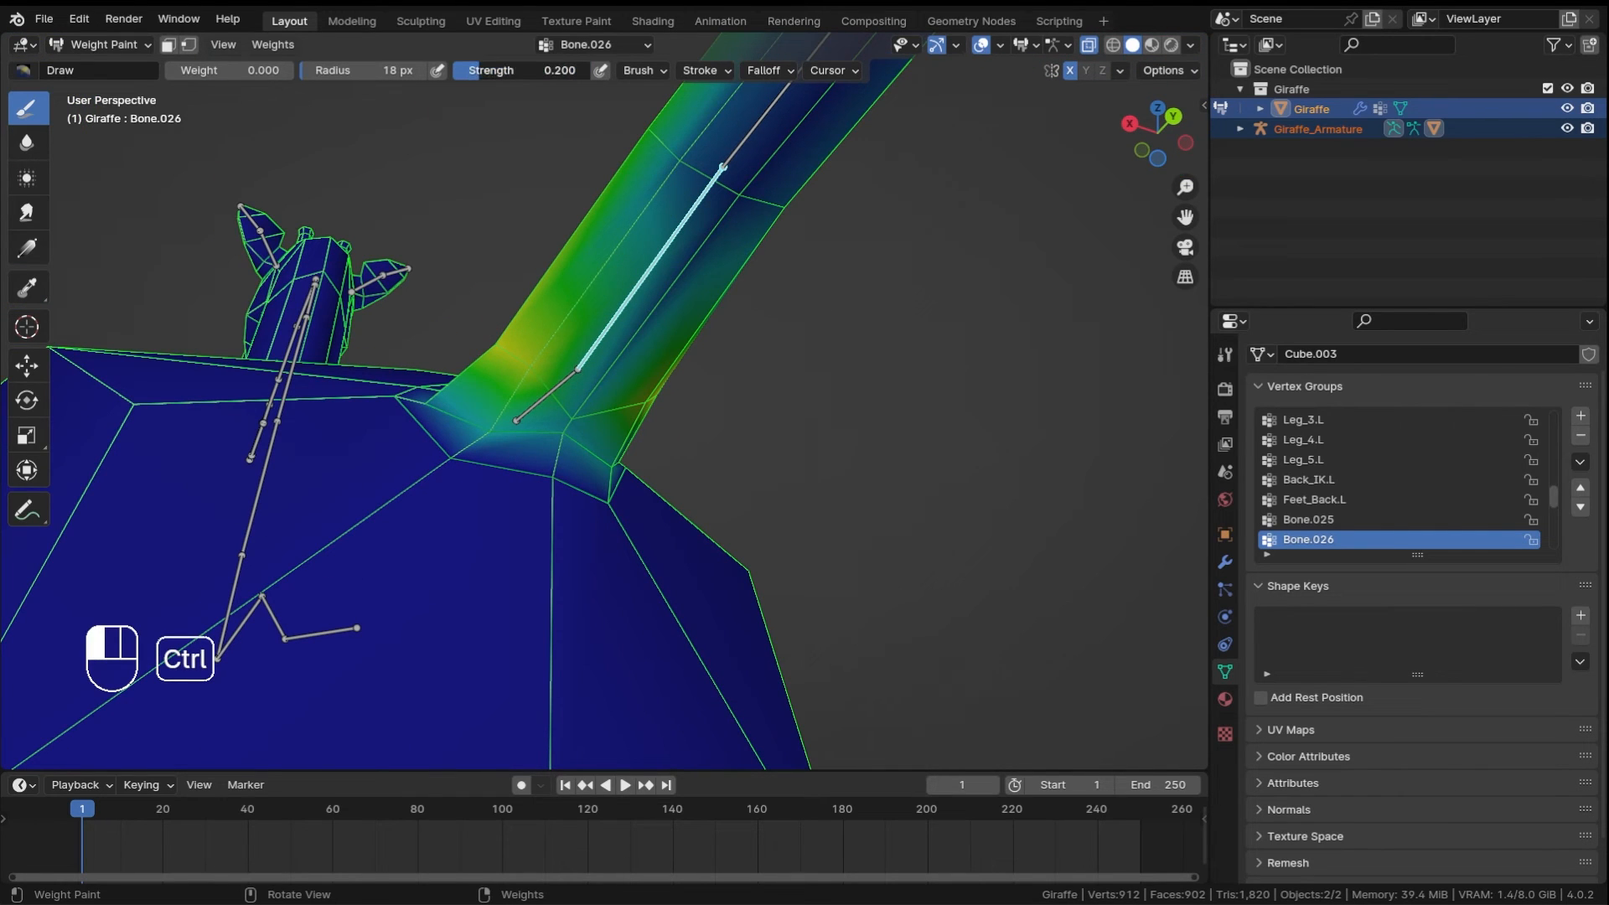
left_click(563, 421)
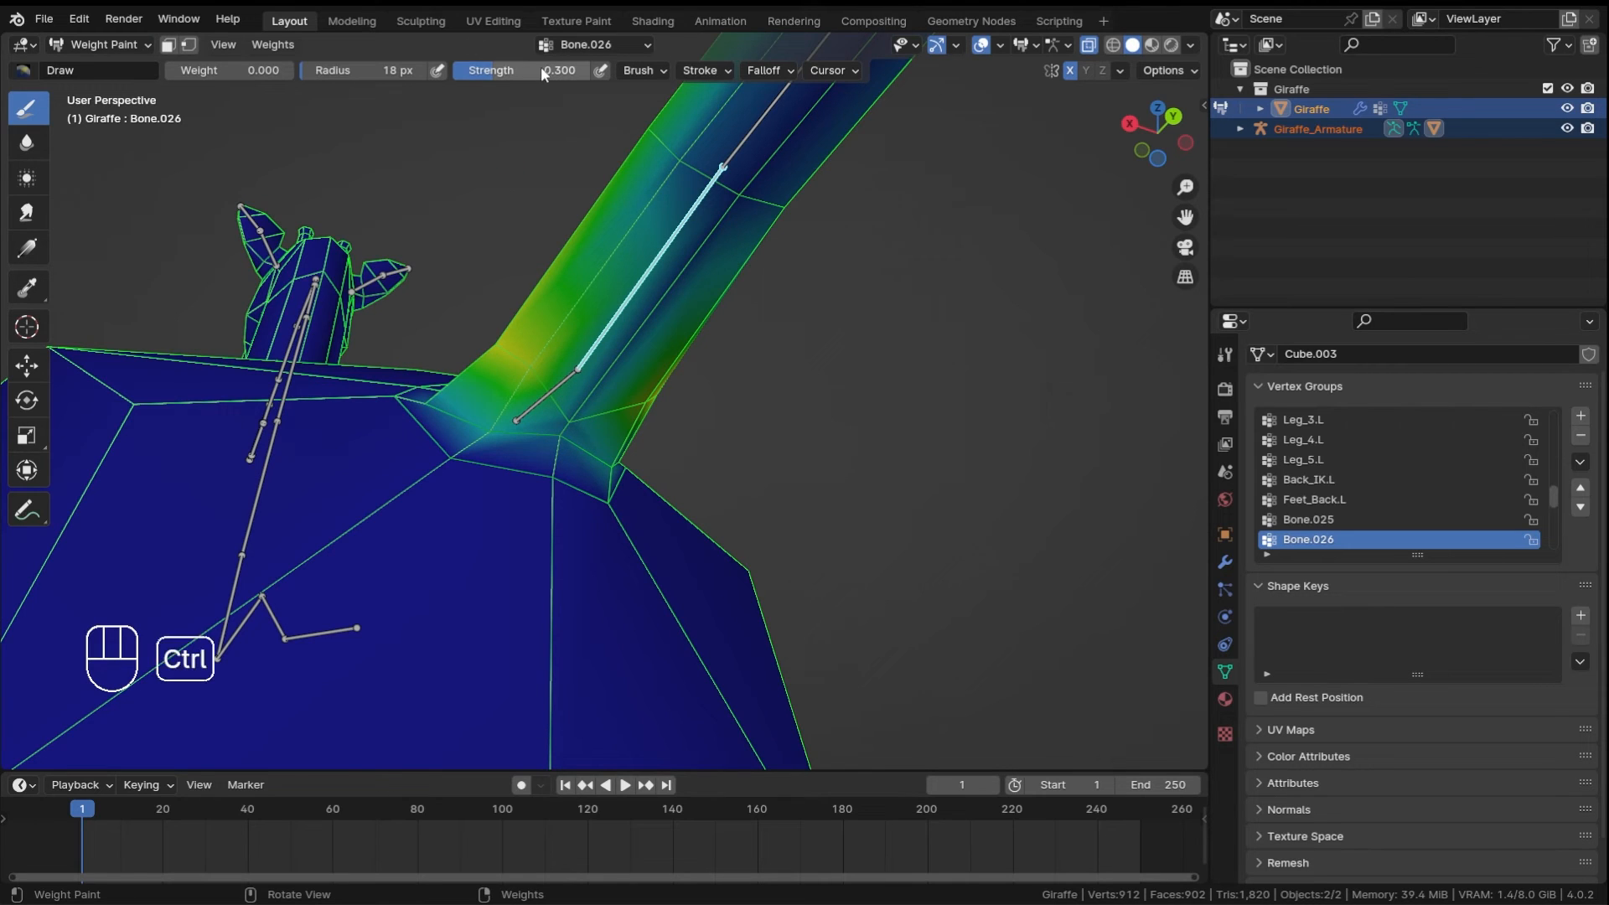
left_click(567, 427)
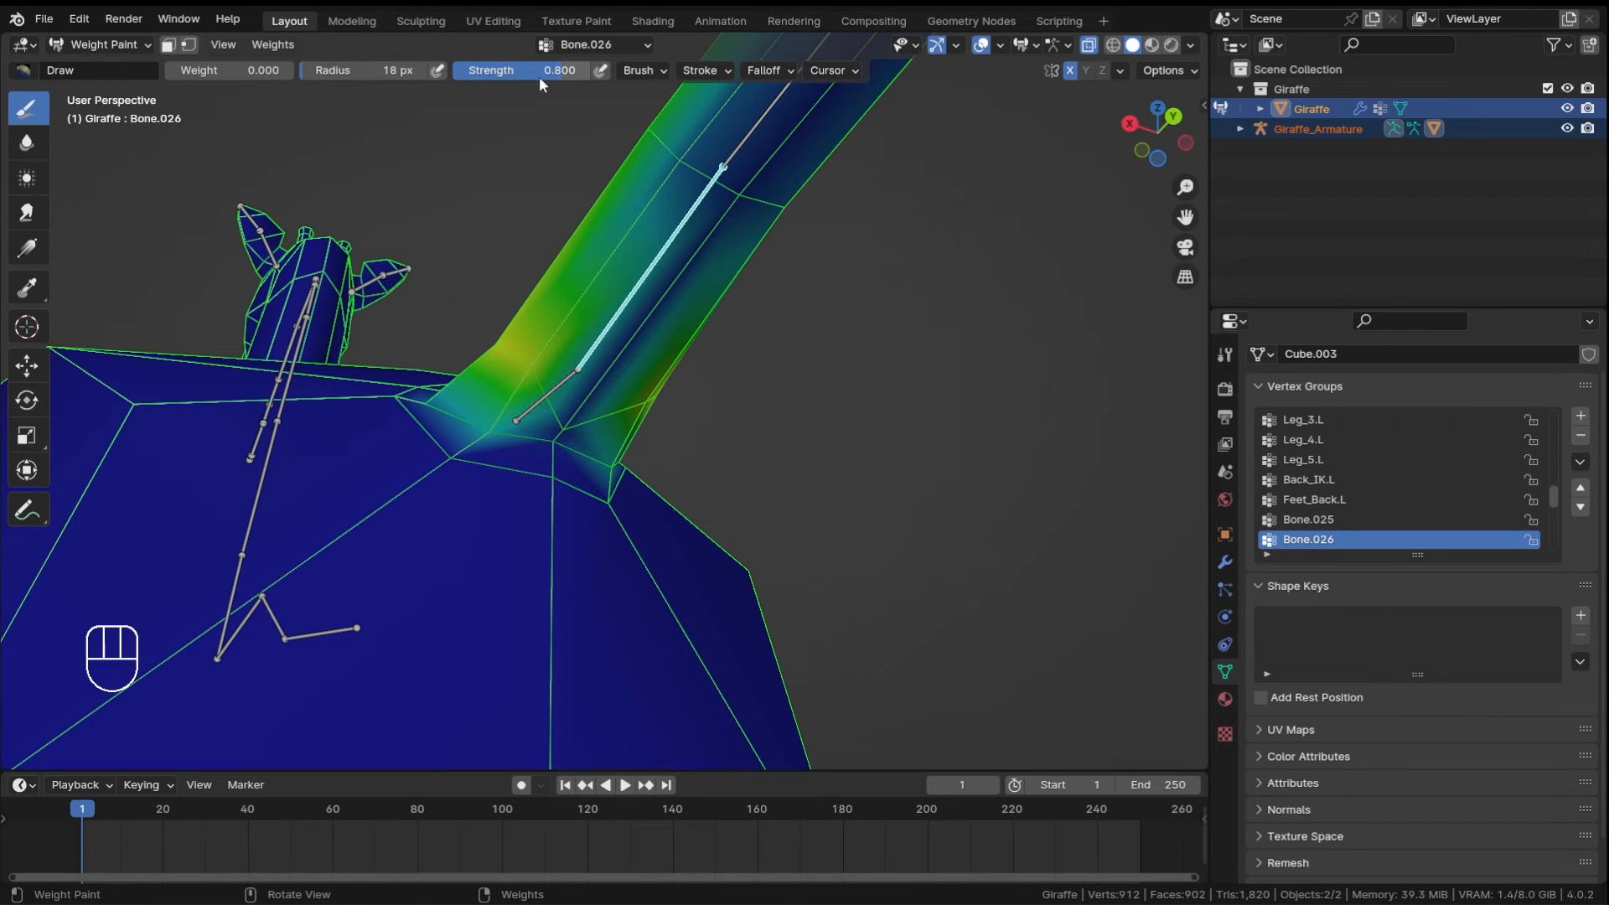
- Paint Bone.026's weights on the underside of the tail base at strength 1, using weights of 0.3, 0.4 and 0.6
left_click_drag(240, 70, 241, 71)
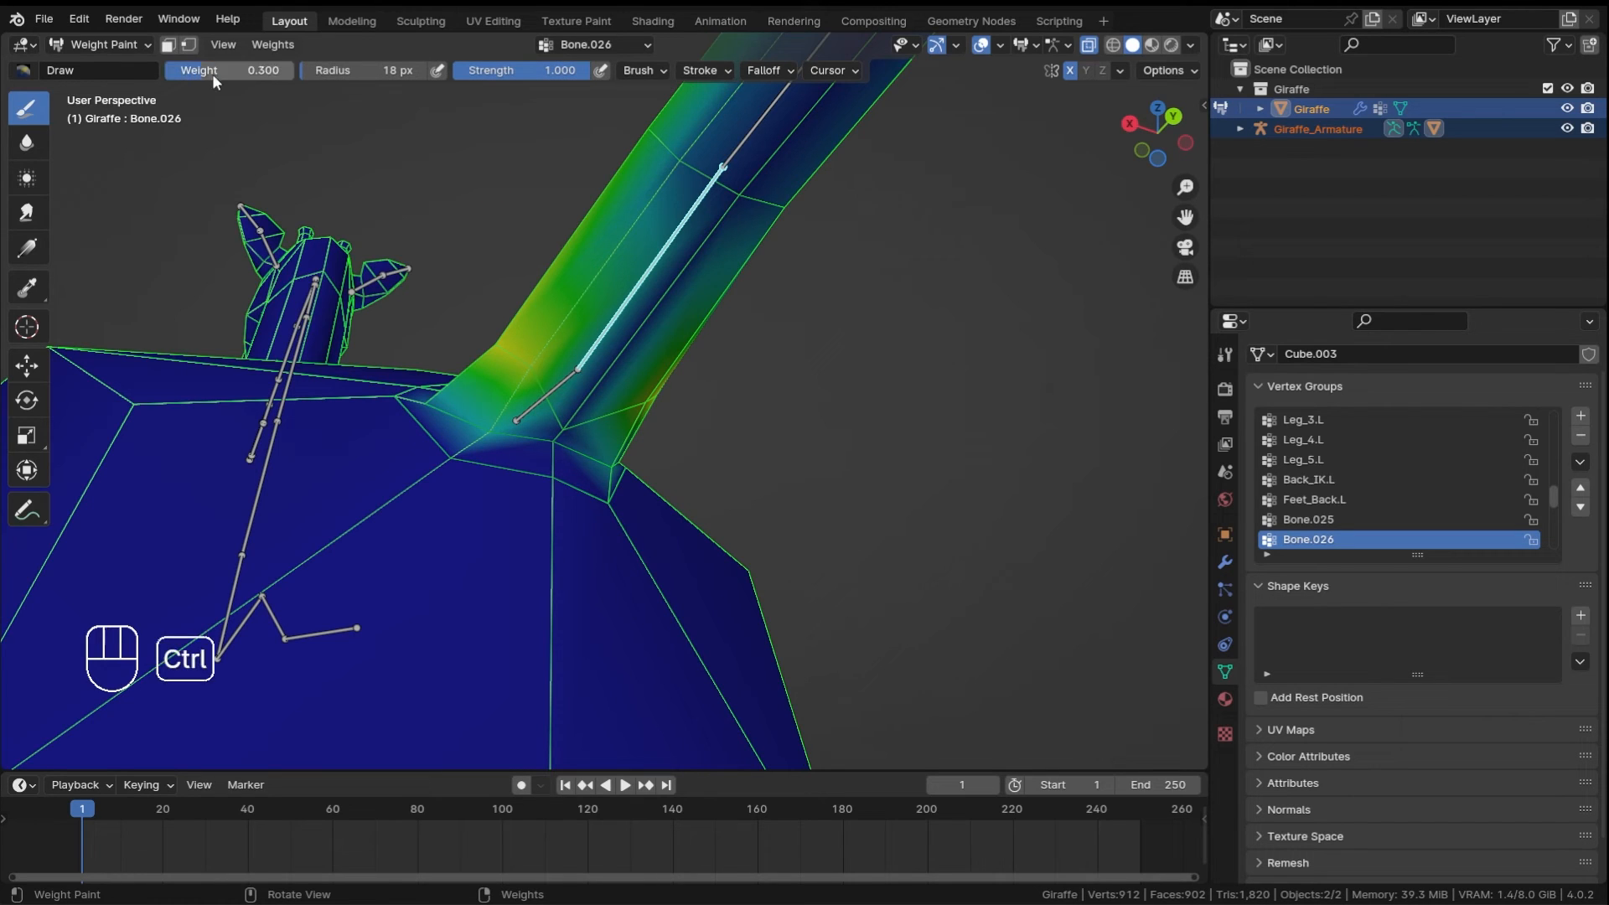
left_click(568, 428)
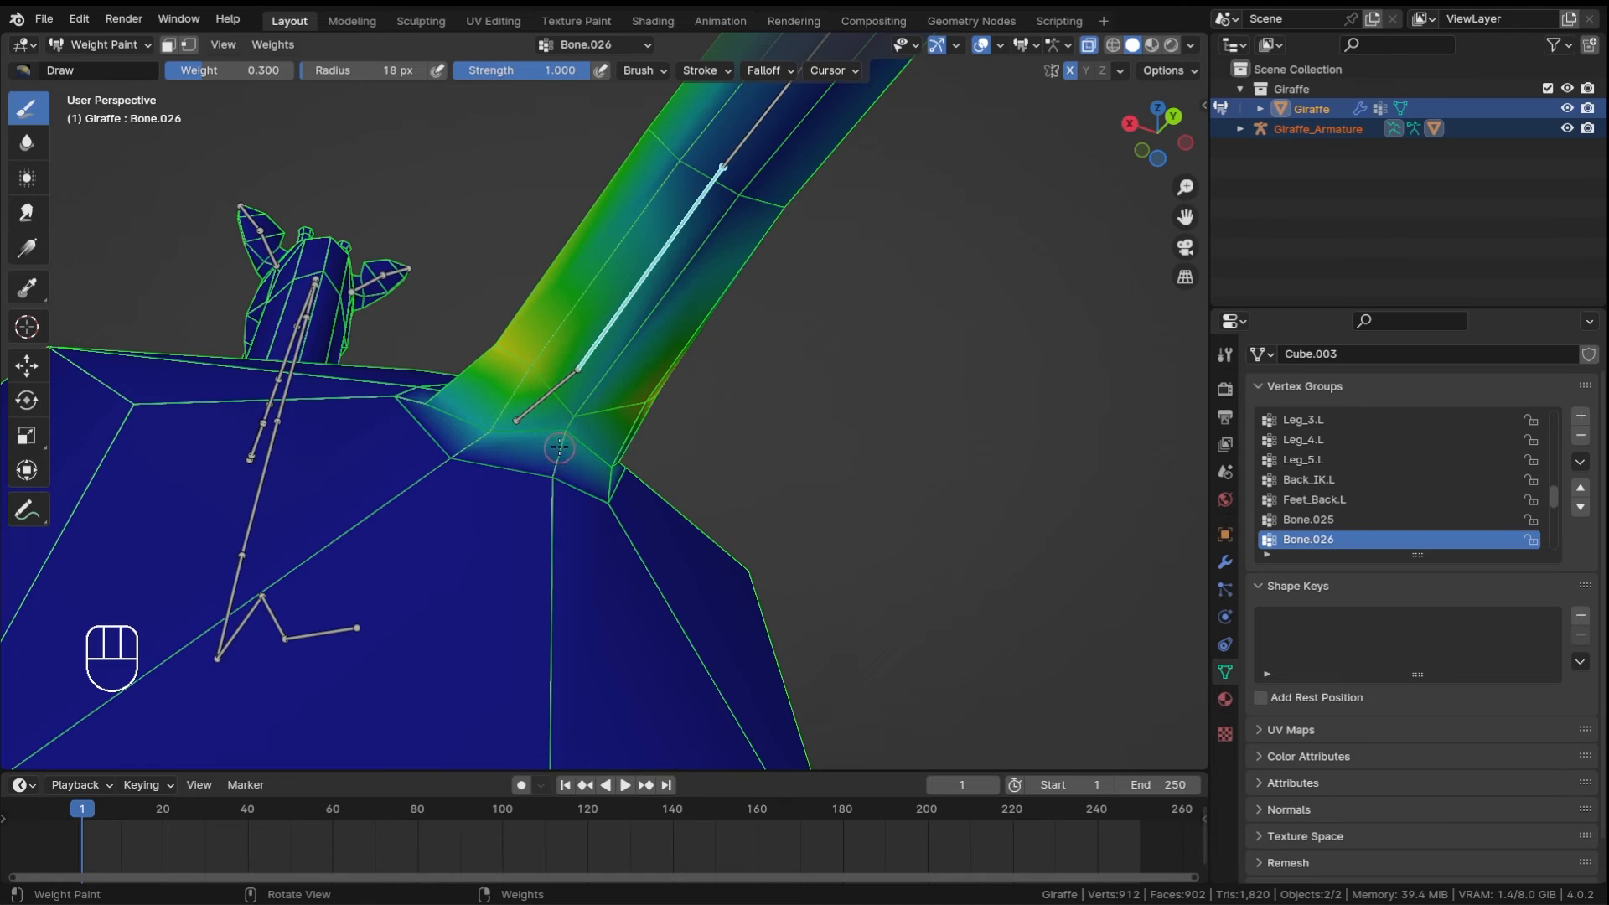
middle_click_drag(548, 458, 568, 292)
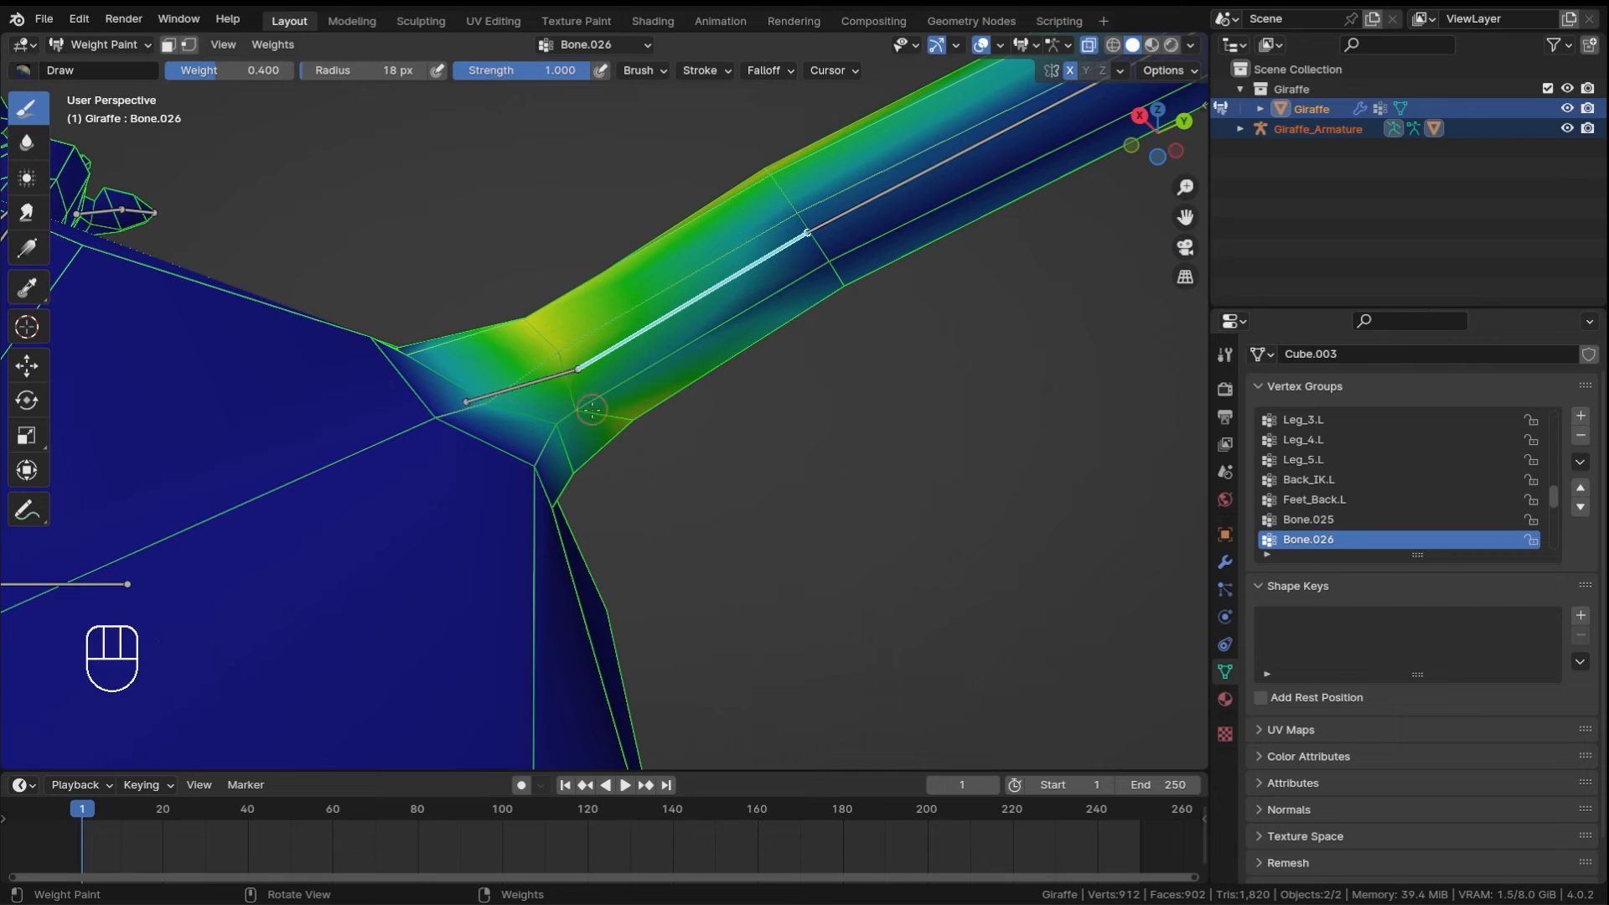
left_click_drag(239, 70, 252, 73, "ctrl")
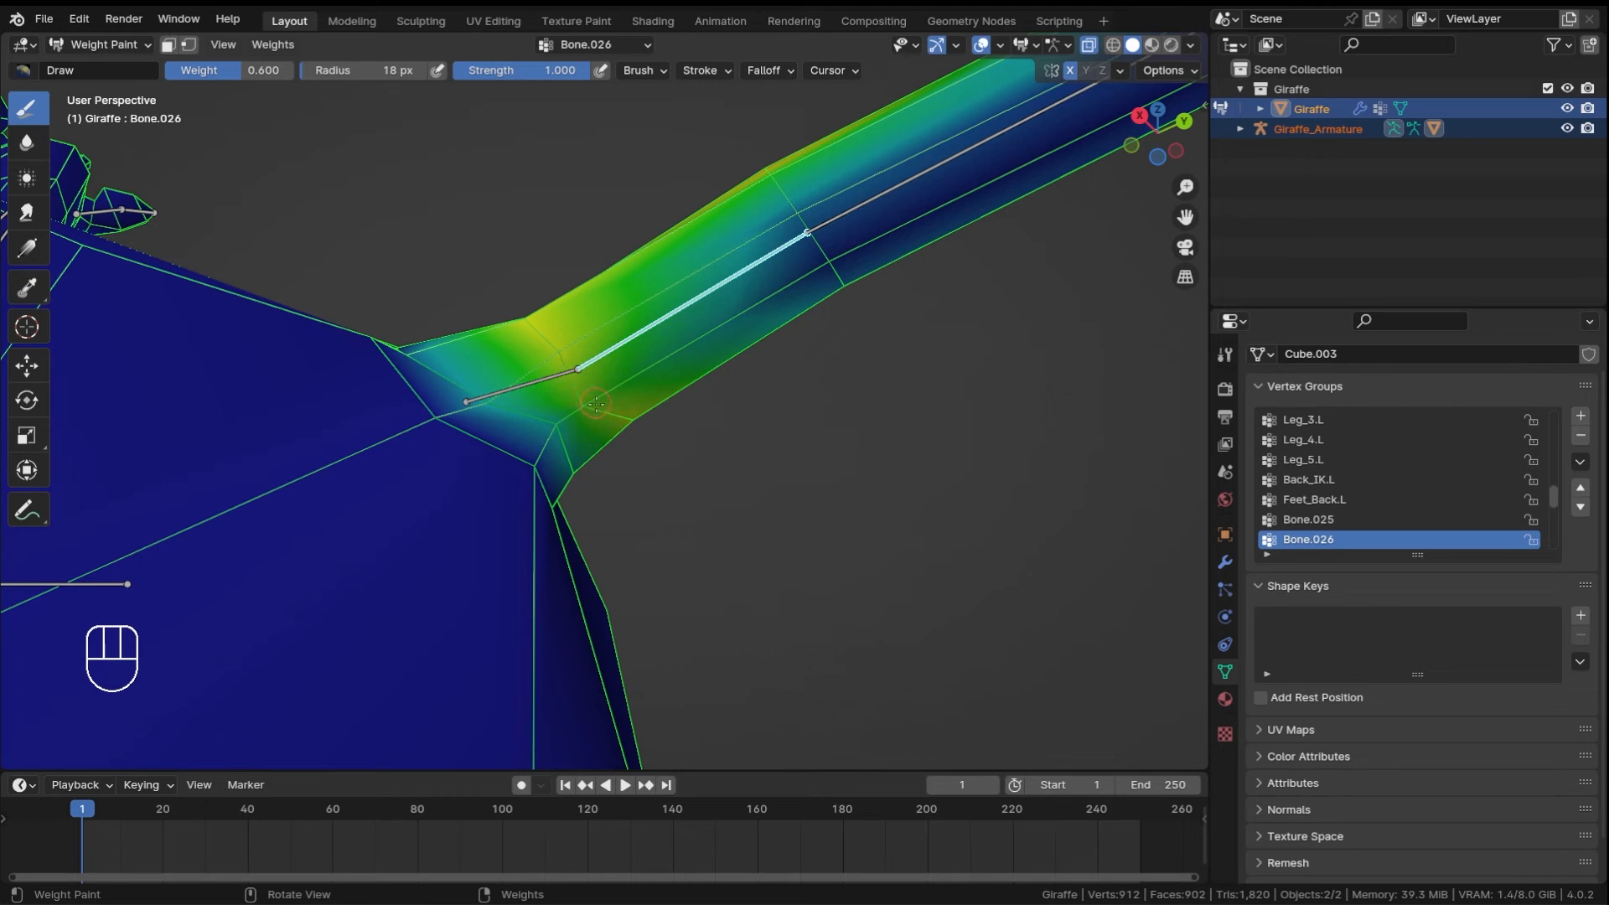
- Paint Bone.026's weight to 0.7 around the ring of the tail where the bone begins
left_click_drag(251, 70, 253, 70, "ctrl")
middle_click_drag(607, 379, 562, 371)
mouse_move(561, 371)
left_mouse_down()
mouse_move(578, 369)
mouse_move(571, 408)
left_mouse_up()
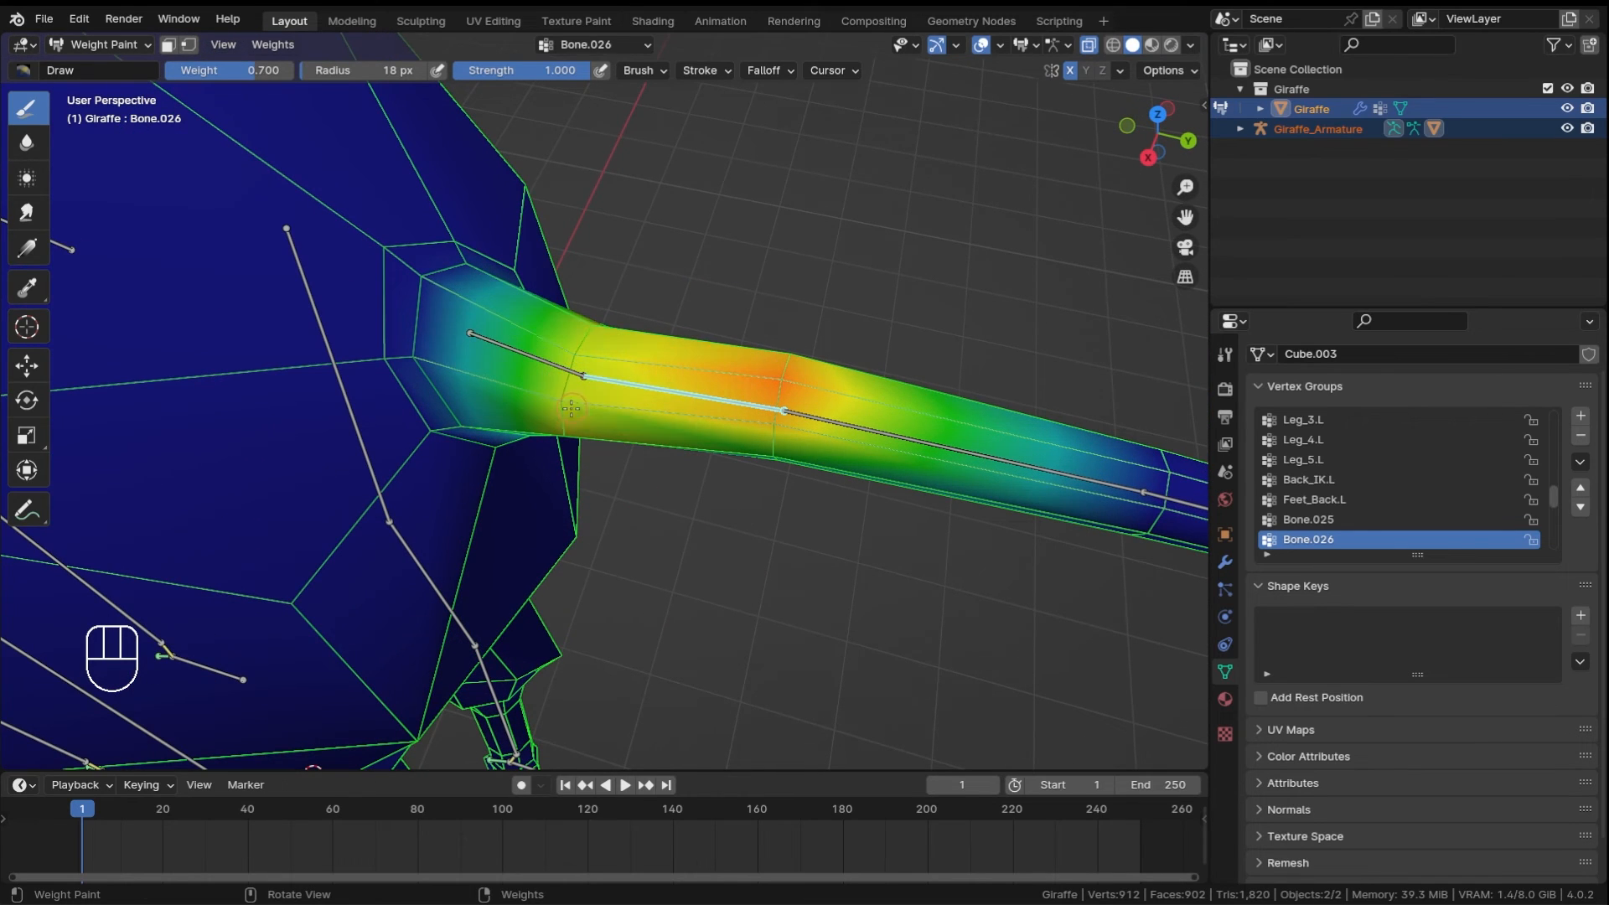
middle_click_drag(687, 450, 598, 340)
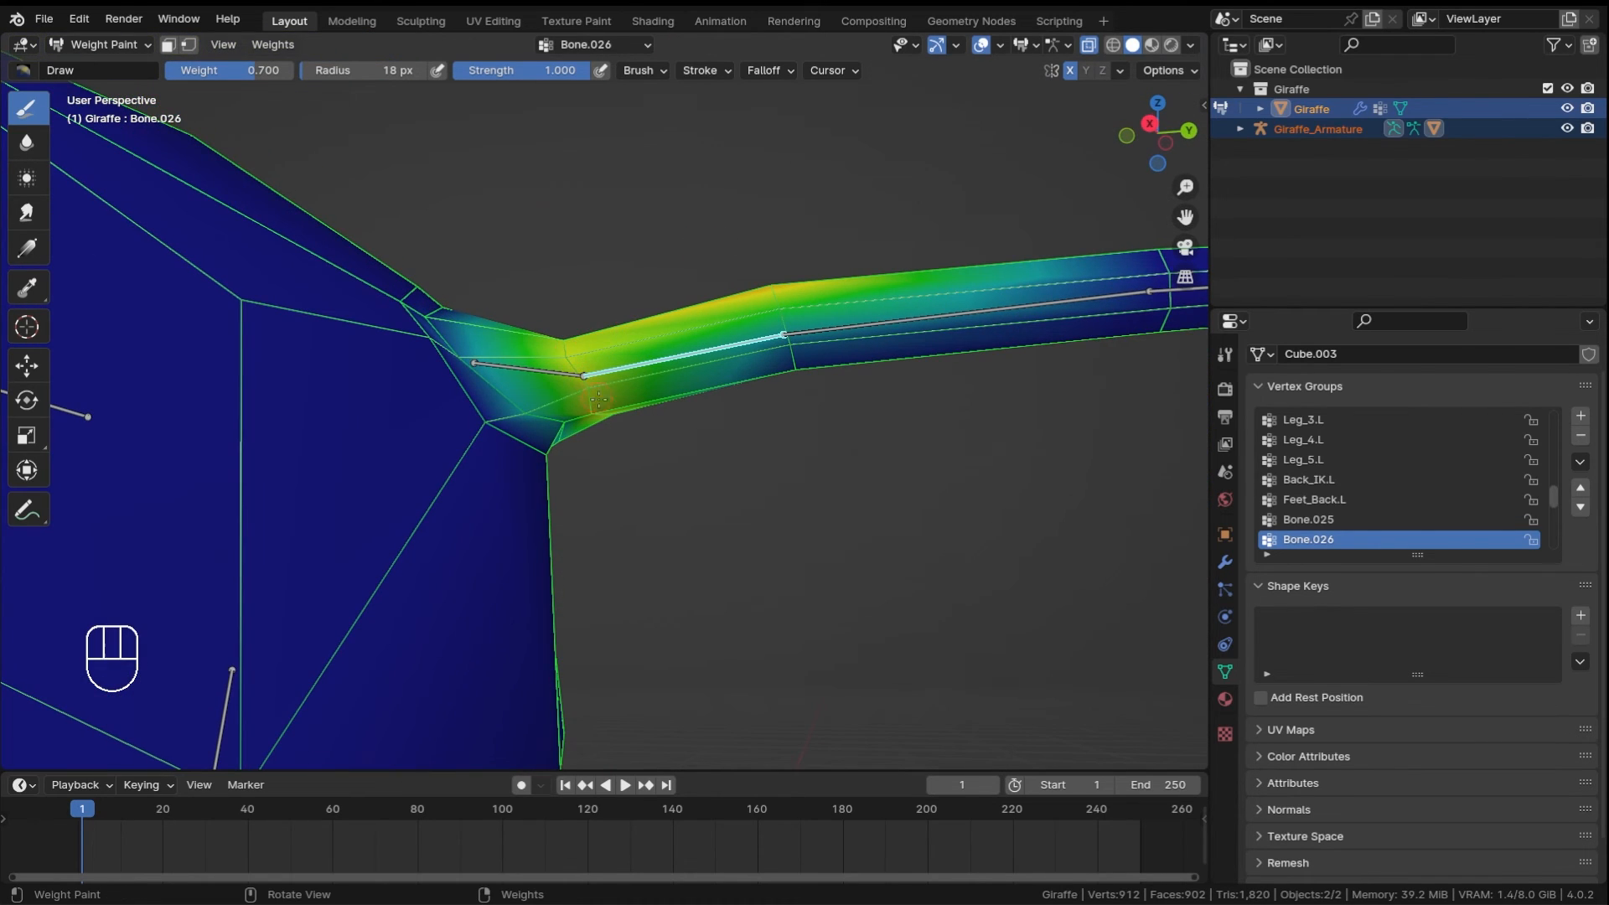
- Examine the weights of the outer tail bones, including Bone.029 and the tuft bone Bone.030
middle_click_drag(840, 410, 804, 368)
middle_click_drag(805, 369, 729, 336)
left_click(734, 258, "alt")
left_click(645, 342, "alt")
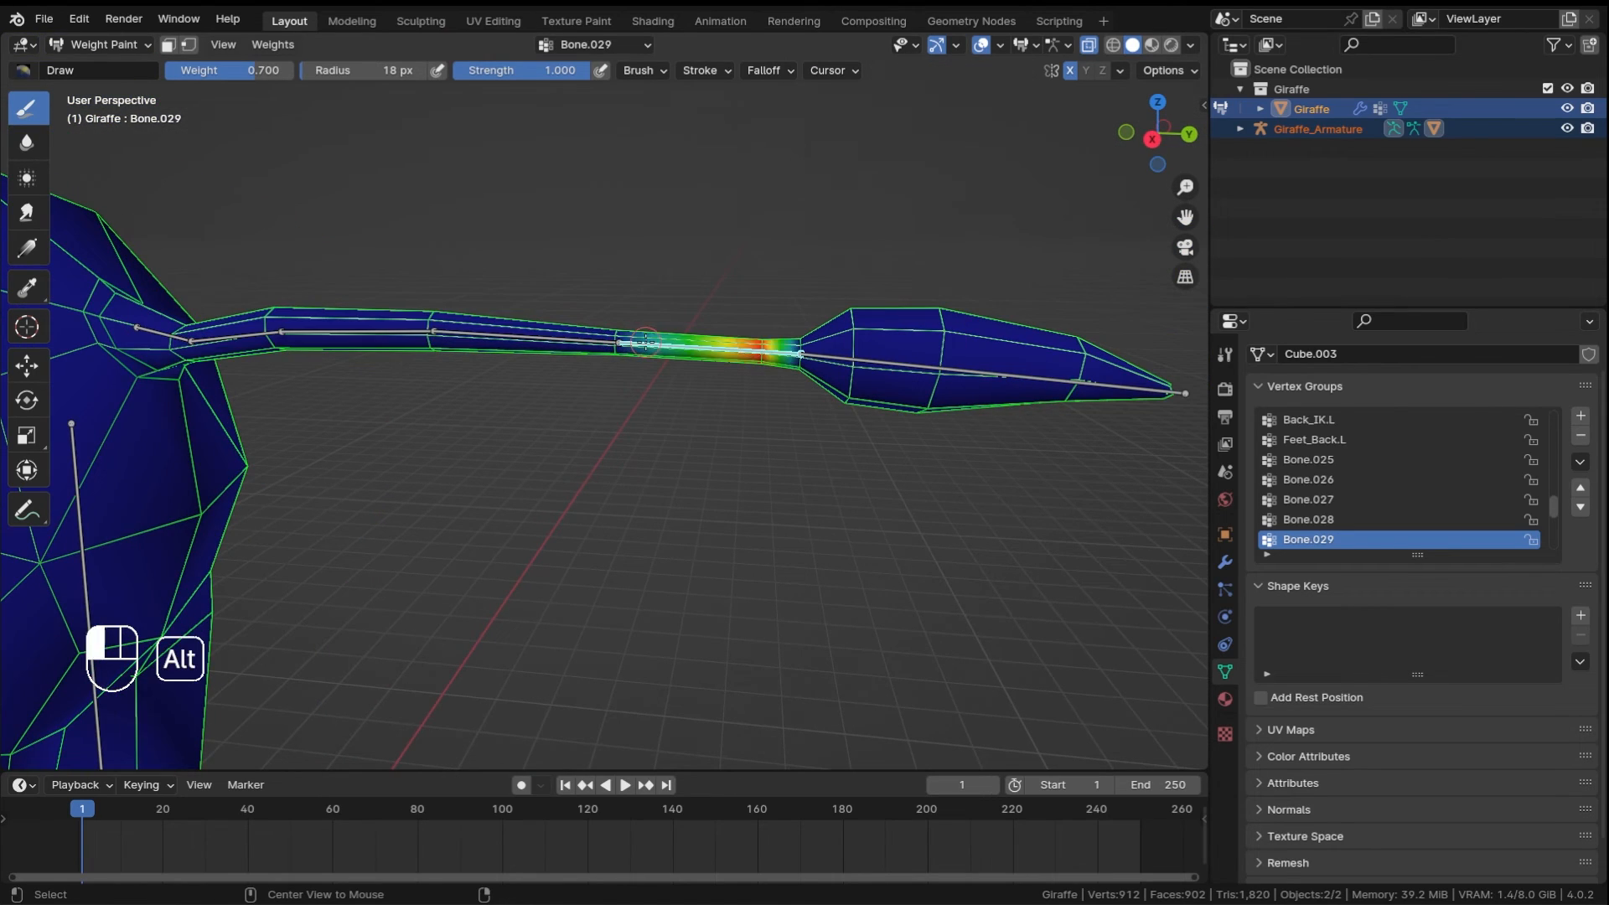
left_click(863, 354, "alt")
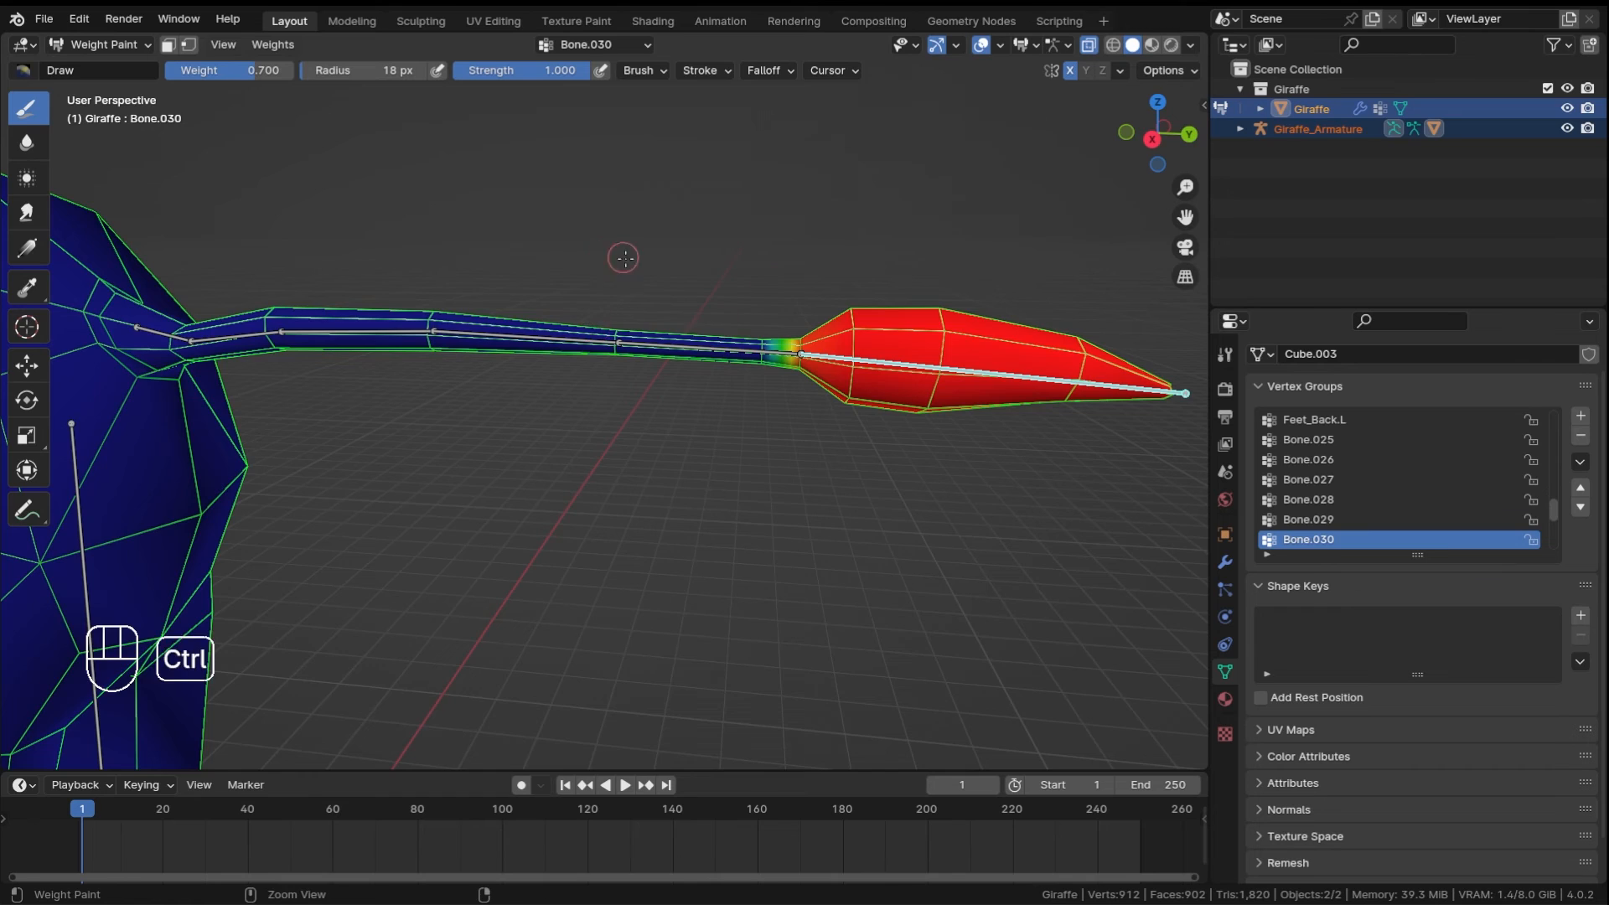
- Clear the tail bones' location and rotation to return the tail to its rest pose
middle_click_drag(624, 258, 452, 306, "ctrl")
key("alt+g")
key("alt+r")
- Select the head bone Bone.008 and examine its weights on the head with a trial move, cancelling it
left_click(452, 306, "alt")
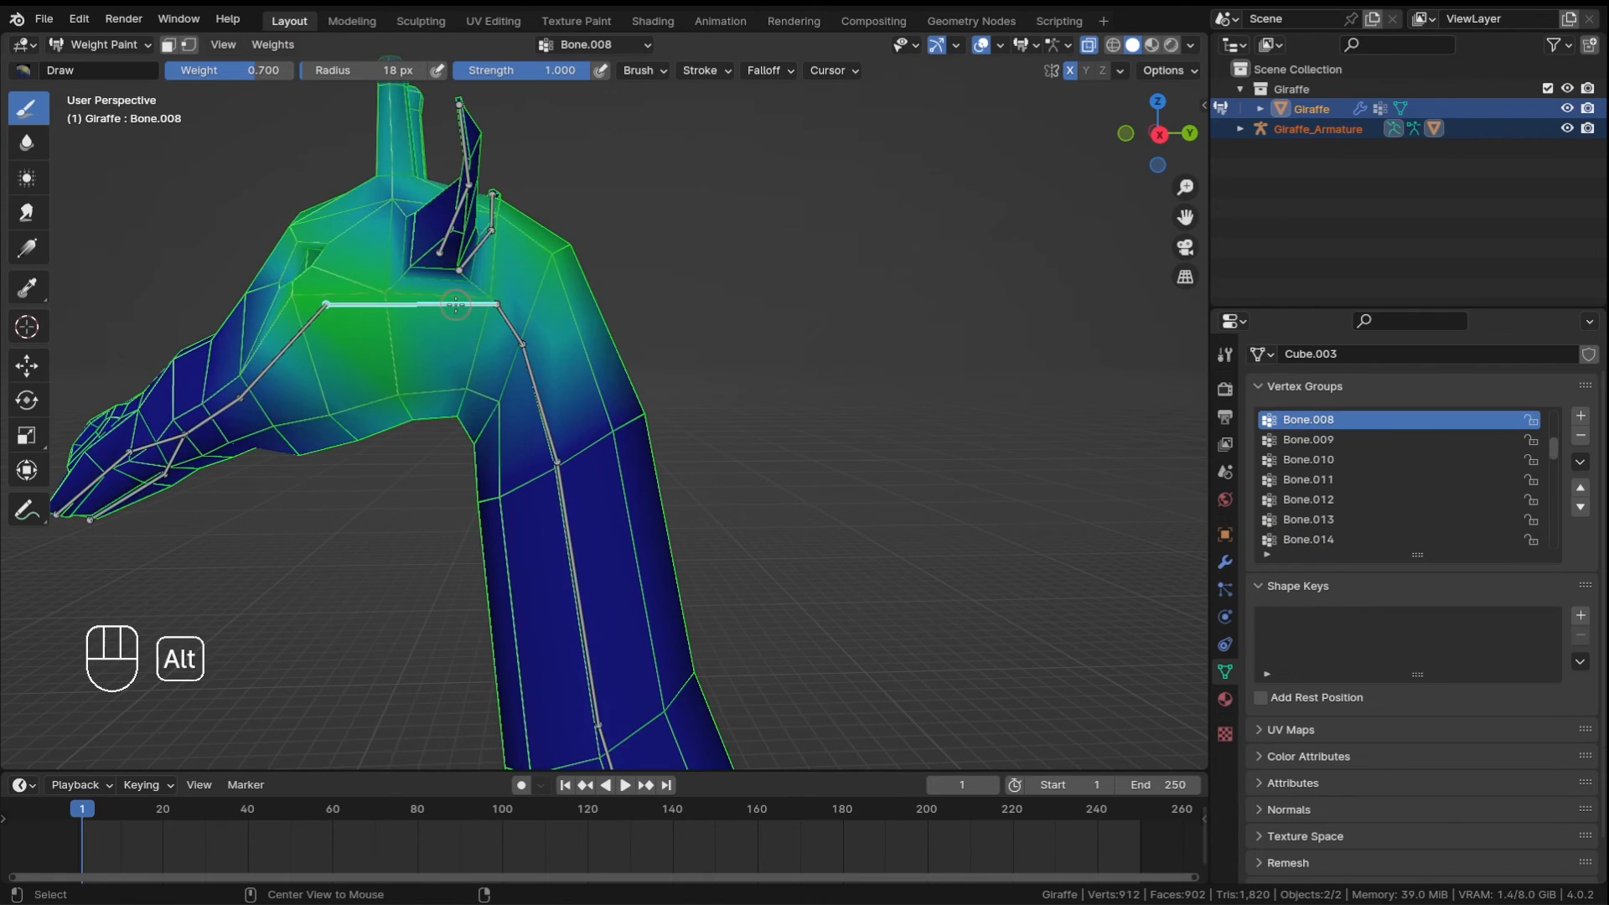
middle_click_drag(588, 348, 726, 370, "shift")
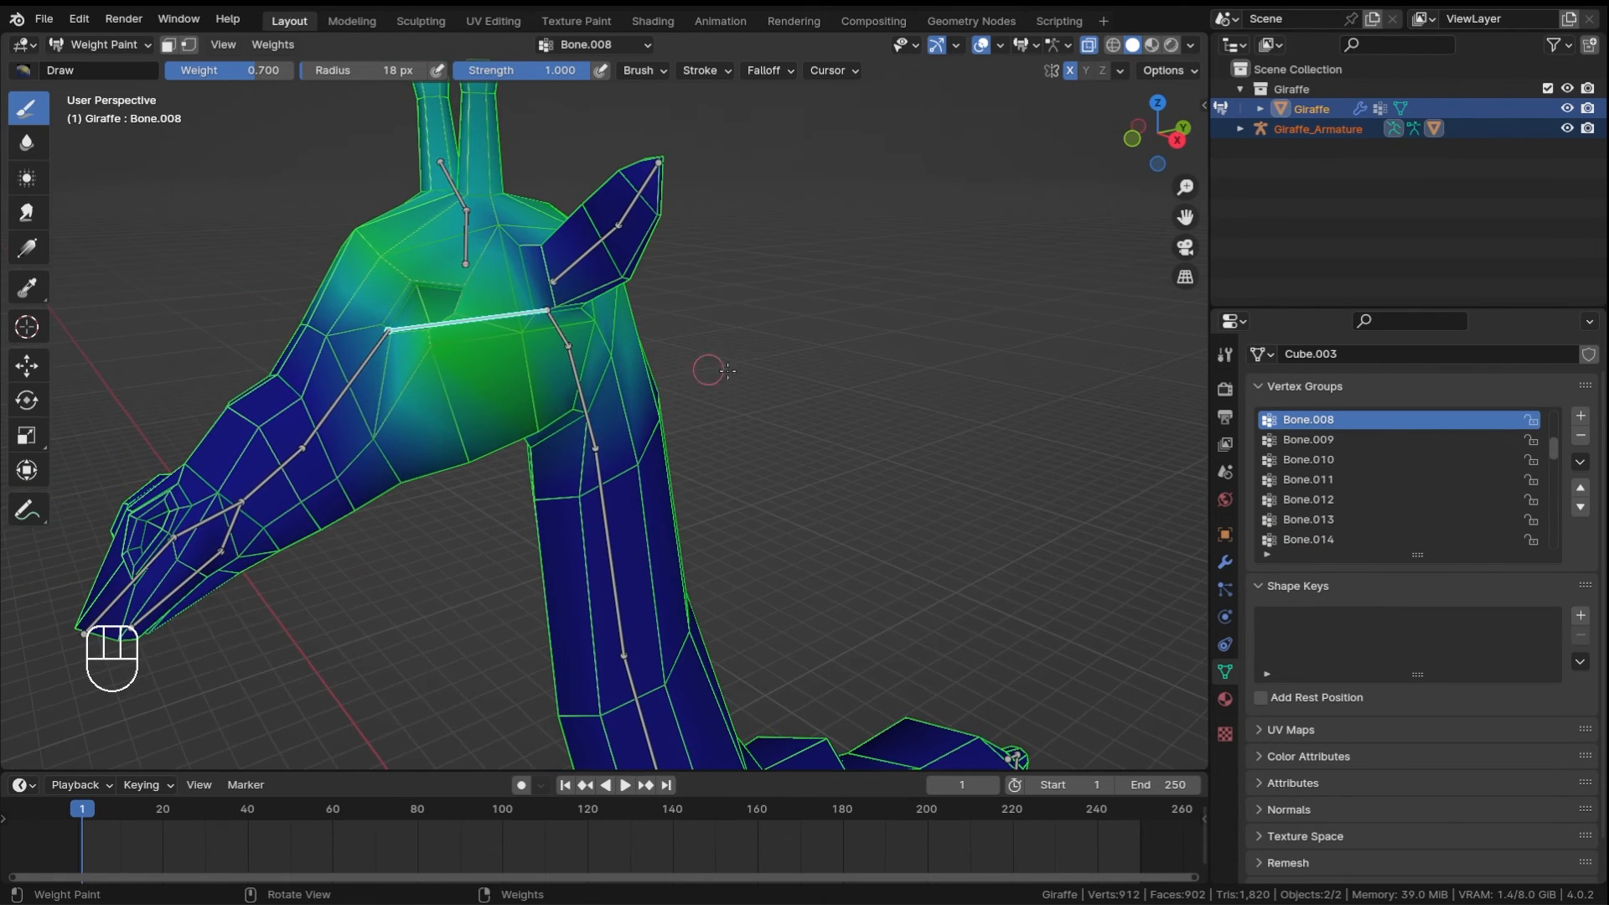
key("g")
right_click(777, 472)
- Select the front spine bone Bone.002 and check how the neck, head and ears follow a trial rotation, cancelling it
middle_click_drag(1013, 473, 721, 162, "shift")
scroll(707, 495, "down", 5)
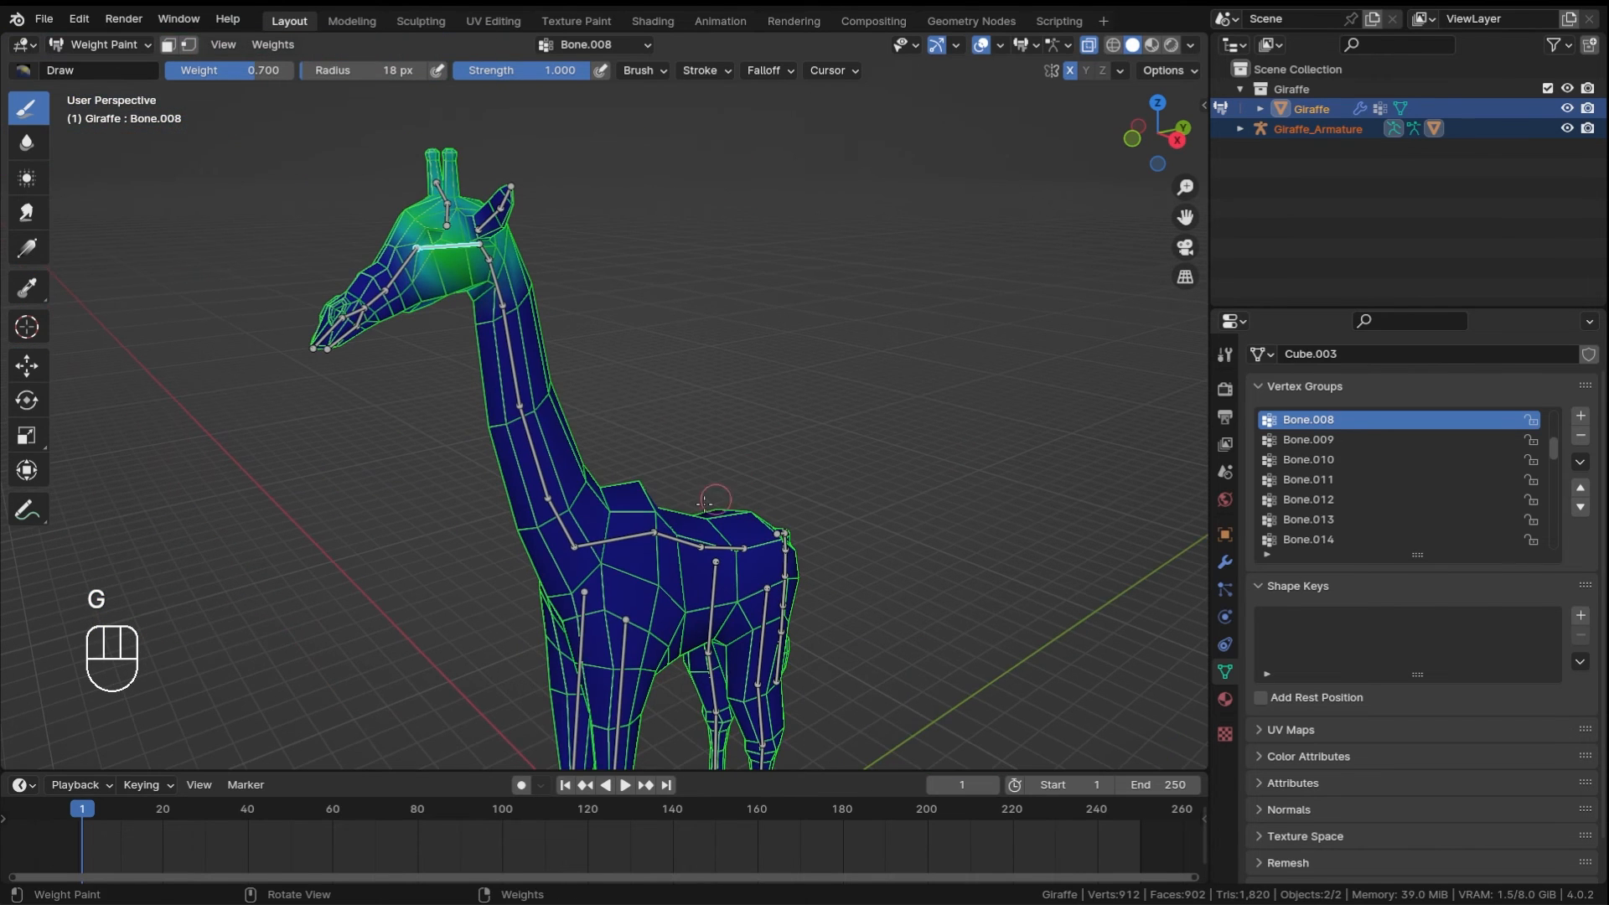
left_click(618, 540, "alt")
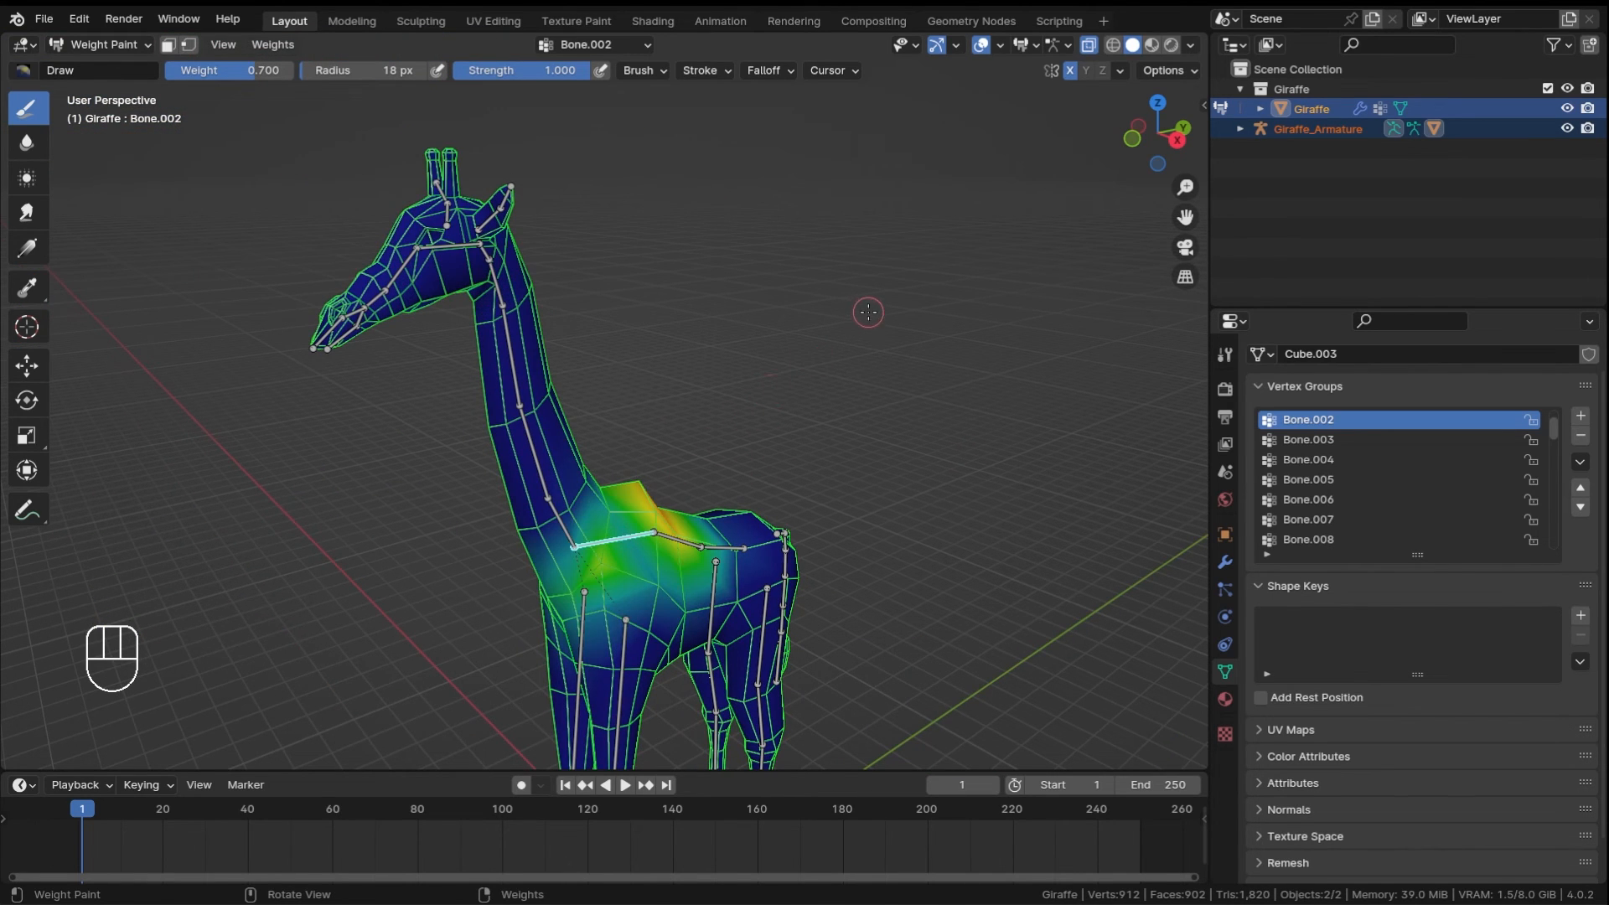
key("r")
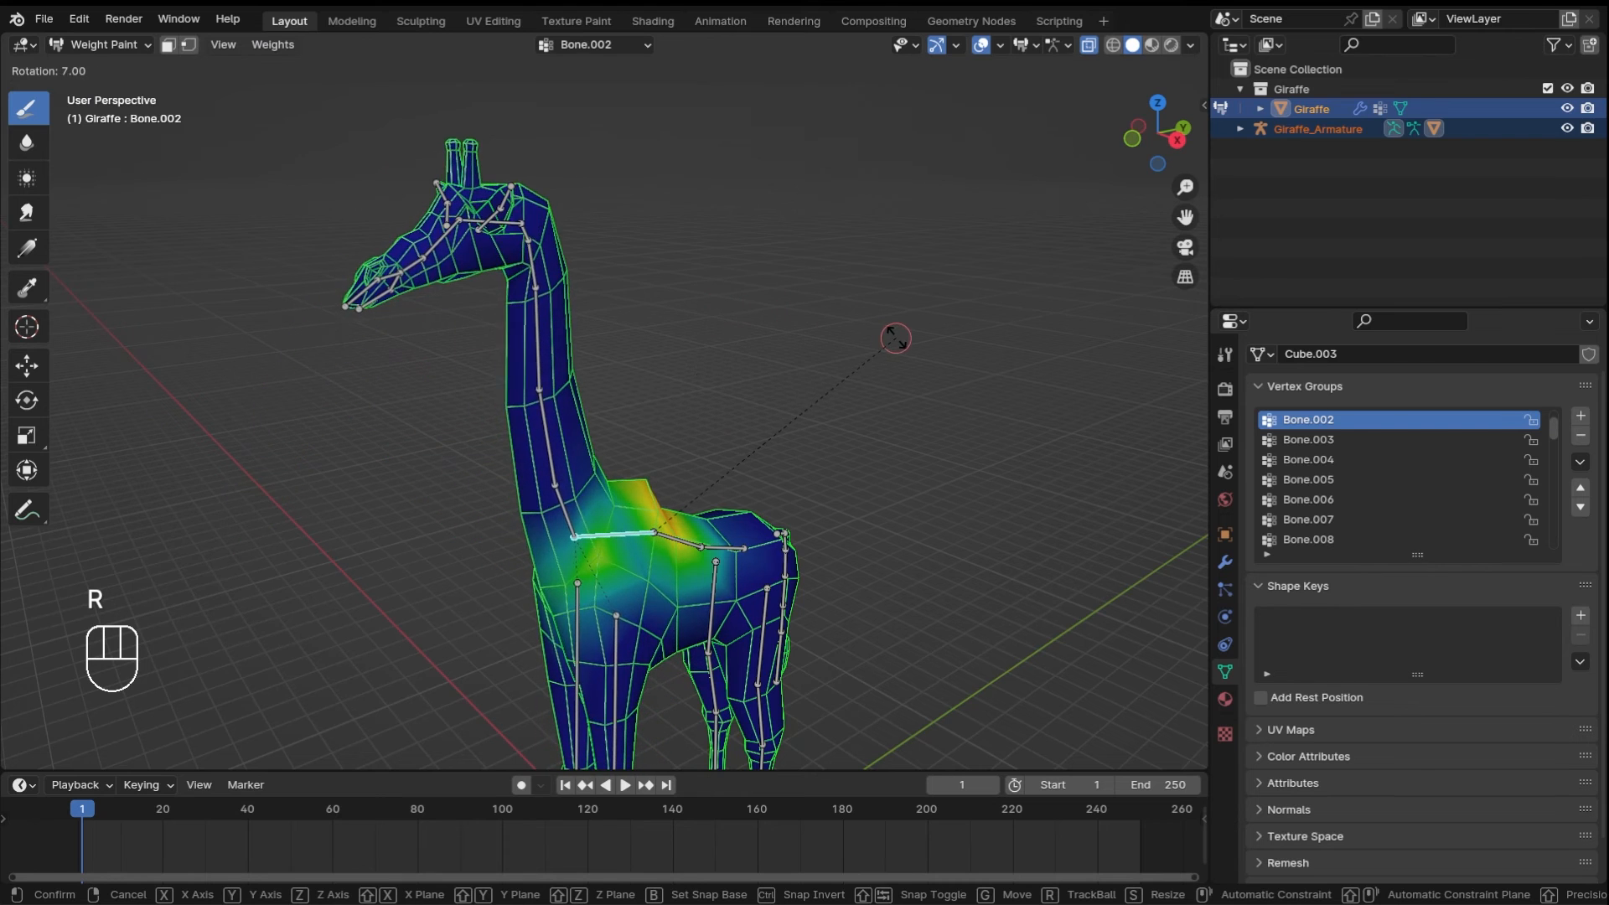
right_click(781, 327)
middle_click_drag(482, 218, 557, 336, "shift")
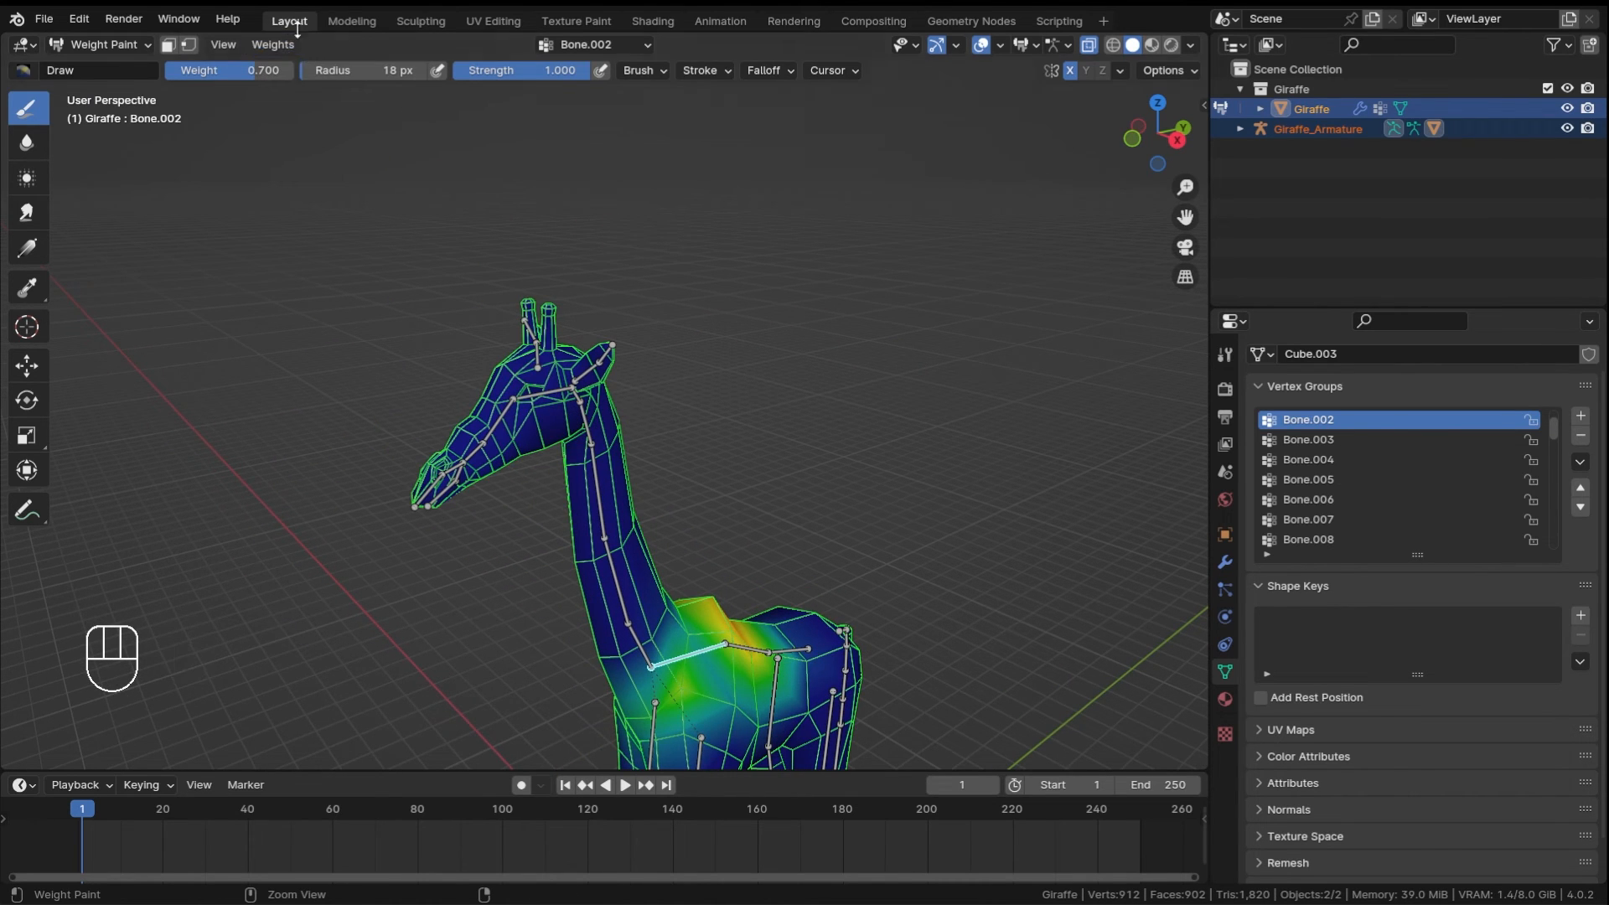
left_click(137, 43)
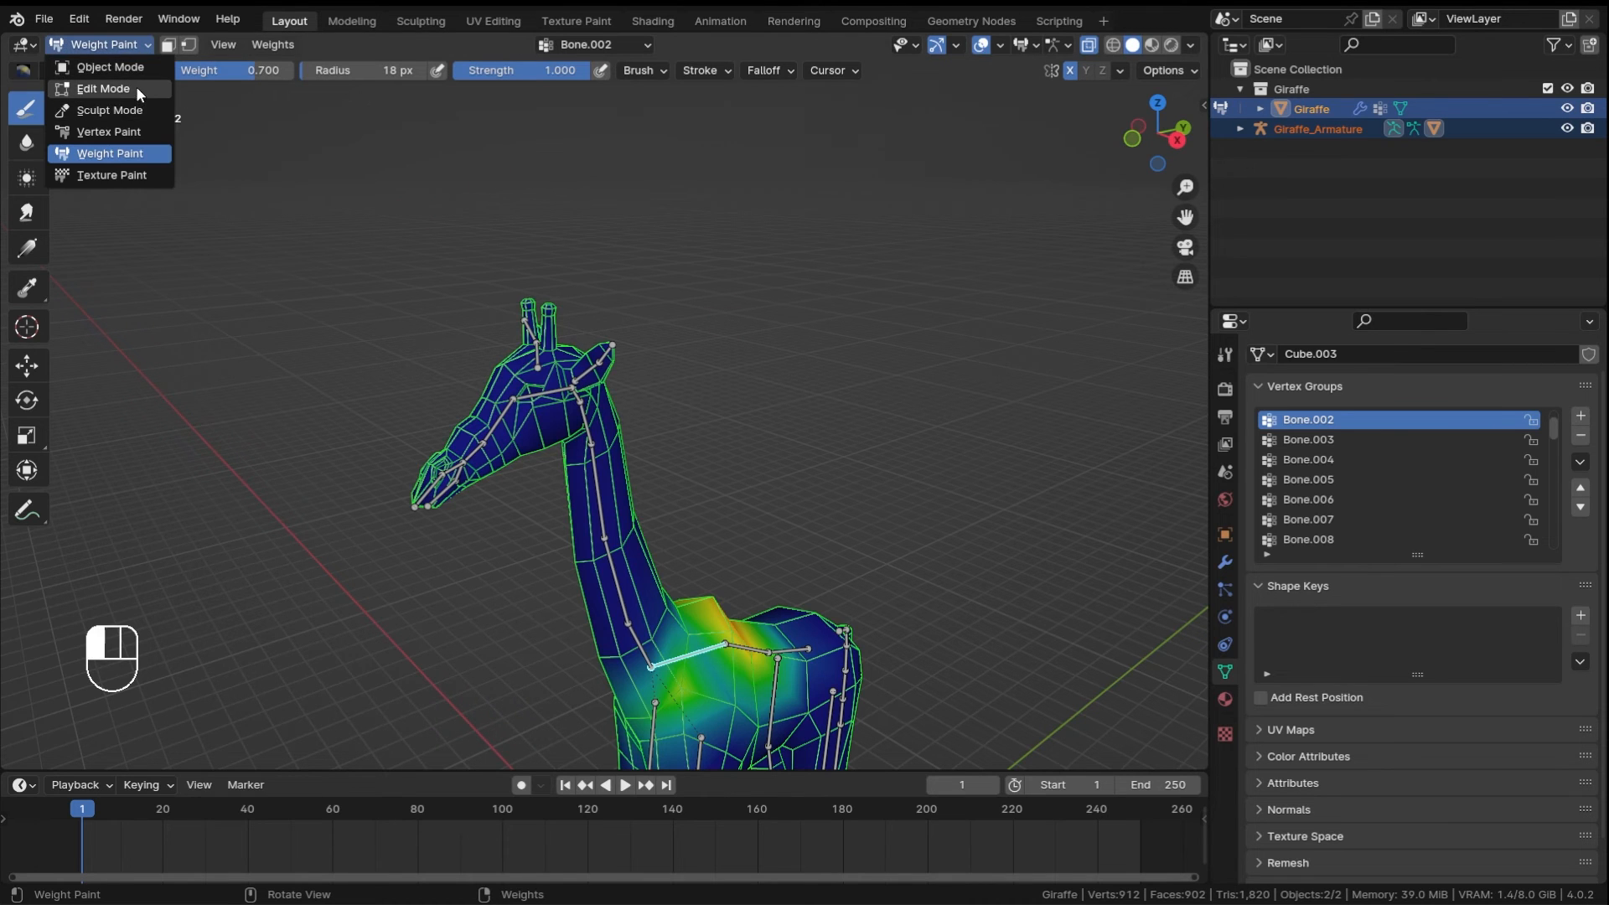
left_click(136, 87)
middle_click_drag(548, 469, 548, 399, "ctrl")
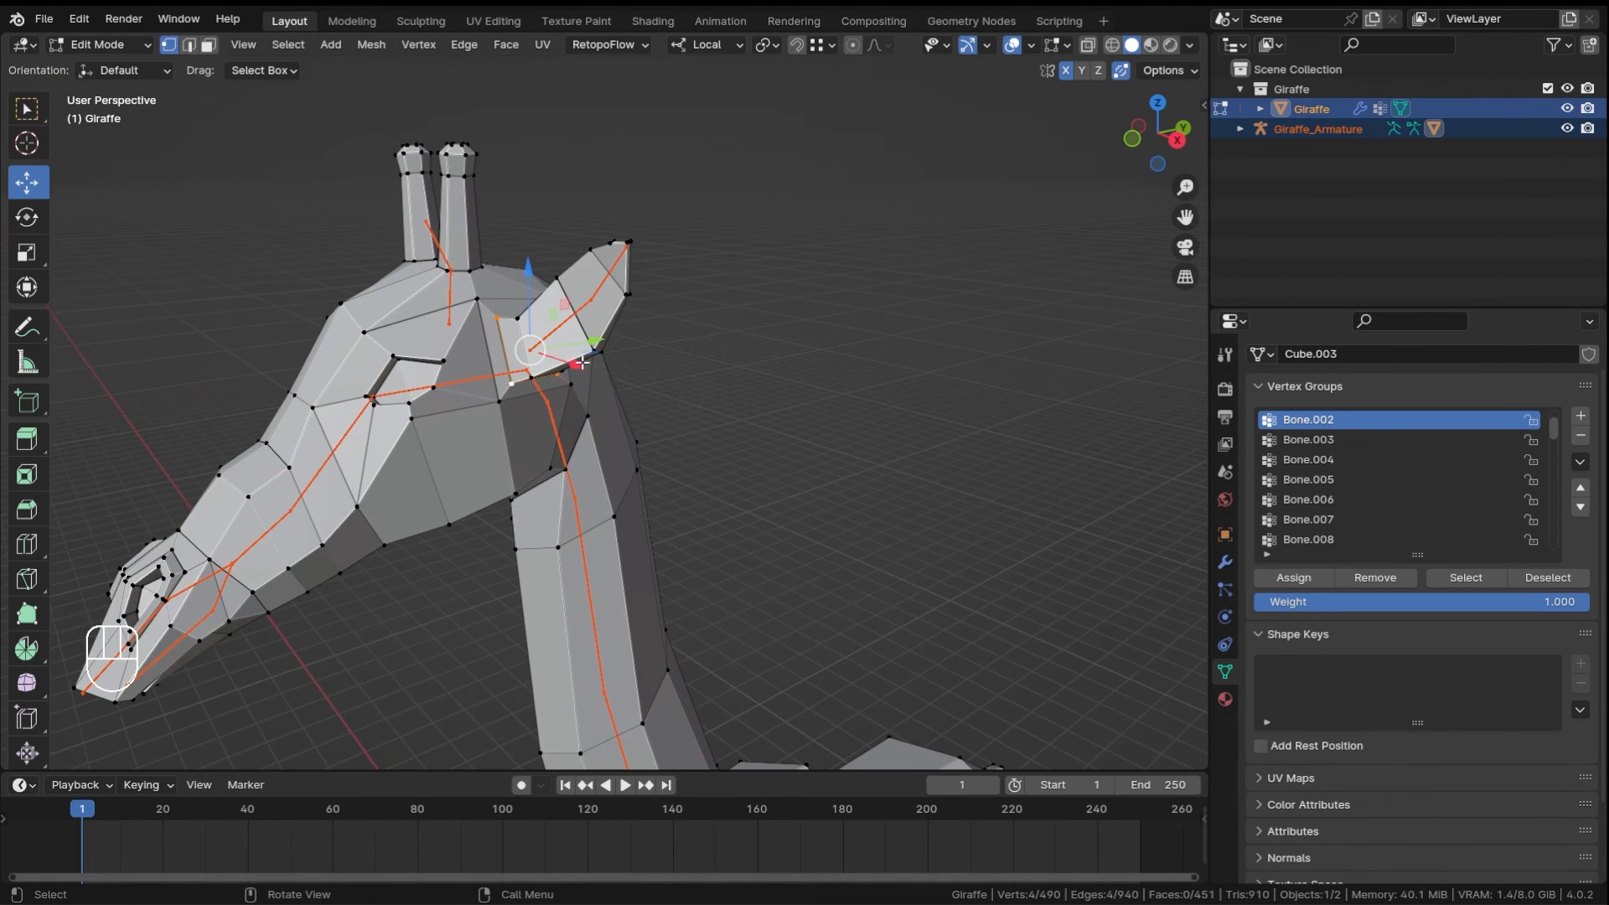
- Return the giraffe mesh to Object Mode and open the giraffe armature in Edit Mode
key("ctrl+Tab")
left_click(501, 274)
left_click(811, 436)
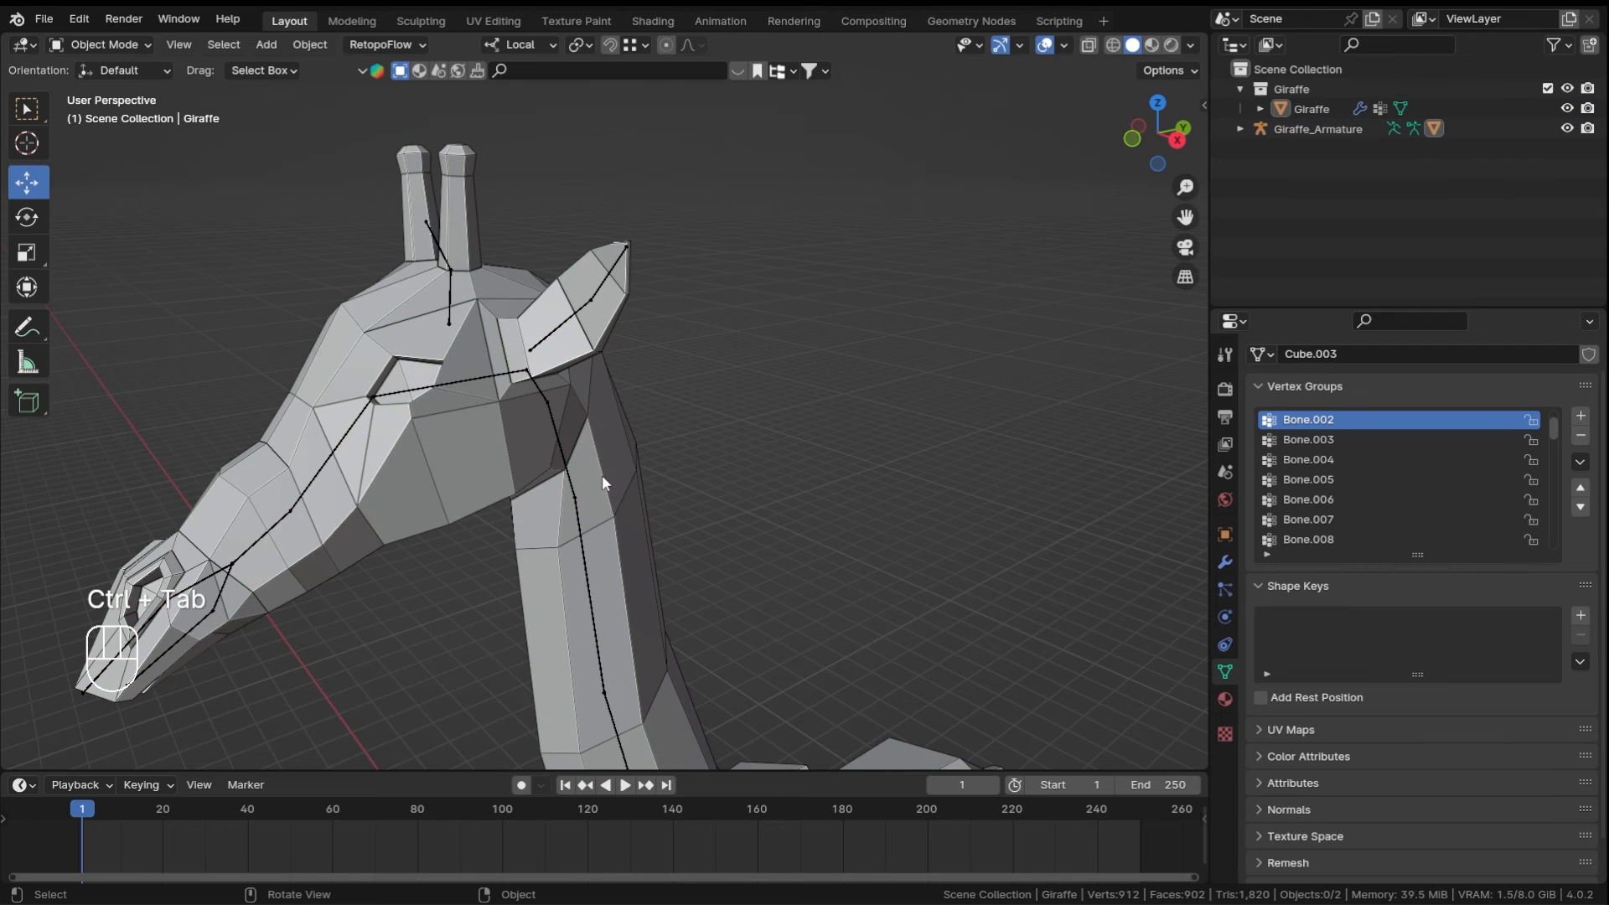
left_click(575, 511)
key("Tab")
- Parent the base bones of both ears to Bone.007 at the top of the neck with Keep Offset, and save the file
middle_click_drag(576, 511, 545, 345, "ctrl")
left_click(233, 269, "shift")
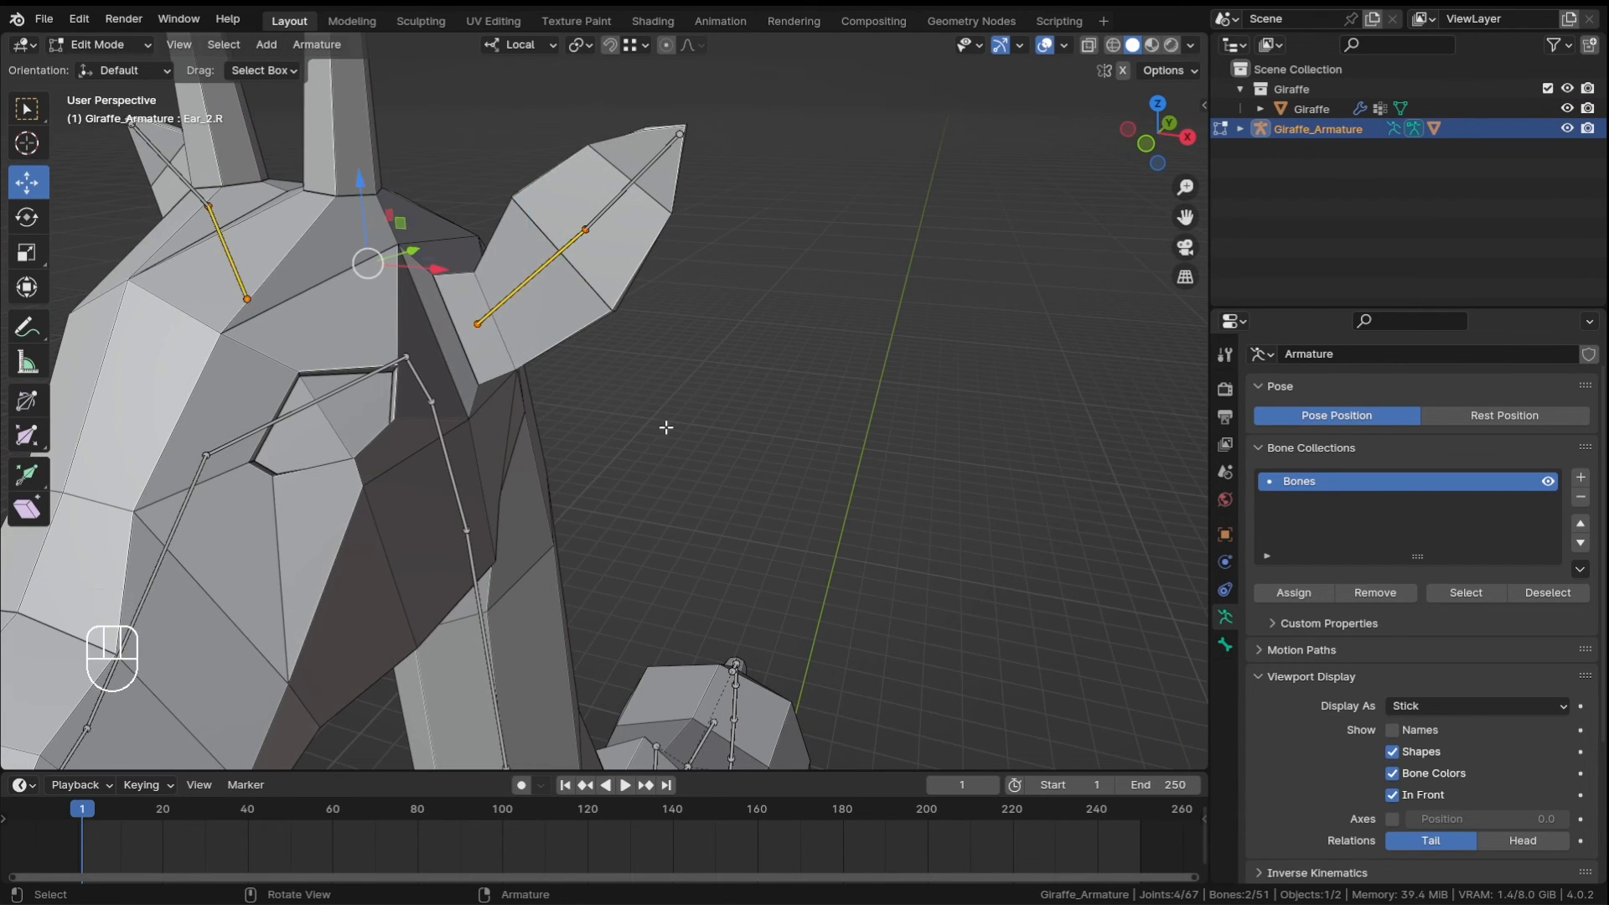
middle_click_drag(664, 428, 593, 486)
left_click(622, 463, "shift")
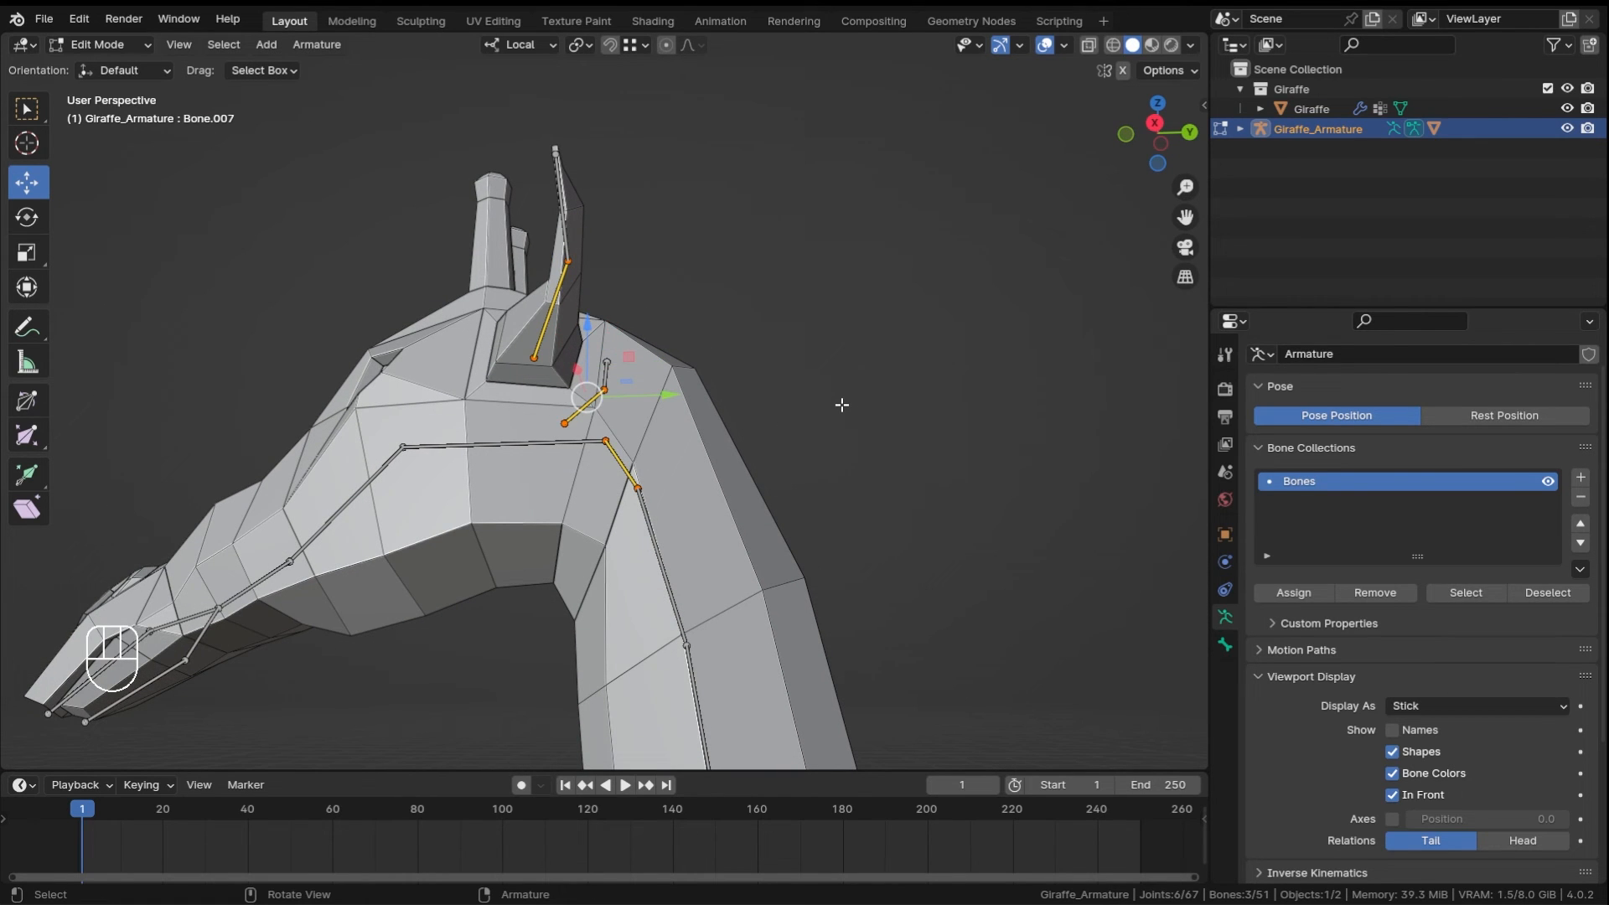
key("ctrl")
key("ctrl+p")
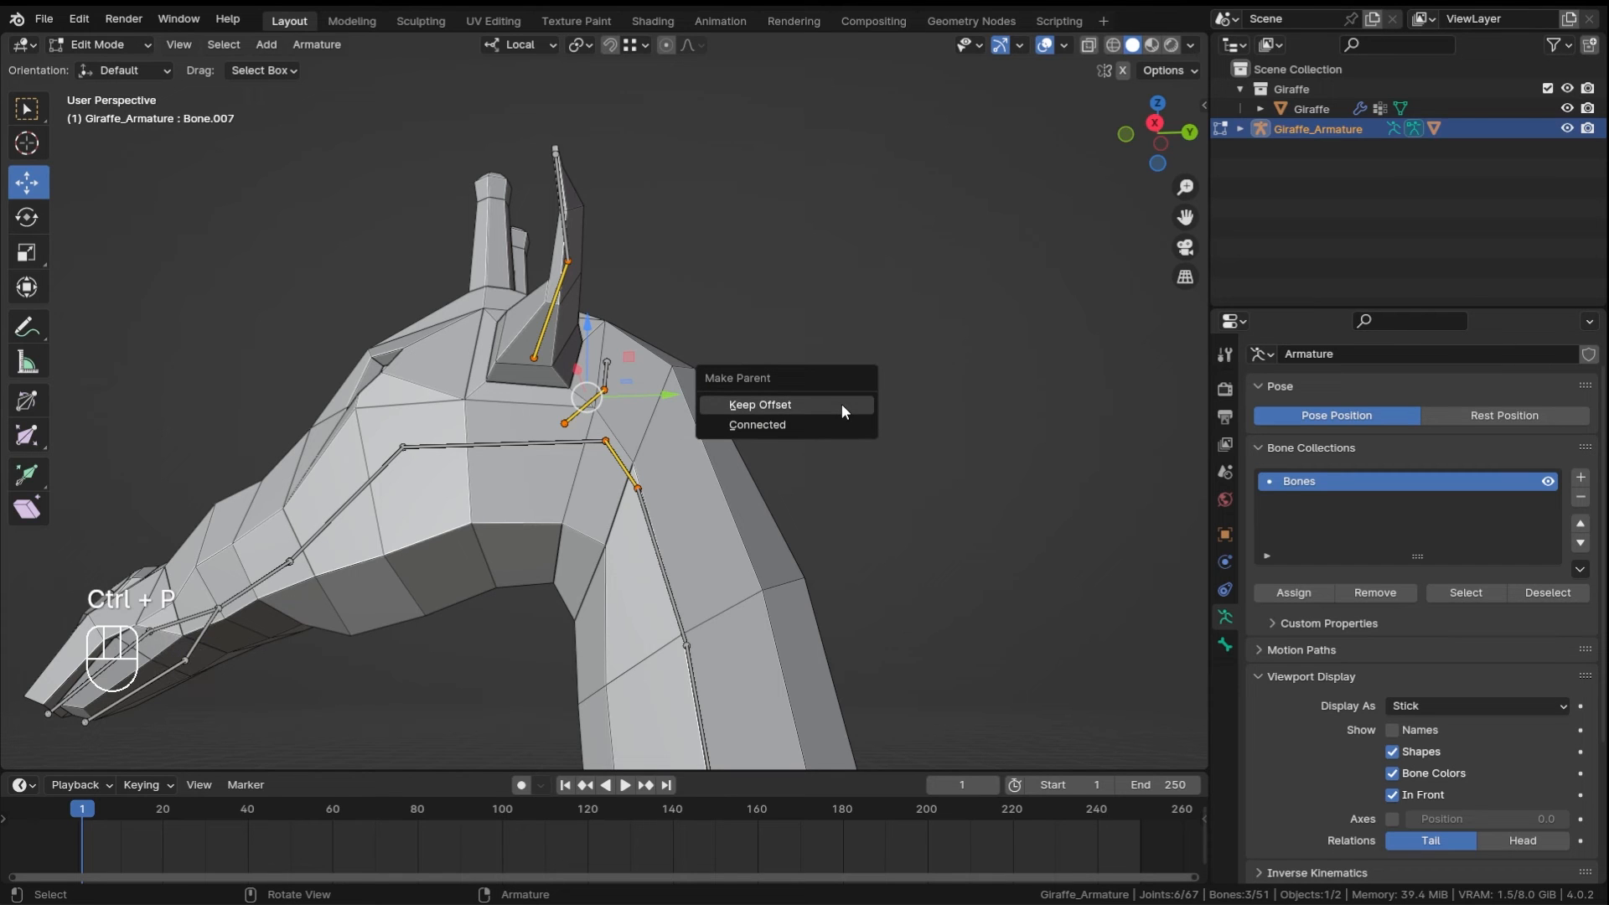
left_click(841, 404)
key("ctrl+s")
- Switch the armature to Pose Mode and check that the ears follow a free trial rotation of the neck bone Bone.006, cancelling it
middle_click_drag(613, 228, 697, 419, "ctrl")
key("ctrl+Tab")
left_click(627, 495)
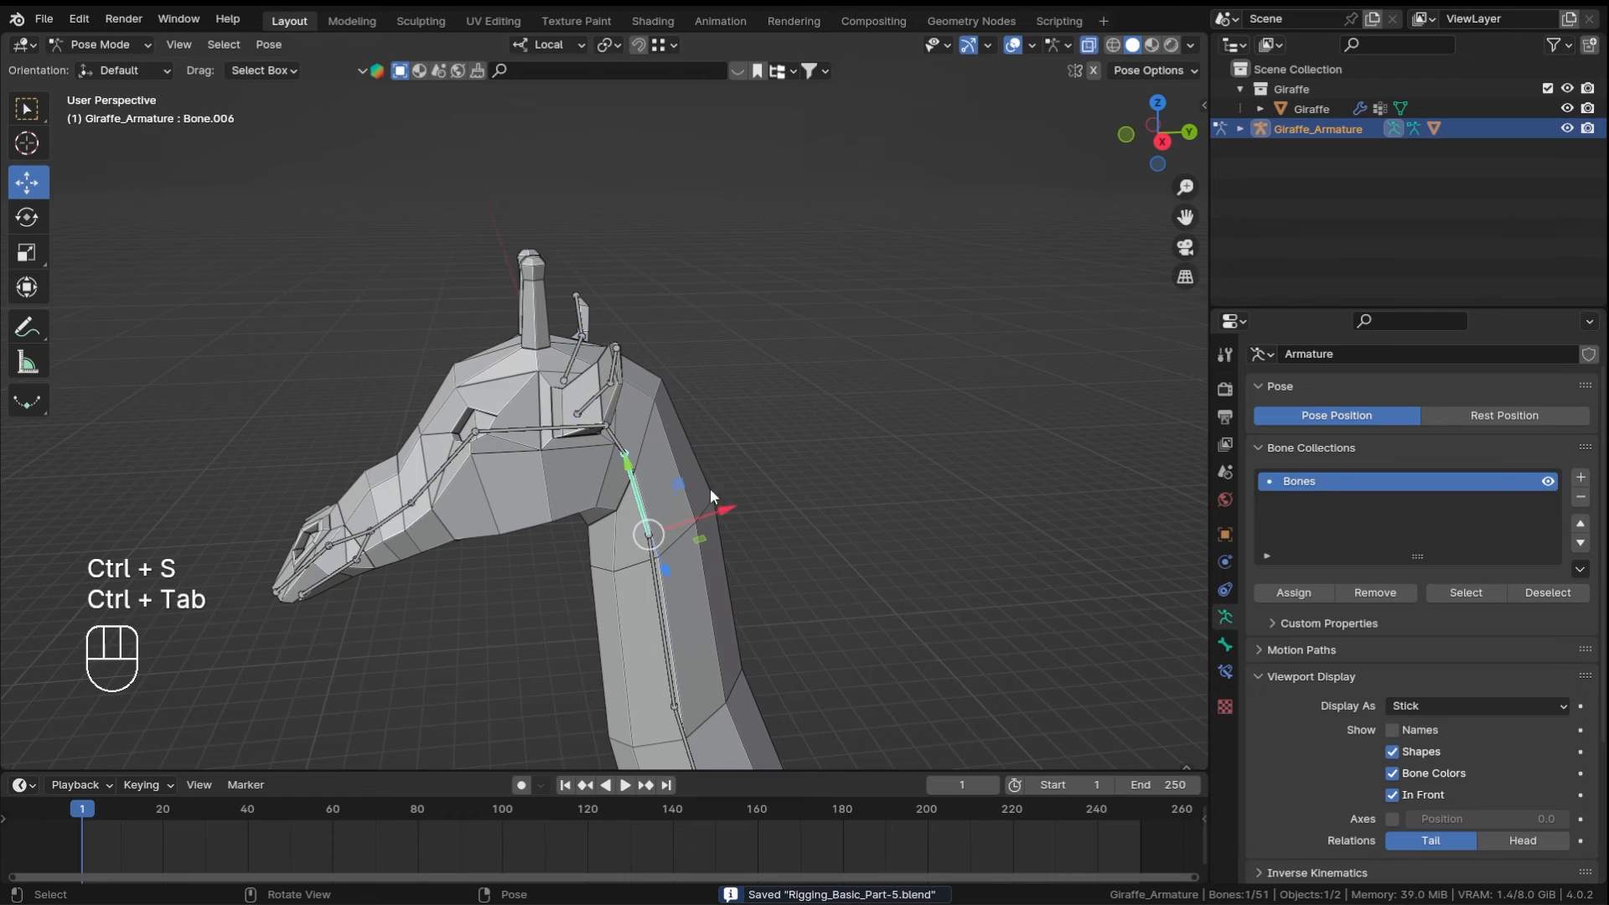
middle_click_drag(711, 496, 760, 458)
key("r")
key("r")
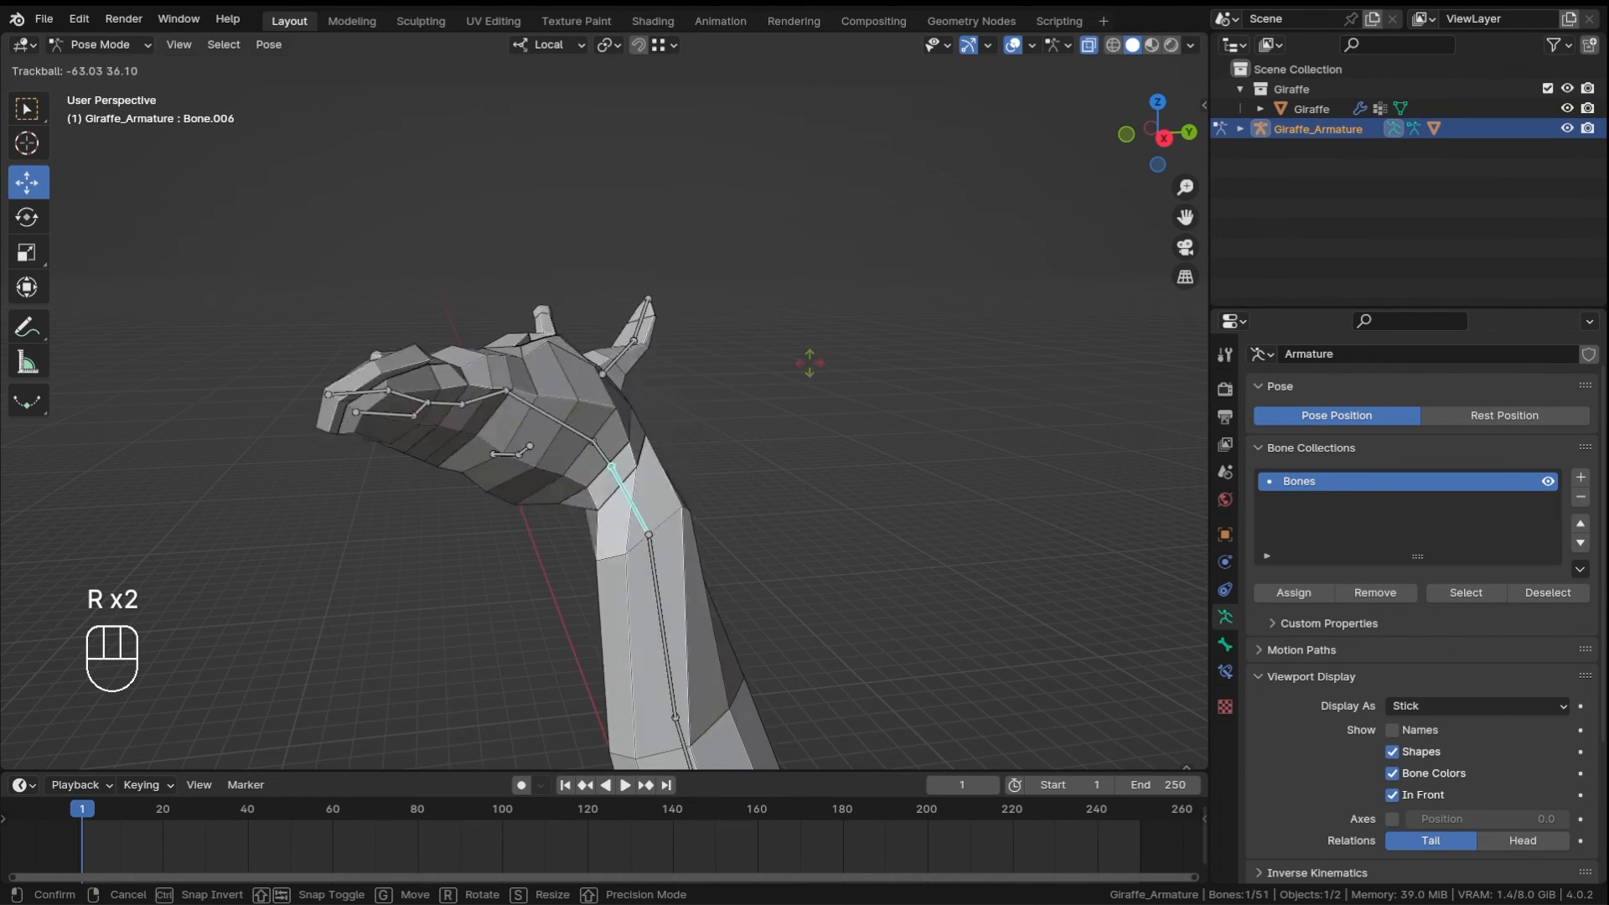
key("r")
left_click(866, 593)
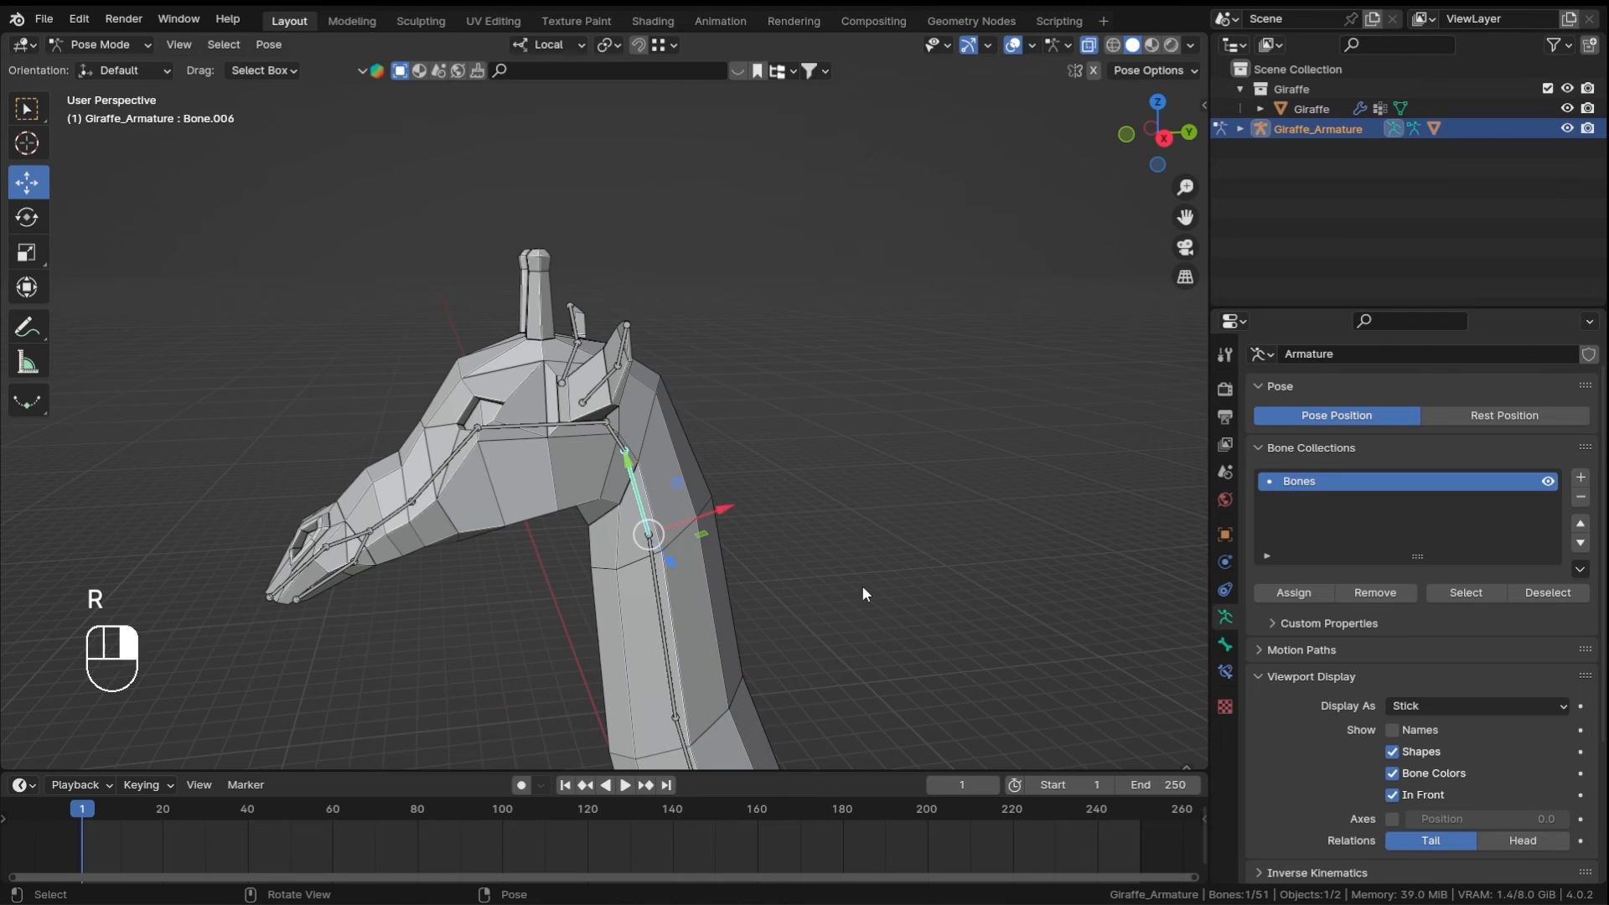
- Select the ear bone Ear_2.L and test the ear's deformation with a free trial rotation
scroll(681, 387, "down", 1)
middle_click_drag(681, 434, 748, 467)
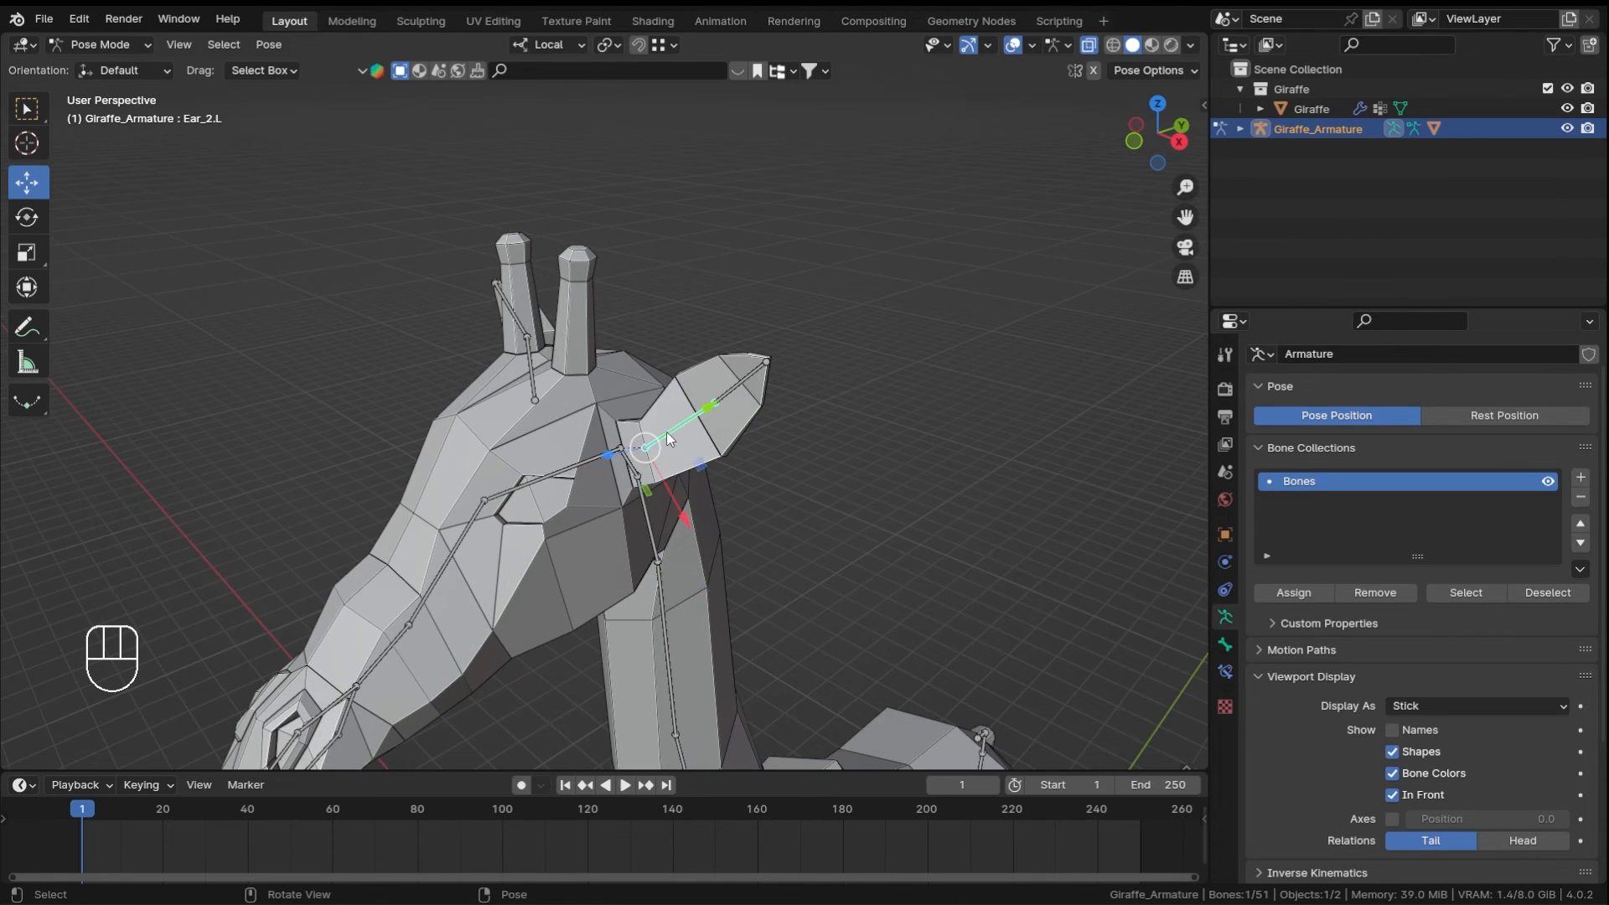
middle_click_drag(666, 430, 799, 443)
key("r")
key("r")
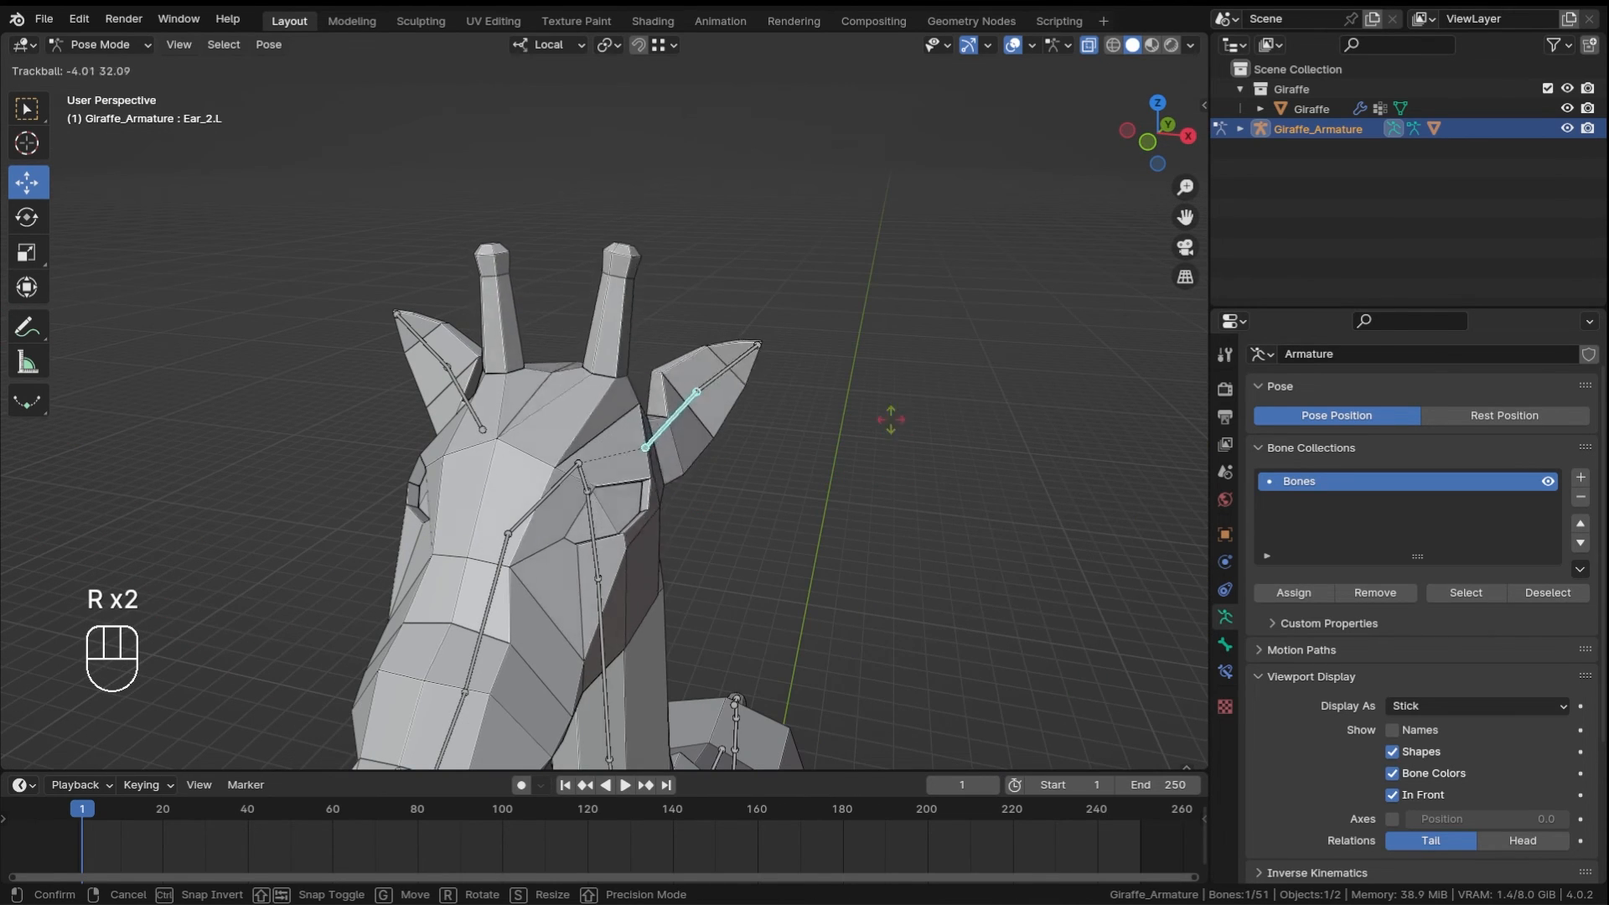
left_click(857, 434)
- Examine both ears from the front and side, and repeat the free trial rotation of Ear_2.L
middle_click_drag(848, 424, 781, 419)
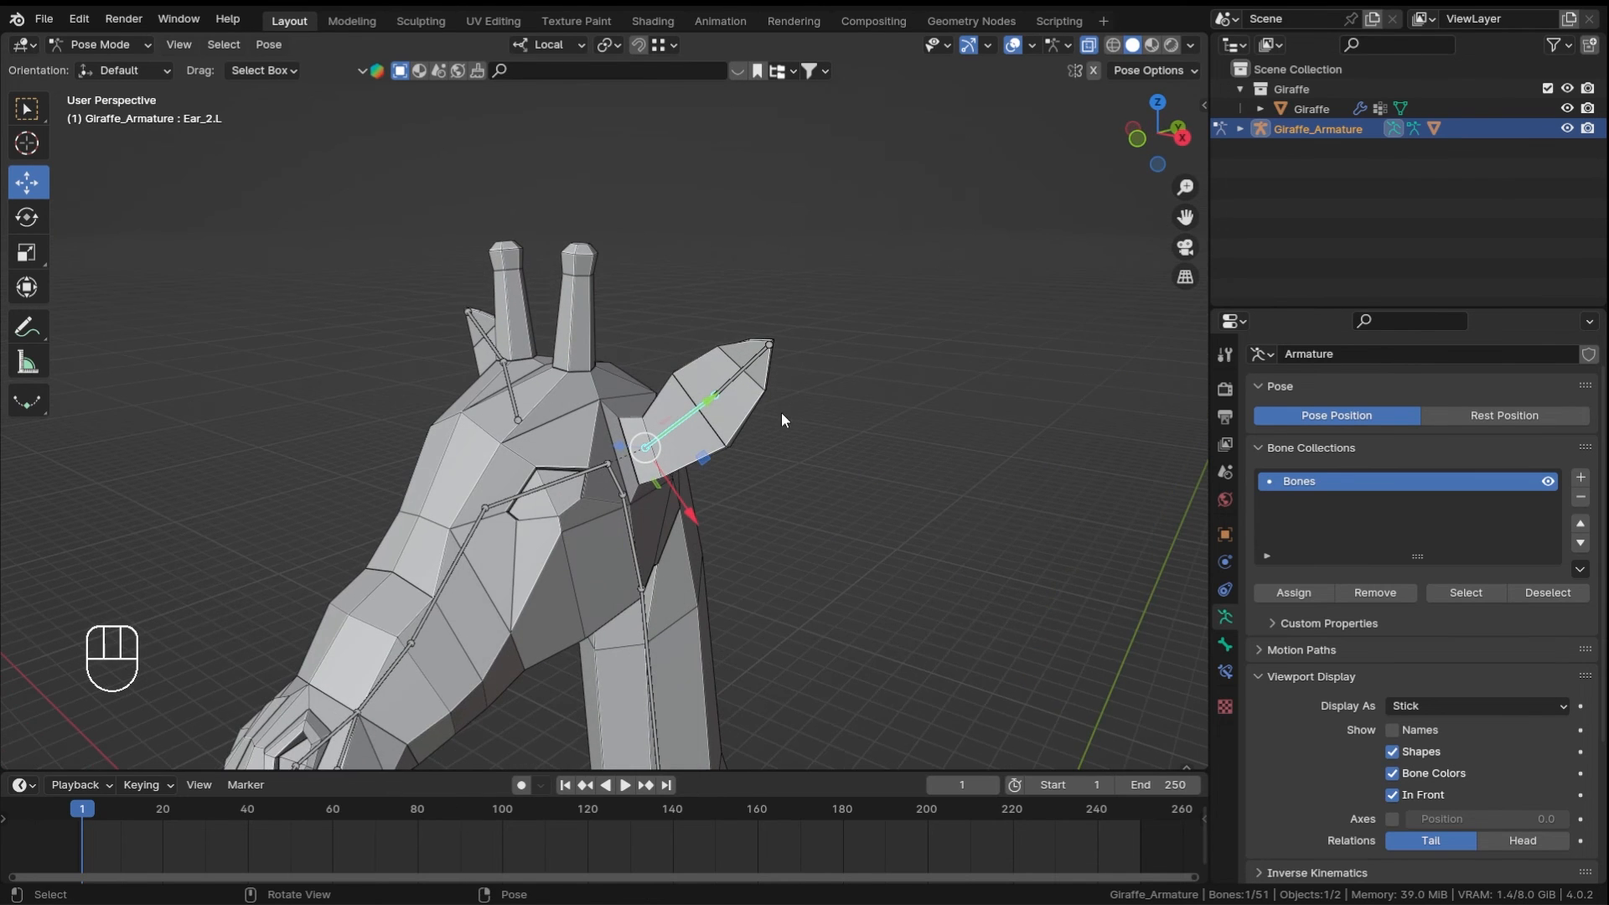
middle_click_drag(535, 388, 637, 357)
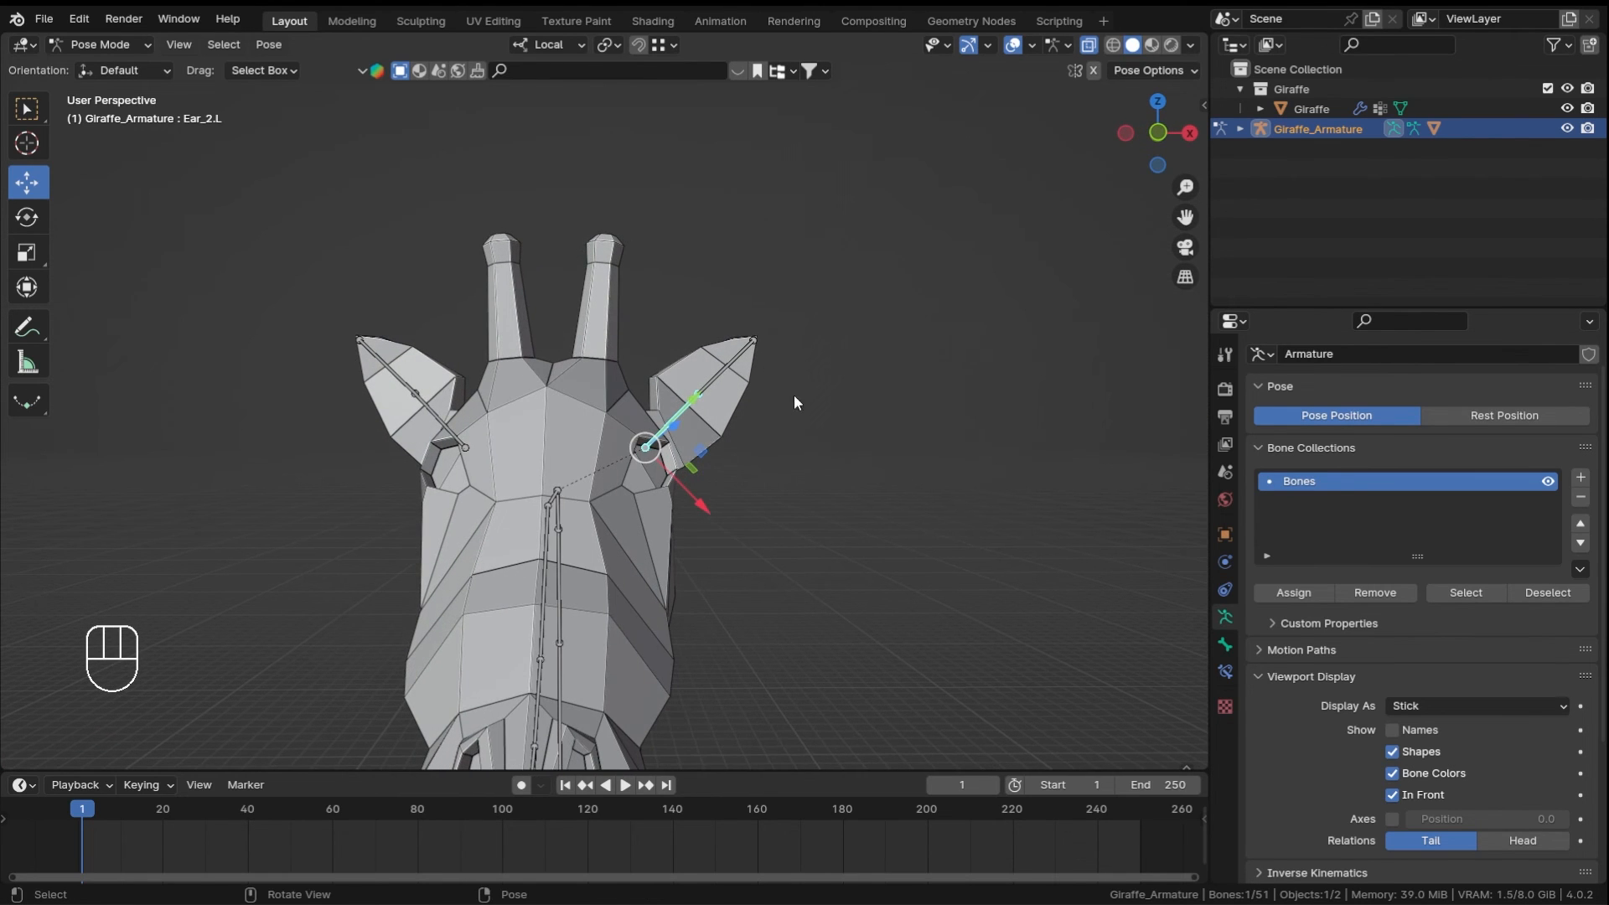
middle_click_drag(795, 402, 602, 409)
key("r")
key("r")
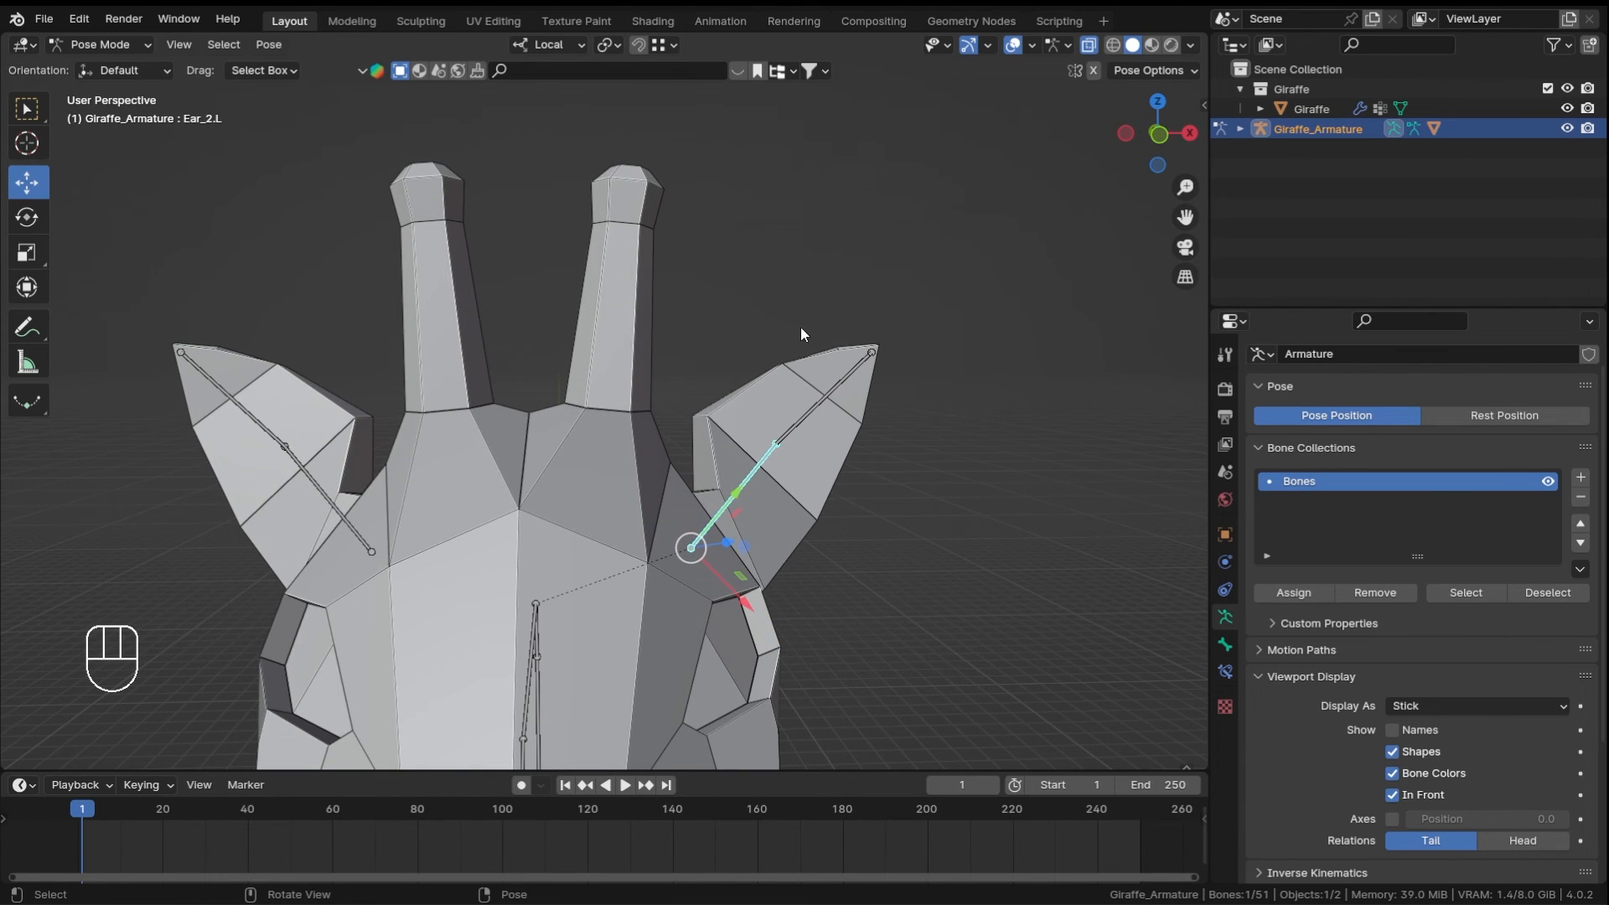
- Select the giraffe armature together with the giraffe mesh and switch the mesh to Weight Paint mode
middle_click_drag(801, 327, 772, 399)
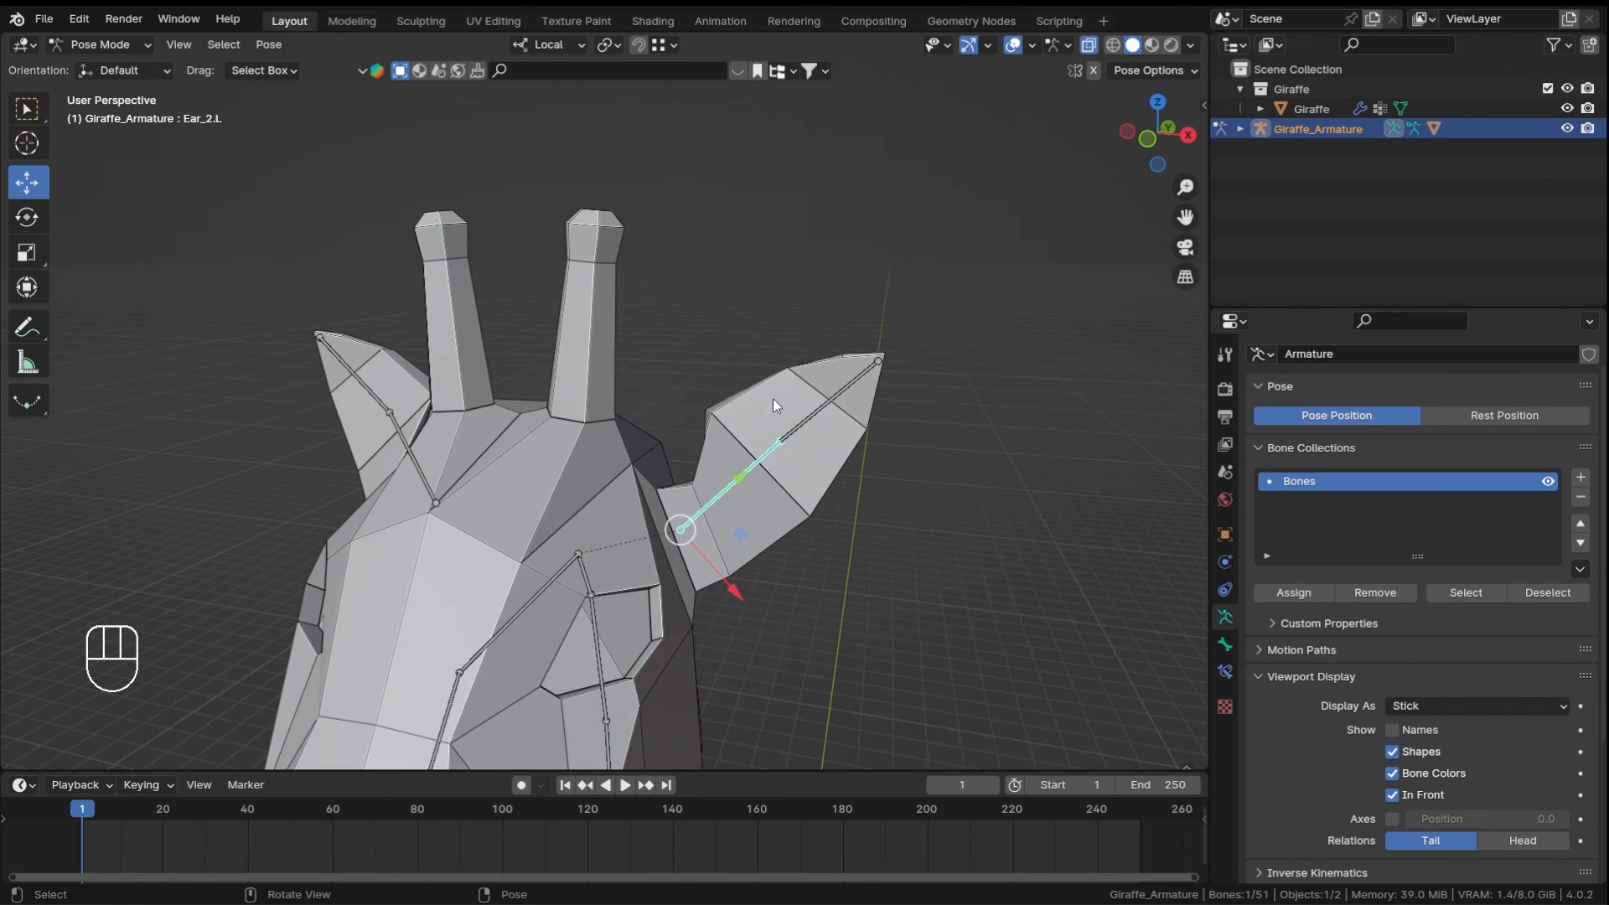
middle_click_drag(799, 308, 736, 505)
middle_click_drag(774, 410, 694, 429)
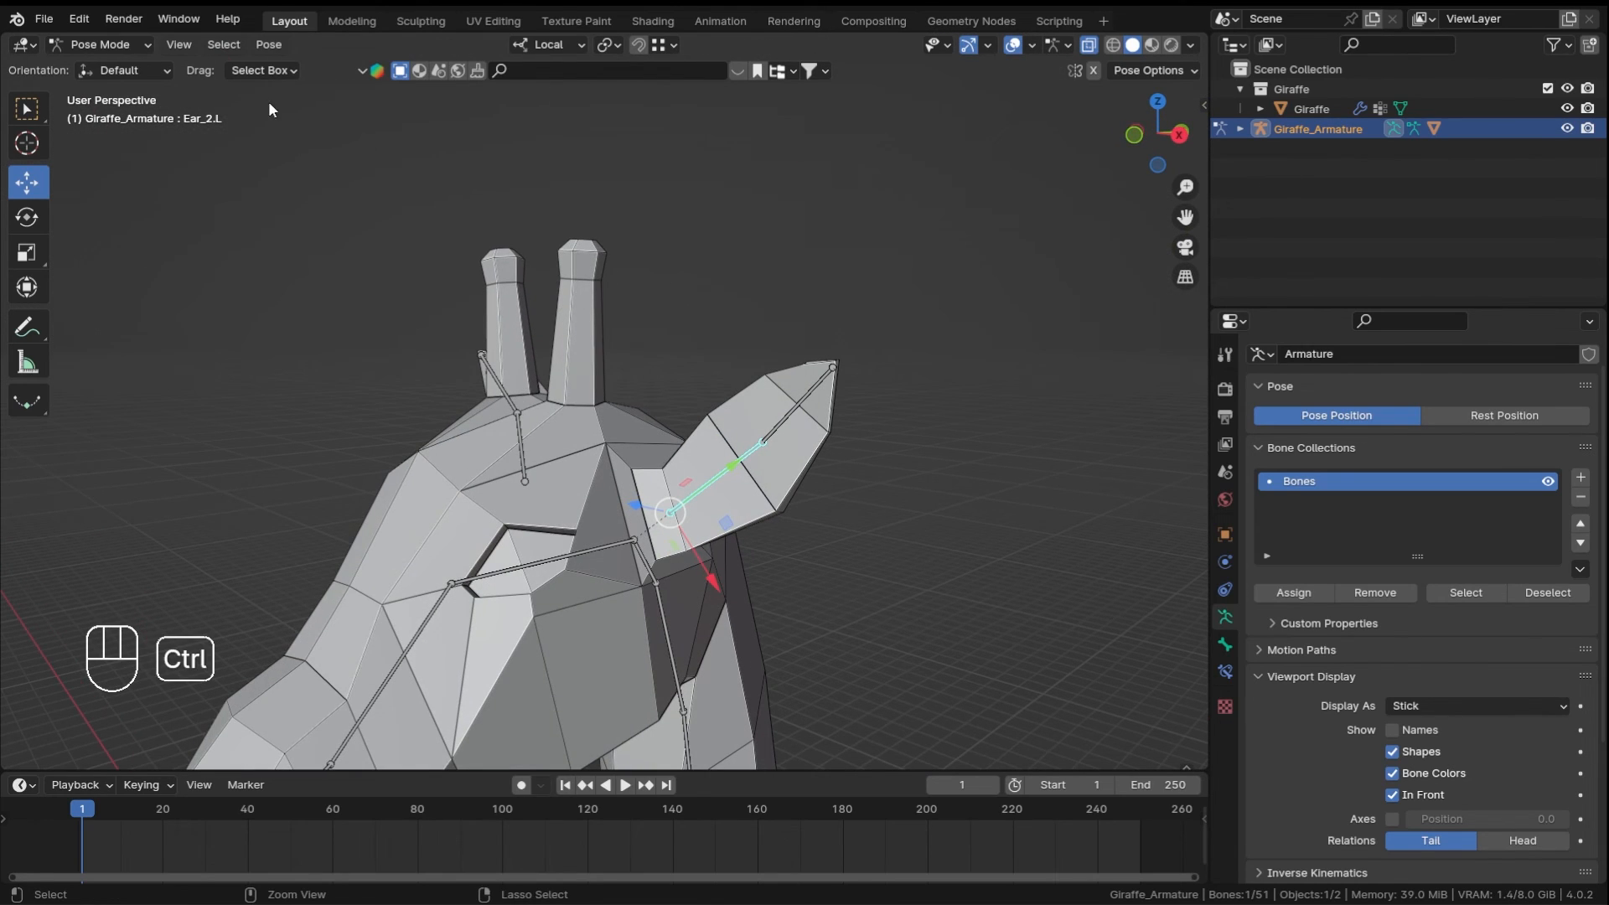
key("ctrl+Tab")
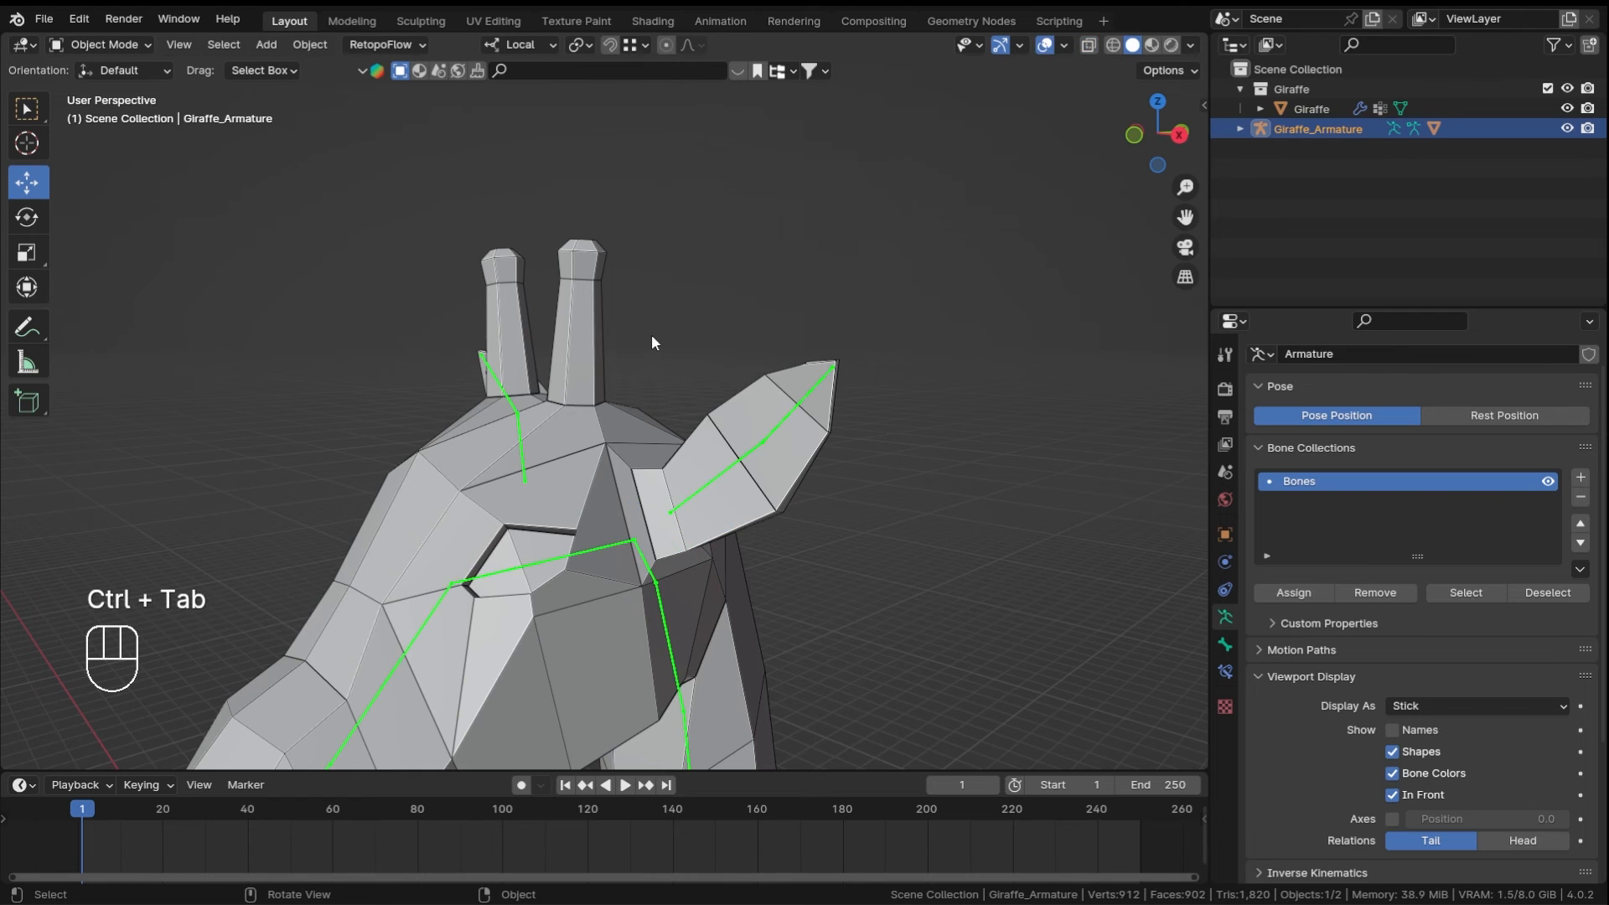
left_click(547, 304)
left_click(741, 459)
left_click(578, 328, "shift")
left_click(146, 47)
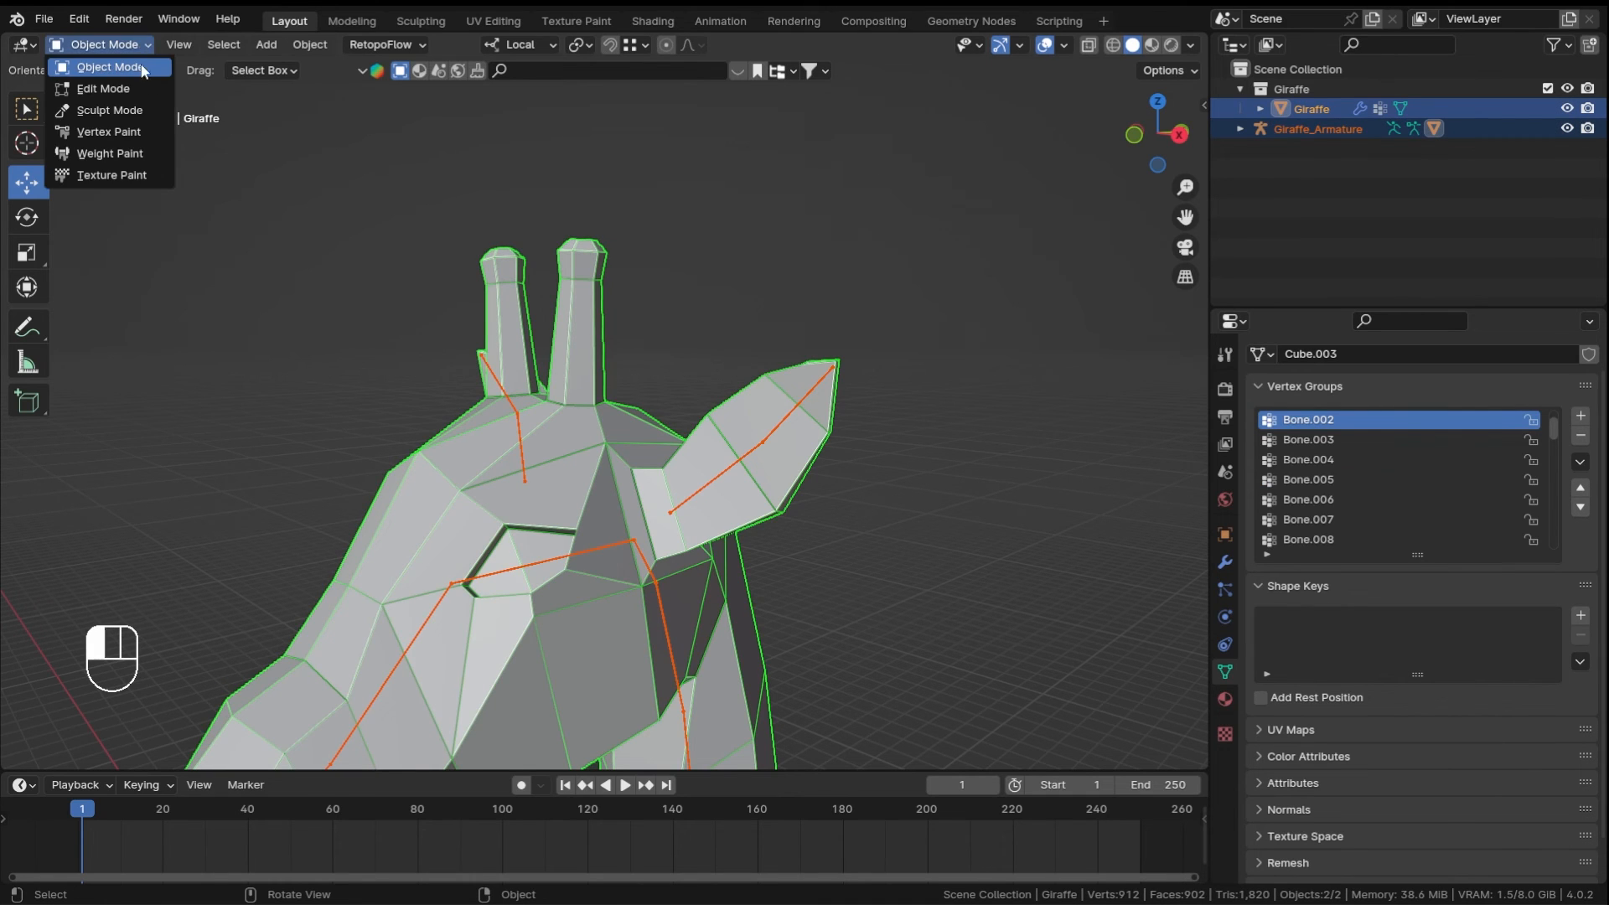
left_click(141, 154)
- Show the weights of Ear_2.L and set the Draw brush to a radius of 68 px and a weight of 0
scroll(713, 503, "up", 1)
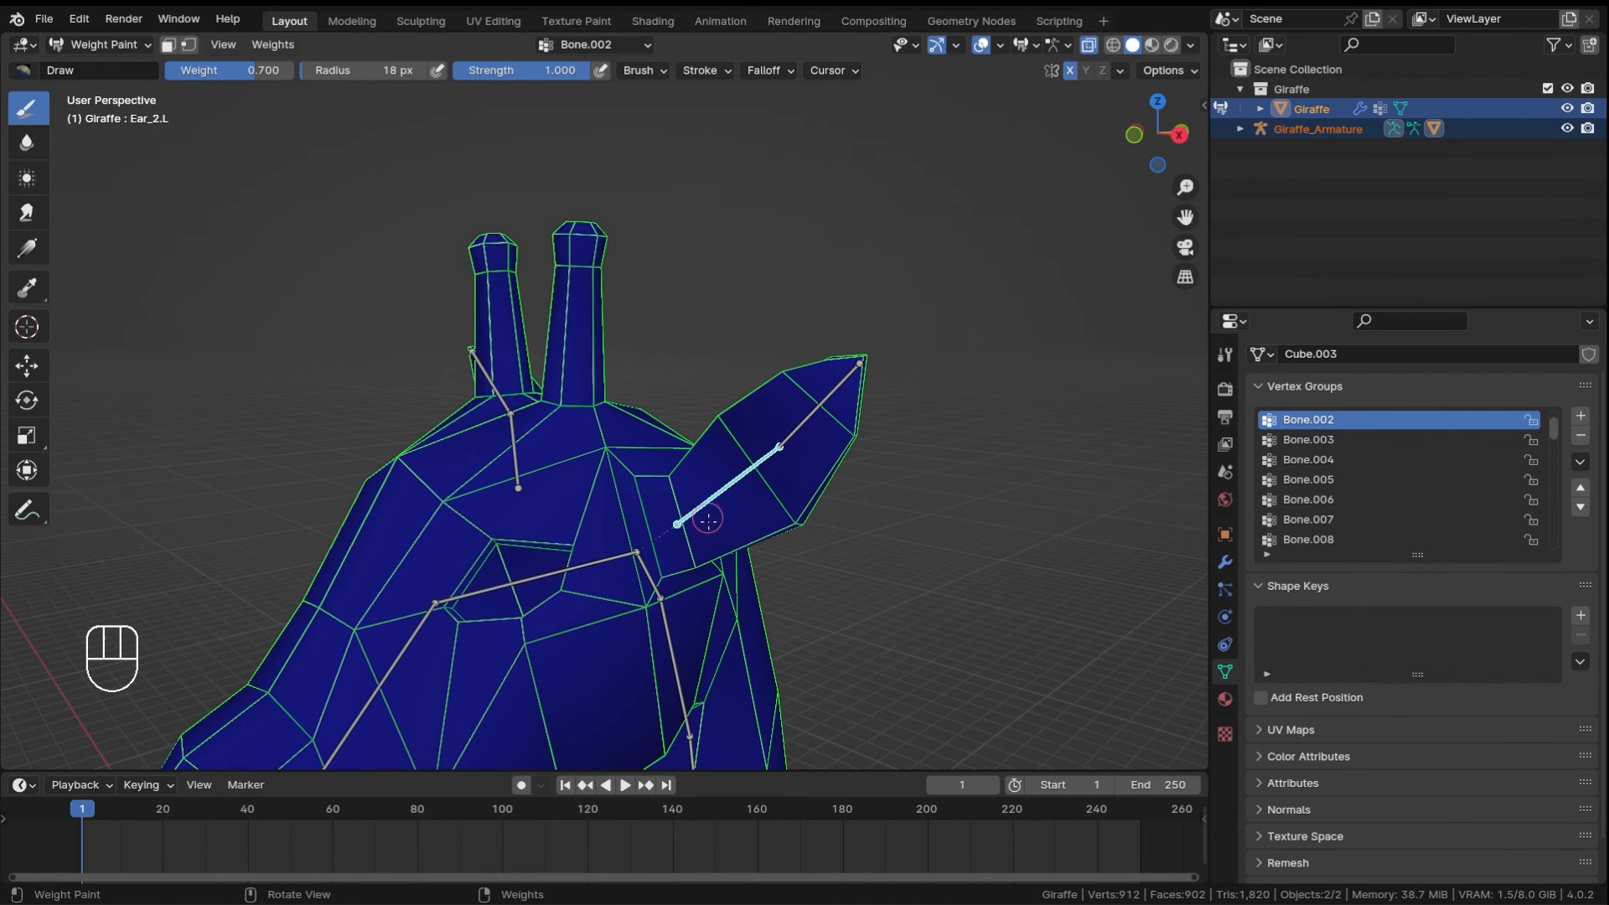
left_click(715, 494, "alt")
middle_click_drag(715, 495, 631, 322)
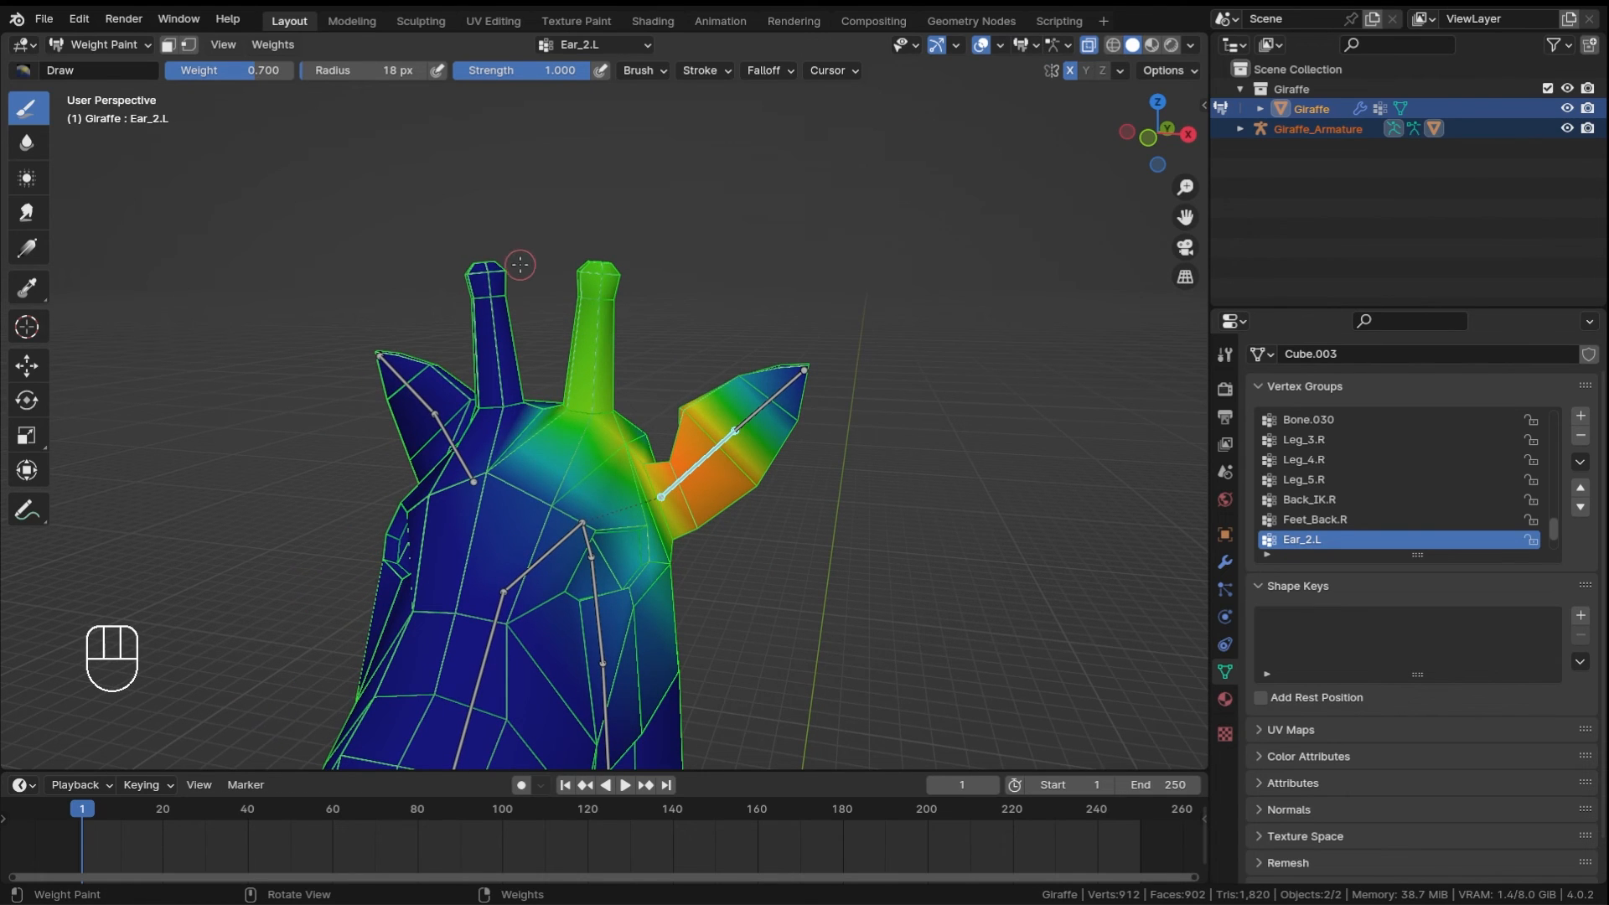
key("f")
left_click(561, 267)
left_click(600, 285)
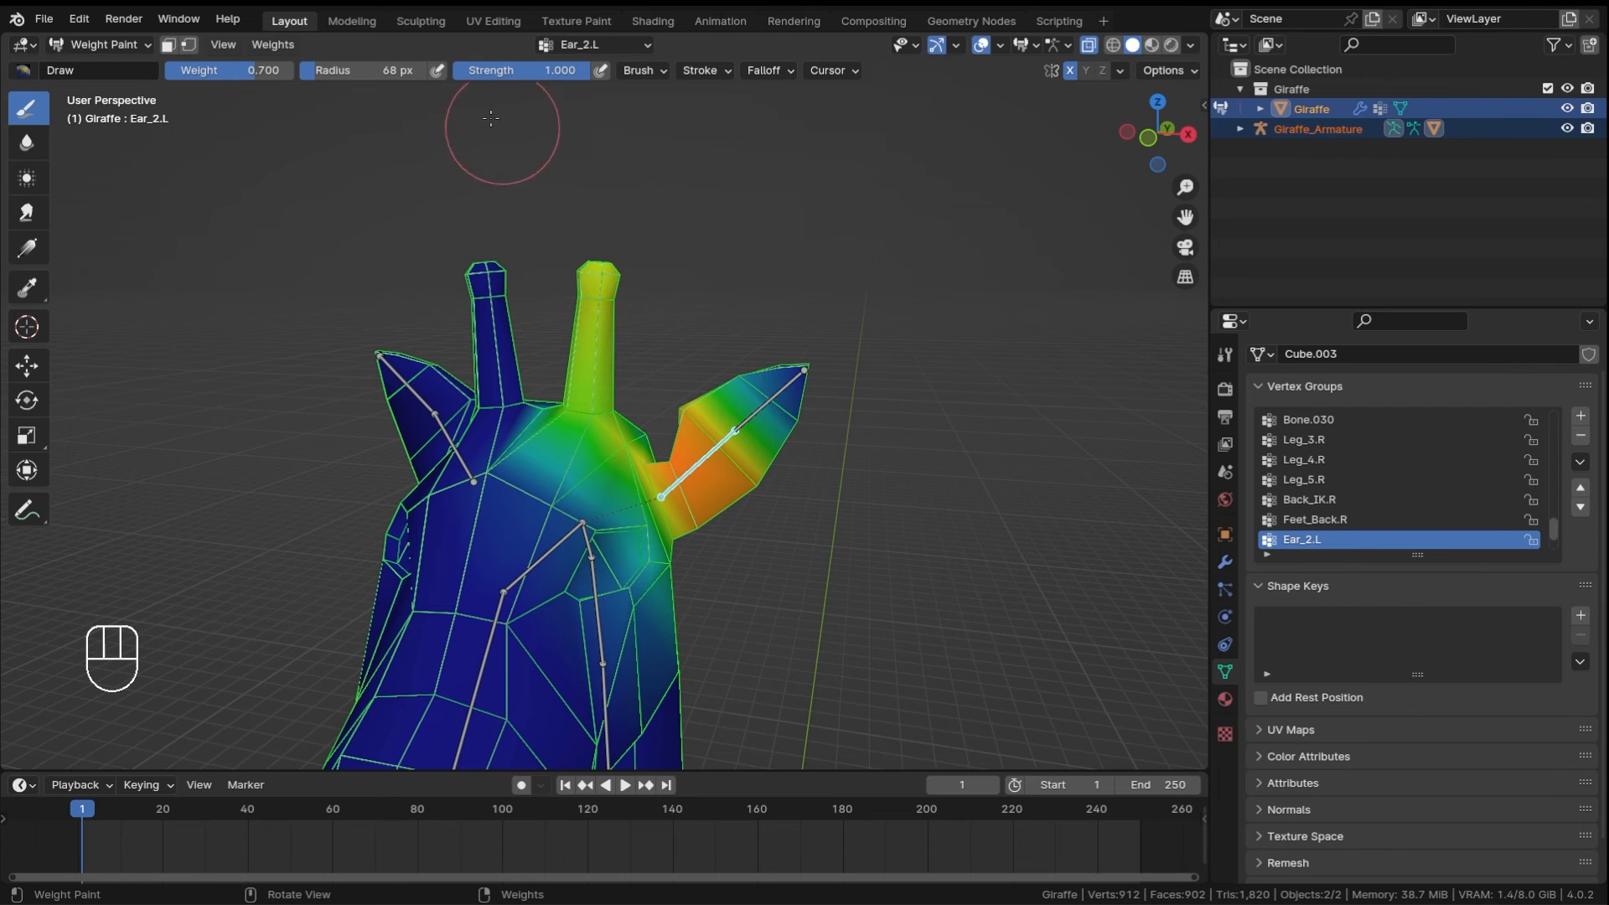
middle_click_drag(671, 211, 635, 244)
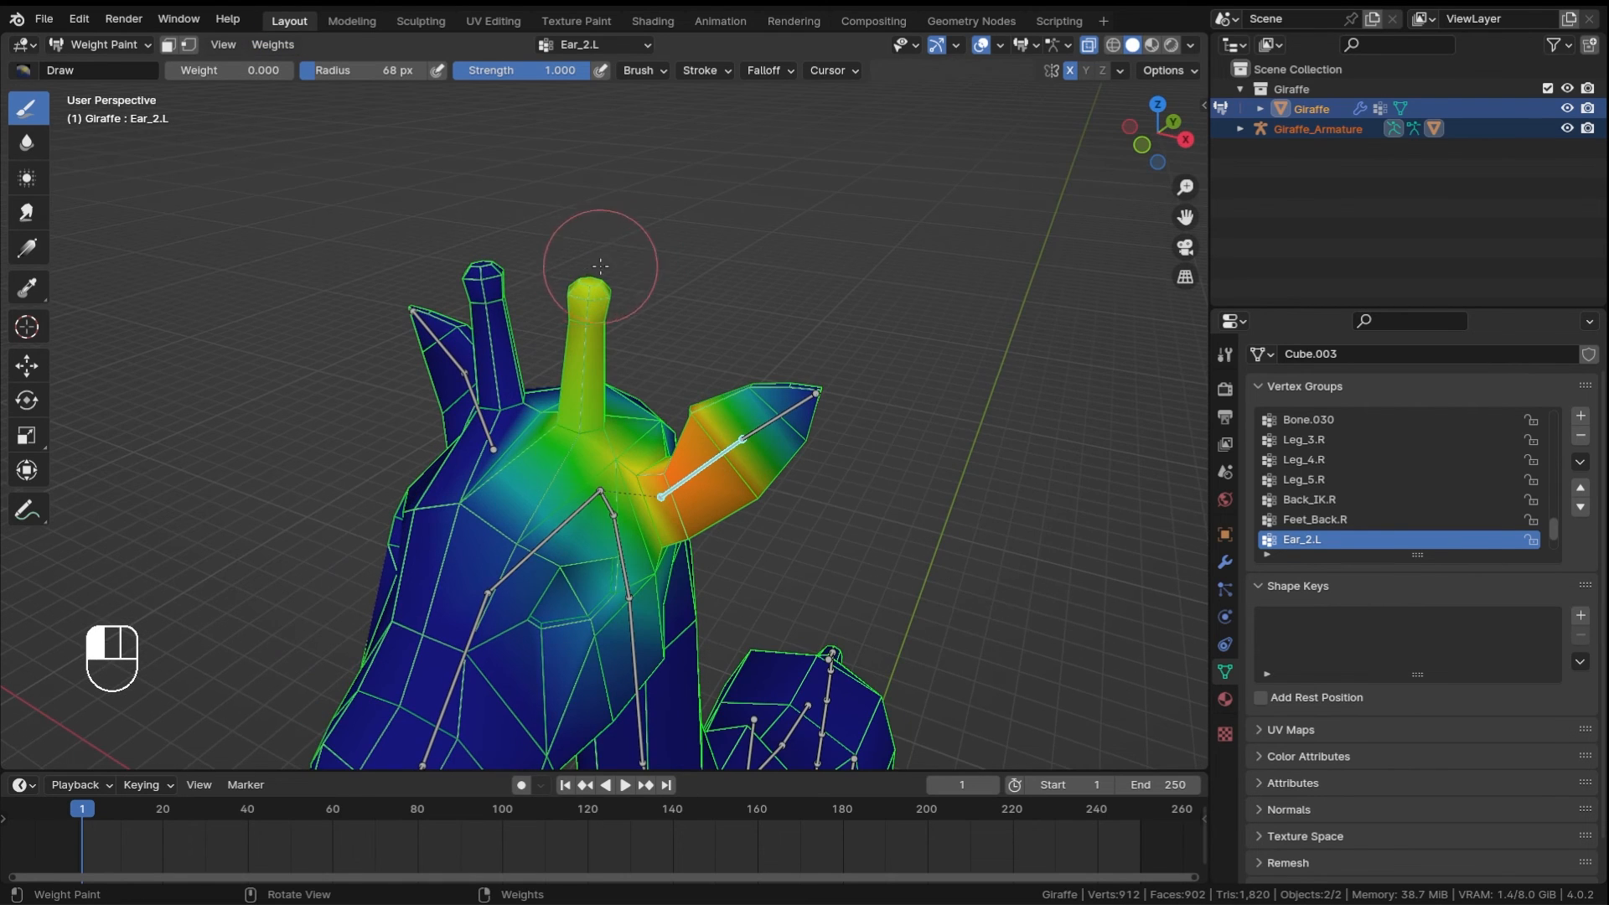
- Erase the Ear_2.L influence from the giraffe's left horn and forehead
left_click_drag(600, 266, 574, 293)
left_click_drag(506, 442, 532, 515)
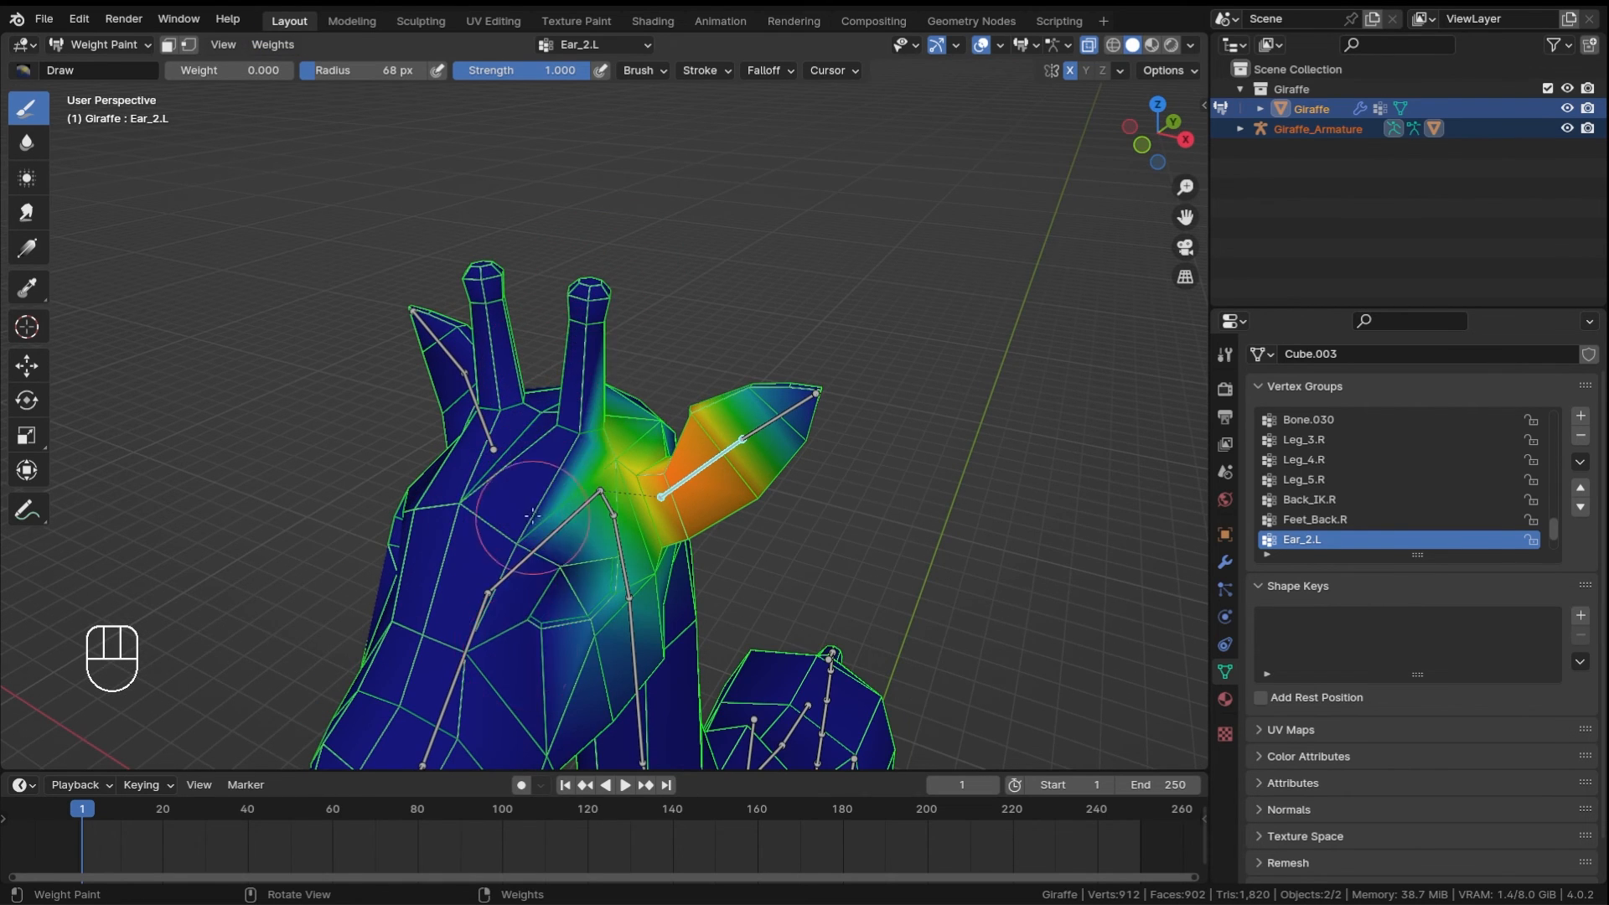
middle_click_drag(734, 600, 594, 536)
mouse_move(590, 548)
middle_mouse_down("ctrl")
mouse_move(572, 511)
mouse_move(579, 578)
middle_mouse_up("ctrl")
left_click_drag(574, 566, 418, 378)
- Erase the Ear_2.L influence from the back of the head and the area around the base of the left ear
mouse_move(388, 459)
middle_mouse_down()
mouse_move(442, 371)
mouse_move(605, 302)
mouse_move(652, 211)
middle_mouse_up()
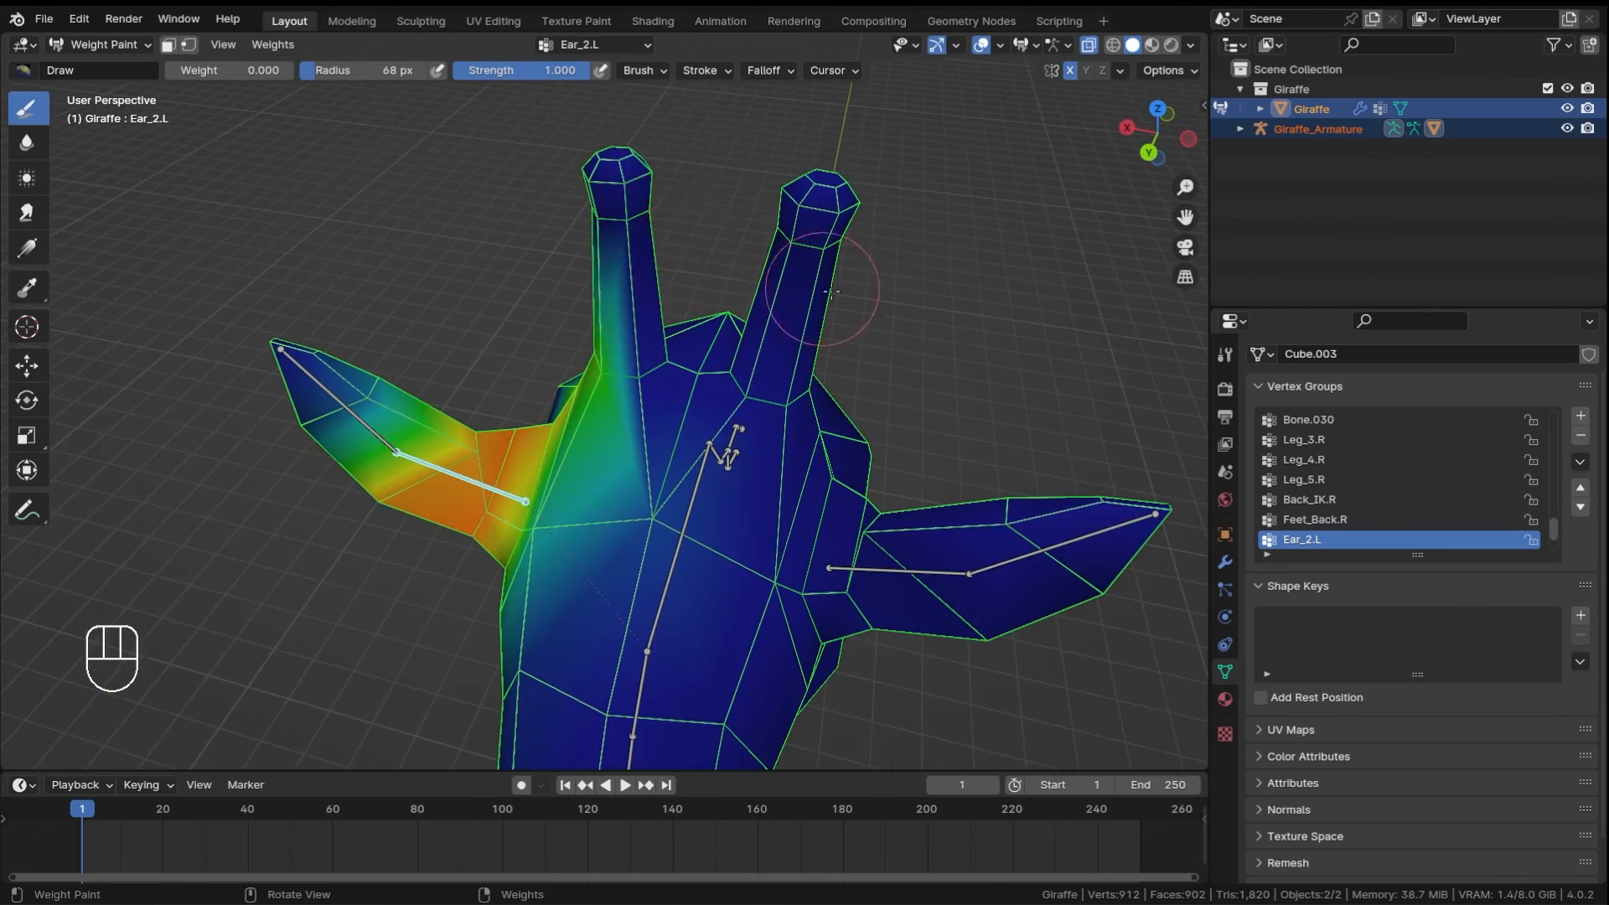
middle_click_drag(831, 291, 694, 202)
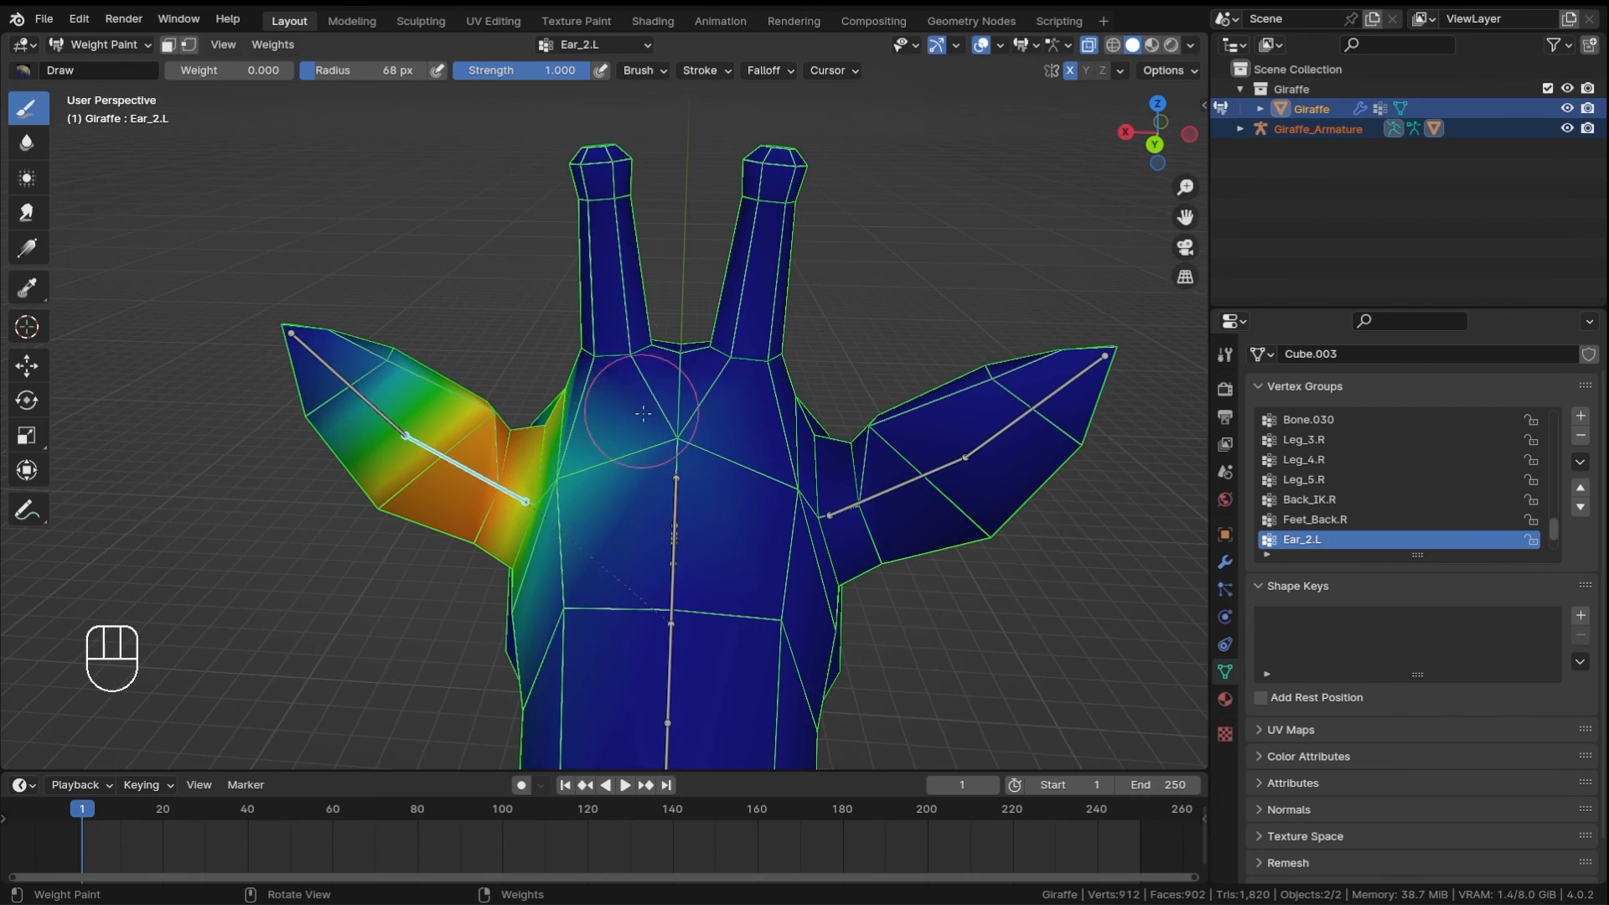
left_click_drag(643, 413, 659, 529)
mouse_move(662, 695)
middle_mouse_down()
mouse_move(779, 469)
mouse_move(838, 490)
middle_mouse_up()
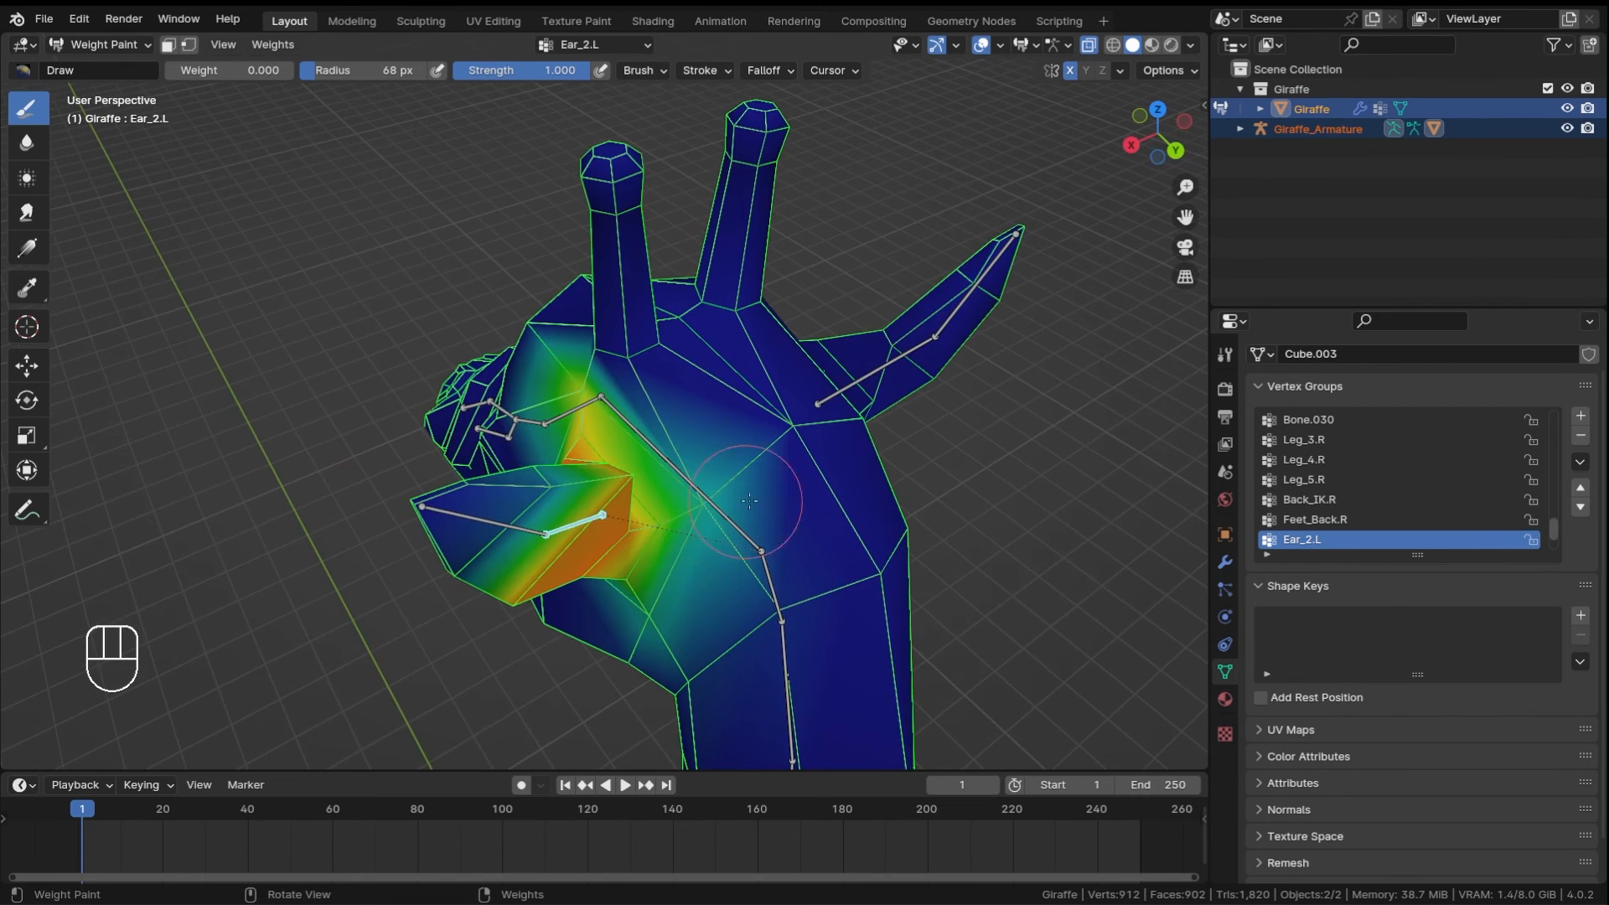
scroll(750, 496, "up", 2)
left_click(797, 576)
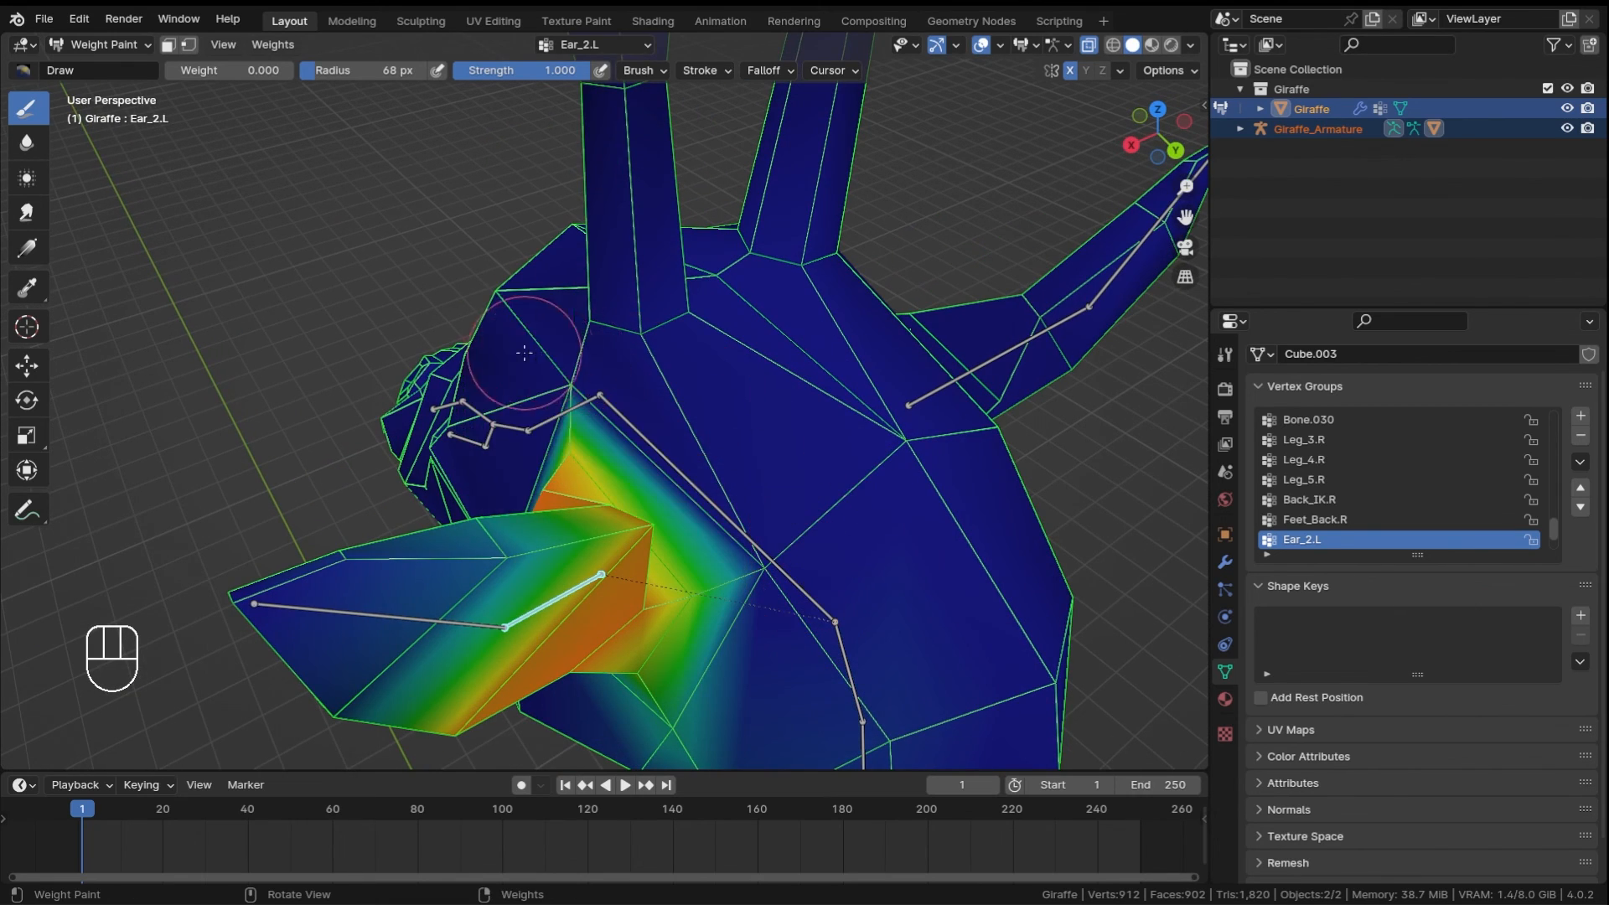
mouse_move(697, 506)
middle_mouse_down()
mouse_move(761, 550)
mouse_move(624, 477)
middle_mouse_up()
mouse_move(624, 477)
left_mouse_down()
mouse_move(682, 606)
mouse_move(520, 737)
left_mouse_up()
- Test the repainted left ear with two free trial rotations of Ear_2.L, cancelling each one
mouse_move(837, 305)
middle_mouse_down("ctrl")
mouse_move(814, 501)
mouse_move(889, 560)
mouse_move(804, 388)
mouse_move(751, 346)
middle_mouse_up("ctrl")
key("r")
key("r")
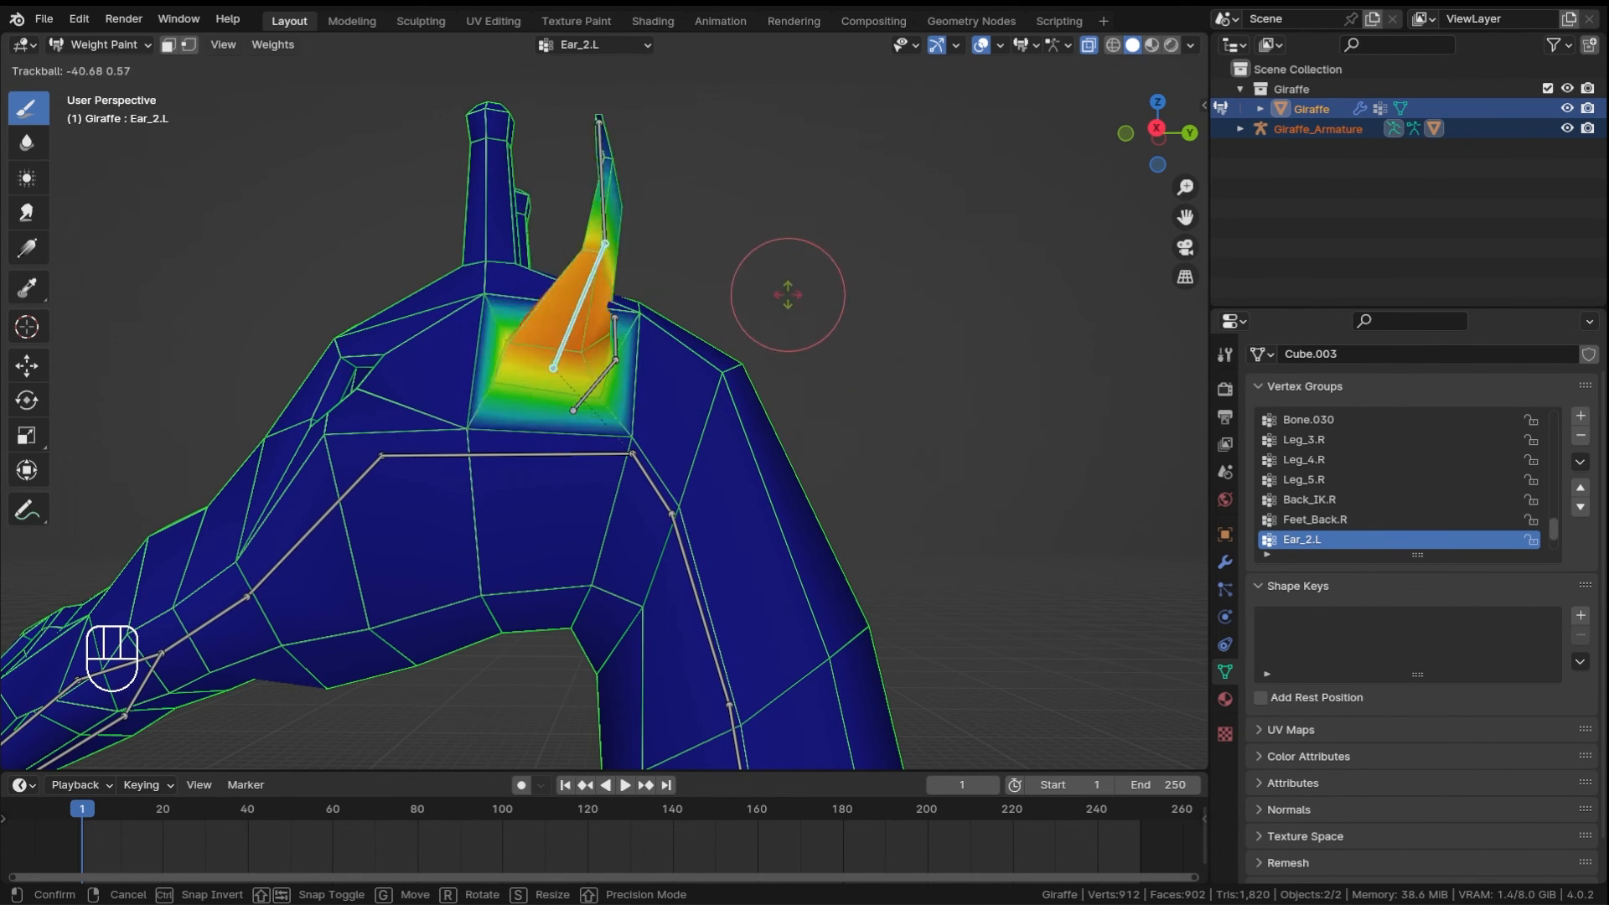
right_click(787, 295)
middle_click_drag(787, 295, 675, 303)
key("r")
key("r")
right_click(692, 345)
- Touch up the zero weight of Ear_2.L on the back of the head and repeat its free trial rotation
middle_click_drag(890, 251, 737, 288)
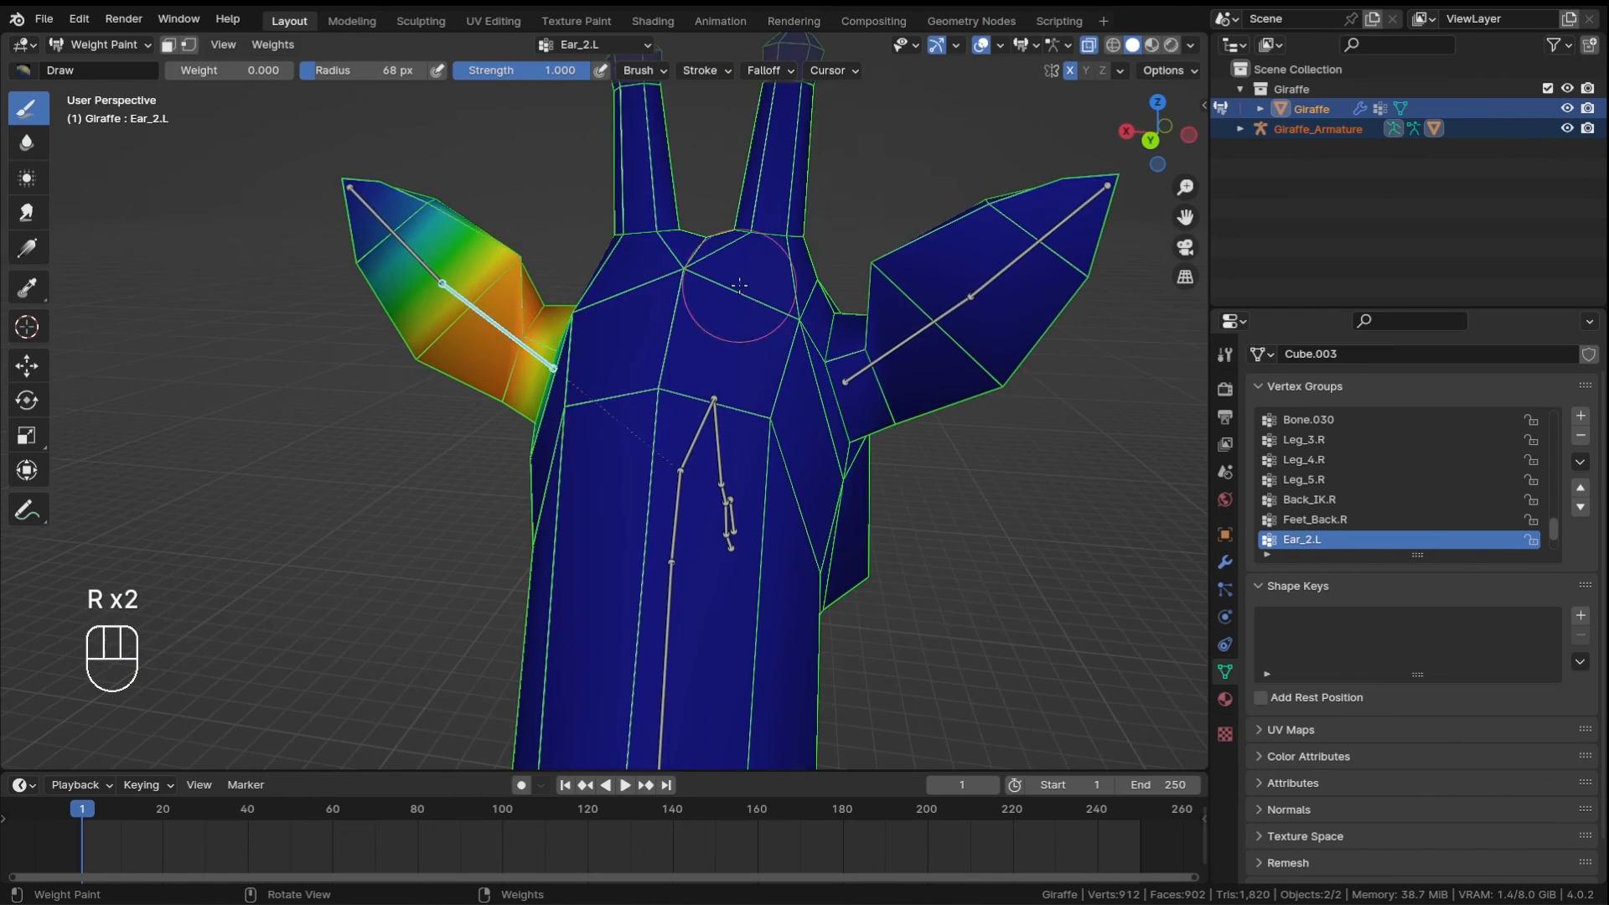
middle_click_drag(898, 209, 801, 484, "shift")
left_click(673, 327)
middle_click_drag(777, 374, 387, 279)
middle_click_drag(252, 348, 673, 360)
key("r")
key("r")
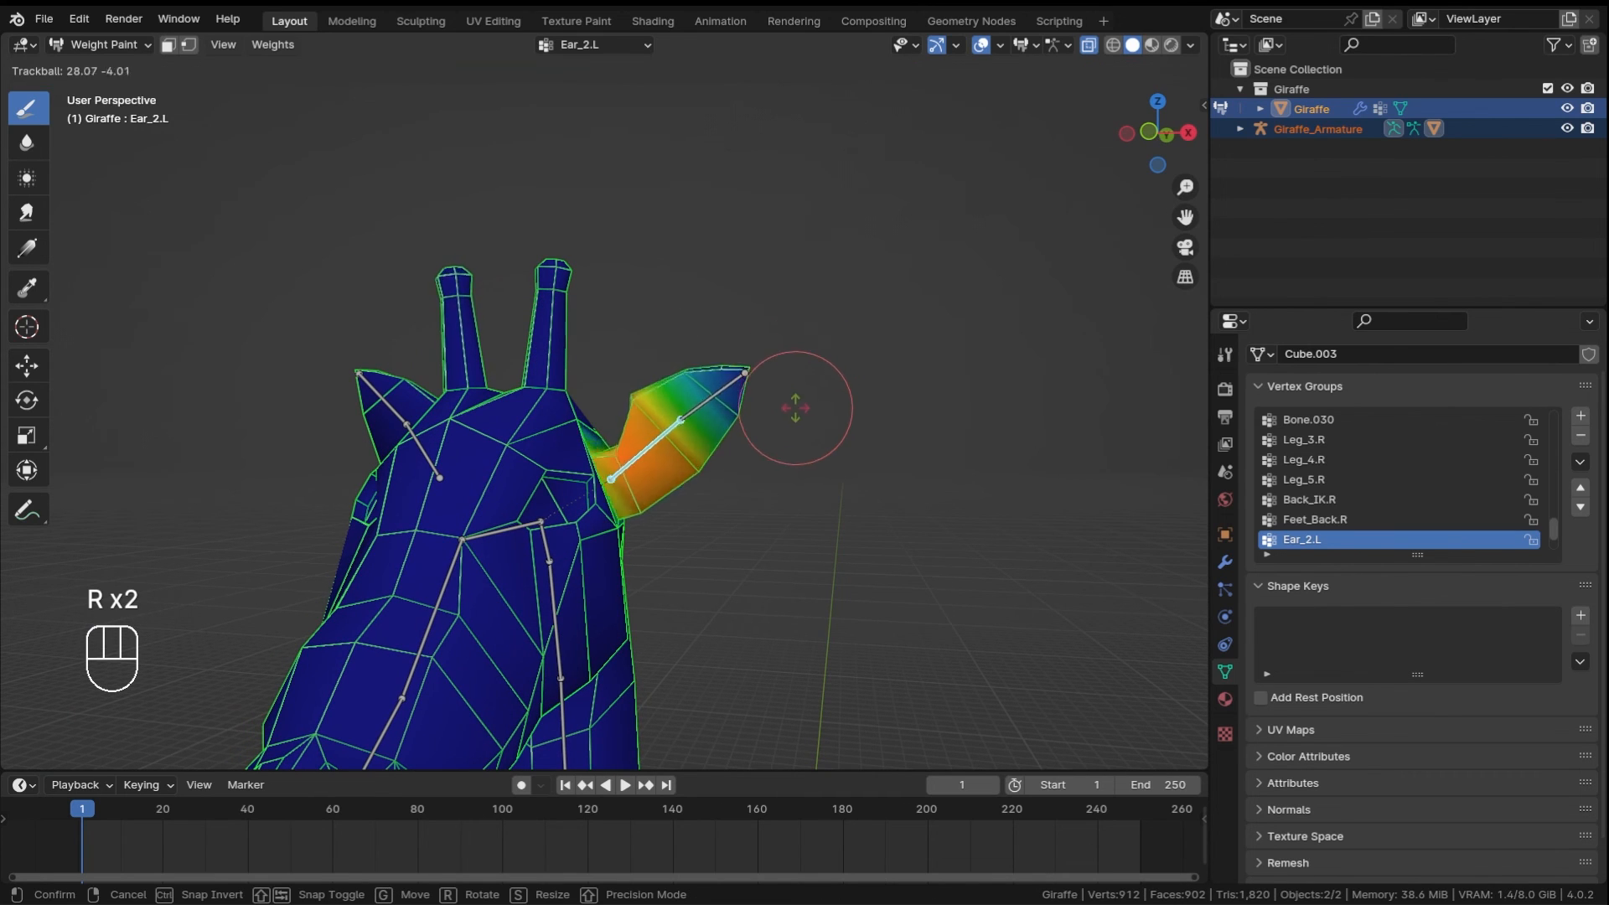
left_click(761, 393)
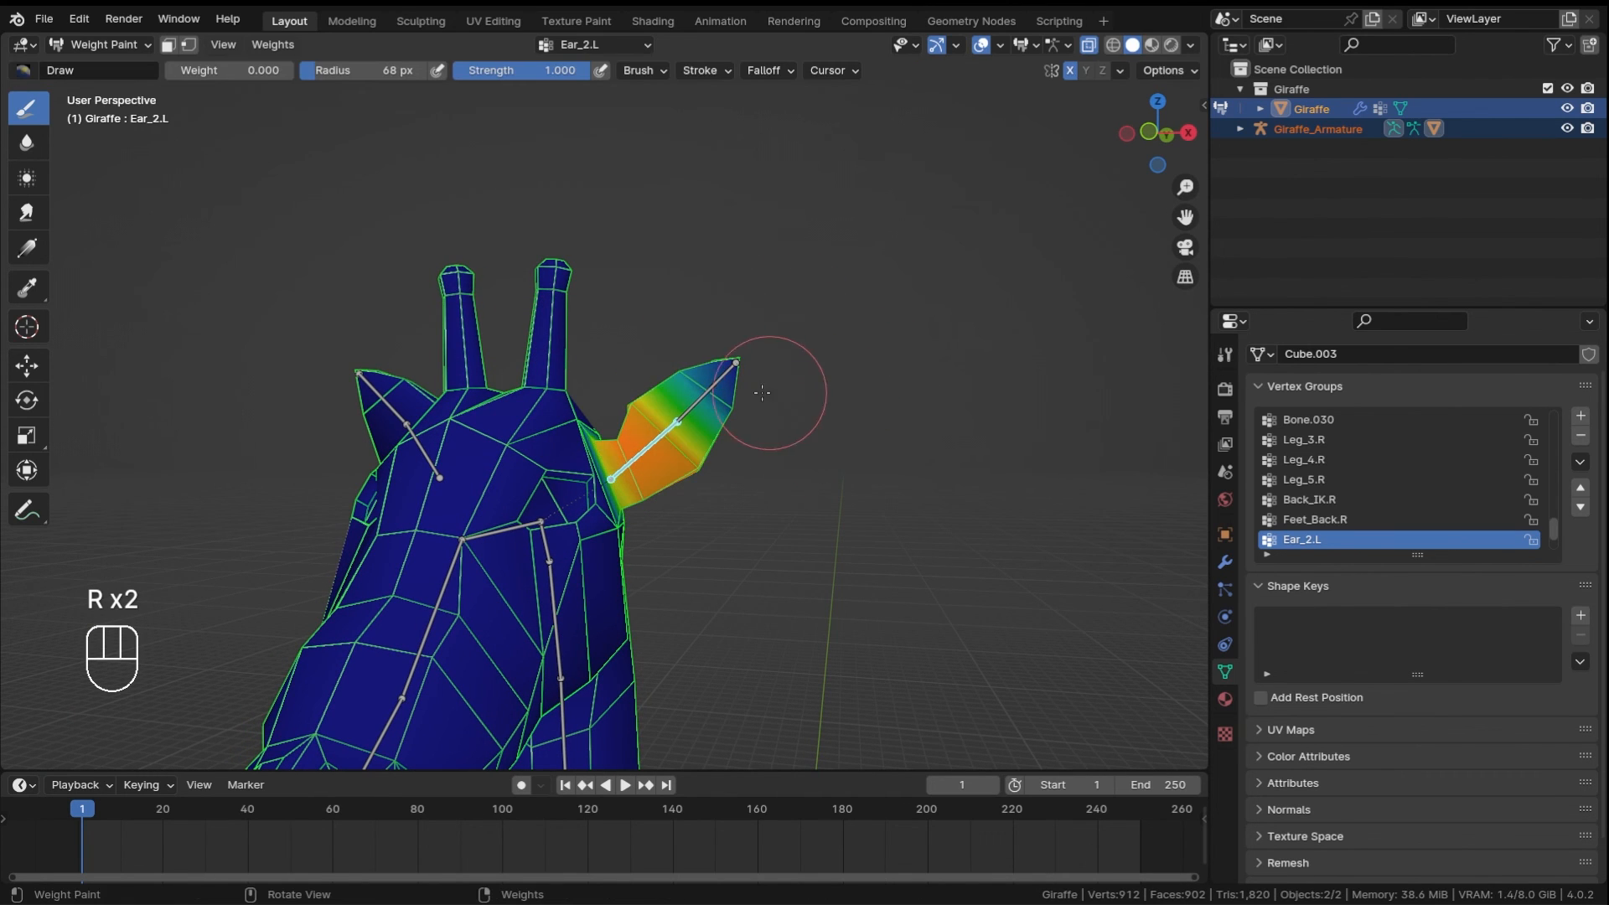
- Compare the weight distributions of Ear_1.L and Ear_2.L on the left ear up close
middle_click_drag(772, 382, 775, 428)
middle_click_drag(775, 427, 750, 385, "shift")
scroll(750, 385, "up", 4)
middle_click_drag(778, 599, 747, 555)
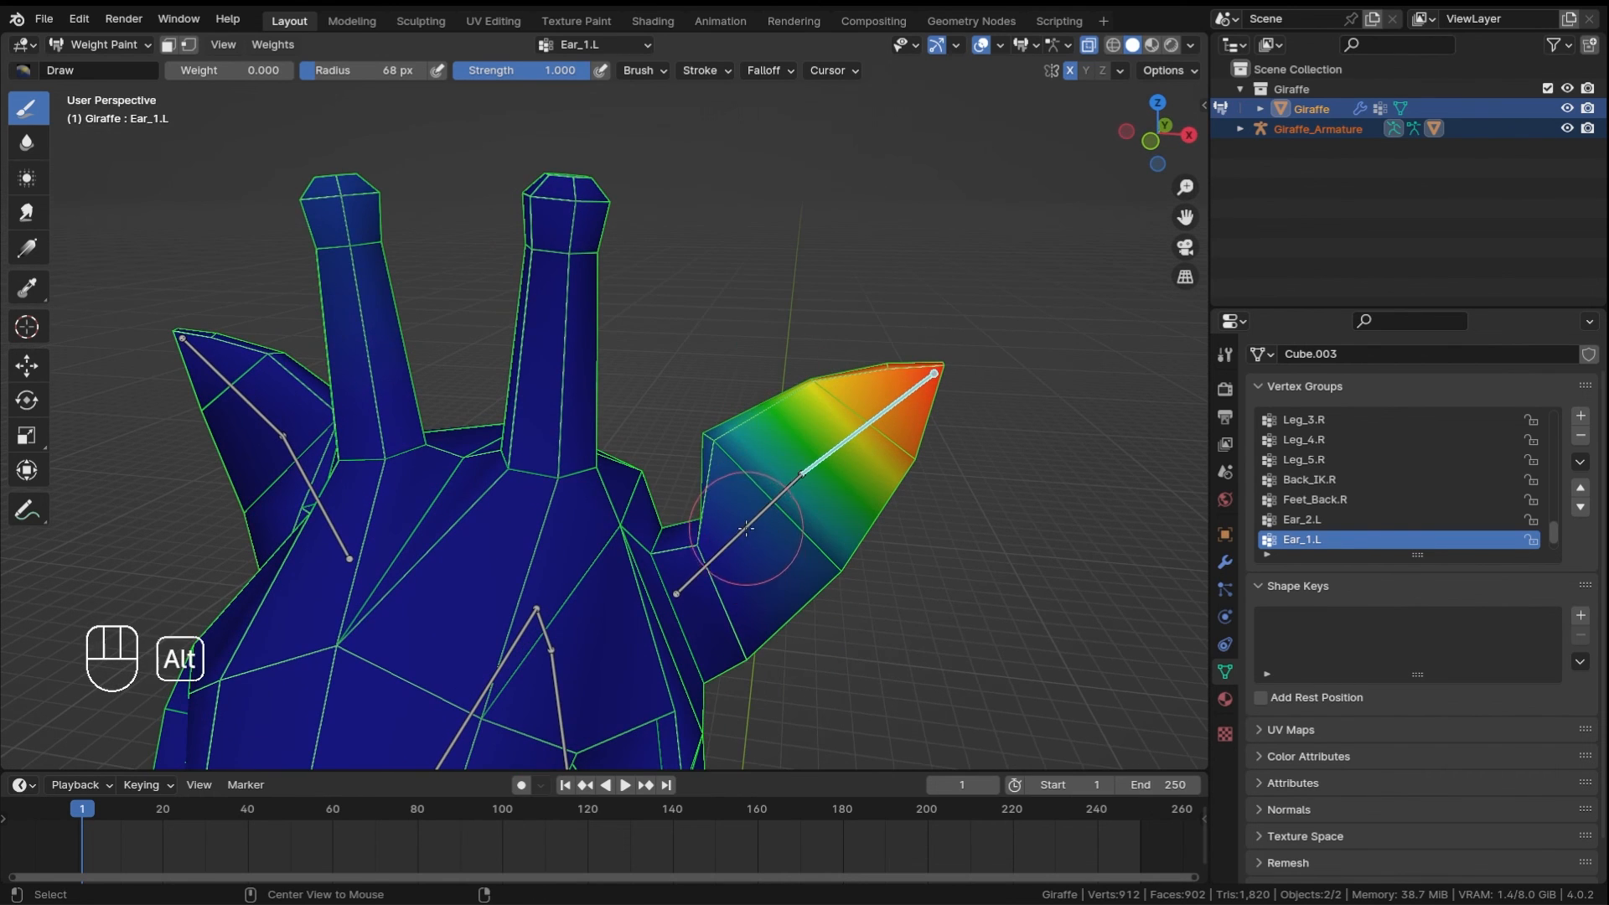
left_click(685, 542, "alt")
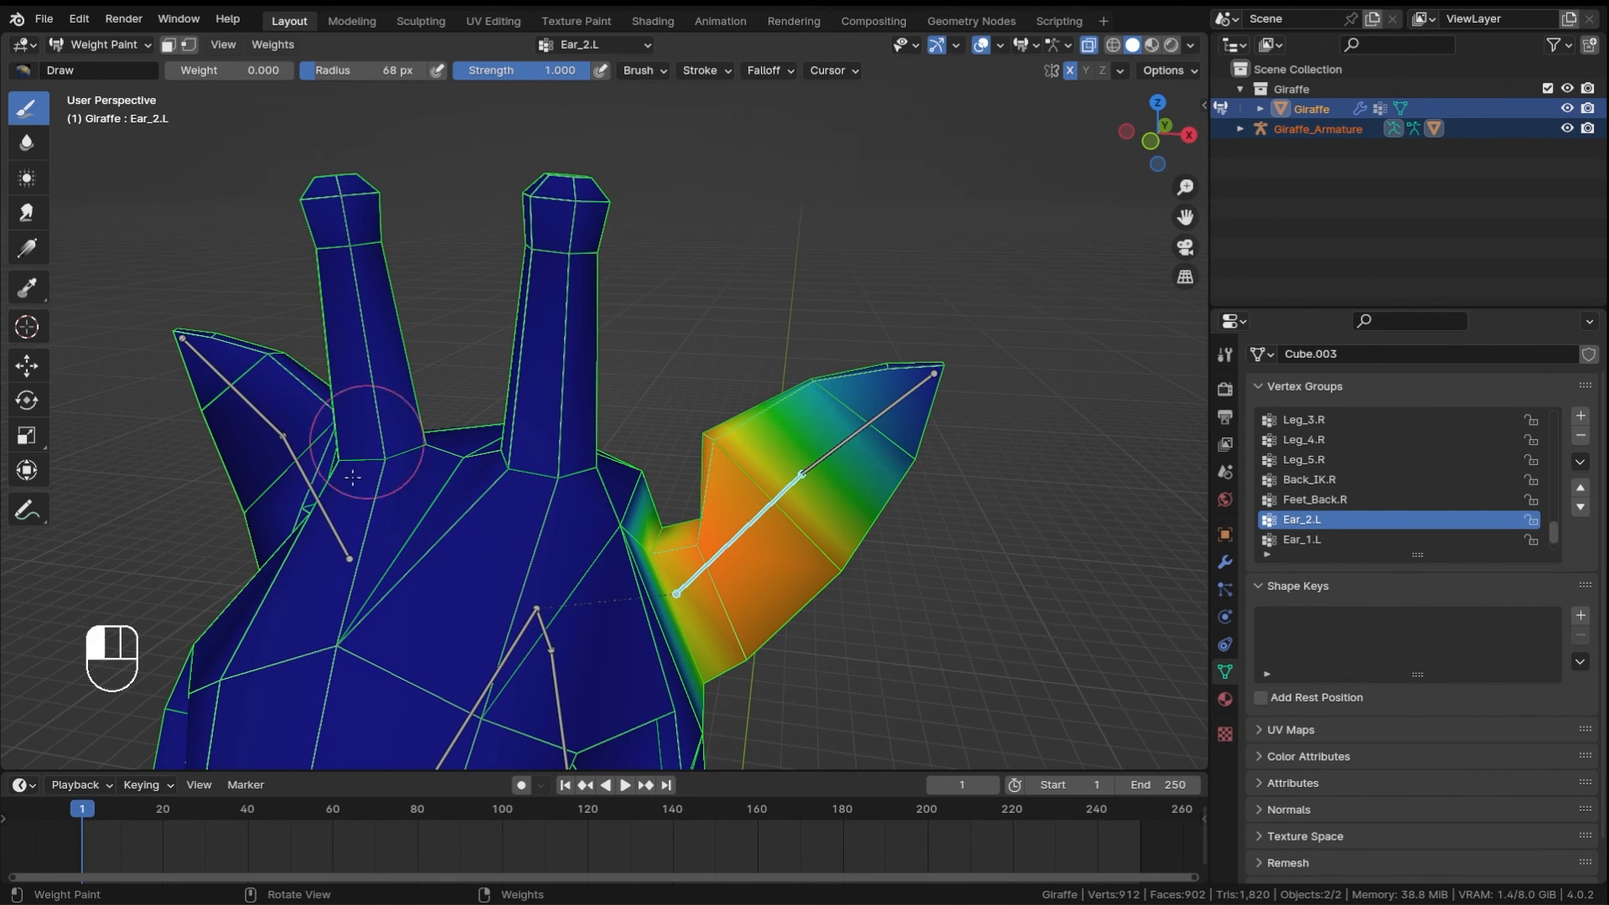
- Select Ear_1.L, paint zero weight on the giraffe's right horn in wireframe shading, and return to solid shading
key("z")
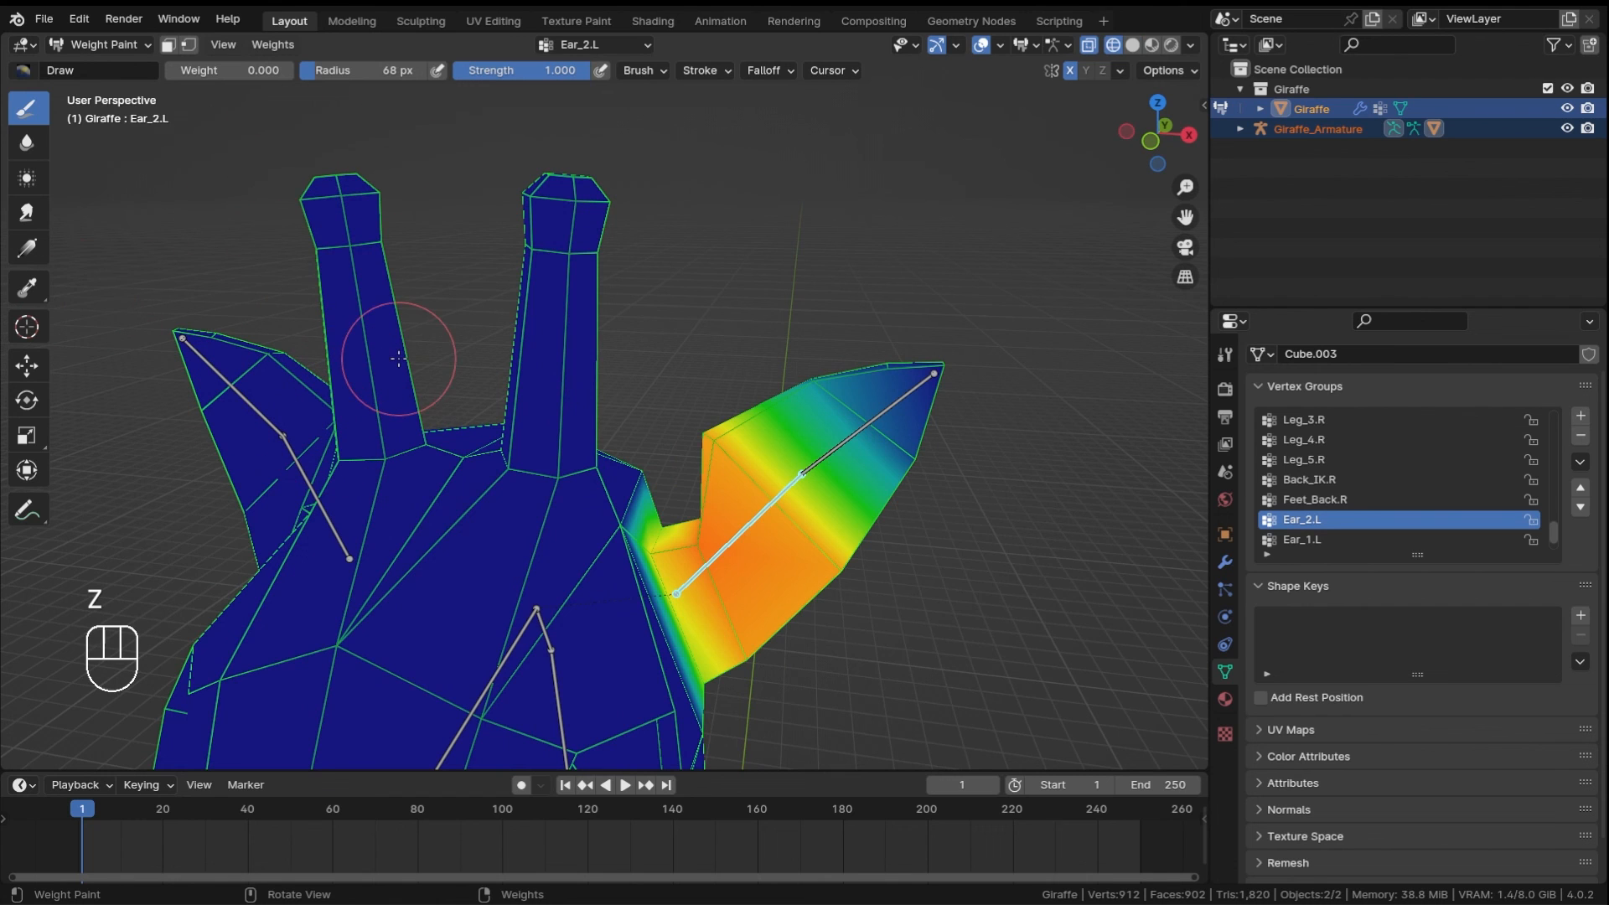
left_click(894, 406, "alt")
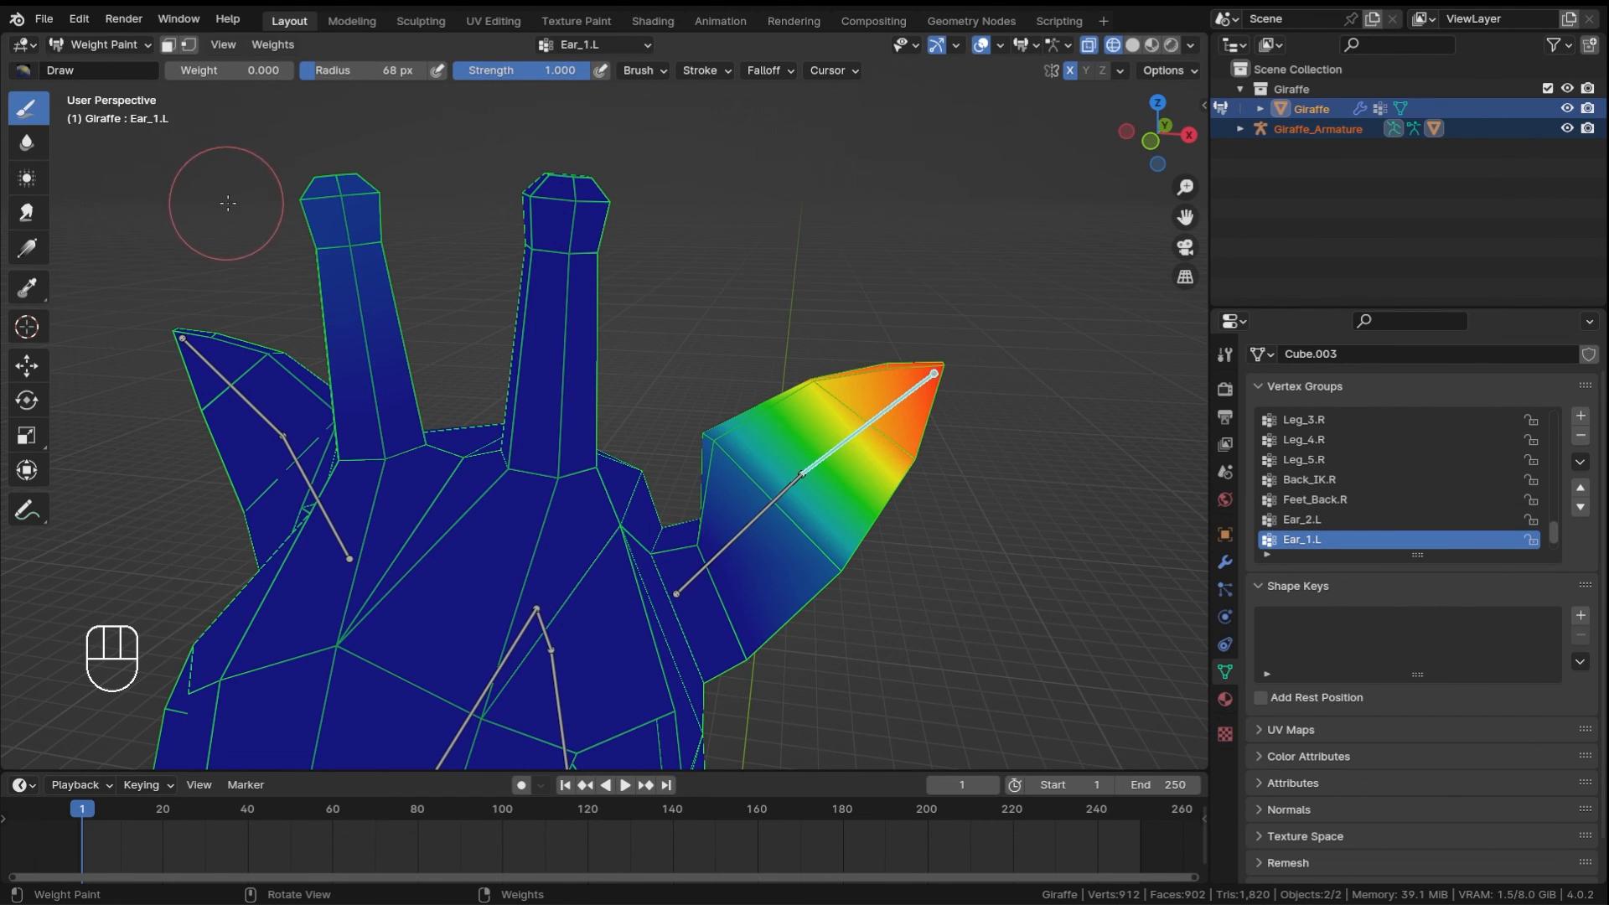
left_click_drag(291, 223, 313, 224)
middle_click_drag(314, 225, 430, 272, "ctrl")
key("z")
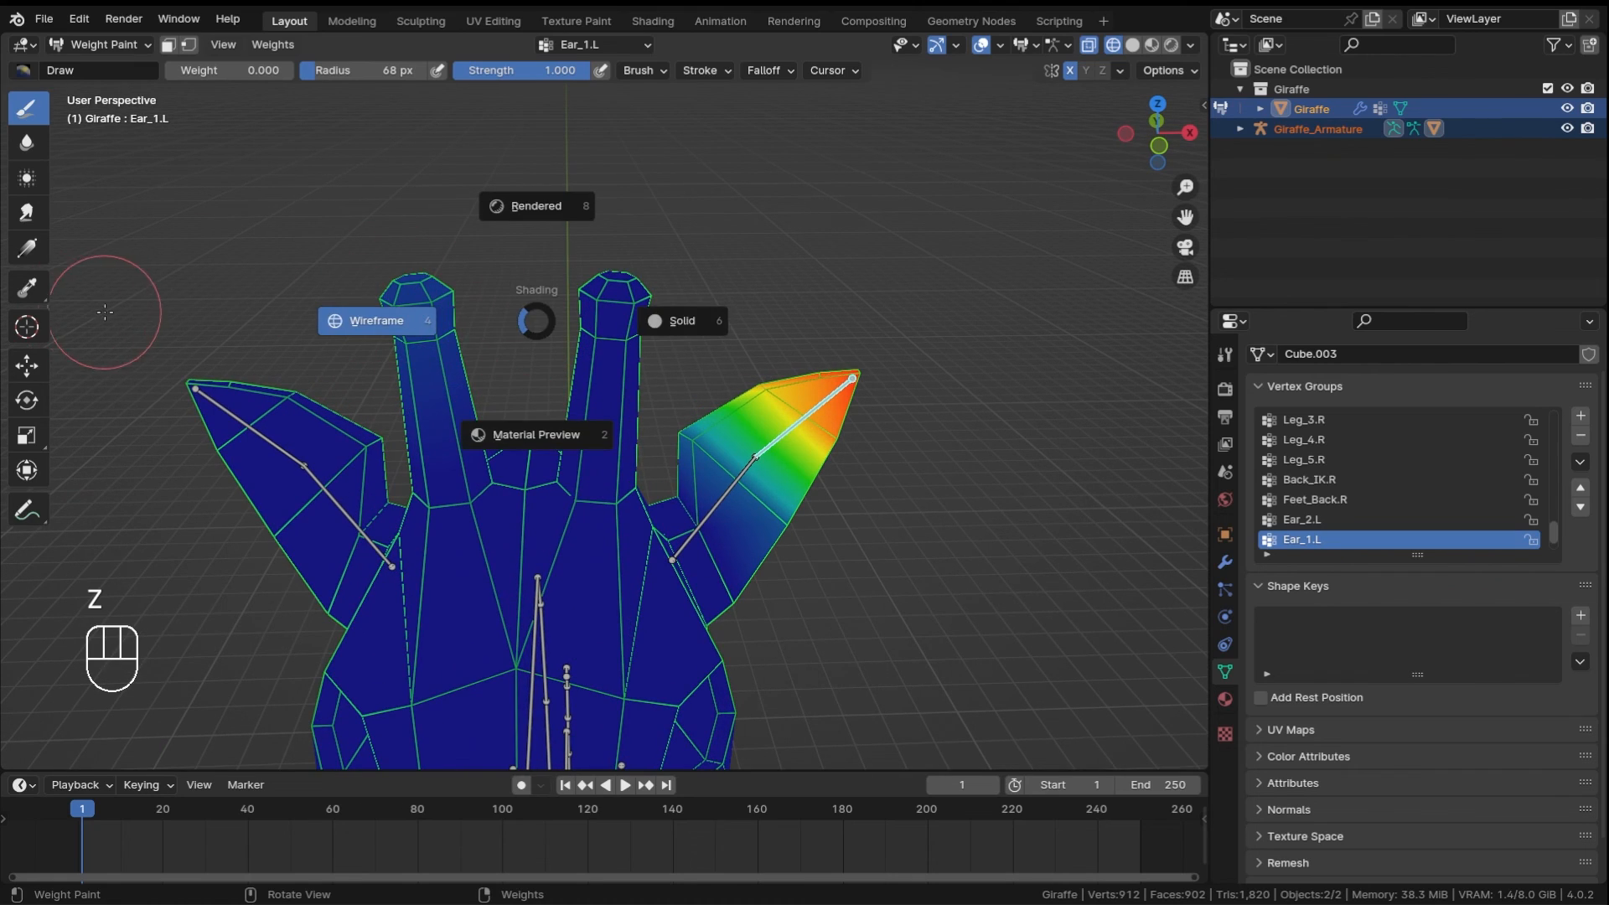
left_click(718, 319)
- Check the Ear_1.L weights from behind and above the head, and test the bone with a cancelled free trial rotation
mouse_move(337, 330)
middle_mouse_down()
mouse_move(727, 571)
mouse_move(898, 456)
mouse_move(721, 579)
middle_mouse_up()
middle_click_drag(720, 578, 808, 360, "ctrl")
middle_click_drag(709, 424, 842, 192)
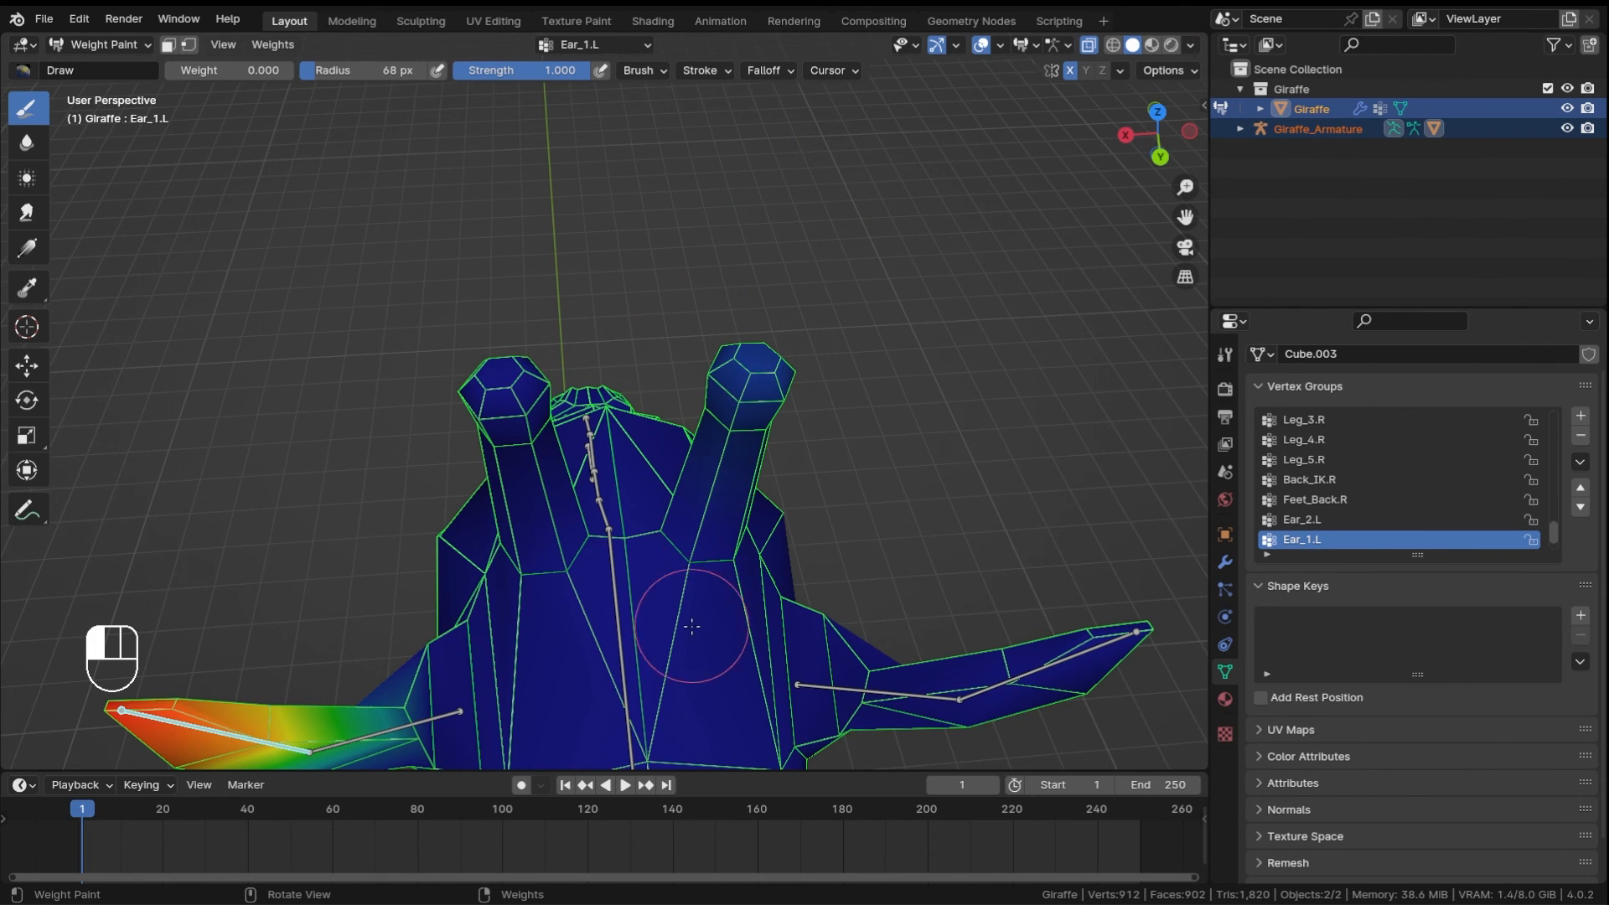
middle_click_drag(746, 431, 725, 388, "ctrl")
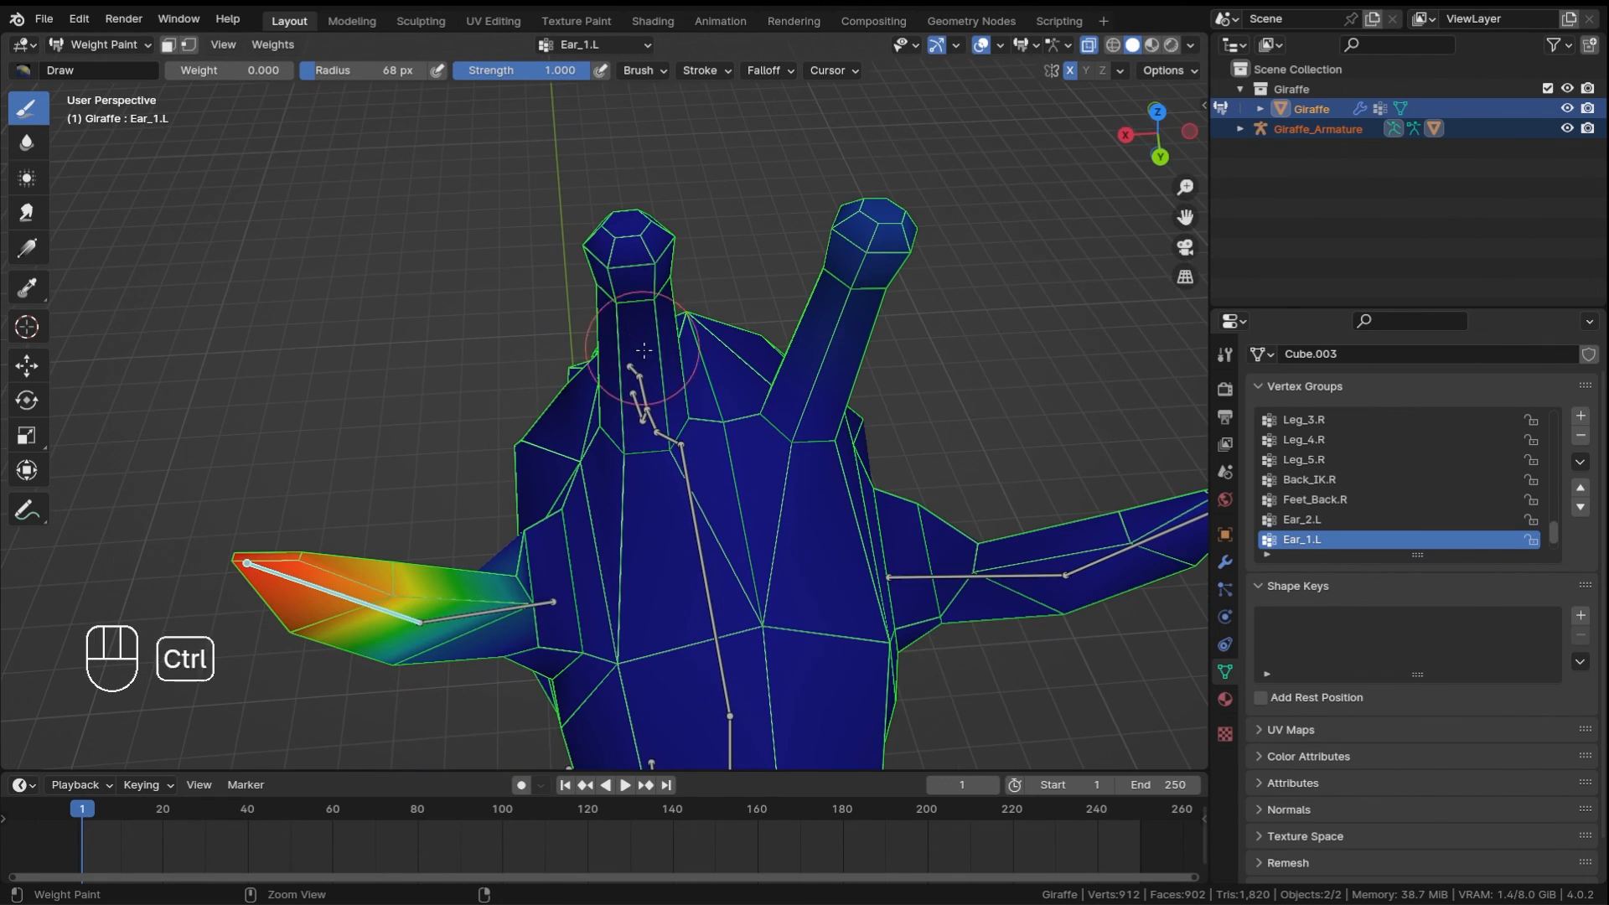
key("r")
key("r")
right_click(718, 370)
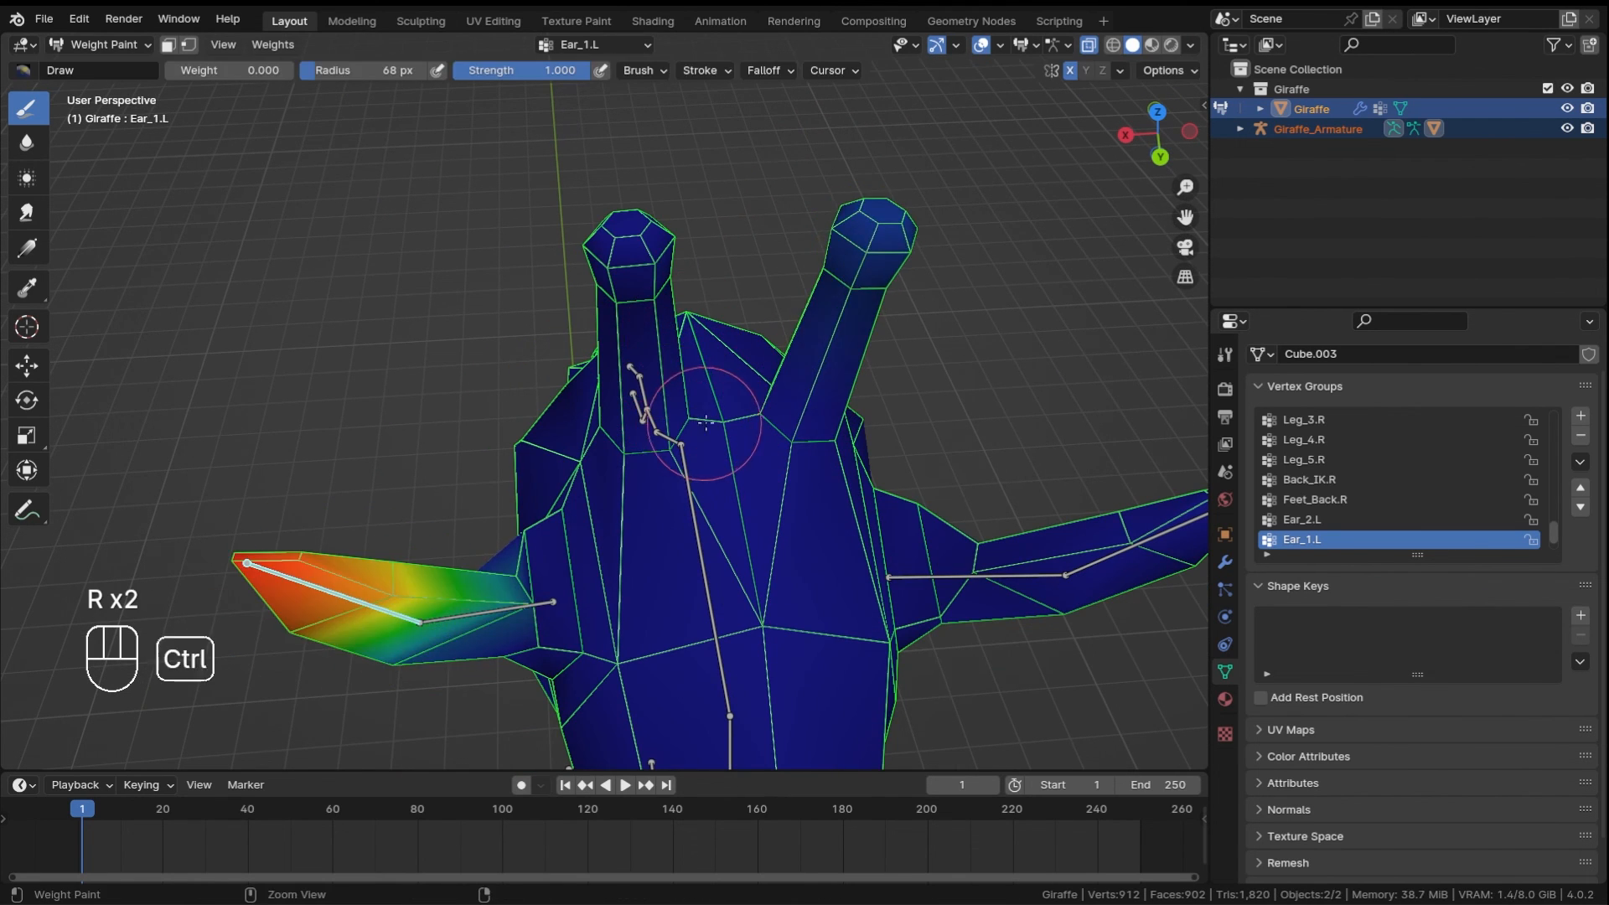
- Select Ear_2.R and examine its weights on the right ear, horns and head from behind and above
middle_click_drag(718, 370, 672, 490, "ctrl")
middle_click_drag(672, 490, 681, 354)
middle_click_drag(746, 435, 779, 473)
middle_click_drag(761, 502, 574, 316, "shift")
left_click(744, 509, "alt")
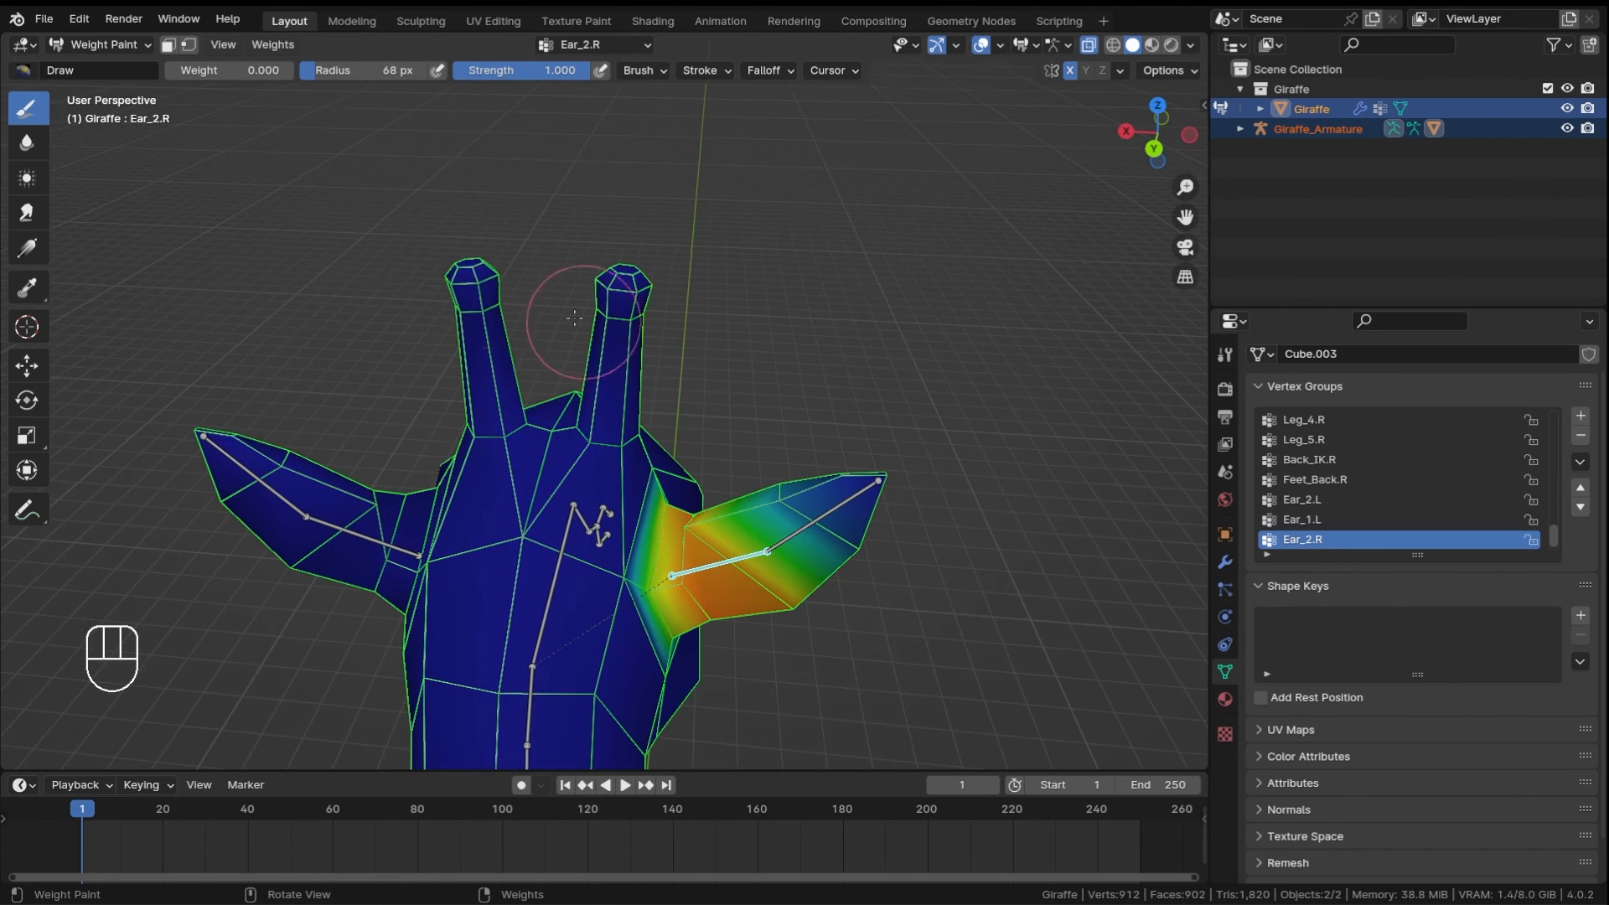
middle_click_drag(468, 326, 194, 615)
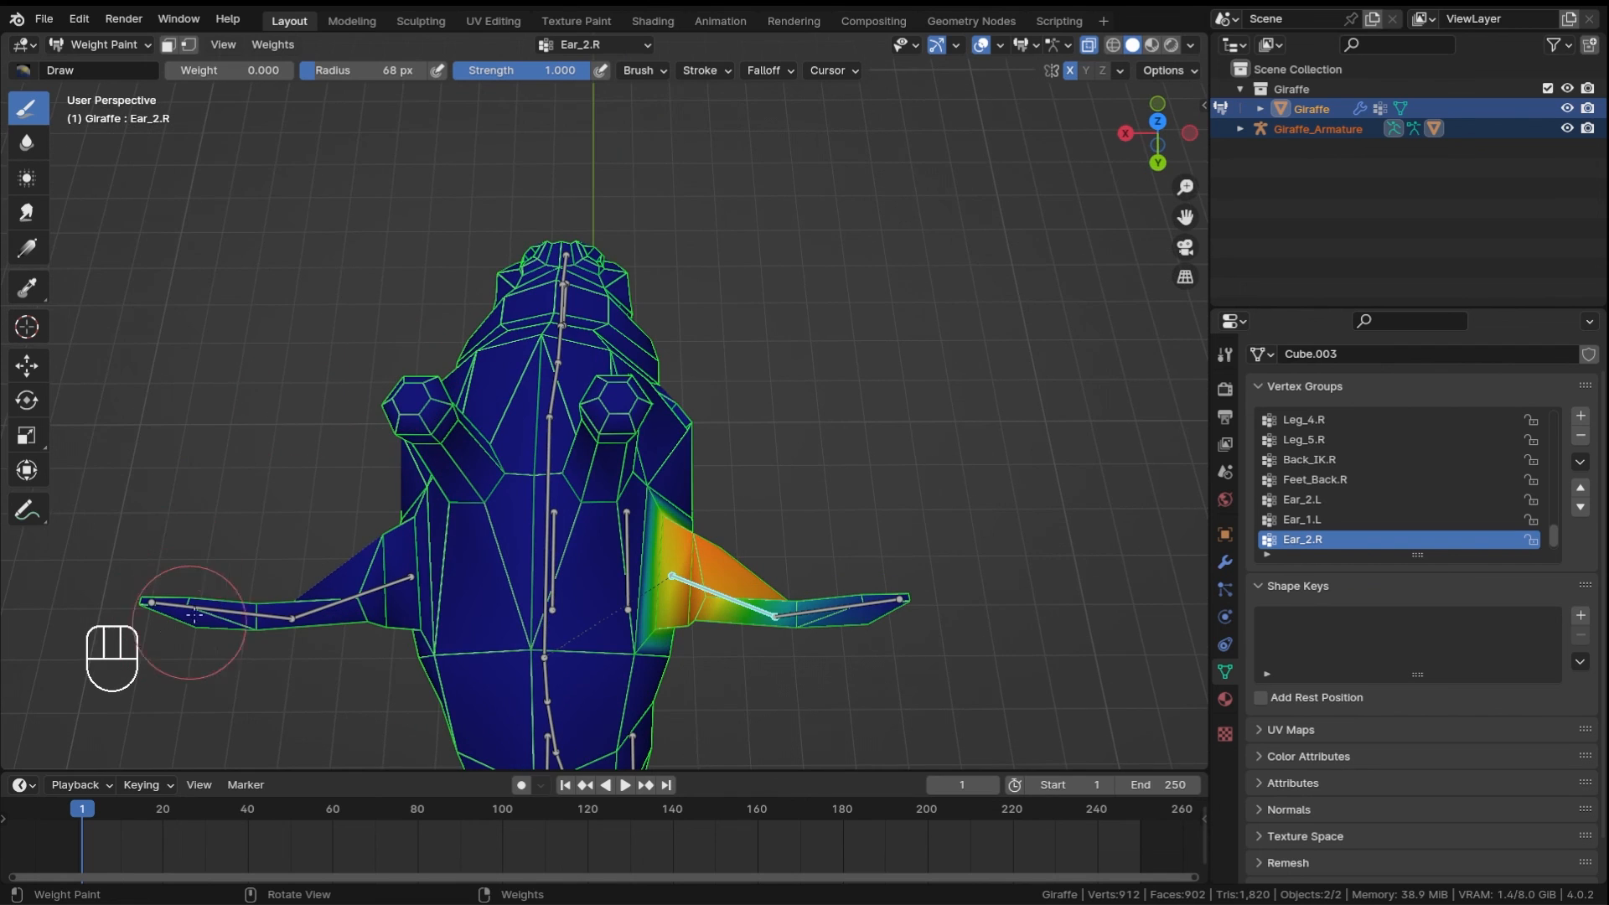
middle_click_drag(180, 532, 576, 383)
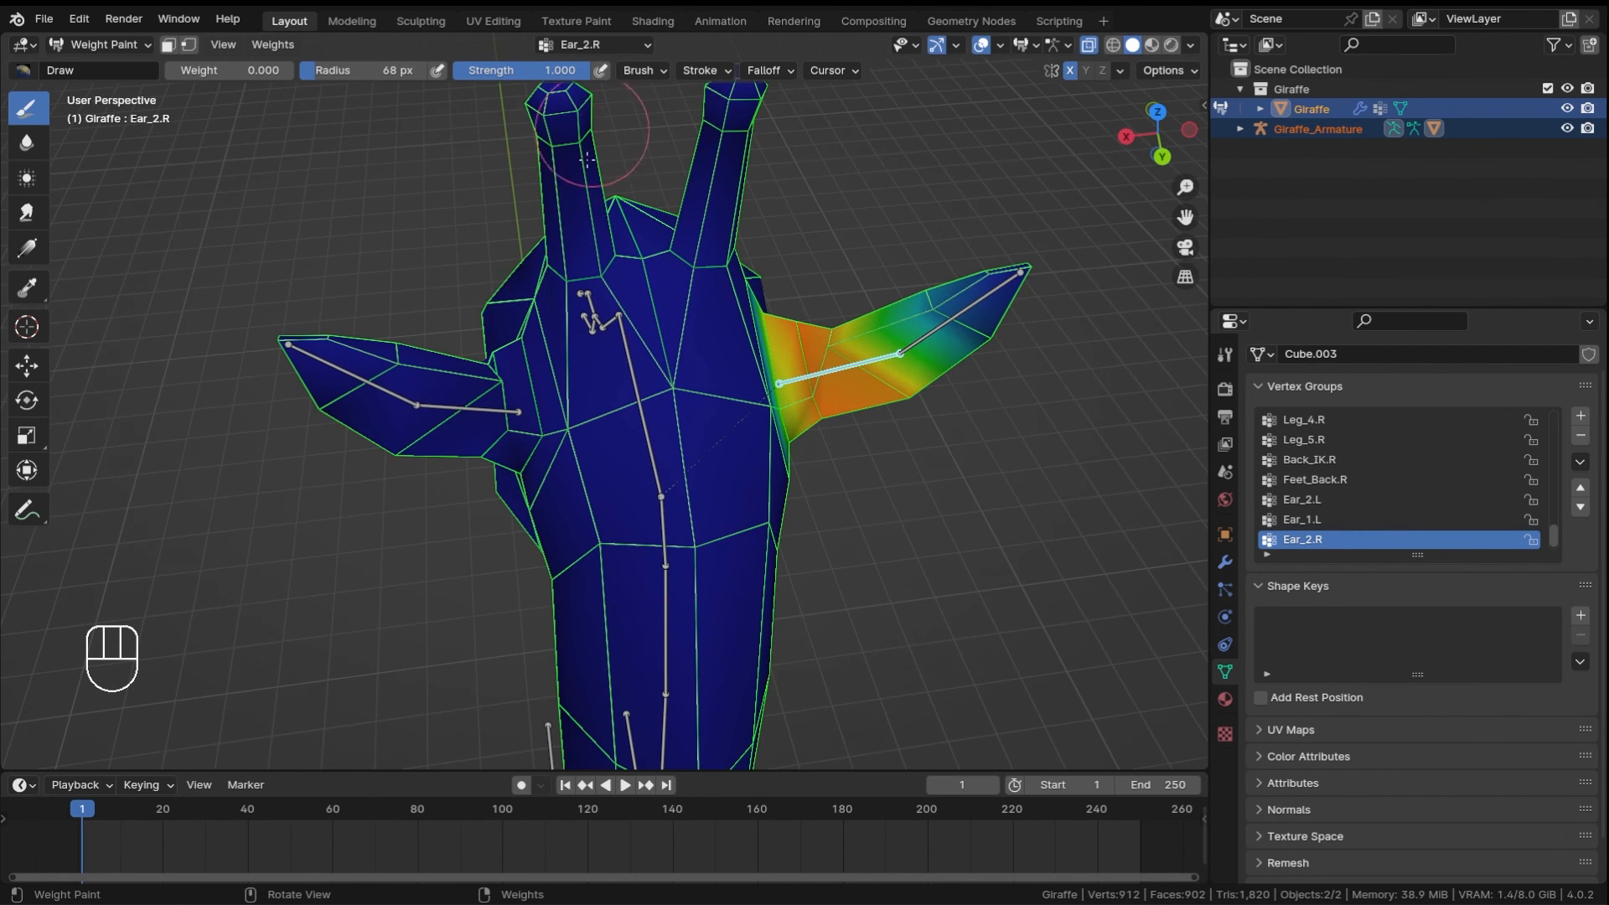
middle_click_drag(587, 158, 544, 389)
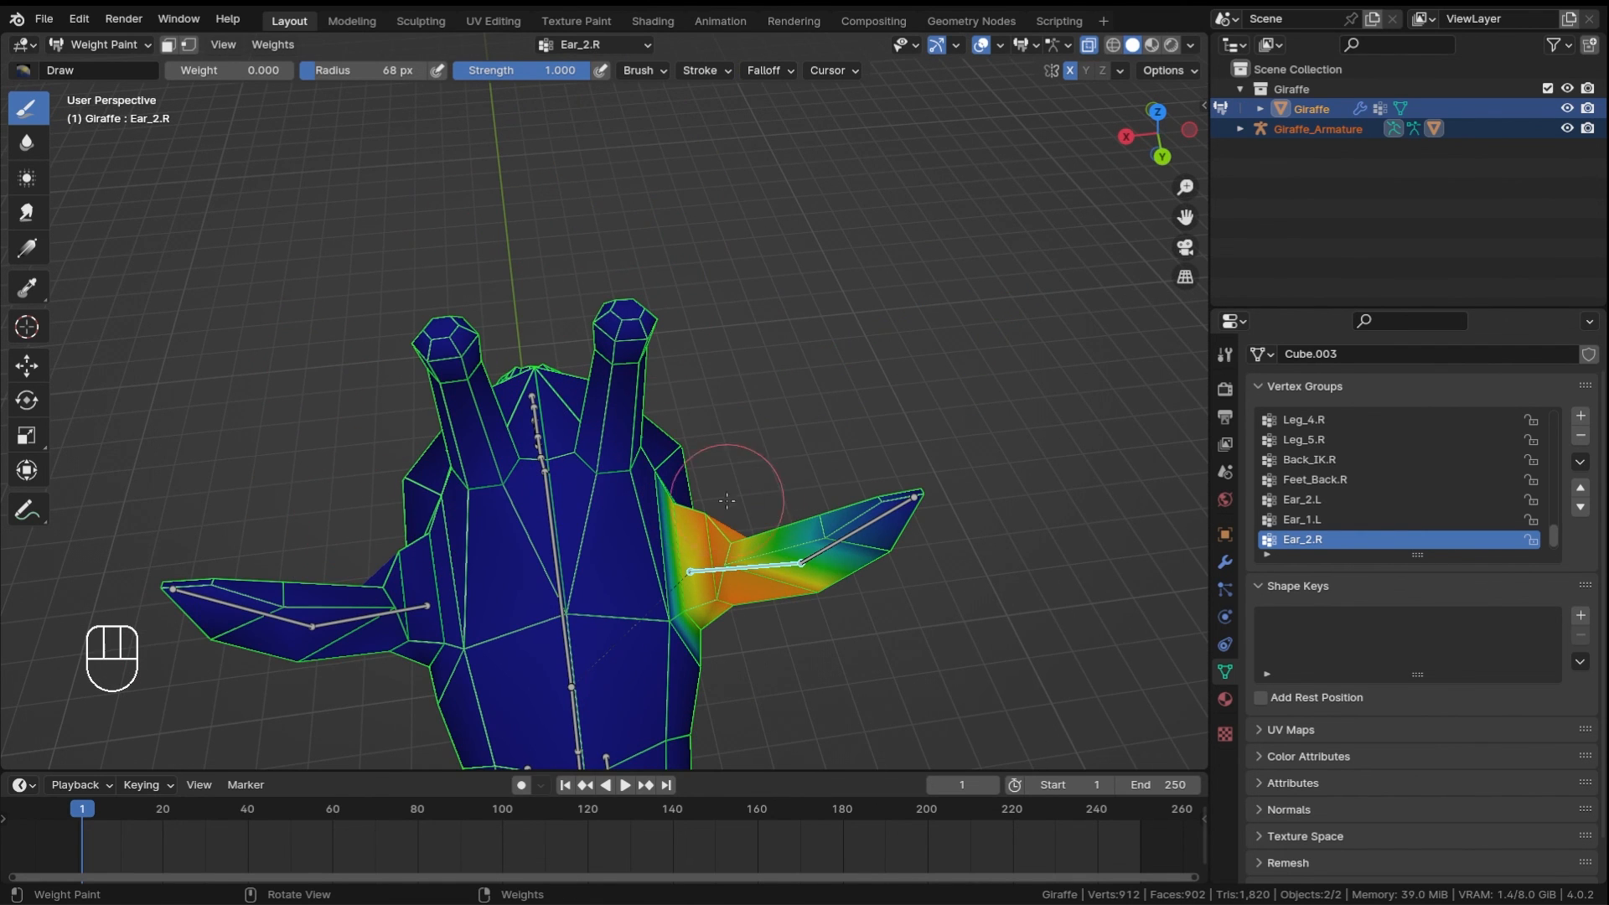
- Select Ear_1.R and paint zero weight over the giraffe's left horn and the top of the head
left_click(843, 537, "alt")
middle_click_drag(465, 299, 511, 243, "shift")
left_click_drag(478, 366, 471, 242)
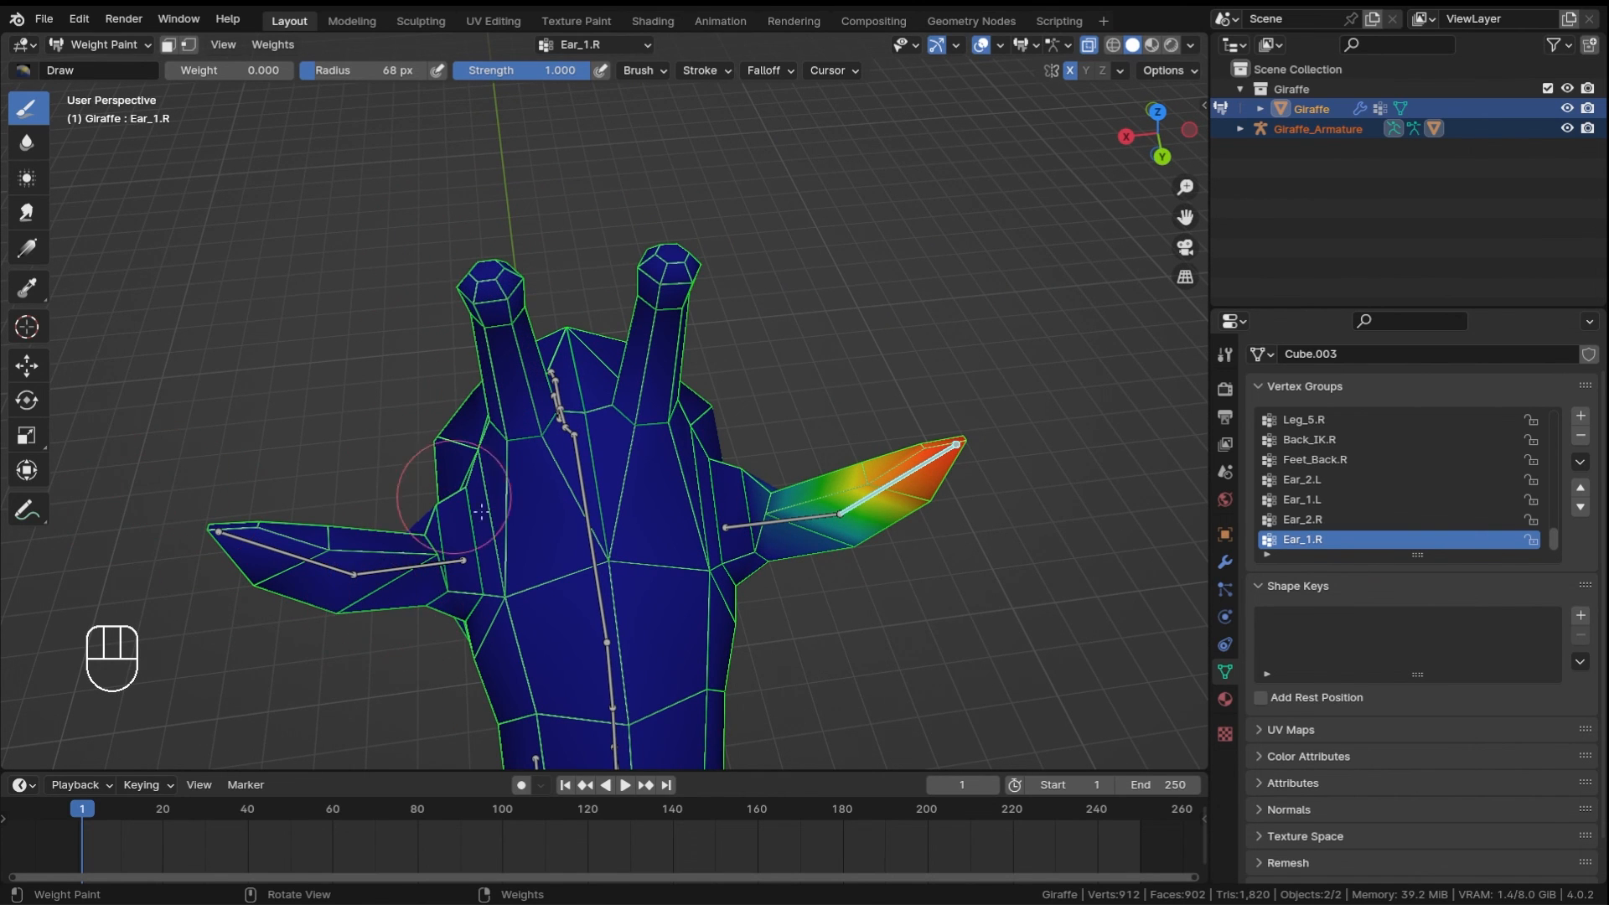
mouse_move(453, 359)
middle_mouse_down()
mouse_move(501, 491)
mouse_move(498, 360)
middle_mouse_up()
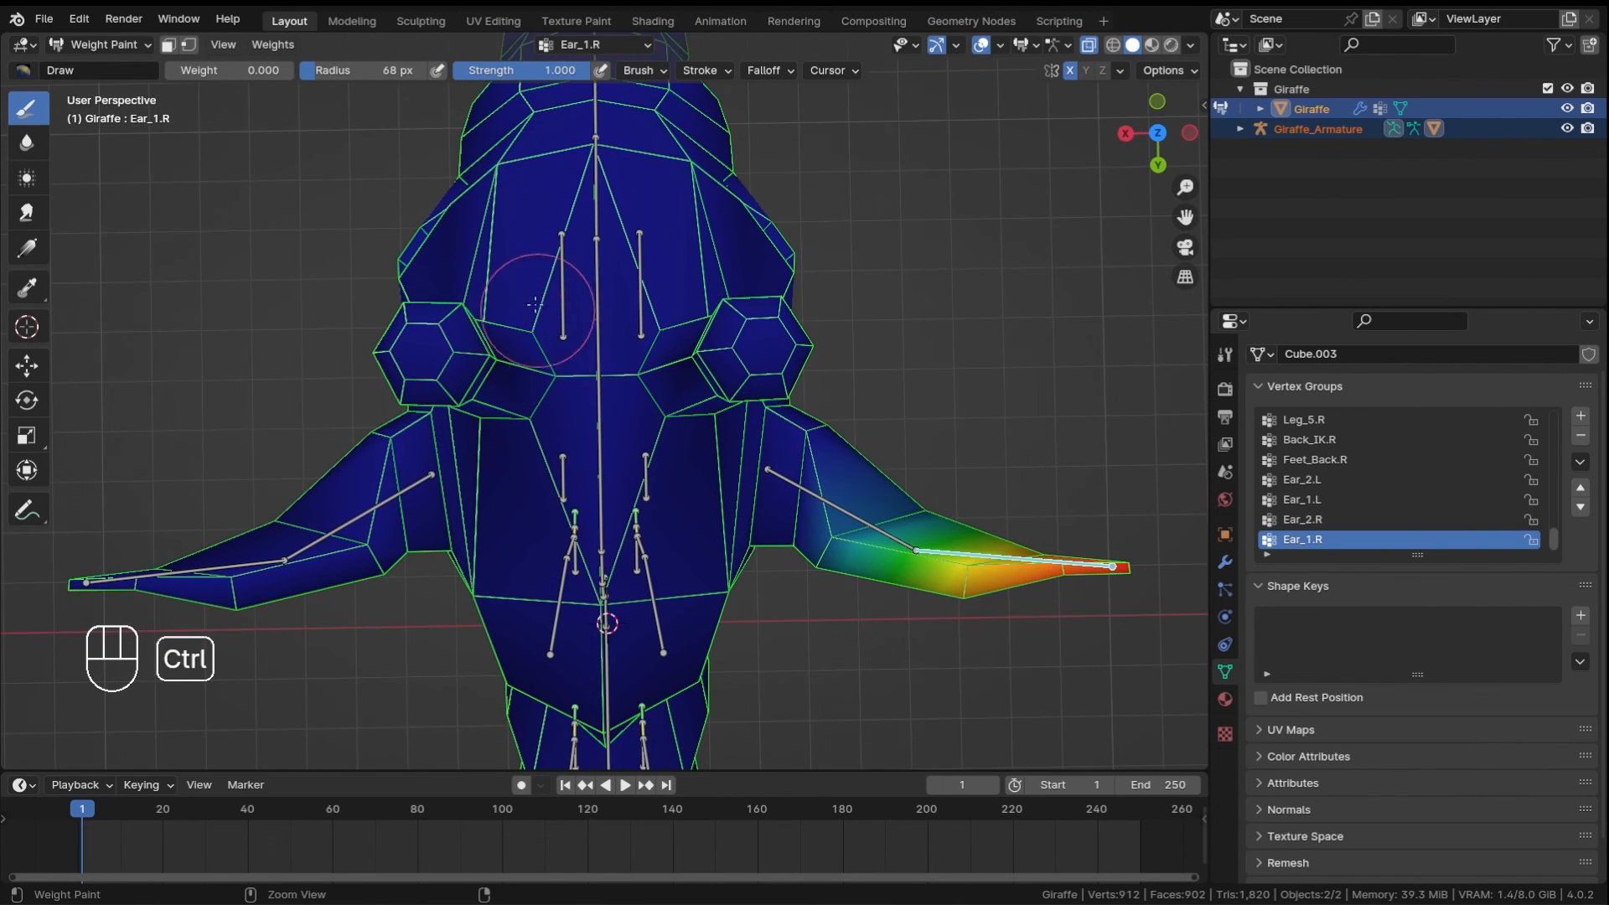
mouse_move(537, 310)
left_mouse_down("ctrl")
mouse_move(505, 374)
mouse_move(594, 405)
mouse_move(536, 252)
mouse_move(499, 290)
left_mouse_up("ctrl")
- Examine the head, horns and jaw from several sides for stray Ear_1.R weights
middle_click_drag(473, 419, 713, 335)
middle_click_drag(712, 469, 645, 285, "shift")
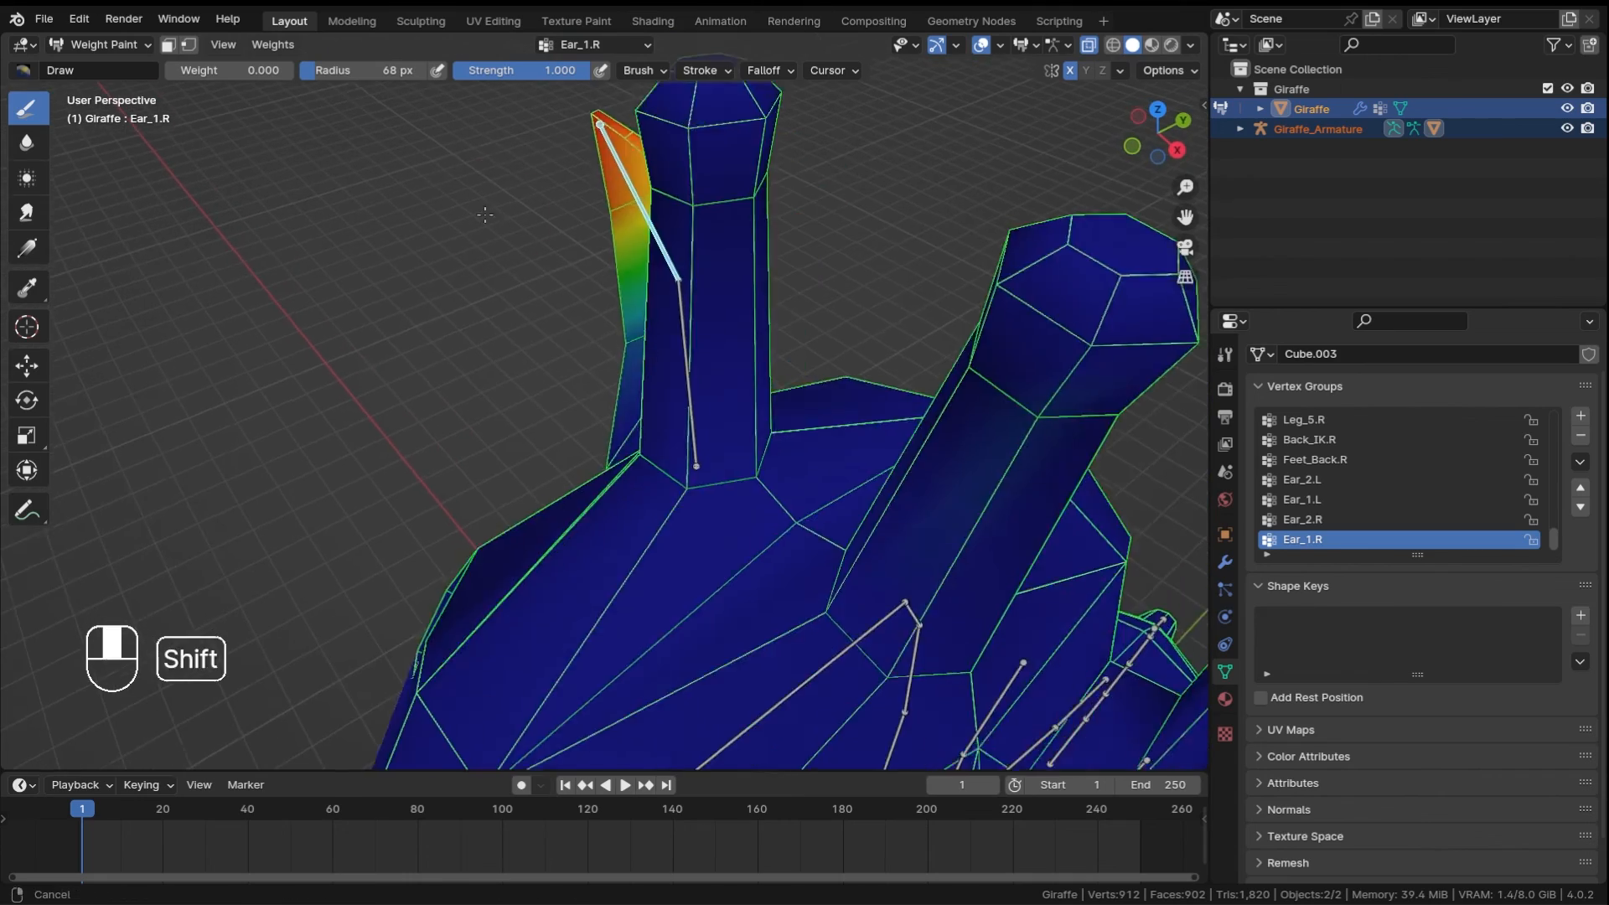
scroll(662, 335, "down", 3)
middle_click_drag(754, 444, 762, 411)
middle_click_drag(763, 410, 685, 386, "shift")
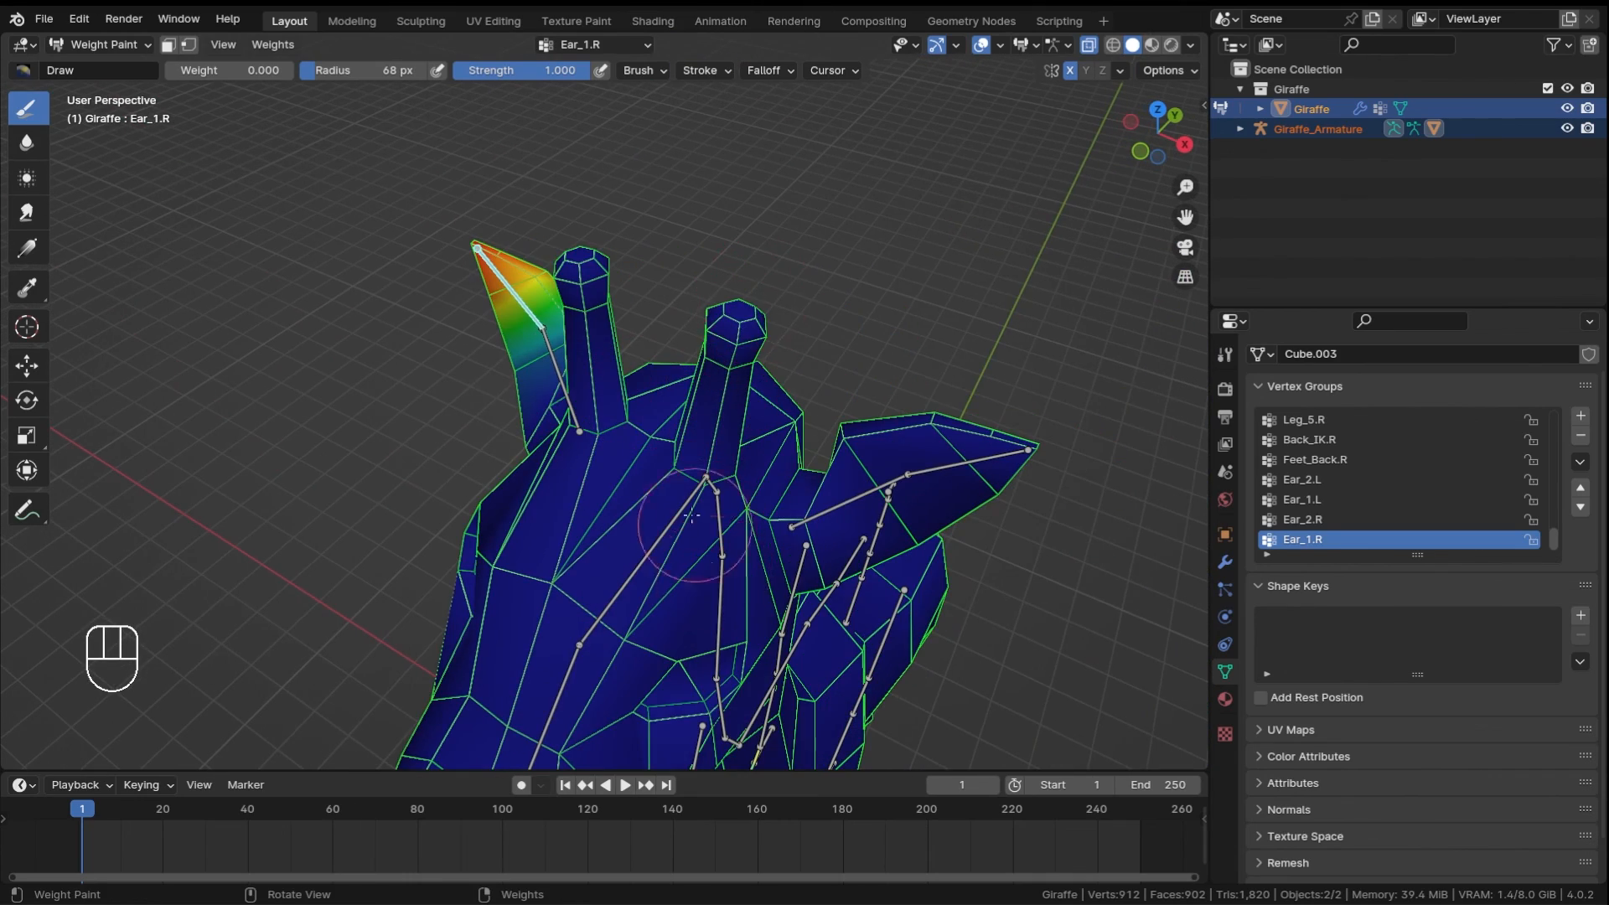
middle_click_drag(692, 516, 757, 431)
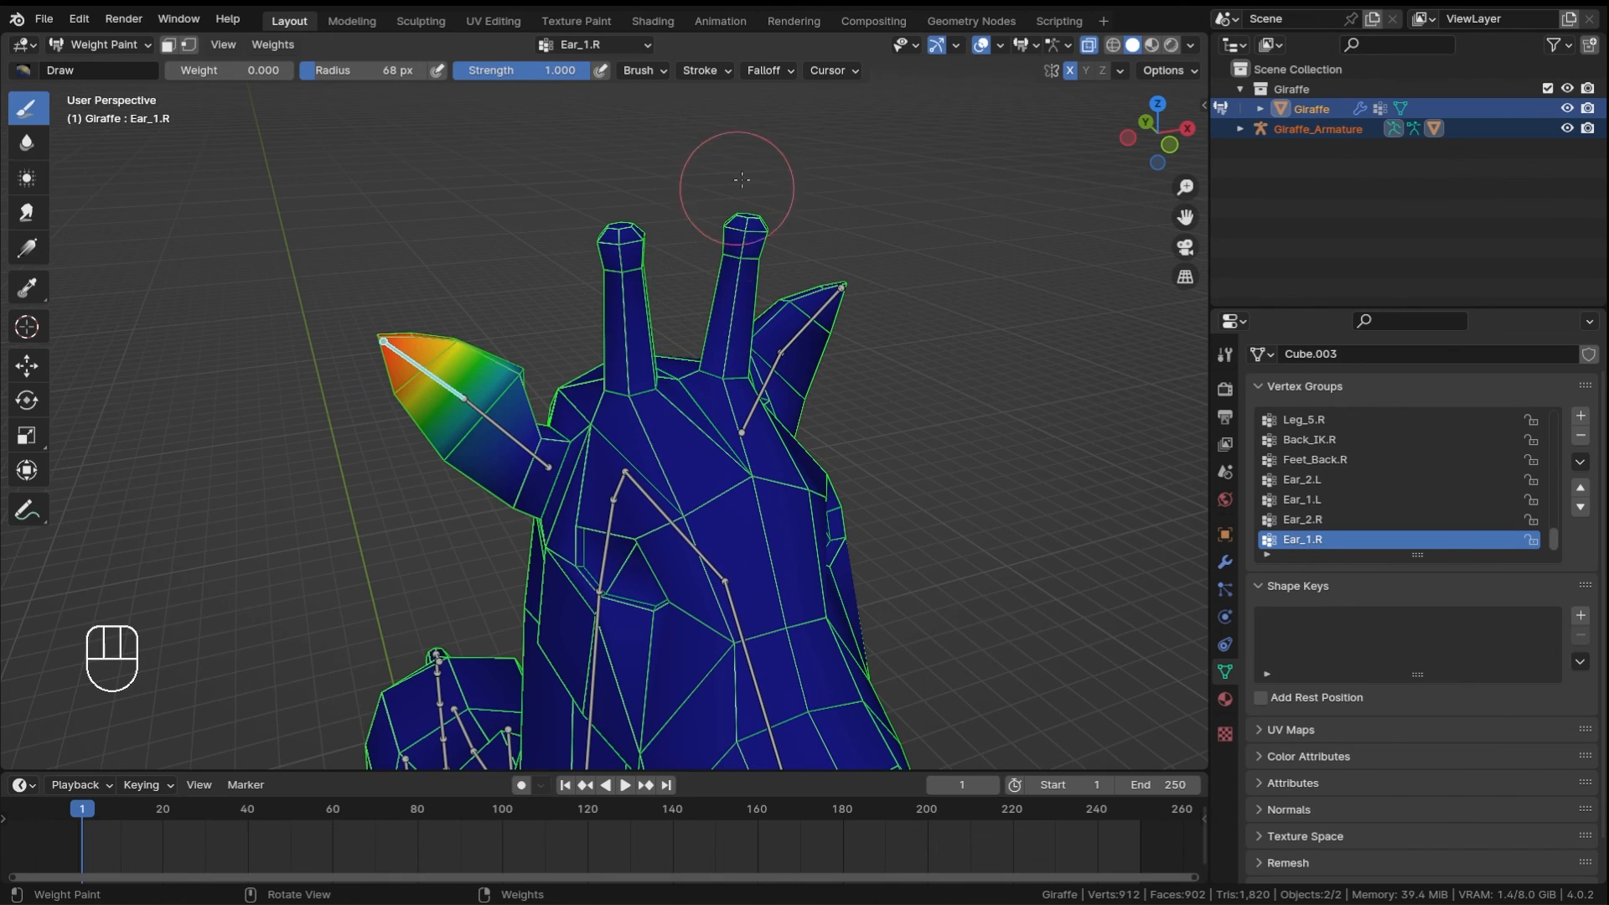
middle_click_drag(606, 430, 718, 390)
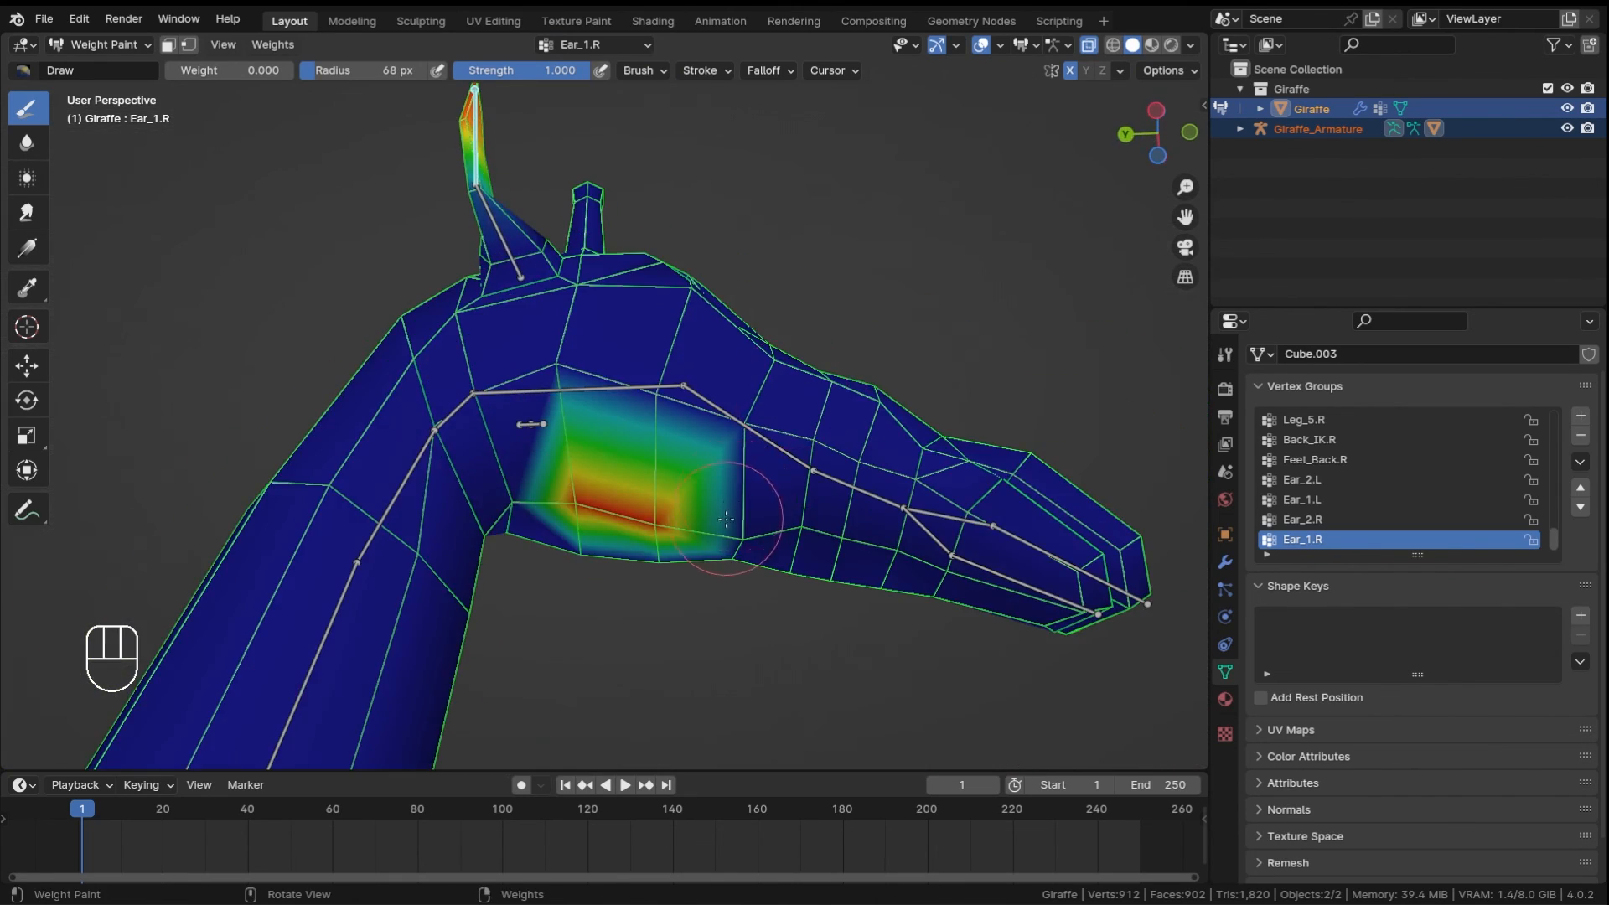
- Paint zero Ear_1.R weight over the remaining patch on the giraffe's cheek and lower jaw
left_click_drag(578, 470, 665, 502)
mouse_move(664, 503)
middle_mouse_down()
mouse_move(700, 359)
mouse_move(637, 276)
mouse_move(796, 173)
middle_mouse_up()
- Select Ear_2.L and test its deformation with a cancelled free trial rotation, undoing the stray paint stroke on the ear
left_click(800, 170, "alt")
middle_click_drag(697, 356, 746, 511)
scroll(759, 469, "up", 3)
middle_click_drag(762, 445, 777, 412)
left_click(722, 295, "alt")
middle_click_drag(751, 272, 736, 378, "shift")
key("r")
key("r")
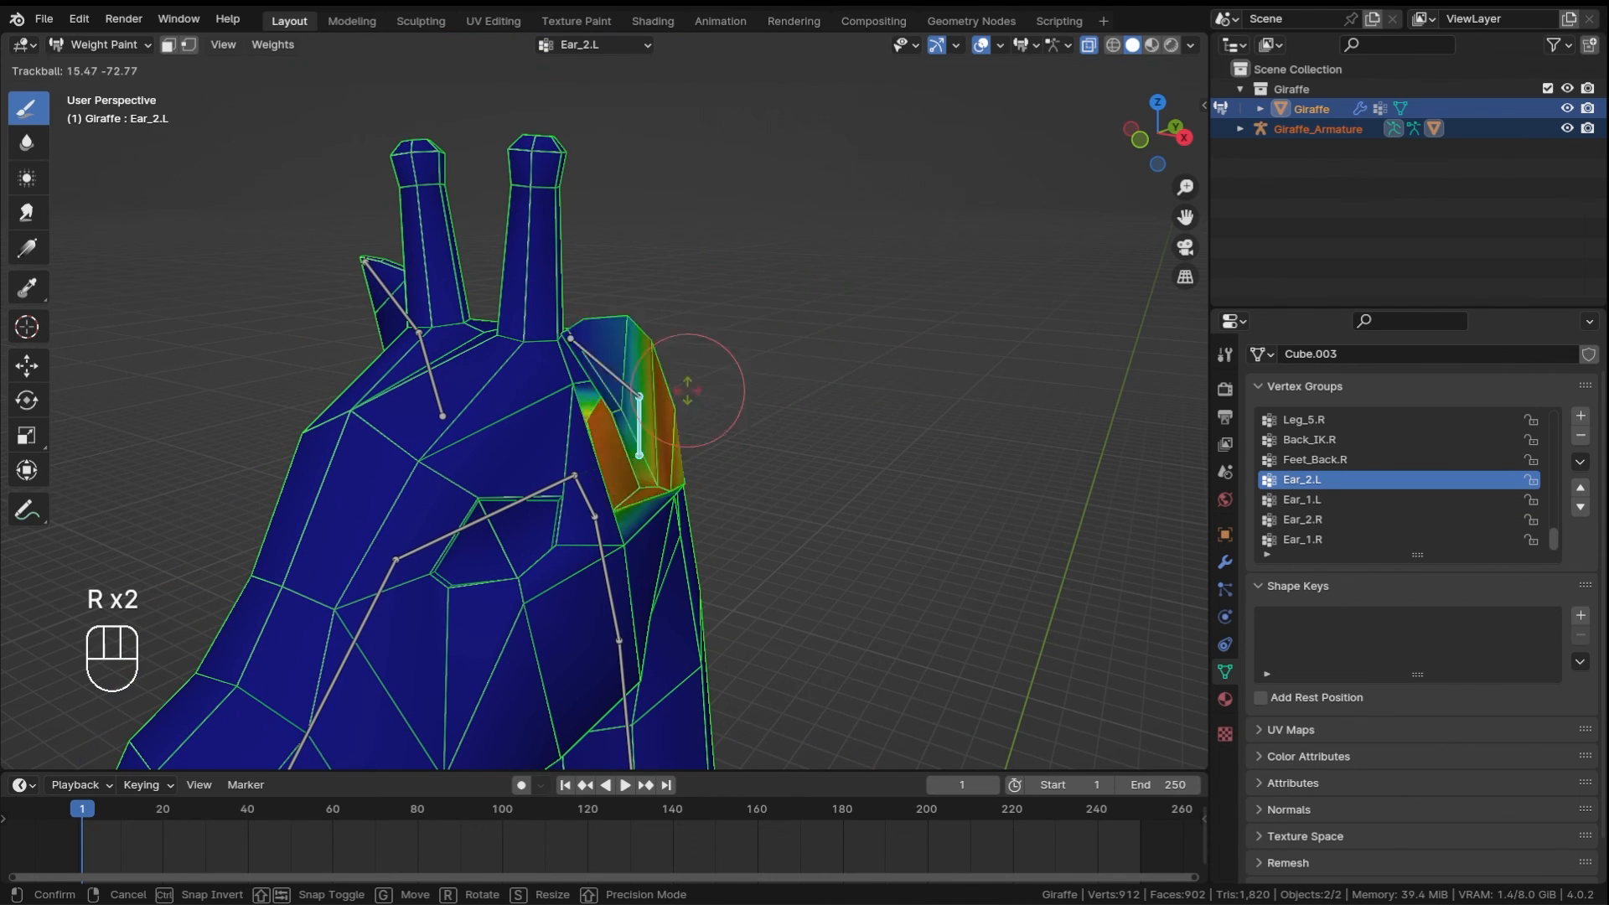
right_click(778, 358)
left_click_drag(778, 358, 806, 358)
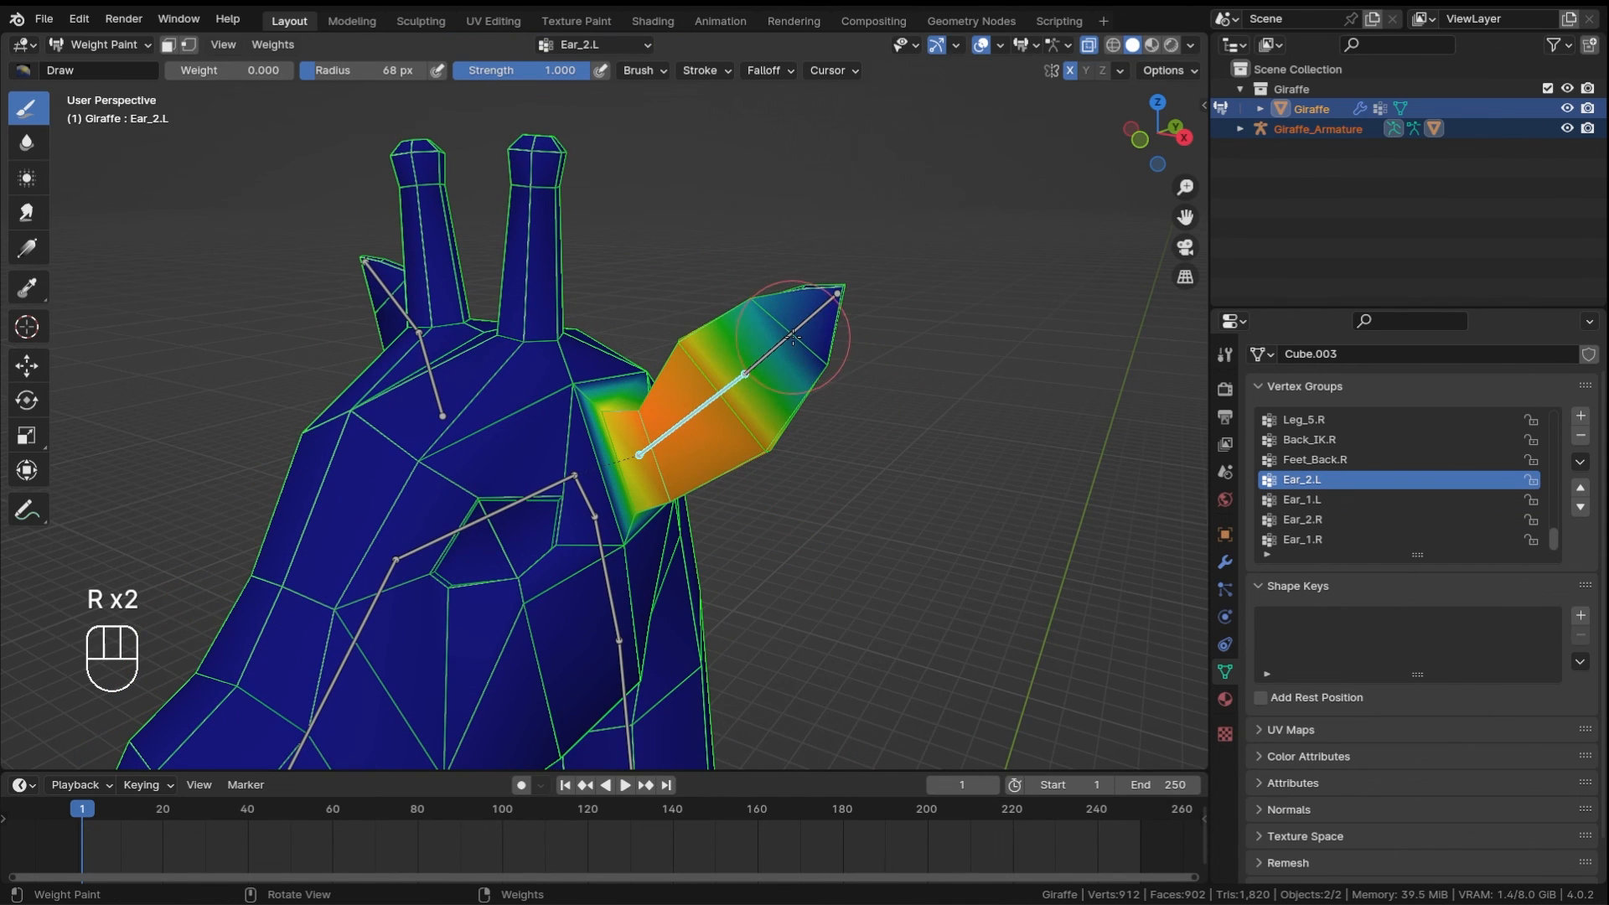
key("ctrl+z")
- Select Ear_1.L and test the ear tip's deformation with a cancelled free trial rotation
left_click(793, 337, "alt")
key("r")
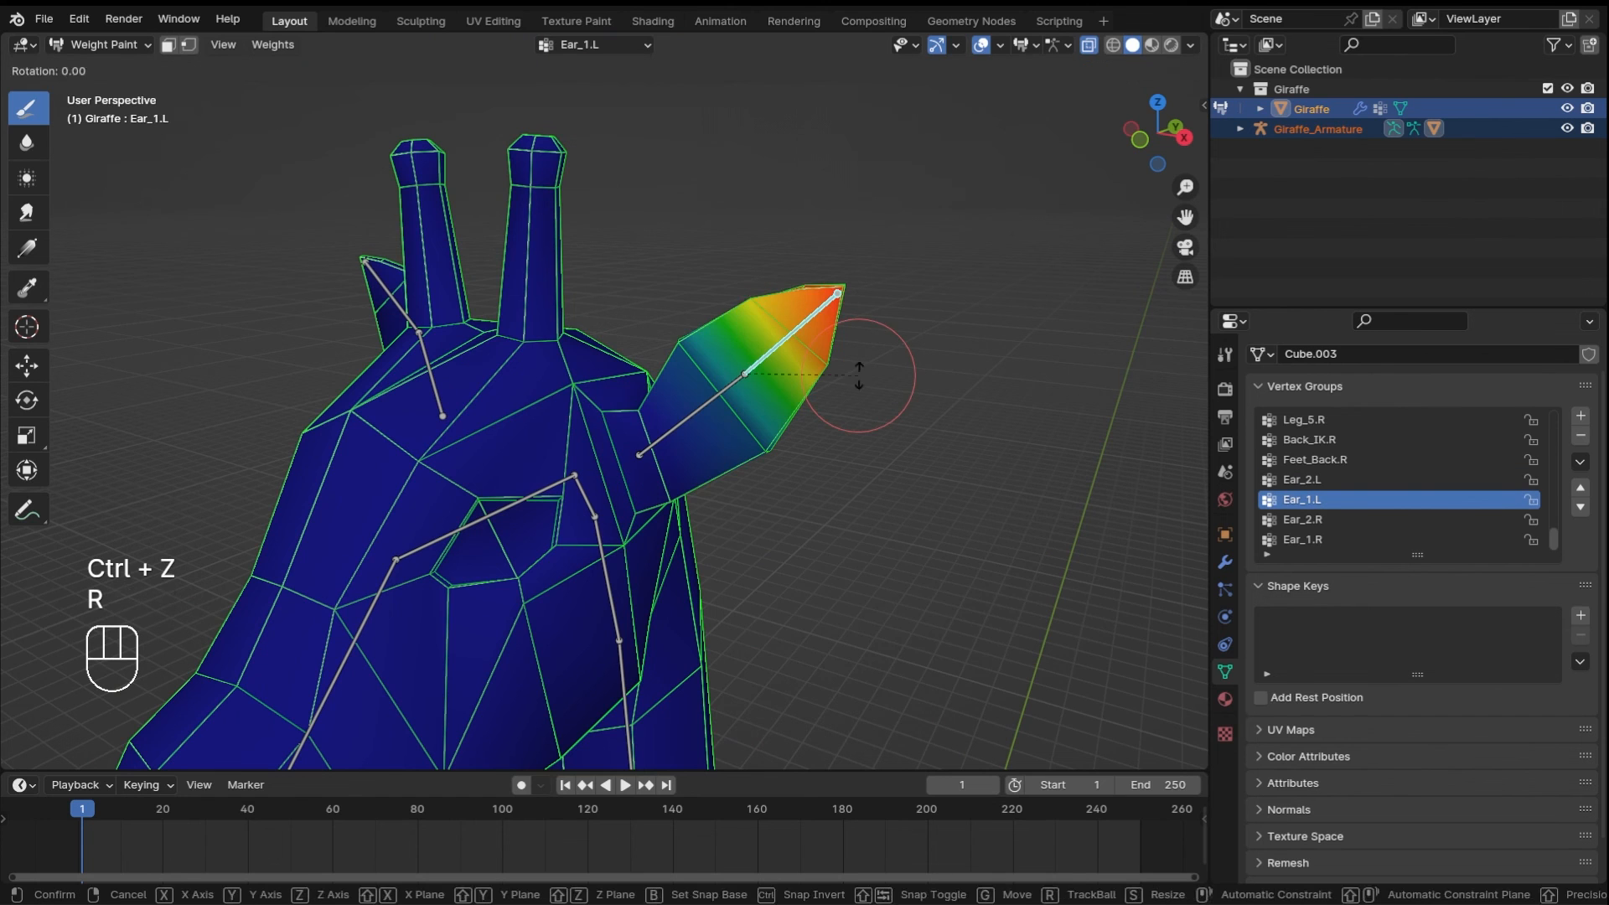
key("r")
right_click(844, 335)
- Test the right ear's tip bone and Ear_2.R from behind the head with cancelled free trial rotations
middle_click_drag(868, 252, 553, 335)
middle_click_drag(662, 389, 352, 402, "shift")
middle_click_drag(630, 461, 645, 423, "ctrl")
left_click(647, 414, "ctrl")
key("r")
key("r")
right_click(862, 413)
left_click(553, 483, "ctrl")
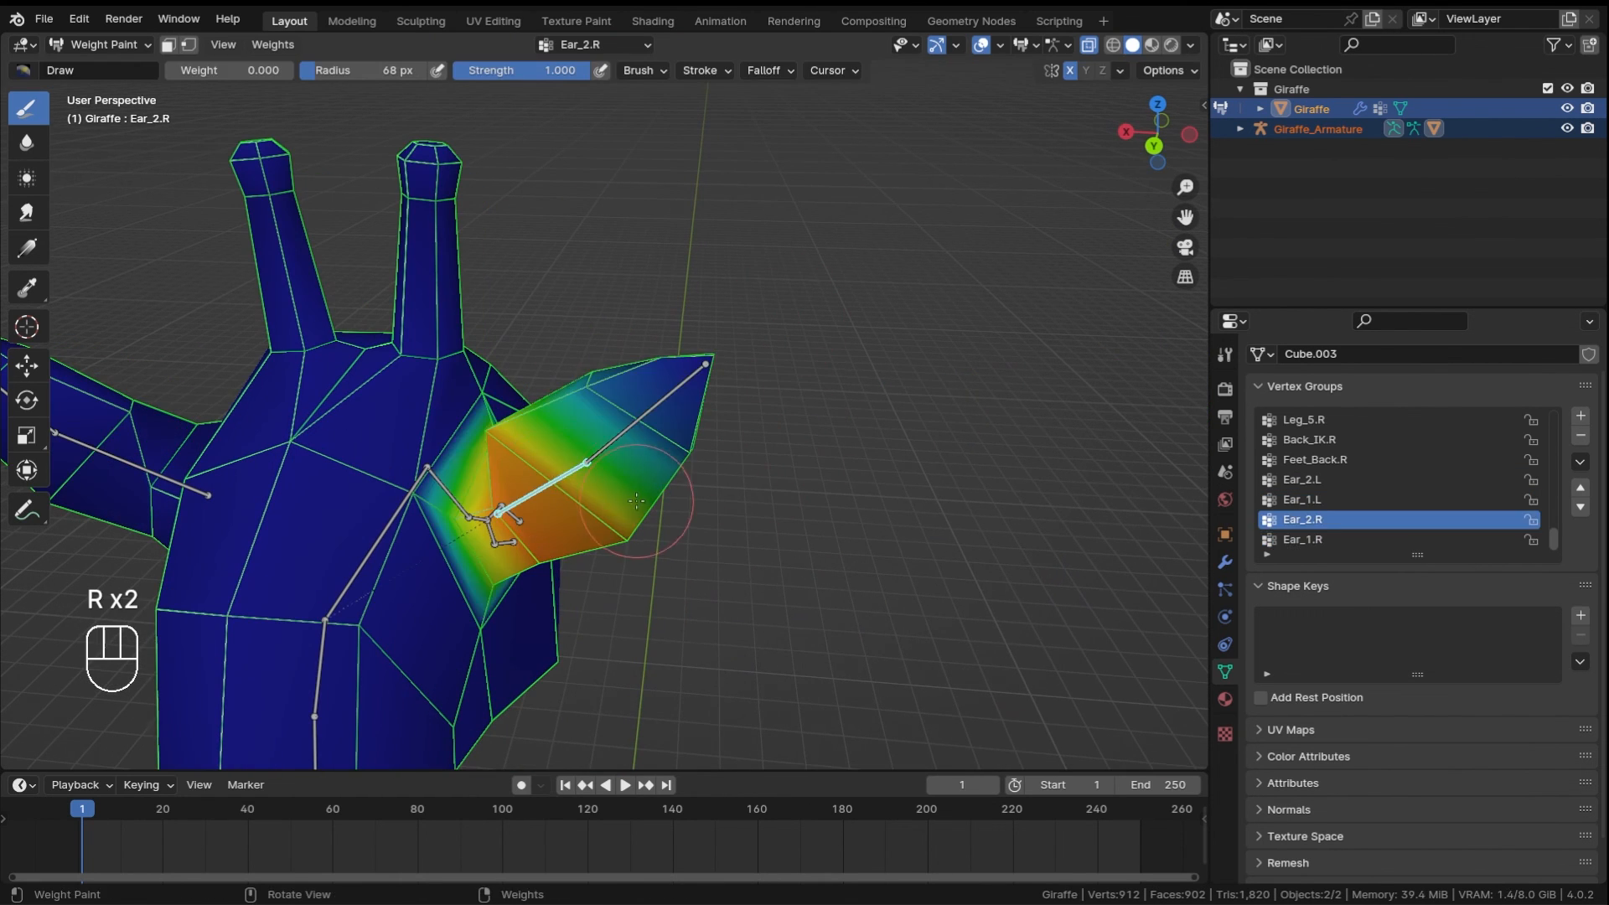
key("r")
key("r")
right_click(637, 501)
- Leave Weight Paint for Object Mode and save the file Rigging_Basic_Part-5.blend
middle_click_drag(871, 276, 637, 419, "ctrl")
middle_click_drag(636, 503, 586, 436, "shift")
key("ctrl+Tab")
key("ctrl+s")
key("ctrl+s")
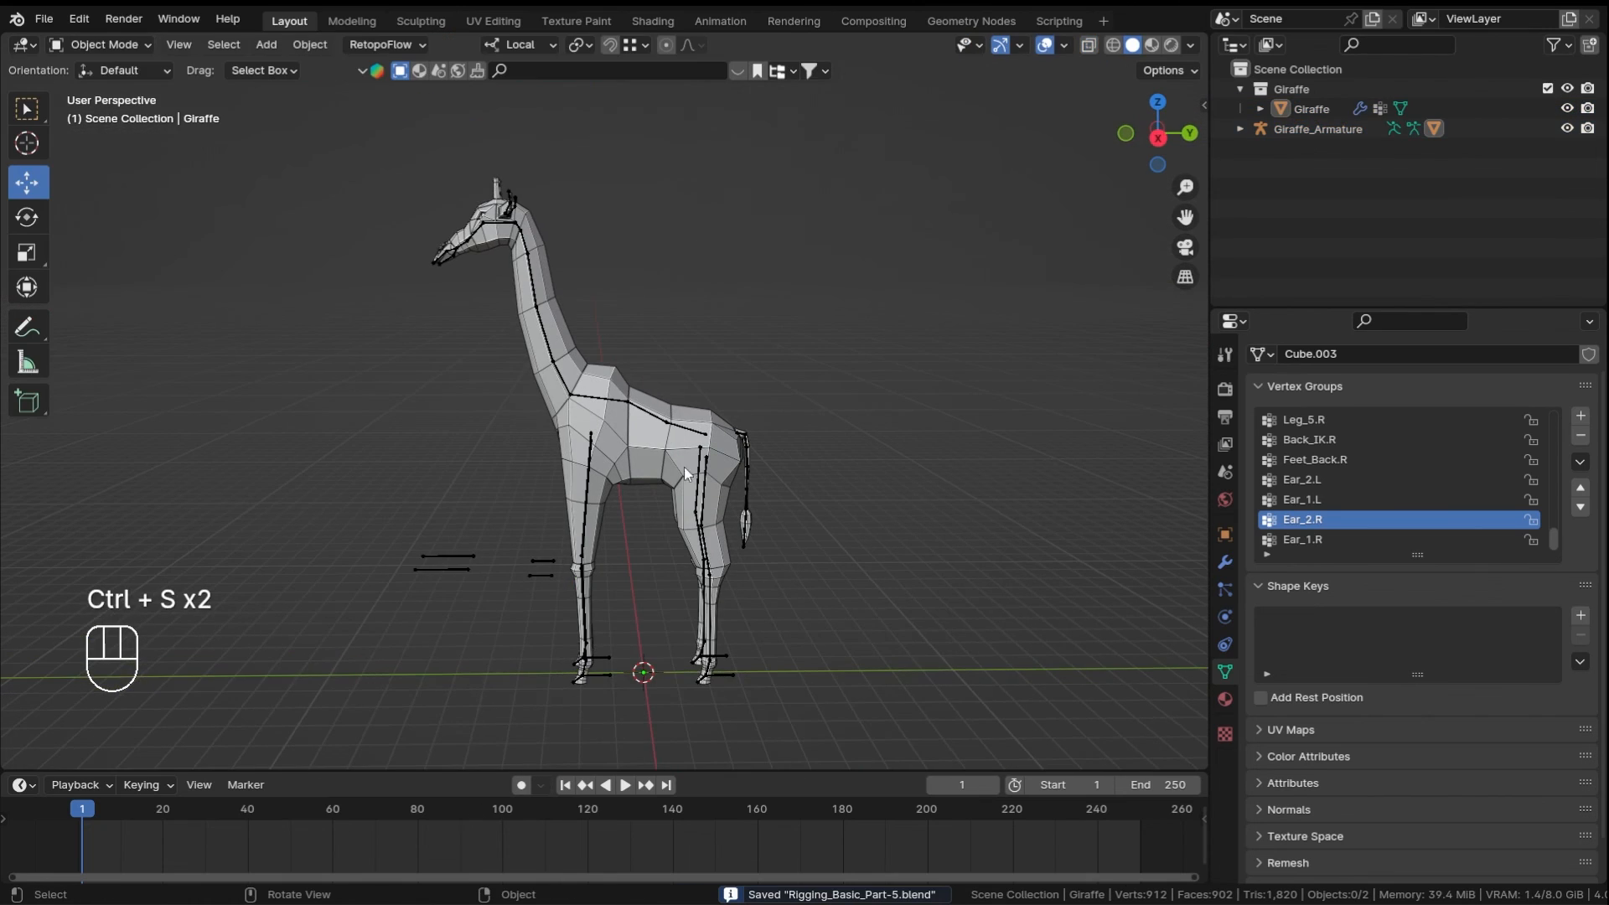
- Put the armature in Pose Mode and test the front and rear spine bones with cancelled trial transforms
left_click(546, 563)
key("ctrl+Tab")
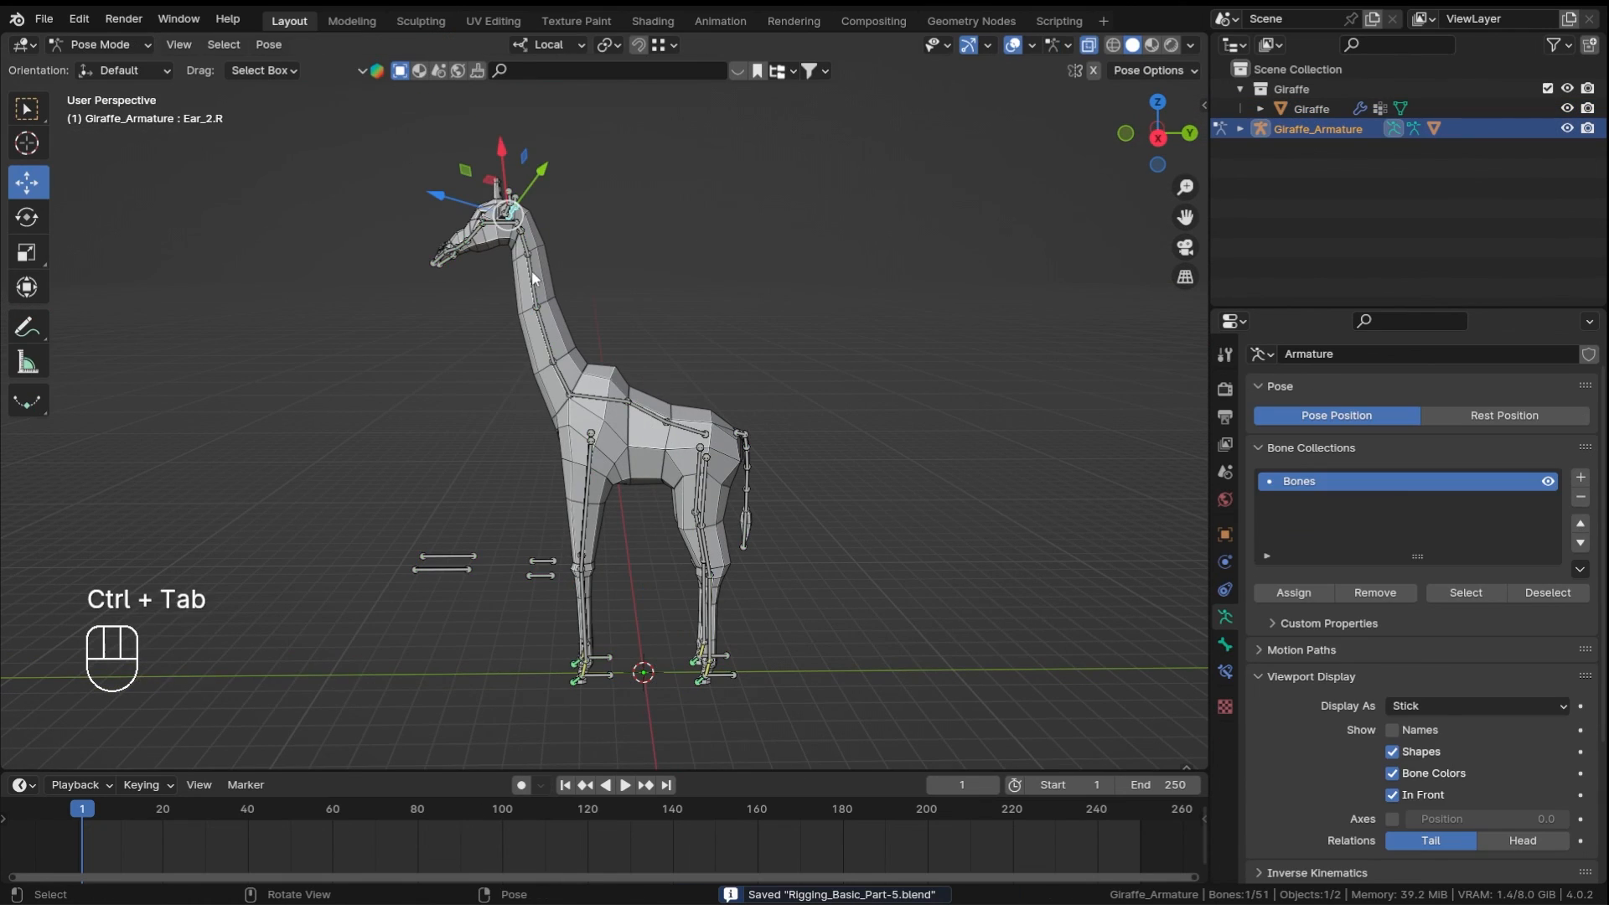
left_click(590, 397)
key("r")
key("r")
right_click(742, 298)
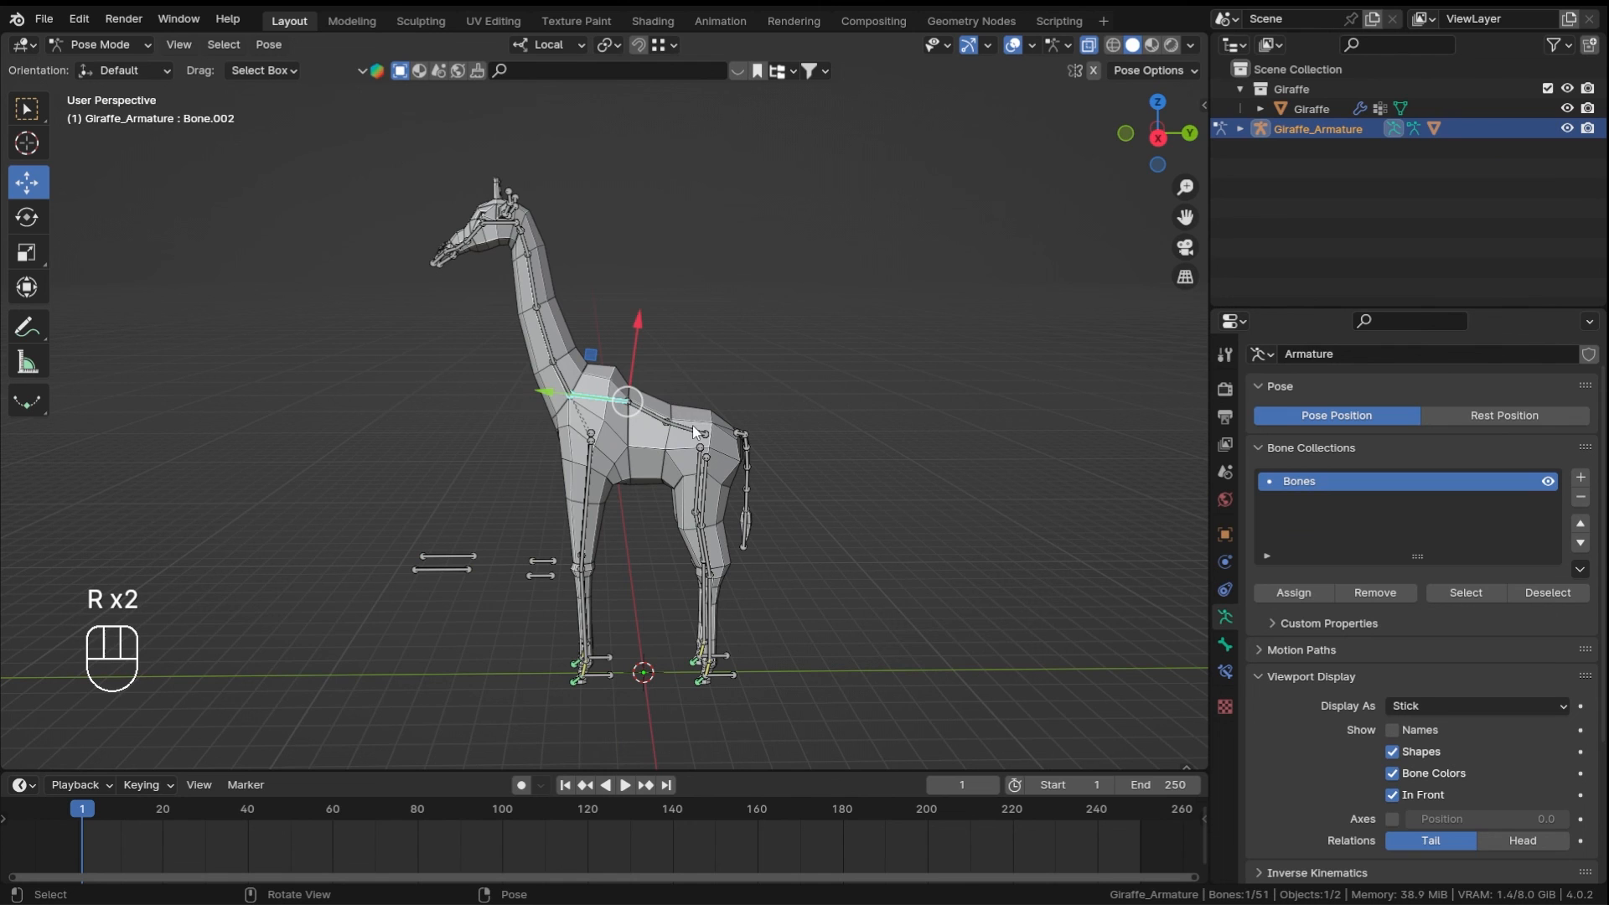
mouse_move(680, 384)
left_mouse_down()
mouse_move(680, 444)
mouse_move(662, 356)
mouse_move(670, 453)
mouse_move(657, 392)
left_mouse_up()
right_click(657, 393)
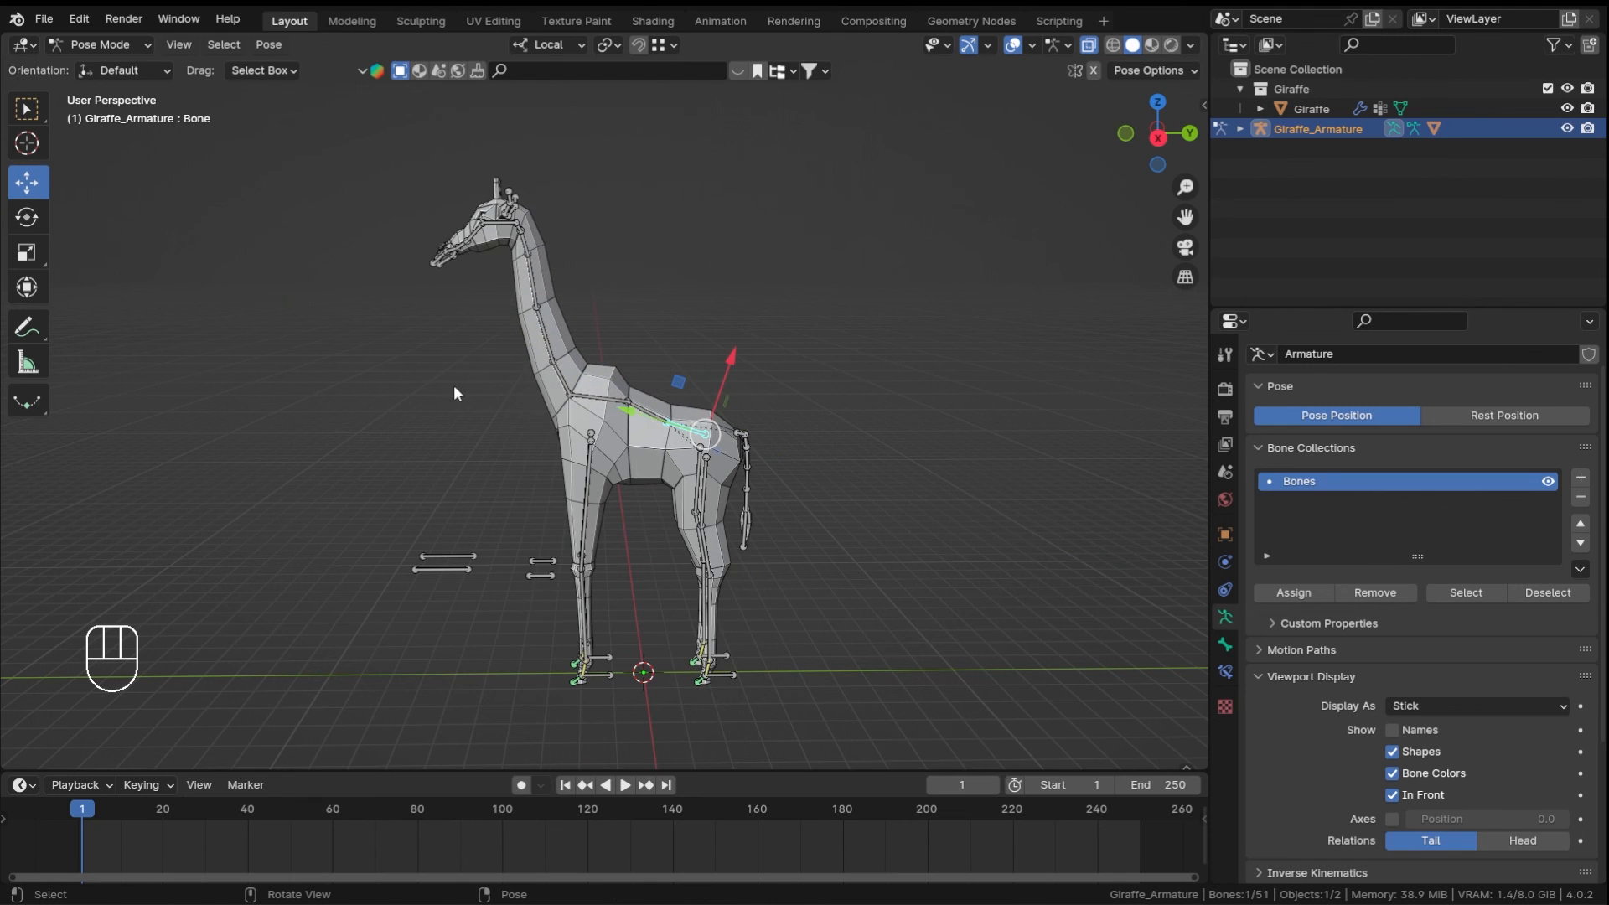
- Return the armature to Object Mode and save the finished giraffe rig again
key("ctrl+Tab")
key("ctrl+s")
middle_click_drag(454, 393, 797, 324)
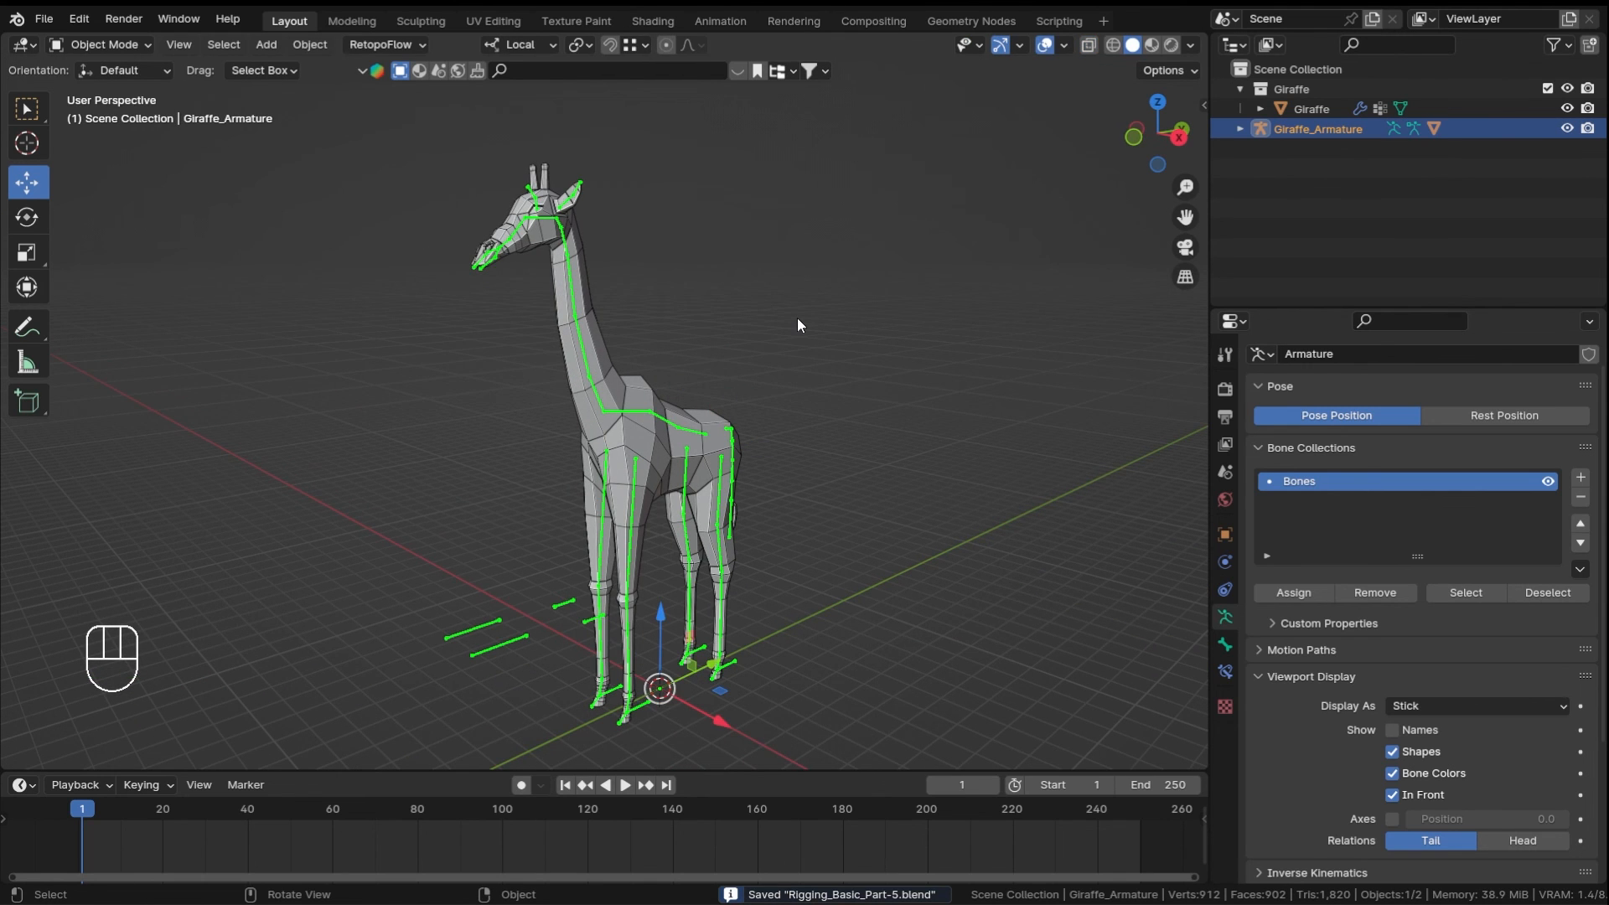